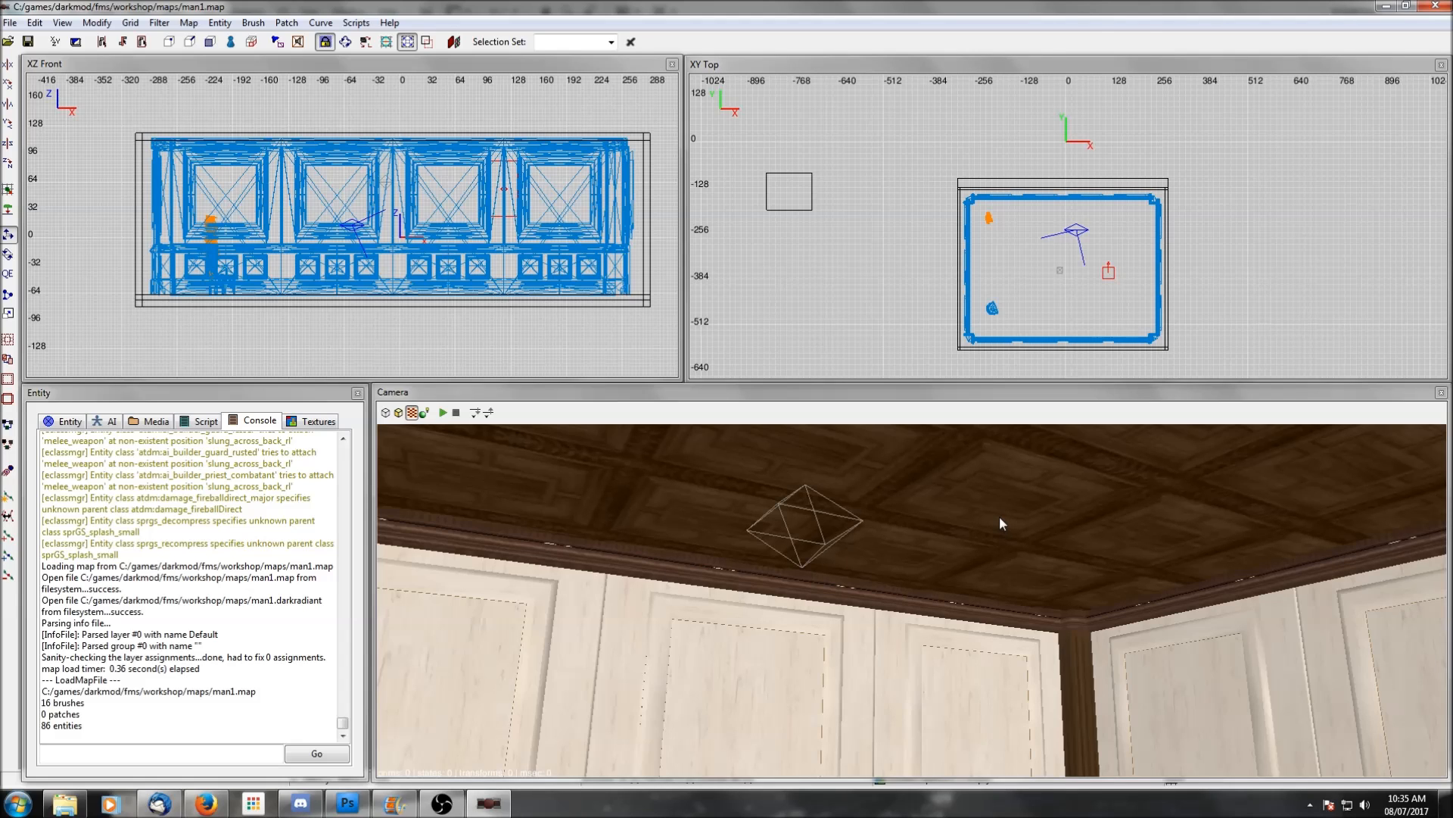
Create a light near the middle of the room and move it to about -48 -364 32
{"action": "right_click", "coordinate": [999, 516]}
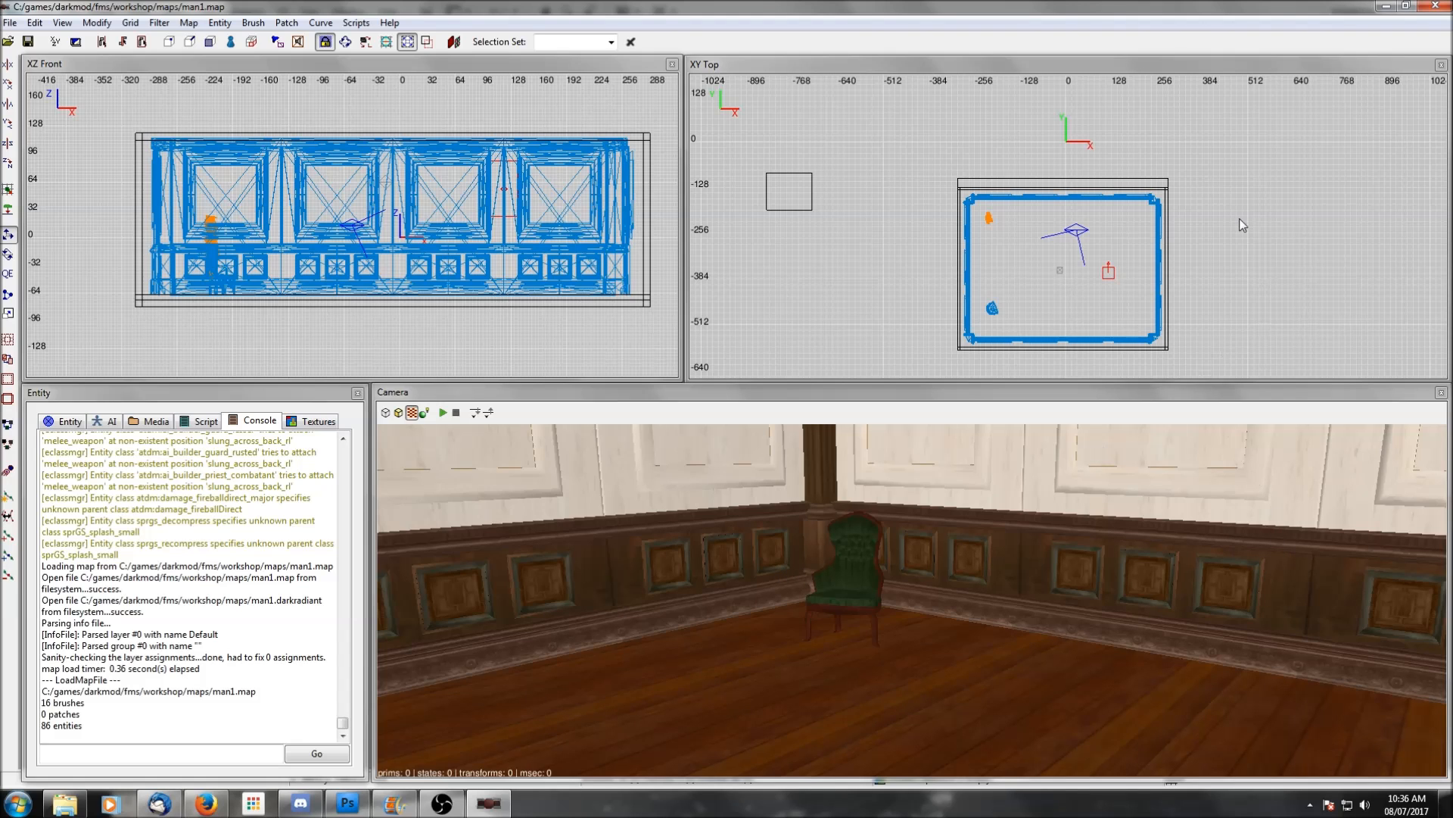
{"action": "scroll", "coordinate": [1239, 200], "scroll_direction": "down", "scroll_amount": 2}
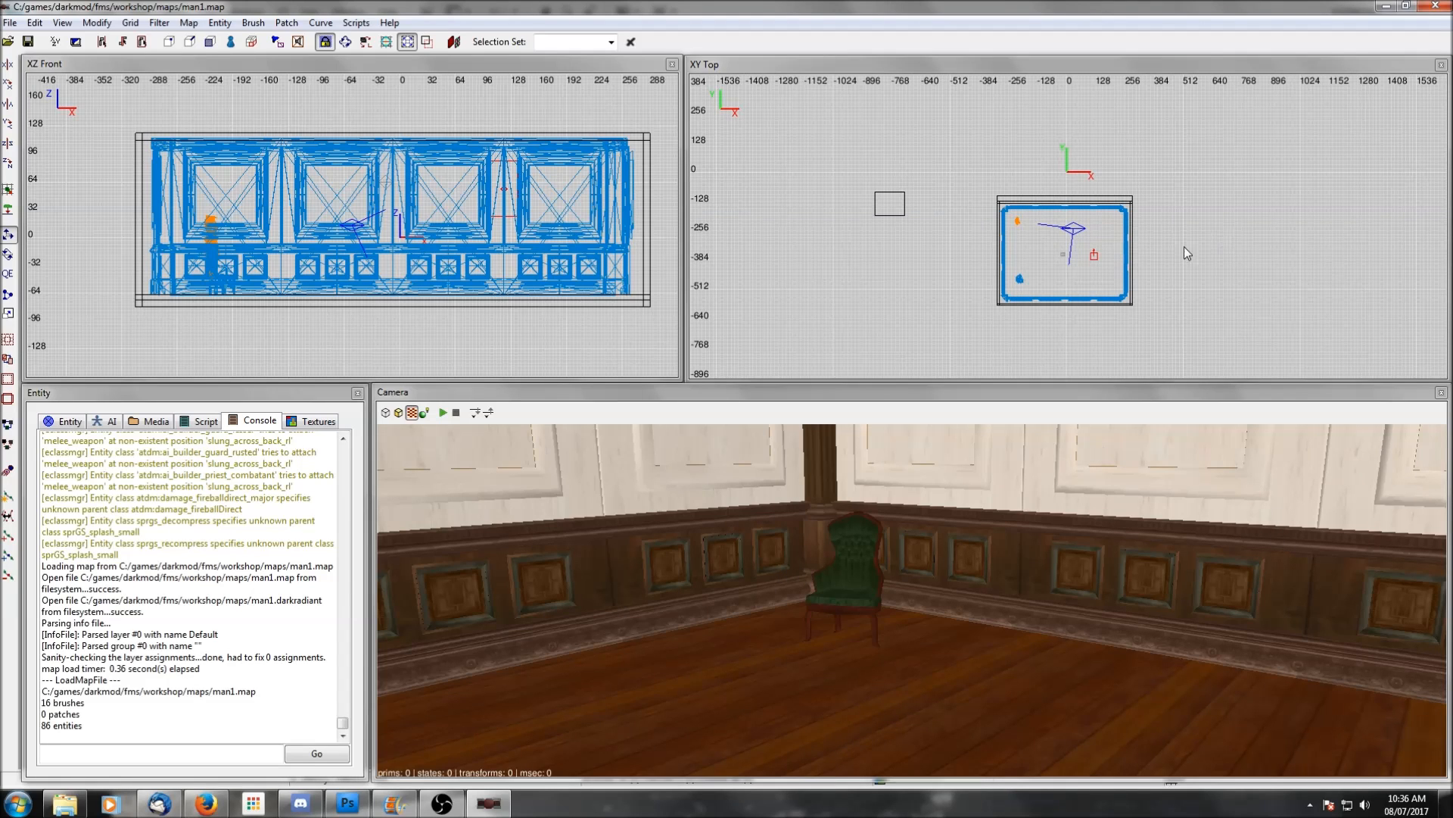
{"action": "right_click_drag", "start_coordinate": [1148, 235], "coordinate": [1095, 227]}
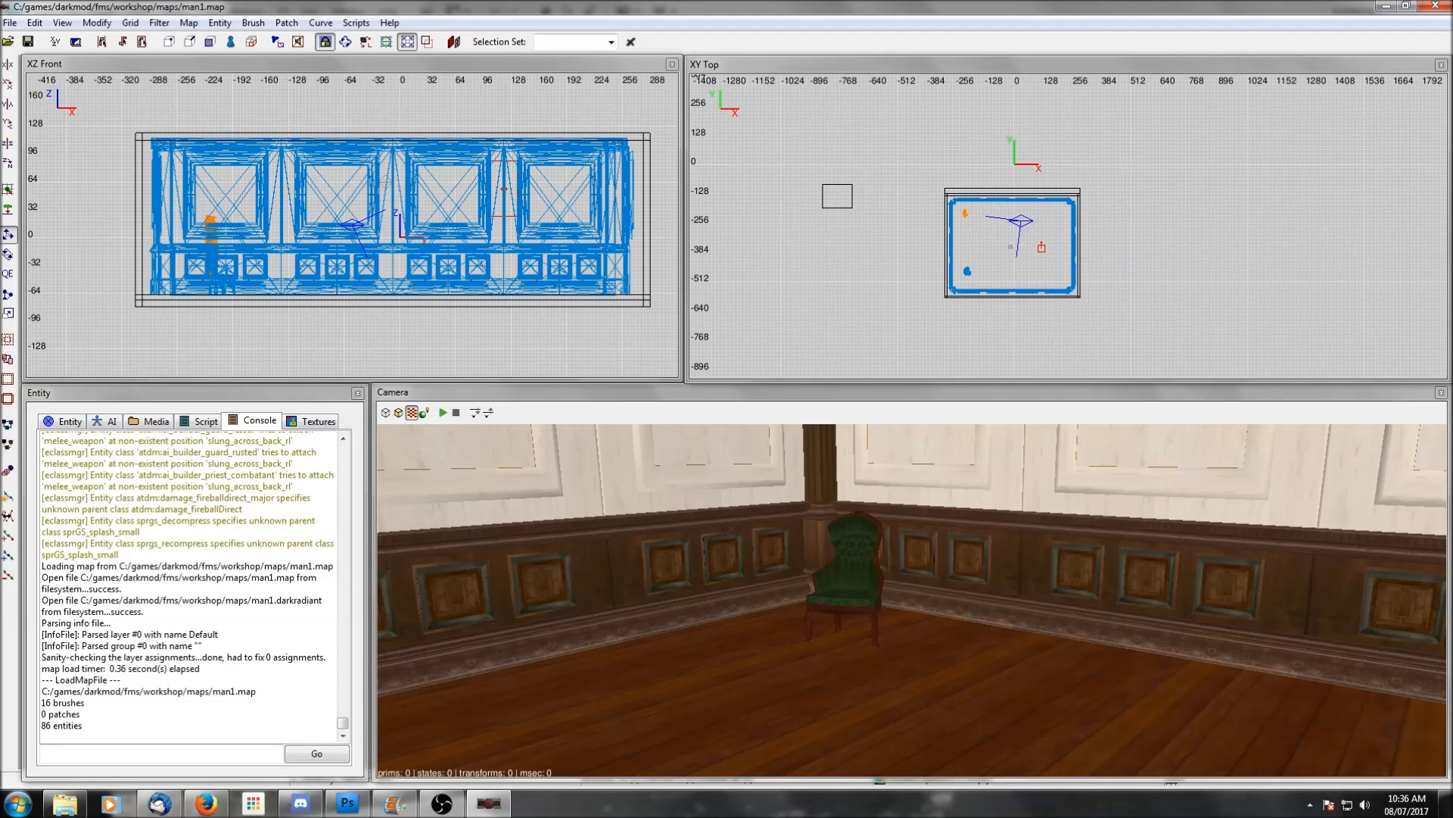
{"action": "right_click", "coordinate": [999, 247]}
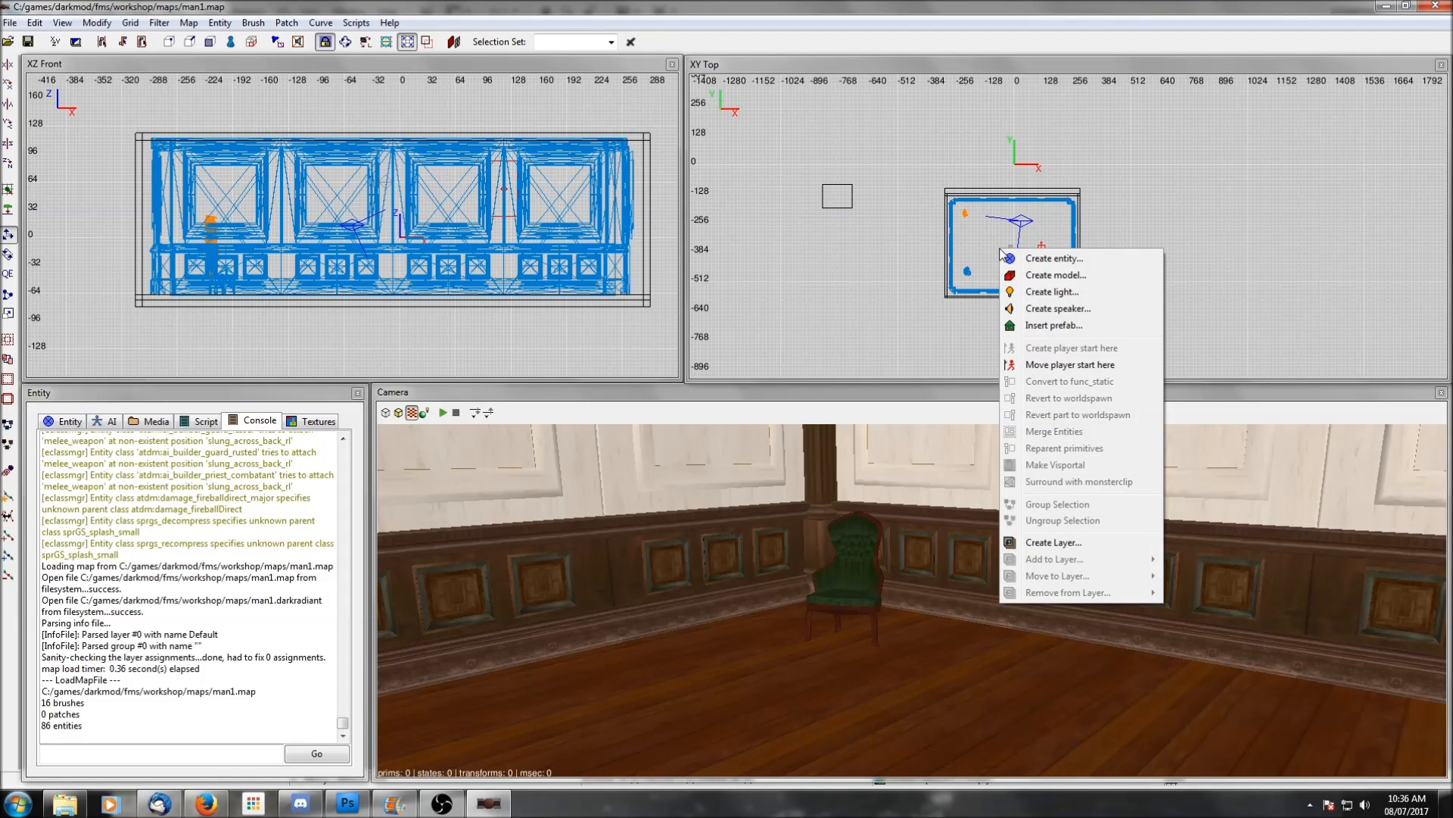
{"action": "left_click", "coordinate": [1049, 291]}
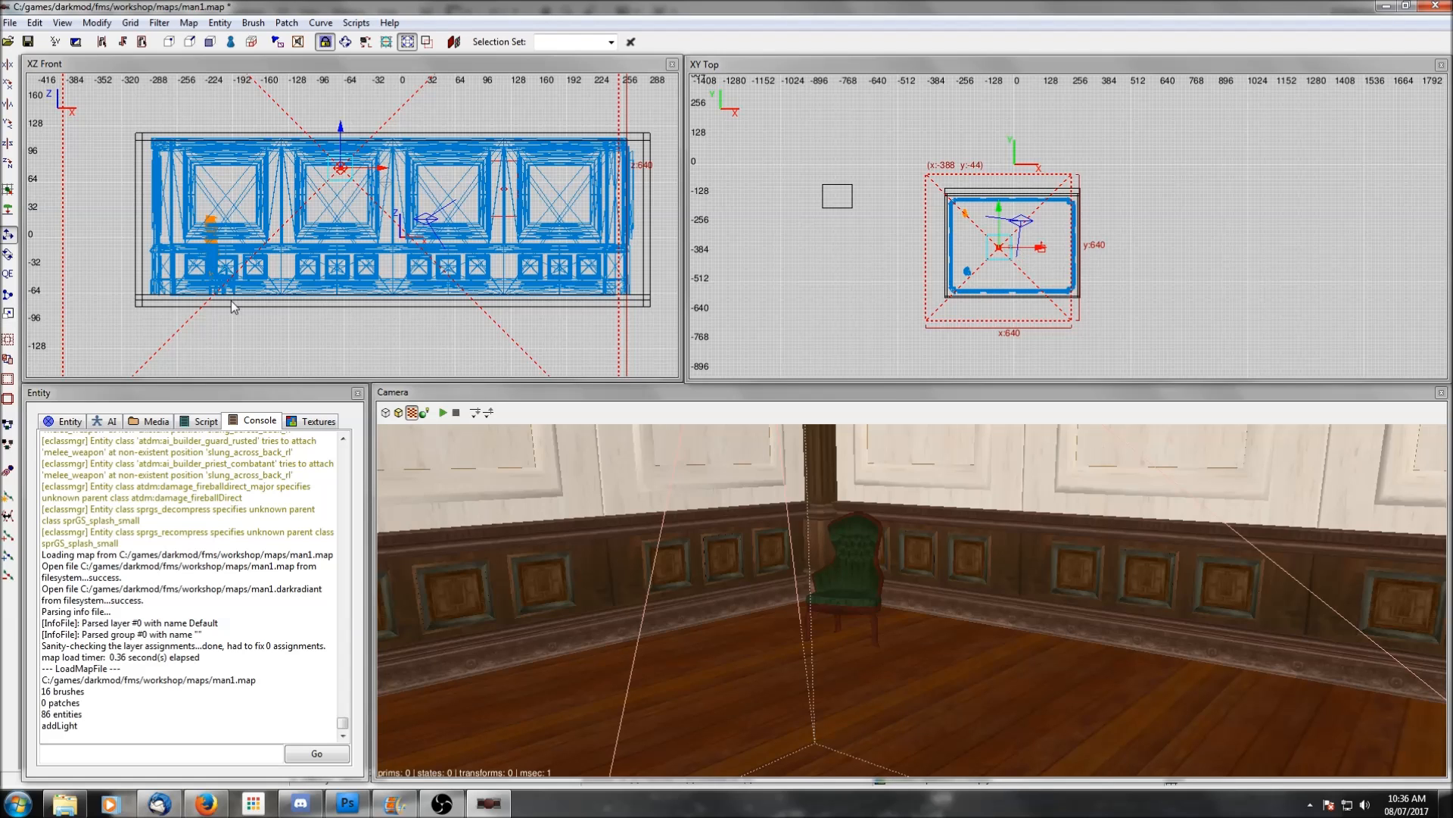
{"action": "key", "text": "q"}
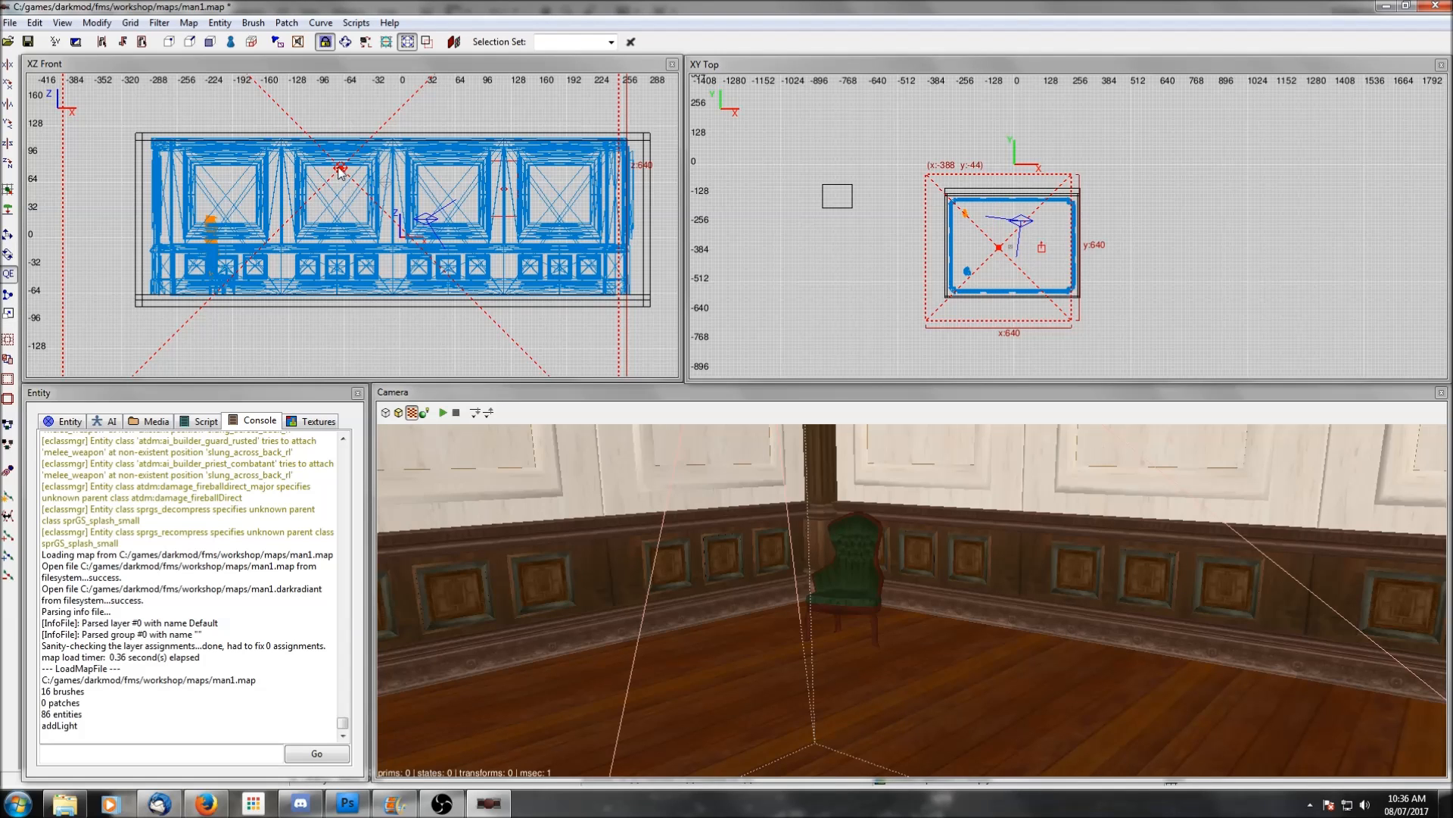
{"action": "left_click_drag", "start_coordinate": [340, 175], "coordinate": [359, 219]}
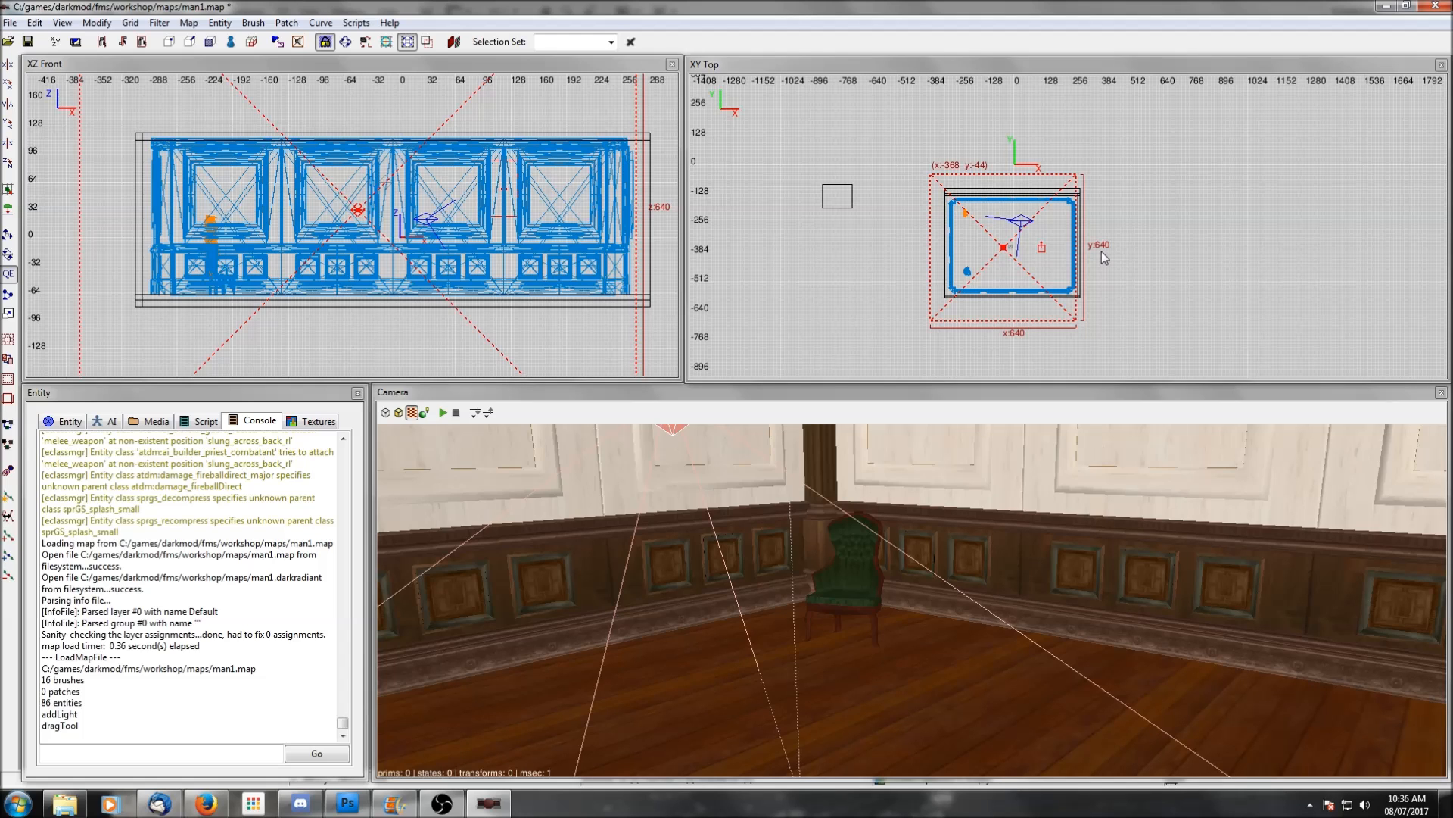
Stretch the light's volume to about 2320 units along X and 2040 units along Y
{"action": "left_click_drag", "start_coordinate": [1102, 251], "coordinate": [1271, 253]}
{"action": "scroll", "coordinate": [1064, 185], "scroll_direction": "down", "scroll_amount": 3}
{"action": "scroll", "coordinate": [1192, 281], "scroll_direction": "down", "scroll_amount": 1}
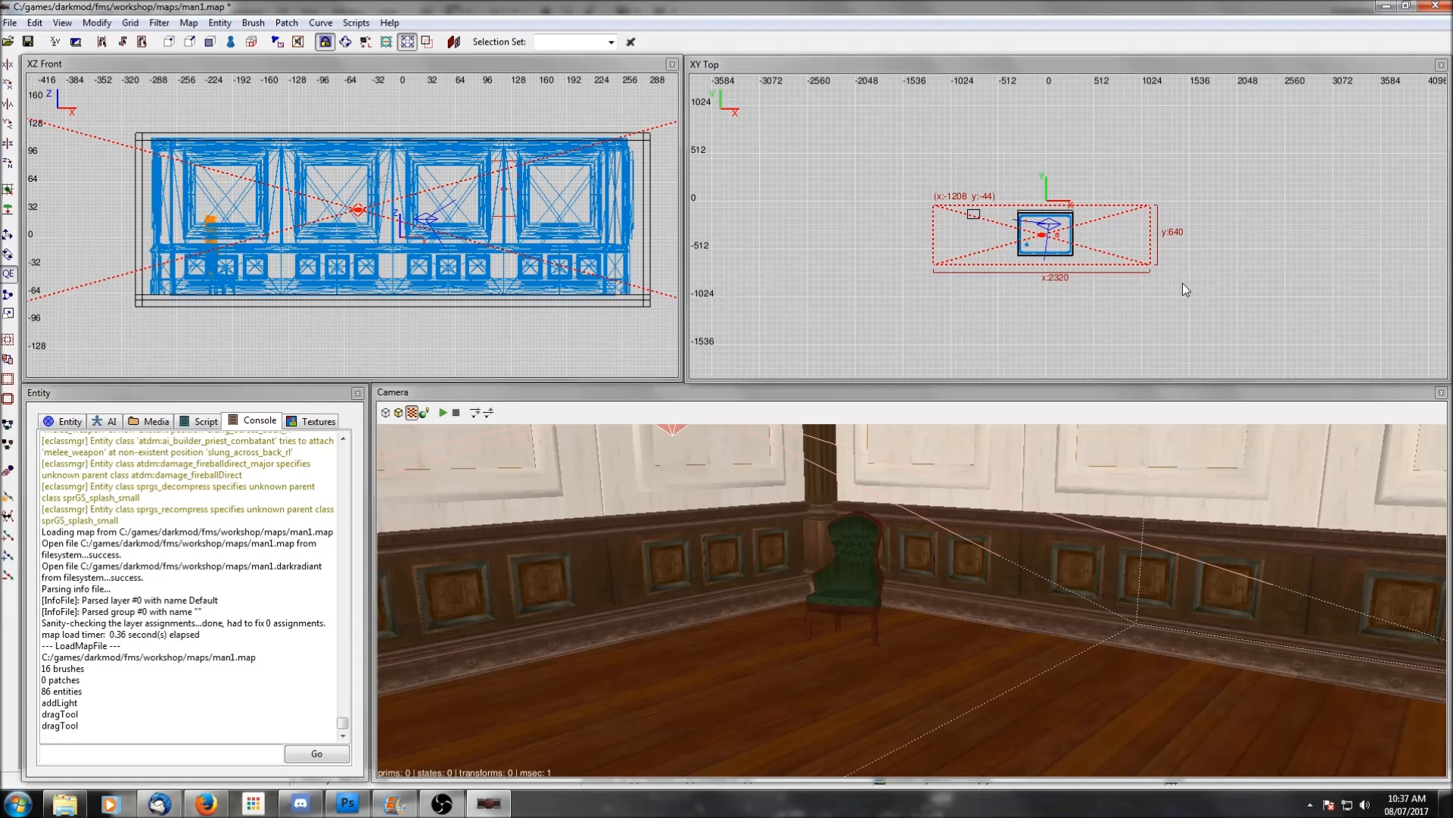
{"action": "left_click_drag", "start_coordinate": [1051, 295], "coordinate": [1054, 336]}
{"action": "scroll", "coordinate": [1055, 337], "scroll_direction": "down", "scroll_amount": 3}
{"action": "scroll", "coordinate": [1055, 344], "scroll_direction": "down", "scroll_amount": 3}
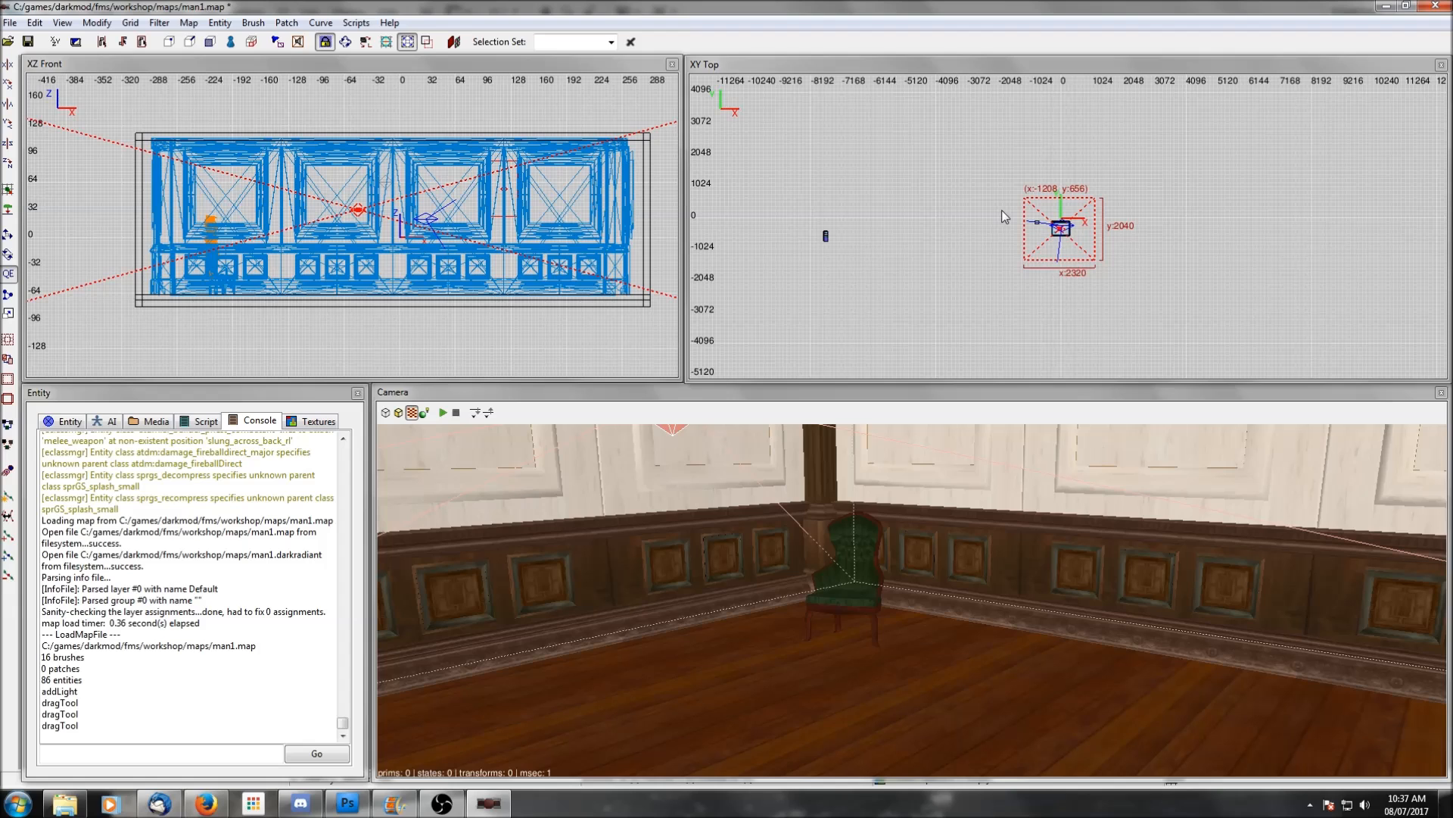
Enlarge the light's horizontal extent far beyond the room, to about 22216 units along X and 17680 units along Y
{"action": "left_click_drag", "start_coordinate": [1108, 244], "coordinate": [1334, 262]}
{"action": "scroll", "coordinate": [1168, 236], "scroll_direction": "down", "scroll_amount": 2}
{"action": "left_click_drag", "start_coordinate": [1068, 189], "coordinate": [1074, 94]}
{"action": "scroll", "coordinate": [1055, 177], "scroll_direction": "down", "scroll_amount": 2}
{"action": "left_click_drag", "start_coordinate": [1088, 300], "coordinate": [1087, 333]}
{"action": "scroll", "coordinate": [1120, 269], "scroll_direction": "up", "scroll_amount": 6}
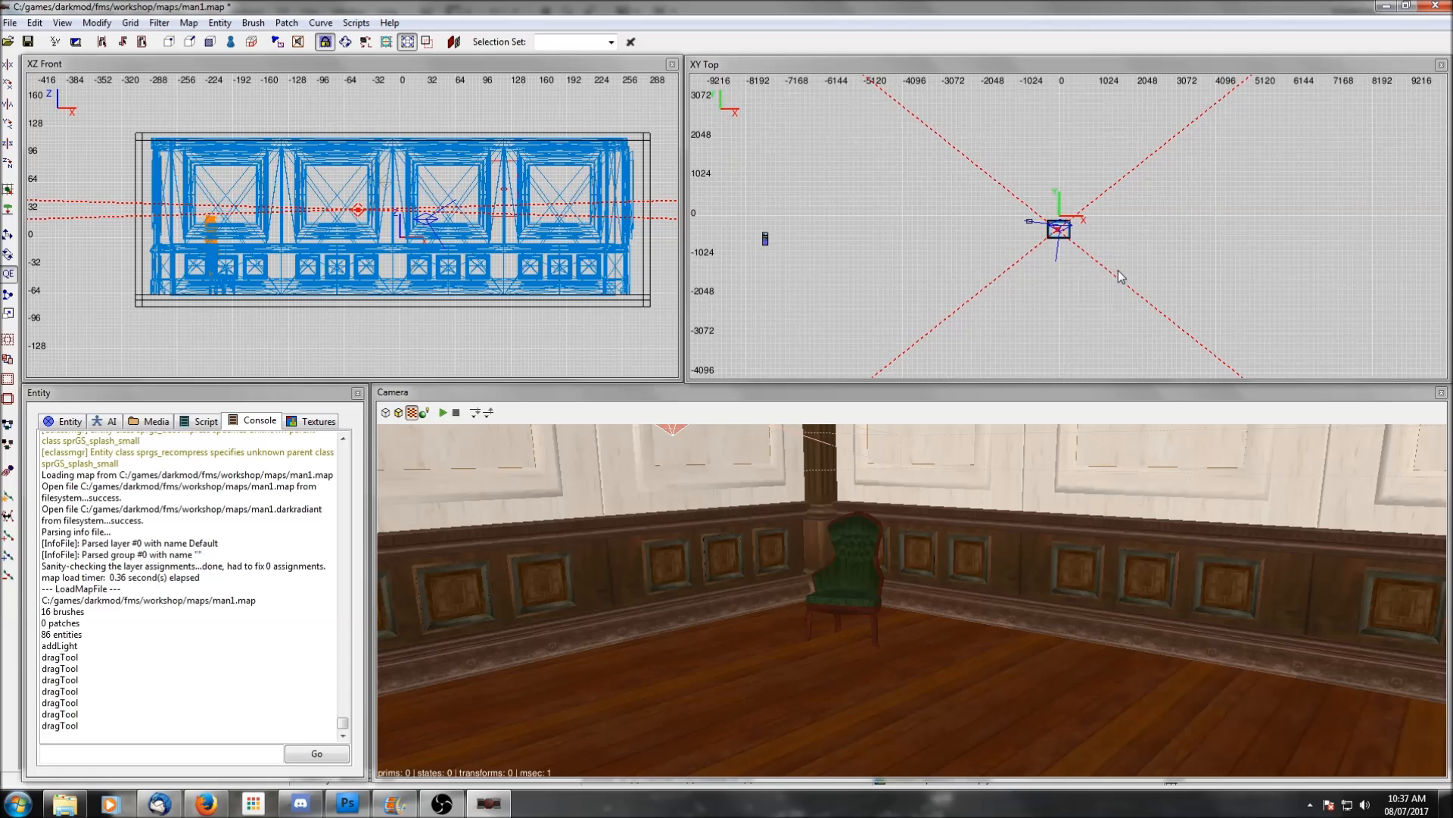
{"action": "scroll", "coordinate": [1121, 271], "scroll_direction": "up", "scroll_amount": 8}
{"action": "scroll", "coordinate": [1030, 285], "scroll_direction": "down", "scroll_amount": 5}
{"action": "scroll", "coordinate": [1029, 285], "scroll_direction": "down", "scroll_amount": 7}
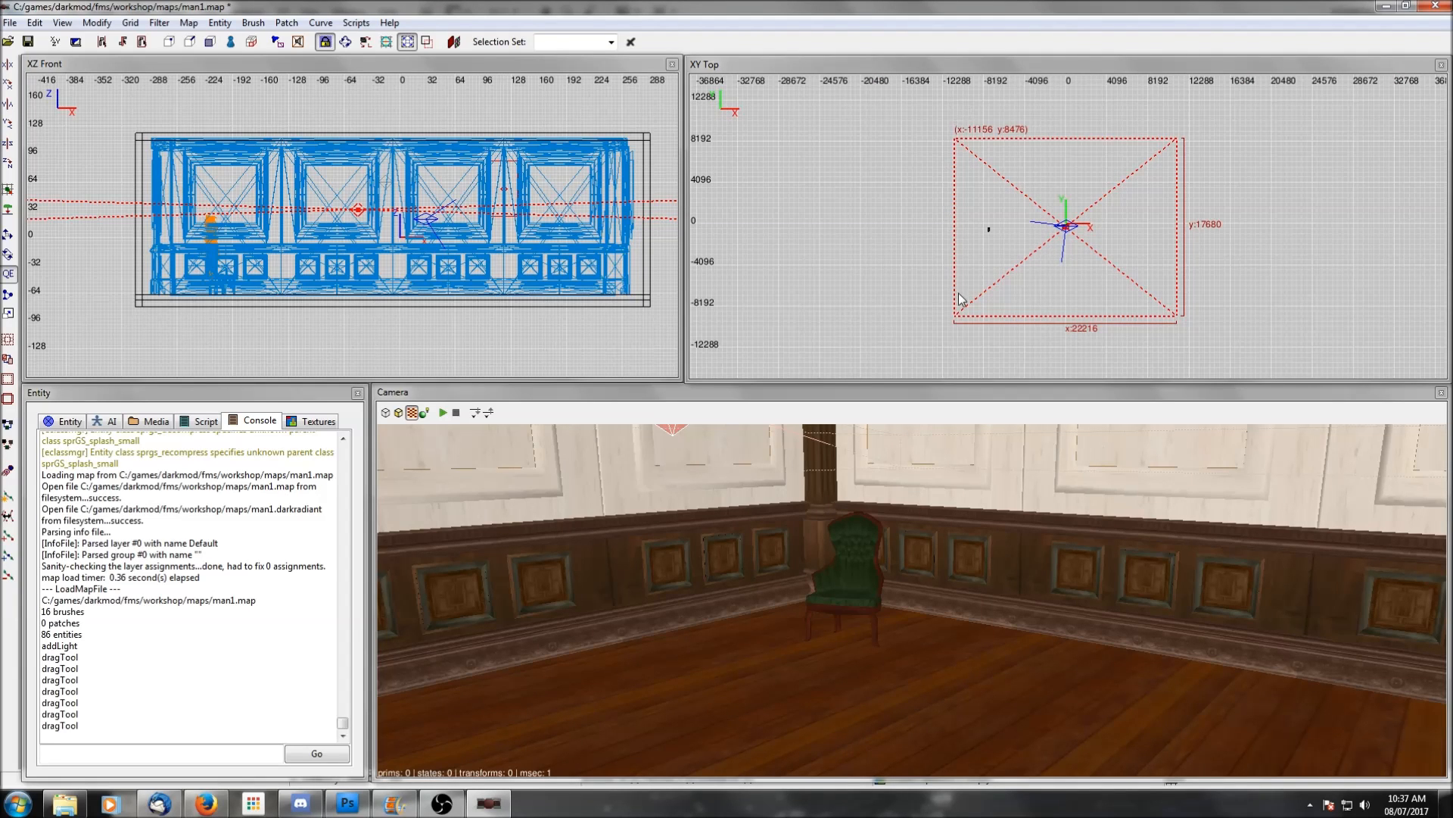
{"action": "scroll", "coordinate": [1188, 254], "scroll_direction": "up", "scroll_amount": 2}
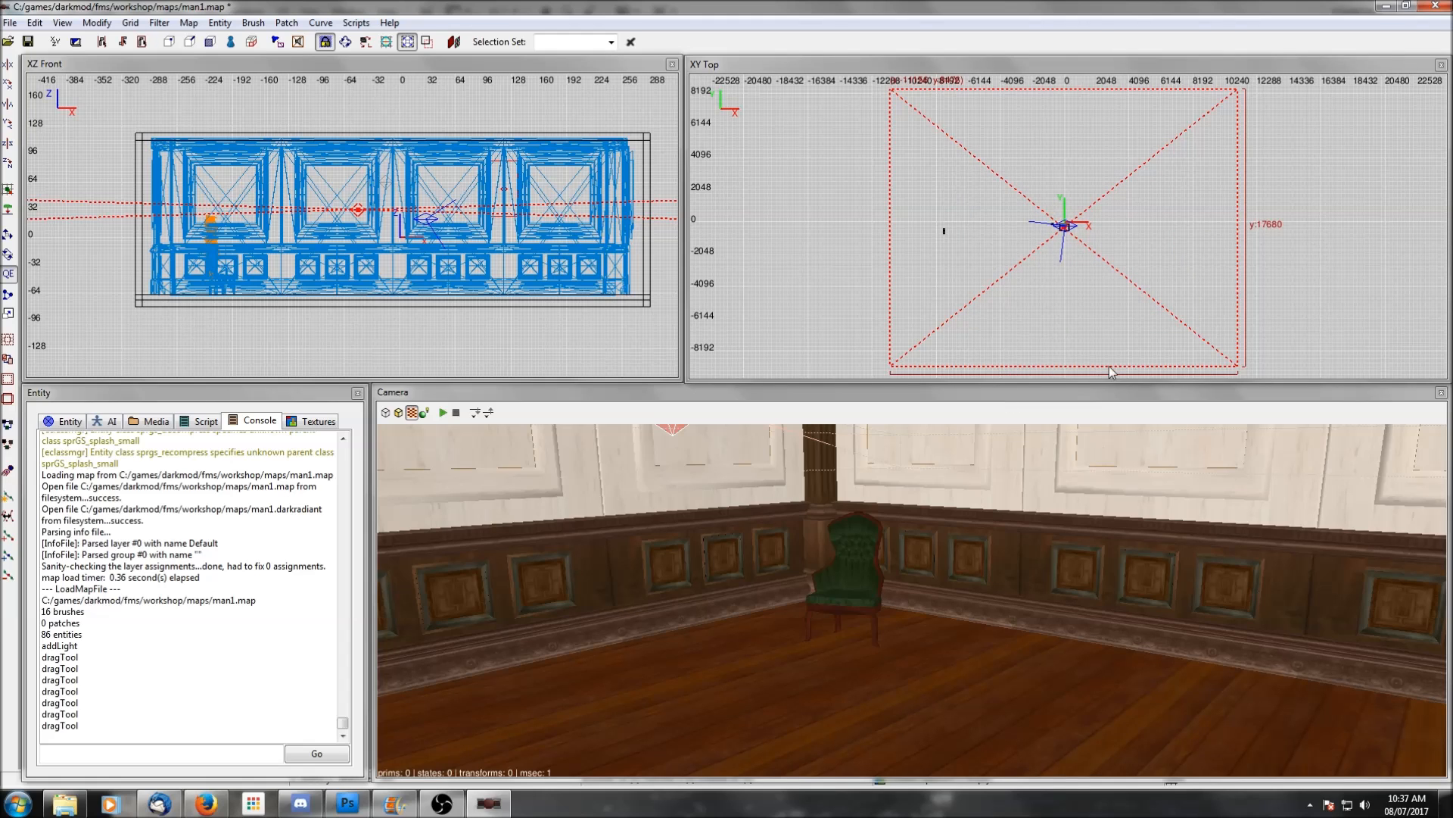
Extend the light's volume vertically to a Z radius of about 1952 units
{"action": "scroll", "coordinate": [393, 261], "scroll_direction": "down", "scroll_amount": 6}
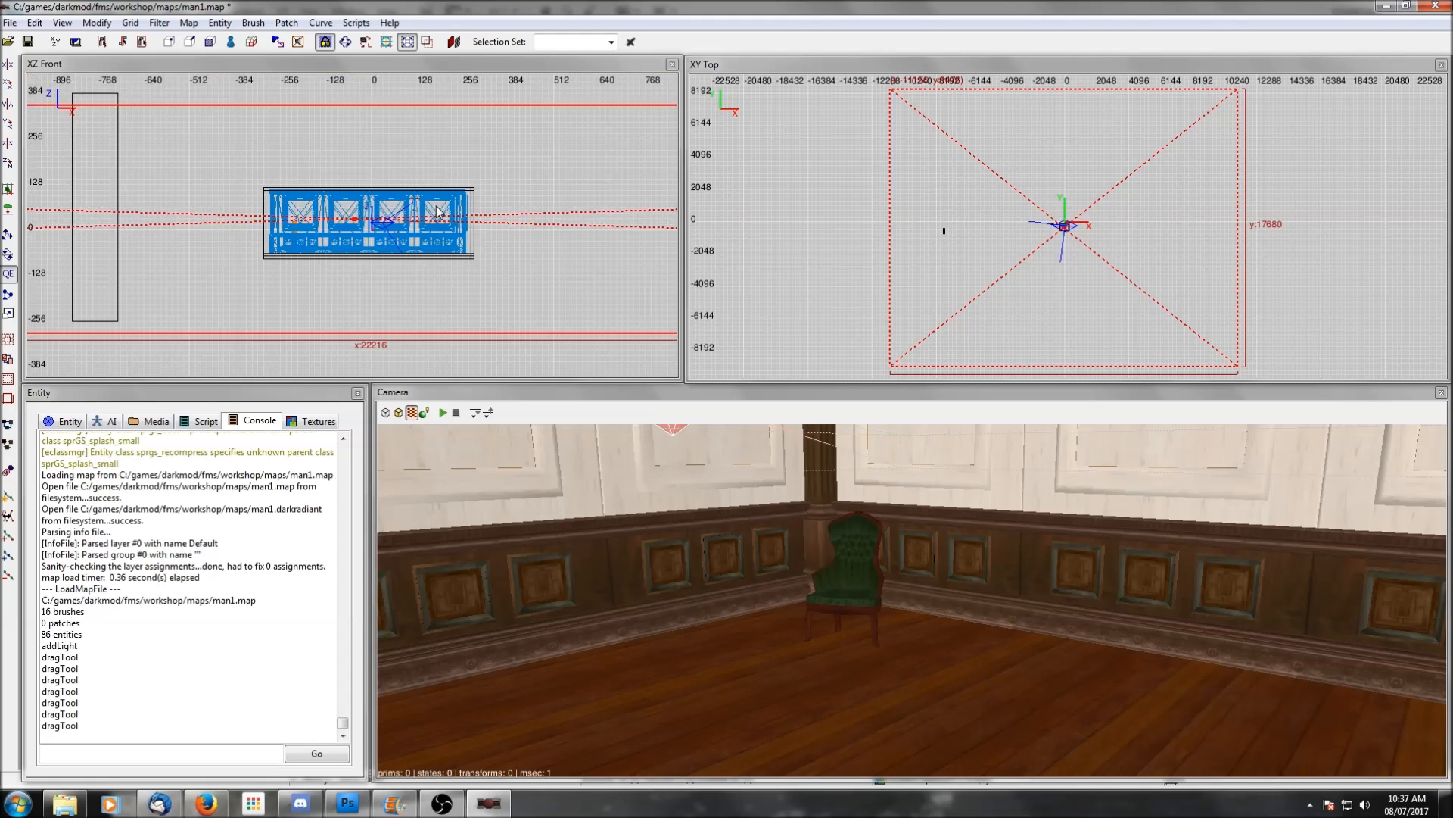
{"action": "scroll", "coordinate": [371, 171], "scroll_direction": "down", "scroll_amount": 3}
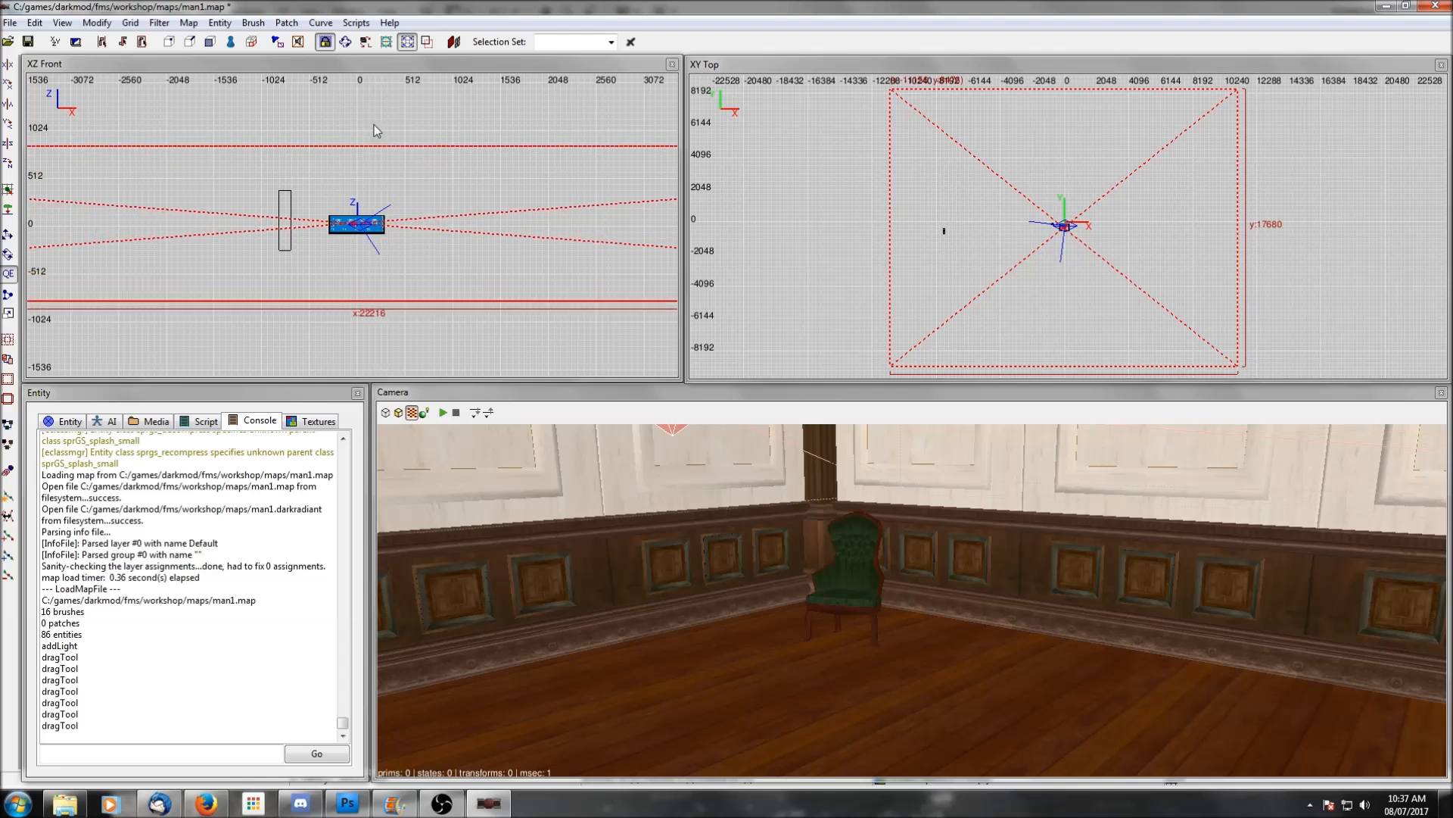
{"action": "scroll", "coordinate": [371, 271], "scroll_direction": "down", "scroll_amount": 2}
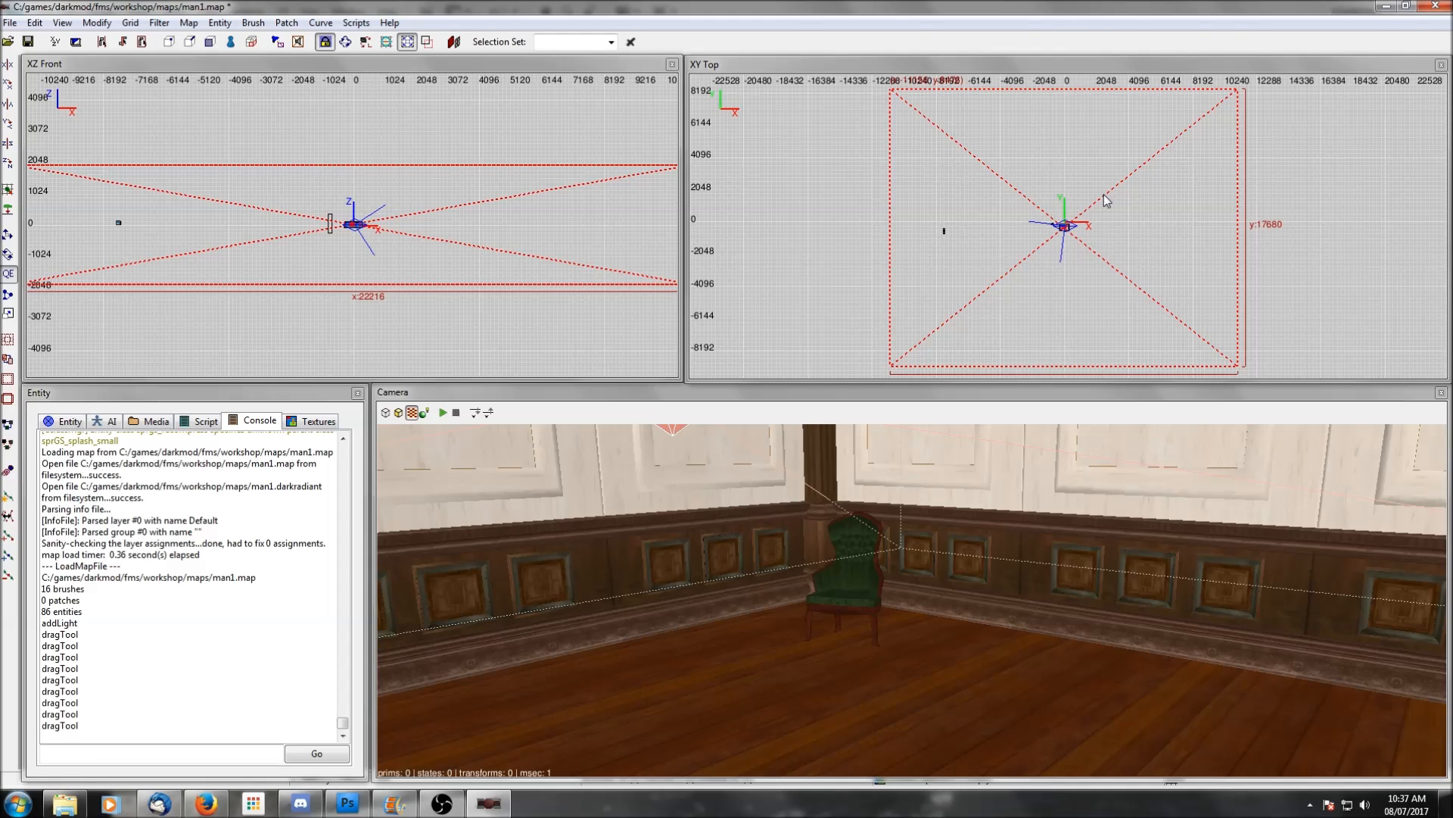
{"action": "scroll", "coordinate": [1104, 194], "scroll_direction": "up", "scroll_amount": 5}
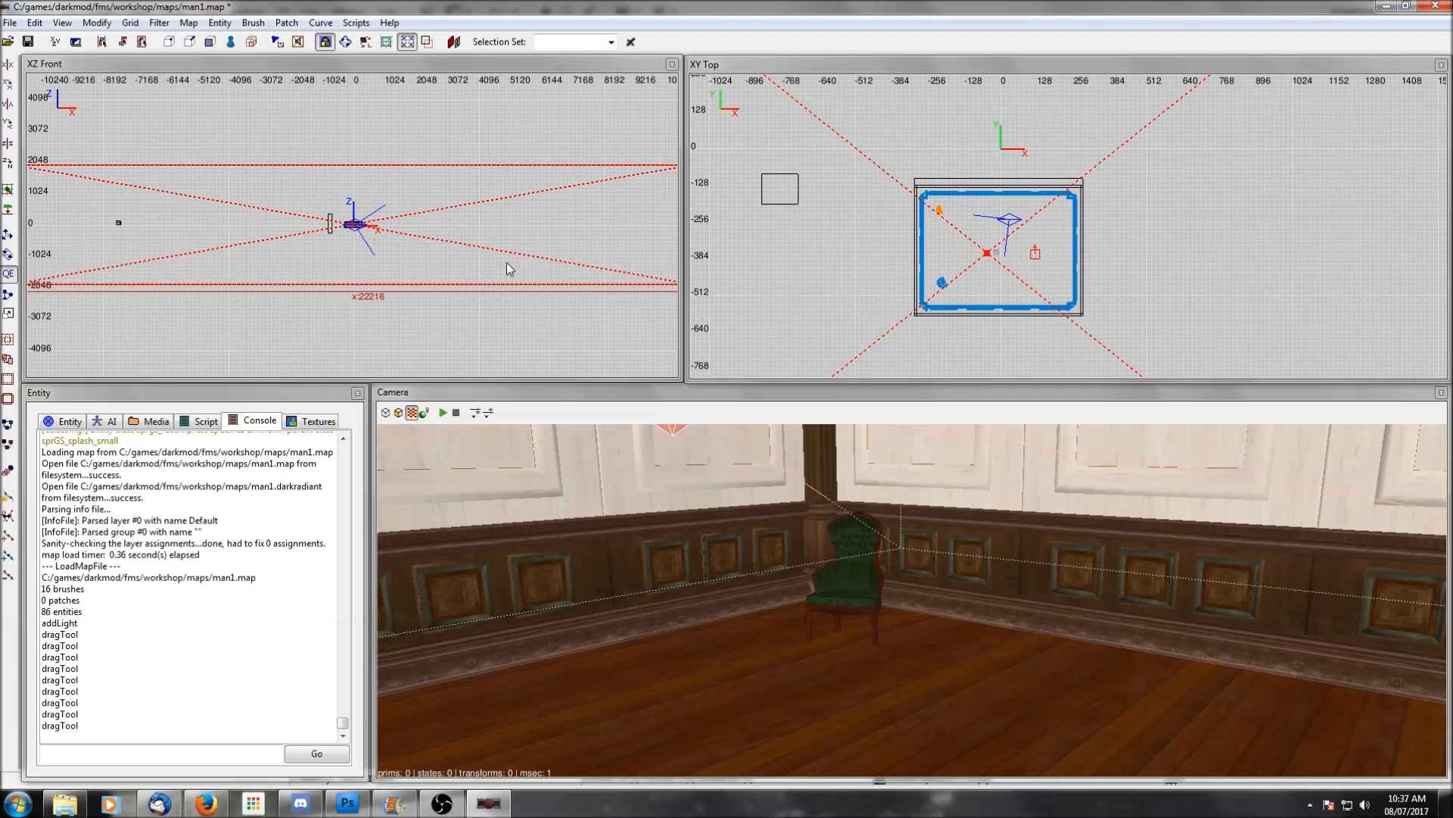
Set the selected light's colour to a very dark neutral grey, rgb(10, 10, 10)
{"action": "key", "text": "j"}
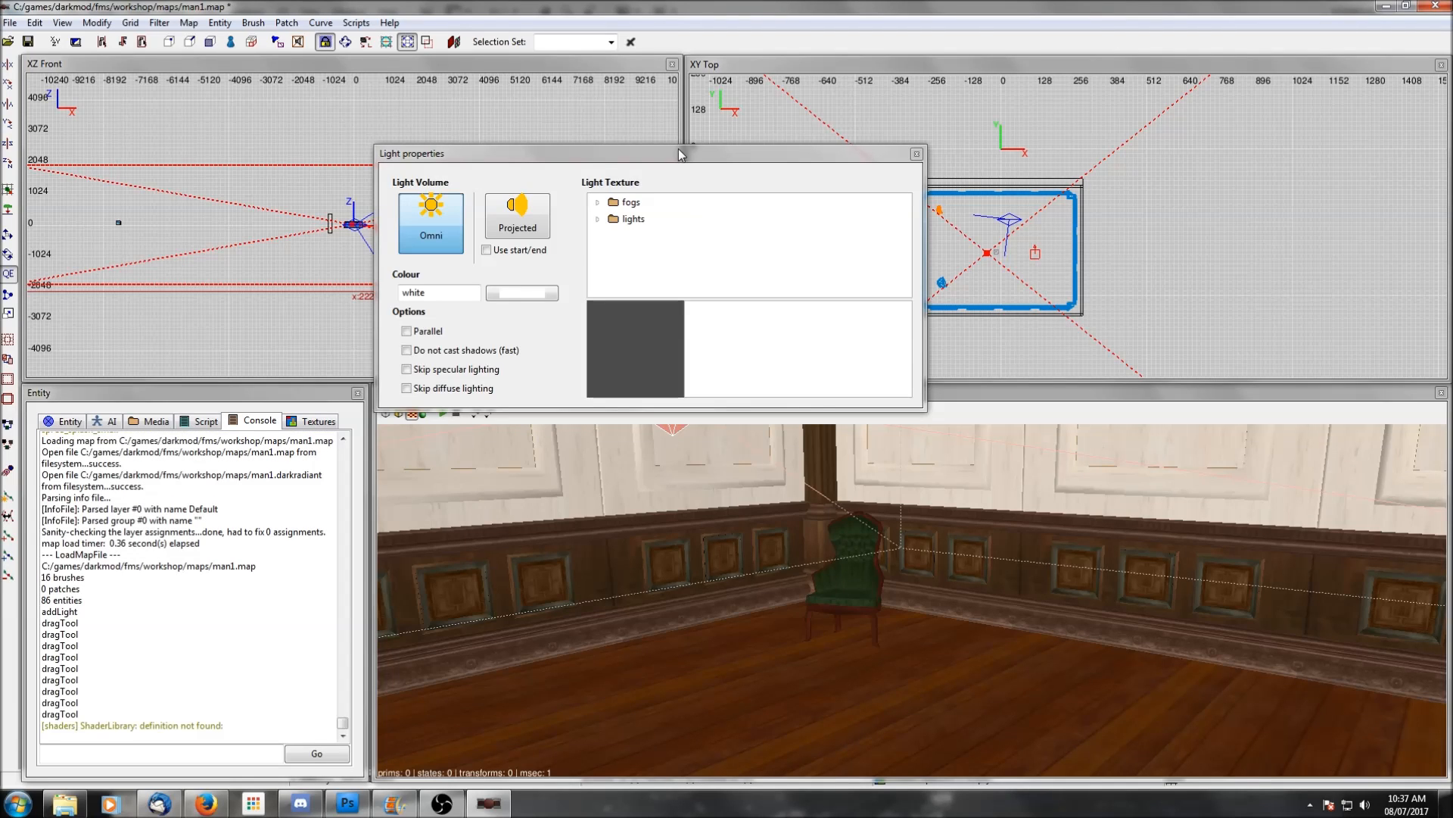
{"action": "left_click", "coordinate": [522, 296]}
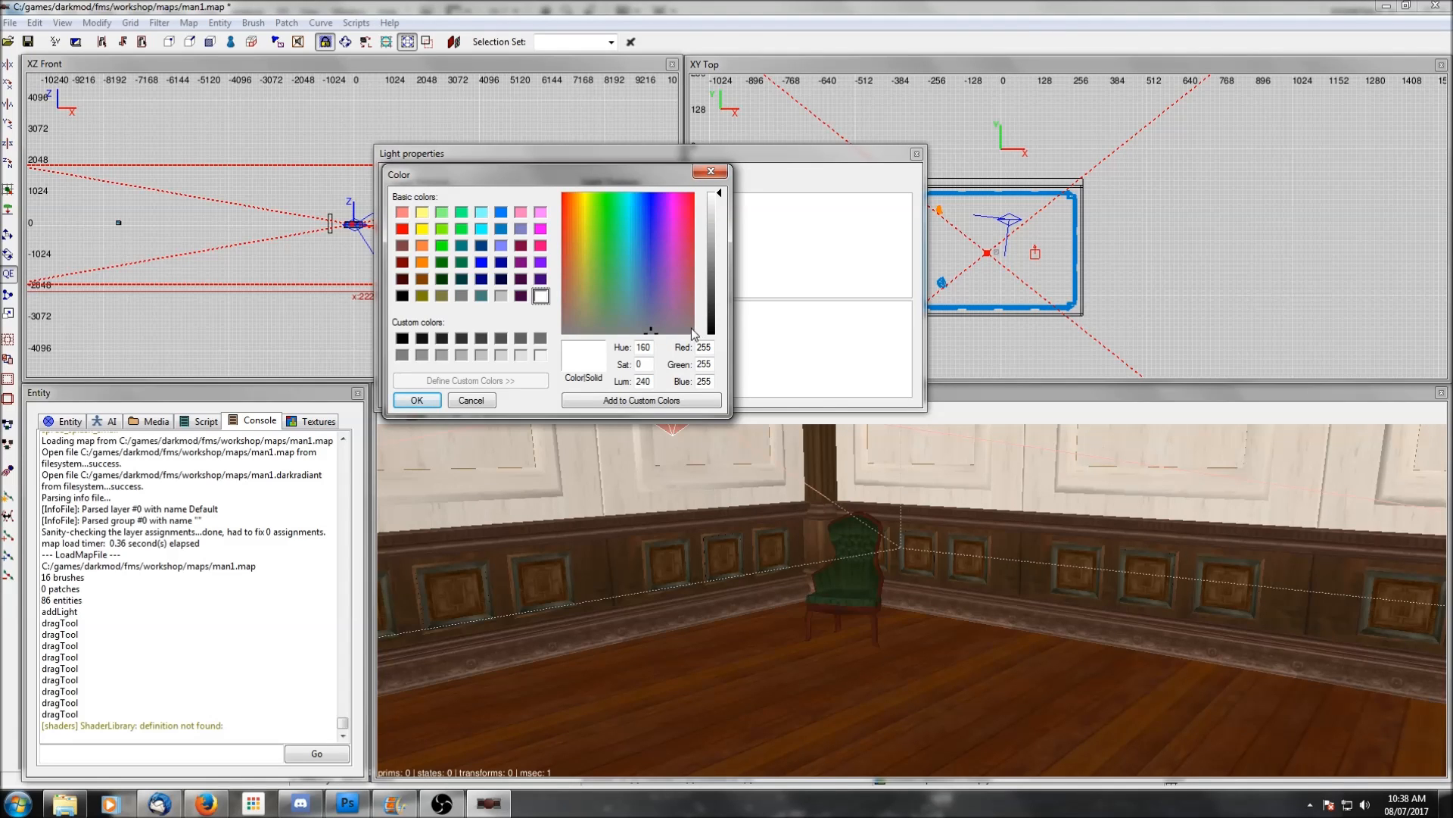
{"action": "left_click", "coordinate": [543, 296]}
{"action": "left_click_drag", "start_coordinate": [720, 216], "coordinate": [718, 334]}
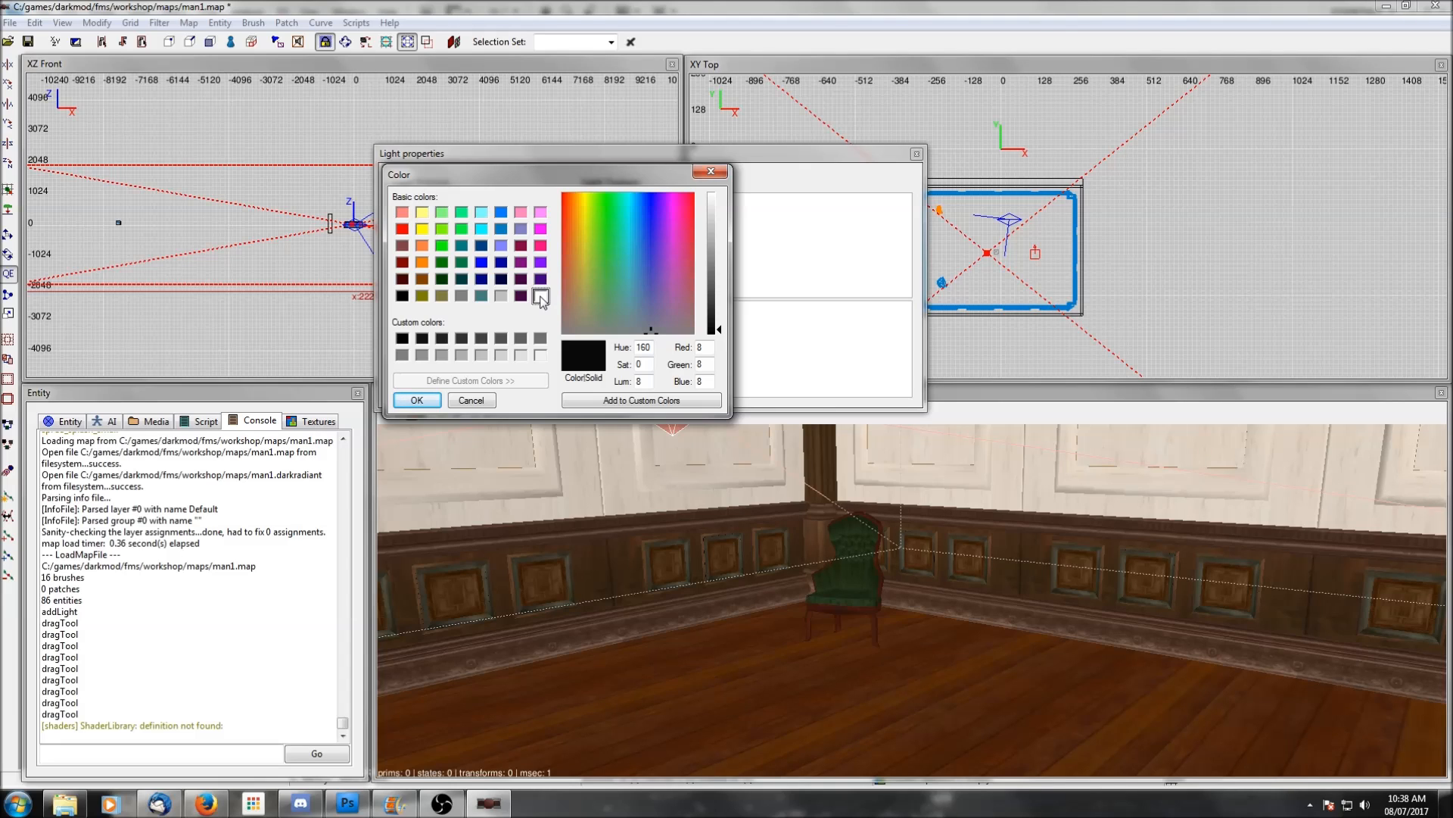
{"action": "left_click", "coordinate": [482, 213]}
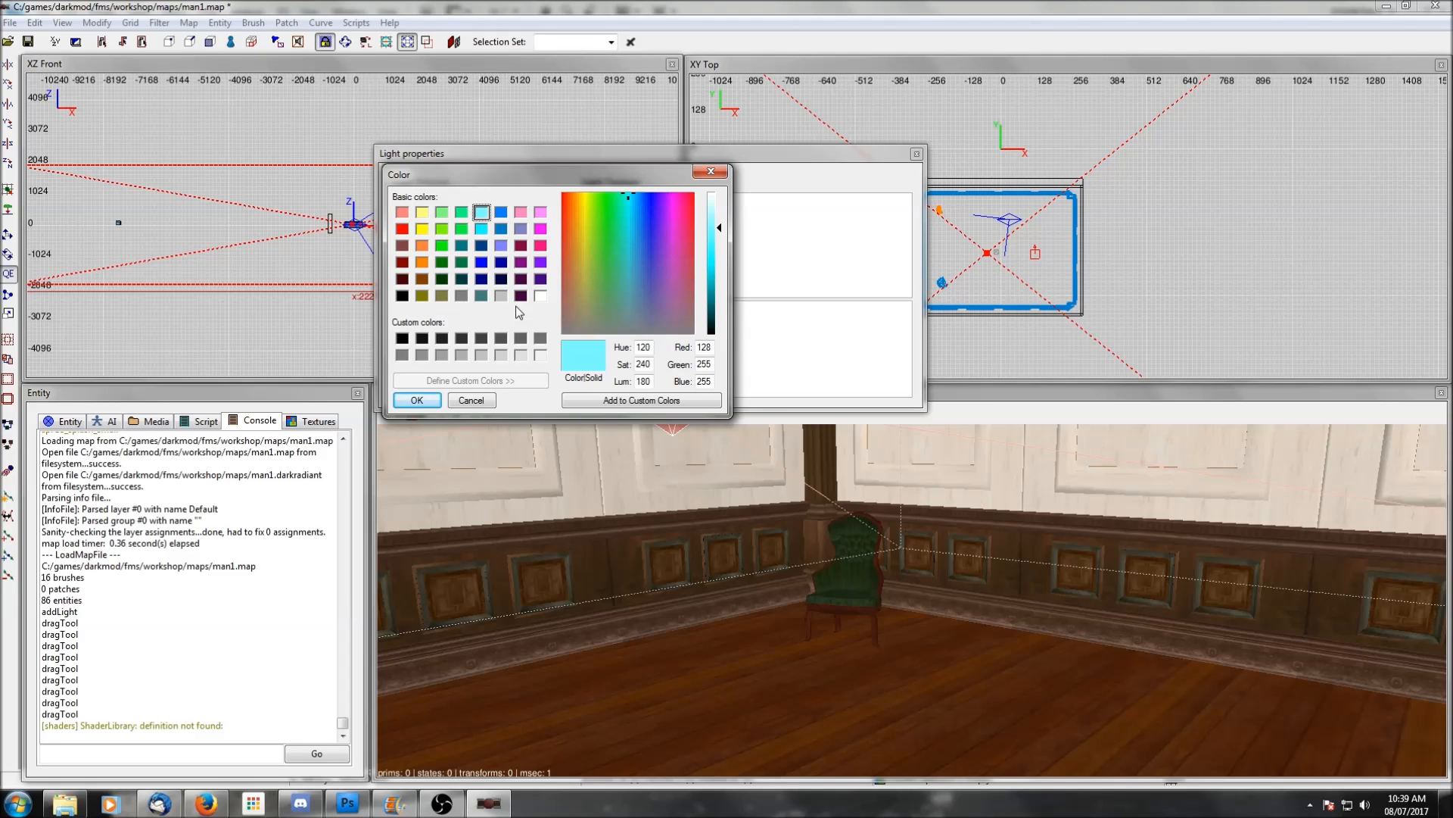
{"action": "left_click", "coordinate": [540, 297]}
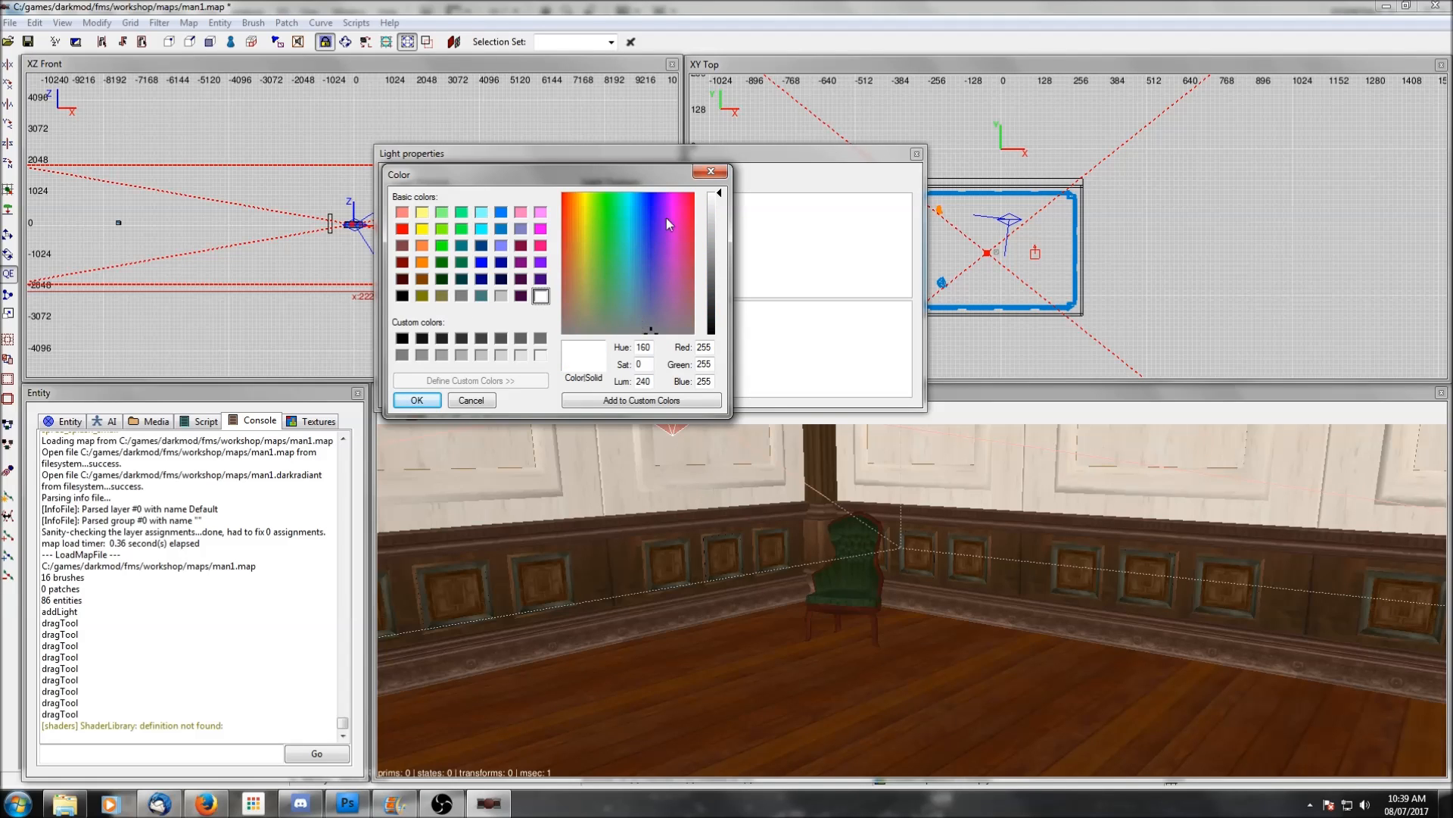
{"action": "left_click_drag", "start_coordinate": [720, 198], "coordinate": [717, 328]}
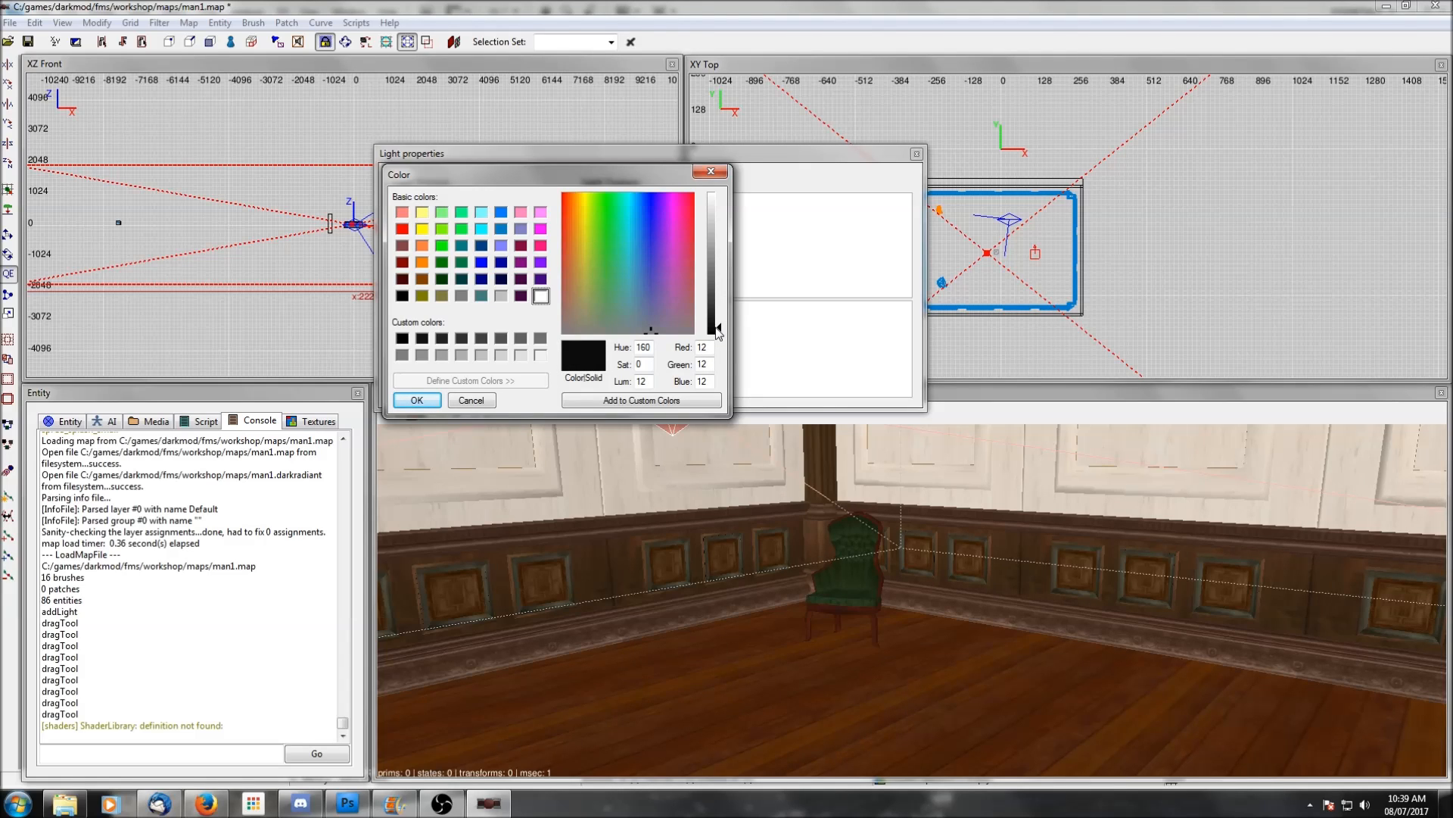
{"action": "left_click_drag", "start_coordinate": [717, 331], "coordinate": [717, 334]}
{"action": "left_click", "coordinate": [418, 401]}
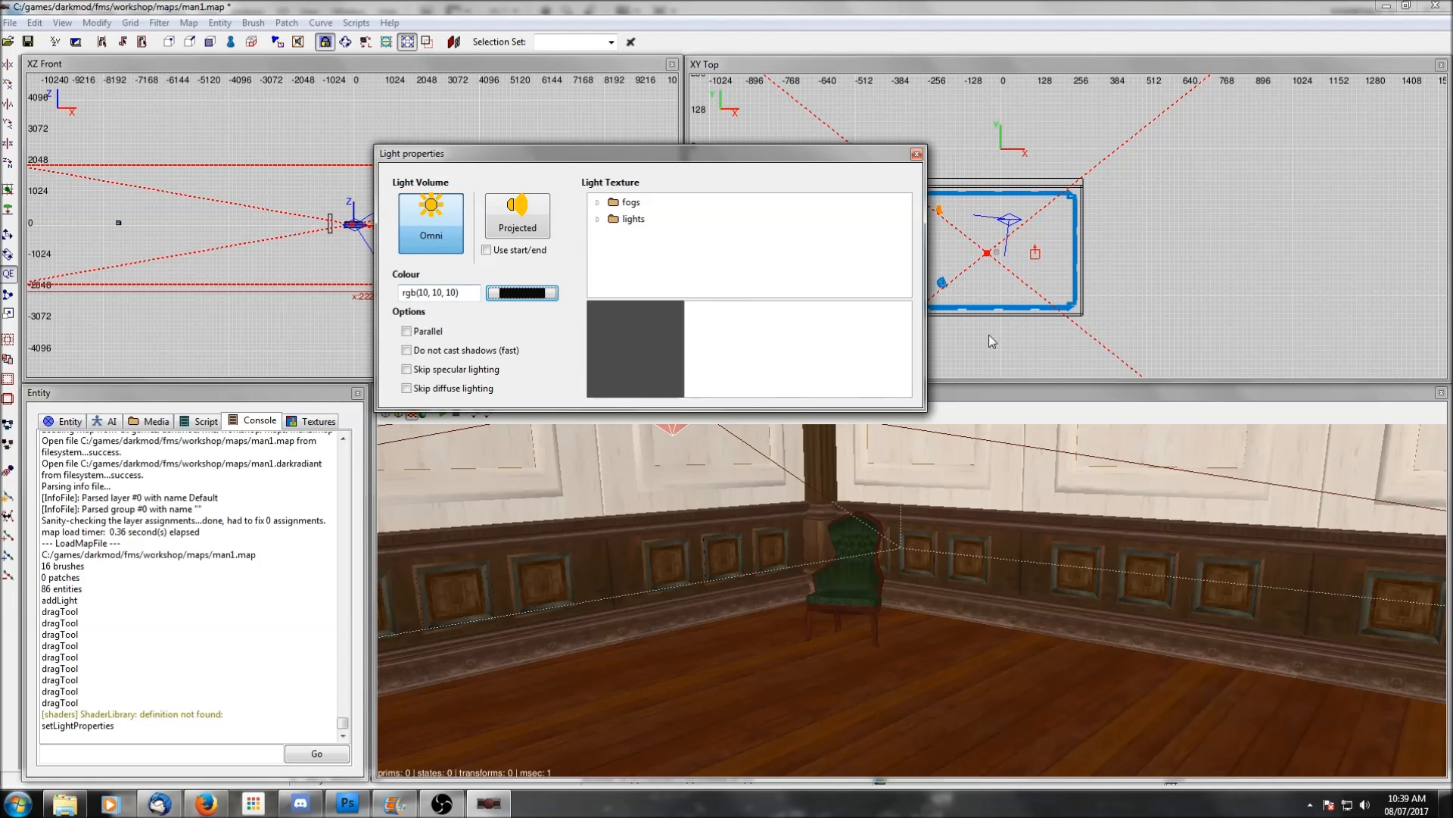
Assign the ambientlightnfo texture from the lights folder to the light and close its properties
{"action": "left_click", "coordinate": [598, 219]}
{"action": "scroll", "coordinate": [672, 259], "scroll_direction": "down", "scroll_amount": 1}
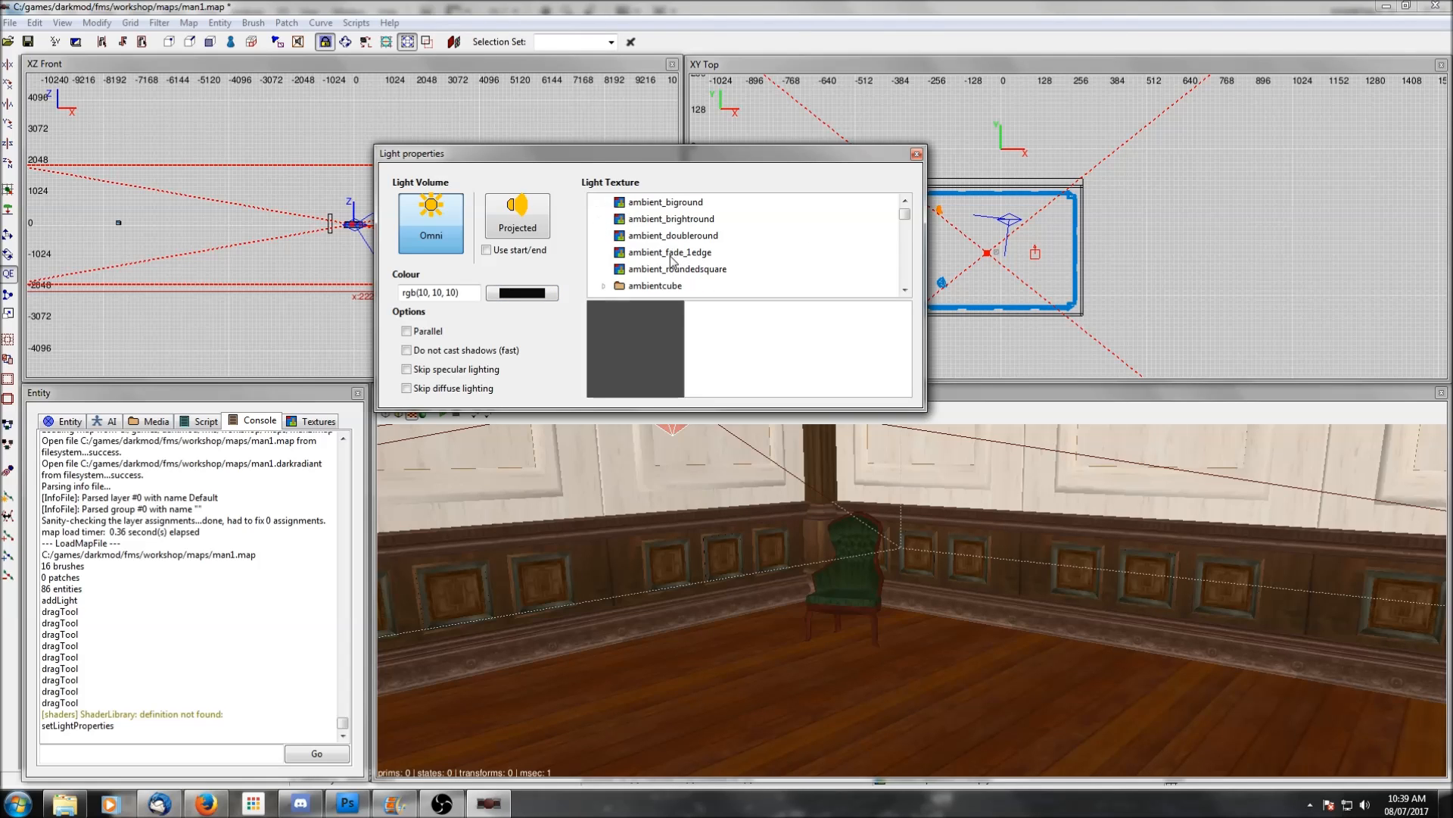
{"action": "scroll", "coordinate": [672, 258], "scroll_direction": "down", "scroll_amount": 2}
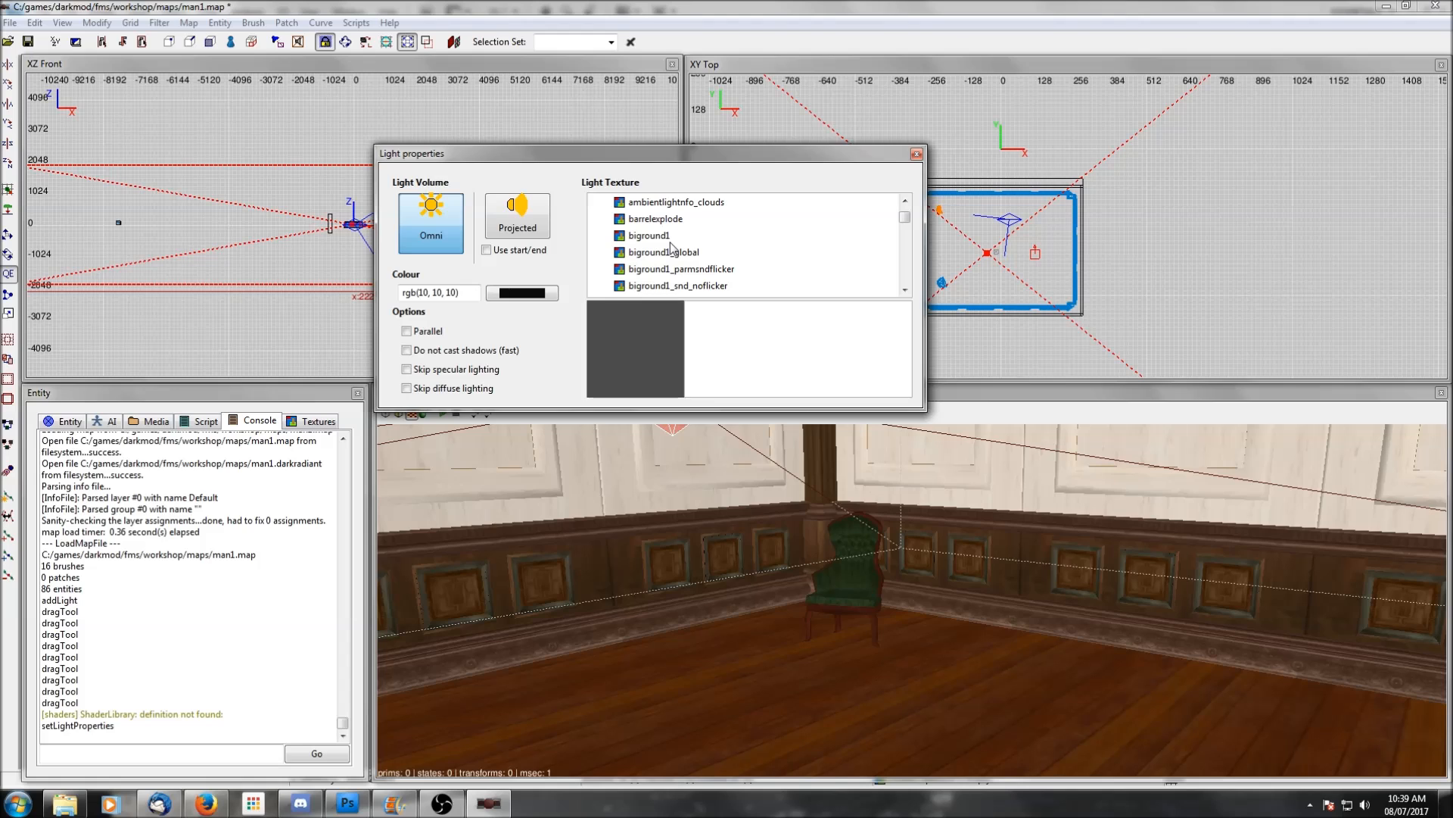
{"action": "scroll", "coordinate": [672, 247], "scroll_direction": "up", "scroll_amount": 3}
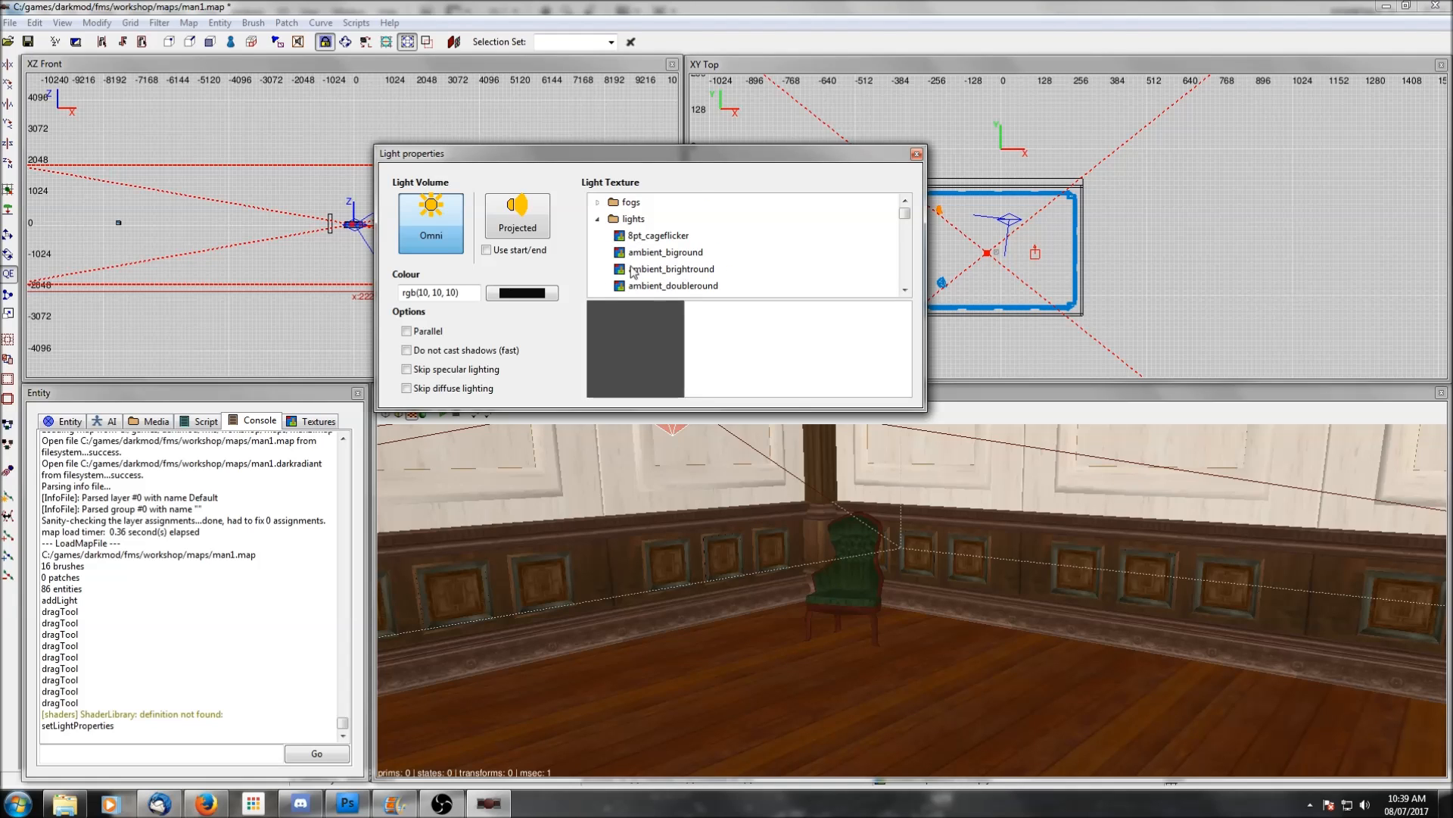
{"action": "scroll", "coordinate": [674, 244], "scroll_direction": "down", "scroll_amount": 3}
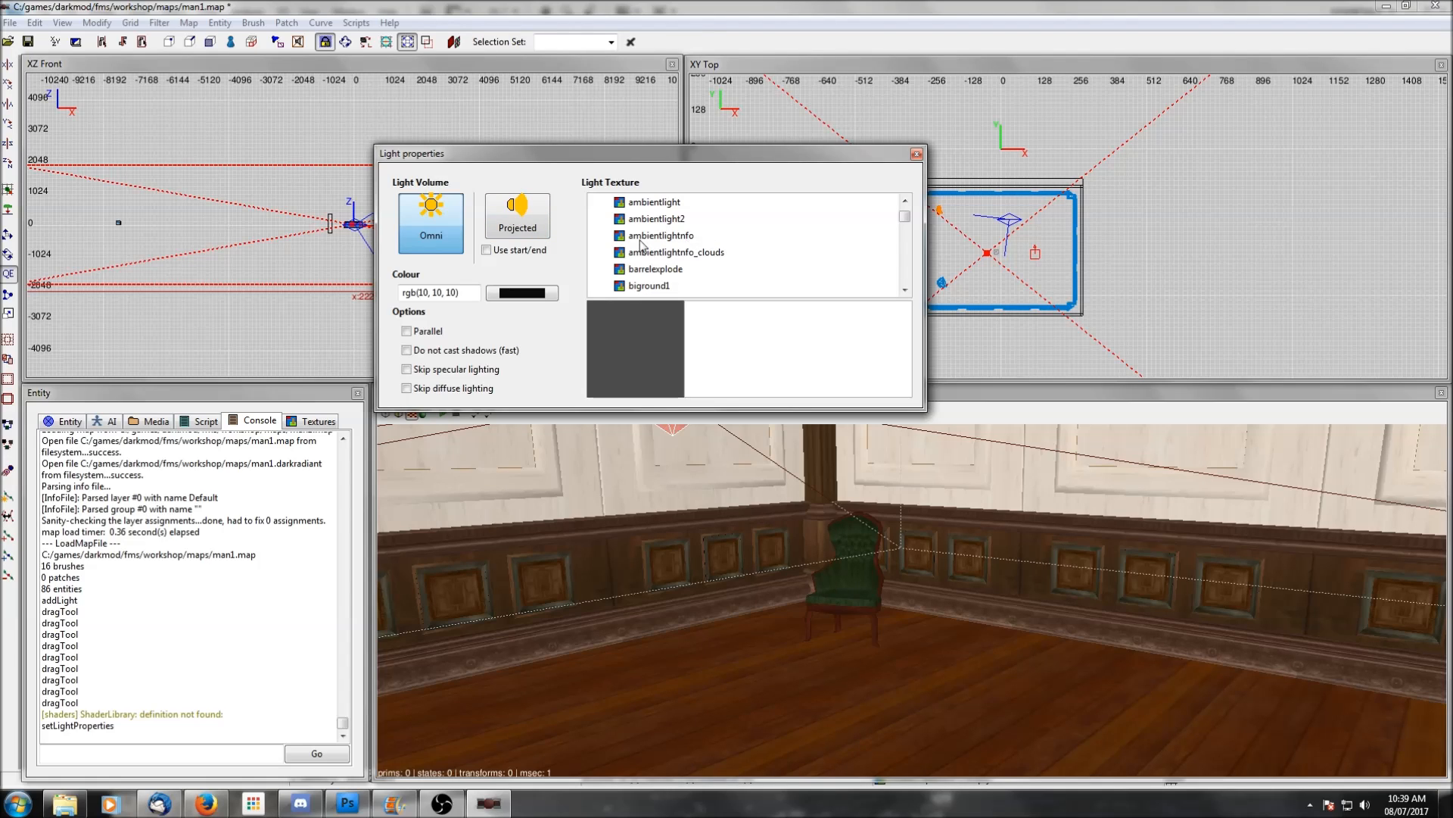
{"action": "left_click", "coordinate": [666, 236]}
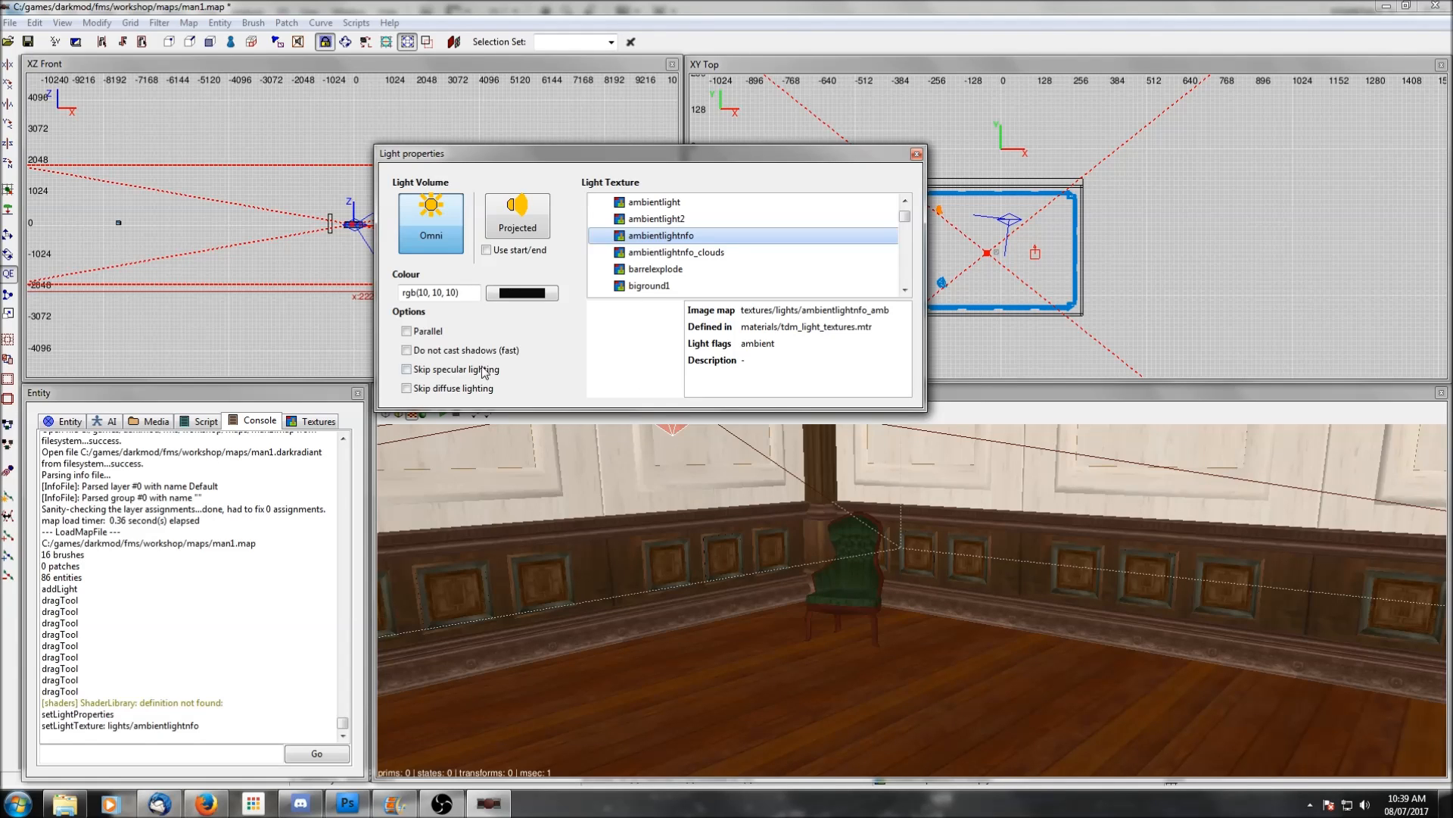
{"action": "left_click", "coordinate": [916, 156]}
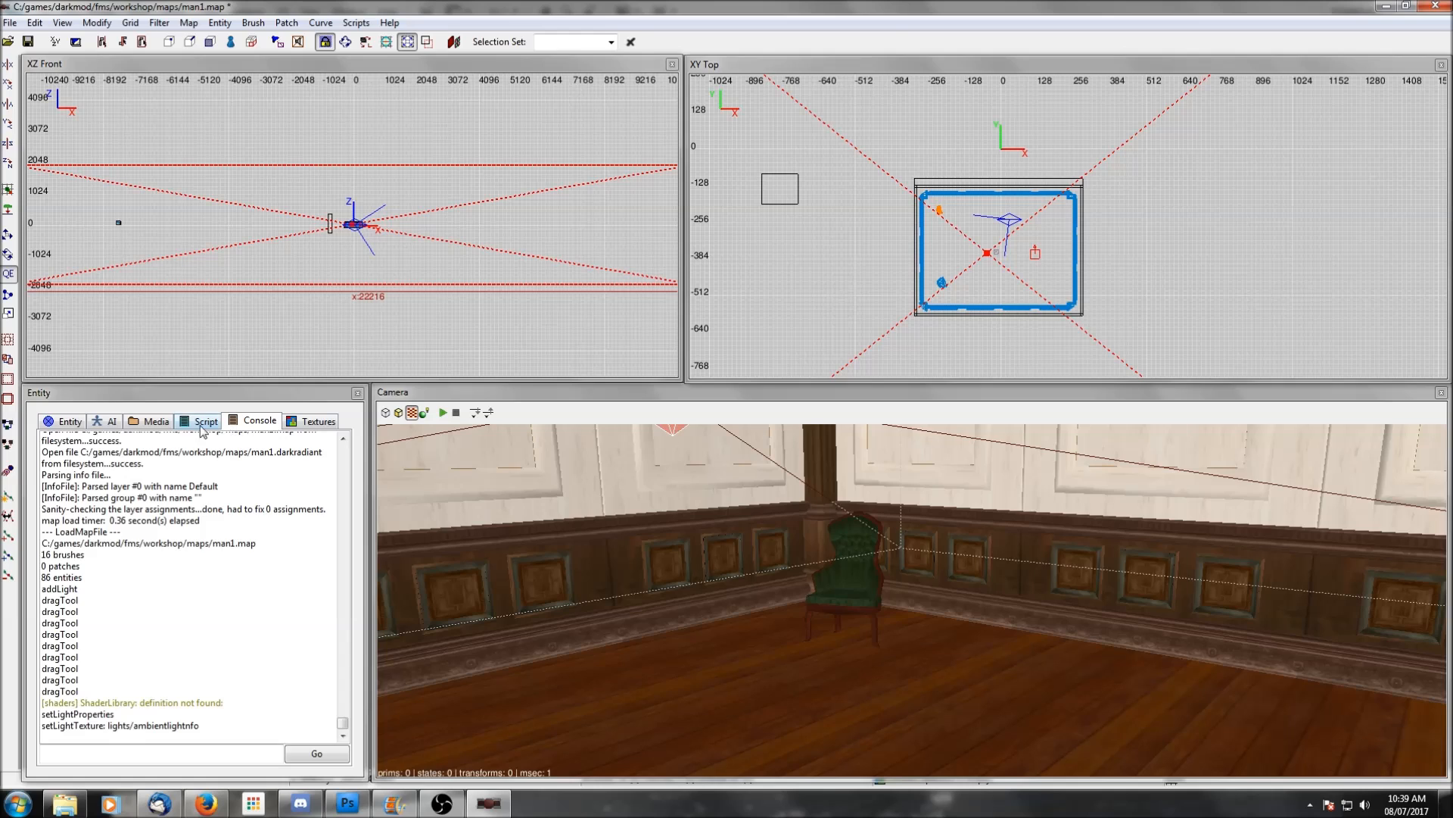
Change the light entity's name property to ambient_world and deselect the light
{"action": "left_click", "coordinate": [62, 424]}
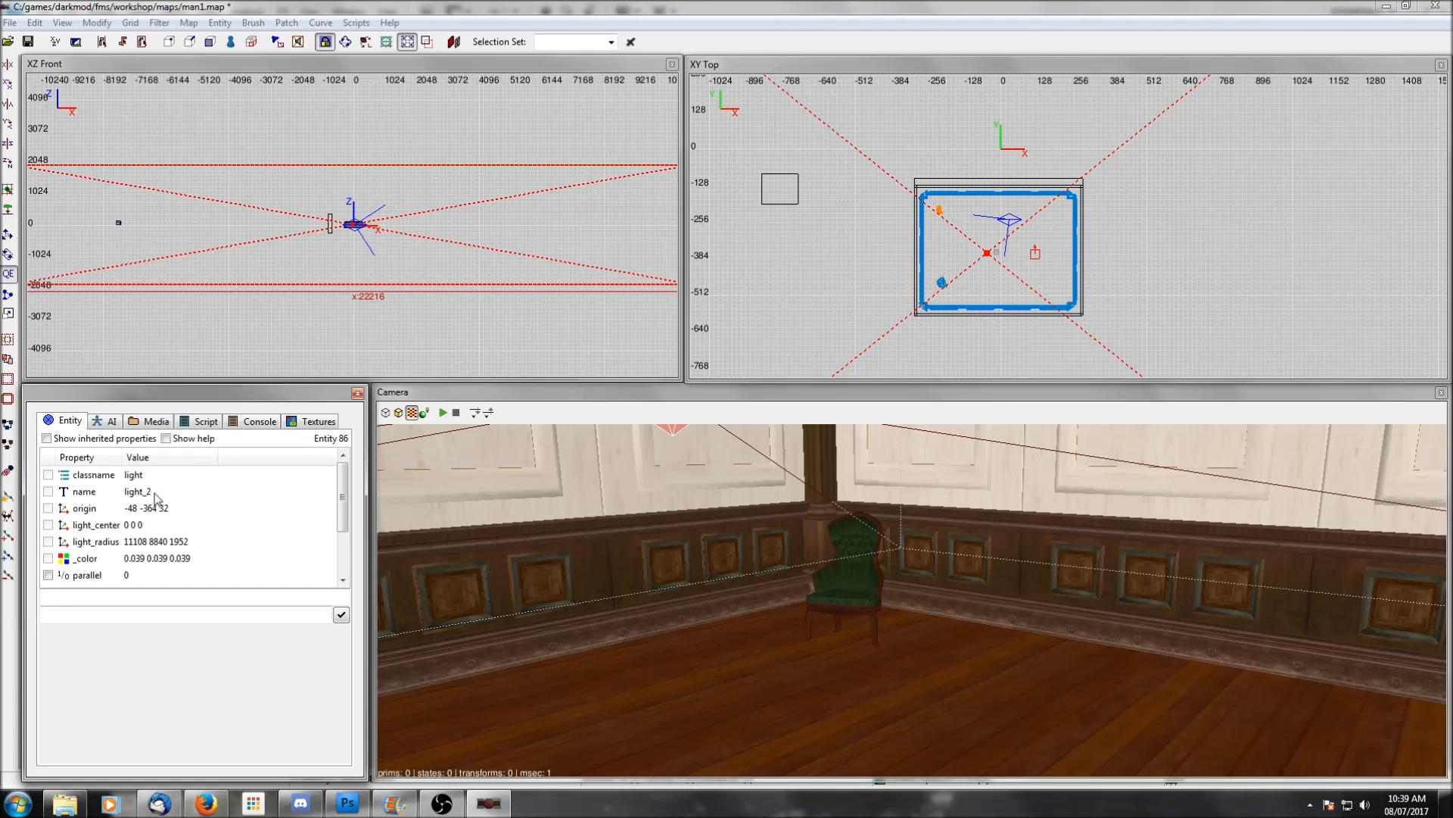
{"action": "left_click", "coordinate": [90, 496]}
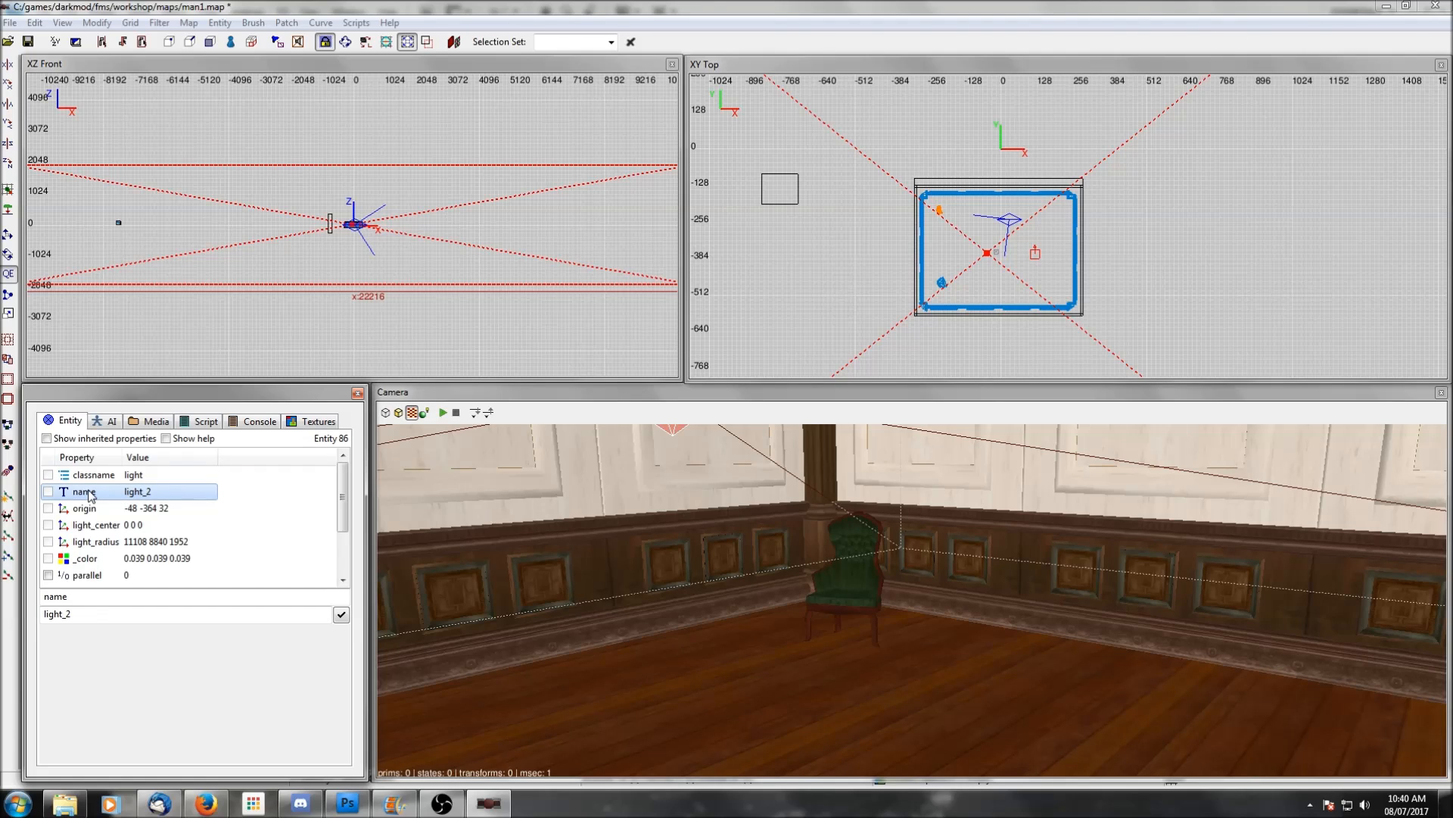
{"action": "left_click_drag", "start_coordinate": [78, 612], "coordinate": [14, 619]}
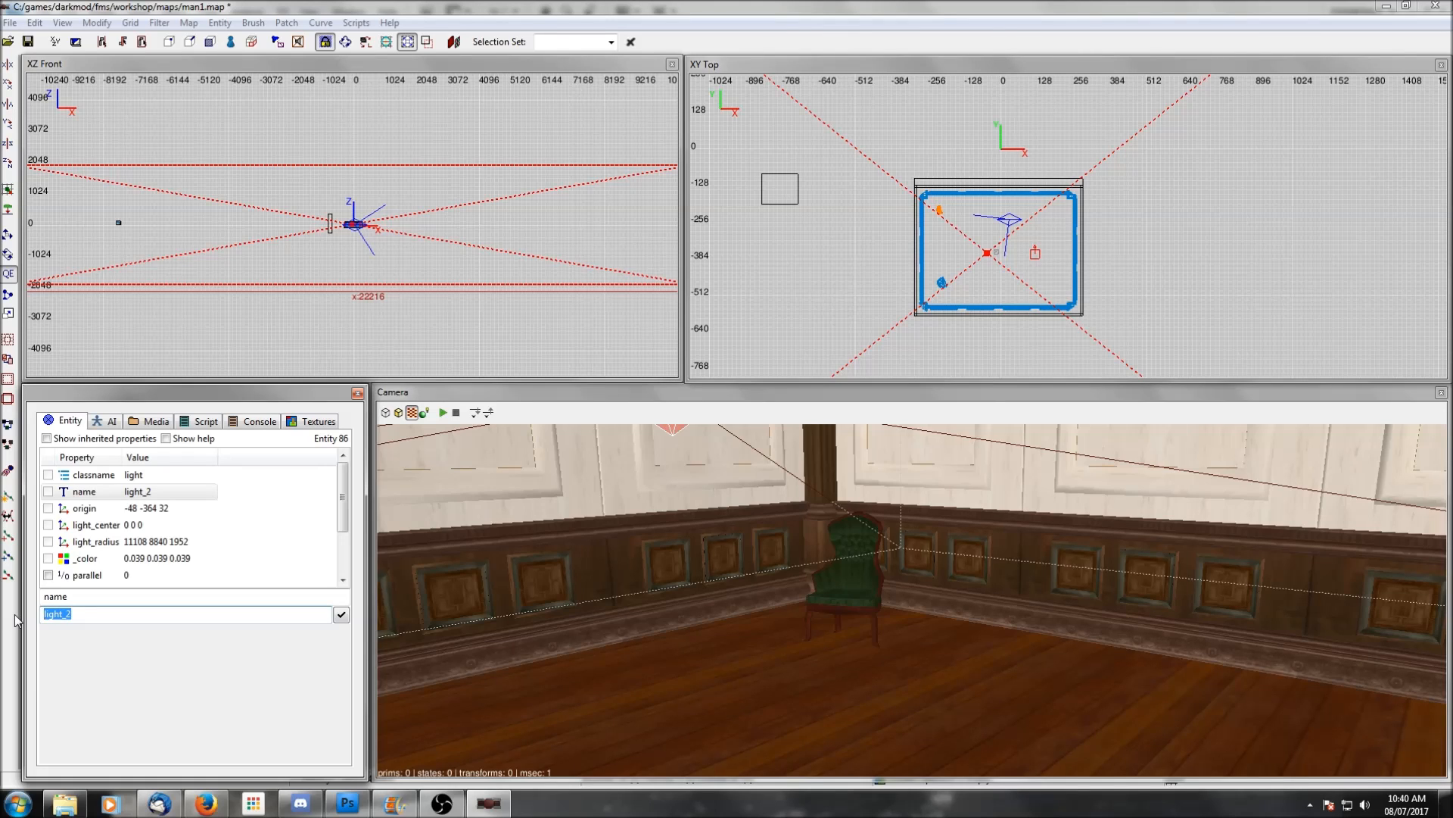
{"action": "type", "text": "ambient_world"}
{"action": "key", "text": "Return"}
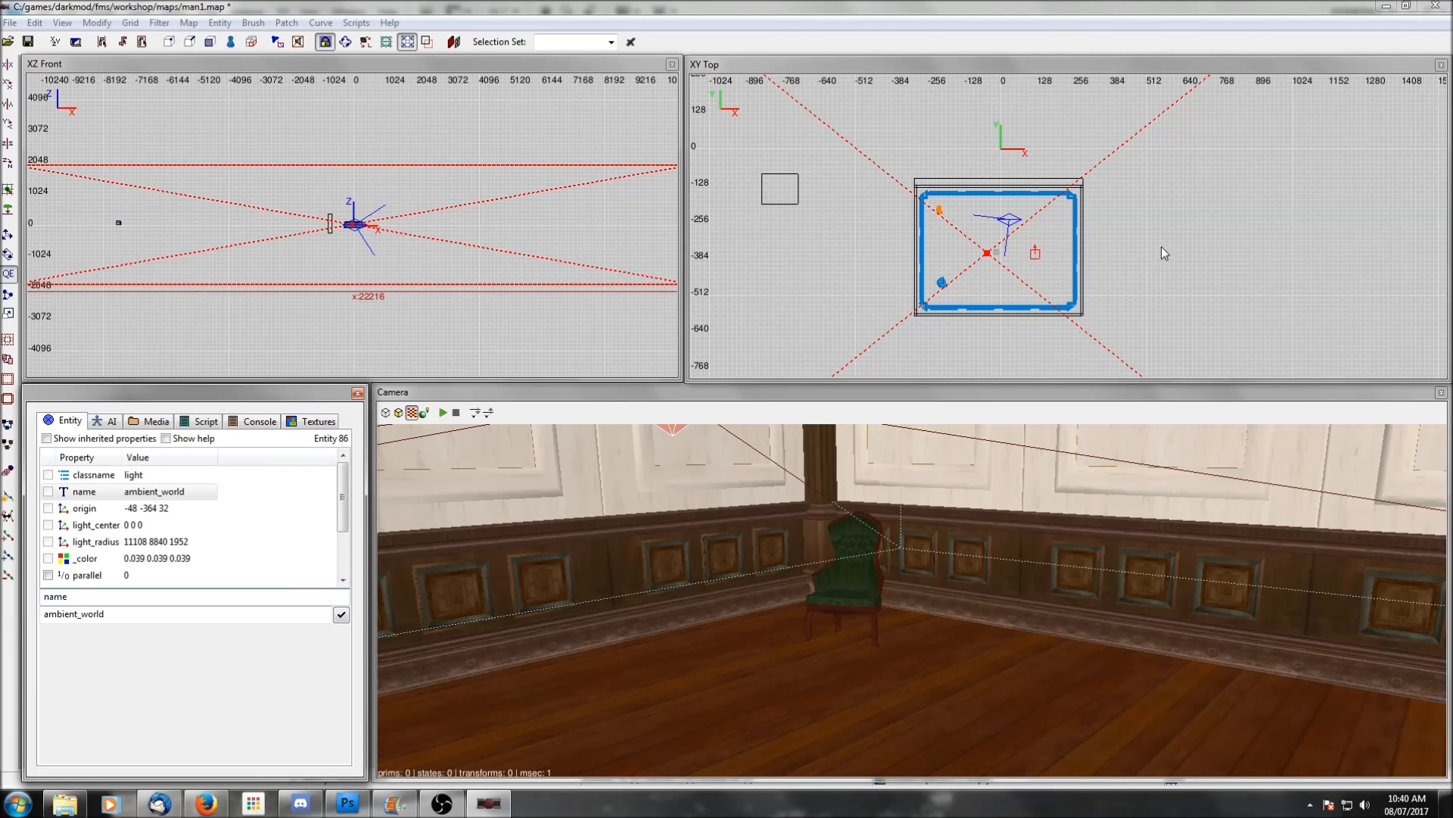
{"action": "scroll", "coordinate": [1105, 262], "scroll_direction": "down", "scroll_amount": 8}
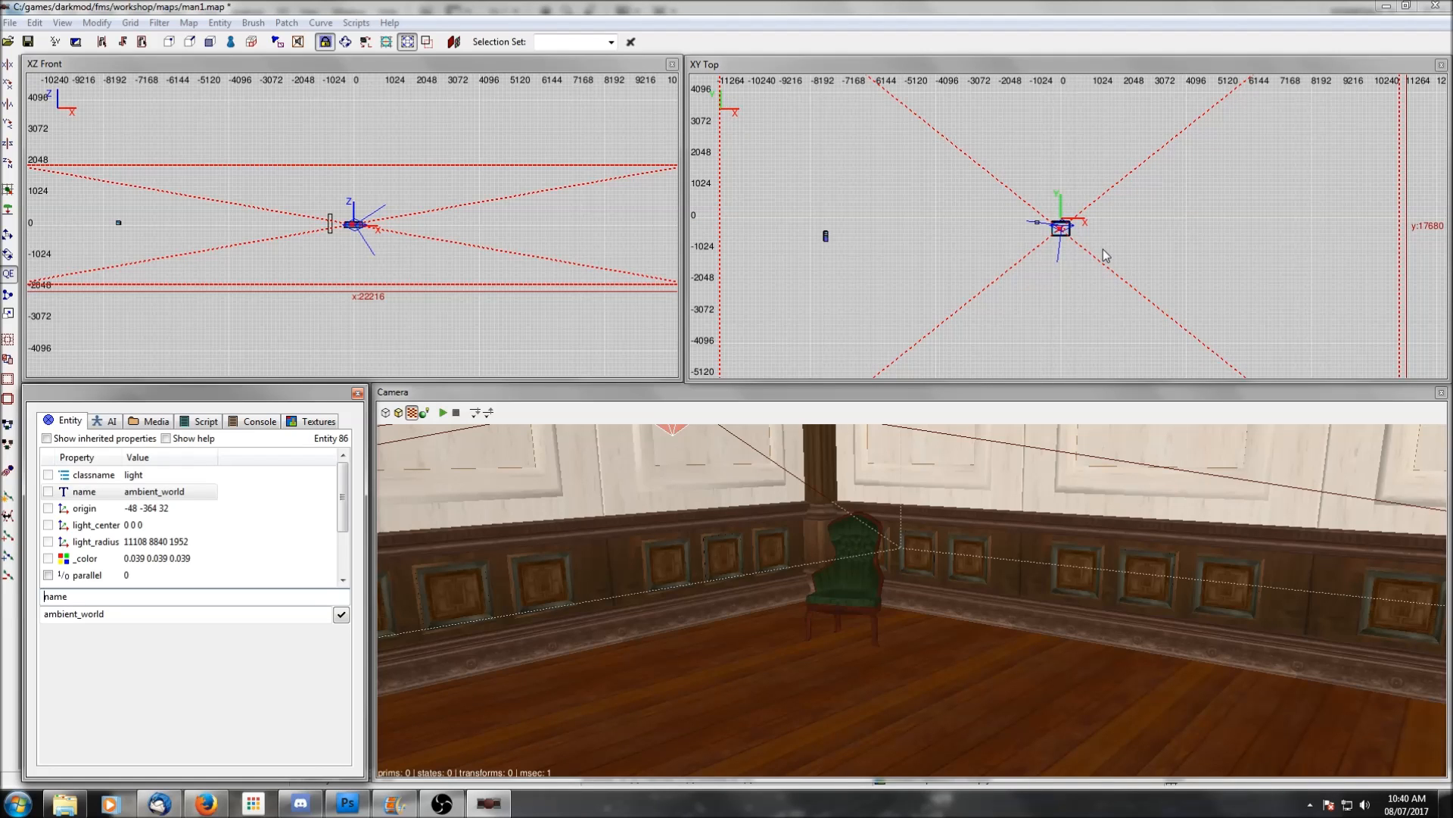
{"action": "key", "text": "Escape"}
{"action": "scroll", "coordinate": [1102, 249], "scroll_direction": "up", "scroll_amount": 8}
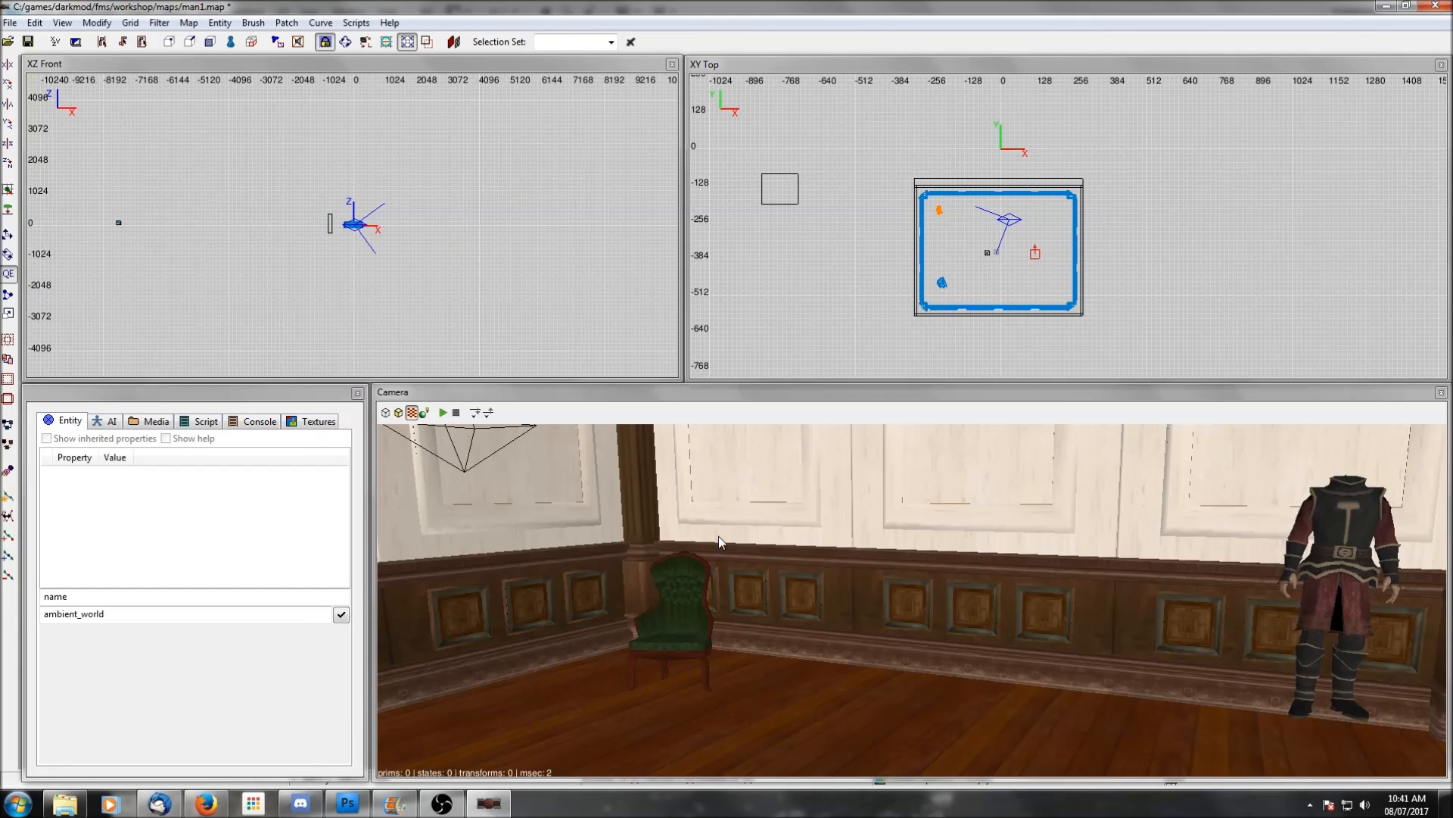
{"action": "right_click", "coordinate": [732, 571]}
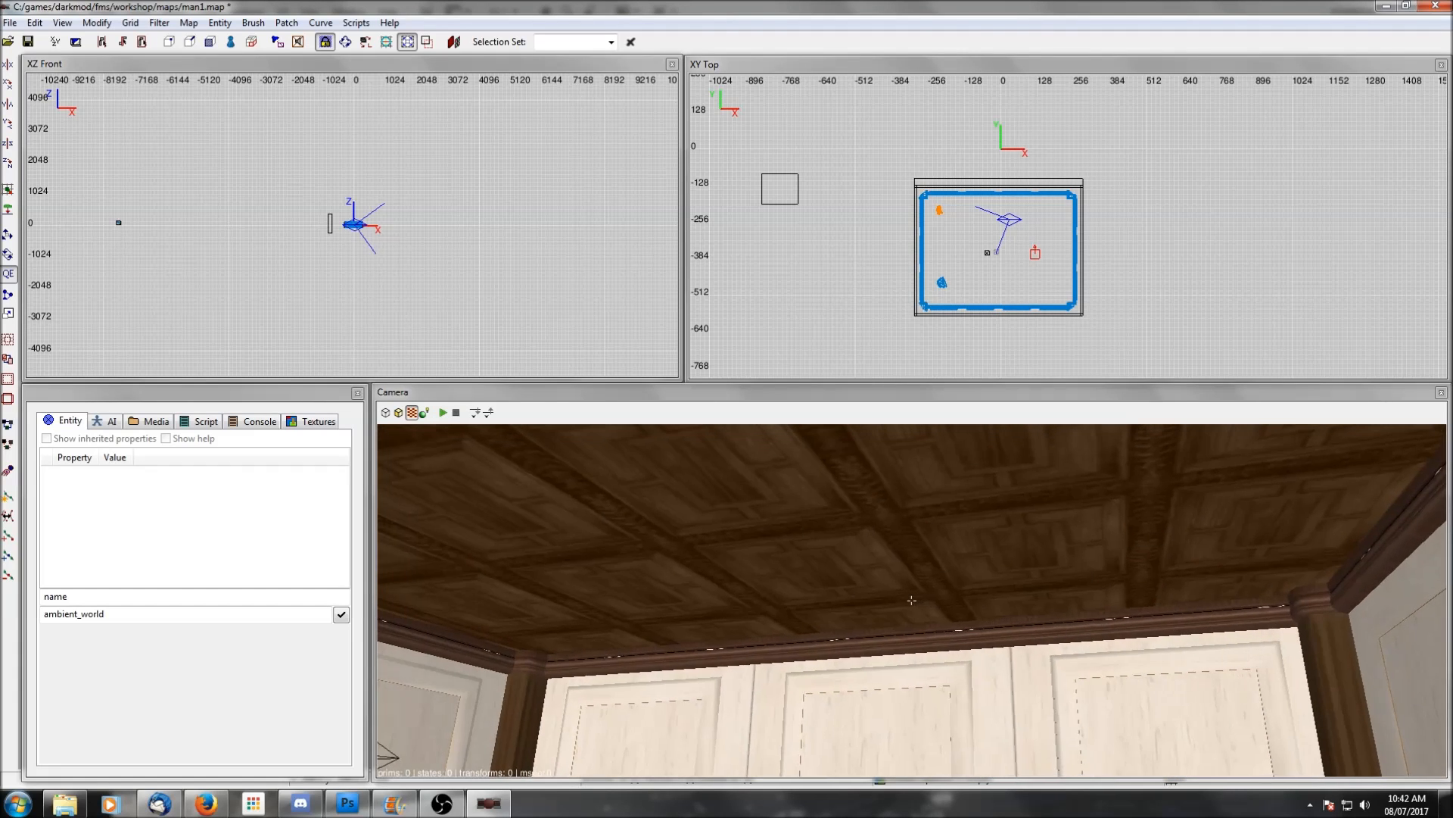
{"action": "right_click", "coordinate": [739, 583]}
{"action": "left_click", "coordinate": [740, 583], "text": "shift"}
{"action": "scroll", "coordinate": [412, 274], "scroll_direction": "up", "scroll_amount": 10}
{"action": "scroll", "coordinate": [412, 274], "scroll_direction": "up", "scroll_amount": 2}
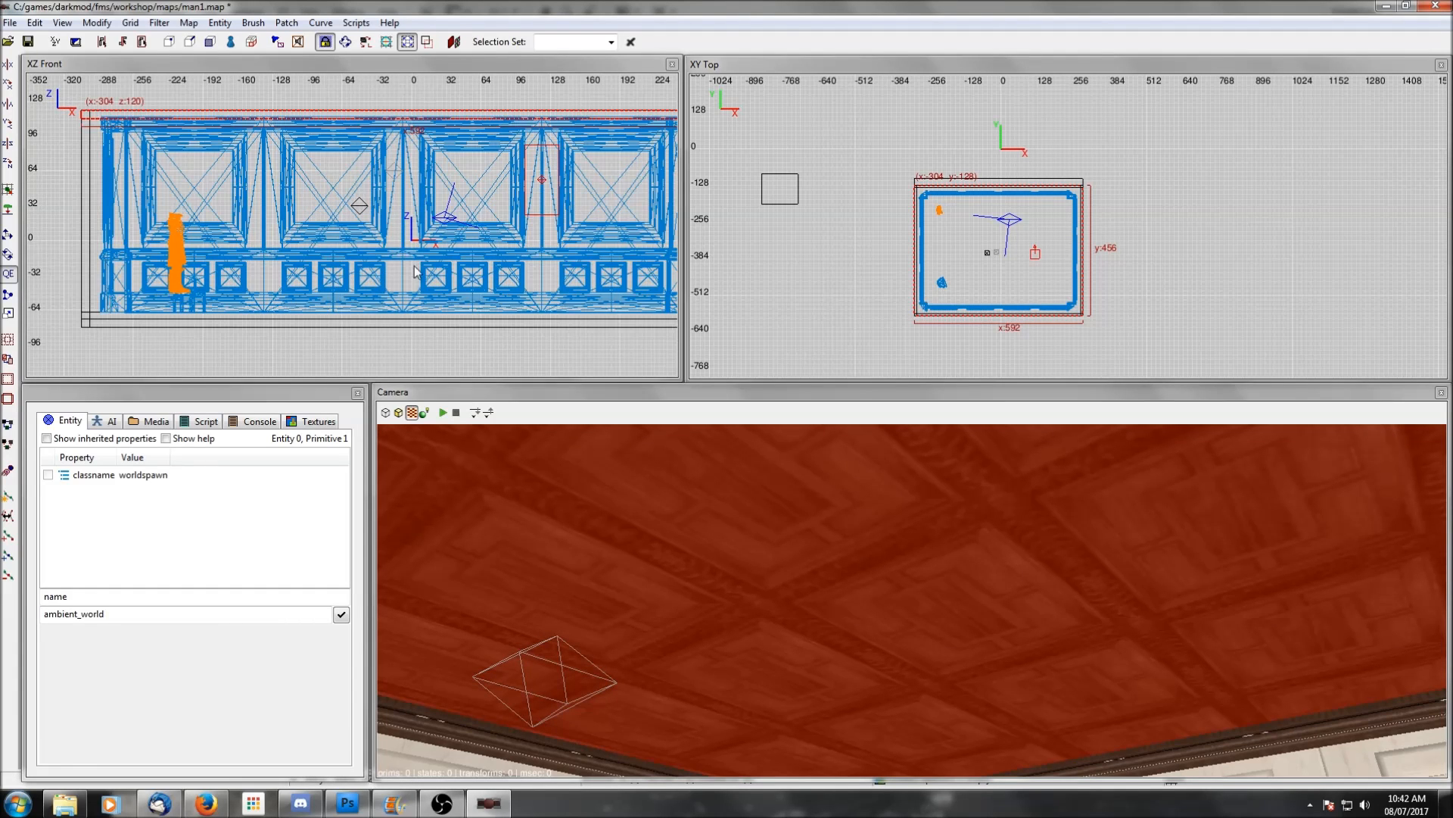
{"action": "right_click_drag", "start_coordinate": [416, 177], "coordinate": [422, 239]}
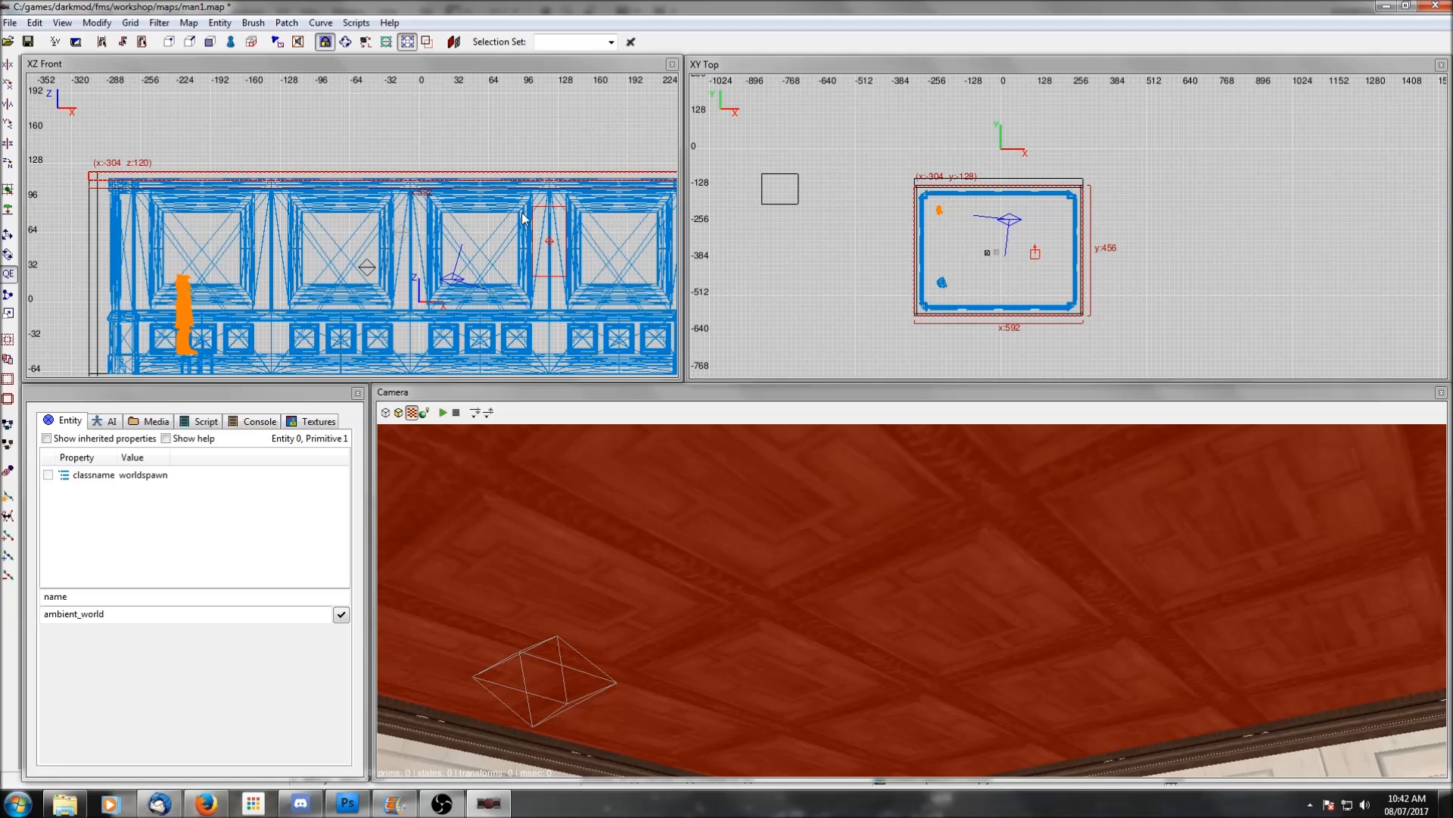
{"action": "key", "text": "Escape"}
Move the wood-panelled ceiling brush straight up until its top reaches Z 252, keeping its size, and deselect it
{"action": "right_click", "coordinate": [784, 627]}
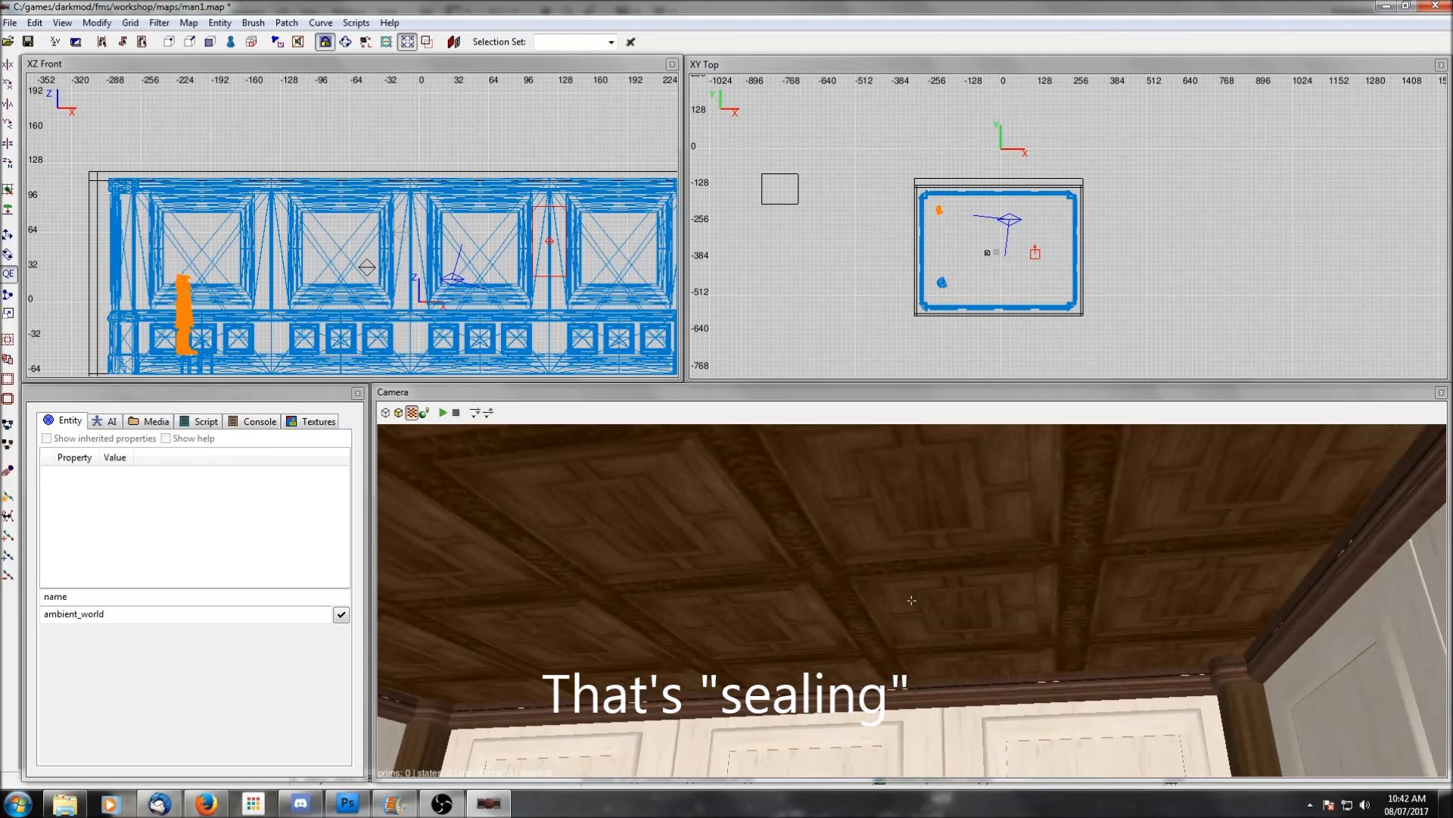
{"action": "left_click", "coordinate": [711, 601], "text": "shift"}
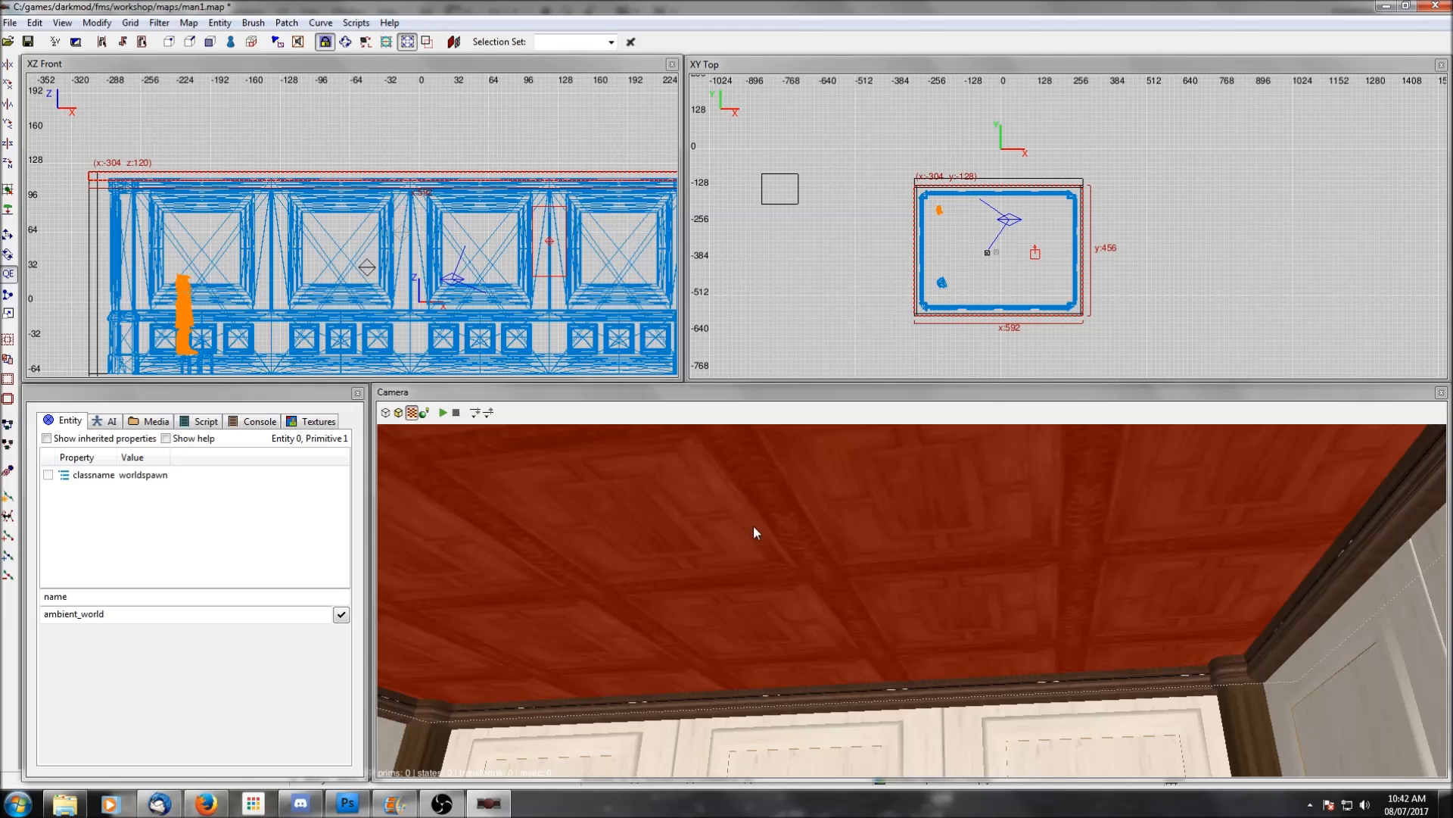
{"action": "left_click", "coordinate": [7, 236]}
{"action": "right_click_drag", "start_coordinate": [435, 129], "coordinate": [423, 267]}
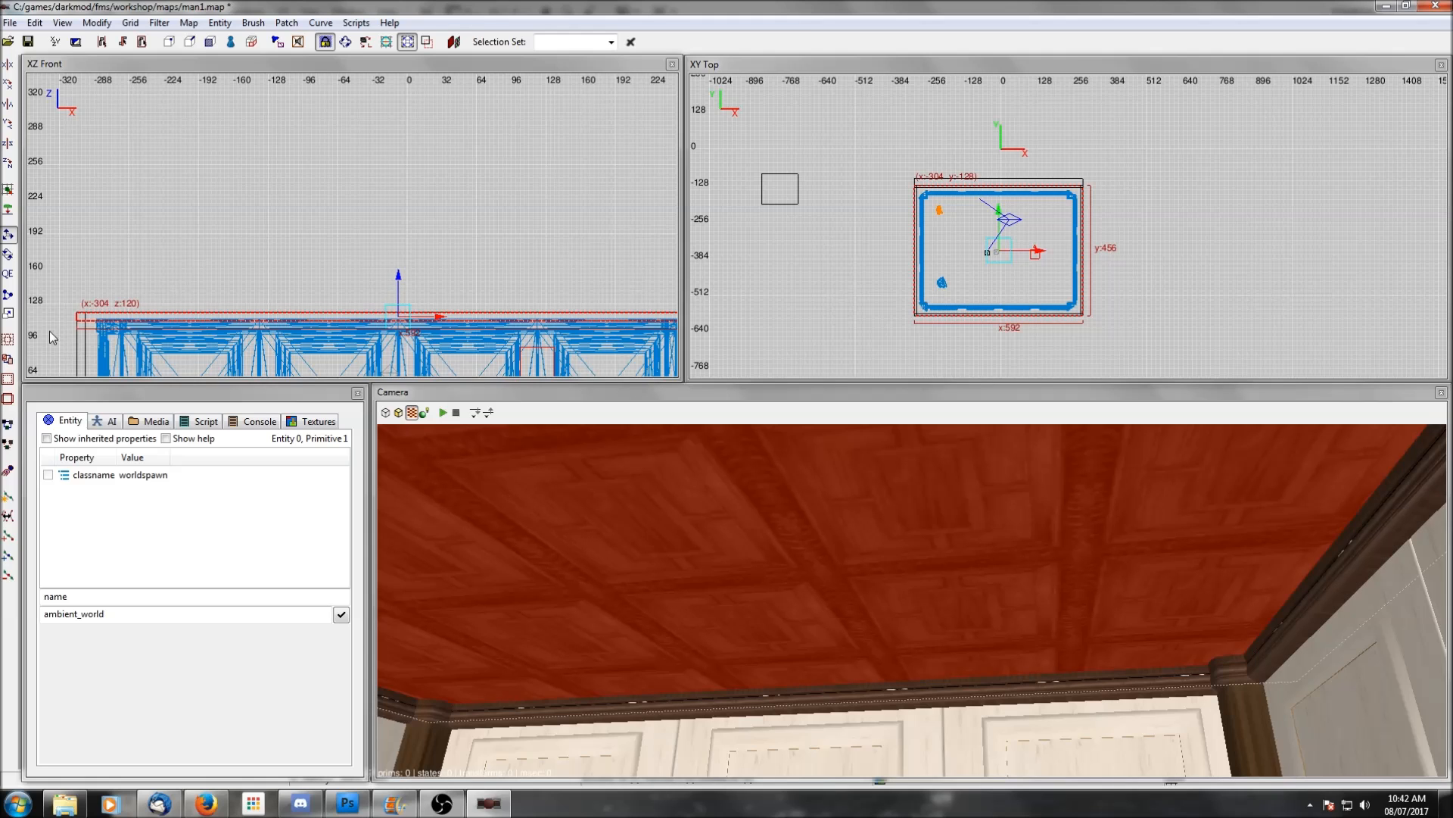
{"action": "left_click", "coordinate": [7, 273]}
{"action": "mouse_move", "coordinate": [281, 323]}
{"action": "left_mouse_down"}
{"action": "mouse_move", "coordinate": [293, 238]}
{"action": "mouse_move", "coordinate": [263, 223]}
{"action": "mouse_move", "coordinate": [328, 266]}
{"action": "mouse_move", "coordinate": [313, 211]}
{"action": "mouse_move", "coordinate": [247, 229]}
{"action": "mouse_move", "coordinate": [262, 241]}
{"action": "mouse_move", "coordinate": [280, 184]}
{"action": "mouse_move", "coordinate": [247, 219]}
{"action": "mouse_move", "coordinate": [316, 293]}
{"action": "mouse_move", "coordinate": [298, 302]}
{"action": "left_mouse_up"}
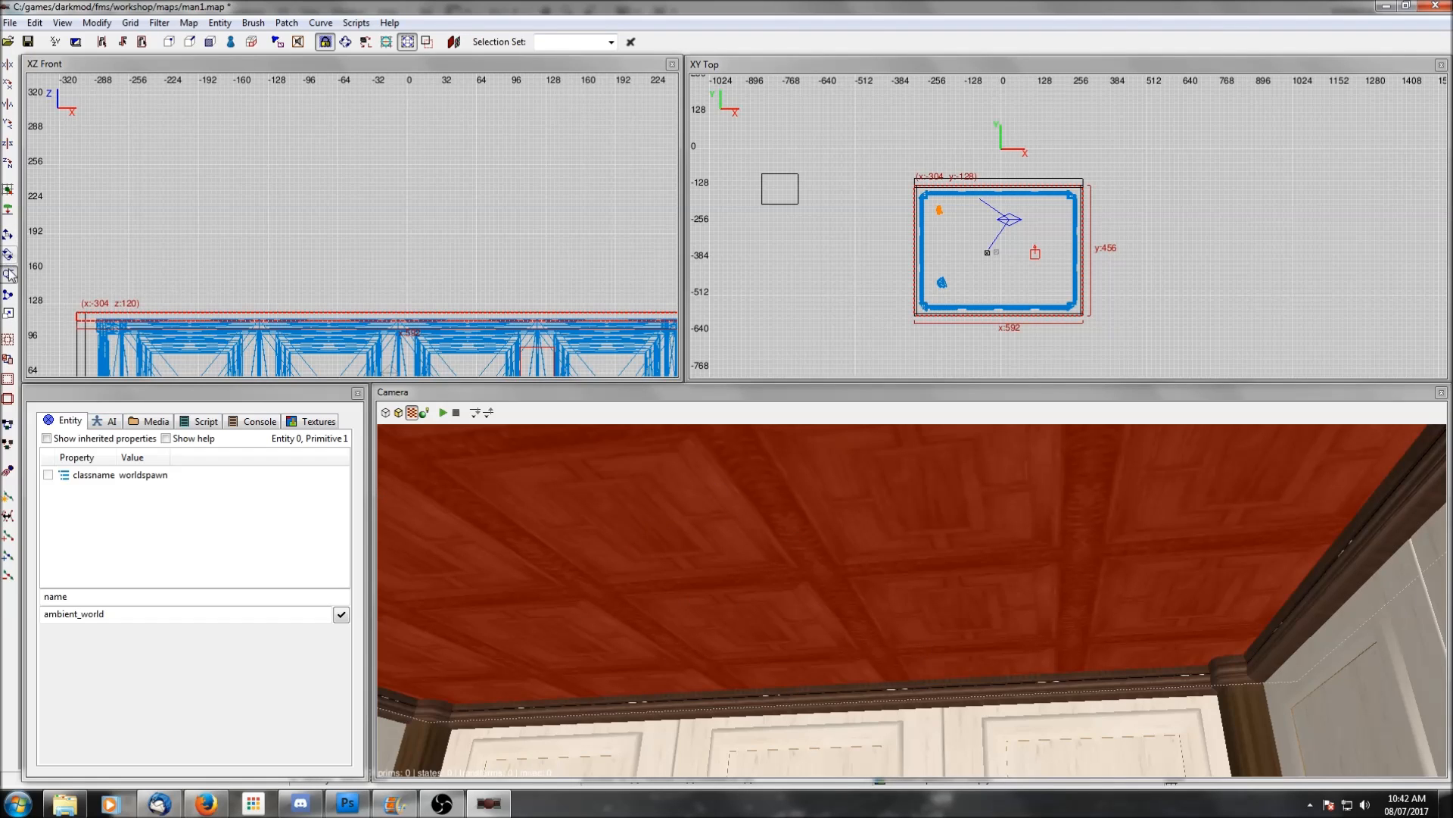
{"action": "key", "text": "w"}
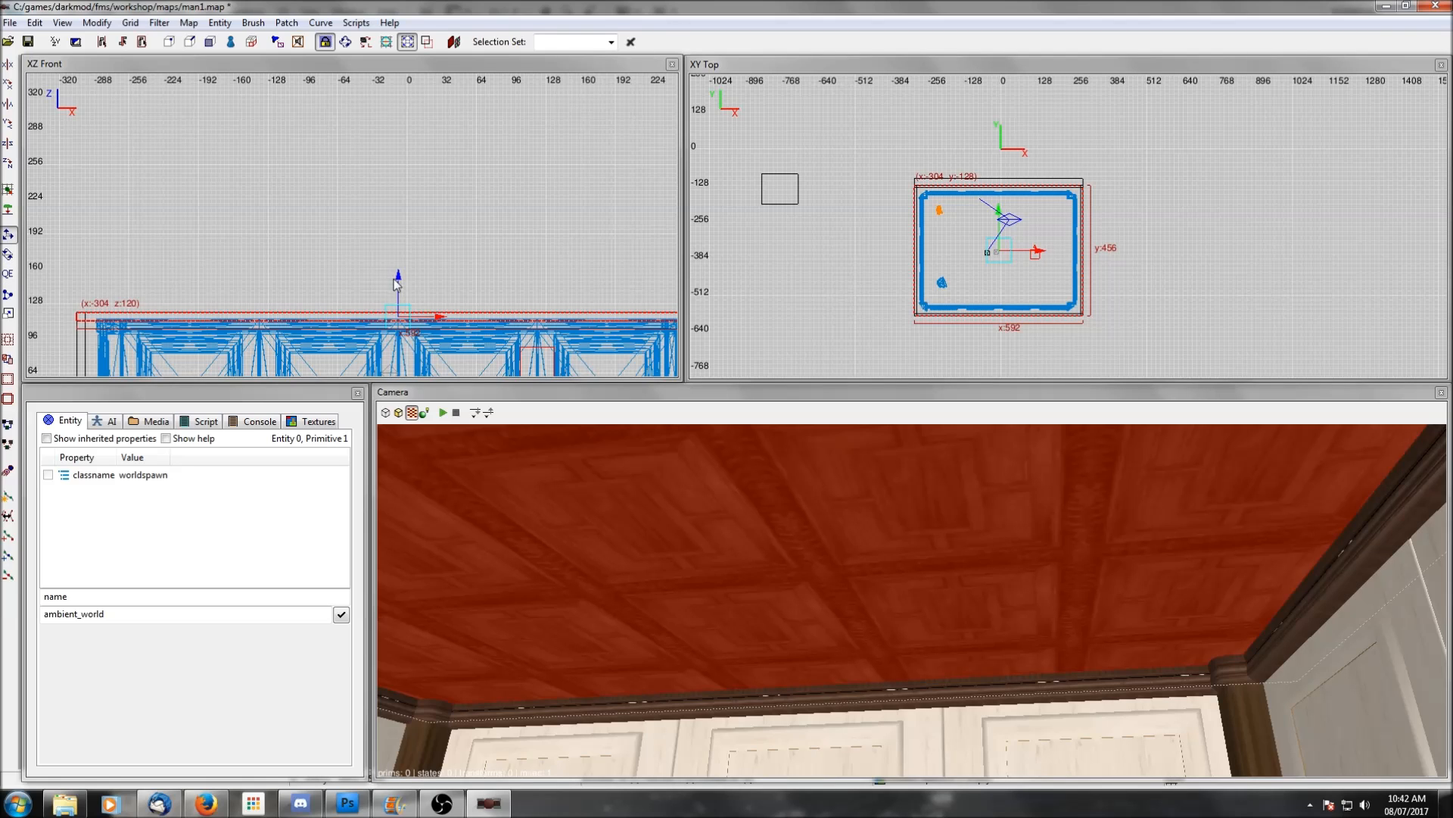
{"action": "mouse_move", "coordinate": [400, 279]}
{"action": "left_mouse_down"}
{"action": "mouse_move", "coordinate": [400, 171]}
{"action": "mouse_move", "coordinate": [434, 162]}
{"action": "mouse_move", "coordinate": [375, 156]}
{"action": "left_mouse_up"}
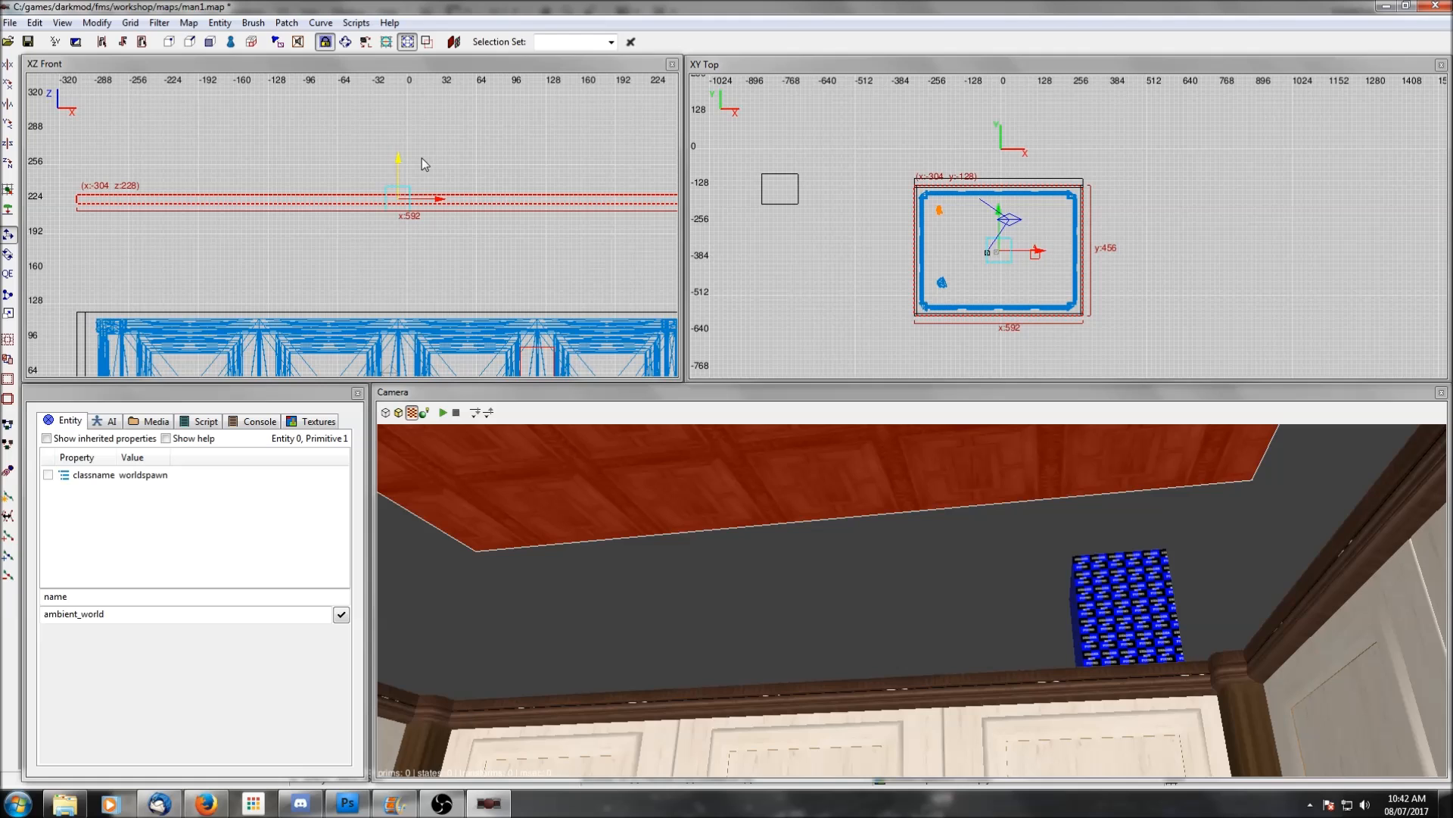
{"action": "left_click_drag", "start_coordinate": [401, 161], "coordinate": [401, 133]}
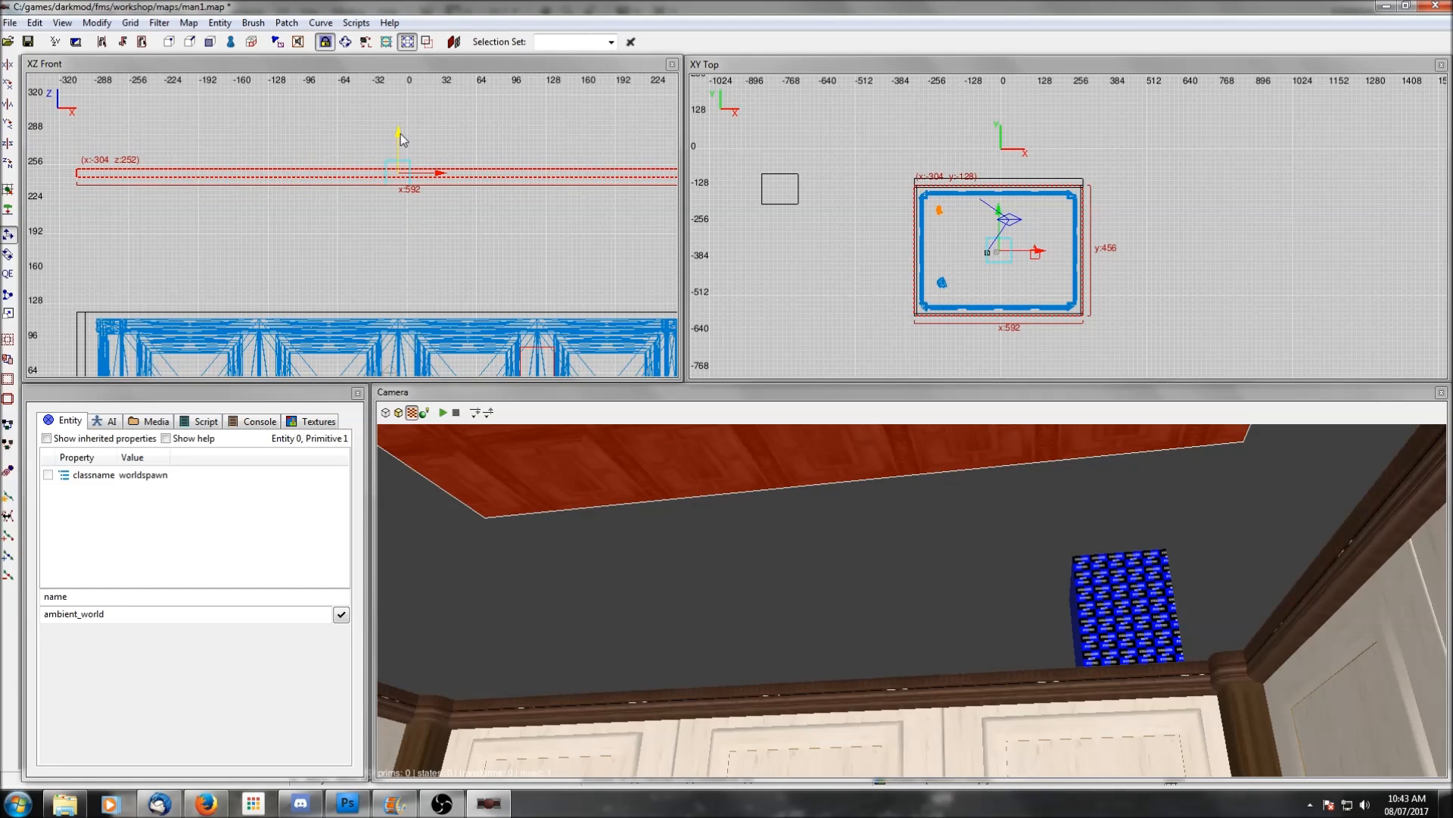
{"action": "key", "text": "Escape"}
Look around the room to examine the gap between the tops of the walls and the raised ceiling
{"action": "right_click", "coordinate": [824, 591]}
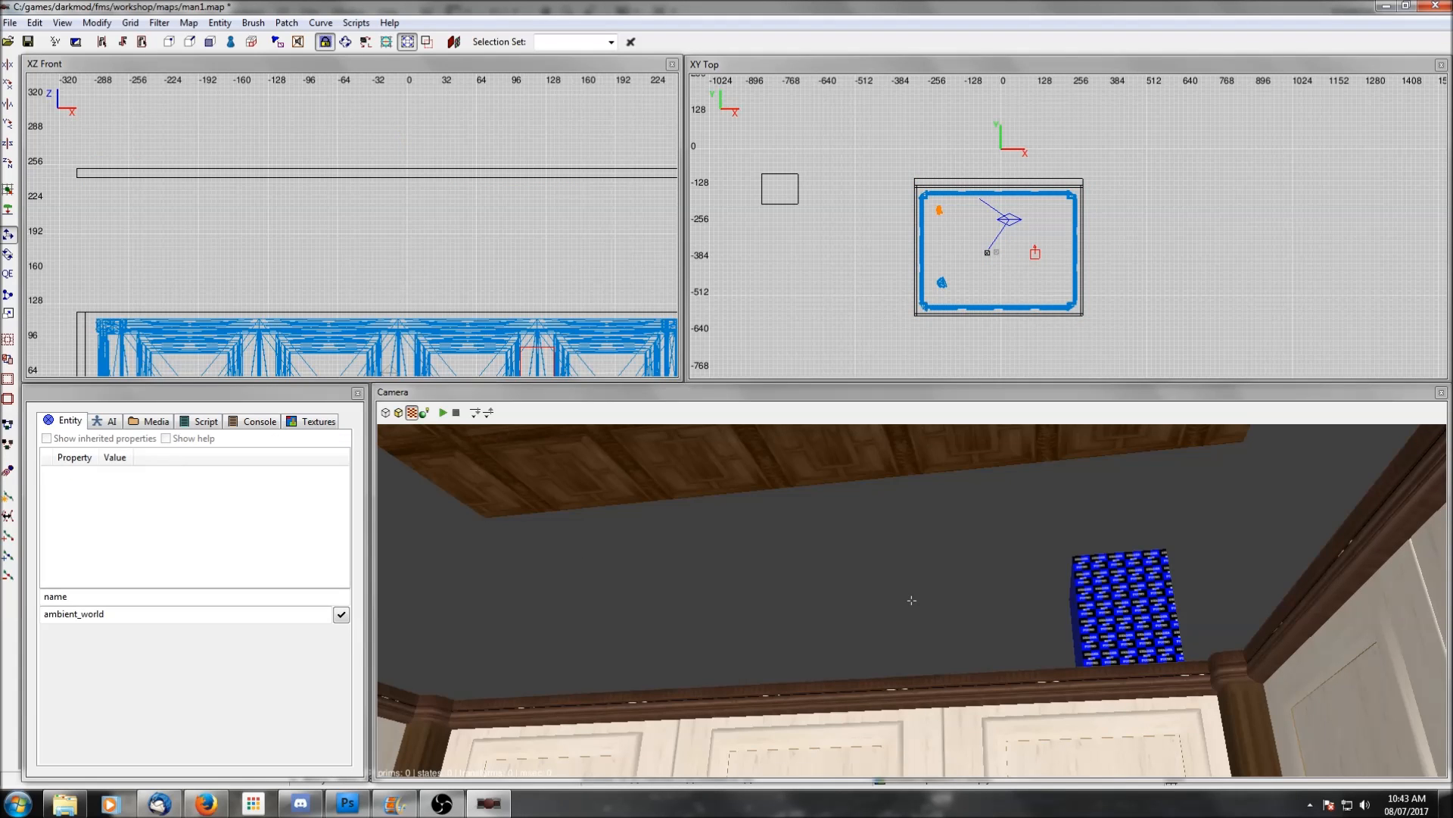
{"action": "right_click", "coordinate": [823, 595]}
{"action": "right_click", "coordinate": [939, 604]}
{"action": "right_click", "coordinate": [939, 604]}
{"action": "right_click", "coordinate": [1261, 616]}
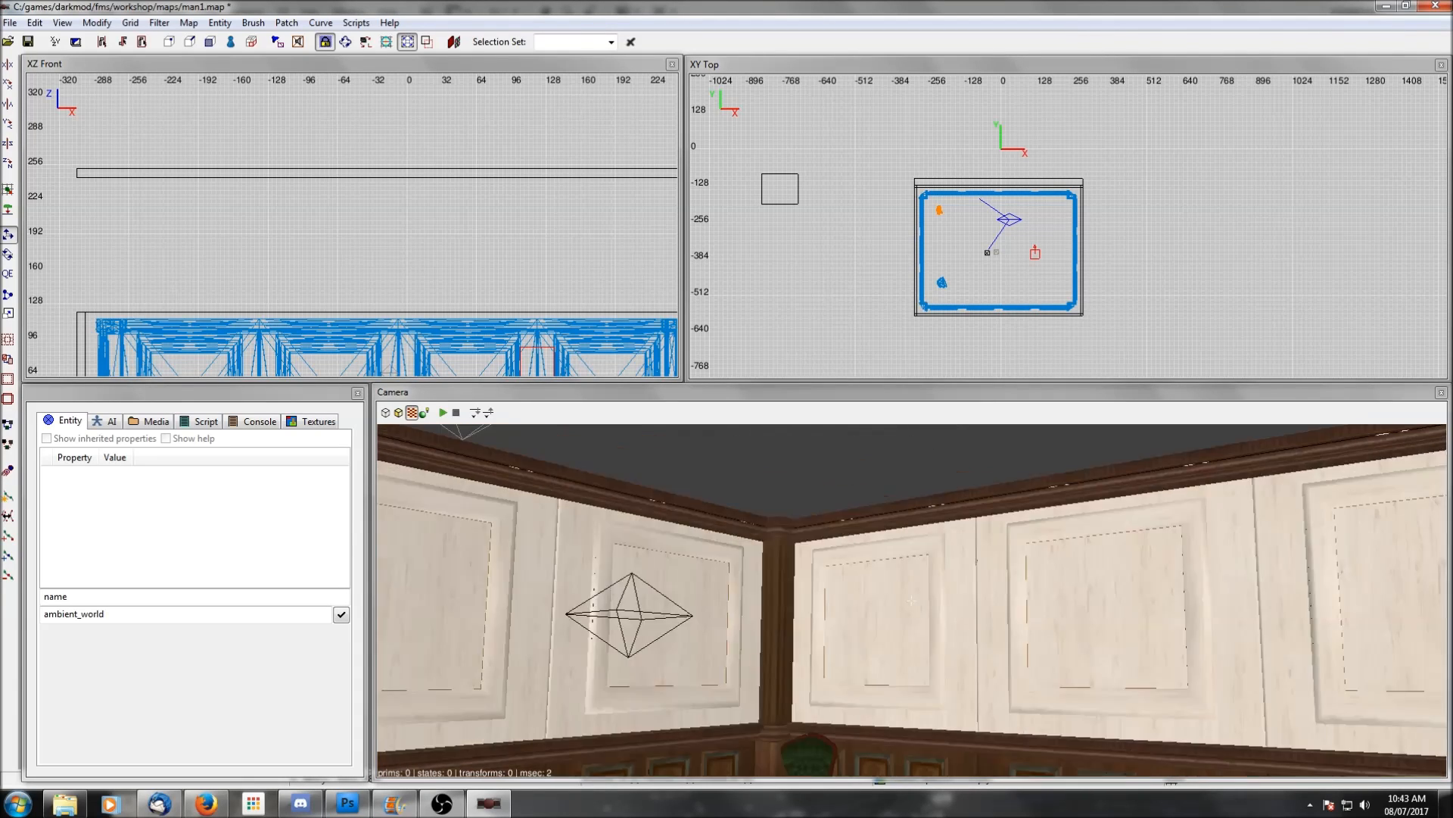
{"action": "right_click", "coordinate": [1261, 615]}
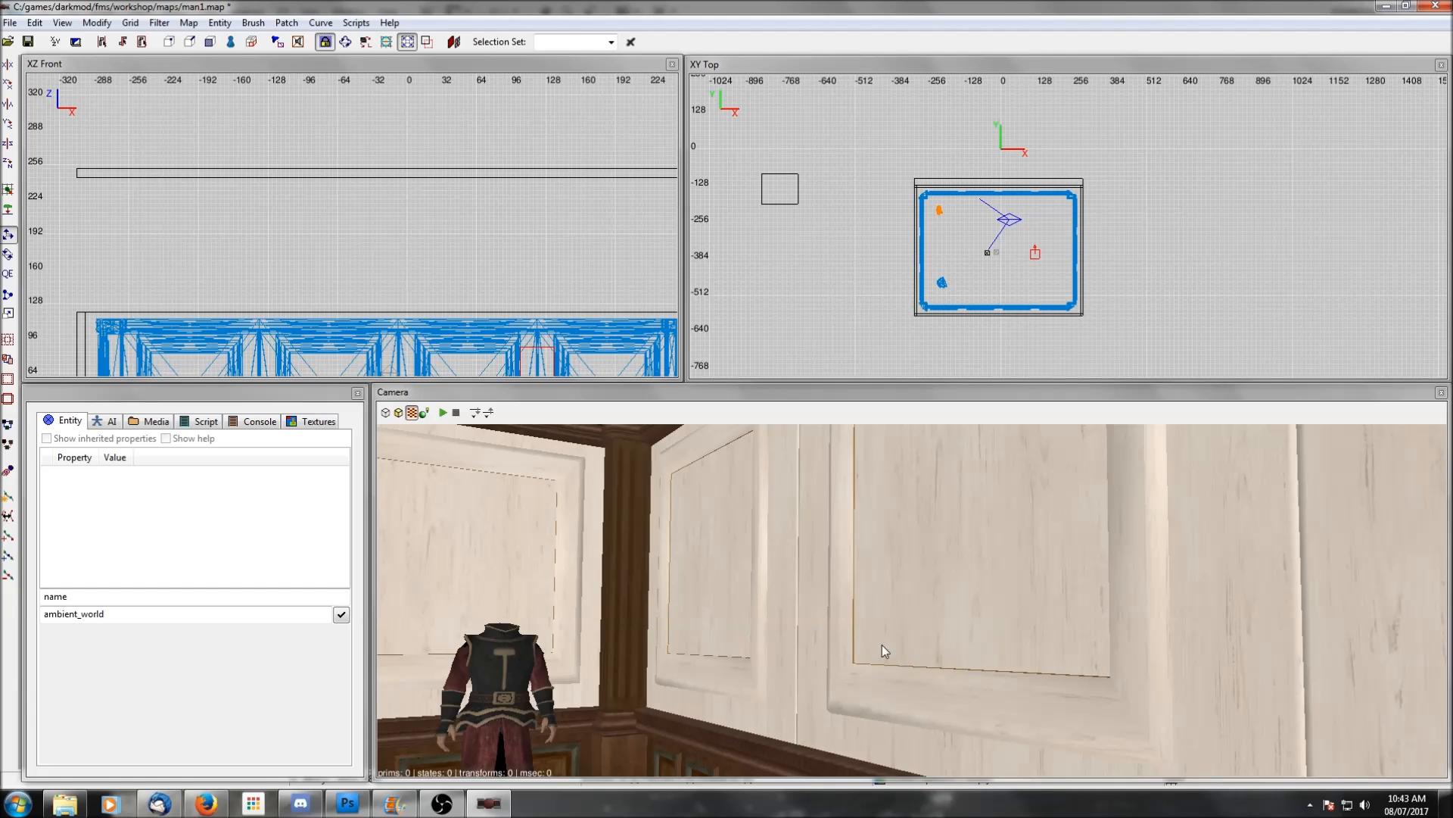
{"action": "right_click", "coordinate": [943, 656]}
{"action": "right_click", "coordinate": [944, 656]}
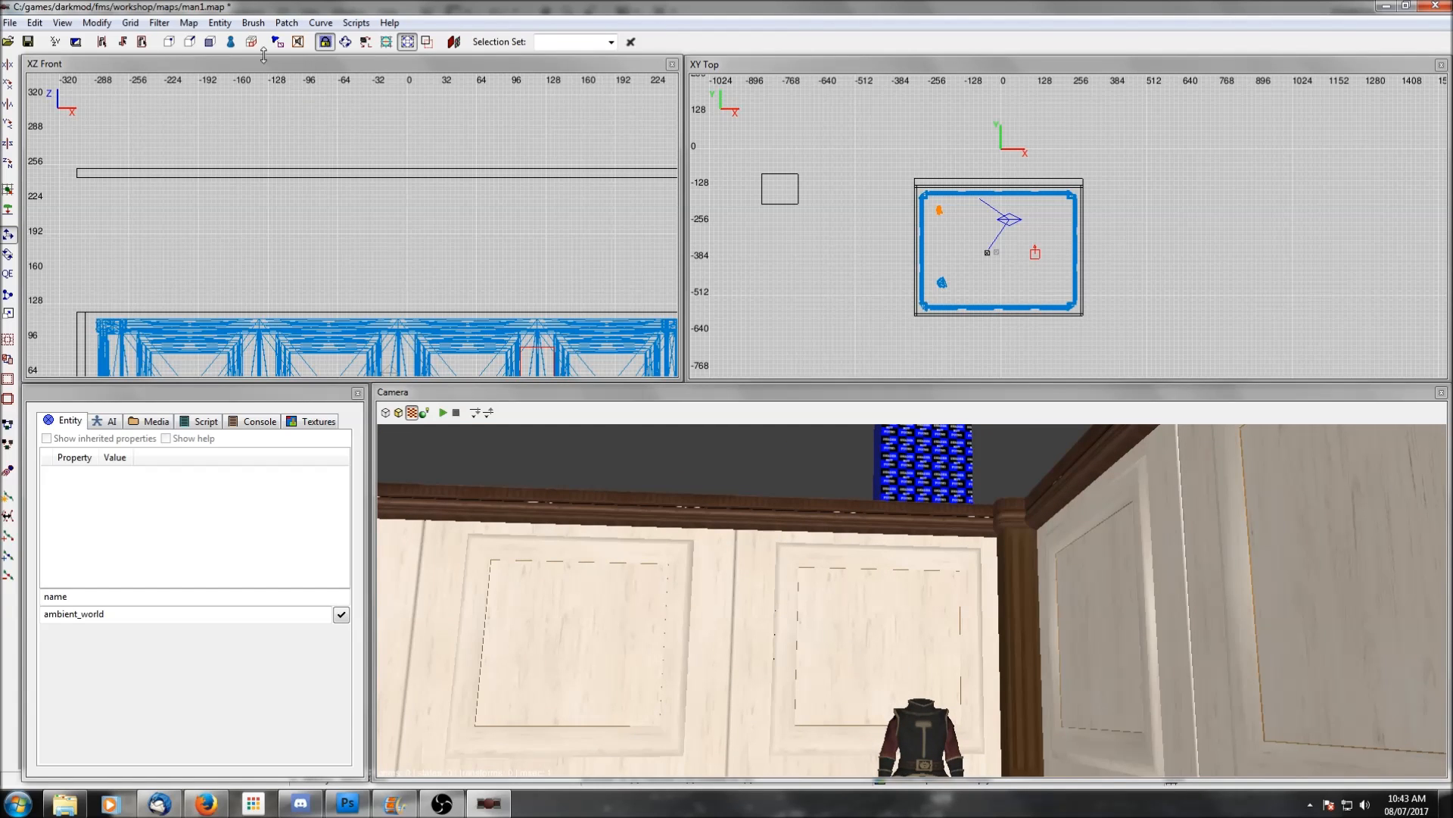
Filter all entities out of the views, leaving only the room's brushes displayed
{"action": "left_click", "coordinate": [162, 26]}
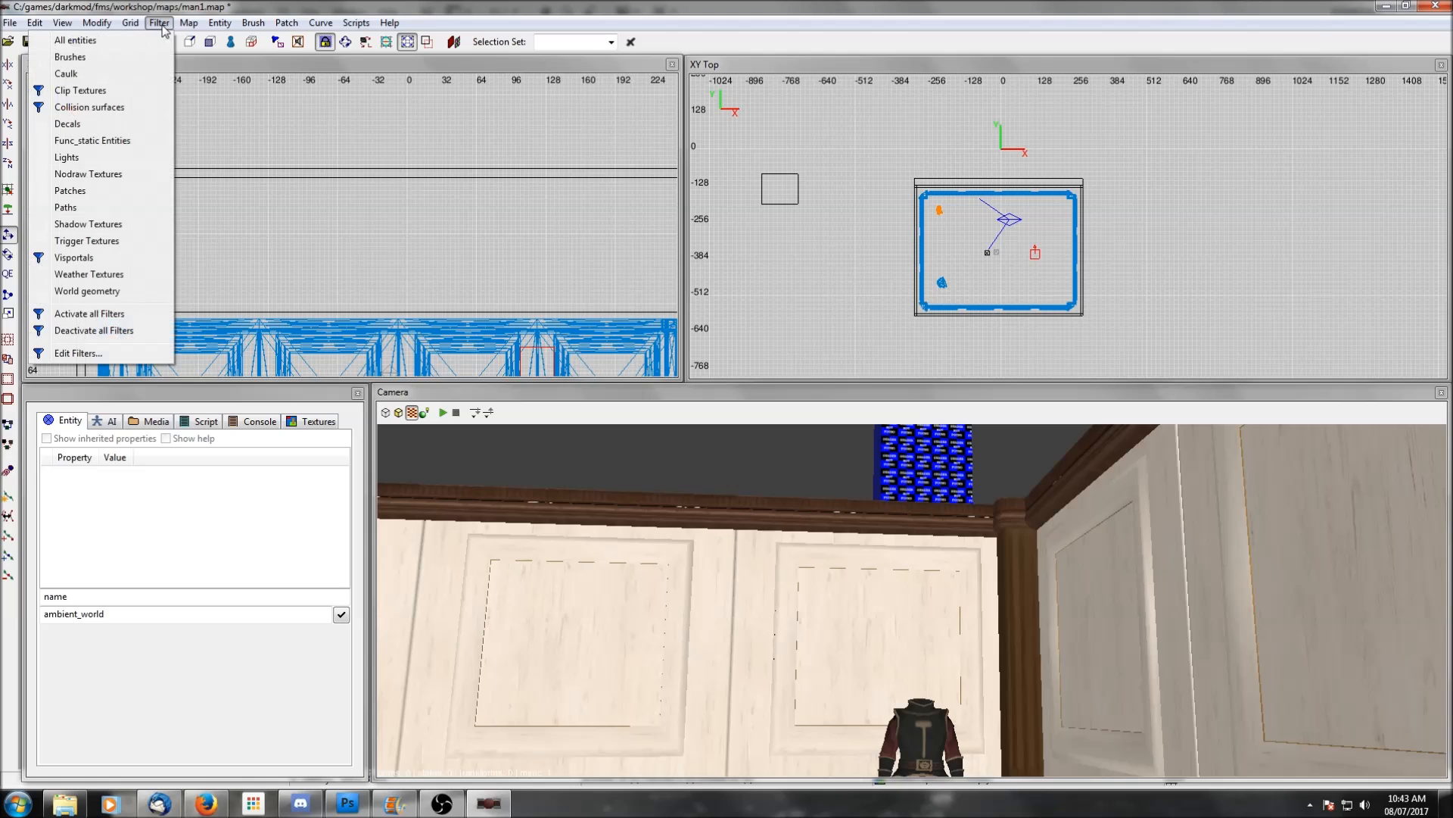
{"action": "left_click", "coordinate": [90, 44]}
{"action": "right_click", "coordinate": [865, 564]}
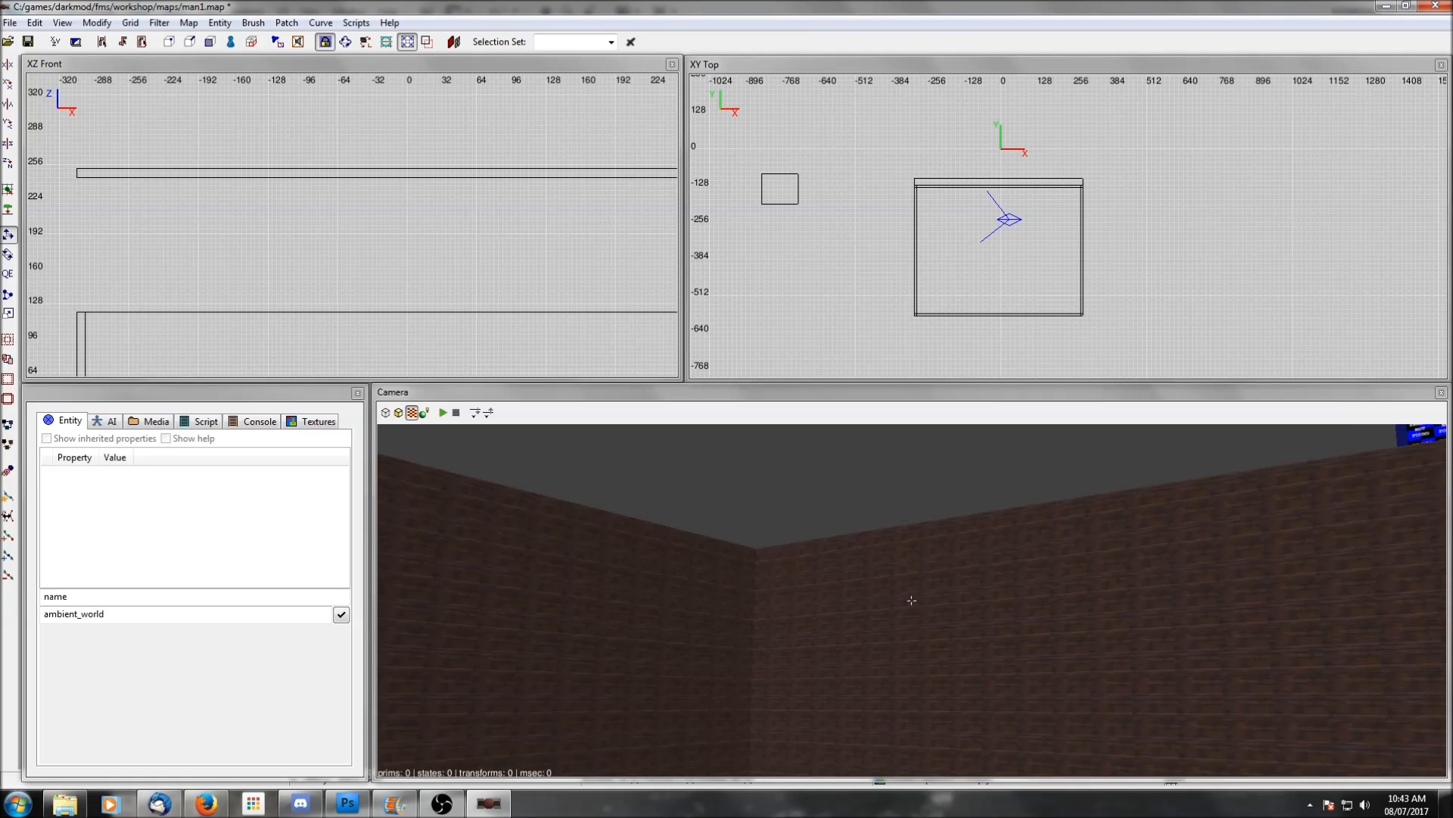
{"action": "right_click", "coordinate": [911, 601]}
Select the four wall brushes enclosing the room one after another, switch to resize mode and clear the selection
{"action": "left_click", "coordinate": [777, 600], "text": "shift"}
{"action": "left_click", "coordinate": [1123, 616], "text": "shift"}
{"action": "right_click", "coordinate": [1123, 616]}
{"action": "right_click", "coordinate": [912, 601]}
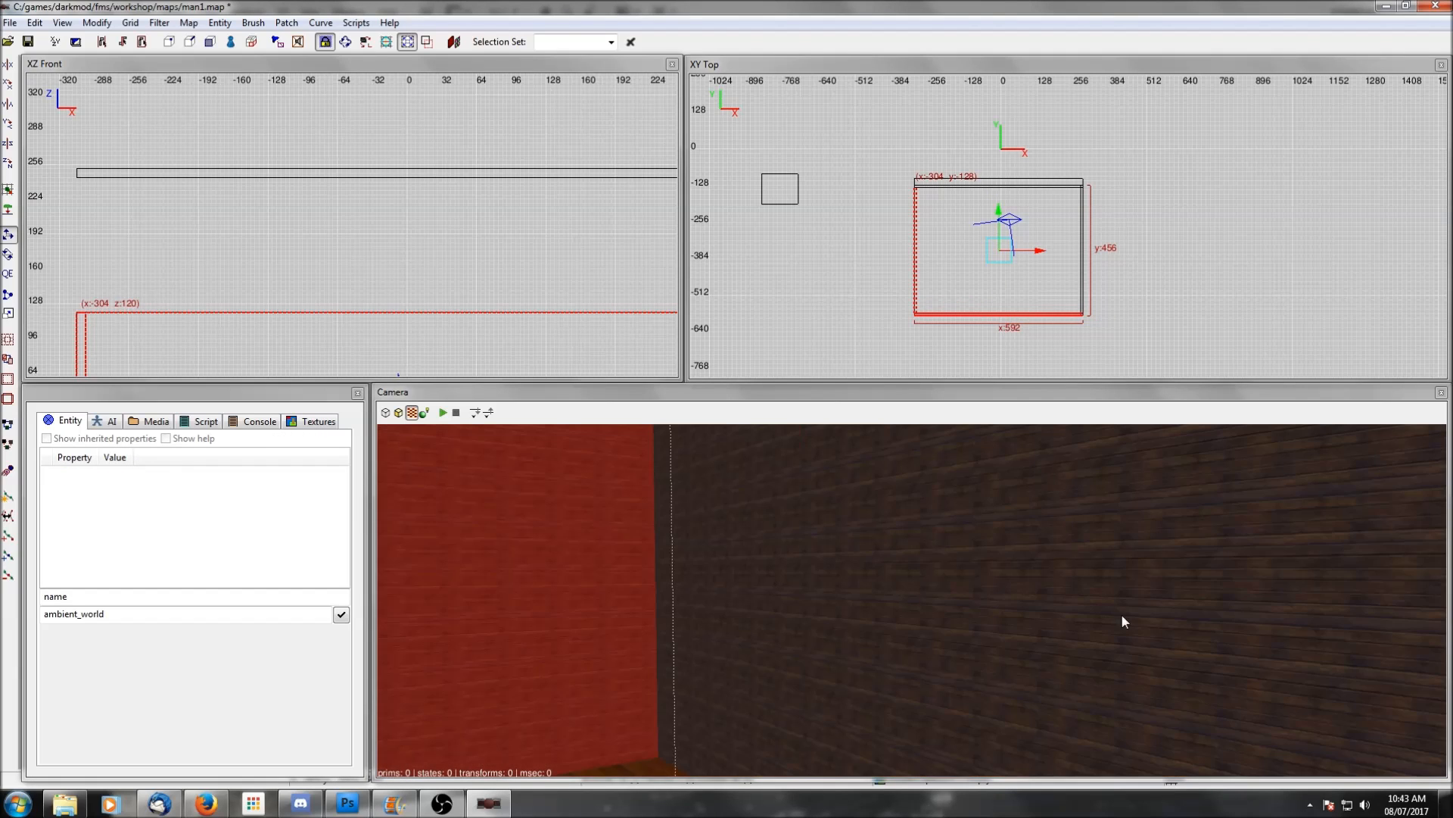
{"action": "left_click", "coordinate": [1015, 615], "text": "shift"}
{"action": "right_click", "coordinate": [1015, 615]}
{"action": "right_click", "coordinate": [911, 600]}
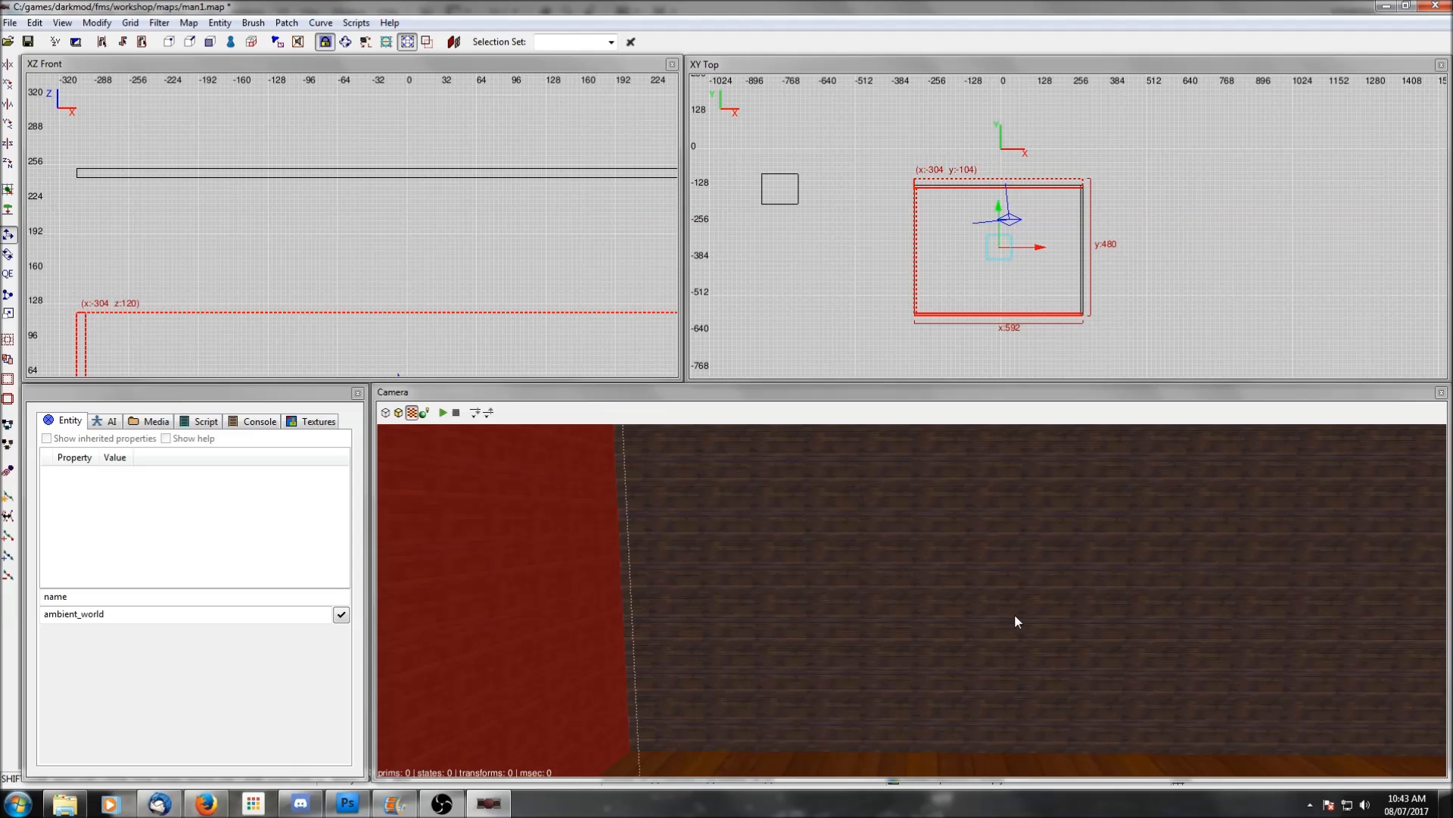
{"action": "left_click", "coordinate": [1015, 619], "text": "shift"}
{"action": "right_click", "coordinate": [1015, 619]}
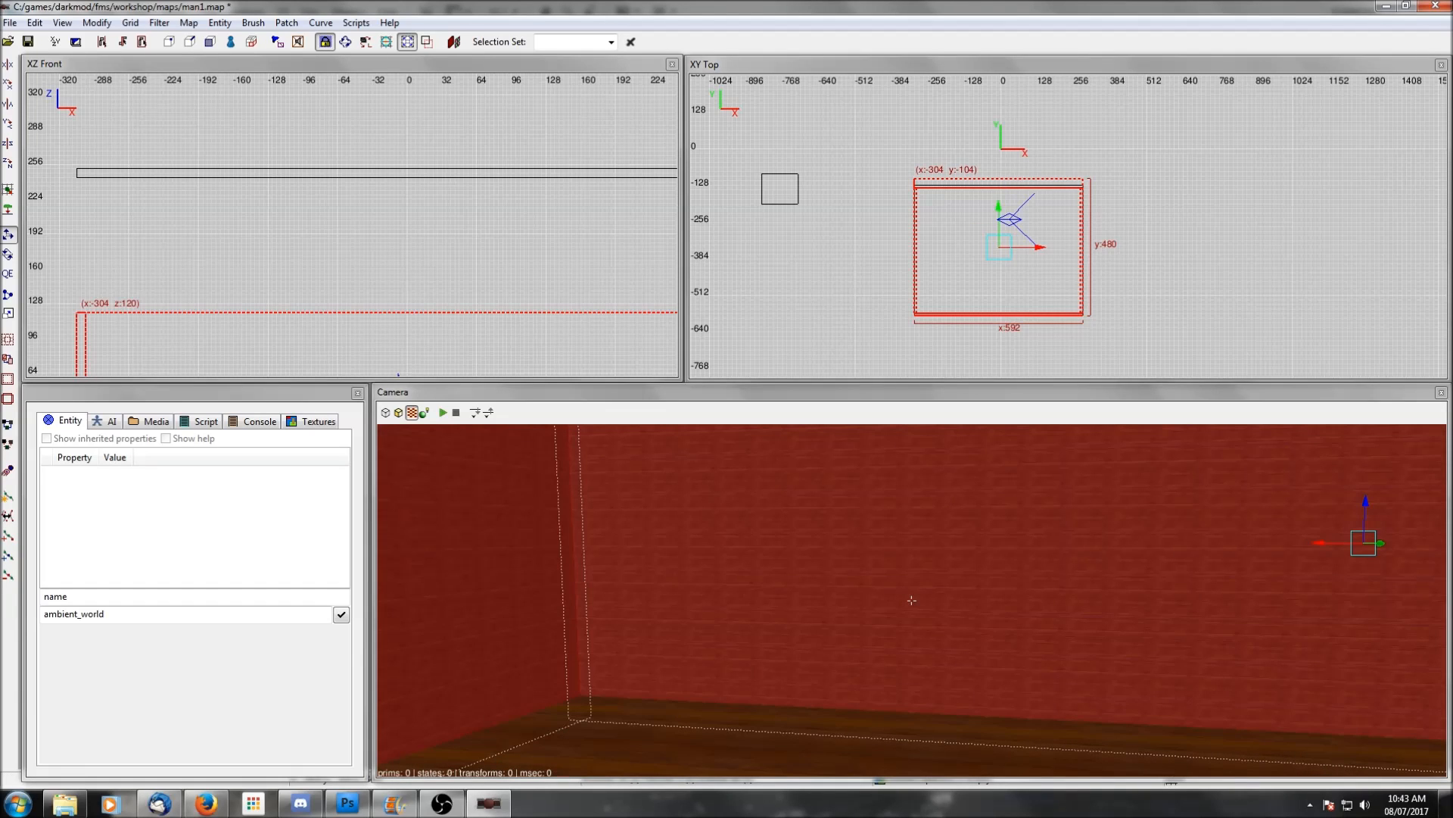
{"action": "right_click", "coordinate": [911, 601]}
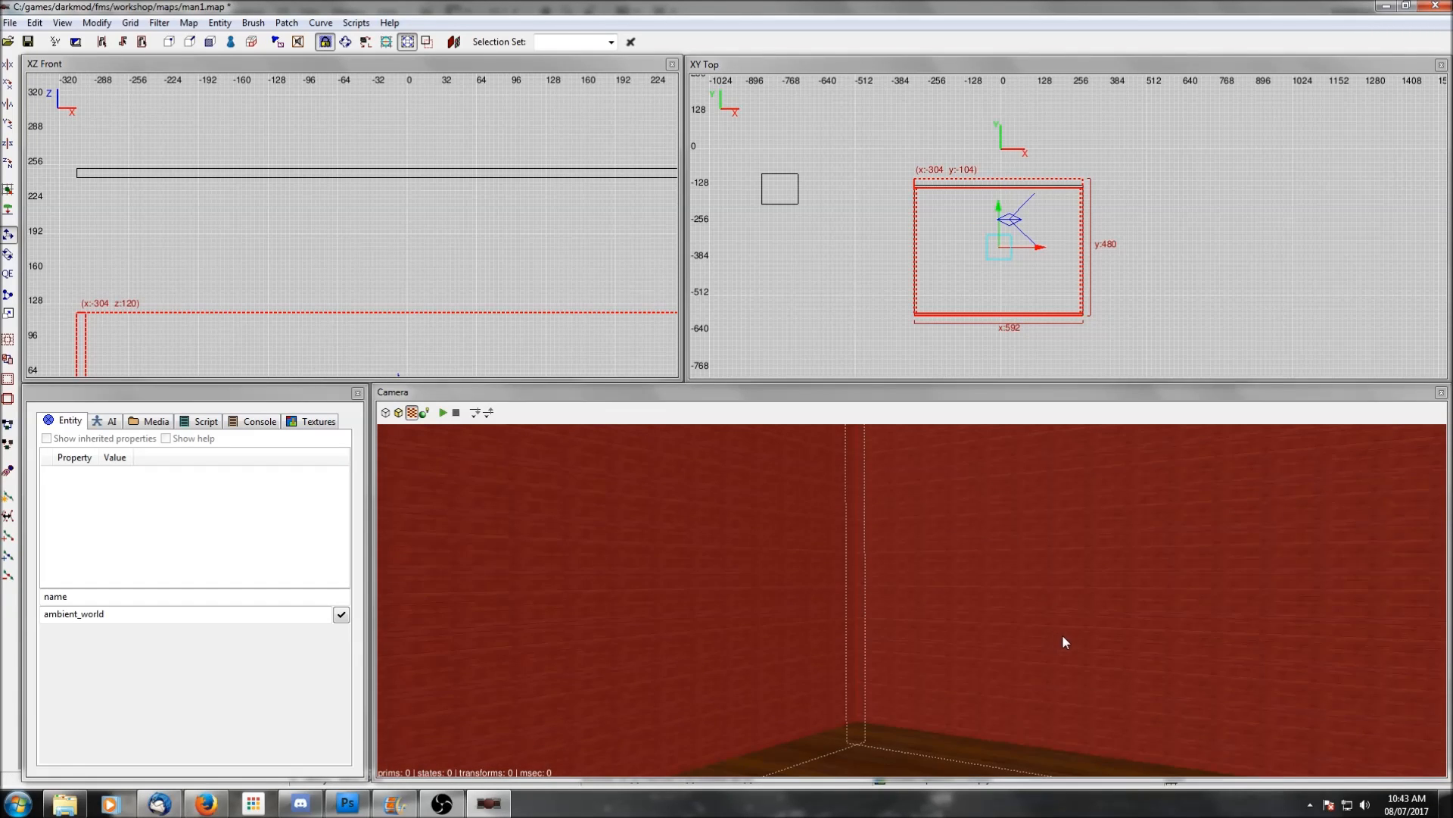
{"action": "right_click", "coordinate": [1064, 637]}
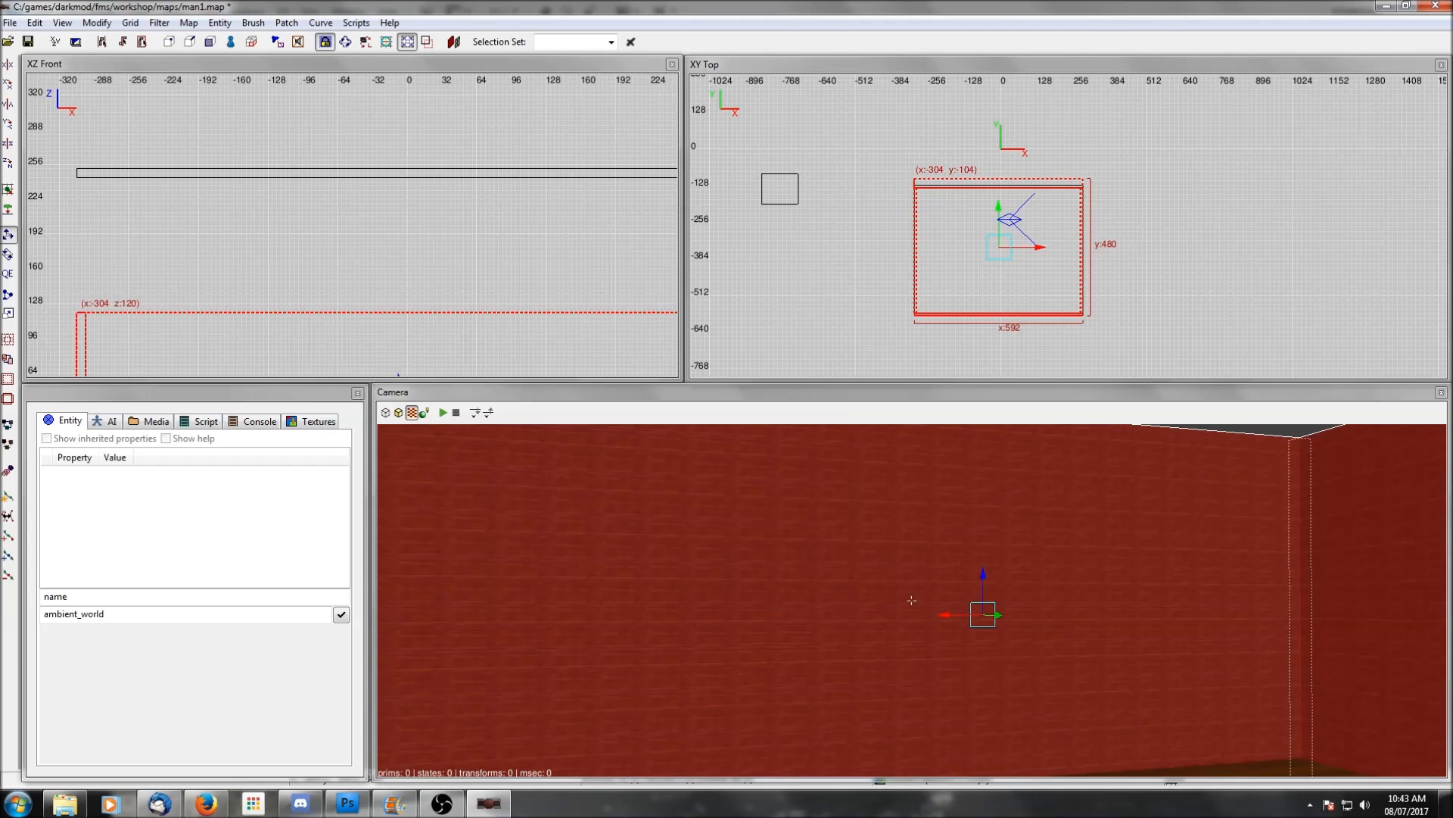
{"action": "right_click", "coordinate": [911, 600]}
{"action": "key", "text": "q"}
{"action": "right_click", "coordinate": [909, 595]}
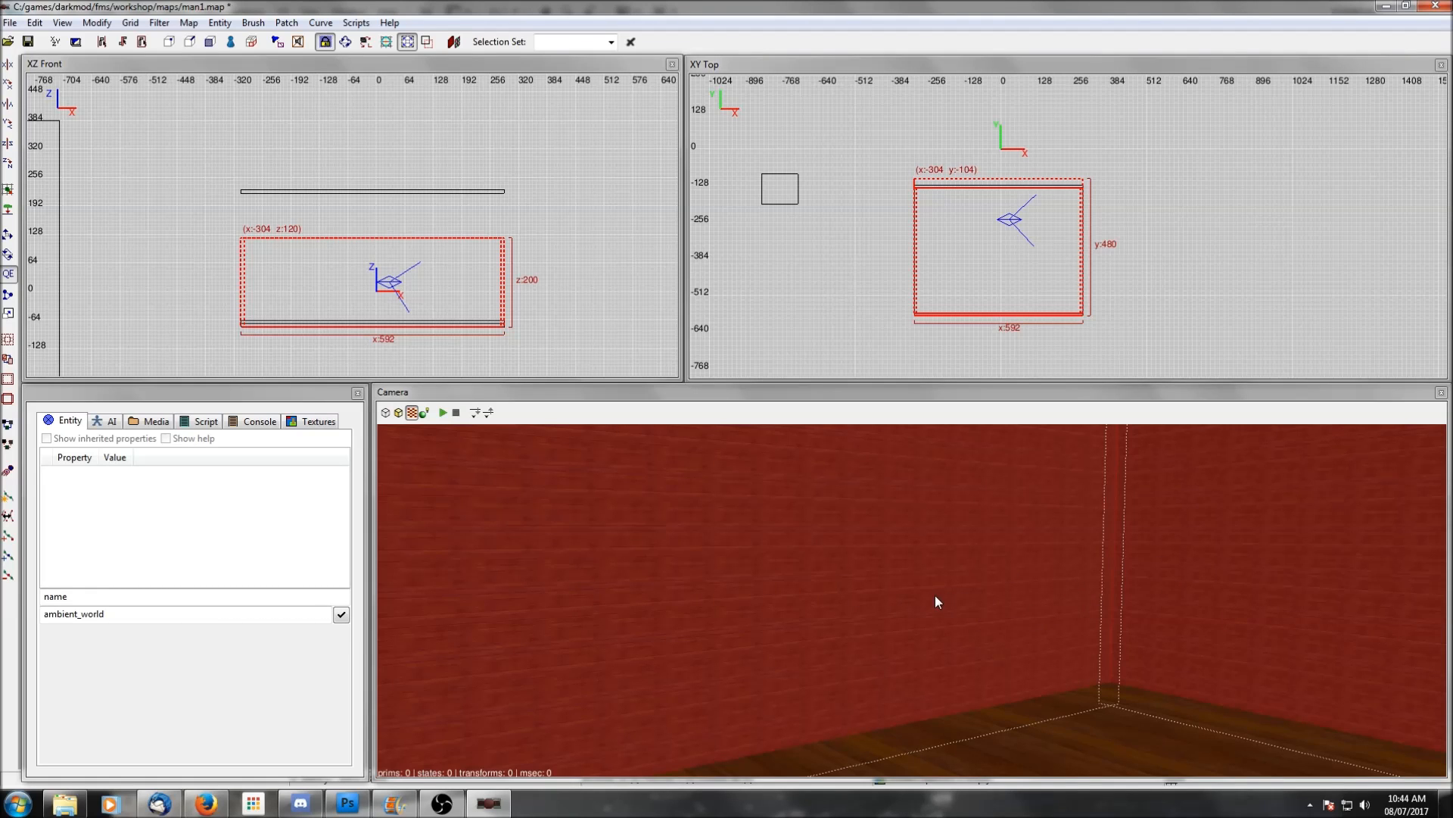
{"action": "key", "text": "Escape"}
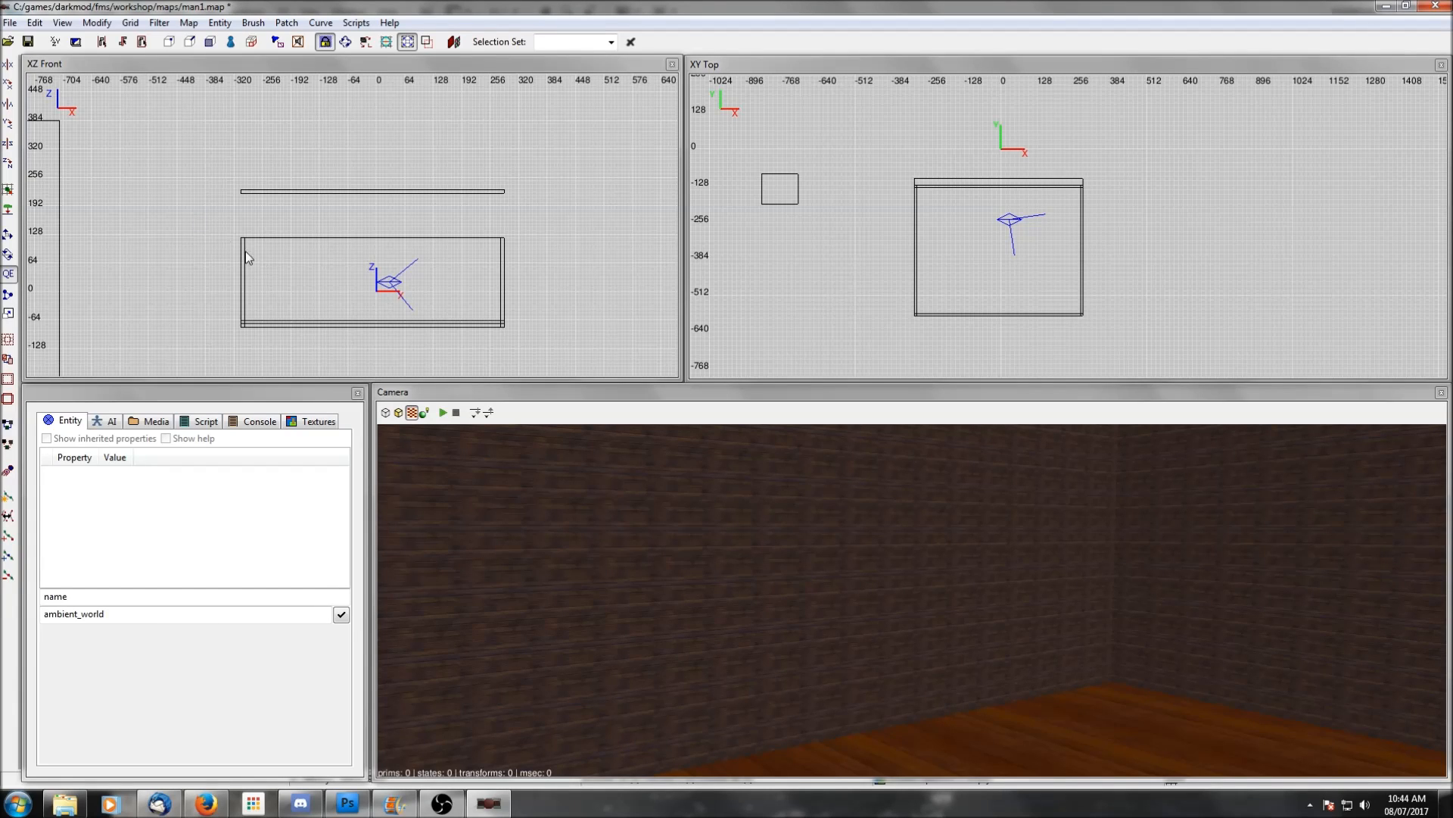
Select all four wall brushes together, stretch them upward until their tops reach Z 164 at the ceiling, and deselect them
{"action": "left_click_drag", "start_coordinate": [267, 246], "coordinate": [537, 262], "text": "shift"}
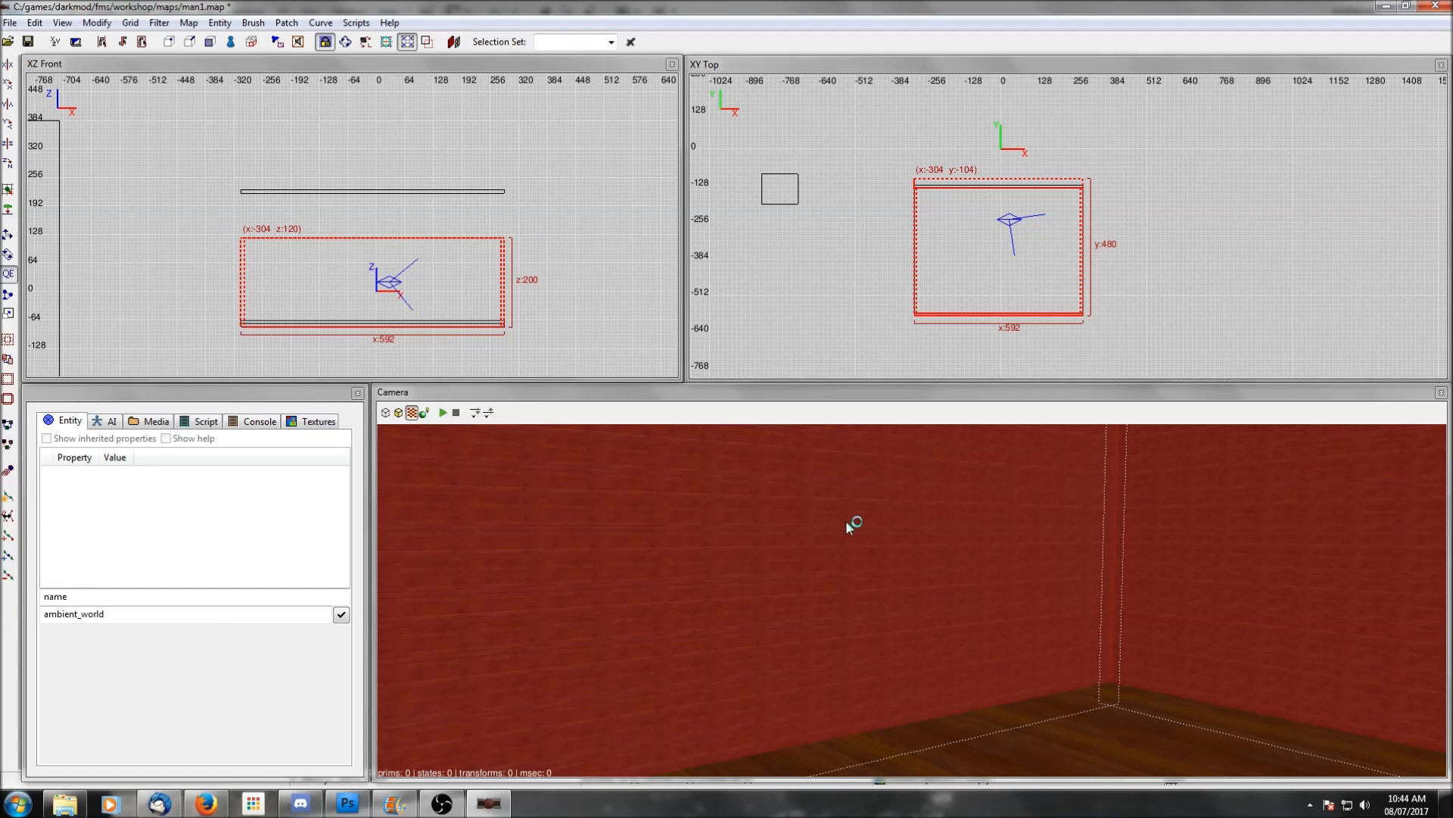
{"action": "right_click", "coordinate": [1116, 569]}
{"action": "right_click", "coordinate": [912, 600]}
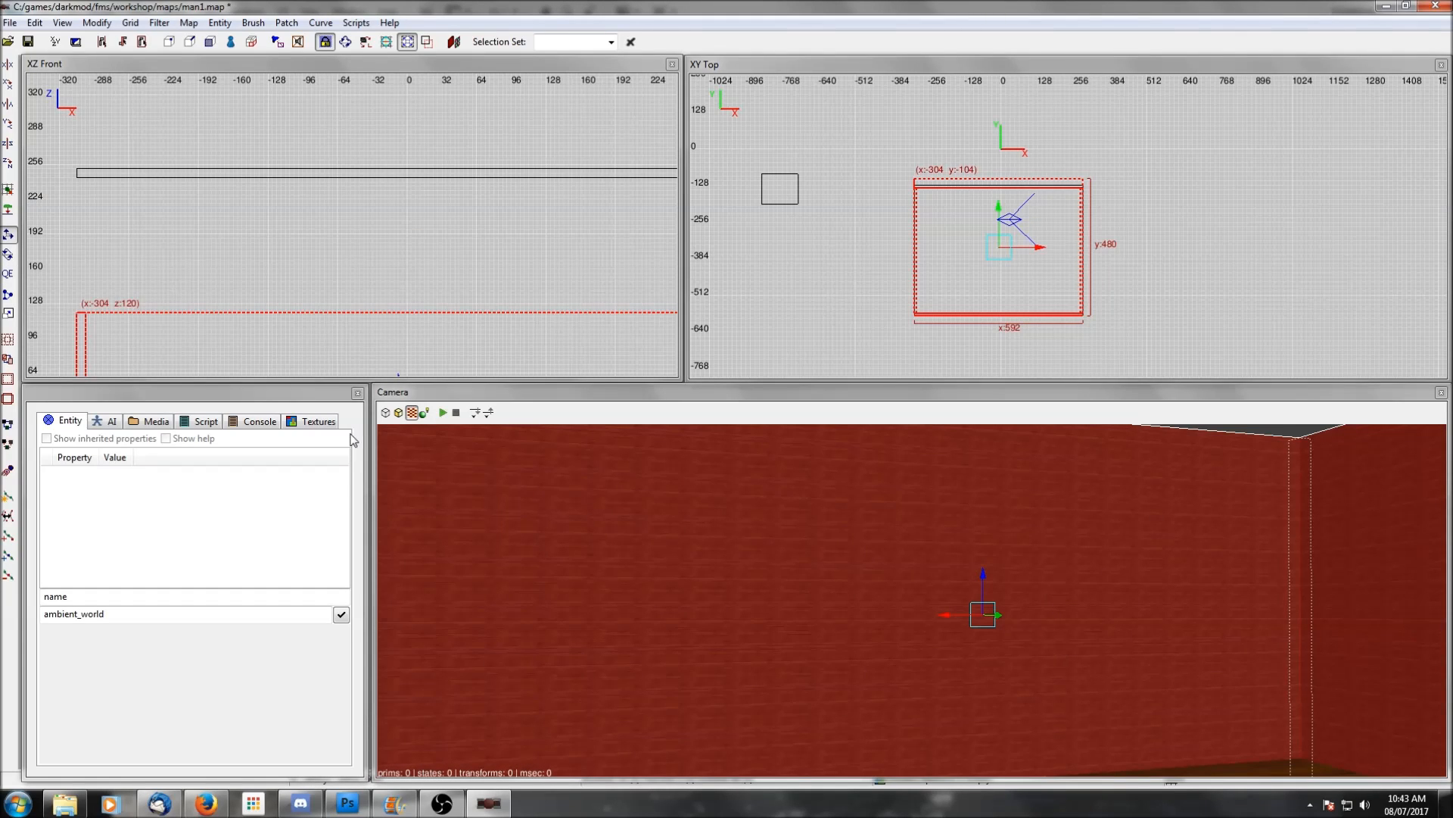
{"action": "scroll", "coordinate": [376, 361], "scroll_direction": "down", "scroll_amount": 4}
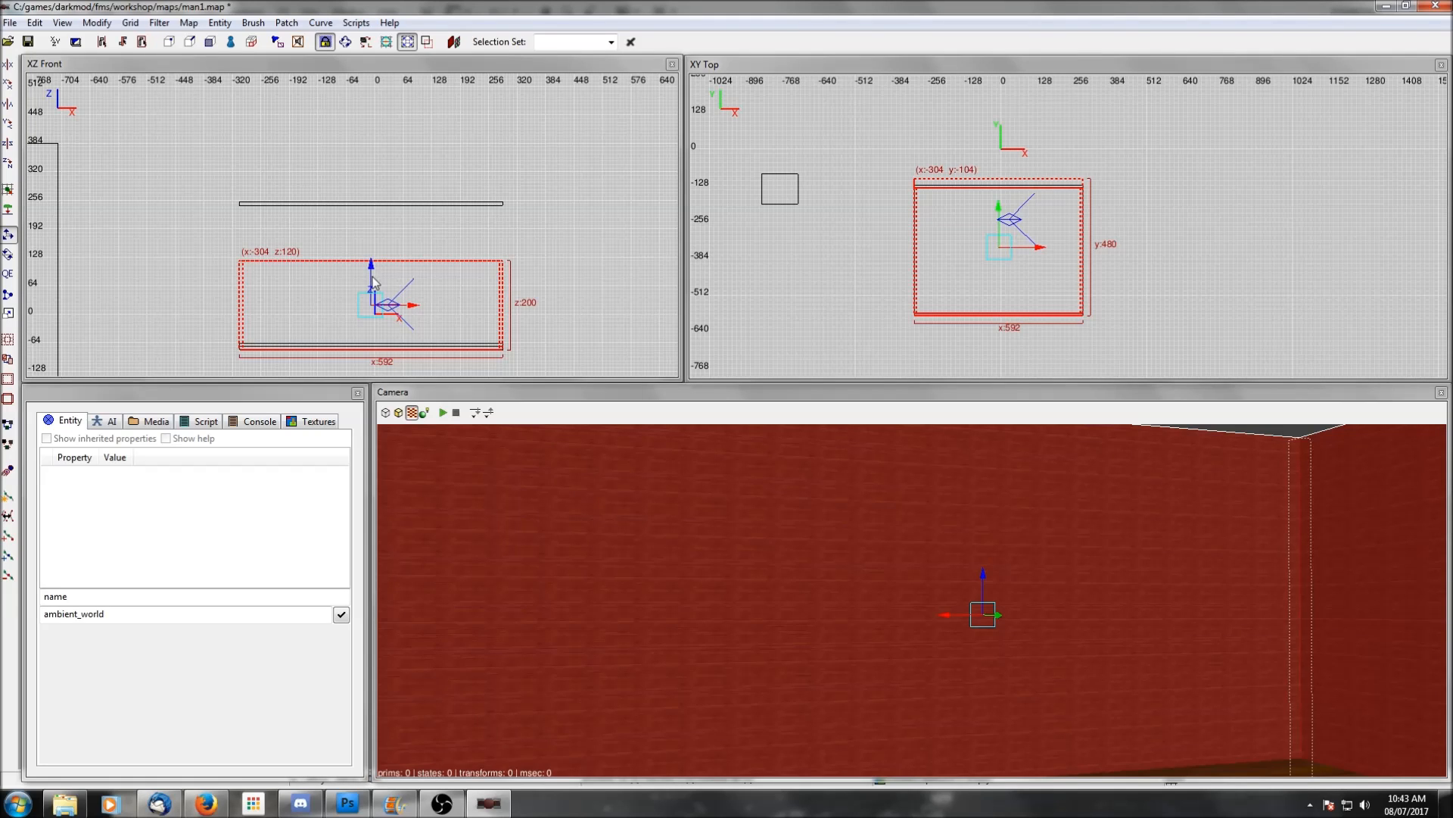
{"action": "left_click", "coordinate": [9, 275]}
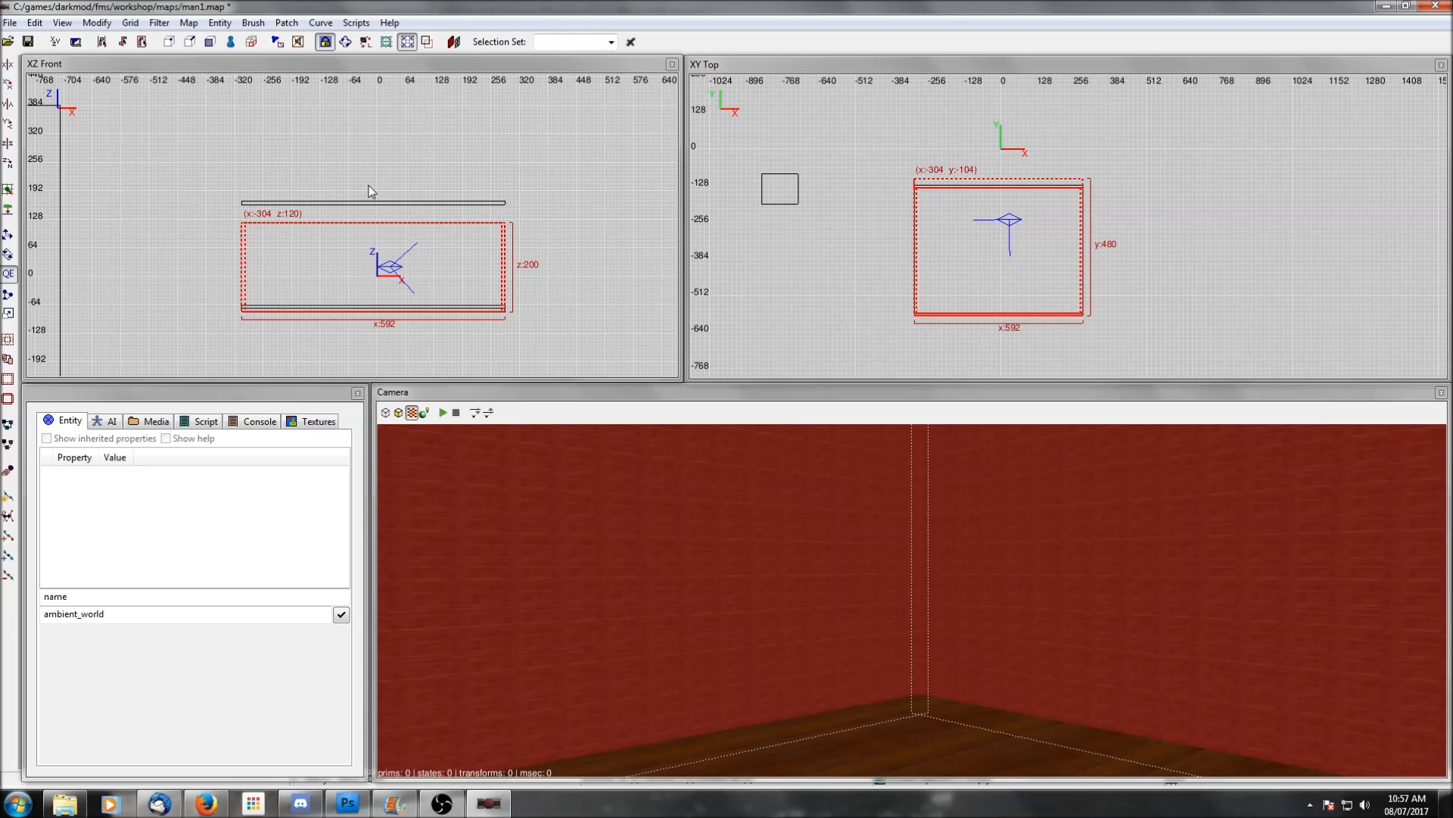
{"action": "right_click", "coordinate": [368, 188]}
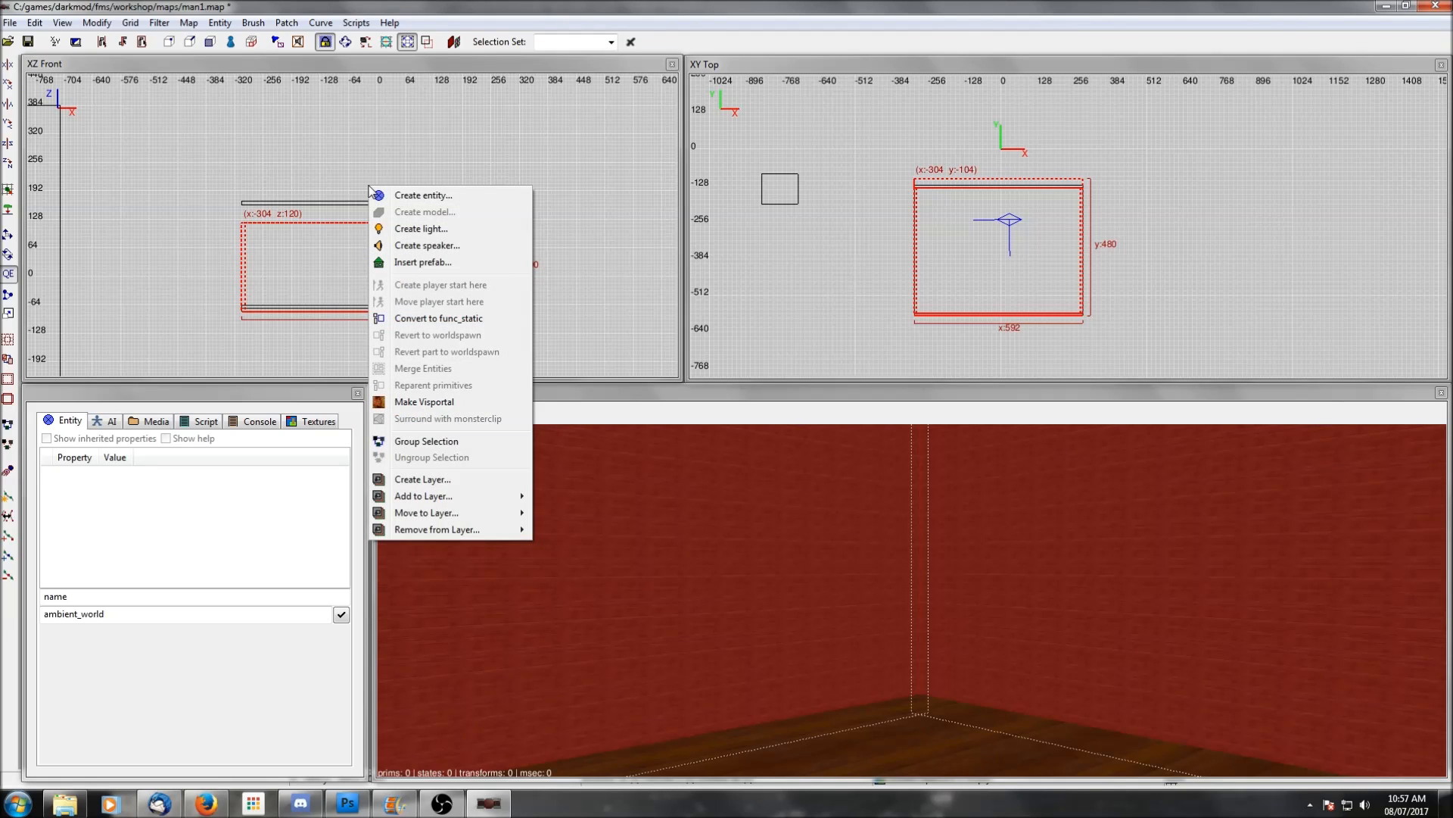
{"action": "left_click", "coordinate": [366, 179]}
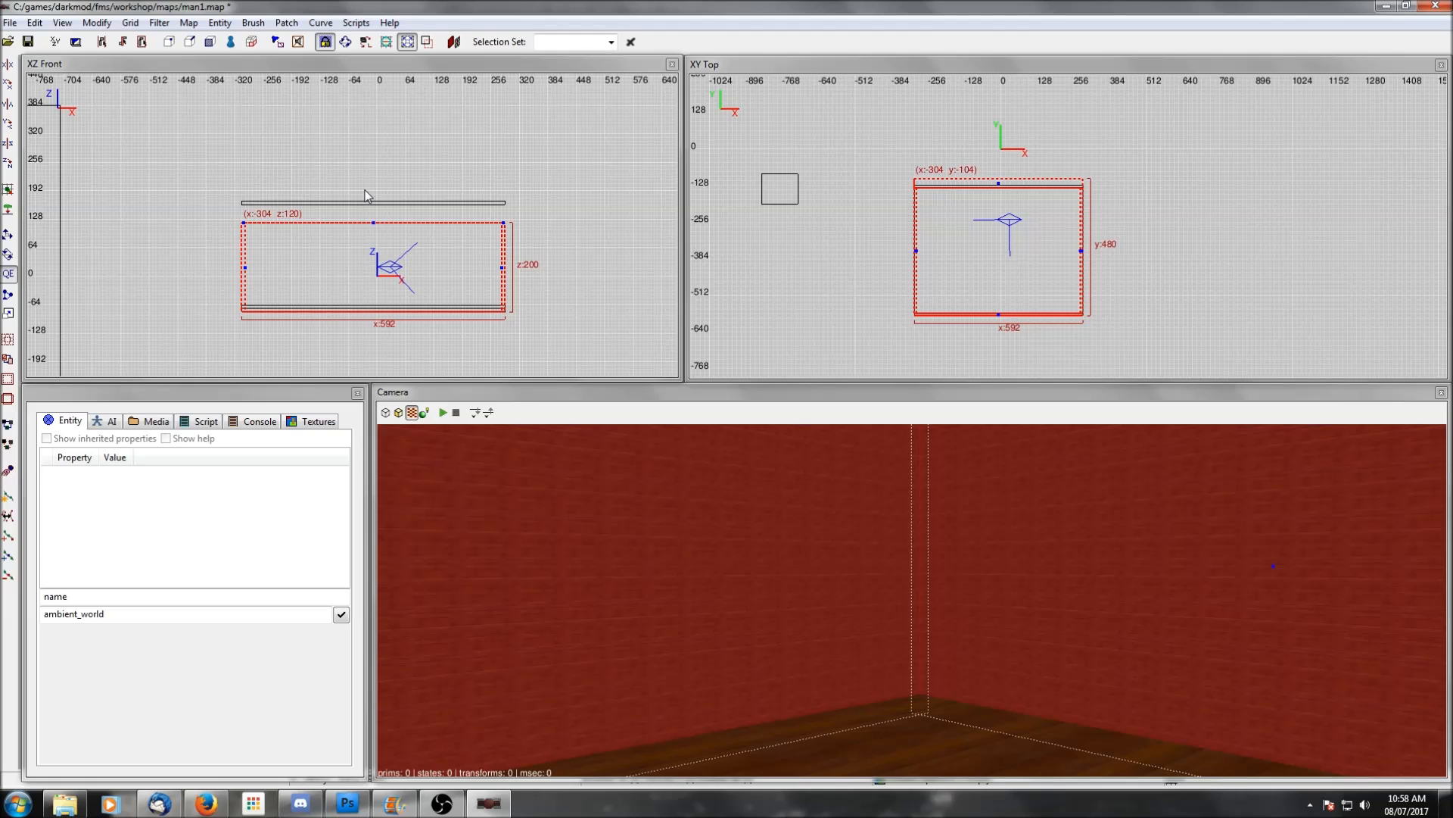
{"action": "key", "text": "shift"}
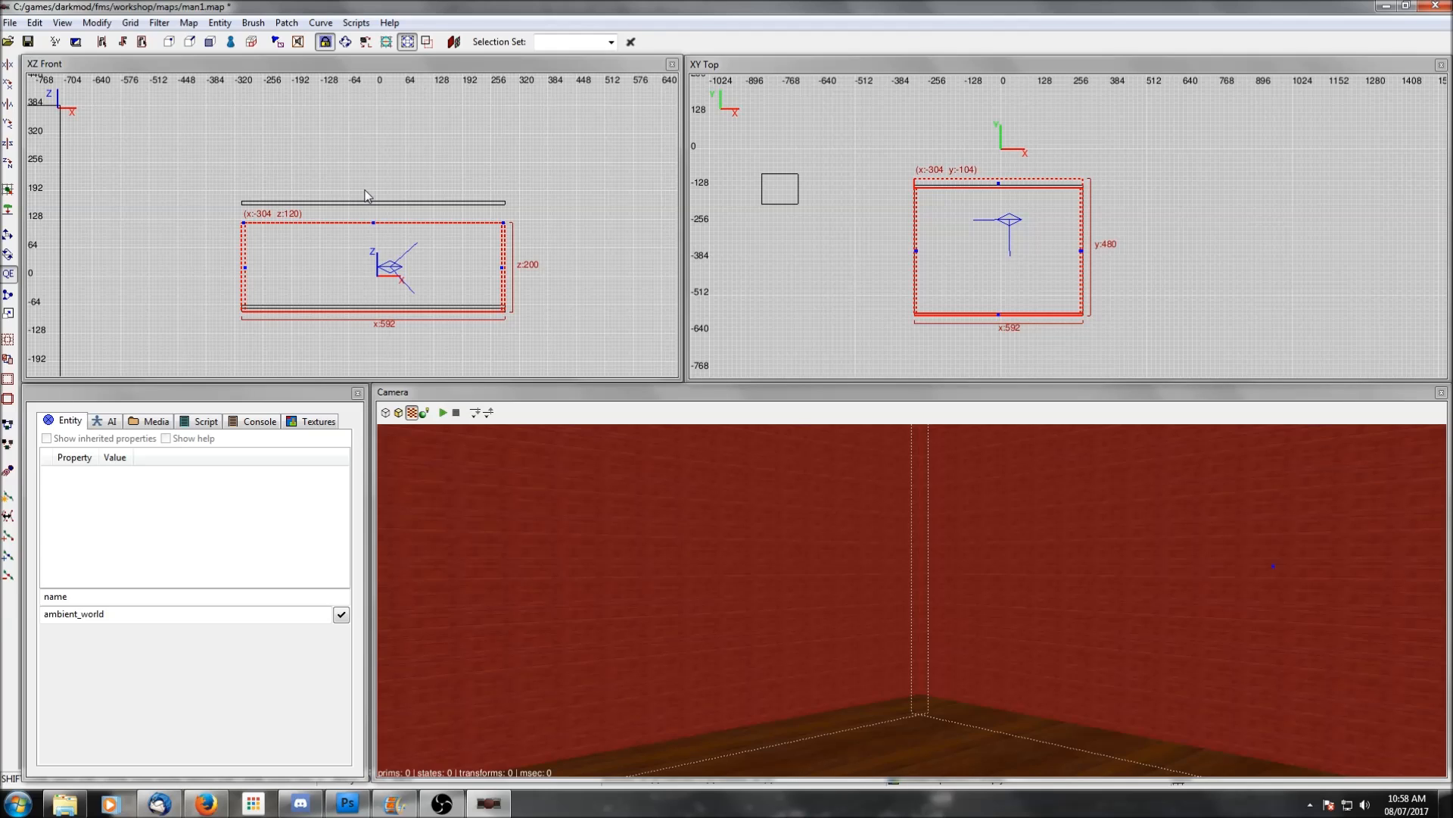
{"action": "left_click_drag", "start_coordinate": [365, 190], "coordinate": [373, 171]}
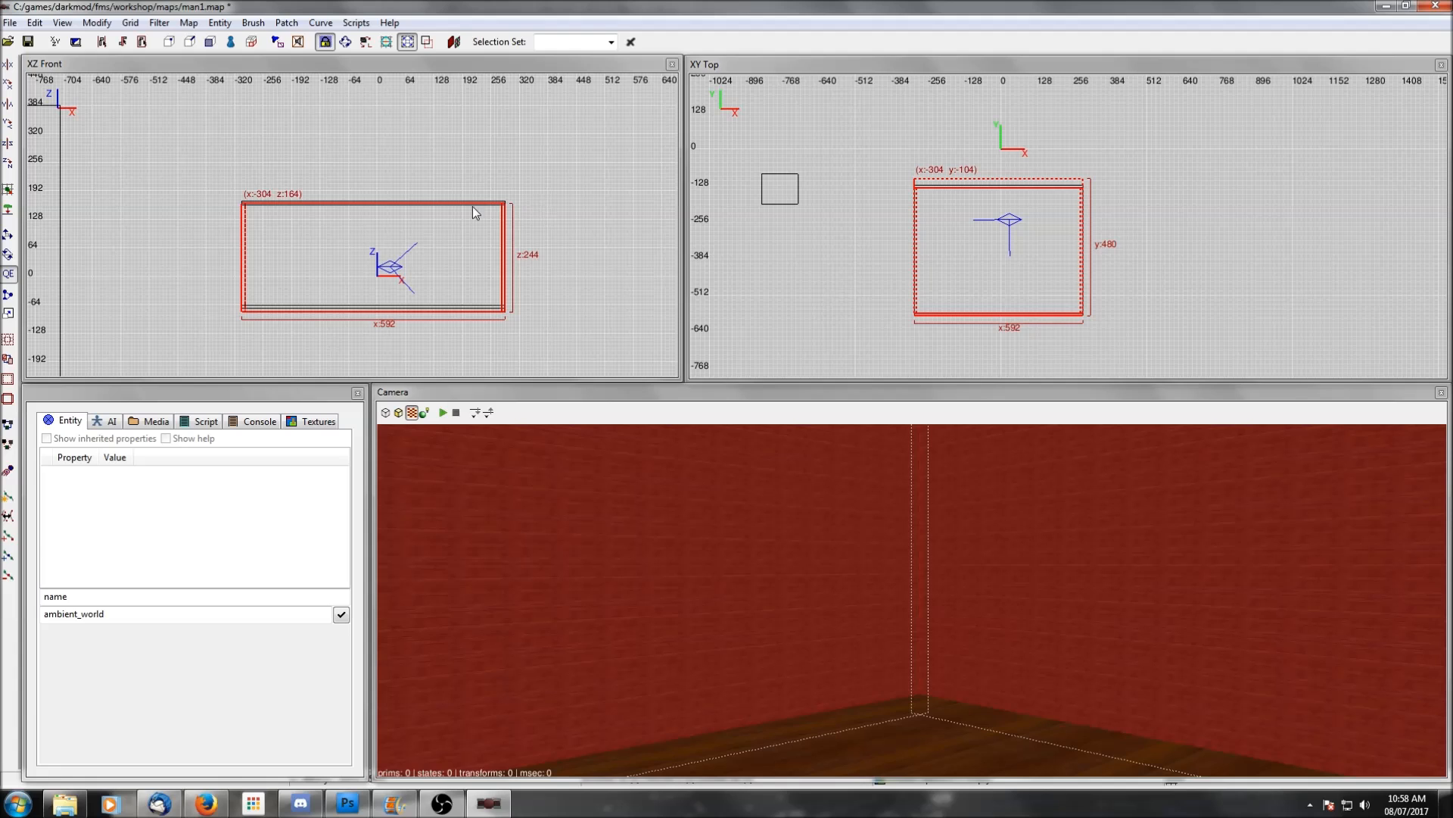
{"action": "scroll", "coordinate": [338, 209], "scroll_direction": "up", "scroll_amount": 3}
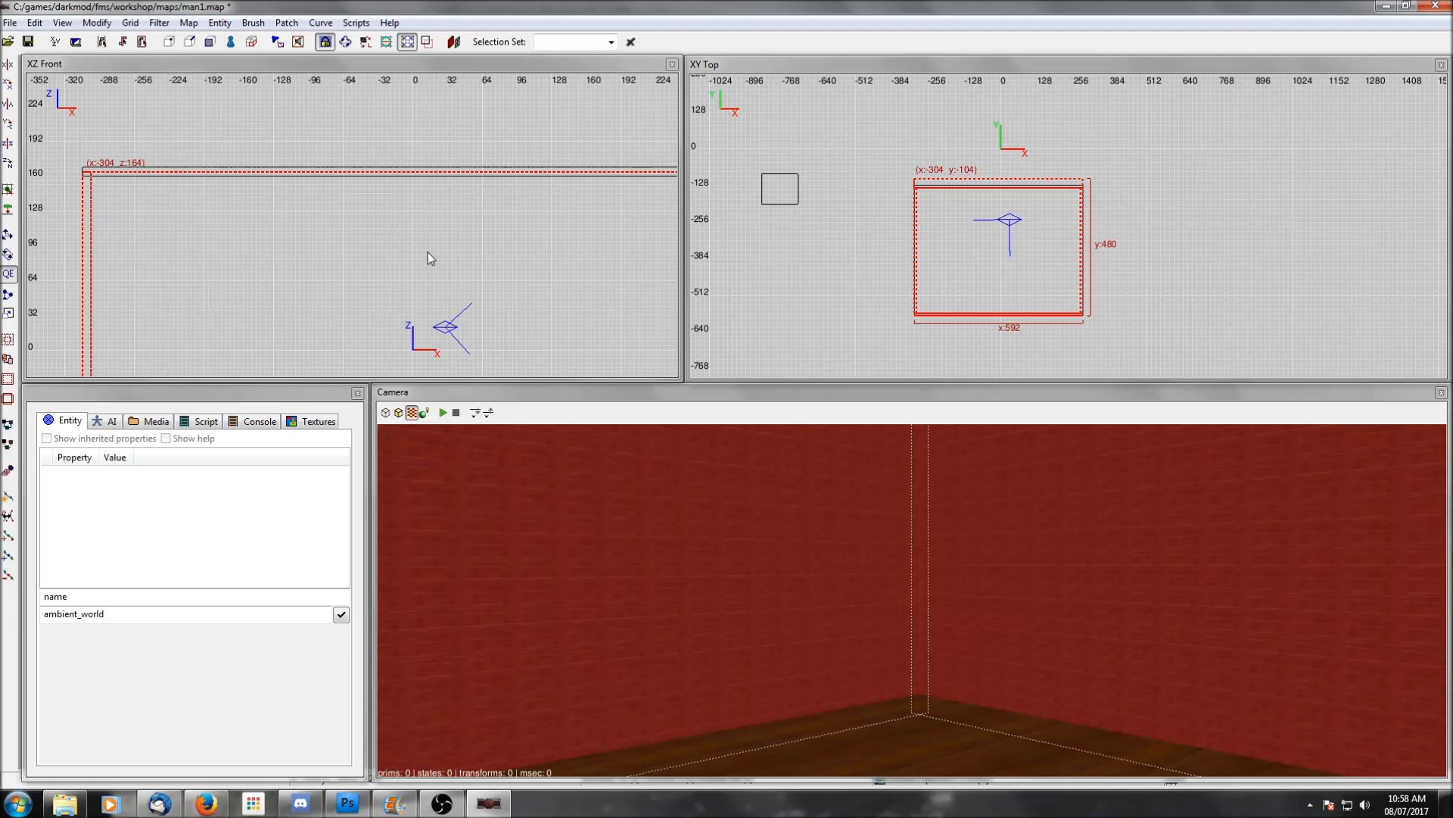
{"action": "key", "text": "Escape"}
Check from inside the room how the extended walls meet the ceiling on each side
{"action": "right_click", "coordinate": [897, 597]}
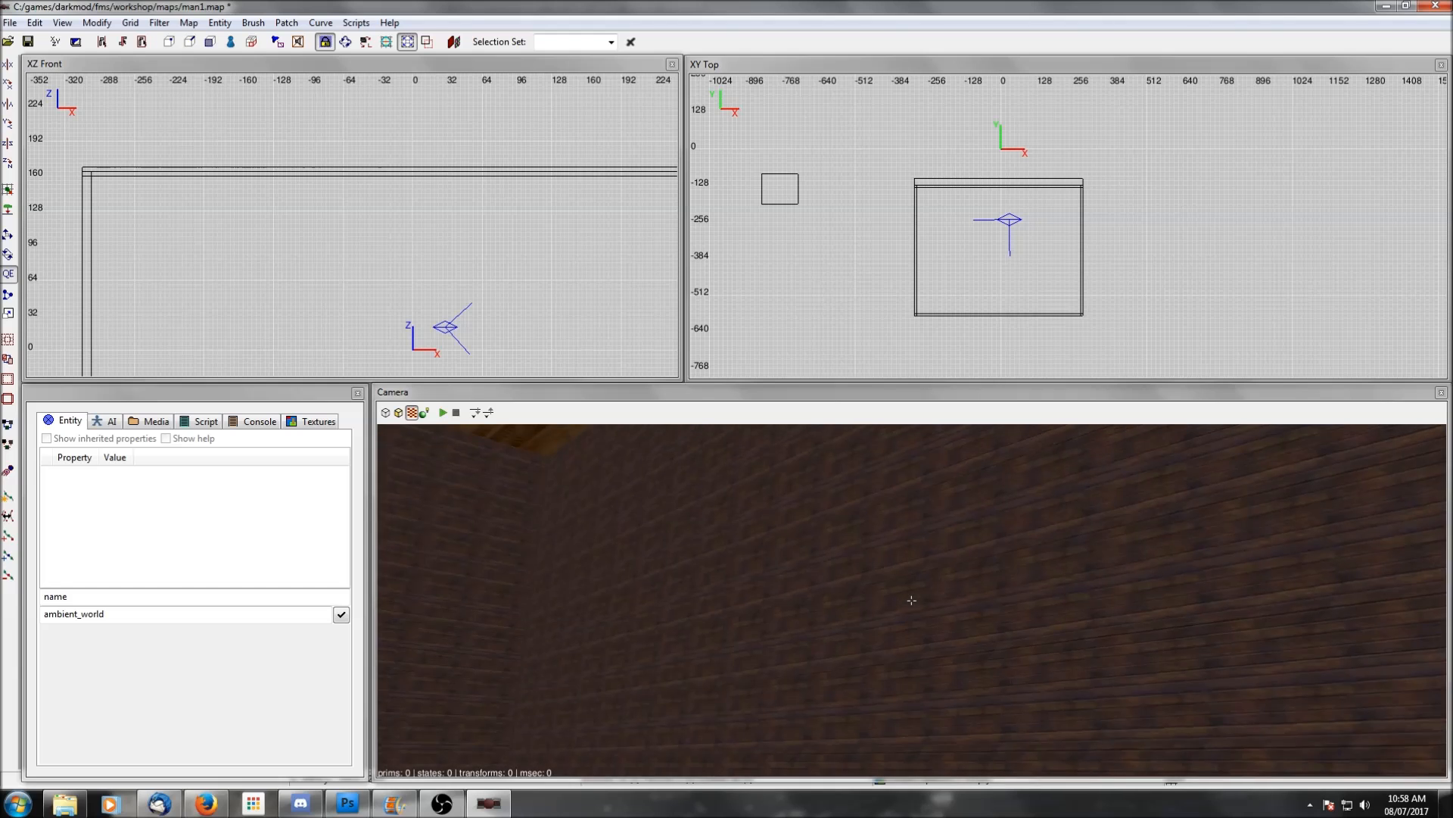
{"action": "right_click", "coordinate": [912, 600]}
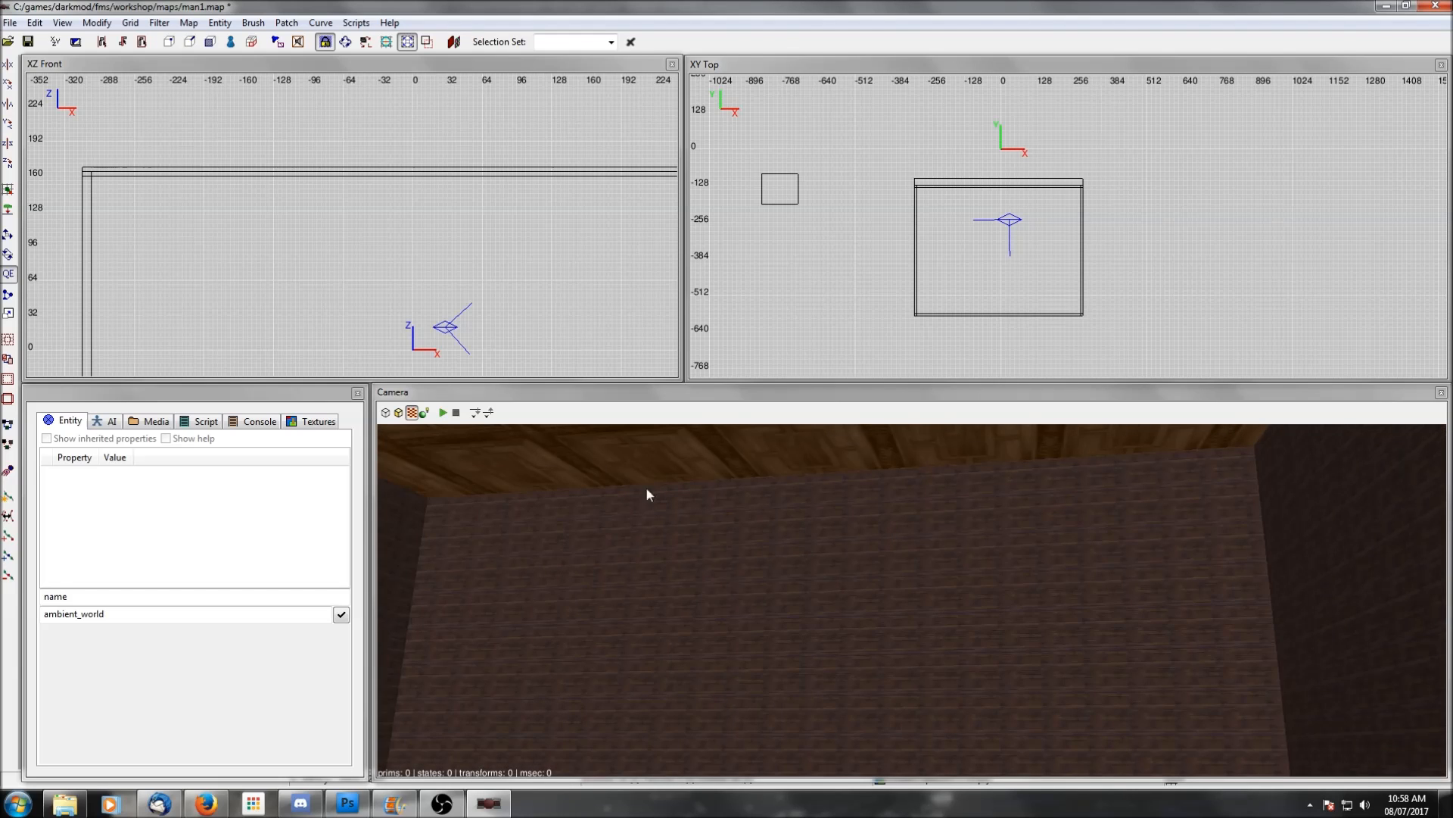
{"action": "right_click", "coordinate": [783, 559]}
{"action": "right_click", "coordinate": [784, 559]}
{"action": "scroll", "coordinate": [553, 255], "scroll_direction": "down", "scroll_amount": 3}
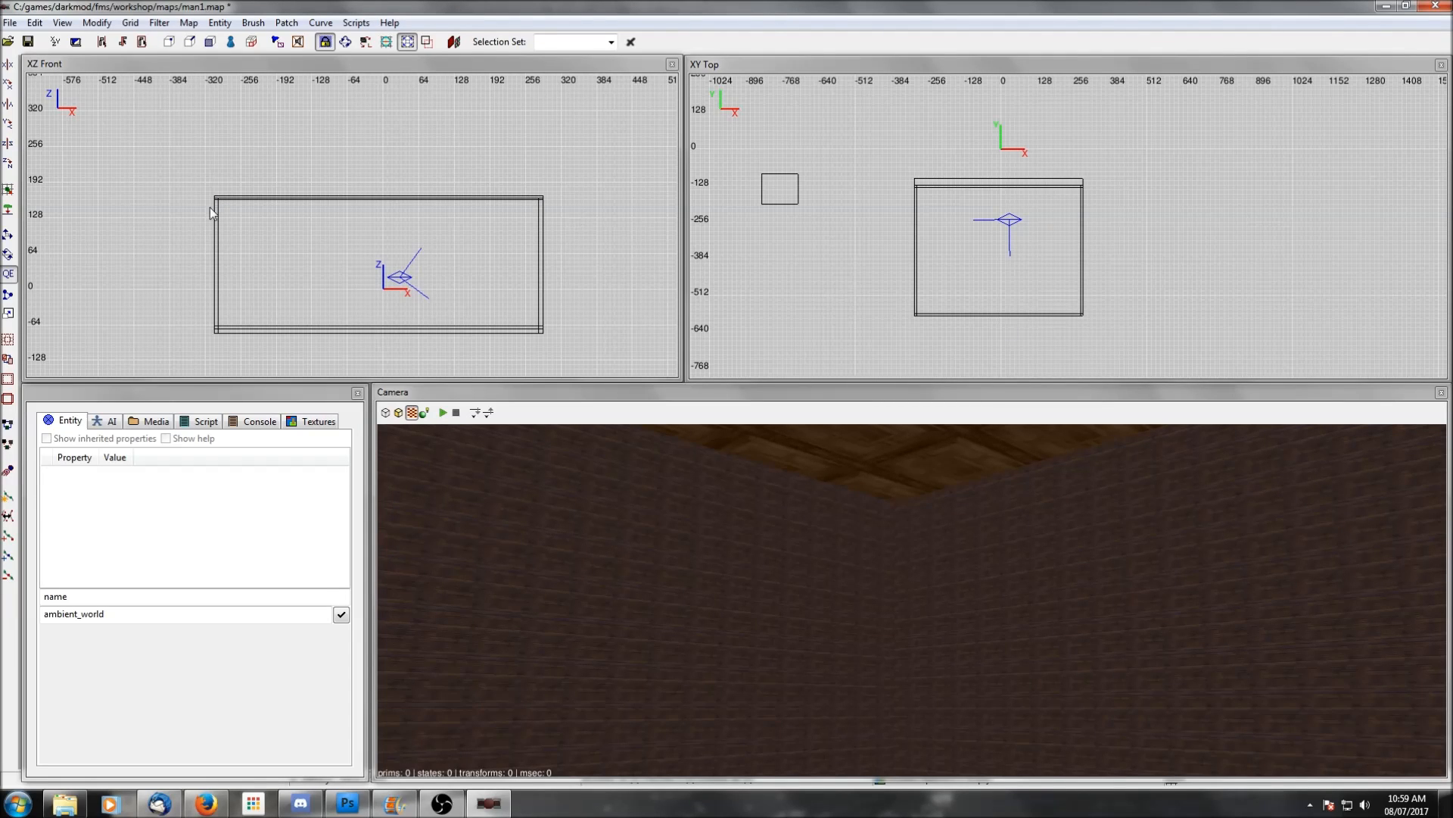
Stop filtering entities so the wall panels and other room models are displayed again
{"action": "left_click", "coordinate": [130, 23]}
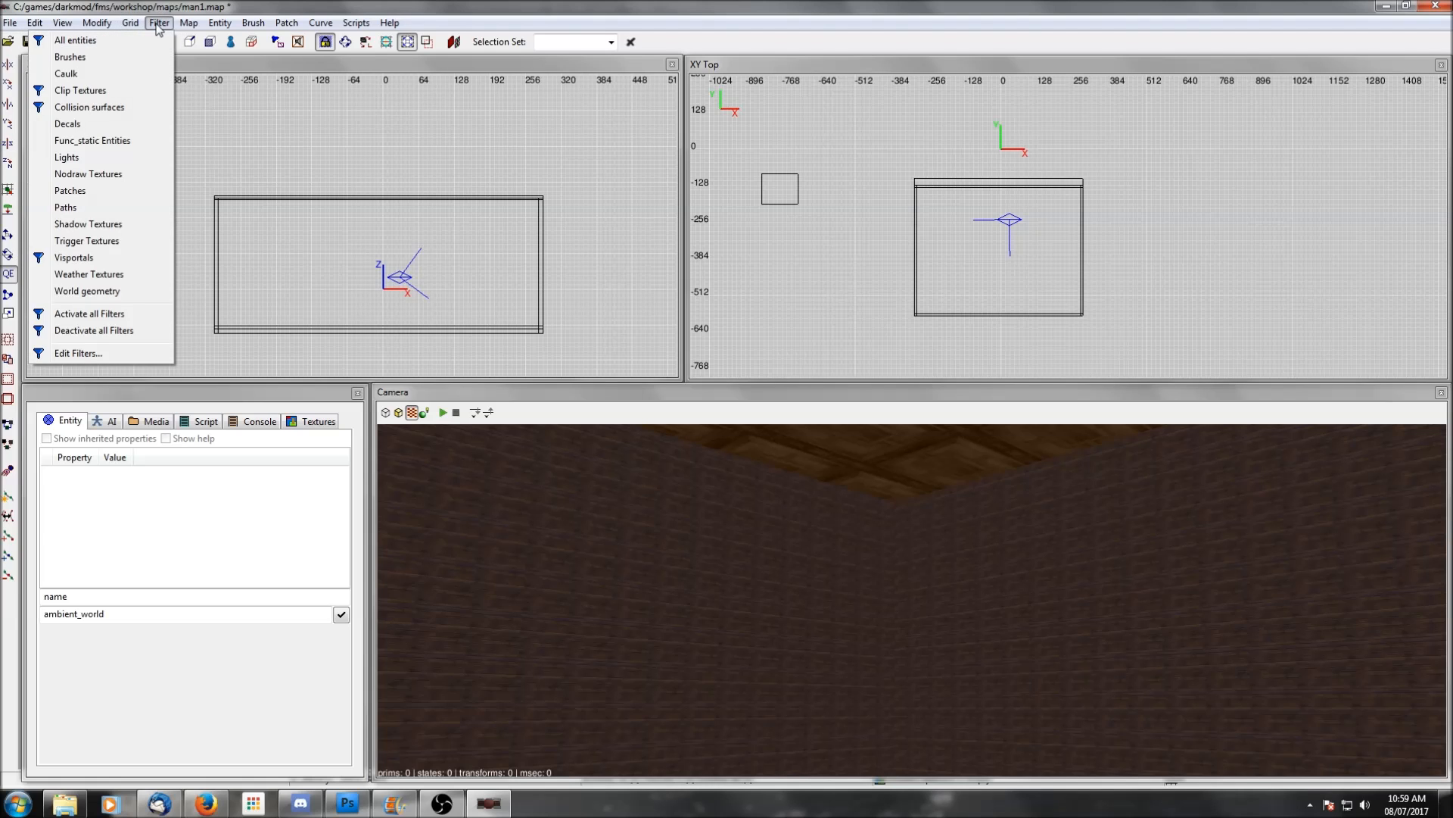
{"action": "left_click", "coordinate": [155, 43]}
{"action": "right_click_drag", "start_coordinate": [911, 600], "coordinate": [912, 600]}
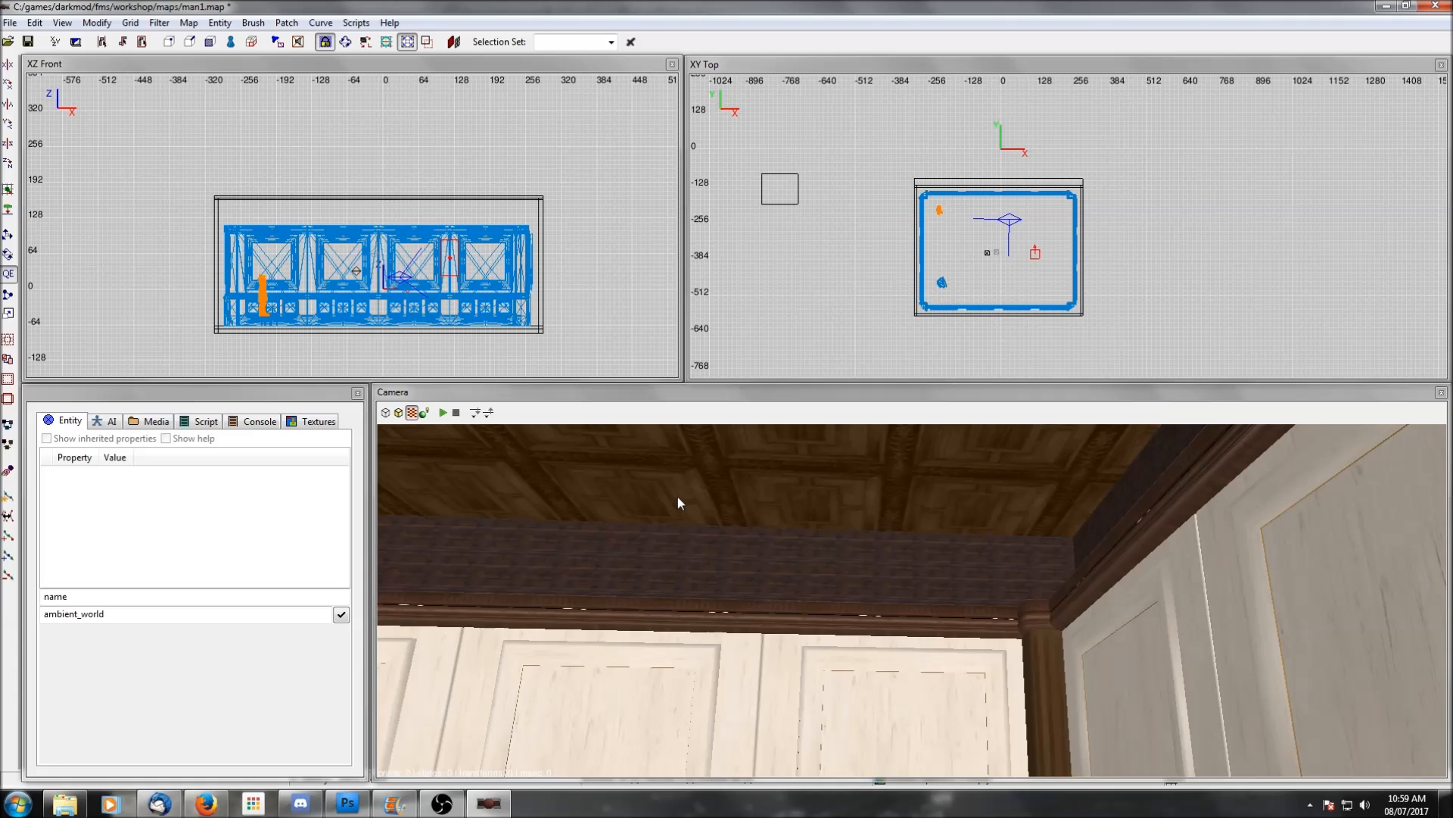
Examine the bare strip between the wall panels and the ceiling from inside the room
{"action": "right_click", "coordinate": [748, 606]}
{"action": "right_click", "coordinate": [747, 642]}
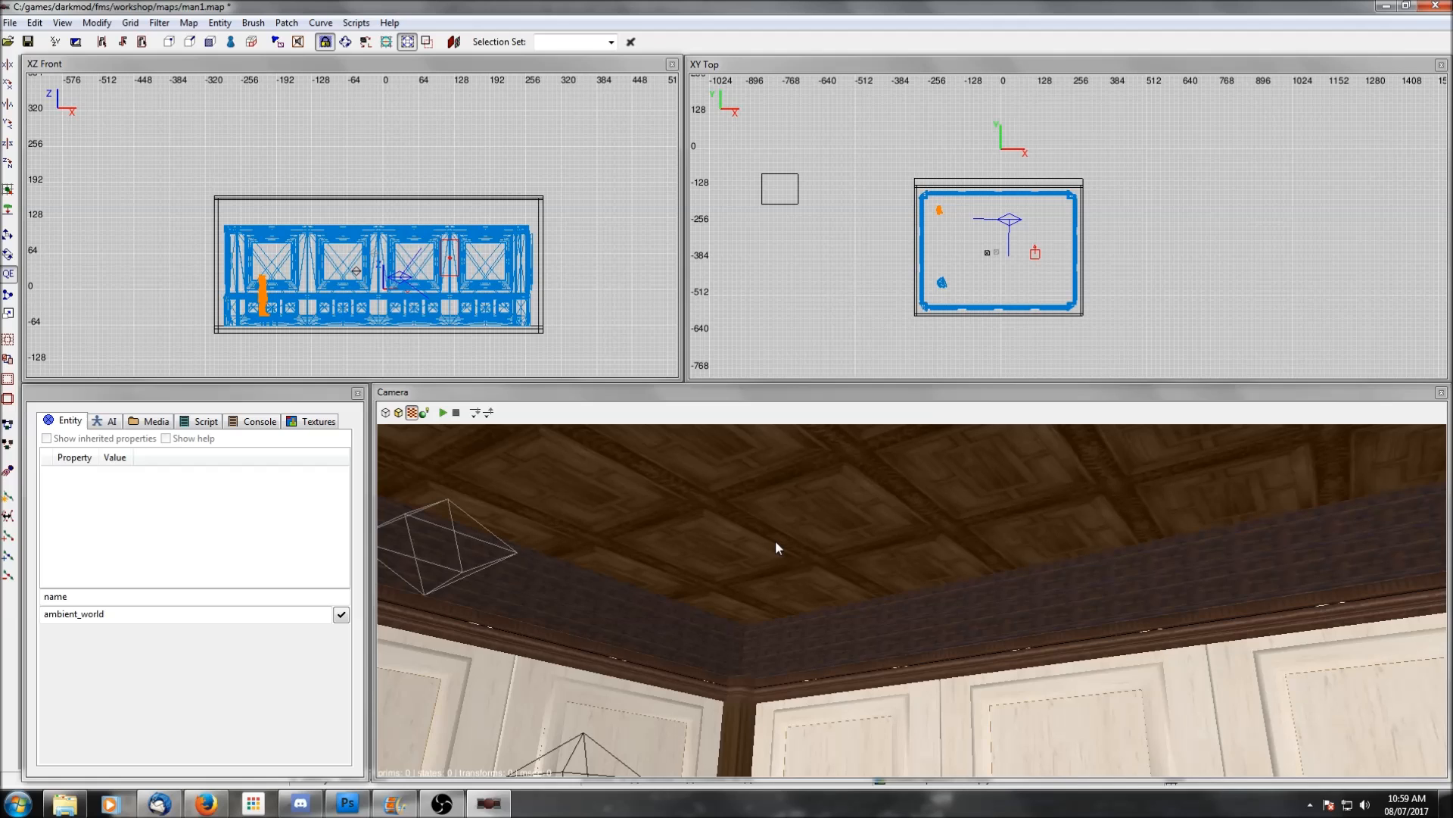
{"action": "right_click", "coordinate": [896, 550]}
{"action": "right_click", "coordinate": [895, 579]}
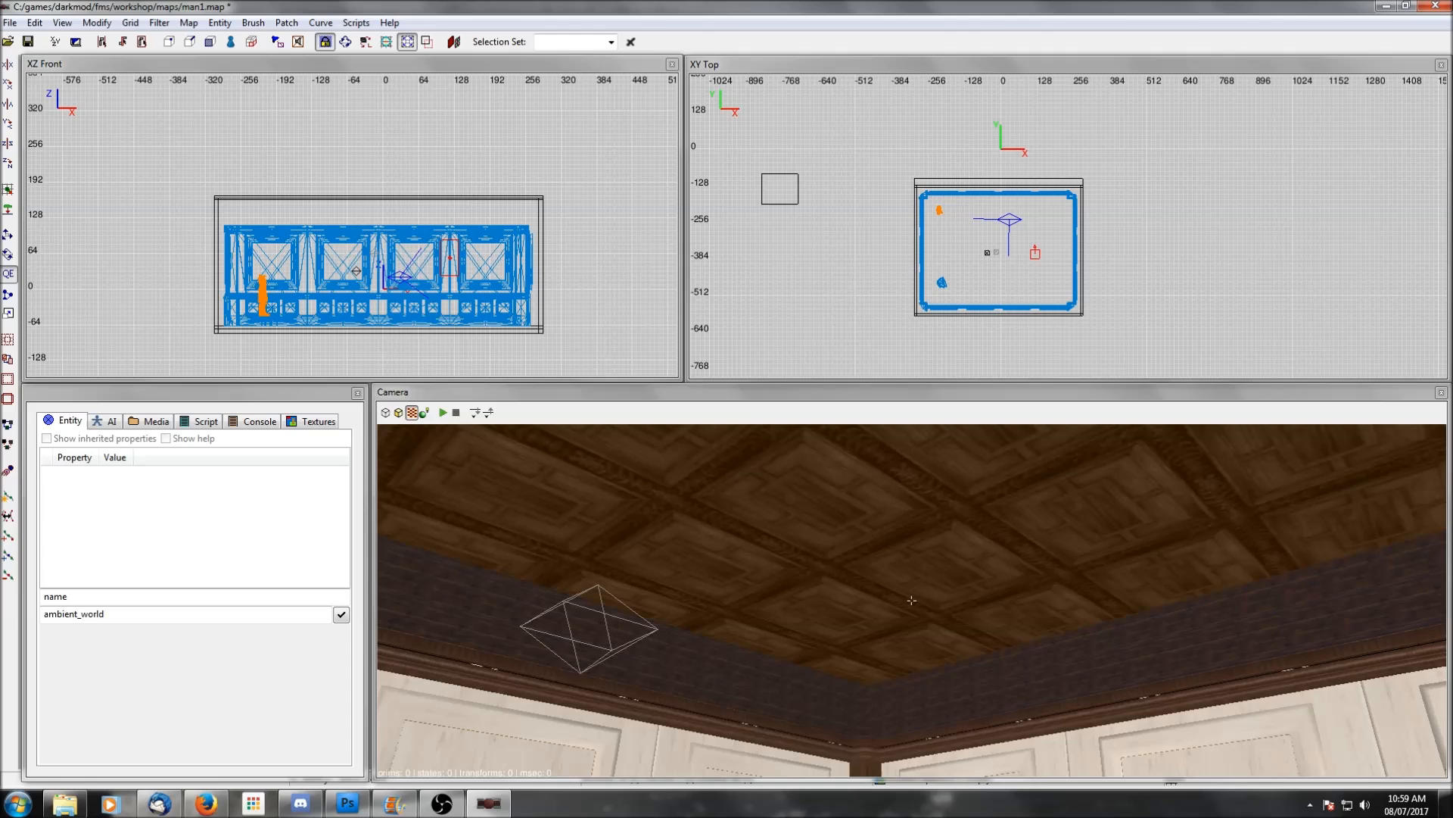
{"action": "right_click", "coordinate": [882, 601]}
{"action": "right_click", "coordinate": [882, 601]}
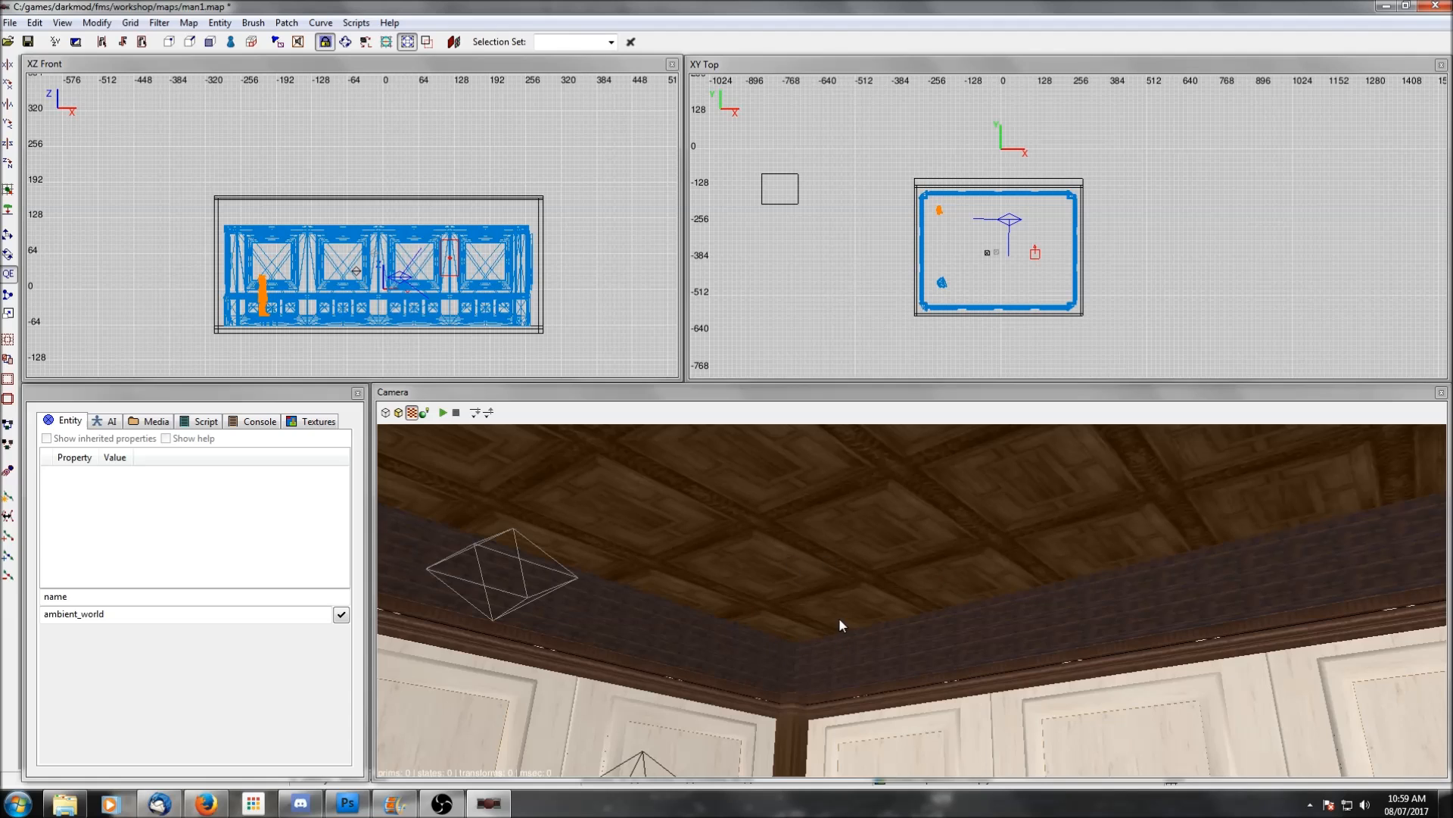
{"action": "scroll", "coordinate": [330, 141], "scroll_direction": "up", "scroll_amount": 1}
{"action": "scroll", "coordinate": [330, 141], "scroll_direction": "down", "scroll_amount": 1}
{"action": "right_click", "coordinate": [948, 684]}
{"action": "right_click", "coordinate": [949, 684]}
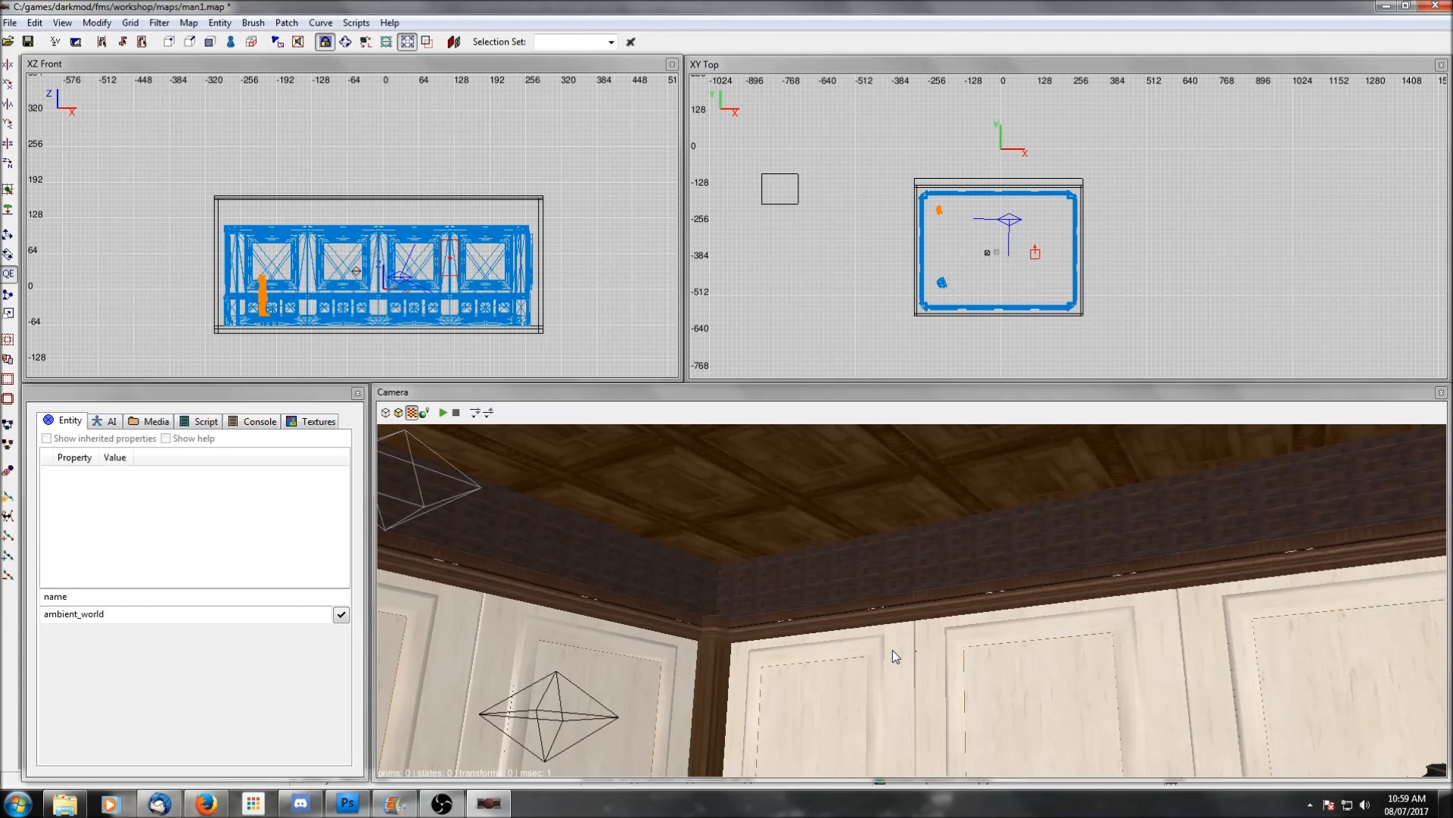
Start inserting a prefab and browse to the mansion01 folder under architecture, Springheels_module_interiors
{"action": "right_click", "coordinate": [954, 231]}
{"action": "left_click", "coordinate": [1006, 312]}
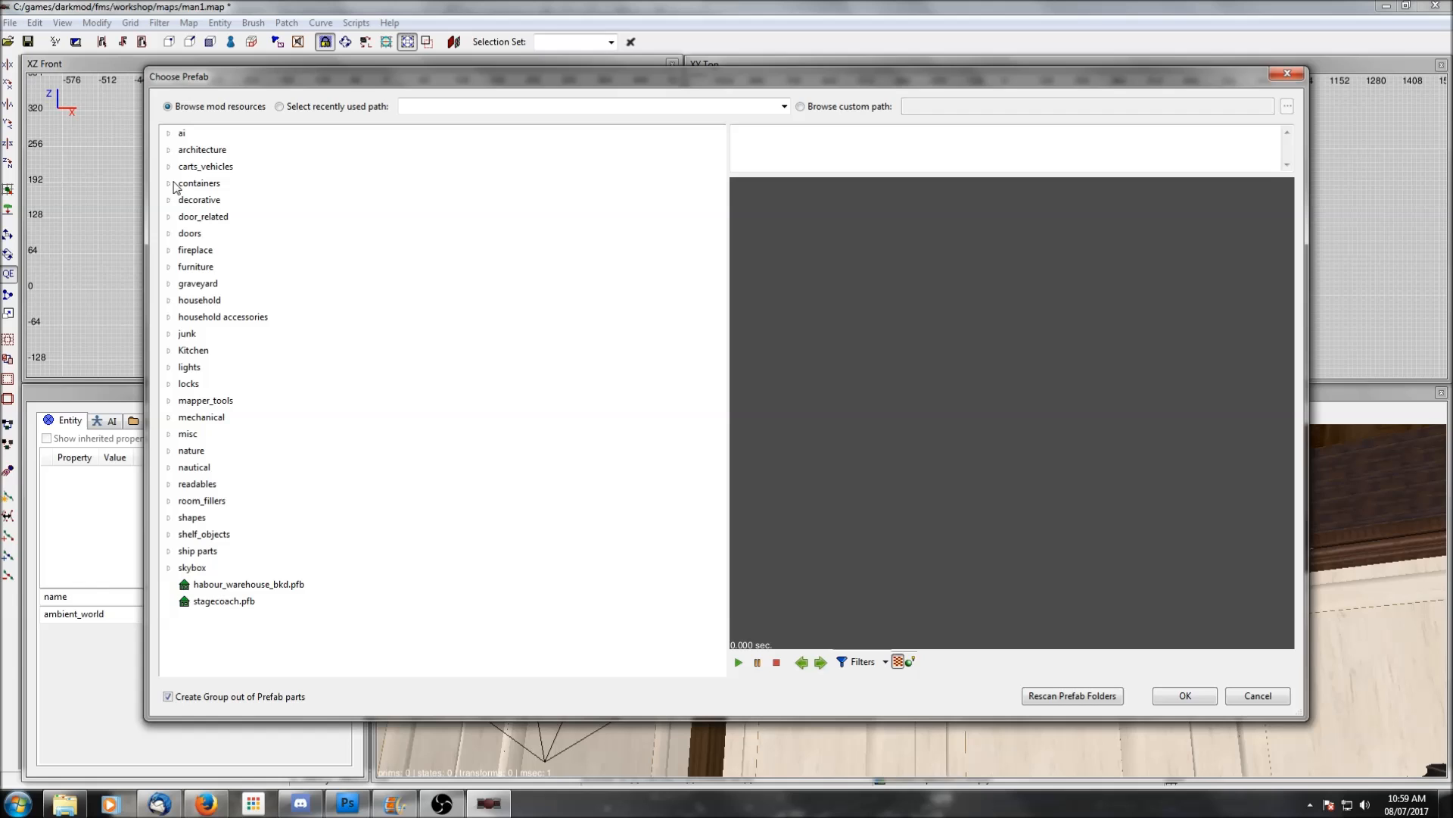
{"action": "left_click", "coordinate": [168, 149]}
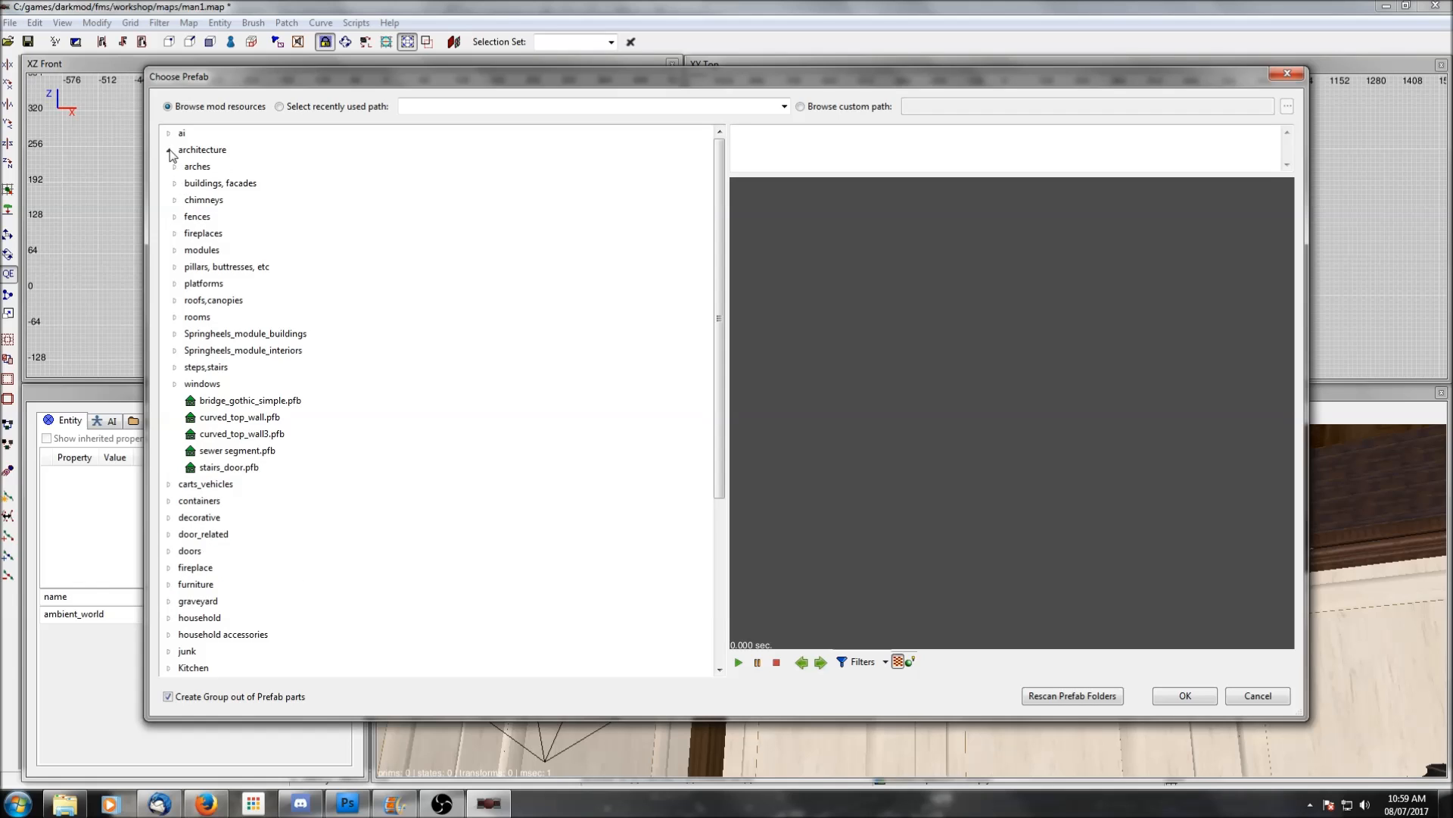
{"action": "left_click", "coordinate": [174, 351]}
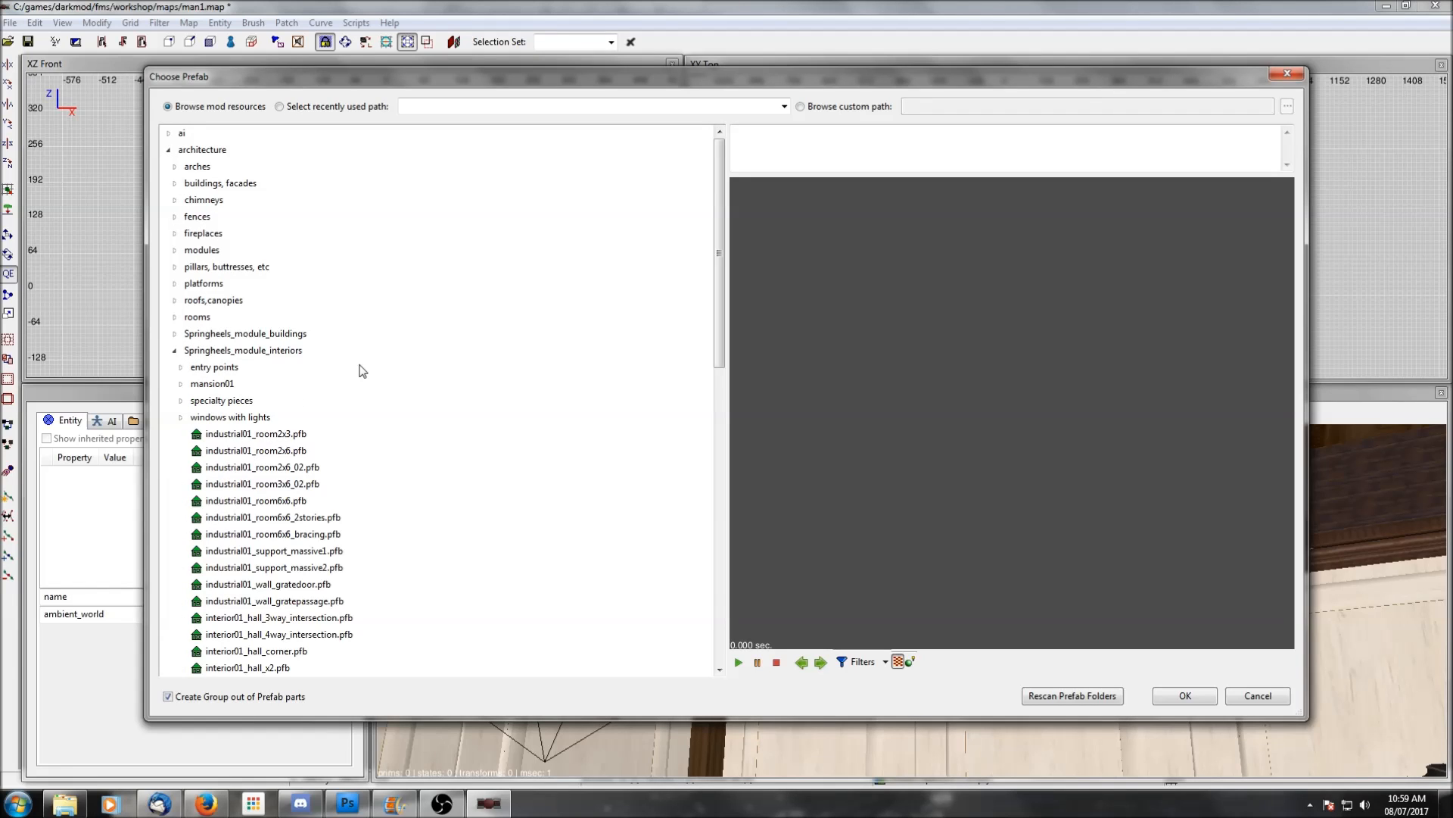
{"action": "left_click", "coordinate": [181, 385]}
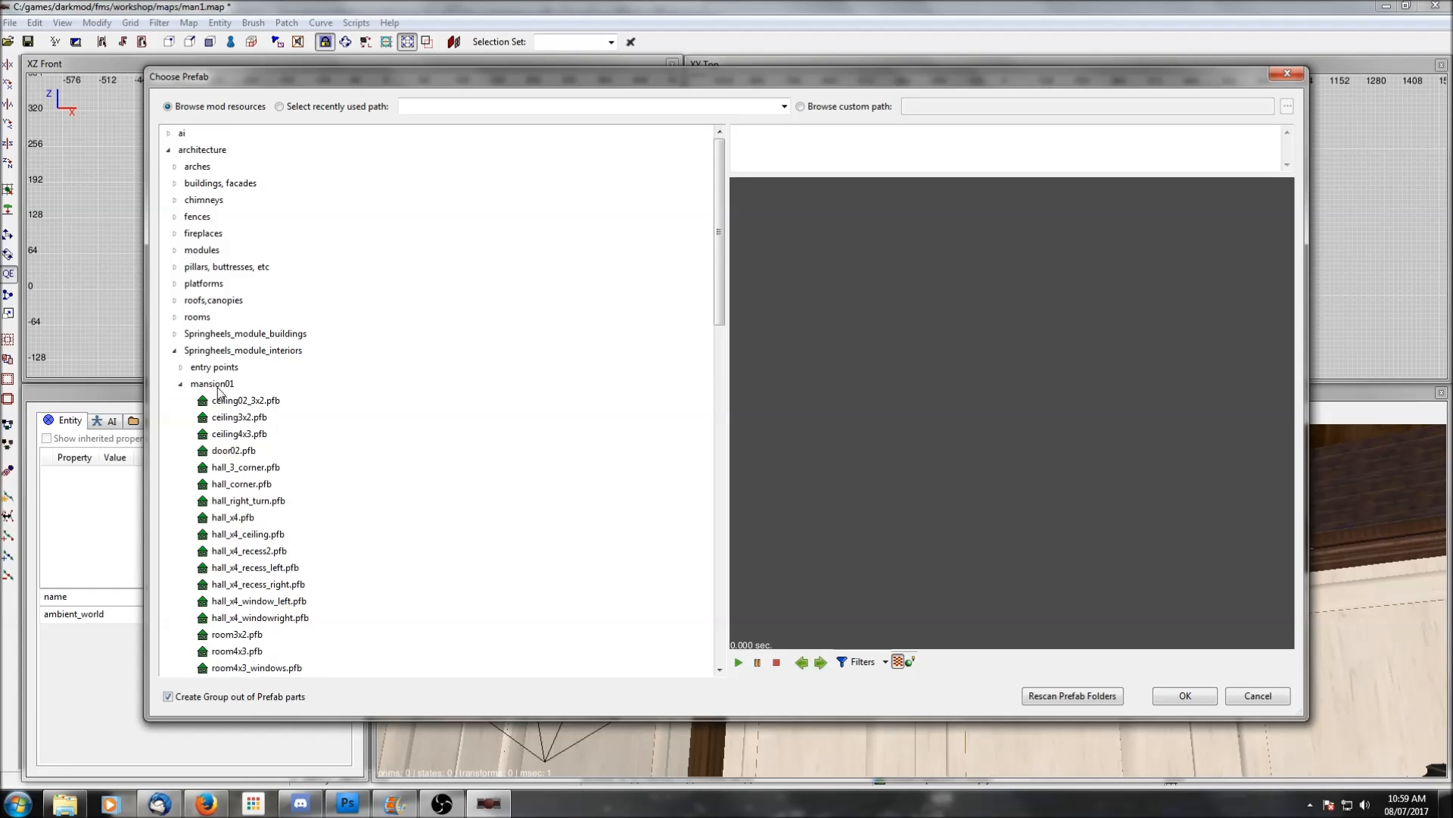
Preview ceiling02_3x2.pfb, ceiling3x2.pfb and ceiling4x3.pfb, and insert ceiling4x3.pfb into the map
{"action": "left_click", "coordinate": [238, 406]}
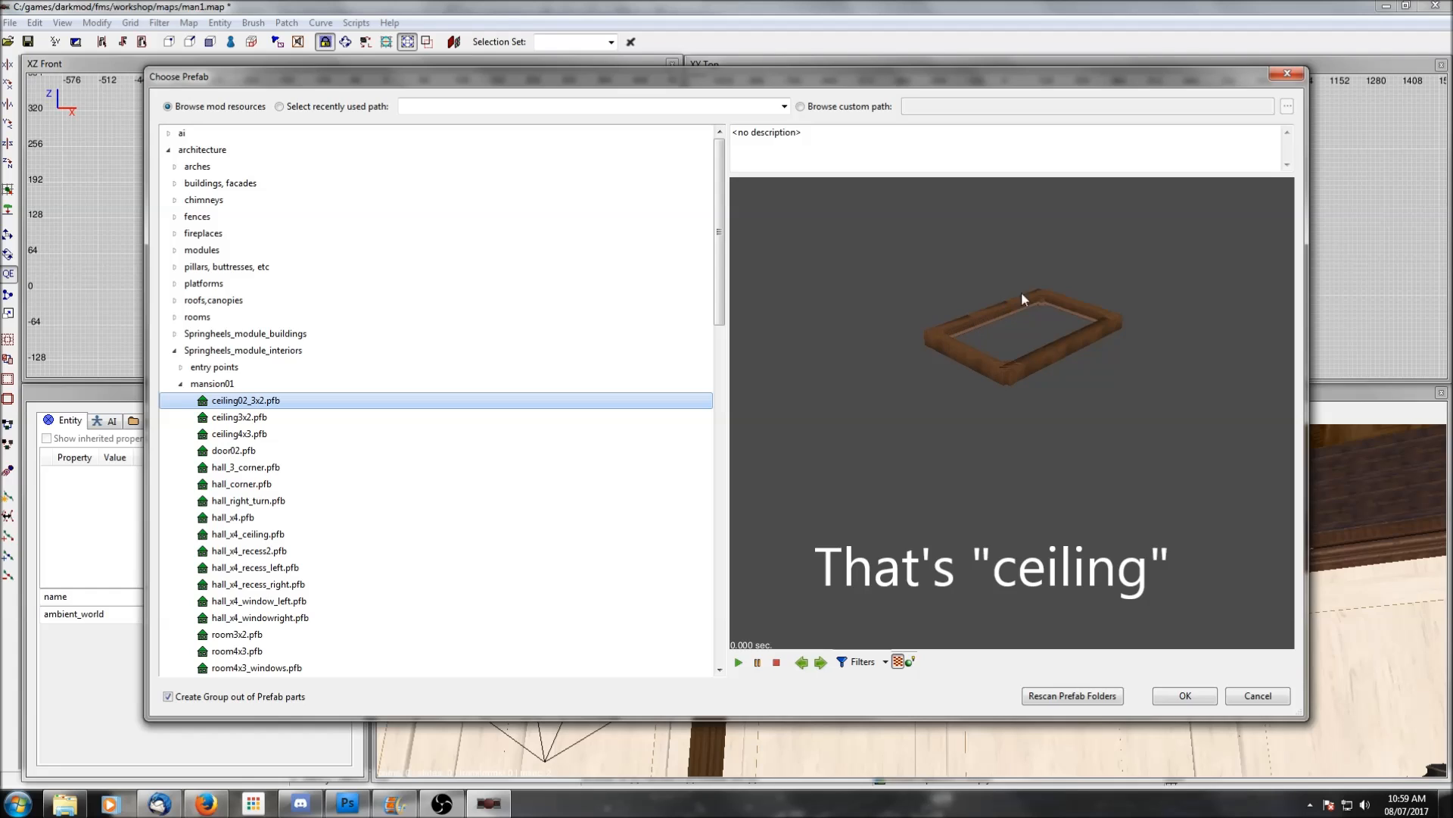
{"action": "left_click", "coordinate": [241, 419]}
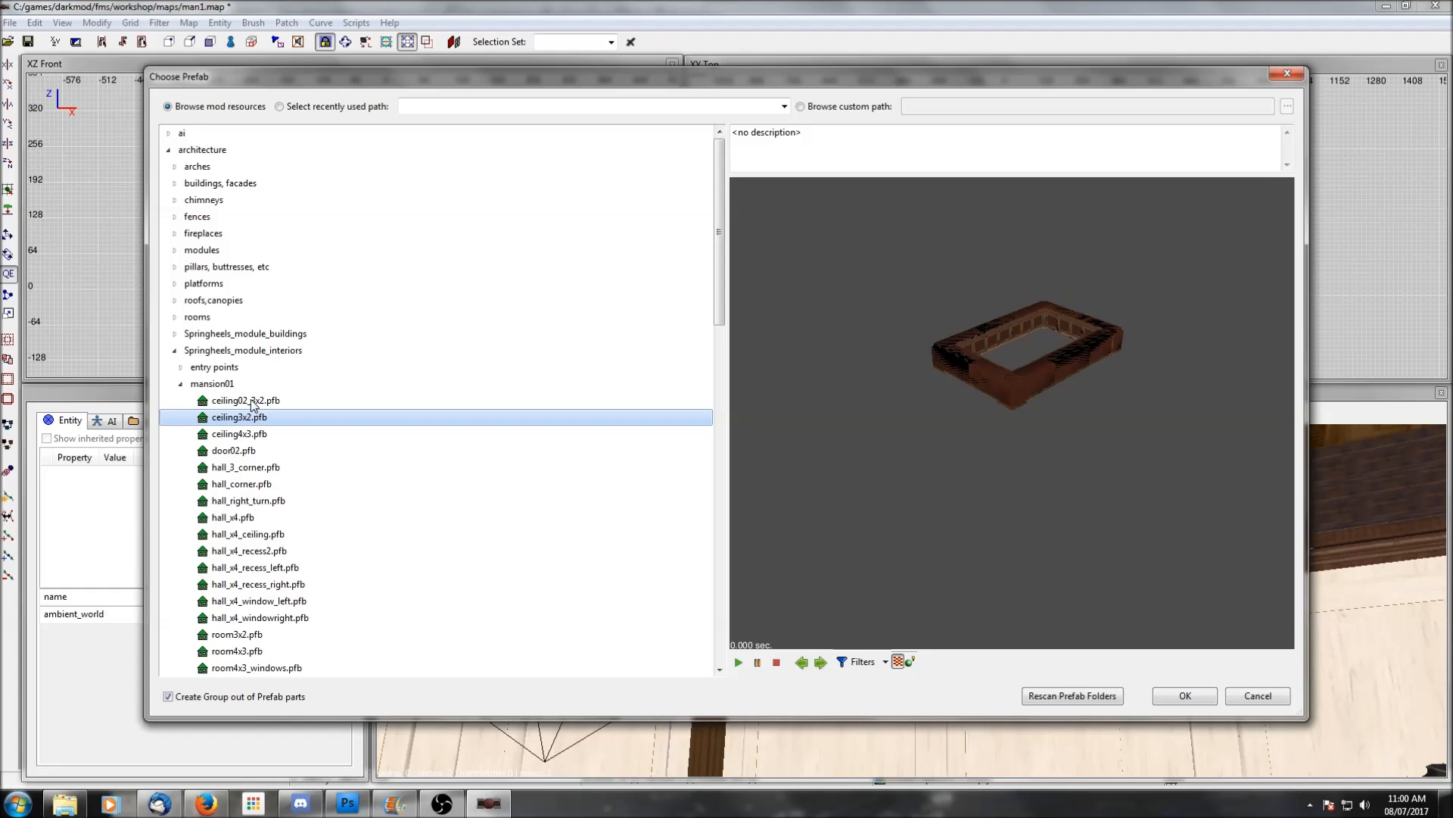
{"action": "left_click", "coordinate": [233, 437]}
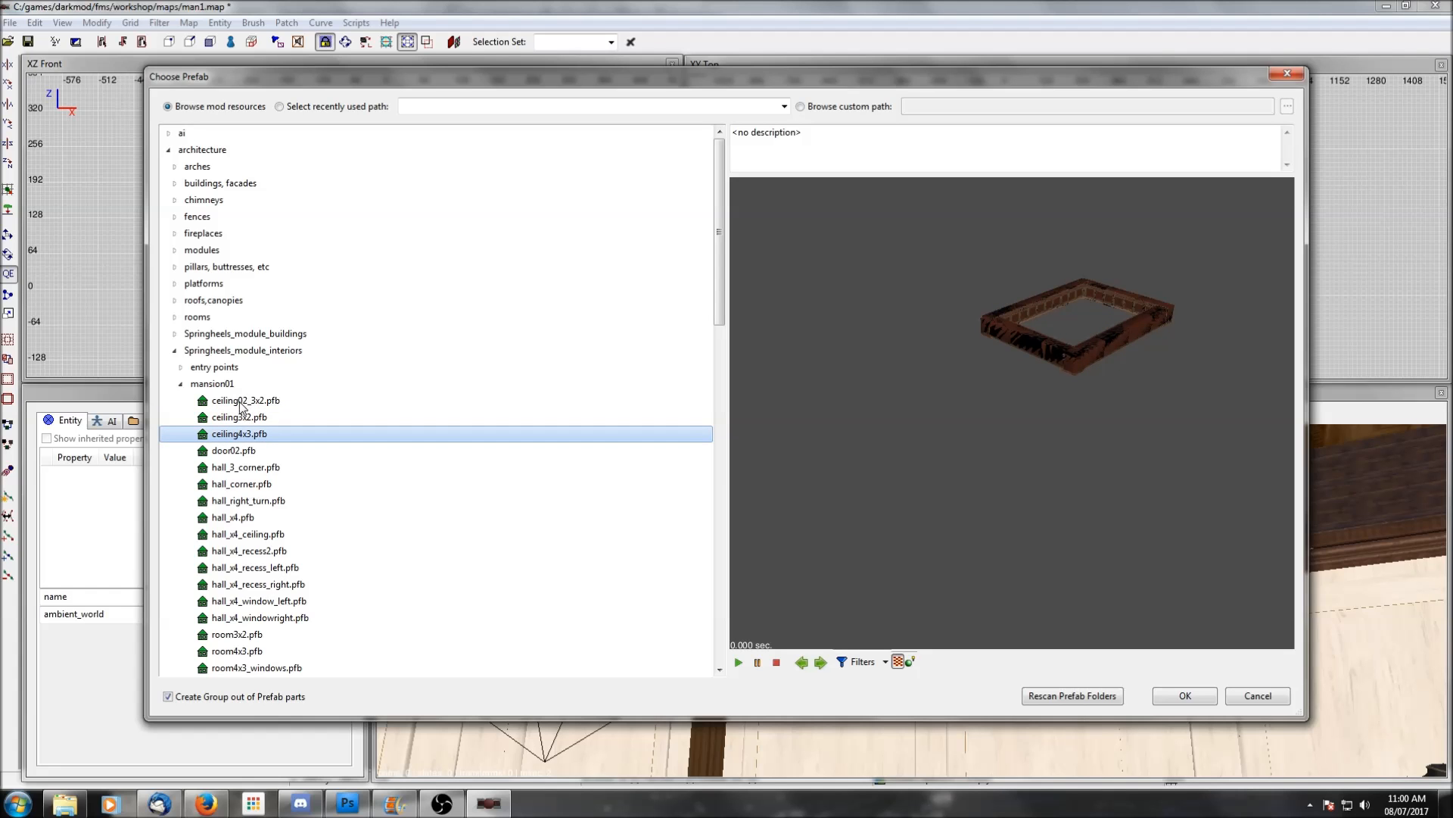
{"action": "left_click", "coordinate": [1185, 696]}
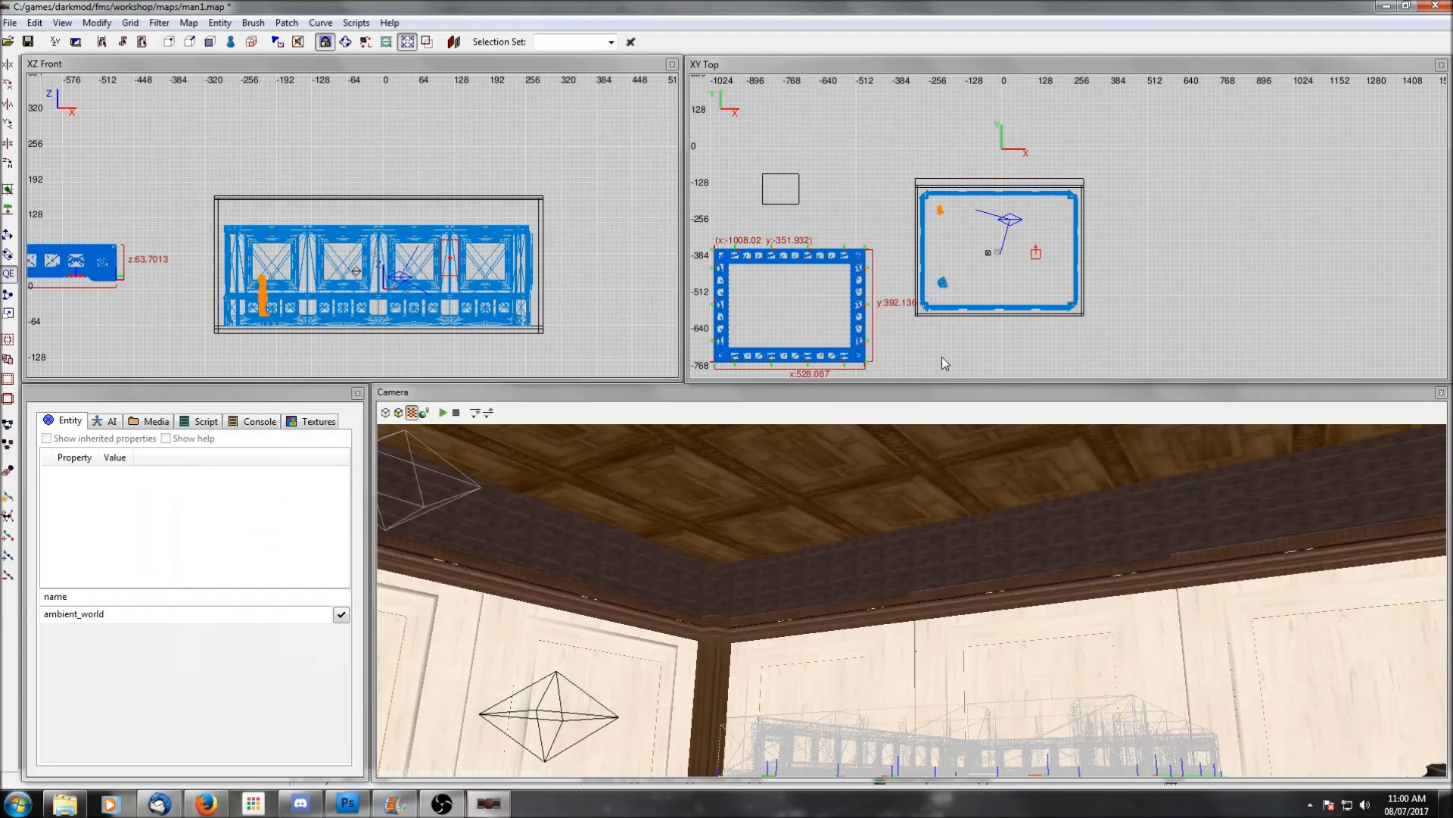
Move the ceiling trim prefab over the room, raise it to sit above the wall panels, and check the fit from inside
{"action": "left_click_drag", "start_coordinate": [830, 252], "coordinate": [1027, 204]}
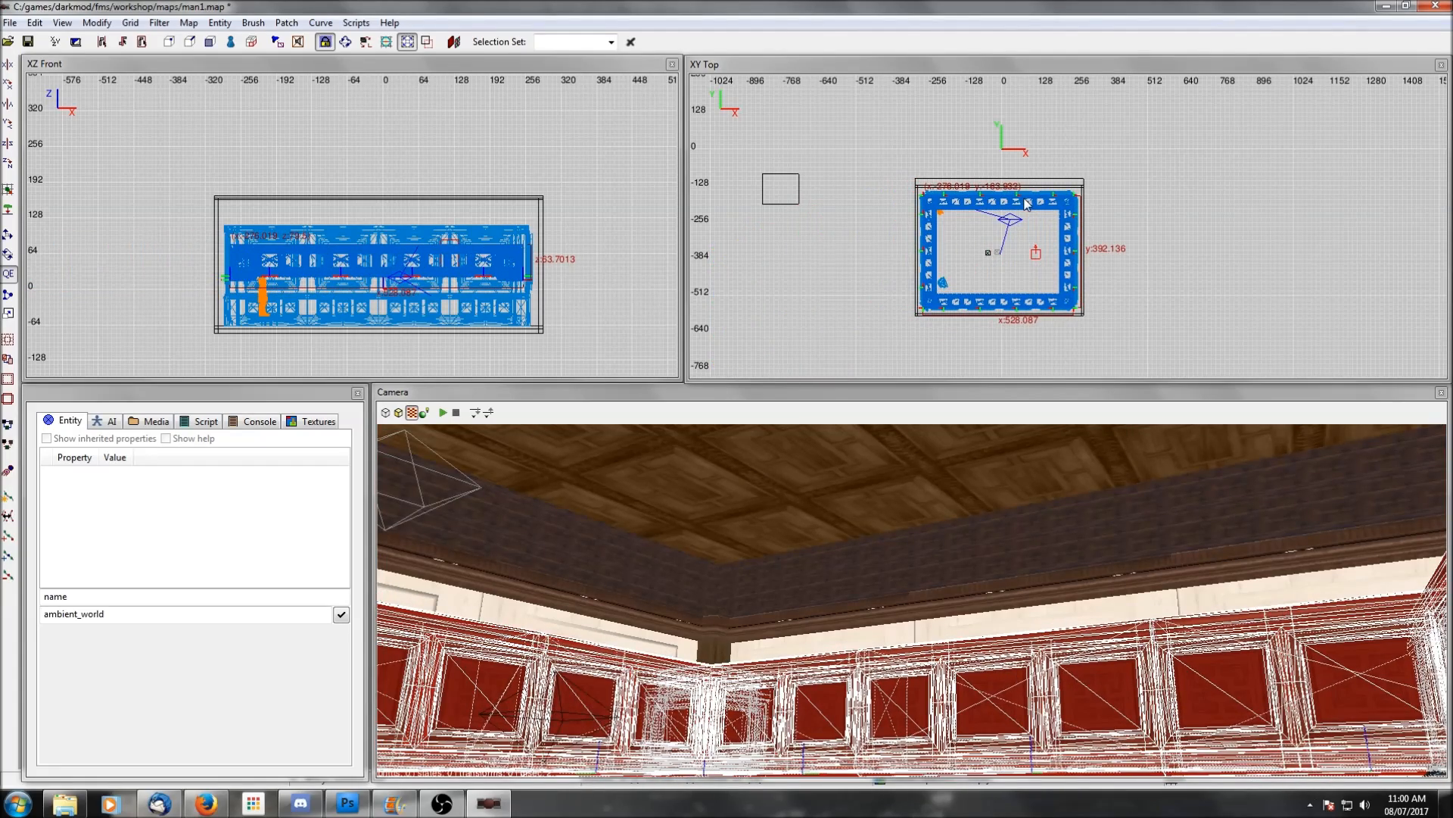
{"action": "left_click_drag", "start_coordinate": [414, 246], "coordinate": [421, 213]}
{"action": "scroll", "coordinate": [417, 200], "scroll_direction": "up", "scroll_amount": 4}
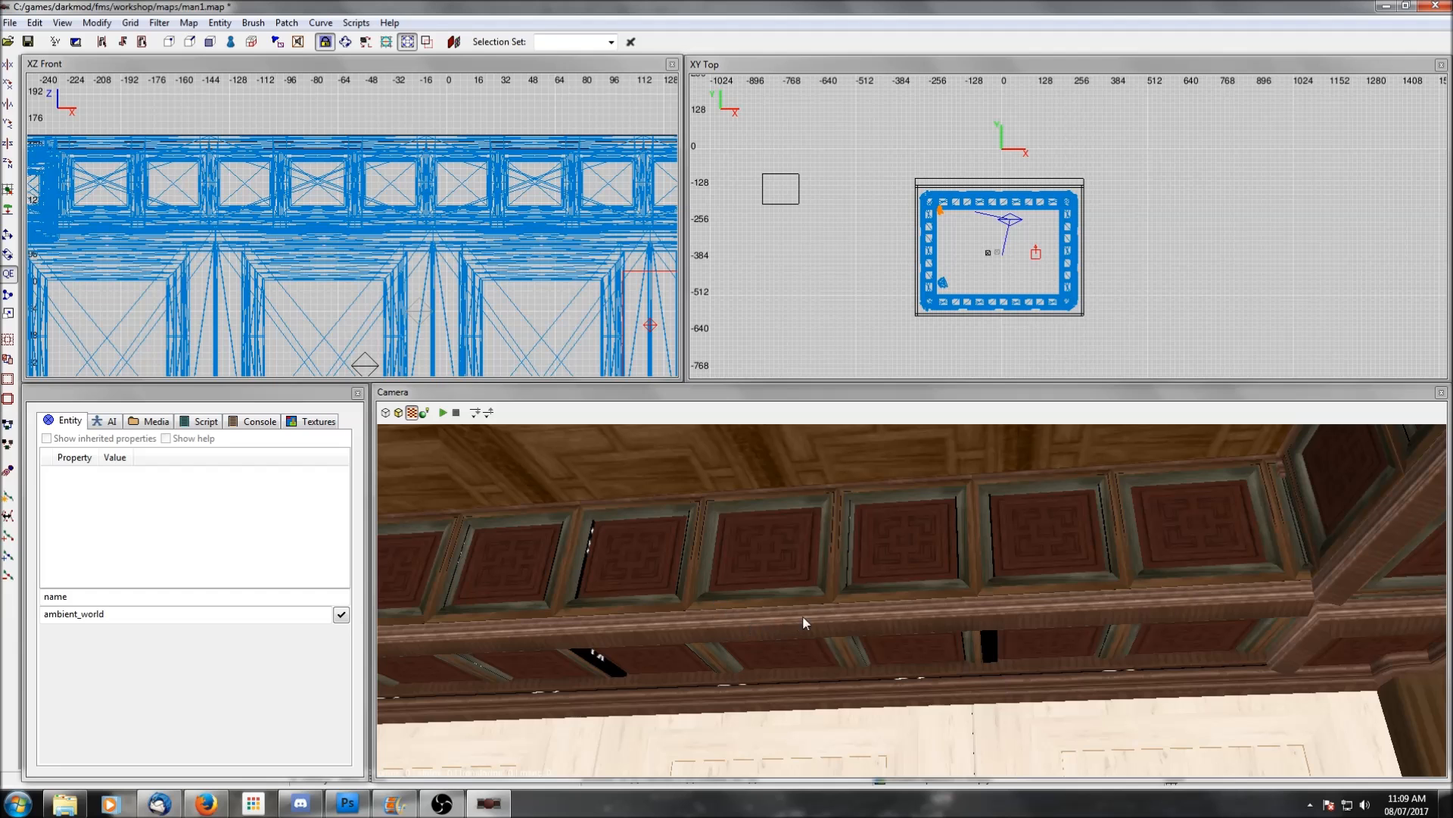
{"action": "right_click", "coordinate": [838, 589]}
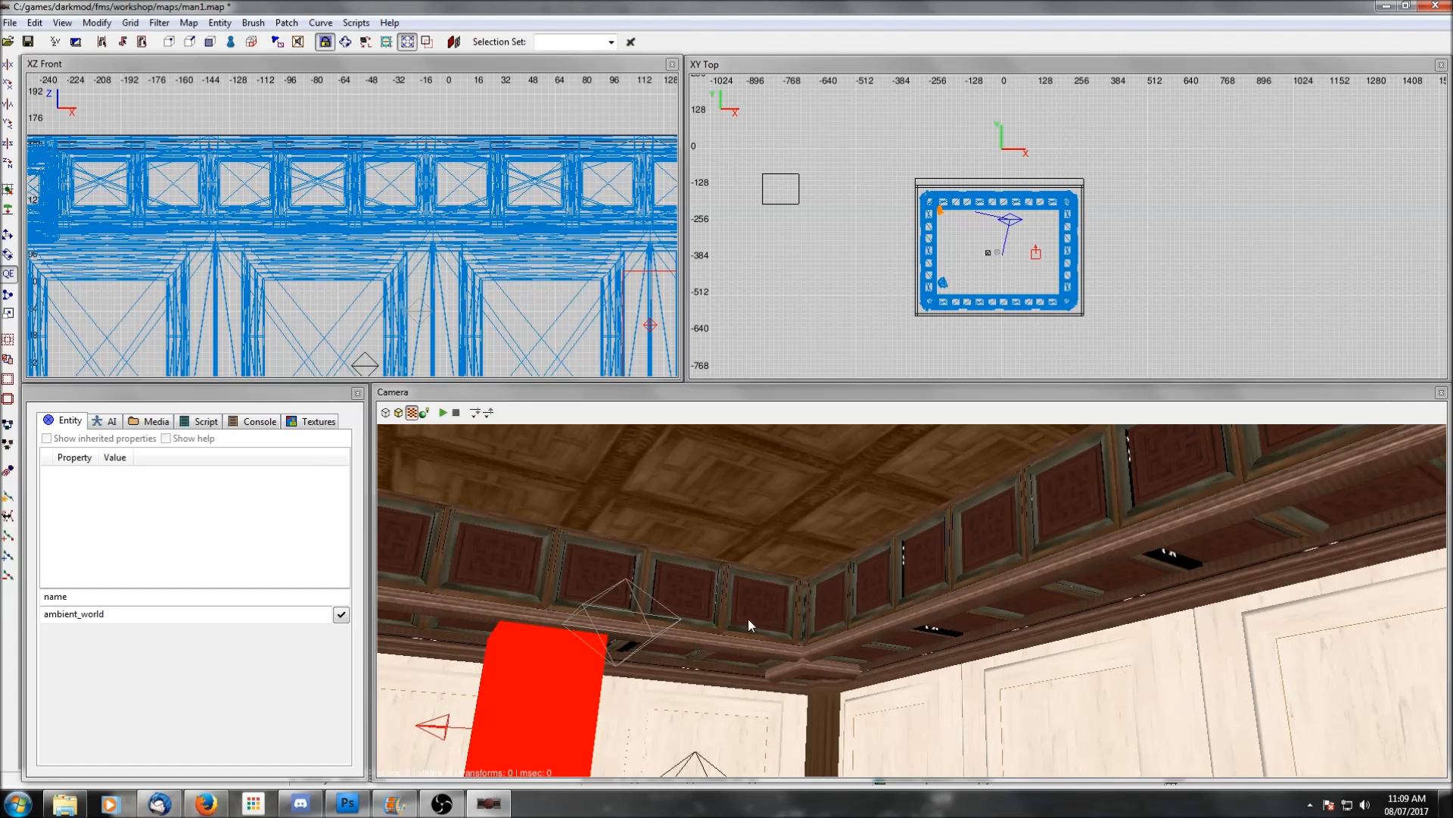
{"action": "right_click", "coordinate": [841, 601]}
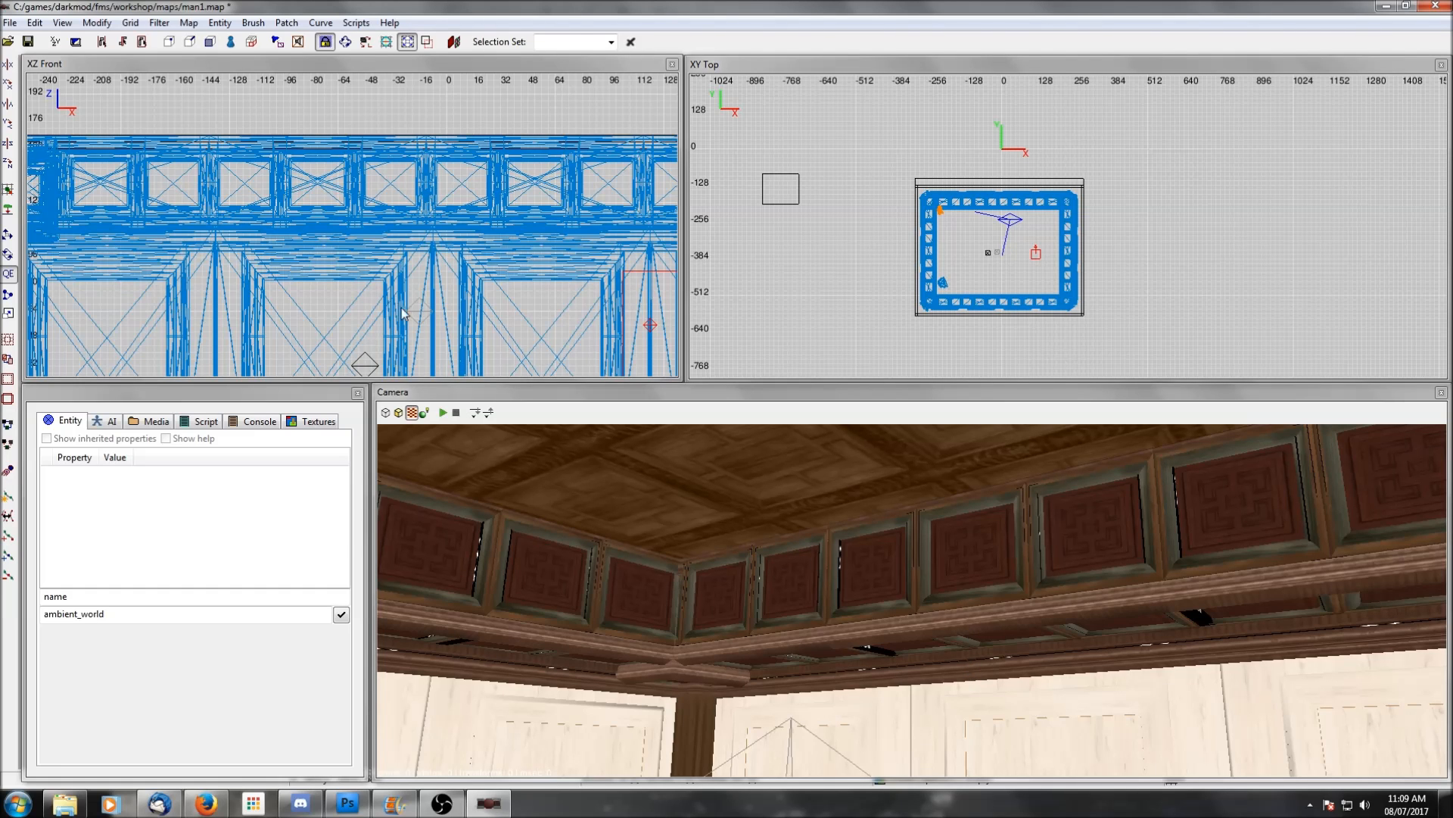
Select the room's ceiling brush and filter all entities out of the views
{"action": "scroll", "coordinate": [465, 236], "scroll_direction": "down", "scroll_amount": 5}
{"action": "scroll", "coordinate": [465, 236], "scroll_direction": "up", "scroll_amount": 3}
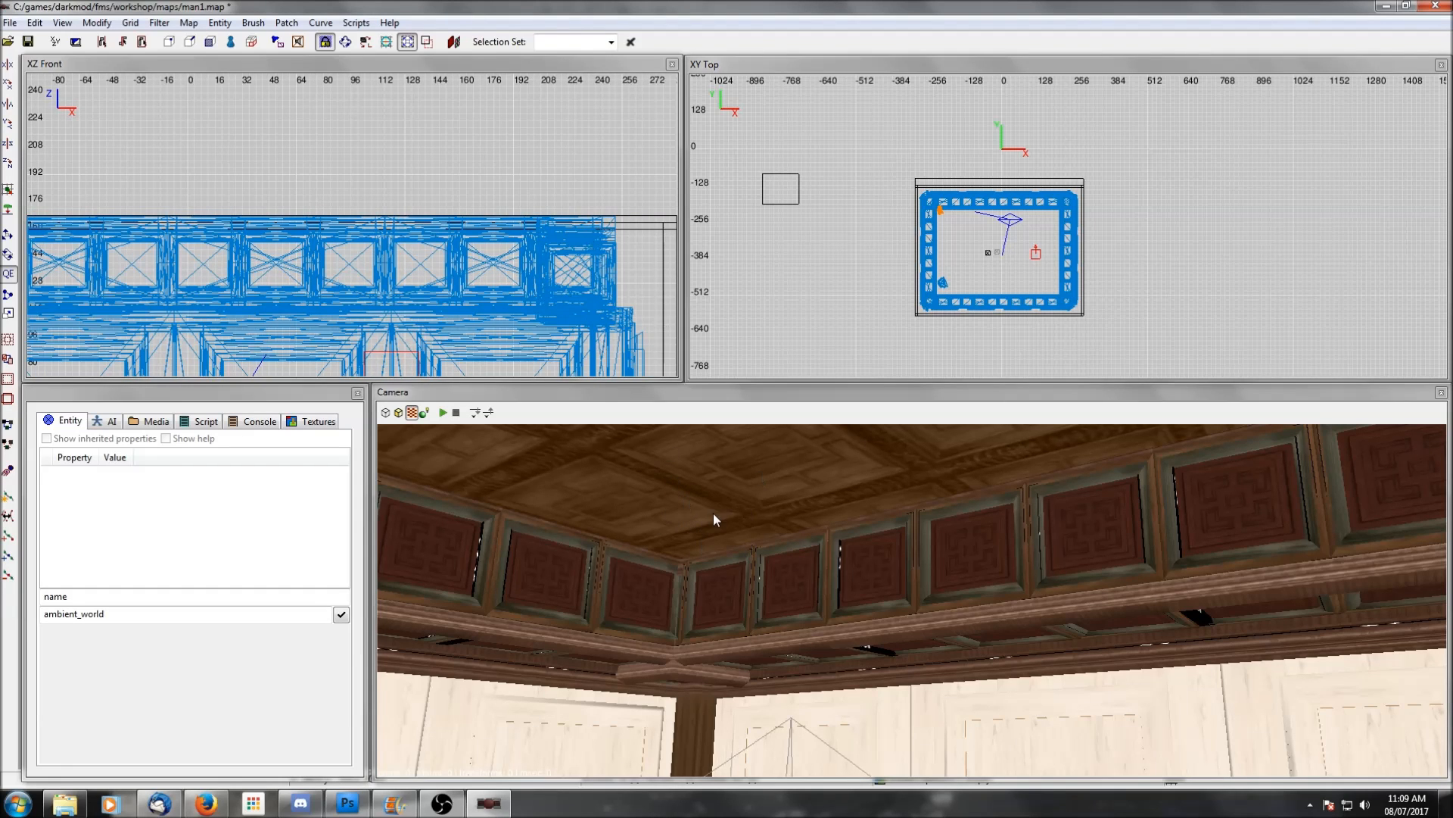
{"action": "left_click", "coordinate": [660, 478], "text": "shift"}
{"action": "scroll", "coordinate": [553, 176], "scroll_direction": "down", "scroll_amount": 2}
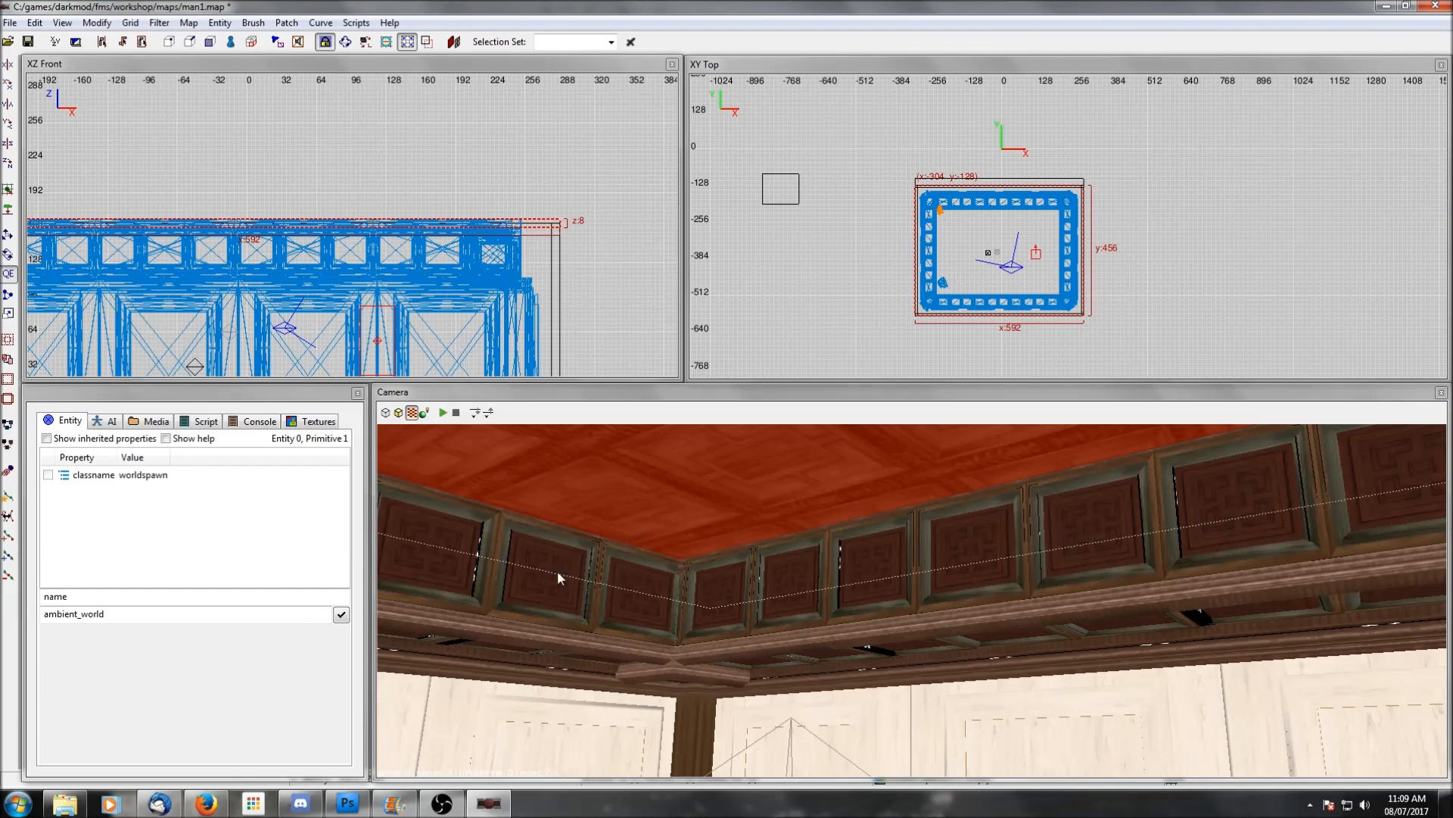
{"action": "scroll", "coordinate": [468, 282], "scroll_direction": "up", "scroll_amount": 1}
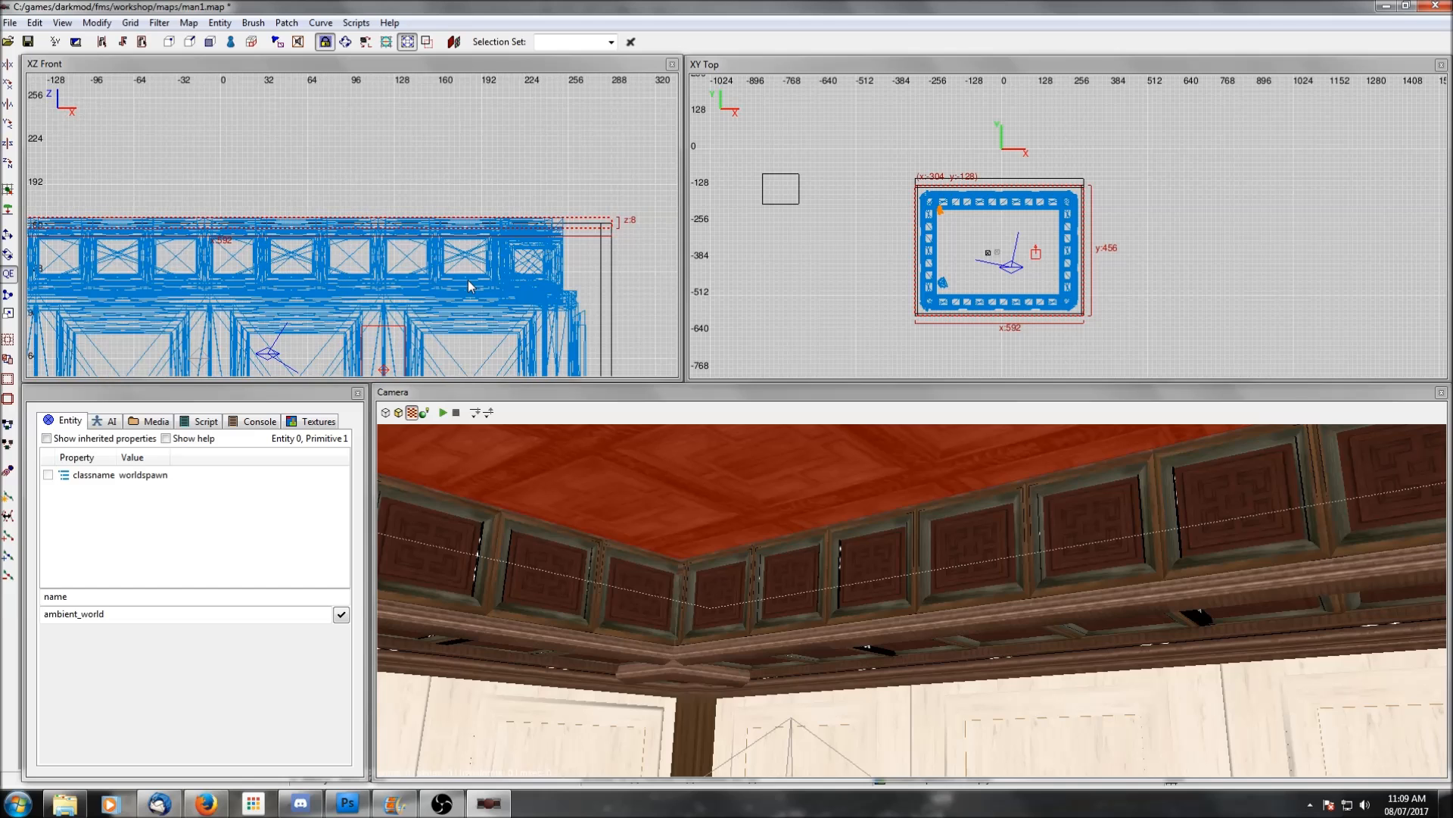
{"action": "key", "text": "Escape"}
{"action": "left_click", "coordinate": [602, 447], "text": "shift"}
{"action": "left_click", "coordinate": [158, 22]}
{"action": "left_click", "coordinate": [113, 56]}
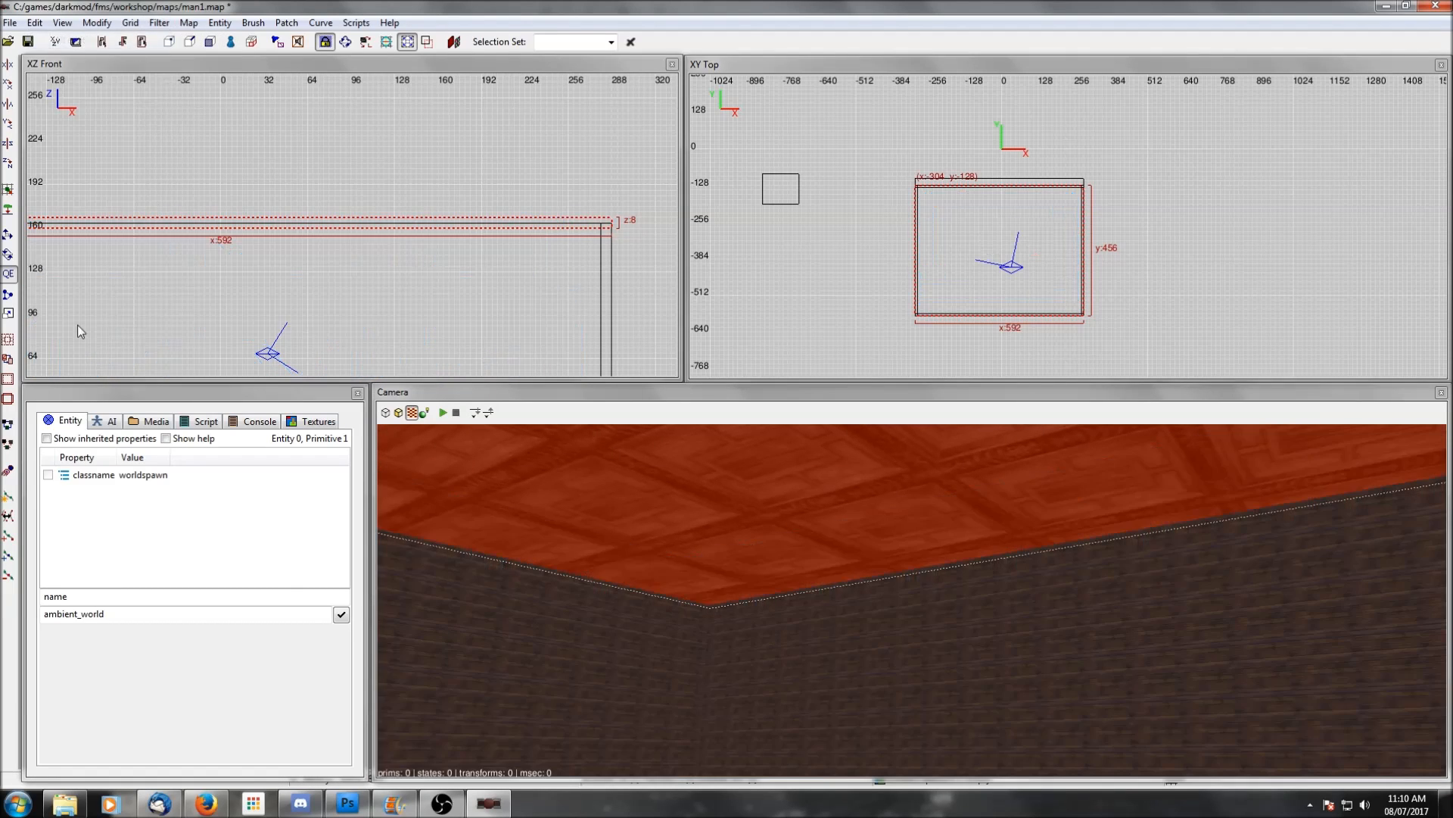
Switch to translate mode, move the ceiling brush up until its top is at about Z 224, and deselect it
{"action": "left_click", "coordinate": [8, 234]}
{"action": "scroll", "coordinate": [223, 153], "scroll_direction": "down", "scroll_amount": 1}
{"action": "left_click_drag", "start_coordinate": [241, 177], "coordinate": [247, 124]}
{"action": "key", "text": "Escape"}
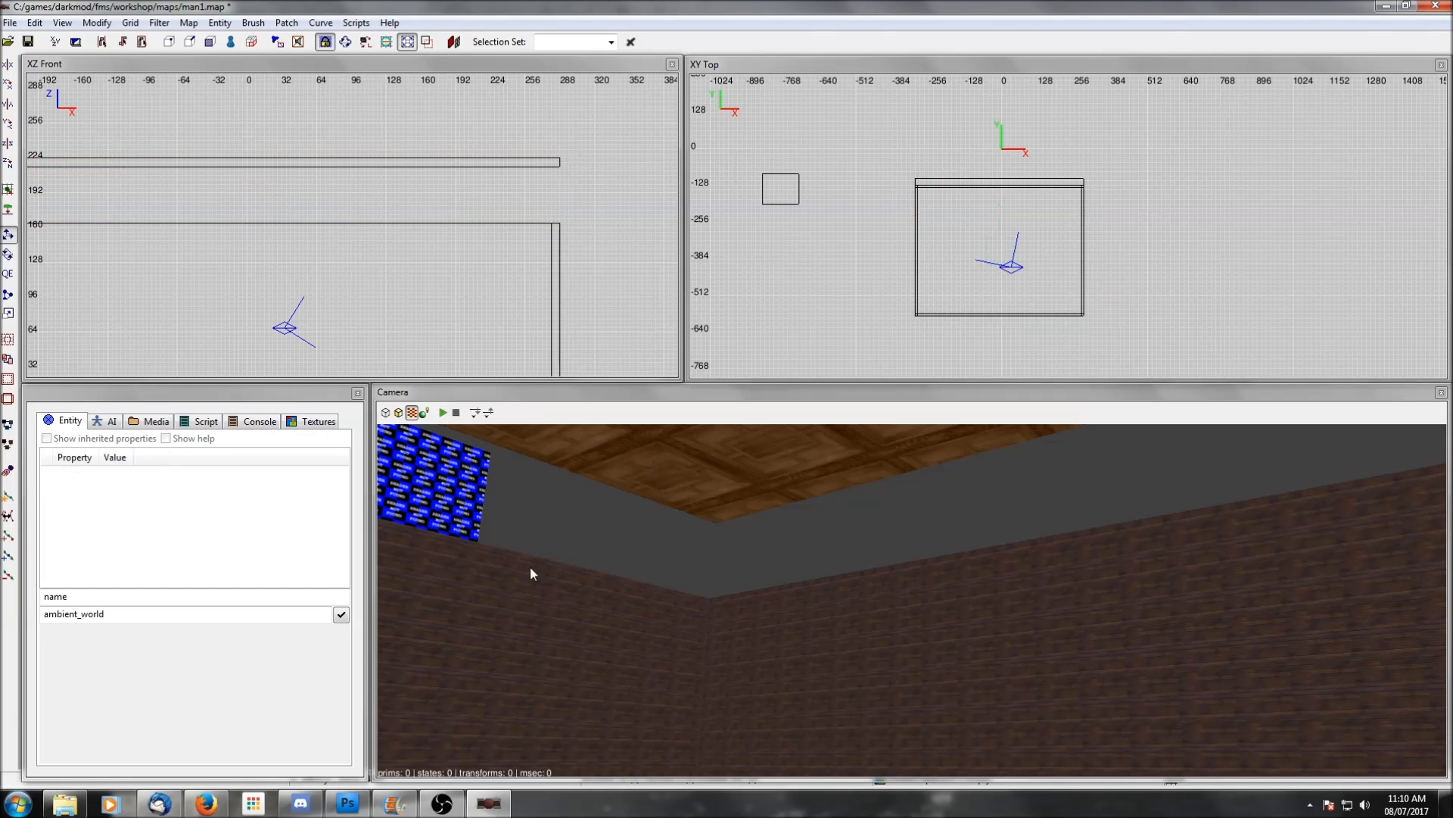
{"action": "left_click", "coordinate": [572, 605], "text": "shift"}
{"action": "left_click", "coordinate": [771, 630], "text": "shift"}
{"action": "right_click", "coordinate": [770, 630]}
{"action": "right_click", "coordinate": [774, 630]}
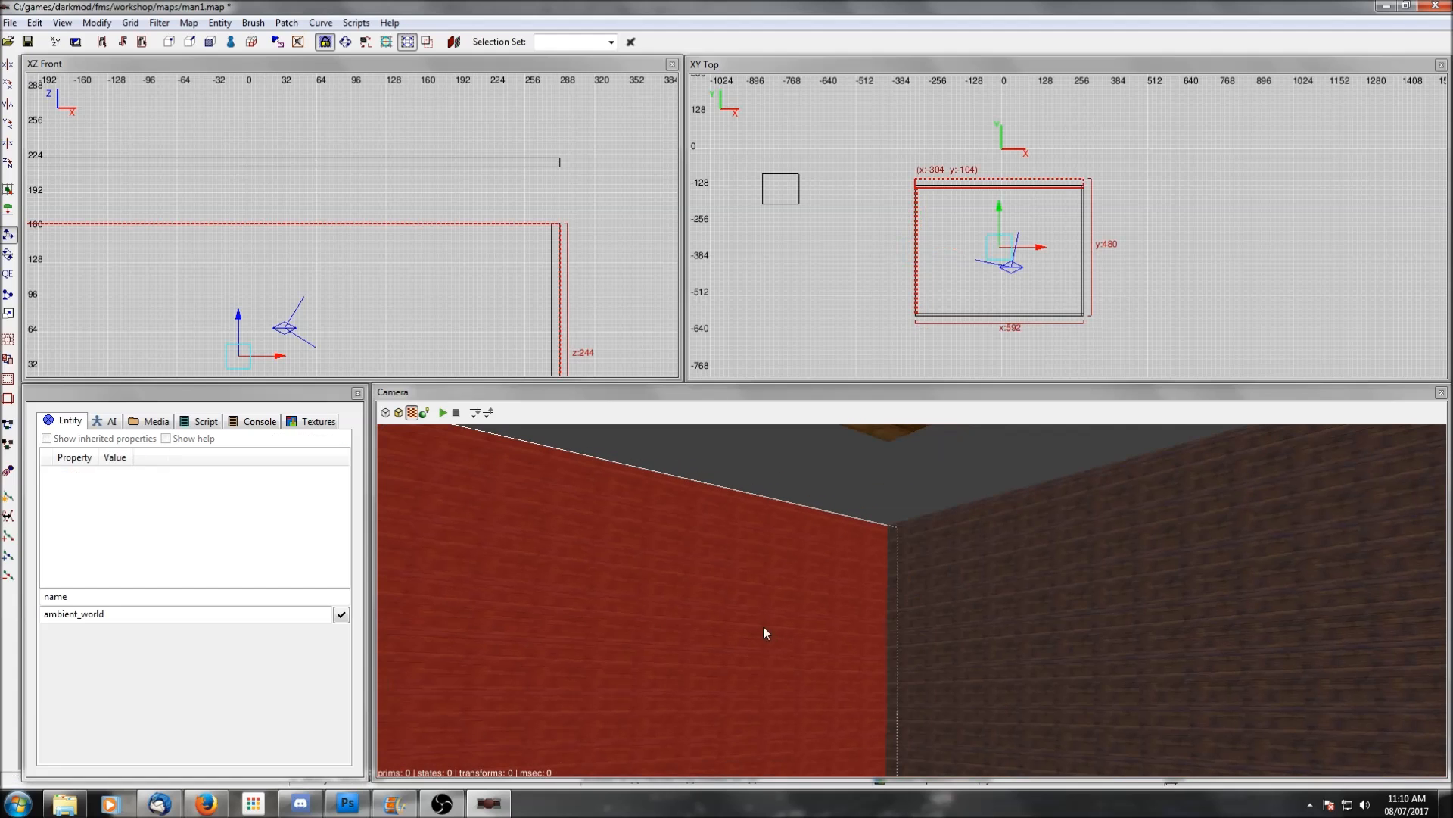
{"action": "scroll", "coordinate": [345, 228], "scroll_direction": "down", "scroll_amount": 3}
{"action": "key", "text": "Escape"}
Select all four wall brushes, stretch them upward in resize mode until their tops reach Z 220, and deselect them
{"action": "left_click_drag", "start_coordinate": [102, 207], "coordinate": [480, 262], "text": "shift"}
{"action": "left_click", "coordinate": [7, 274]}
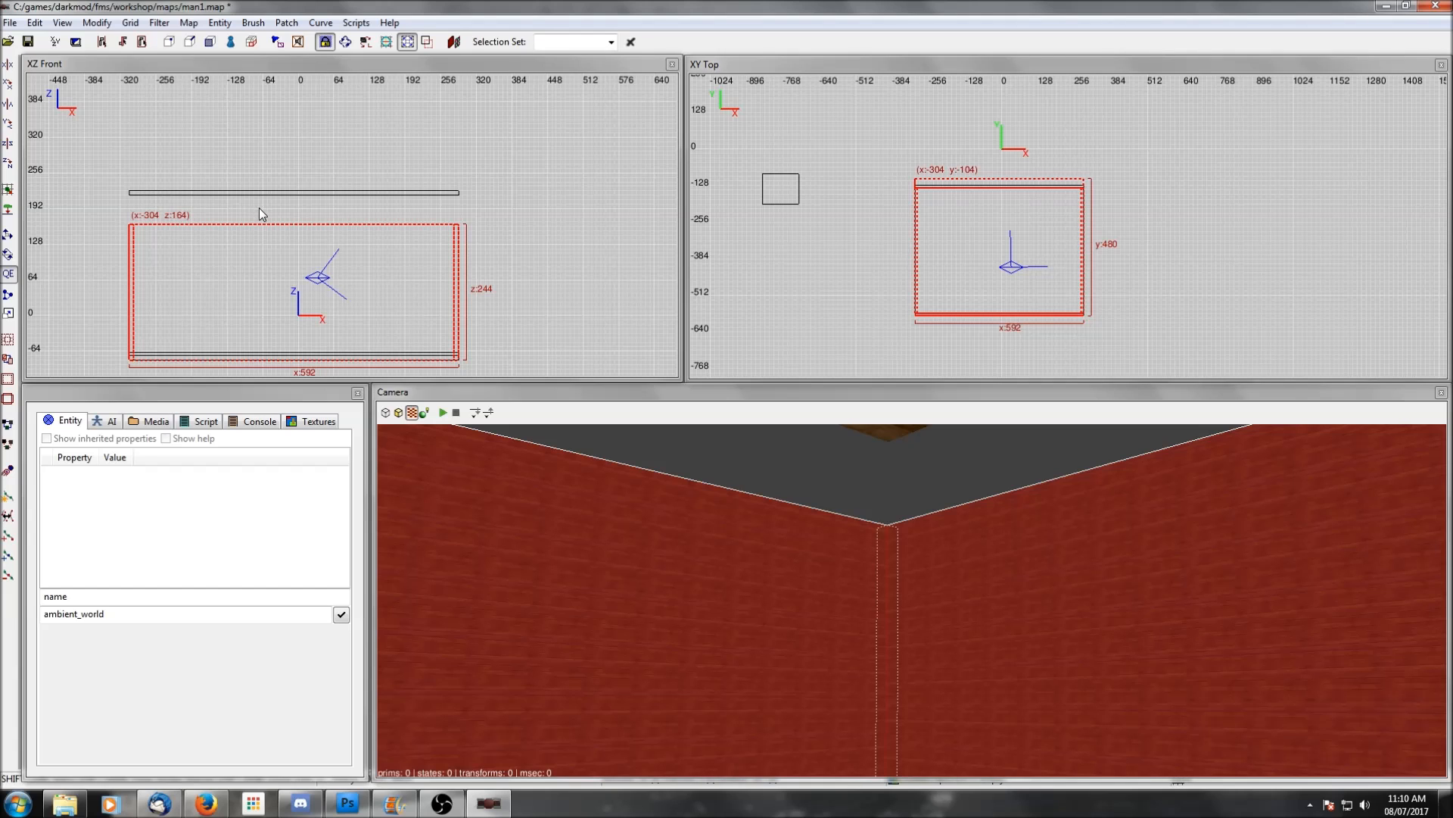
{"action": "left_click_drag", "start_coordinate": [258, 207], "coordinate": [262, 176]}
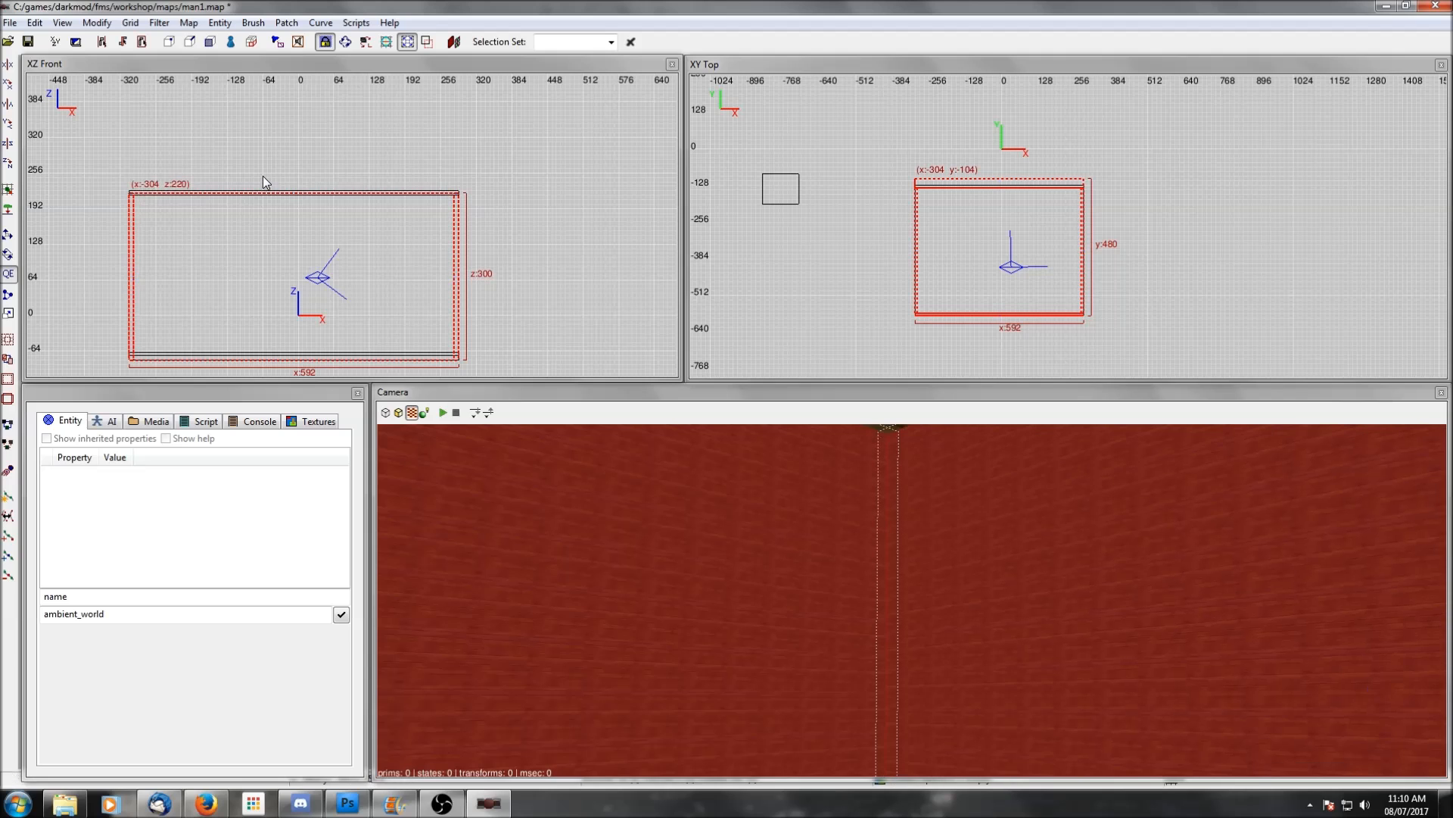
{"action": "key", "text": "Escape"}
Display all entities again and look at the space between the ceiling trim and the raised ceiling
{"action": "left_click", "coordinate": [165, 25]}
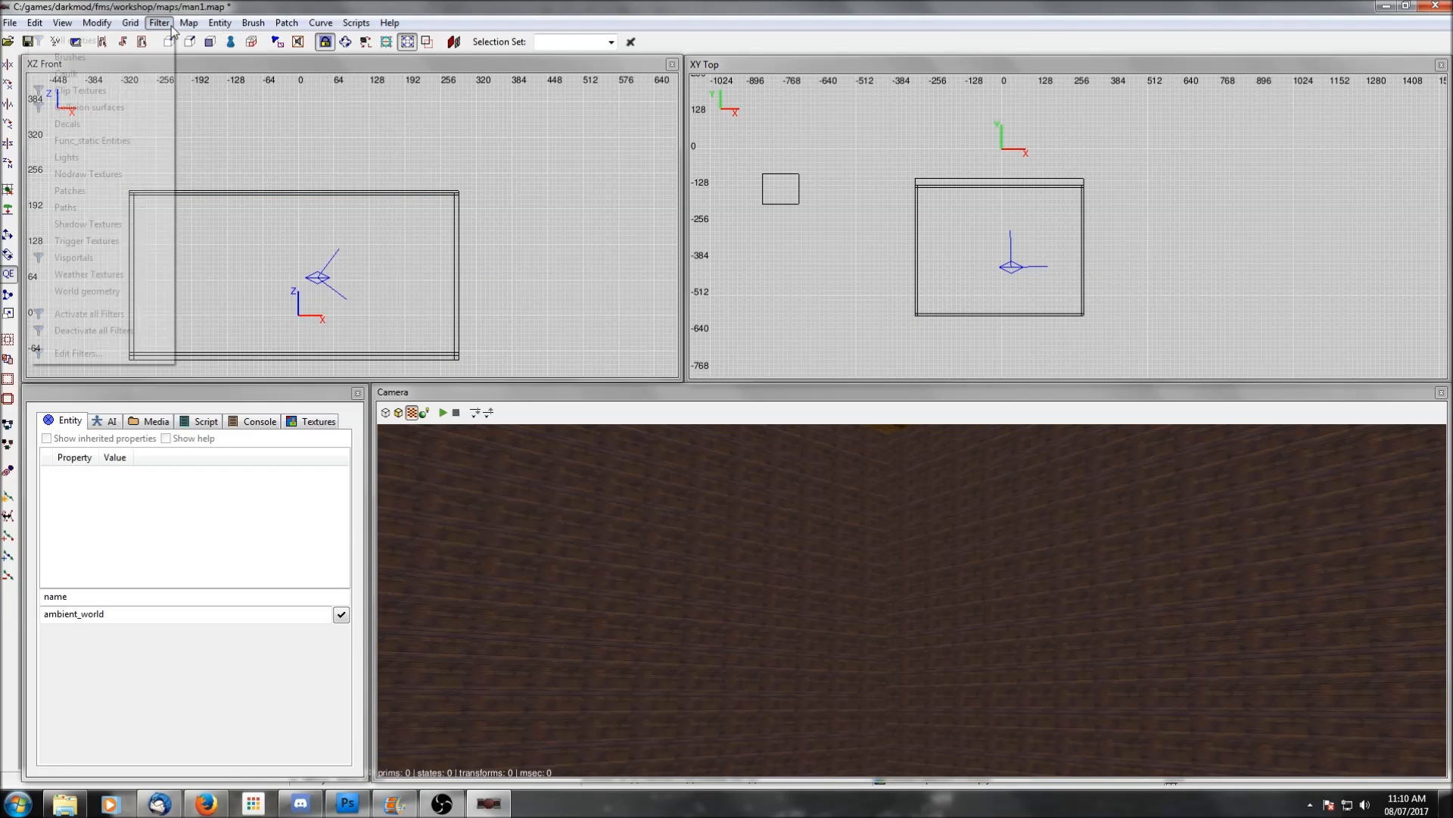
{"action": "left_click", "coordinate": [142, 41]}
{"action": "right_click", "coordinate": [772, 570]}
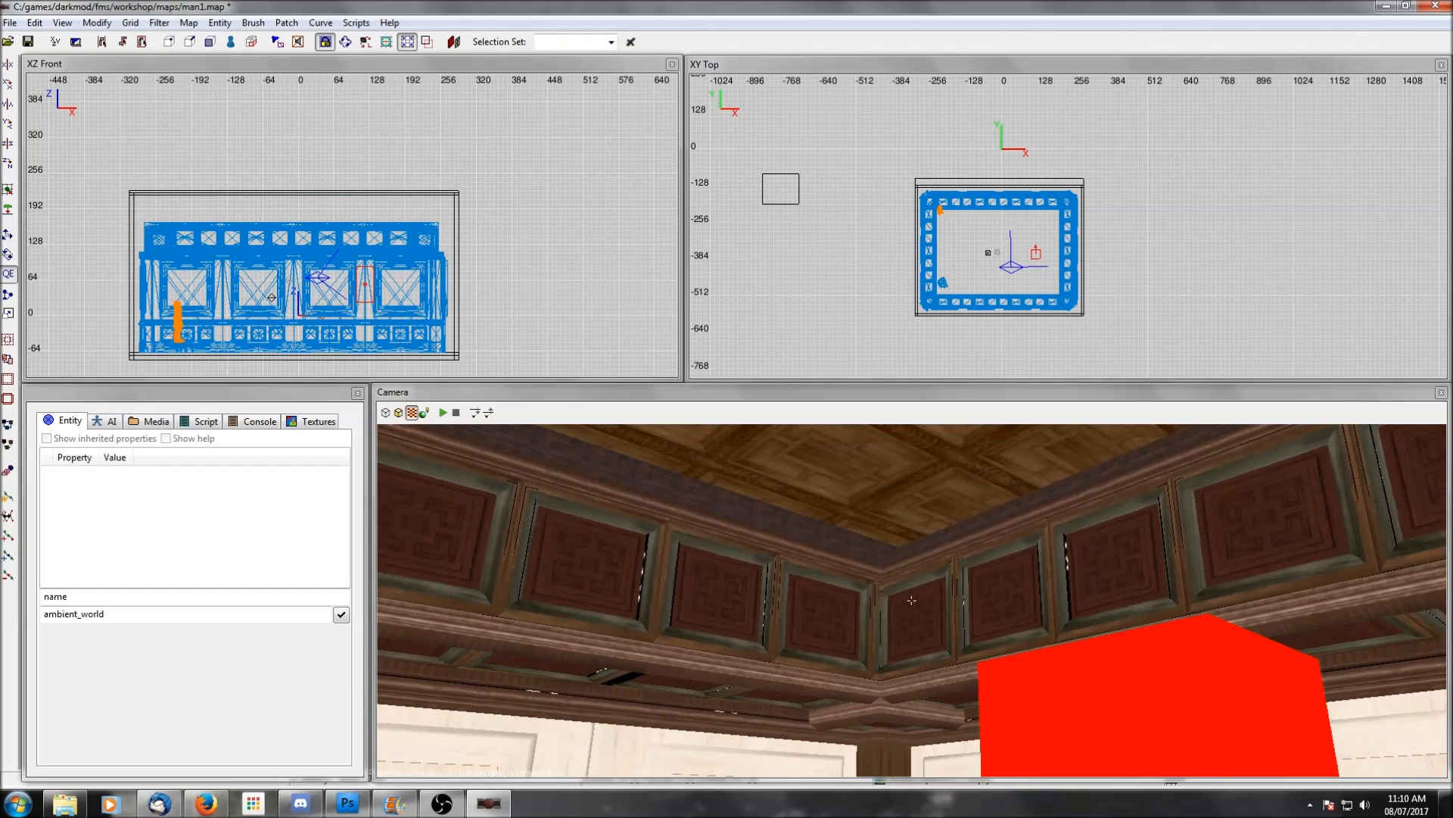
{"action": "right_click", "coordinate": [772, 570]}
Draw a new brush 540 units wide and 20 high across the opening of the ceiling trim, with its top at Z 180
{"action": "scroll", "coordinate": [352, 297], "scroll_direction": "up", "scroll_amount": 2}
{"action": "right_click_drag", "start_coordinate": [352, 295], "coordinate": [484, 290]}
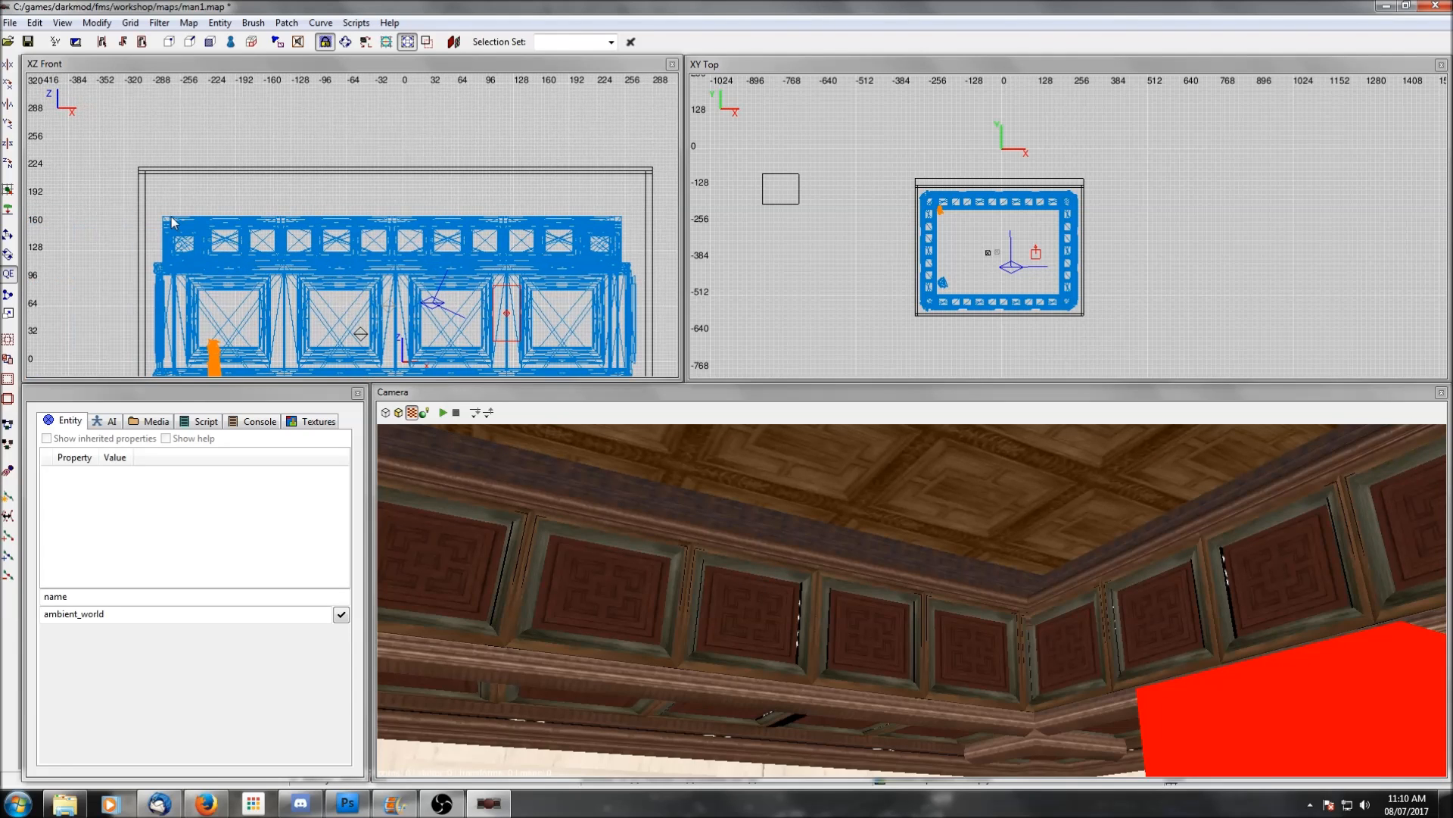
{"action": "left_click_drag", "start_coordinate": [156, 206], "coordinate": [627, 229]}
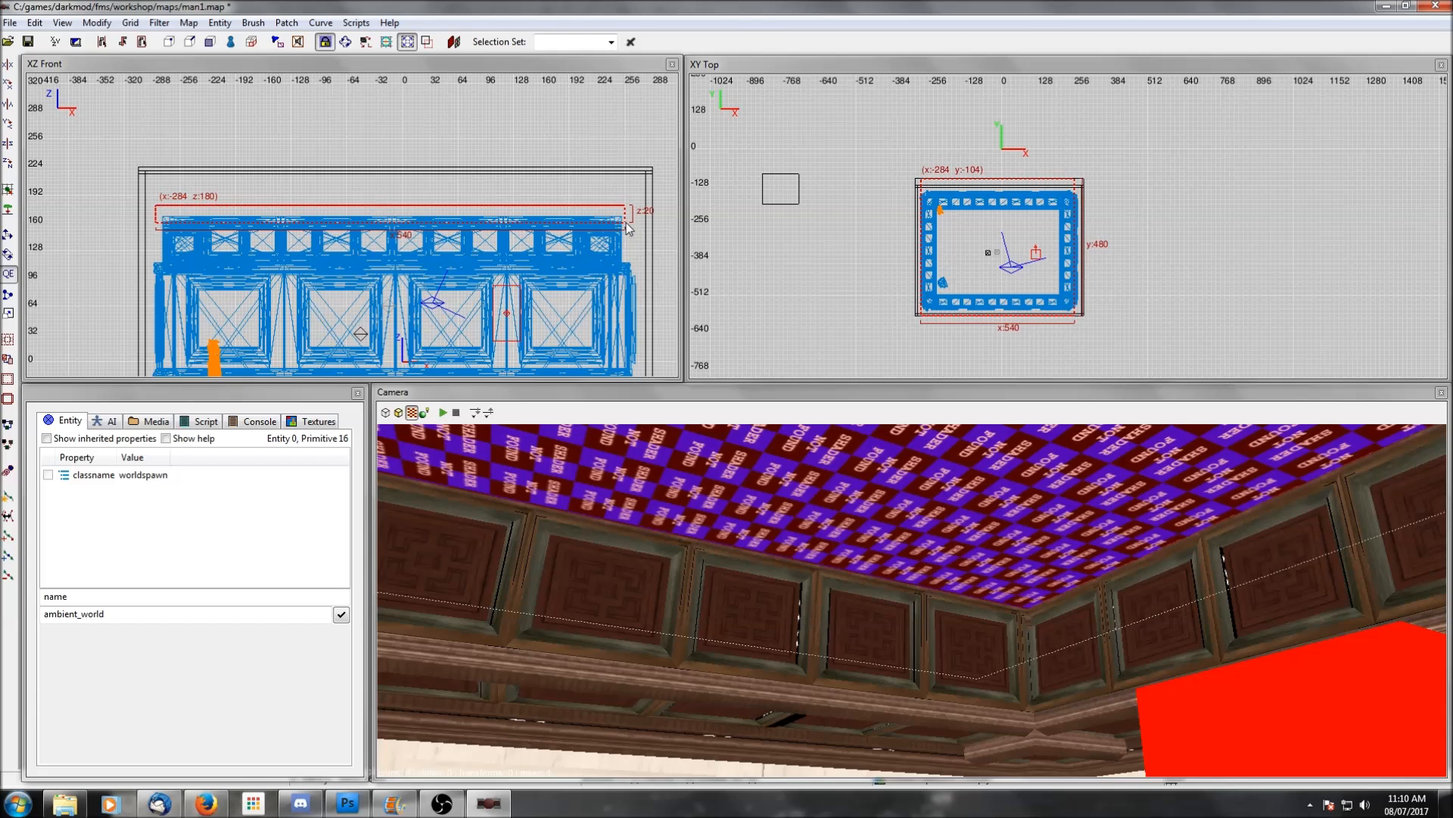
{"action": "right_click", "coordinate": [665, 491]}
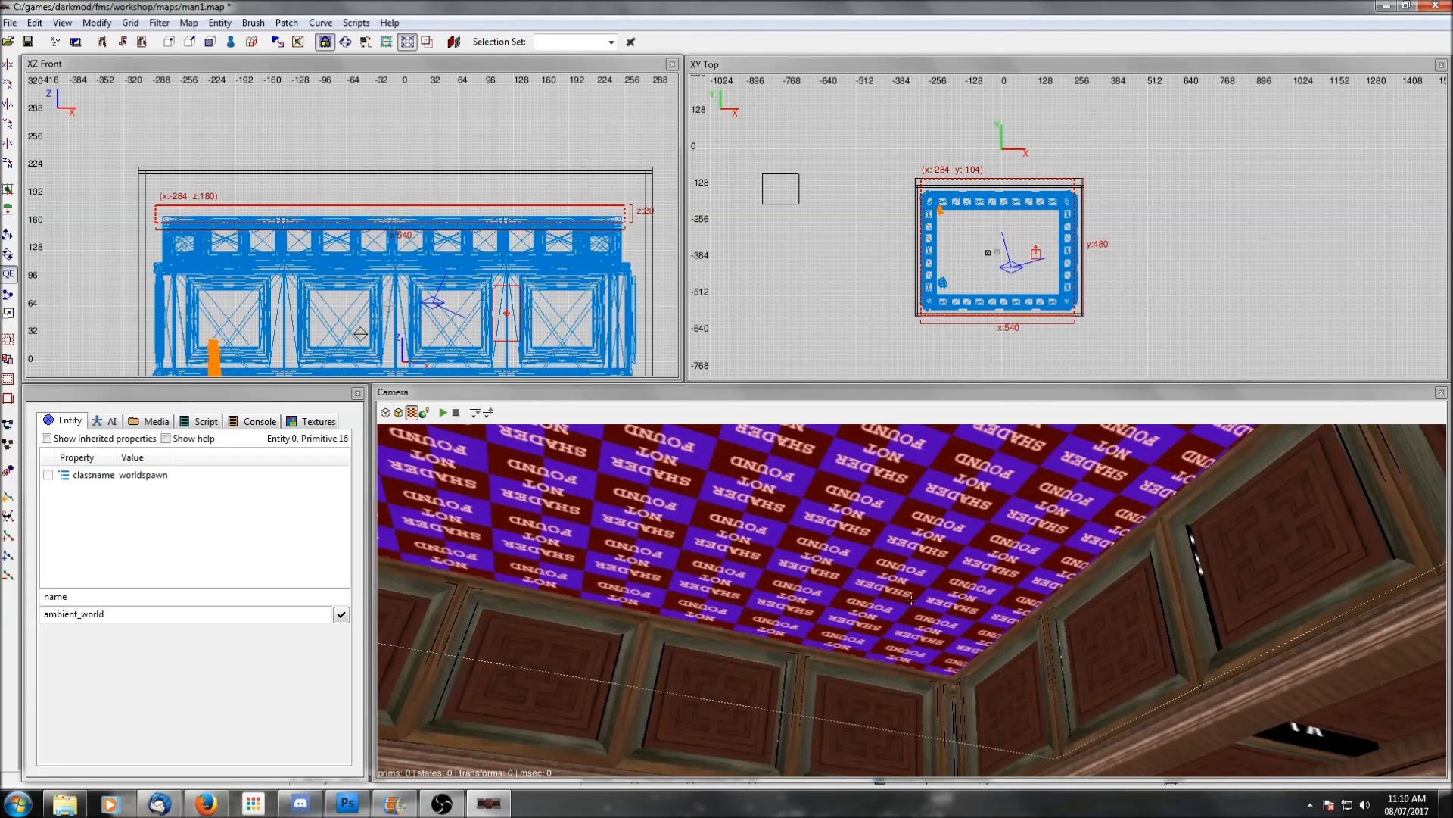
{"action": "right_click", "coordinate": [664, 490]}
Shrink the new brush from both ends along Y to a length of 412 so it fits the trim's outline
{"action": "scroll", "coordinate": [719, 158], "scroll_direction": "up", "scroll_amount": 2}
{"action": "left_click_drag", "start_coordinate": [920, 147], "coordinate": [916, 166]}
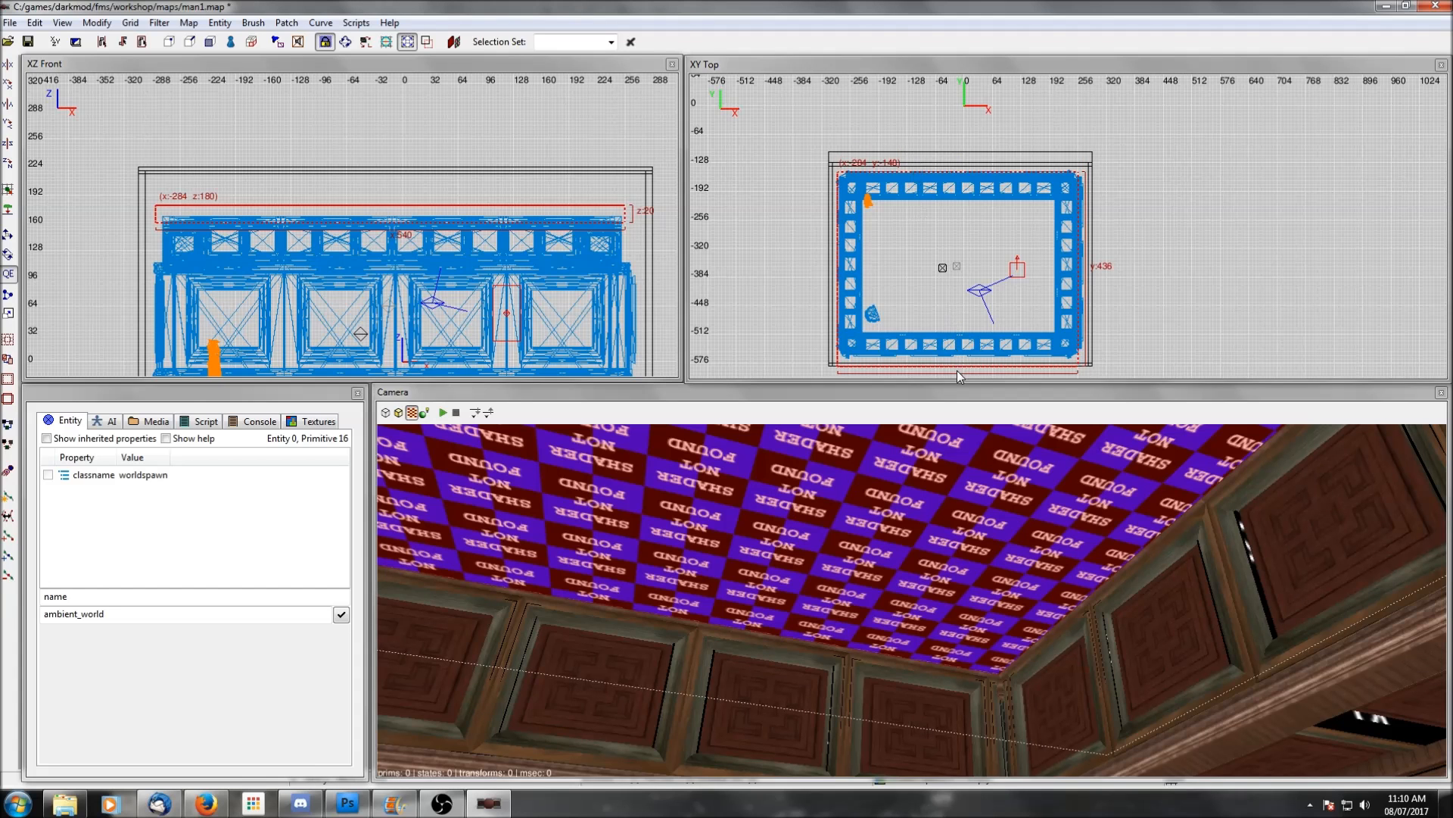
{"action": "right_click_drag", "start_coordinate": [957, 370], "coordinate": [956, 320]}
{"action": "left_click_drag", "start_coordinate": [957, 370], "coordinate": [964, 314]}
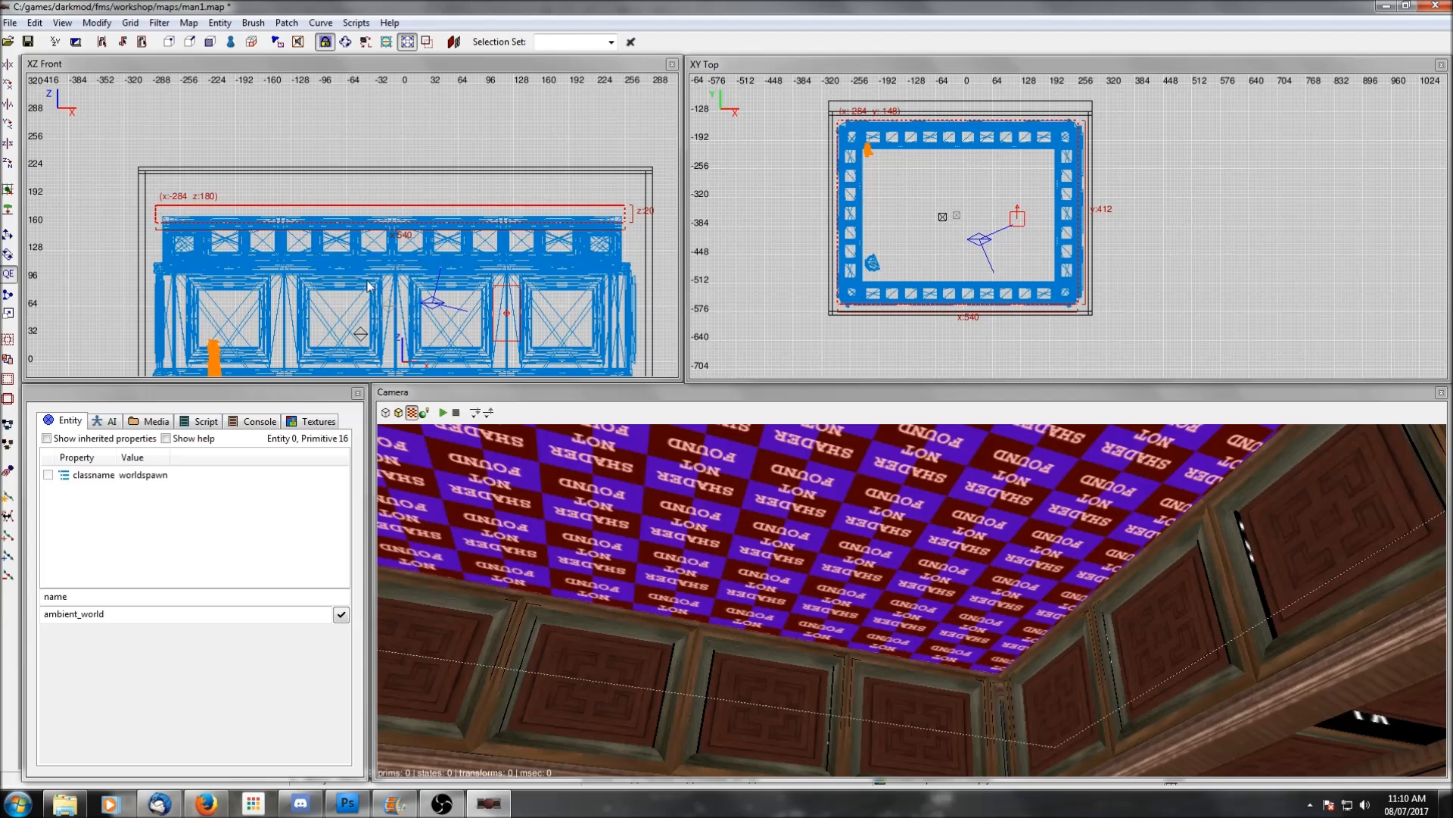
Apply the panel_ca...1_walnut texture to the new ceiling brush, deselect it, and view it from inside the room
{"action": "left_click", "coordinate": [299, 421]}
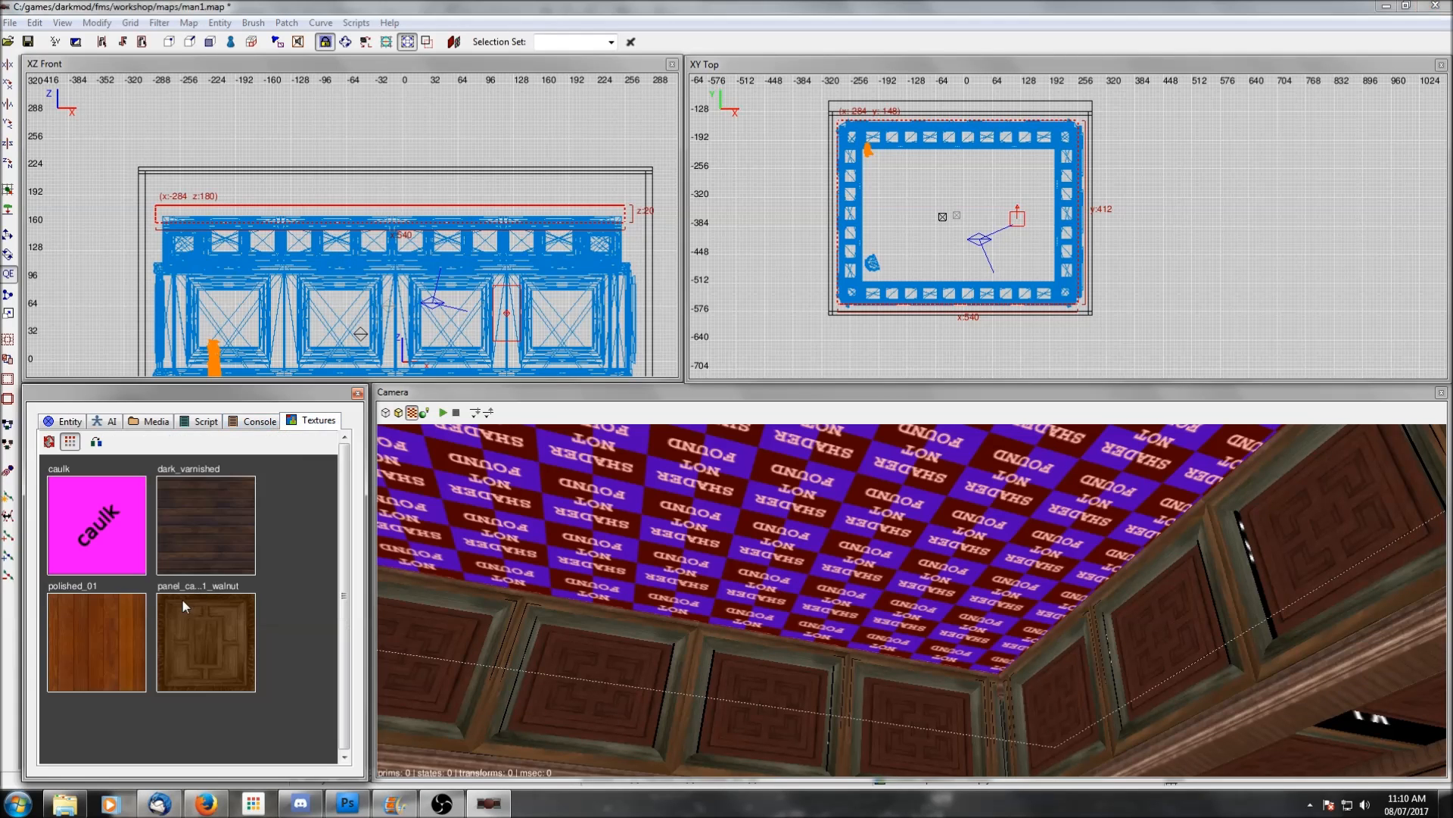
{"action": "left_click", "coordinate": [219, 642]}
{"action": "right_click", "coordinate": [974, 676]}
{"action": "right_click", "coordinate": [973, 675]}
{"action": "key", "text": "Escape"}
{"action": "right_click", "coordinate": [973, 675]}
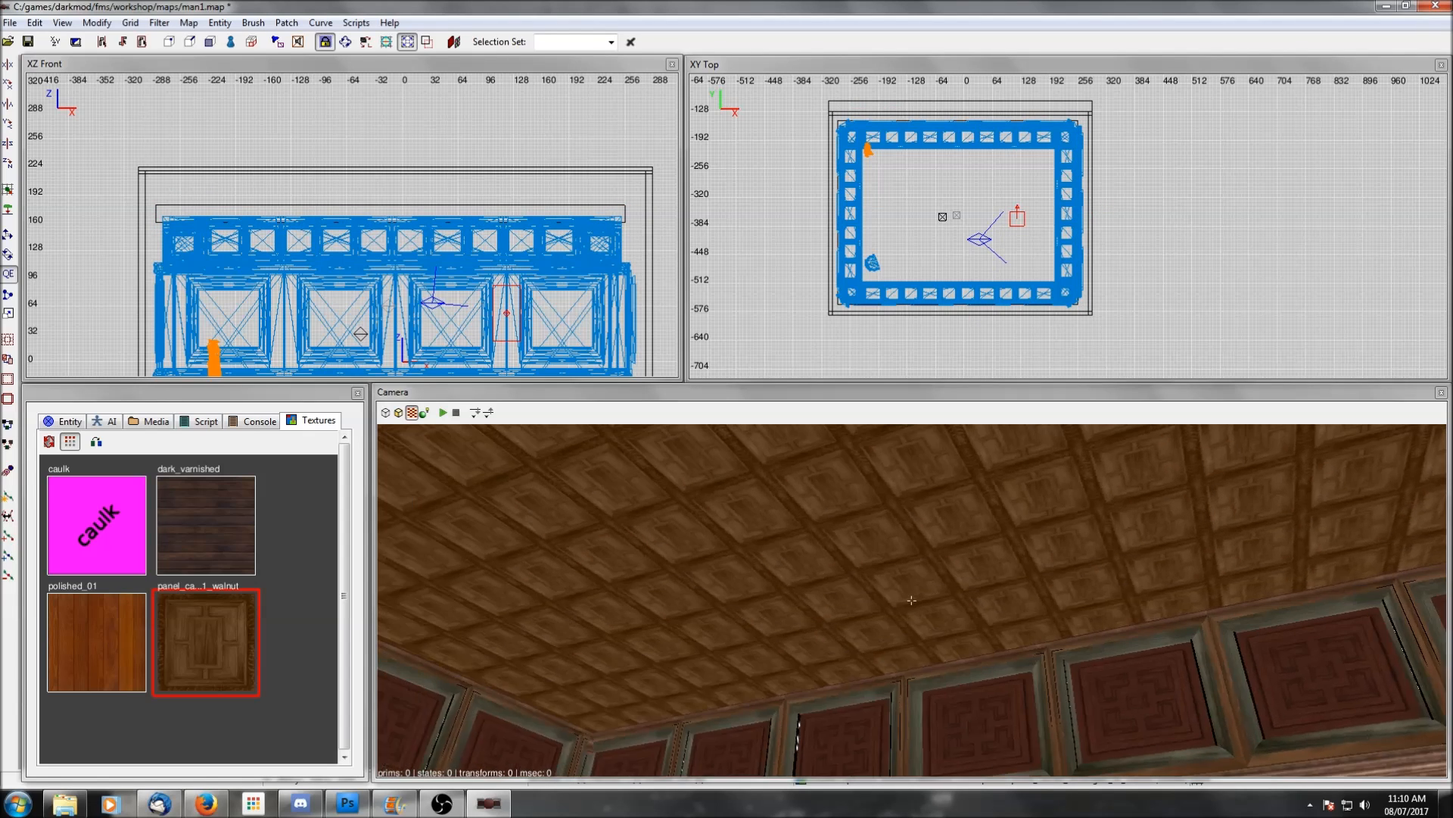
Select the walnut-panelled ceiling brush and apply the Natural texture scaling to it with a default scale of 0.300
{"action": "right_click", "coordinate": [974, 675]}
{"action": "right_click", "coordinate": [974, 675]}
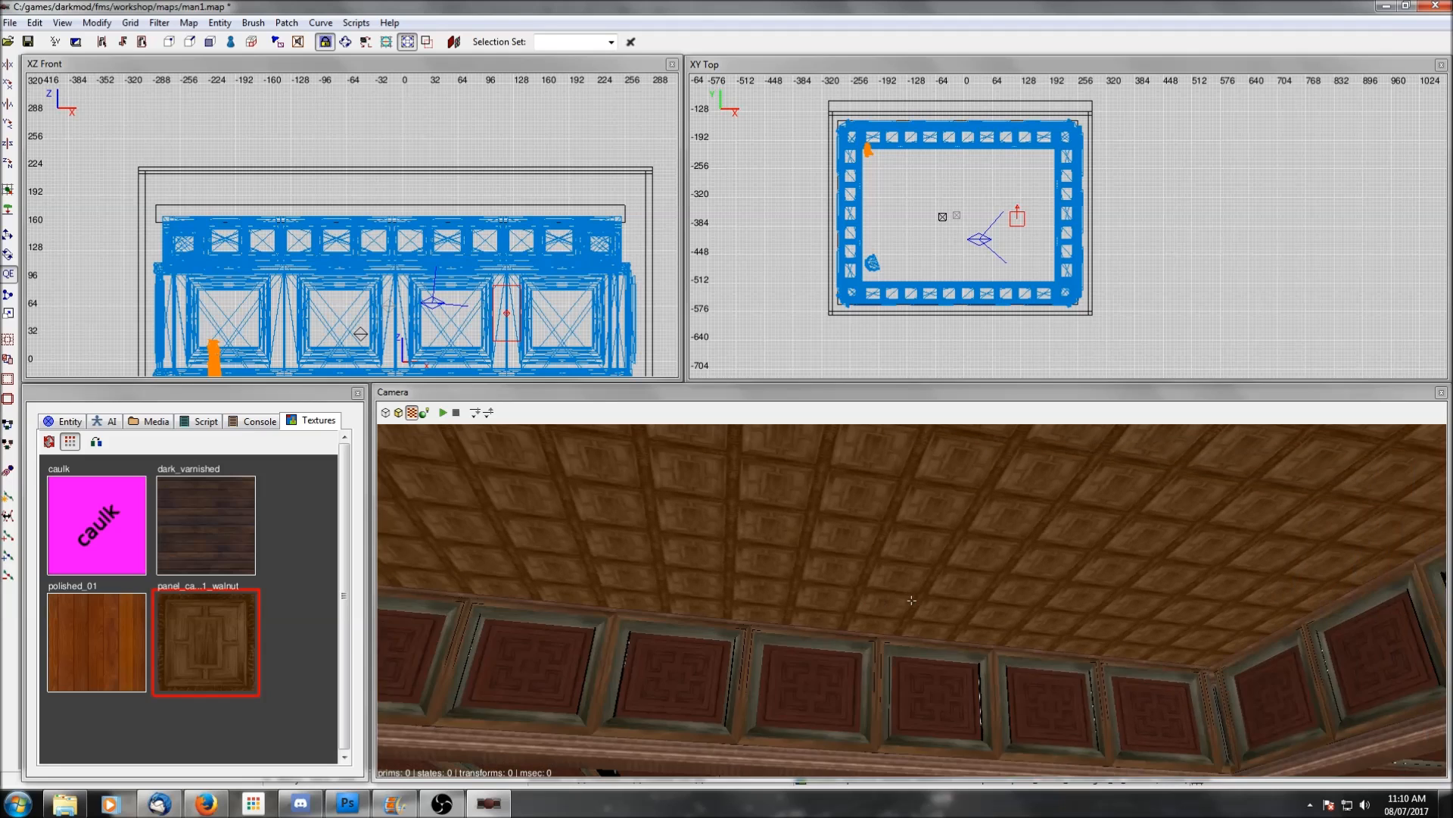
{"action": "right_click", "coordinate": [929, 692]}
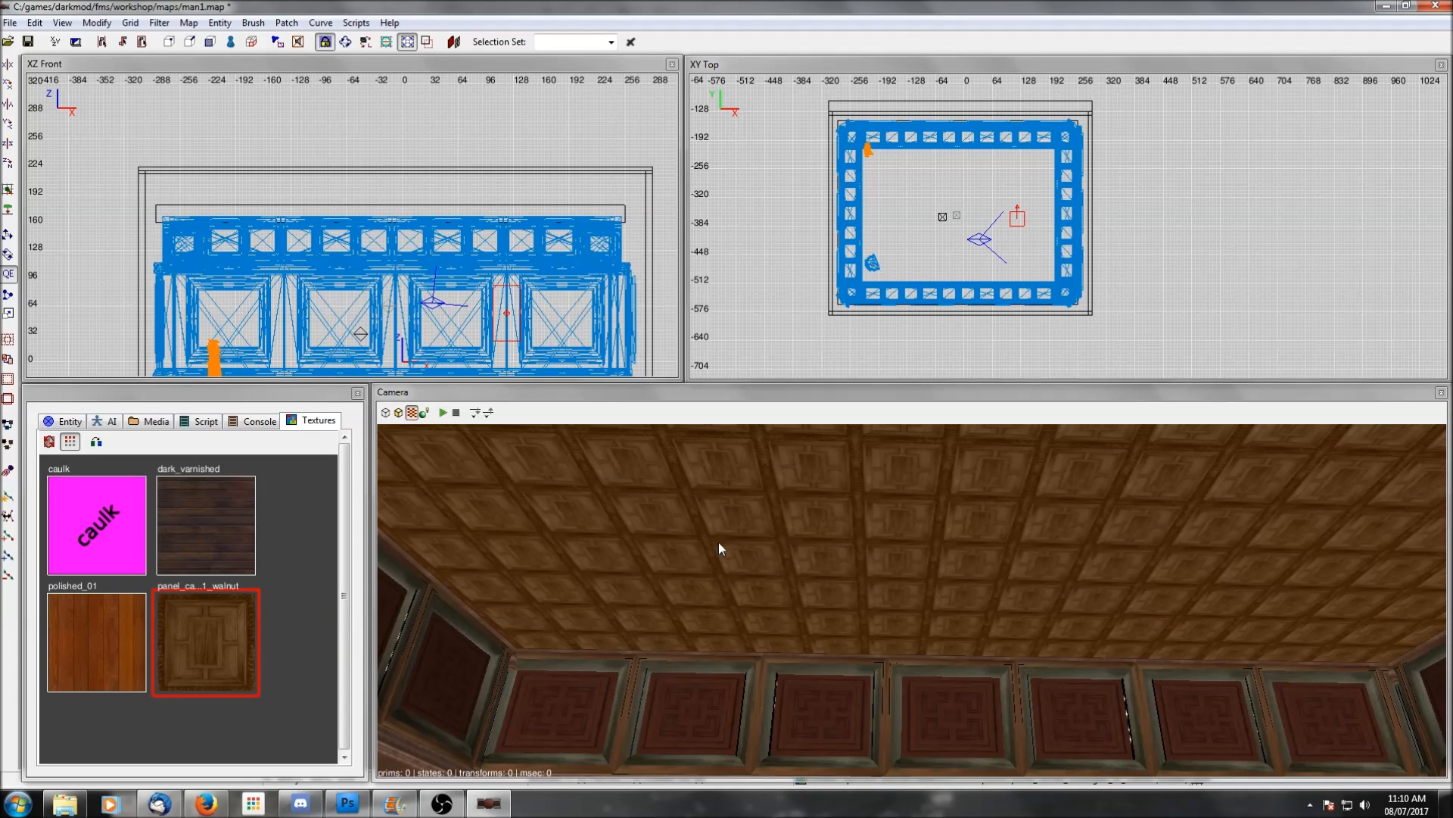
{"action": "left_click", "coordinate": [801, 539], "text": "shift"}
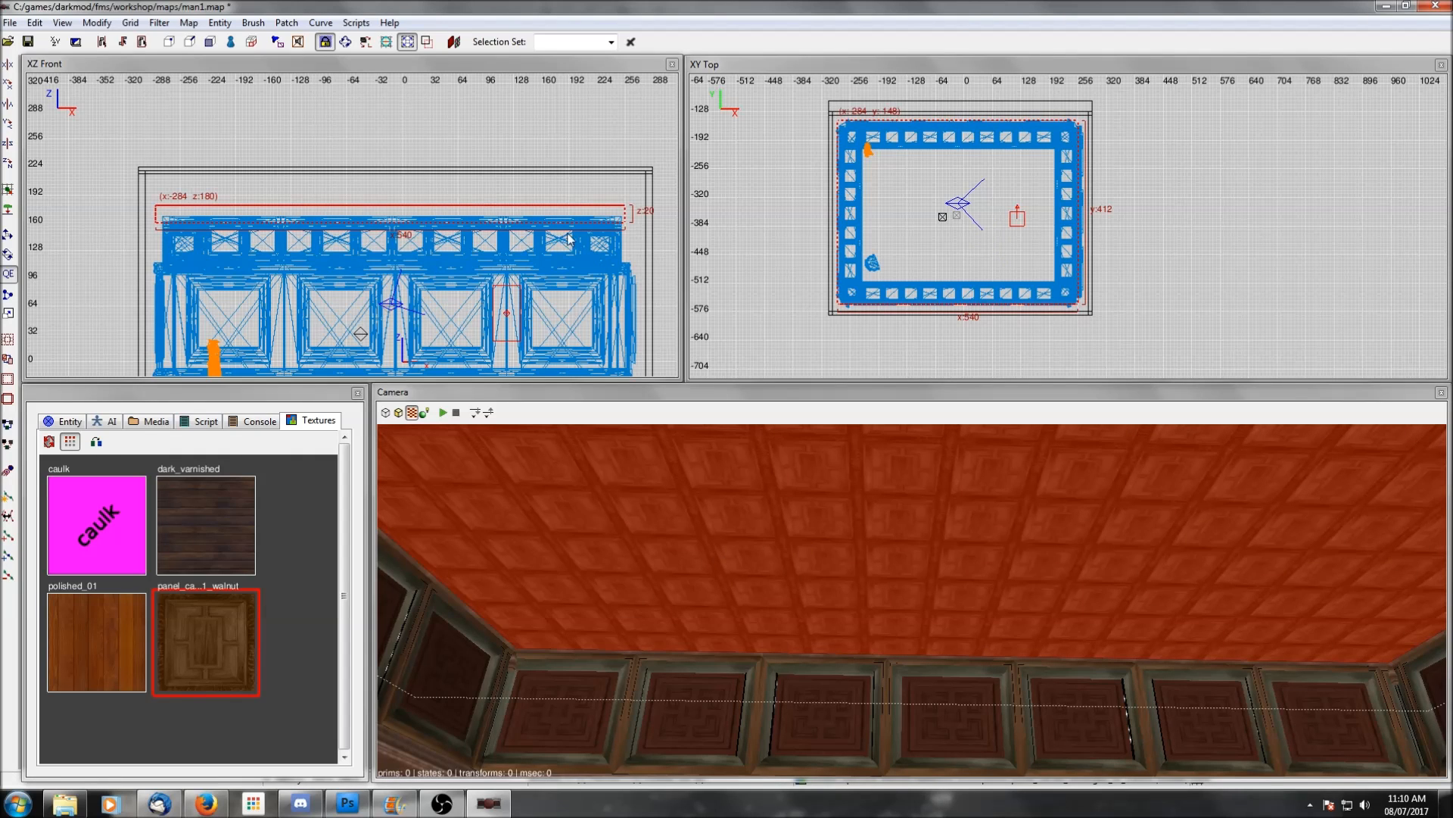
{"action": "key", "text": "s"}
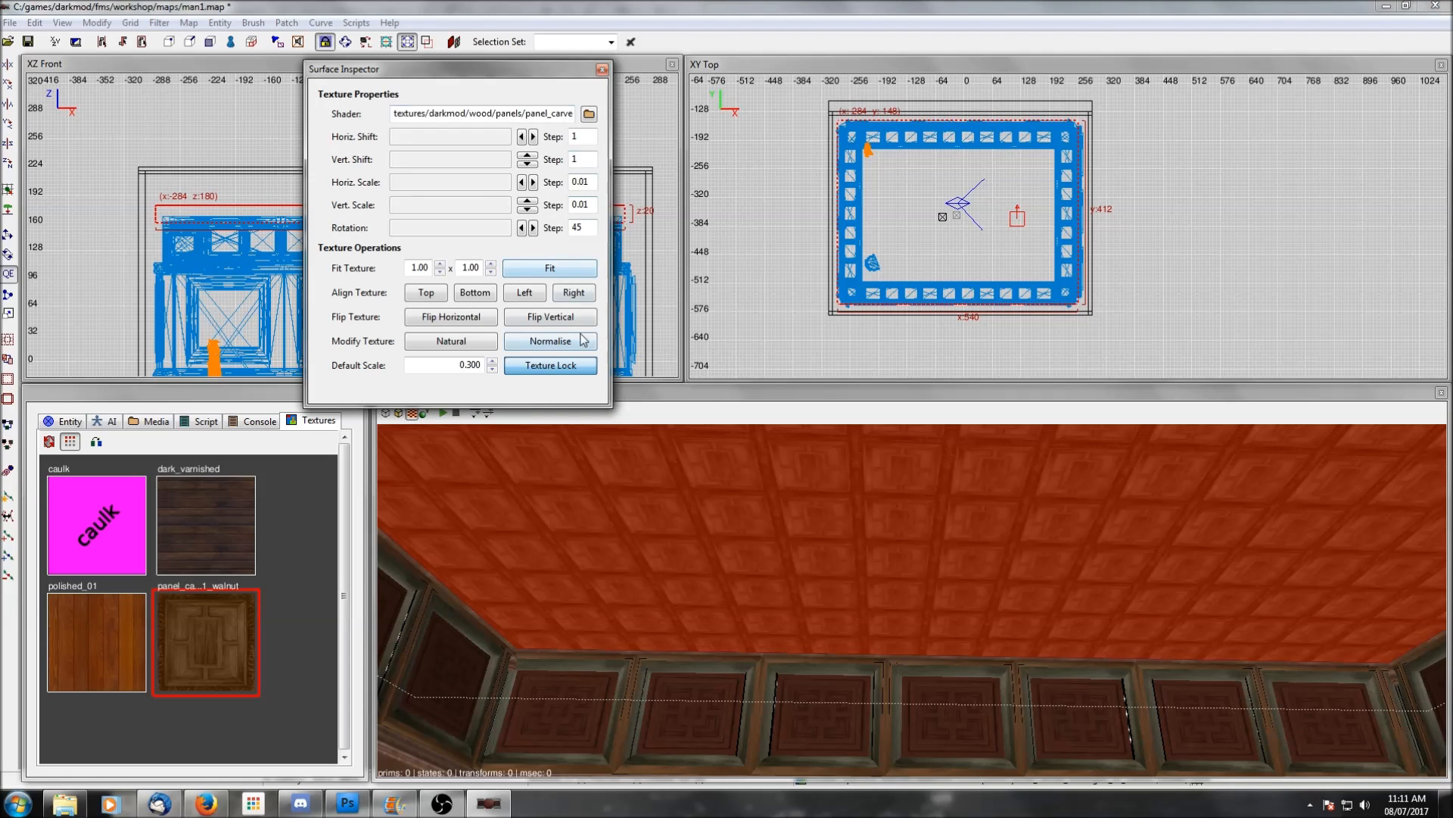
{"action": "left_click", "coordinate": [453, 345]}
Shift the ceiling brush's texture horizontally in steps of 1 to align its panels with the trim at one end
{"action": "right_click", "coordinate": [660, 593]}
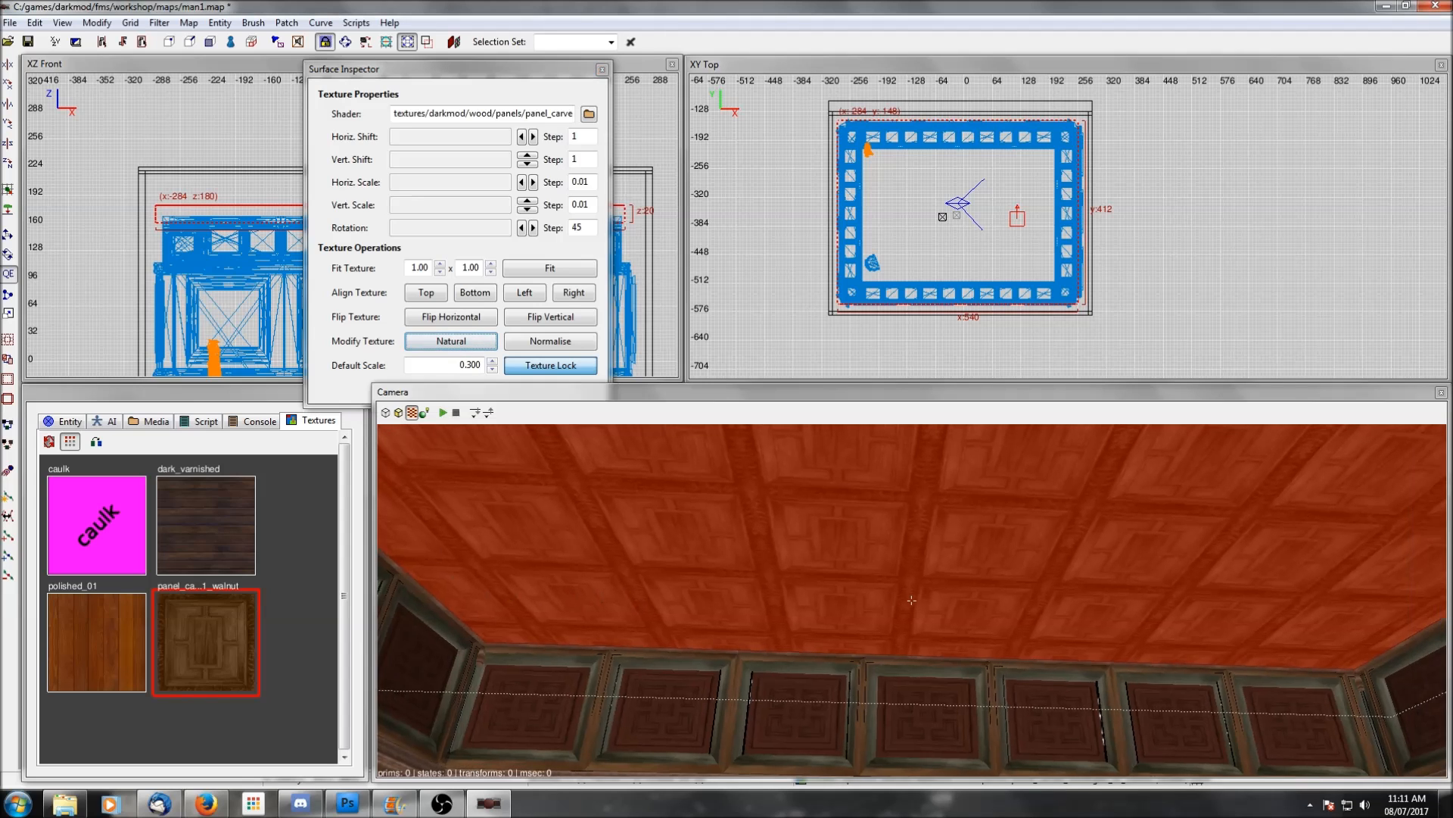
{"action": "right_click", "coordinate": [860, 684]}
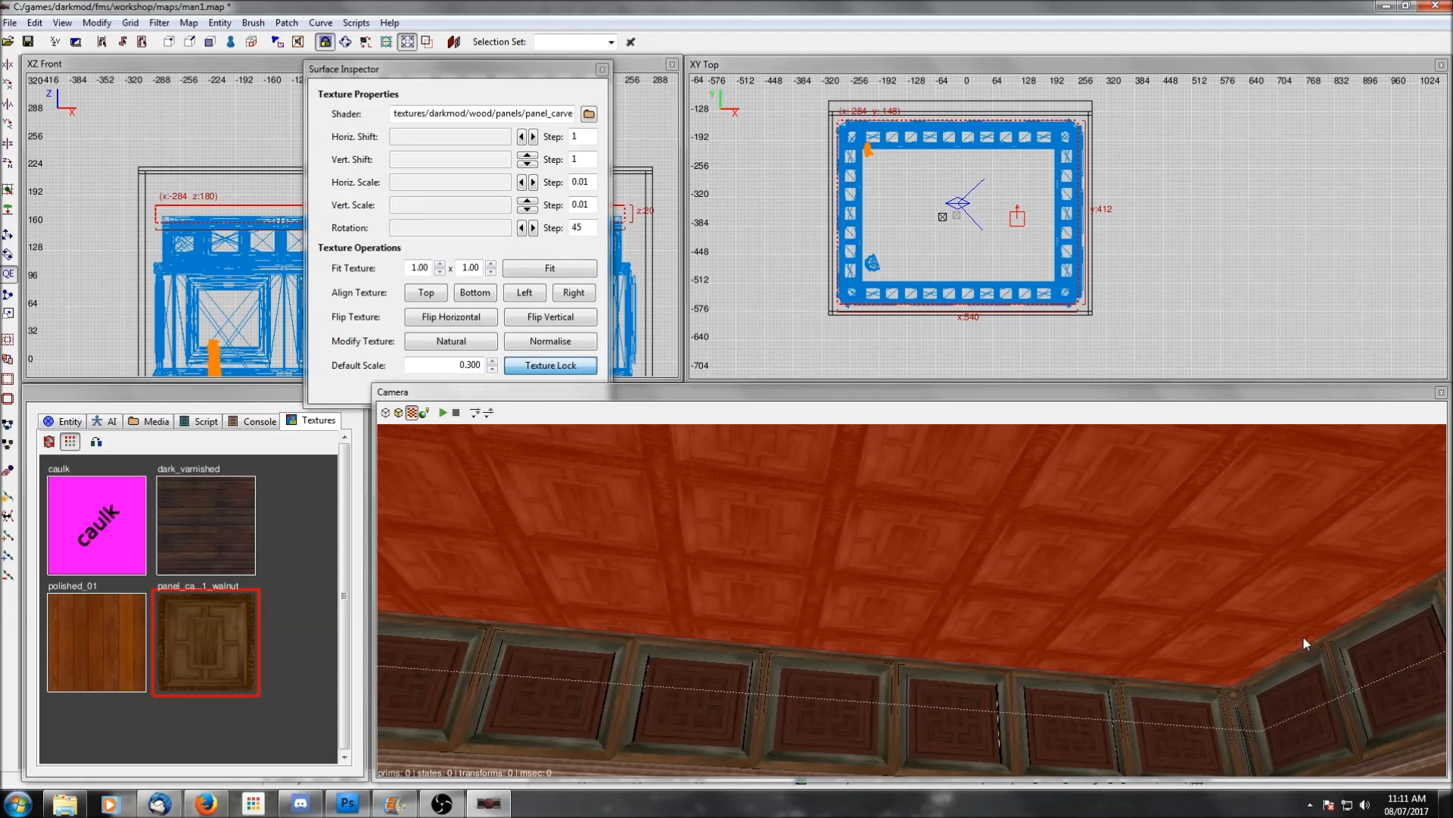
{"action": "right_click", "coordinate": [1074, 648]}
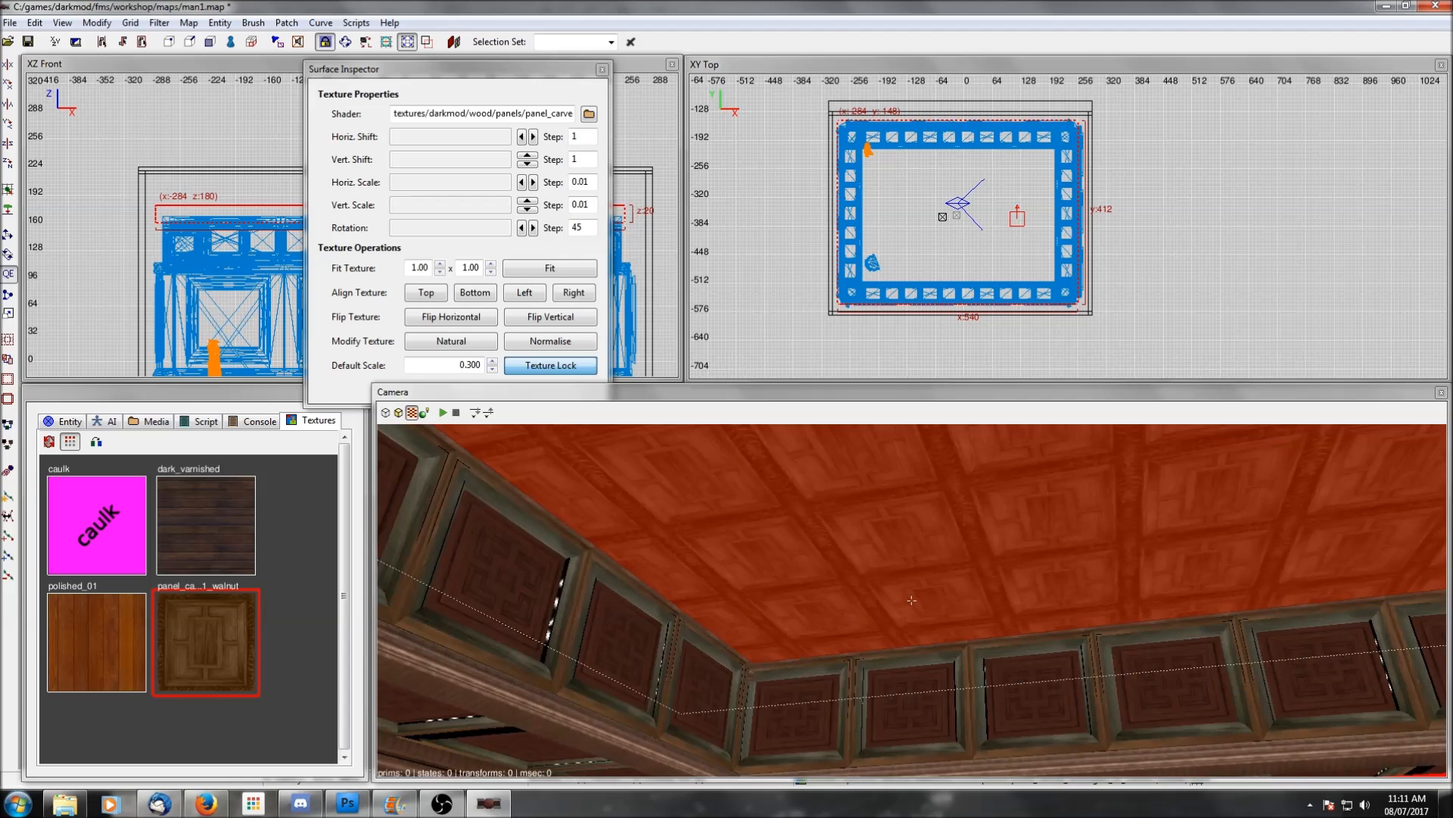
{"action": "right_click", "coordinate": [1069, 643]}
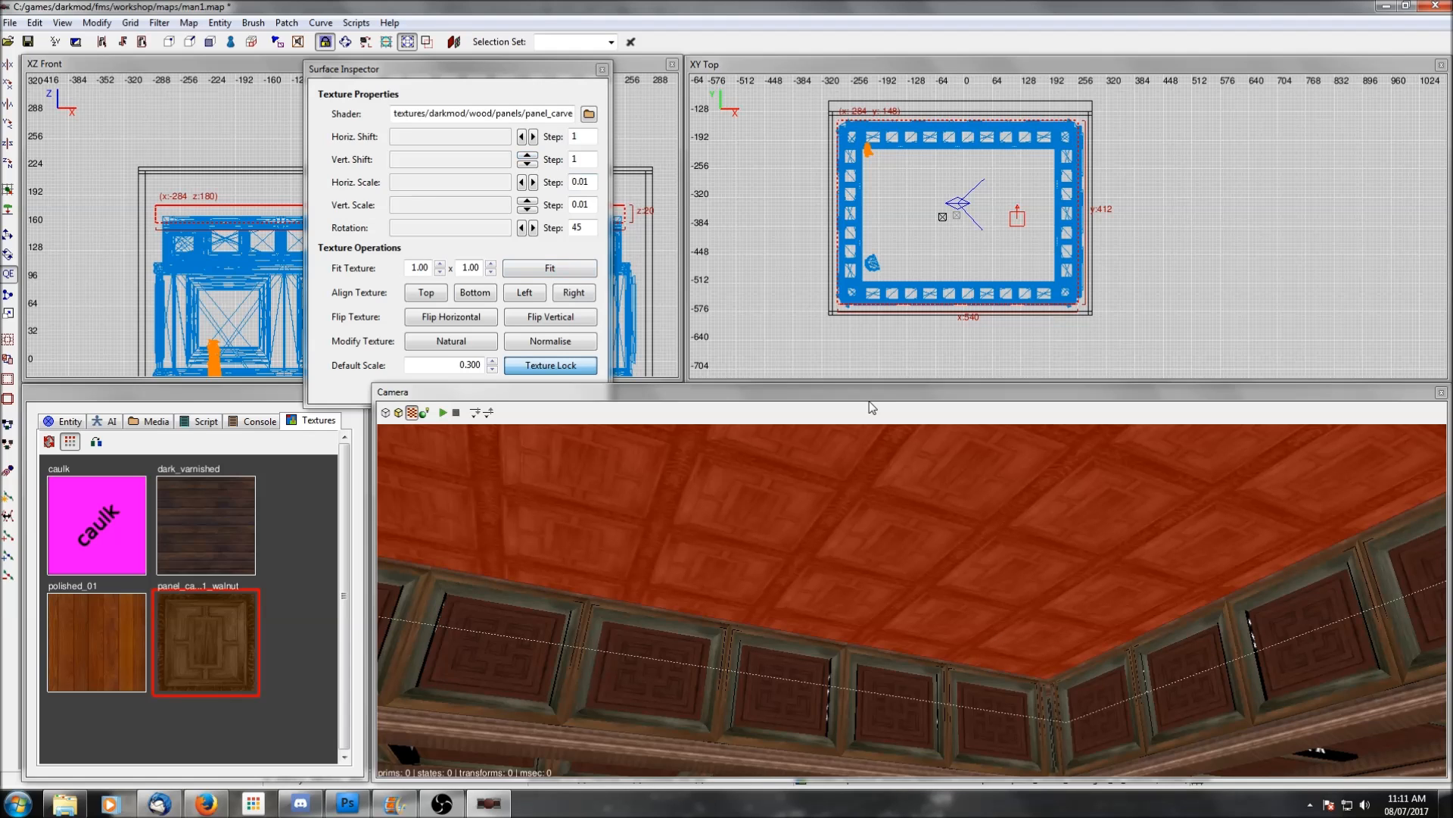
{"action": "left_click", "coordinate": [534, 137]}
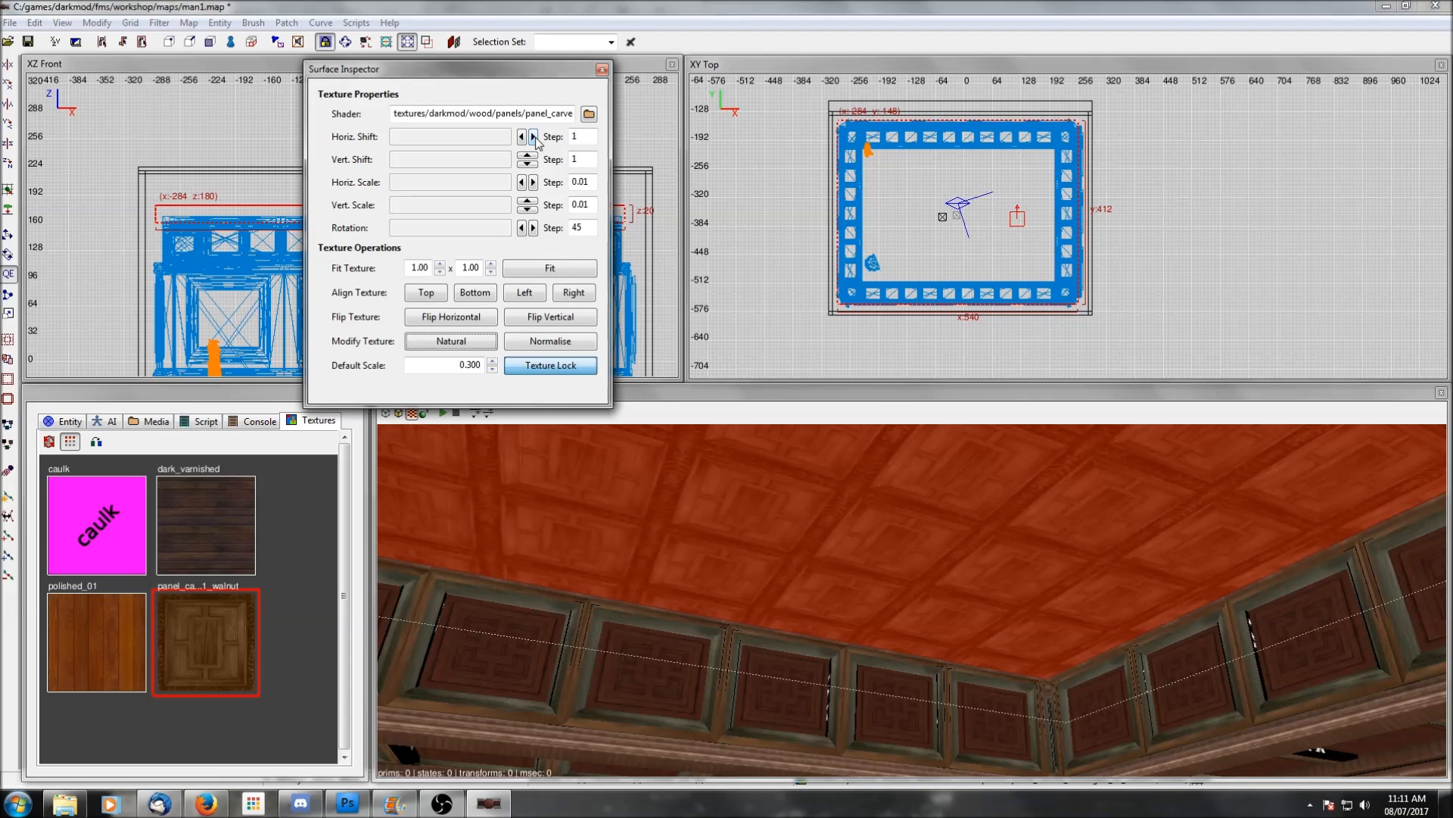
{"action": "left_click", "coordinate": [534, 137]}
{"action": "left_click", "coordinate": [534, 137]}
{"action": "left_click", "coordinate": [534, 137]}
{"action": "left_click", "coordinate": [534, 137]}
{"action": "left_click", "coordinate": [534, 137]}
{"action": "left_click", "coordinate": [534, 137]}
{"action": "left_click", "coordinate": [534, 137]}
{"action": "left_click", "coordinate": [533, 137]}
{"action": "left_click", "coordinate": [534, 137]}
{"action": "left_click", "coordinate": [534, 137]}
{"action": "left_click", "coordinate": [534, 137]}
{"action": "left_click", "coordinate": [534, 137]}
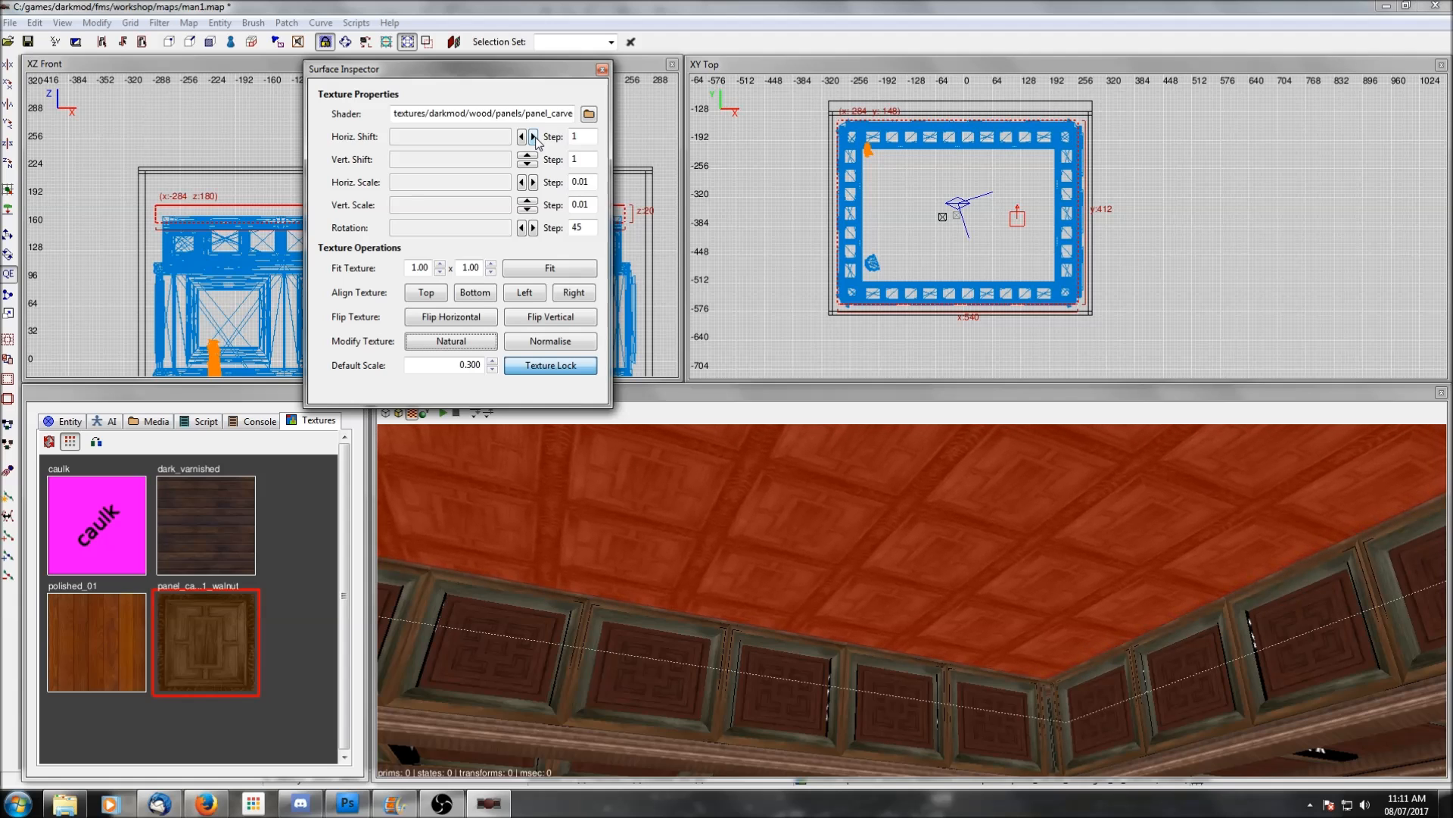
{"action": "left_click", "coordinate": [534, 137]}
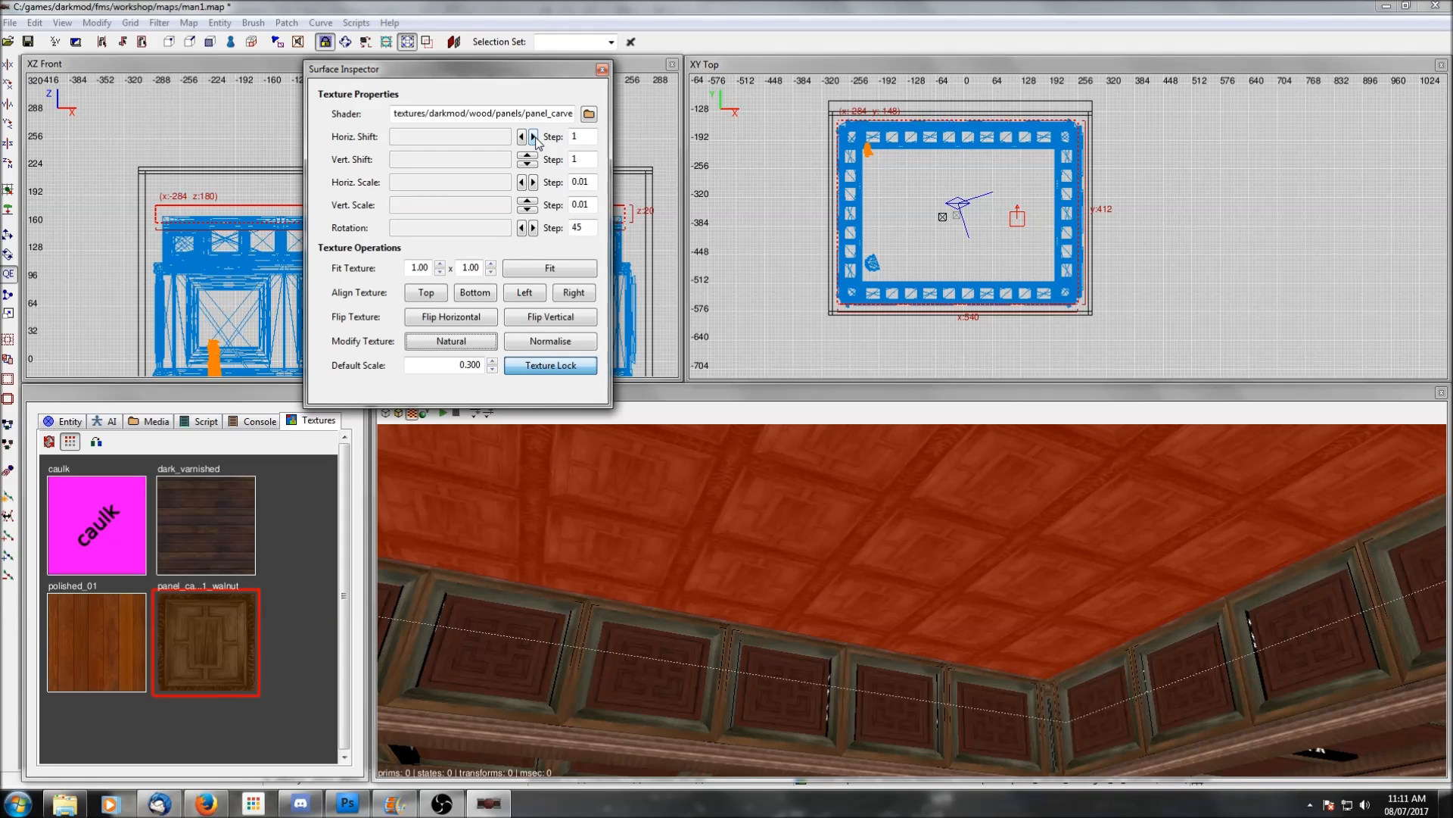
Compare the opposite end of the ceiling and shift the texture back horizontally in steps of 1
{"action": "right_click", "coordinate": [1017, 643]}
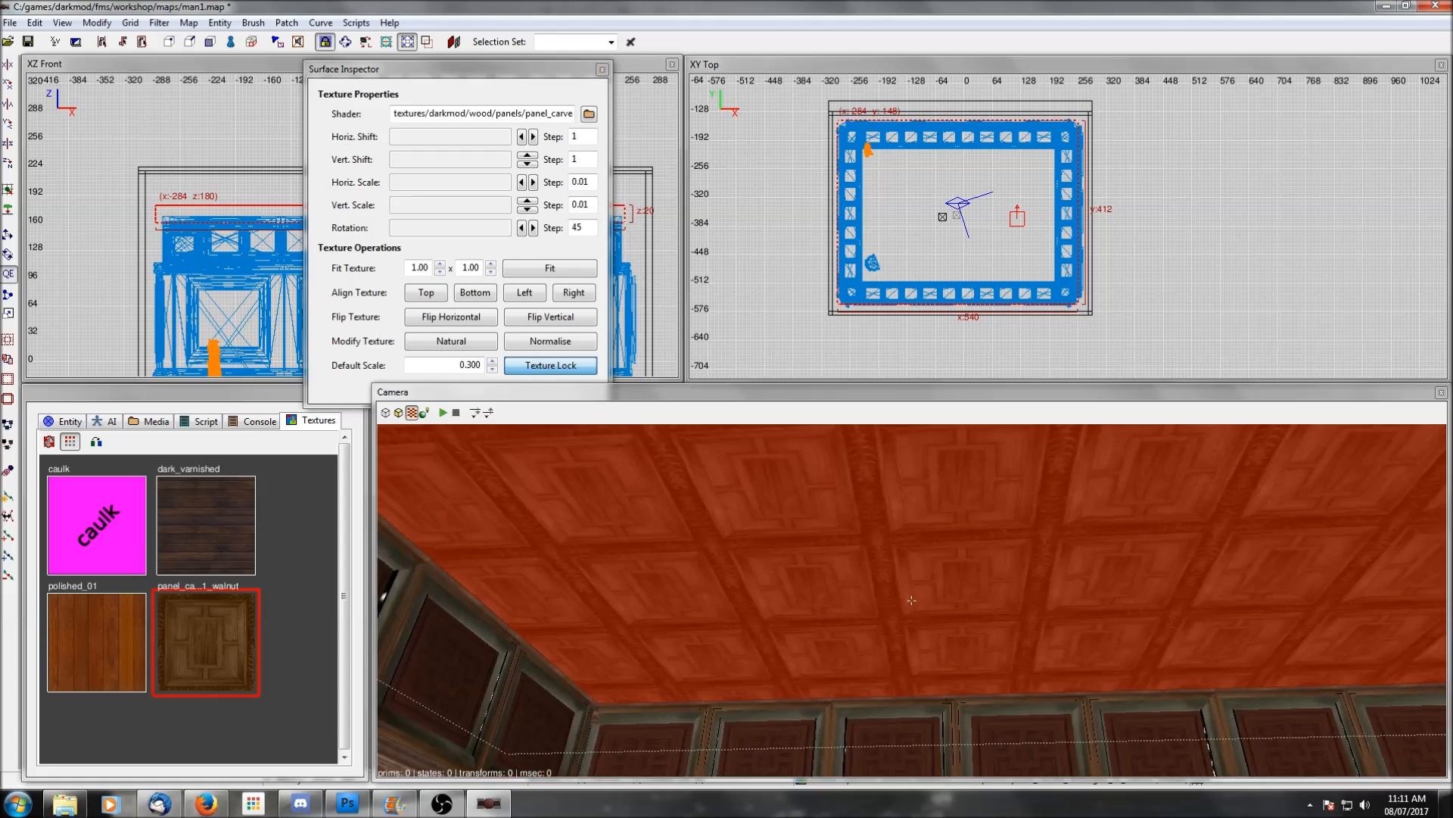
{"action": "right_click", "coordinate": [1017, 644]}
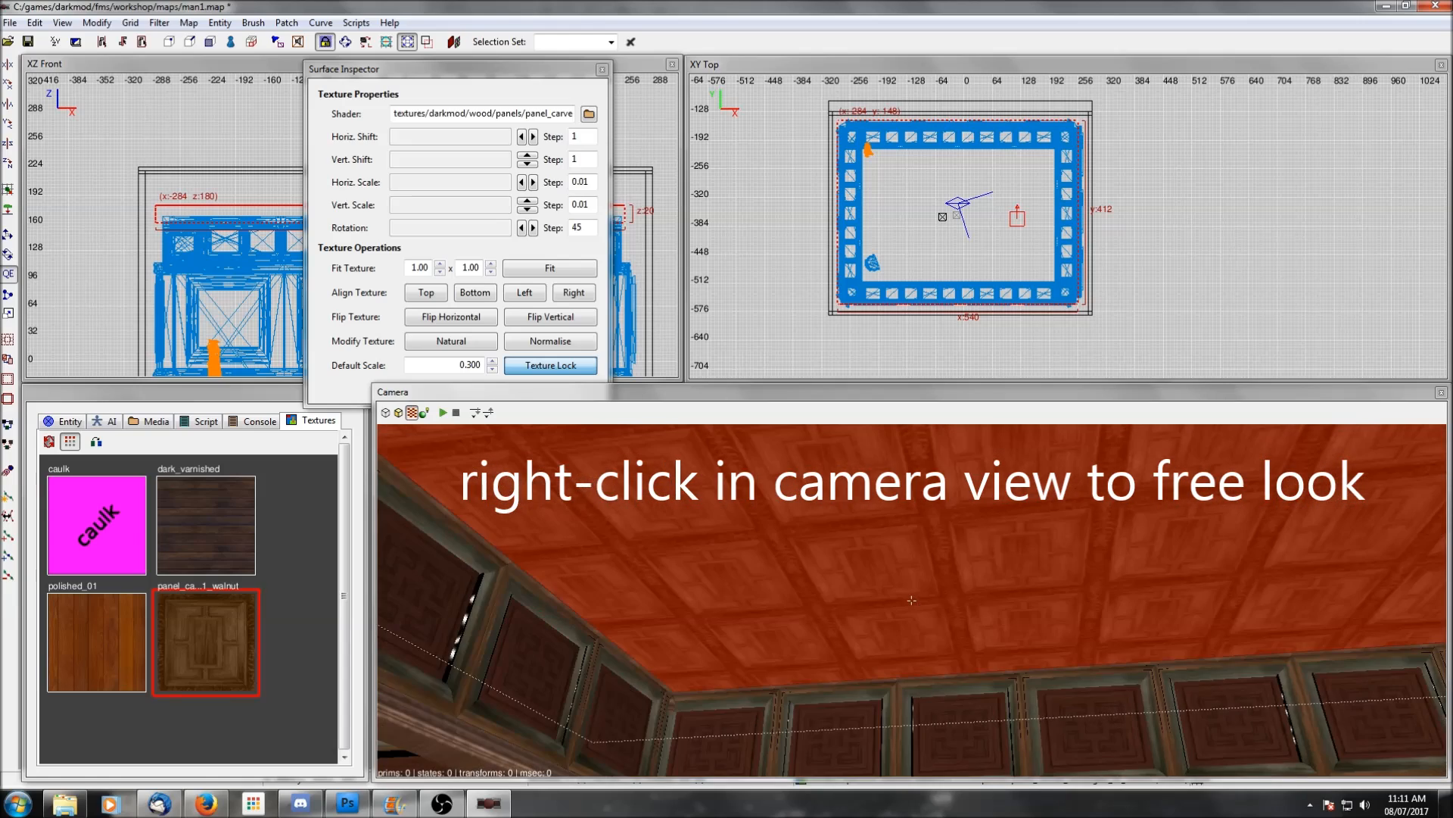
{"action": "right_click", "coordinate": [793, 621]}
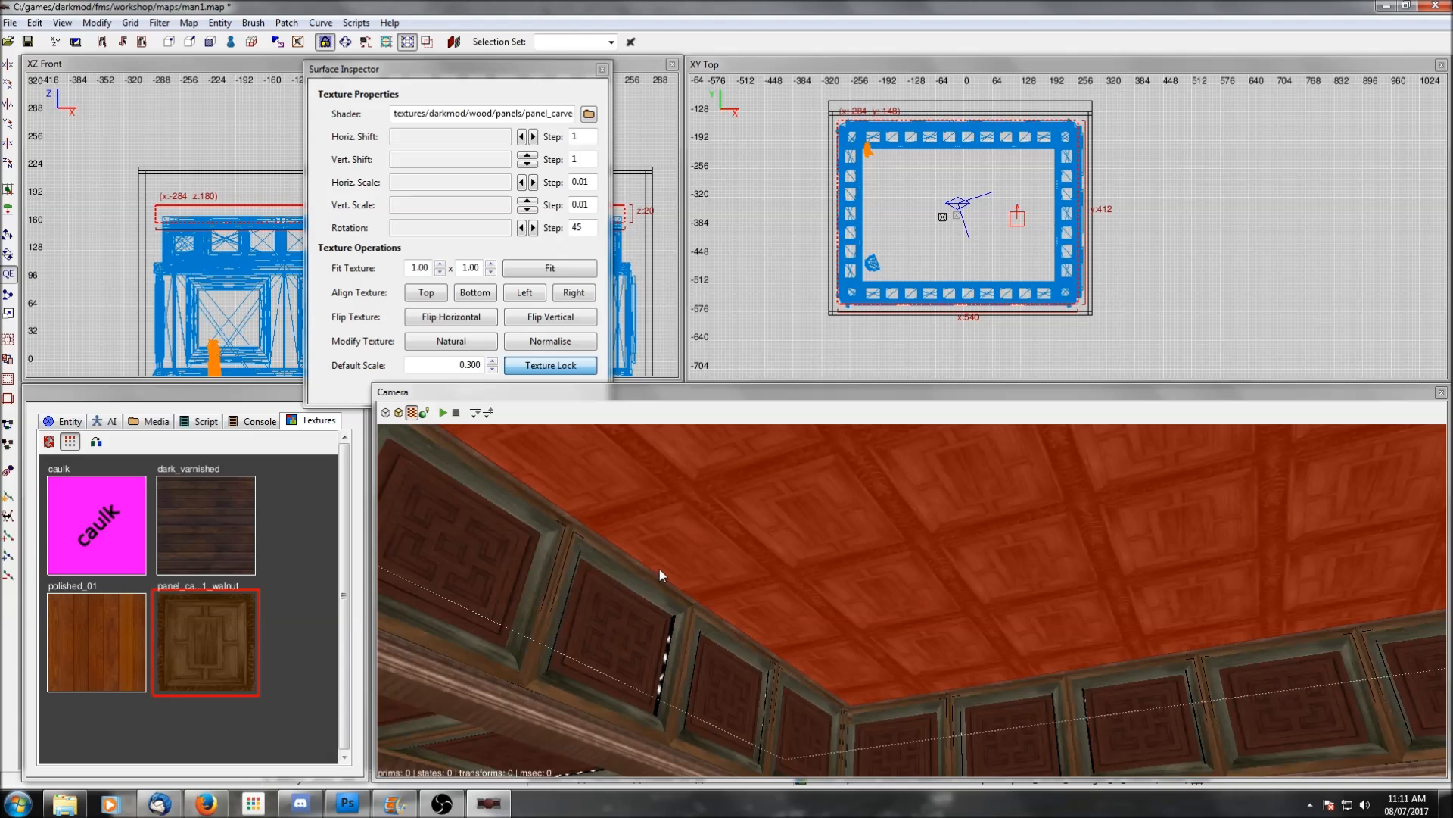
{"action": "left_click", "coordinate": [543, 141]}
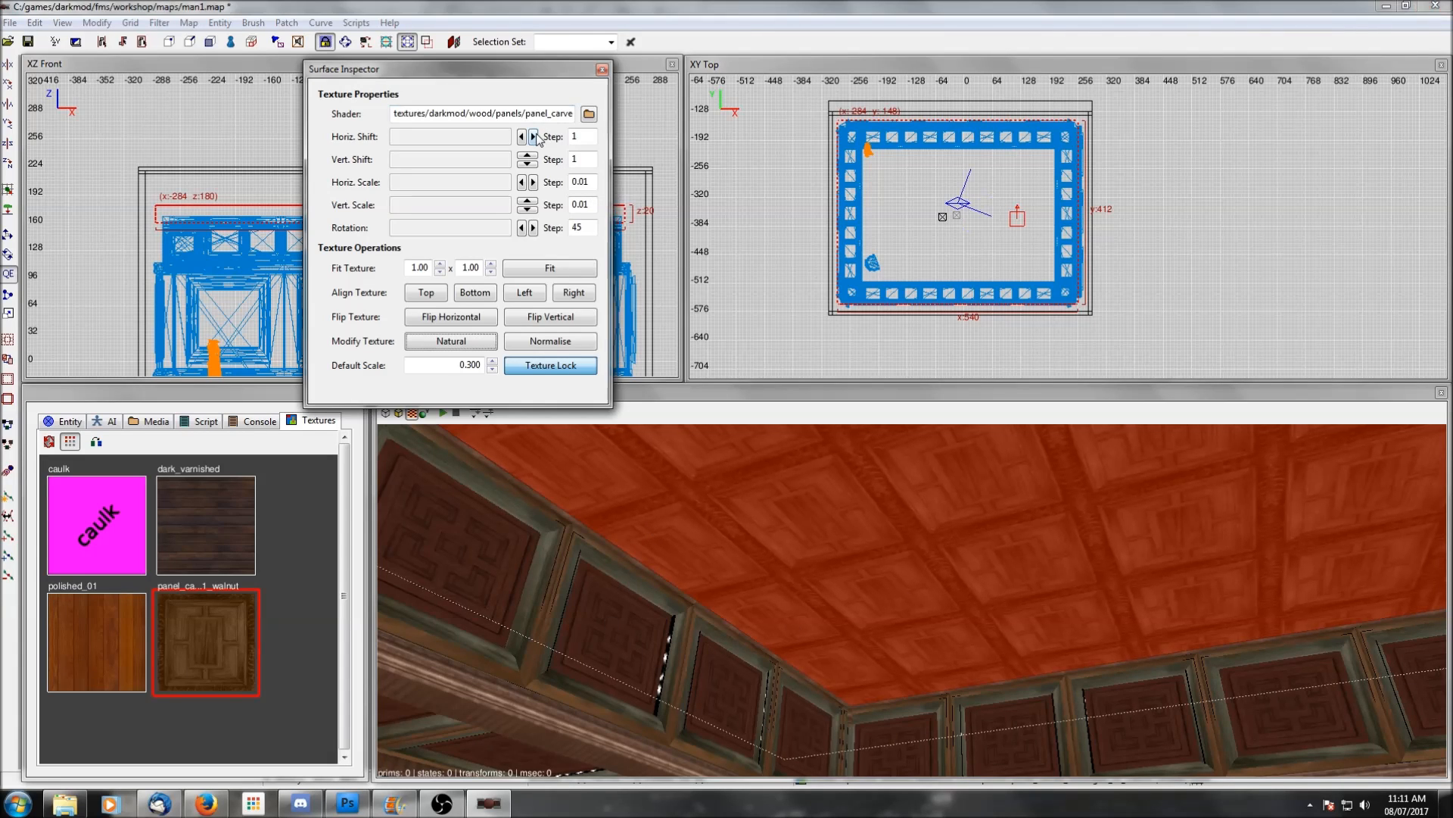
{"action": "left_click", "coordinate": [523, 137]}
{"action": "left_click", "coordinate": [523, 137]}
{"action": "left_click", "coordinate": [523, 137]}
Reduce the ceiling texture's horizontal scale by two steps of 0.01
{"action": "right_click", "coordinate": [911, 600]}
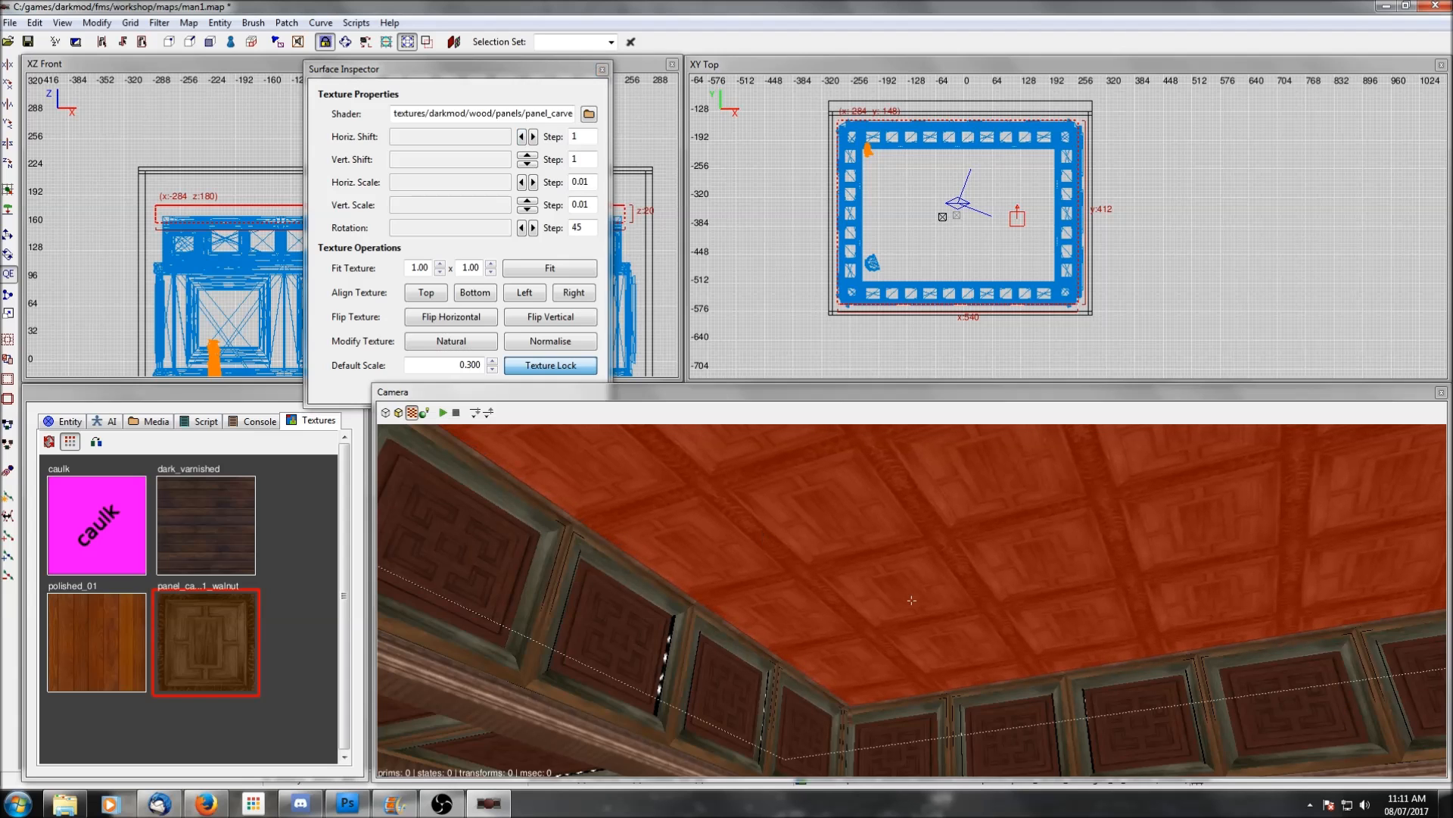
{"action": "right_click", "coordinate": [912, 600]}
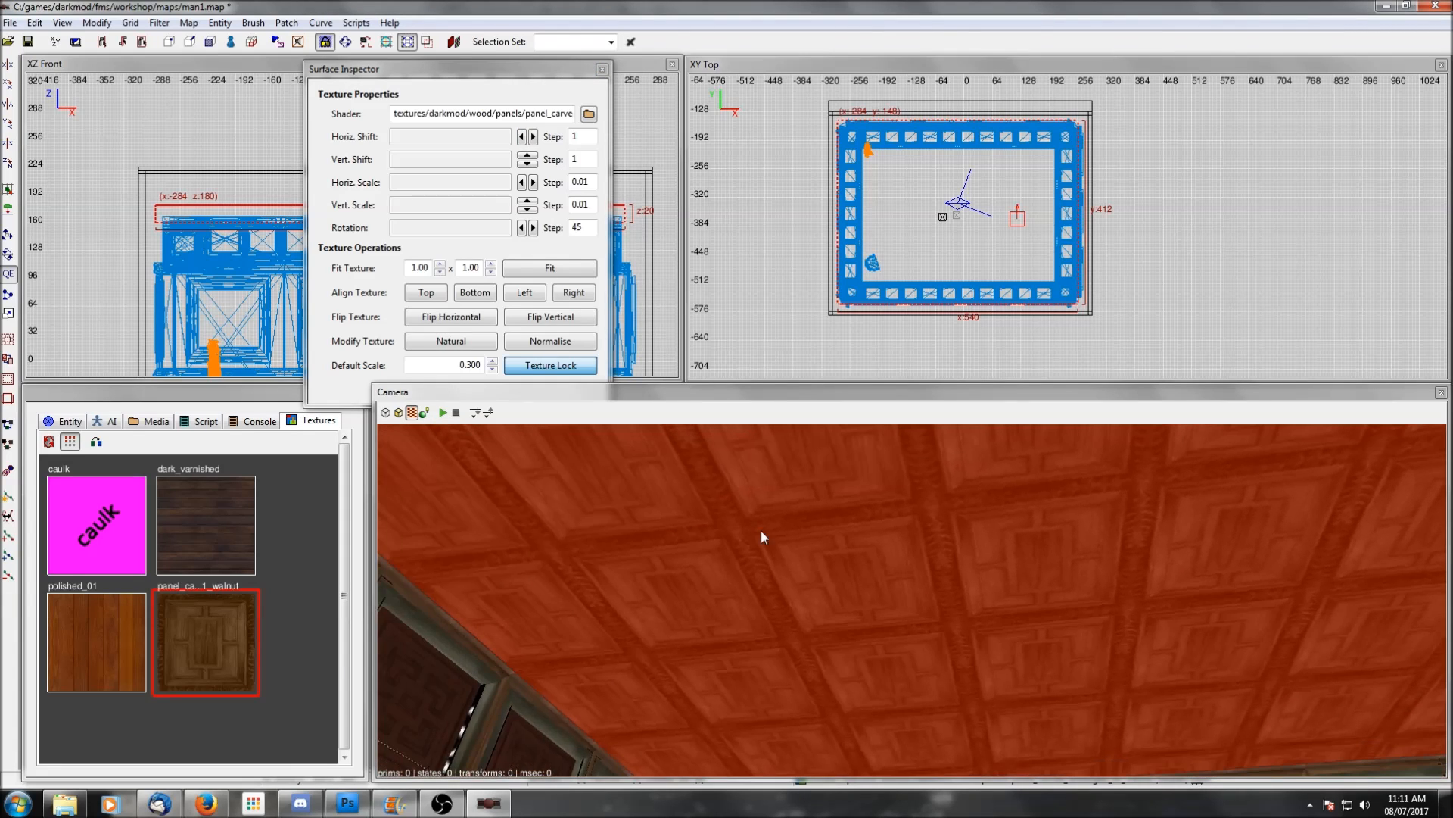
{"action": "left_click", "coordinate": [522, 183]}
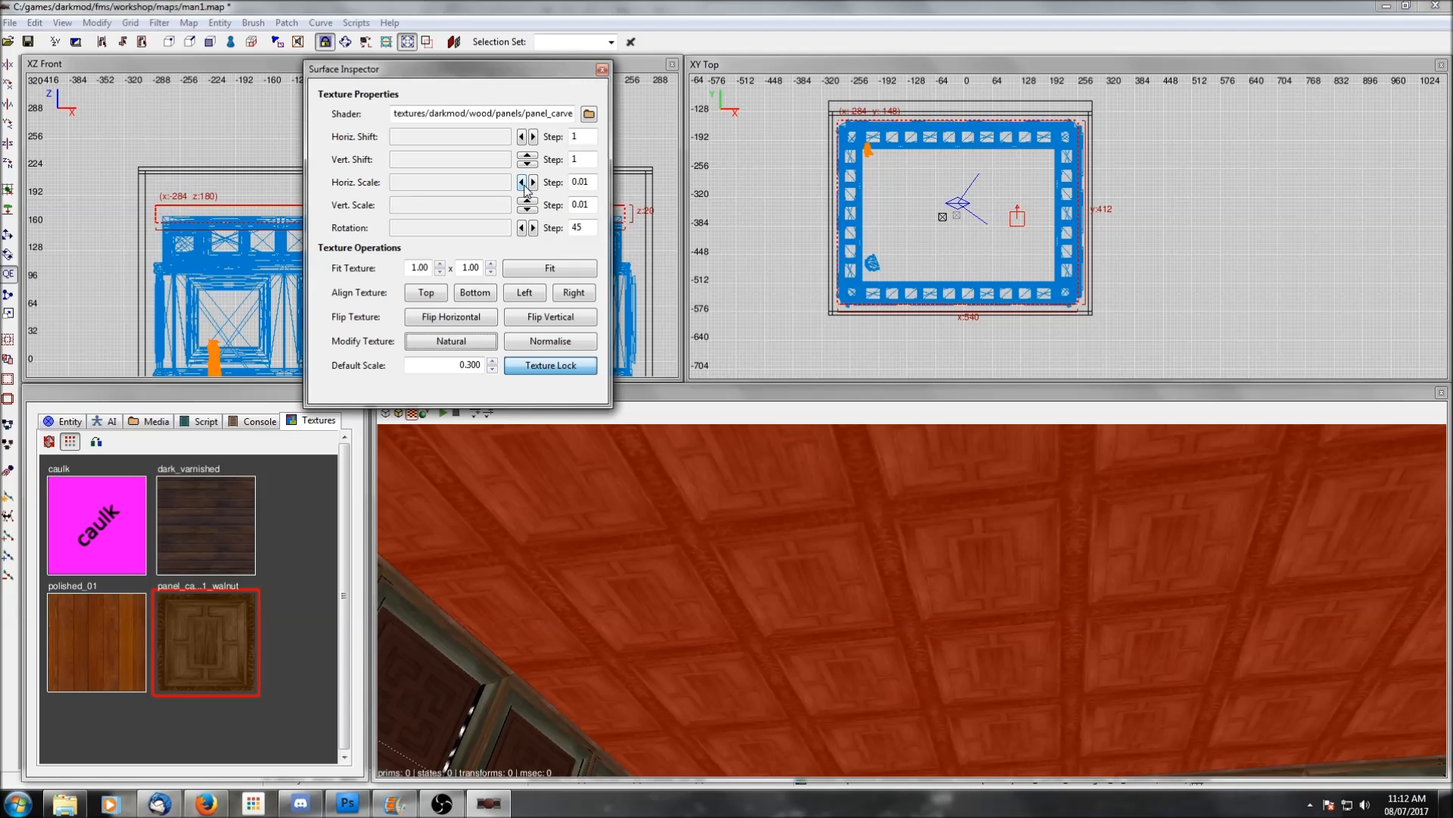
{"action": "left_click", "coordinate": [522, 183]}
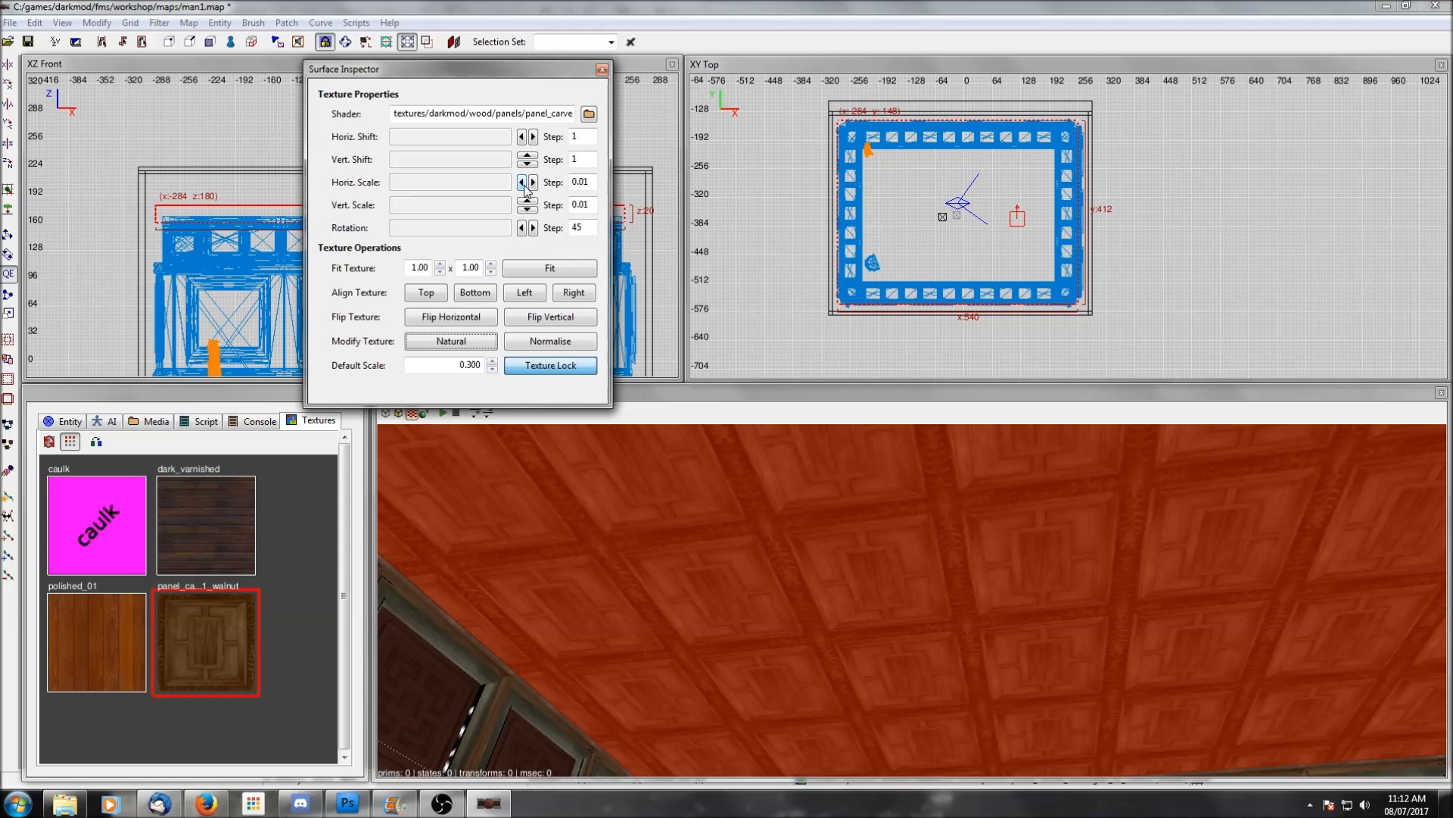
Shift the rescaled ceiling texture horizontally in steps of 1 to realign the panels with the trim
{"action": "left_click", "coordinate": [522, 137]}
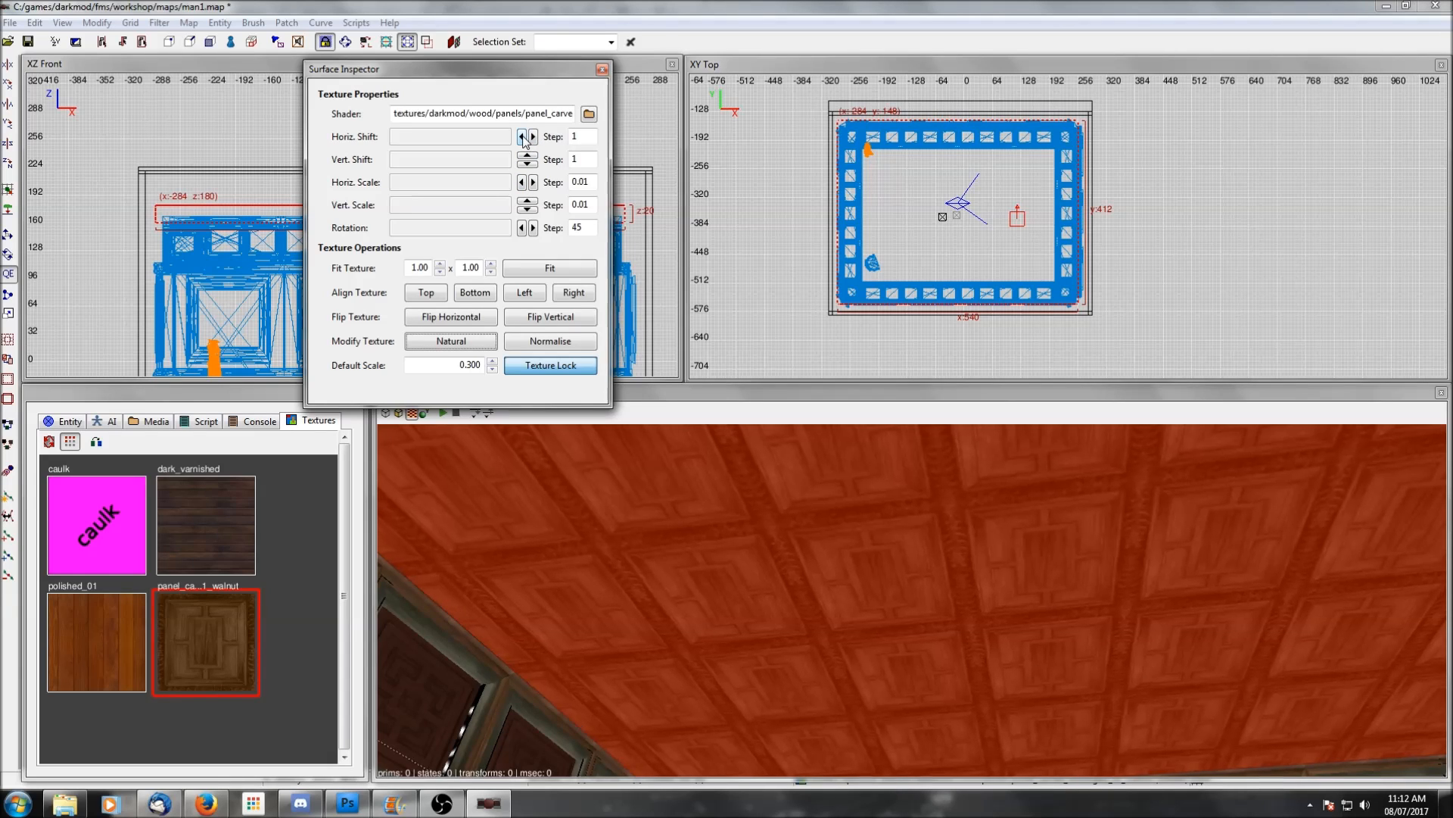
{"action": "left_click", "coordinate": [533, 137]}
{"action": "left_click", "coordinate": [533, 137]}
{"action": "left_click", "coordinate": [534, 137]}
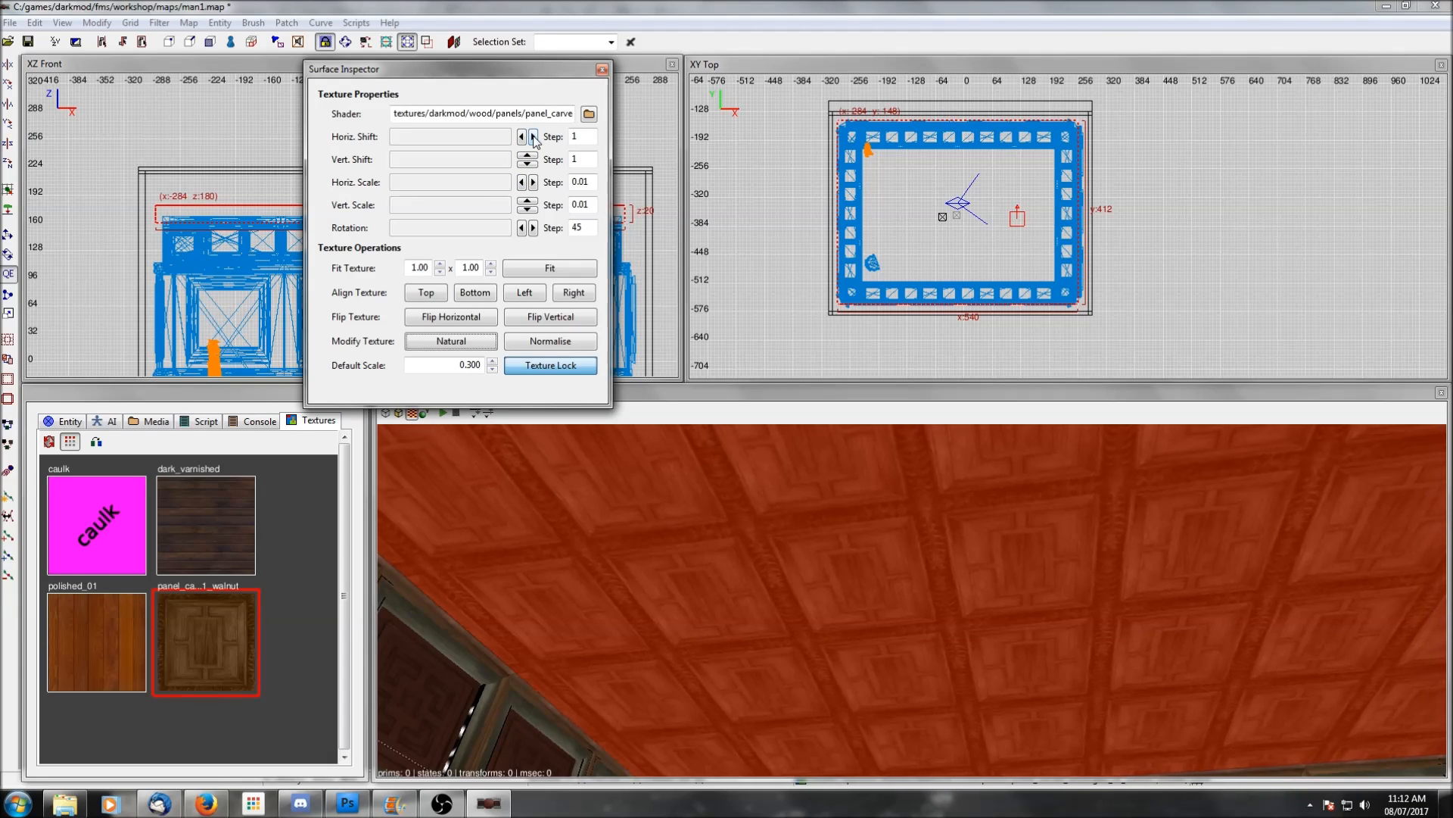
{"action": "left_click", "coordinate": [534, 137]}
{"action": "left_click", "coordinate": [534, 137]}
{"action": "left_click", "coordinate": [534, 137]}
{"action": "left_click", "coordinate": [534, 137]}
{"action": "left_click", "coordinate": [534, 137]}
Reduce the ceiling texture's horizontal scale by one more 0.01 step and shift it horizontally in steps of 1
{"action": "right_click", "coordinate": [707, 542]}
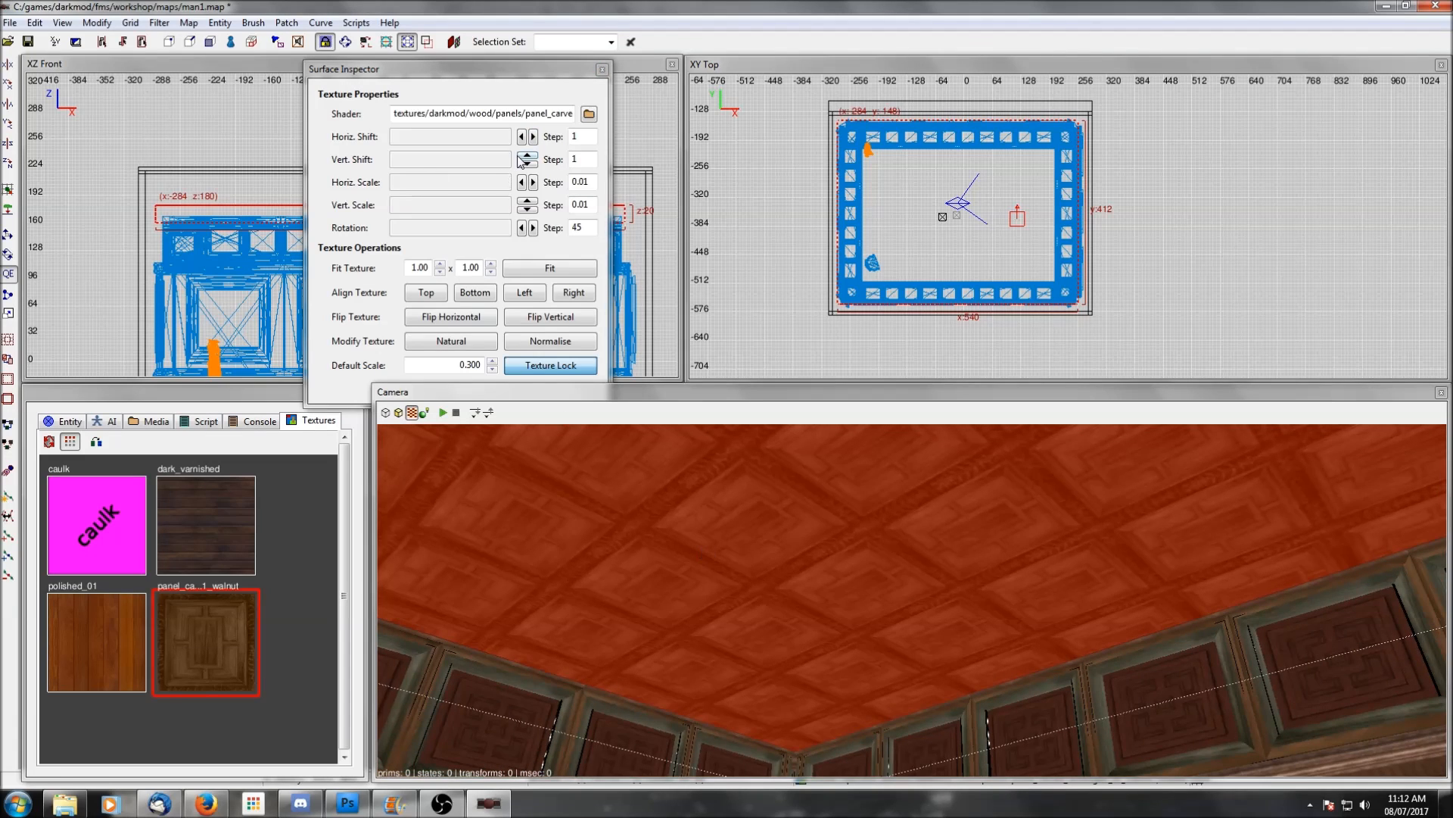
{"action": "left_click", "coordinate": [520, 182]}
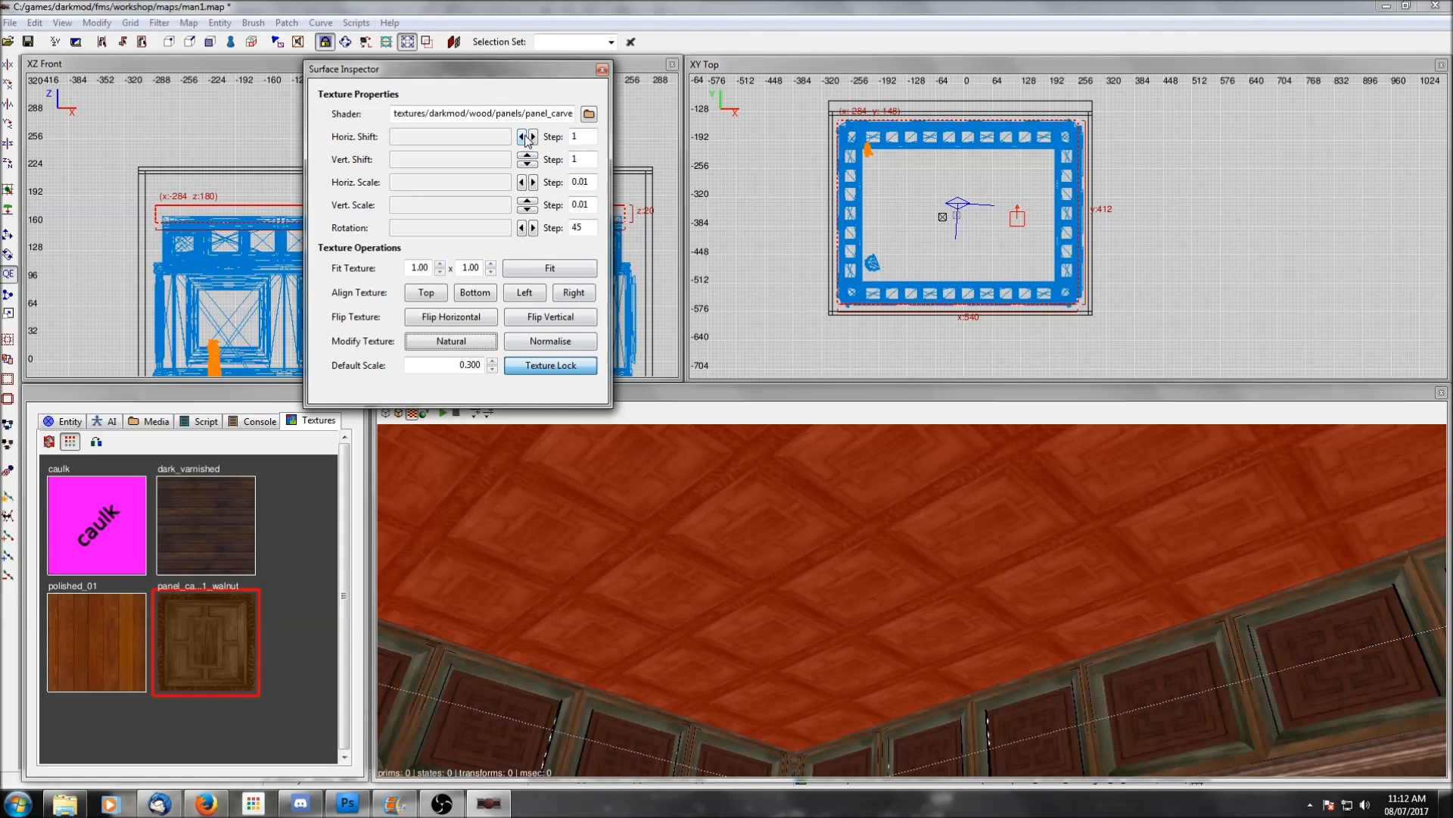
{"action": "left_click", "coordinate": [528, 137]}
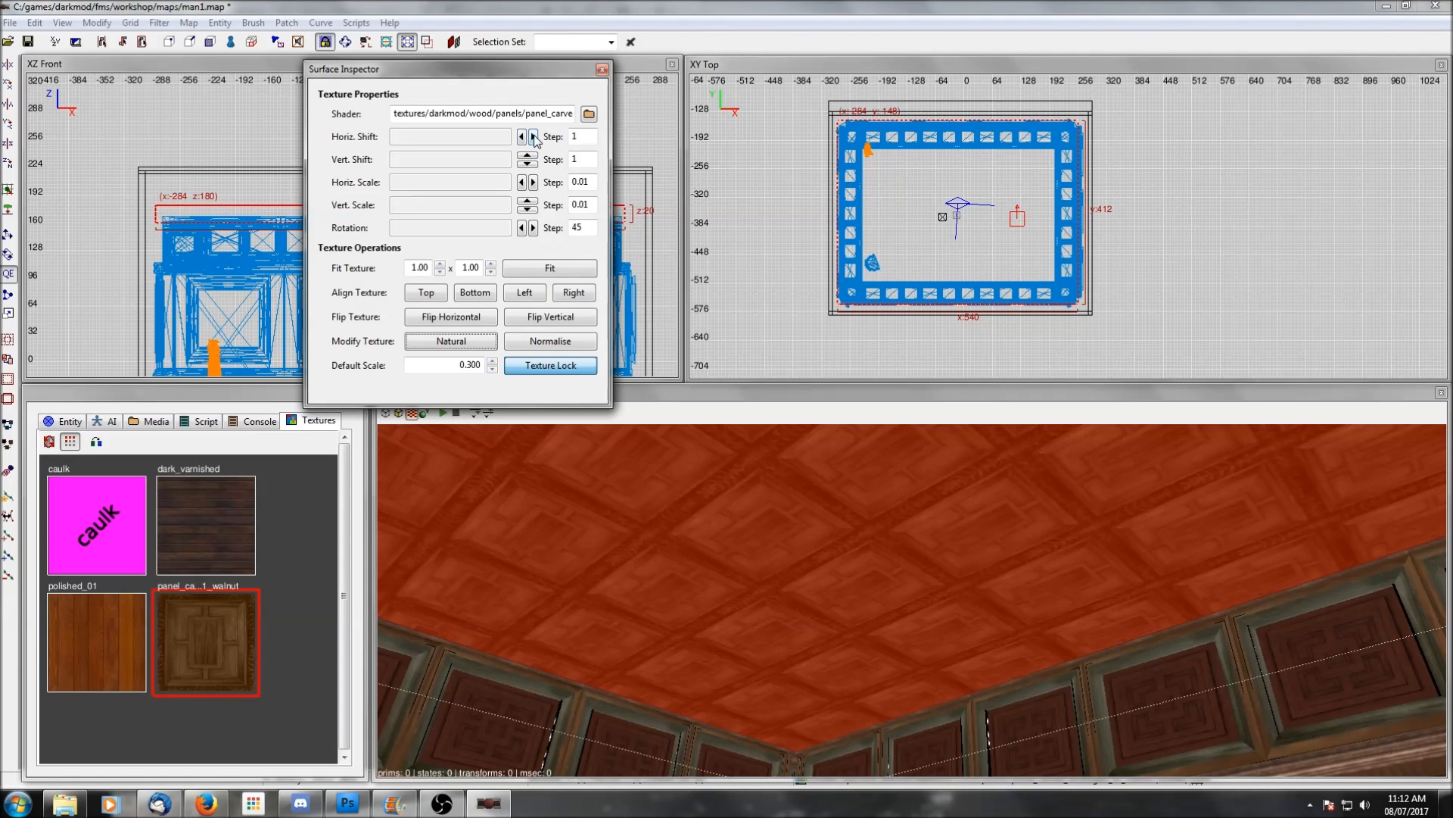
{"action": "left_click", "coordinate": [533, 137]}
{"action": "left_click", "coordinate": [534, 137]}
{"action": "left_click", "coordinate": [534, 137]}
{"action": "left_click", "coordinate": [534, 137]}
{"action": "left_click", "coordinate": [534, 137]}
{"action": "left_click", "coordinate": [534, 137]}
Reduce the ceiling texture's horizontal scale by four steps of 0.01 so whole panels fit along the far edge
{"action": "right_click", "coordinate": [912, 599]}
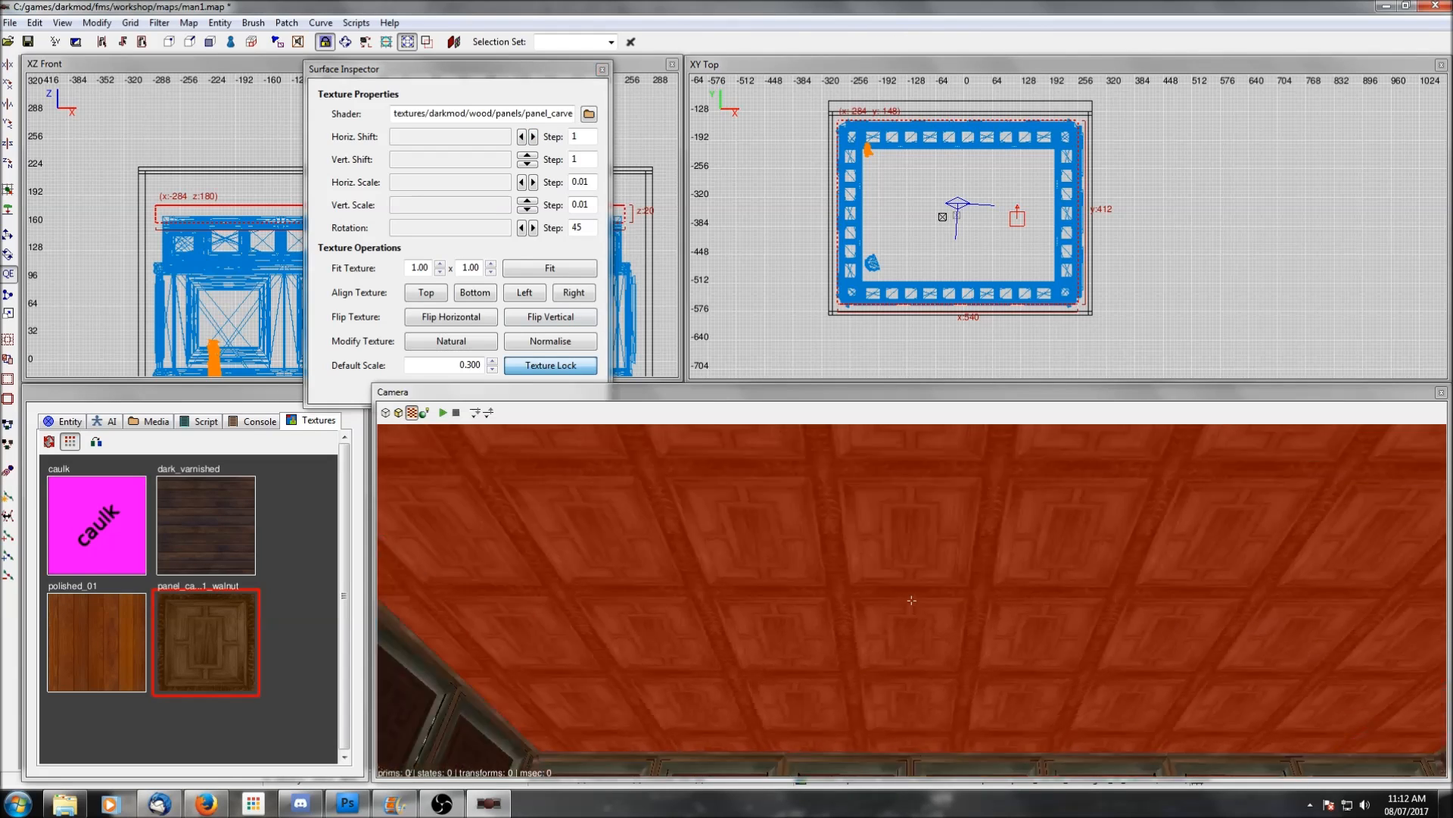
{"action": "right_click", "coordinate": [911, 600]}
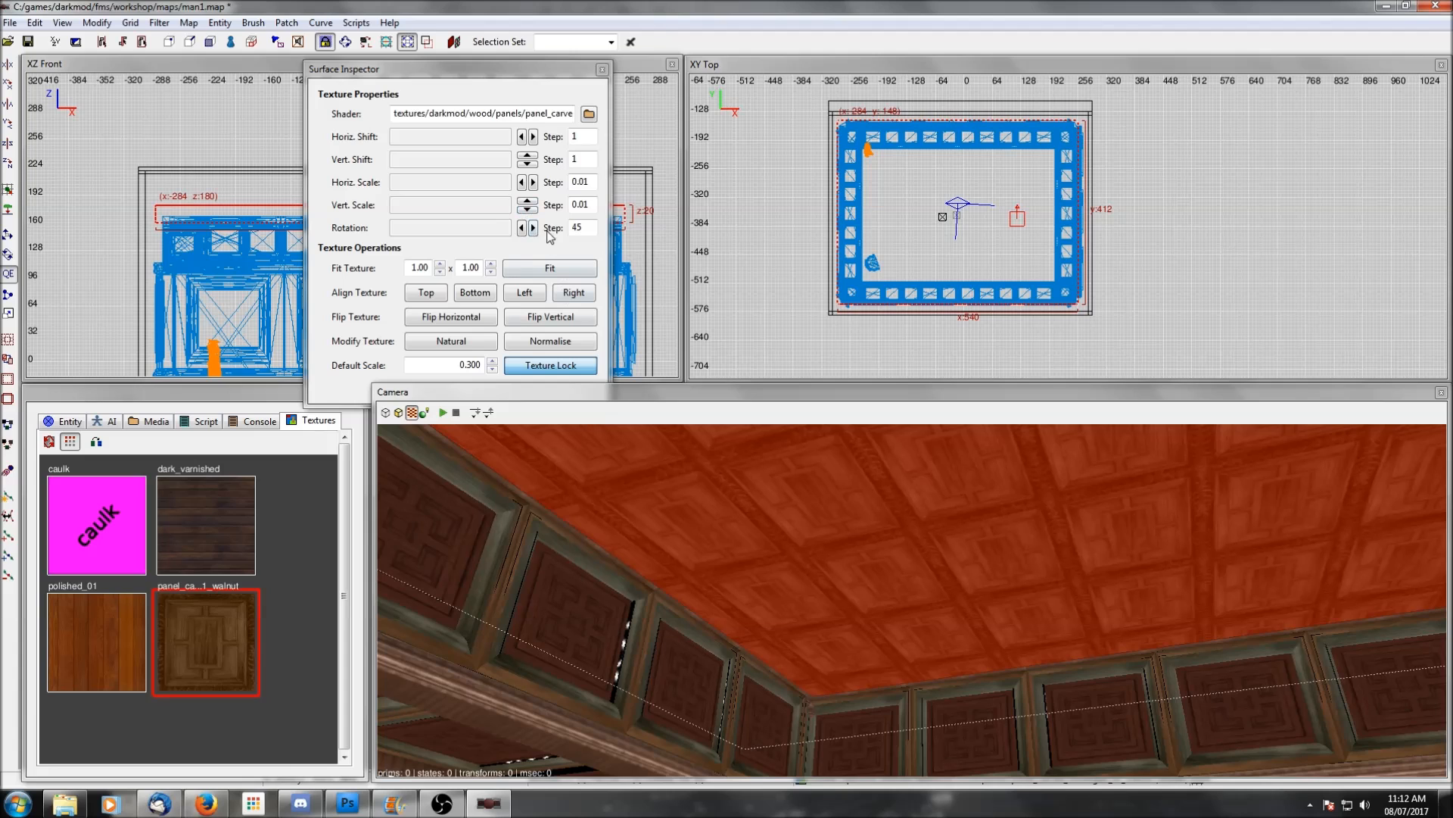
{"action": "left_click", "coordinate": [521, 187]}
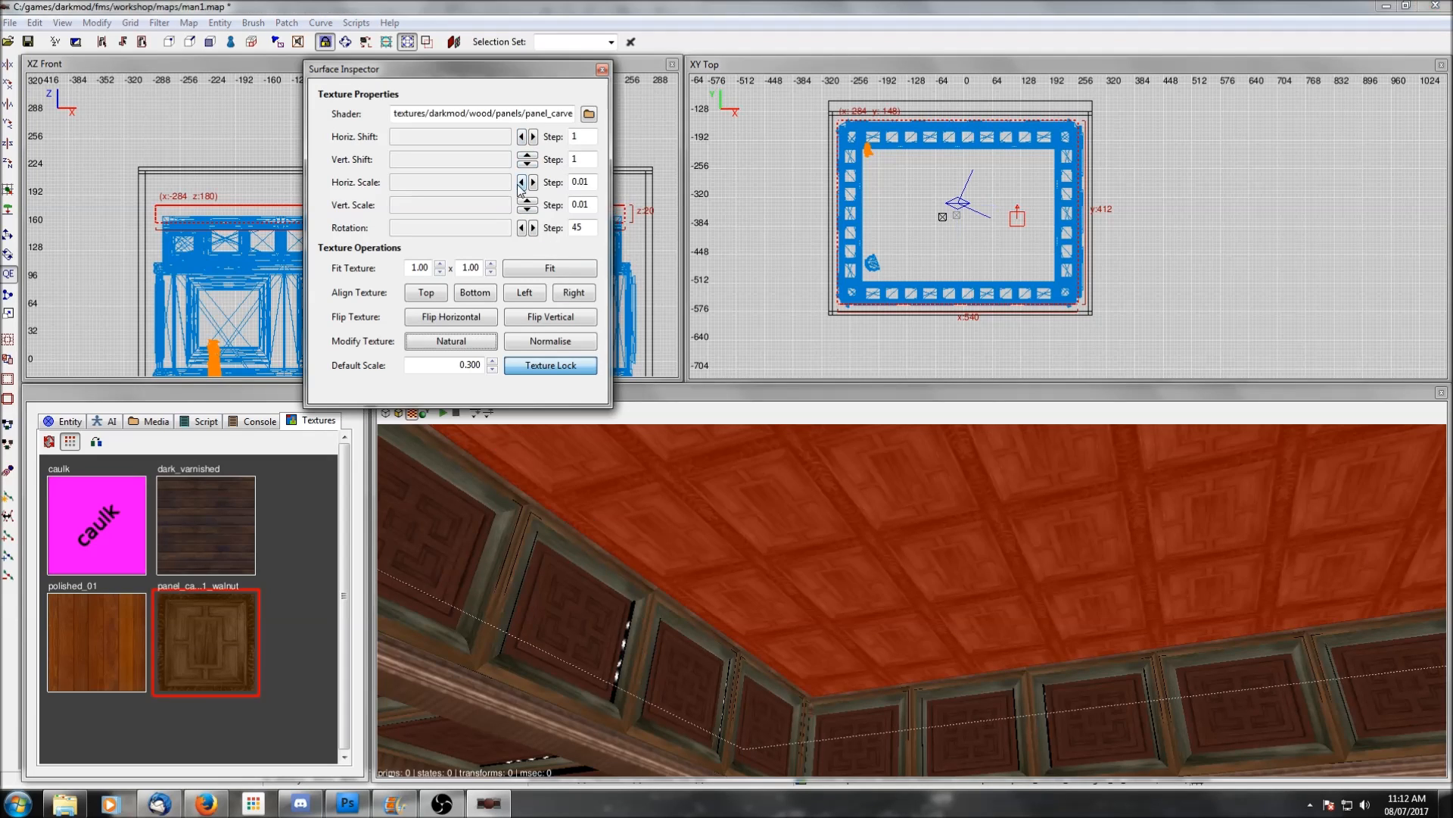
{"action": "left_click", "coordinate": [521, 185]}
{"action": "left_click", "coordinate": [521, 185]}
{"action": "left_click", "coordinate": [521, 184]}
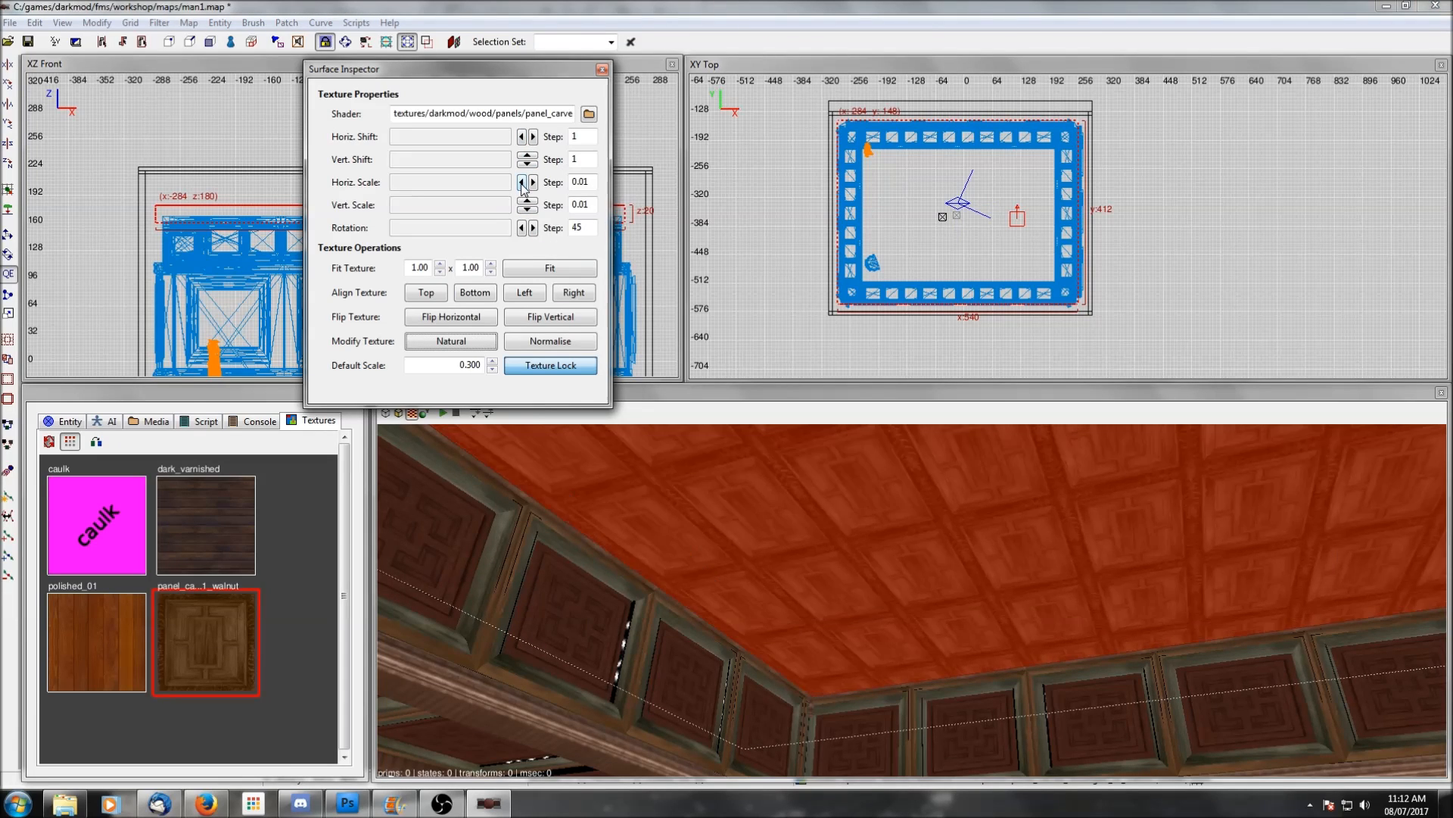
Nudge the ceiling texture's horizontal shift in steps of 1 and compare how the panels meet the trim at both ends
{"action": "right_click", "coordinate": [630, 510]}
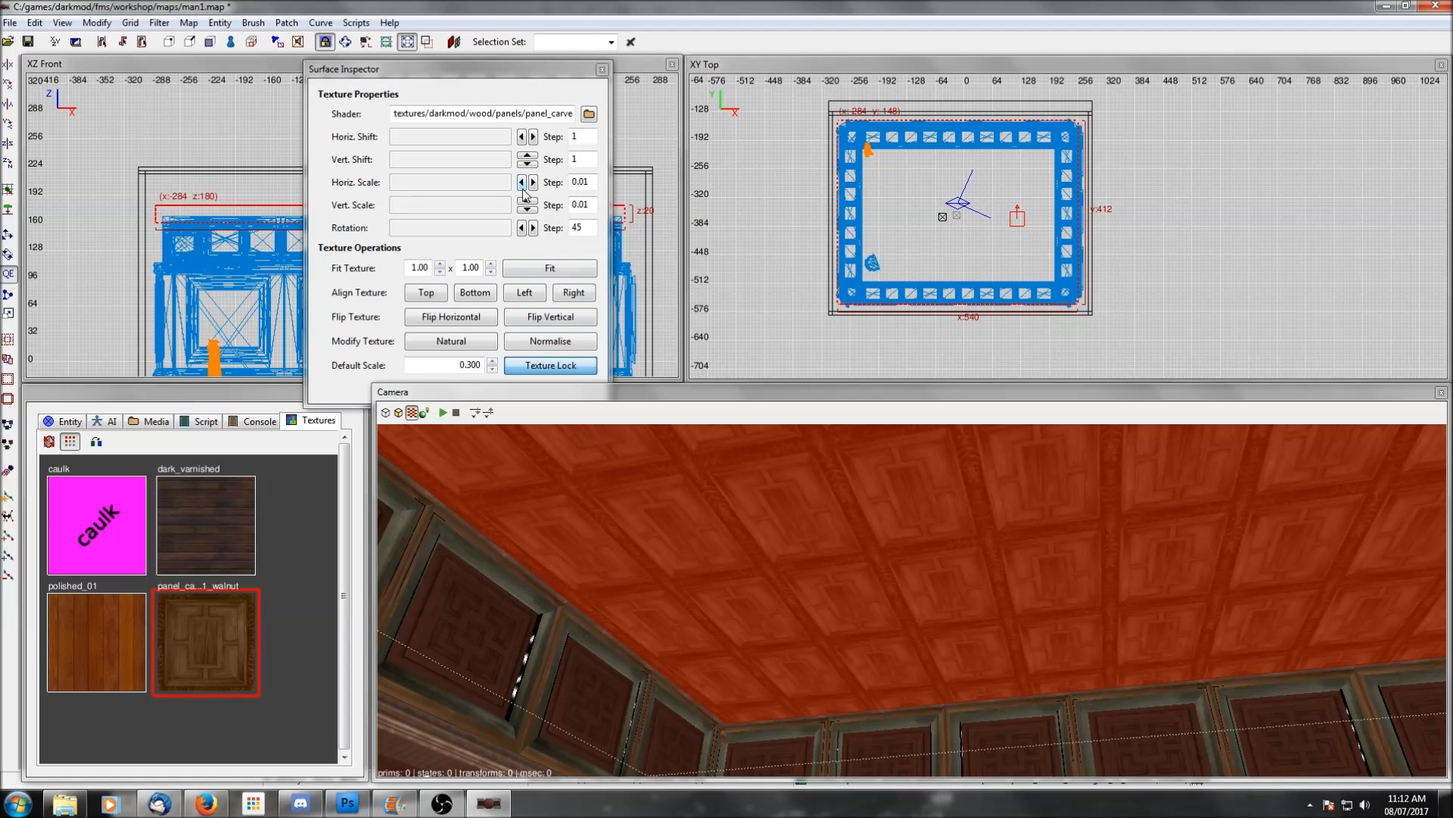
{"action": "right_click", "coordinate": [582, 603]}
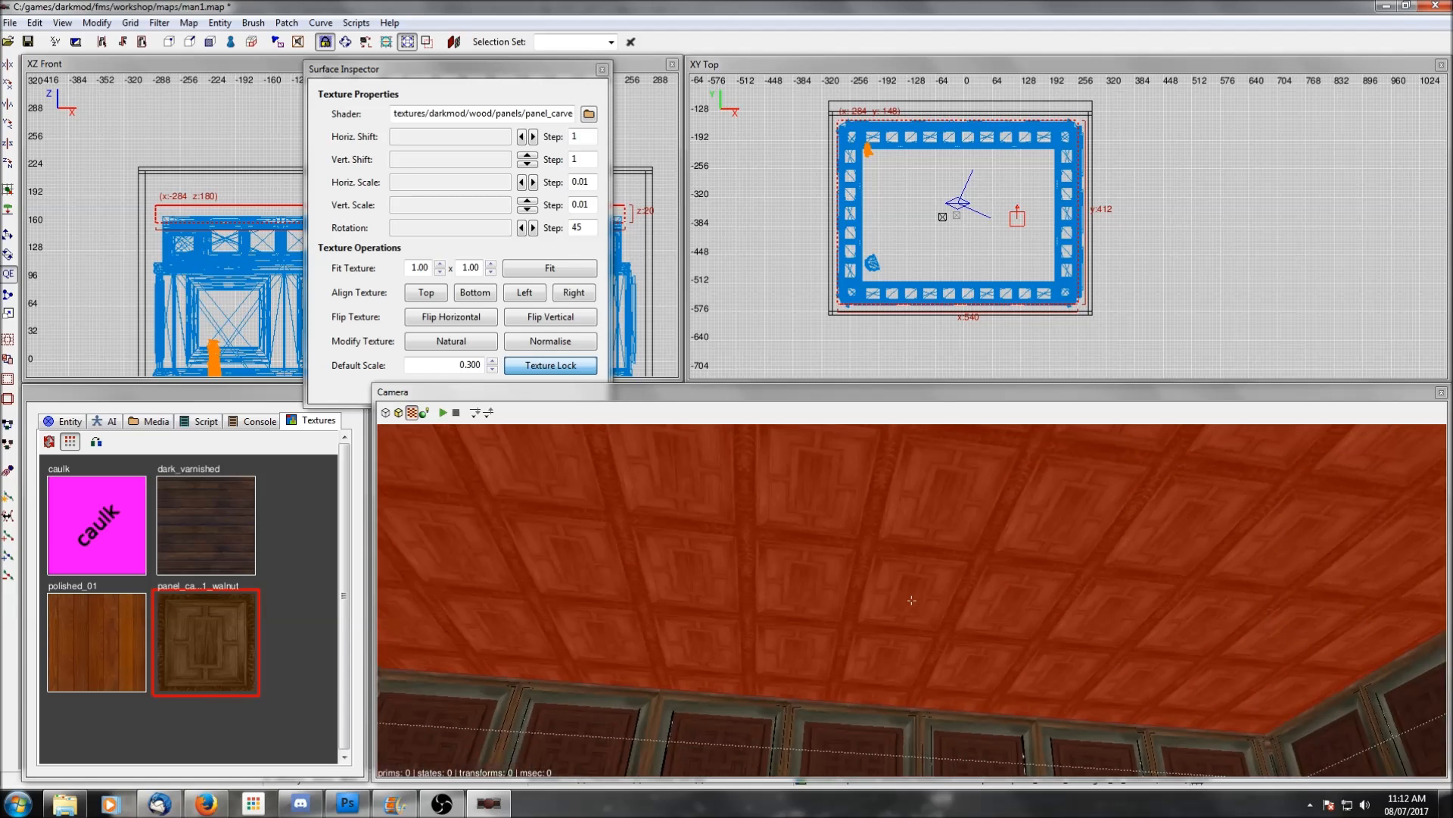
{"action": "right_click", "coordinate": [581, 612]}
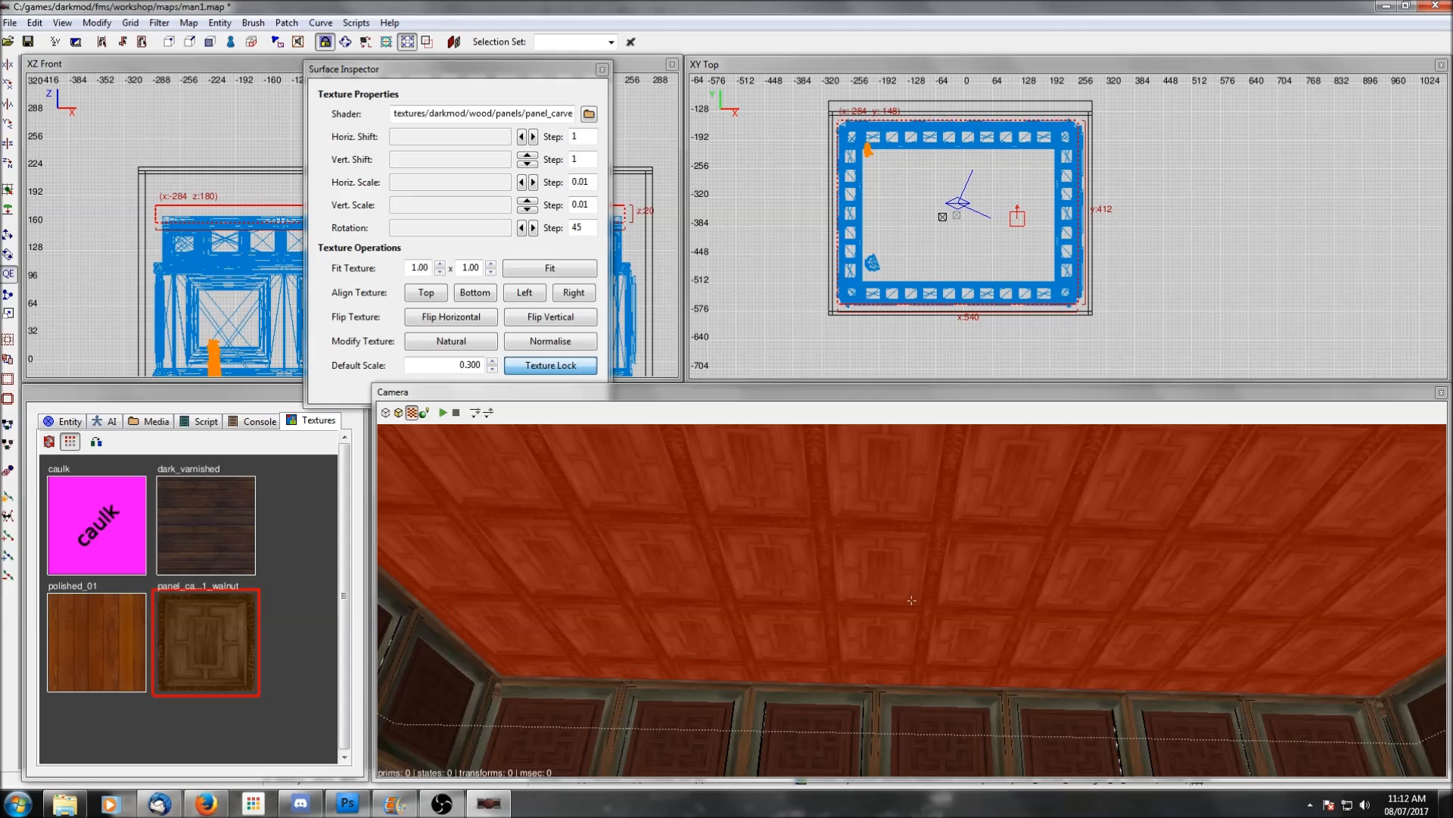
{"action": "right_click", "coordinate": [686, 657]}
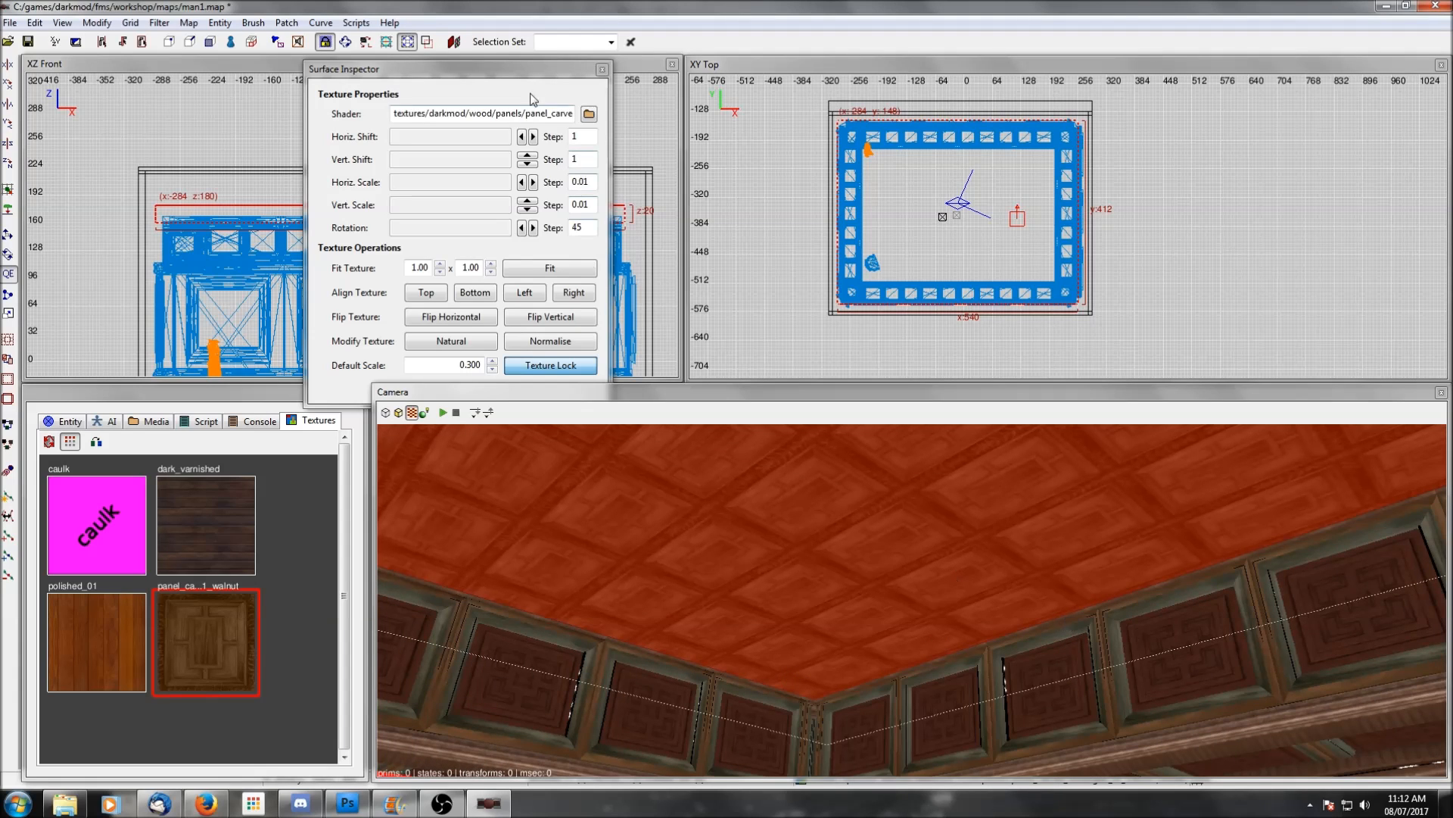
{"action": "left_click", "coordinate": [534, 137]}
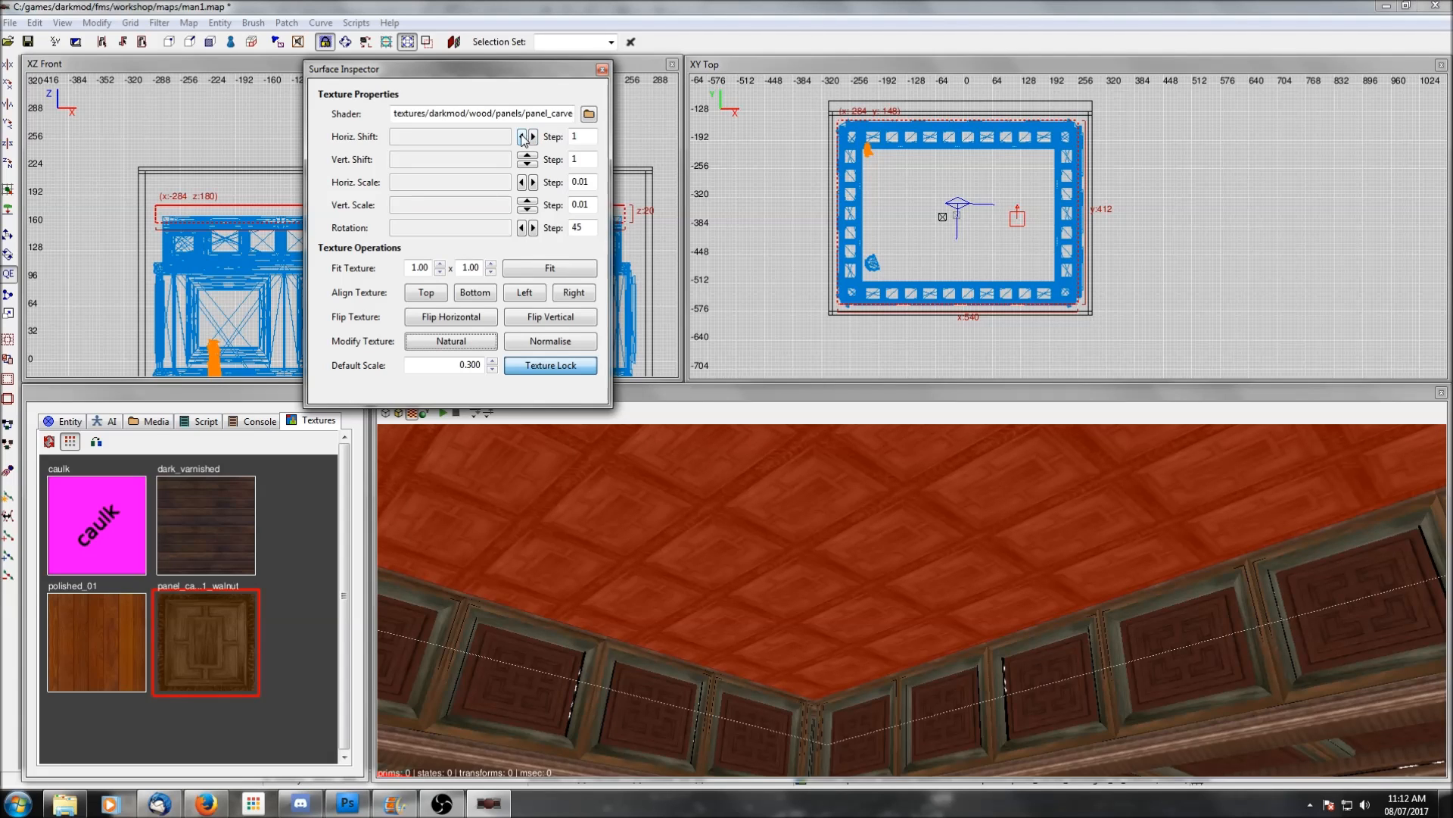
{"action": "right_click", "coordinate": [706, 669]}
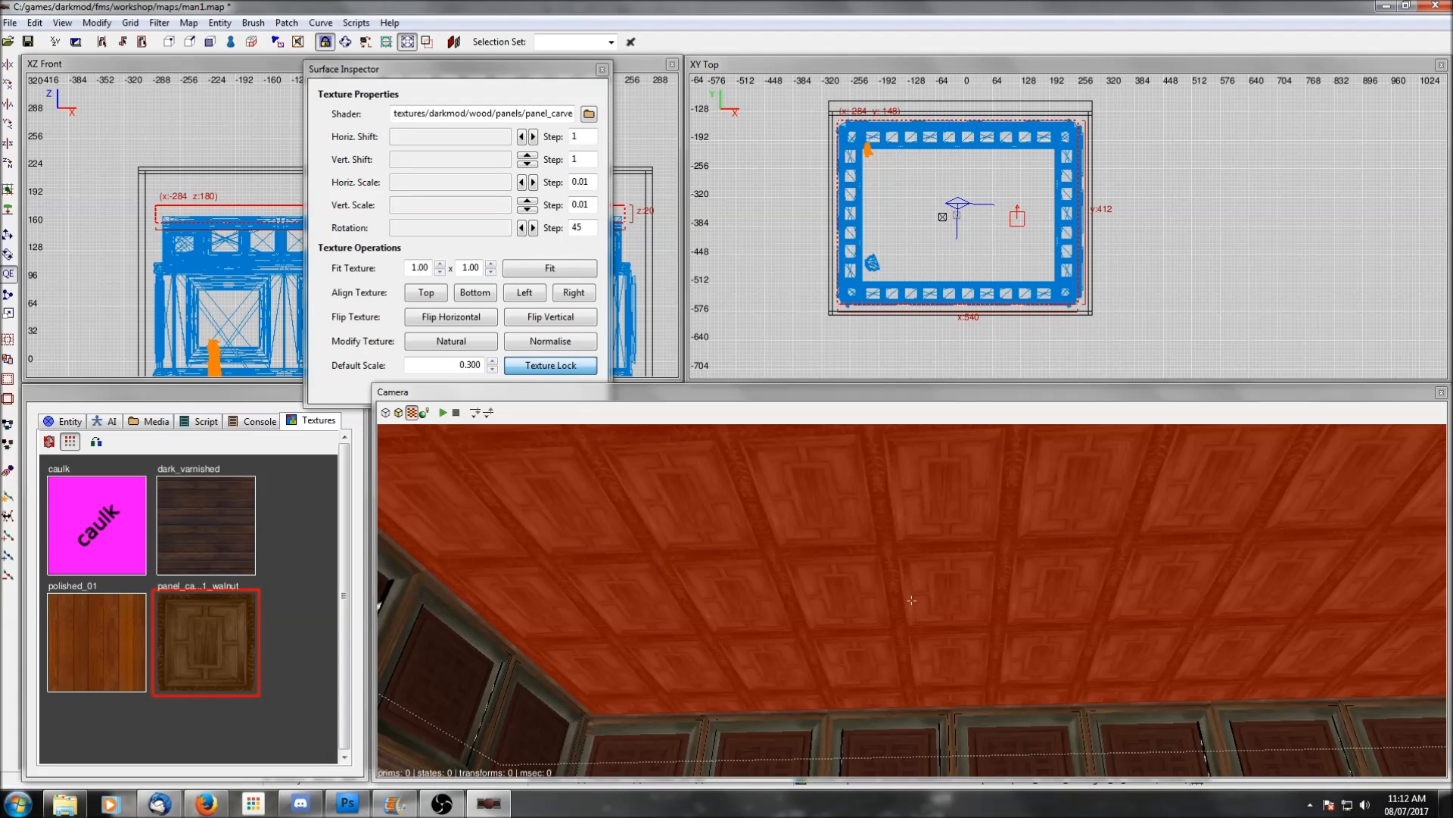
{"action": "right_click", "coordinate": [707, 644]}
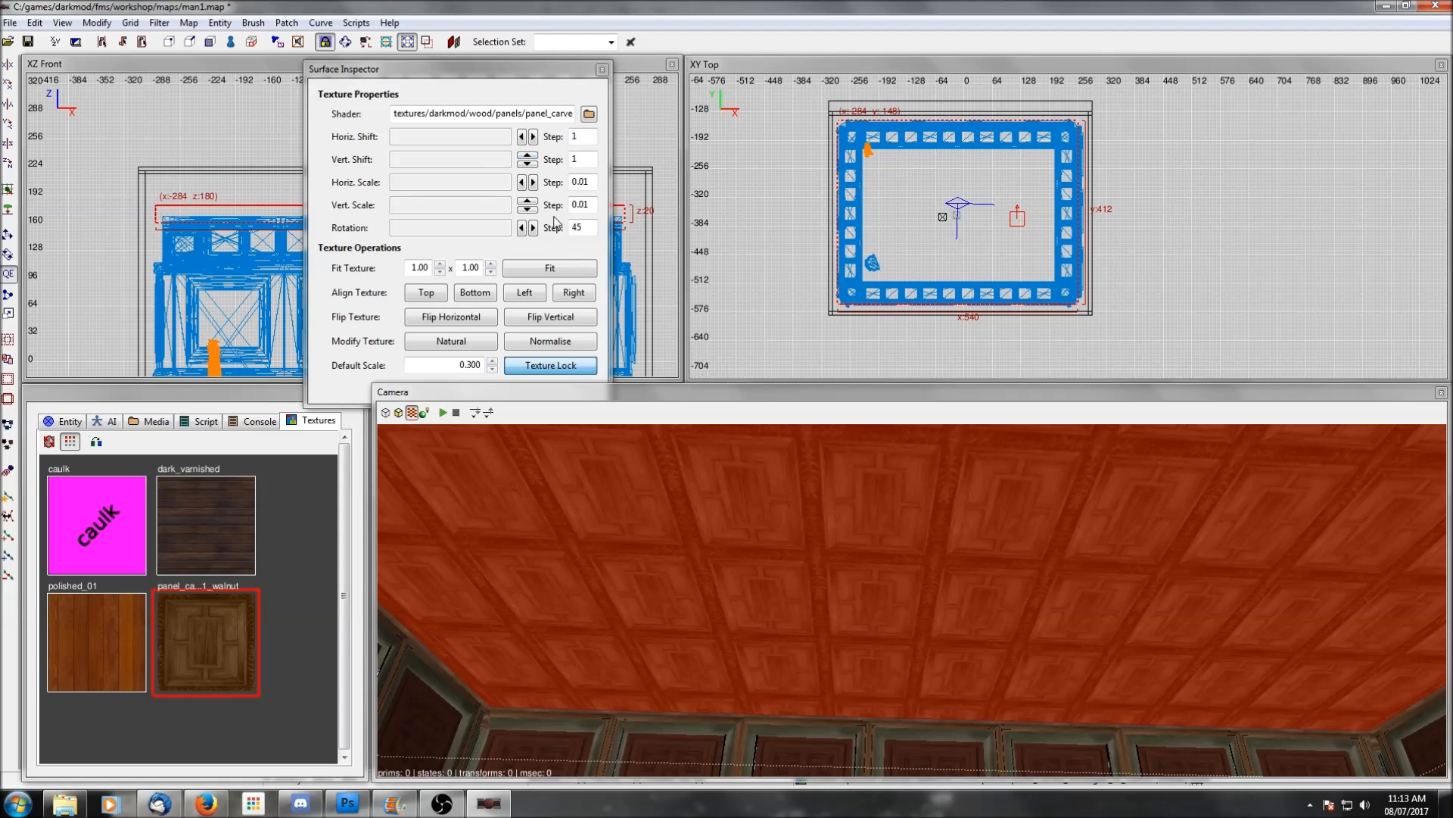
Nudge the ceiling texture's vertical shift in steps of 1 and compare how the panels meet the trim along the walls
{"action": "left_click", "coordinate": [528, 156]}
{"action": "left_click", "coordinate": [528, 156]}
{"action": "left_click", "coordinate": [527, 156]}
{"action": "left_click", "coordinate": [527, 156]}
{"action": "left_click", "coordinate": [527, 156]}
{"action": "left_click", "coordinate": [528, 156]}
{"action": "left_click", "coordinate": [527, 156]}
{"action": "right_click", "coordinate": [826, 516]}
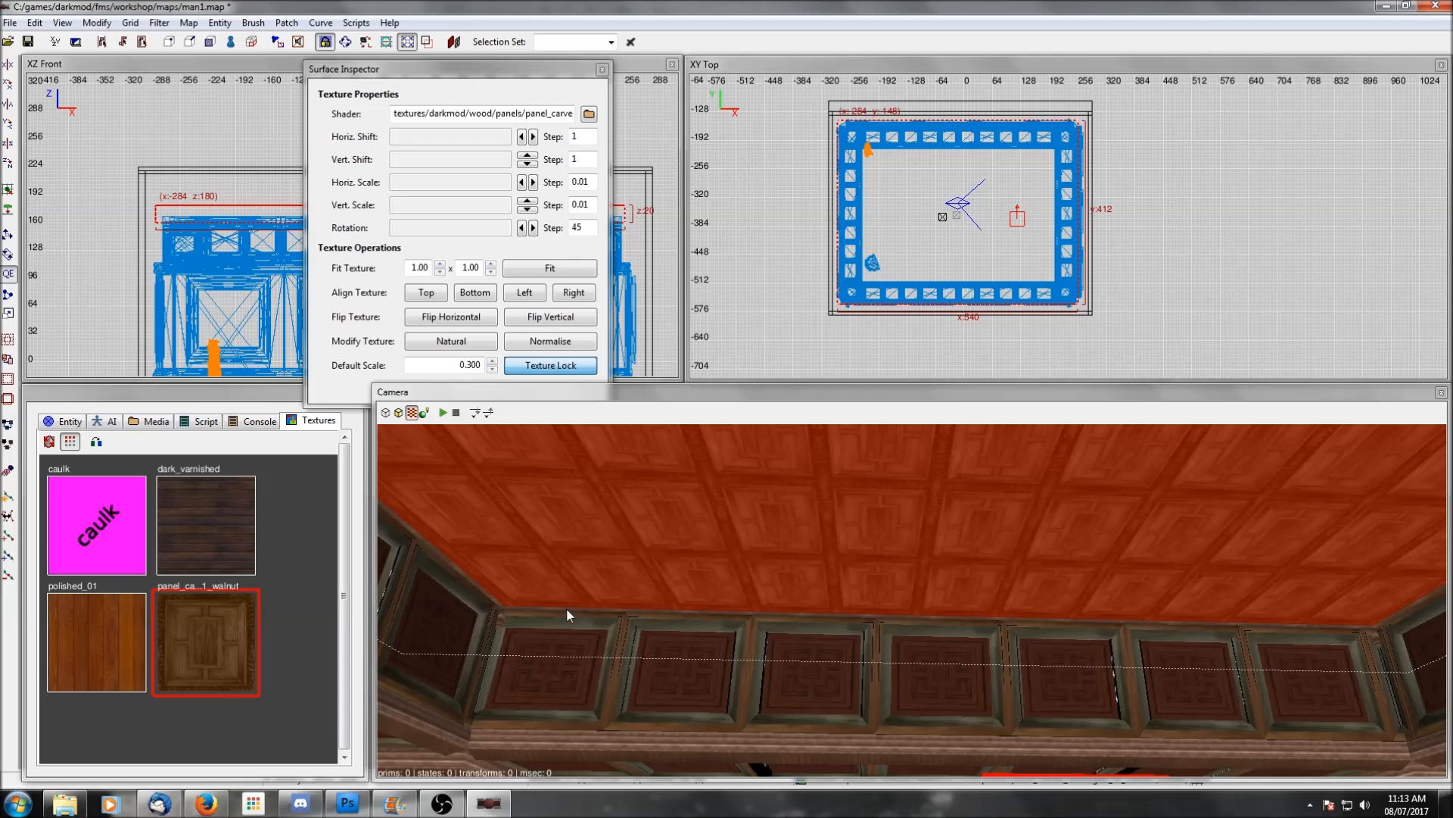
{"action": "right_click", "coordinate": [979, 626]}
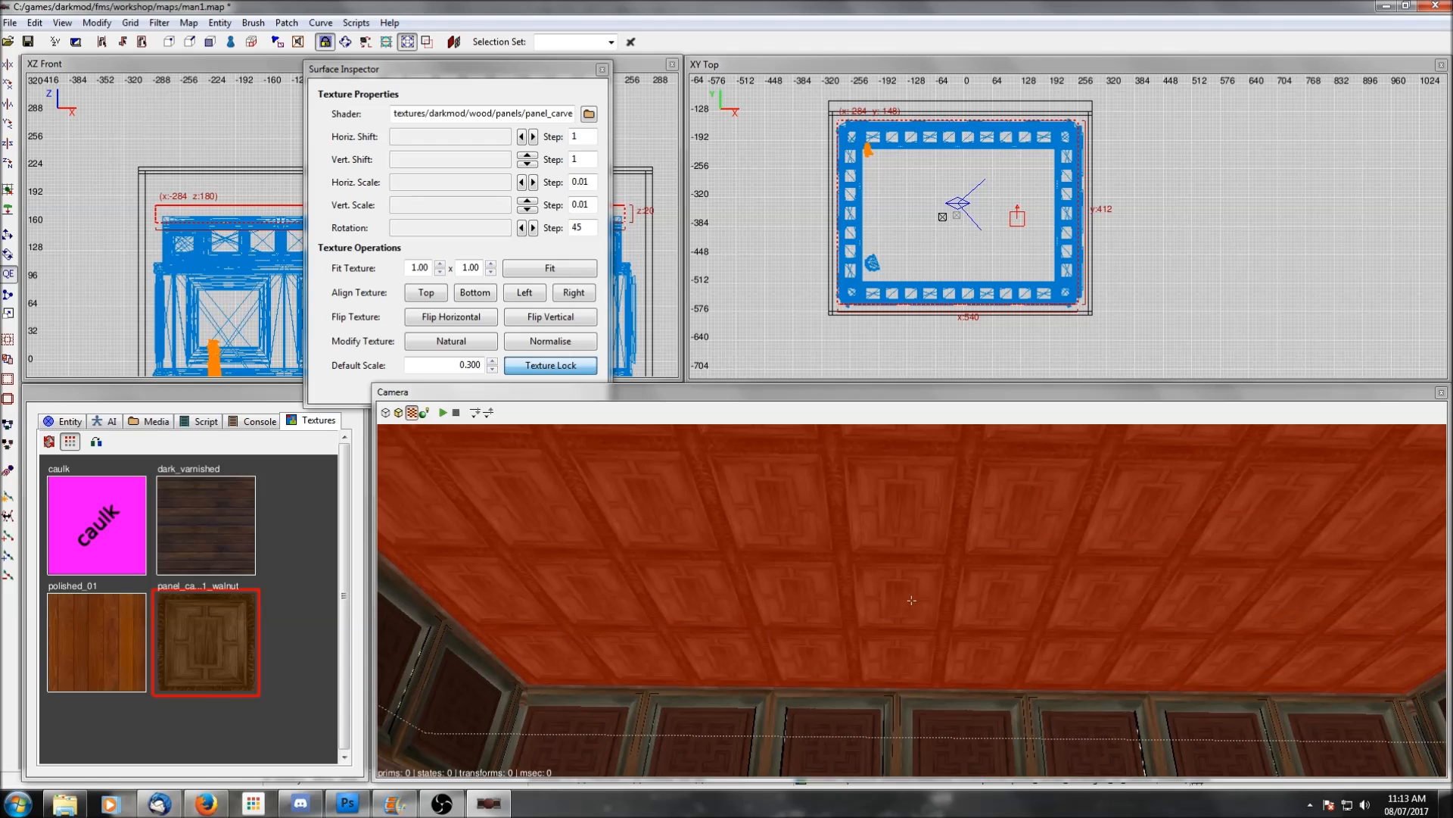
{"action": "right_click", "coordinate": [1042, 628]}
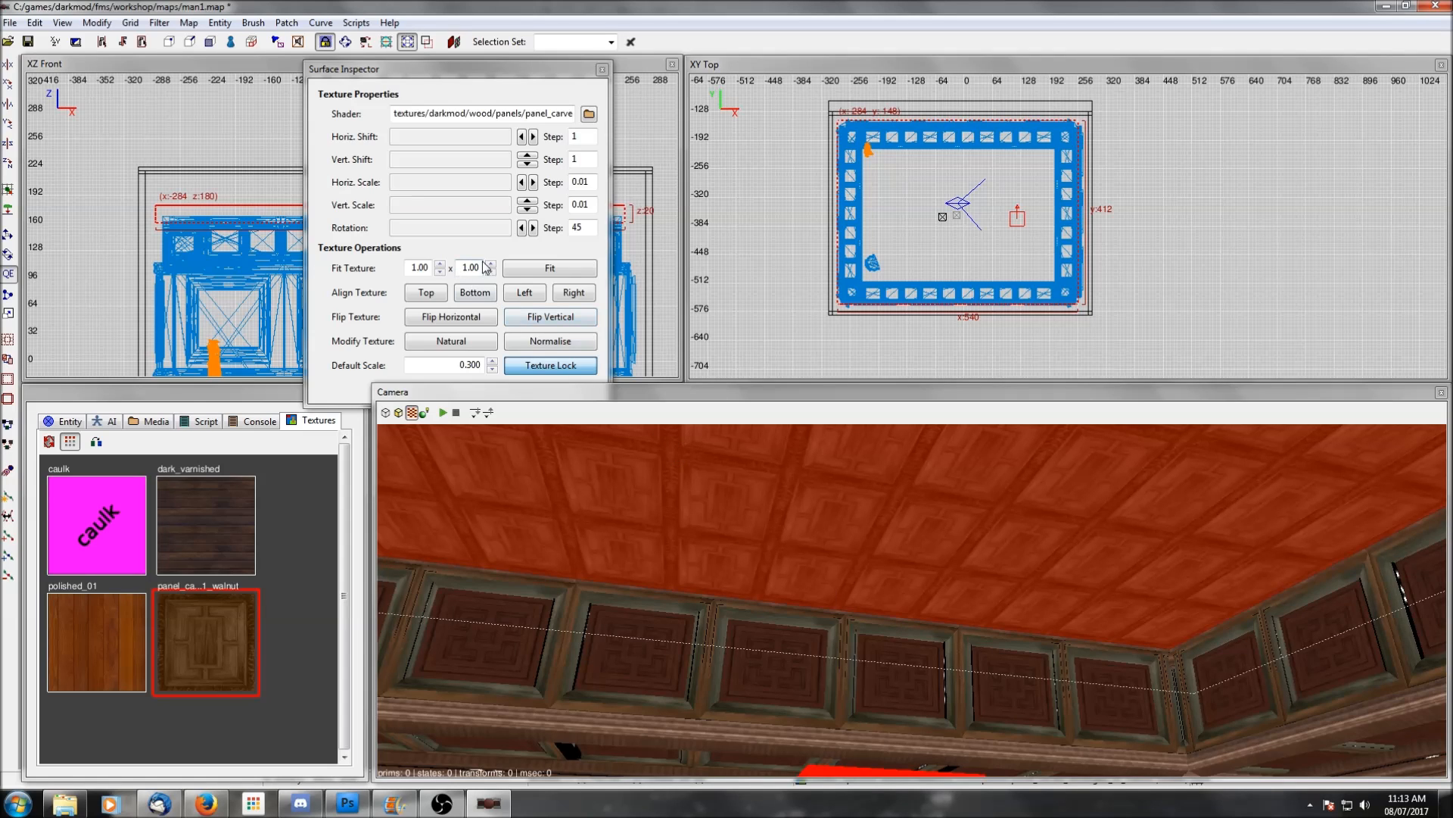
Set the ceiling texture's fit repeats to 5 × 6
{"action": "left_click", "coordinate": [440, 264]}
{"action": "left_click", "coordinate": [440, 264]}
{"action": "left_click", "coordinate": [440, 264]}
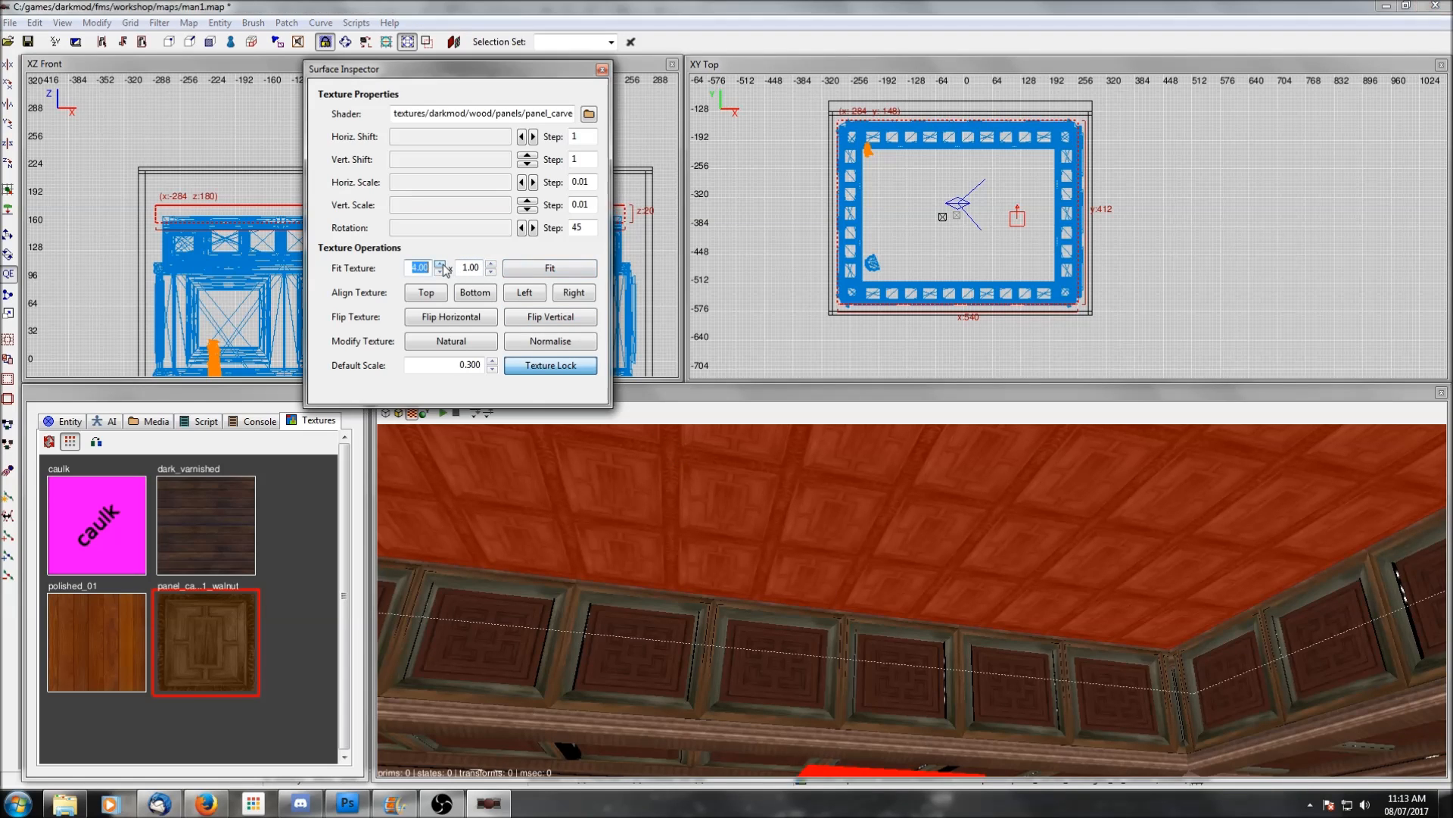
{"action": "left_click", "coordinate": [490, 264]}
{"action": "left_click", "coordinate": [490, 263]}
{"action": "left_click", "coordinate": [489, 264]}
Shrink the ceiling brush on all four sides to the inner edges of the trim, making it 440 units wide in X
{"action": "right_click_drag", "start_coordinate": [824, 206], "coordinate": [832, 214]}
{"action": "left_click_drag", "start_coordinate": [792, 212], "coordinate": [816, 212]}
{"action": "left_click_drag", "start_coordinate": [985, 109], "coordinate": [986, 137]}
{"action": "left_click_drag", "start_coordinate": [944, 347], "coordinate": [946, 328]}
{"action": "left_click_drag", "start_coordinate": [1134, 190], "coordinate": [1109, 194]}
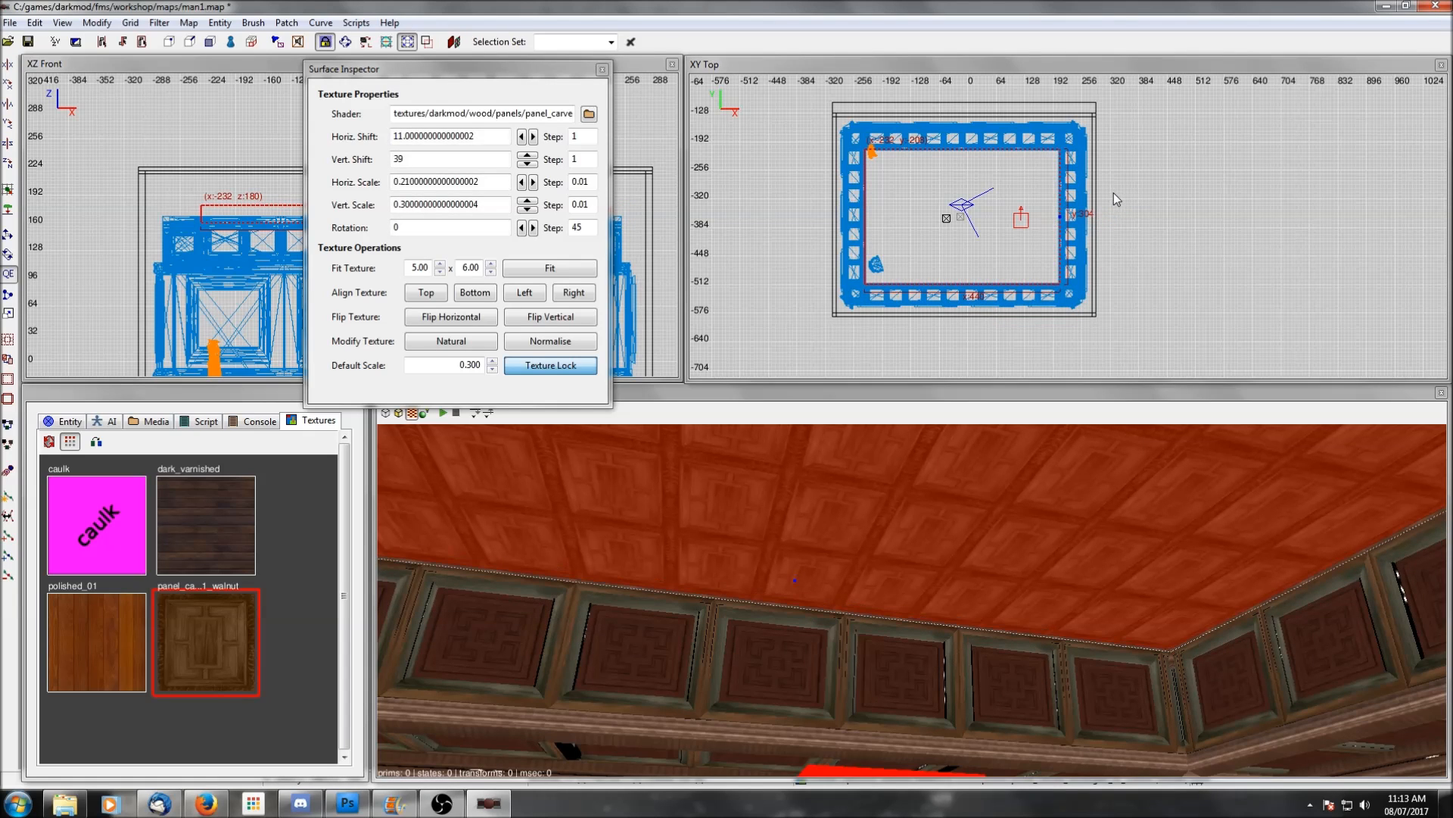
Fit the texture 6 × 6 times onto the resized ceiling brush and check how the panels end at the corners
{"action": "left_click", "coordinate": [439, 266]}
{"action": "left_click", "coordinate": [439, 266]}
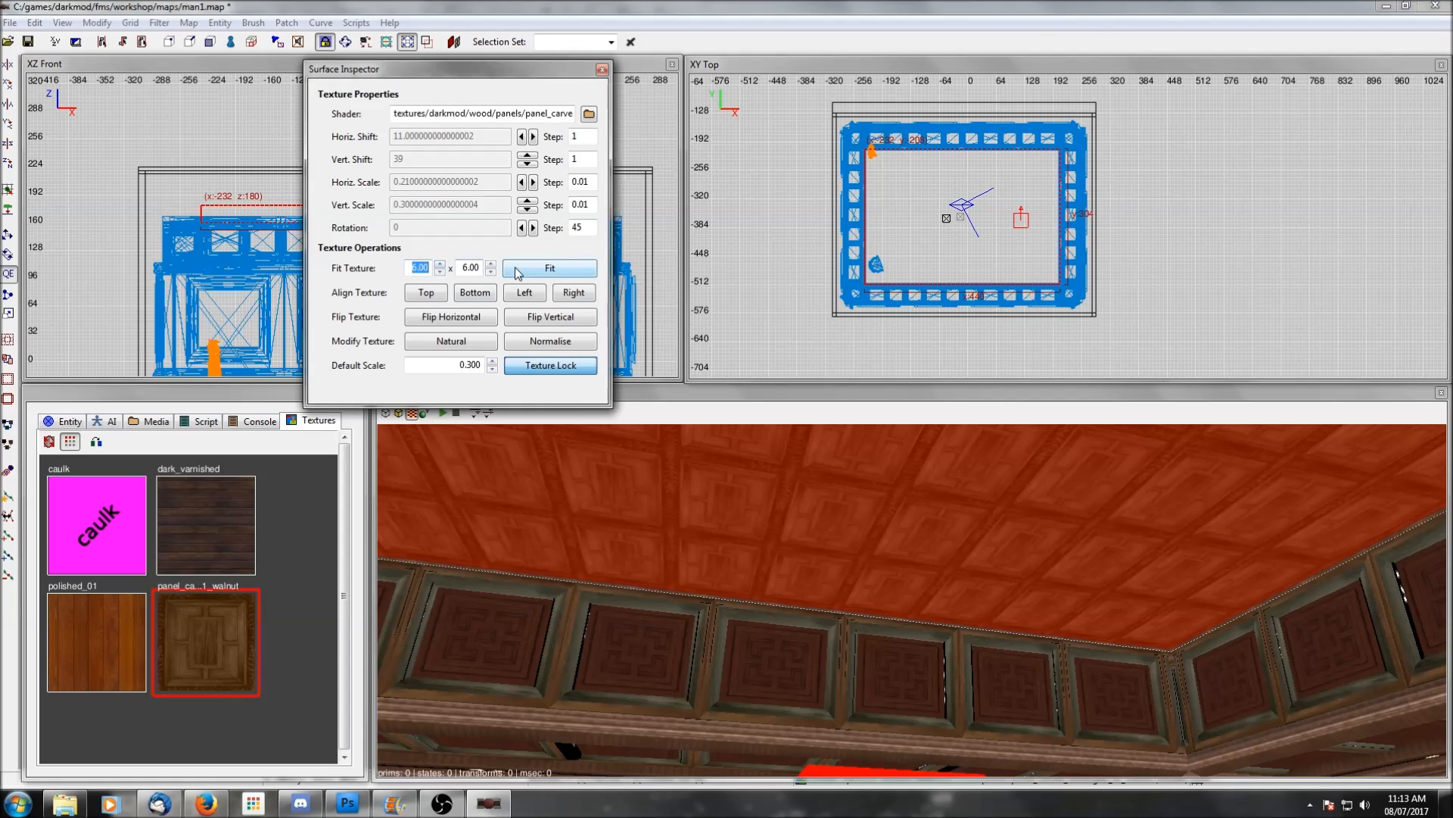
{"action": "left_click", "coordinate": [549, 268]}
{"action": "right_click", "coordinate": [734, 535]}
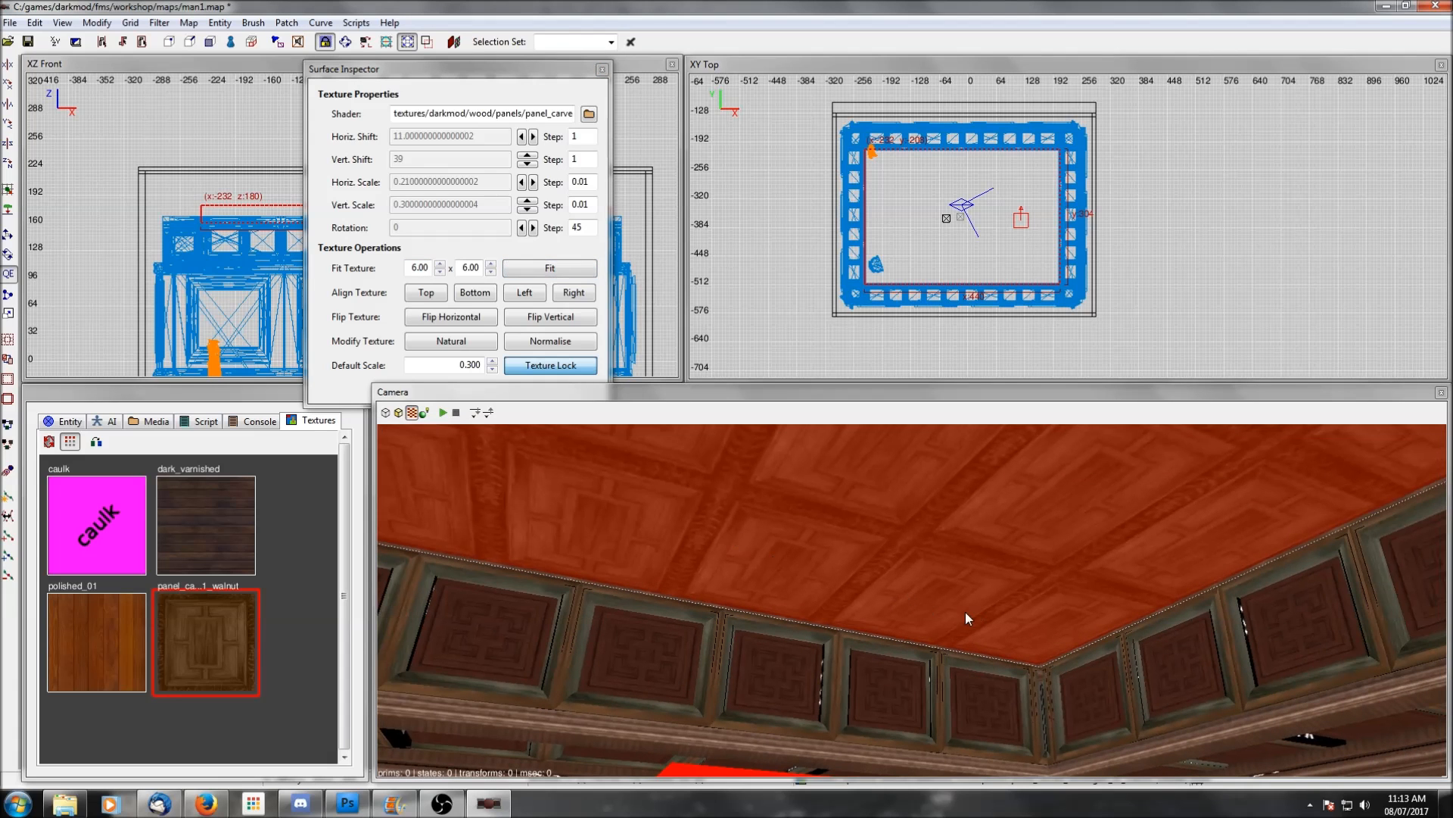
{"action": "right_click", "coordinate": [735, 593]}
{"action": "right_click", "coordinate": [734, 592]}
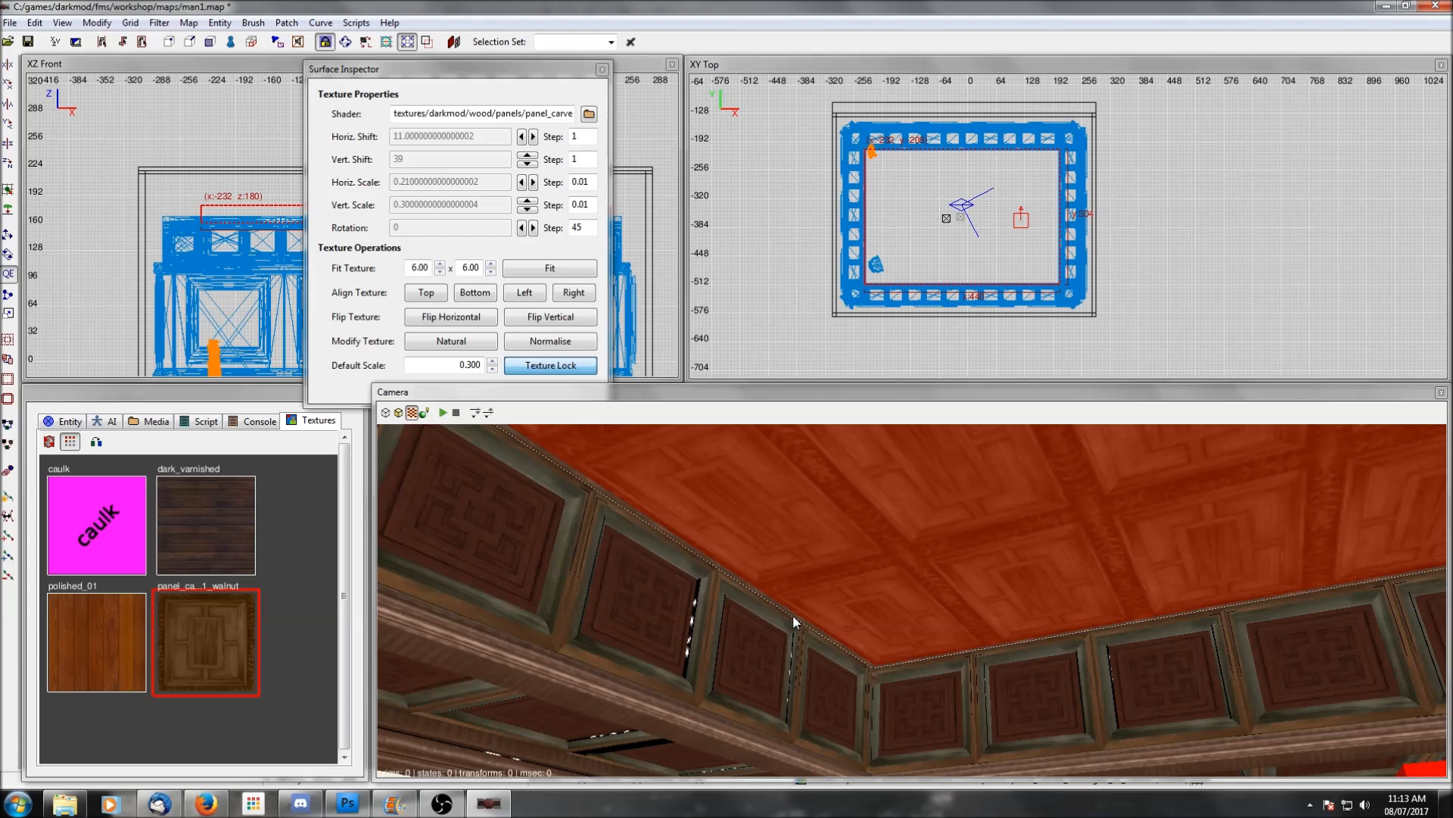
Refit the ceiling texture with 7 × 7 repeats and check the panels along the trim
{"action": "left_click", "coordinate": [439, 263]}
{"action": "left_click", "coordinate": [491, 264]}
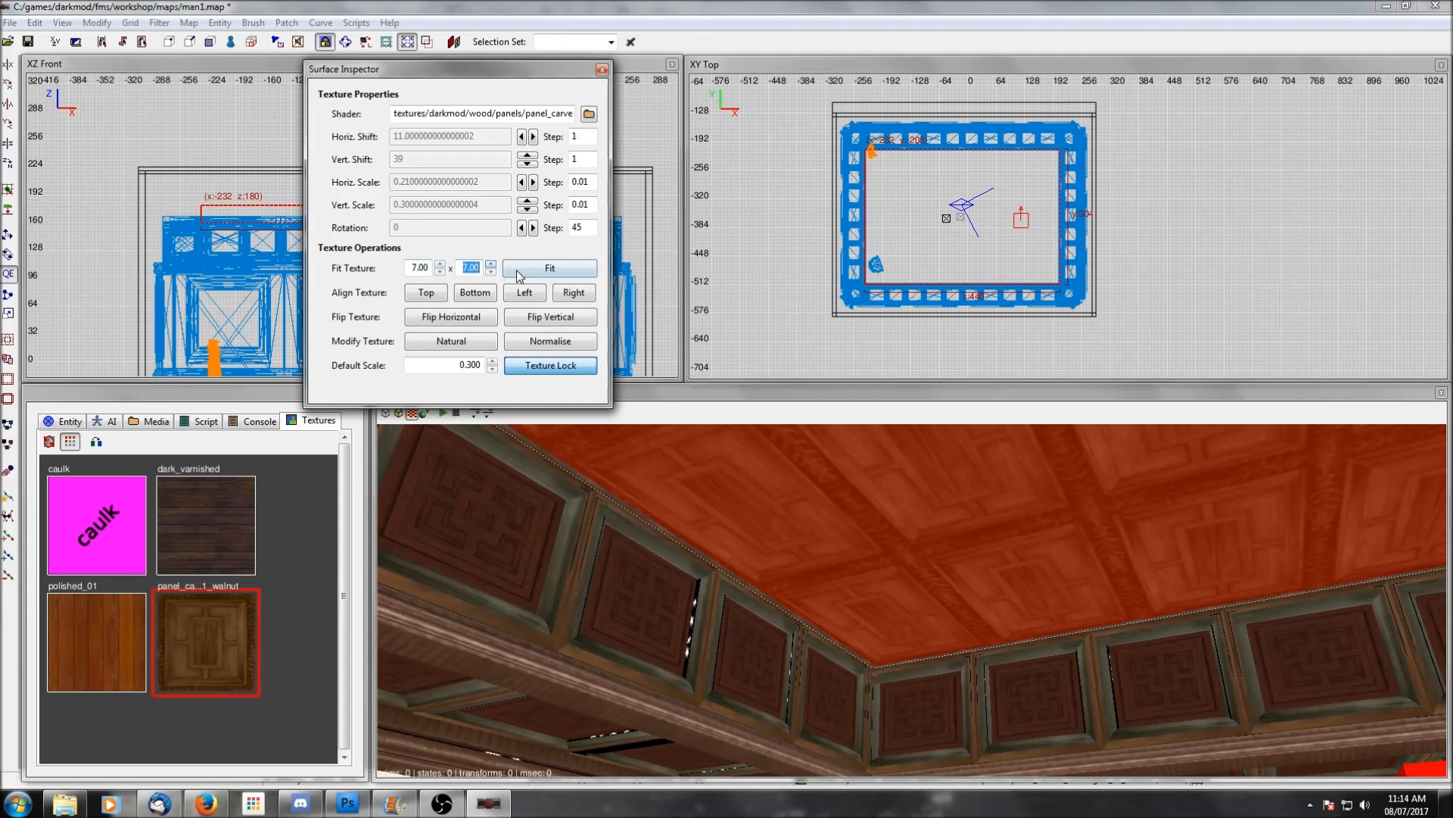
{"action": "left_click", "coordinate": [520, 270]}
{"action": "right_click", "coordinate": [719, 614]}
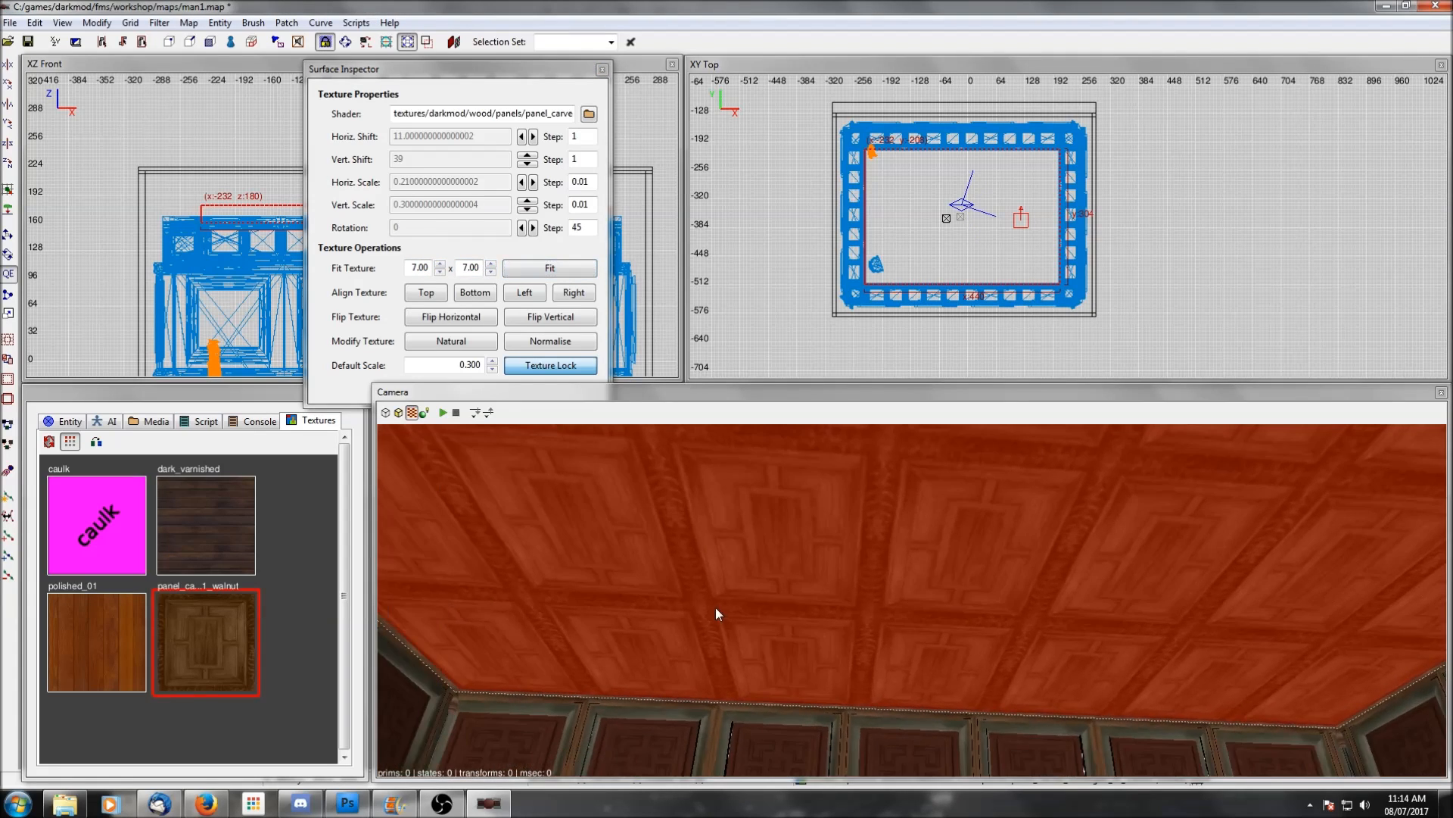
Try fitting the ceiling texture with 8 × 7 repeats and with 6 × 7 repeats
{"action": "left_click", "coordinate": [440, 264]}
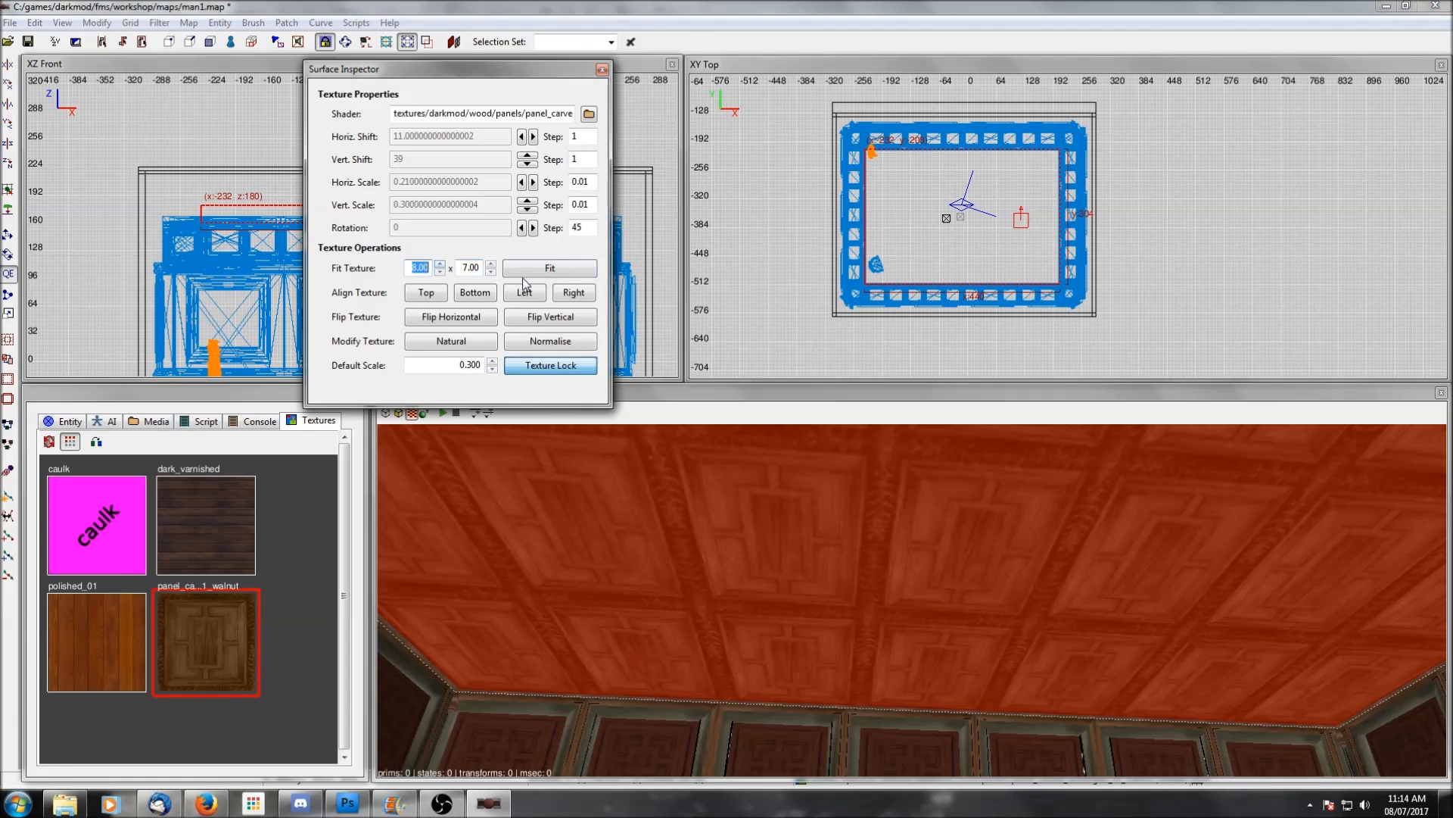
{"action": "left_click", "coordinate": [530, 271]}
{"action": "left_click", "coordinate": [440, 271]}
{"action": "left_click", "coordinate": [440, 271]}
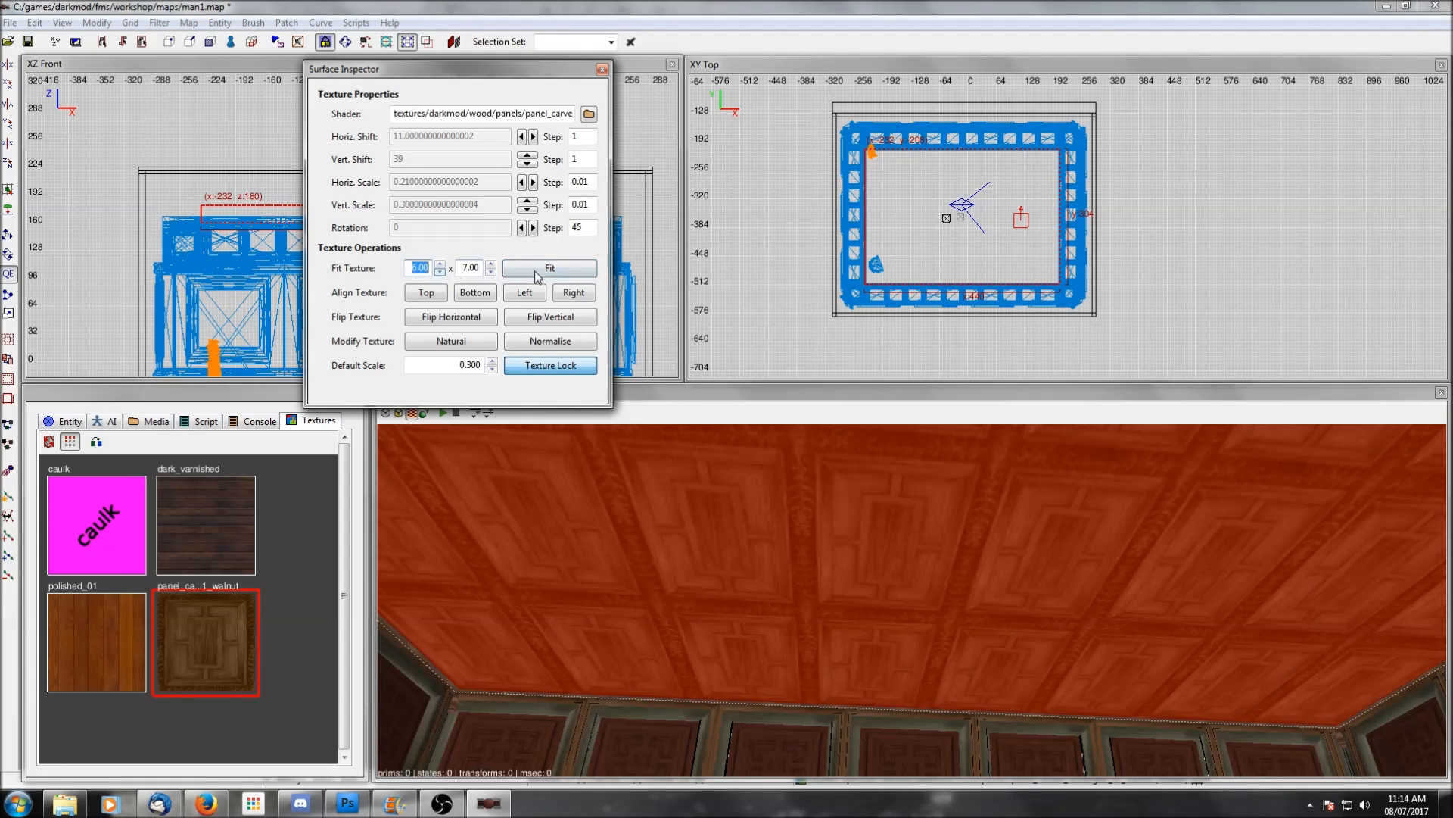
{"action": "left_click", "coordinate": [536, 273]}
Fit the ceiling texture with 8 × 9 repeats
{"action": "left_click", "coordinate": [491, 263]}
{"action": "left_click", "coordinate": [490, 264]}
{"action": "left_click", "coordinate": [440, 264]}
{"action": "left_click", "coordinate": [439, 263]}
{"action": "left_click", "coordinate": [522, 269]}
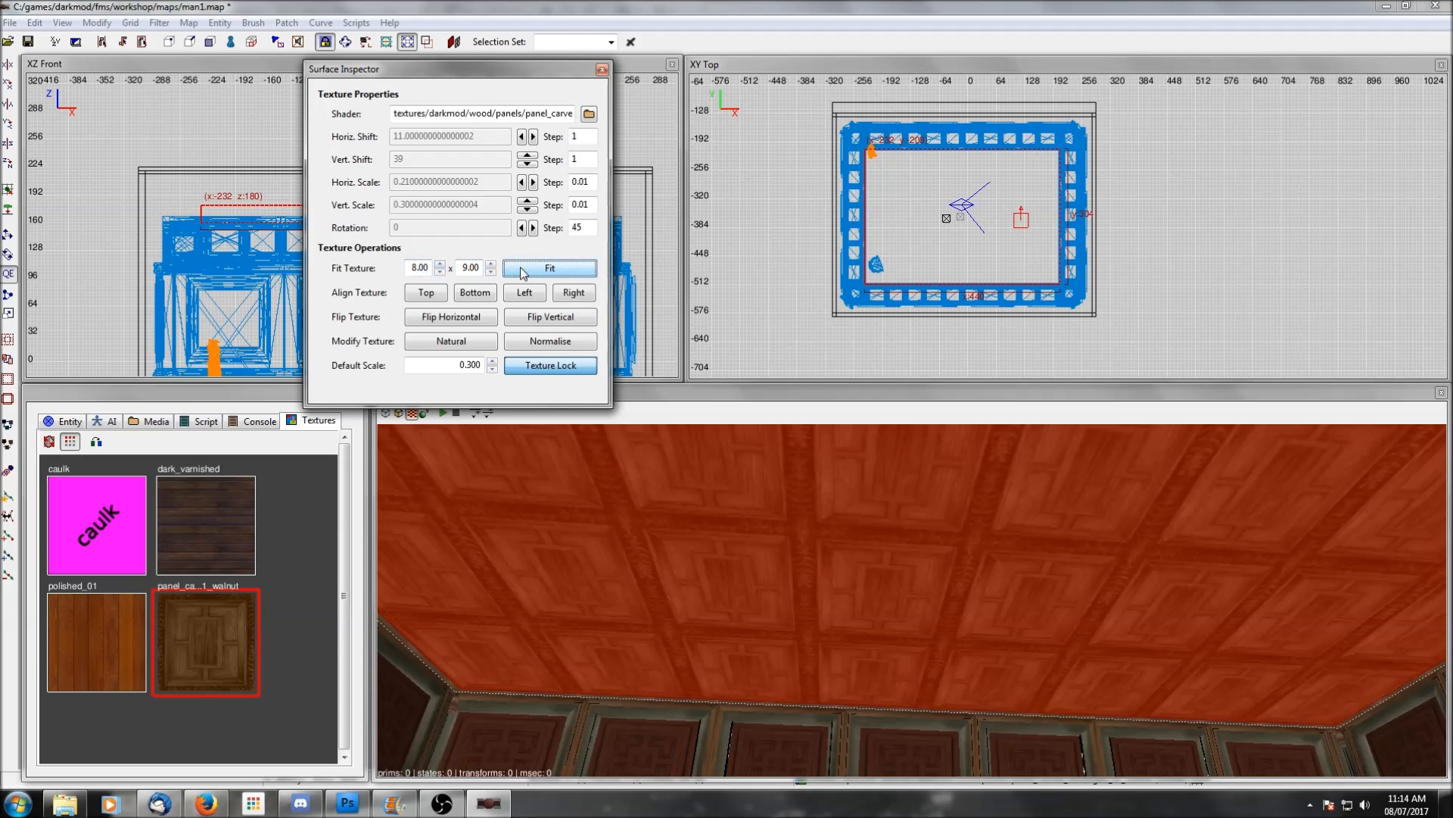
Deselect the ceiling brush and close the Surface Inspector after checking how the panels meet the trim
{"action": "right_click", "coordinate": [701, 619]}
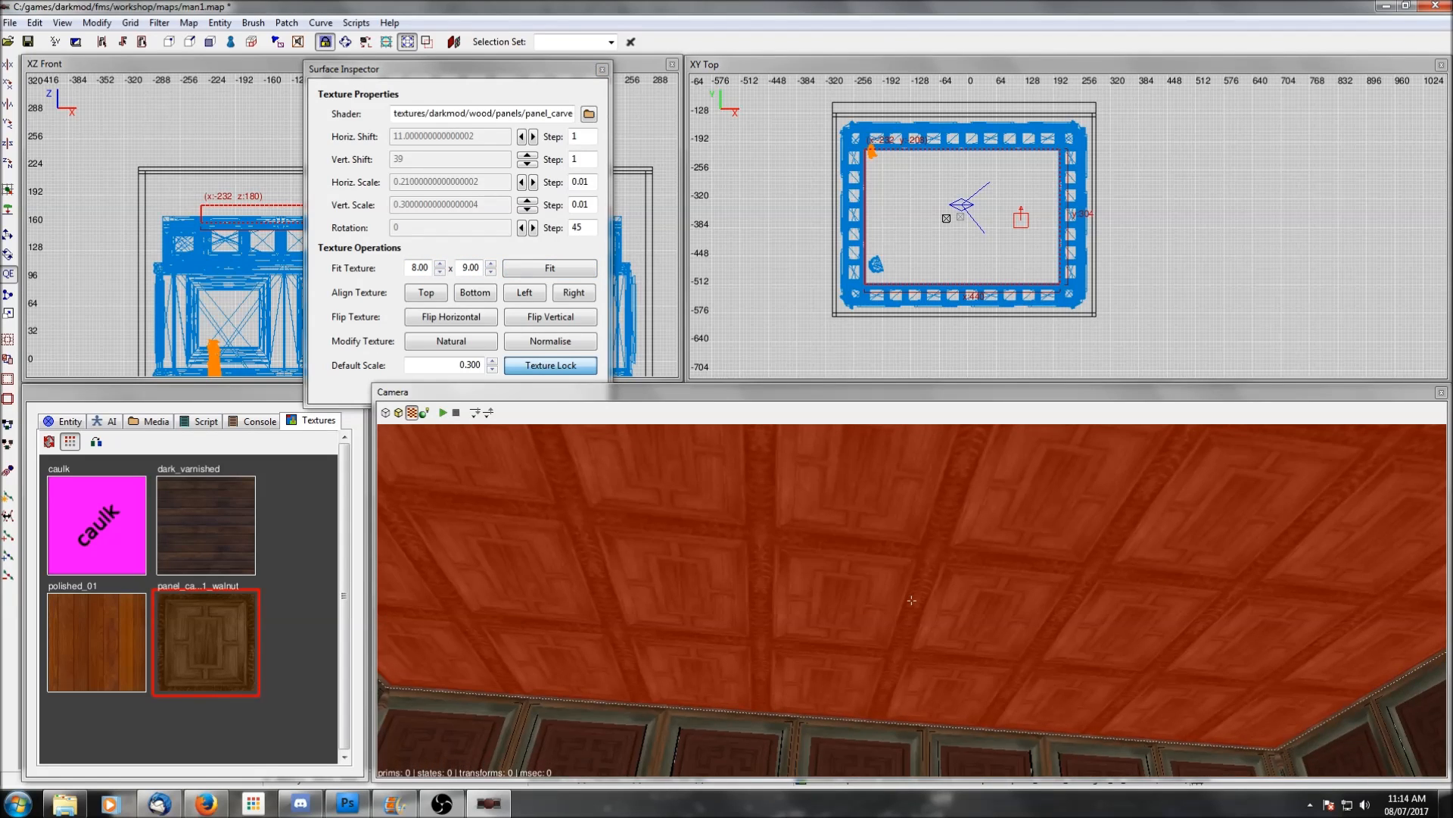
{"action": "right_click", "coordinate": [702, 621]}
{"action": "key", "text": "Escape"}
{"action": "right_click", "coordinate": [703, 621]}
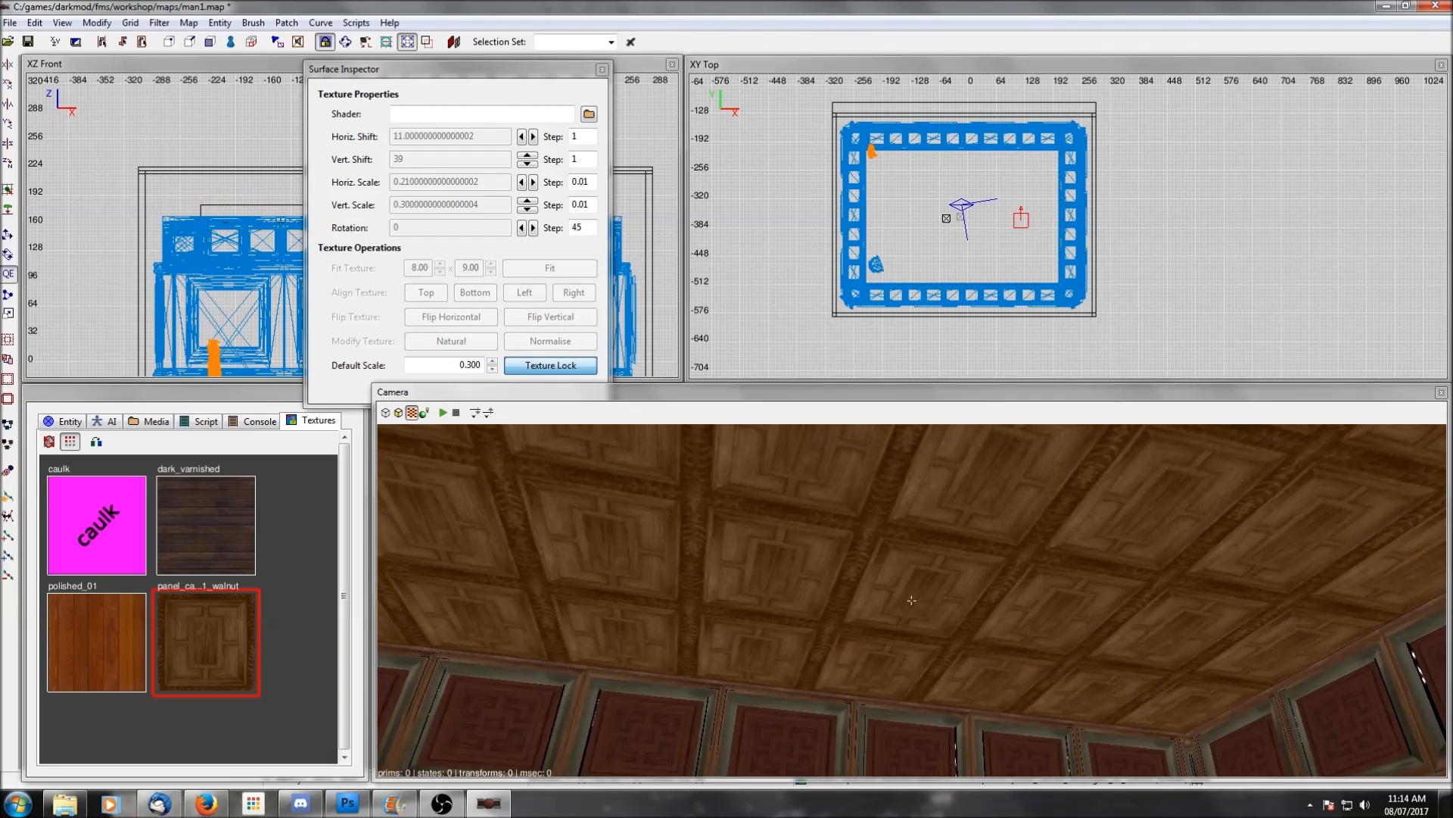
{"action": "right_click", "coordinate": [697, 632]}
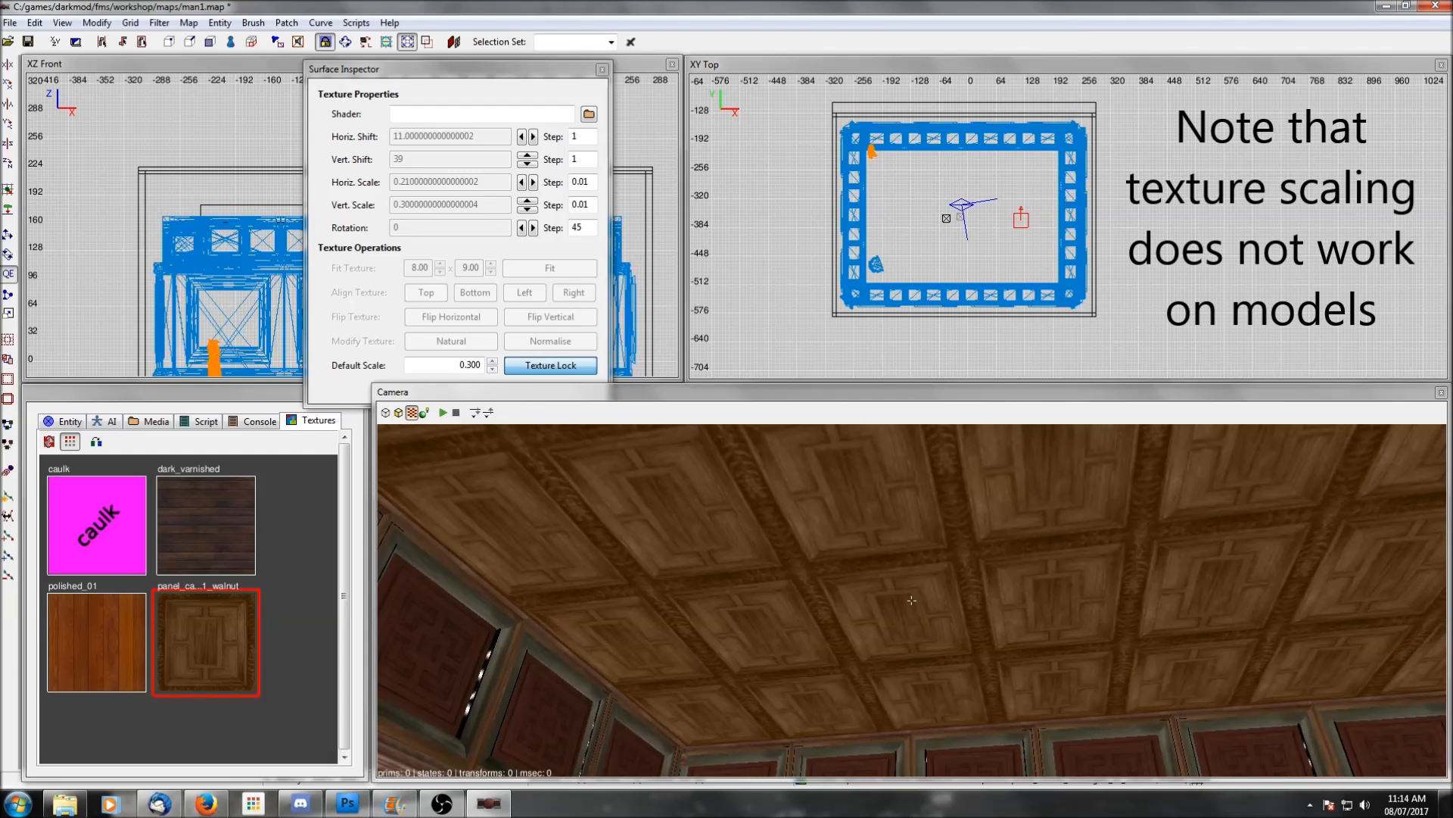
{"action": "right_click", "coordinate": [914, 605]}
{"action": "left_click", "coordinate": [602, 69]}
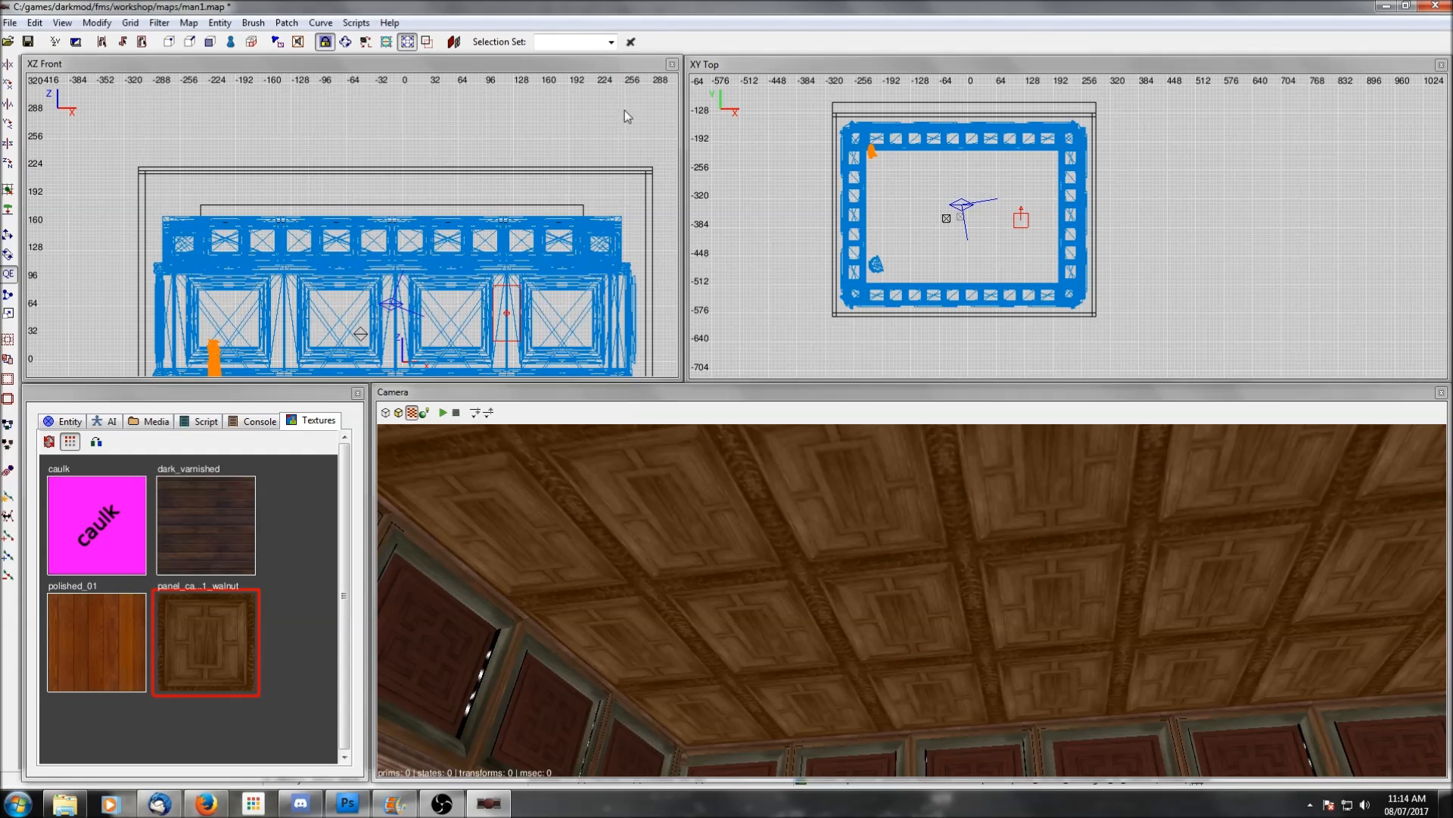
Hide the room's outer top brush, 592 units wide, to expose the upper side of the panelled ceiling
{"action": "right_click", "coordinate": [797, 618]}
{"action": "right_click", "coordinate": [796, 618]}
{"action": "right_click", "coordinate": [796, 618]}
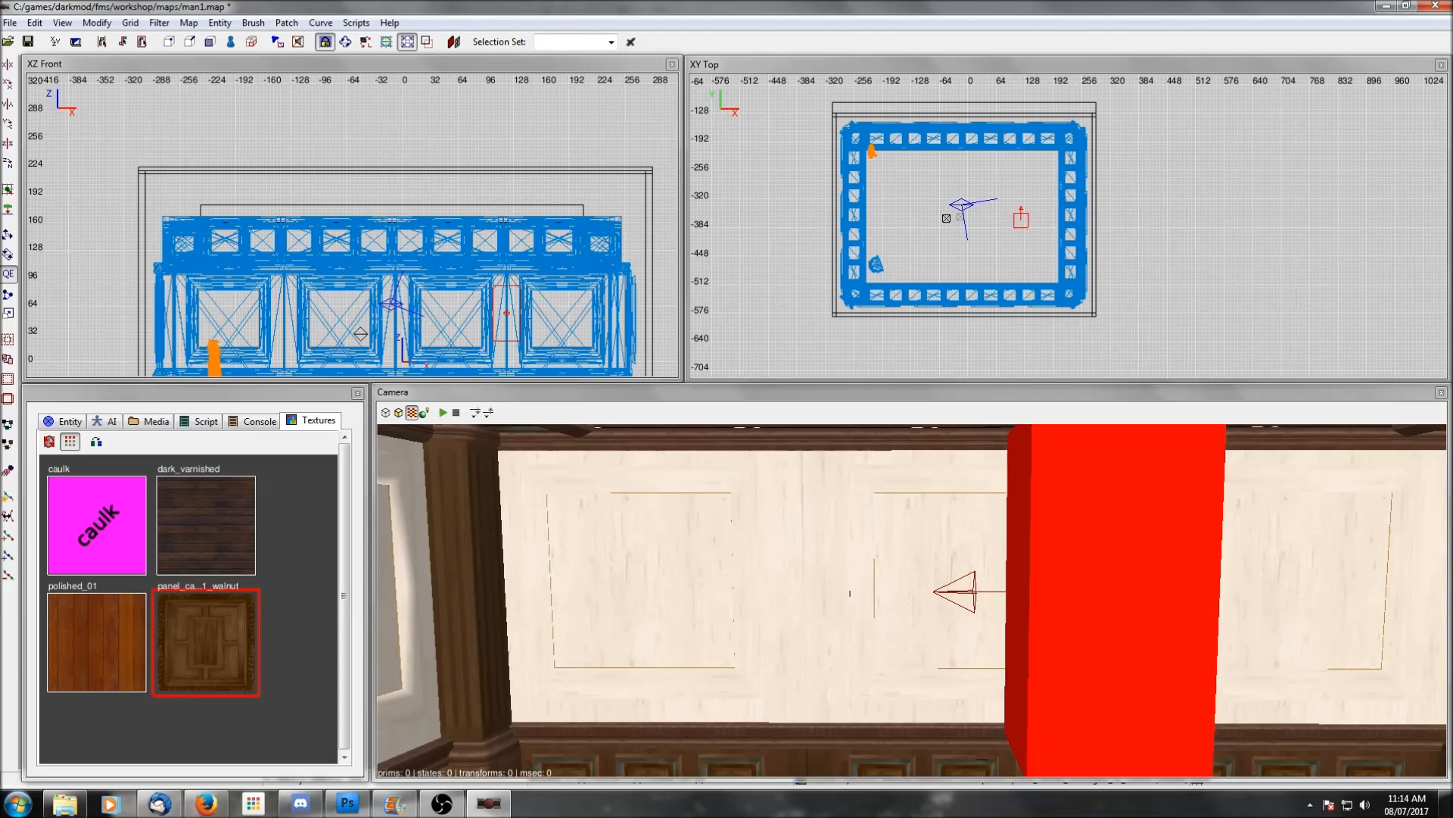
{"action": "right_click", "coordinate": [796, 617]}
{"action": "scroll", "coordinate": [796, 618], "scroll_direction": "down", "scroll_amount": 5}
{"action": "right_click", "coordinate": [797, 625]}
{"action": "right_click", "coordinate": [796, 625]}
{"action": "scroll", "coordinate": [797, 625], "scroll_direction": "up", "scroll_amount": 5}
{"action": "right_click", "coordinate": [797, 625]}
{"action": "right_click", "coordinate": [796, 626]}
{"action": "left_click", "coordinate": [825, 619], "text": "shift"}
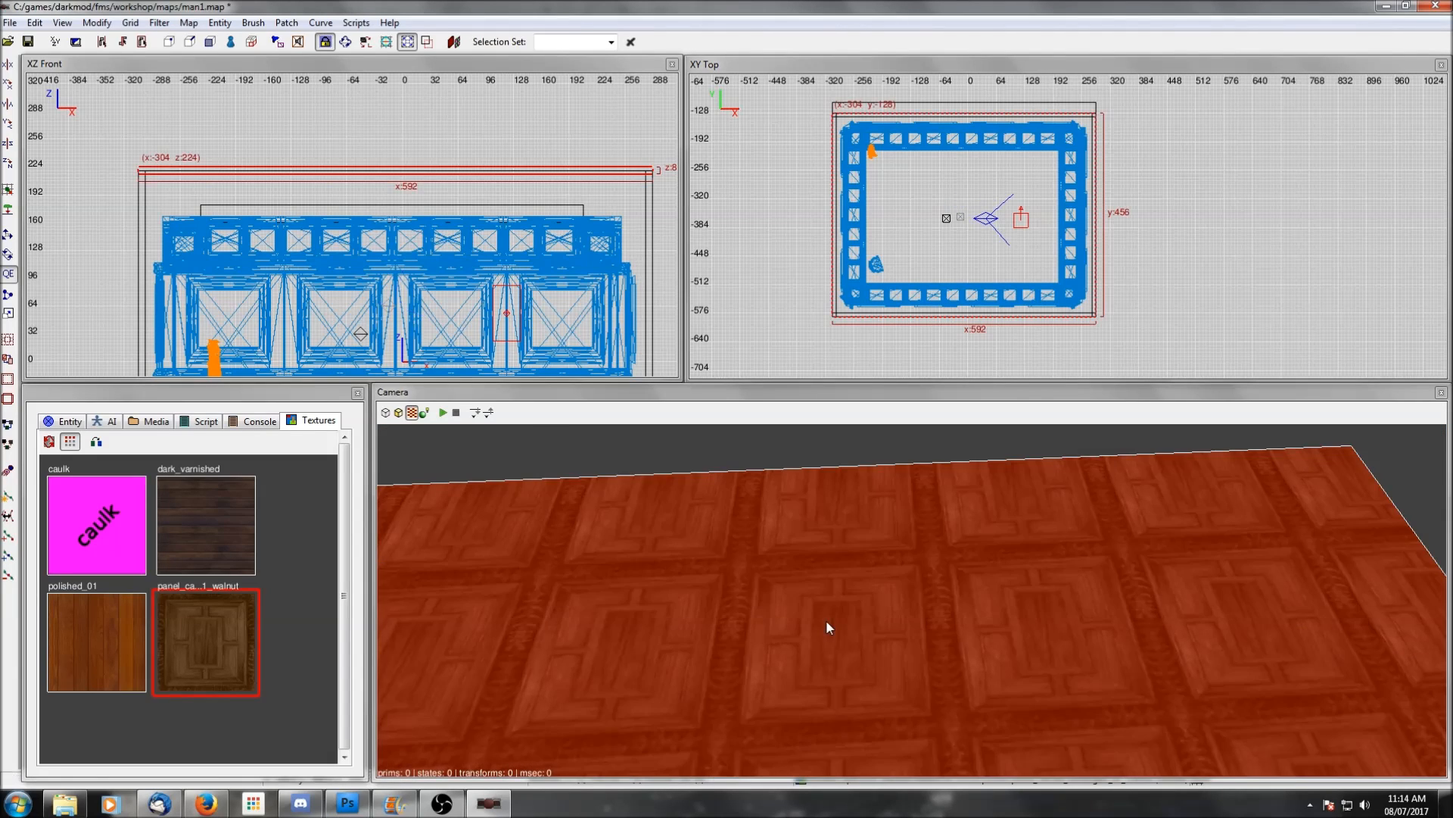
{"action": "key", "text": "h"}
{"action": "right_click", "coordinate": [826, 619]}
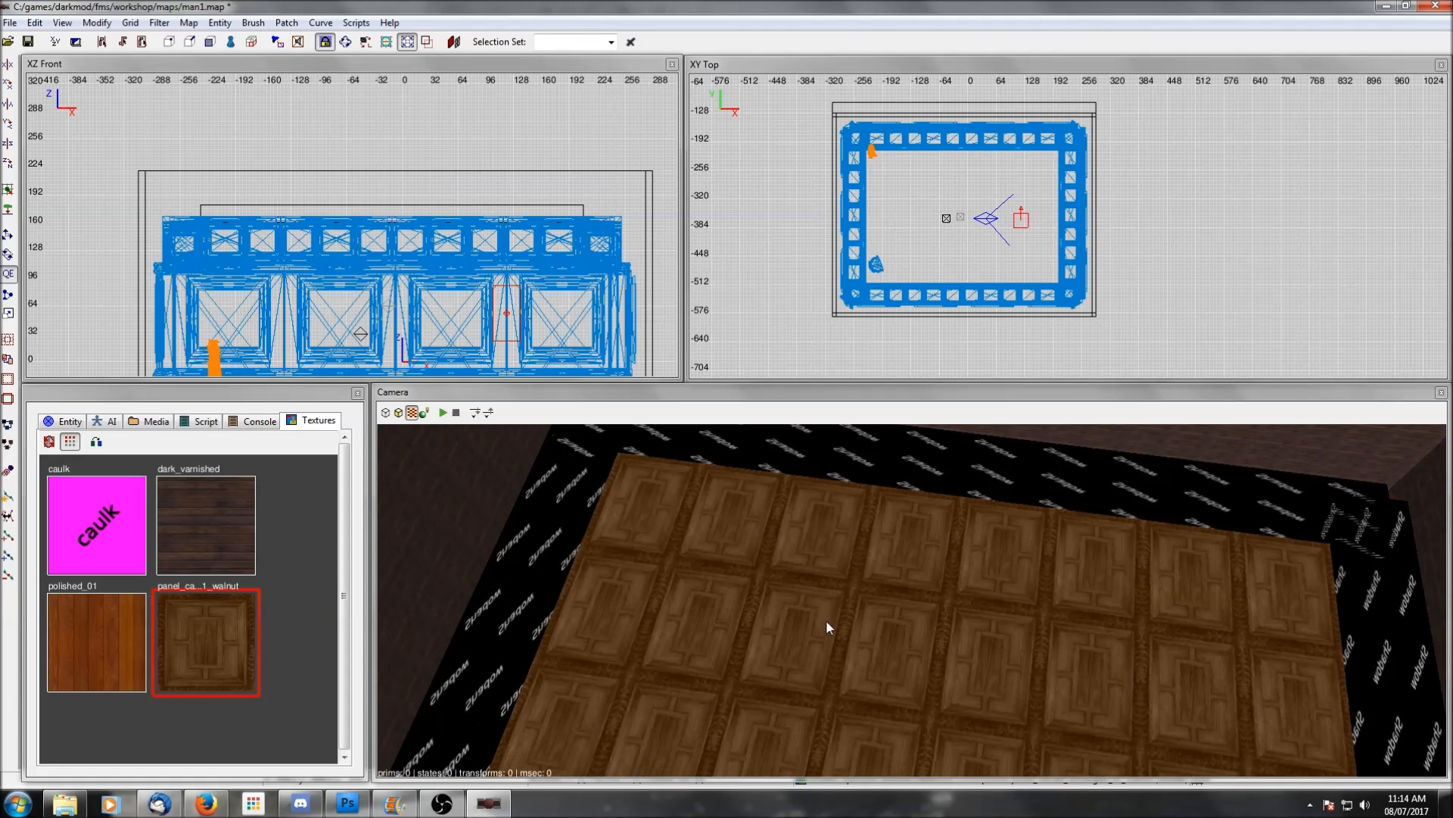
Select the whole panelled ceiling brush from above and deselect it again
{"action": "right_click", "coordinate": [793, 657]}
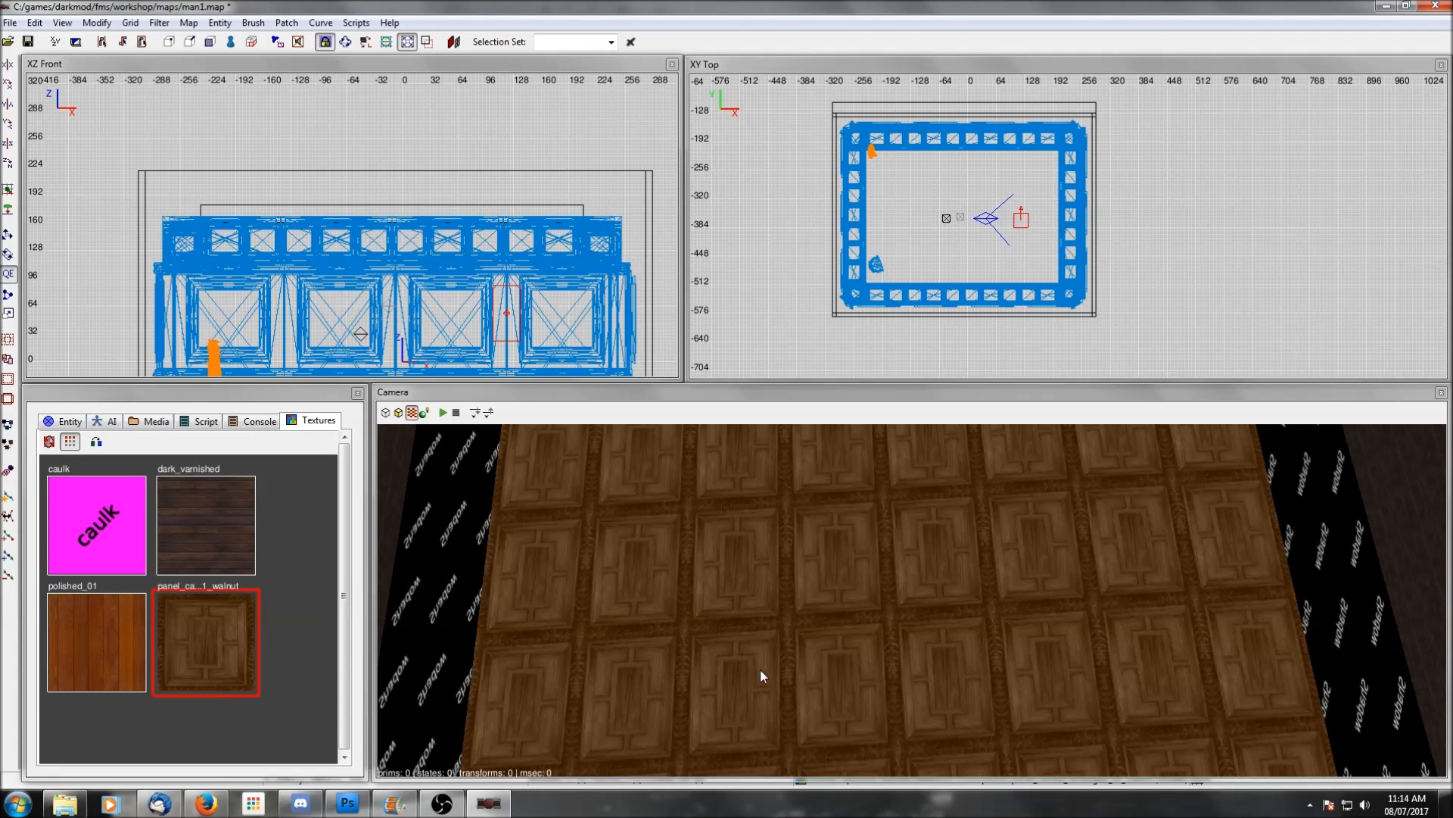
{"action": "right_click", "coordinate": [893, 671]}
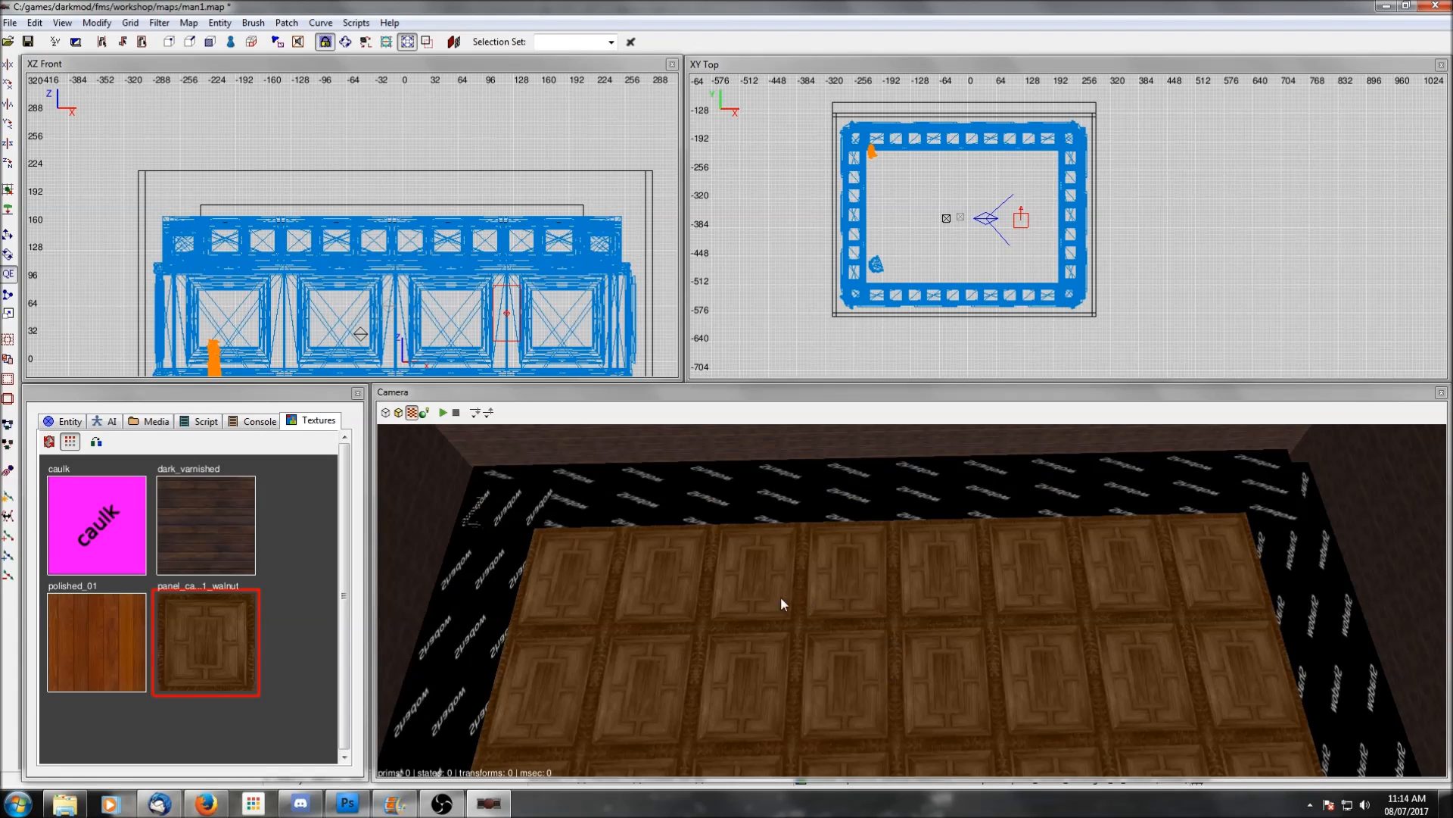
{"action": "left_click", "coordinate": [869, 647], "text": "shift"}
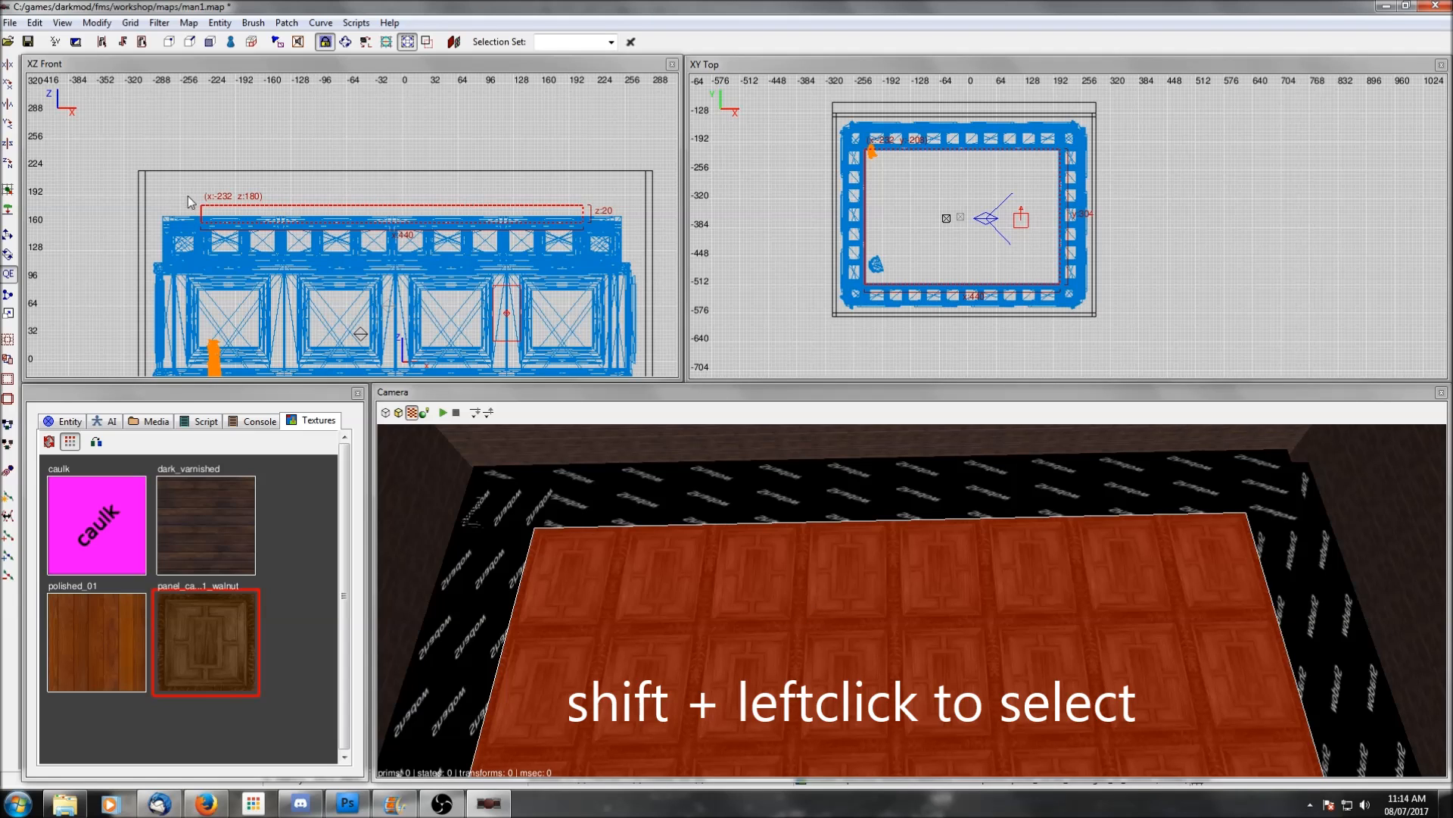
{"action": "left_click", "coordinate": [929, 622], "text": "shift"}
{"action": "right_click", "coordinate": [927, 618]}
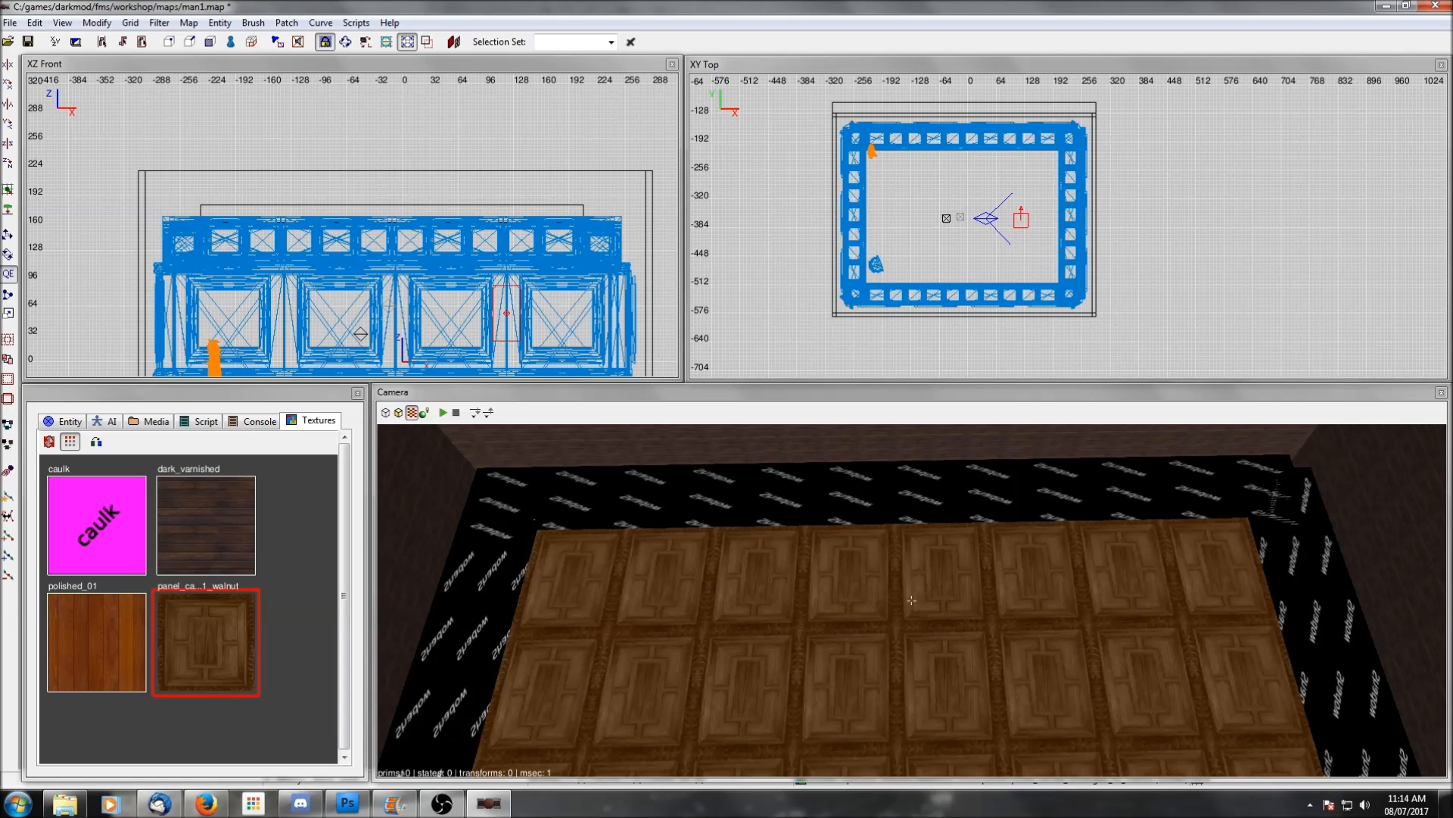
{"action": "right_click", "coordinate": [928, 618]}
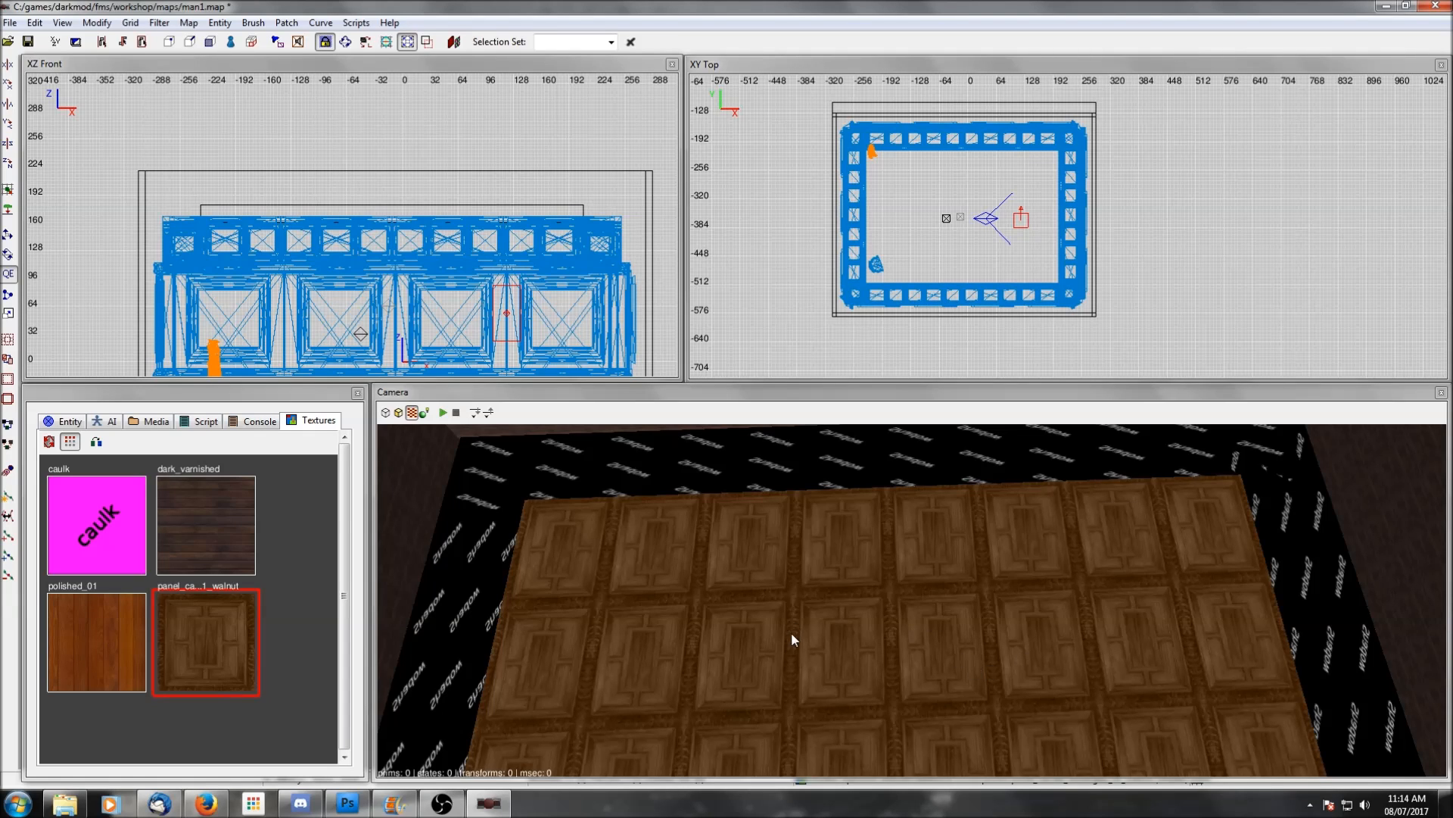
{"action": "left_click", "coordinate": [810, 640], "text": "shift"}
{"action": "left_click", "coordinate": [811, 641], "text": "shift"}
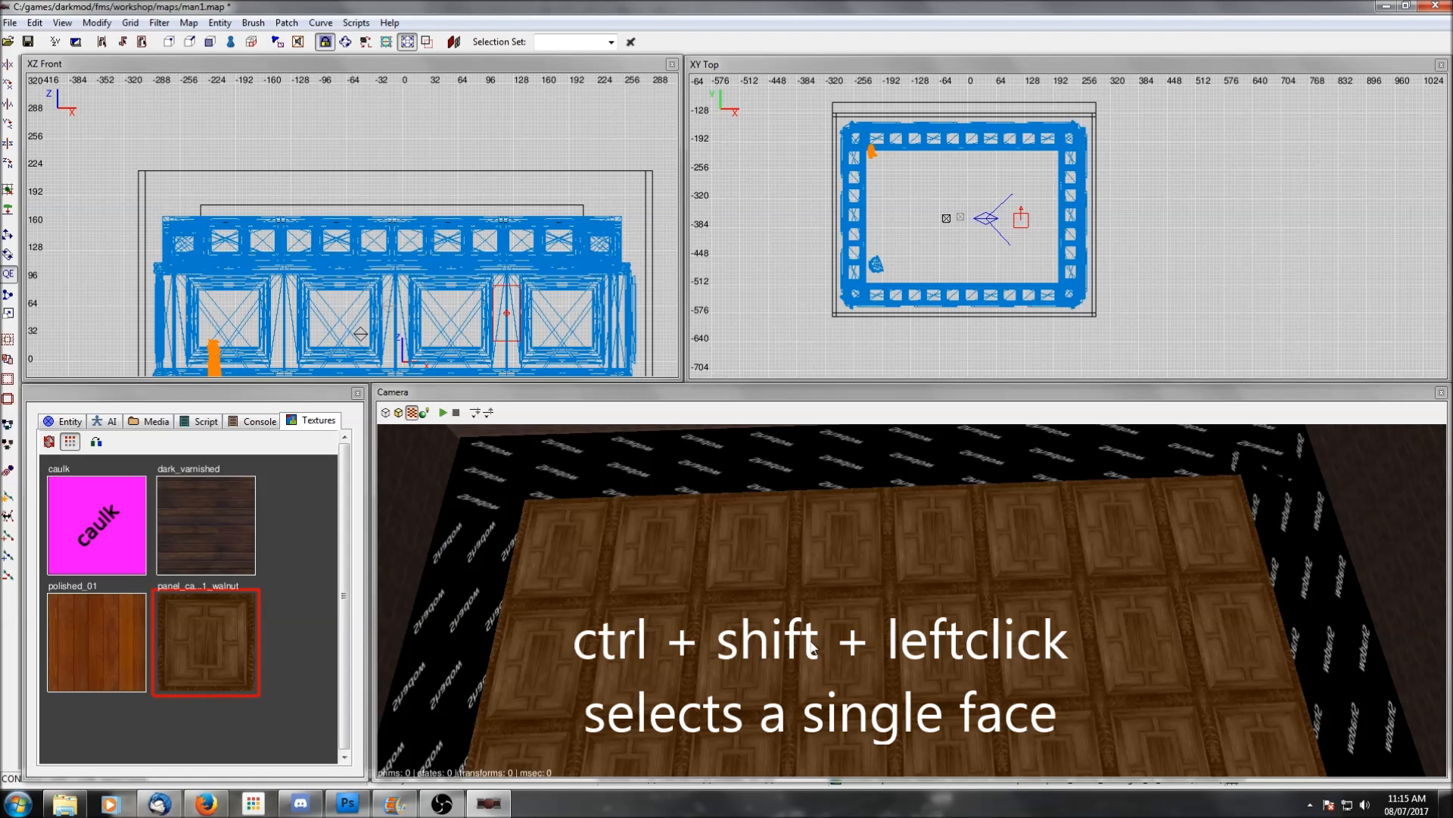
Select only the top face of the ceiling brush, apply the dark_varnished texture to it, and check the ceiling's underside
{"action": "left_click", "coordinate": [812, 648], "text": "ctrl+shift"}
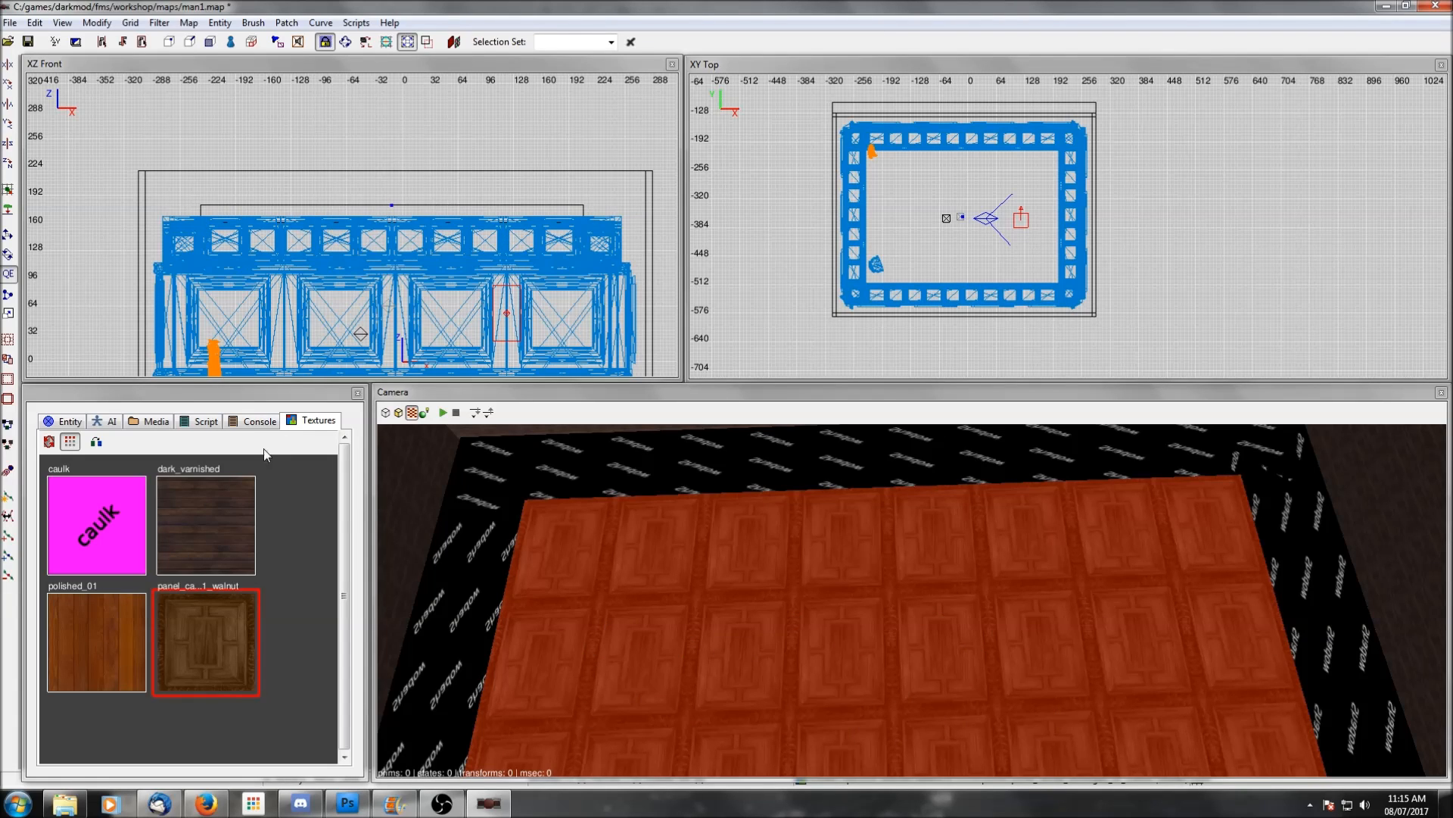
{"action": "left_click", "coordinate": [211, 506]}
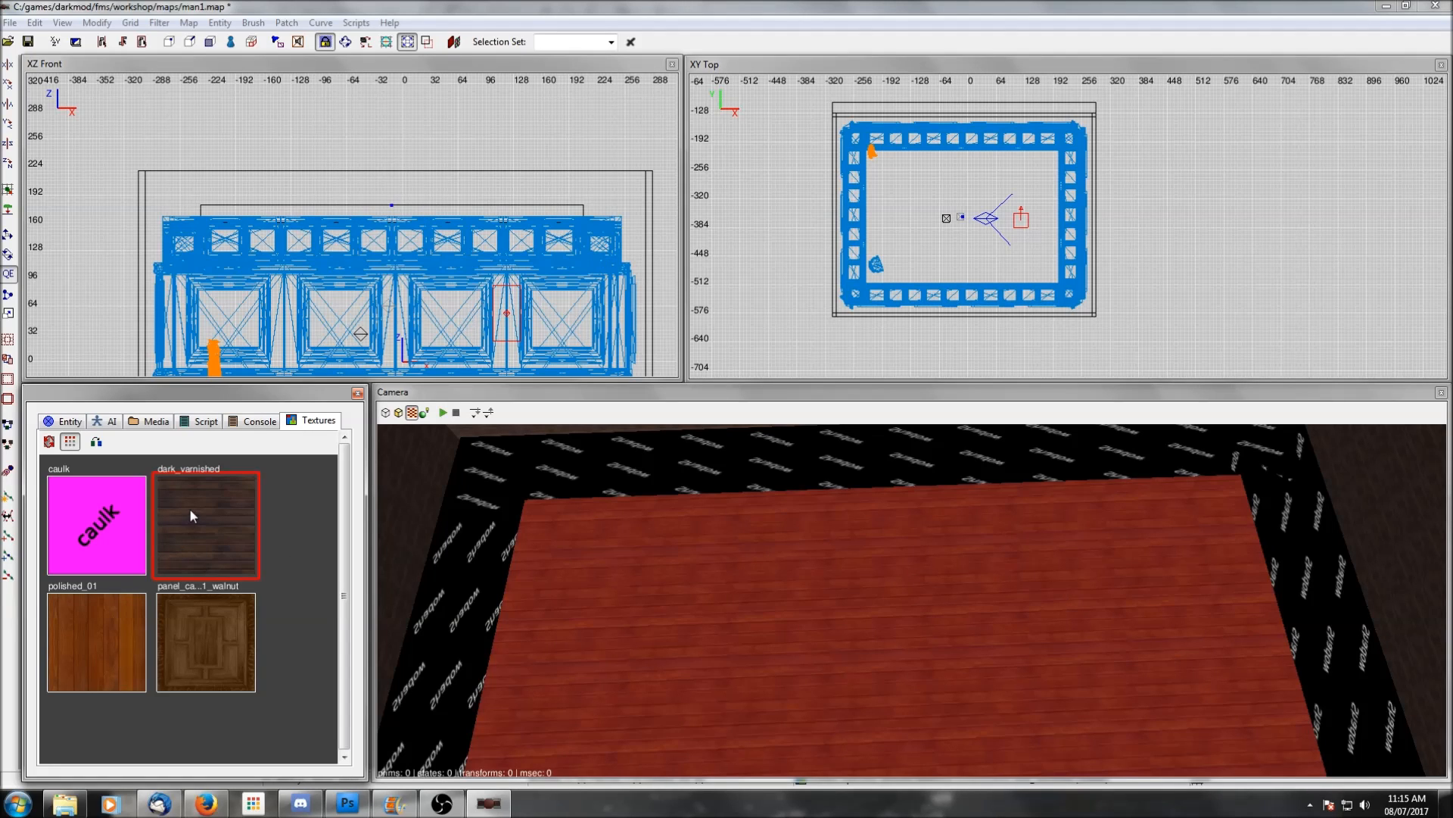
{"action": "key", "text": "Escape"}
{"action": "scroll", "coordinate": [870, 595], "scroll_direction": "up", "scroll_amount": 5}
{"action": "right_click", "coordinate": [870, 595]}
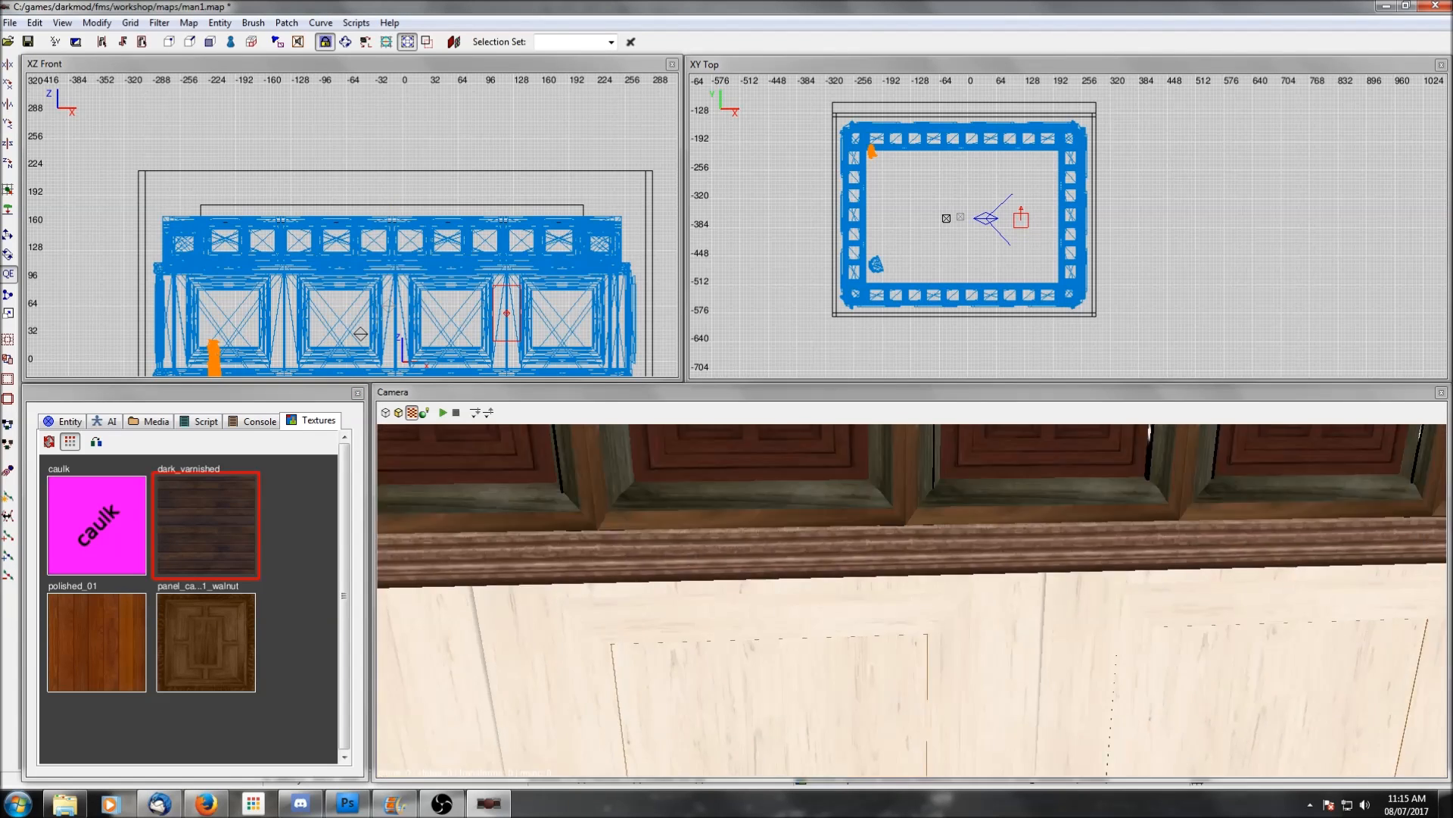
{"action": "right_click", "coordinate": [869, 595]}
{"action": "right_click", "coordinate": [869, 592]}
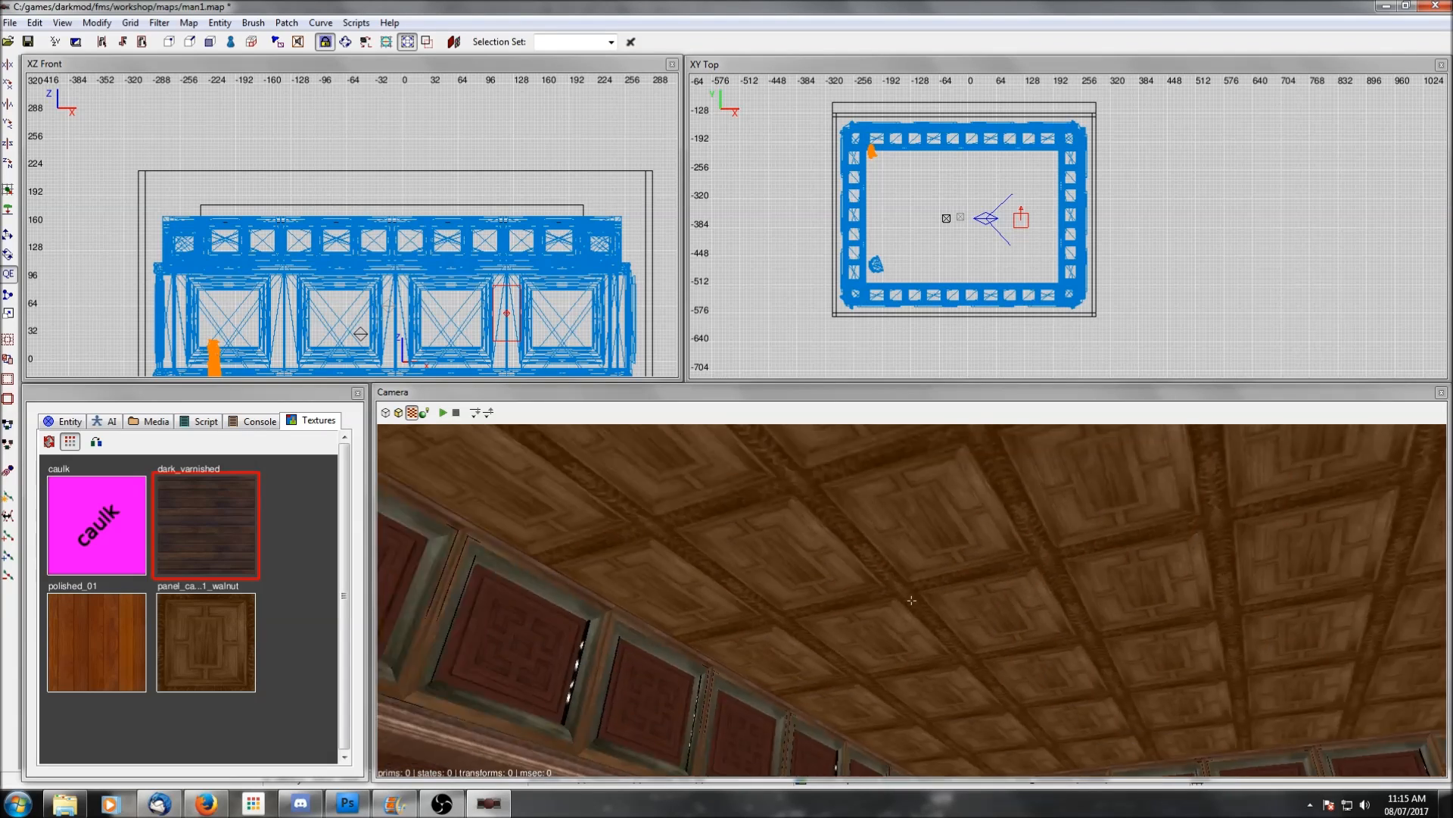
Examine the room, trim and panelled ceiling from lower and higher camera positions
{"action": "right_click", "coordinate": [870, 594]}
{"action": "right_click", "coordinate": [870, 594]}
{"action": "right_click", "coordinate": [870, 594]}
{"action": "right_click", "coordinate": [869, 595]}
{"action": "key", "text": "c"}
{"action": "key", "text": "d"}
{"action": "key", "text": "c"}
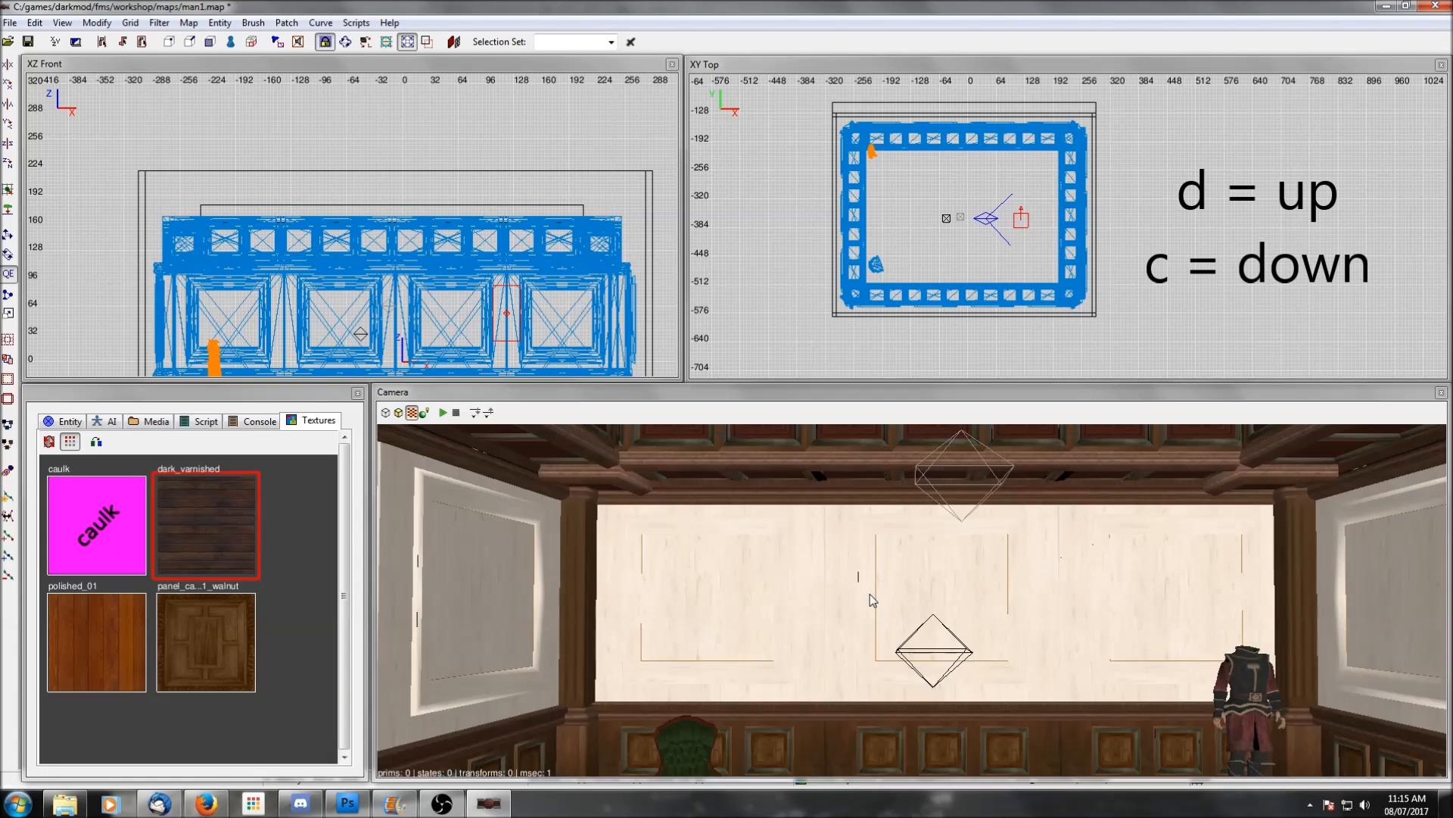
{"action": "key", "text": "c"}
{"action": "key", "text": "d"}
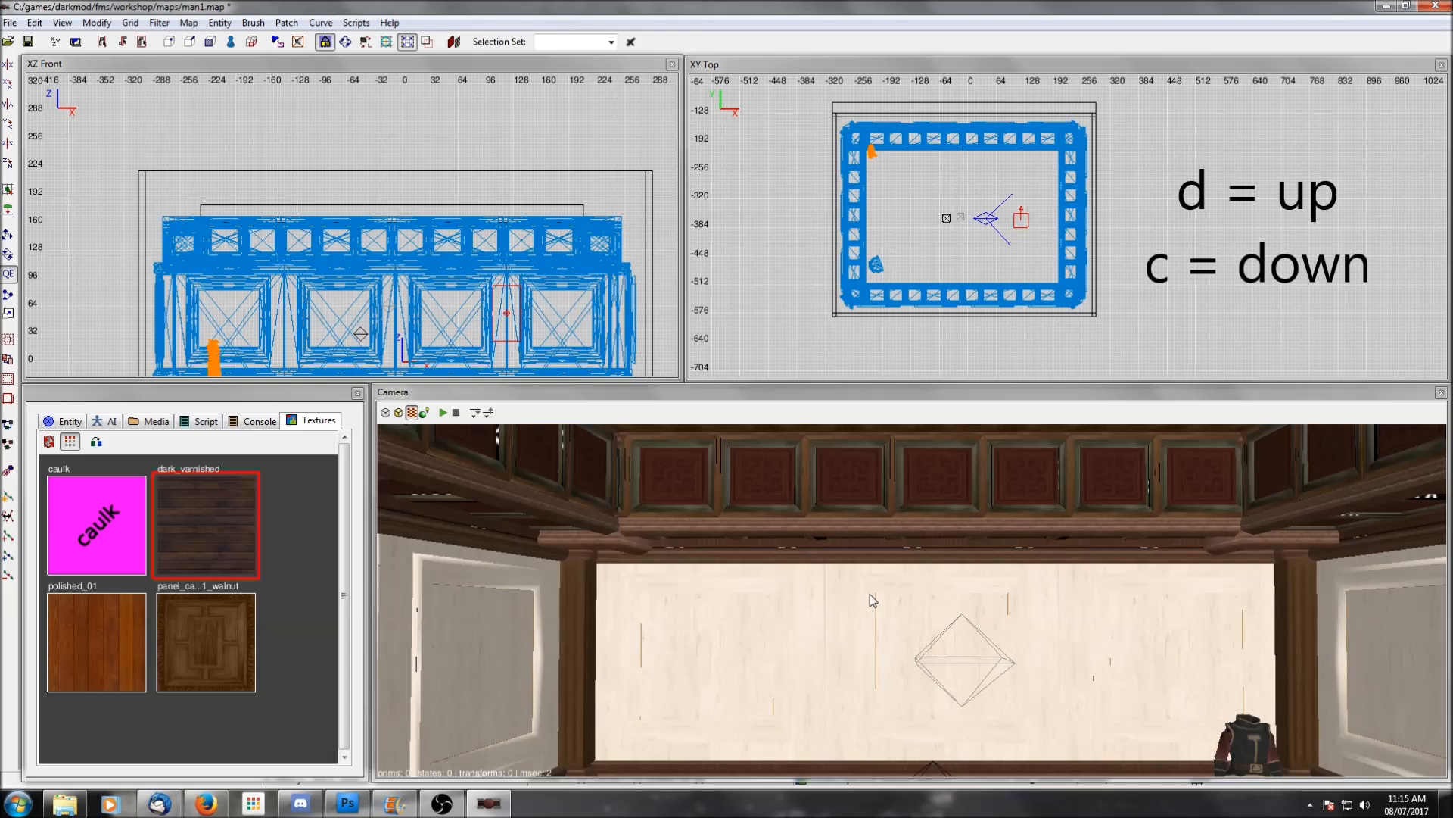
{"action": "key", "text": "c"}
{"action": "key", "text": "d"}
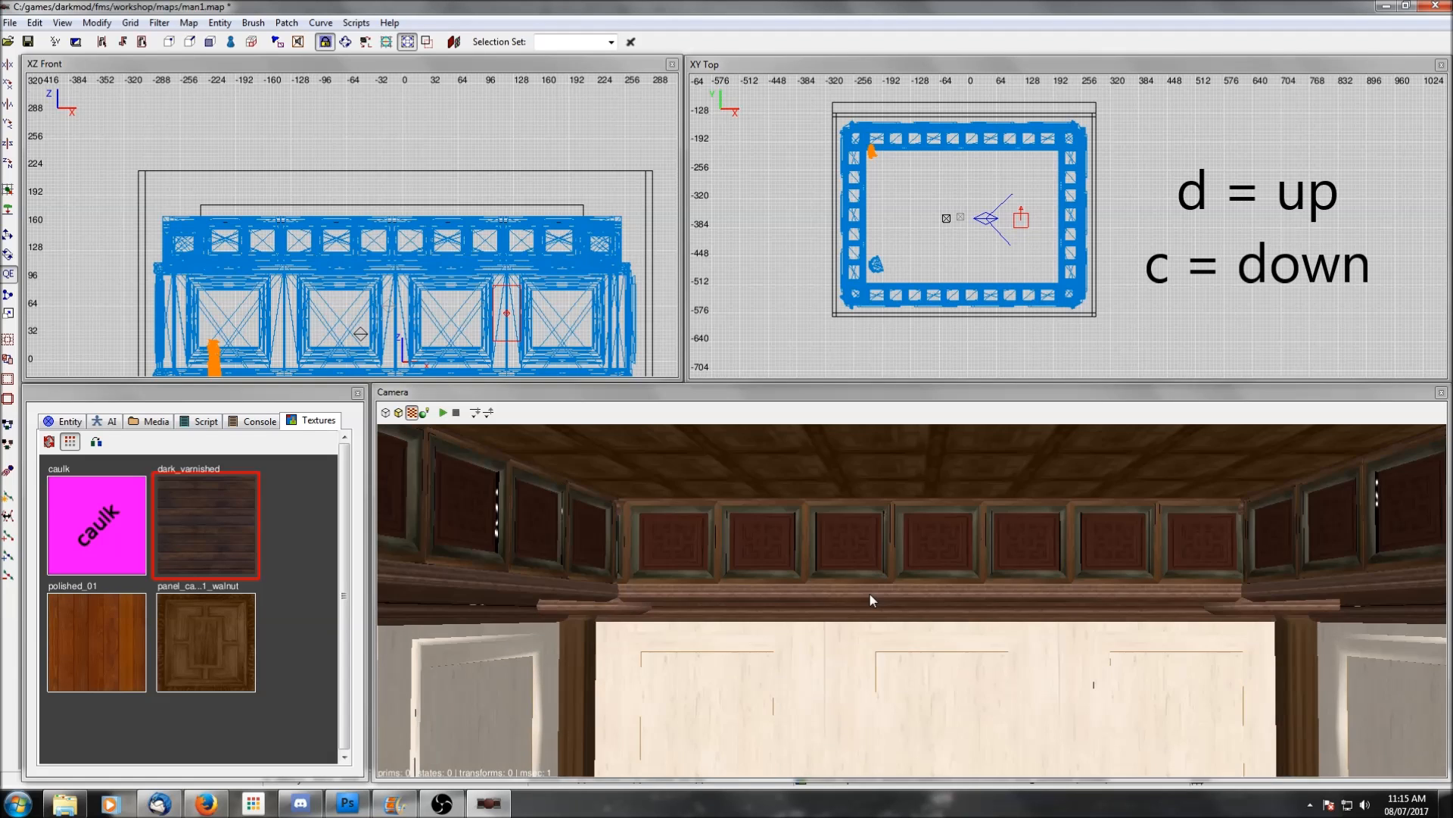
{"action": "key", "text": "c"}
{"action": "right_click", "coordinate": [870, 594]}
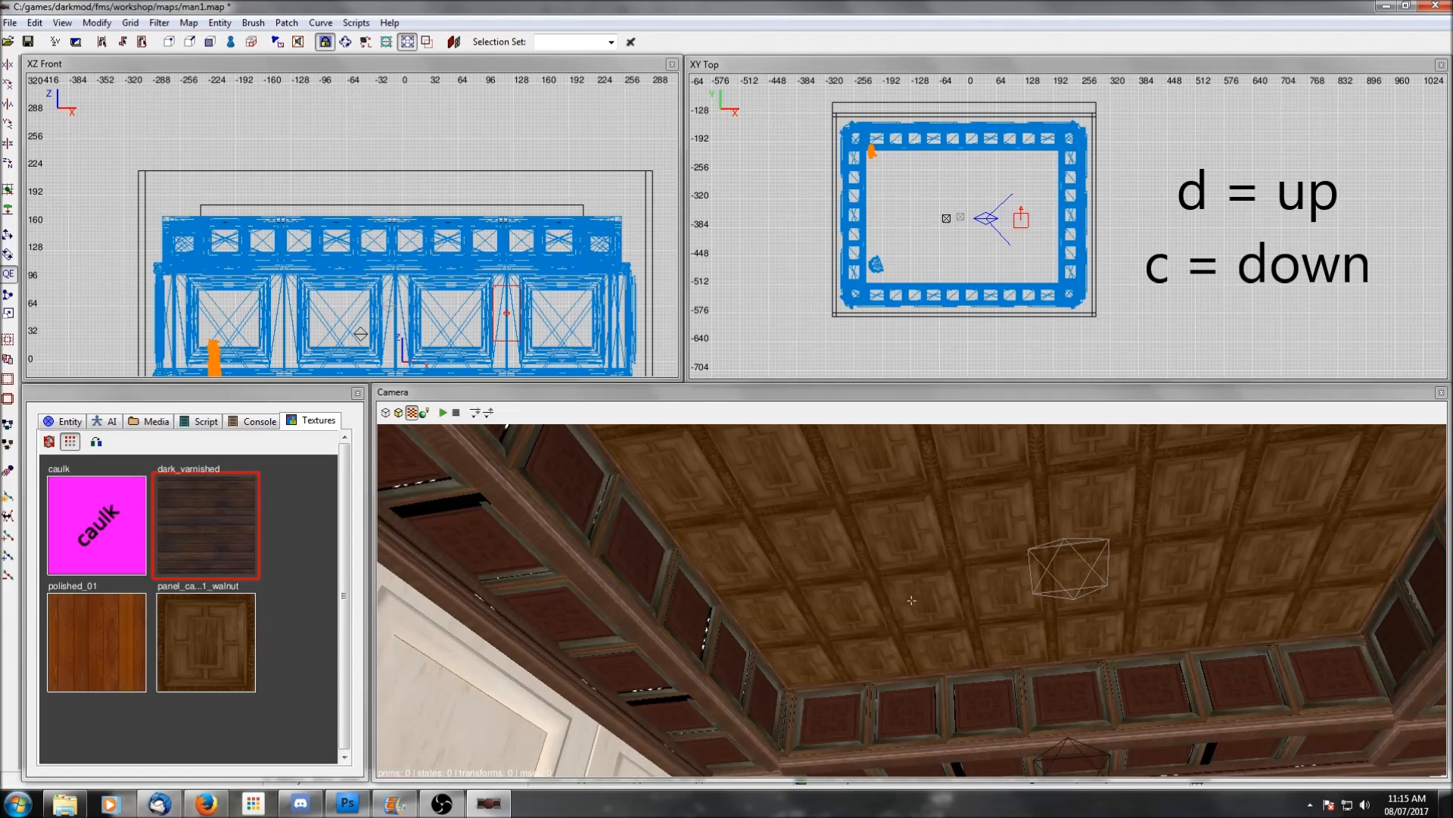
{"action": "key", "text": "d"}
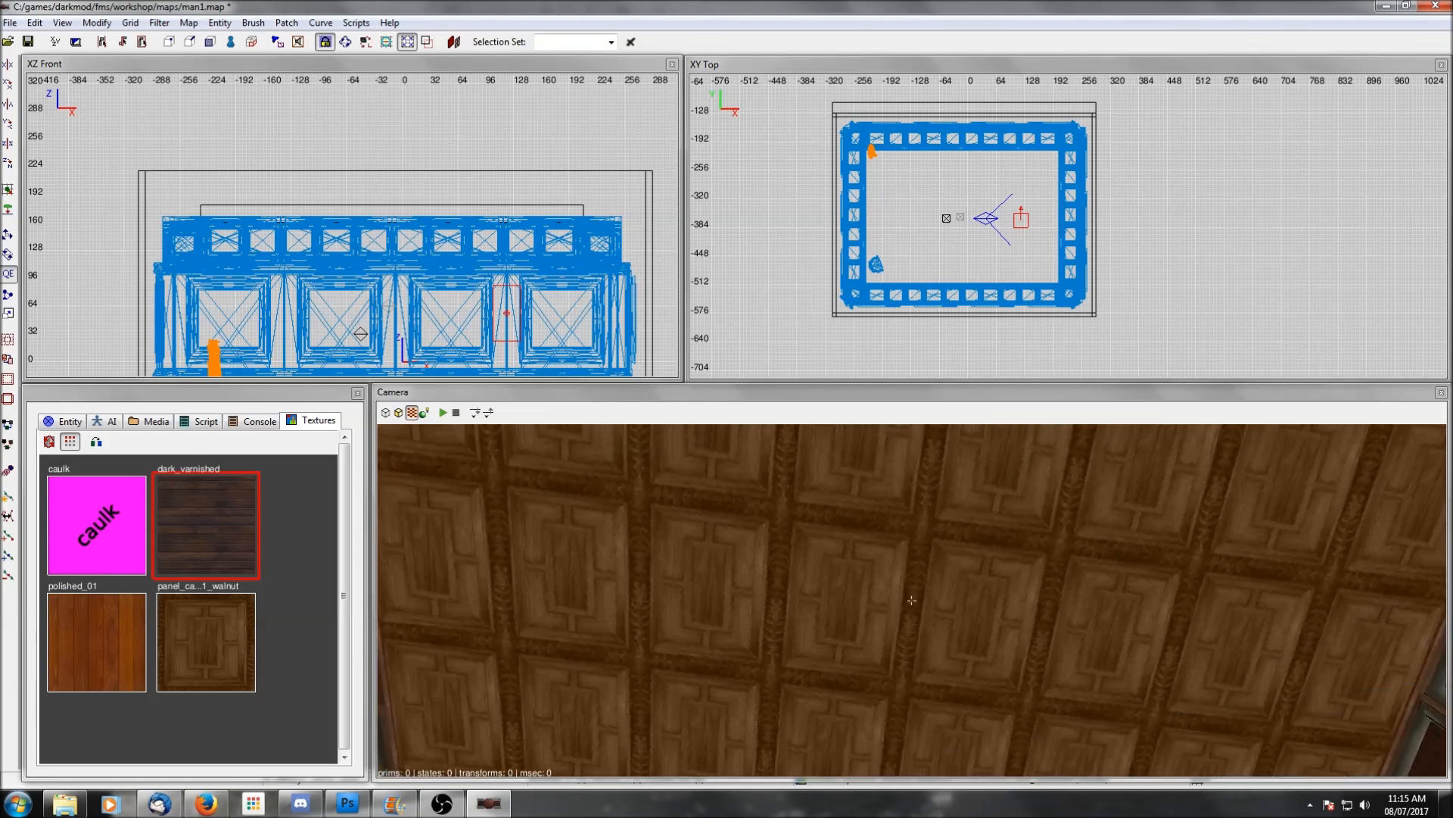
Examine the panelled ceiling, its trim and the room's walls and floor from several camera positions inside the room
{"action": "key", "text": "d"}
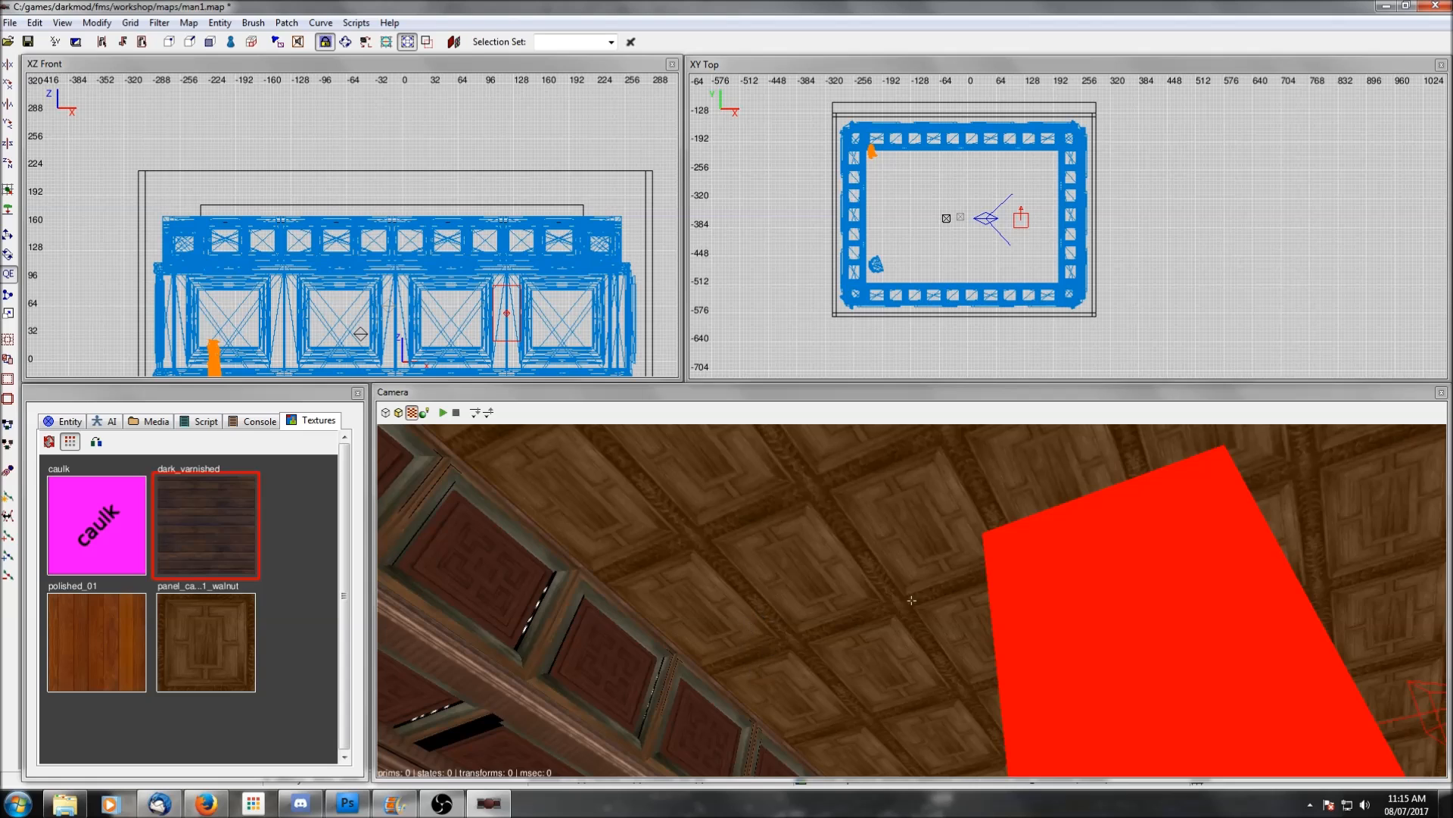
{"action": "right_click", "coordinate": [911, 599]}
{"action": "right_click", "coordinate": [669, 602]}
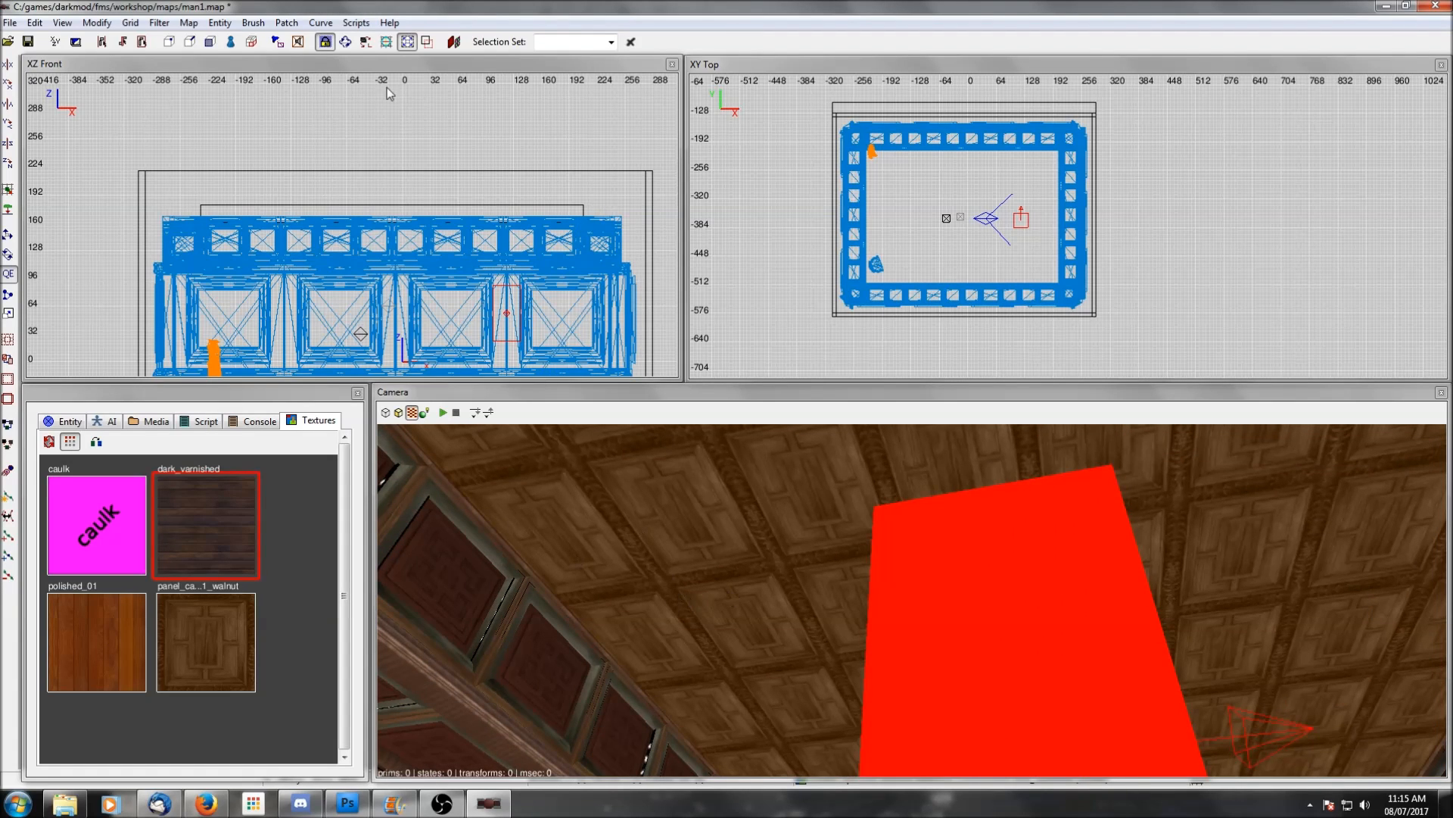
{"action": "right_click", "coordinate": [704, 573]}
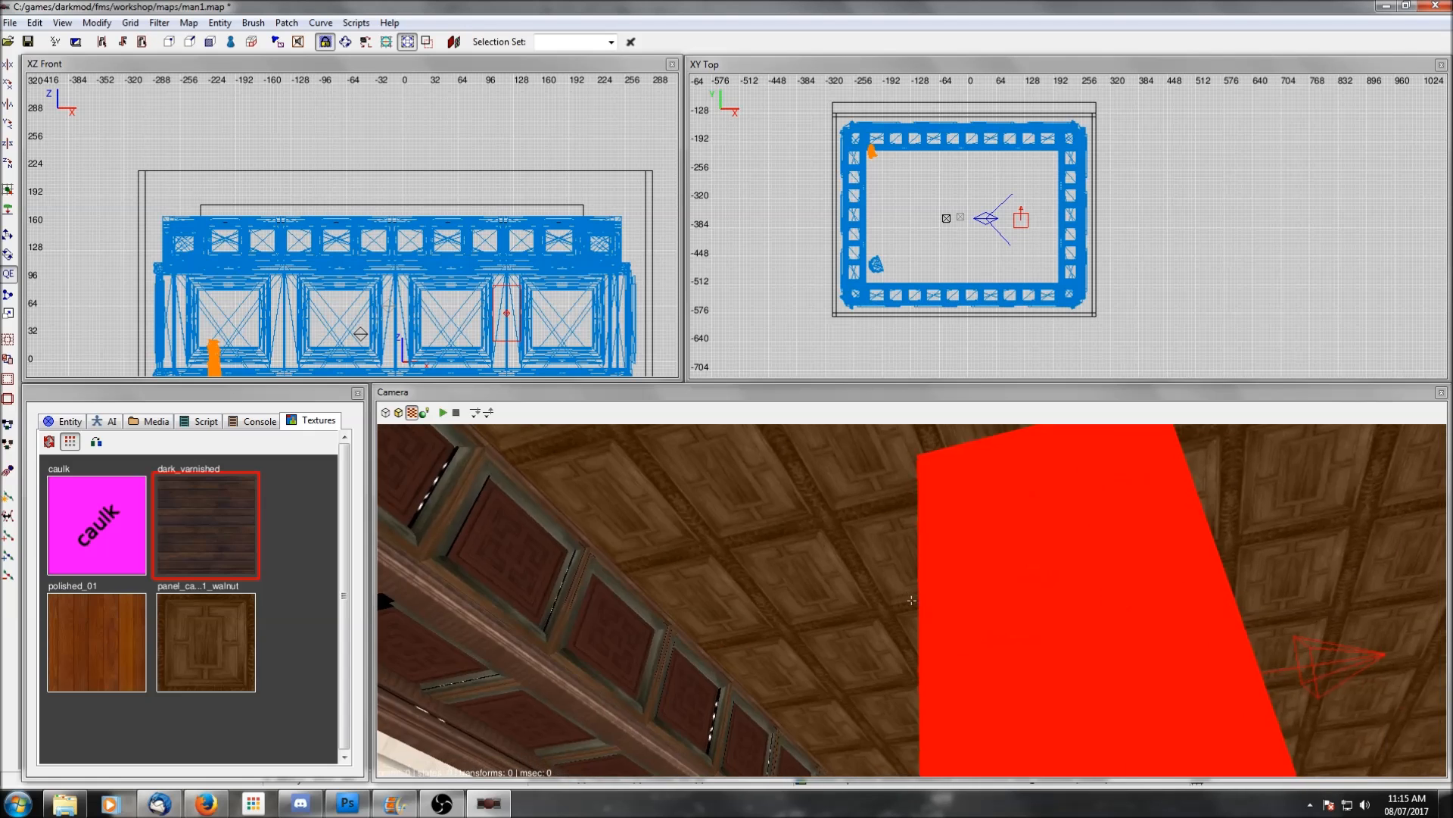
{"action": "right_click", "coordinate": [703, 569]}
{"action": "right_click", "coordinate": [703, 569]}
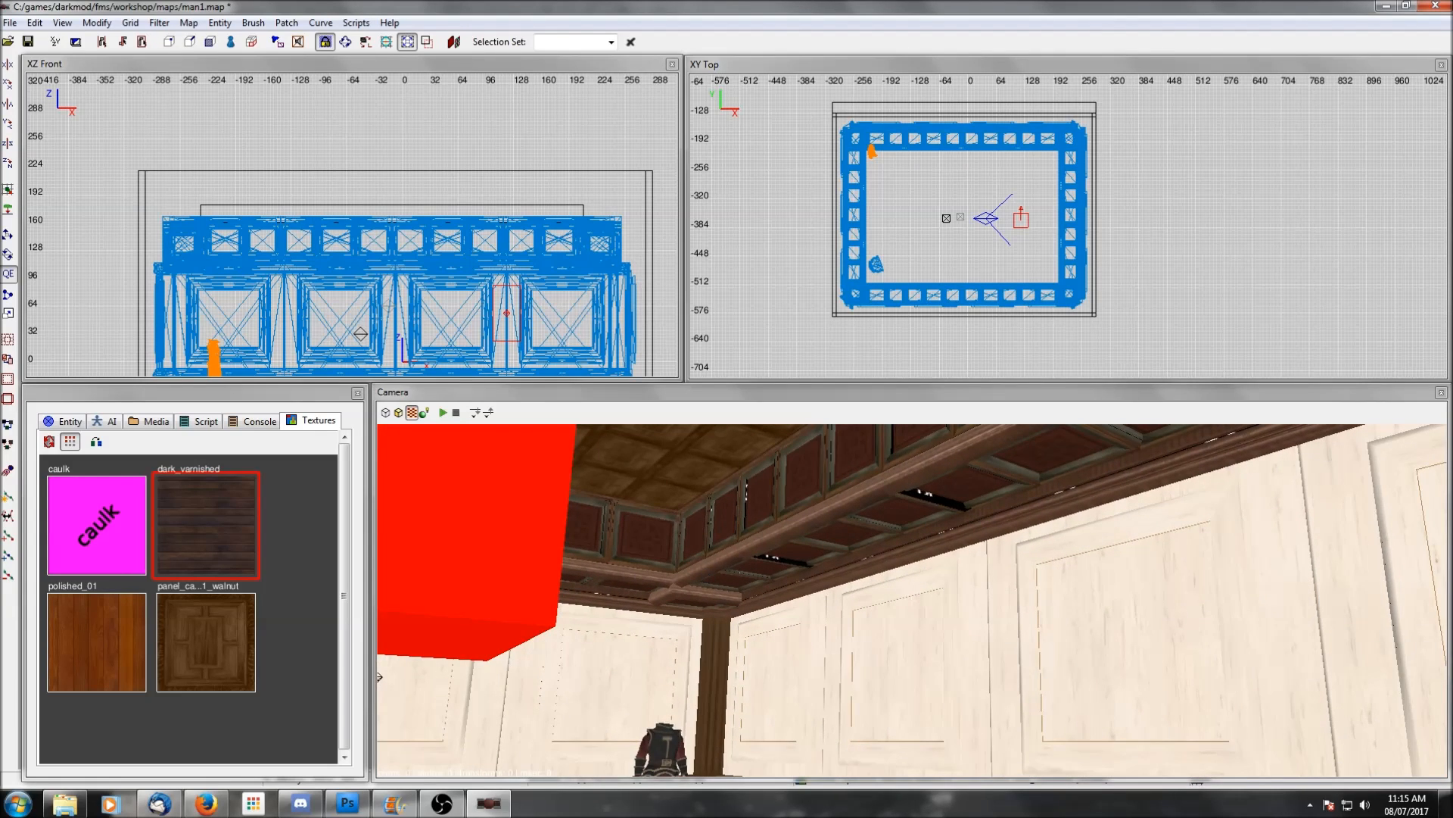
{"action": "right_click", "coordinate": [703, 569]}
{"action": "scroll", "coordinate": [440, 264], "scroll_direction": "down", "scroll_amount": 3}
{"action": "scroll", "coordinate": [442, 269], "scroll_direction": "up", "scroll_amount": 1}
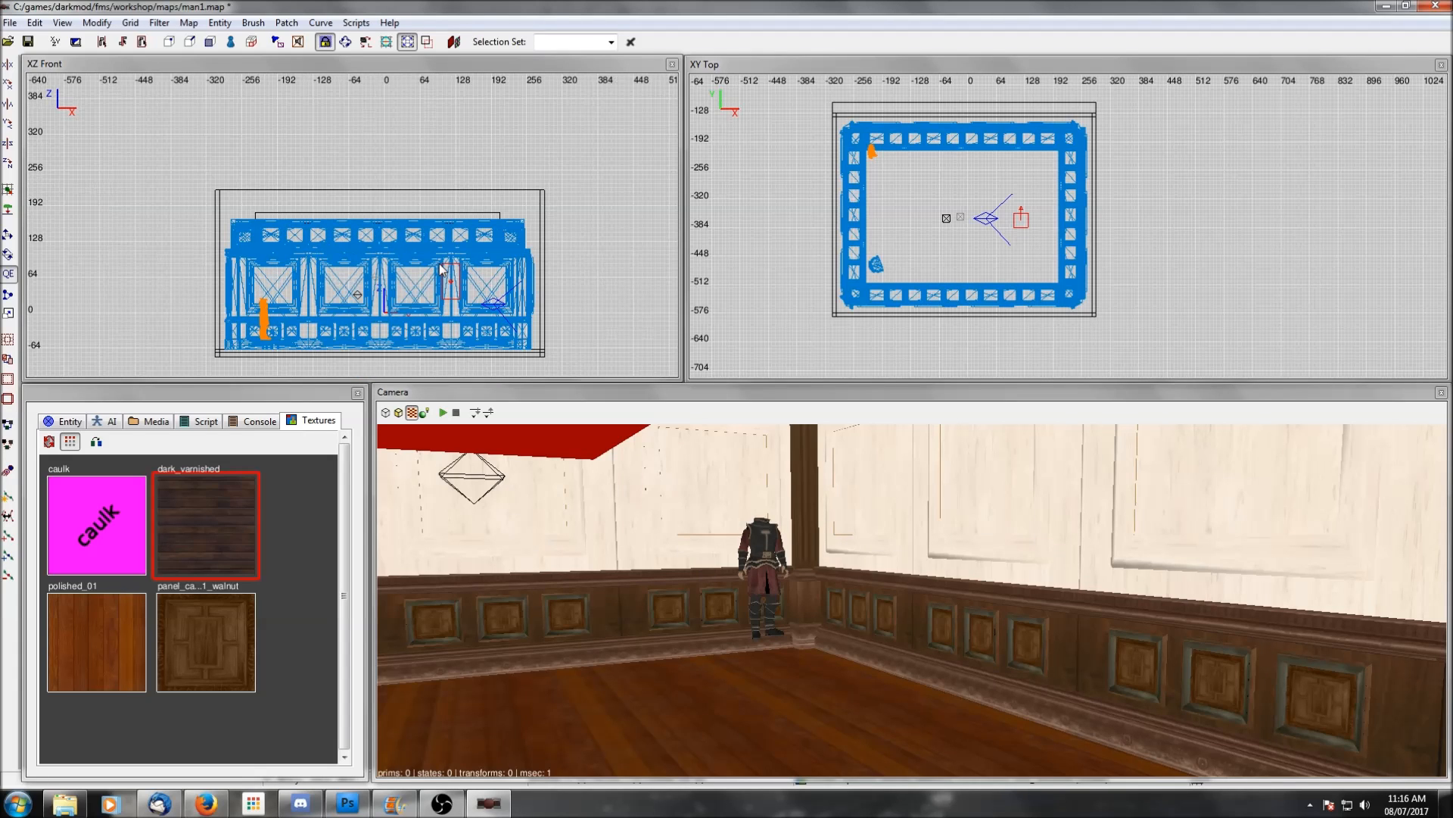
{"action": "right_click", "coordinate": [695, 545]}
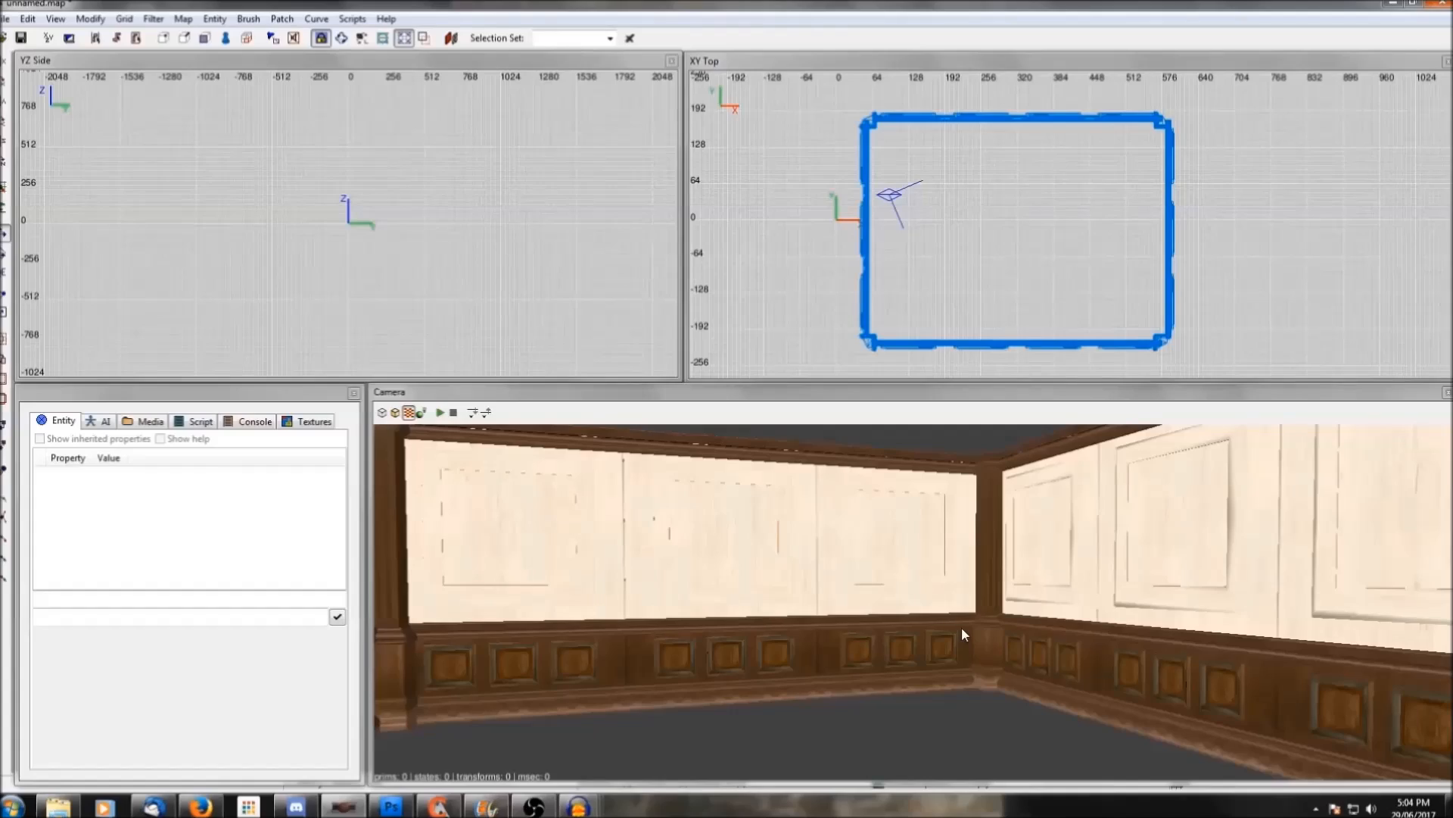
Select all the wall modules of the room by inverting the selection and view them from inside
{"action": "key", "text": "i"}
{"action": "right_click", "coordinate": [961, 627]}
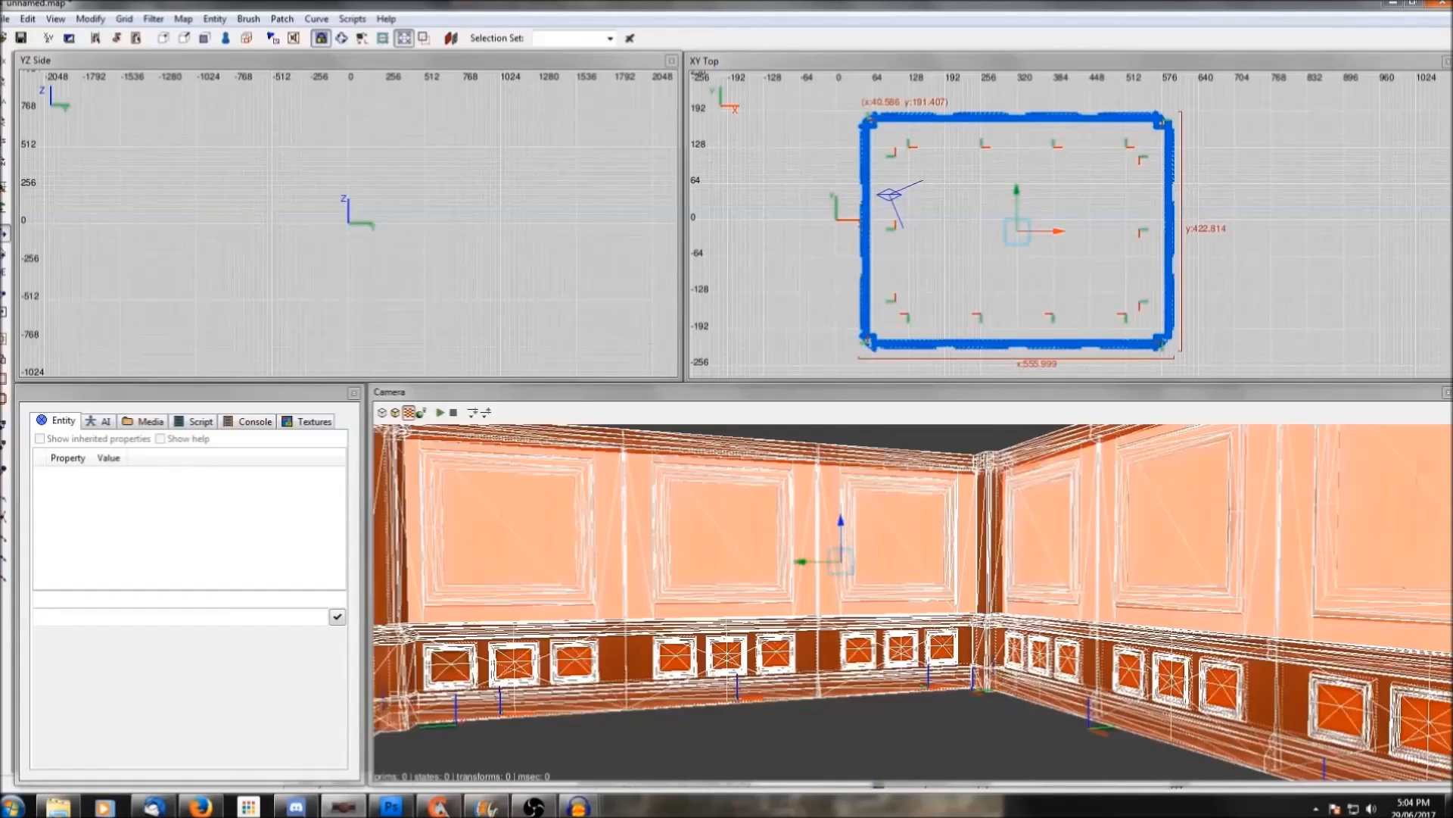
{"action": "right_click", "coordinate": [987, 625]}
{"action": "scroll", "coordinate": [986, 625], "scroll_direction": "up", "scroll_amount": 3}
{"action": "right_click", "coordinate": [986, 625]}
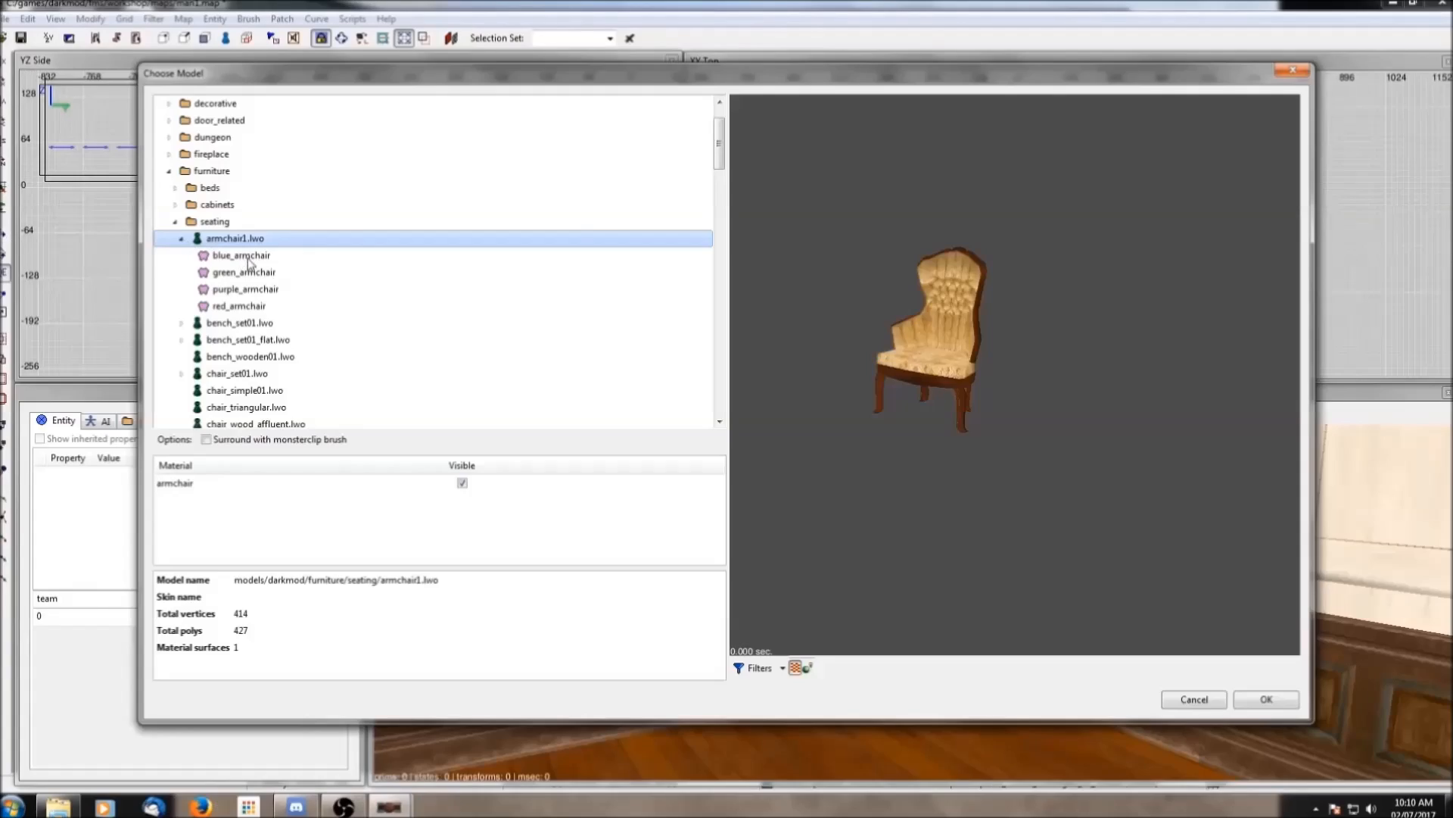
Preview the blue, green, purple and red skins of armchair1.lwo and pick green_armchair
{"action": "left_click", "coordinate": [249, 260]}
{"action": "left_click", "coordinate": [250, 274]}
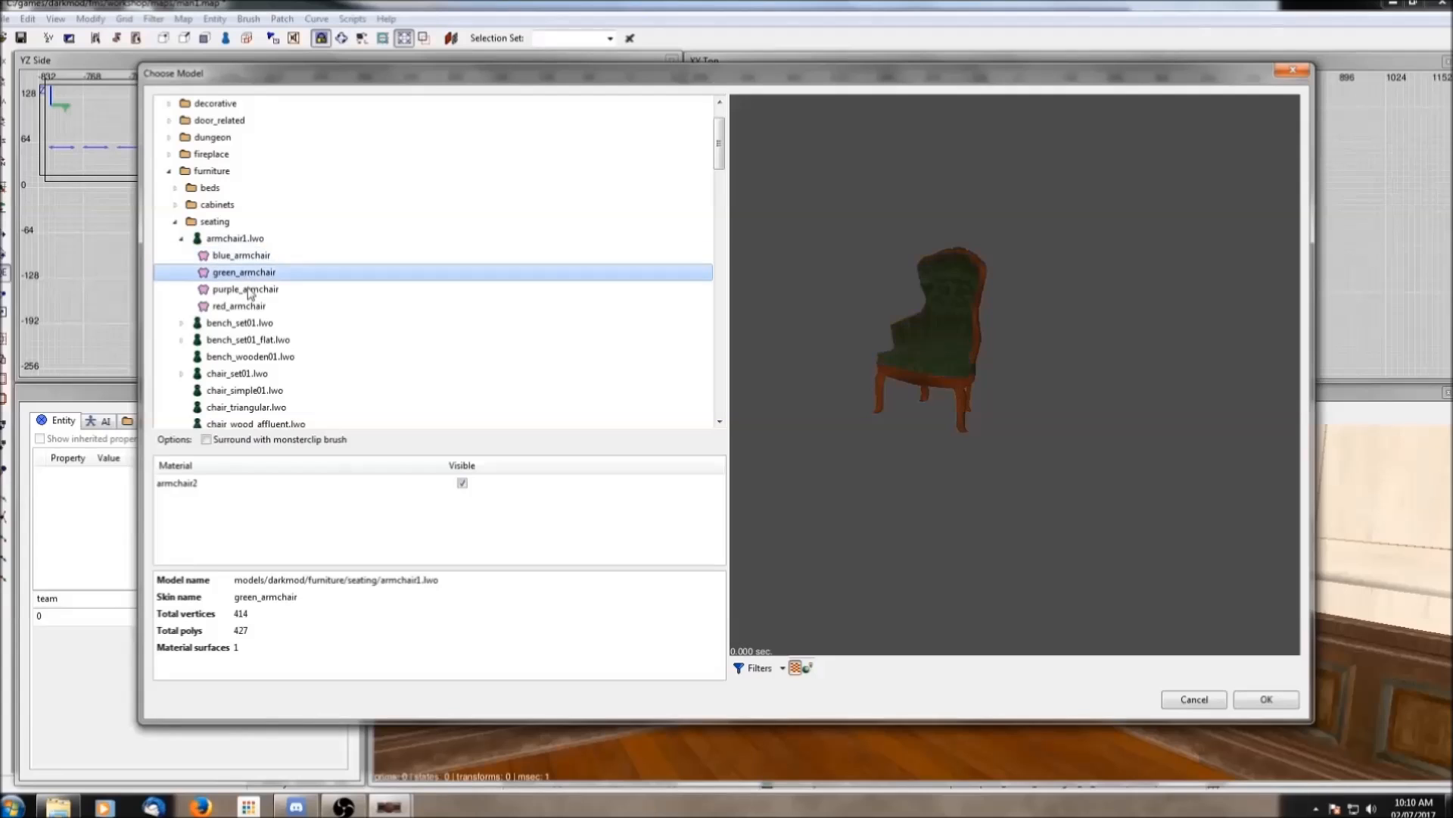
{"action": "left_click", "coordinate": [252, 292]}
{"action": "left_click", "coordinate": [256, 308]}
{"action": "left_click", "coordinate": [249, 274]}
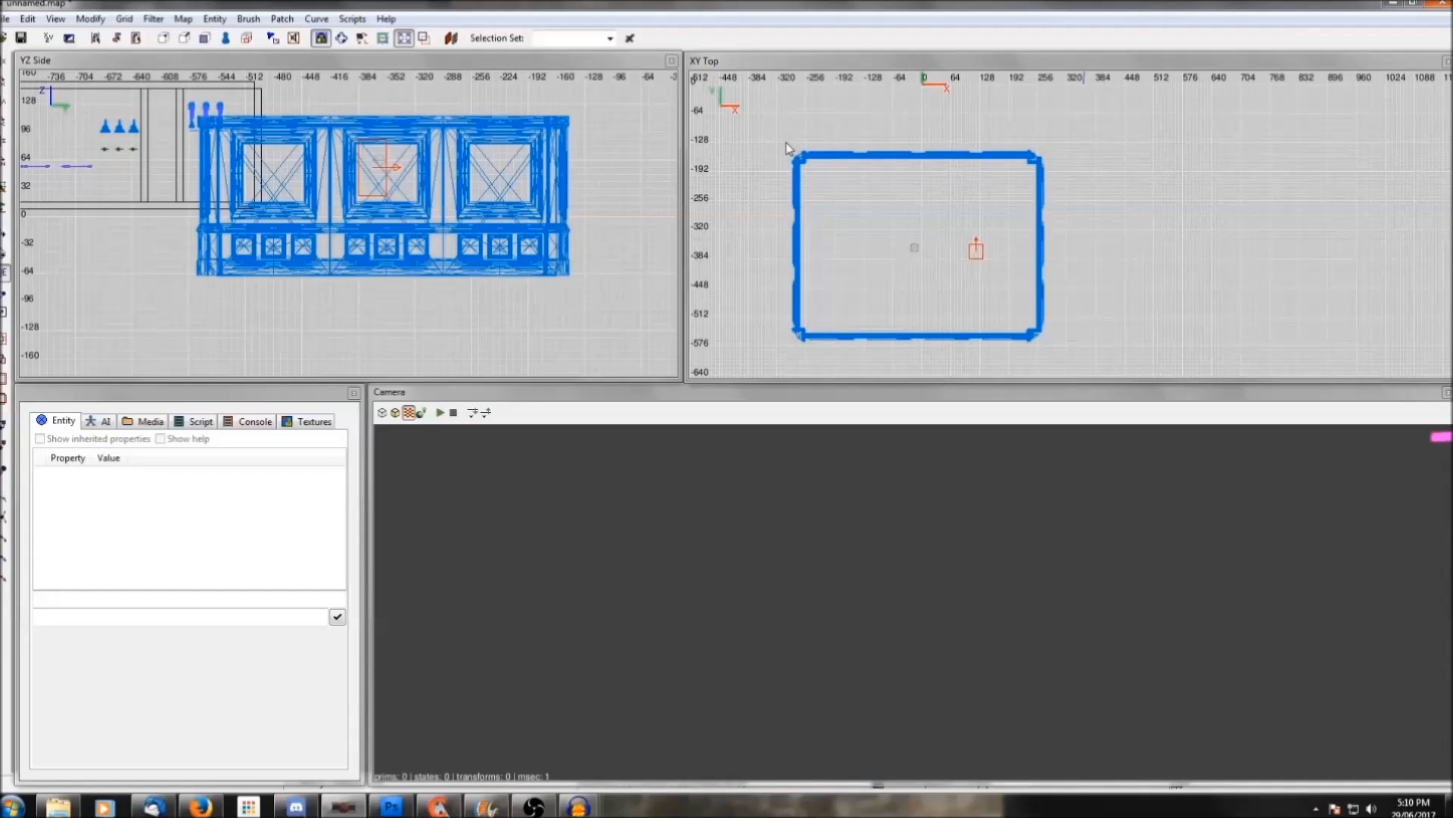
Draw a brush about 592 by 456 units around the room's wall modules in the top view
{"action": "mouse_move", "coordinate": [785, 144]}
{"action": "left_mouse_down"}
{"action": "mouse_move", "coordinate": [825, 223]}
{"action": "mouse_move", "coordinate": [923, 326]}
{"action": "mouse_move", "coordinate": [978, 354]}
{"action": "mouse_move", "coordinate": [1054, 357]}
{"action": "left_mouse_up"}
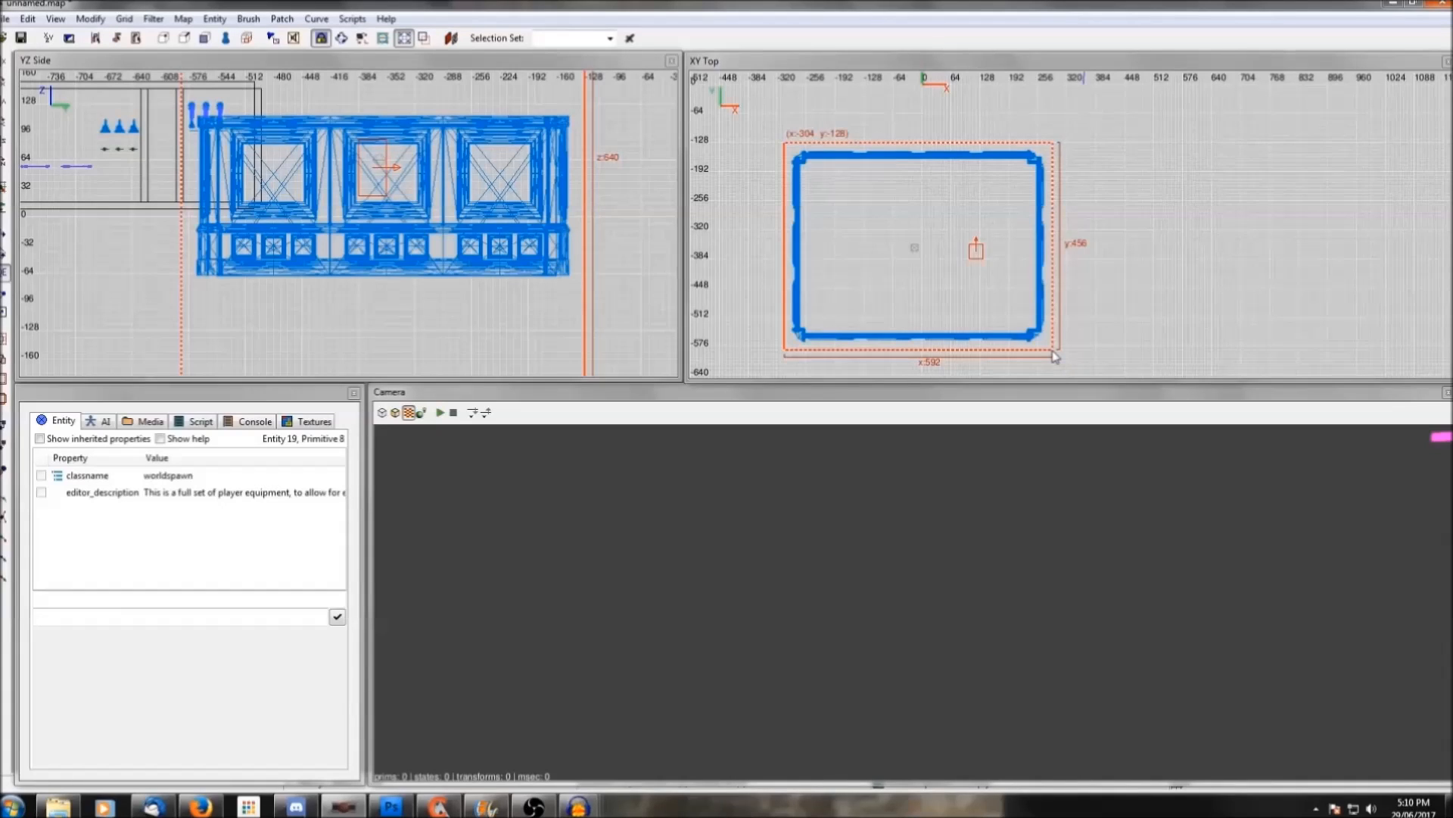
{"action": "scroll", "coordinate": [474, 165], "scroll_direction": "down", "scroll_amount": 5}
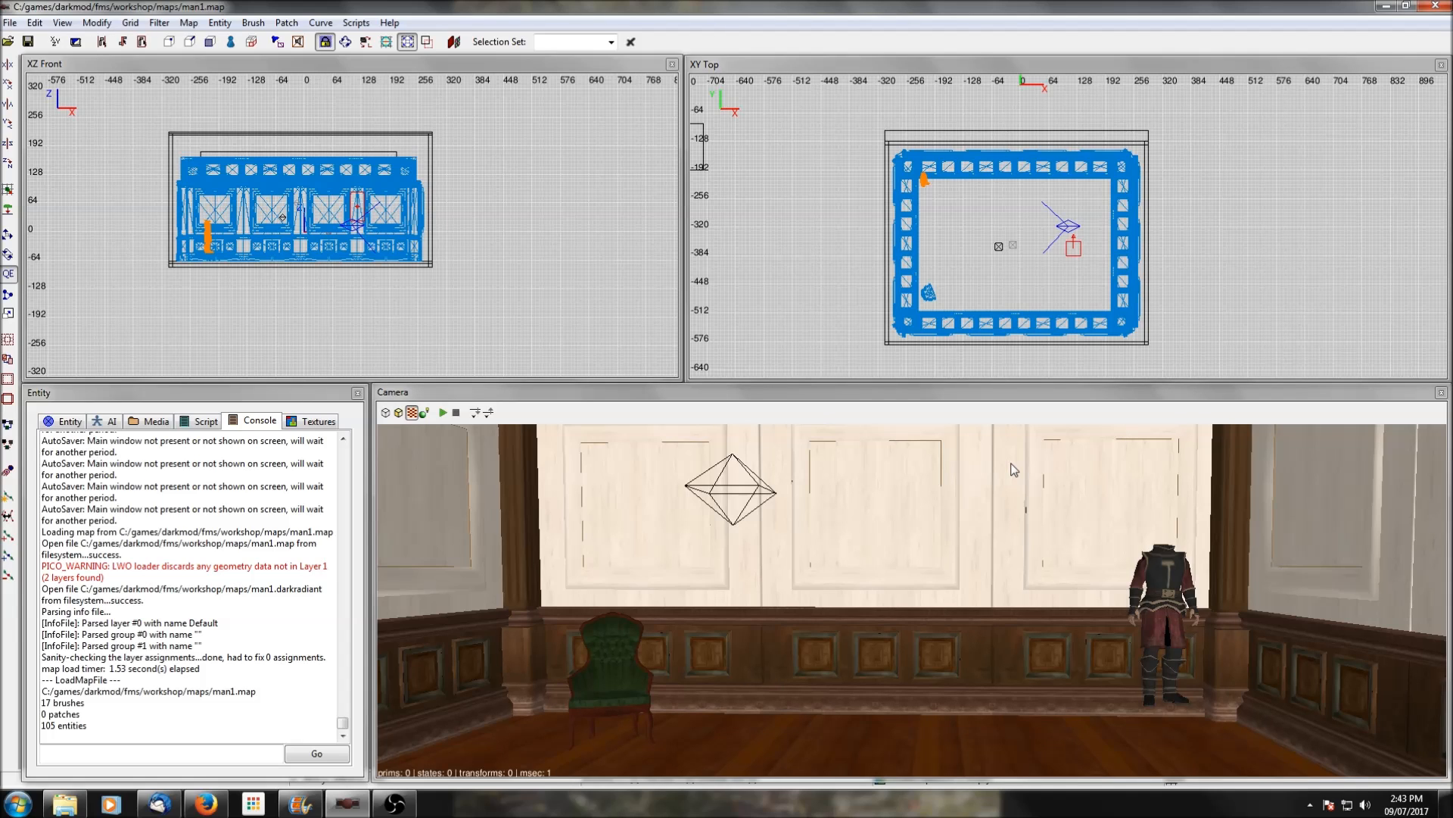
Delete the green armchair model from the corner of the room
{"action": "right_click", "coordinate": [979, 576]}
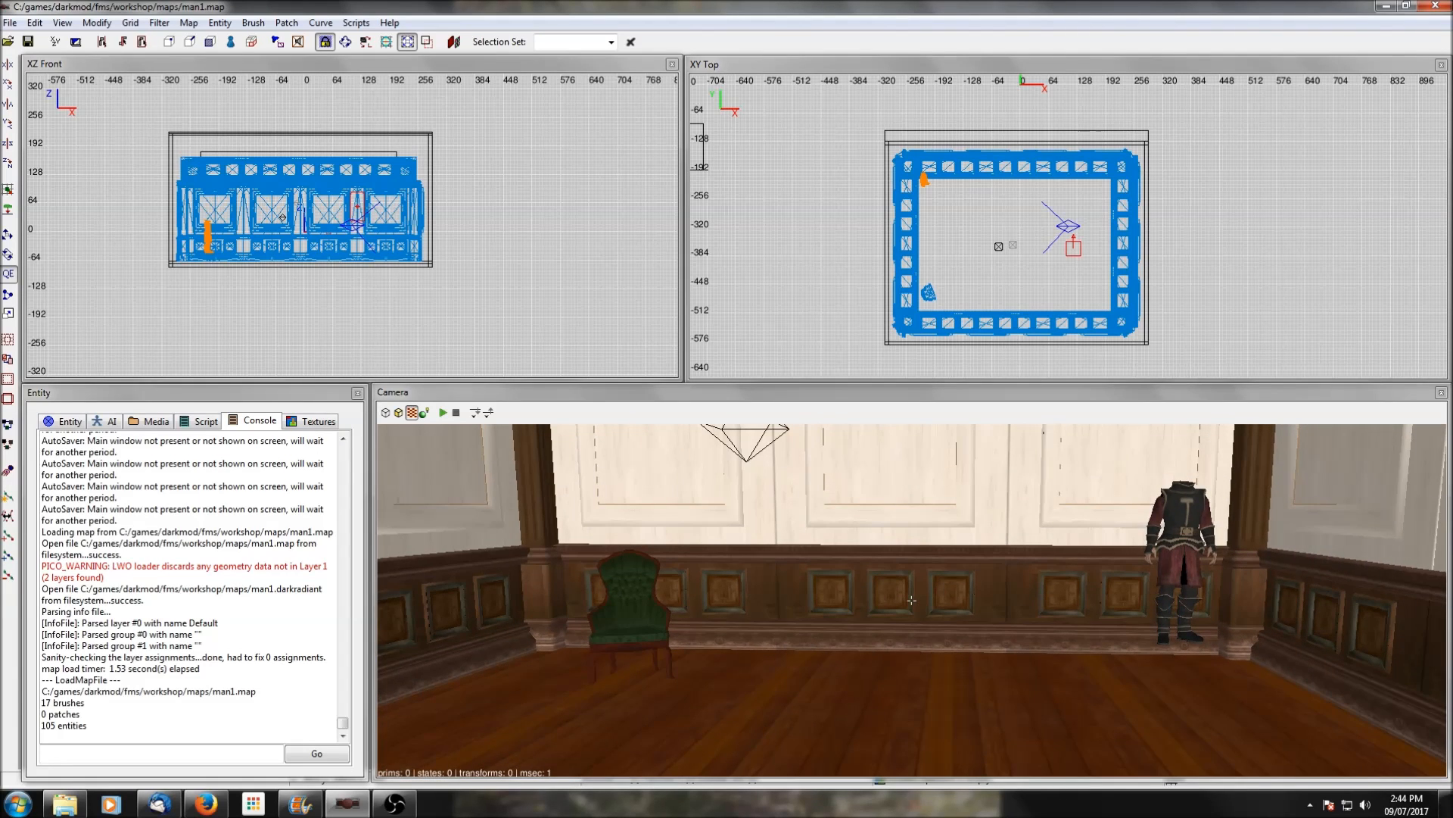
{"action": "right_click", "coordinate": [911, 599]}
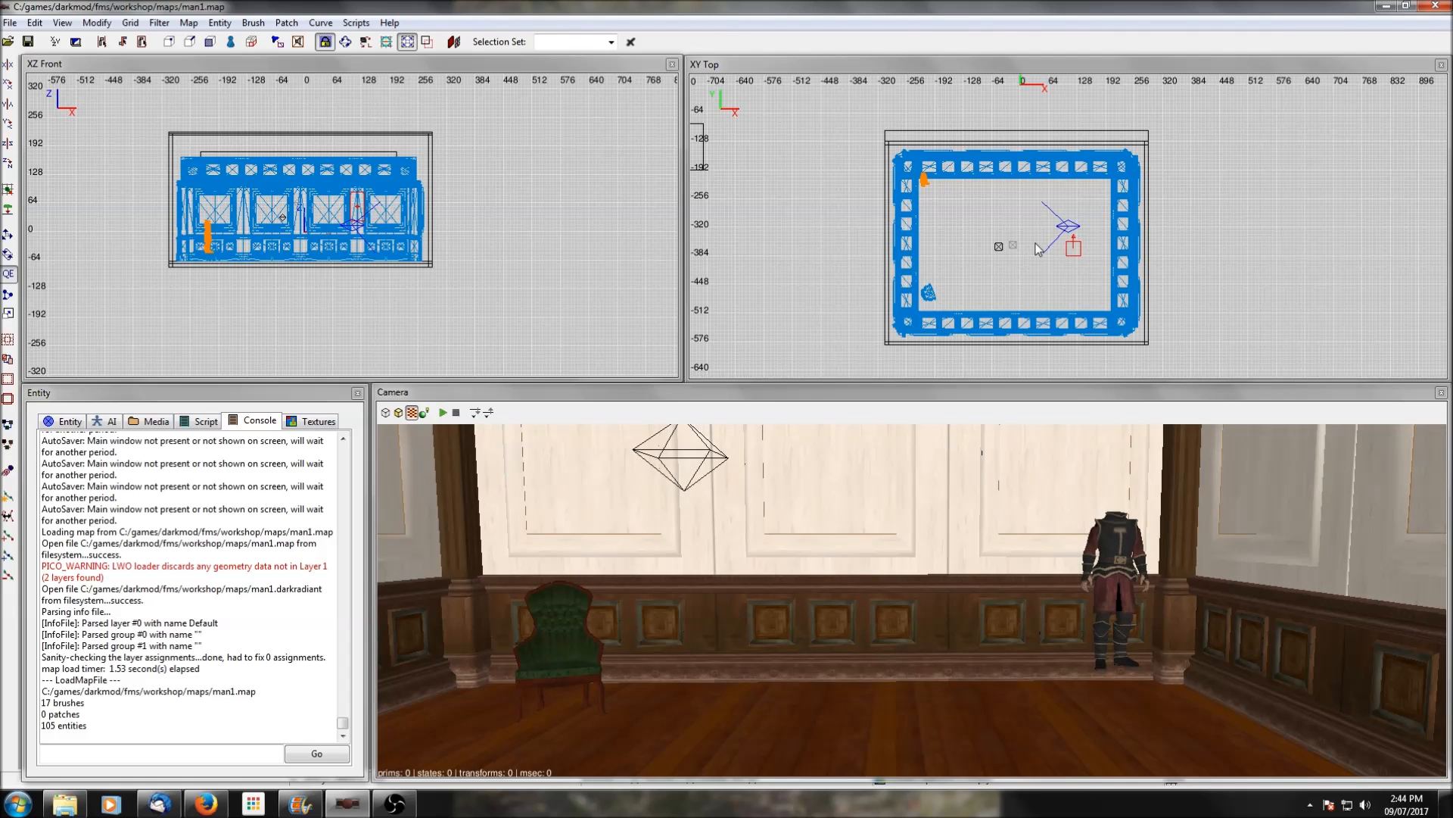
{"action": "scroll", "coordinate": [1039, 248], "scroll_direction": "up", "scroll_amount": 1}
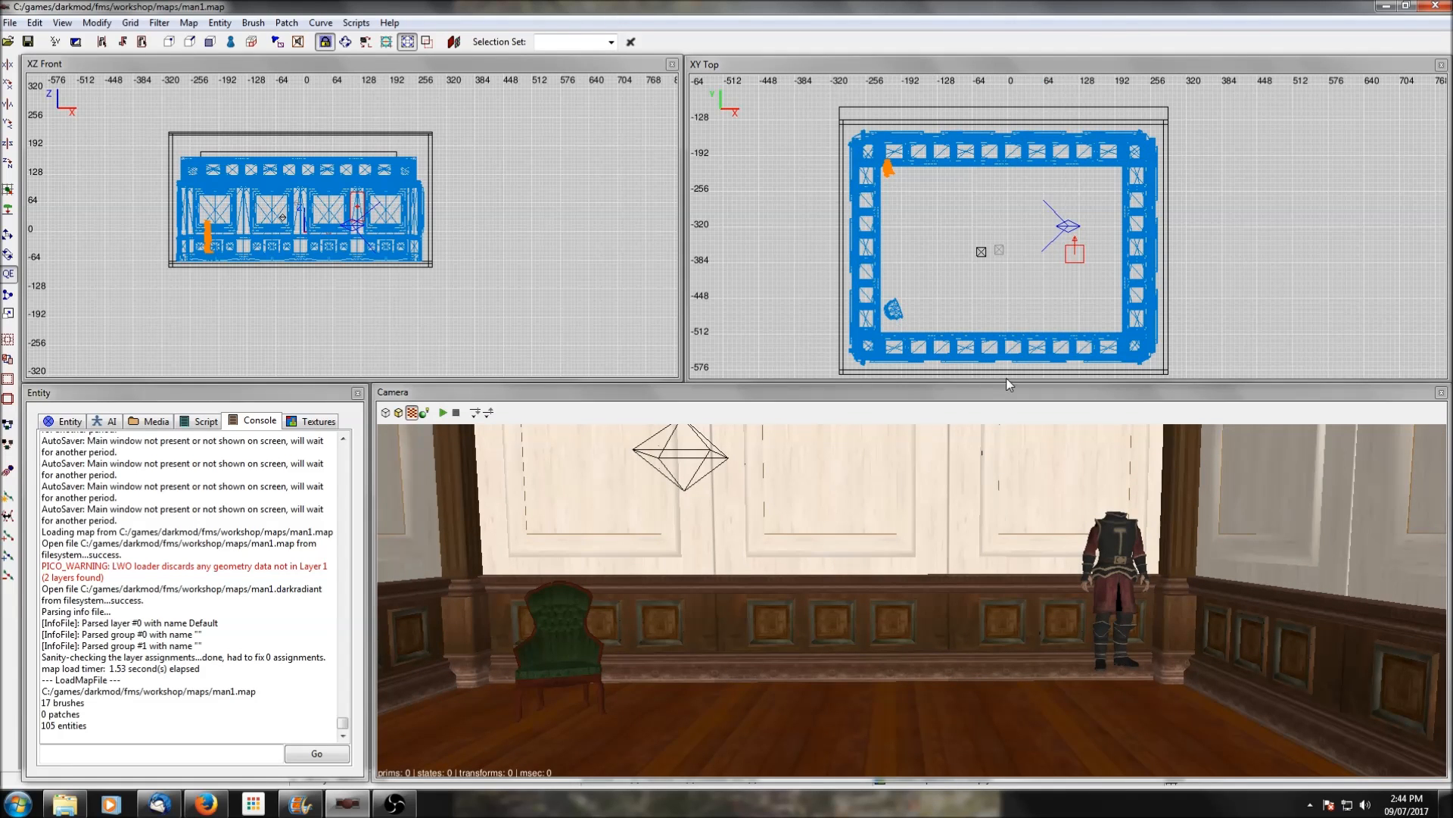
{"action": "left_click", "coordinate": [895, 308], "text": "shift"}
{"action": "key", "text": "Delete"}
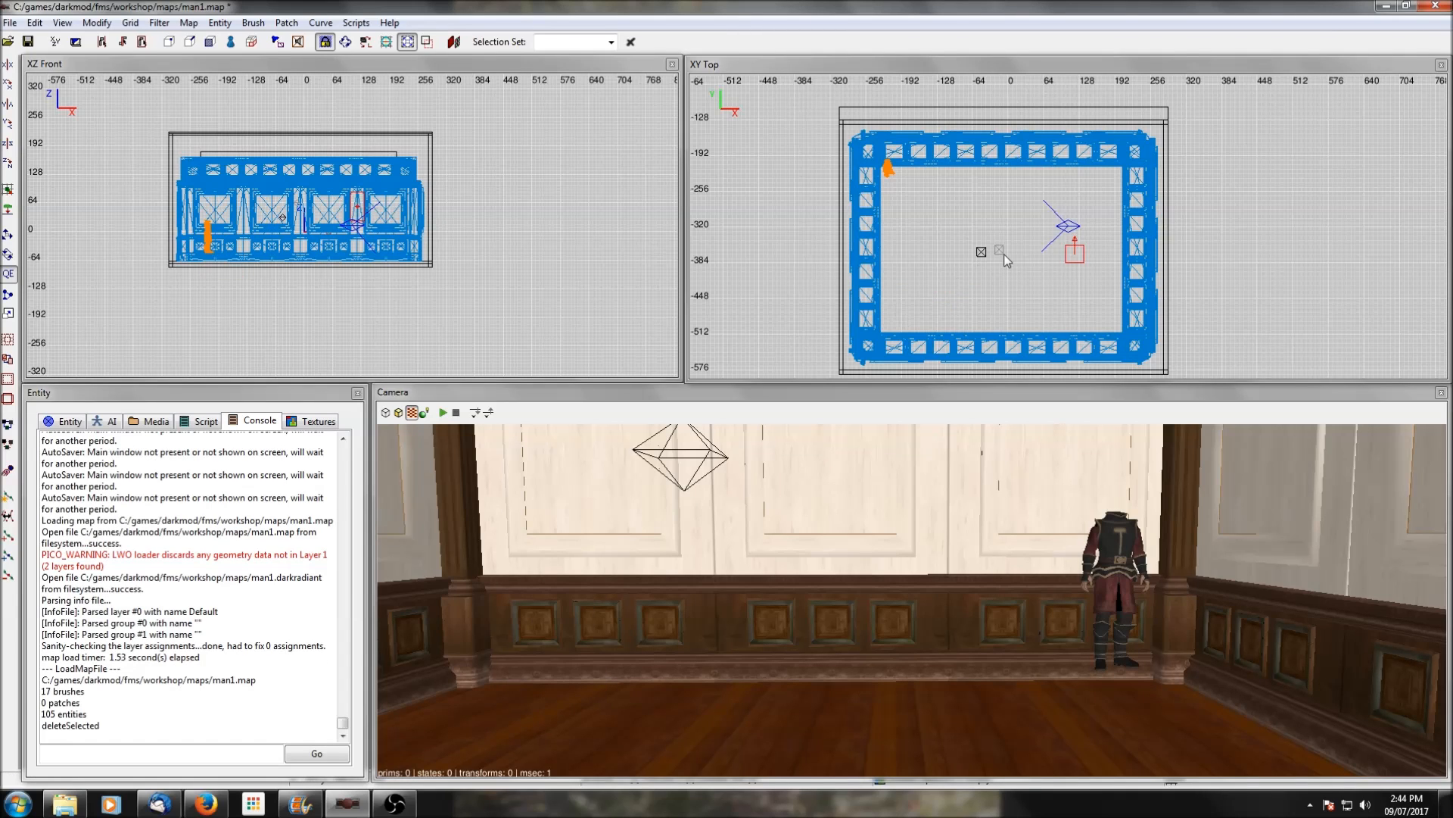
Delete the 640-unit light near the middle of the room, keeping the other light beside it
{"action": "left_click", "coordinate": [982, 252], "text": "shift"}
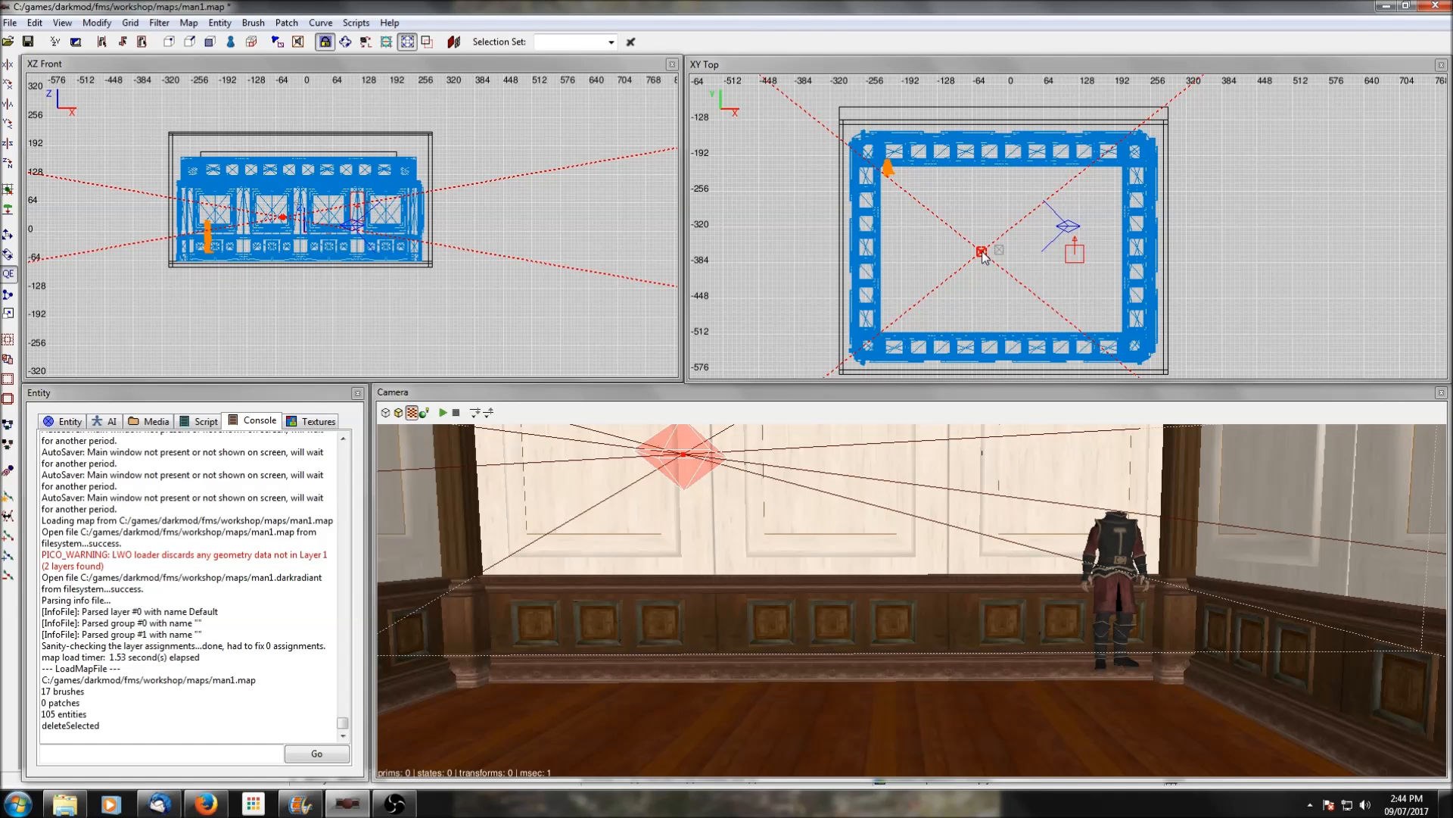
{"action": "scroll", "coordinate": [982, 255], "scroll_direction": "down", "scroll_amount": 7}
{"action": "scroll", "coordinate": [971, 215], "scroll_direction": "up", "scroll_amount": 8}
{"action": "key", "text": "Escape"}
{"action": "left_click", "coordinate": [982, 256], "text": "shift"}
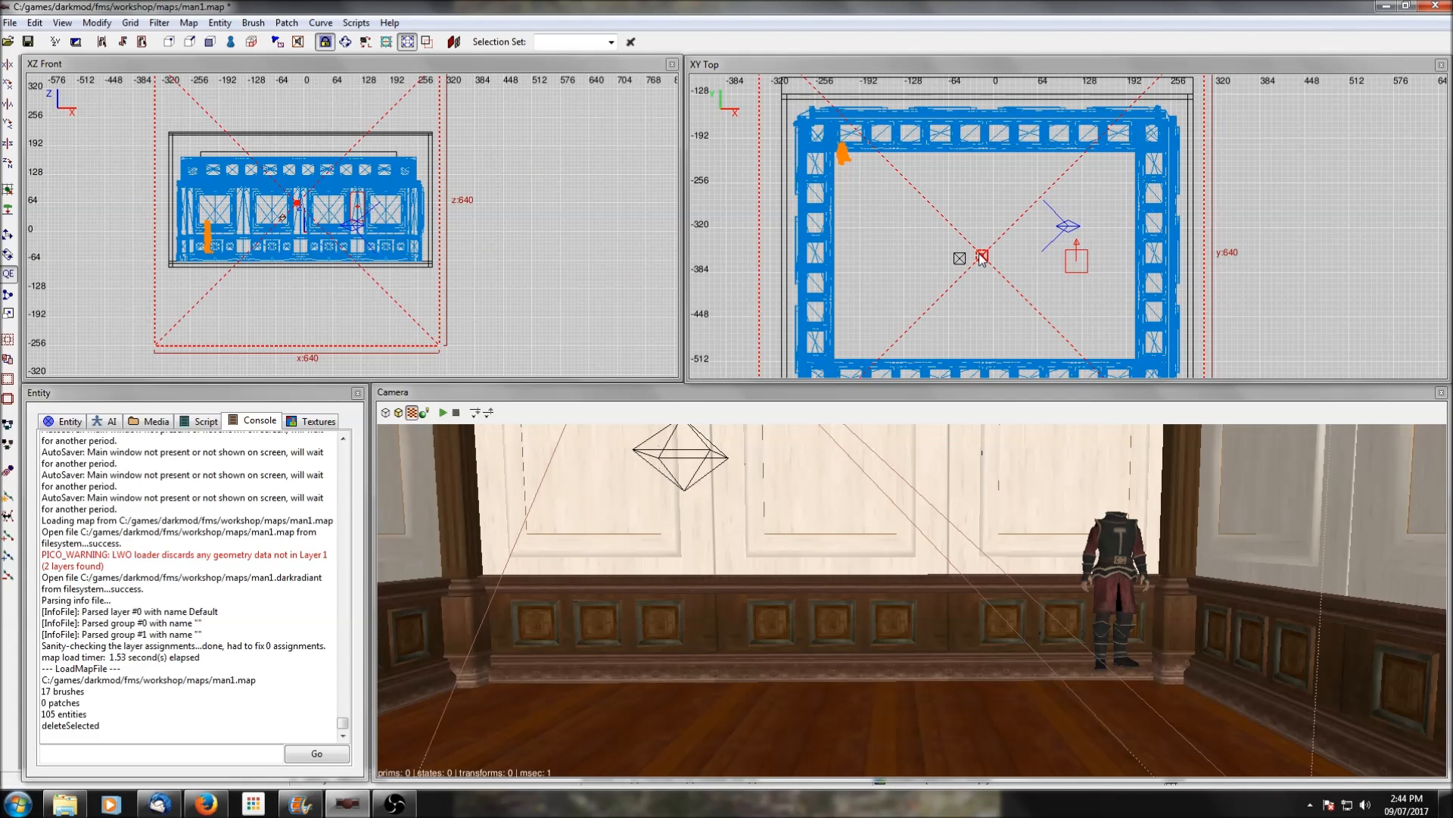
{"action": "key", "text": "Delete"}
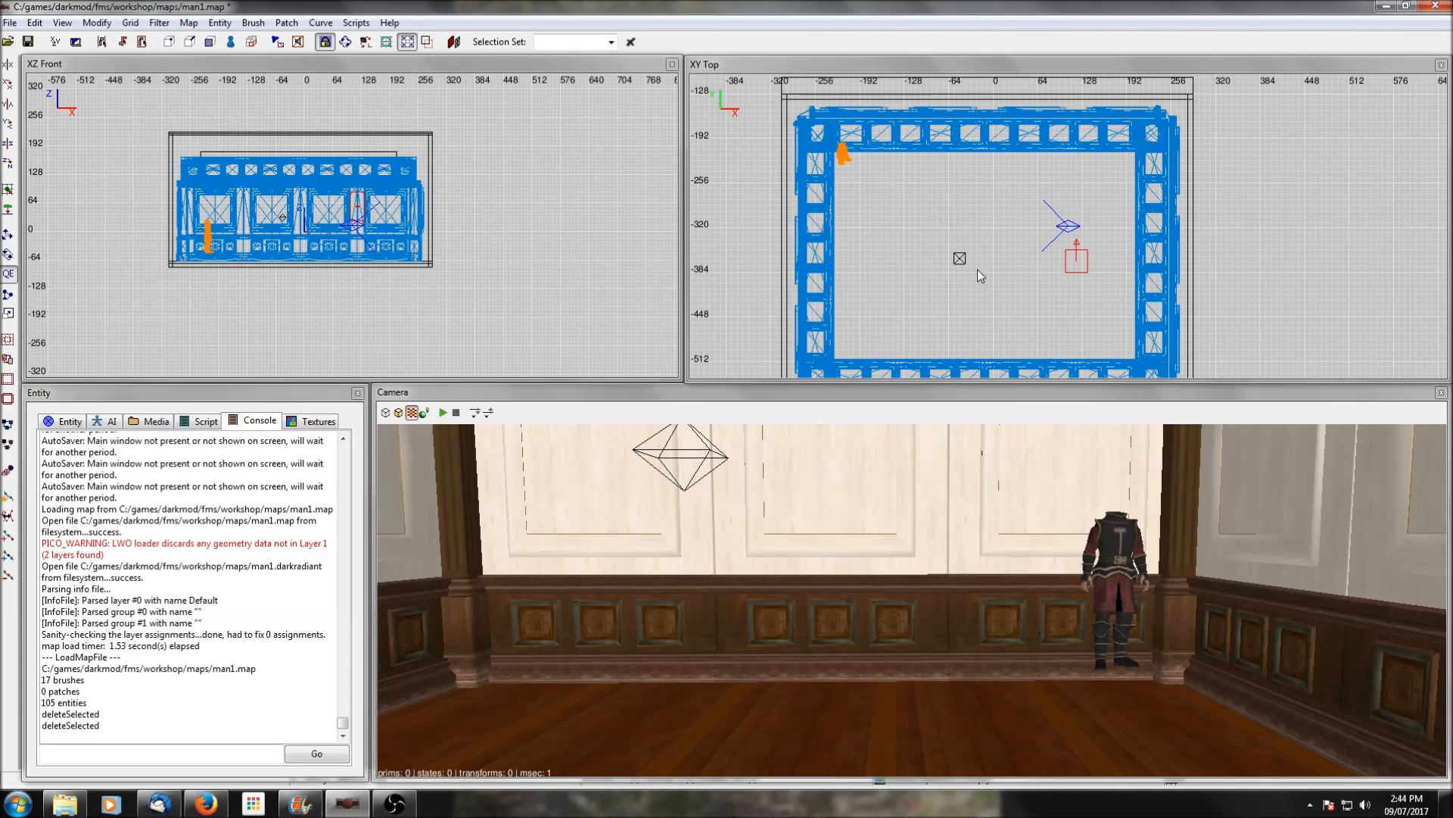
{"action": "left_click", "coordinate": [1112, 554], "text": "shift"}
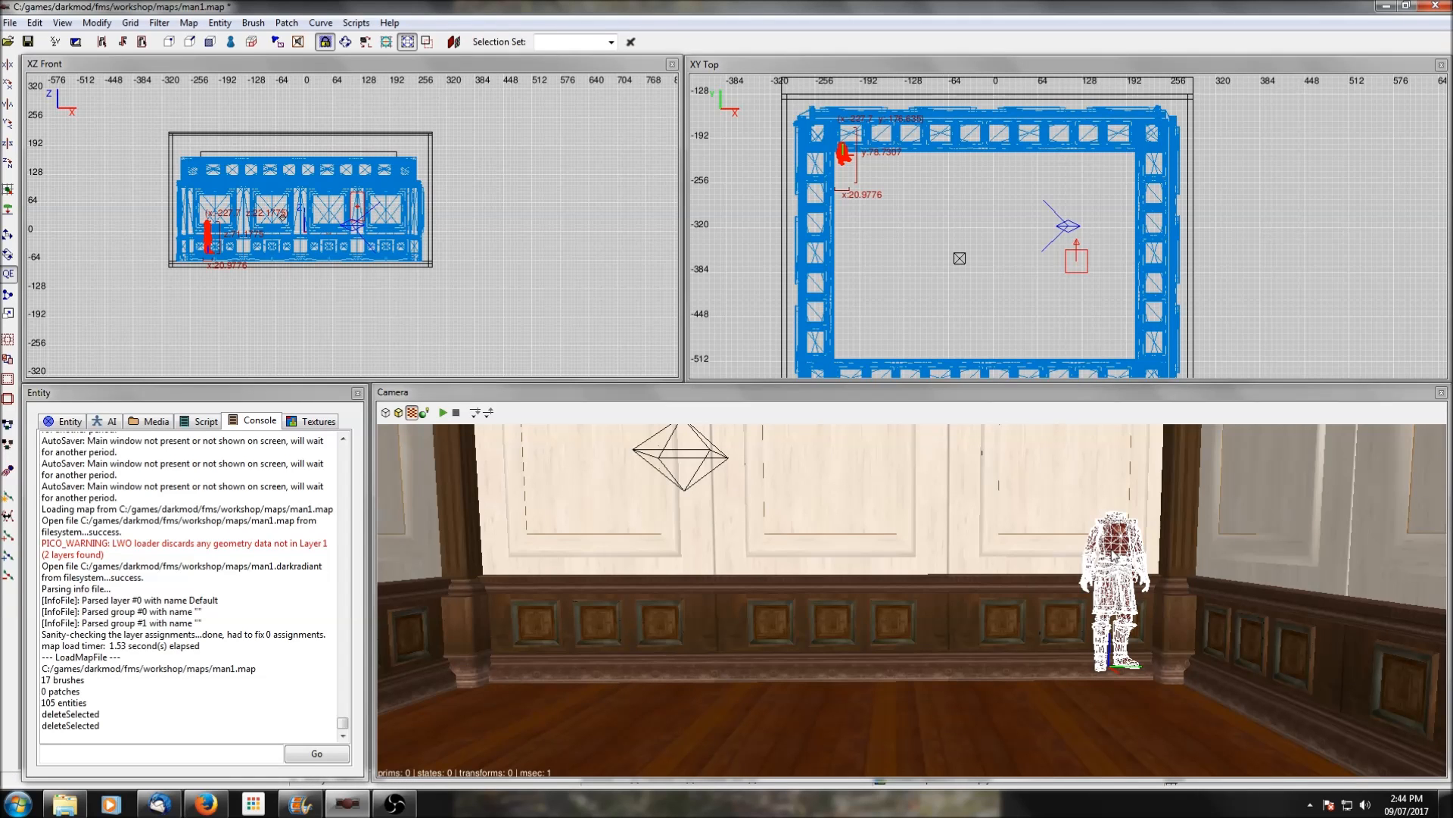
{"action": "key", "text": "Escape"}
{"action": "scroll", "coordinate": [976, 255], "scroll_direction": "down", "scroll_amount": 2}
{"action": "scroll", "coordinate": [976, 258], "scroll_direction": "down", "scroll_amount": 2}
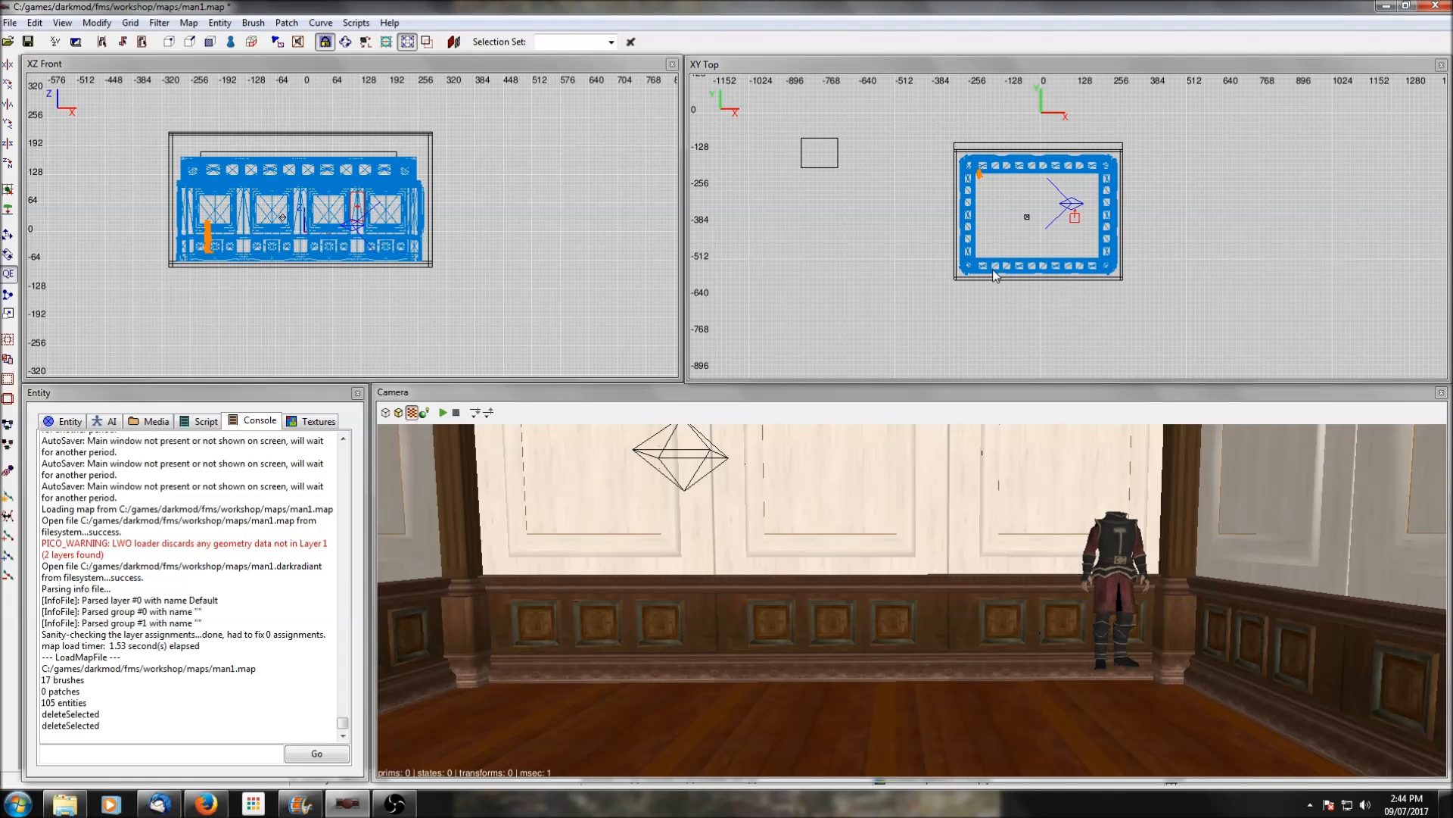
{"action": "scroll", "coordinate": [1106, 251], "scroll_direction": "down", "scroll_amount": 2}
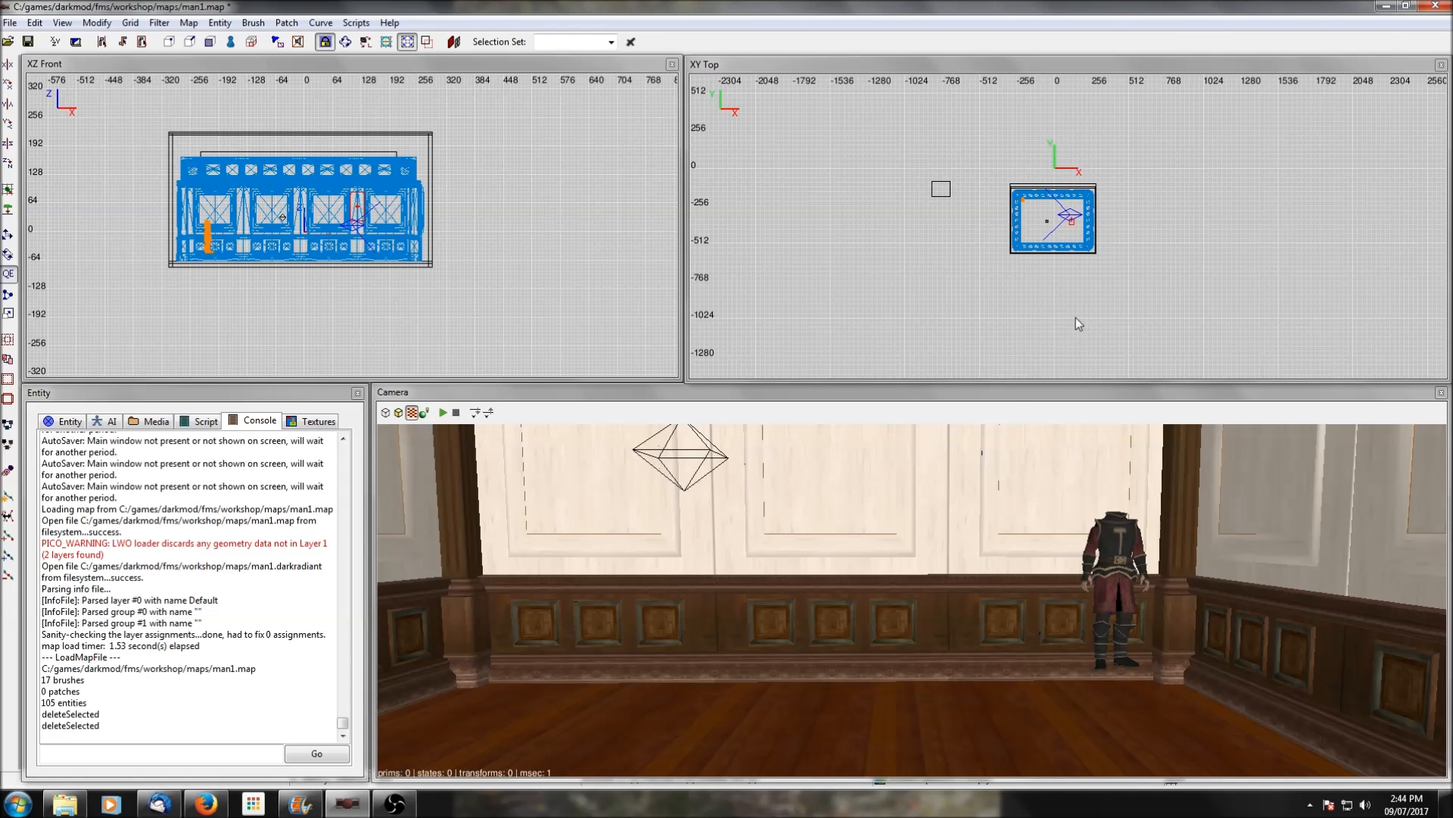
Select the wall module at the southern end of the room's east wall and bring it into the camera view
{"action": "scroll", "coordinate": [1096, 251], "scroll_direction": "up", "scroll_amount": 5}
{"action": "left_click", "coordinate": [1182, 256], "text": "shift"}
{"action": "right_click", "coordinate": [1072, 517]}
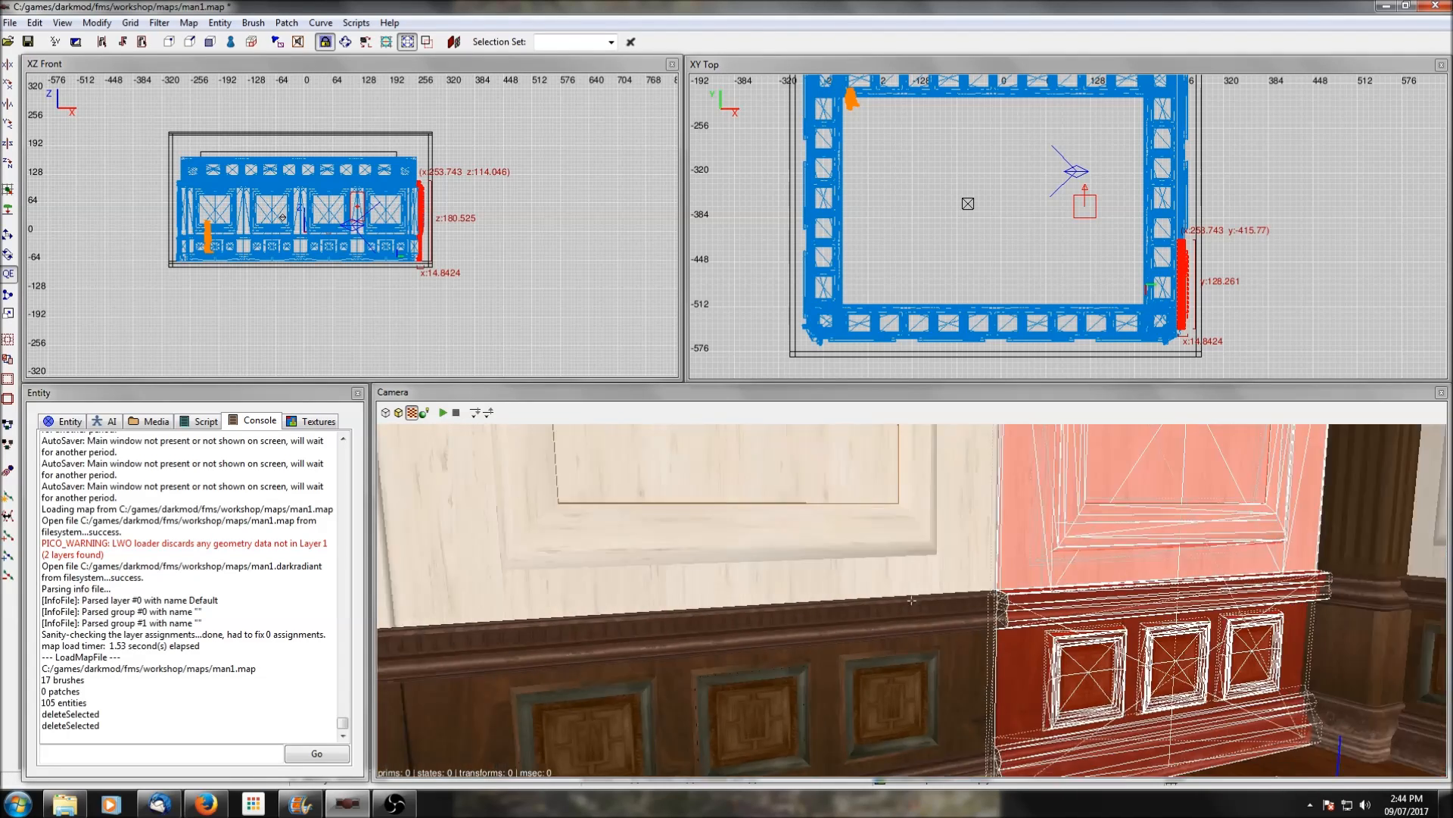
{"action": "right_click", "coordinate": [1071, 533]}
{"action": "scroll", "coordinate": [1073, 535], "scroll_direction": "down", "scroll_amount": 2}
{"action": "right_click", "coordinate": [1073, 535]}
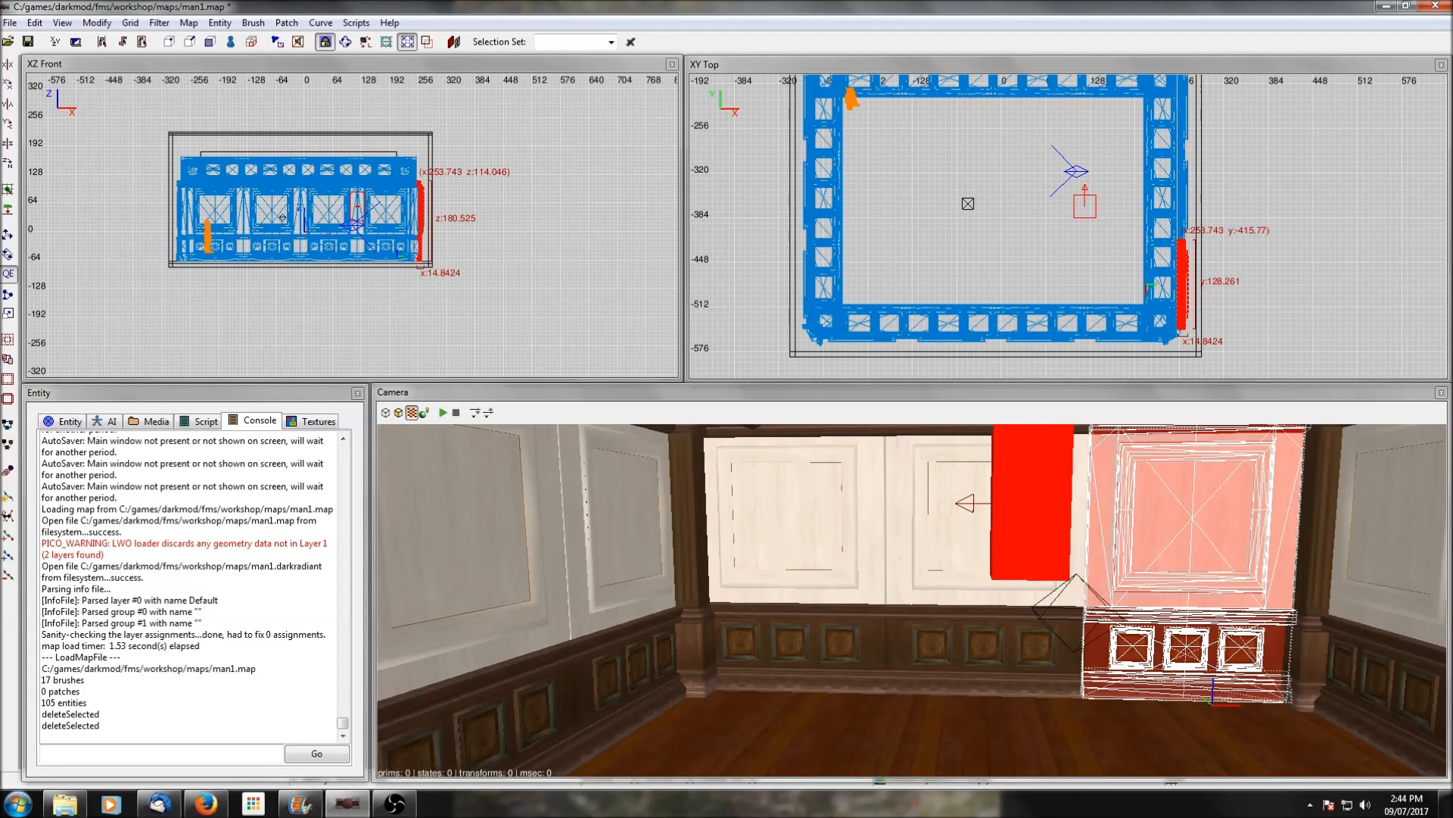
{"action": "right_click", "coordinate": [1073, 536]}
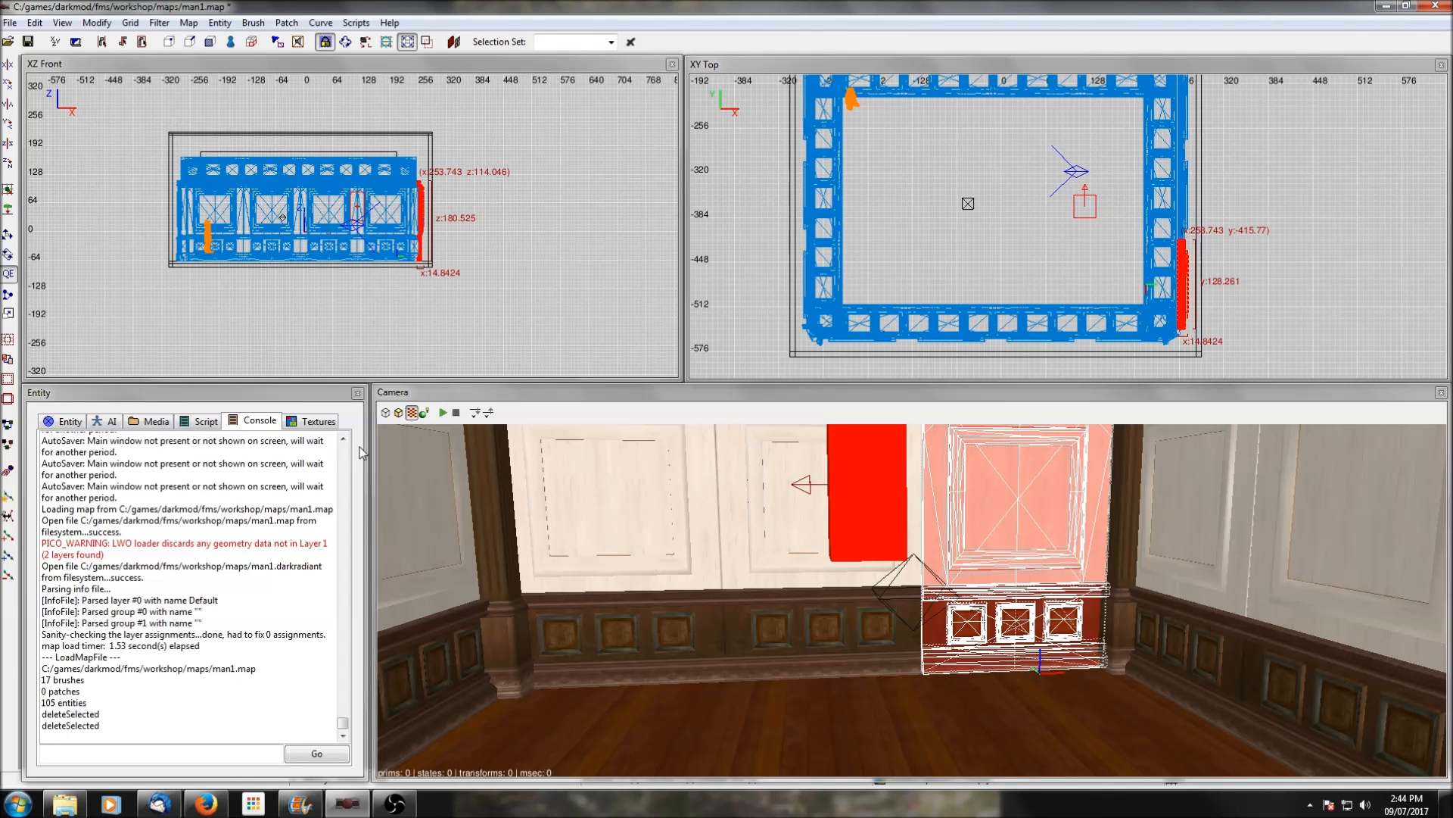
Open the model chooser for the selected wall module's model property
{"action": "left_click", "coordinate": [67, 422]}
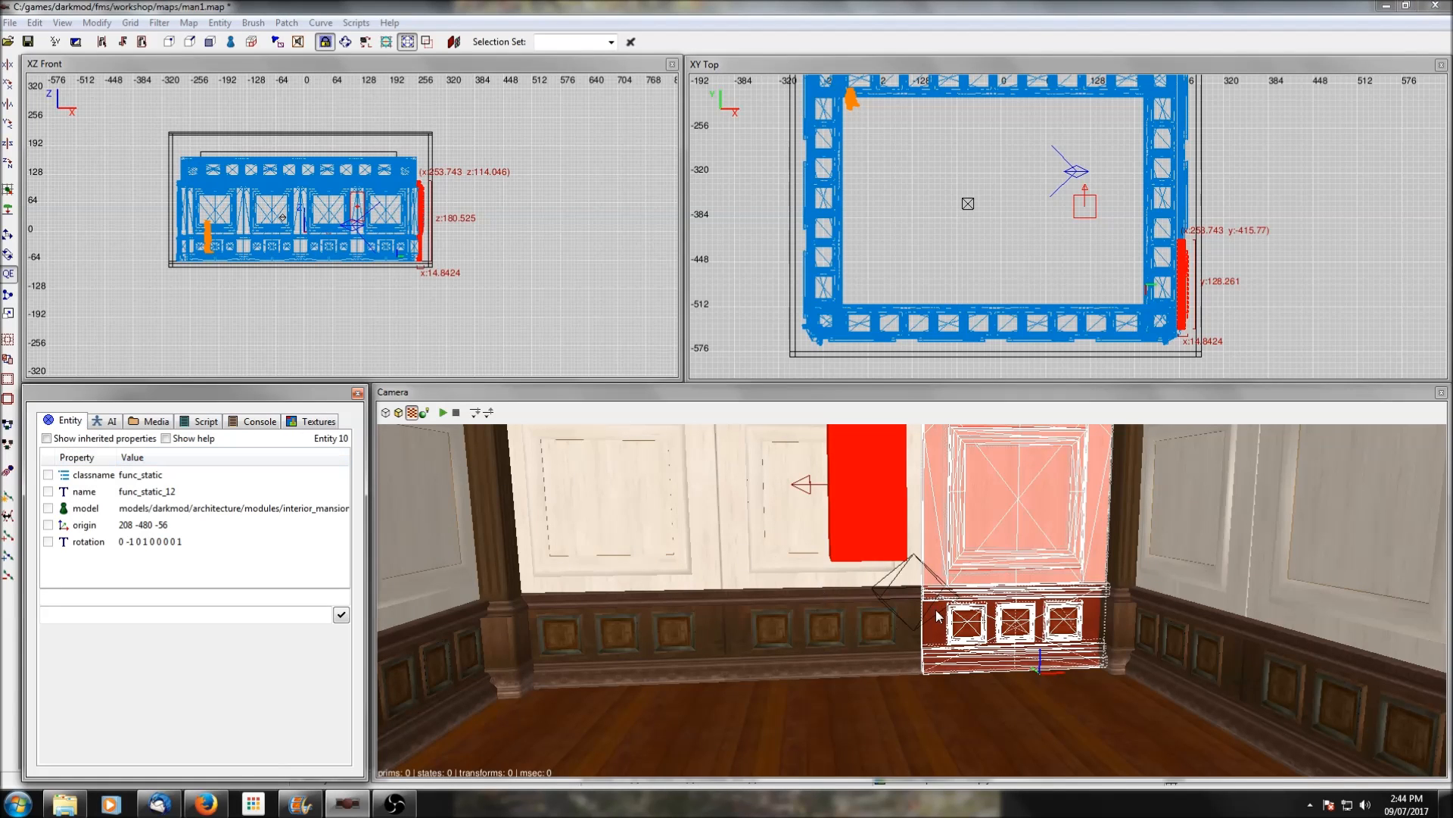
{"action": "left_click", "coordinate": [88, 509]}
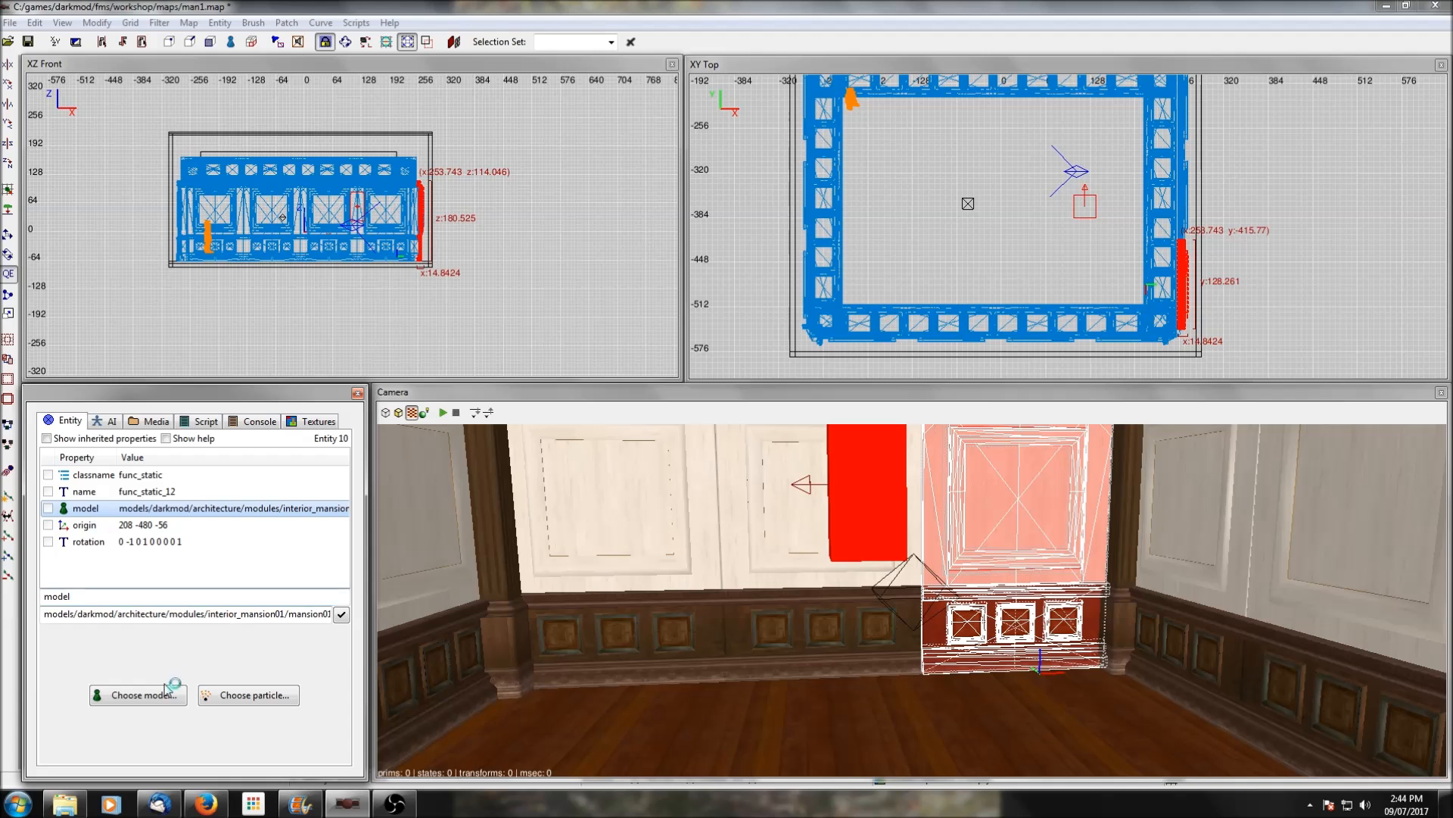
{"action": "left_click", "coordinate": [143, 695]}
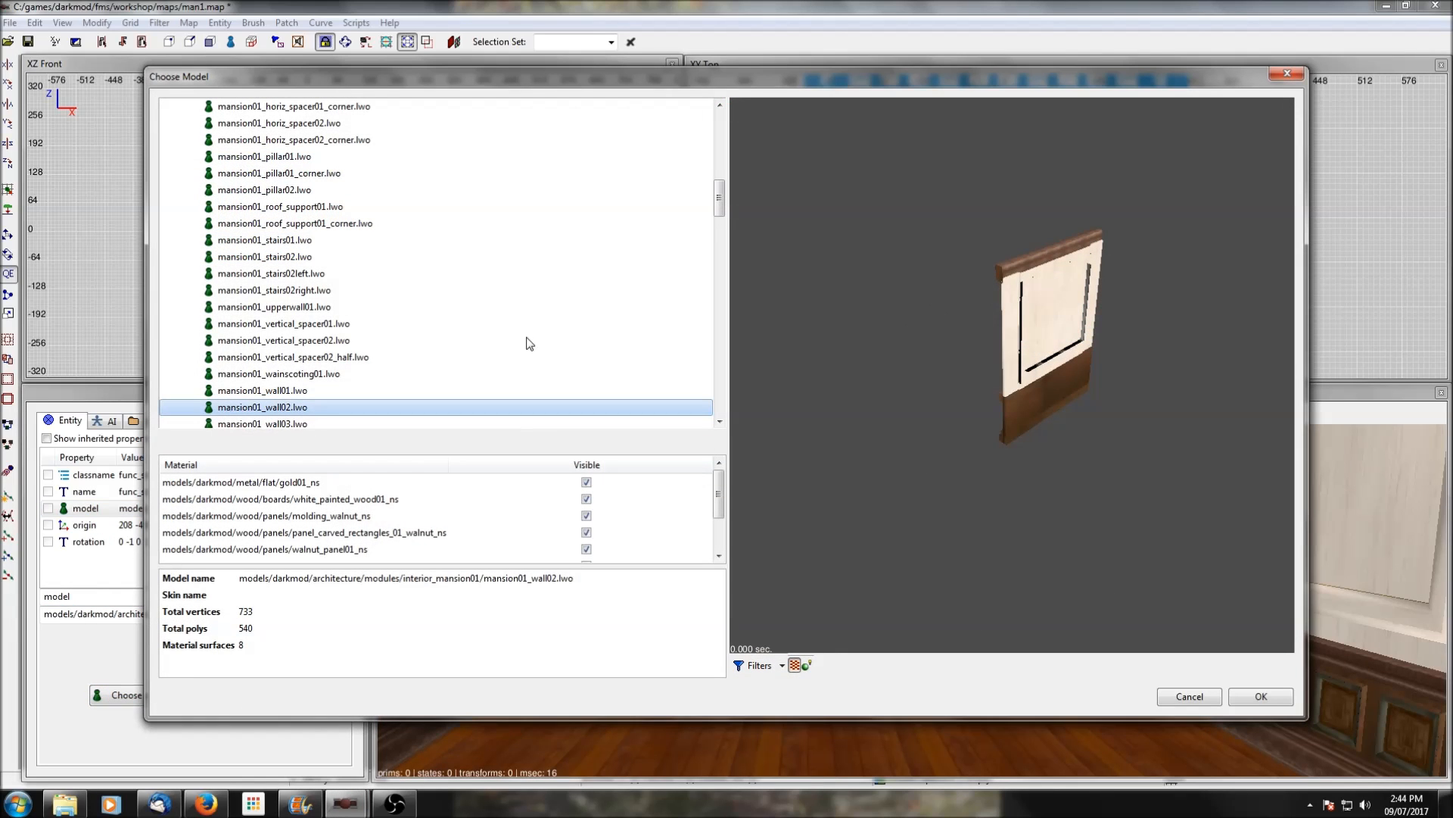
Examine the mansion01_wall02.lwo and mansion01_wall01.lwo models from several angles in the model preview
{"action": "left_click_drag", "start_coordinate": [979, 327], "coordinate": [1063, 326]}
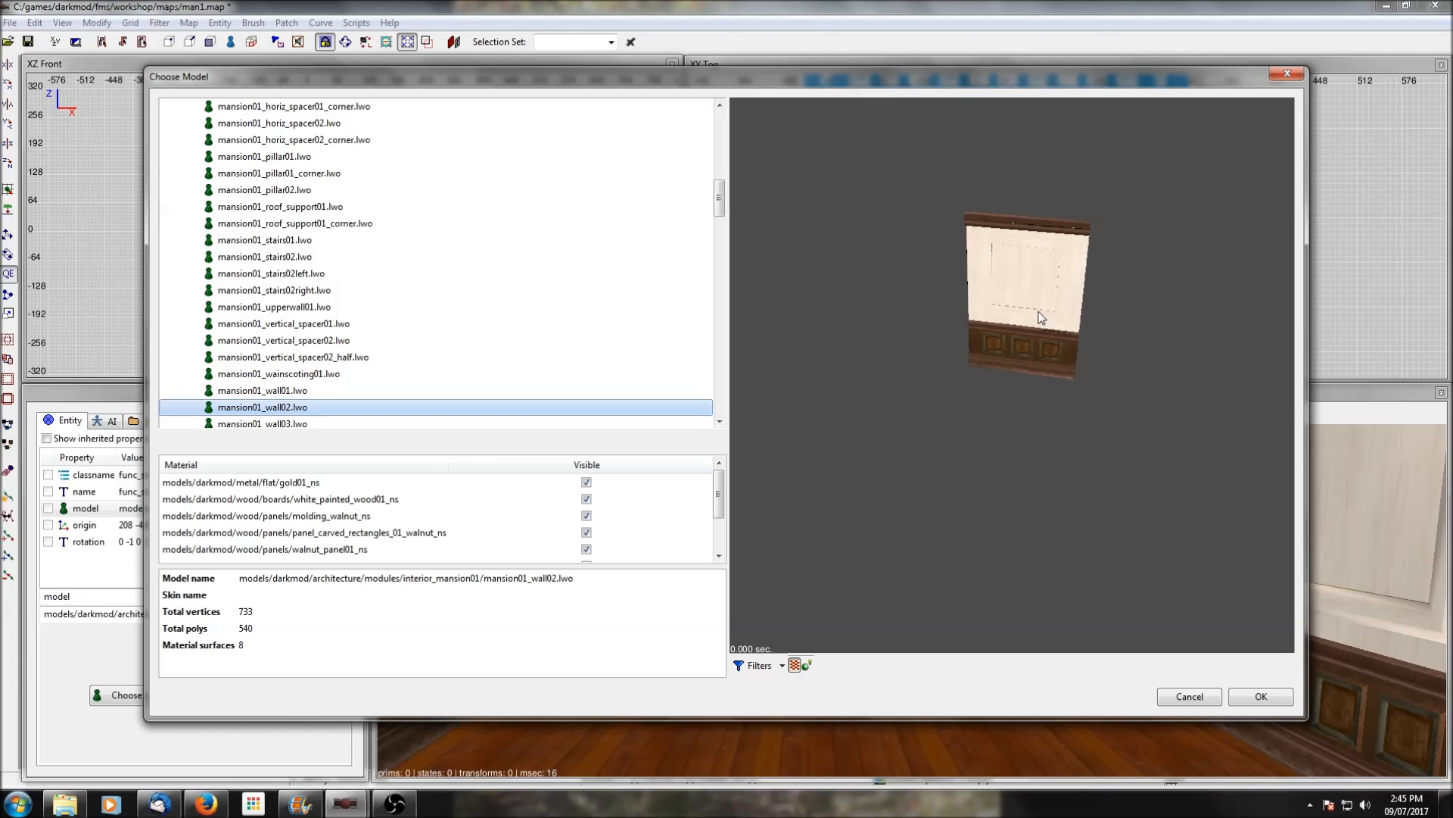
{"action": "left_click_drag", "start_coordinate": [1051, 315], "coordinate": [1015, 324]}
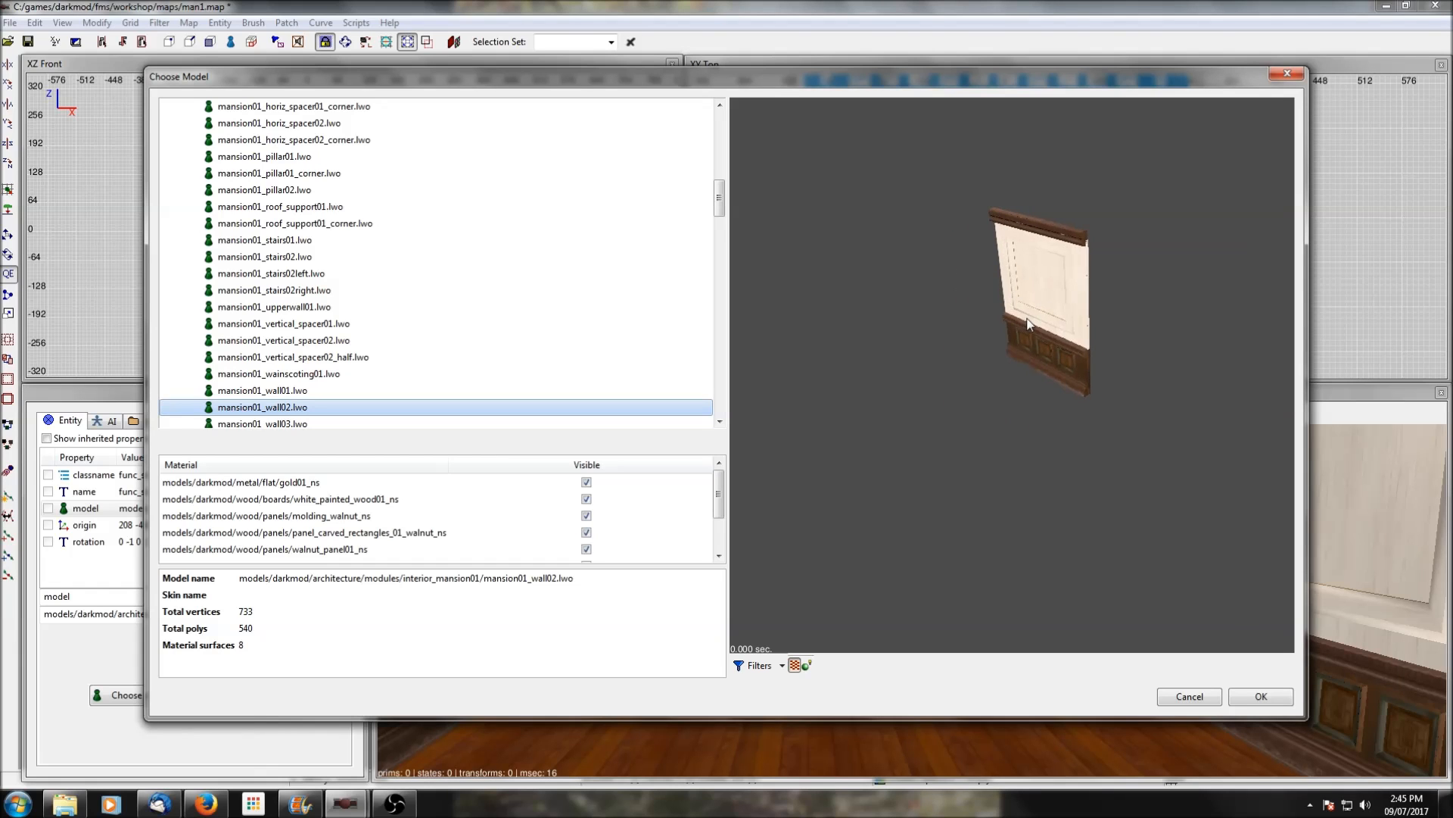
{"action": "scroll", "coordinate": [374, 333], "scroll_direction": "down", "scroll_amount": 3}
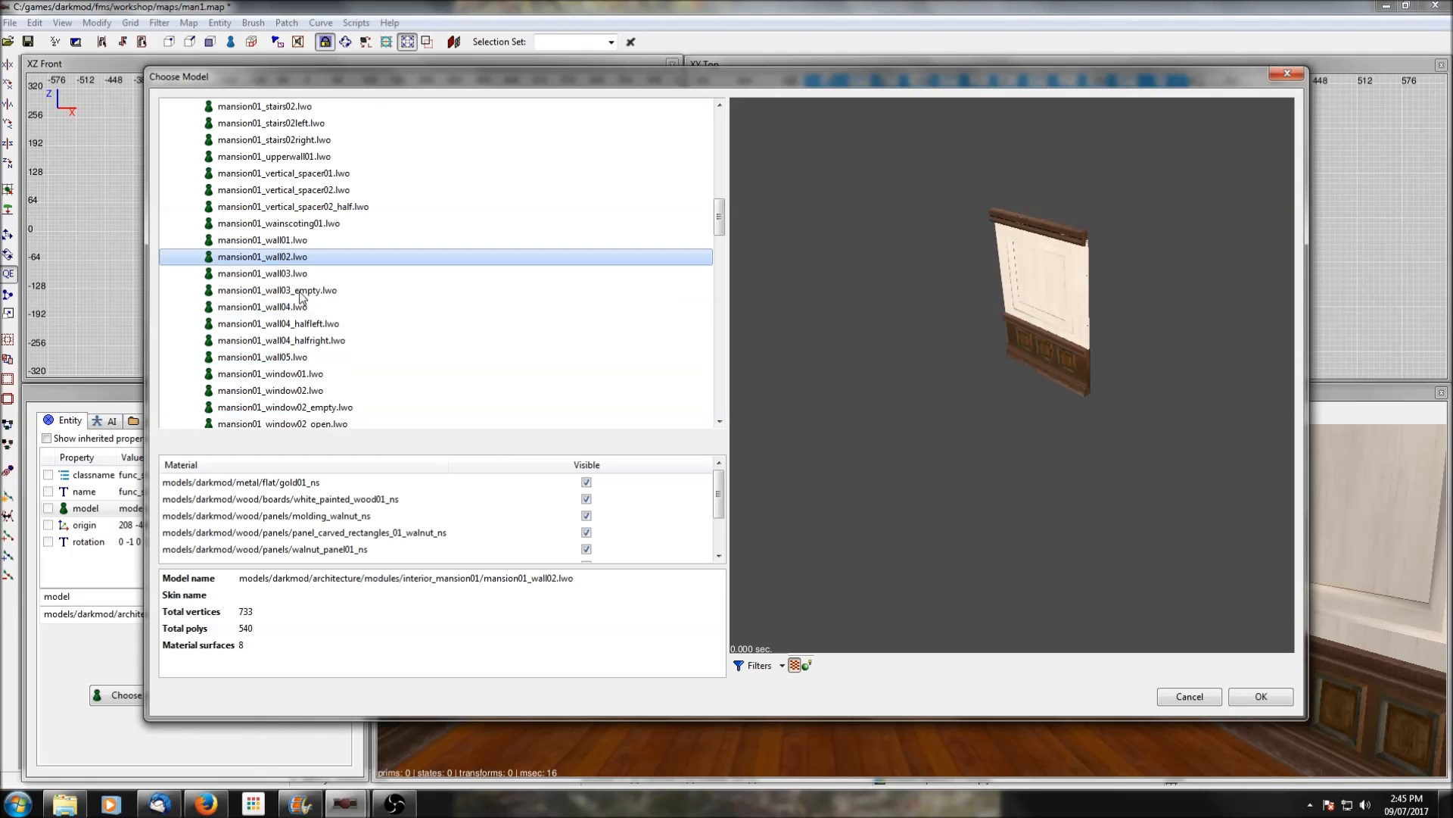
{"action": "left_click", "coordinate": [280, 242]}
{"action": "left_click_drag", "start_coordinate": [878, 354], "coordinate": [957, 356]}
Preview the mansion01_wall03, wall04, wall03_empty, wall05, window01 and window02 models, rotating several of them to judge their fronts
{"action": "left_click", "coordinate": [296, 274]}
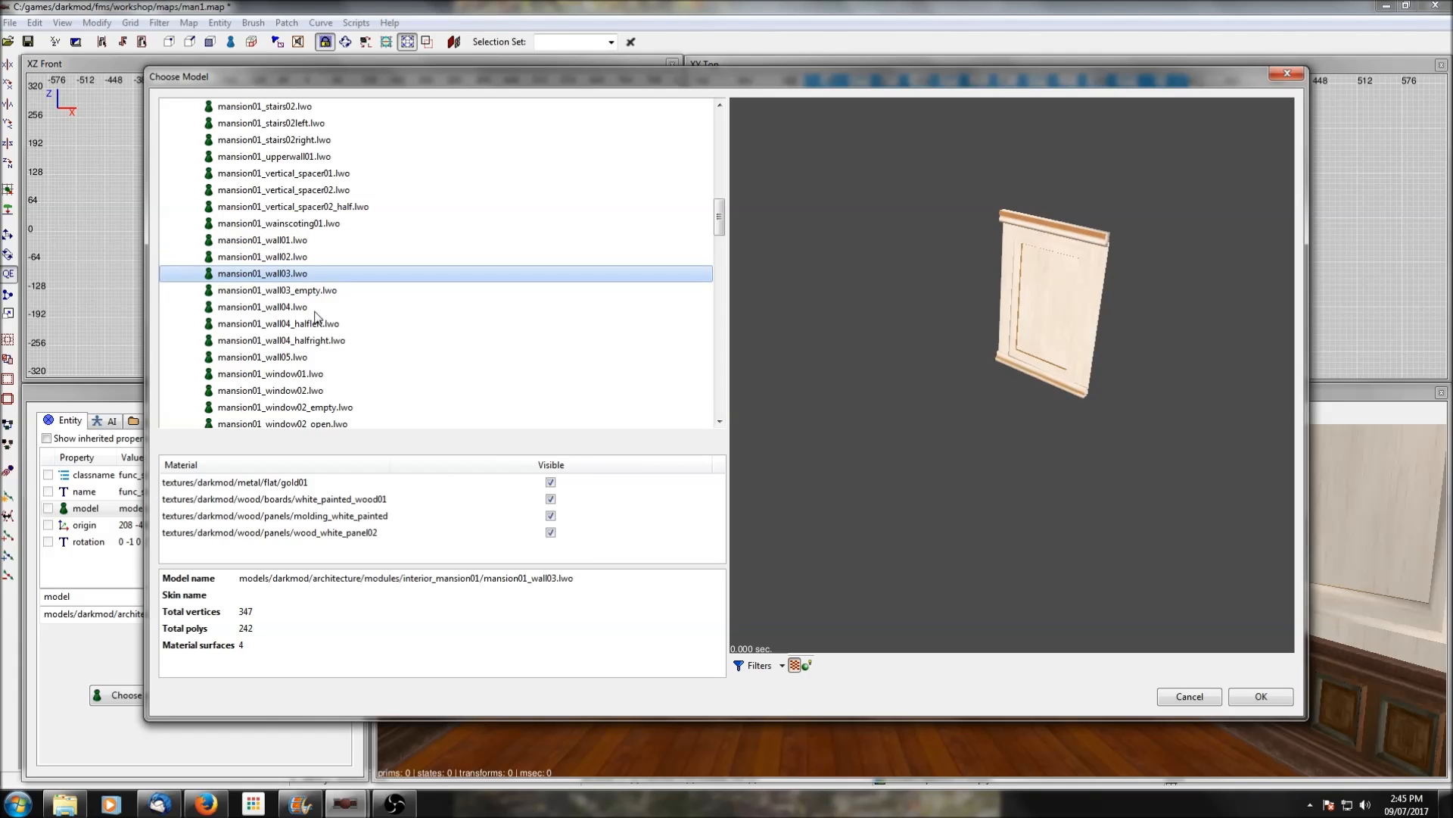
{"action": "left_click", "coordinate": [272, 307]}
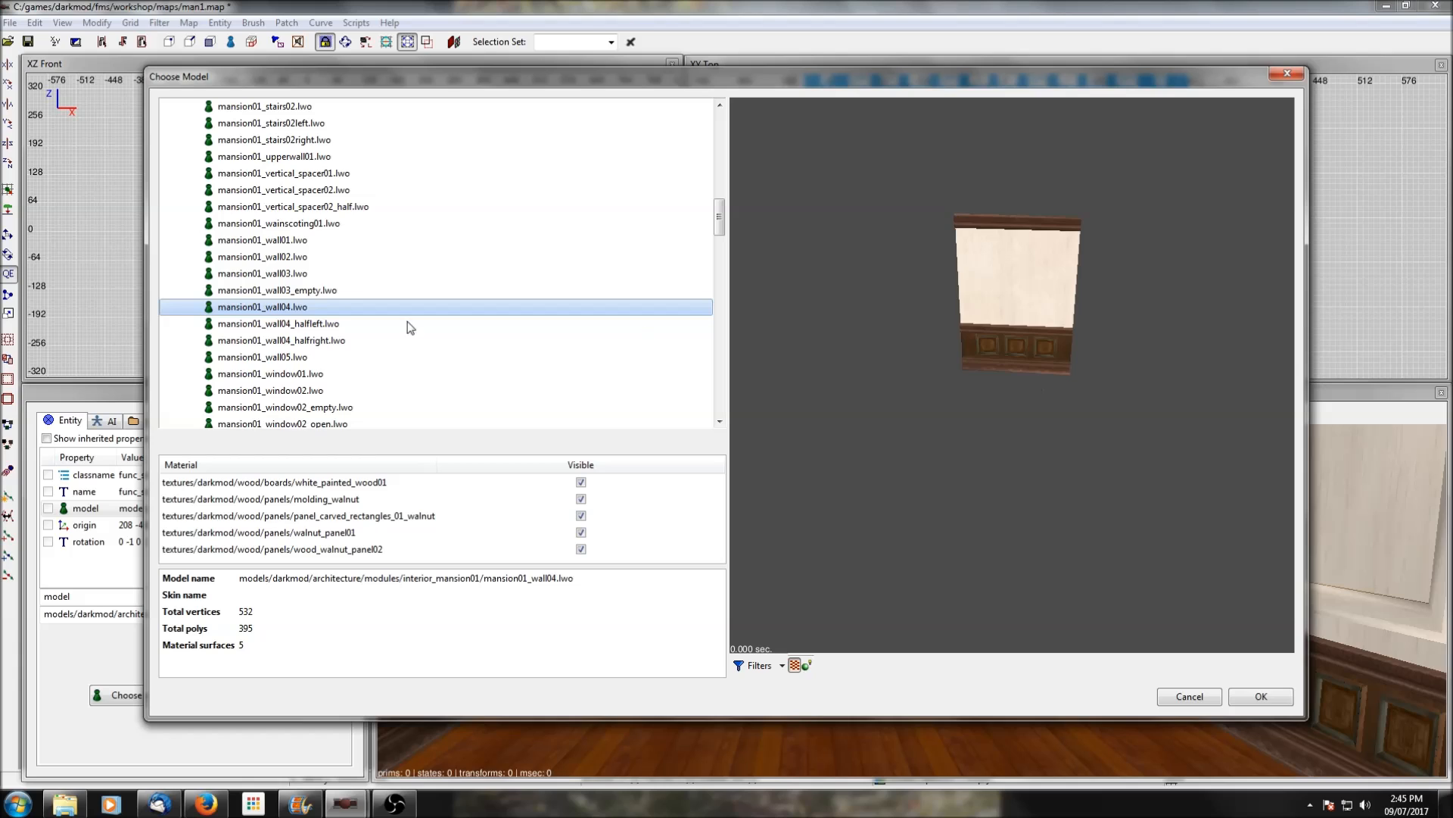
{"action": "left_click", "coordinate": [314, 291]}
{"action": "left_click_drag", "start_coordinate": [977, 383], "coordinate": [1016, 379]}
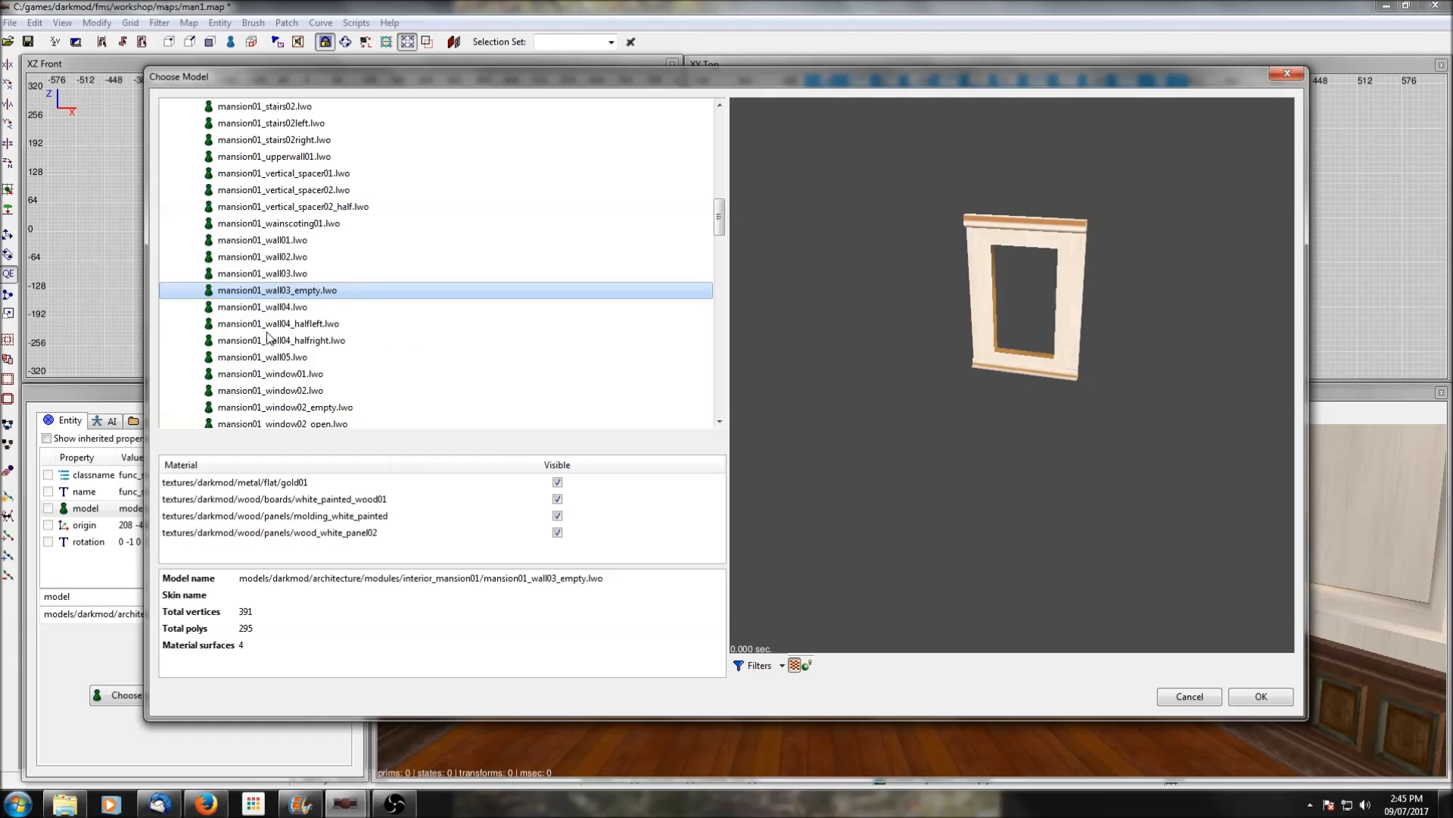
{"action": "left_click", "coordinate": [273, 358]}
{"action": "left_click_drag", "start_coordinate": [882, 377], "coordinate": [897, 381]}
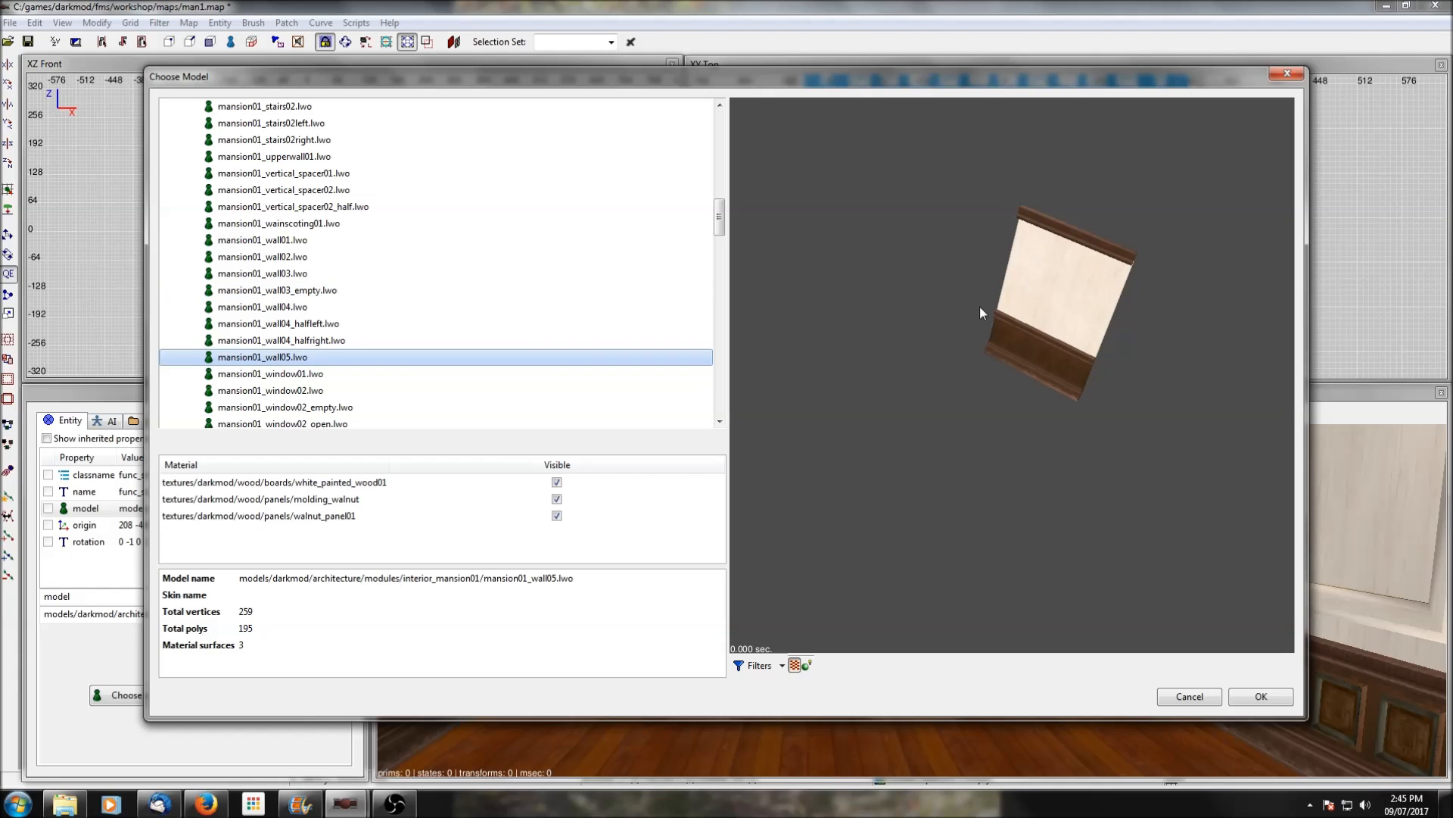
{"action": "scroll", "coordinate": [432, 312], "scroll_direction": "down", "scroll_amount": 1}
{"action": "left_click", "coordinate": [260, 326]}
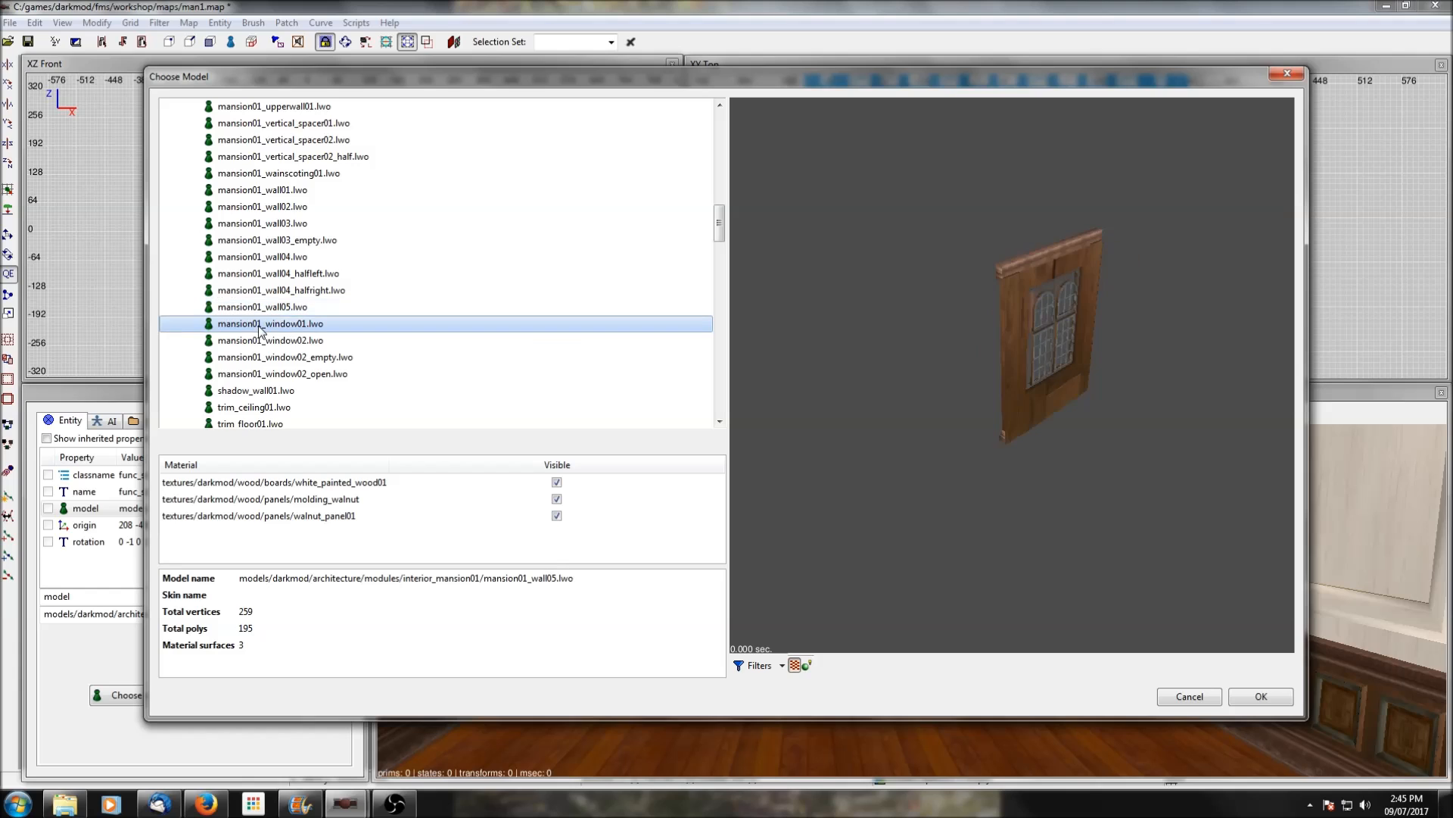
{"action": "left_click_drag", "start_coordinate": [833, 353], "coordinate": [928, 355]}
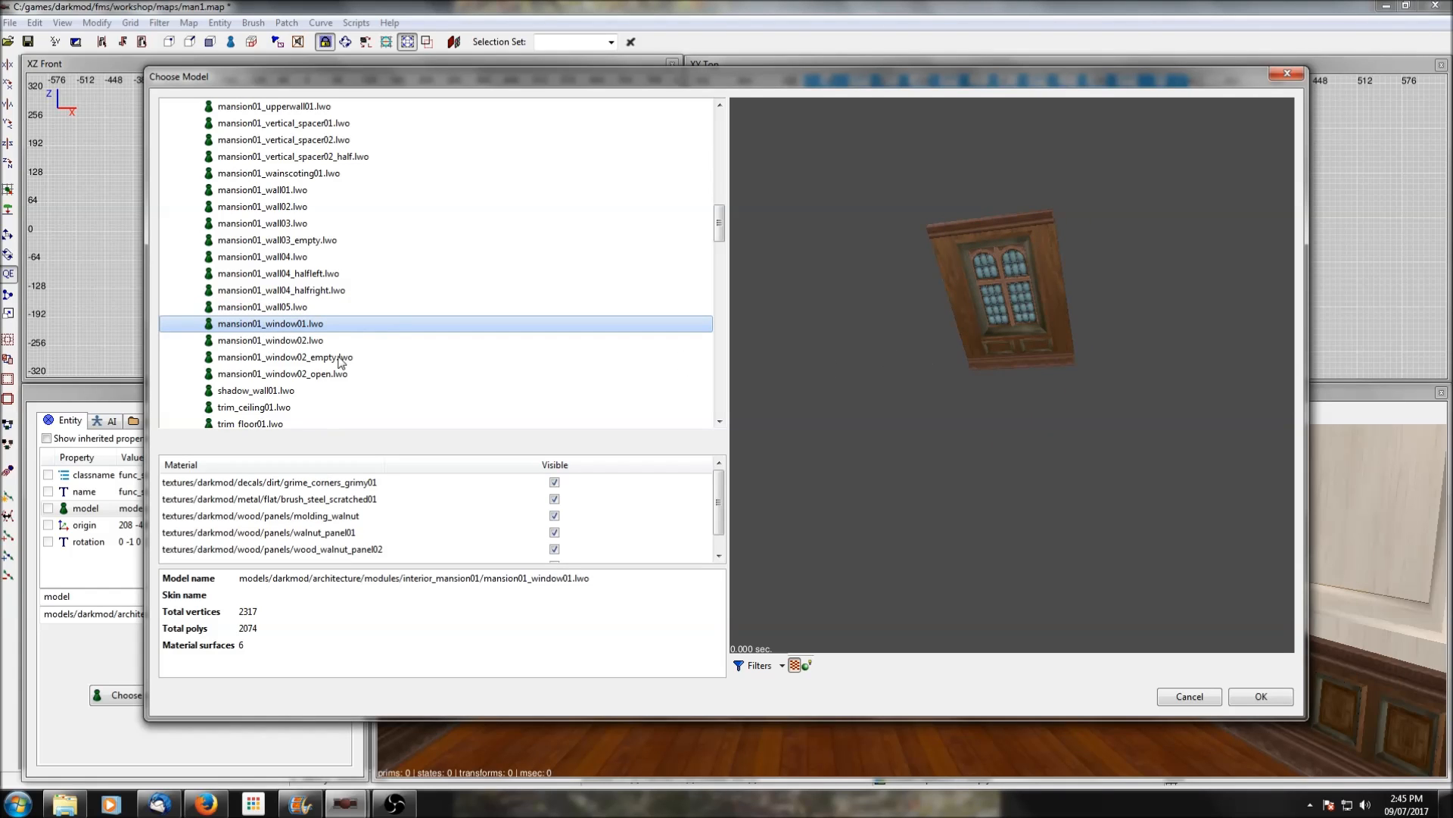
{"action": "left_click", "coordinate": [279, 342]}
{"action": "left_click_drag", "start_coordinate": [819, 361], "coordinate": [919, 377]}
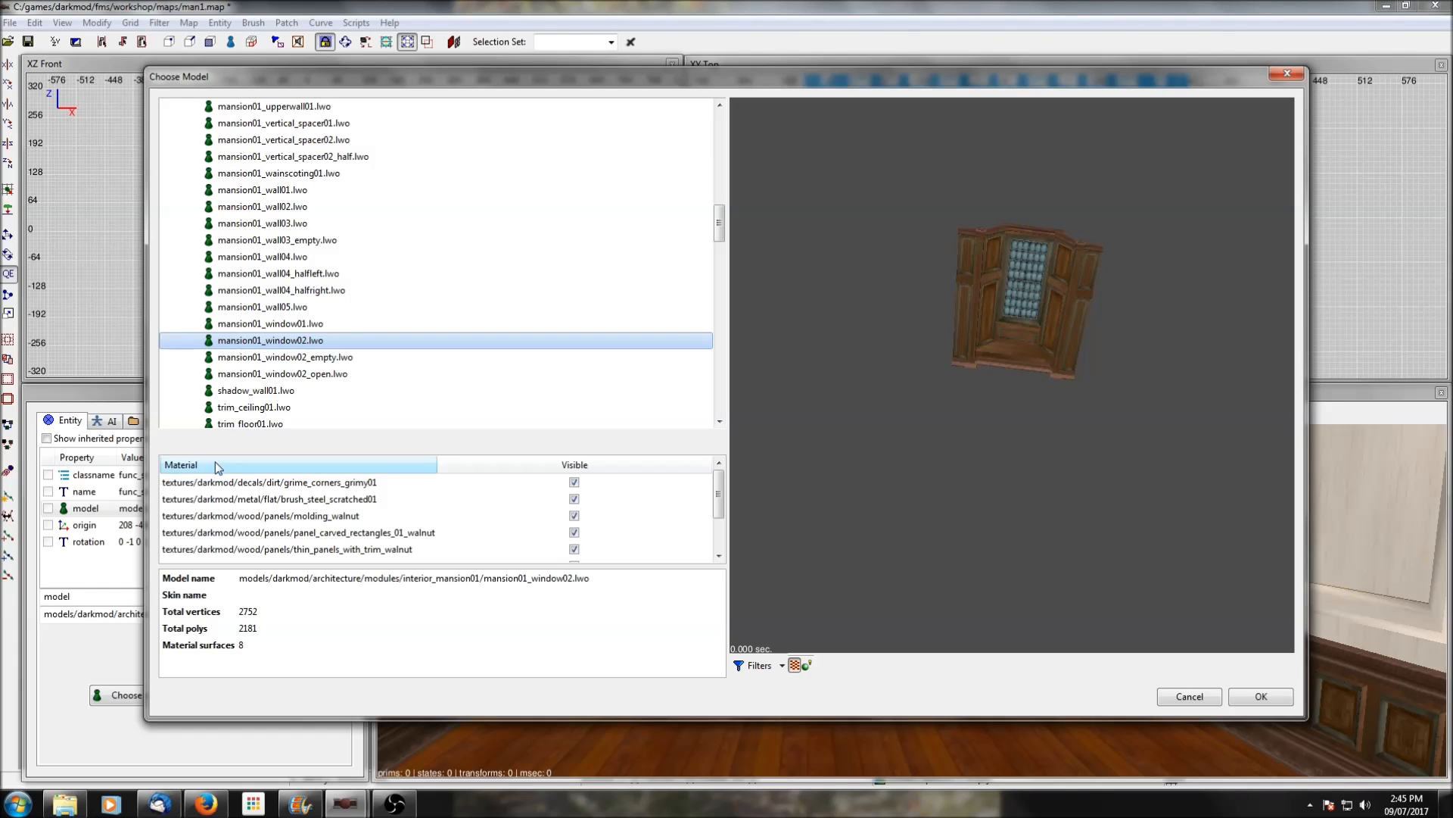
Assign the mansion01_window01.lwo model to the selected wall module and deselect it
{"action": "left_click", "coordinate": [287, 326]}
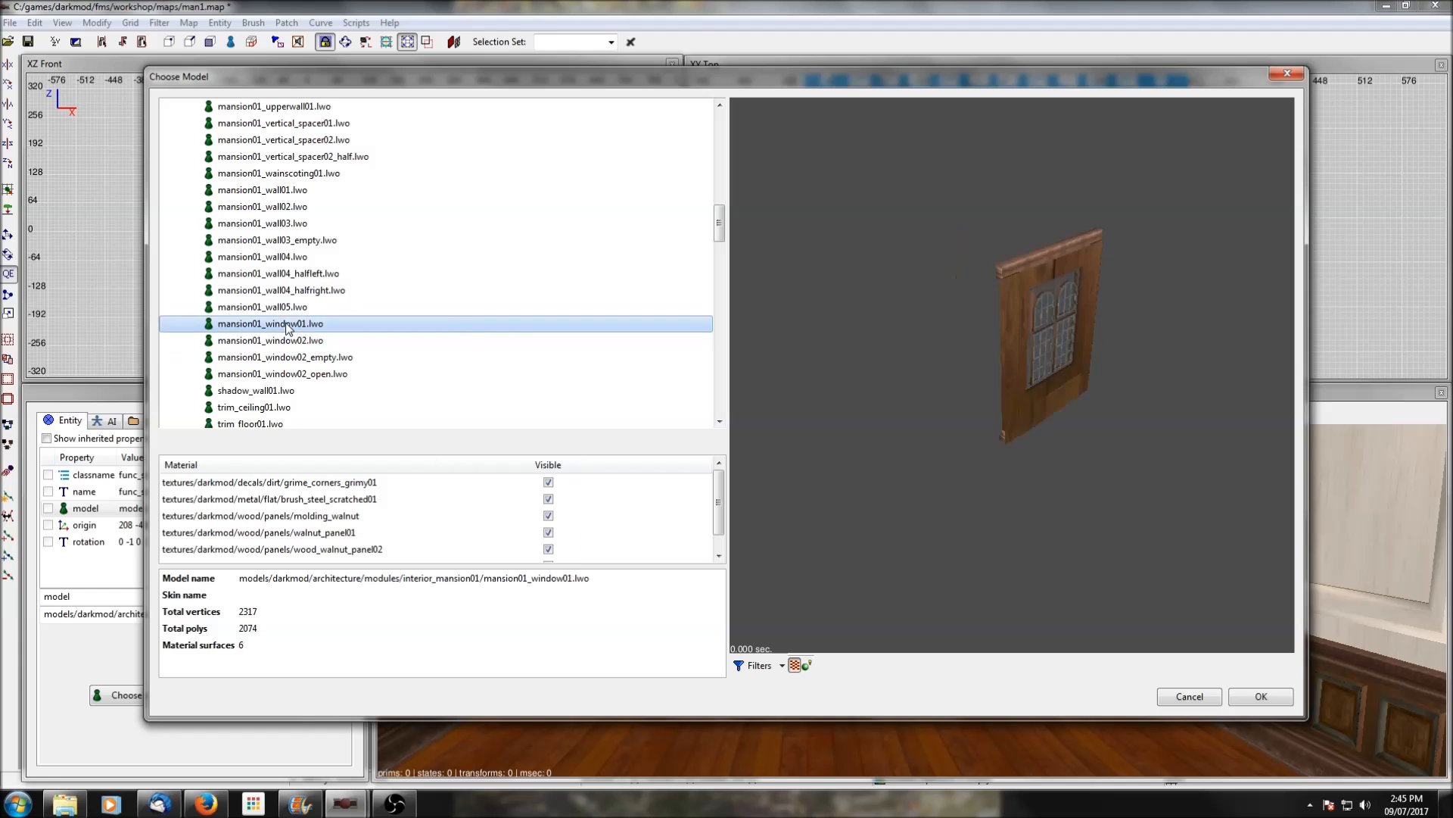
{"action": "left_click", "coordinate": [1256, 696]}
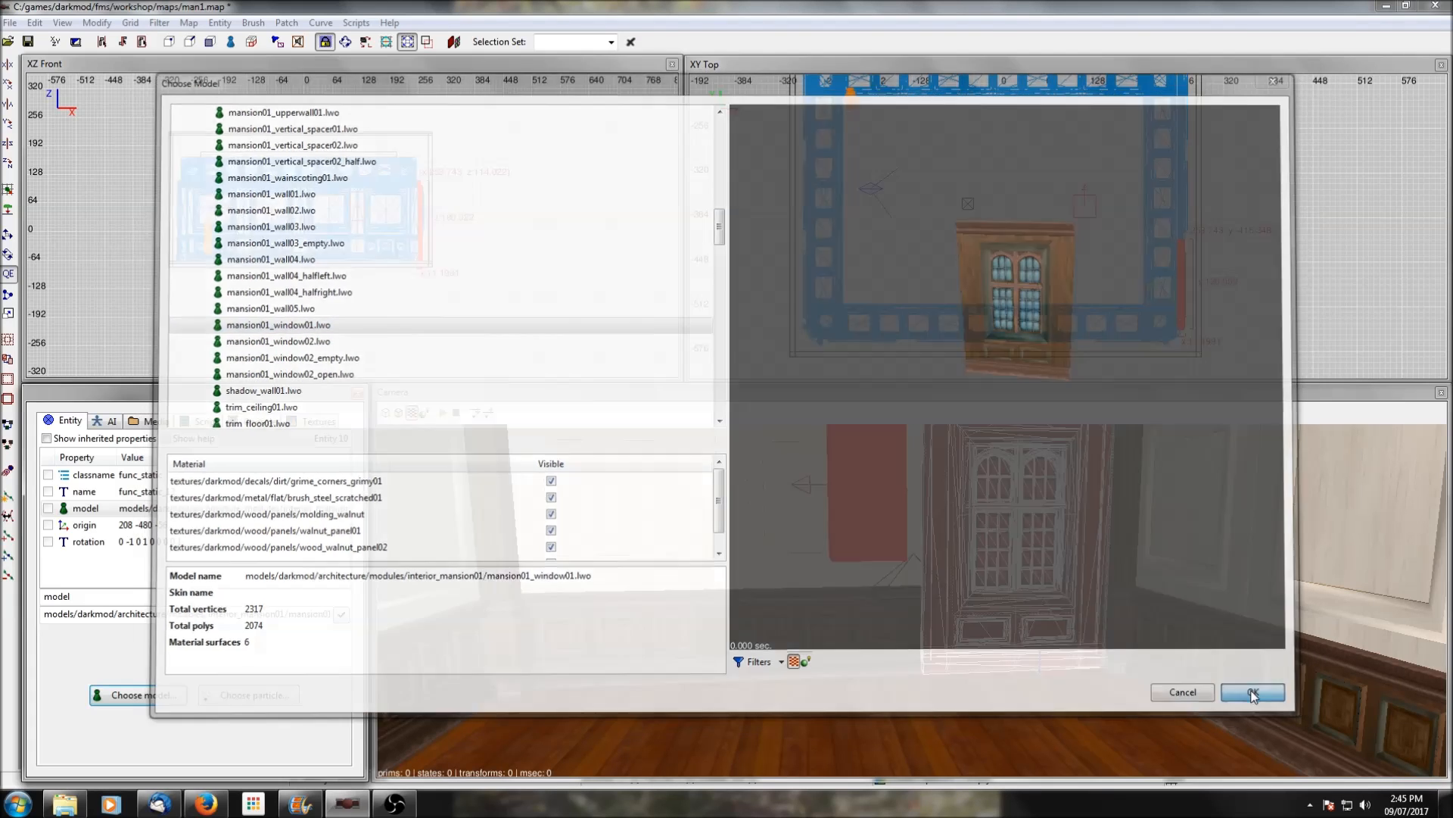
{"action": "key", "text": "Escape"}
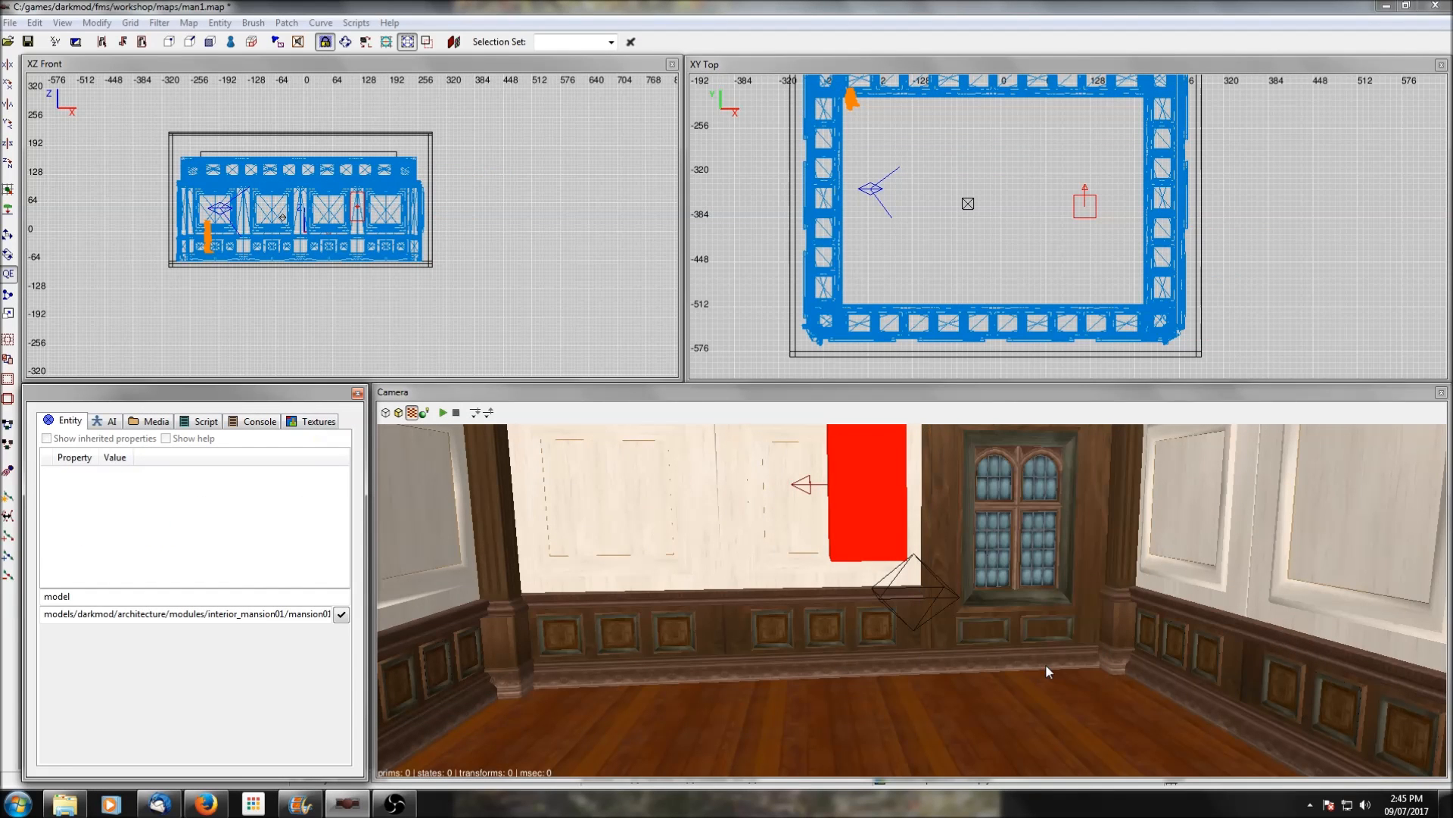
Apply the same mansion01_window01.lwo model to the wall module at the northern end of the east wall and deselect it
{"action": "right_click", "coordinate": [1039, 641]}
{"action": "left_click", "coordinate": [695, 633], "text": "shift"}
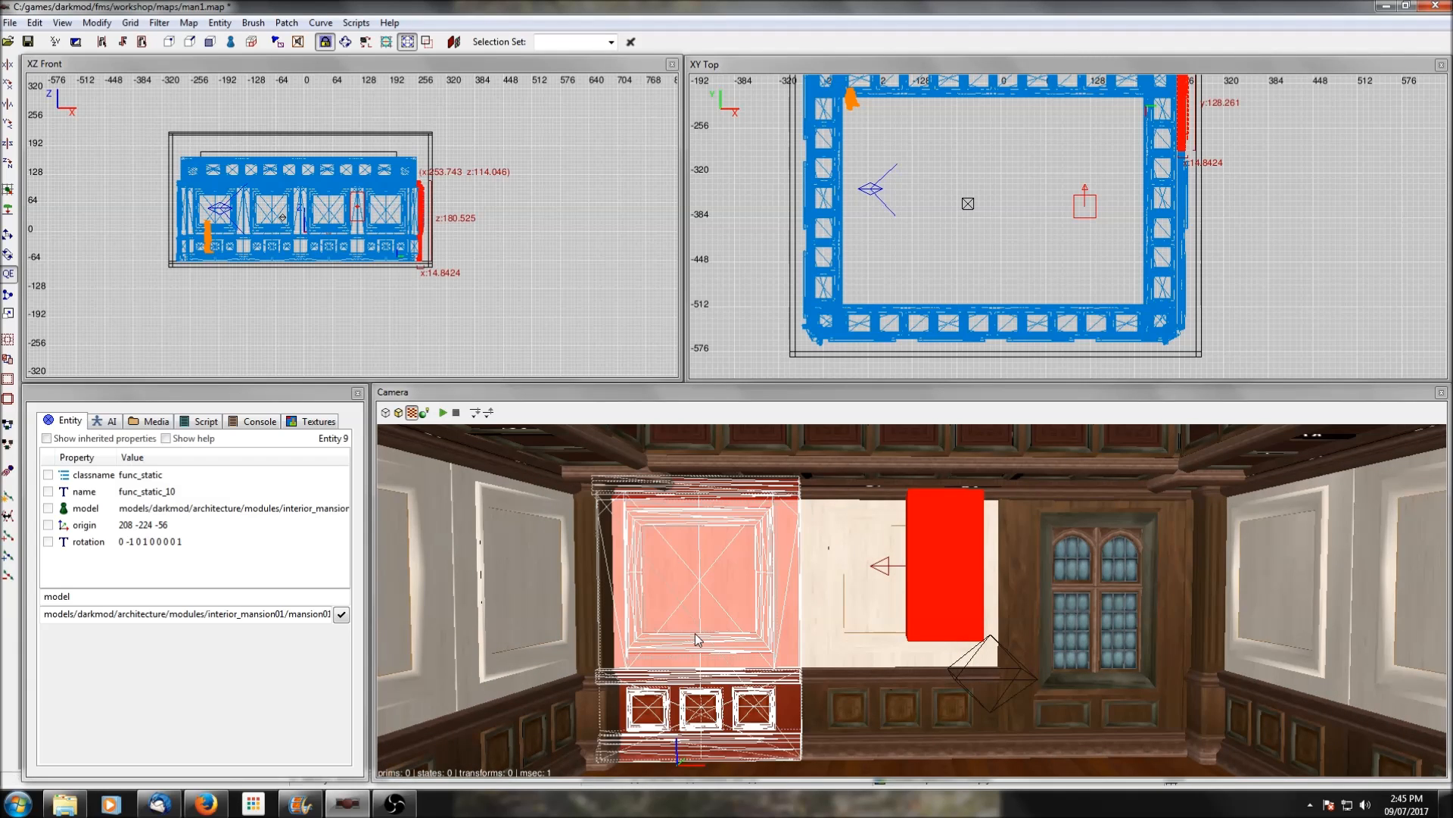
{"action": "left_click", "coordinate": [342, 616]}
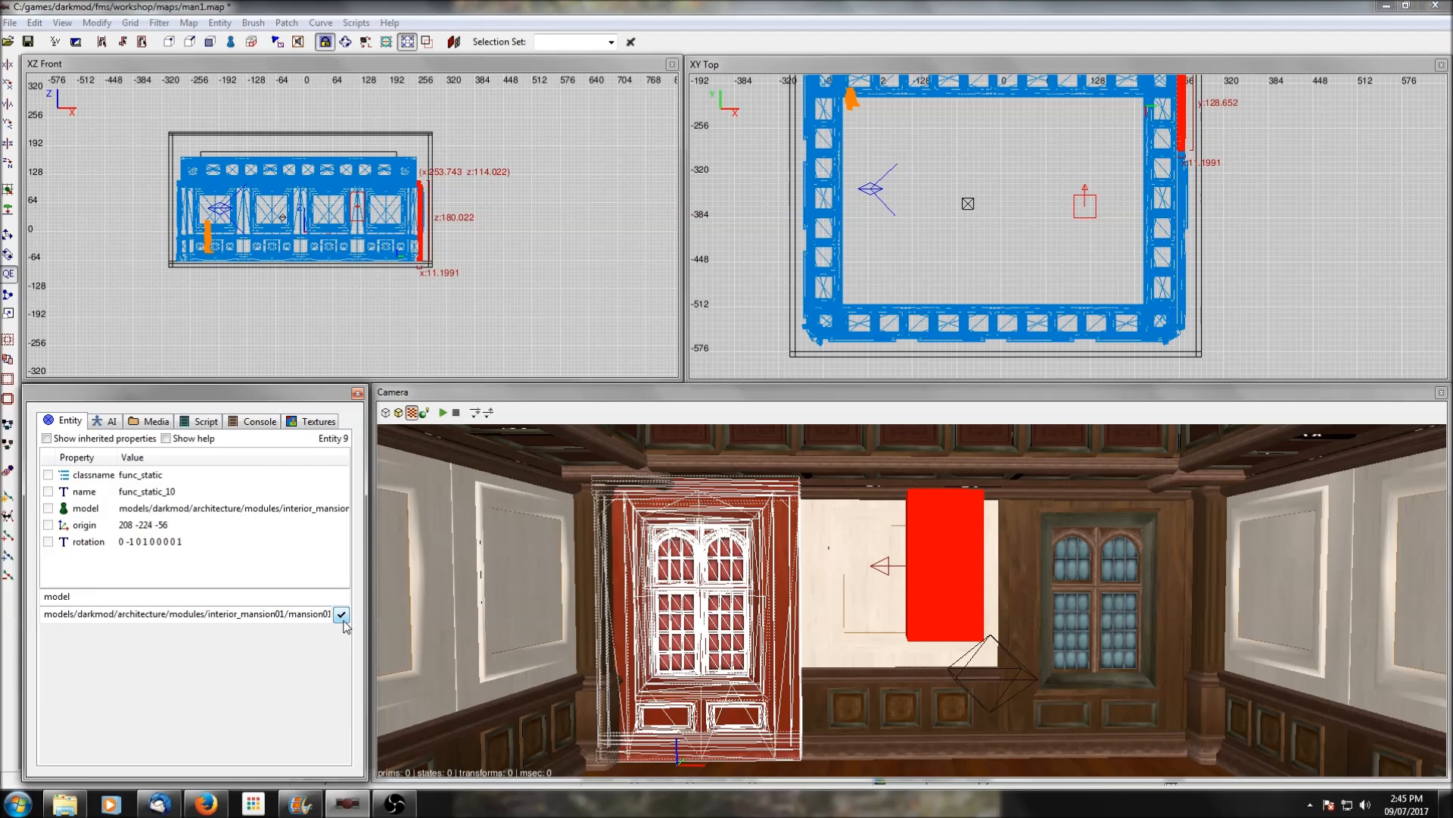
{"action": "key", "text": "Escape"}
Examine the two window modules and the plain wall module between them on the east wall
{"action": "right_click", "coordinate": [860, 640]}
{"action": "right_click", "coordinate": [856, 634]}
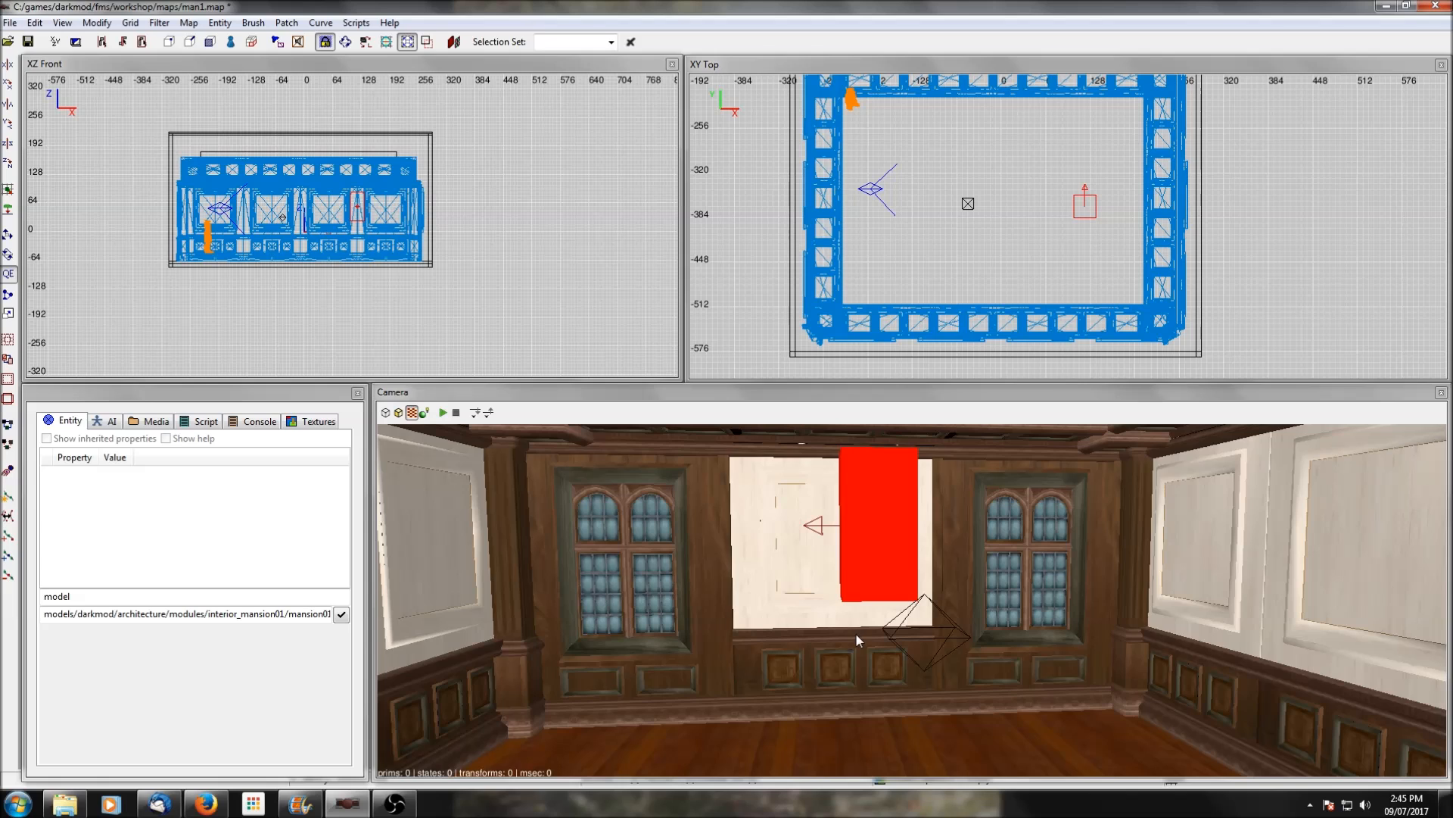
{"action": "scroll", "coordinate": [856, 635], "scroll_direction": "up", "scroll_amount": 1}
{"action": "right_click", "coordinate": [856, 634]}
{"action": "right_click", "coordinate": [859, 640]}
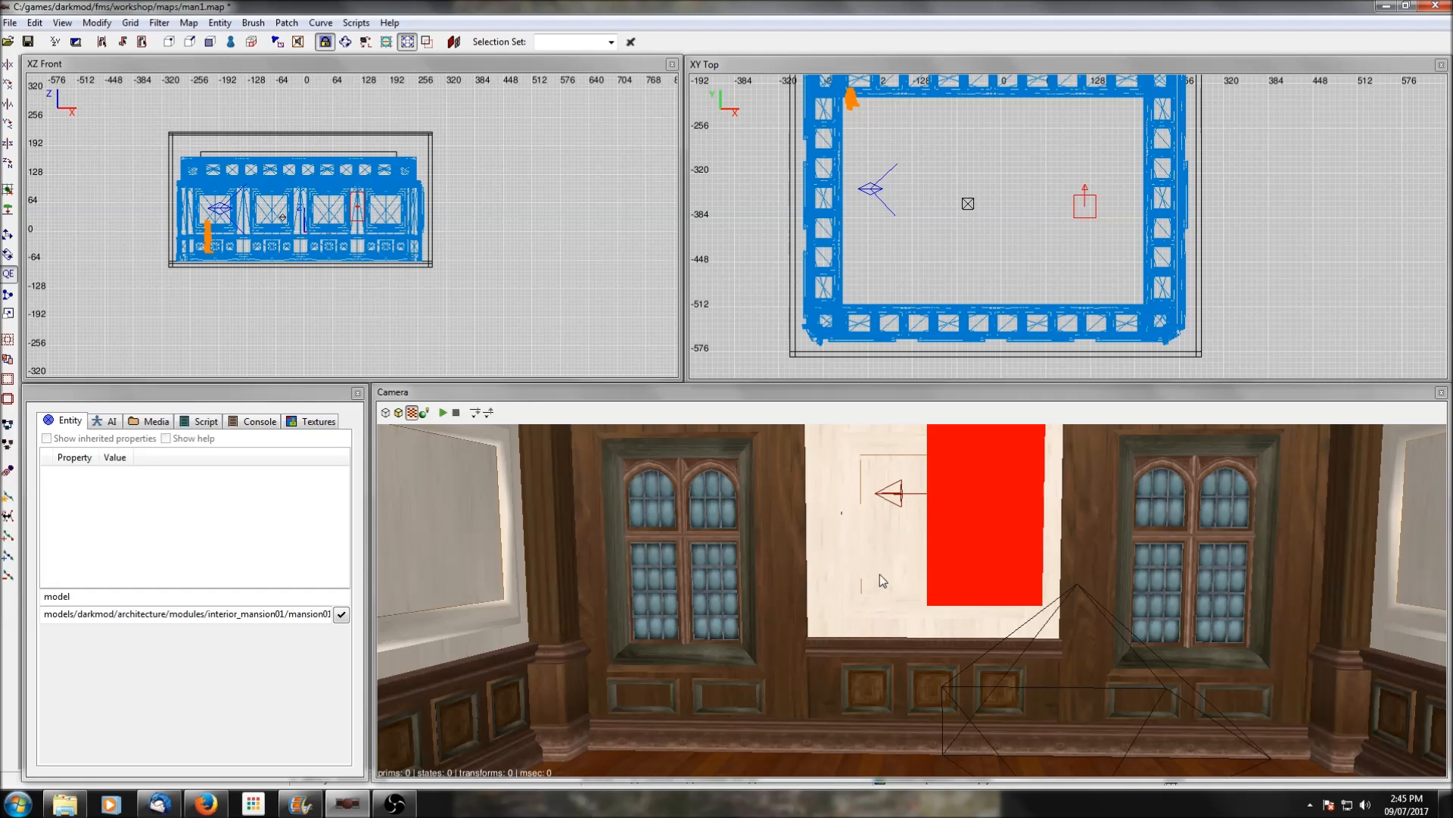
{"action": "right_click", "coordinate": [851, 703]}
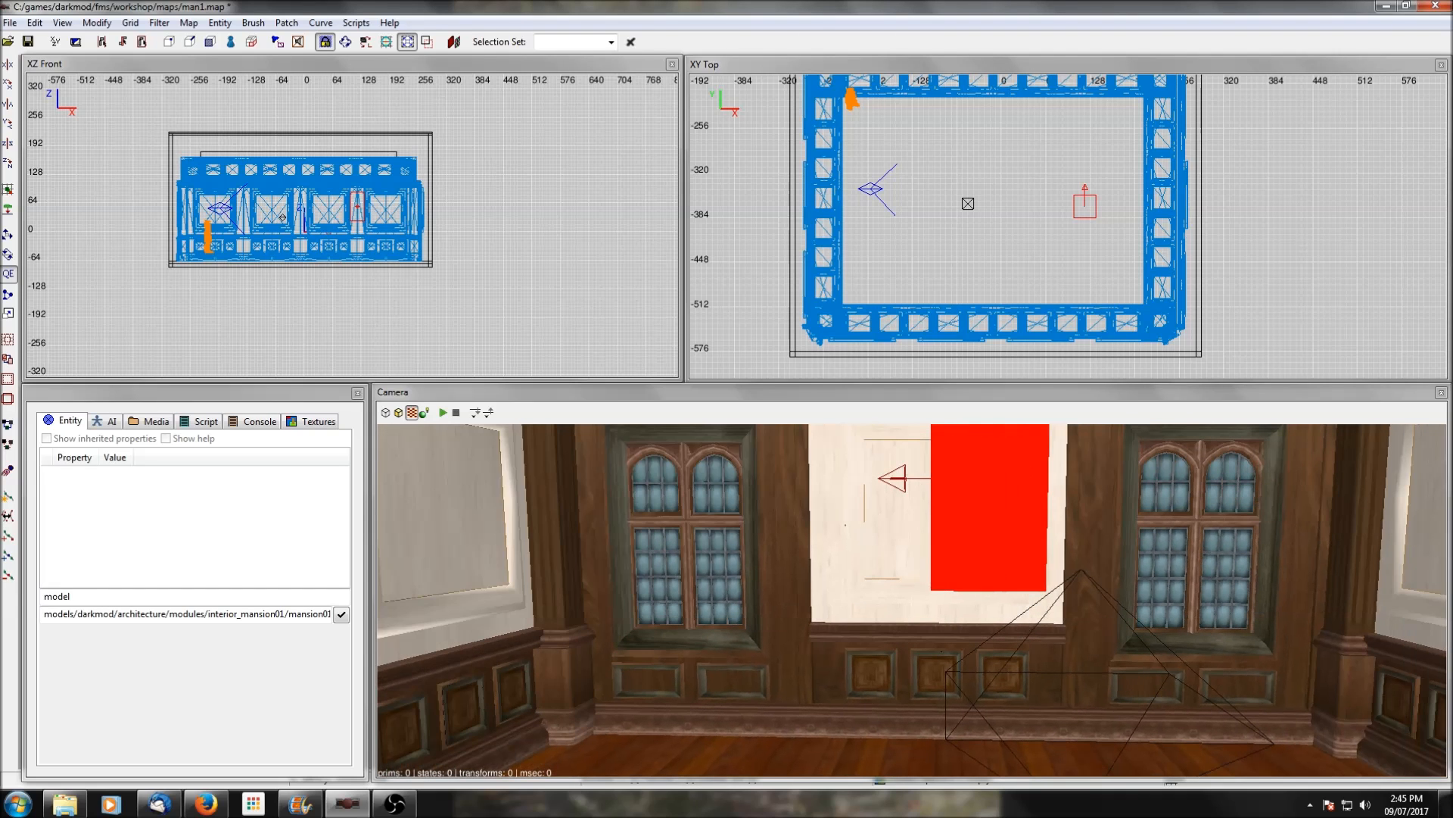
Select the middle wall module of the room's west wall and open the model chooser for its model property
{"action": "right_click", "coordinate": [933, 703]}
{"action": "right_click", "coordinate": [933, 703]}
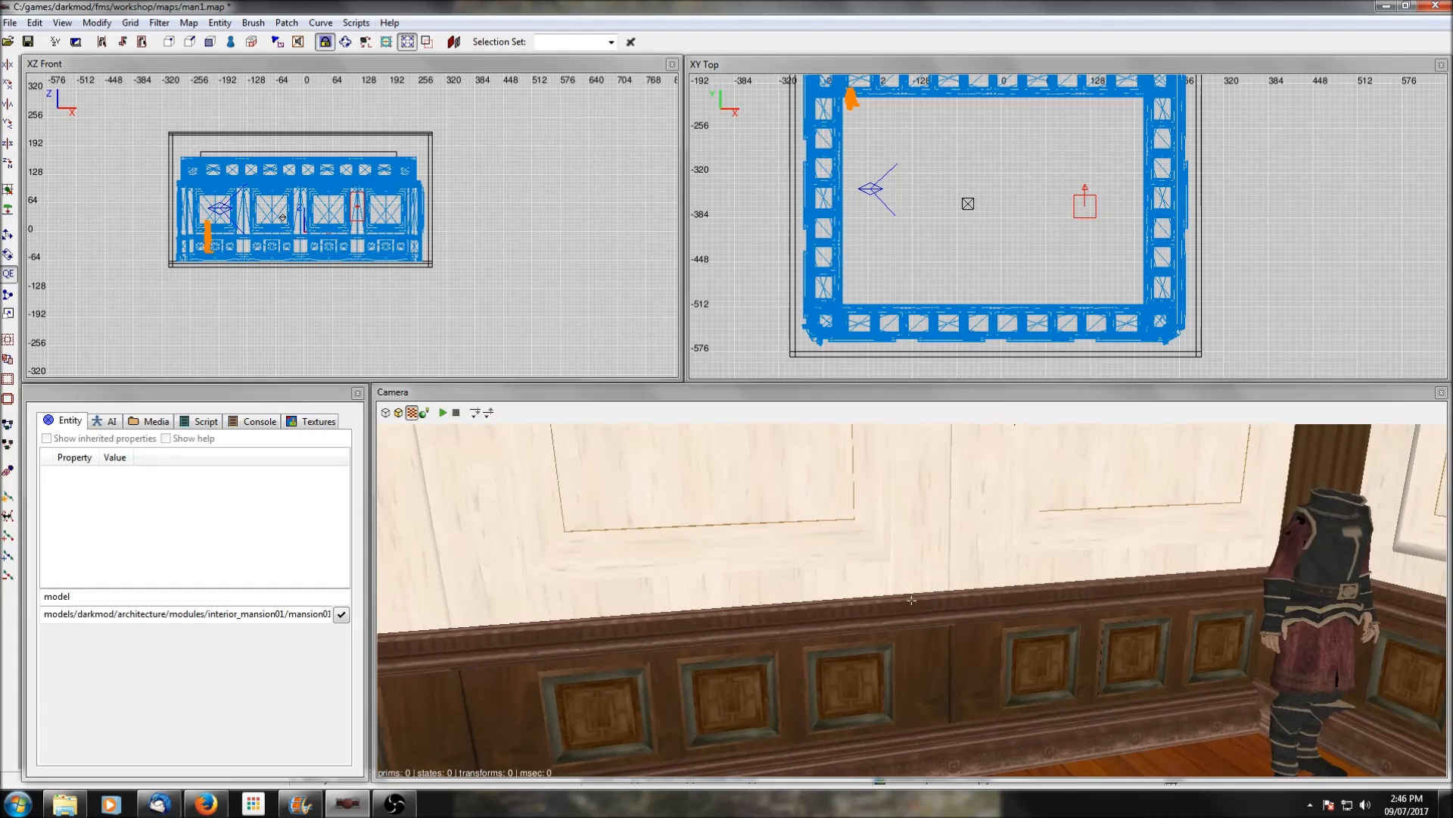
{"action": "right_click", "coordinate": [933, 609]}
{"action": "scroll", "coordinate": [954, 687], "scroll_direction": "down", "scroll_amount": 3}
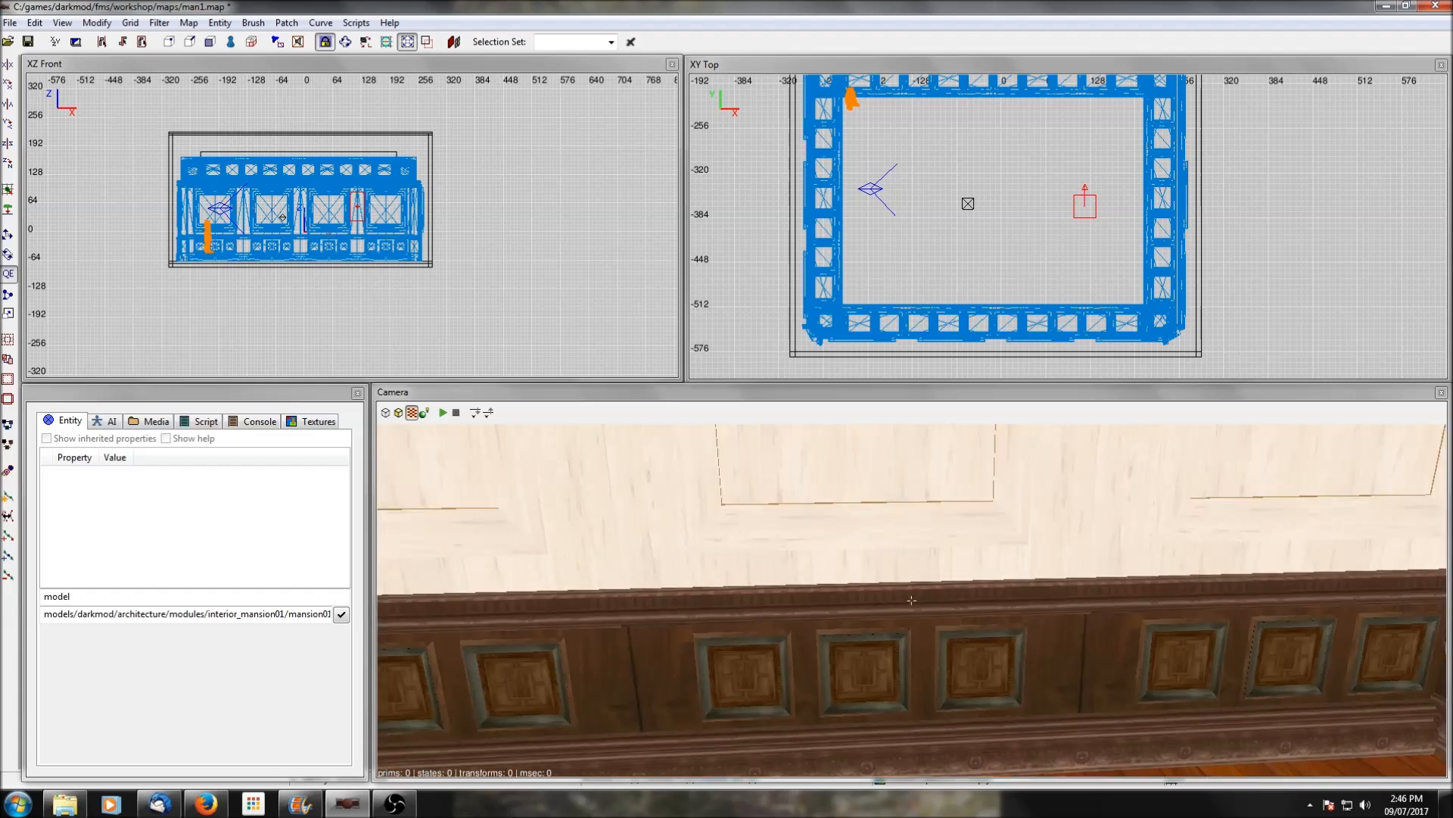
{"action": "left_click", "coordinate": [864, 604], "text": "shift"}
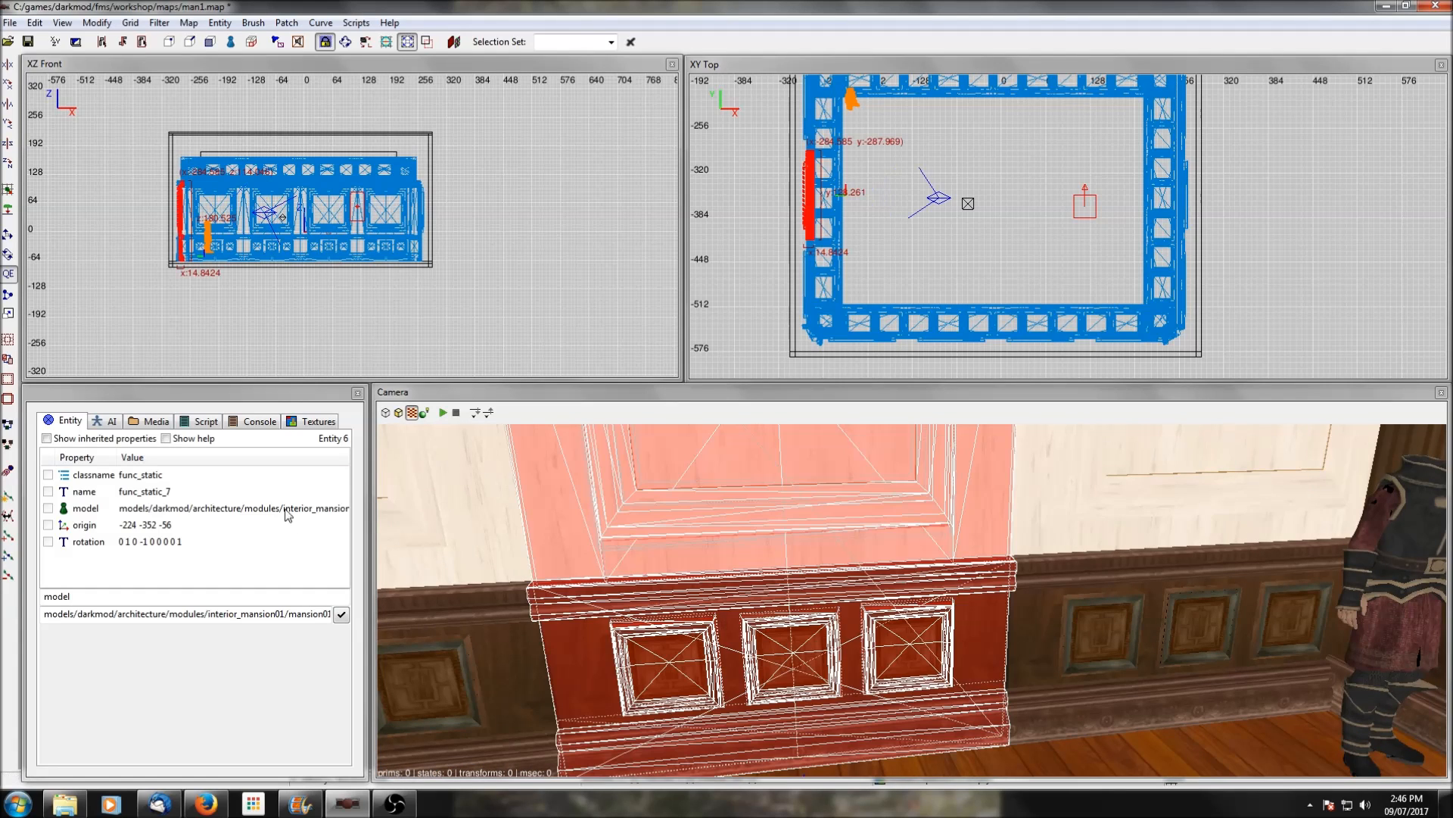
{"action": "left_click", "coordinate": [76, 508]}
{"action": "left_click", "coordinate": [139, 697]}
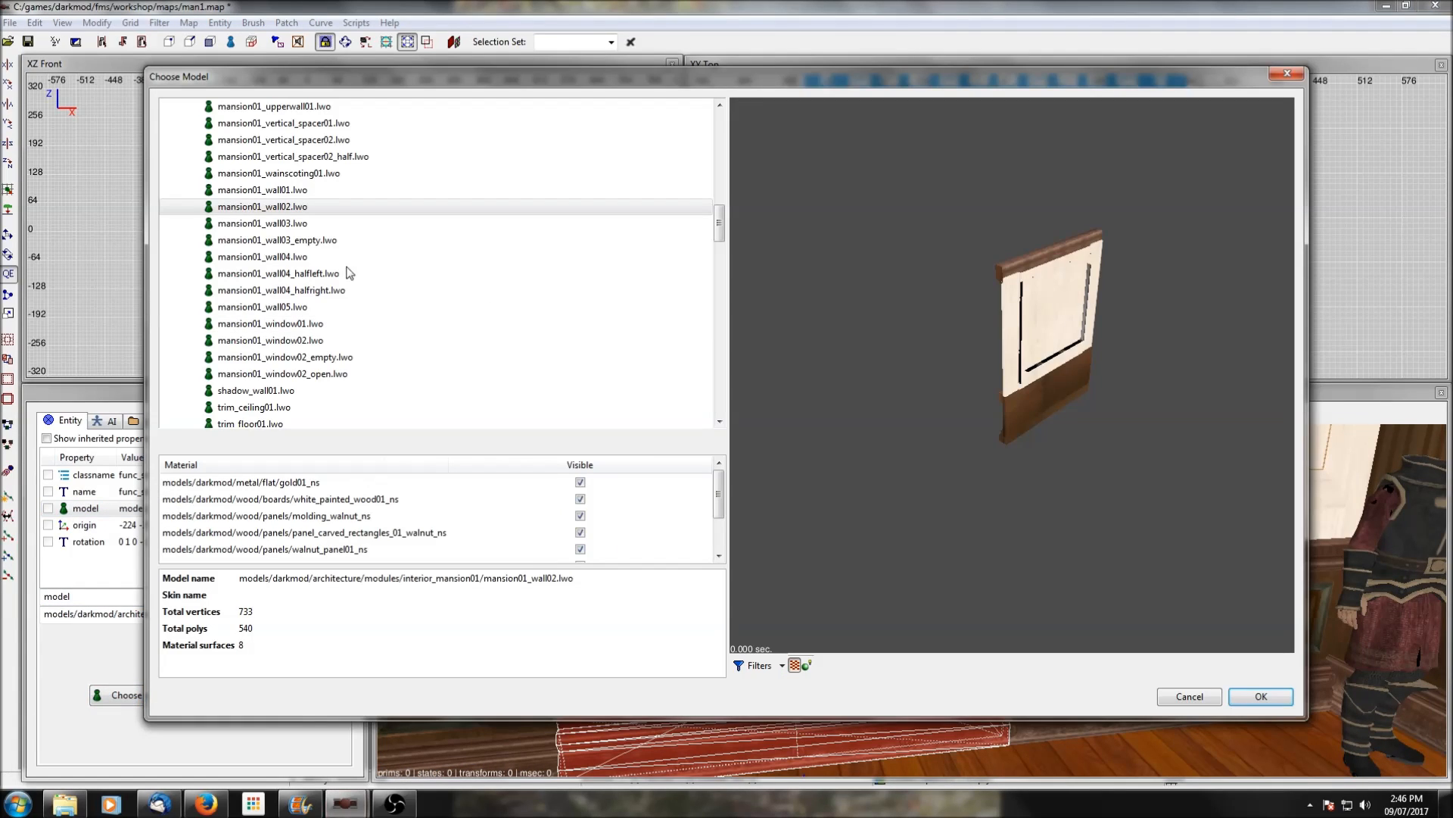
Compare the mansion01_door01, door02 and door03 models, assign mansion01_door01.lwo to the selected west wall module, and deselect it
{"action": "scroll", "coordinate": [312, 327], "scroll_direction": "up", "scroll_amount": 8}
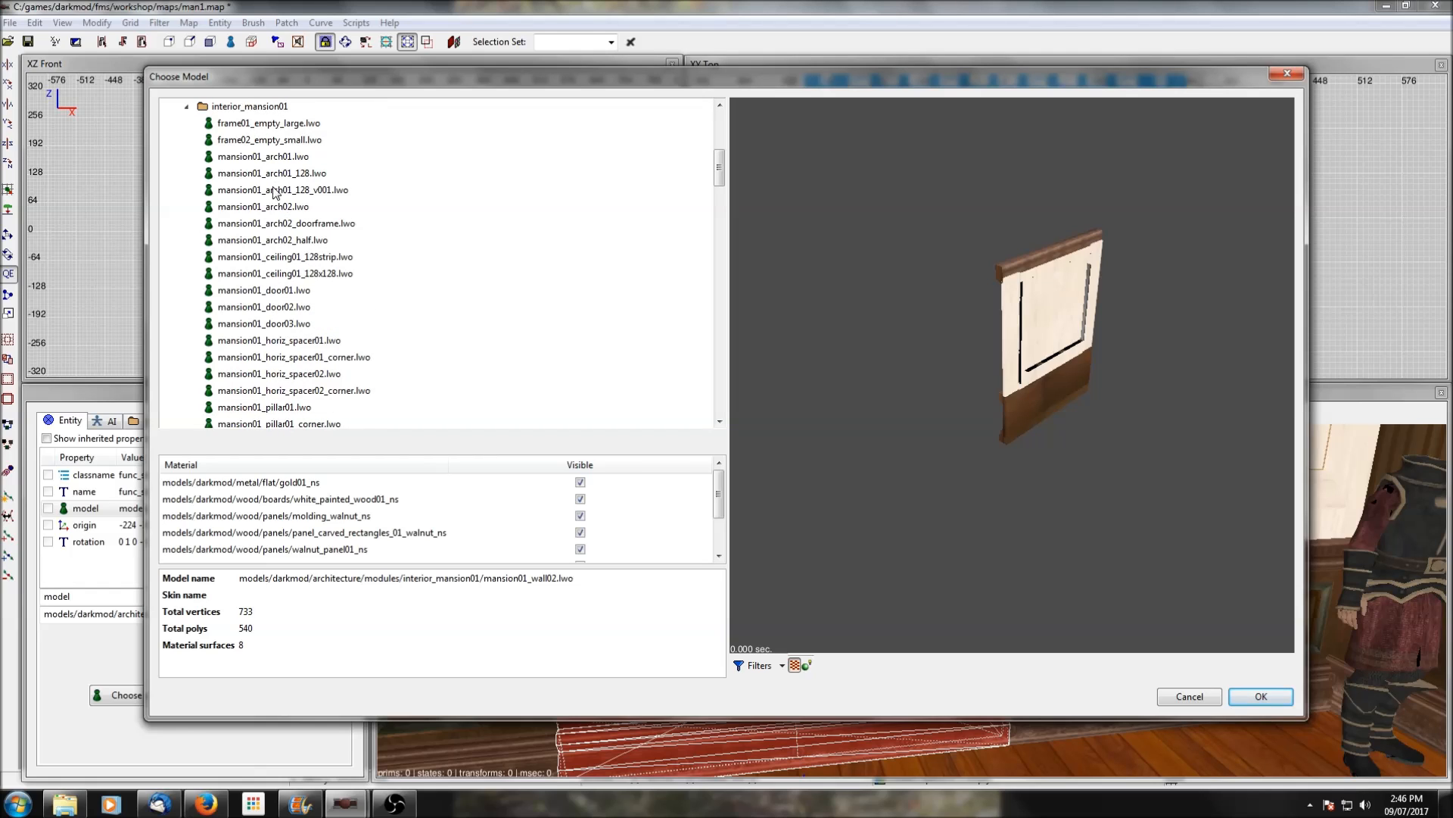
{"action": "left_click", "coordinate": [265, 291]}
{"action": "left_click_drag", "start_coordinate": [960, 338], "coordinate": [1034, 336]}
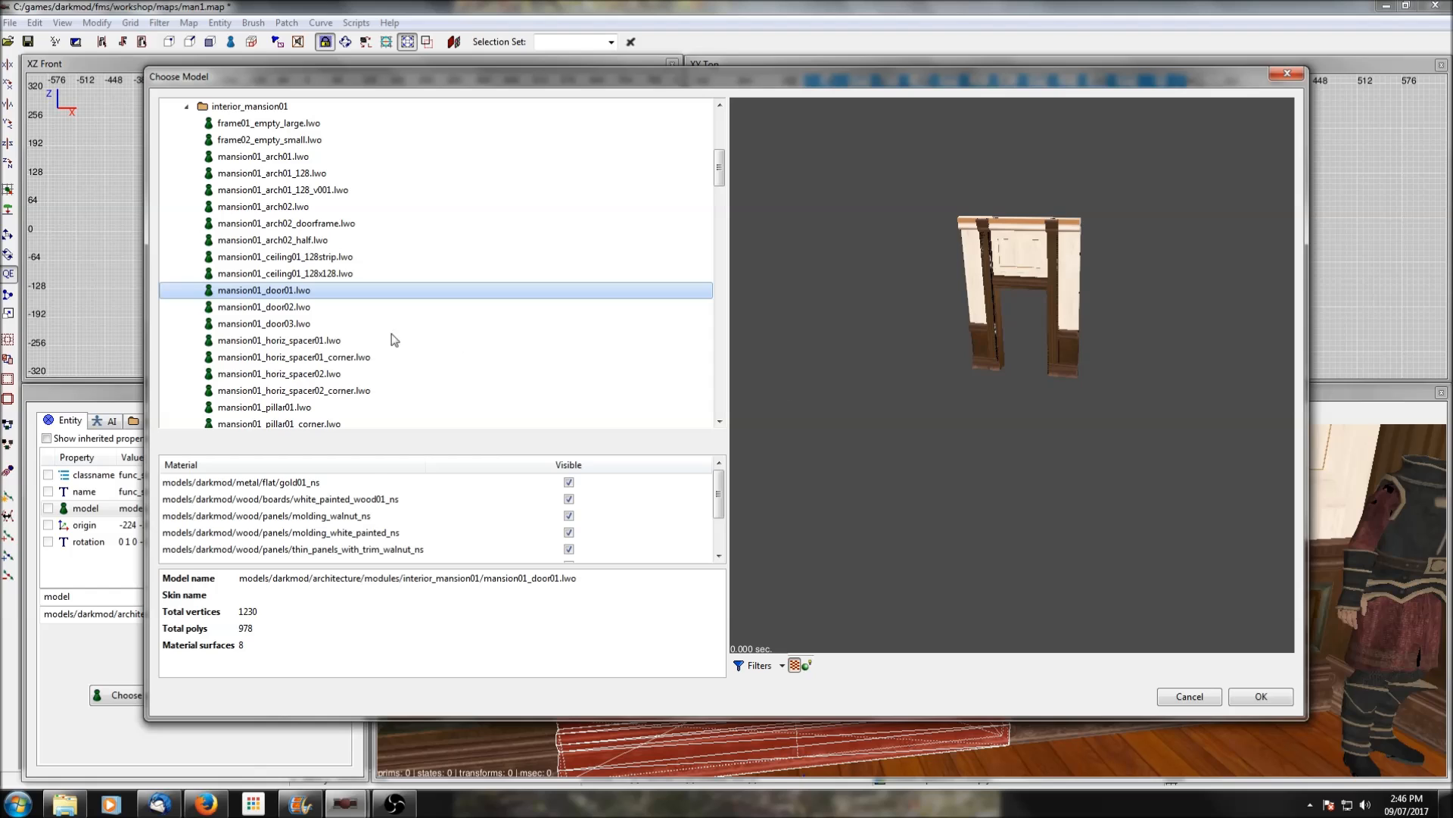
{"action": "left_click", "coordinate": [292, 309]}
{"action": "left_click", "coordinate": [294, 325]}
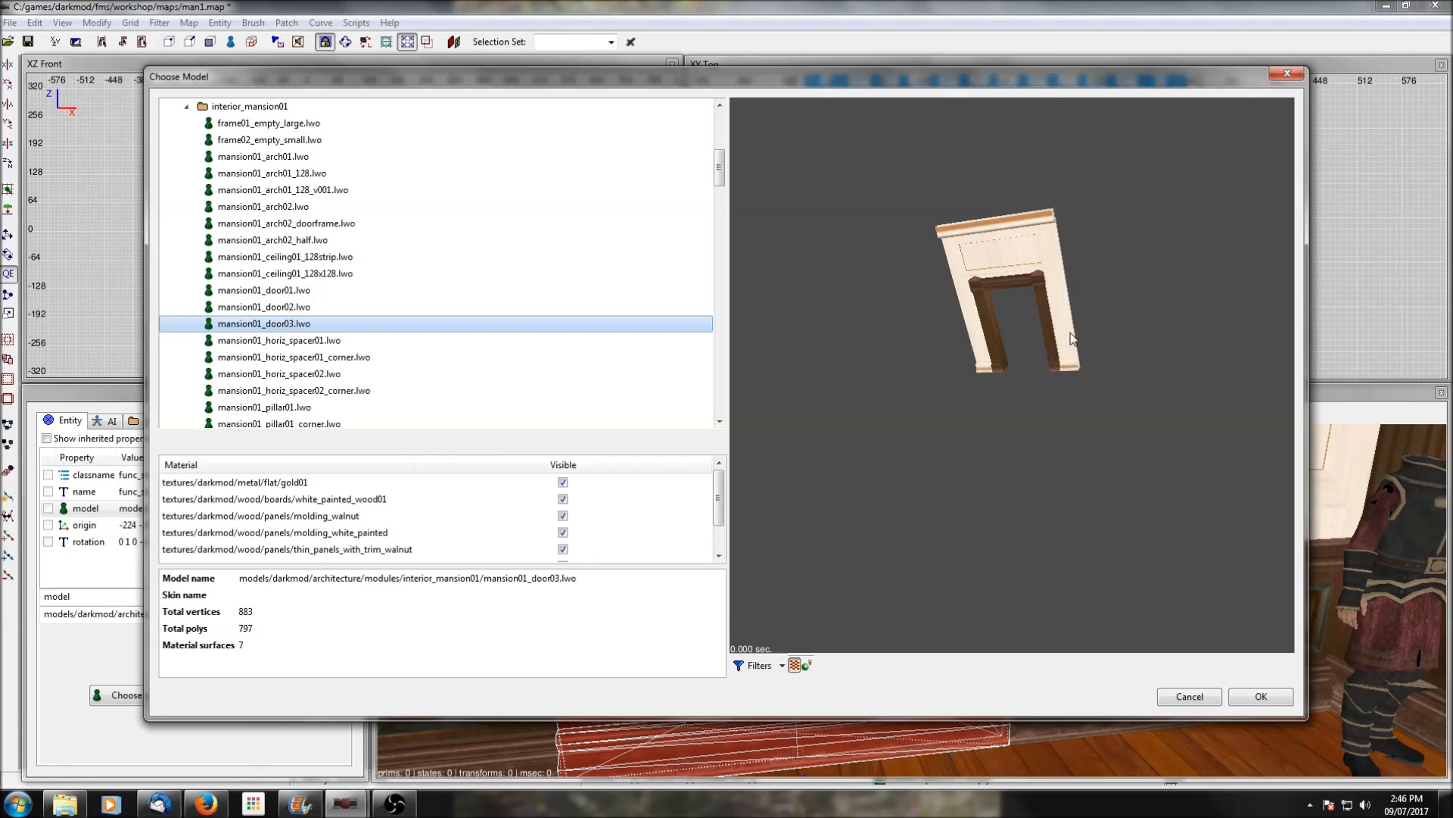
{"action": "left_click", "coordinate": [304, 292]}
{"action": "left_click_drag", "start_coordinate": [1009, 394], "coordinate": [1109, 387]}
{"action": "left_click", "coordinate": [1262, 697]}
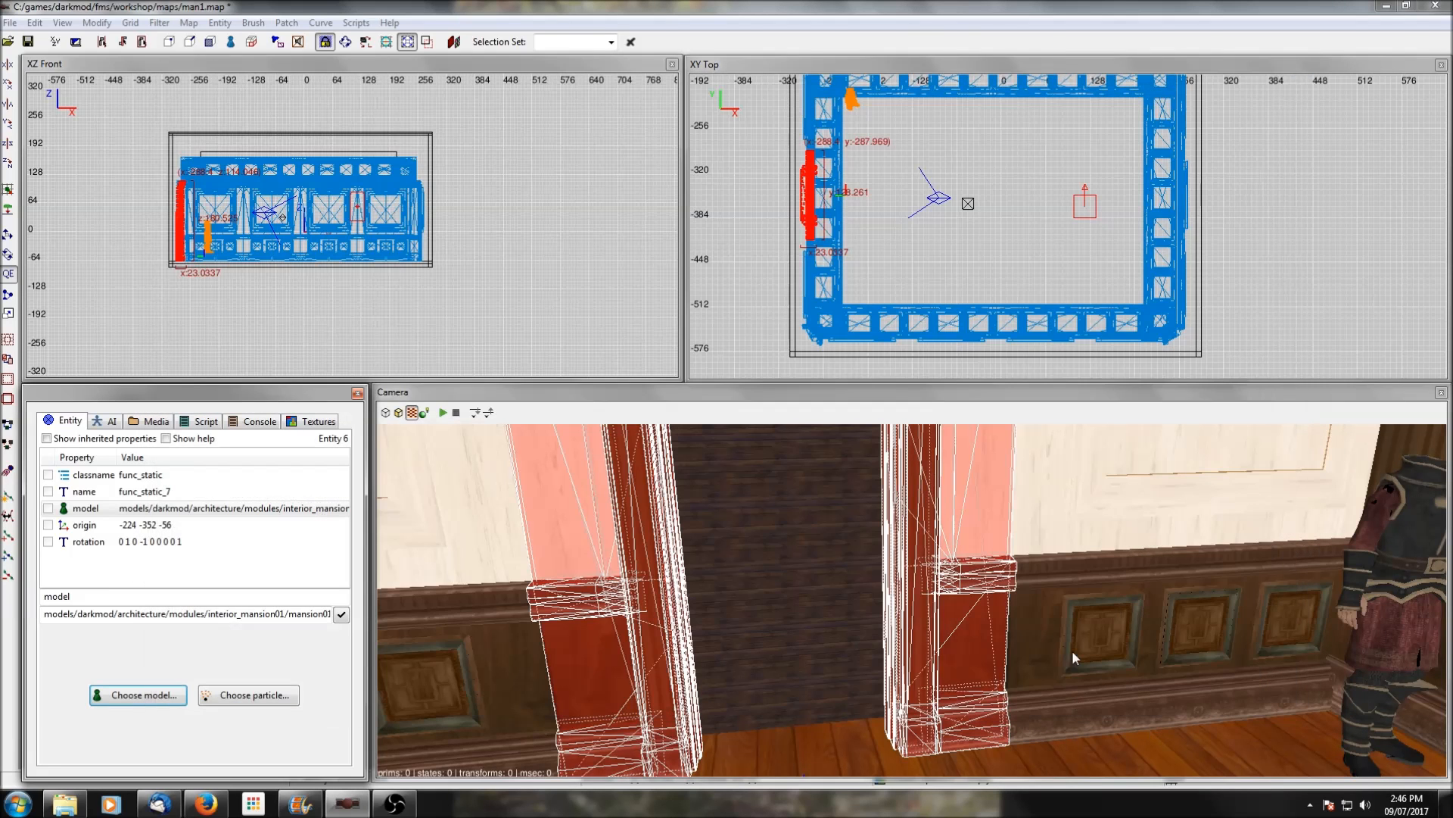
{"action": "key", "text": "Escape"}
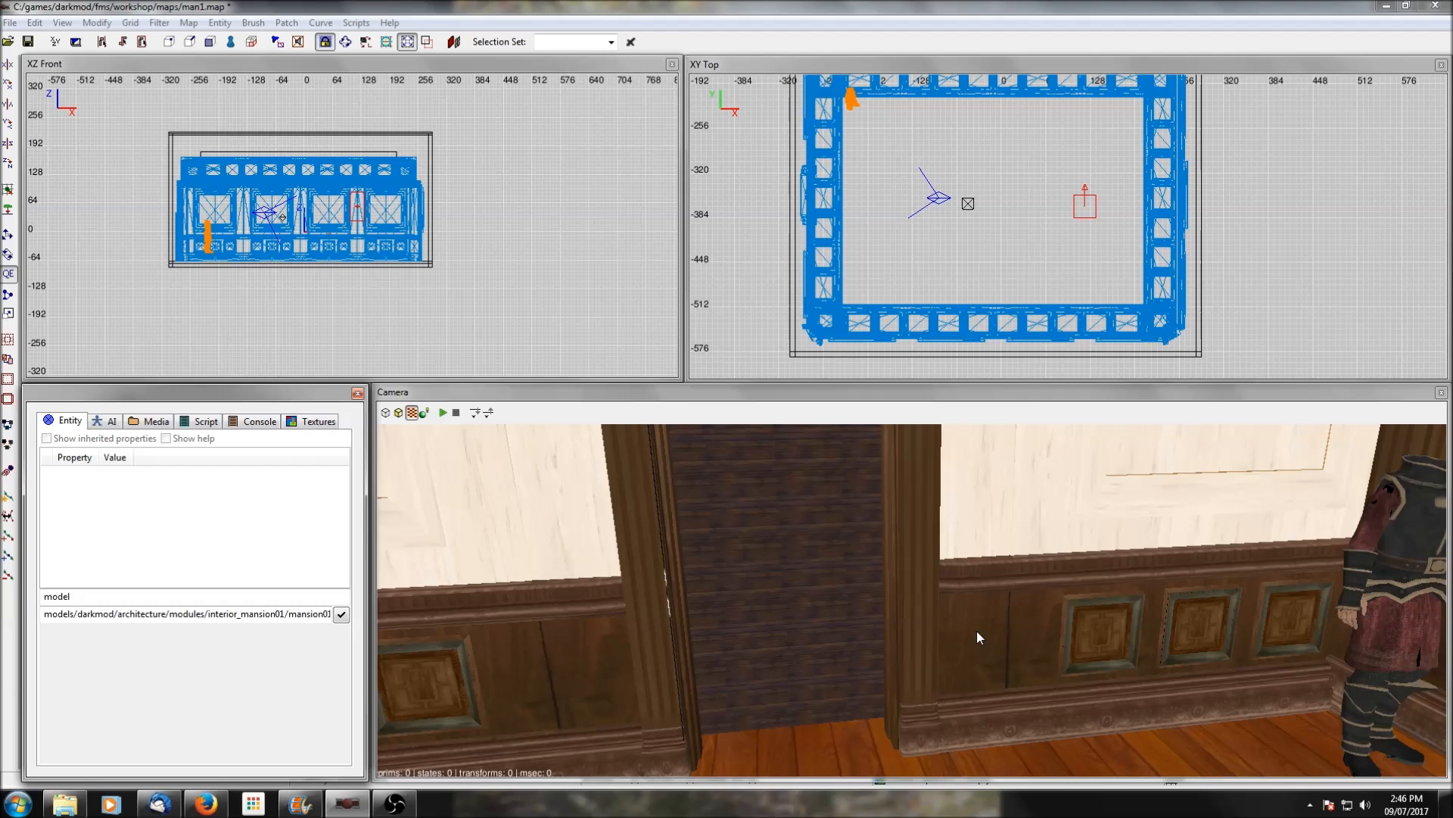
Examine the doorway module on the west wall, comparing its upper trim, panels and posts with the neighbouring wall modules
{"action": "right_click", "coordinate": [976, 629]}
{"action": "key", "text": "Down"}
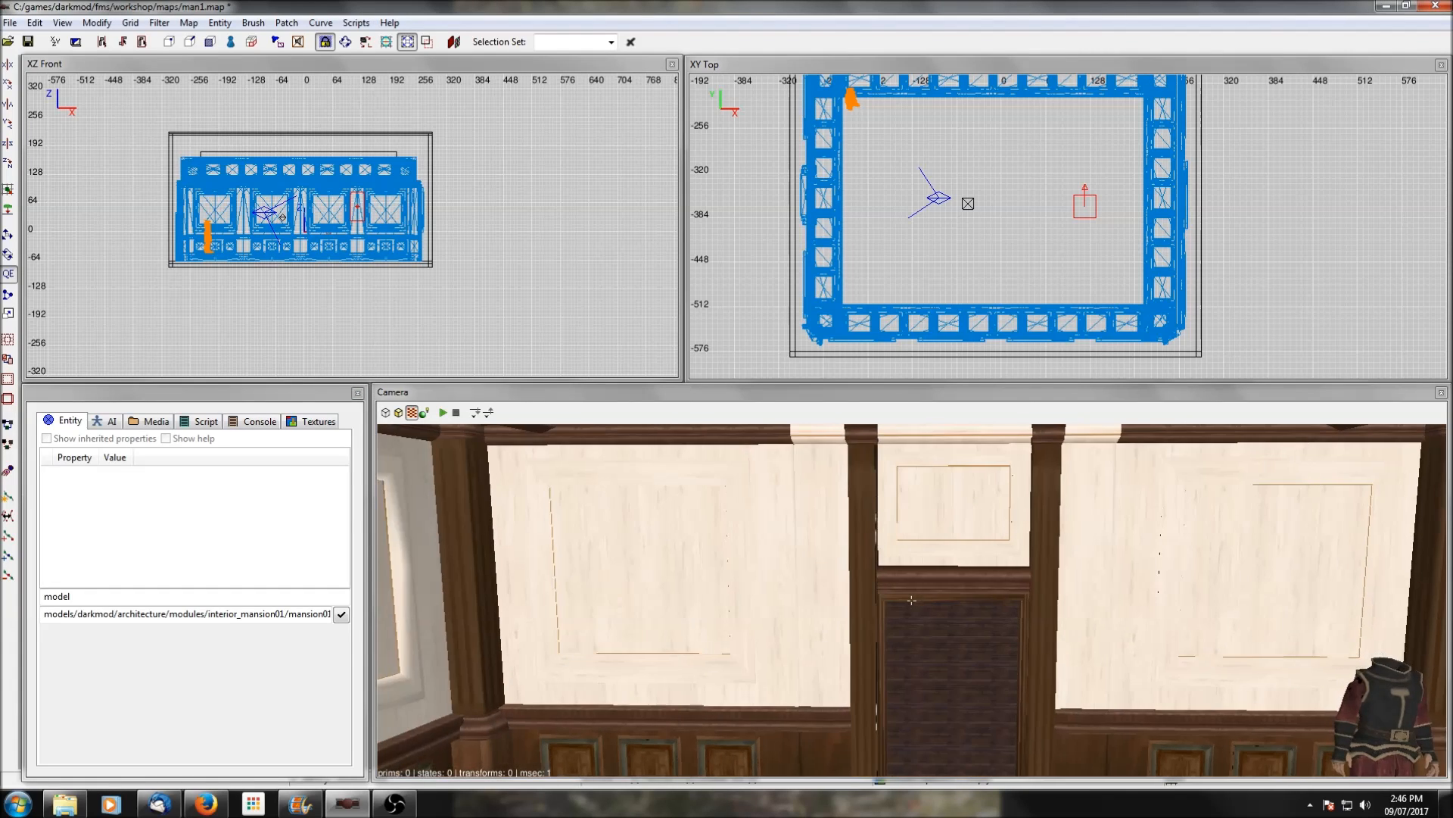
{"action": "key", "text": "Down"}
{"action": "right_click", "coordinate": [976, 630]}
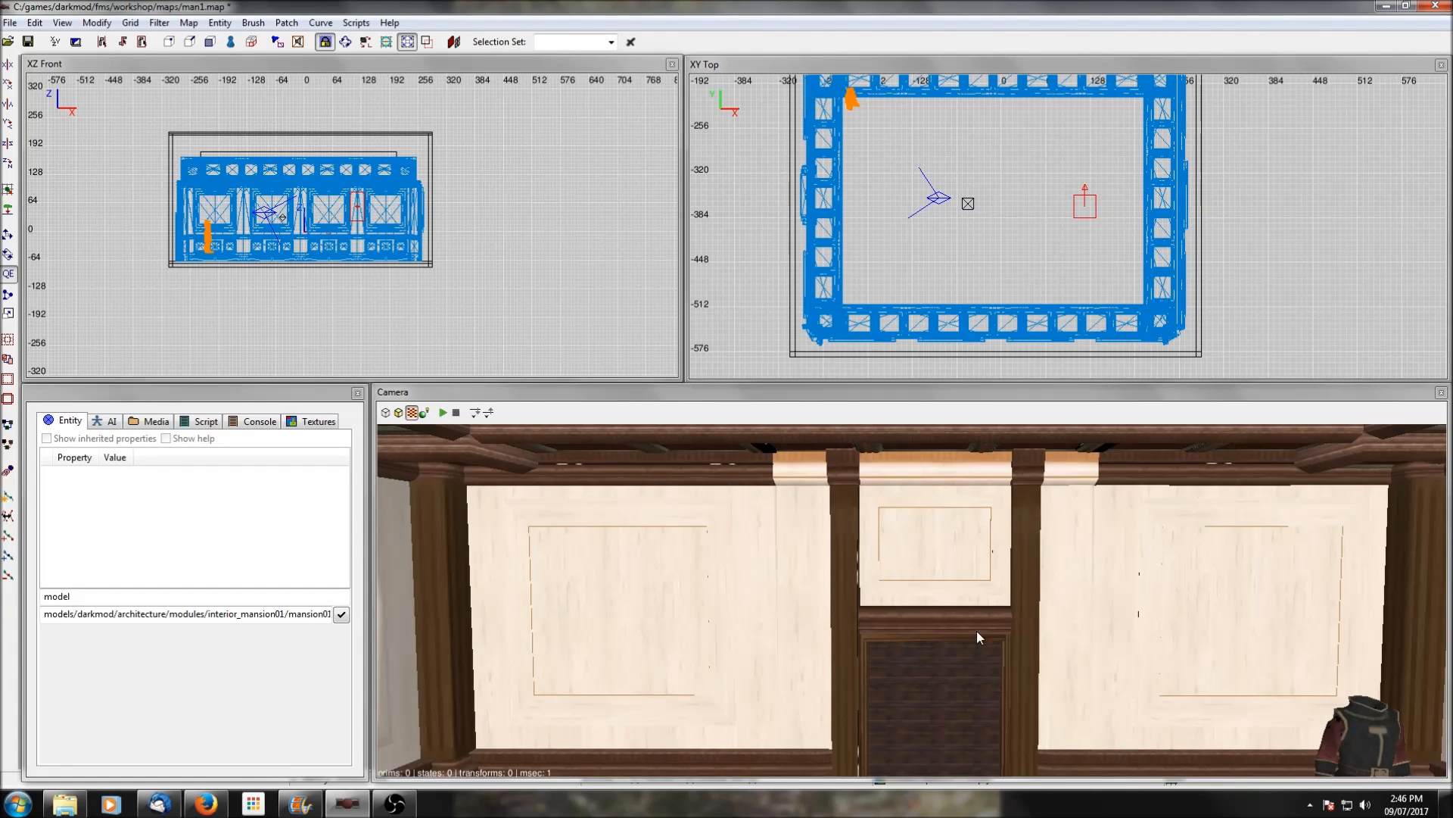
{"action": "right_click", "coordinate": [984, 665]}
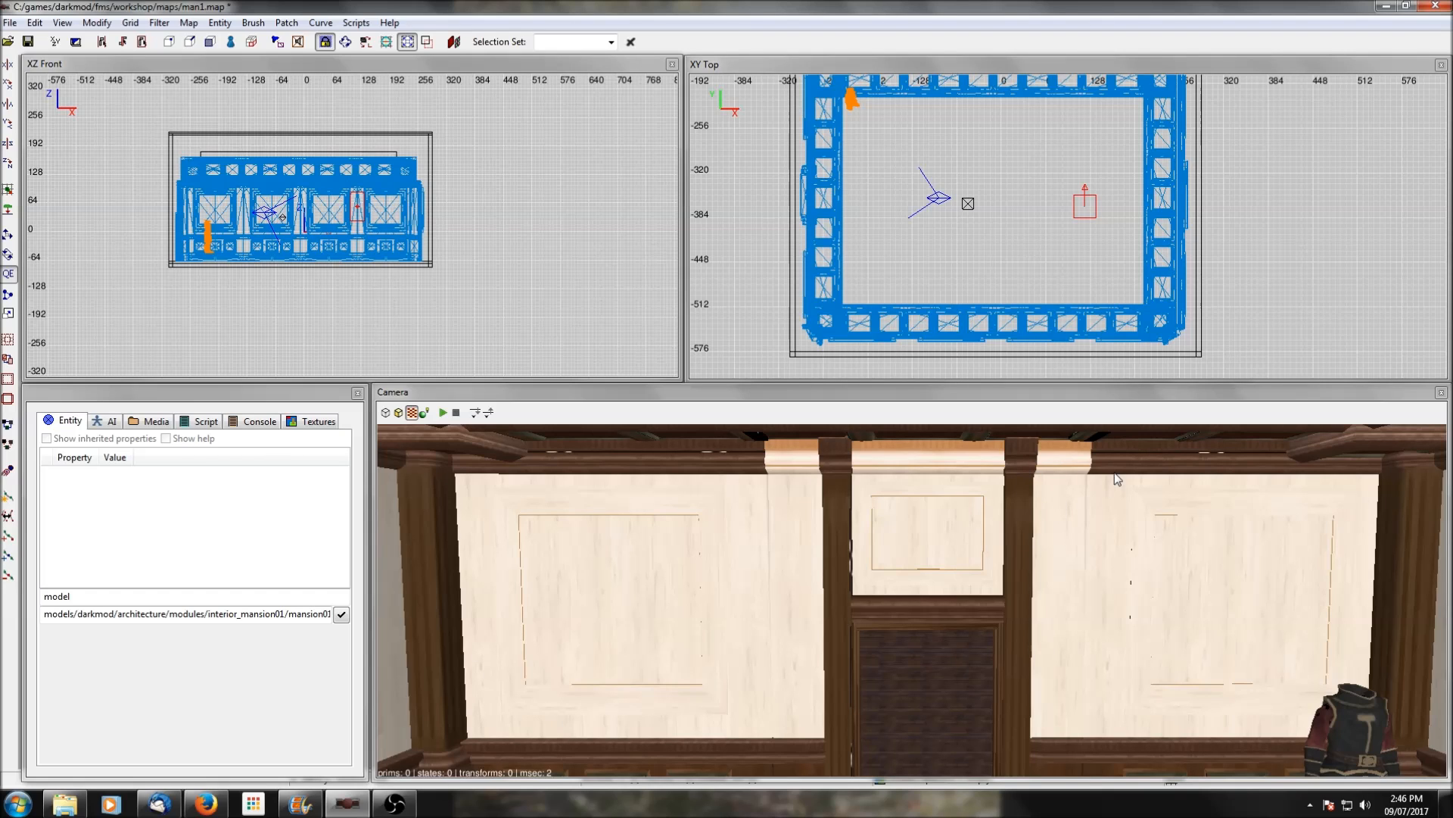
{"action": "key", "text": "Right"}
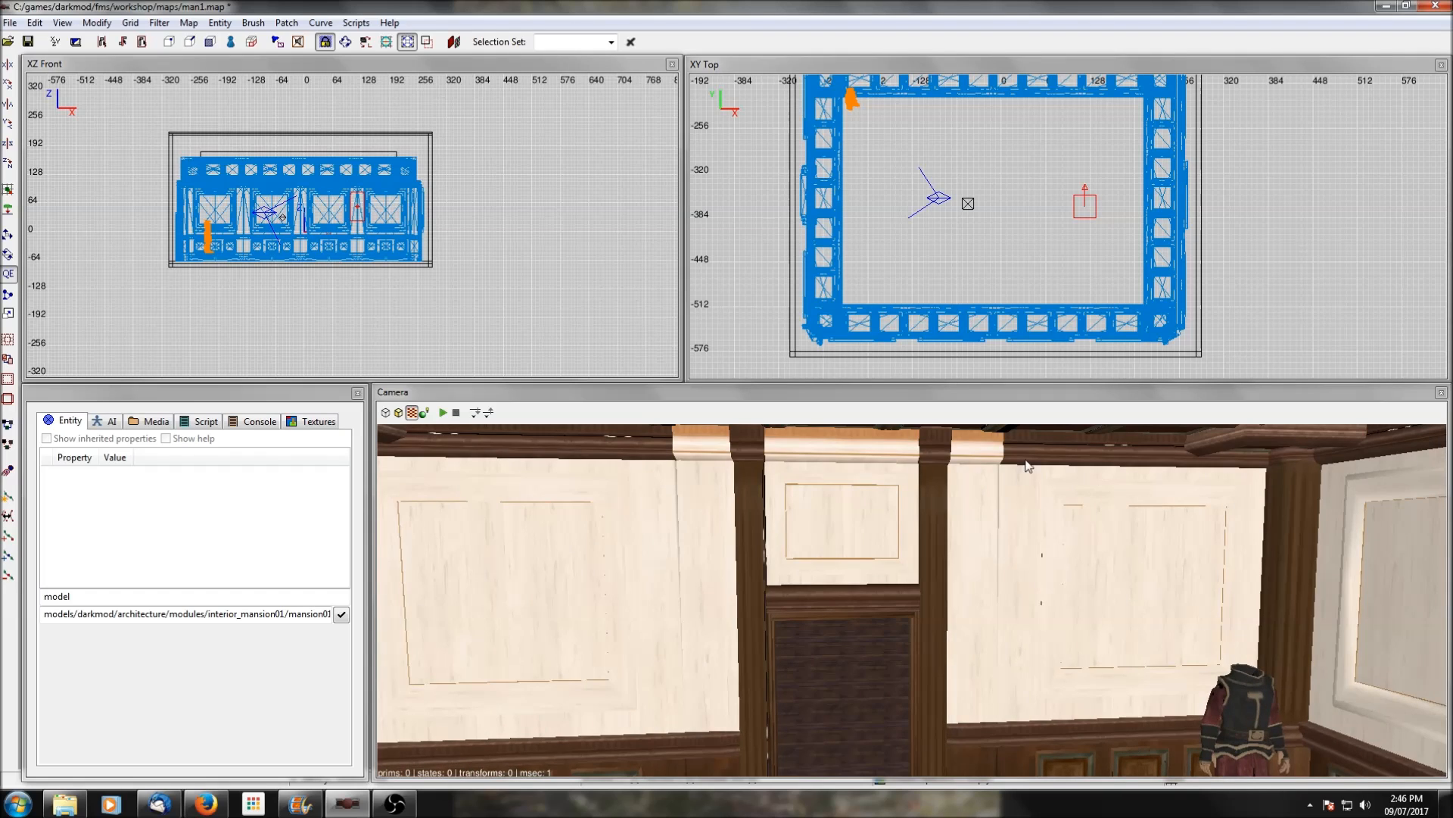
{"action": "right_click", "coordinate": [1068, 519]}
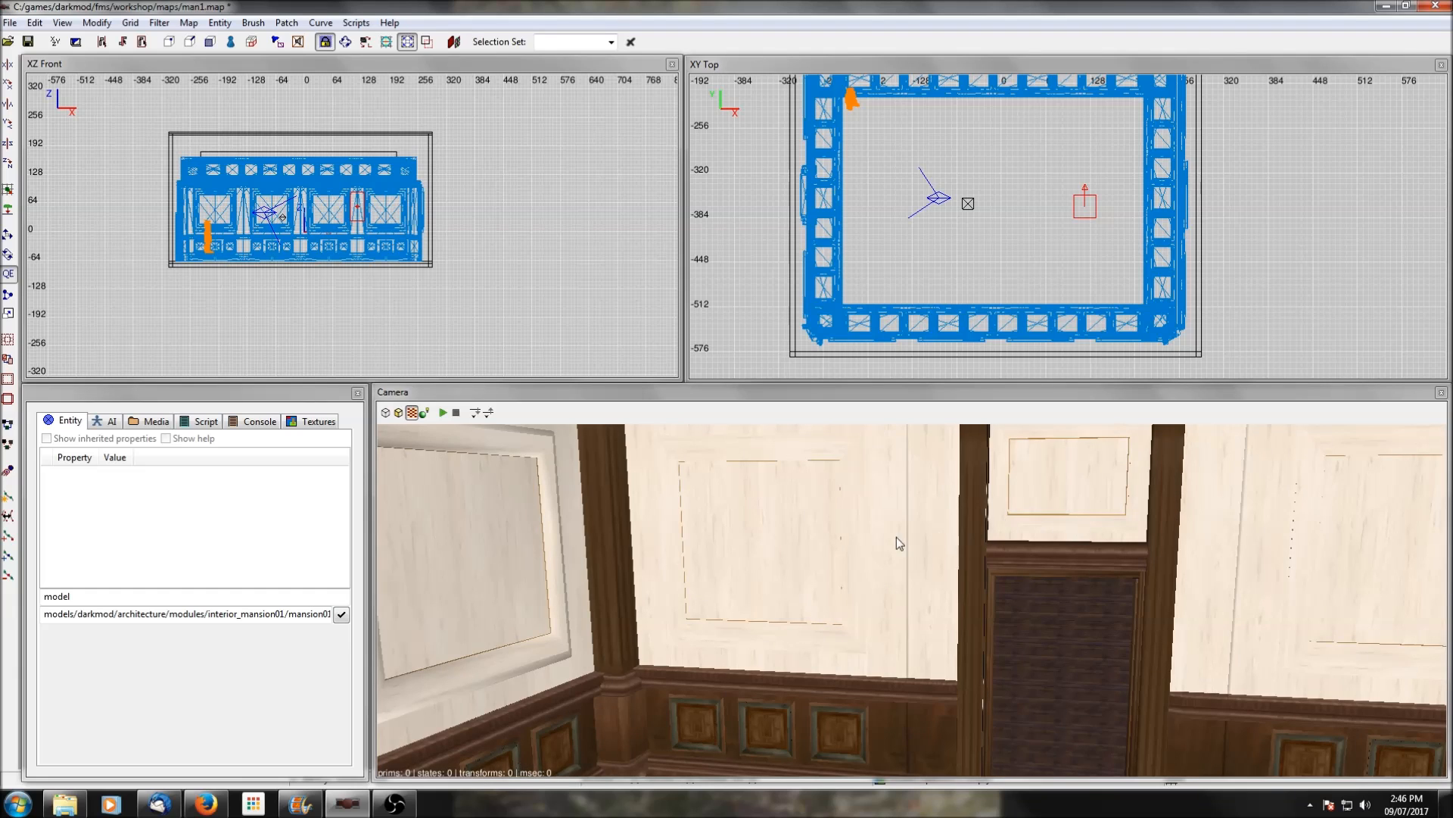
{"action": "right_click", "coordinate": [817, 529]}
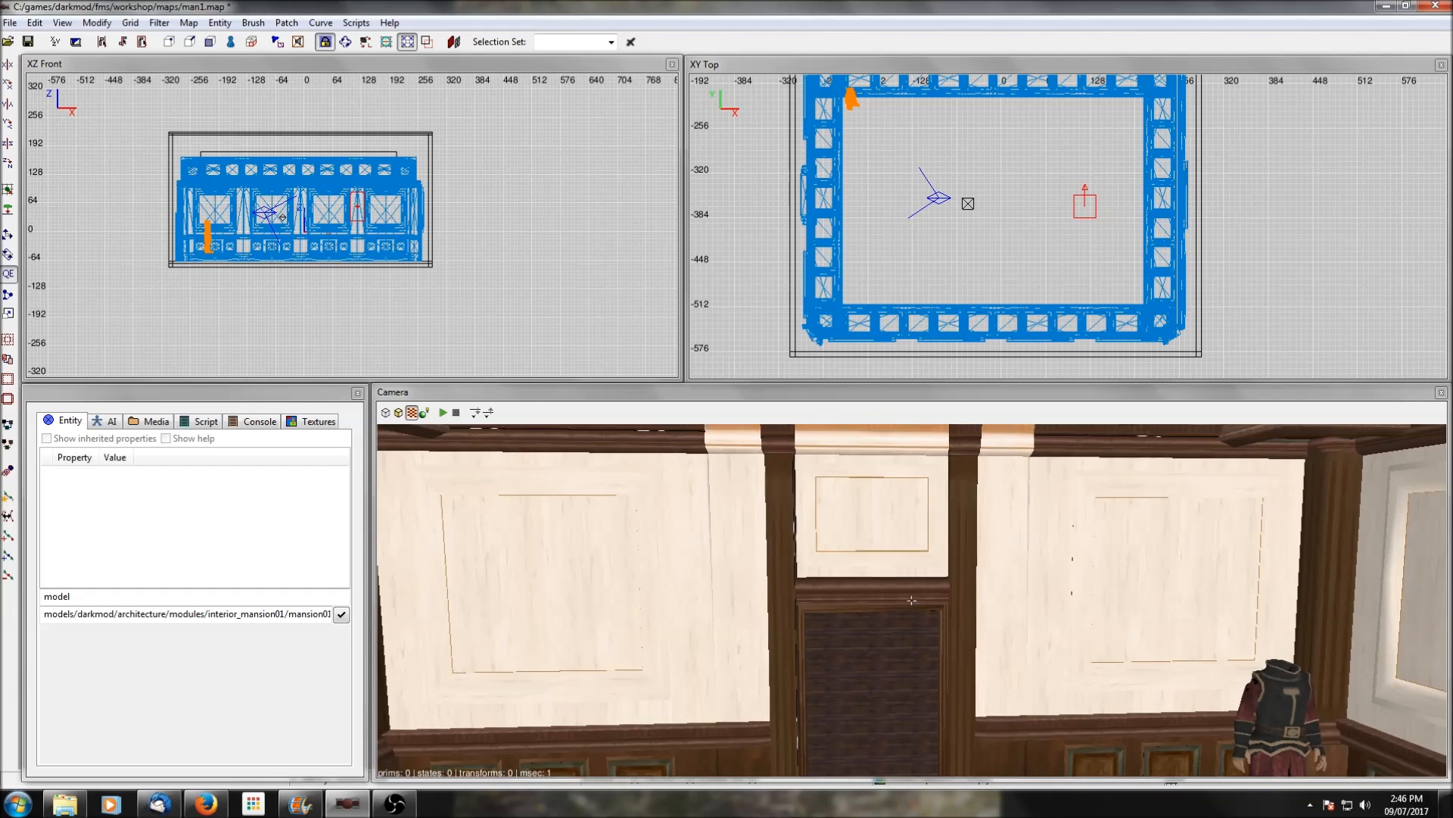
{"action": "right_click", "coordinate": [922, 522]}
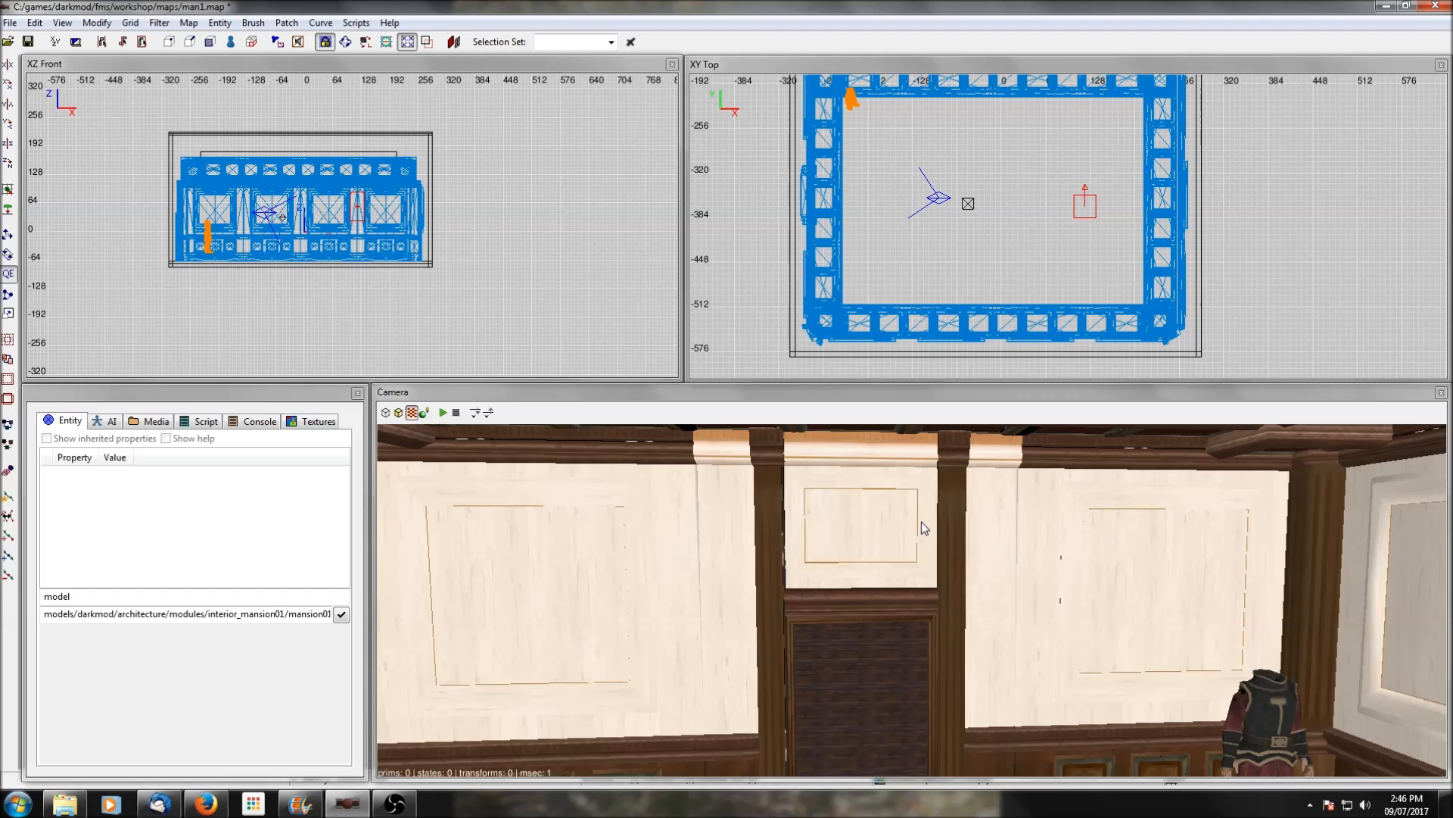
{"action": "right_click", "coordinate": [920, 520]}
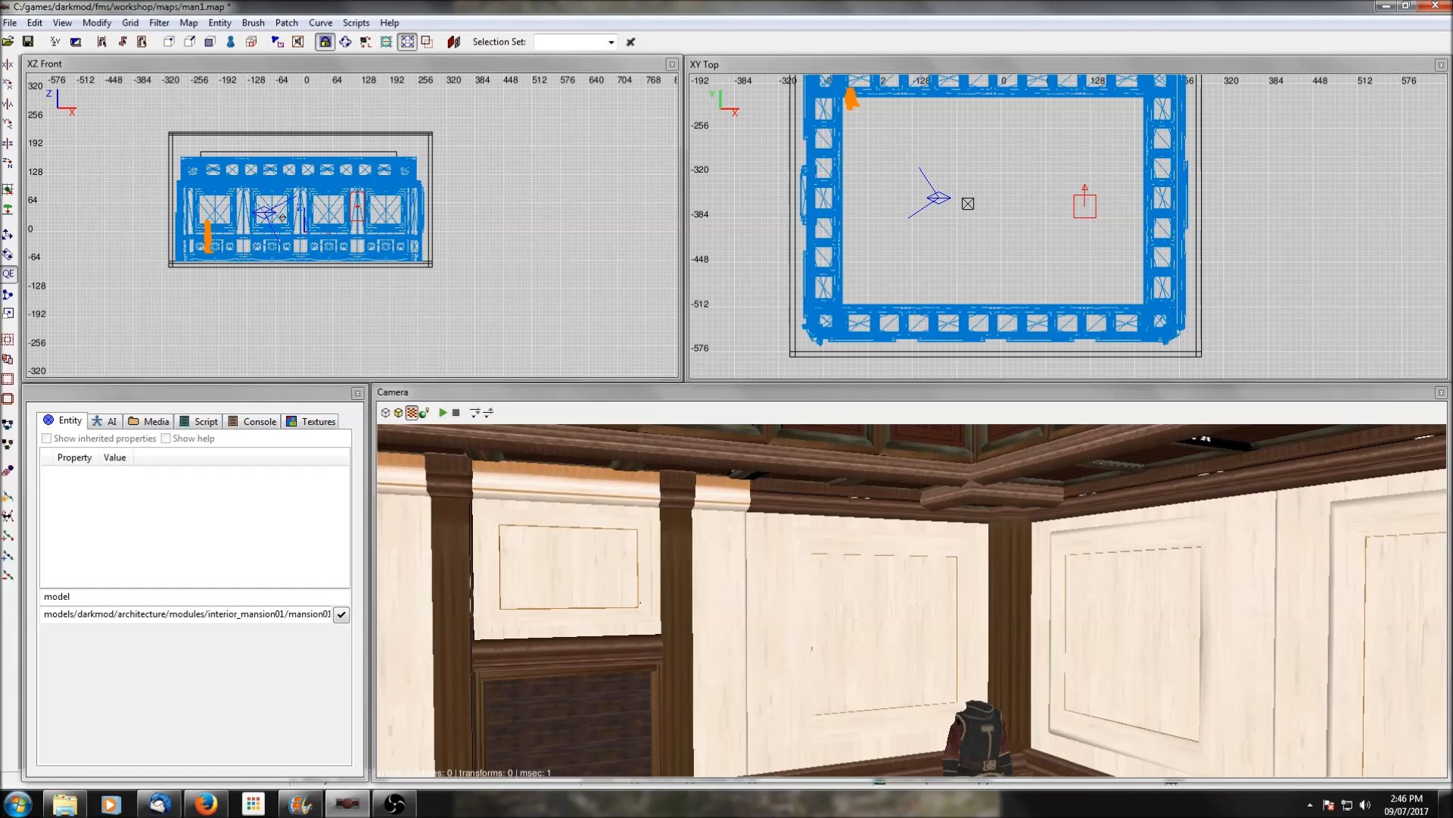
{"action": "right_click", "coordinate": [825, 527]}
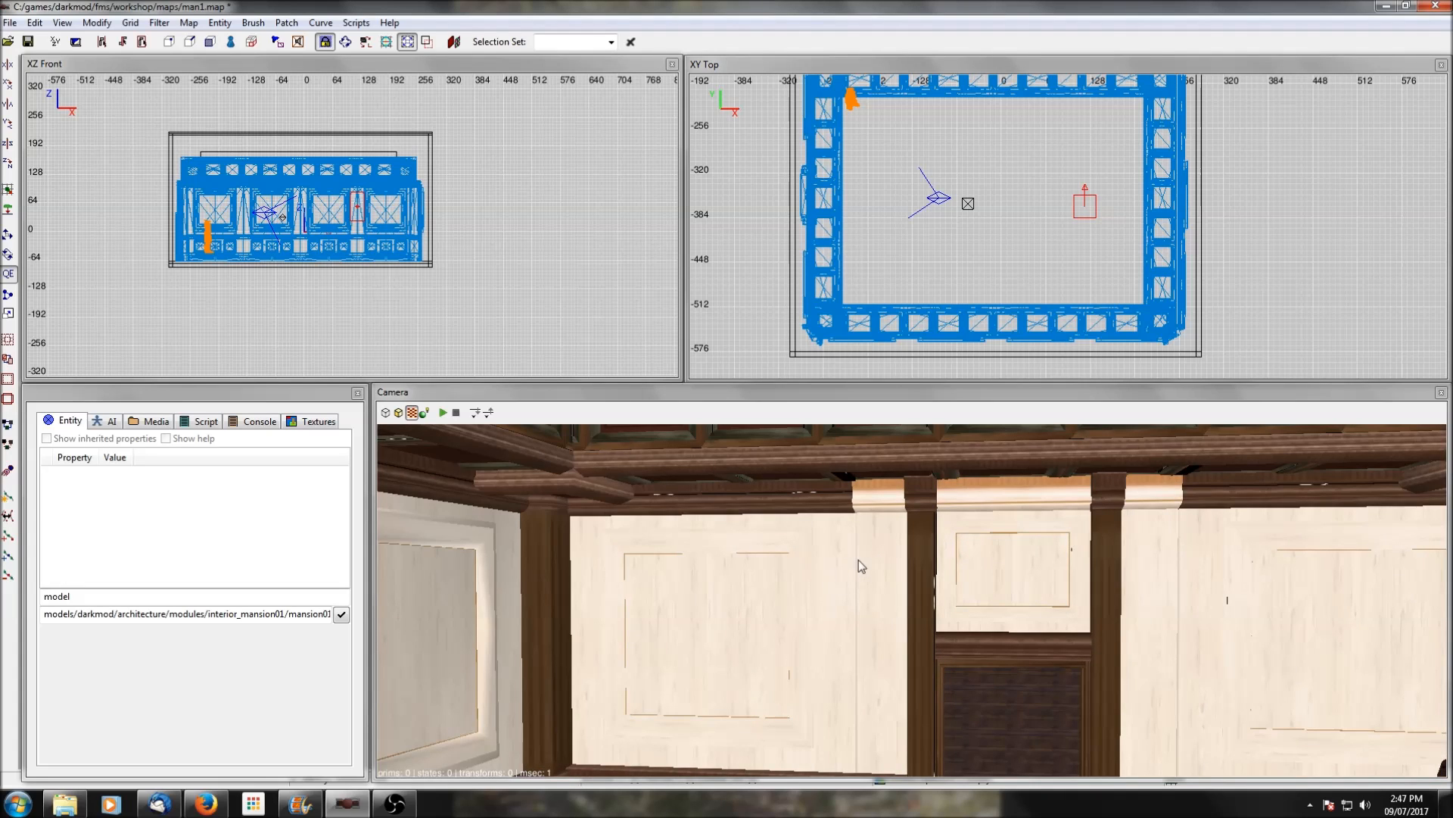
{"action": "right_click", "coordinate": [911, 599]}
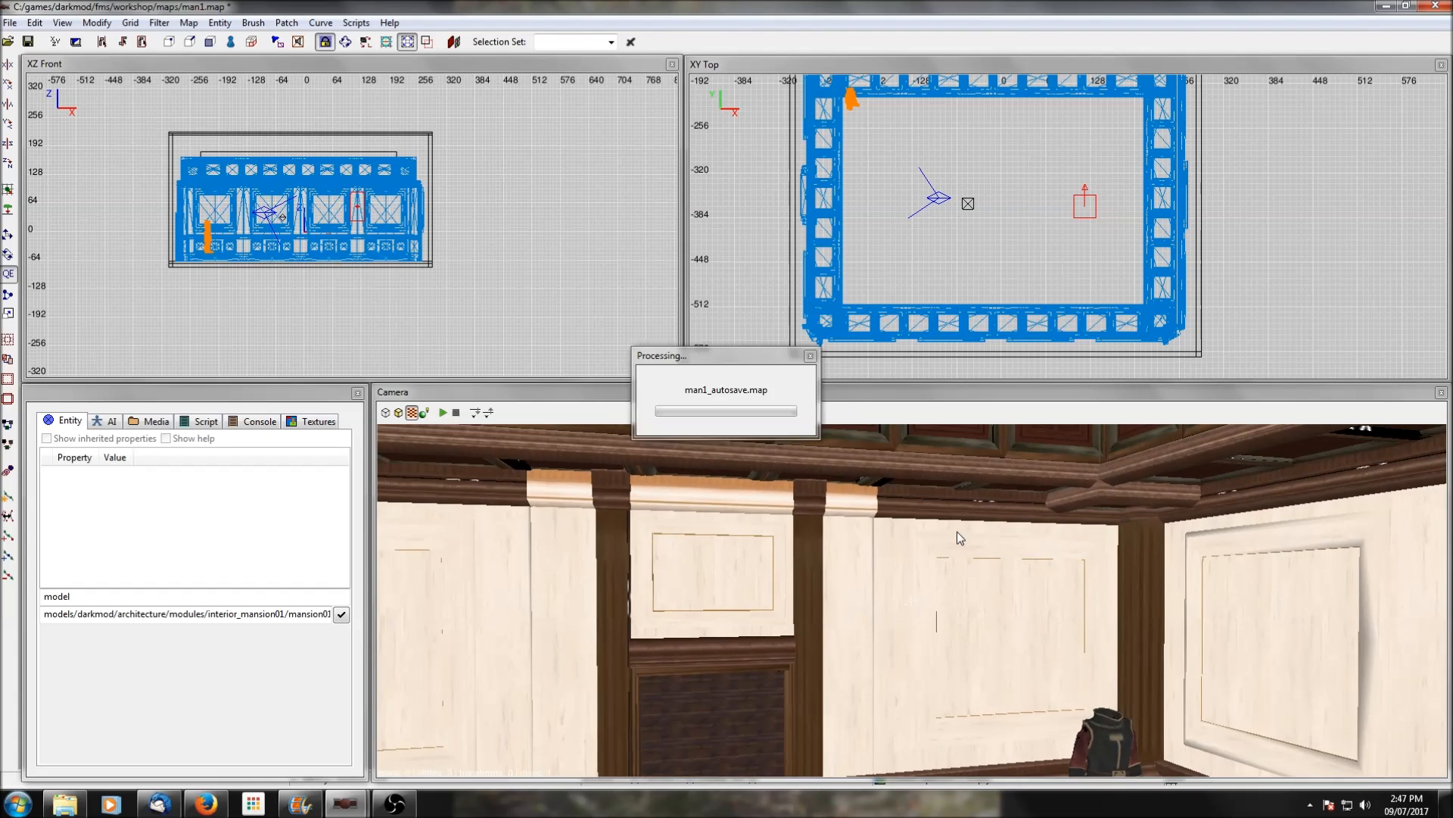
{"action": "right_click", "coordinate": [957, 531]}
{"action": "right_click", "coordinate": [962, 538]}
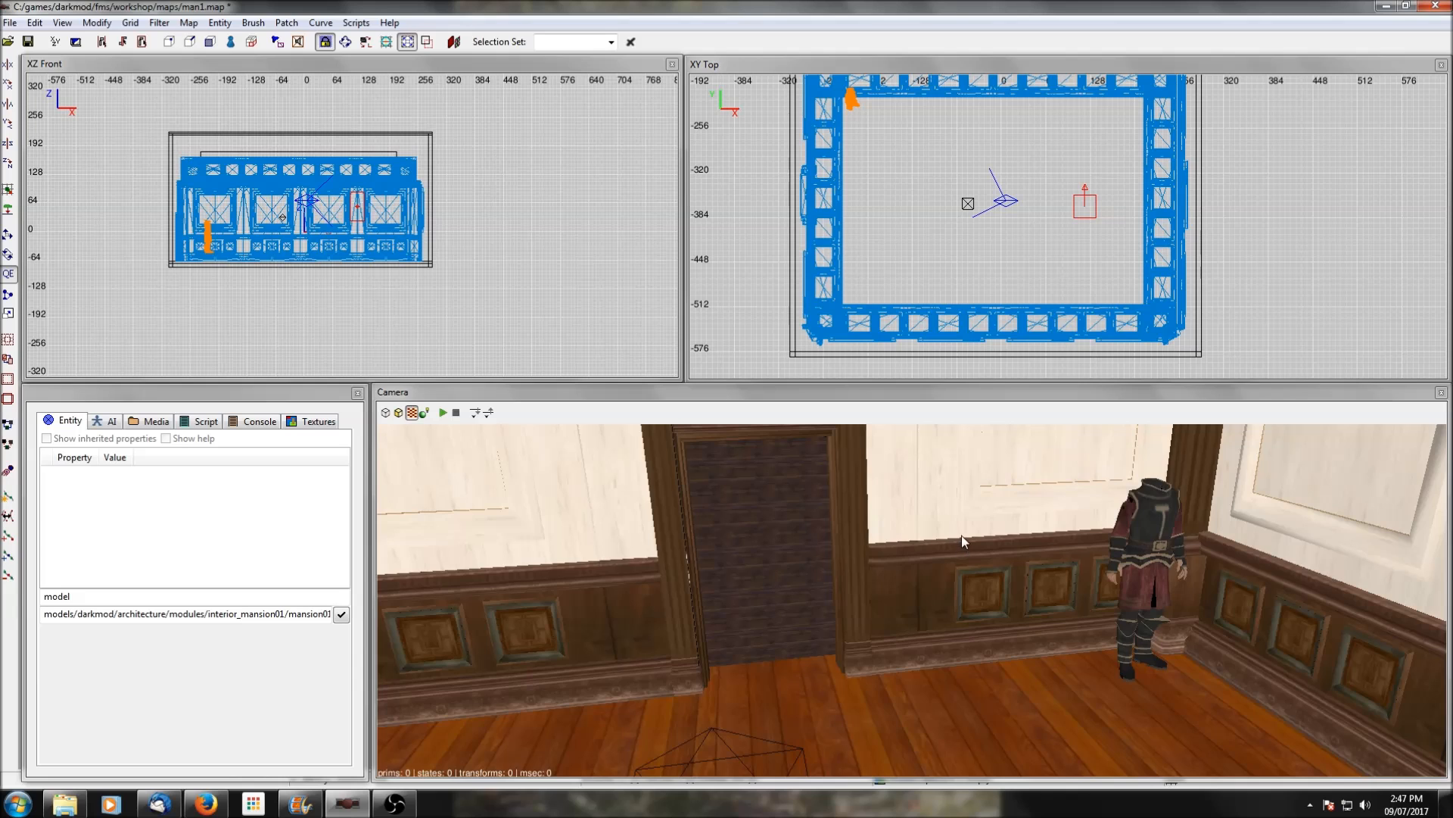
Select the west wall module between the doorway and the corner figure, add a skin property to it and open the skin chooser
{"action": "scroll", "coordinate": [965, 534], "scroll_direction": "up", "scroll_amount": 2}
{"action": "right_click", "coordinate": [965, 534]}
{"action": "right_click", "coordinate": [969, 533]}
{"action": "scroll", "coordinate": [969, 533], "scroll_direction": "down", "scroll_amount": 3}
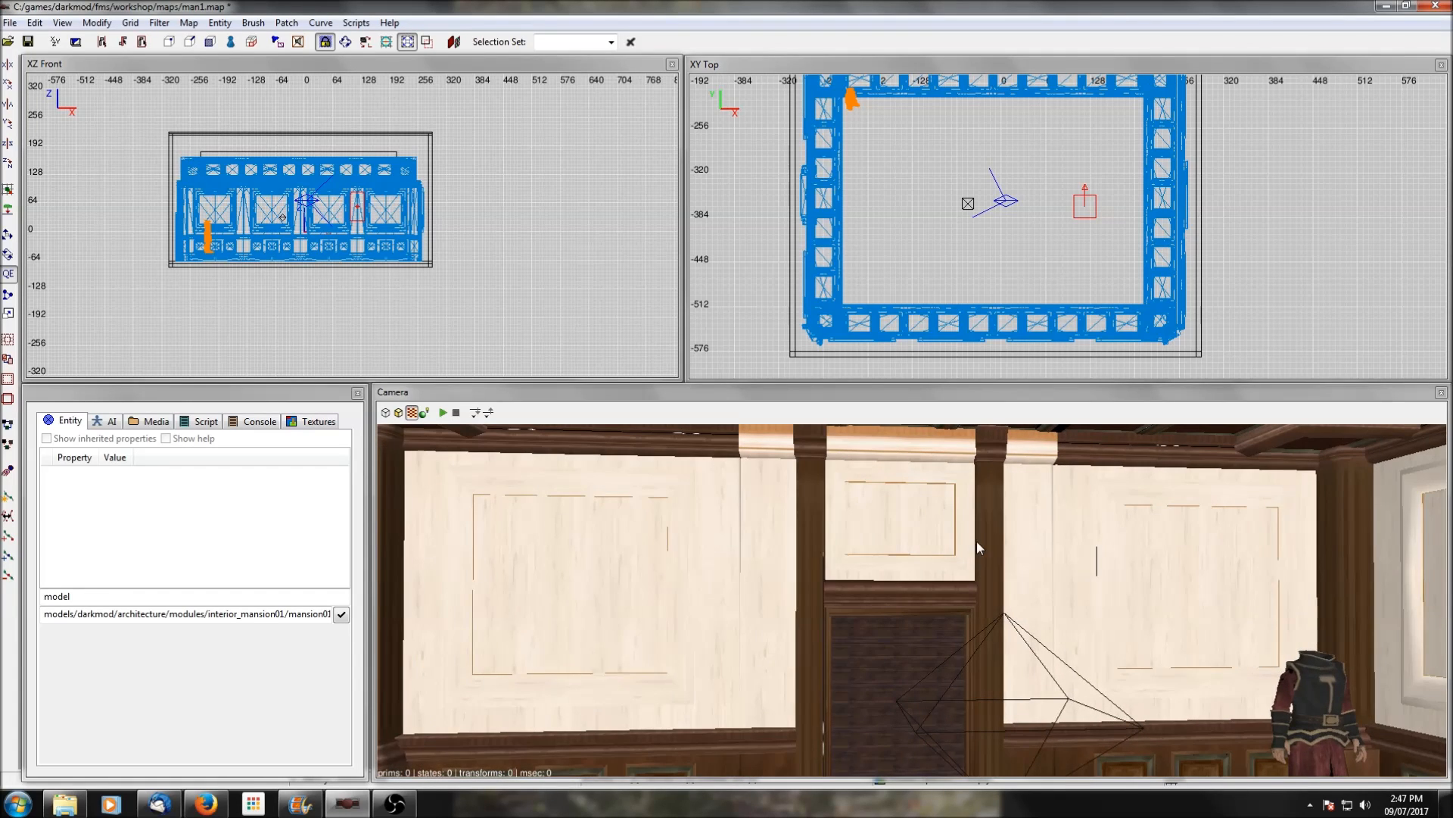
{"action": "right_click", "coordinate": [977, 541]}
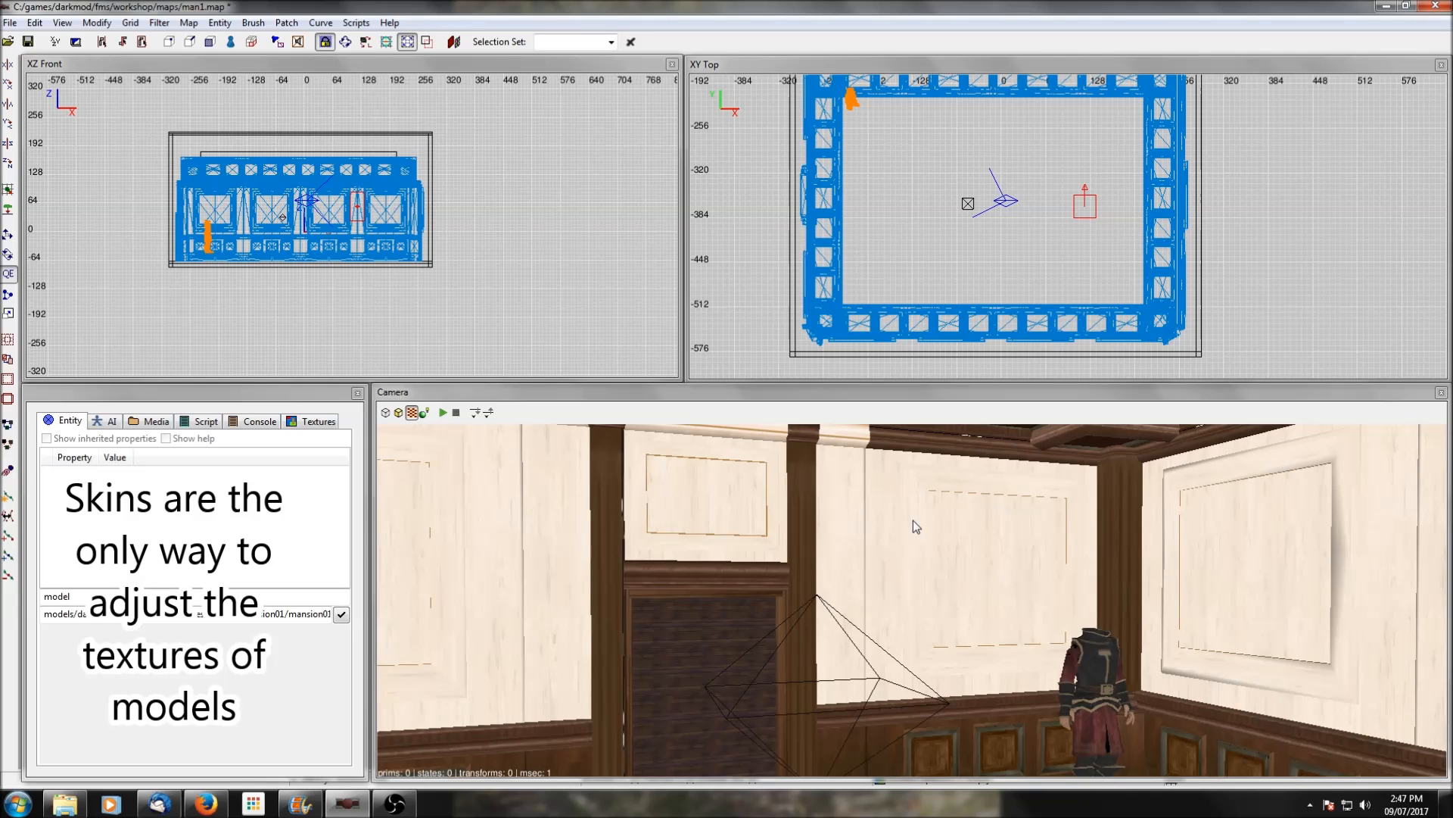
{"action": "right_click", "coordinate": [1041, 492]}
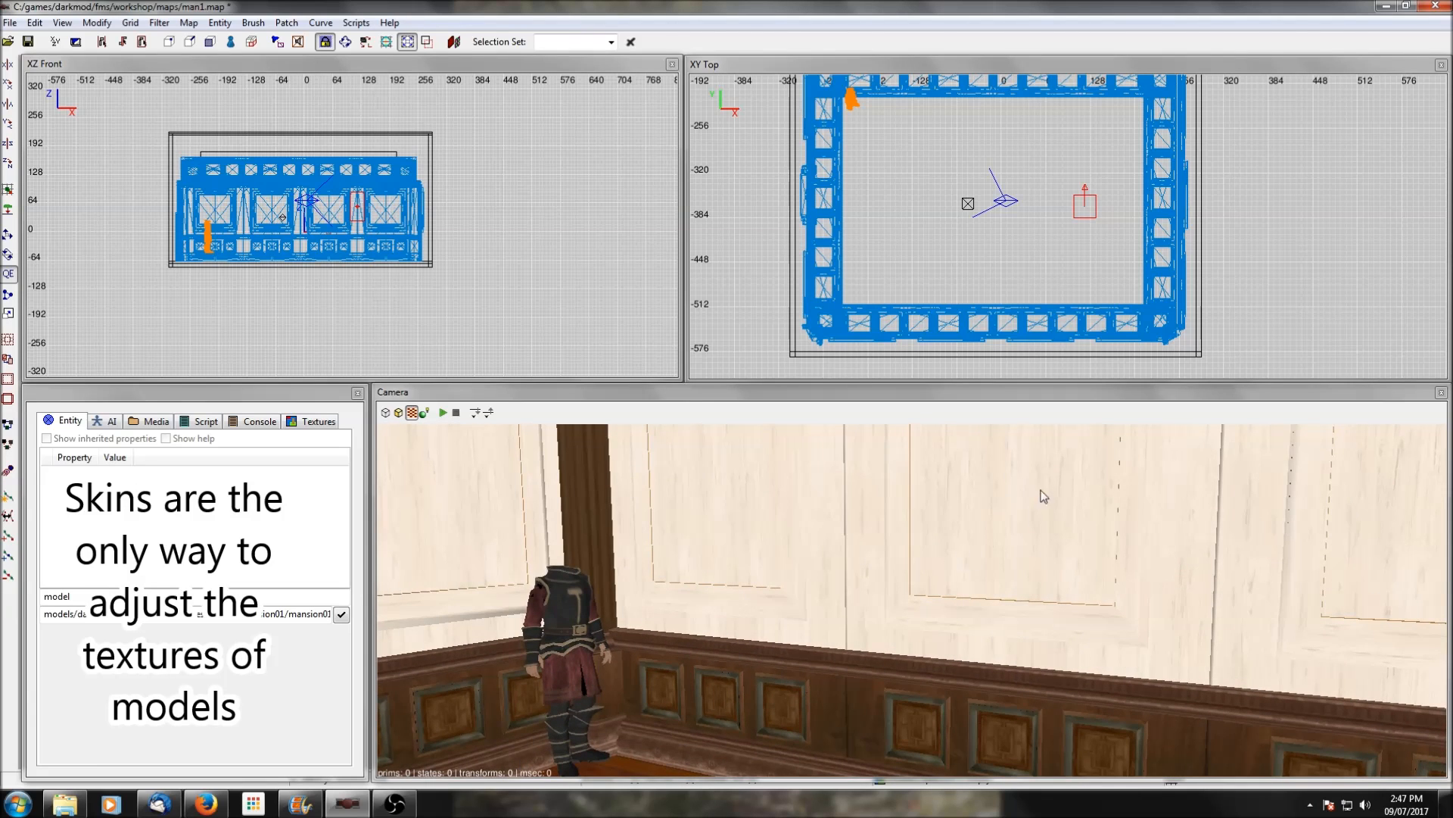
{"action": "right_click", "coordinate": [793, 604]}
{"action": "left_click", "coordinate": [1128, 545], "text": "shift"}
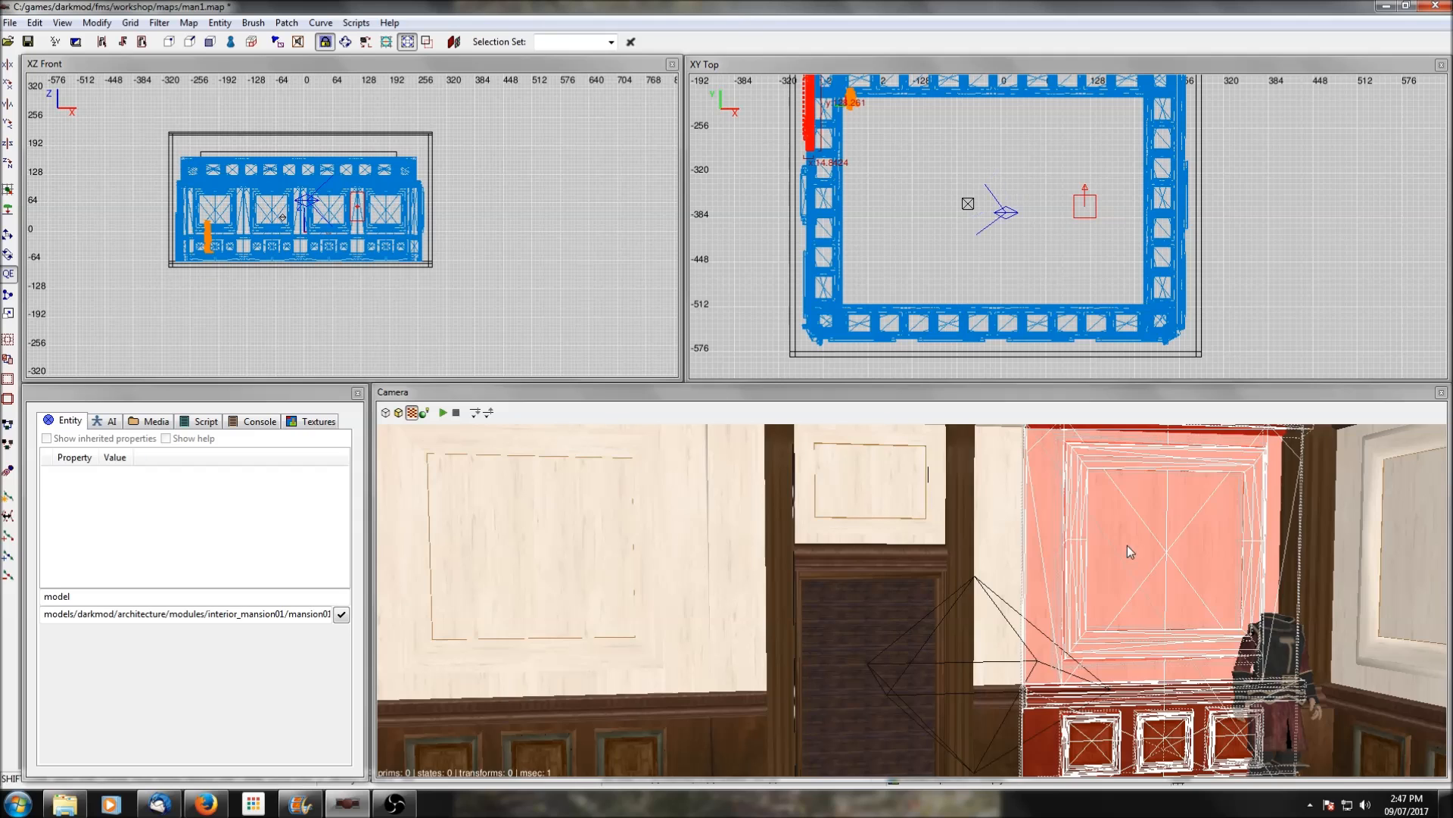
{"action": "double_click", "coordinate": [84, 599]}
{"action": "type", "text": "skin"}
{"action": "key", "text": "Return"}
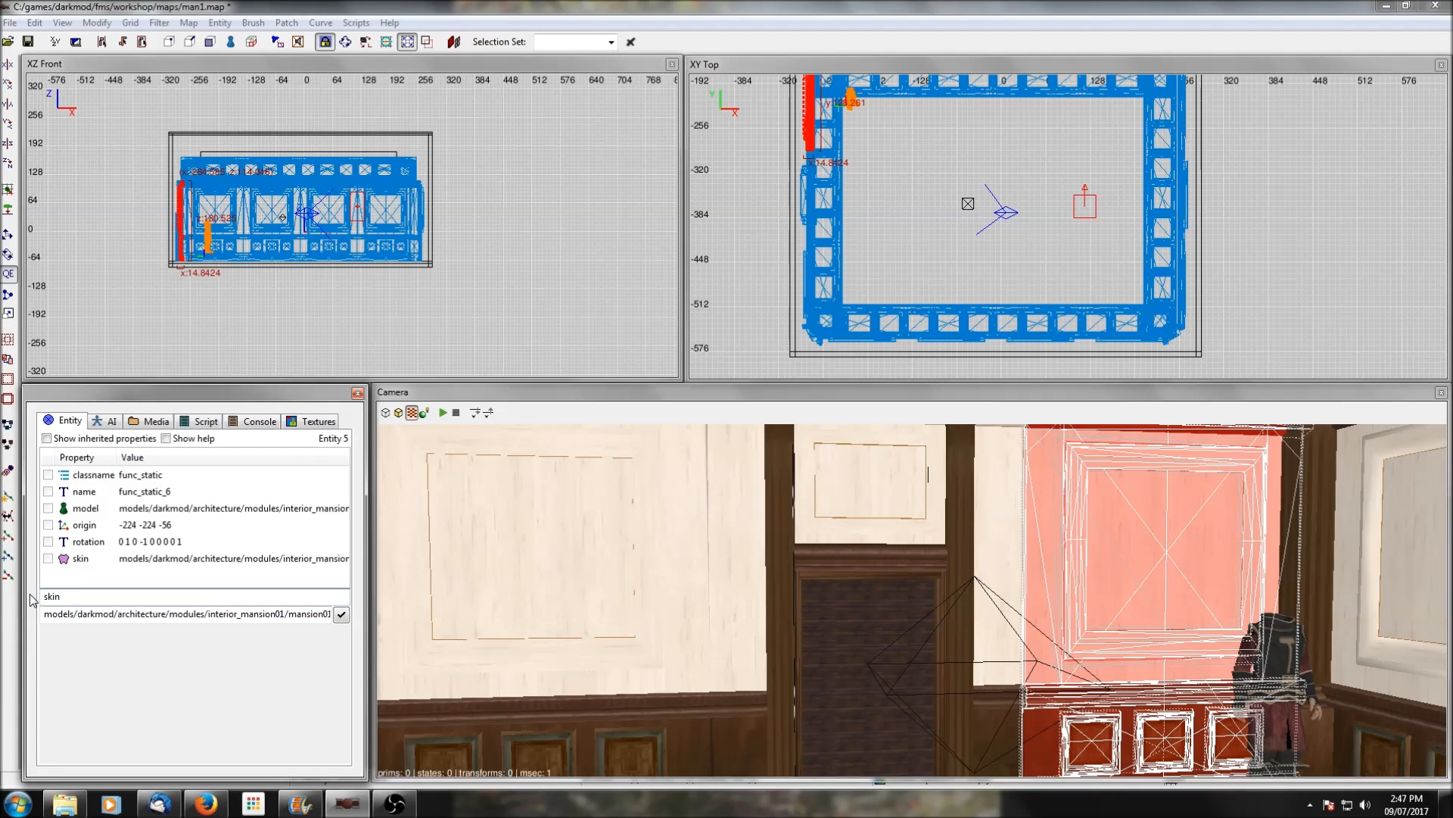
{"action": "left_click", "coordinate": [77, 561]}
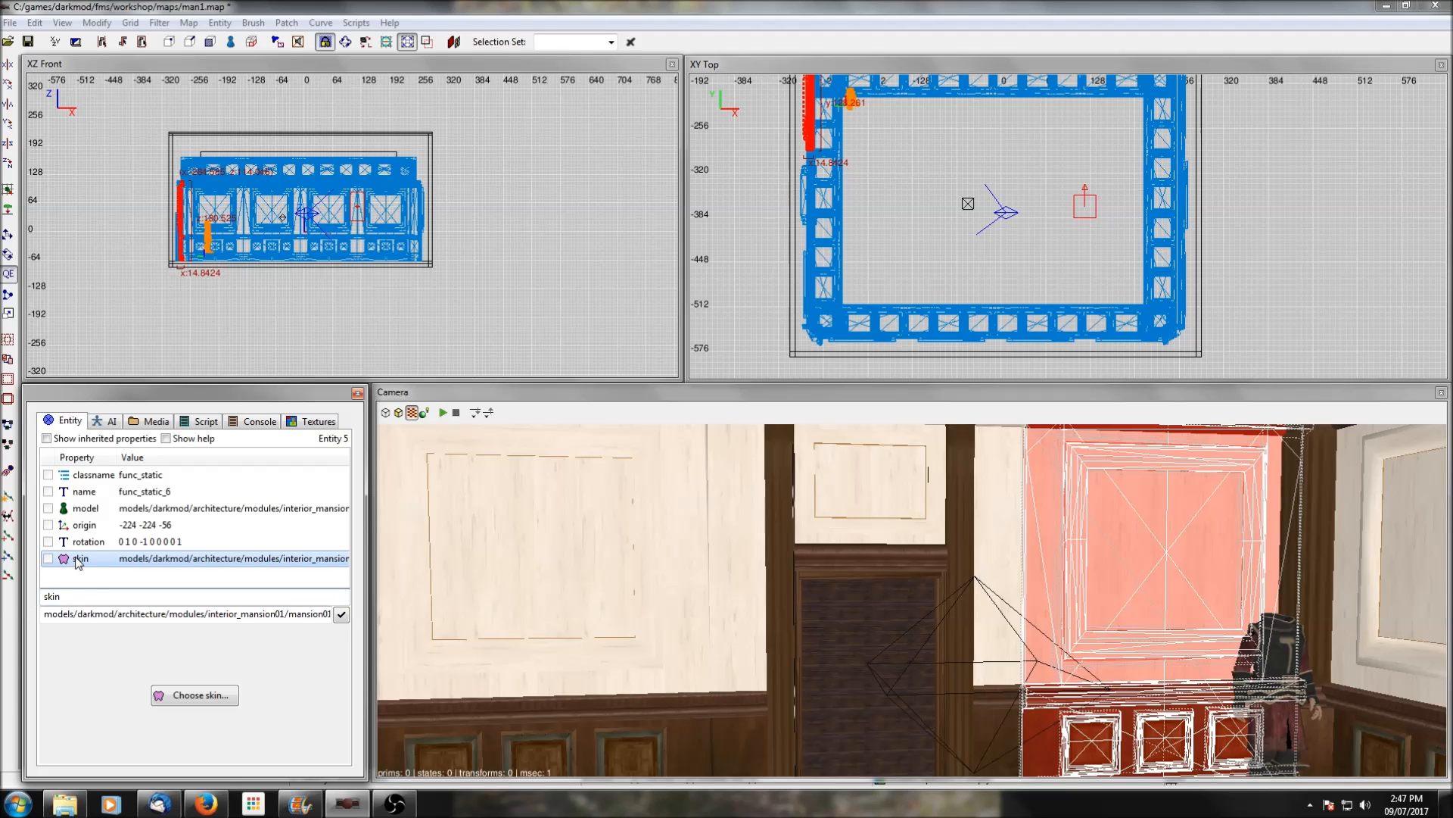
{"action": "left_click", "coordinate": [181, 695]}
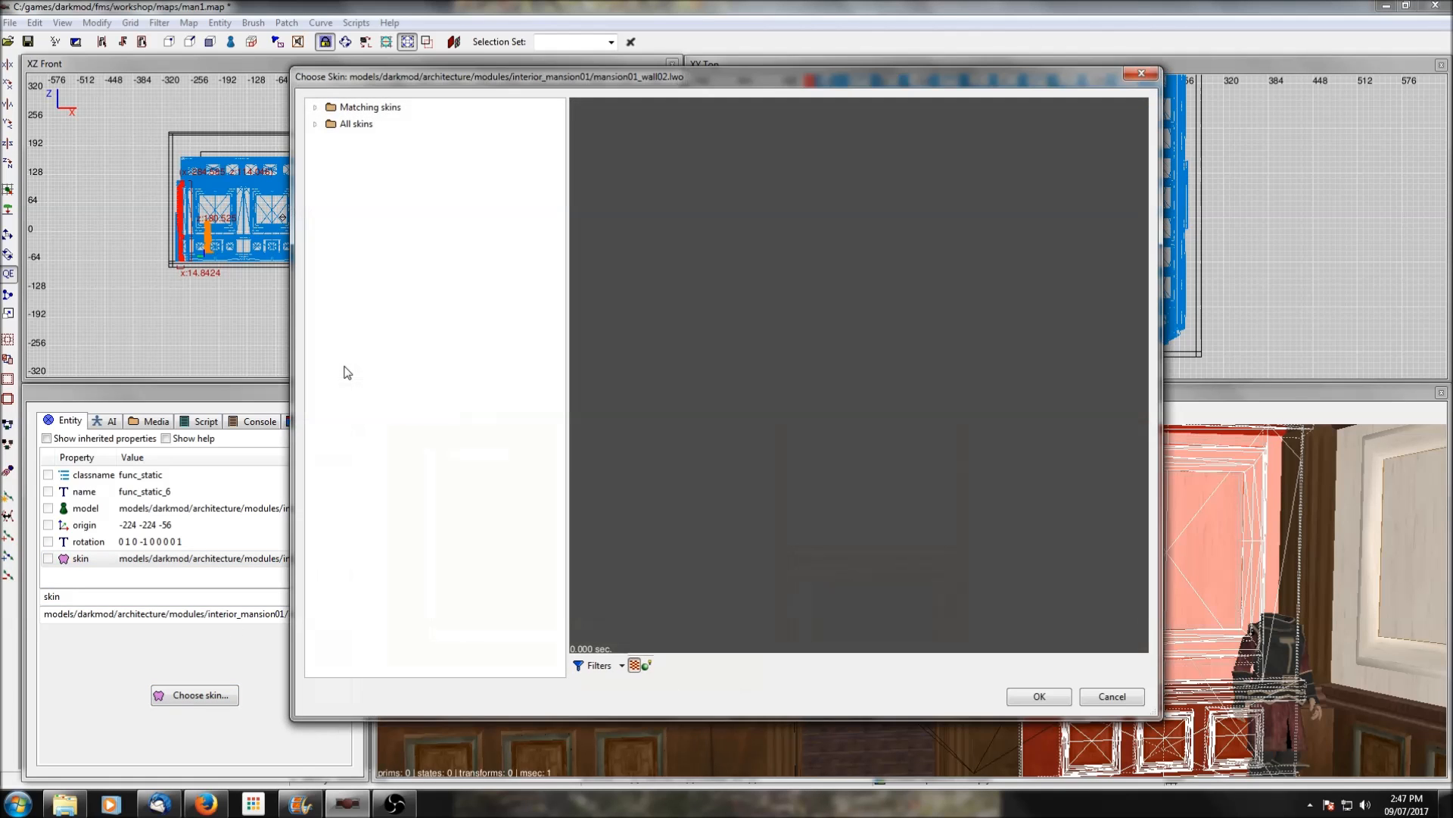
Preview the default_with_grate, mansion_redwood and walnut matching skins, apply mansion_full_walnut to the selected wall module, and deselect it
{"action": "left_click", "coordinate": [316, 108]}
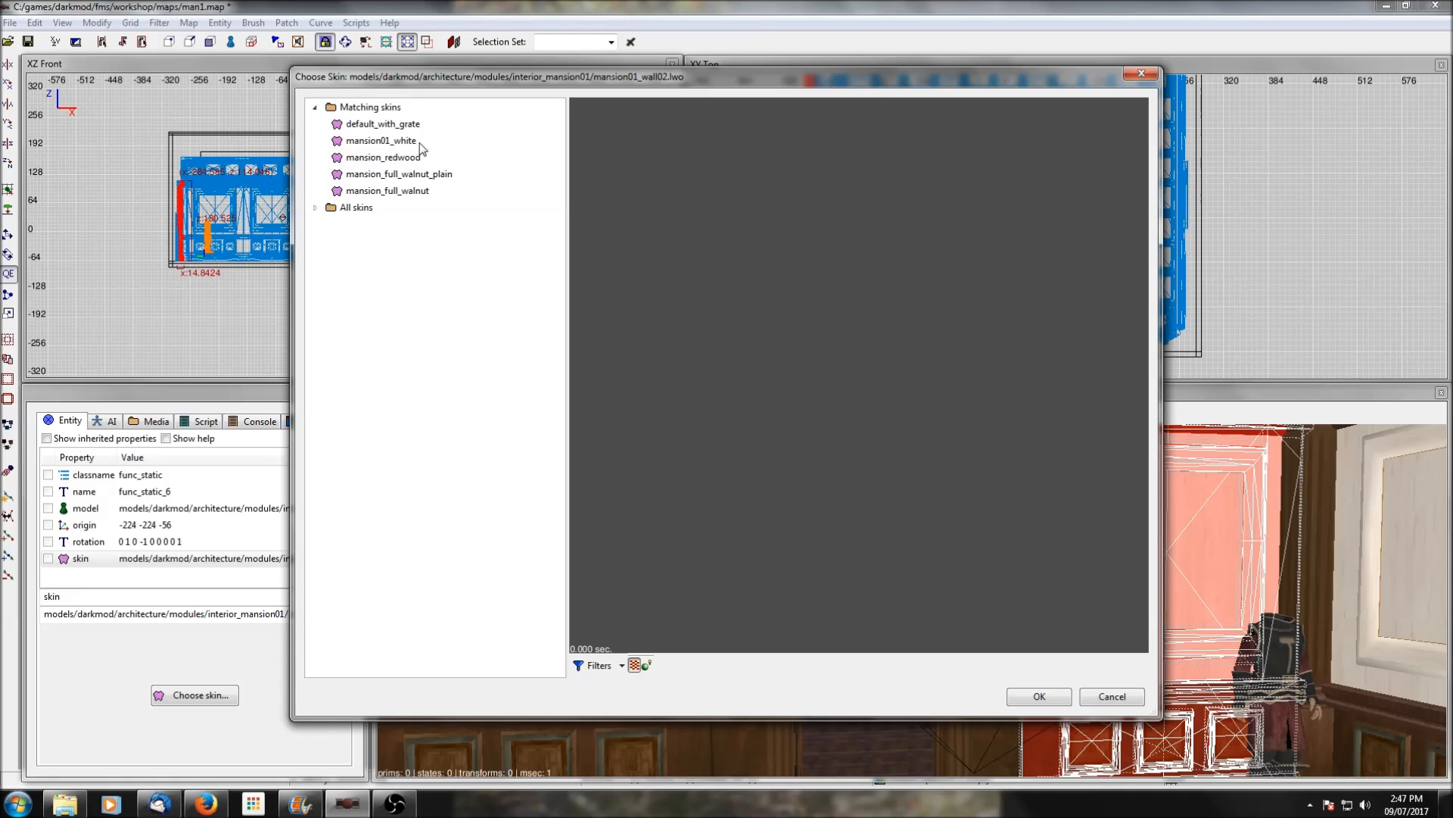
{"action": "left_click", "coordinate": [382, 127]}
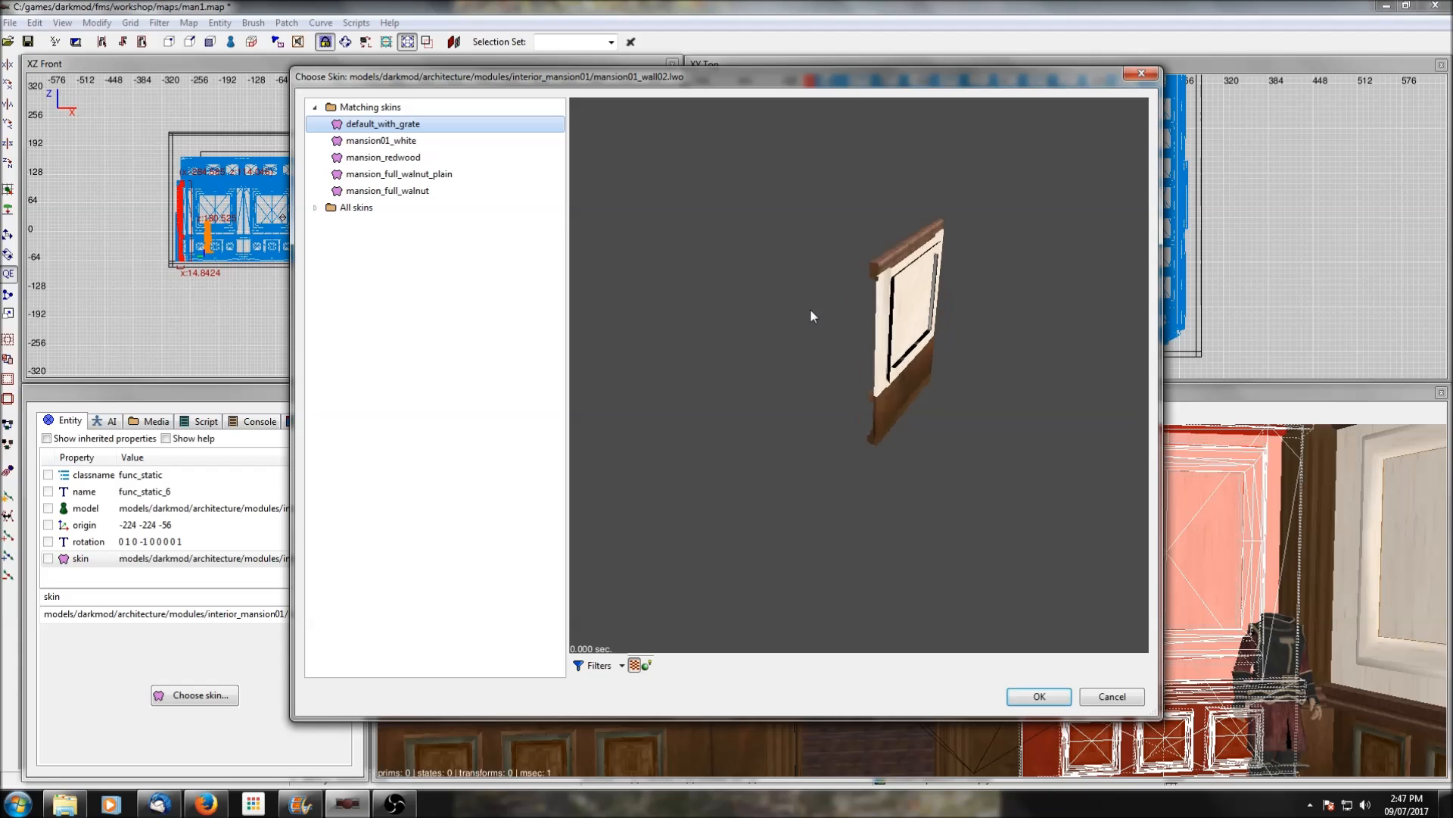
{"action": "left_click", "coordinate": [363, 157]}
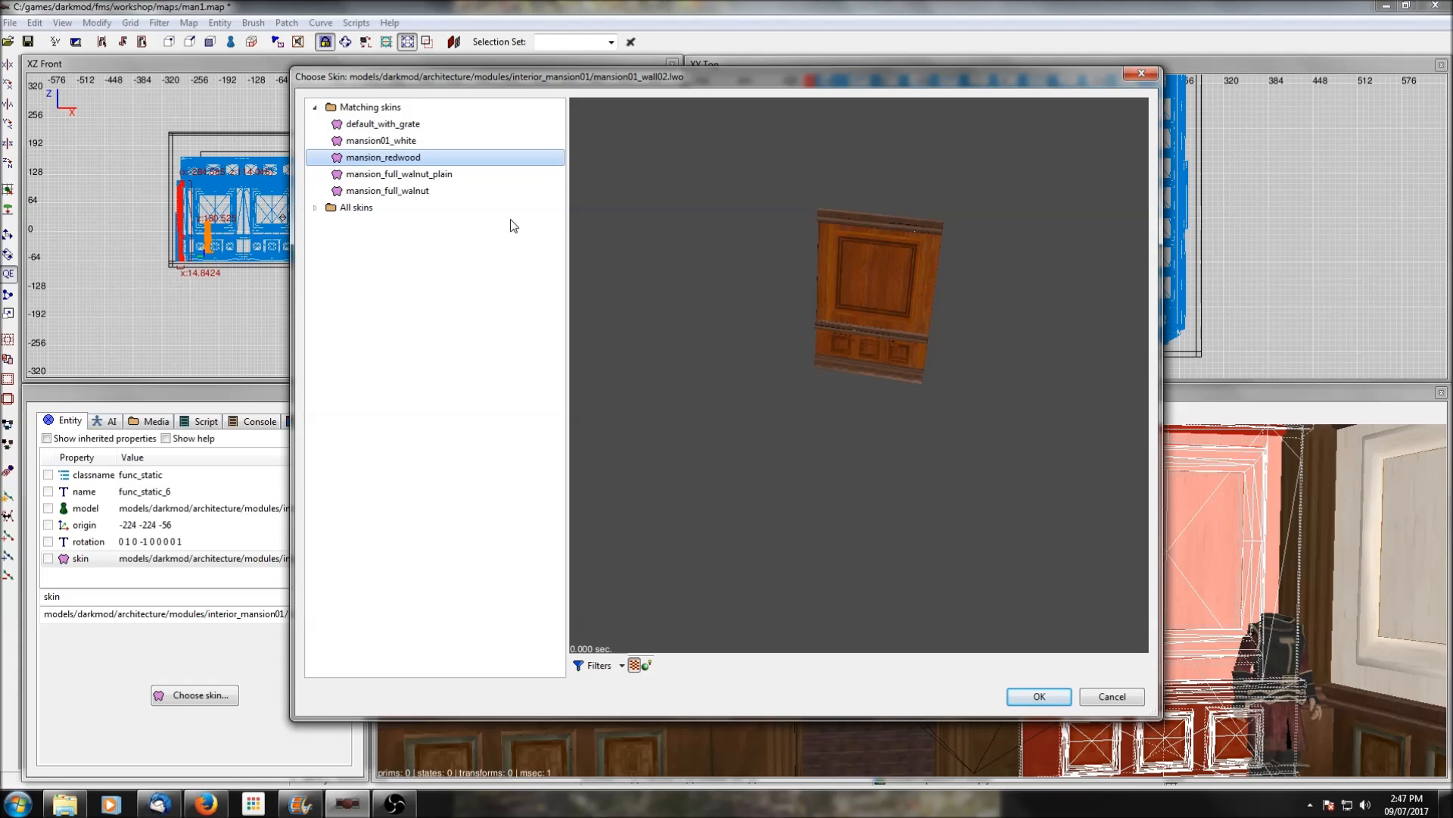
{"action": "key", "text": "Down"}
{"action": "left_click", "coordinate": [423, 193]}
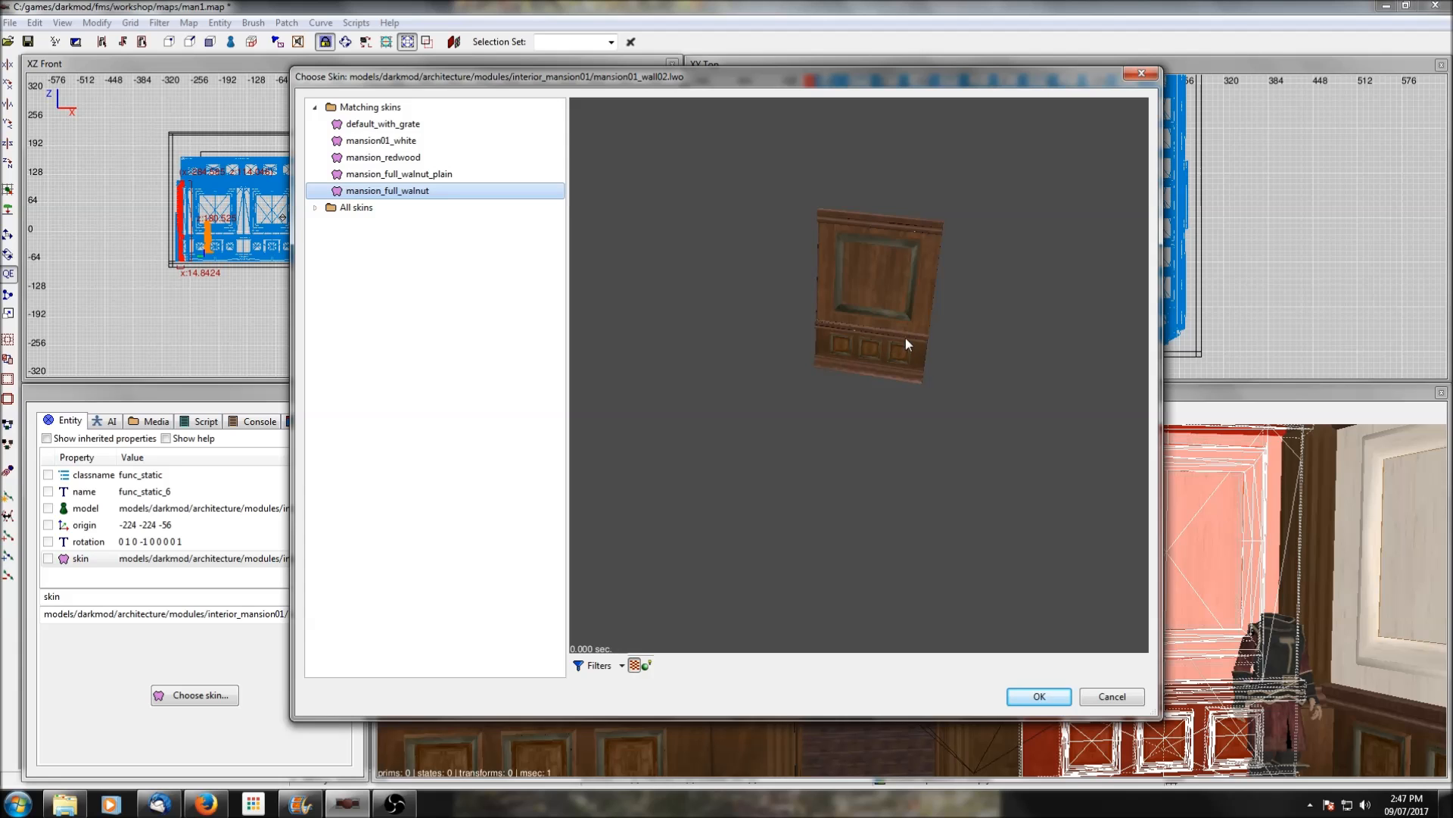
{"action": "left_click", "coordinate": [1046, 695]}
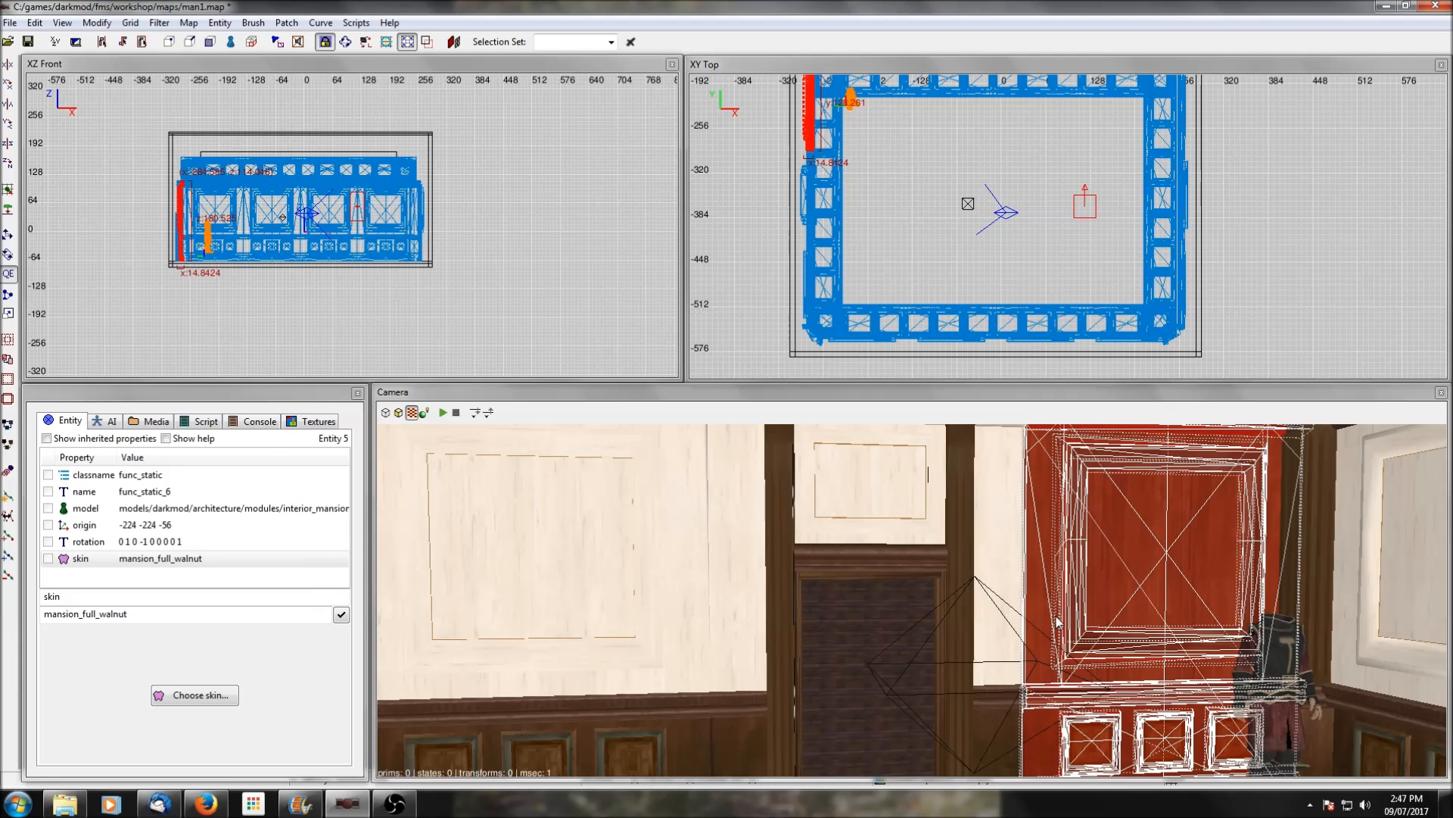
{"action": "key", "text": "Escape"}
{"action": "right_click", "coordinate": [1057, 622]}
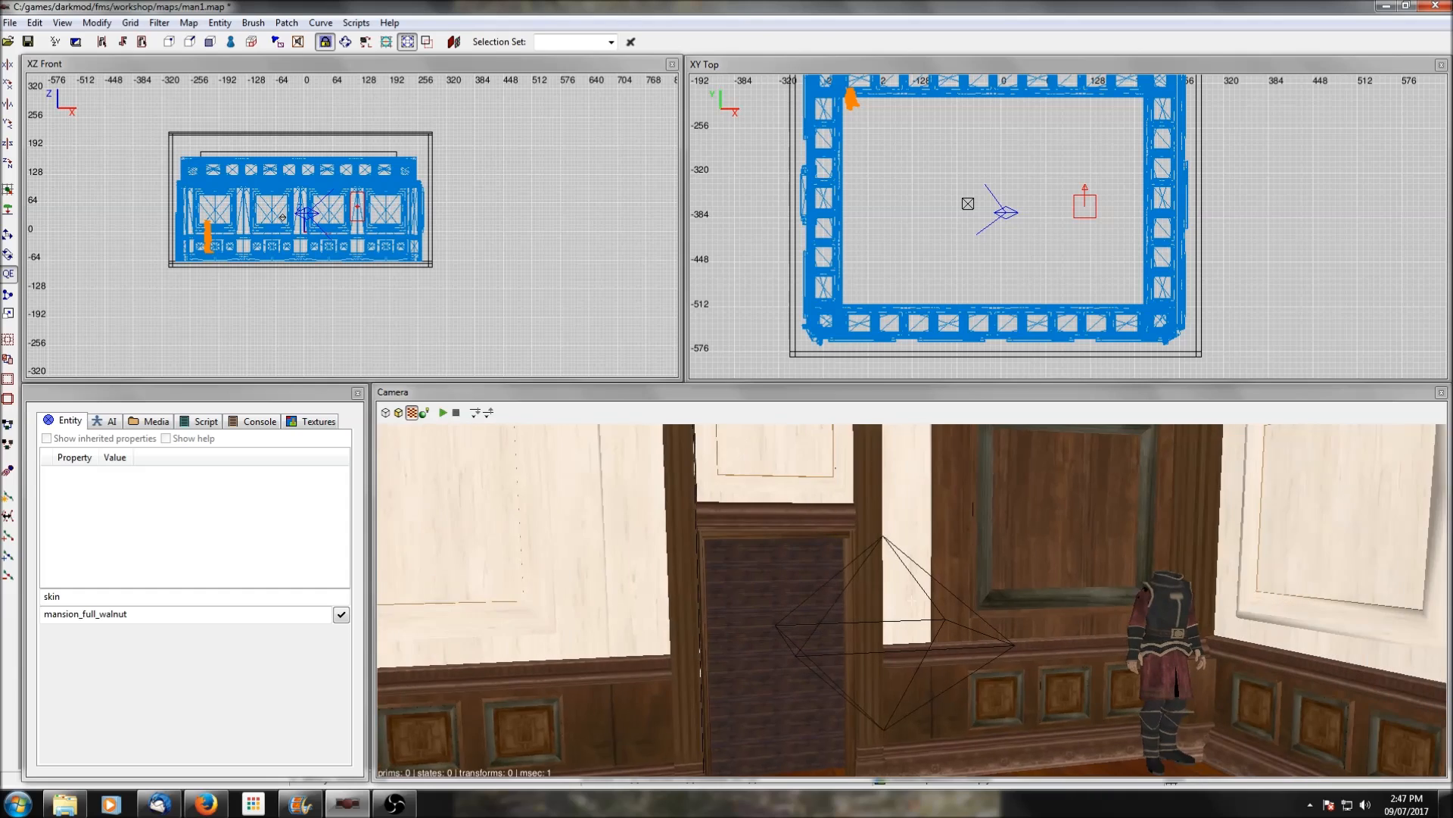
Select the doorway module, the wall module south of it, the south wall modules and the east wall module between the two windows
{"action": "left_click", "coordinate": [965, 538], "text": "shift"}
{"action": "right_click", "coordinate": [965, 538]}
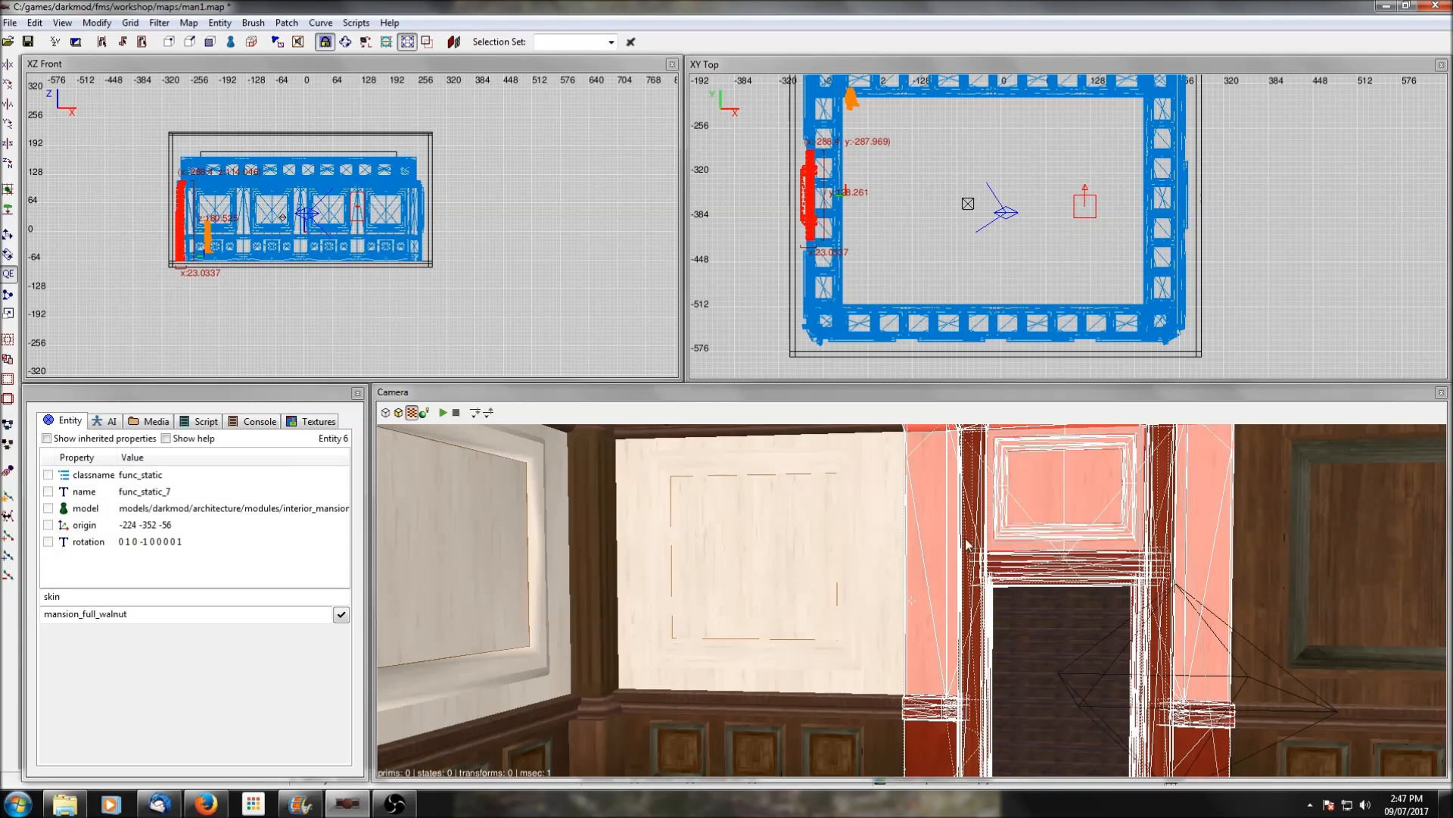
{"action": "right_click", "coordinate": [911, 600]}
{"action": "left_click", "coordinate": [793, 535], "text": "shift"}
{"action": "right_click", "coordinate": [793, 534]}
{"action": "right_click", "coordinate": [911, 600]}
{"action": "left_click", "coordinate": [740, 561], "text": "shift"}
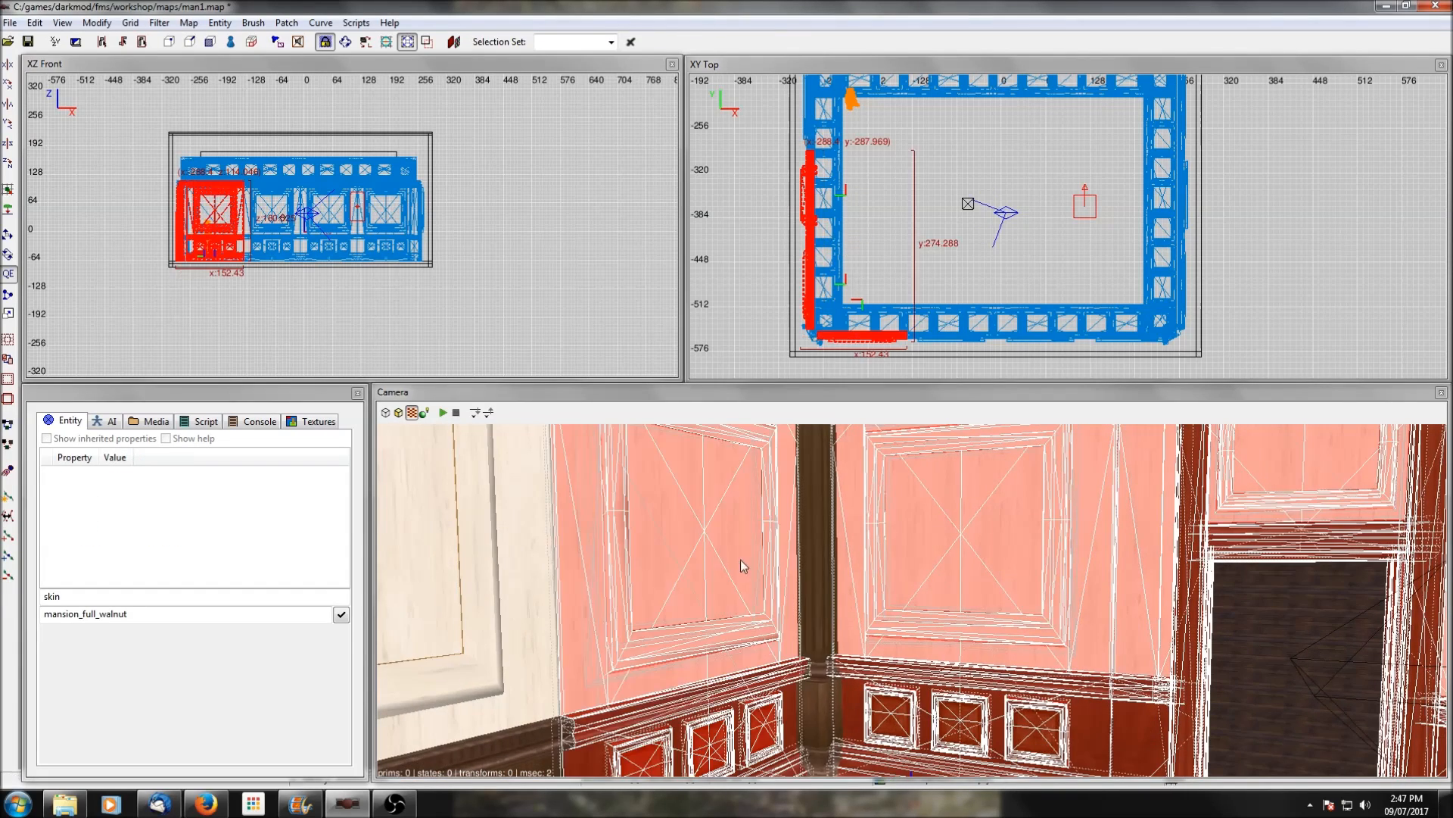
{"action": "right_click", "coordinate": [740, 561]}
{"action": "right_click", "coordinate": [911, 599]}
{"action": "left_click", "coordinate": [789, 563], "text": "shift"}
{"action": "right_click", "coordinate": [788, 563]}
{"action": "right_click", "coordinate": [911, 599]}
{"action": "left_click", "coordinate": [788, 561], "text": "shift"}
{"action": "right_click", "coordinate": [789, 561]}
{"action": "right_click", "coordinate": [911, 599]}
{"action": "left_click", "coordinate": [789, 561], "text": "shift"}
{"action": "right_click", "coordinate": [789, 561]}
{"action": "right_click", "coordinate": [911, 599]}
{"action": "left_click", "coordinate": [913, 588], "text": "shift"}
{"action": "right_click", "coordinate": [913, 588]}
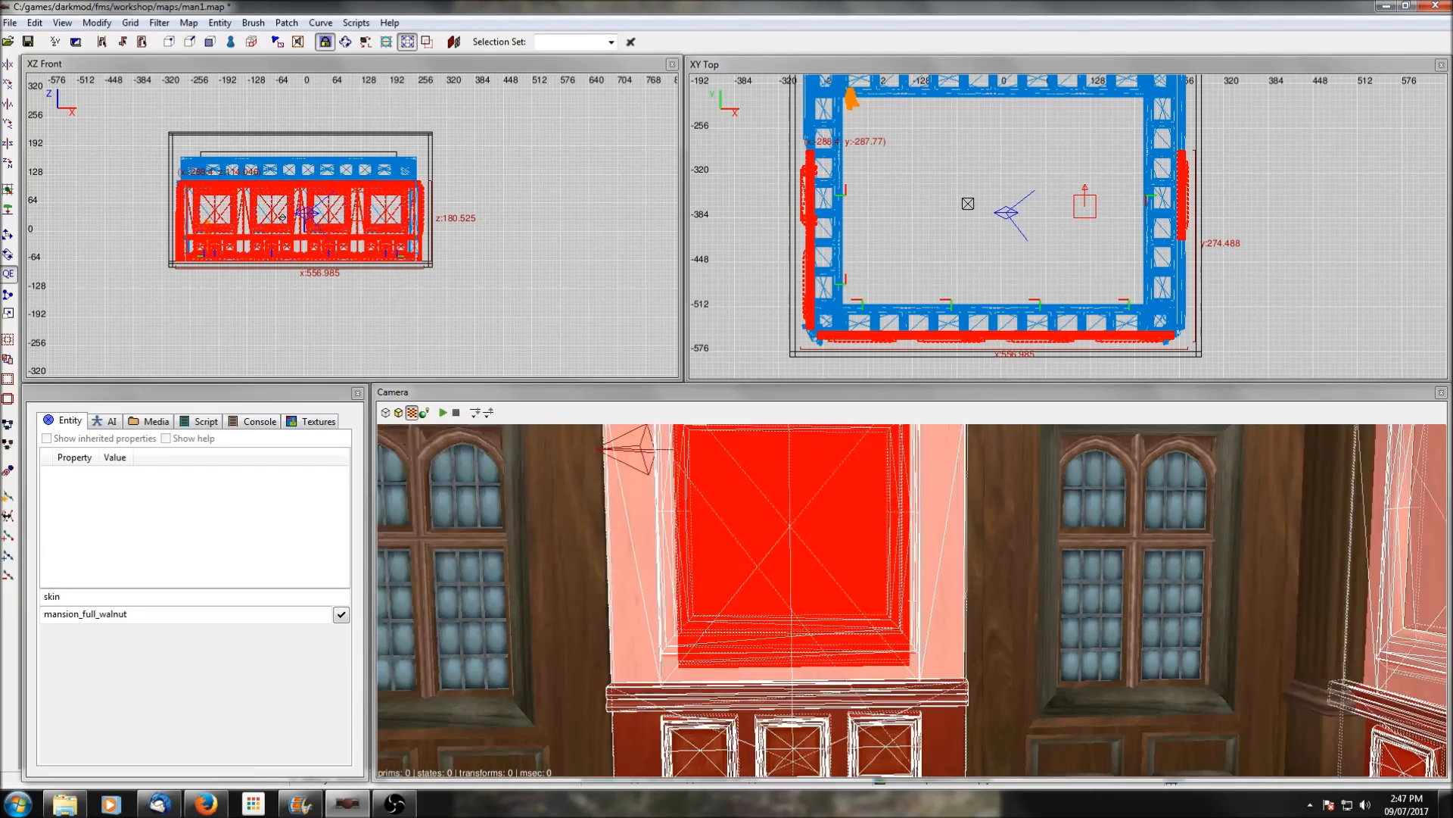
Add the remaining east and north wall modules to the selection, apply the mansion_full_walnut skin to all of them, and deselect
{"action": "right_click", "coordinate": [911, 600]}
{"action": "left_click", "coordinate": [861, 583], "text": "shift"}
{"action": "left_click", "coordinate": [1315, 610], "text": "shift"}
{"action": "right_click", "coordinate": [1314, 610]}
{"action": "right_click", "coordinate": [911, 599]}
{"action": "left_click", "coordinate": [1330, 626], "text": "shift"}
{"action": "left_click", "coordinate": [1092, 606], "text": "shift"}
{"action": "right_click", "coordinate": [1091, 605]}
{"action": "right_click", "coordinate": [913, 592]}
{"action": "right_click", "coordinate": [814, 605]}
{"action": "right_click", "coordinate": [813, 605]}
{"action": "right_click", "coordinate": [831, 542]}
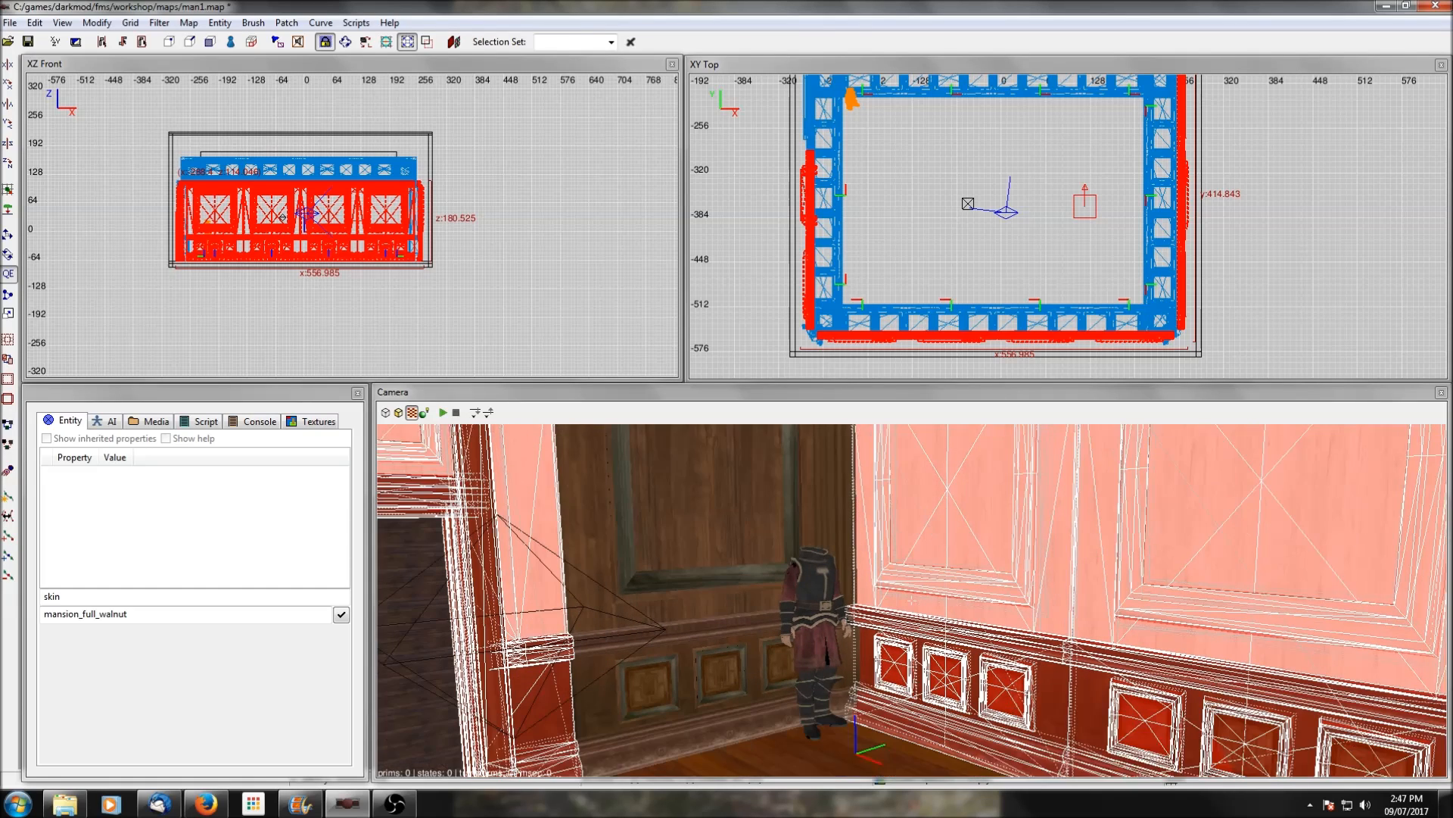
{"action": "right_click", "coordinate": [831, 542]}
{"action": "left_click", "coordinate": [341, 615]}
{"action": "key", "text": "Escape"}
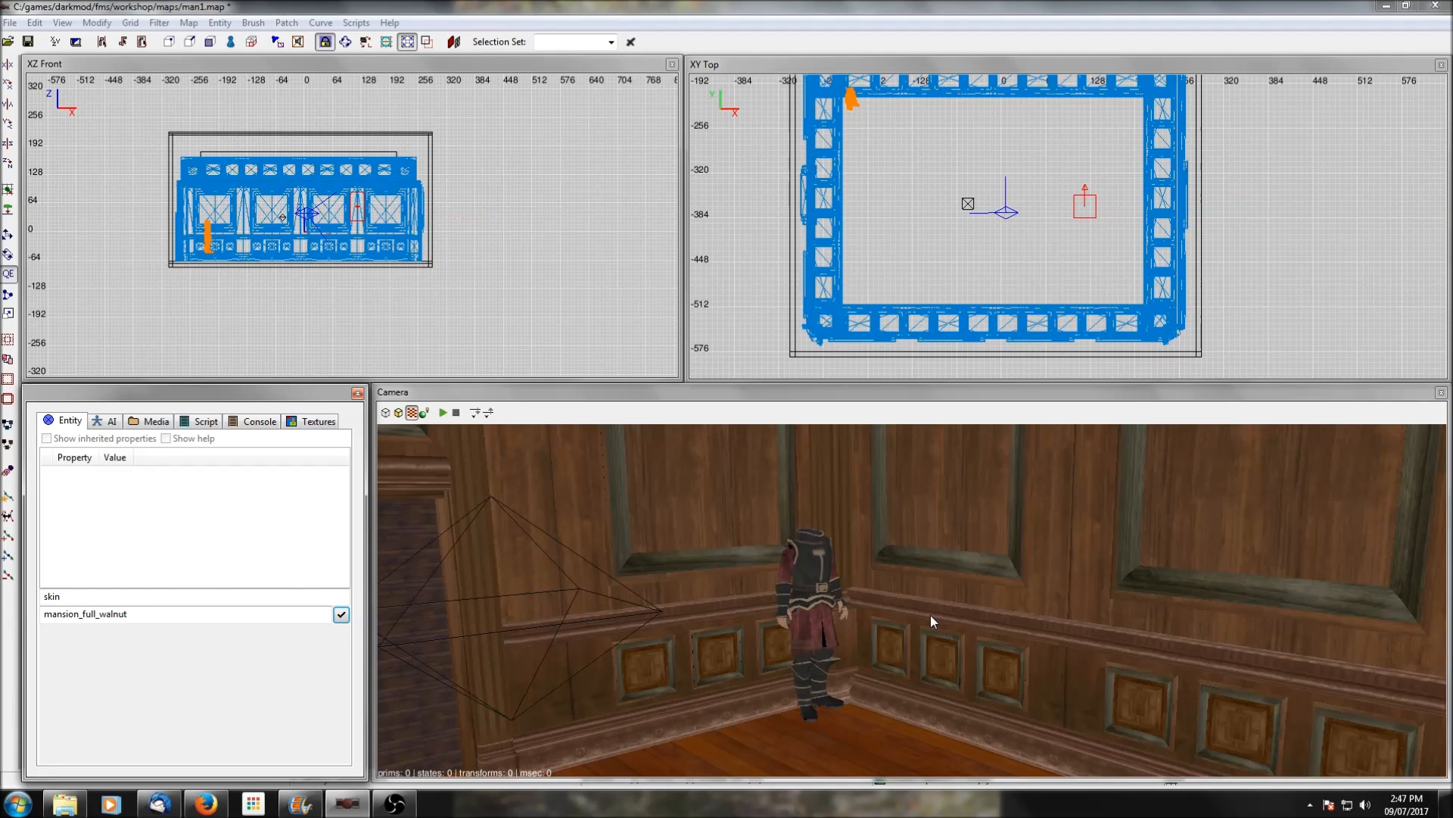
Select the upper panelled modules running around the room below the ceiling, apply the mansion_full_walnut skin, and deselect them
{"action": "right_click", "coordinate": [930, 615]}
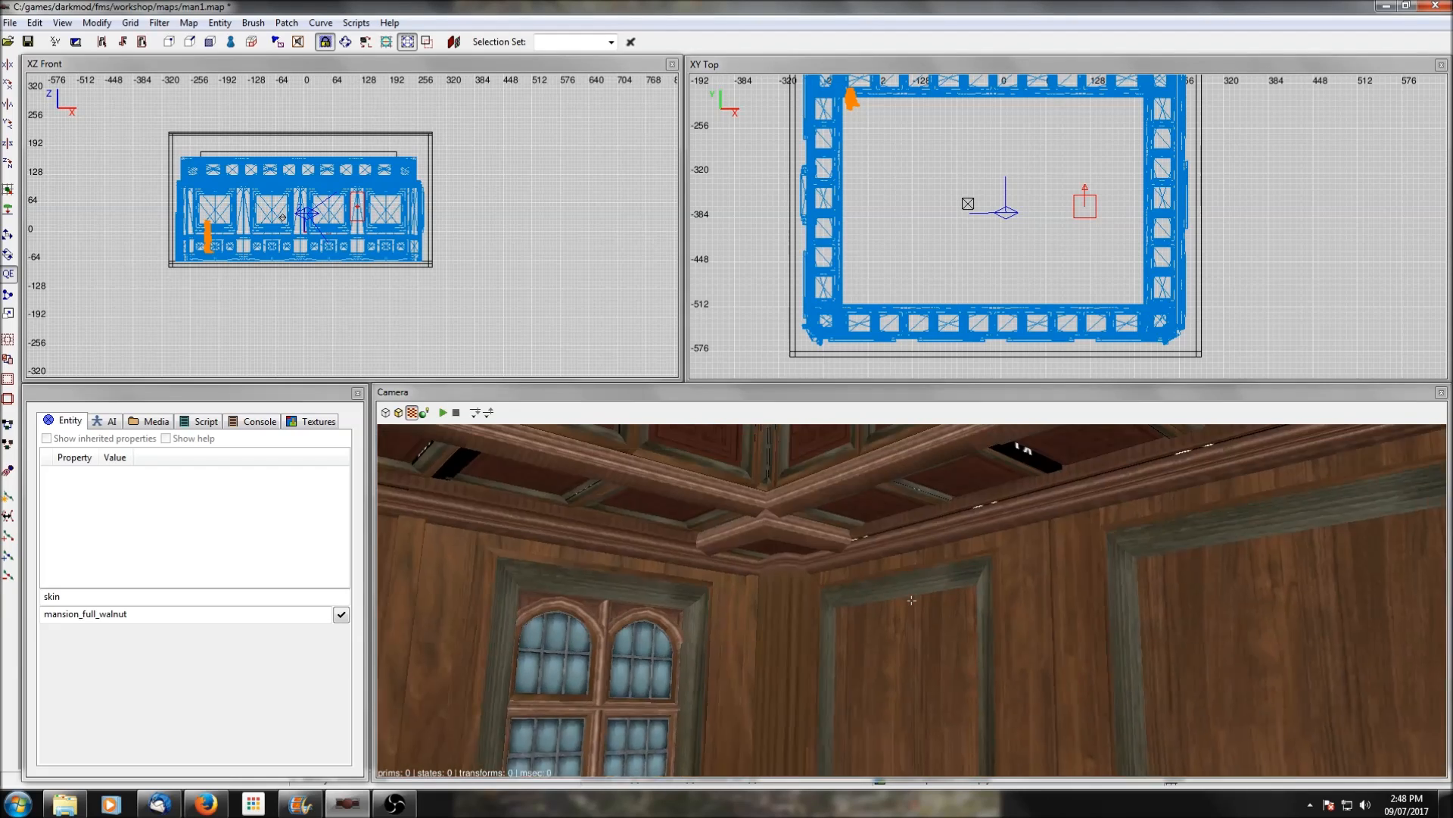
{"action": "right_click", "coordinate": [927, 610]}
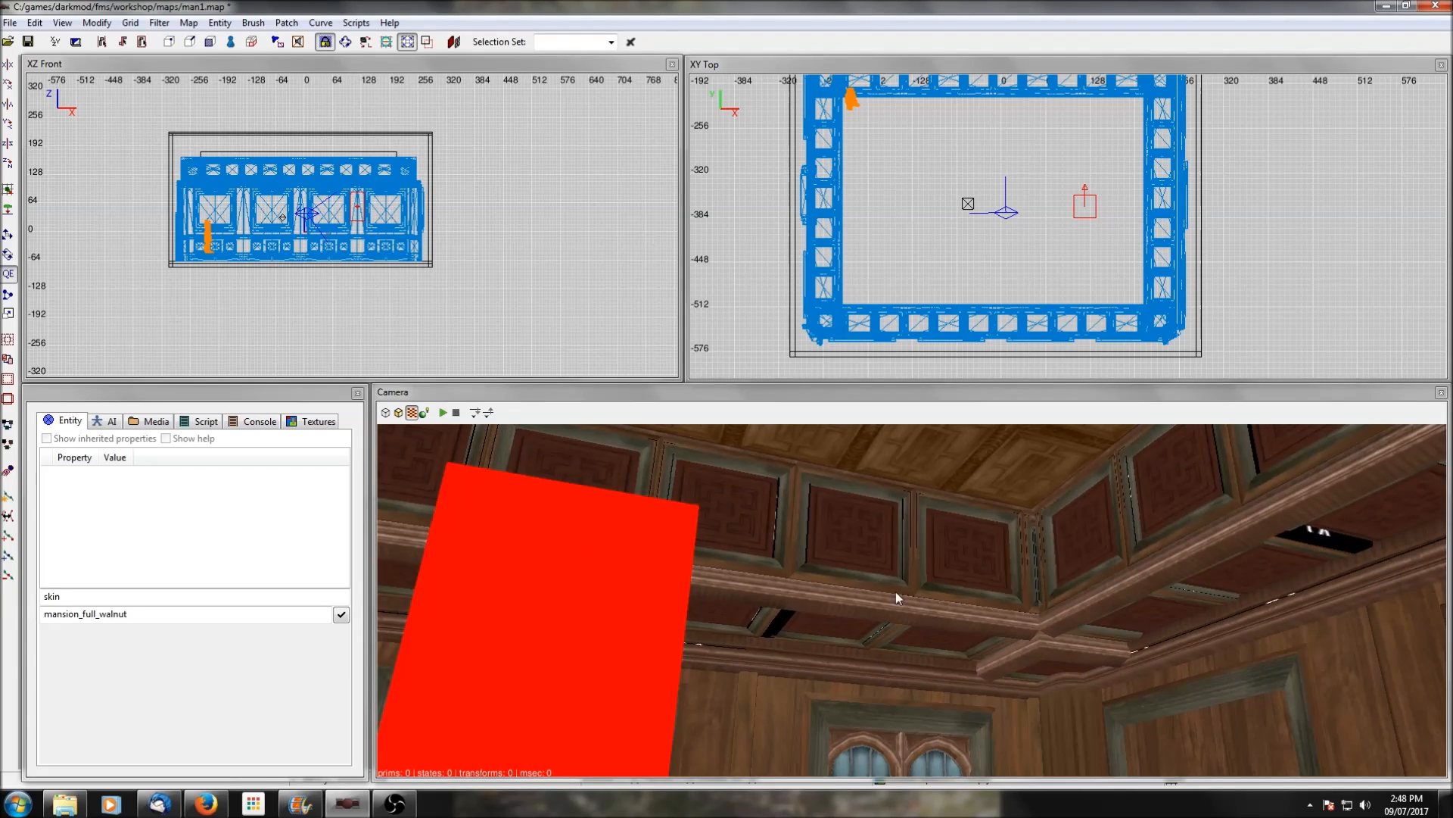
{"action": "left_click", "coordinate": [927, 610], "text": "shift"}
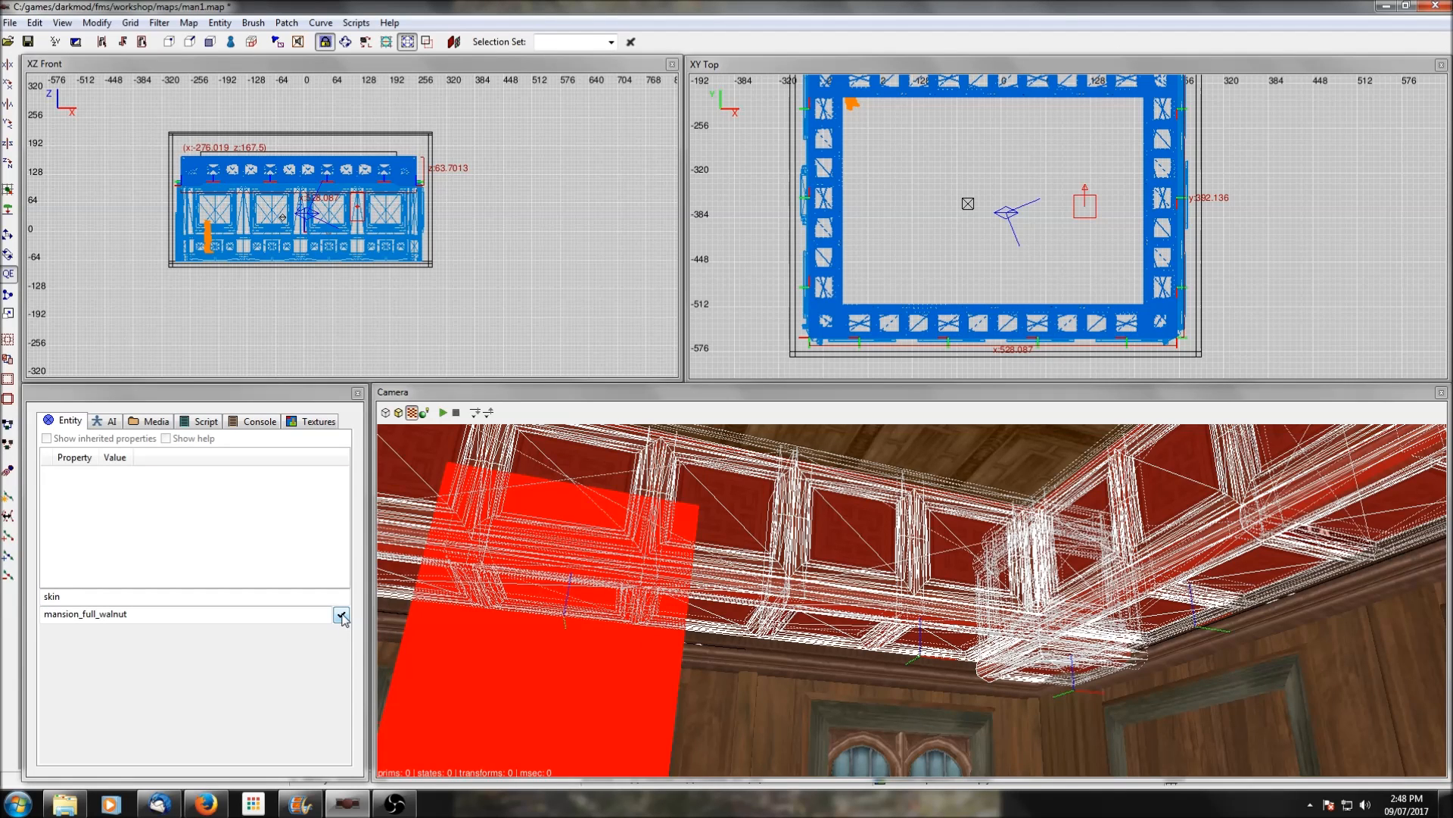
{"action": "key", "text": "Escape"}
{"action": "right_click", "coordinate": [930, 628]}
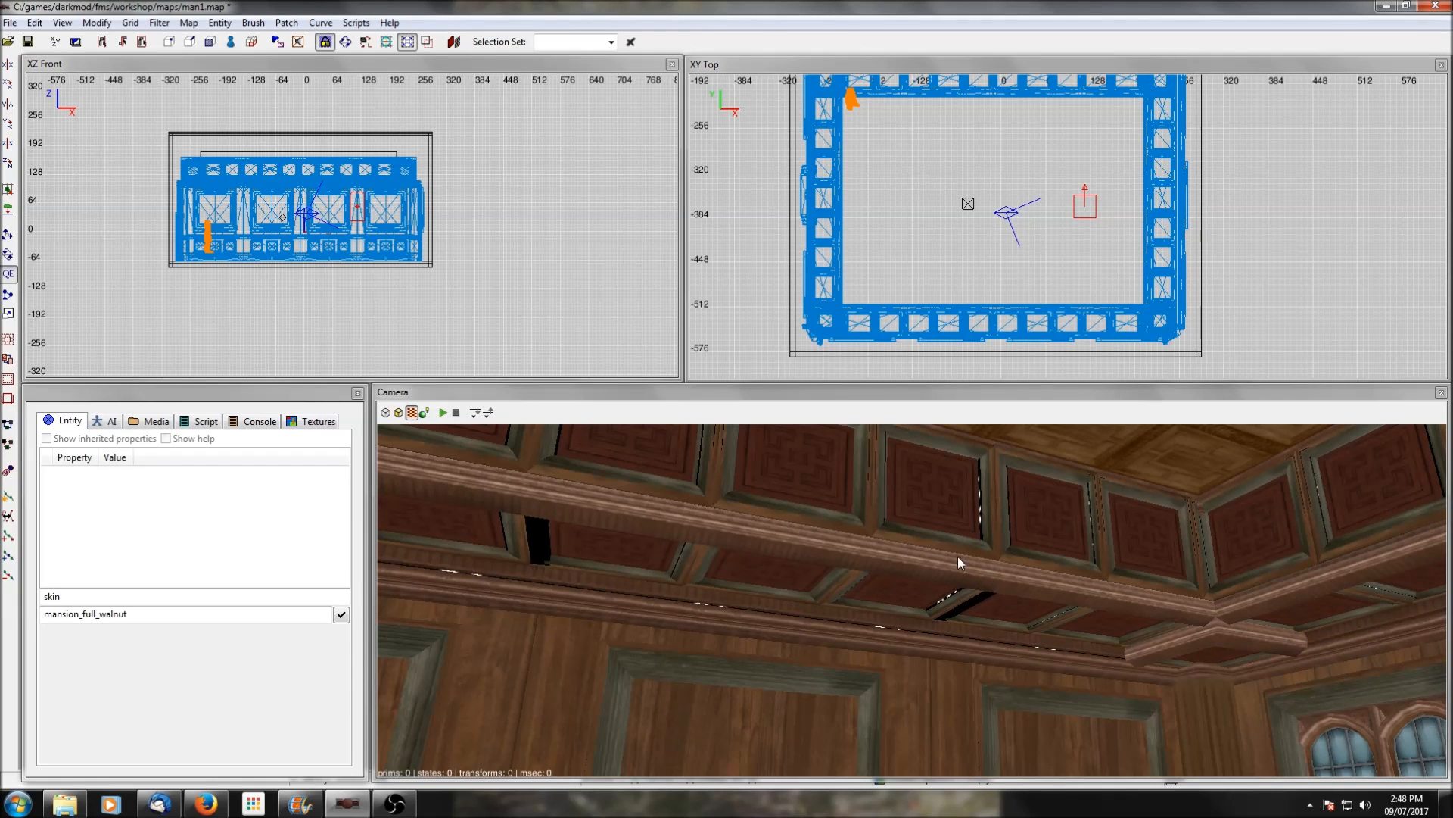
Examine how the plain wall module's chair rail, lower panels and baseboard meet the neighbouring window modules on the east wall
{"action": "right_click", "coordinate": [1174, 464]}
{"action": "right_click", "coordinate": [1179, 684]}
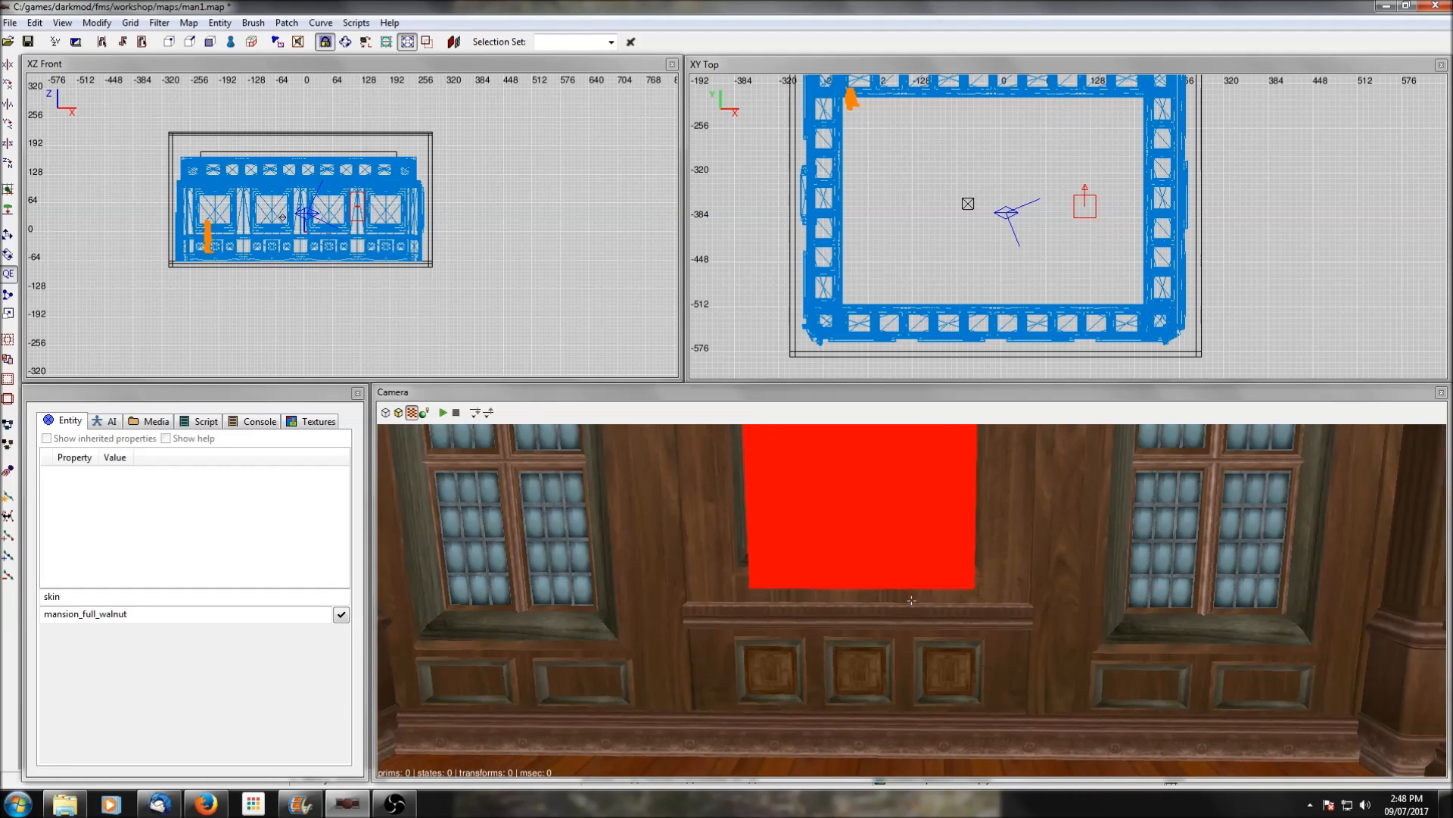
{"action": "right_click", "coordinate": [911, 600]}
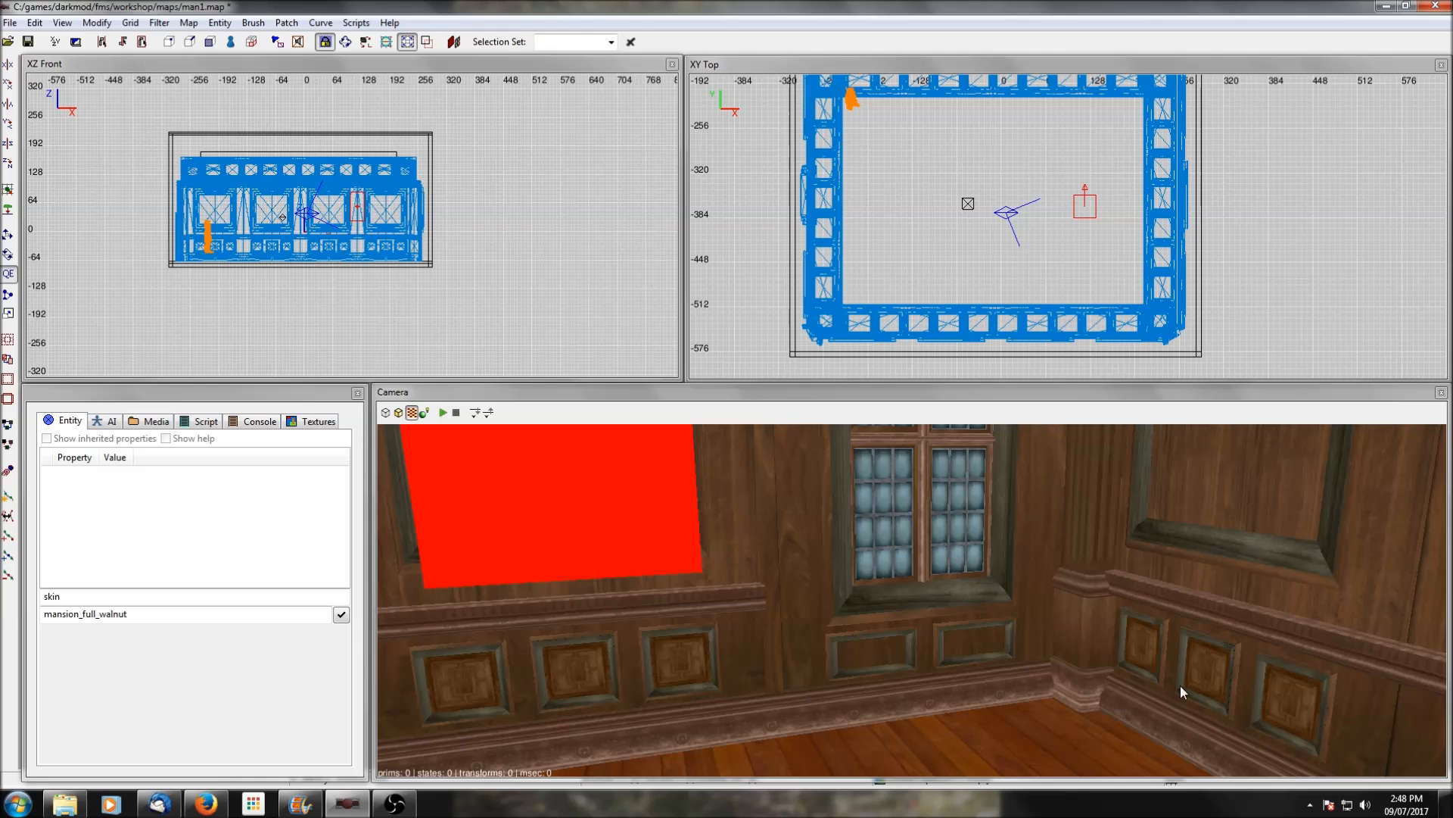
{"action": "scroll", "coordinate": [1177, 686], "scroll_direction": "up", "scroll_amount": 3}
{"action": "right_click", "coordinate": [1178, 686]}
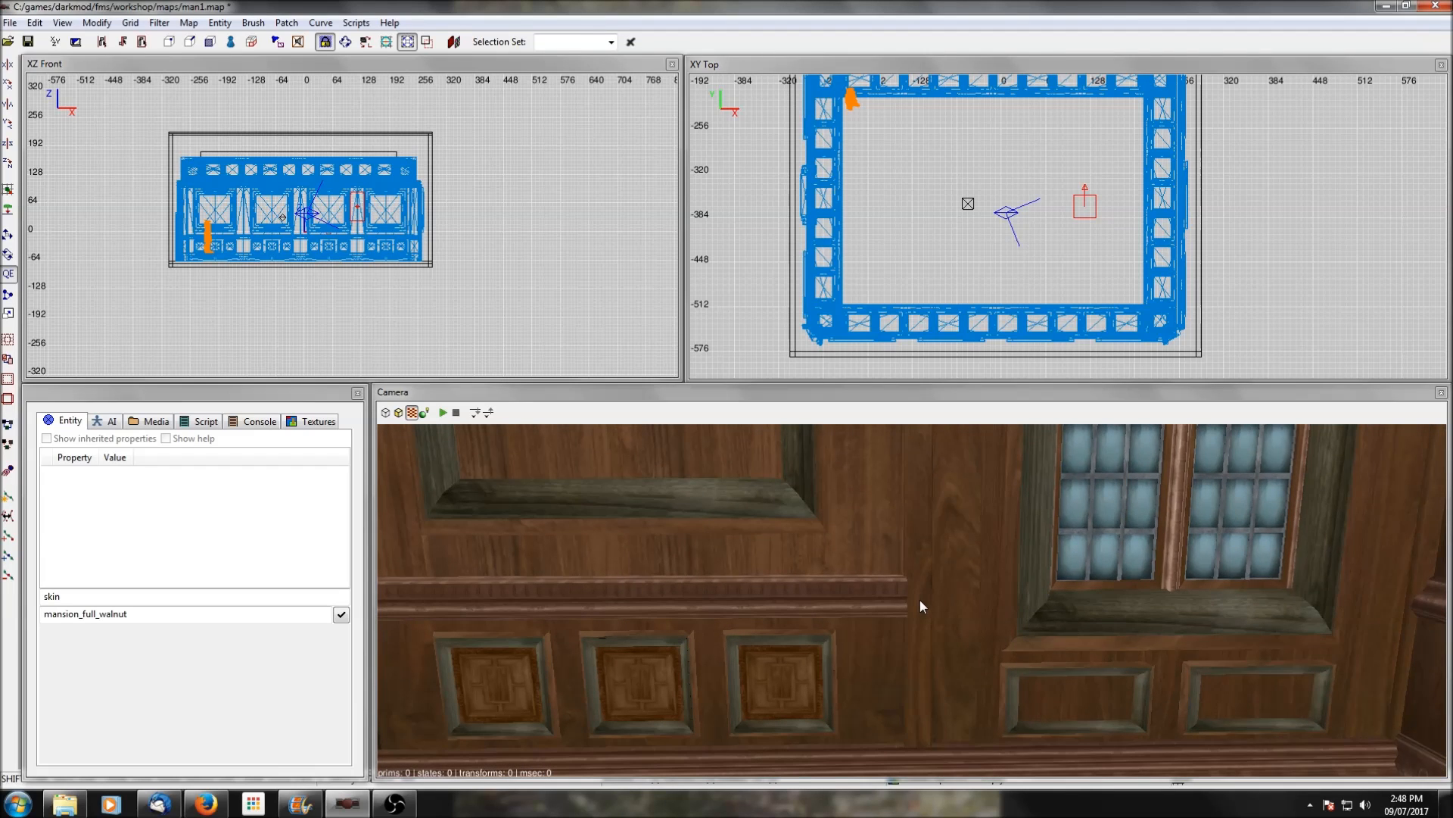
{"action": "left_click", "coordinate": [919, 600], "text": "shift"}
{"action": "key", "text": "Escape"}
{"action": "right_click", "coordinate": [934, 624]}
{"action": "right_click", "coordinate": [934, 624]}
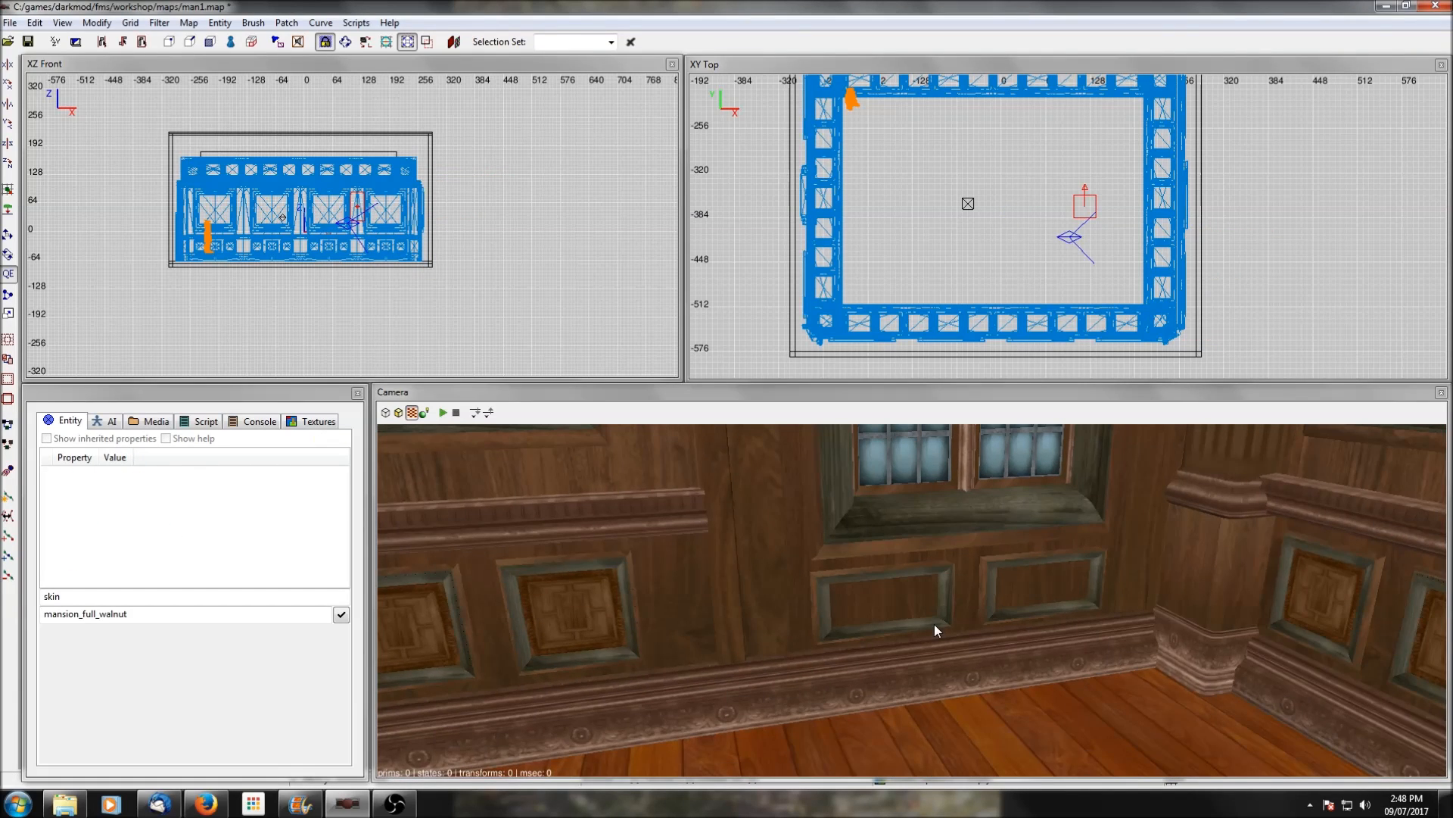
{"action": "scroll", "coordinate": [934, 624], "scroll_direction": "up", "scroll_amount": 3}
{"action": "right_click", "coordinate": [934, 624]}
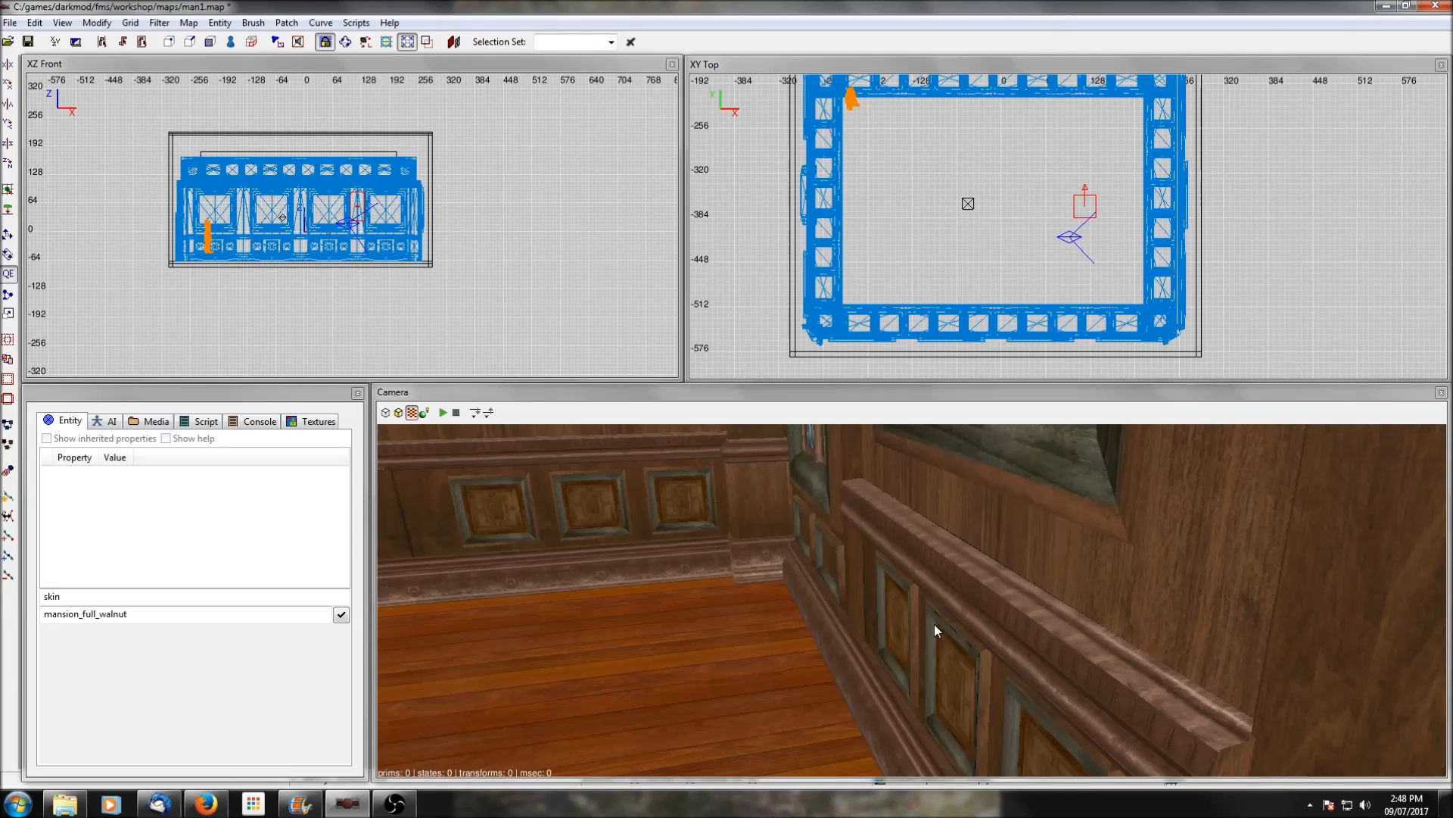
{"action": "right_click", "coordinate": [1102, 619]}
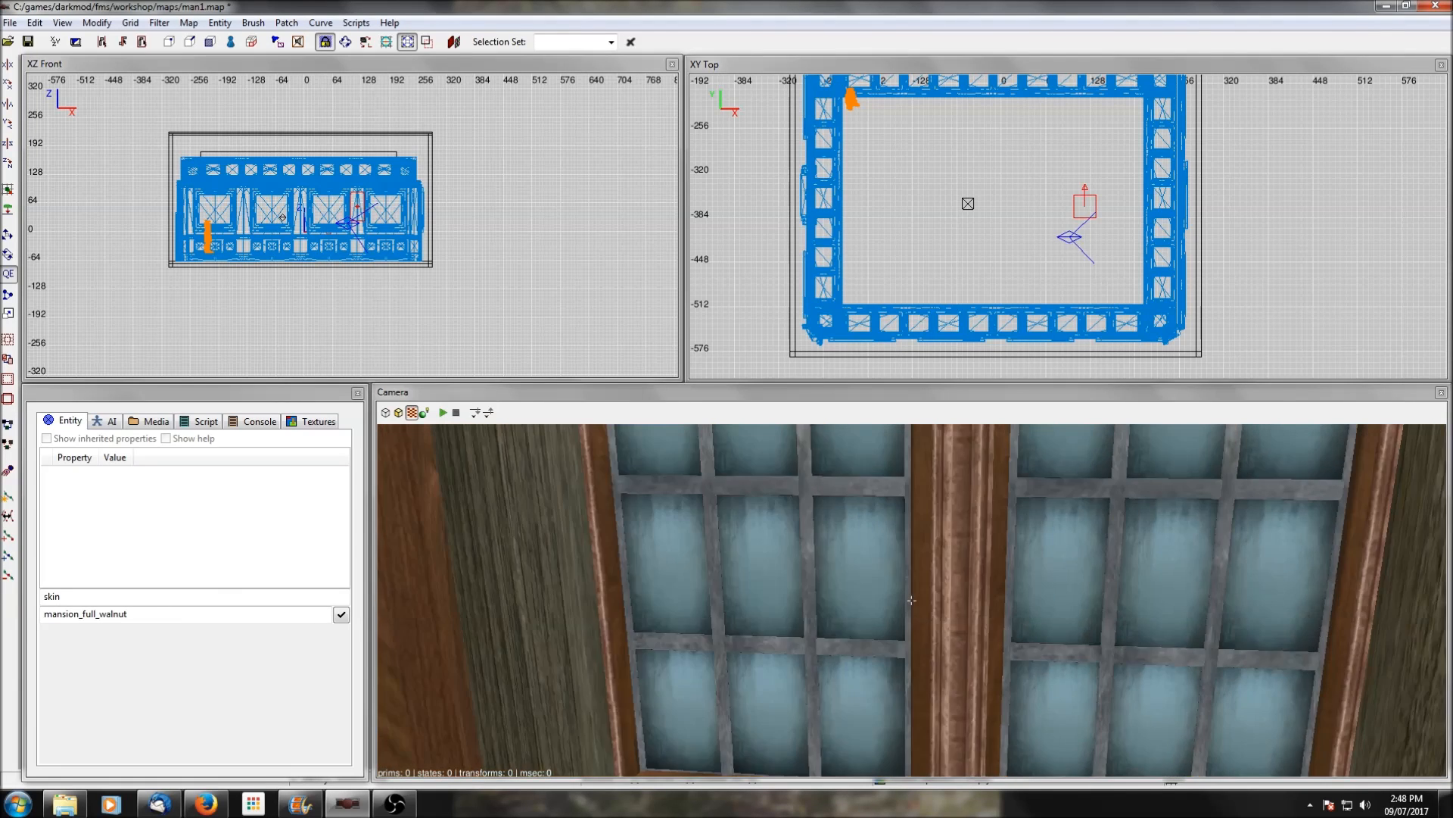
{"action": "scroll", "coordinate": [1102, 620], "scroll_direction": "up", "scroll_amount": 2}
{"action": "right_click", "coordinate": [1102, 613]}
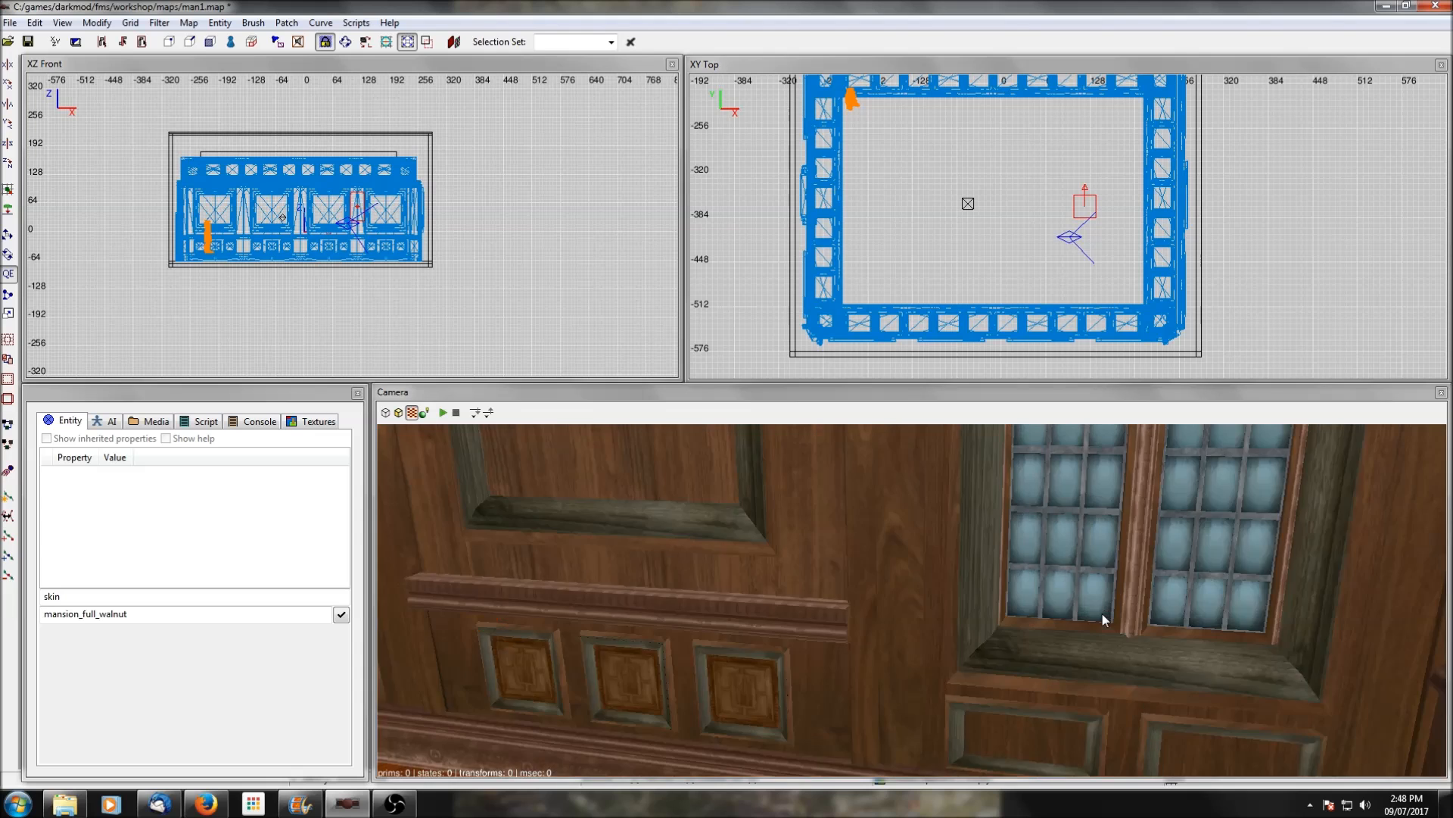
{"action": "right_click", "coordinate": [987, 671]}
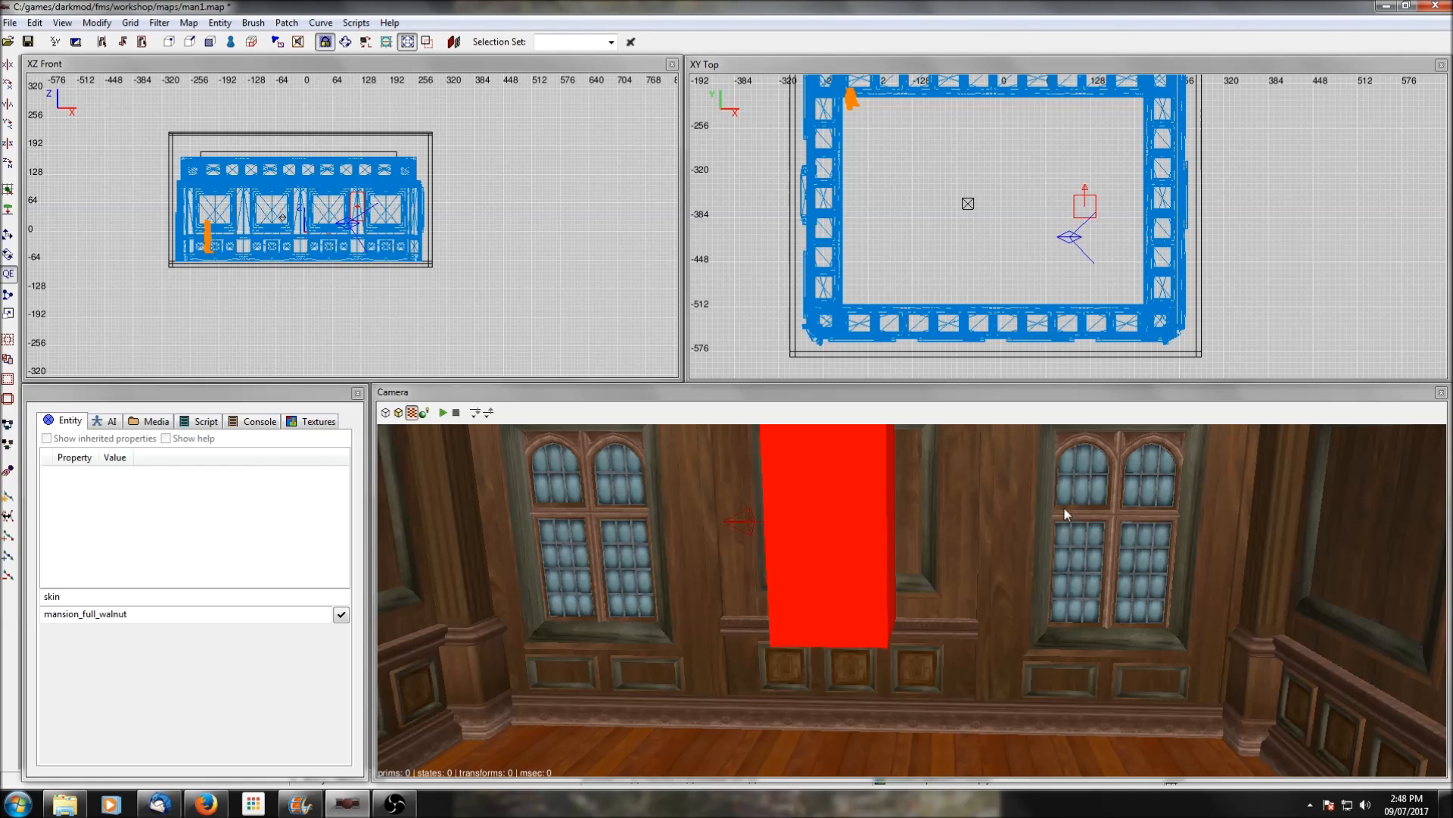
Start creating a model in the room's northeastern area and preview the mansion01_pillar01, mansion01_pillar01_corner and mansion01_pillar02 models
{"action": "right_click", "coordinate": [878, 150]}
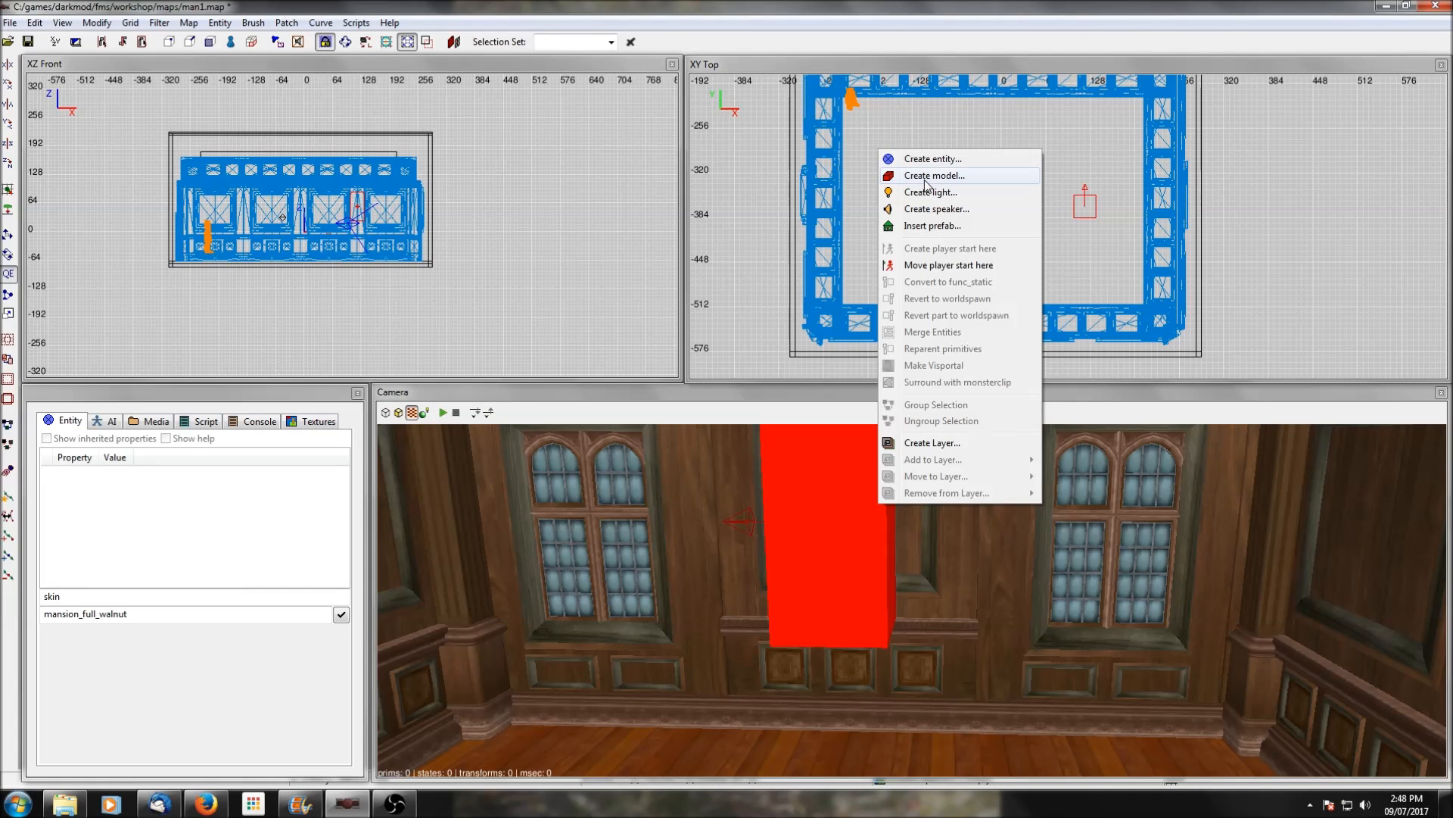
{"action": "right_click", "coordinate": [1077, 137]}
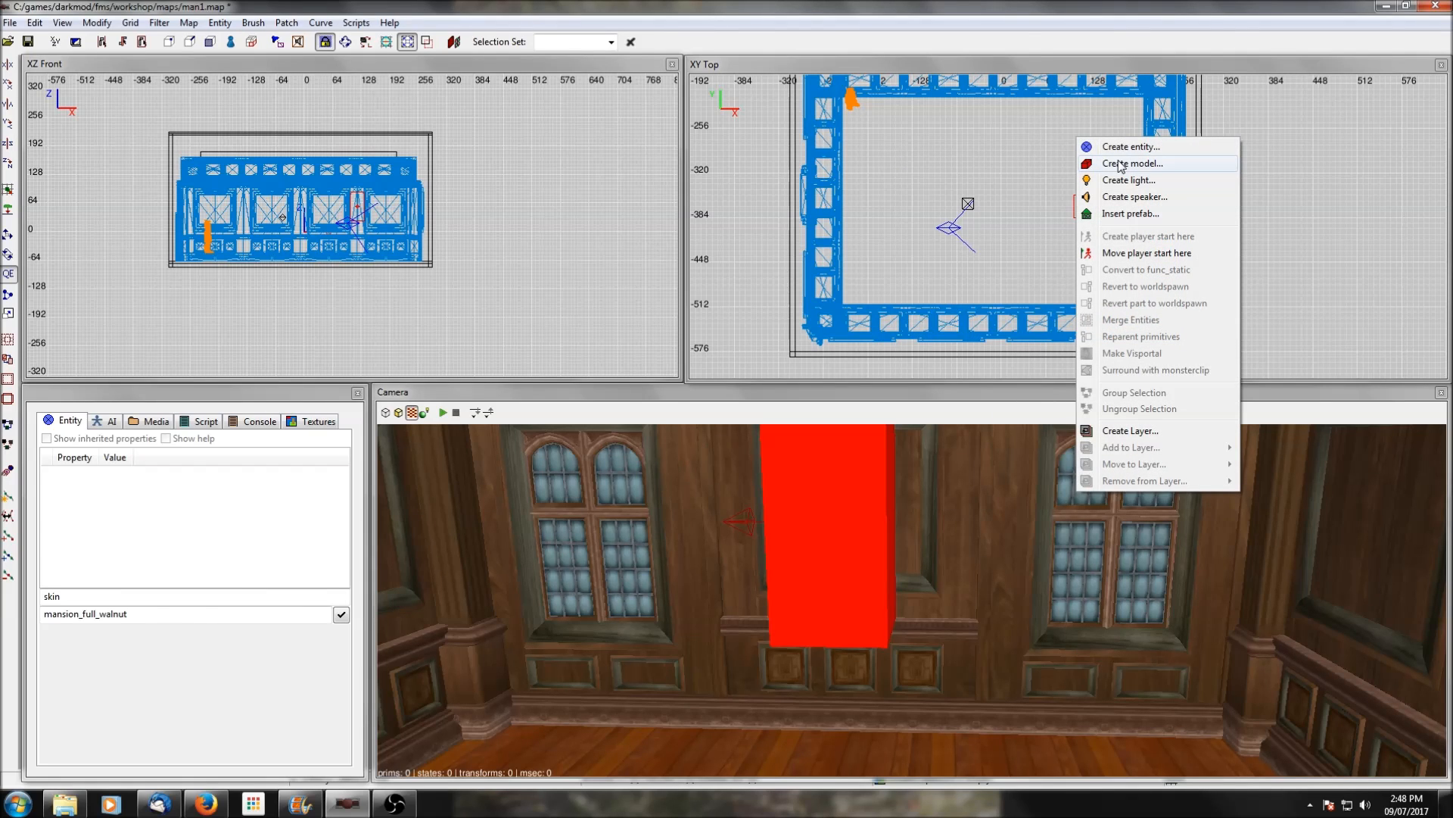
{"action": "left_click", "coordinate": [1090, 162]}
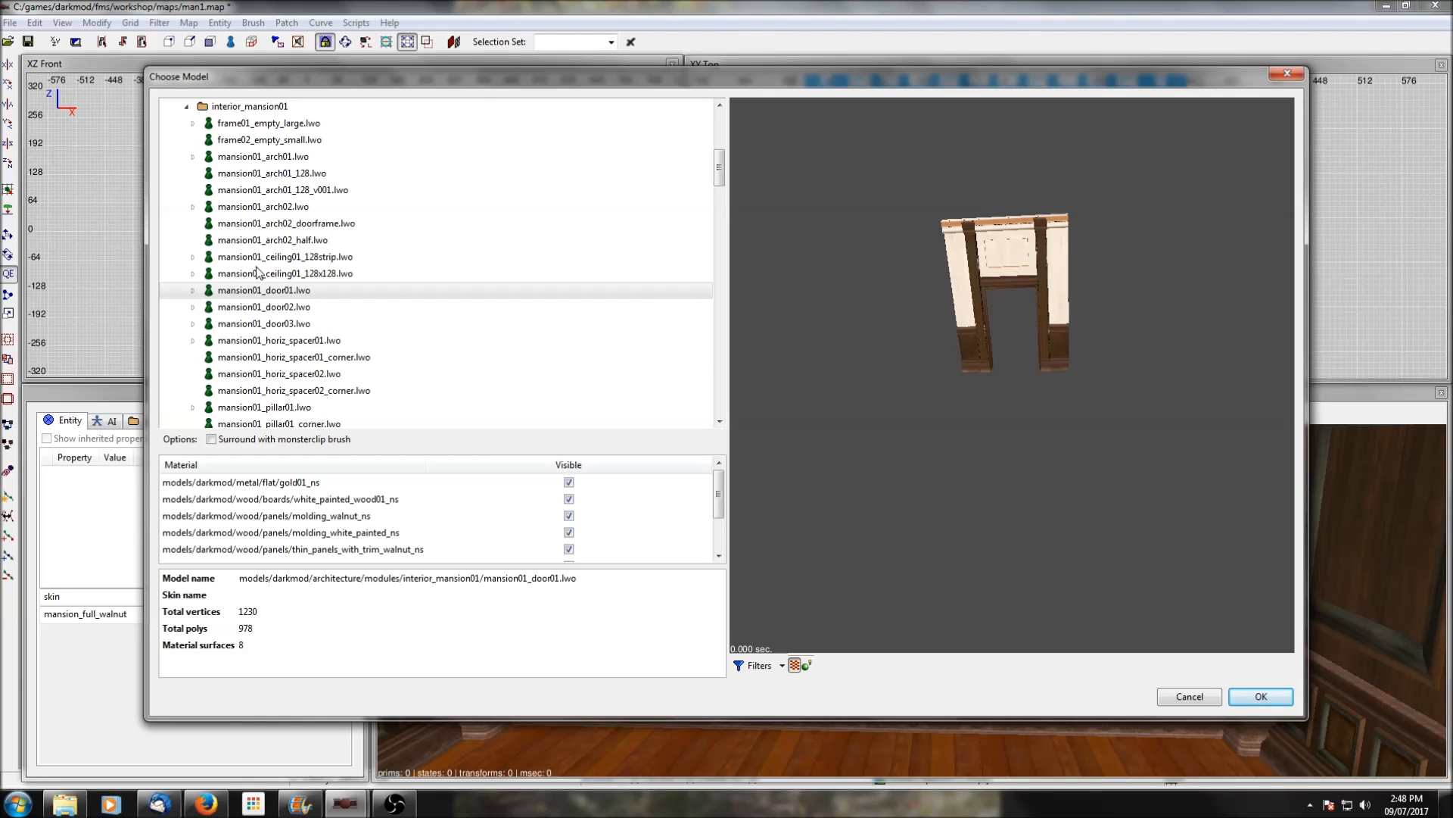
{"action": "scroll", "coordinate": [257, 307], "scroll_direction": "up", "scroll_amount": 1}
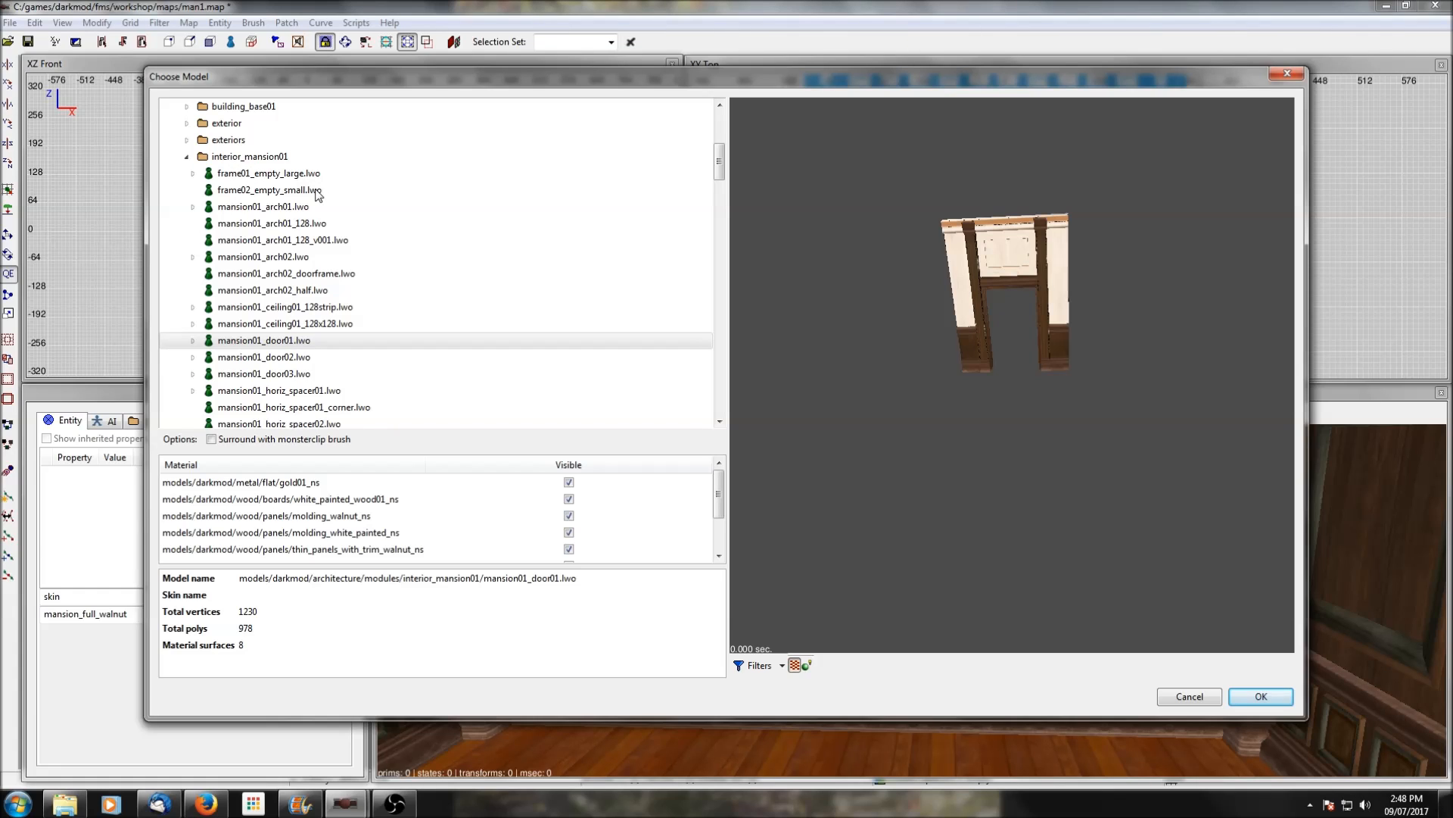
{"action": "scroll", "coordinate": [267, 239], "scroll_direction": "down", "scroll_amount": 2}
{"action": "scroll", "coordinate": [263, 243], "scroll_direction": "down", "scroll_amount": 2}
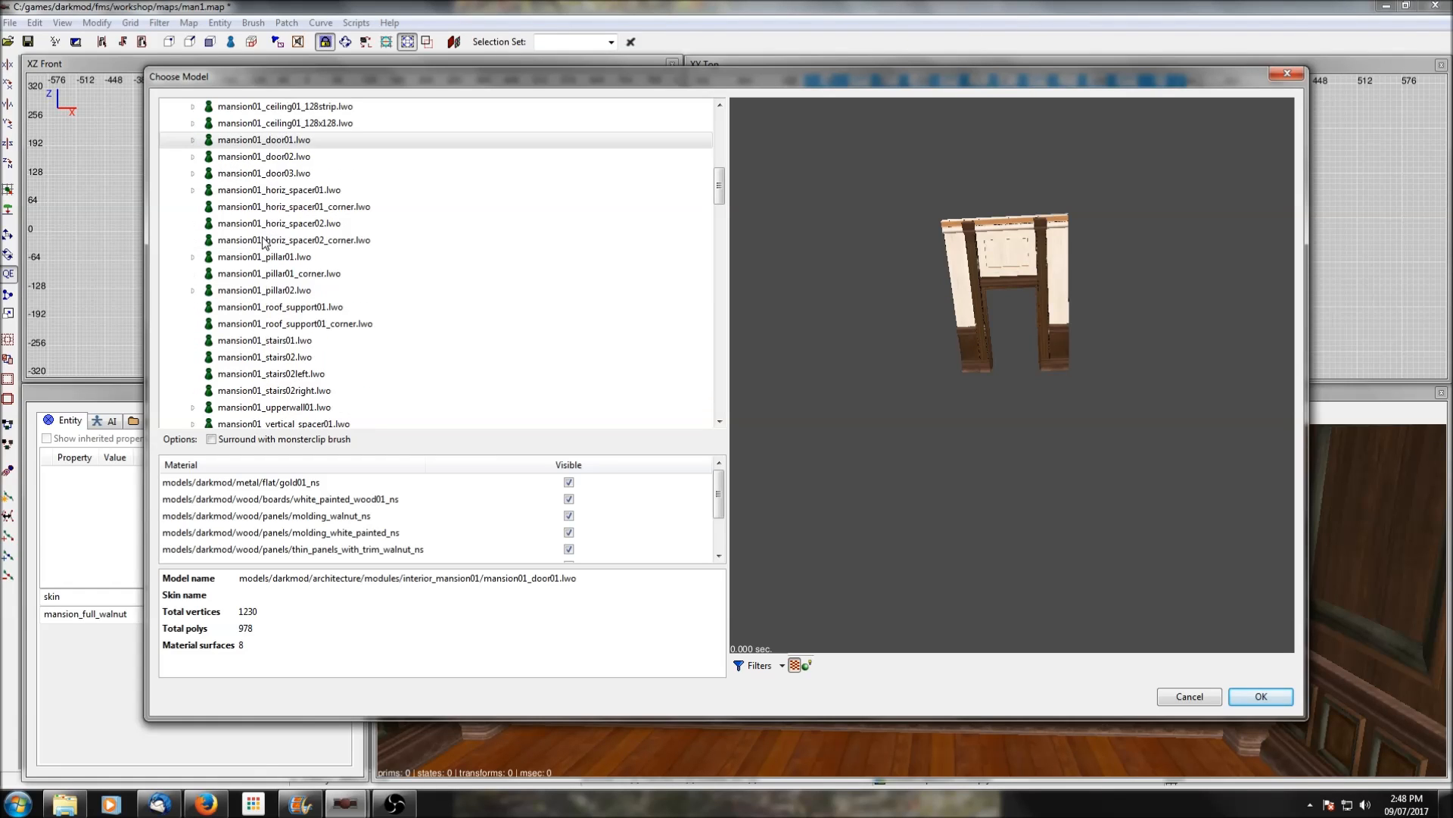
{"action": "left_click", "coordinate": [289, 258]}
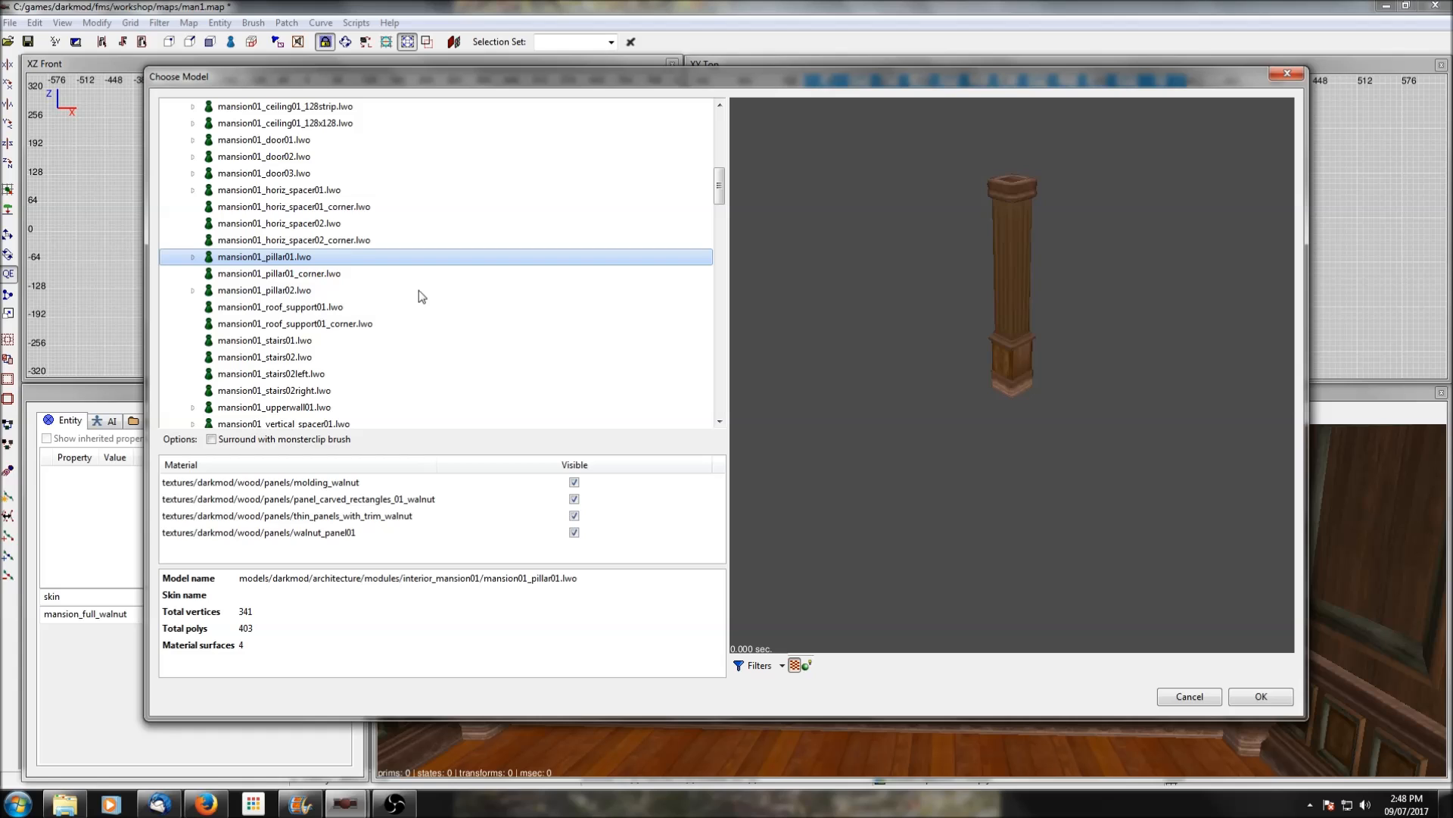
{"action": "left_click", "coordinate": [265, 277]}
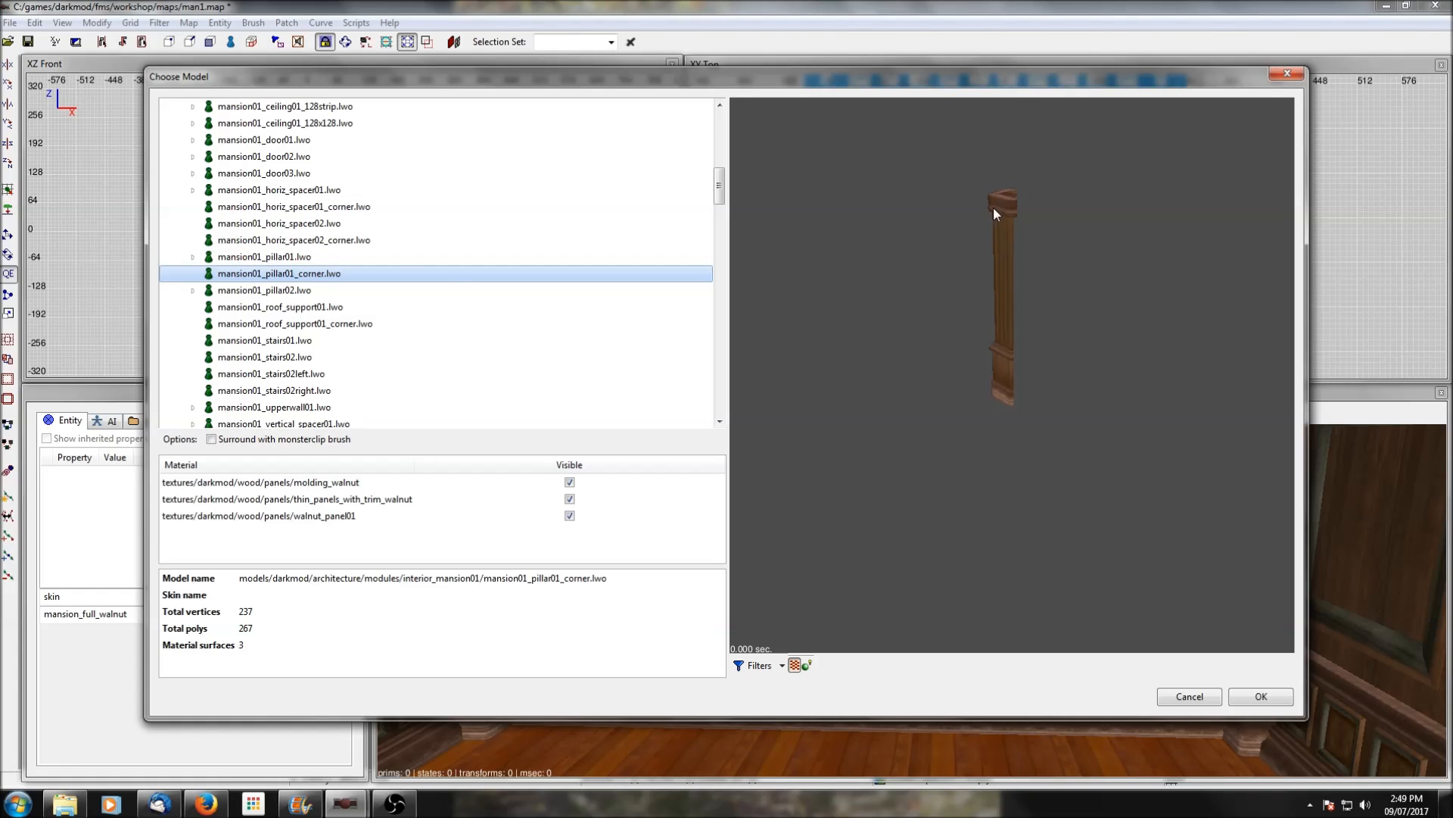
{"action": "left_click", "coordinate": [284, 293]}
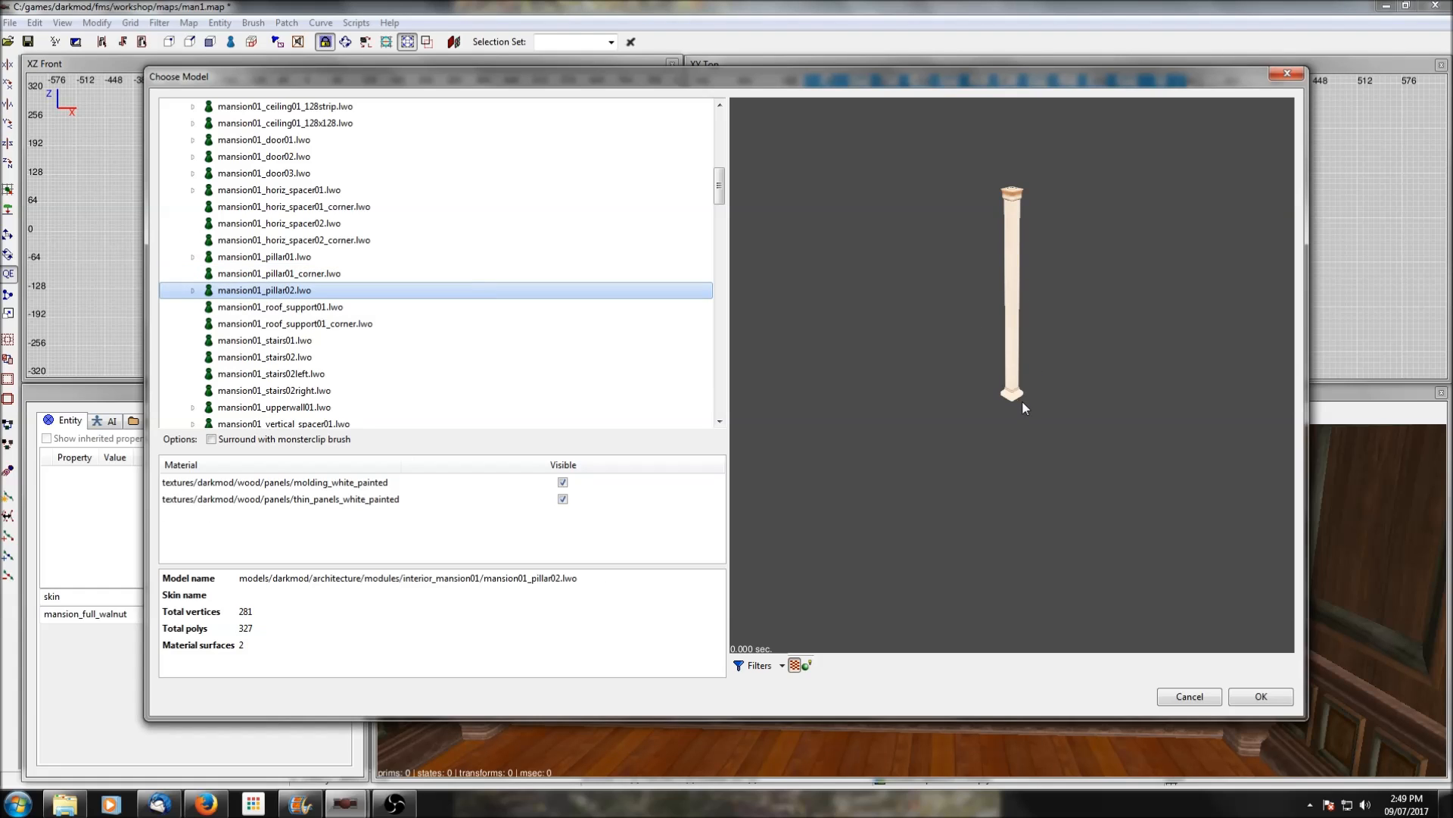
Preview the mansion_full_walnut_plain skin, then insert mansion01_pillar02 with the mansion_full_walnut skin
{"action": "left_click", "coordinate": [191, 292]}
{"action": "left_click", "coordinate": [255, 343]}
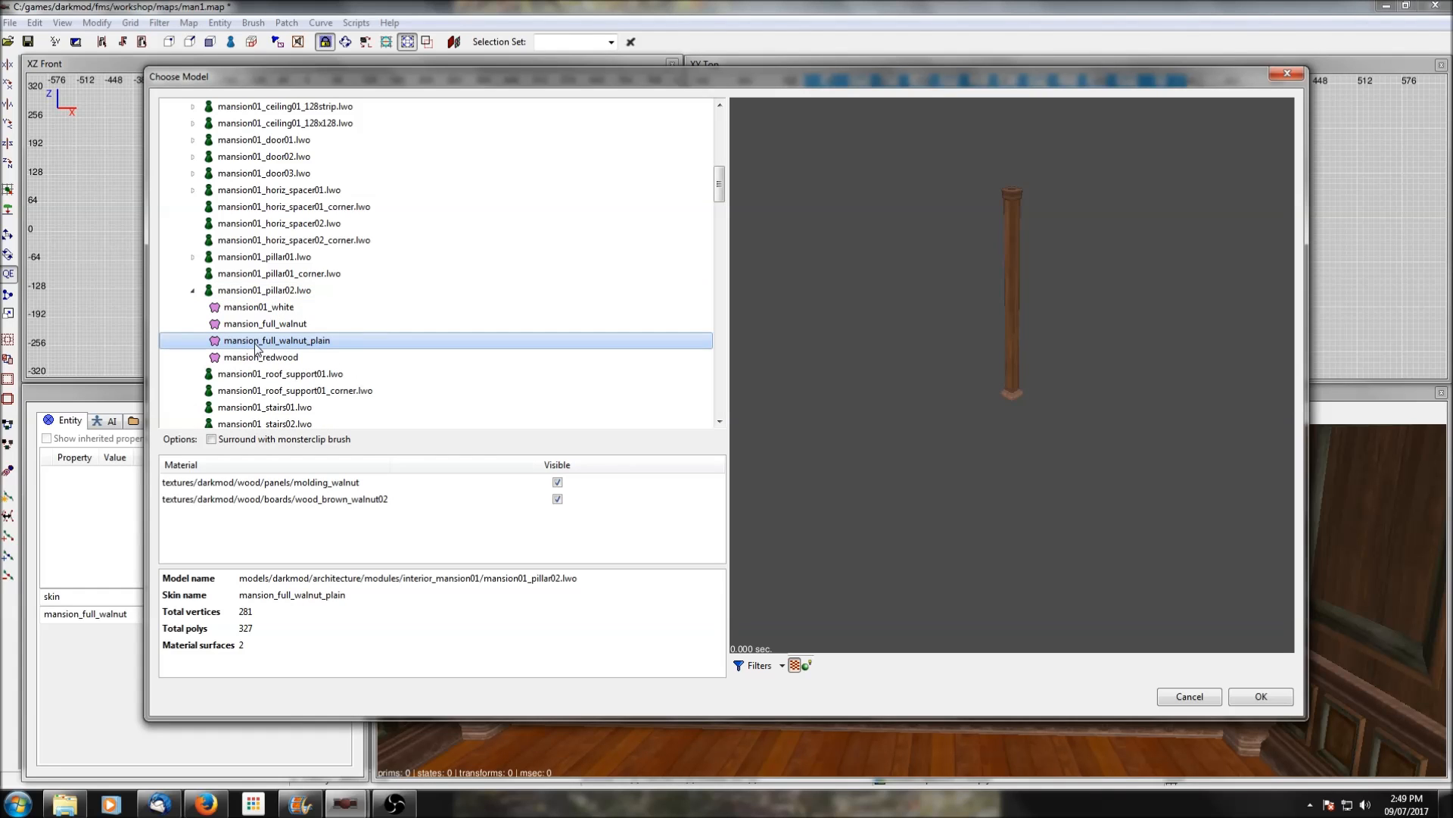
{"action": "left_click", "coordinate": [274, 326]}
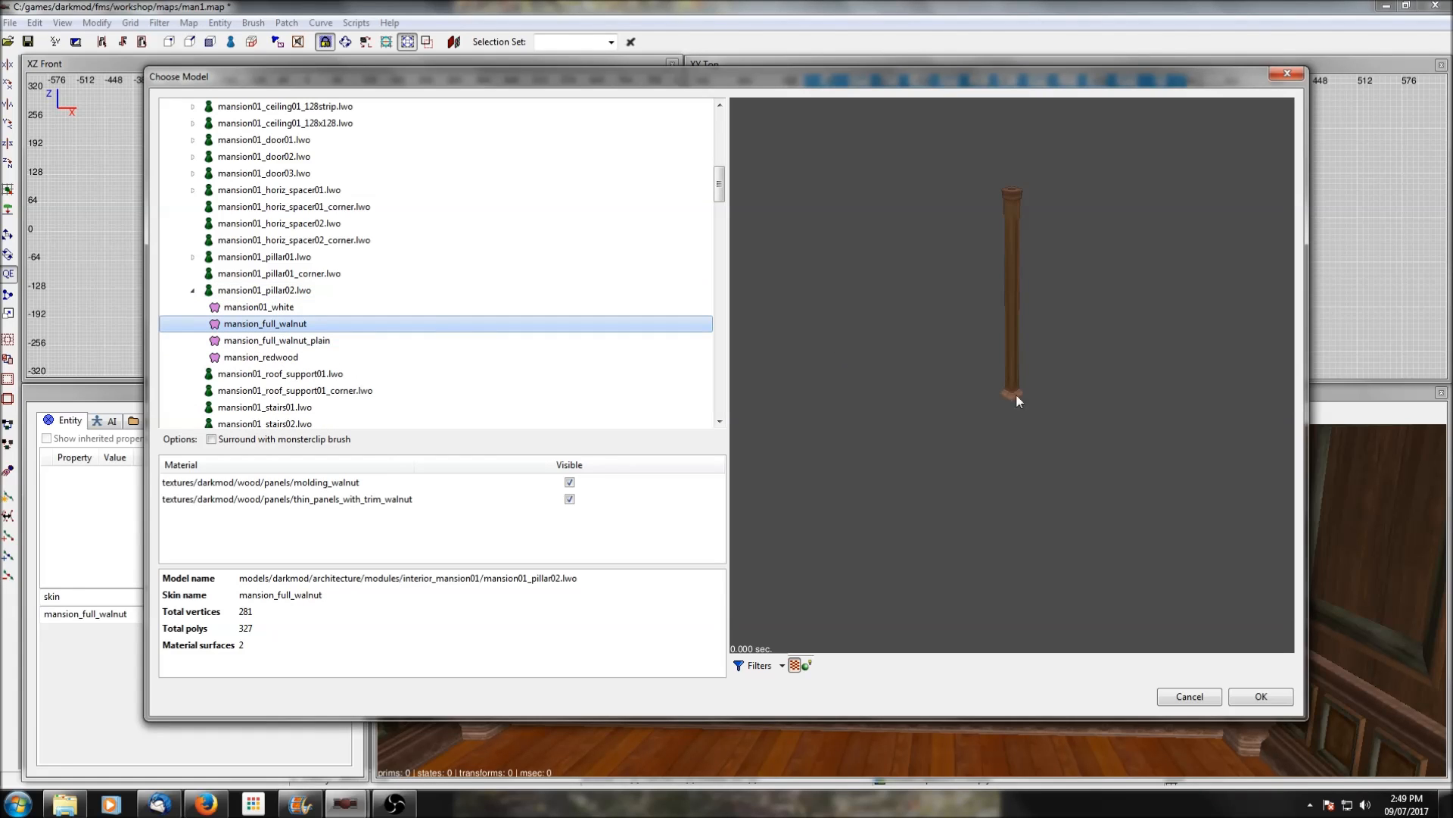
{"action": "left_click", "coordinate": [1263, 696]}
{"action": "right_click_drag", "start_coordinate": [935, 580], "coordinate": [749, 628]}
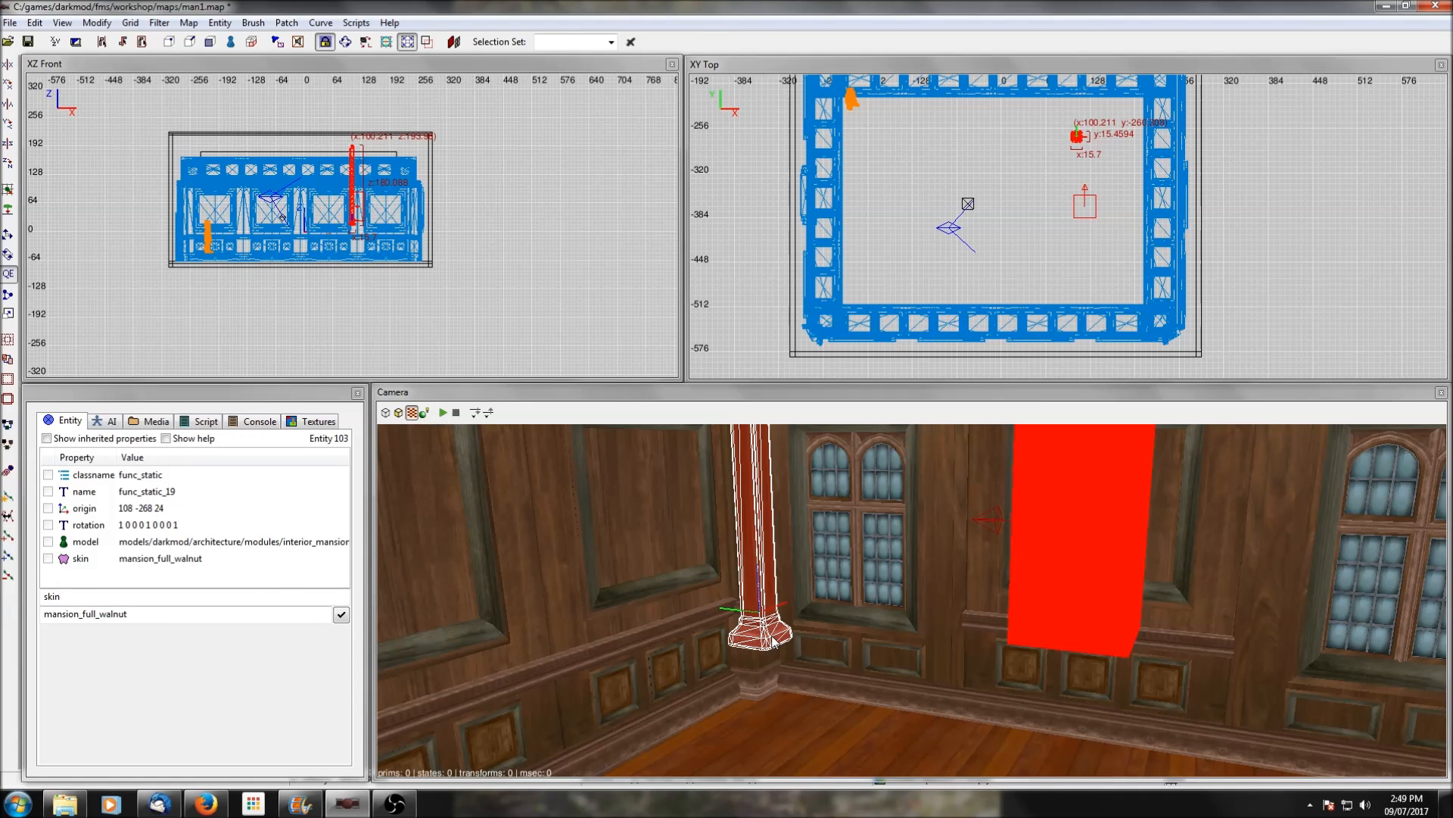
Drop the selected pillar down to the room's floor level and check its base
{"action": "left_click", "coordinate": [8, 209]}
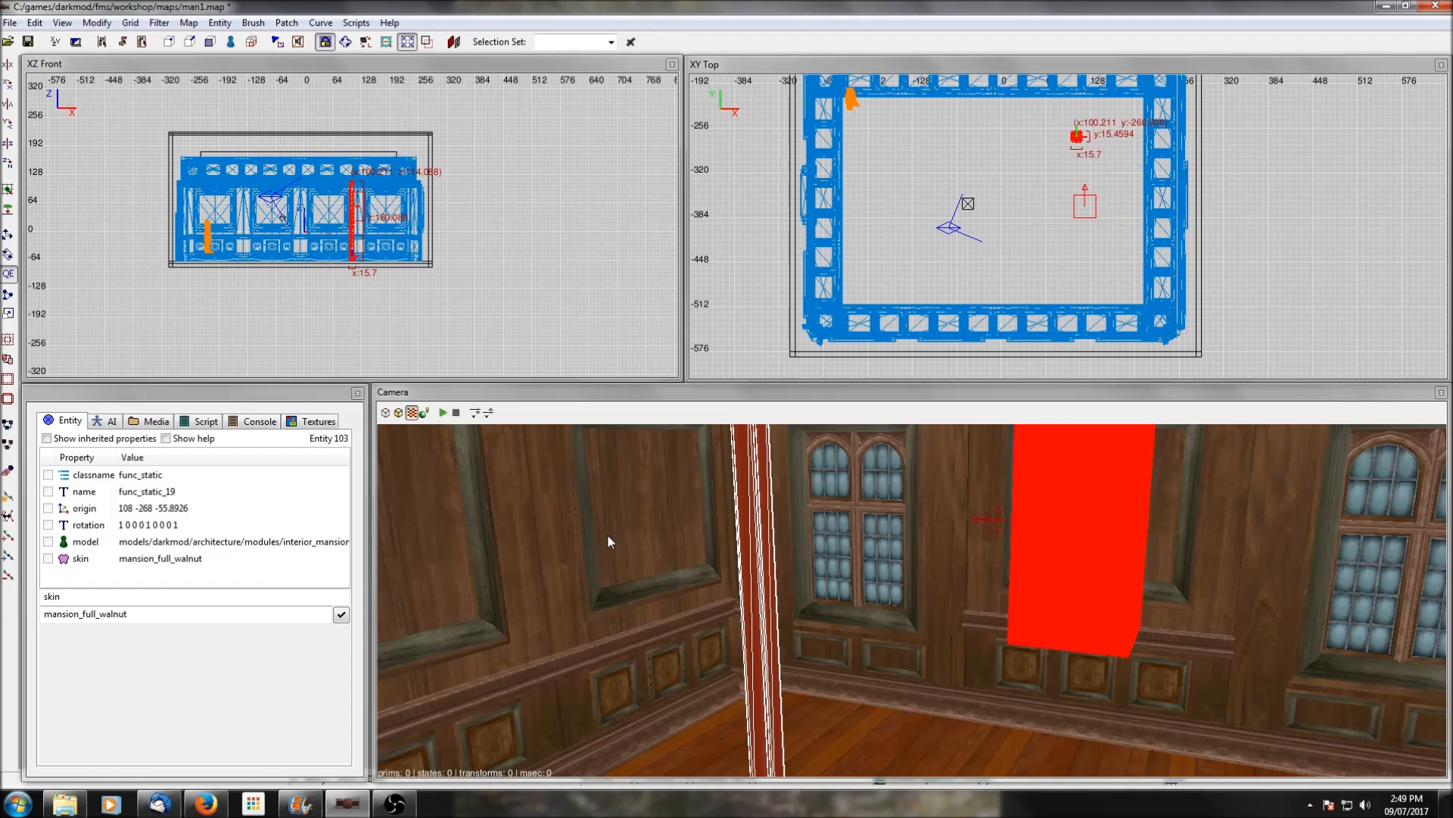
{"action": "right_click_drag", "start_coordinate": [608, 535], "coordinate": [691, 705]}
{"action": "right_click_drag", "start_coordinate": [961, 238], "coordinate": [938, 301]}
{"action": "right_click", "coordinate": [1100, 562]}
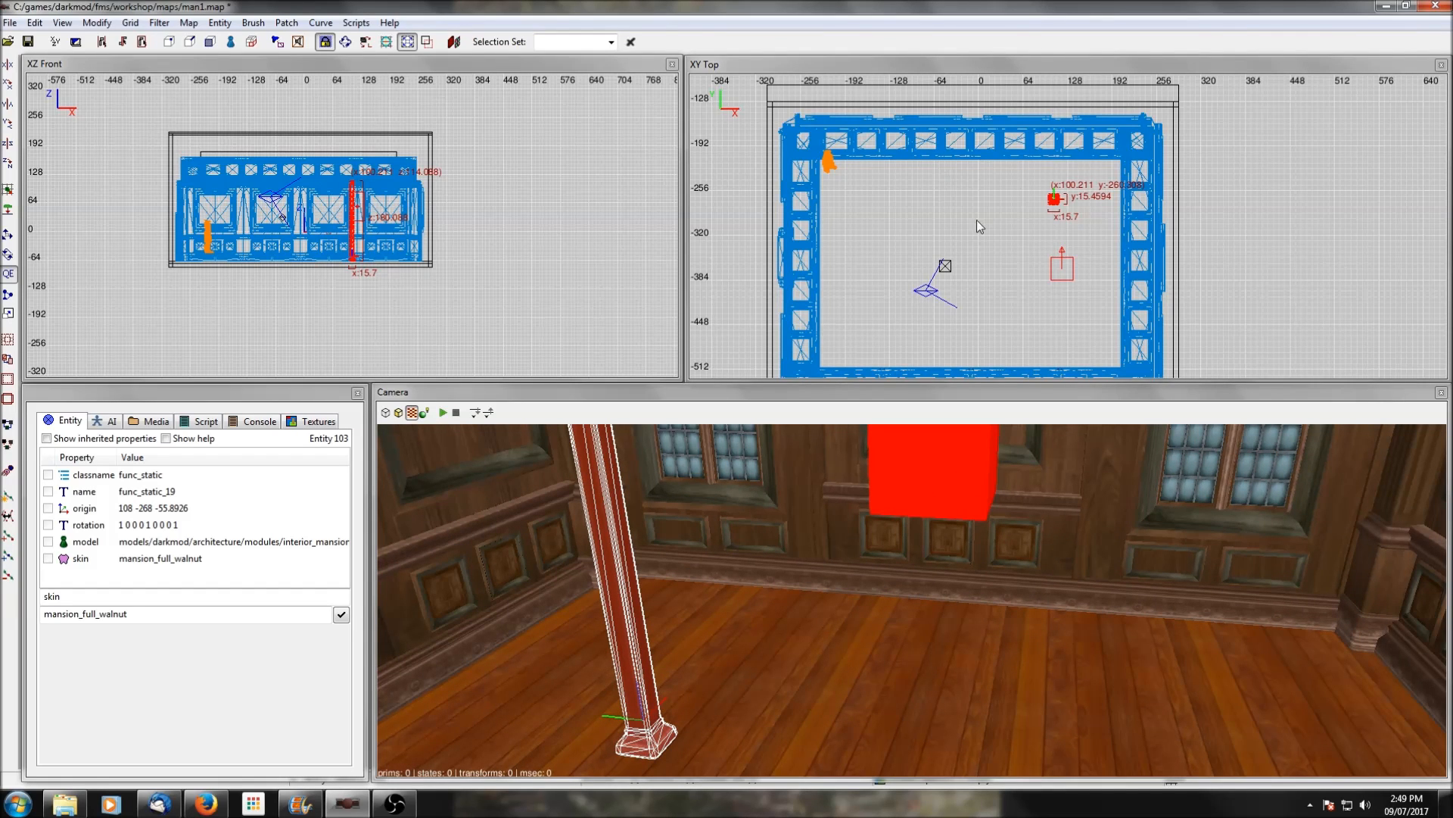
Add the plain wall module between the east windows to the selection, hide everything else, and deselect both objects
{"action": "scroll", "coordinate": [1043, 254], "scroll_direction": "down", "scroll_amount": 1}
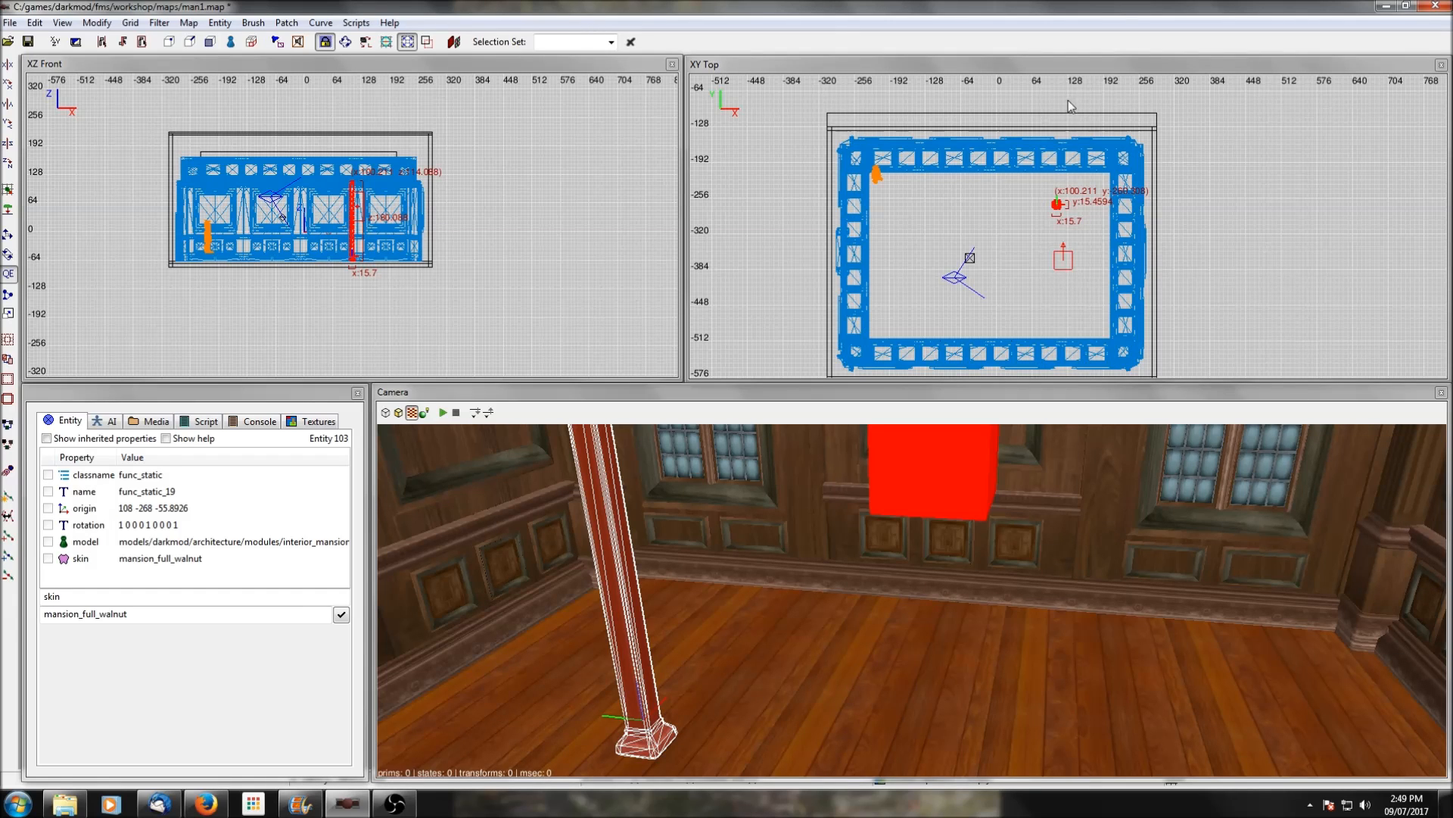
{"action": "right_click", "coordinate": [1274, 663]}
{"action": "right_click", "coordinate": [911, 600]}
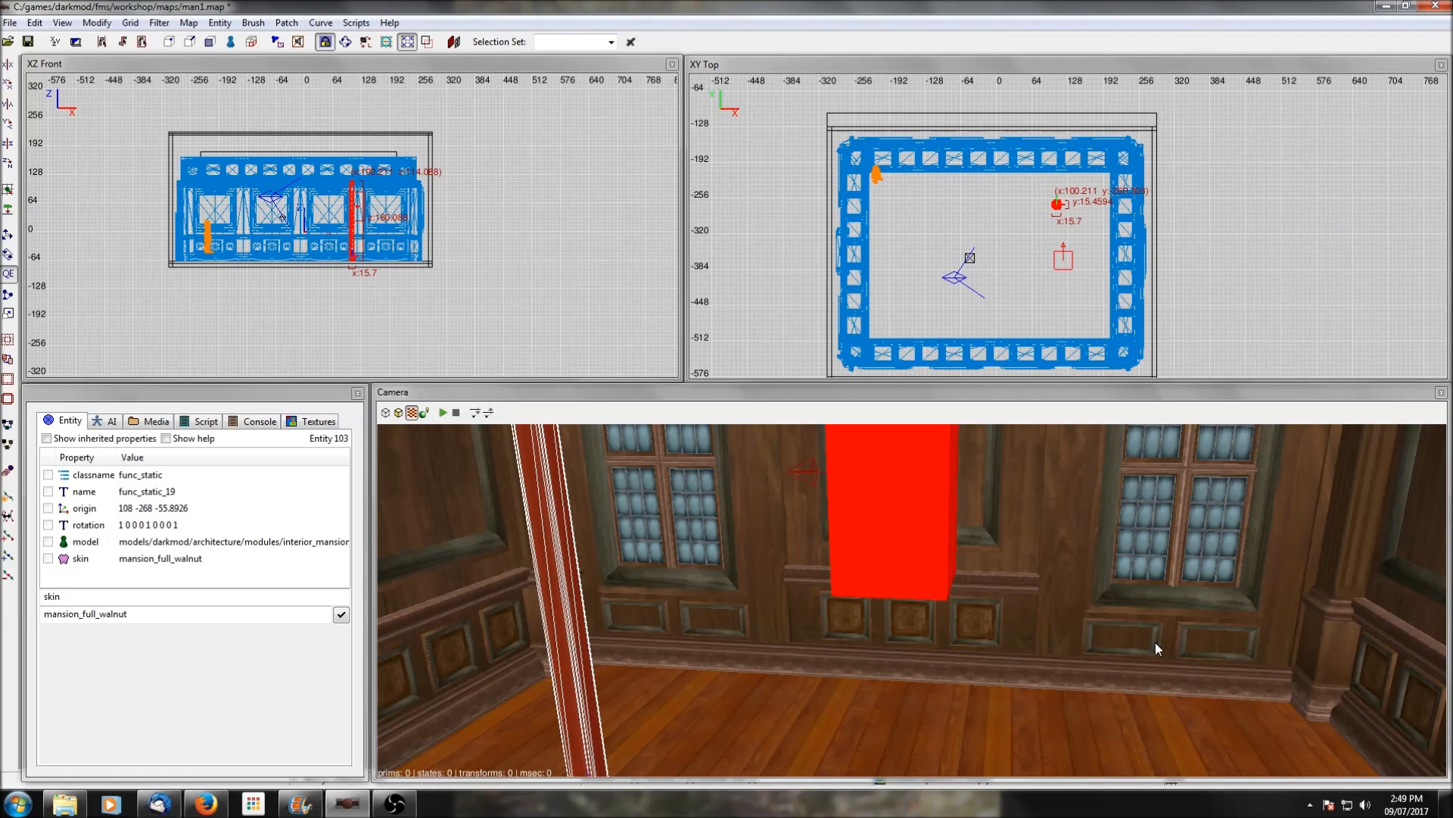
{"action": "left_click", "coordinate": [1028, 533], "text": "shift"}
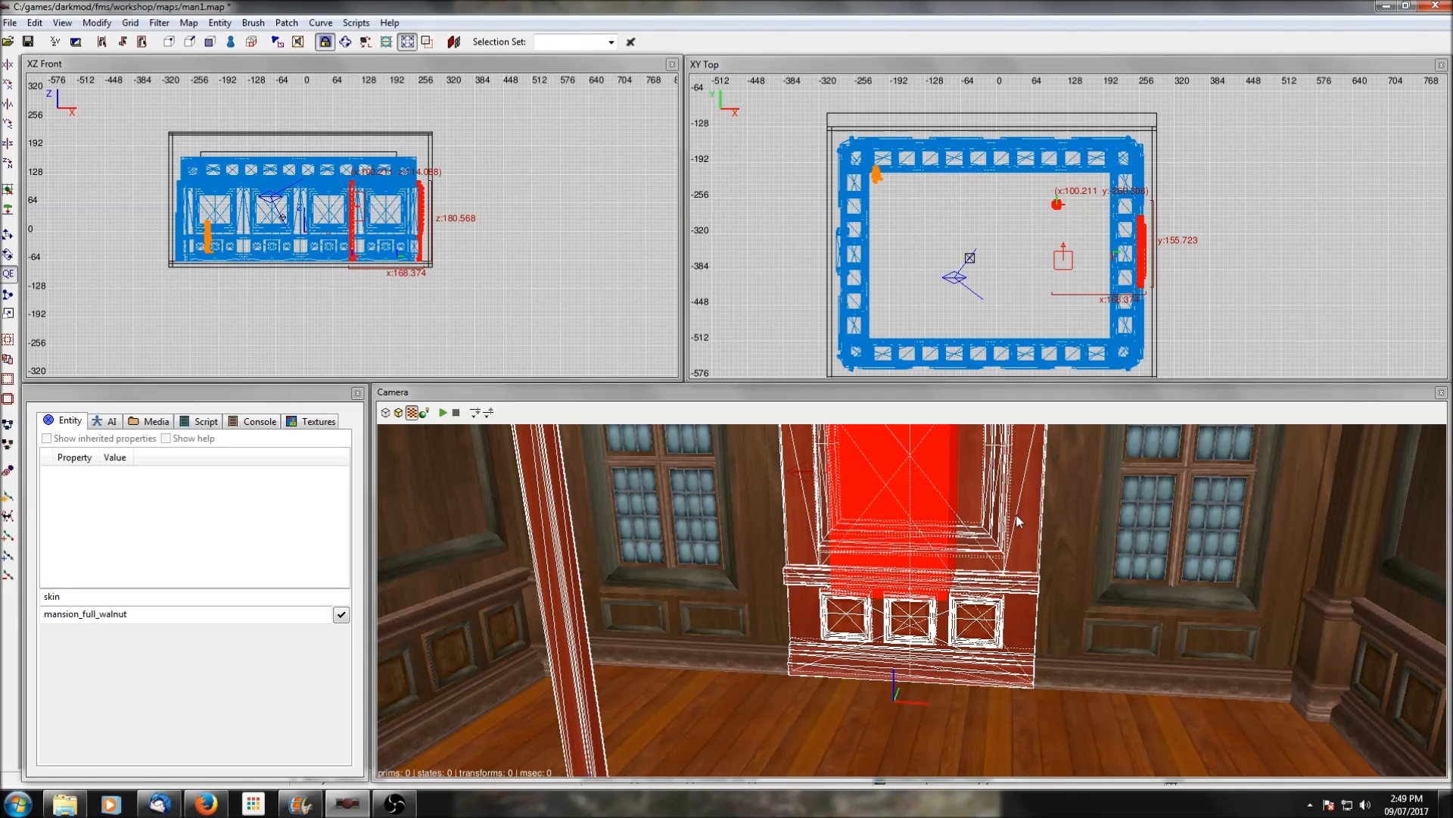
{"action": "key", "text": "ctrl+shift+h"}
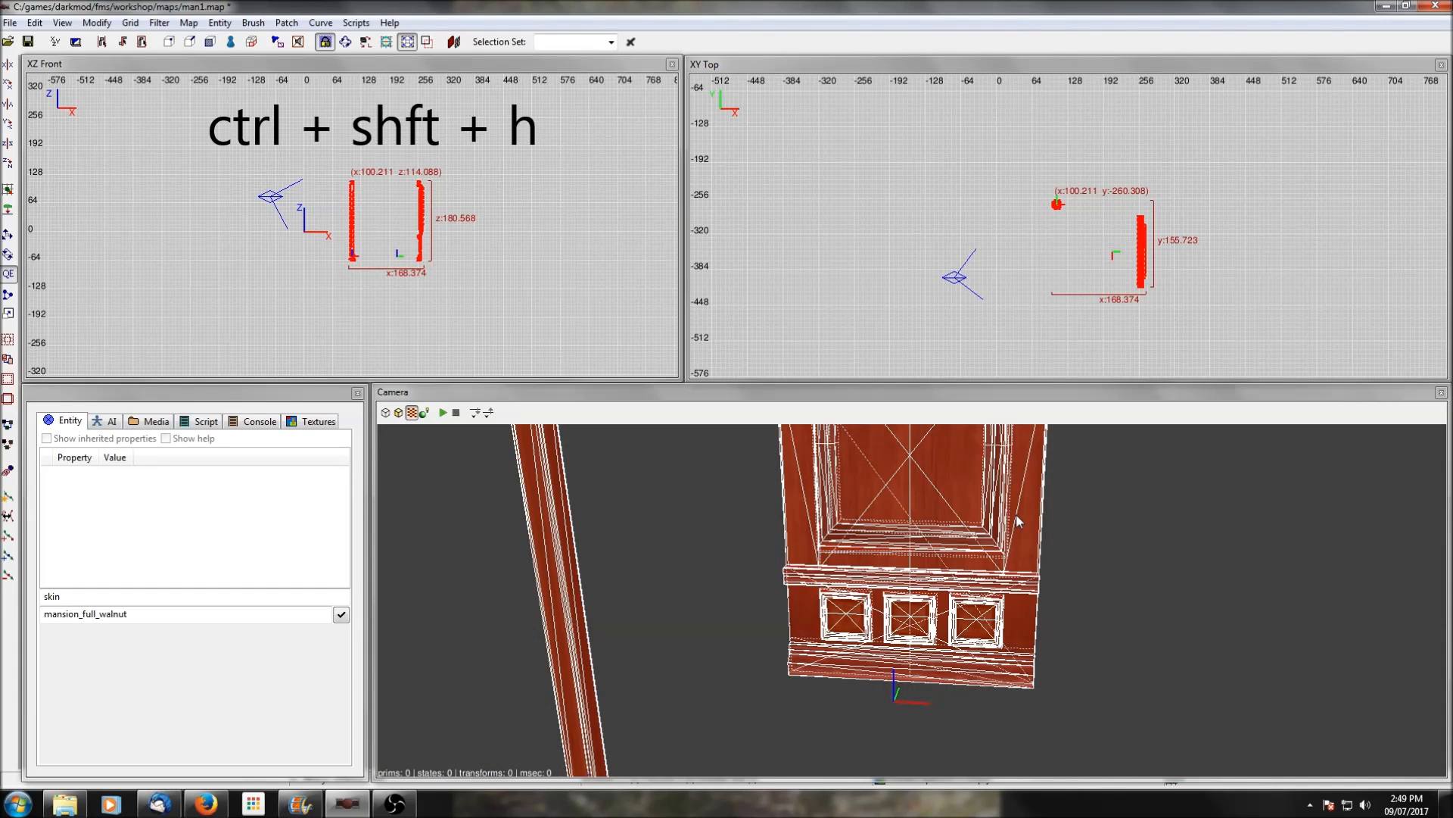
{"action": "key", "text": "Escape"}
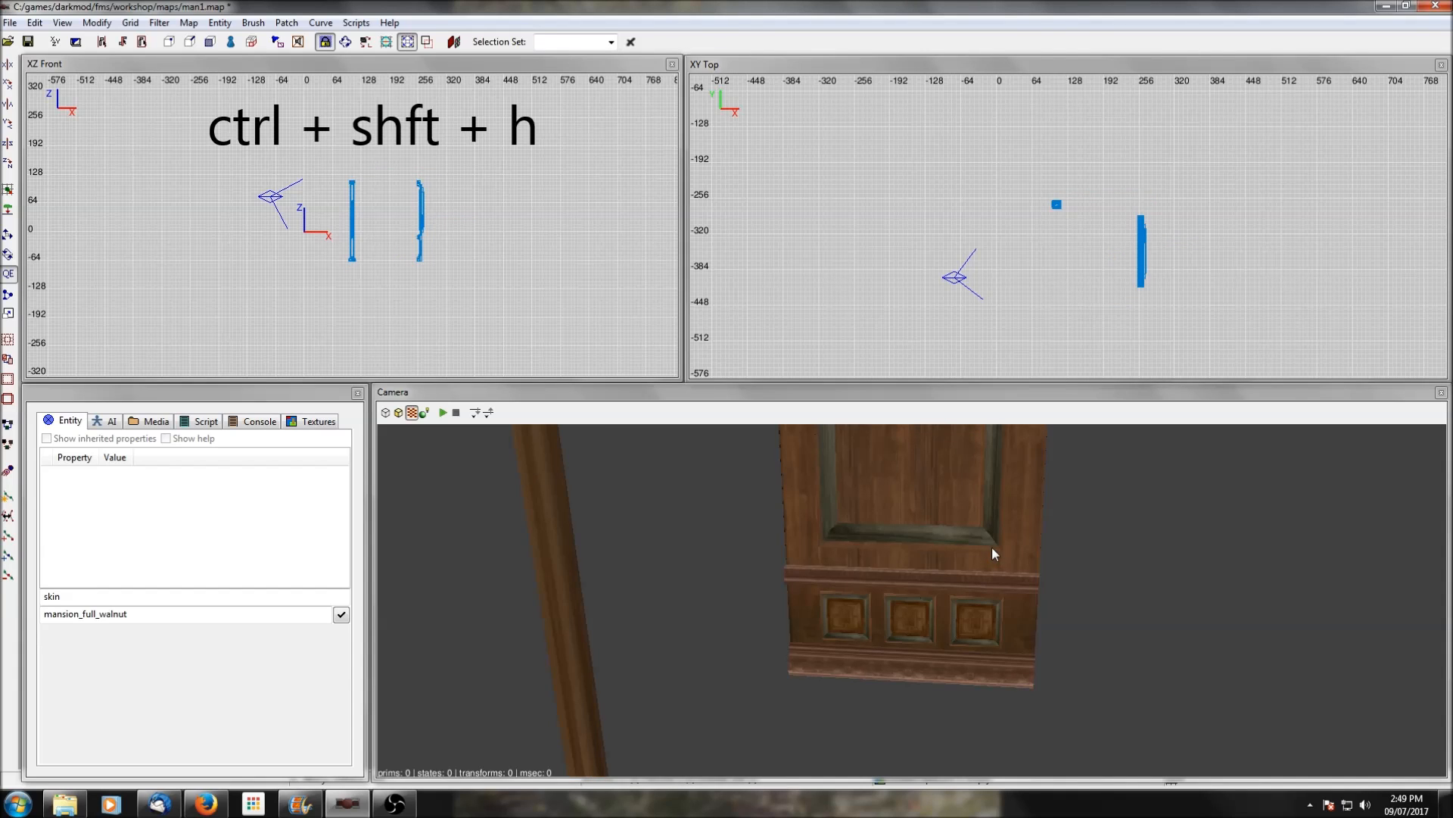
Select the pillar and move it against the wall module's north end, centred on the wall's thickness at origin 256 -284
{"action": "right_click", "coordinate": [991, 546]}
{"action": "right_click", "coordinate": [912, 600]}
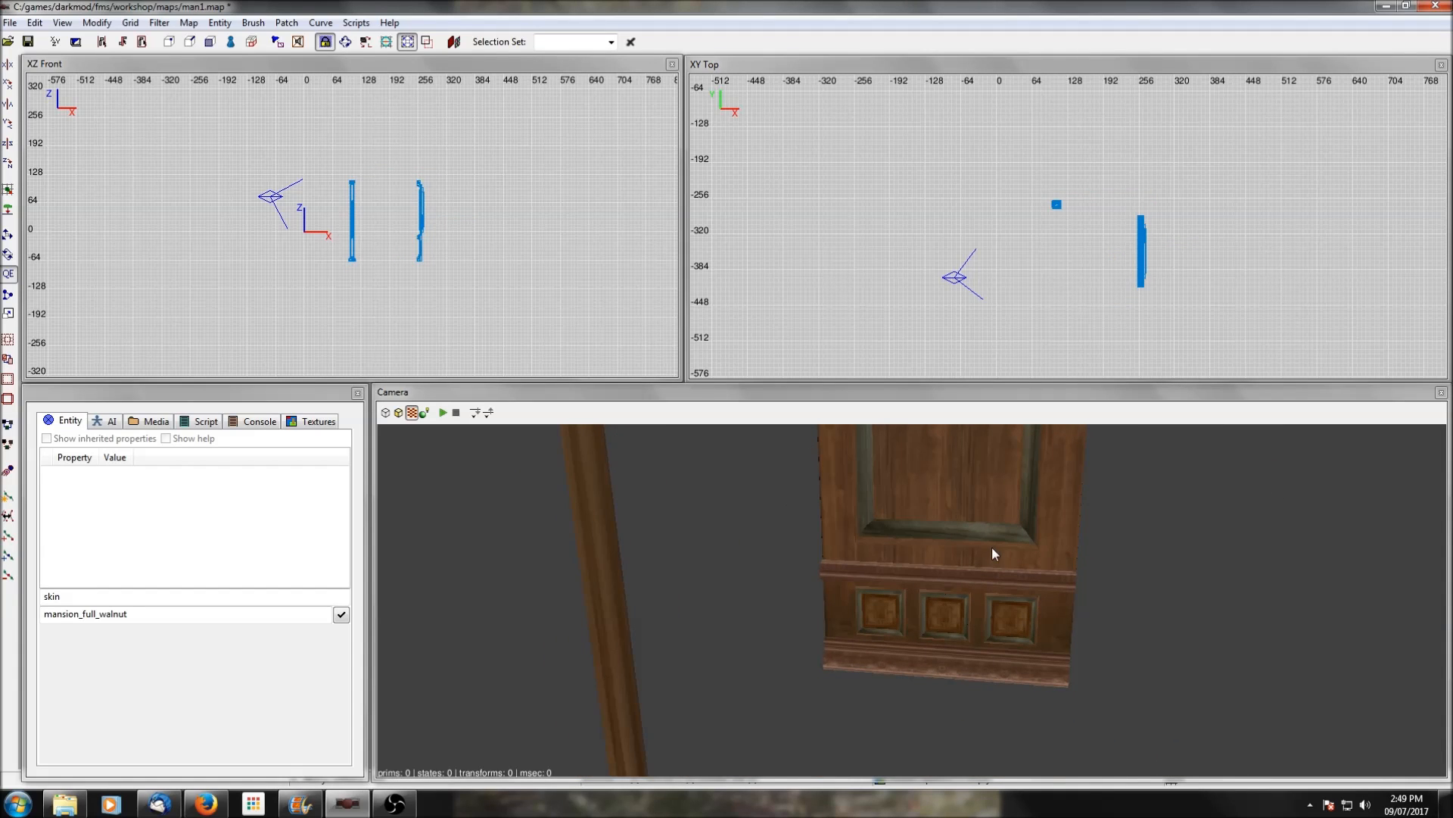
{"action": "left_click", "coordinate": [614, 605], "text": "shift"}
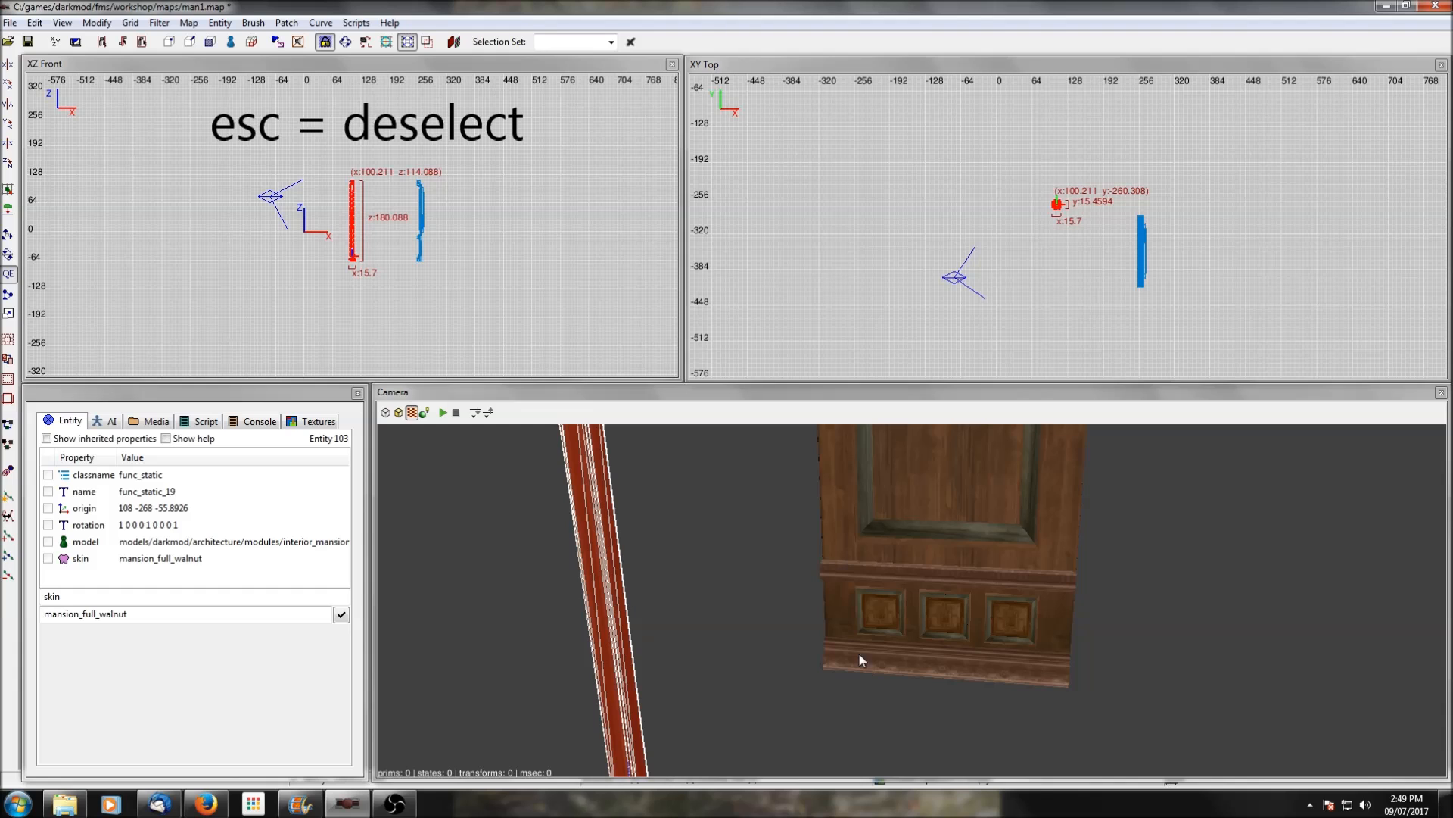
{"action": "scroll", "coordinate": [1128, 242], "scroll_direction": "up", "scroll_amount": 3}
{"action": "left_click_drag", "start_coordinate": [1049, 198], "coordinate": [1212, 215]}
{"action": "scroll", "coordinate": [1266, 228], "scroll_direction": "up", "scroll_amount": 6}
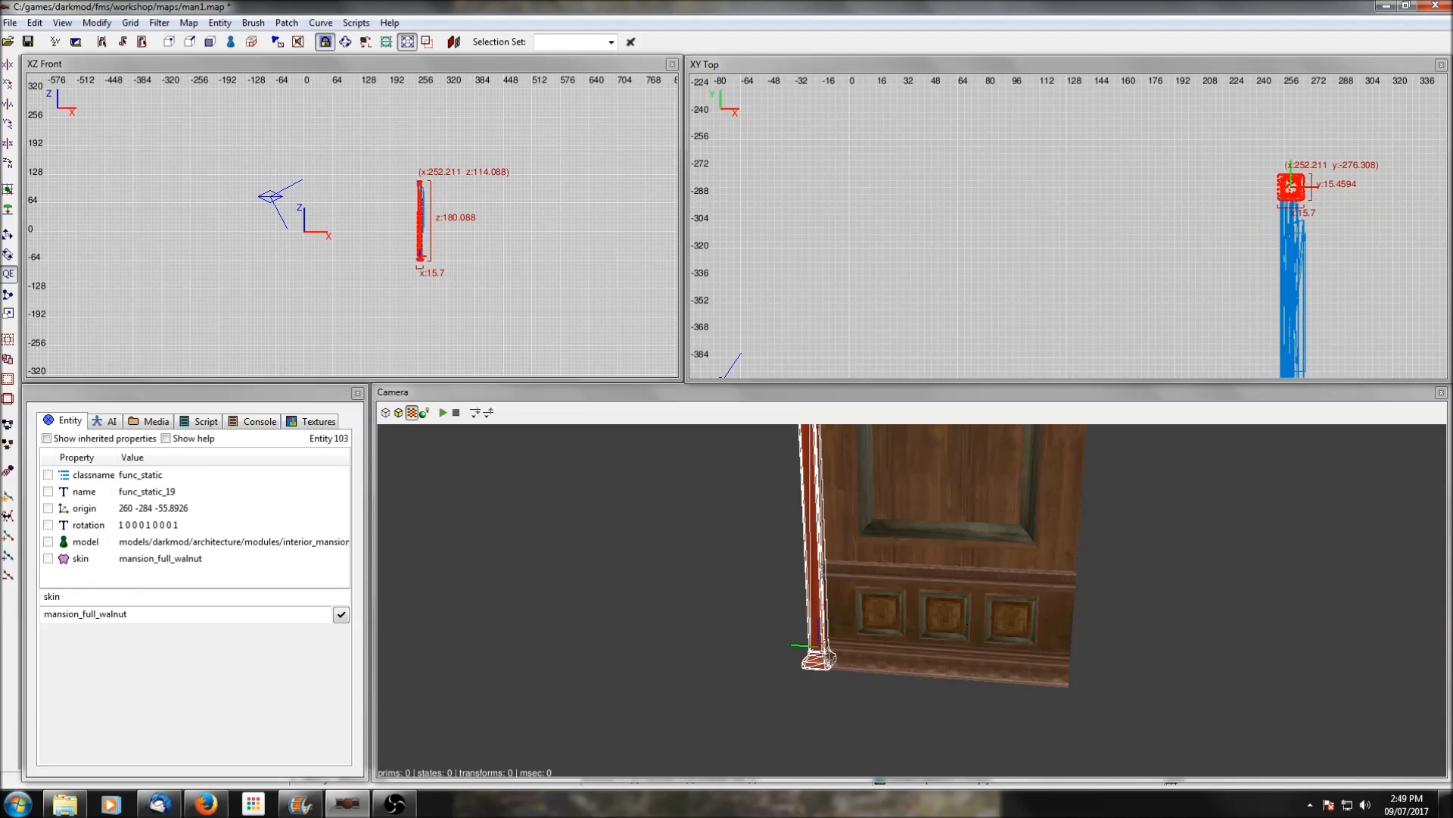
{"action": "scroll", "coordinate": [1264, 227], "scroll_direction": "up", "scroll_amount": 3}
{"action": "left_click_drag", "start_coordinate": [1193, 239], "coordinate": [1128, 241]}
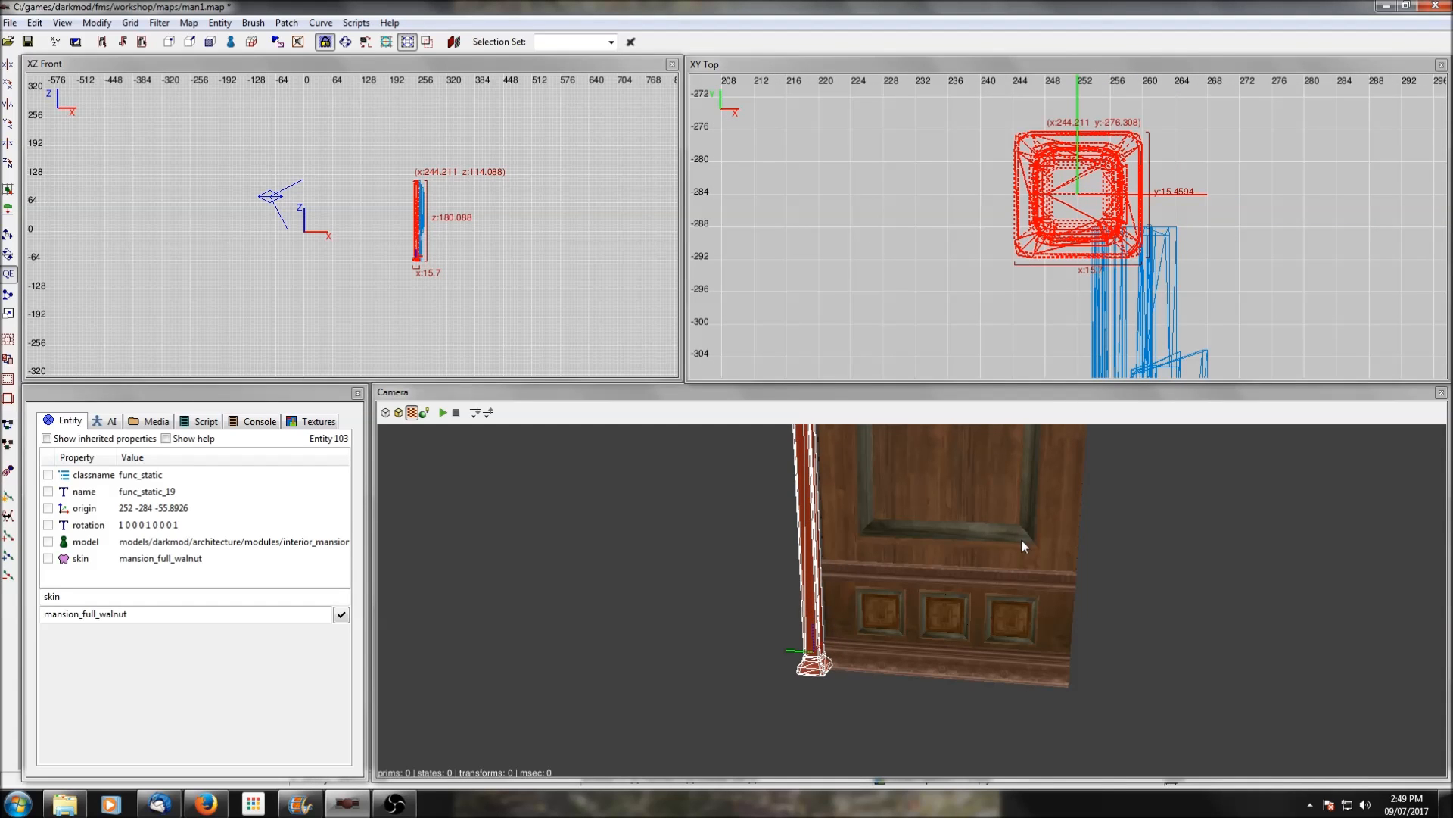
{"action": "scroll", "coordinate": [980, 568], "scroll_direction": "up", "scroll_amount": 4}
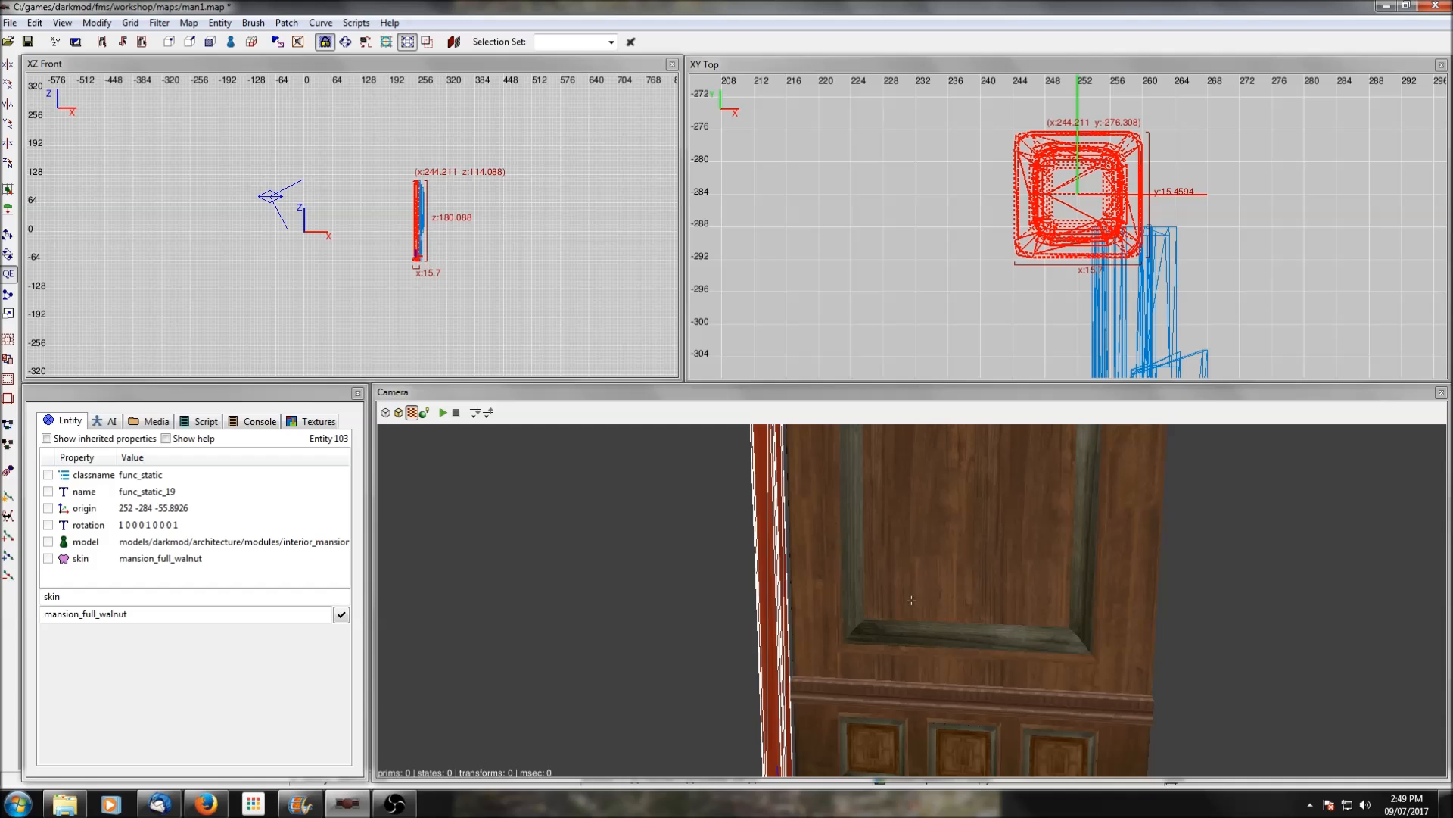
{"action": "scroll", "coordinate": [979, 567], "scroll_direction": "up", "scroll_amount": 4}
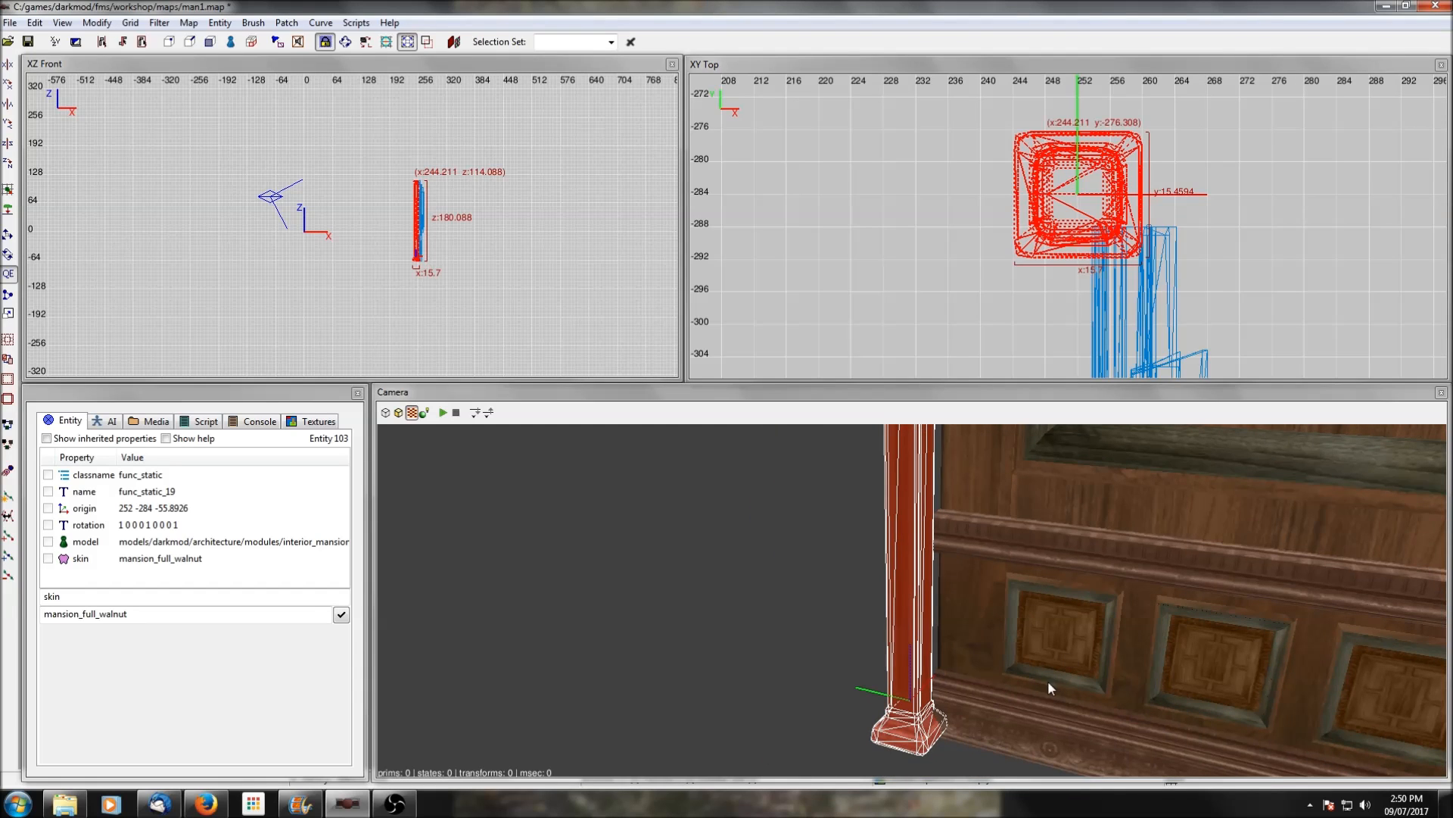
{"action": "left_click_drag", "start_coordinate": [1123, 191], "coordinate": [1149, 193]}
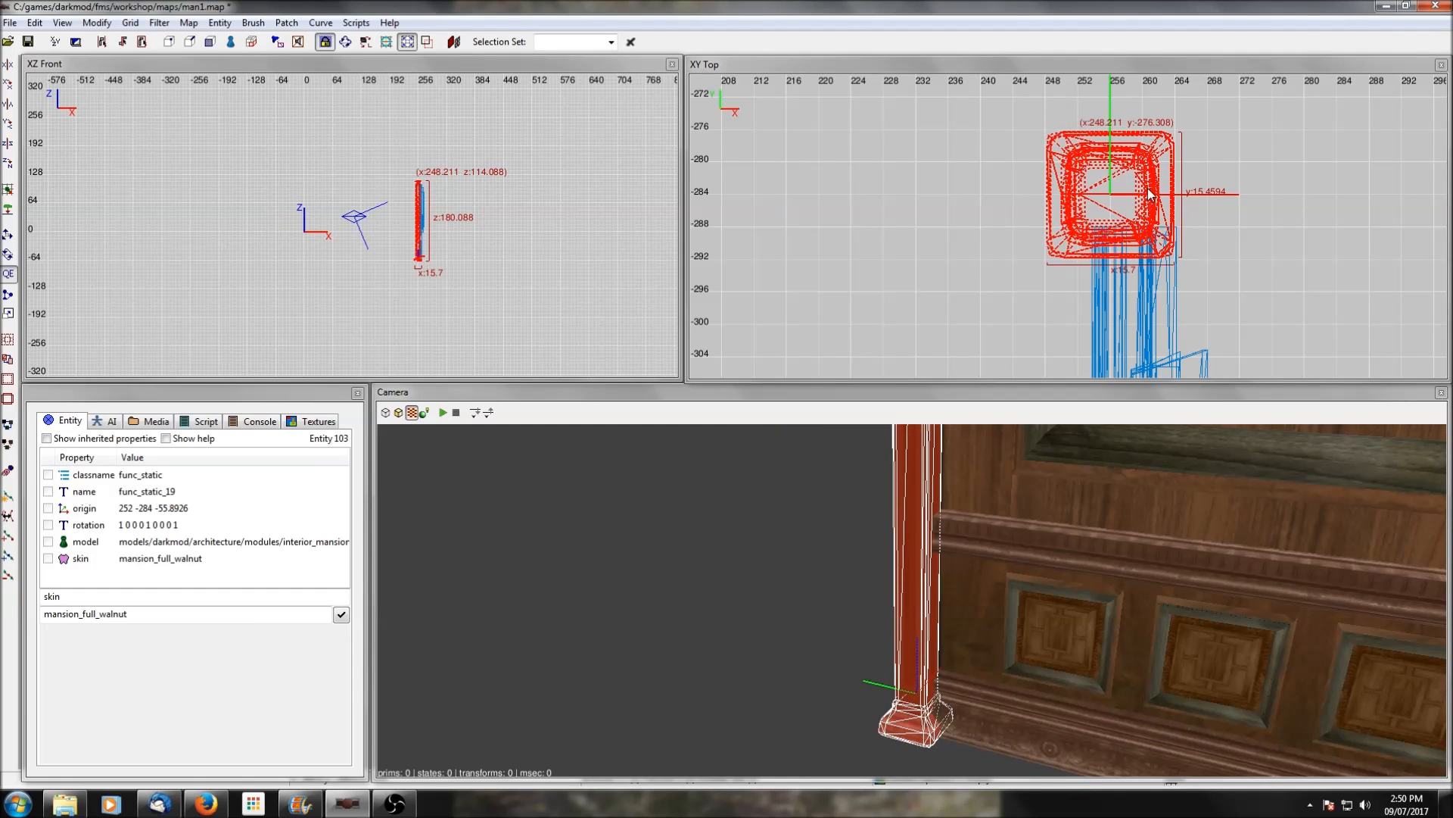
Duplicate the pillar to the wall module's south end at origin 256 -416, check both from the front, and deselect
{"action": "scroll", "coordinate": [1137, 311], "scroll_direction": "down", "scroll_amount": 8}
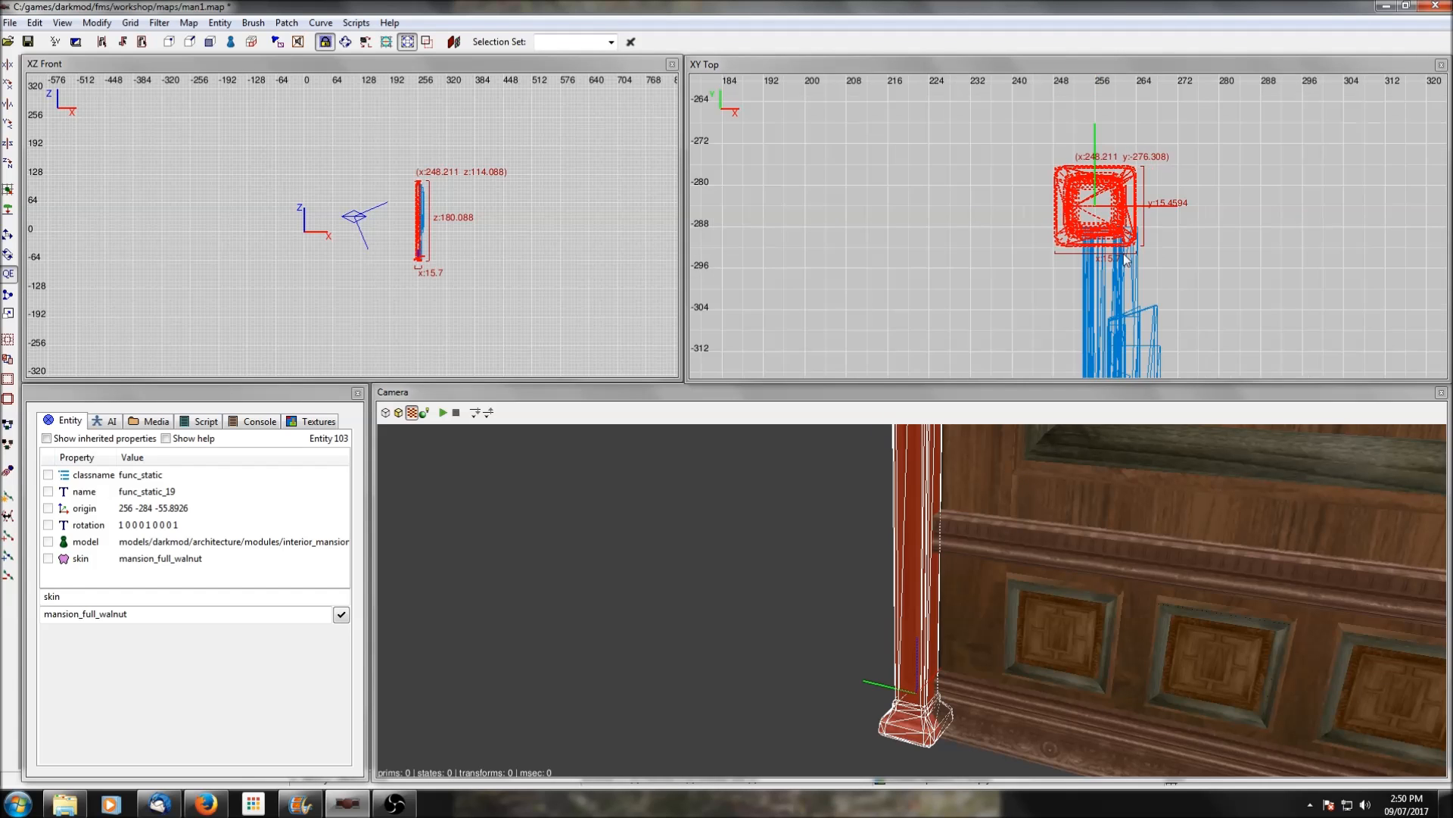
{"action": "scroll", "coordinate": [1125, 247], "scroll_direction": "up", "scroll_amount": 1}
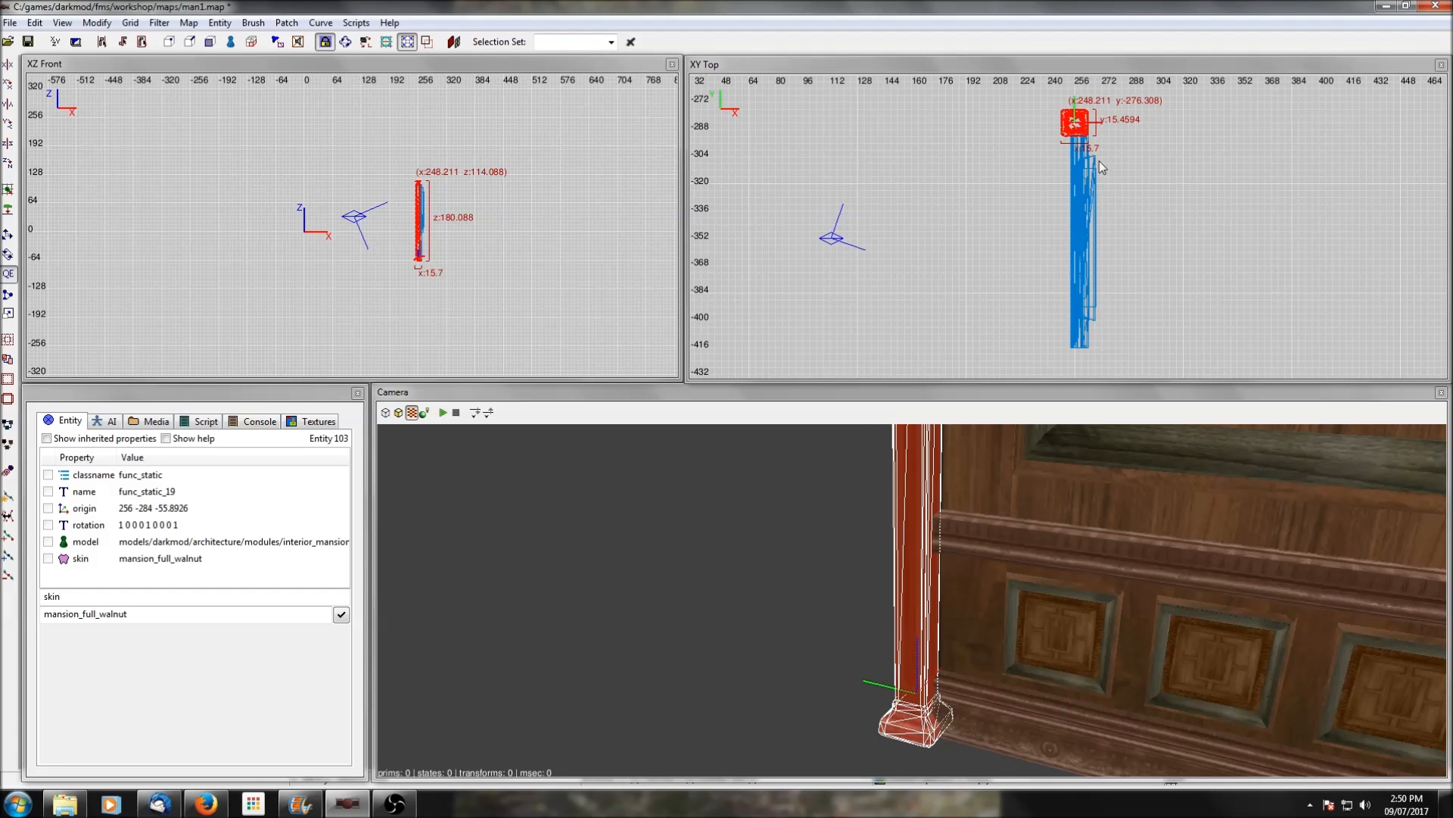
{"action": "left_click_drag", "start_coordinate": [1081, 124], "coordinate": [1078, 336]}
{"action": "right_click", "coordinate": [987, 520]}
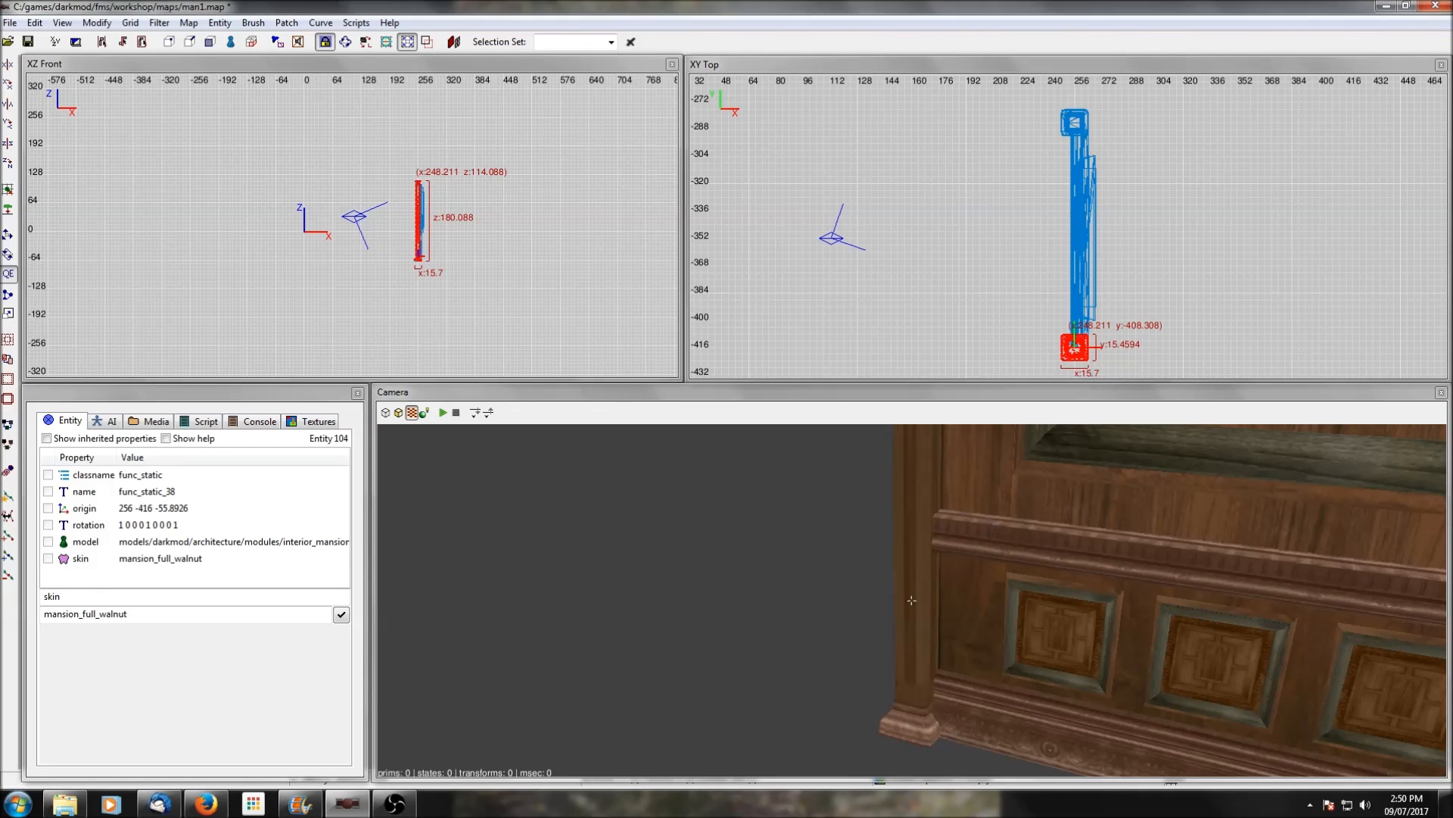
{"action": "right_click", "coordinate": [985, 520]}
{"action": "right_click", "coordinate": [987, 526]}
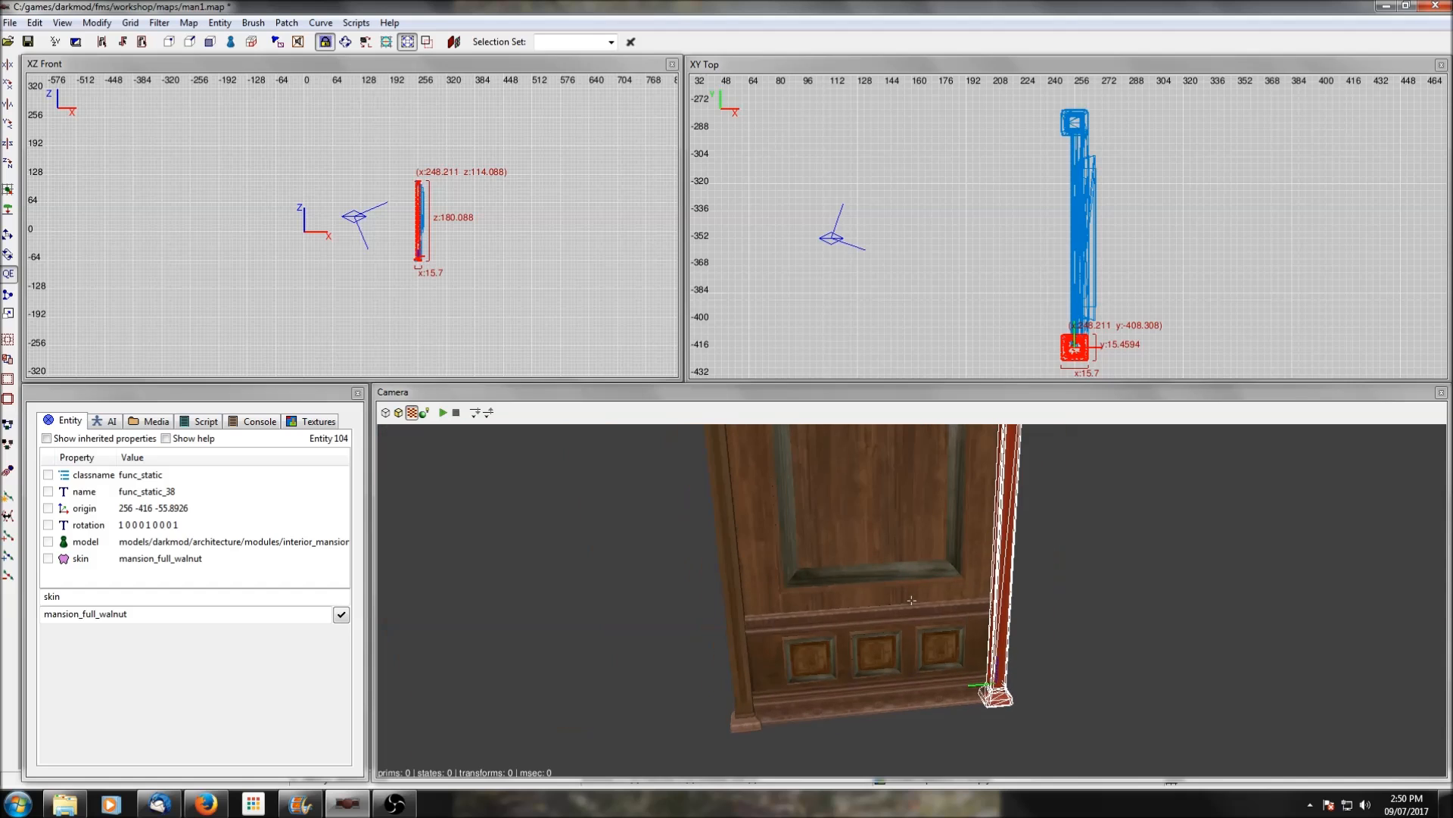
{"action": "right_click", "coordinate": [946, 560]}
{"action": "right_click", "coordinate": [946, 561]}
{"action": "right_click", "coordinate": [946, 560]}
{"action": "right_click", "coordinate": [946, 560]}
{"action": "key", "text": "Escape"}
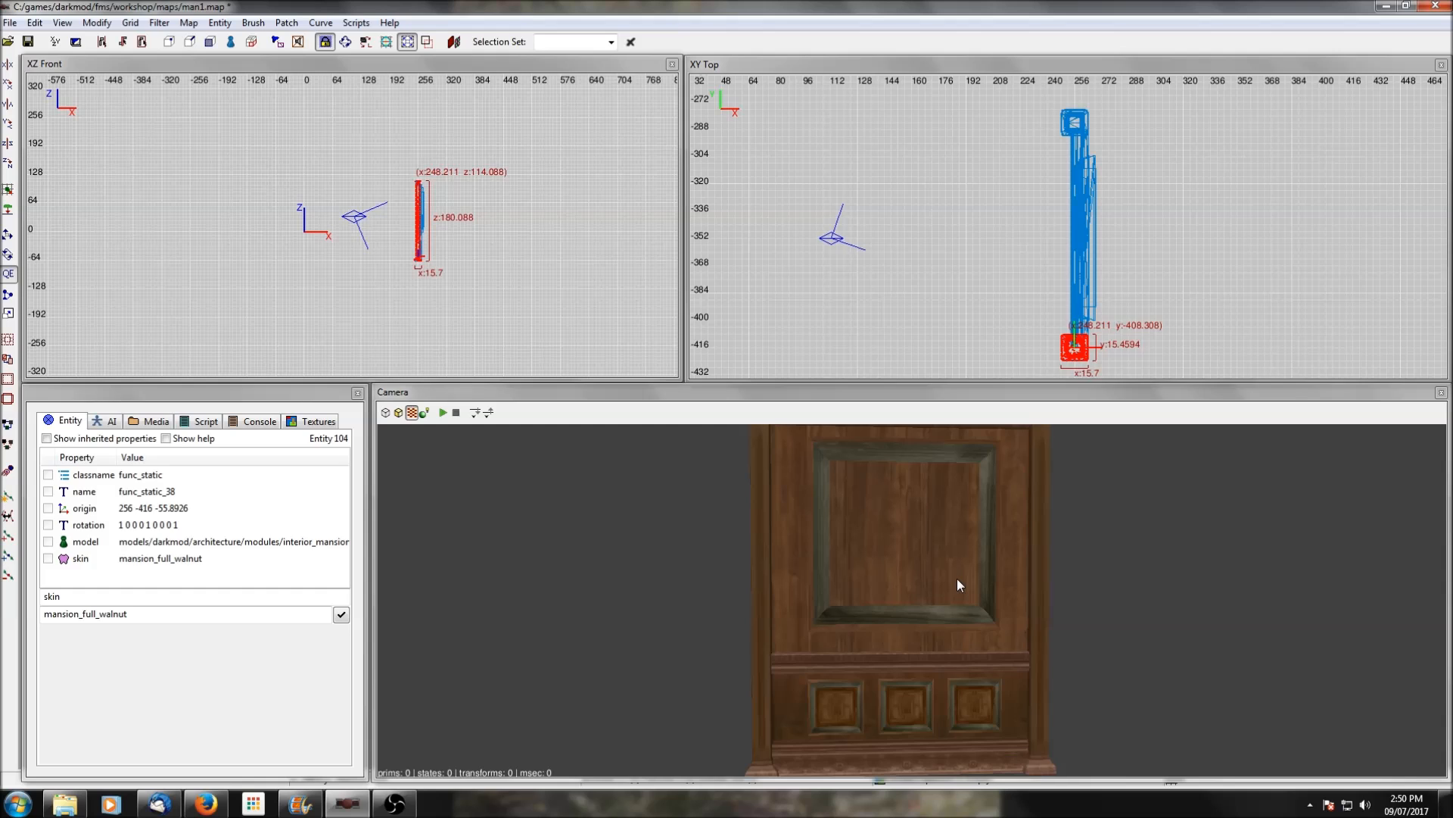
{"action": "right_click", "coordinate": [957, 579]}
{"action": "right_click", "coordinate": [957, 579]}
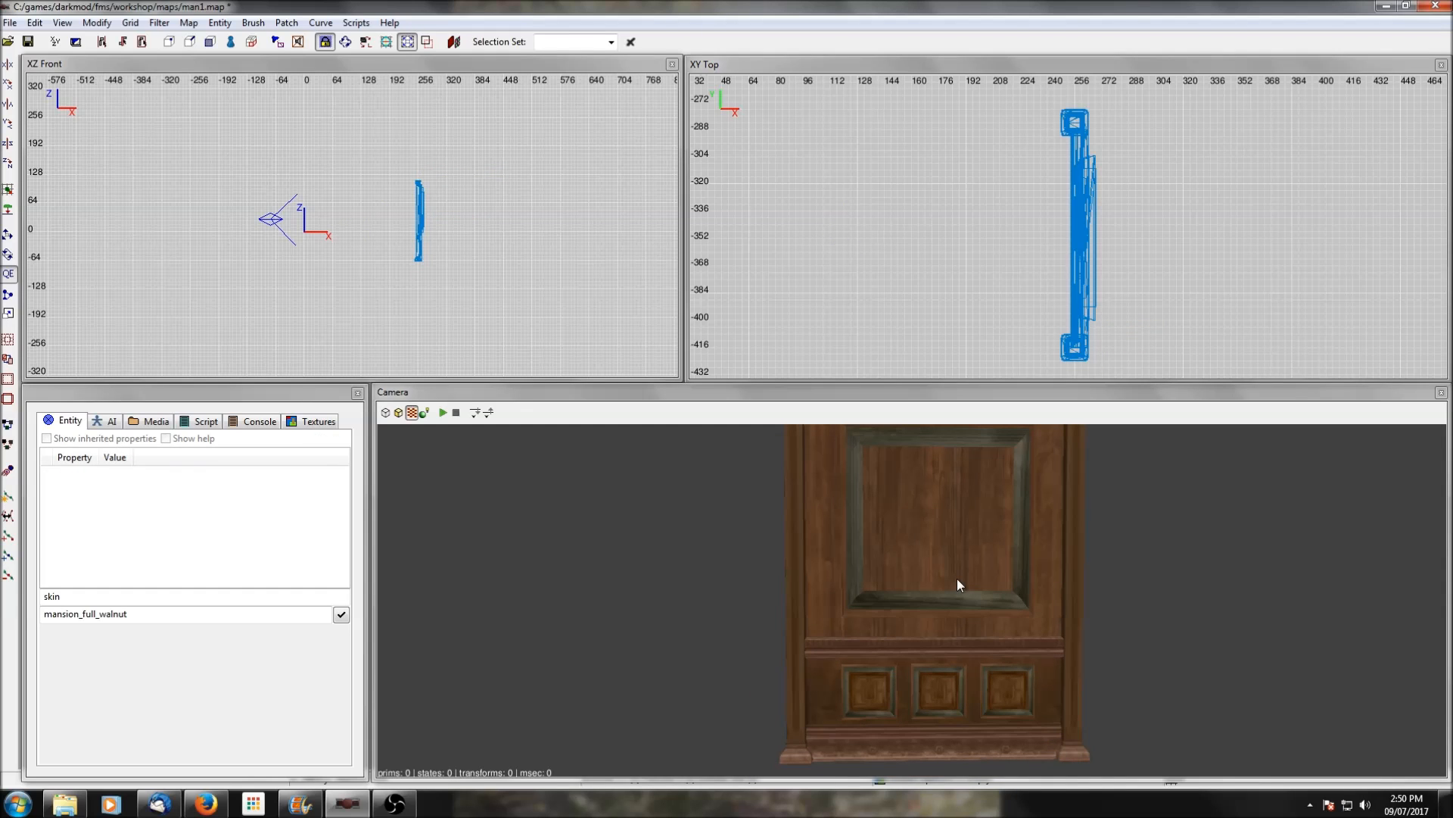
Show all hidden objects again and examine how the two pillars cover the joints between the wall module and its neighbouring windows
{"action": "key", "text": "shift+h"}
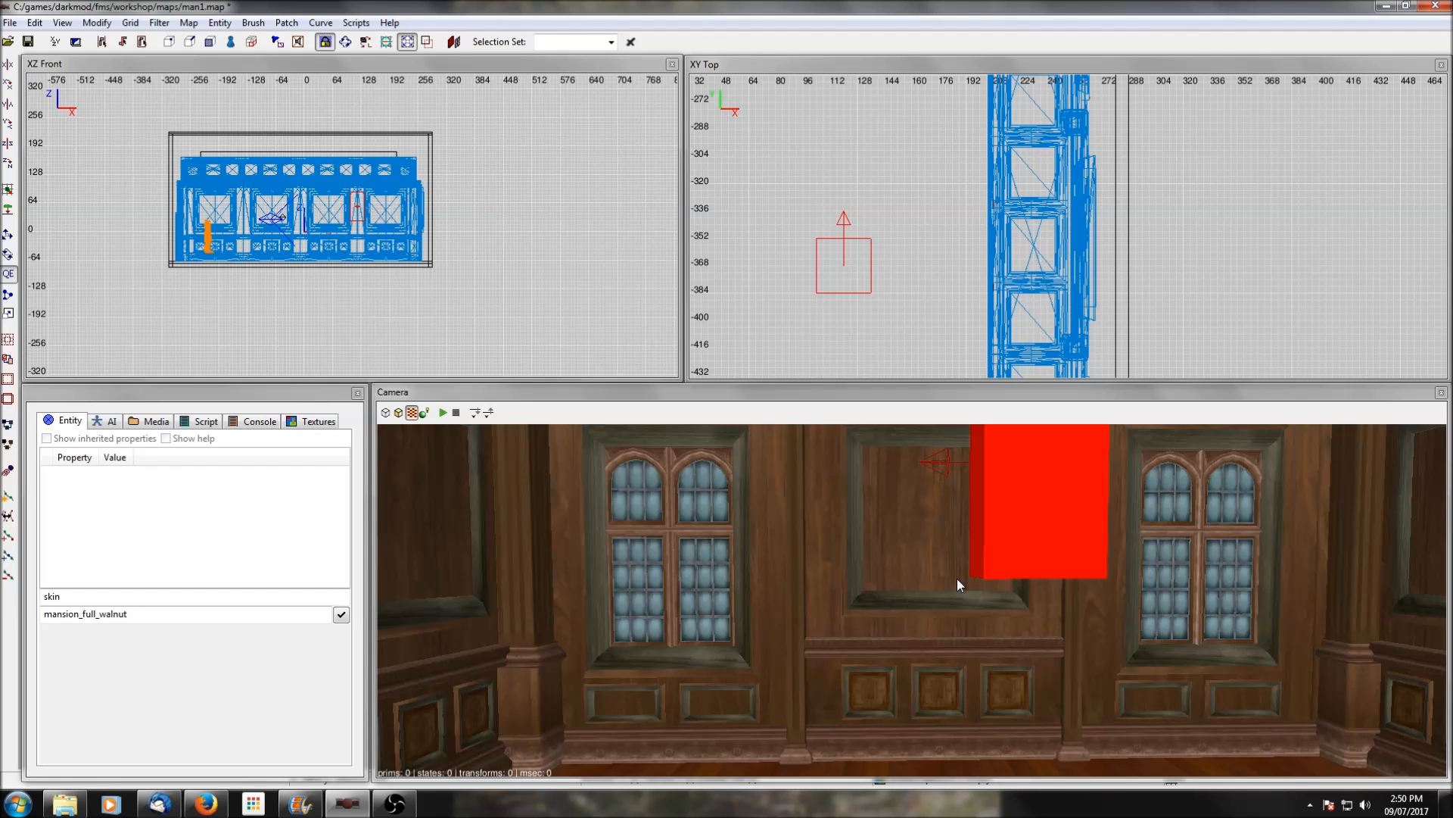
{"action": "right_click", "coordinate": [961, 605]}
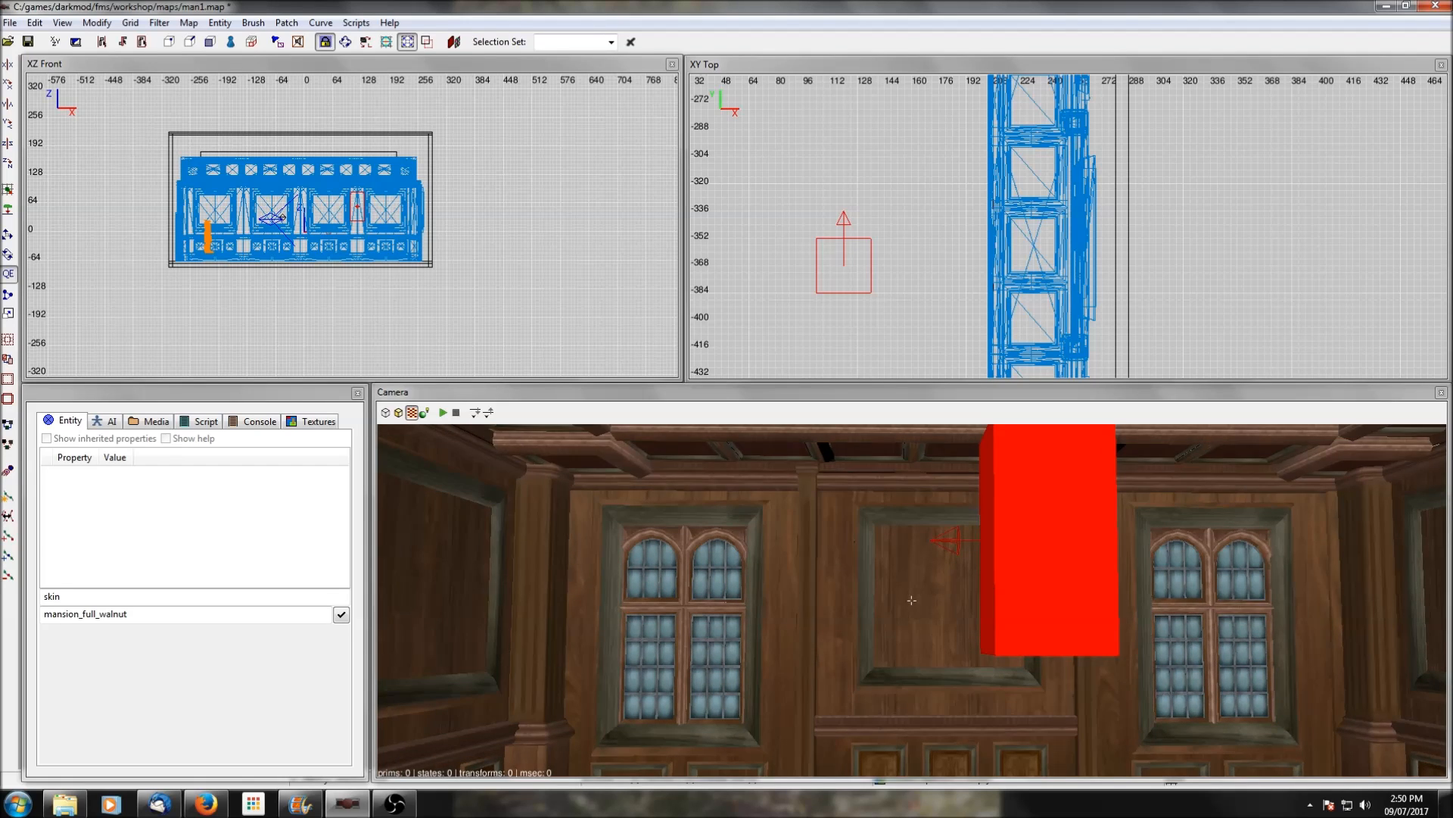
{"action": "right_click", "coordinate": [961, 604]}
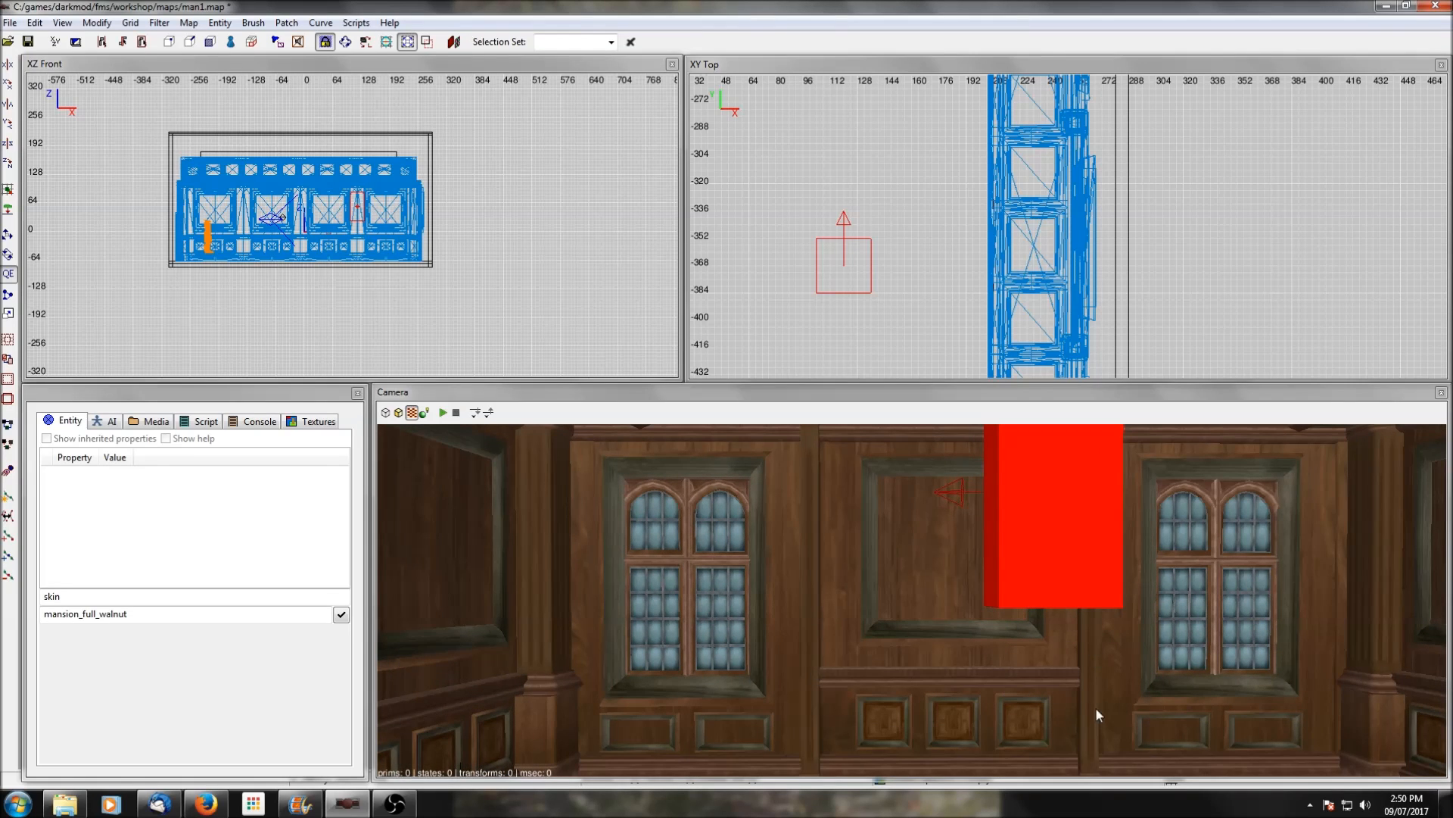
{"action": "right_click", "coordinate": [928, 647]}
{"action": "right_click", "coordinate": [928, 646]}
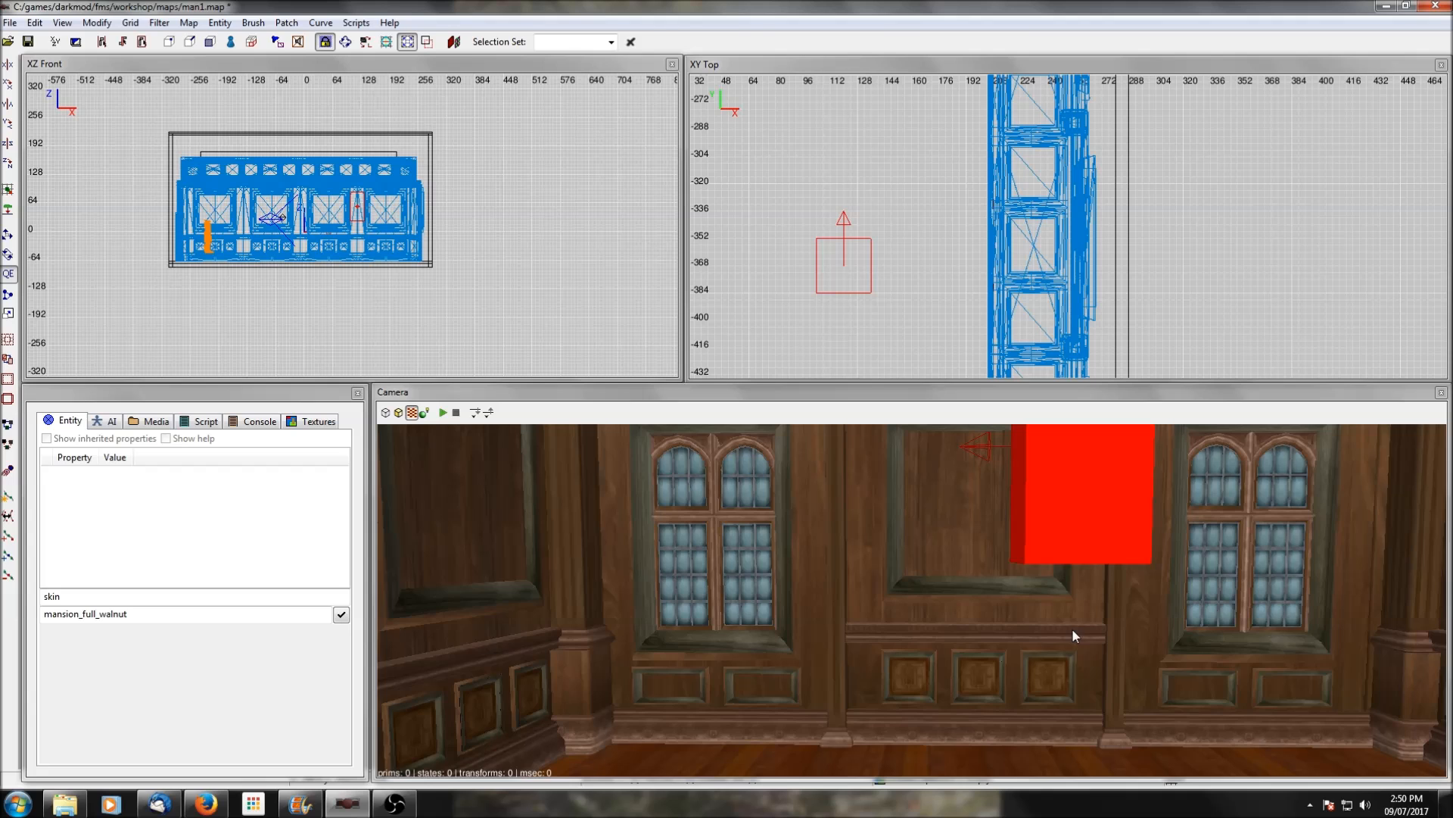
Examine the furnished walls, corner pillars, windows and doorway from inside the mansion room in the camera view
{"action": "right_click", "coordinate": [1072, 628]}
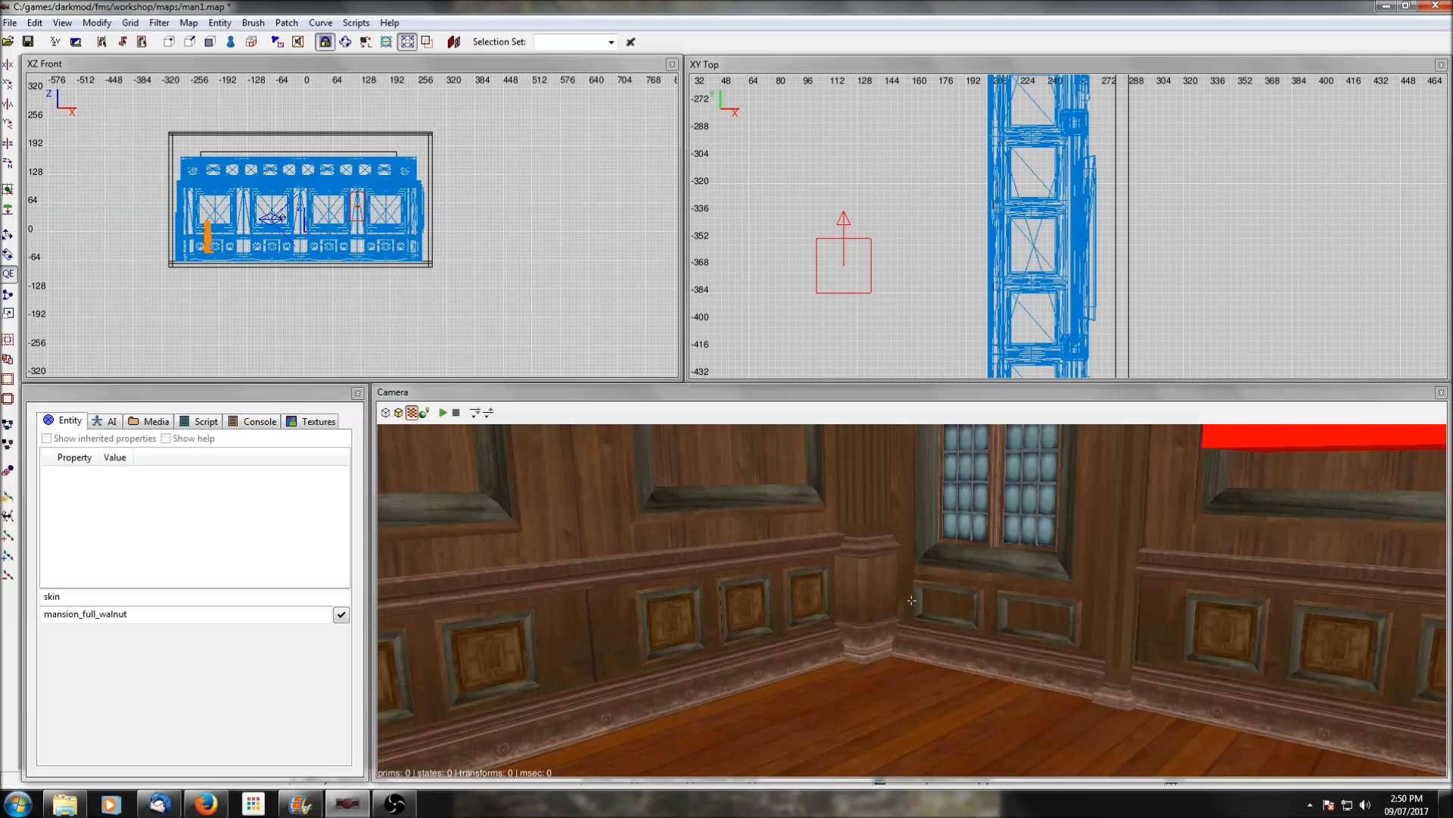
{"action": "right_click", "coordinate": [911, 600]}
{"action": "key", "text": "Up"}
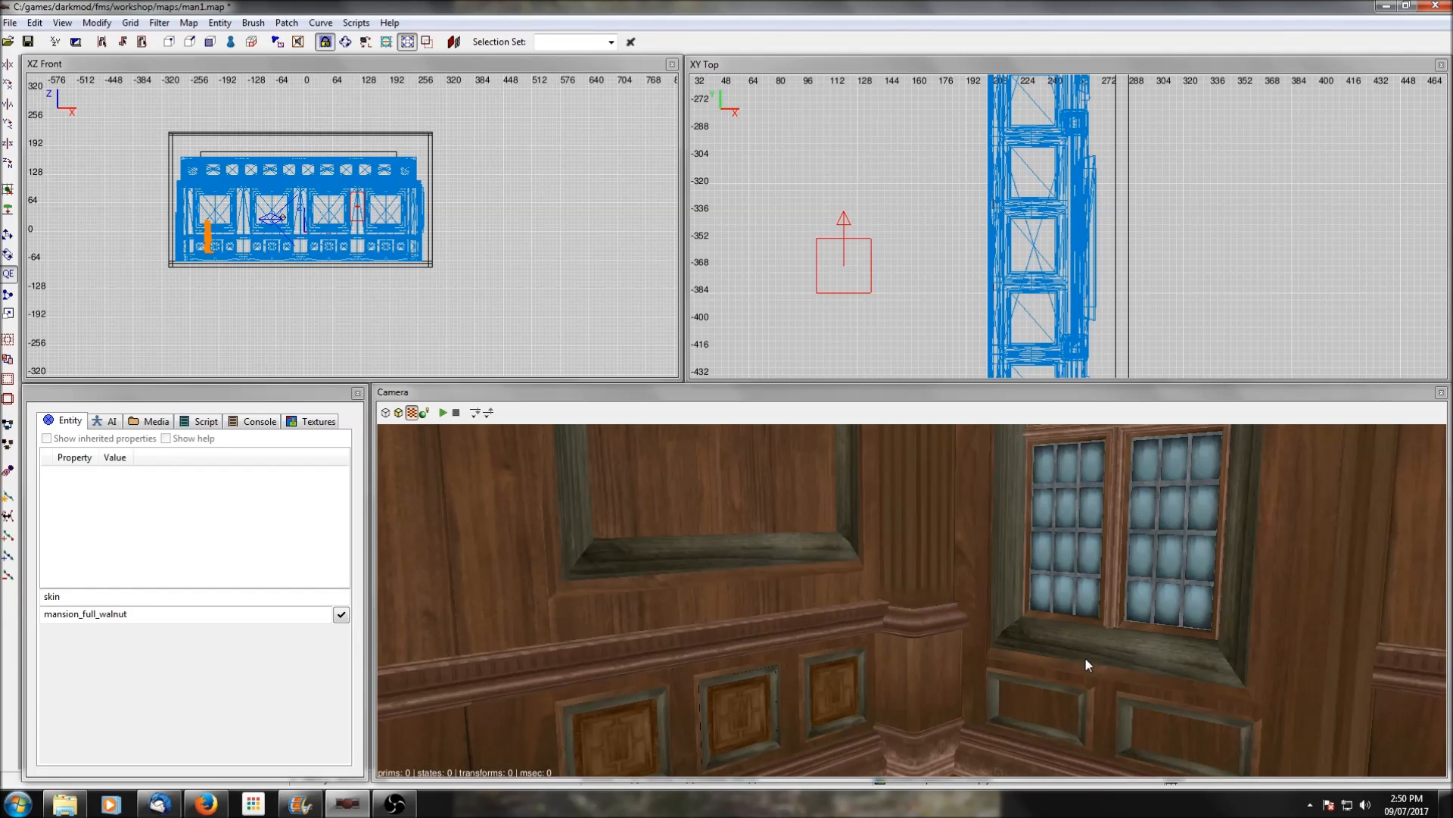
{"action": "key", "text": "Left"}
{"action": "key", "text": "Left"}
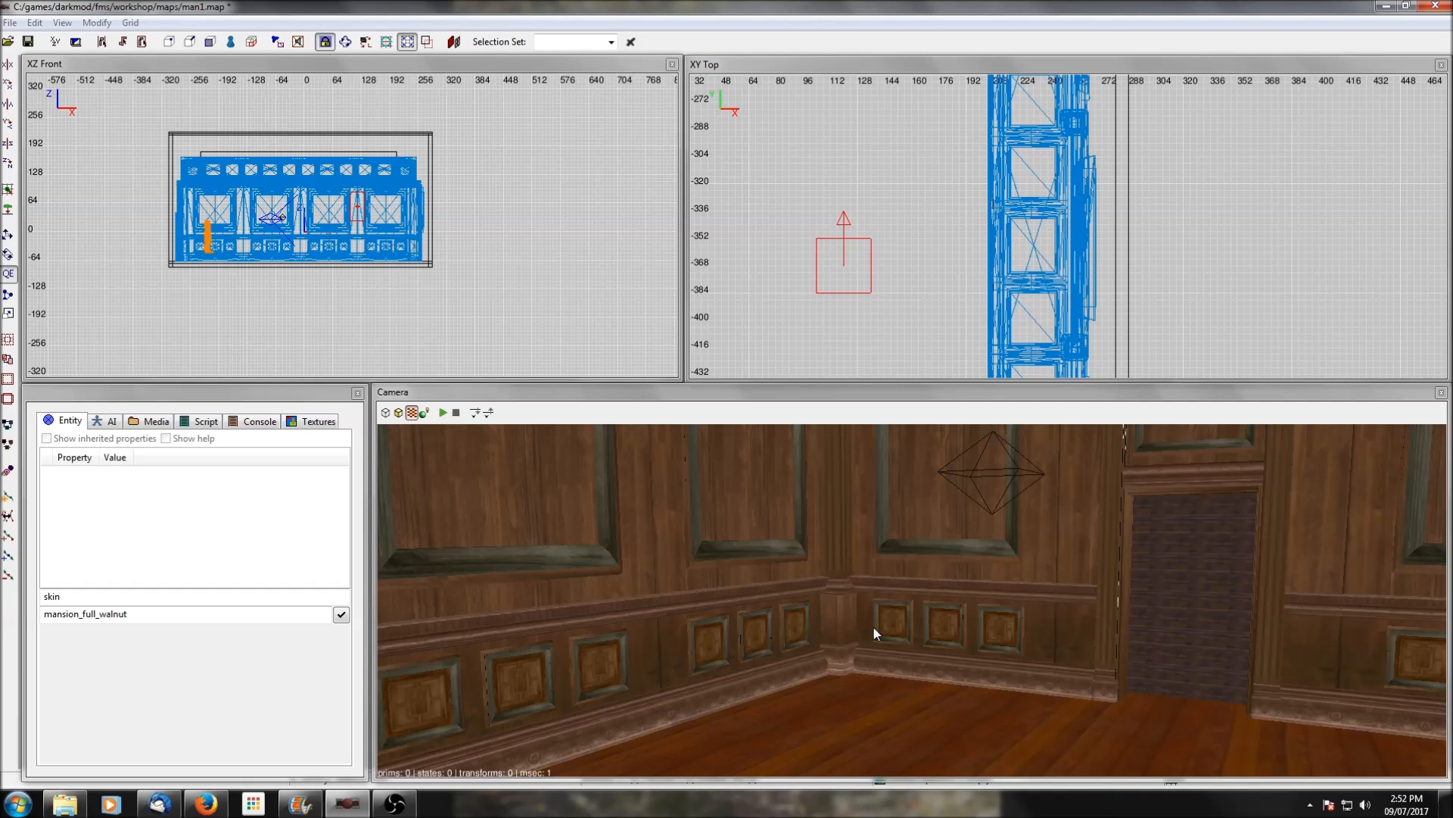
{"action": "right_click", "coordinate": [873, 625]}
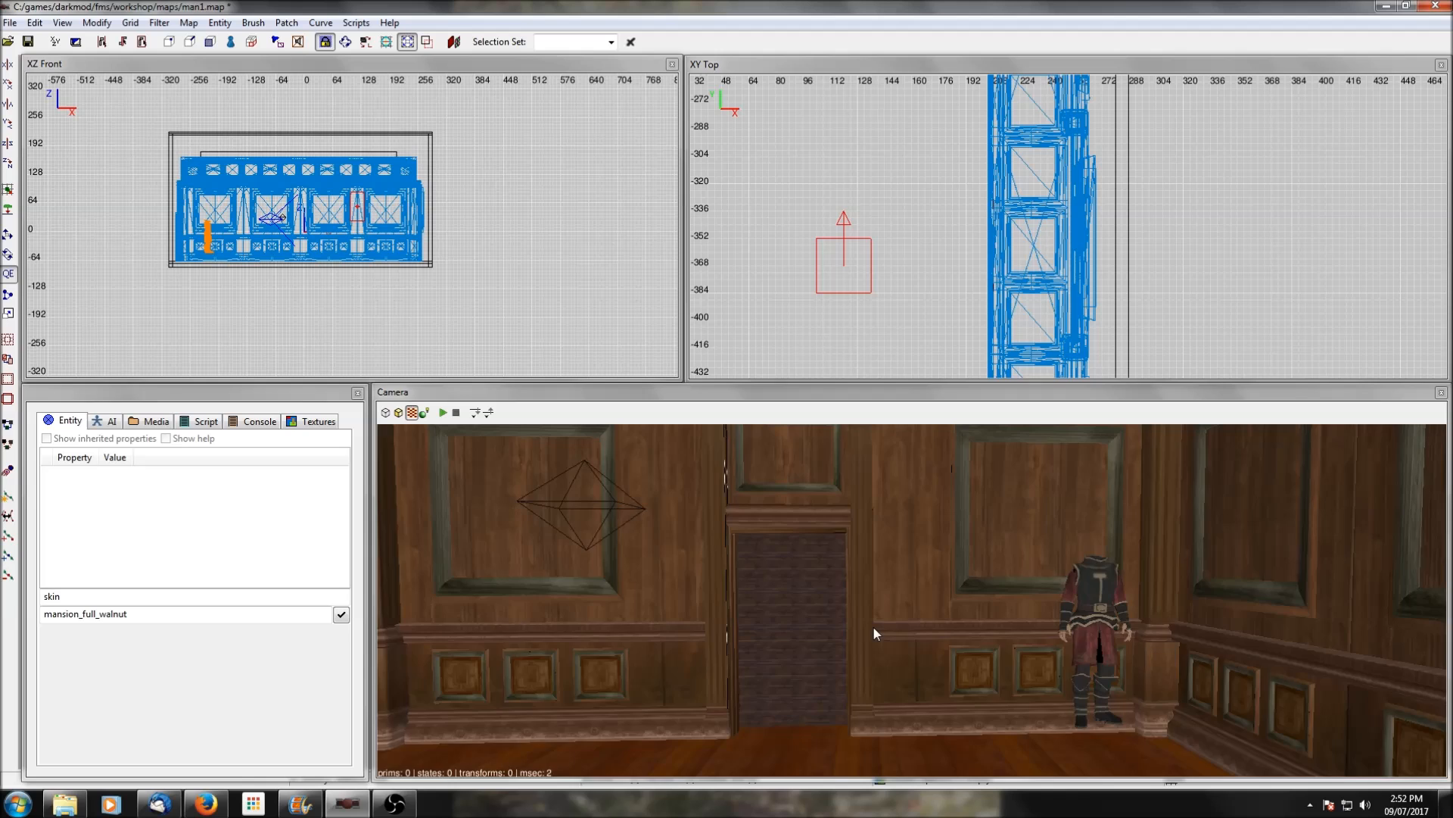
{"action": "scroll", "coordinate": [873, 625], "scroll_direction": "up", "scroll_amount": 2}
{"action": "right_click", "coordinate": [874, 625]}
{"action": "right_click", "coordinate": [853, 586]}
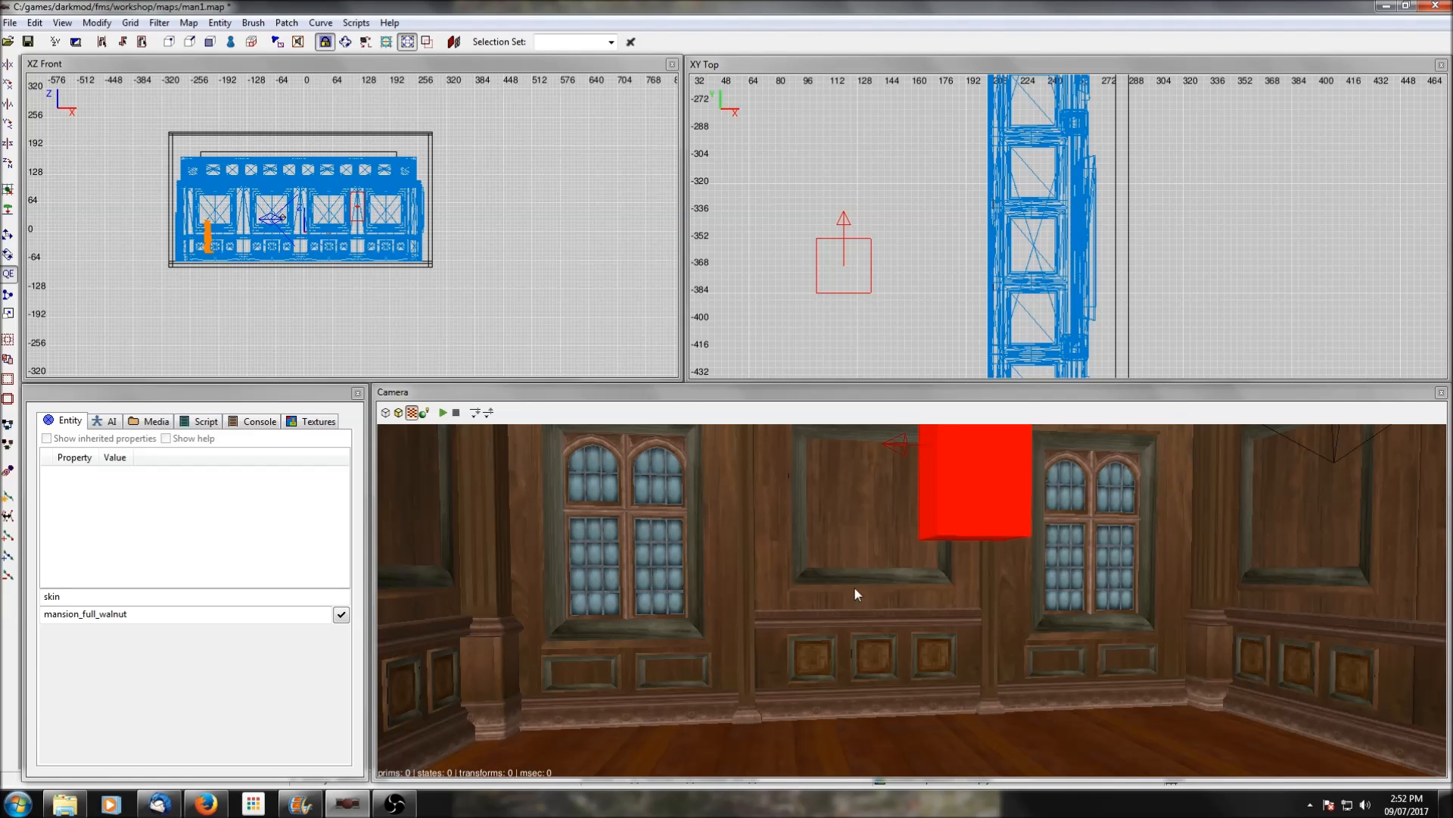
Start inserting a prefab at an empty spot in the room's floor area and expand the furniture/beds prefab folder
{"action": "scroll", "coordinate": [920, 239], "scroll_direction": "down", "scroll_amount": 5}
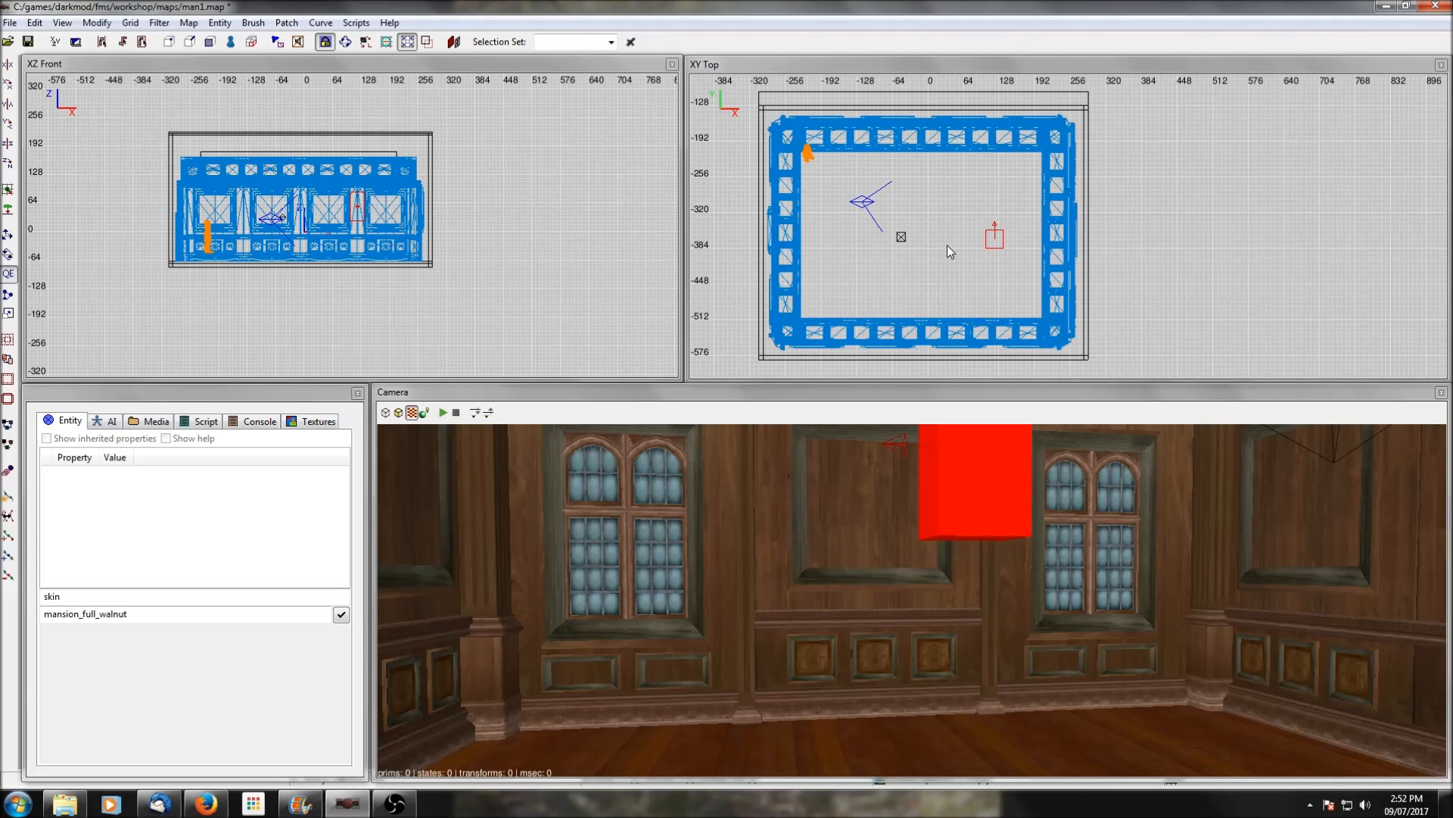
{"action": "right_click", "coordinate": [951, 250]}
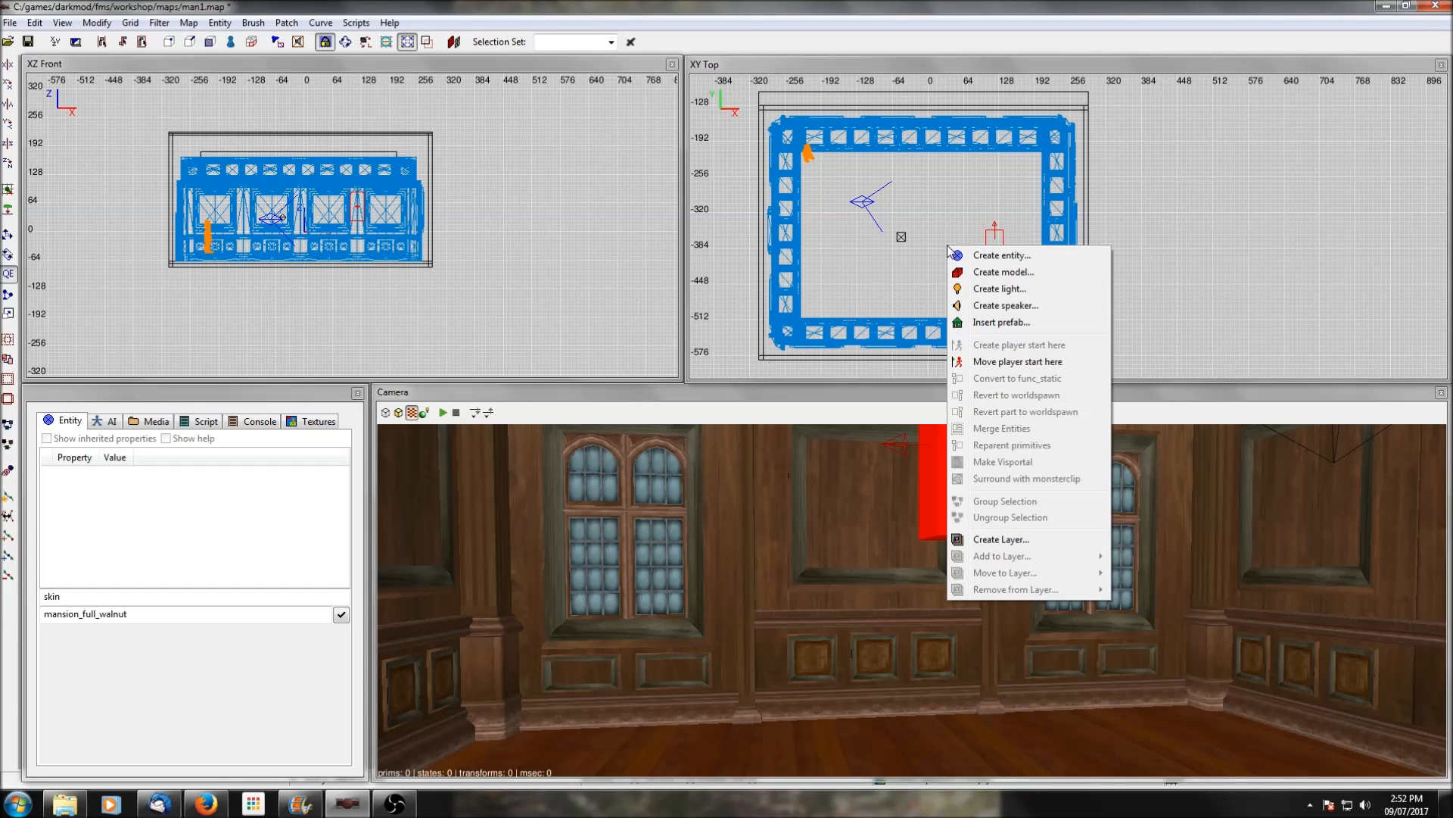
{"action": "left_click", "coordinate": [1002, 321]}
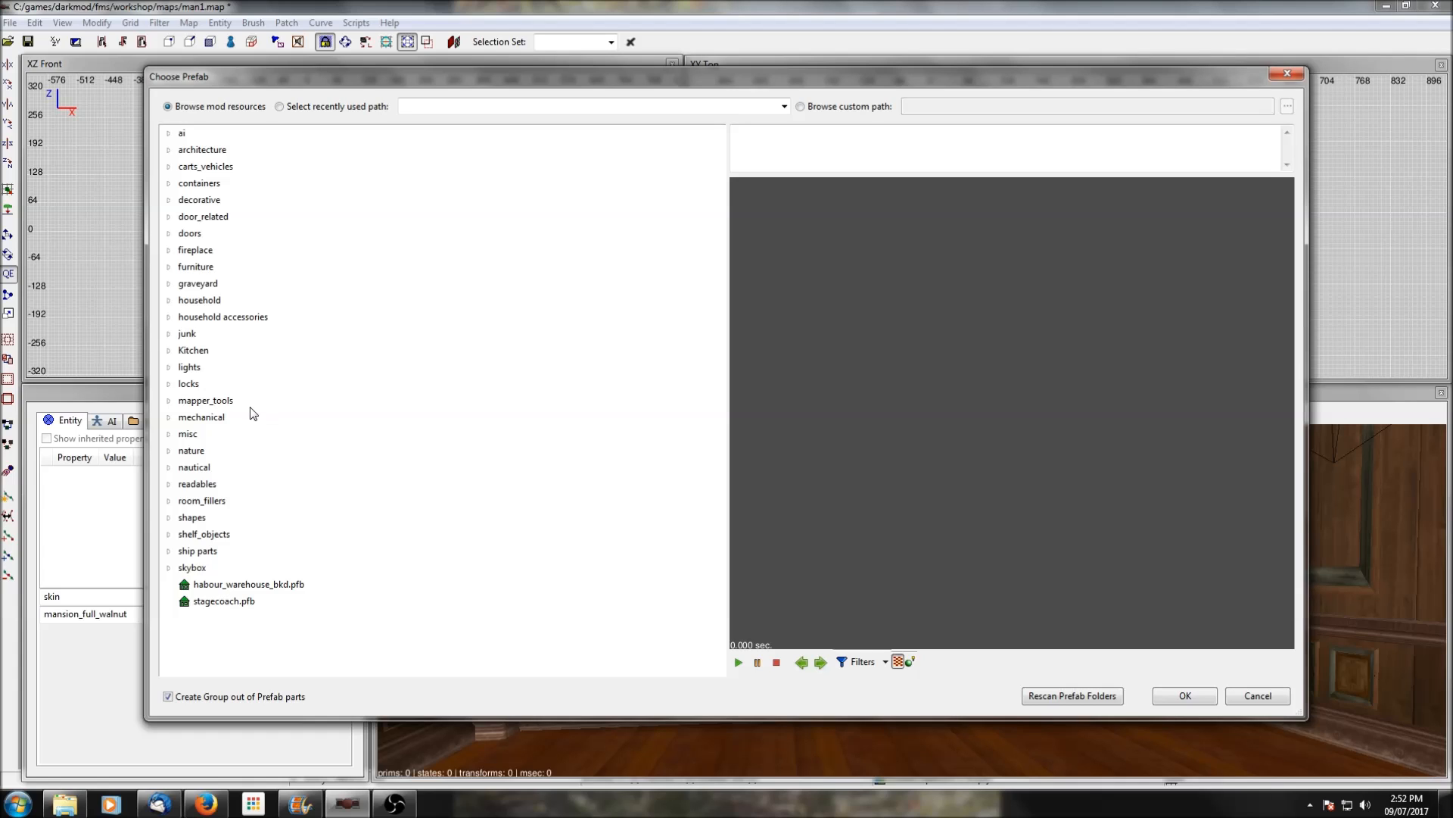
{"action": "left_click", "coordinate": [169, 269]}
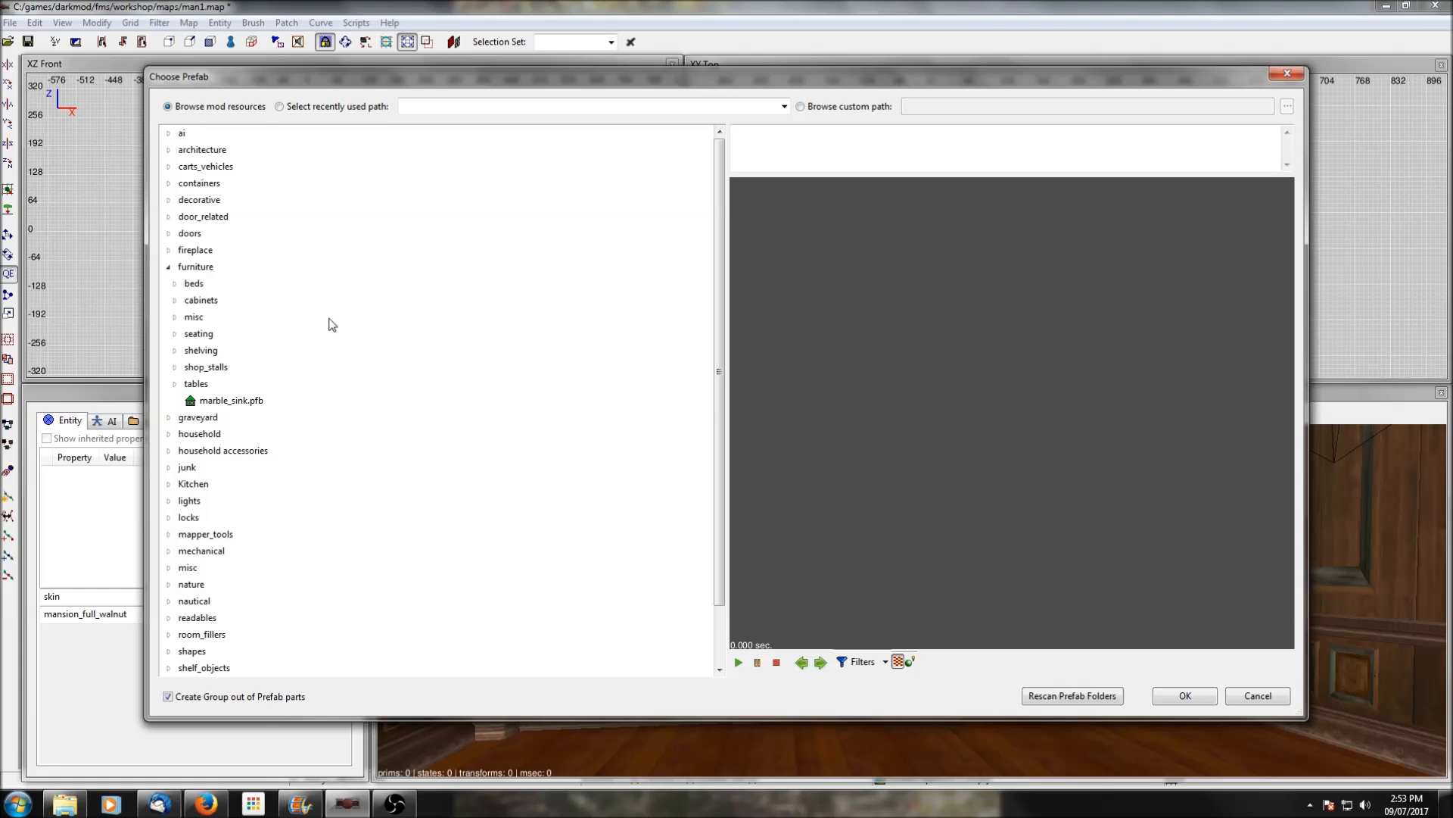
{"action": "double_click", "coordinate": [194, 284]}
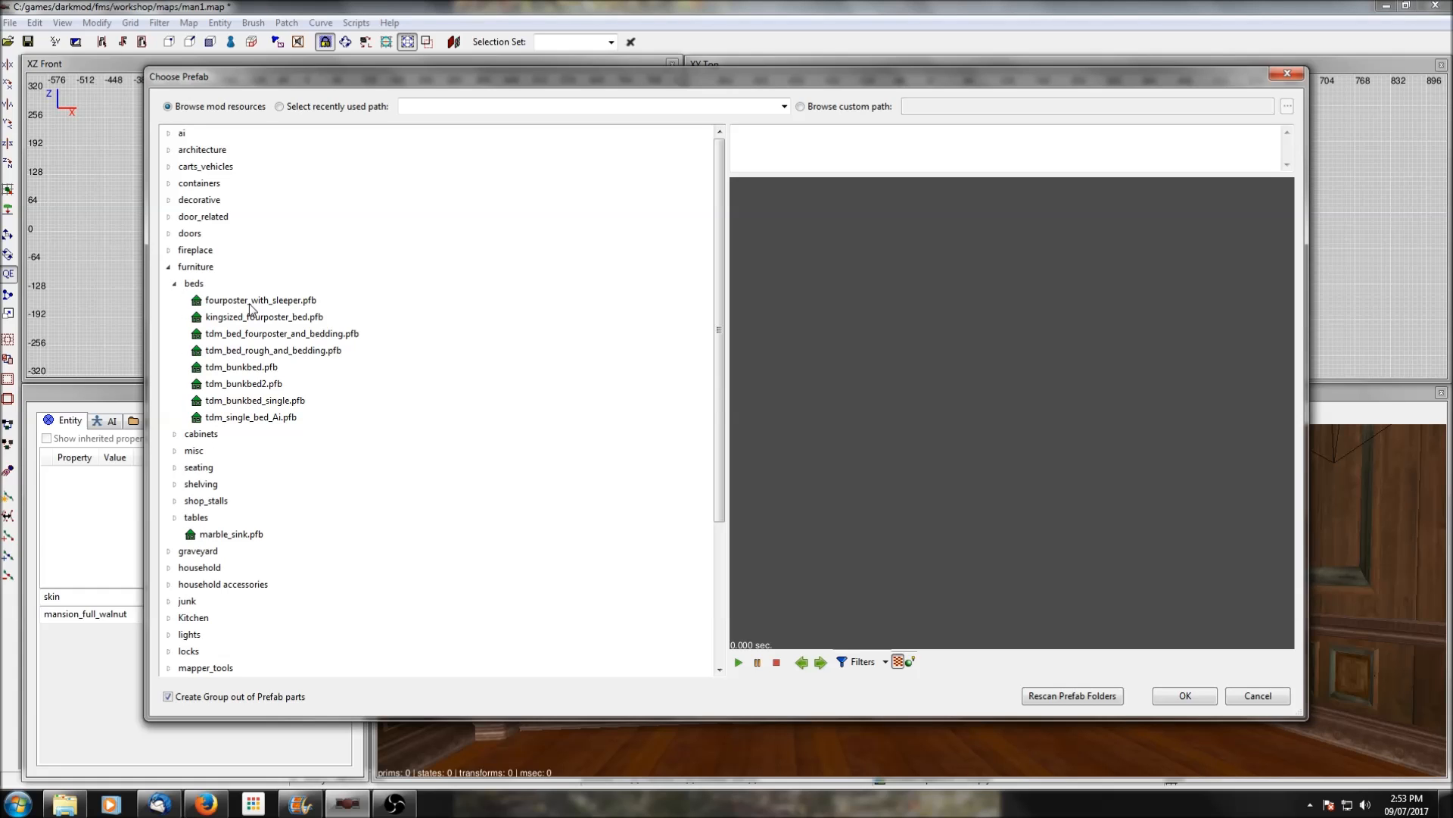
Preview fourposter_with_sleeper.pfb and kingsized_fourposter_bed.pfb, inspecting the king-sized bed's preview more closely
{"action": "left_click", "coordinate": [250, 302]}
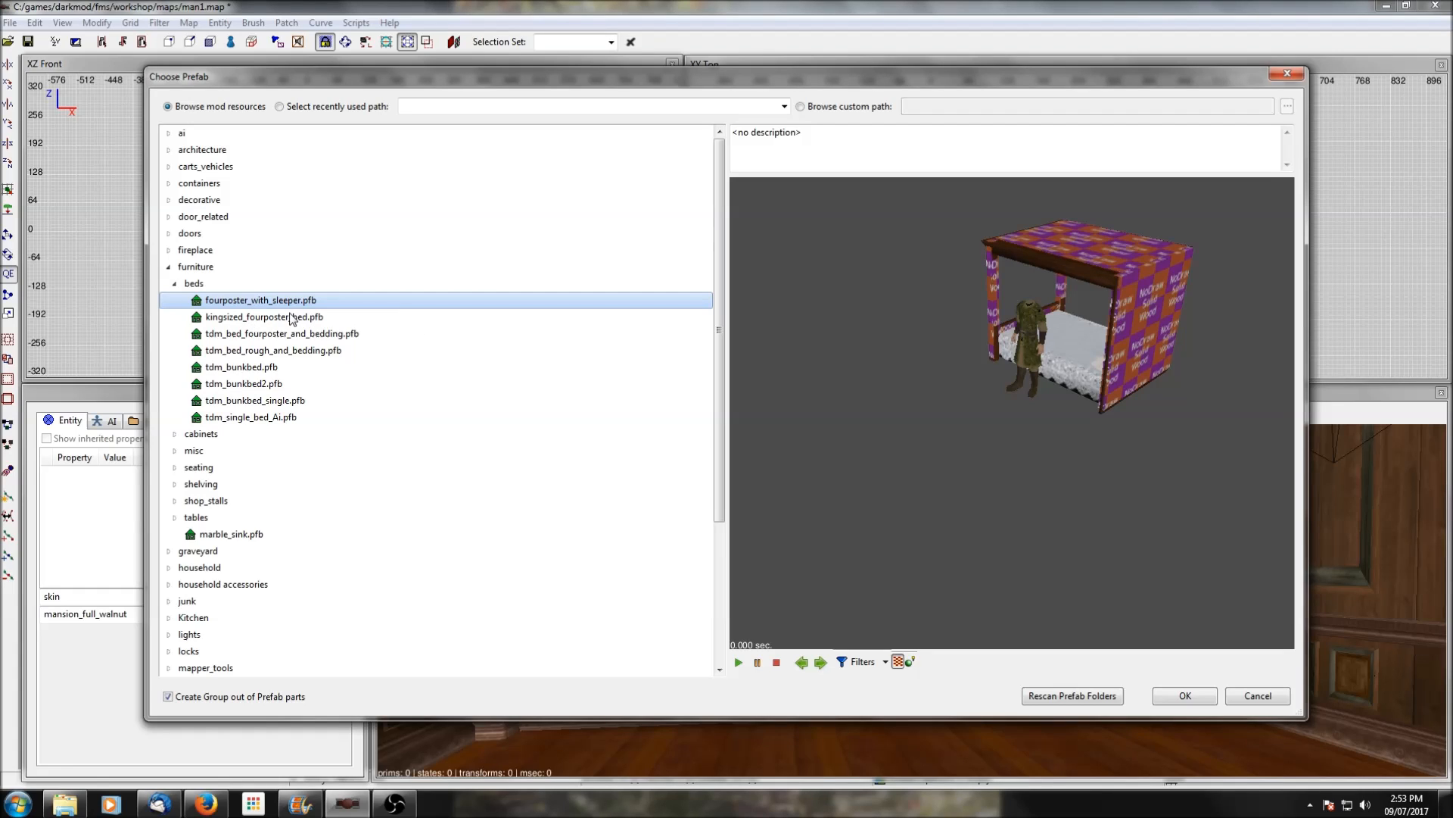
{"action": "left_click", "coordinate": [277, 318]}
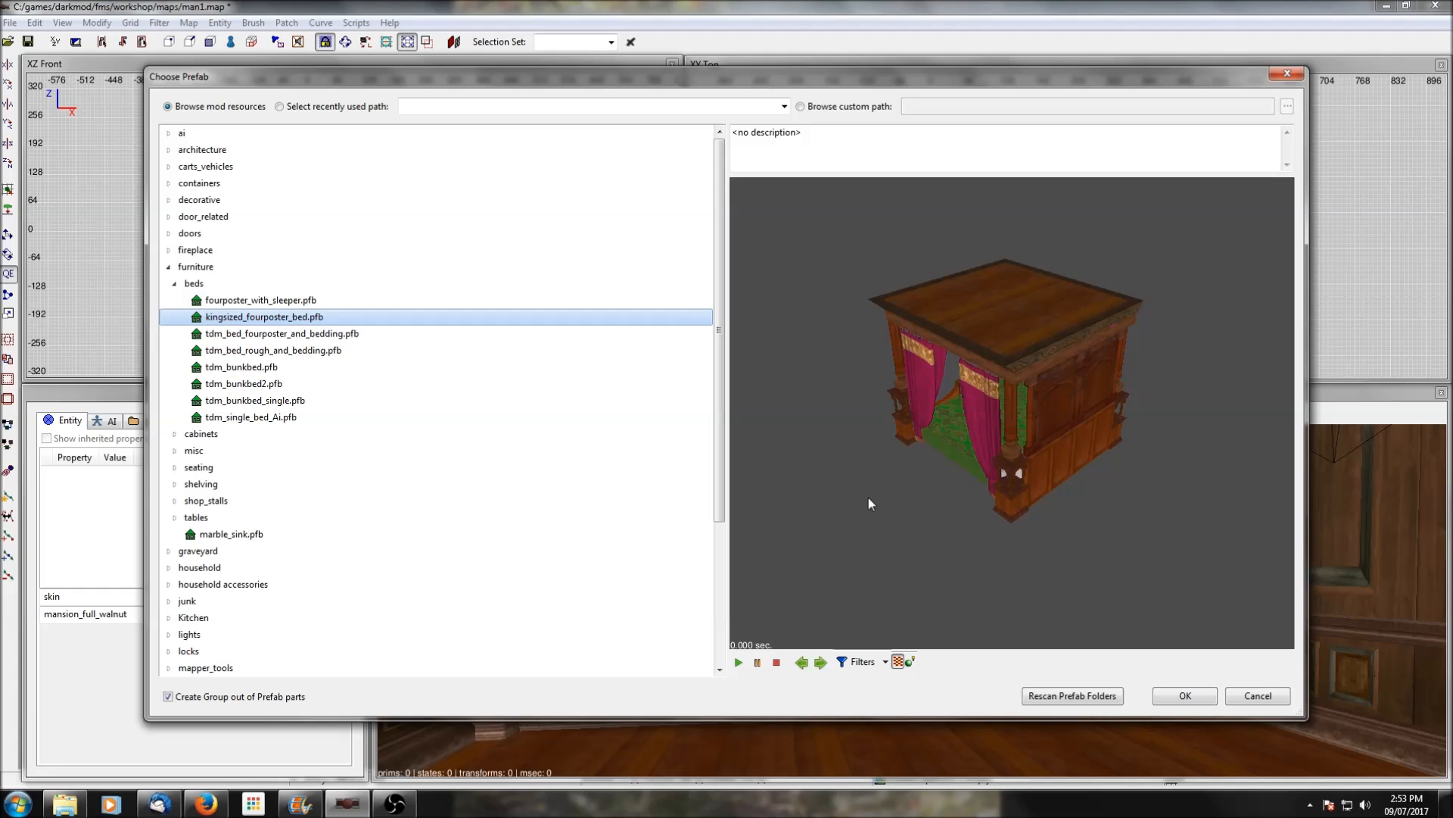
{"action": "right_click_drag", "start_coordinate": [906, 466], "coordinate": [833, 444]}
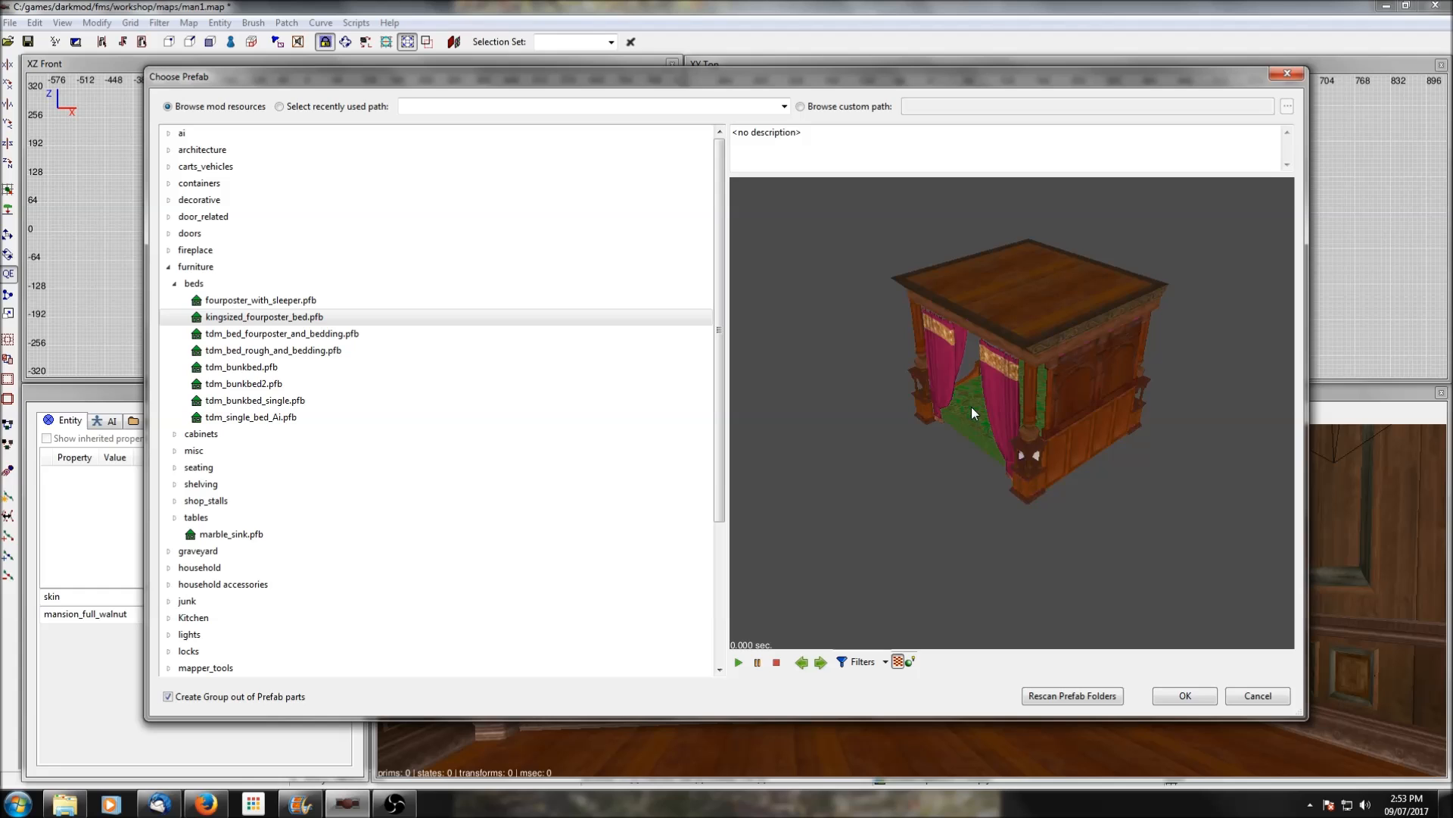
{"action": "right_click_drag", "start_coordinate": [1011, 412], "coordinate": [776, 429]}
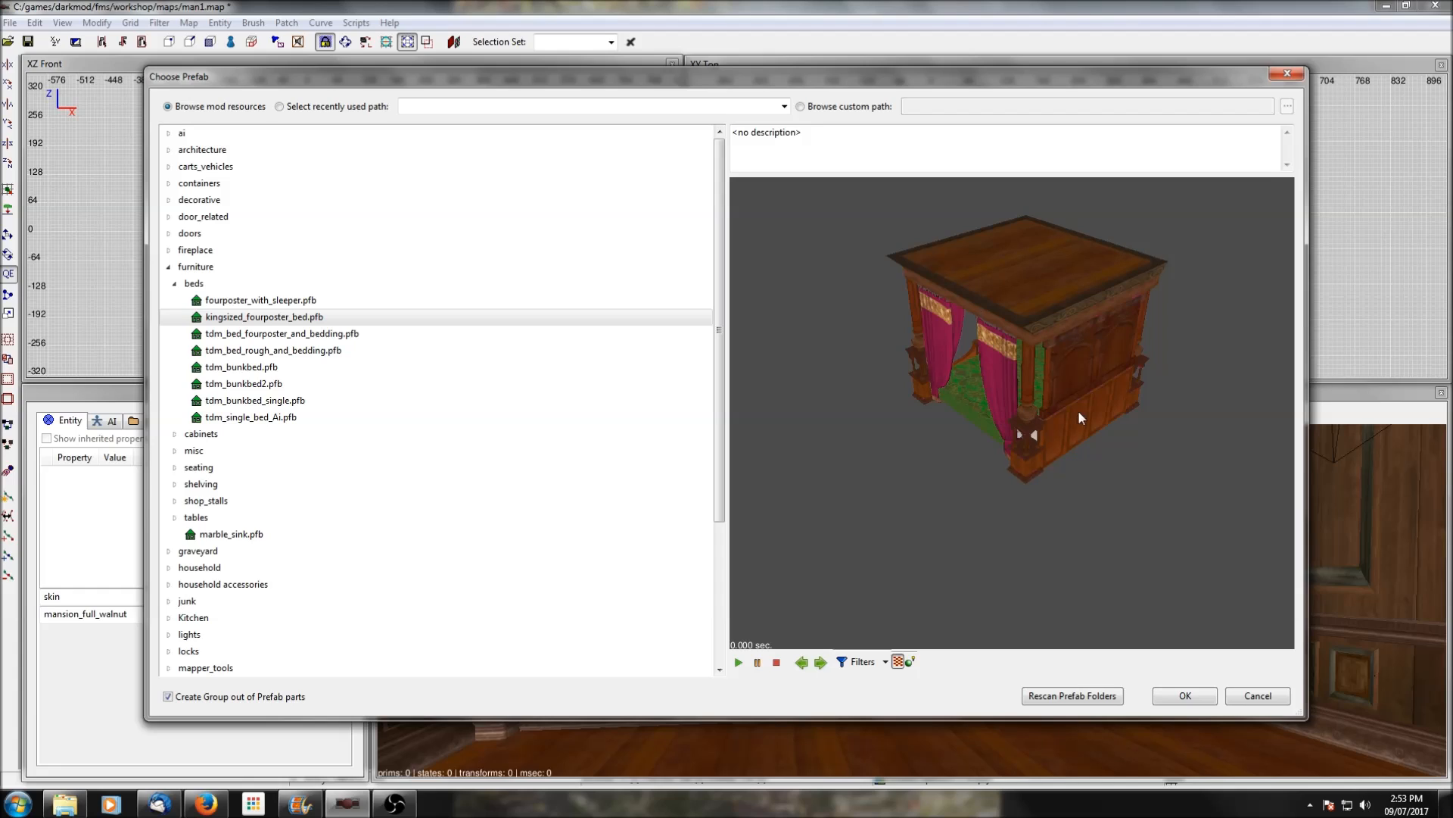
Preview the remaining bed prefabs, recheck kingsized_fourposter_bed.pfb, and leave the prefab chooser without inserting anything
{"action": "left_click", "coordinate": [331, 335]}
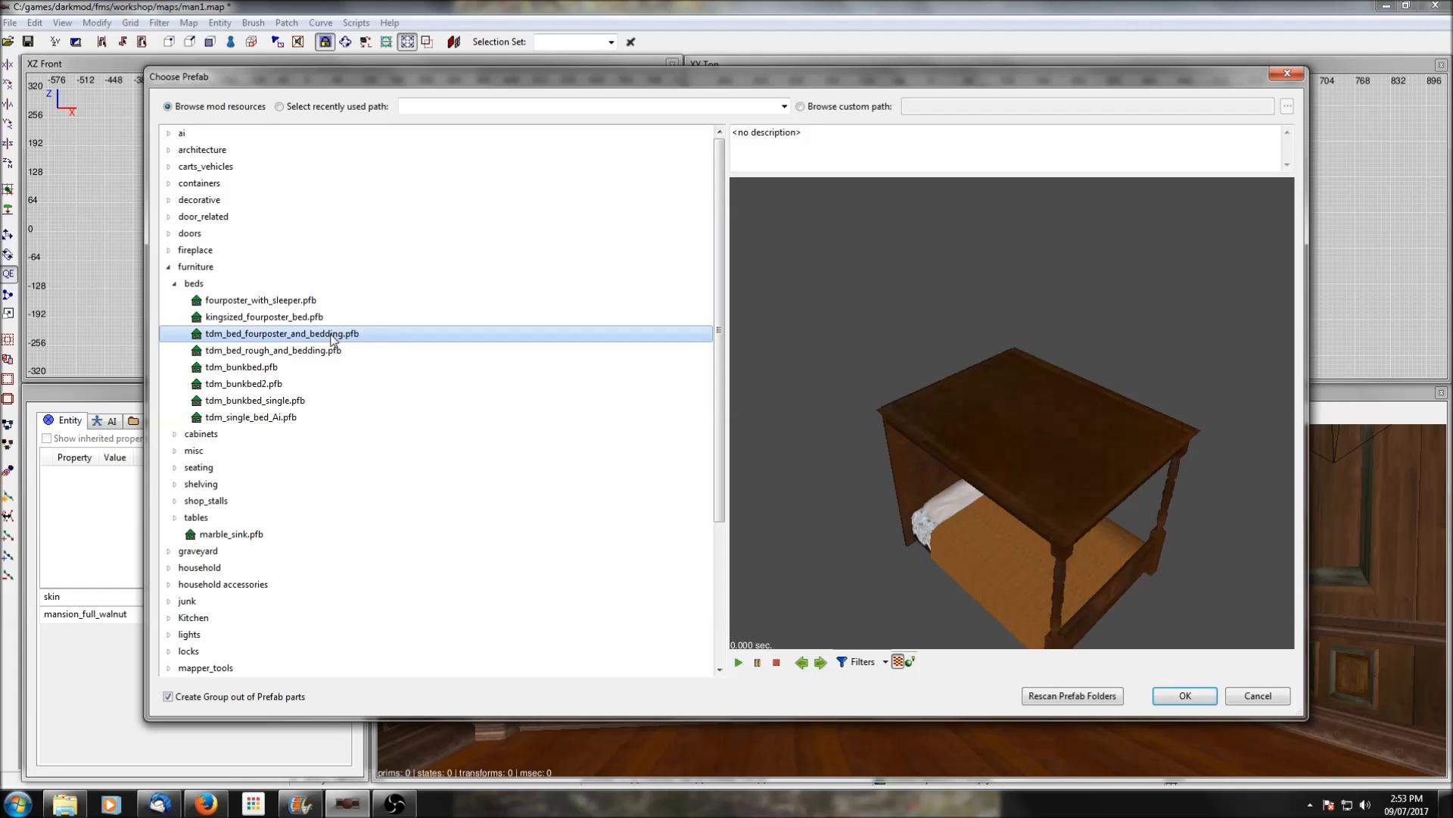
{"action": "left_click", "coordinate": [308, 352]}
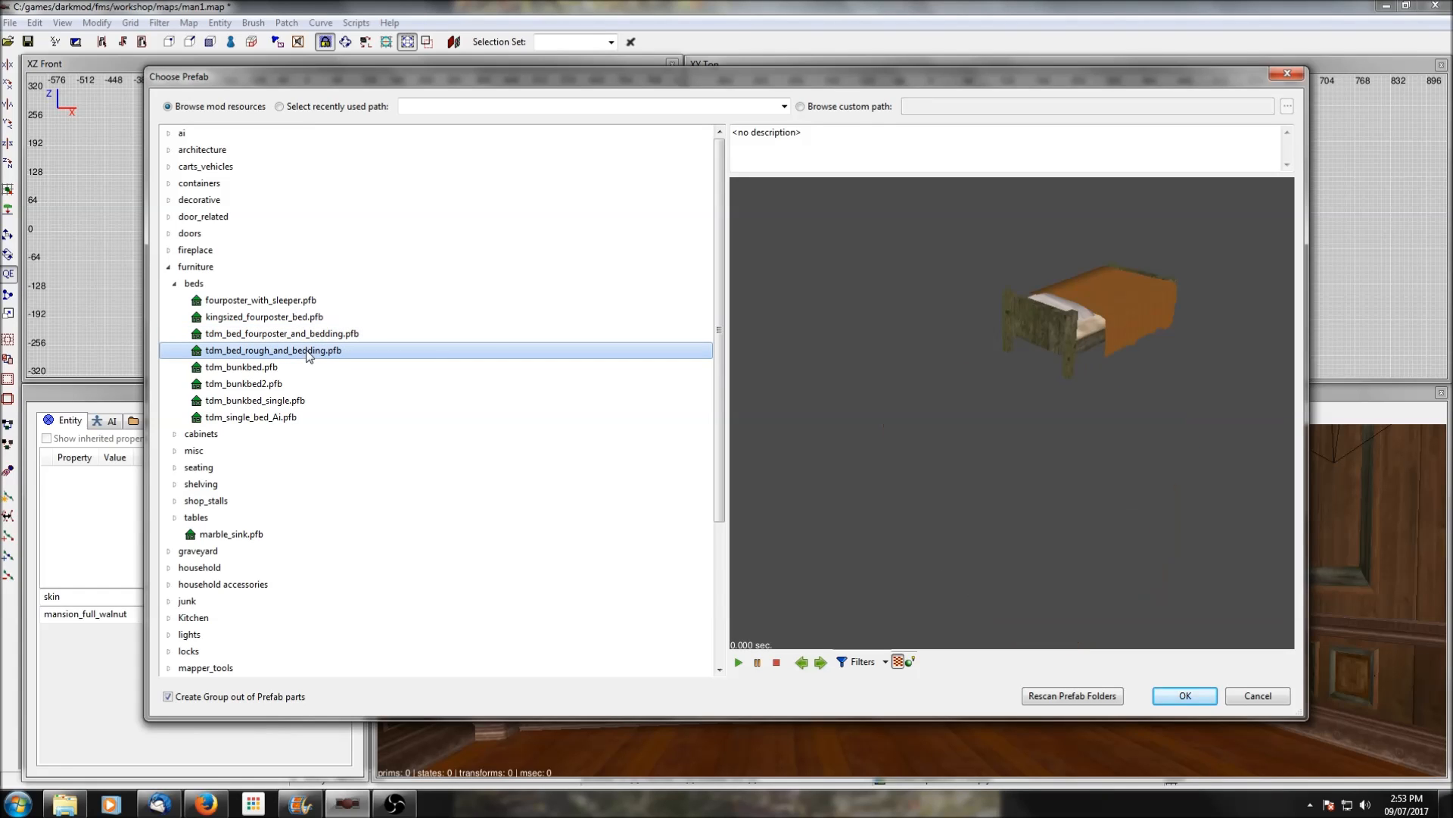
{"action": "left_click", "coordinate": [235, 370]}
{"action": "left_click", "coordinate": [239, 385]}
{"action": "left_click", "coordinate": [241, 401]}
{"action": "left_click", "coordinate": [244, 417]}
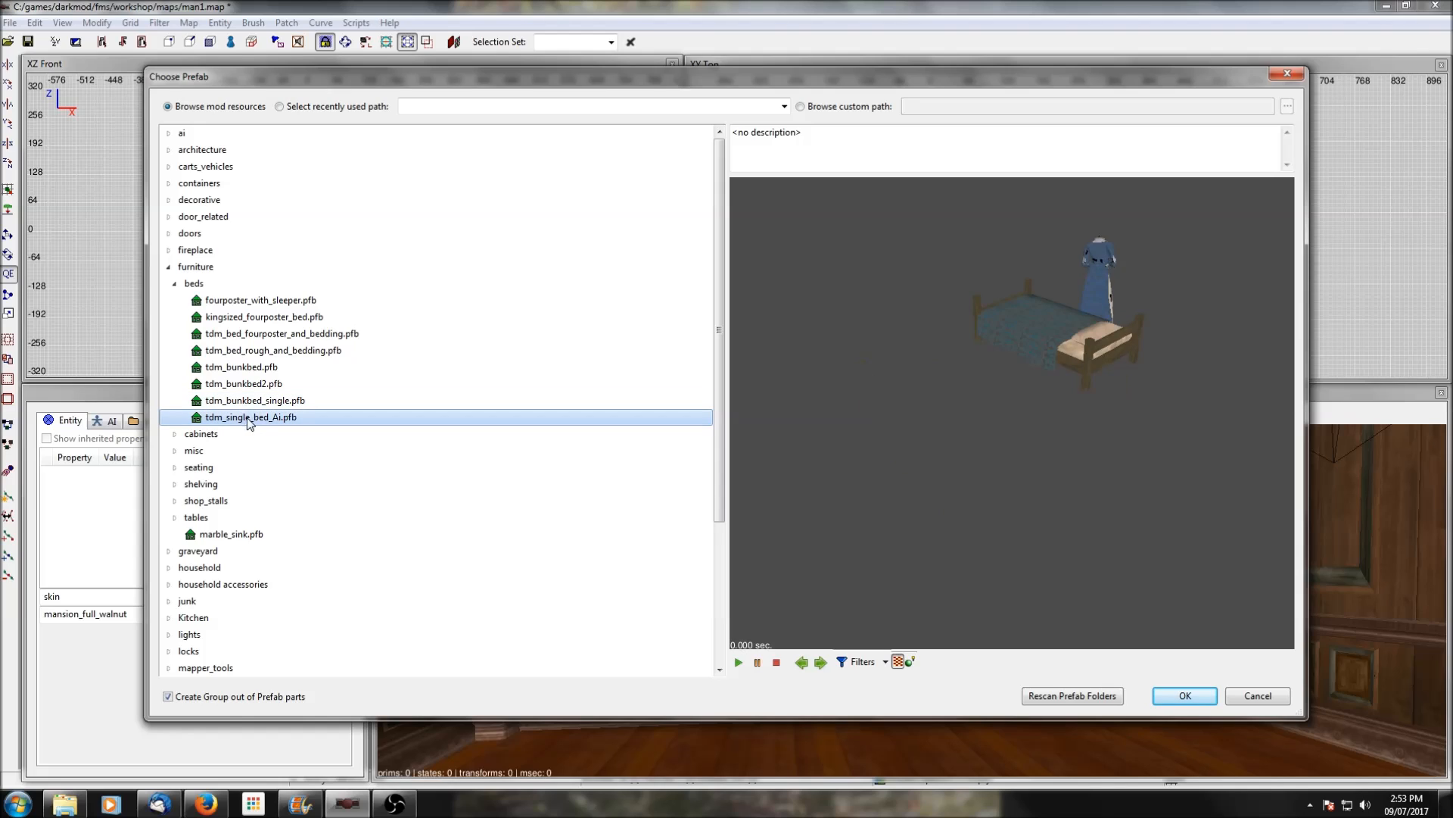
{"action": "left_click", "coordinate": [248, 319]}
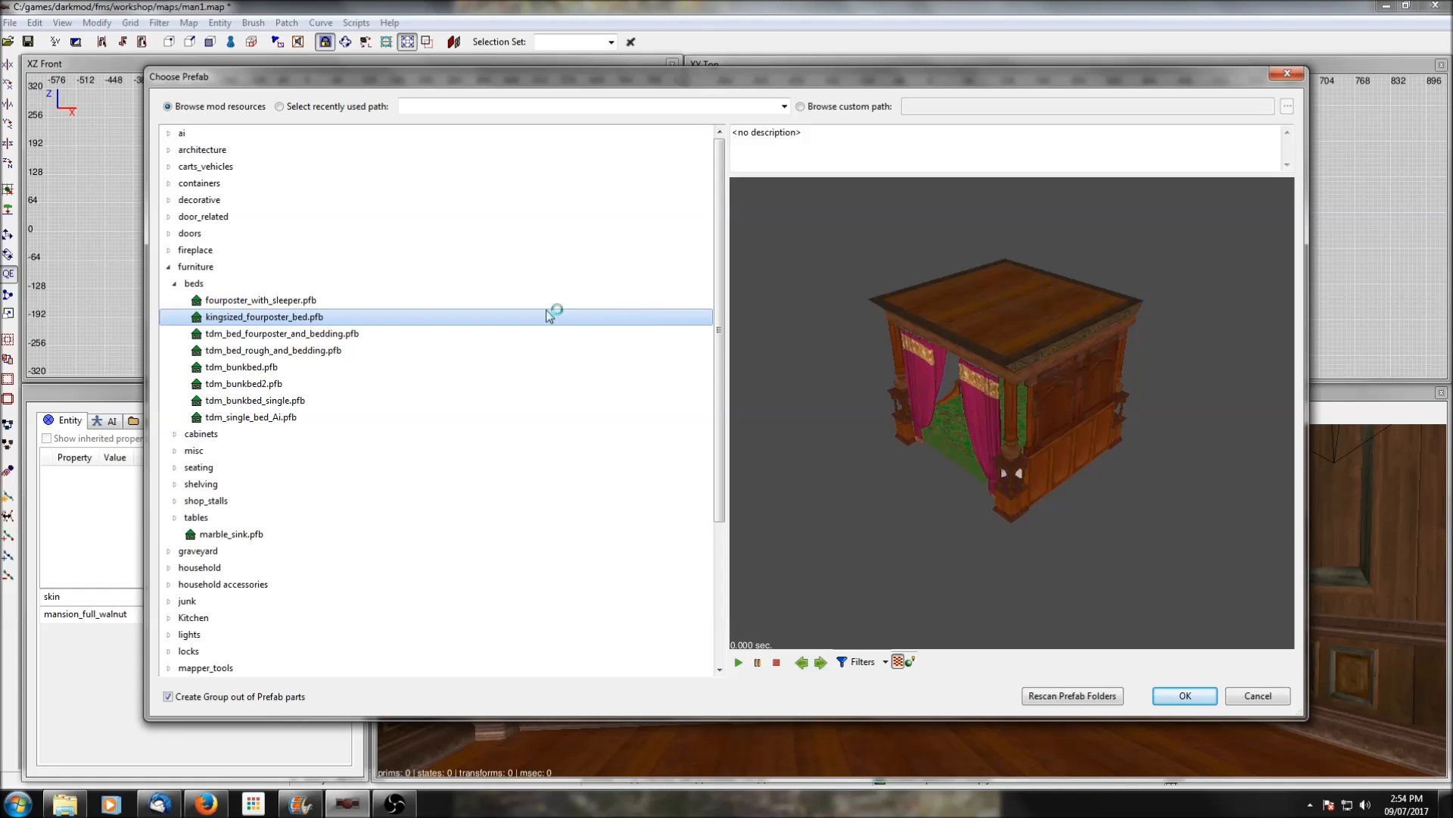
{"action": "left_click", "coordinate": [1249, 695]}
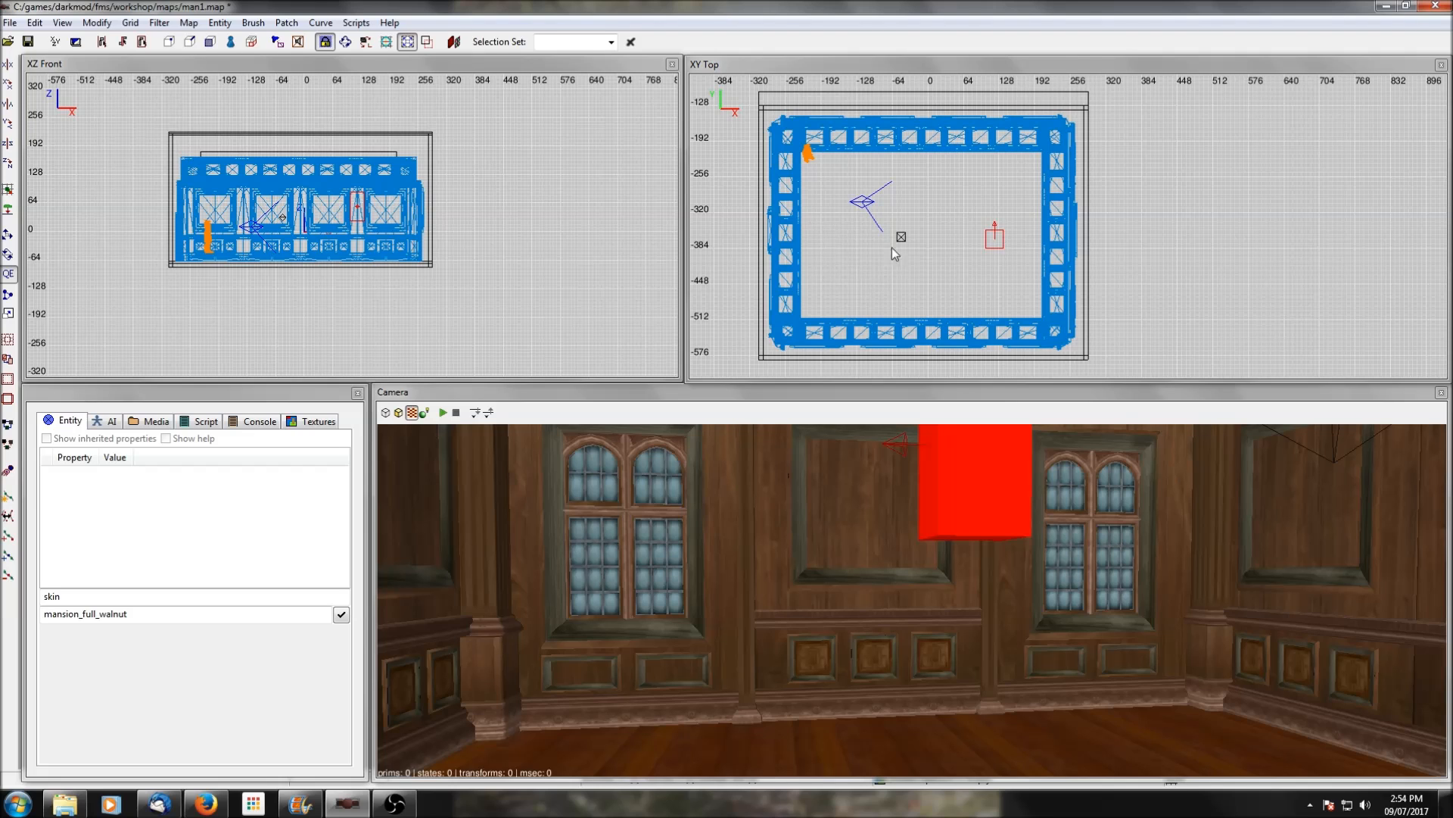
Start creating a model inside the room, collapse the architecture folder, and expand darkmod/furniture/beds in the model chooser
{"action": "right_click", "coordinate": [943, 230]}
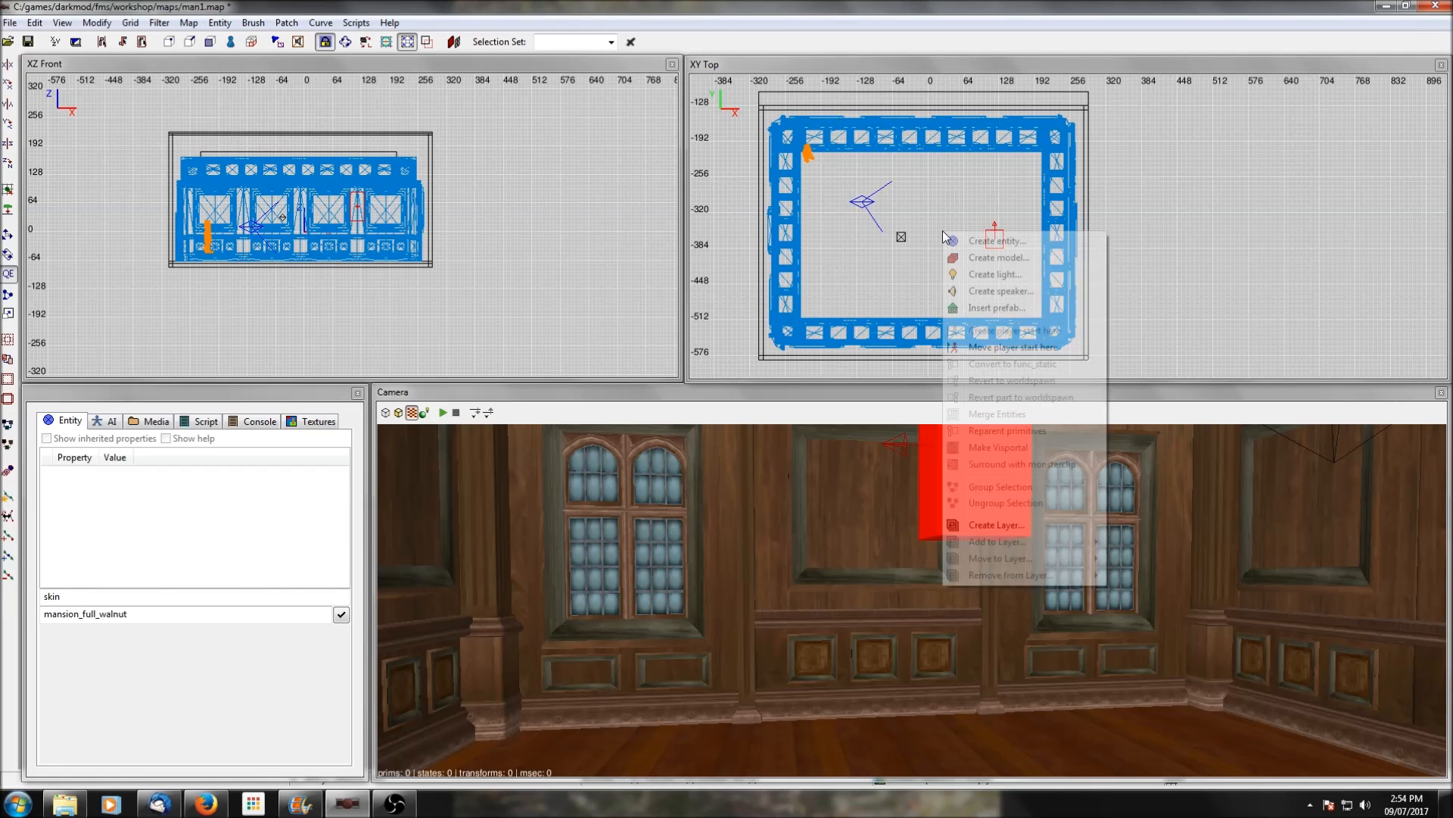
{"action": "left_click", "coordinate": [988, 258]}
{"action": "scroll", "coordinate": [257, 273], "scroll_direction": "up", "scroll_amount": 10}
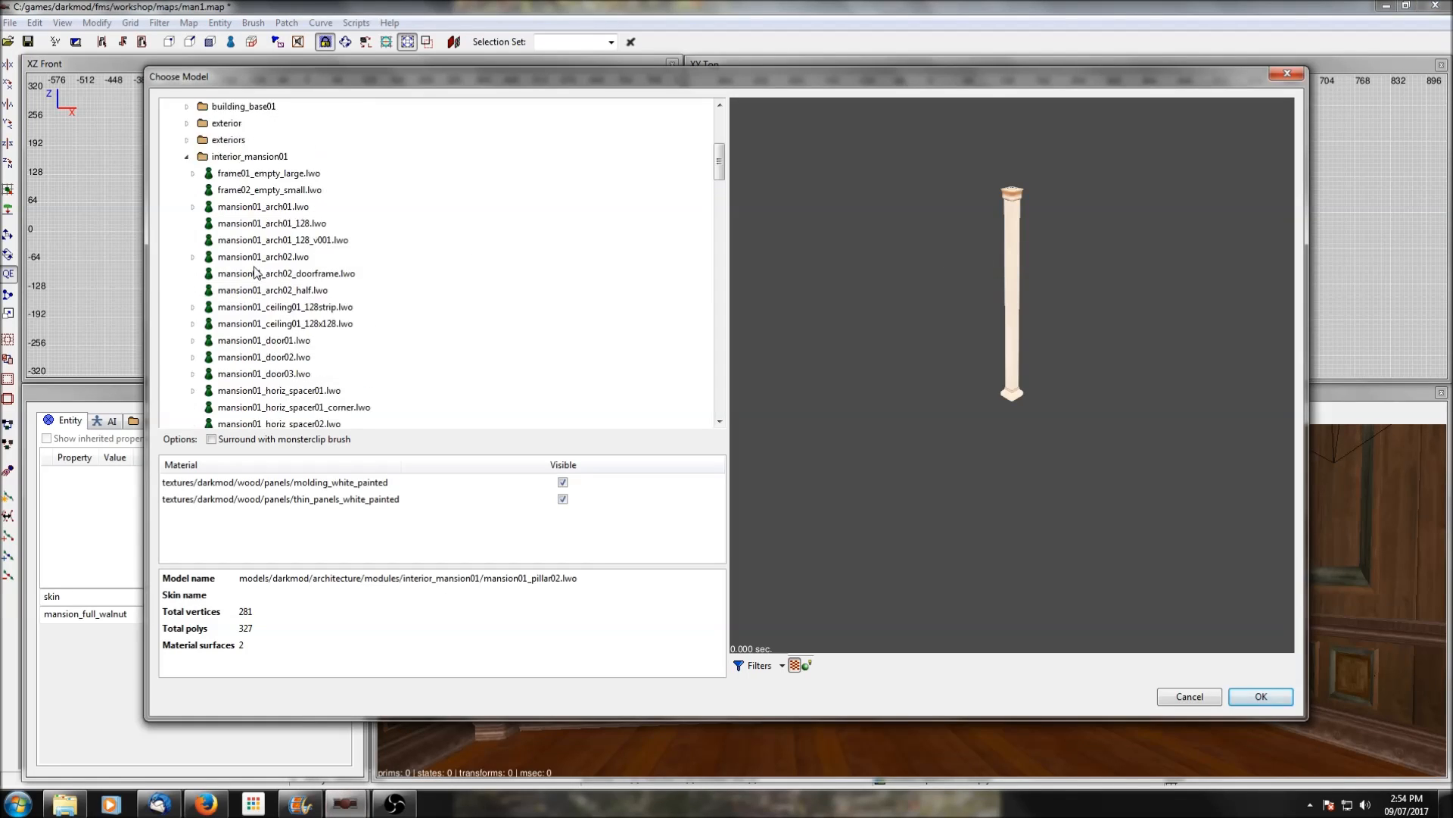
{"action": "left_click", "coordinate": [176, 124]}
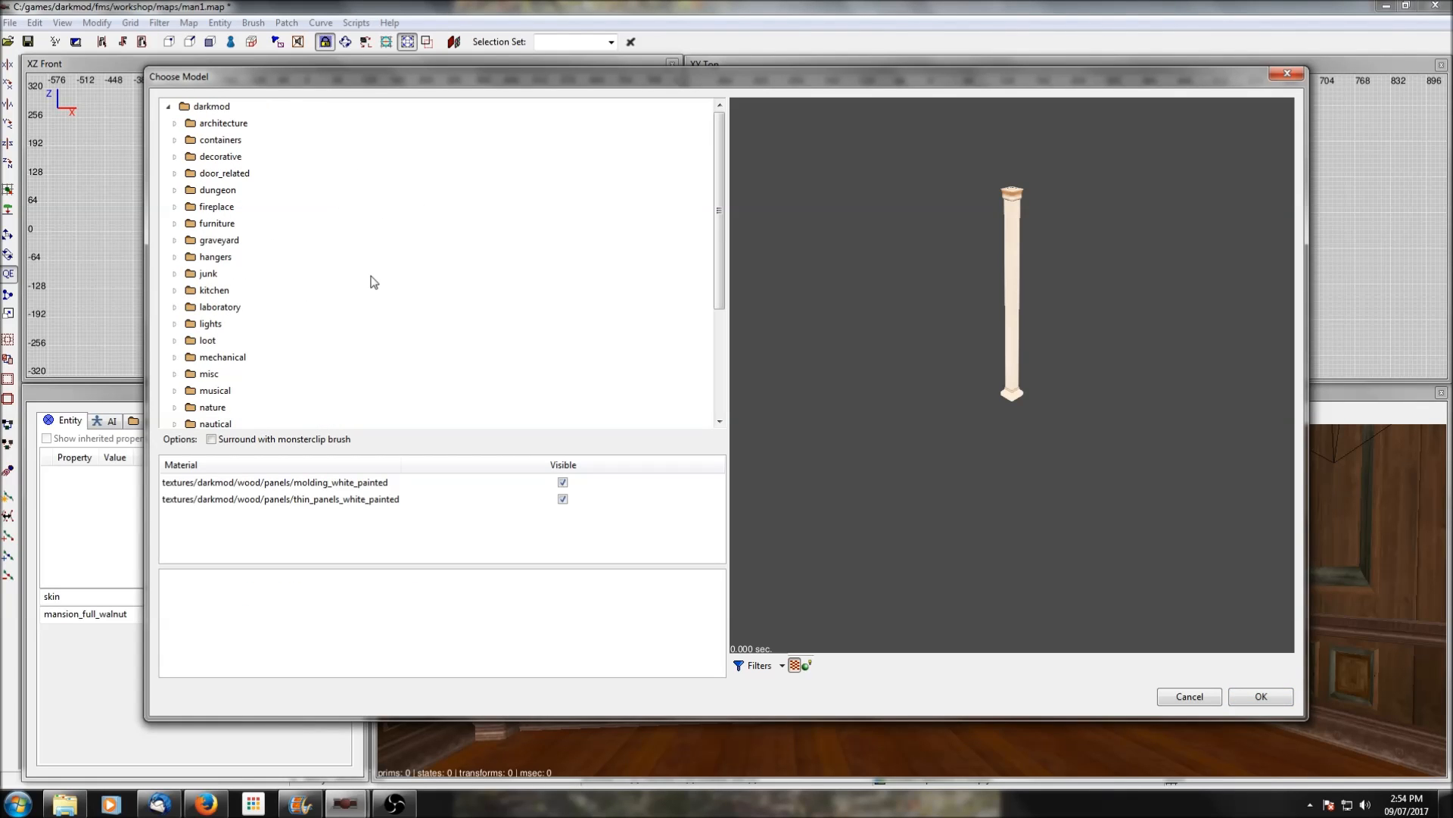
{"action": "left_click", "coordinate": [175, 224]}
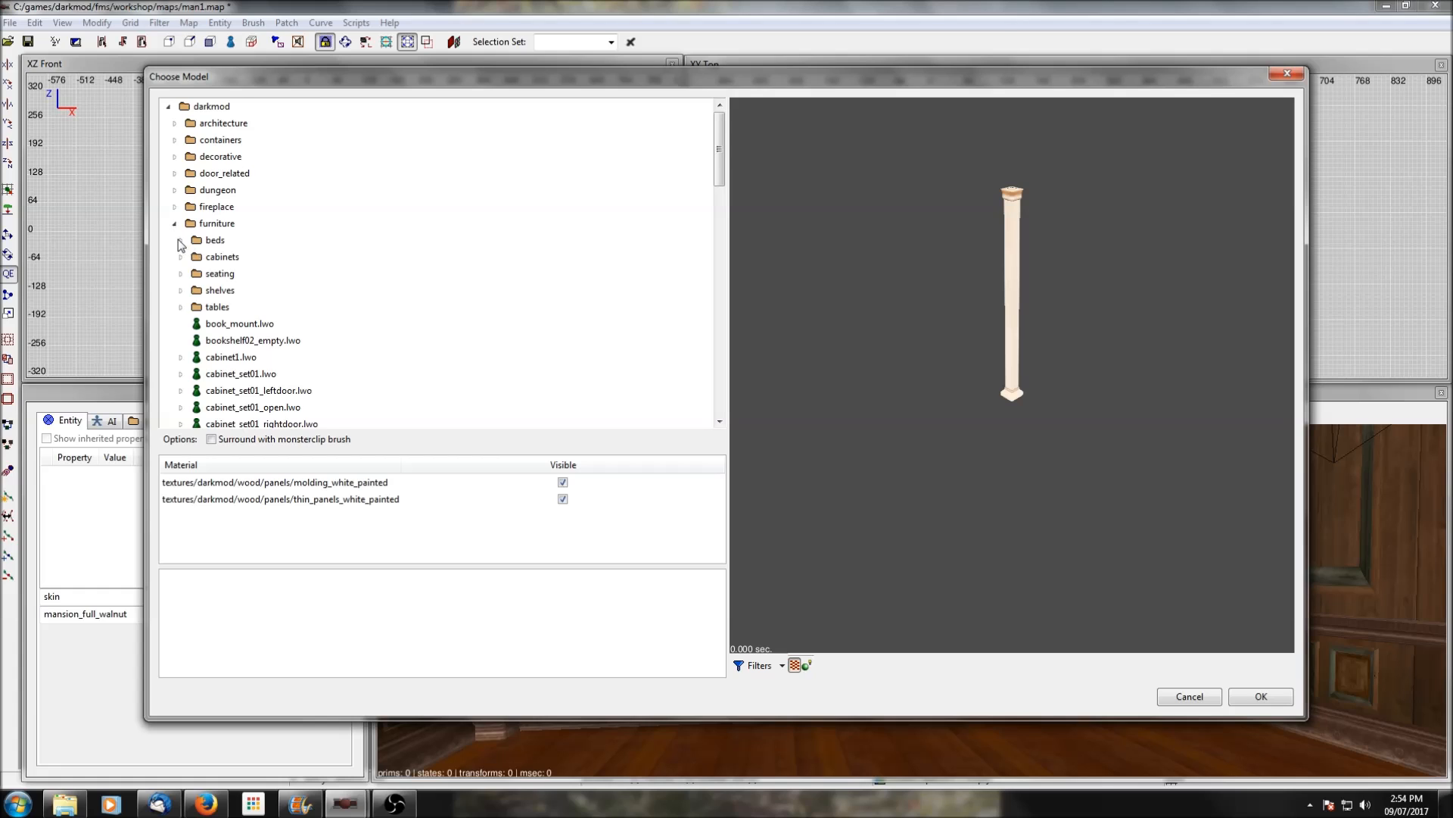
{"action": "left_click", "coordinate": [179, 240]}
{"action": "scroll", "coordinate": [180, 244], "scroll_direction": "down", "scroll_amount": 1}
Preview the bed models 4posterbed.lwo, bed_single_timber.ase, builder_bed01.lwo and builder_bed02_ornate.lwo, rotating the ornate bed to inspect it
{"action": "left_click", "coordinate": [227, 208]}
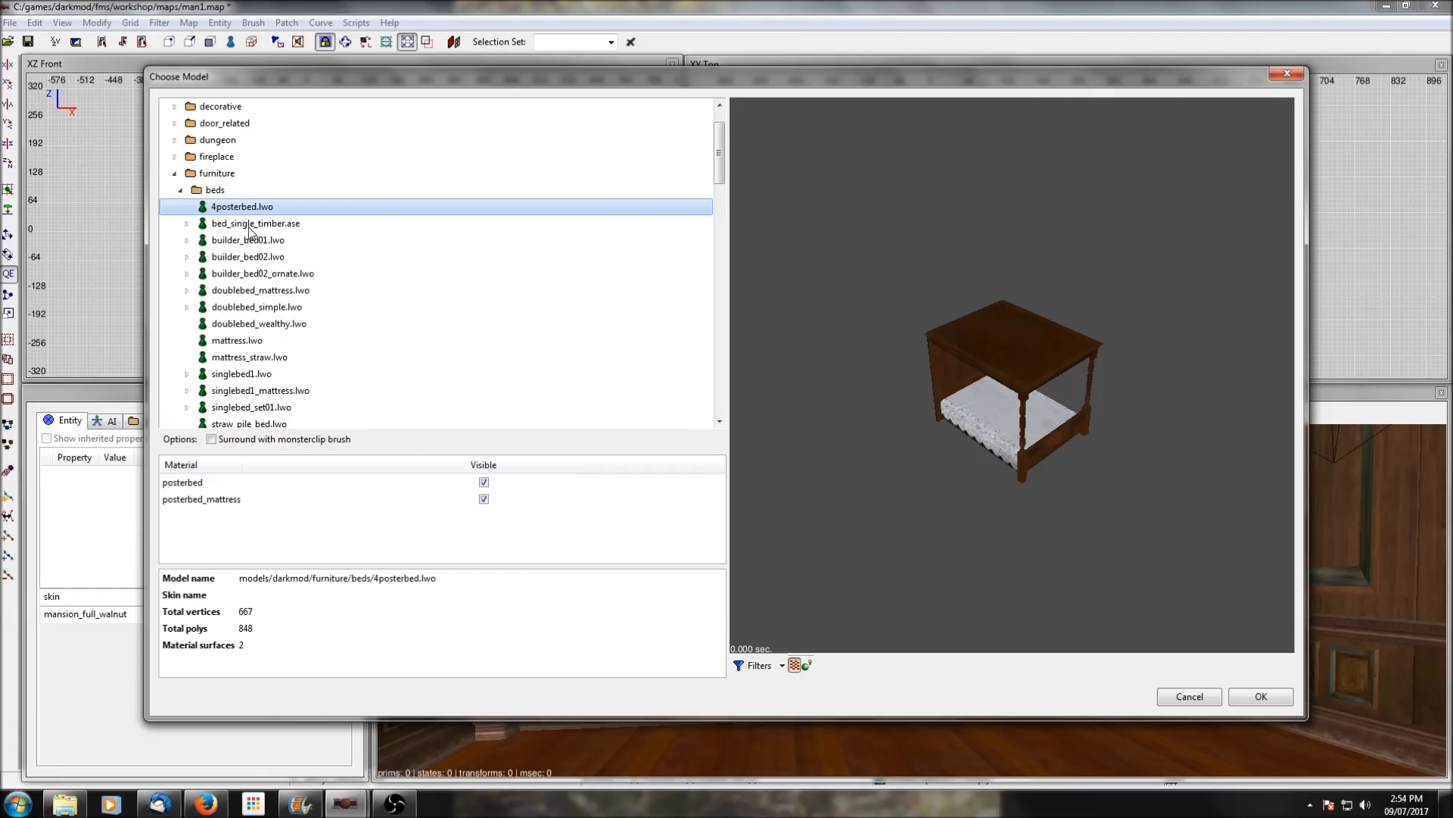
{"action": "left_click", "coordinate": [237, 227]}
{"action": "left_click", "coordinate": [240, 241]}
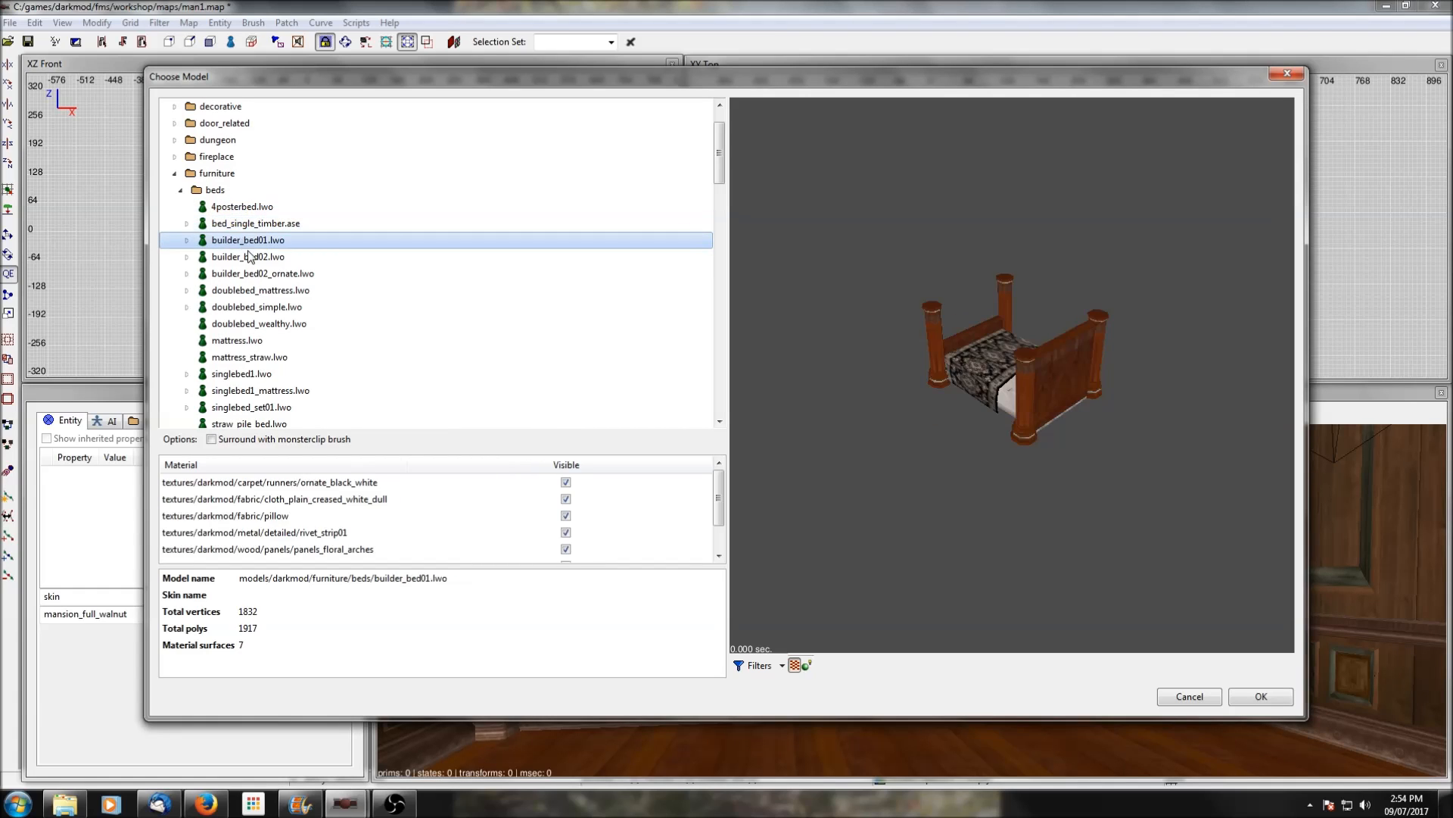
{"action": "left_click", "coordinate": [244, 276]}
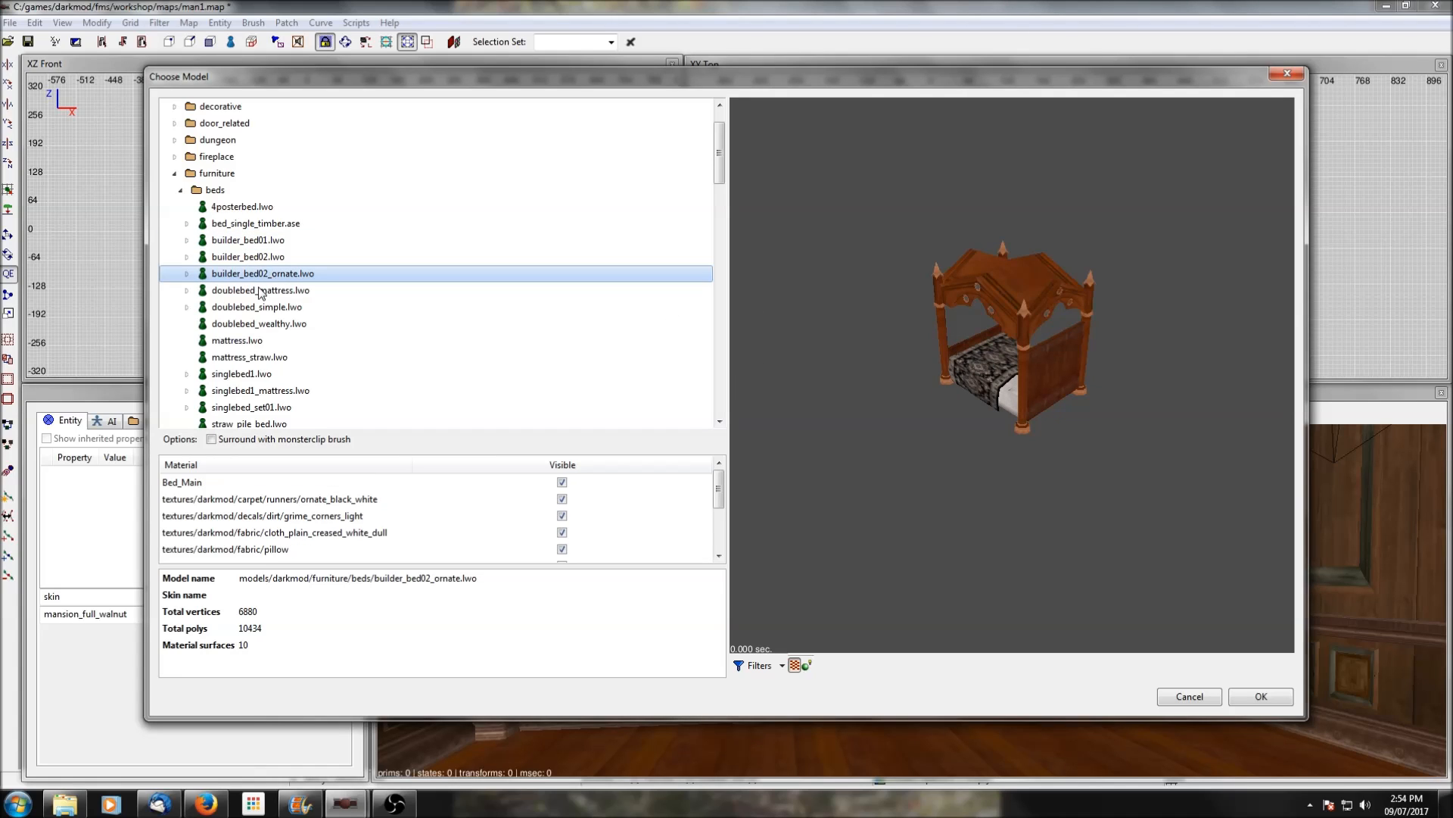
{"action": "left_click_drag", "start_coordinate": [859, 360], "coordinate": [1004, 333]}
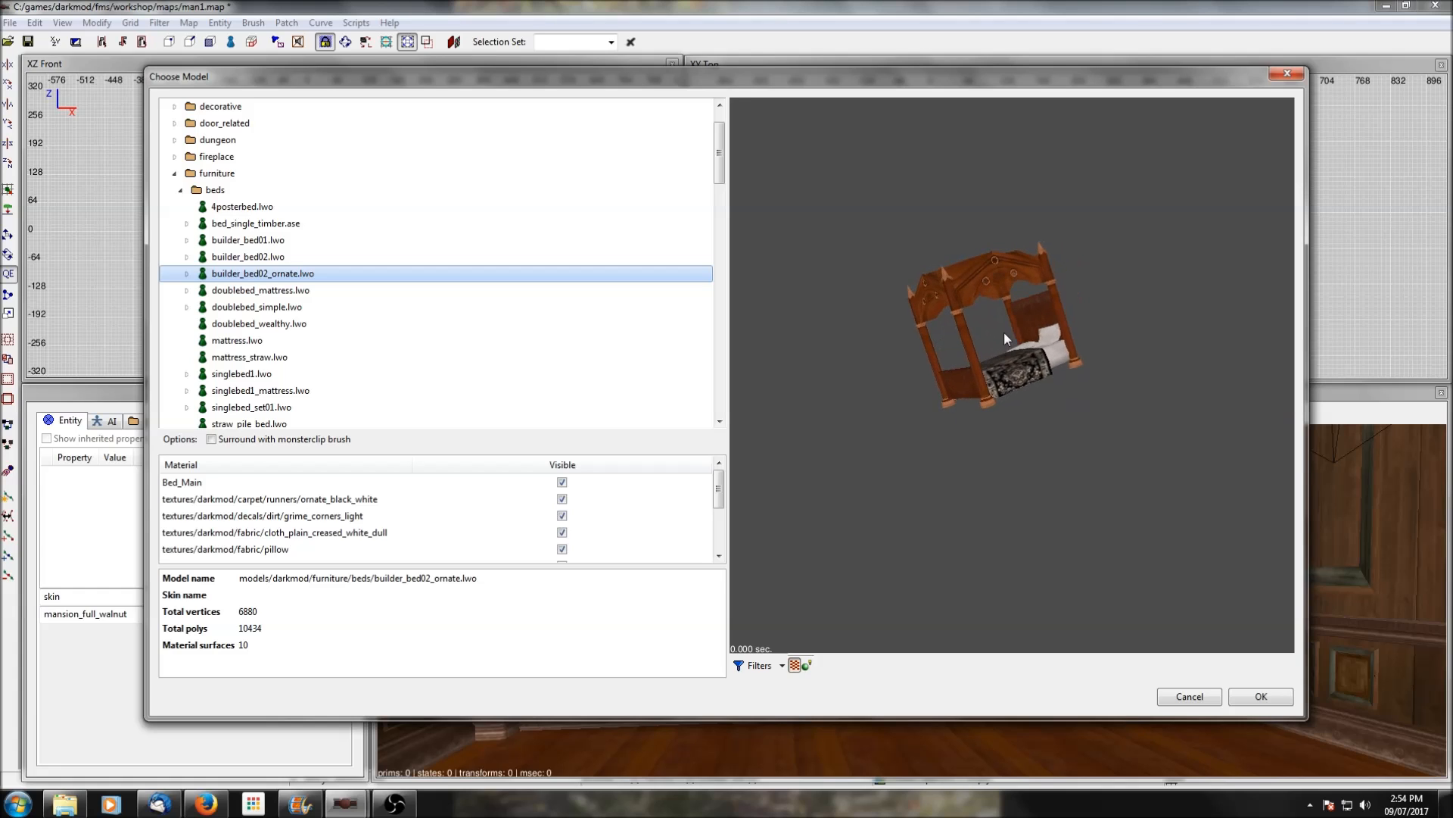
Preview the other bed models from doublebed_mattress.lwo to straw_pile_bed.lwo, and select builder_bed02_ornate.lwo as the model
{"action": "left_click", "coordinate": [250, 324]}
{"action": "left_click", "coordinate": [248, 309]}
{"action": "left_click", "coordinate": [251, 293]}
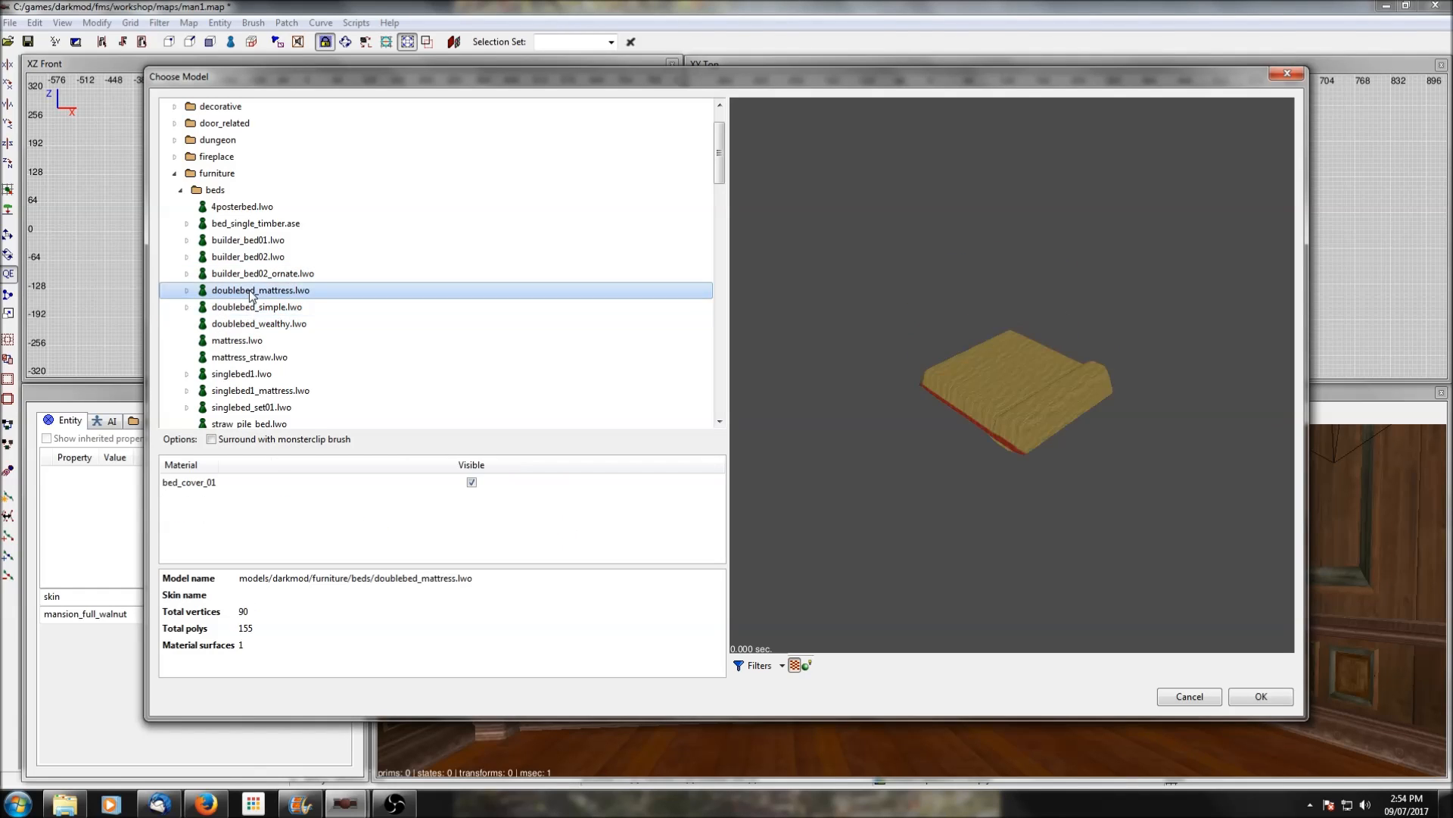
{"action": "left_click", "coordinate": [257, 276]}
{"action": "scroll", "coordinate": [256, 275], "scroll_direction": "down", "scroll_amount": 1}
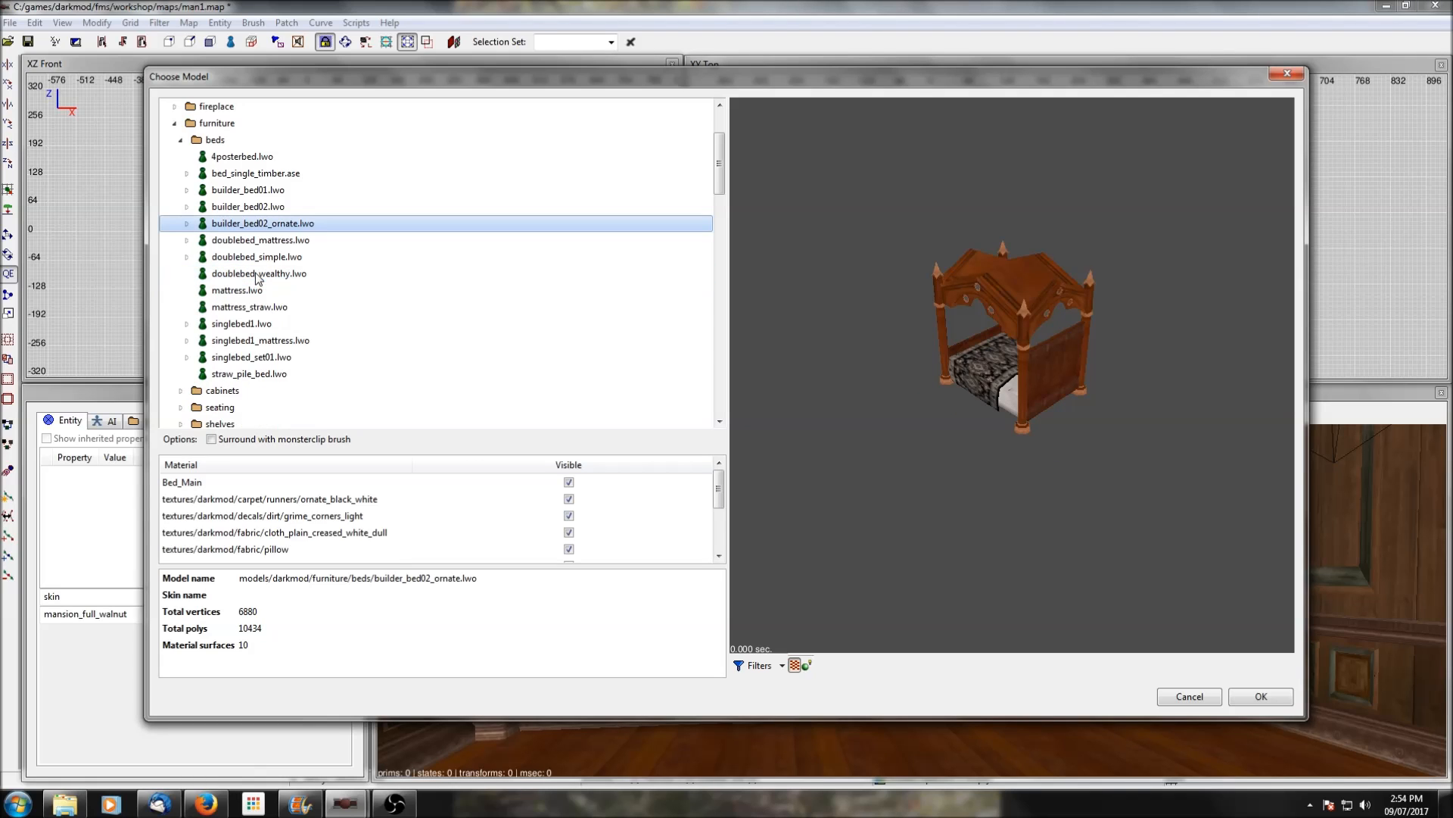
{"action": "left_click", "coordinate": [259, 373]}
{"action": "left_click", "coordinate": [258, 356]}
{"action": "left_click", "coordinate": [257, 340]}
{"action": "left_click", "coordinate": [255, 323]}
{"action": "left_click", "coordinate": [255, 306]}
{"action": "left_click", "coordinate": [255, 290]}
{"action": "left_click", "coordinate": [256, 273]}
{"action": "left_click", "coordinate": [251, 225]}
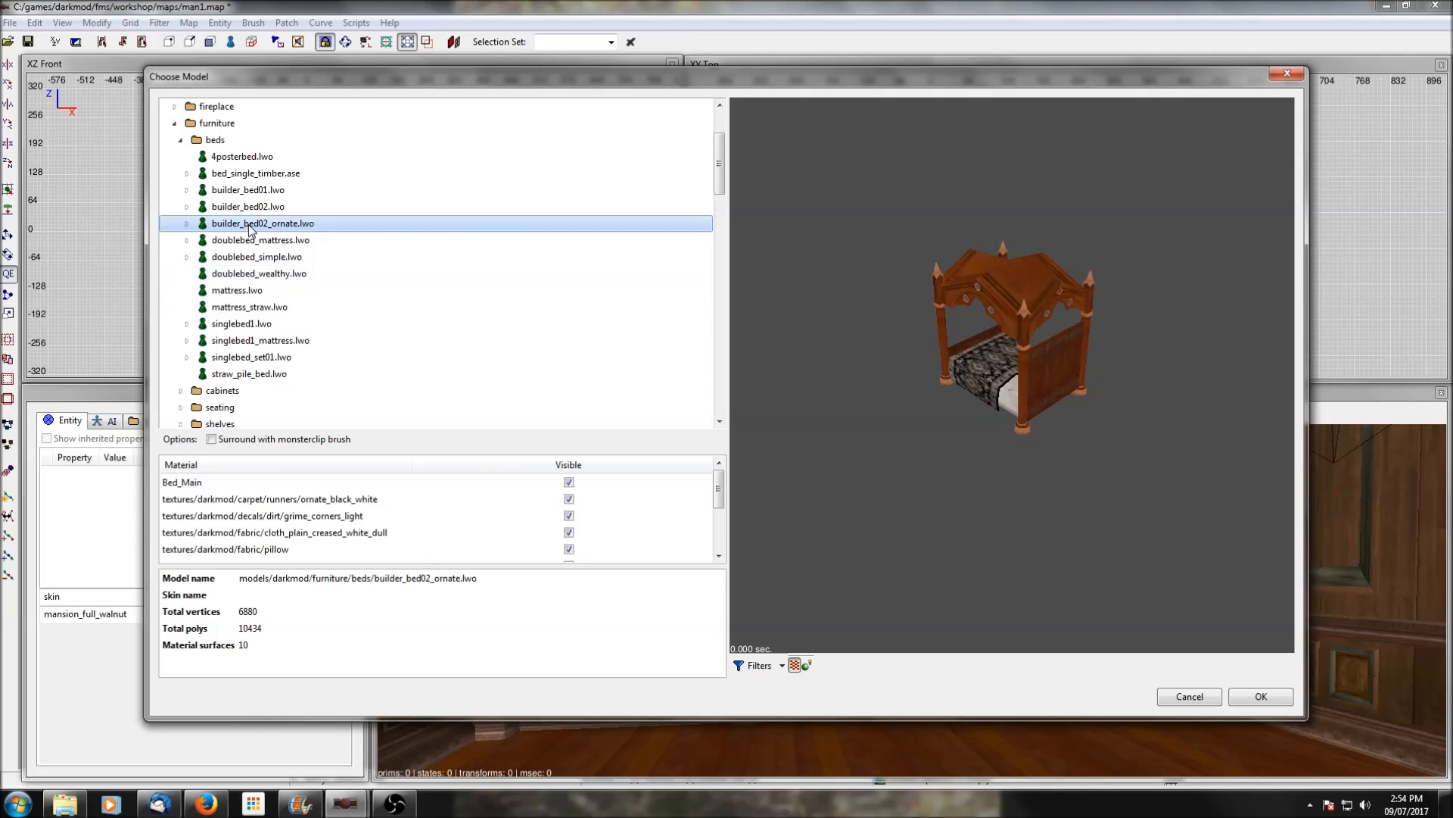
Expand the skins of builder_bed02_ornate.lwo and preview beds/builder_coarse, beds/builder_coarse_no_pillows and beds/builder_no_pillows
{"action": "left_click", "coordinate": [187, 224]}
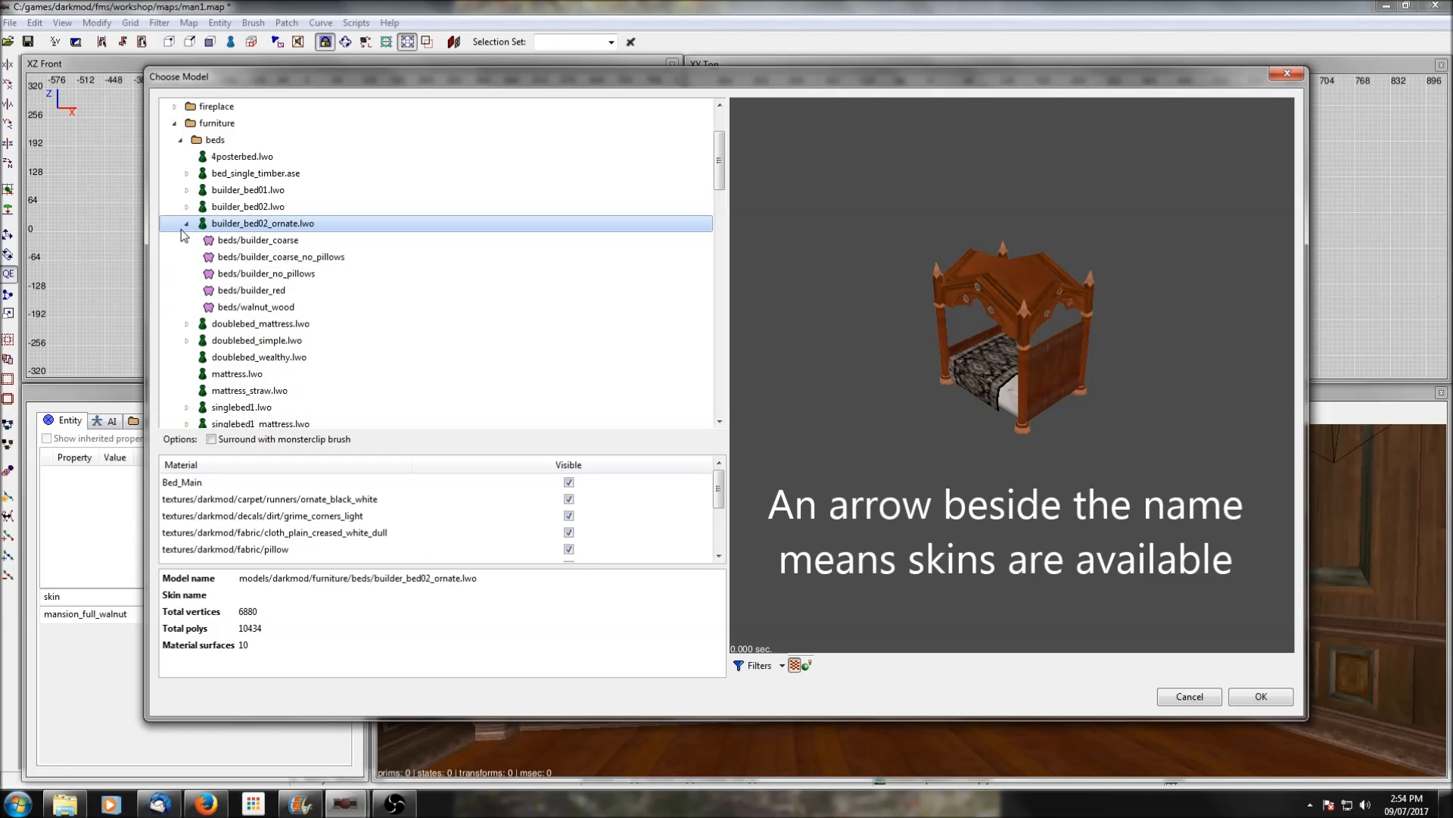
{"action": "left_click", "coordinate": [286, 241]}
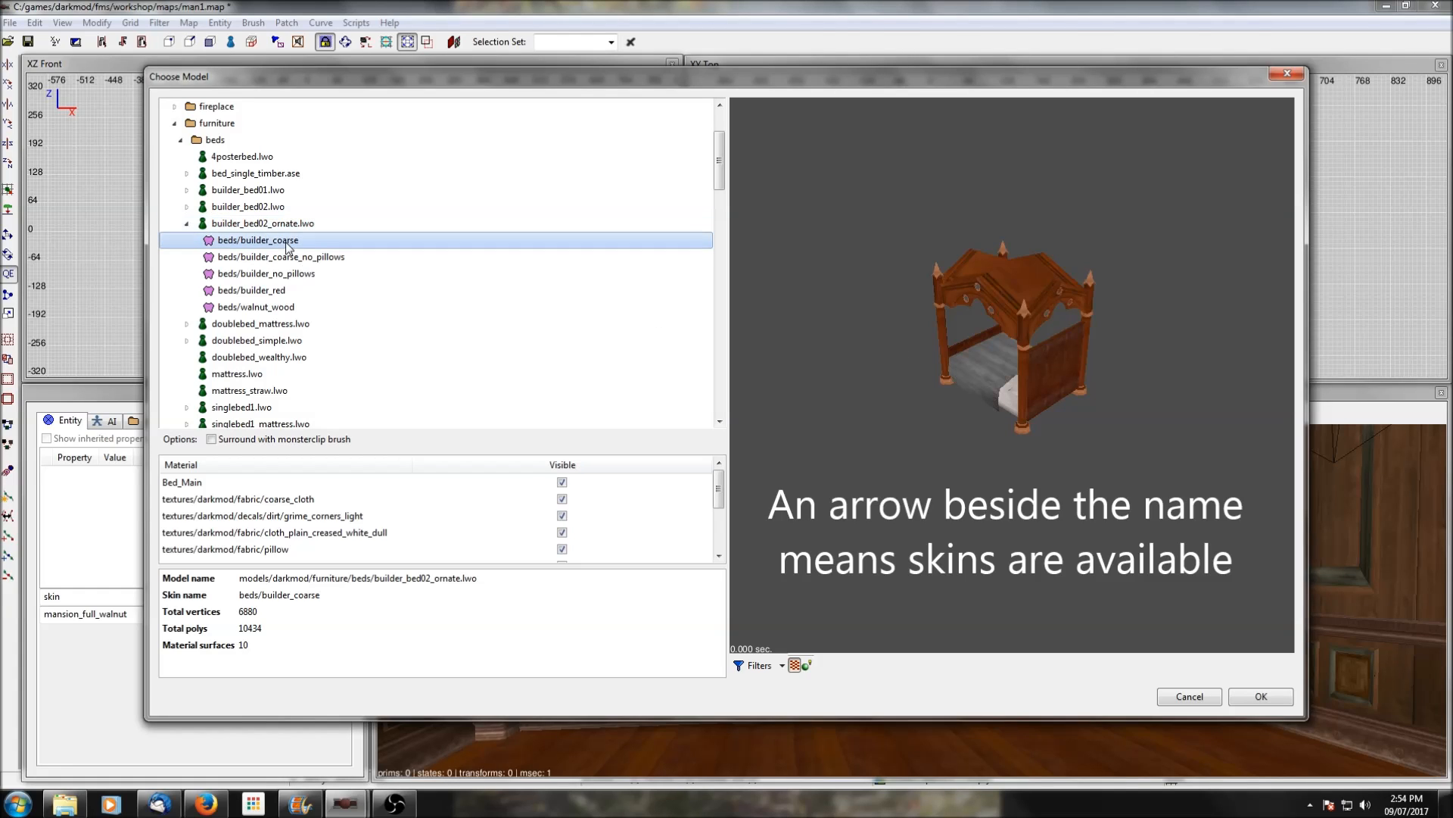
{"action": "left_click", "coordinate": [289, 274]}
{"action": "left_click", "coordinate": [282, 258]}
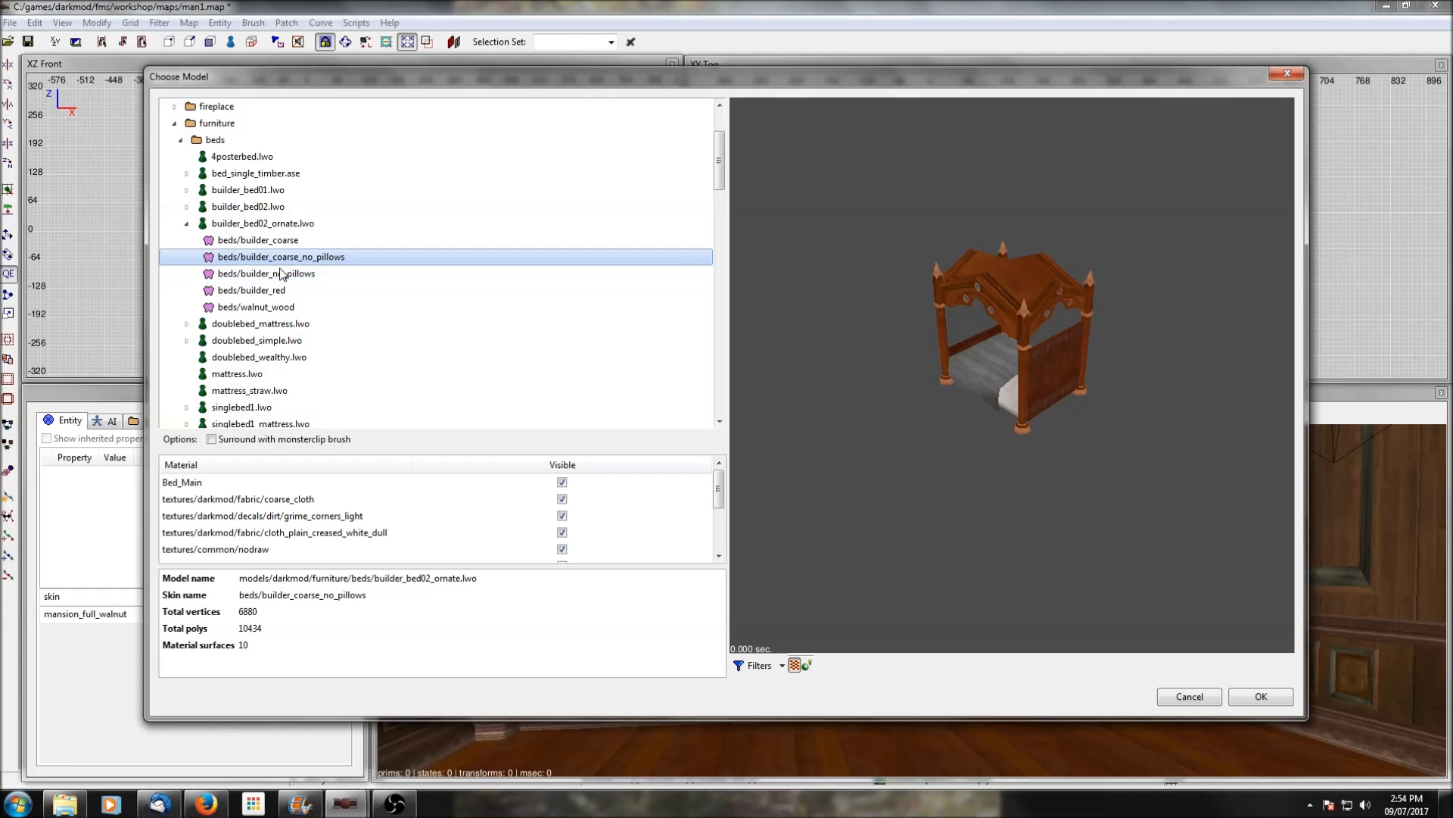
{"action": "left_click", "coordinate": [276, 276]}
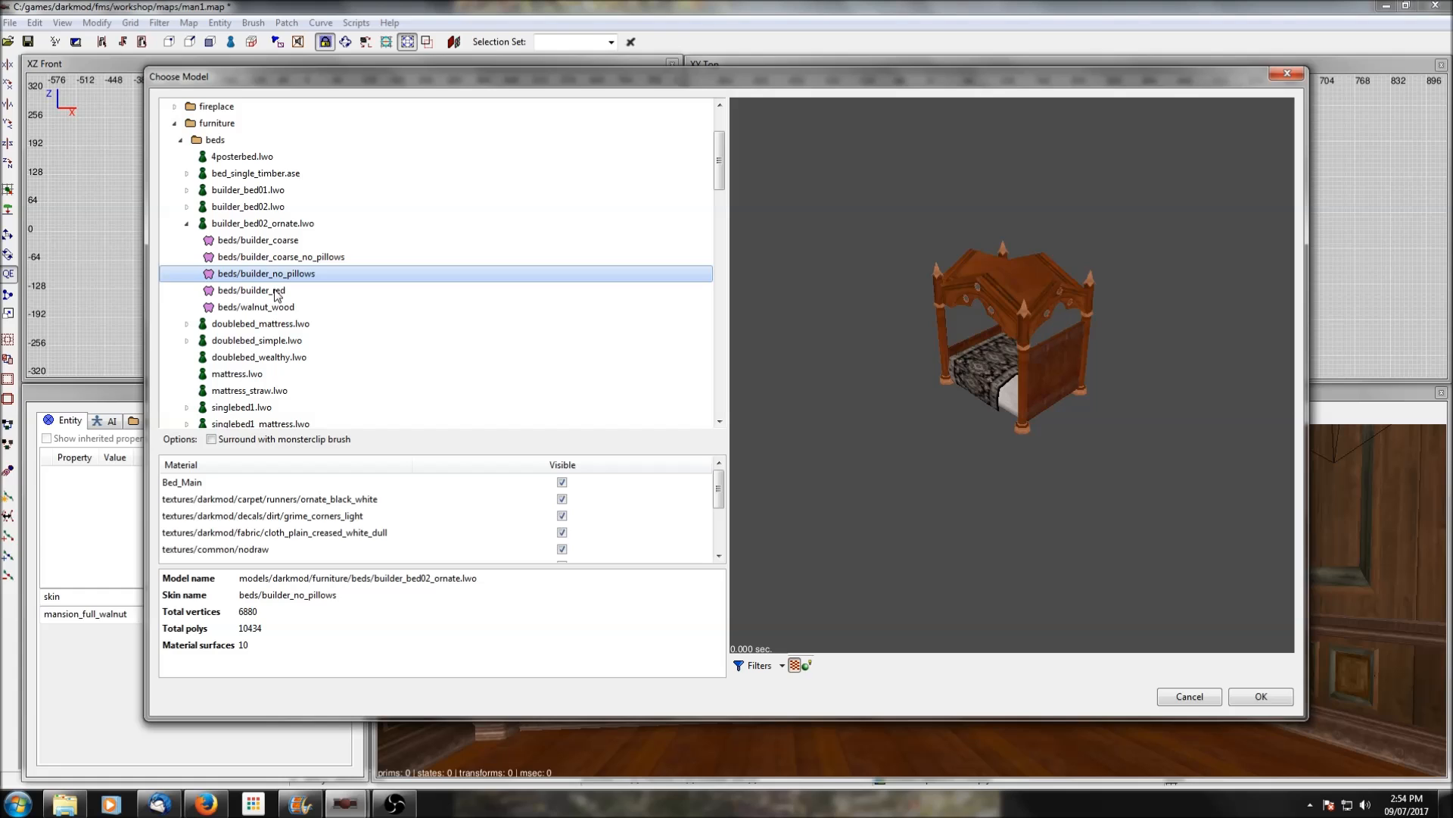
Compare the remaining skins of builder_bed02_ornate.lwo, inspect the walnut version, and insert the bed with skin beds/walnut_wood
{"action": "left_click", "coordinate": [275, 292]}
{"action": "left_click", "coordinate": [276, 309]}
{"action": "left_click_drag", "start_coordinate": [822, 324], "coordinate": [971, 317]}
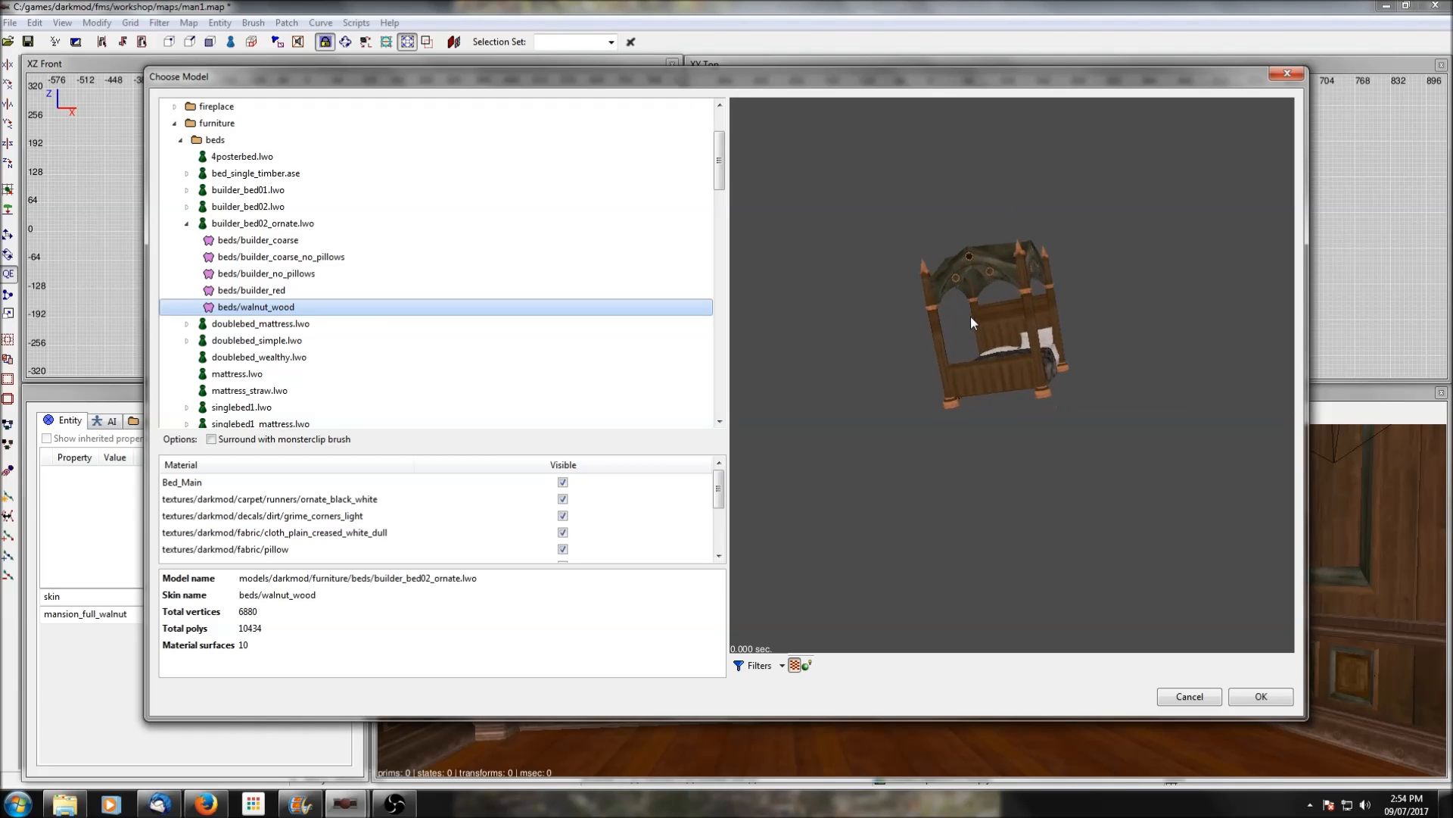
{"action": "scroll", "coordinate": [970, 316], "scroll_direction": "up", "scroll_amount": 6}
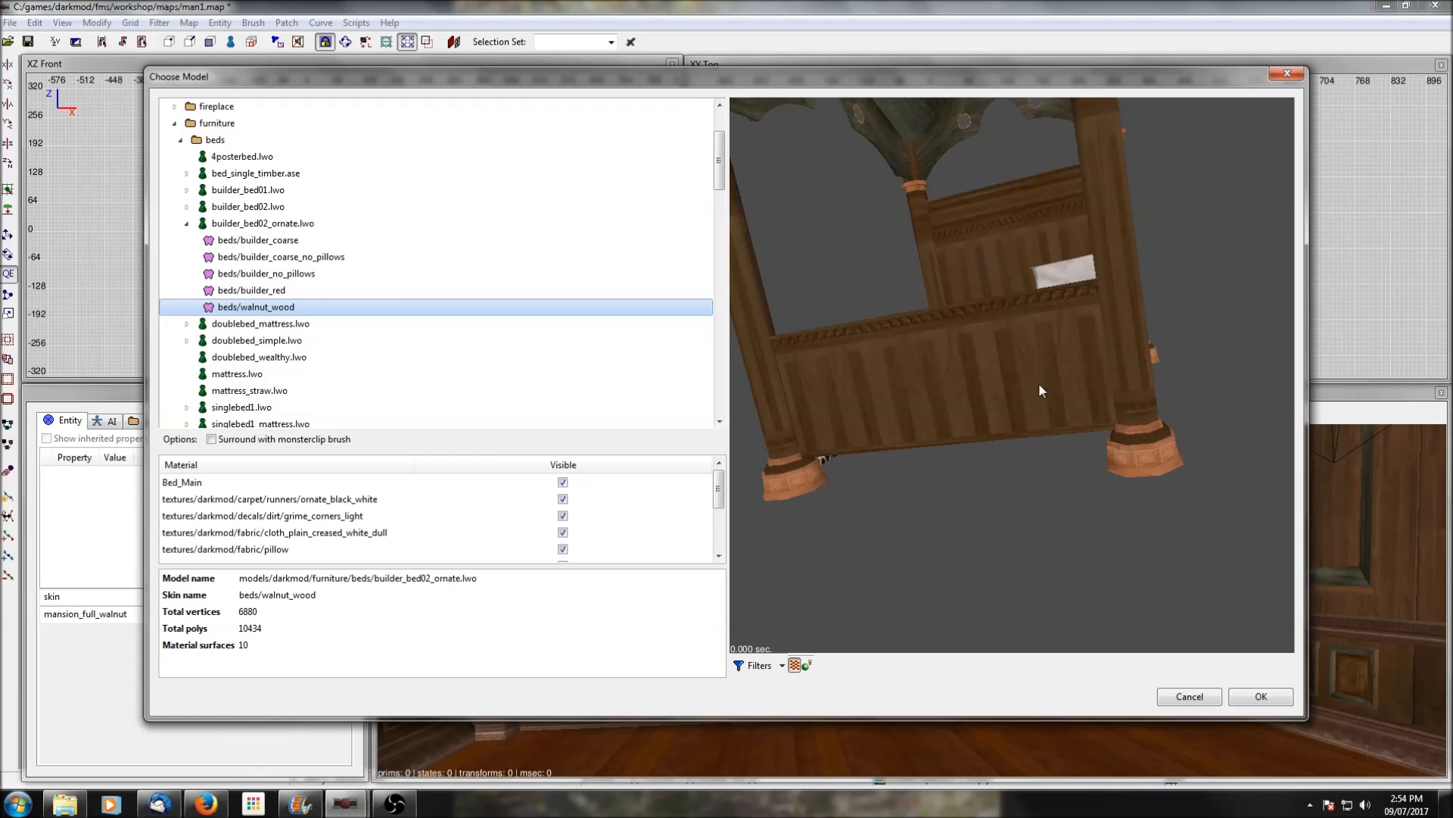
{"action": "scroll", "coordinate": [945, 286], "scroll_direction": "down", "scroll_amount": 5}
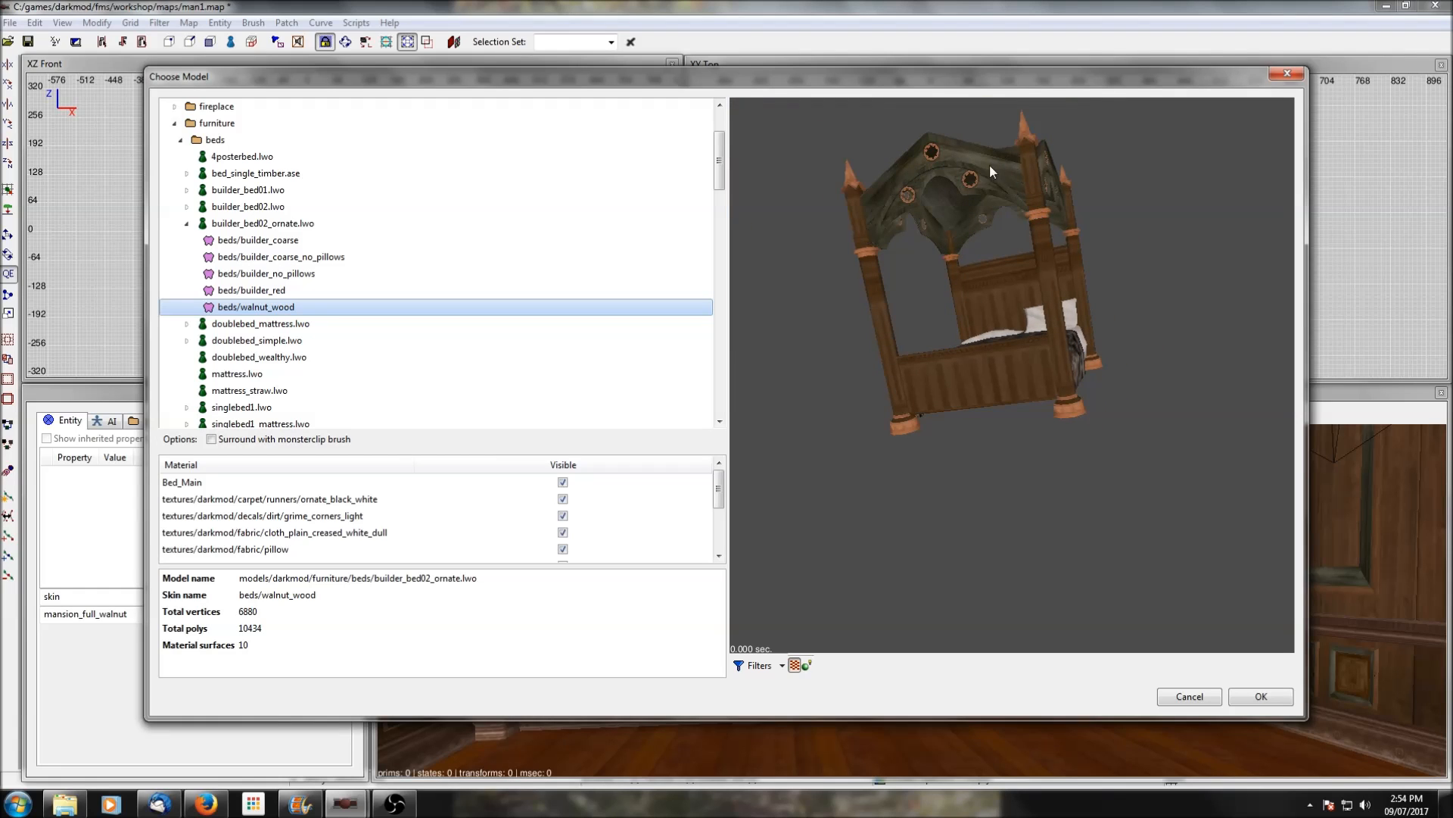
{"action": "left_click_drag", "start_coordinate": [948, 147], "coordinate": [1045, 229]}
{"action": "left_click_drag", "start_coordinate": [933, 258], "coordinate": [983, 262]}
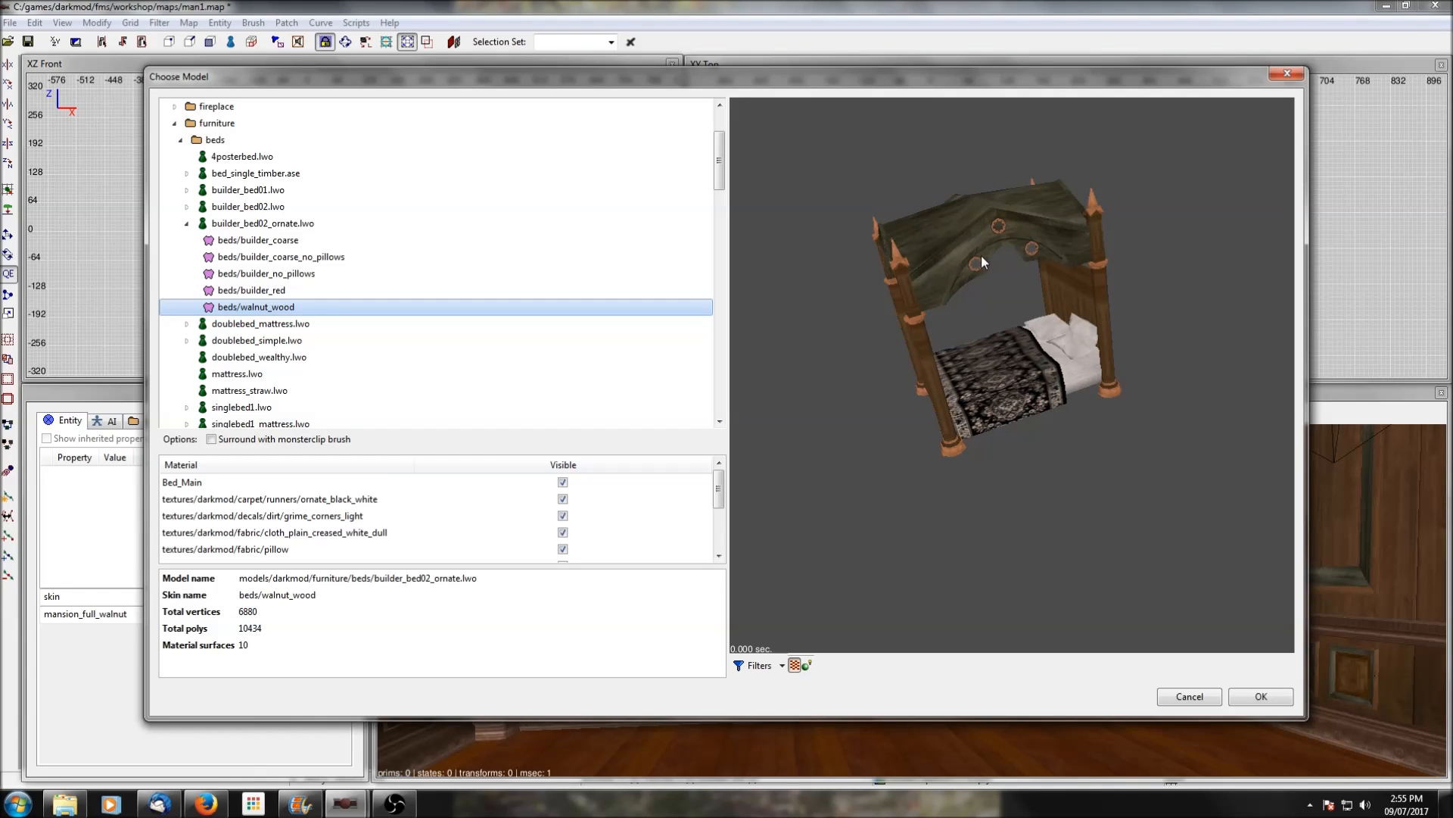
{"action": "left_click_drag", "start_coordinate": [907, 314], "coordinate": [1028, 275]}
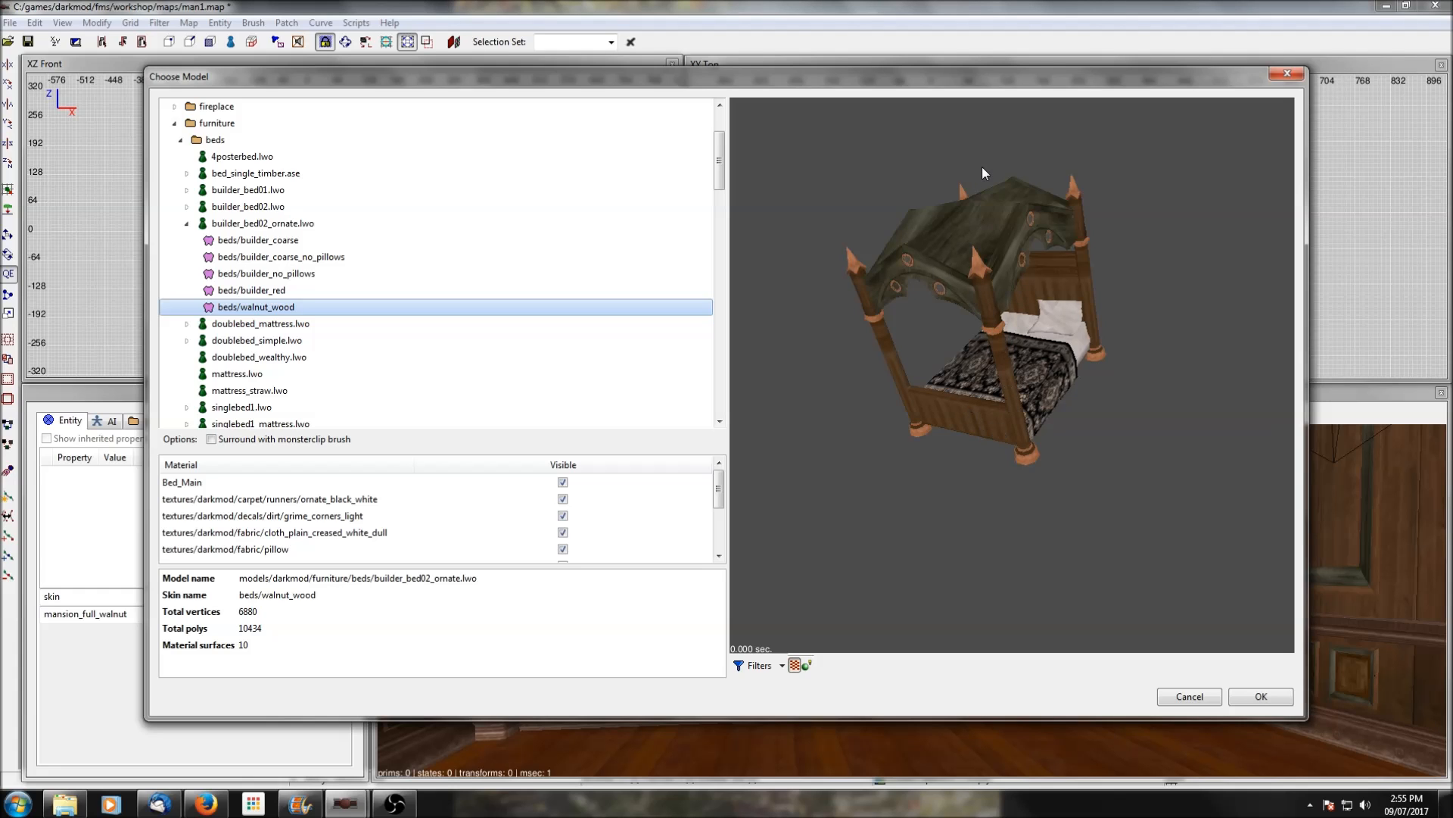
{"action": "left_click", "coordinate": [1262, 698]}
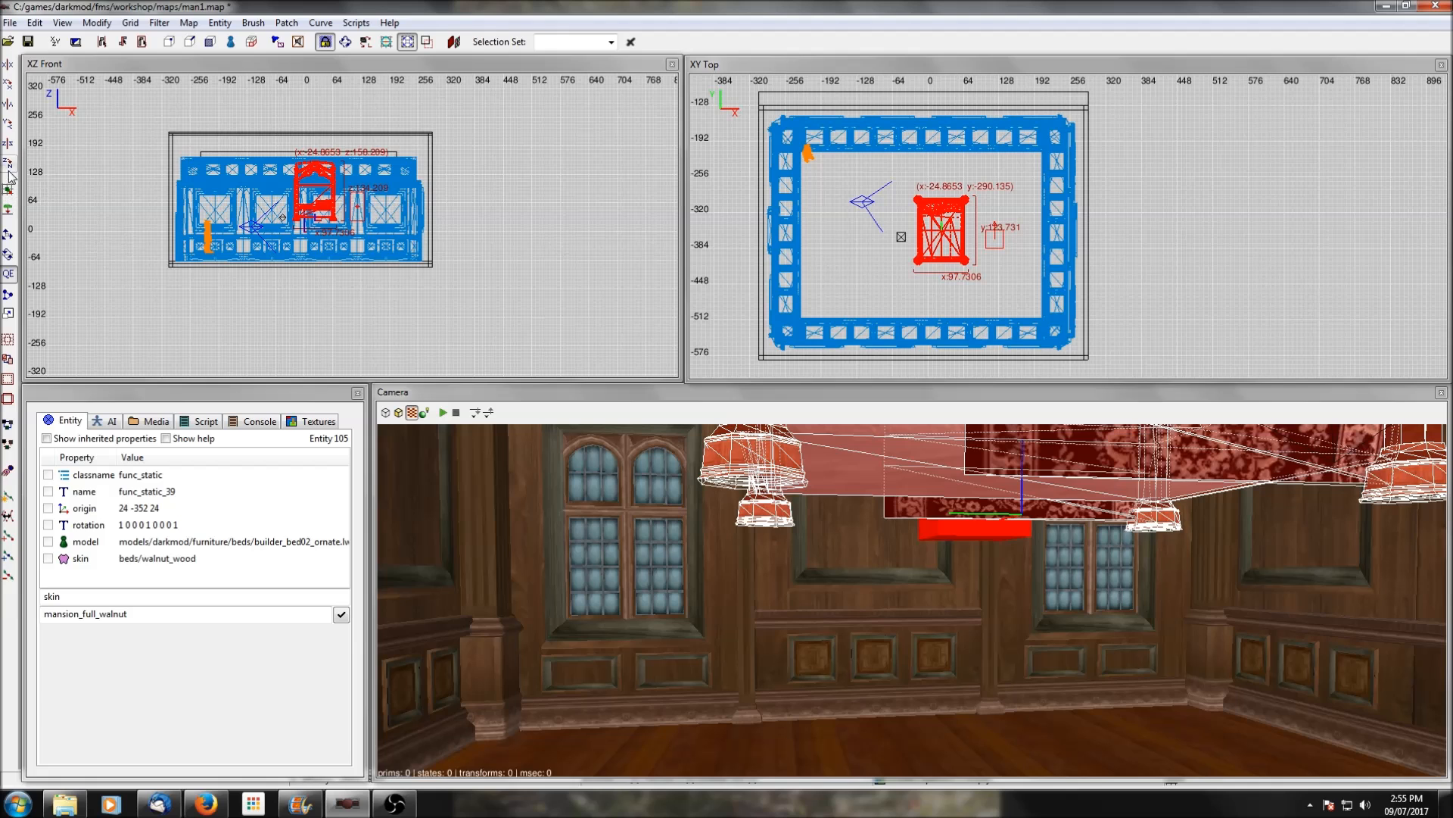
Drop the selected ornate bed down onto the room's floor and check it in the camera view
{"action": "left_click", "coordinate": [8, 210]}
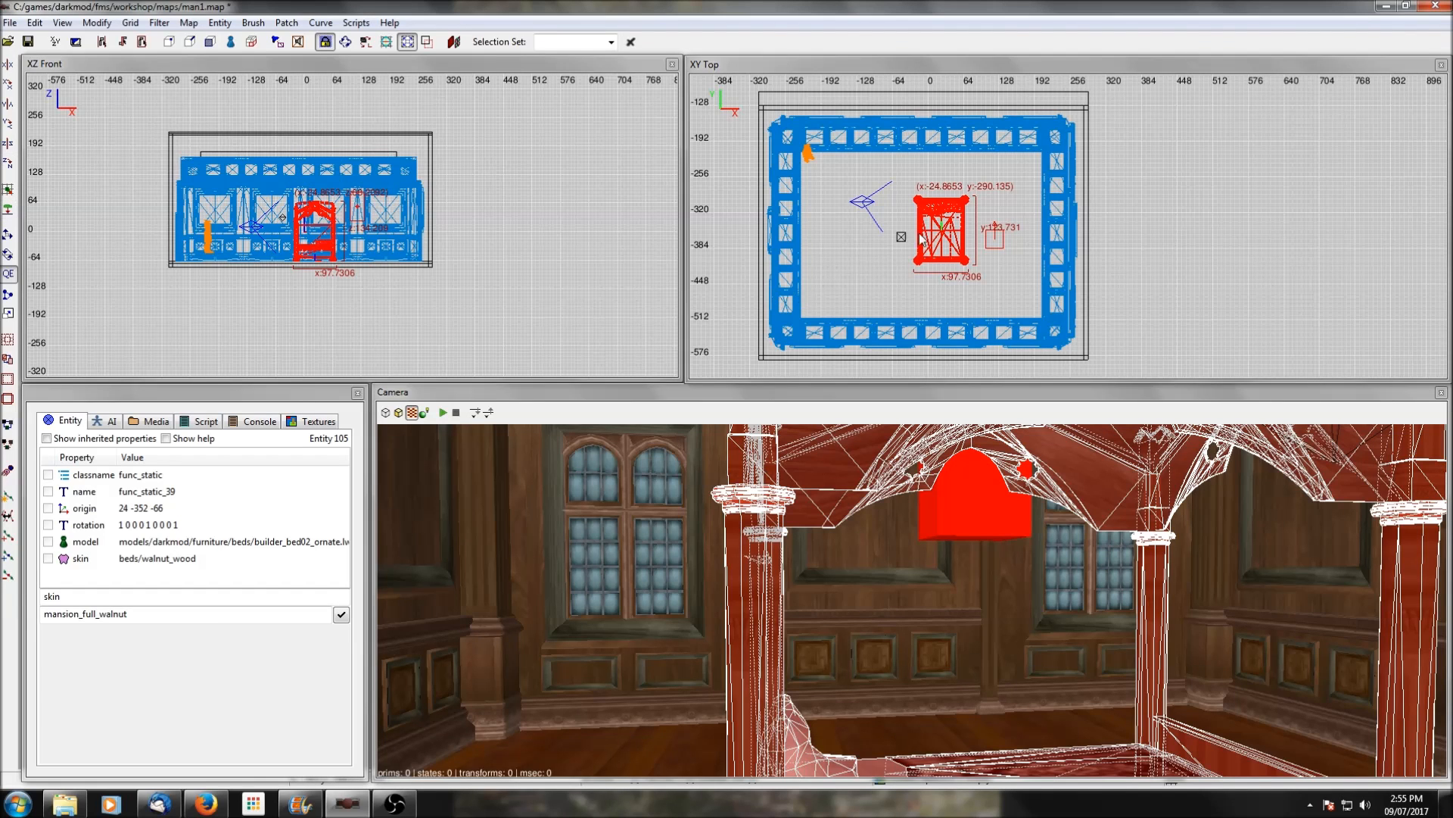
{"action": "right_click", "coordinate": [993, 479]}
{"action": "right_click", "coordinate": [926, 529]}
{"action": "left_click", "coordinate": [927, 529], "text": "shift"}
{"action": "left_click", "coordinate": [927, 530], "text": "shift"}
{"action": "left_click", "coordinate": [927, 529], "text": "shift"}
{"action": "left_click", "coordinate": [927, 532], "text": "shift"}
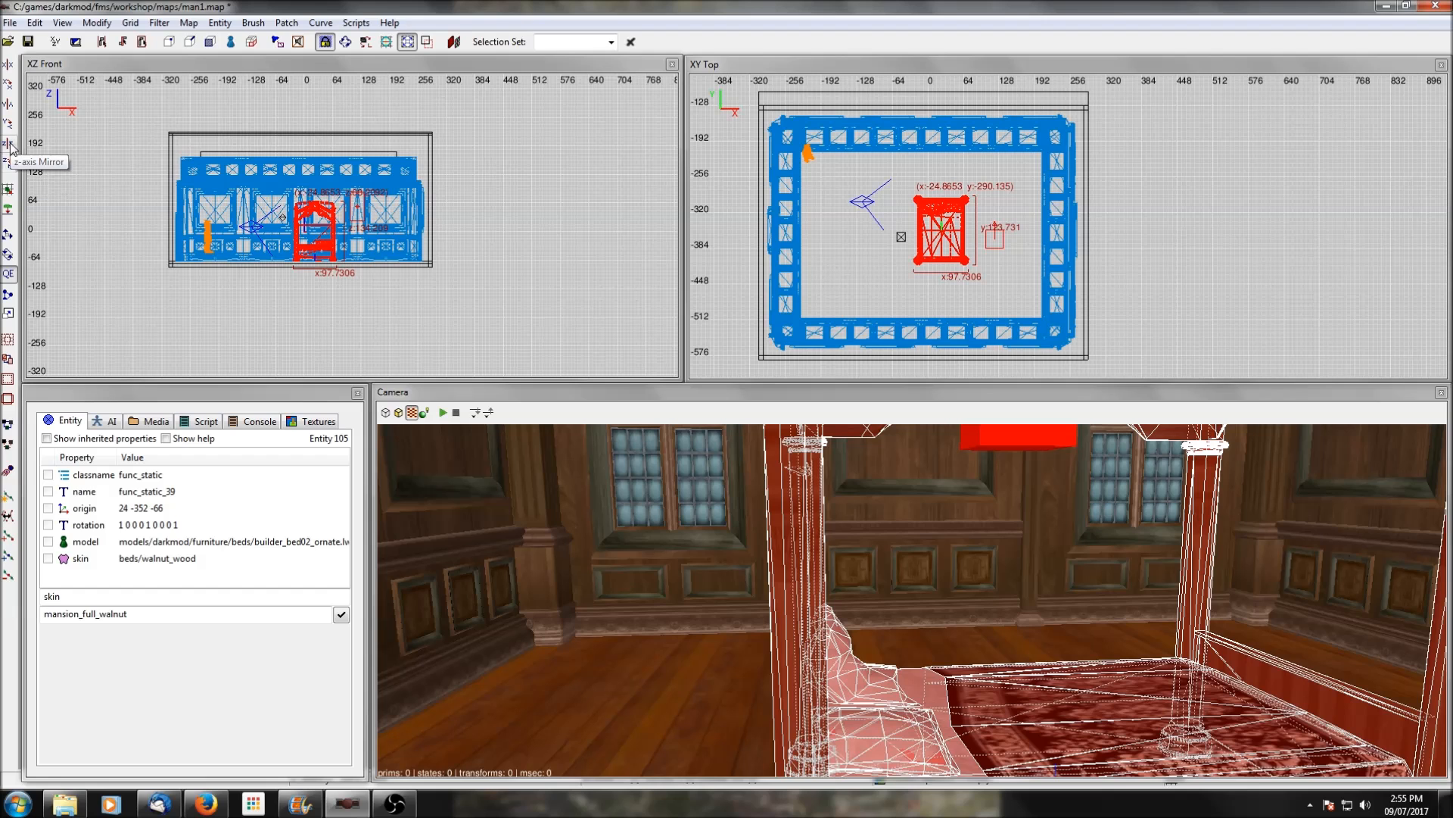
Rotate the bed about the z-axis until its headboard faces the wall on the positive X side
{"action": "left_click", "coordinate": [9, 166]}
{"action": "left_click", "coordinate": [9, 166]}
{"action": "left_click", "coordinate": [9, 166]}
{"action": "left_click", "coordinate": [9, 166]}
{"action": "left_click", "coordinate": [9, 166]}
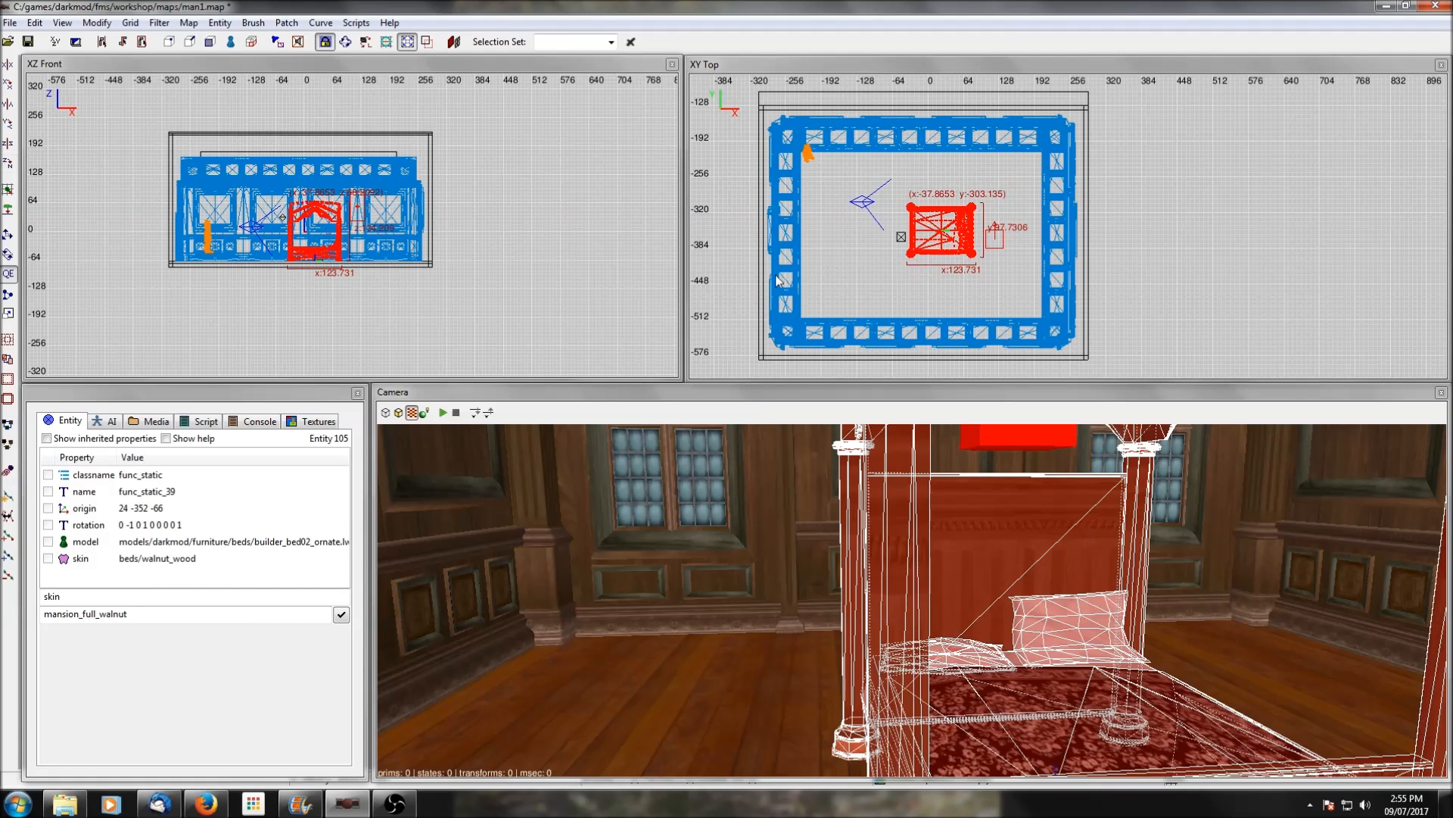
Move the bed along X to the east wall, to origin 188 -352 -66, and check its placement
{"action": "scroll", "coordinate": [935, 244], "scroll_direction": "up", "scroll_amount": 1}
{"action": "left_click_drag", "start_coordinate": [934, 244], "coordinate": [1048, 244]}
{"action": "right_click", "coordinate": [1137, 520]}
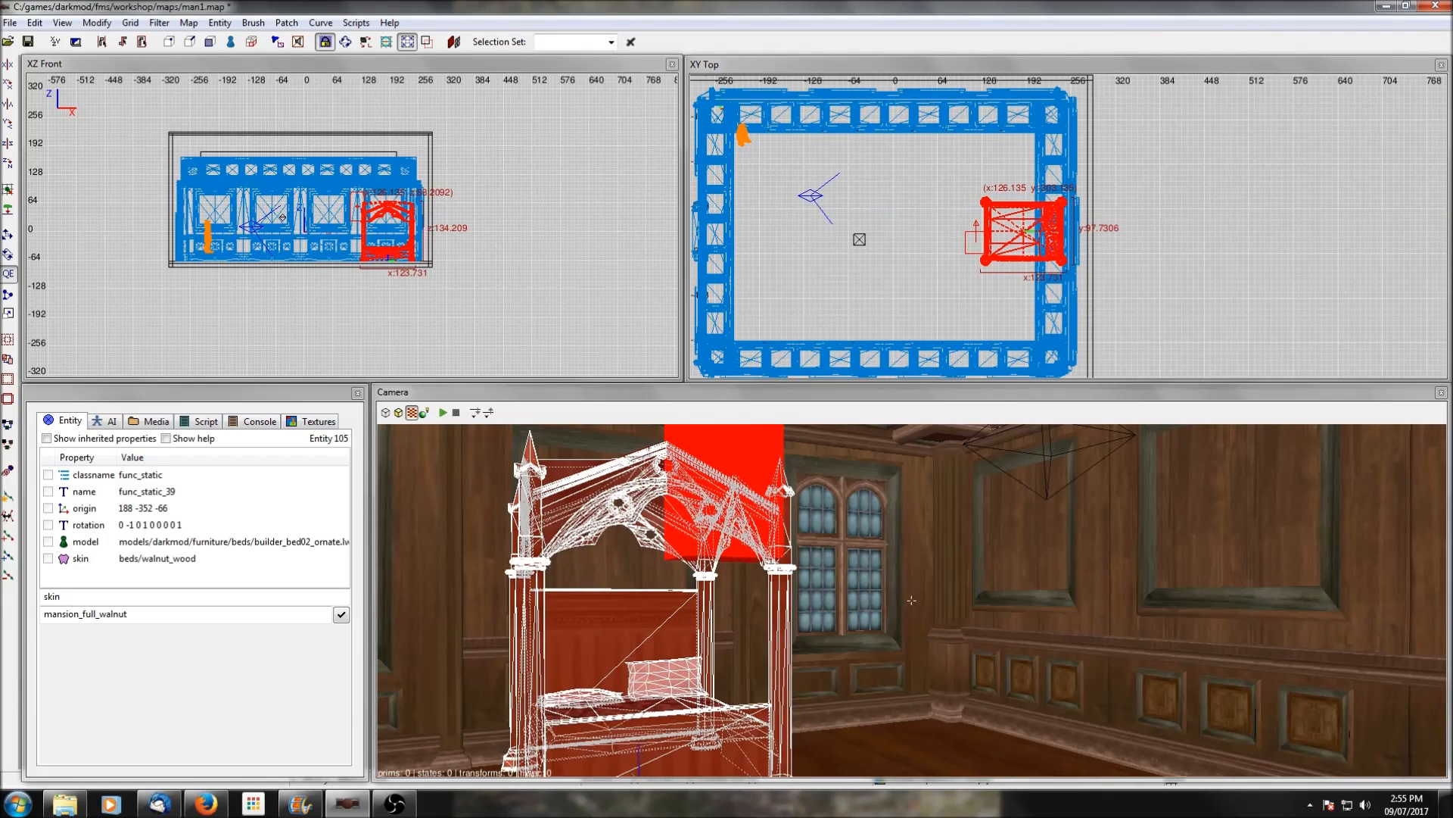
{"action": "right_click", "coordinate": [1137, 521]}
{"action": "scroll", "coordinate": [1137, 521], "scroll_direction": "up", "scroll_amount": 4}
{"action": "right_click", "coordinate": [1137, 521]}
{"action": "right_click", "coordinate": [1137, 521]}
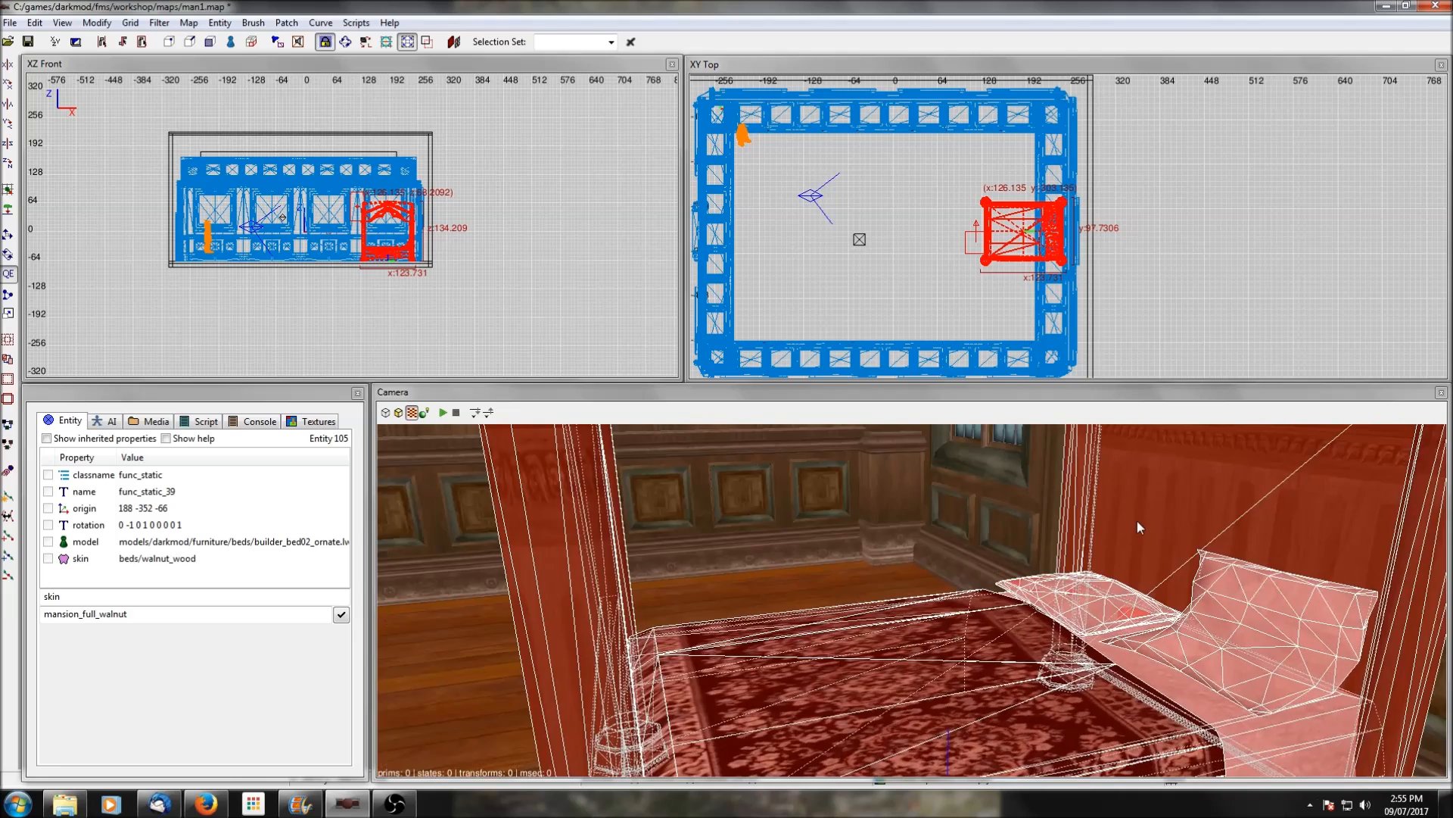
{"action": "scroll", "coordinate": [1137, 521], "scroll_direction": "down", "scroll_amount": 3}
{"action": "right_click", "coordinate": [1137, 521]}
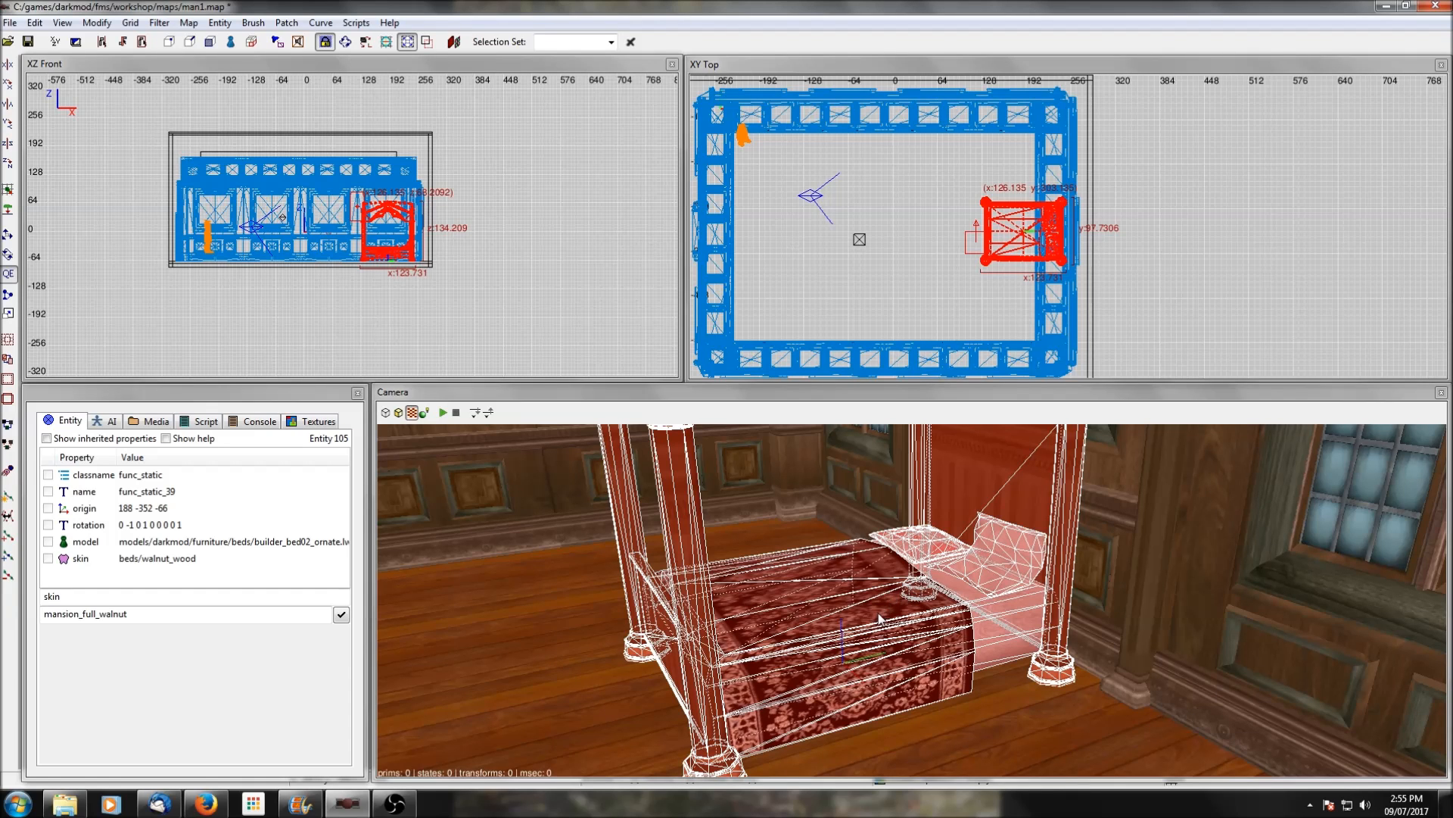
Try moving the bed in the camera view, and undo the move
{"action": "left_click_drag", "start_coordinate": [882, 615], "coordinate": [826, 658]}
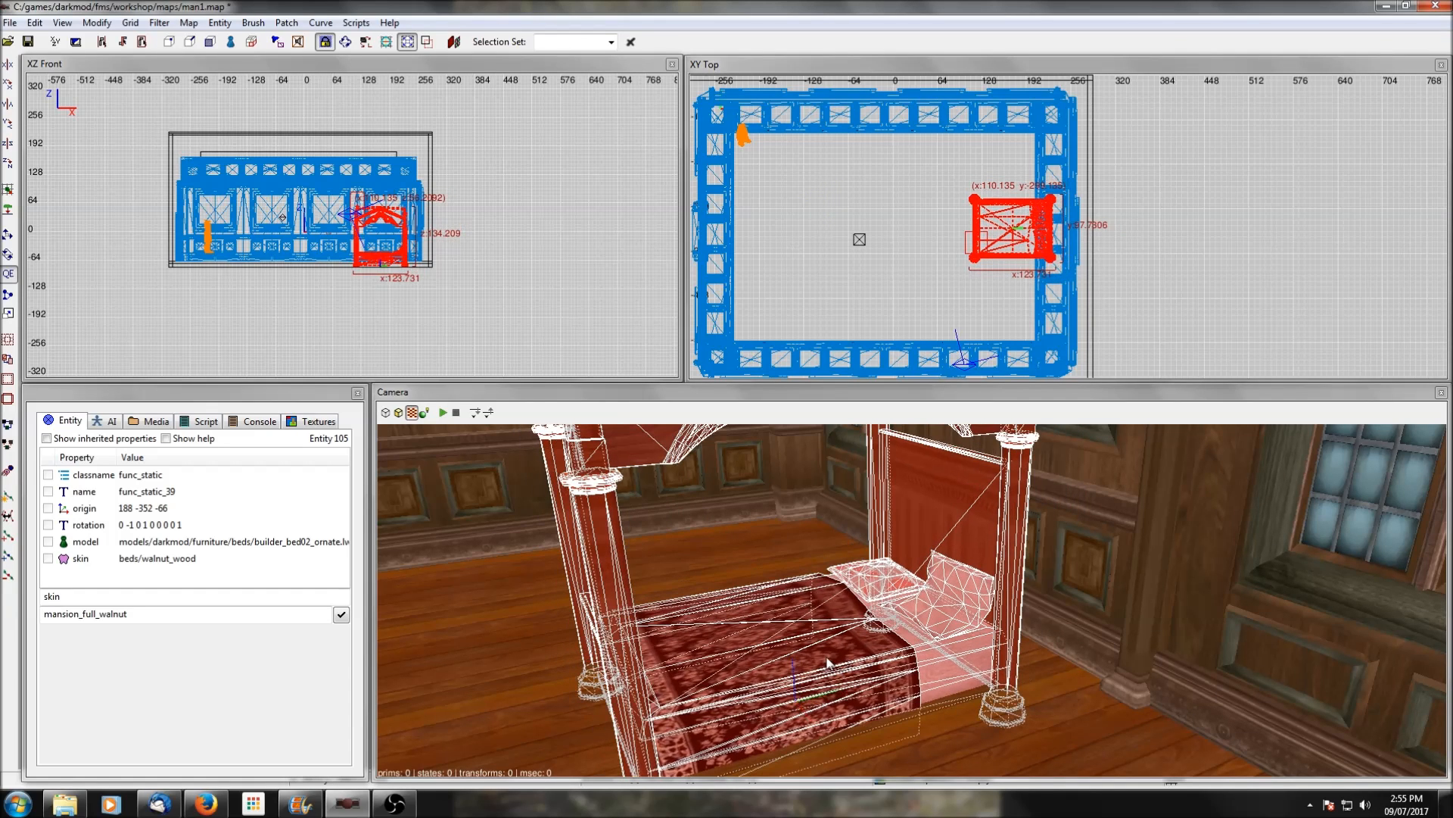
{"action": "key", "text": "Escape"}
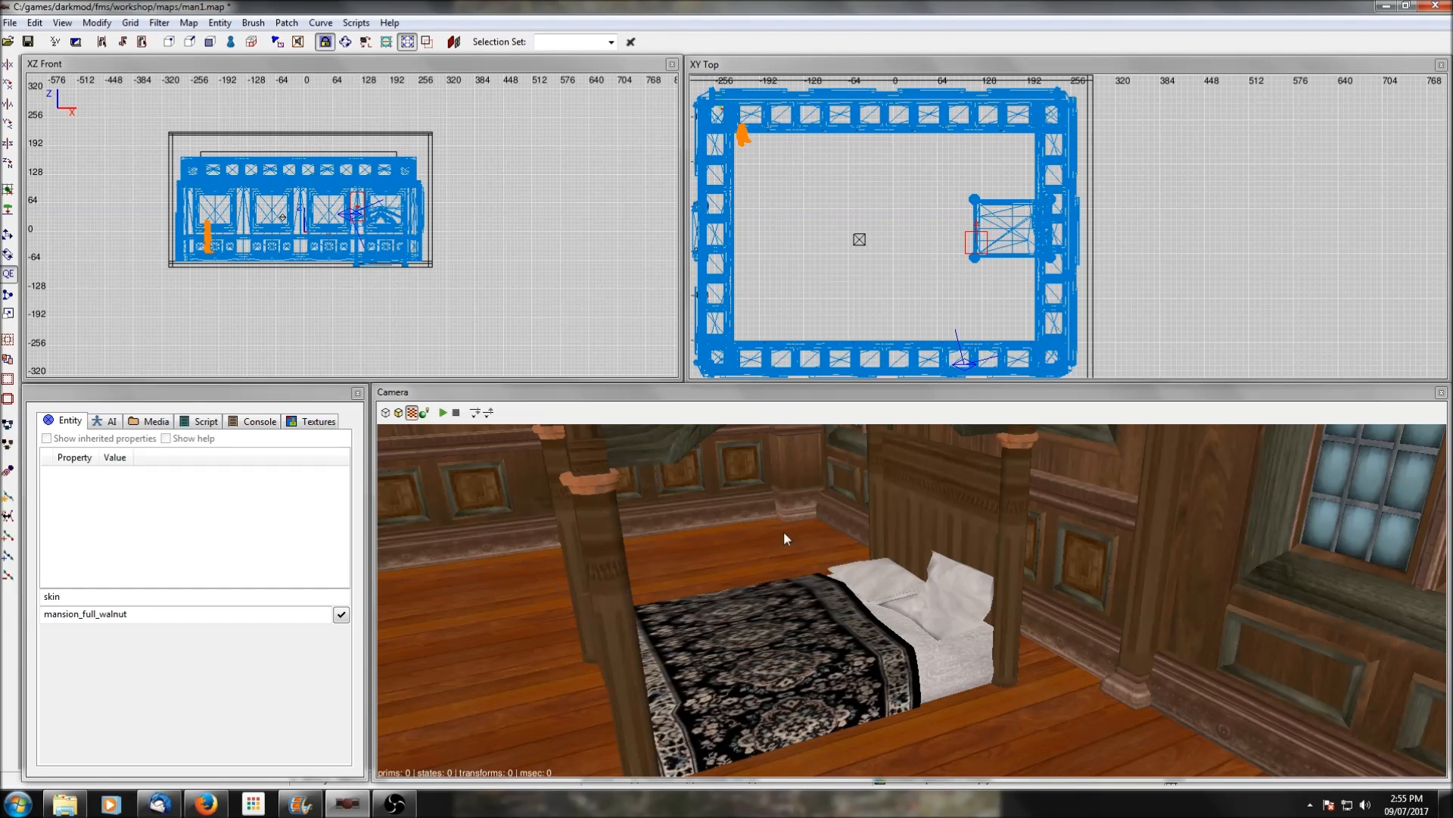
{"action": "key", "text": "ctrl+z"}
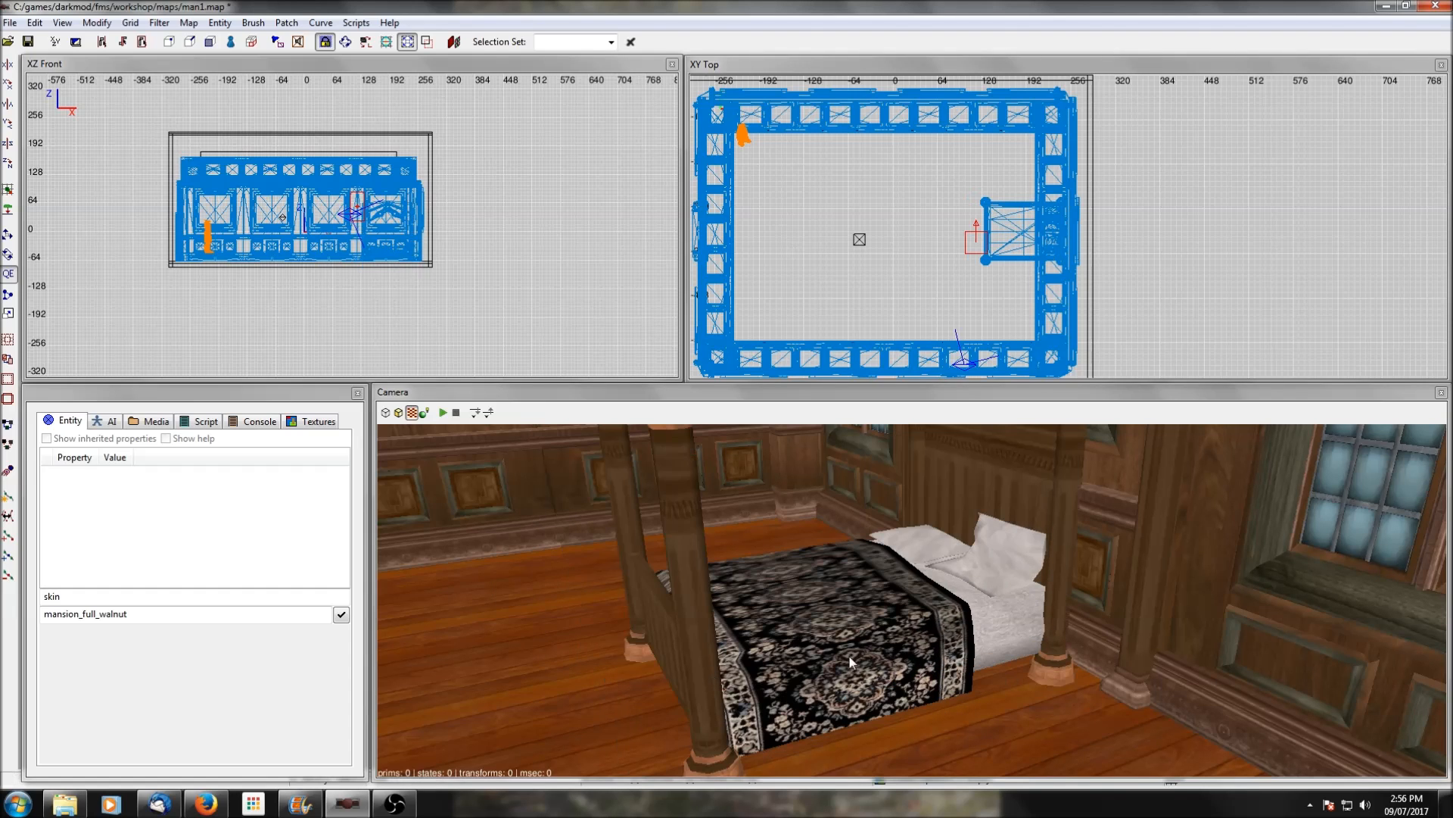
Reselect the bed and shift it about 4 units away from the east wall, leaving nothing selected
{"action": "left_click", "coordinate": [1009, 227], "text": "shift"}
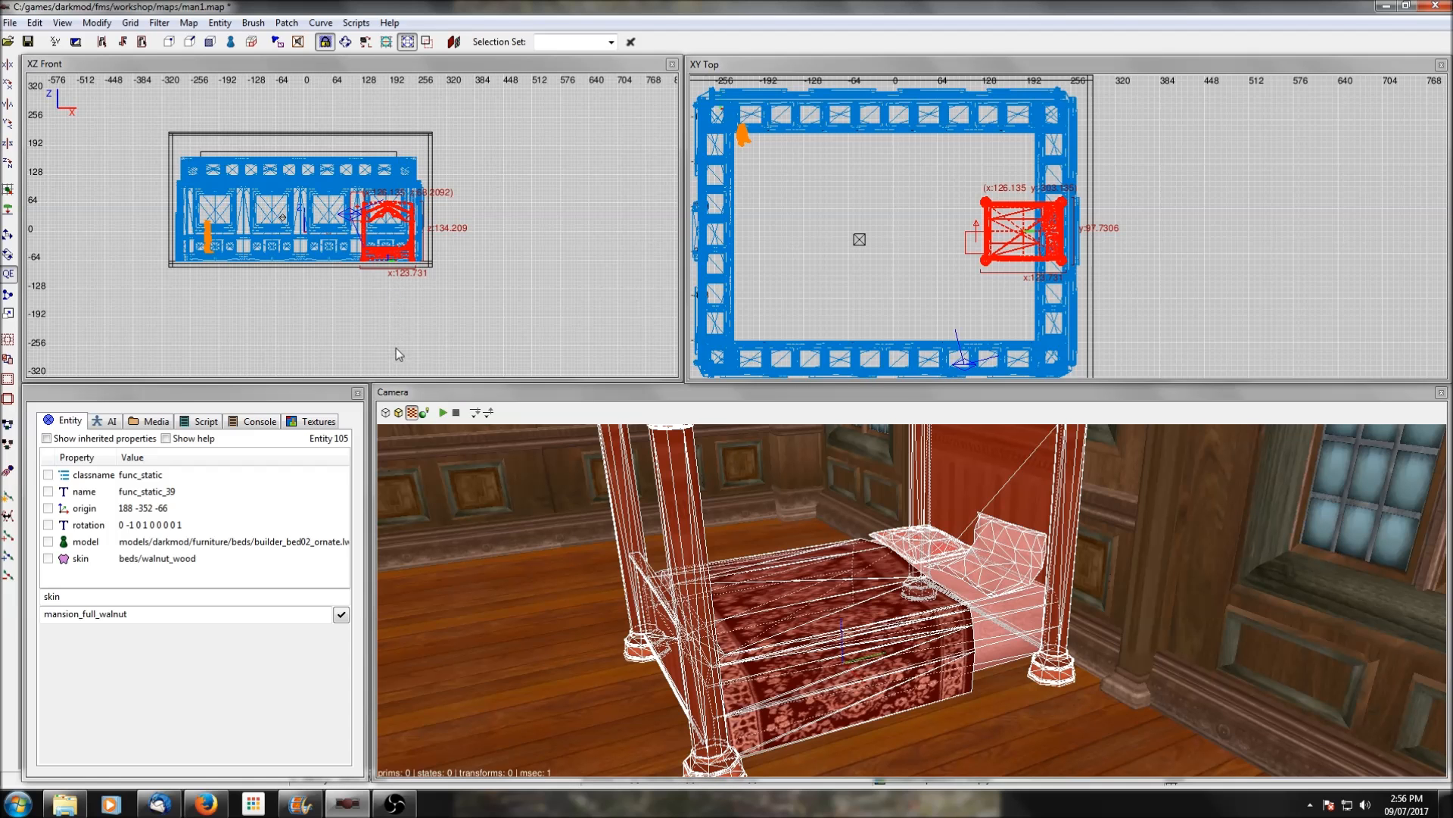
{"action": "mouse_move", "coordinate": [1026, 229]}
{"action": "left_mouse_down"}
{"action": "mouse_move", "coordinate": [961, 197]}
{"action": "mouse_move", "coordinate": [976, 242]}
{"action": "mouse_move", "coordinate": [991, 212]}
{"action": "mouse_move", "coordinate": [1042, 237]}
{"action": "left_mouse_up"}
{"action": "left_click", "coordinate": [1110, 557], "text": "shift"}
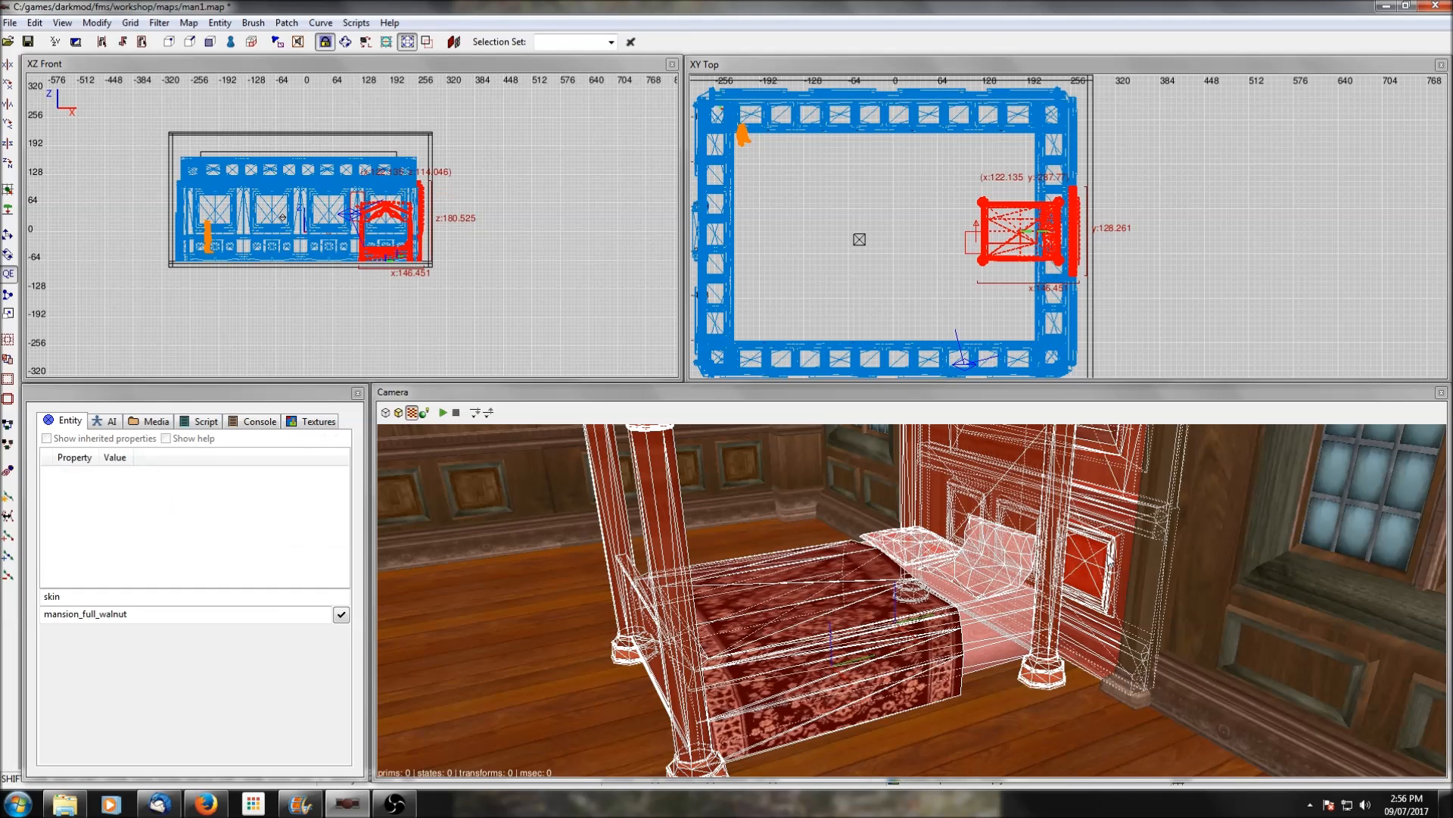
{"action": "key", "text": "Escape"}
Move the player start from the foot of the bed to near the middle of the room
{"action": "right_click", "coordinate": [1106, 553]}
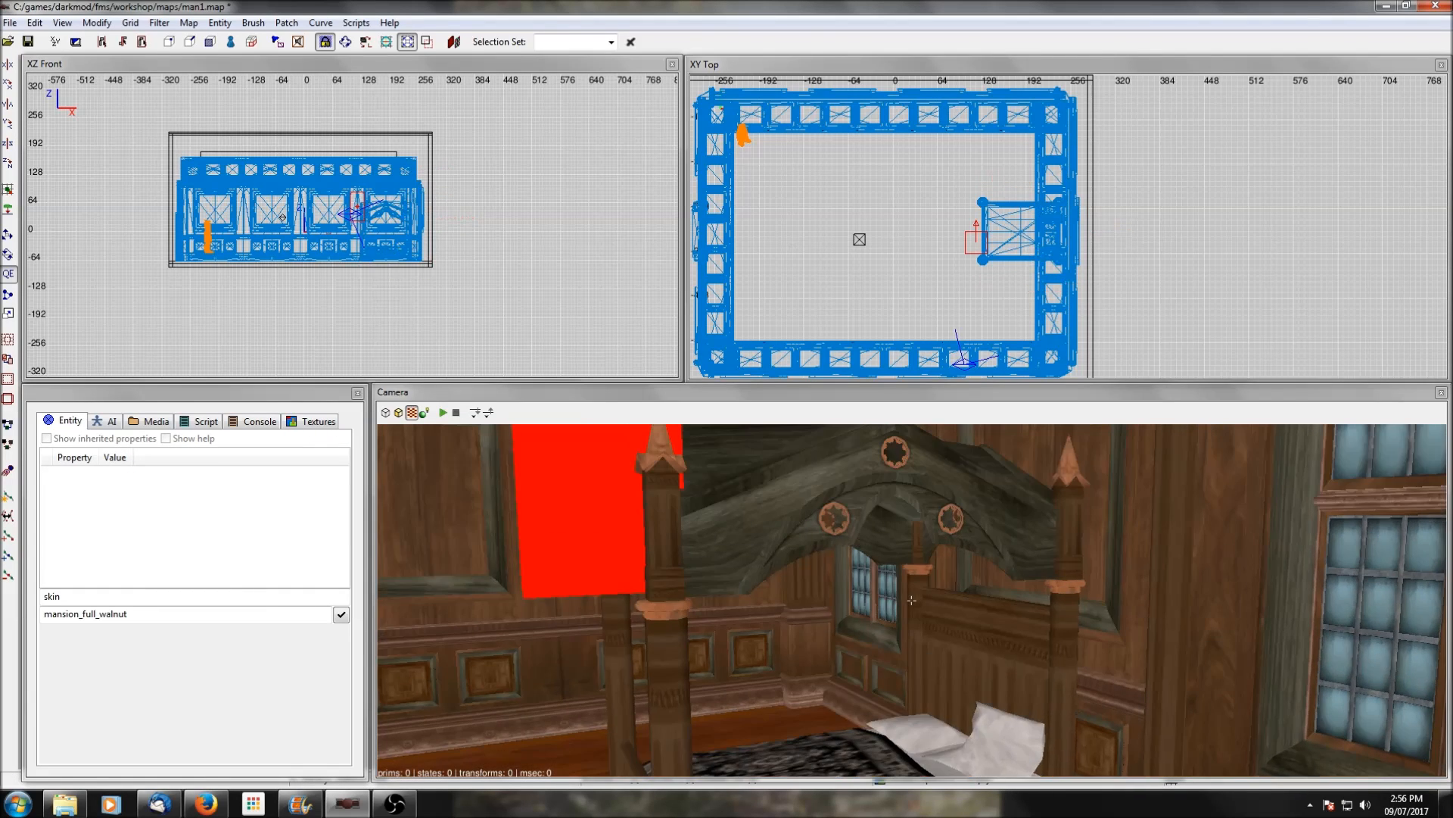
{"action": "right_click", "coordinate": [1107, 552]}
{"action": "right_click", "coordinate": [1107, 552]}
{"action": "scroll", "coordinate": [1107, 552], "scroll_direction": "up", "scroll_amount": 2}
{"action": "right_click", "coordinate": [1107, 552]}
{"action": "scroll", "coordinate": [1107, 553], "scroll_direction": "down", "scroll_amount": 3}
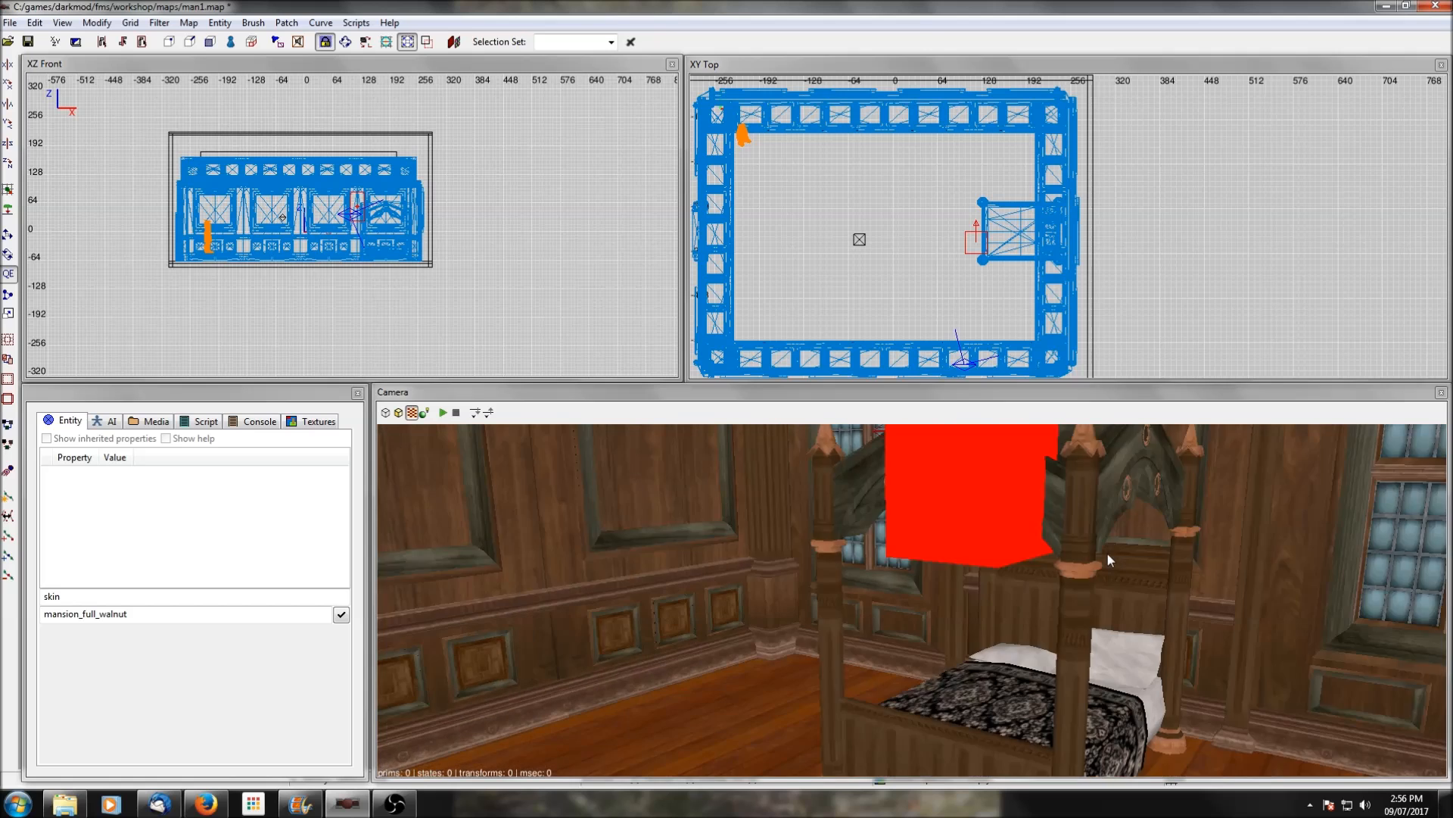
{"action": "scroll", "coordinate": [1106, 553], "scroll_direction": "up", "scroll_amount": 2}
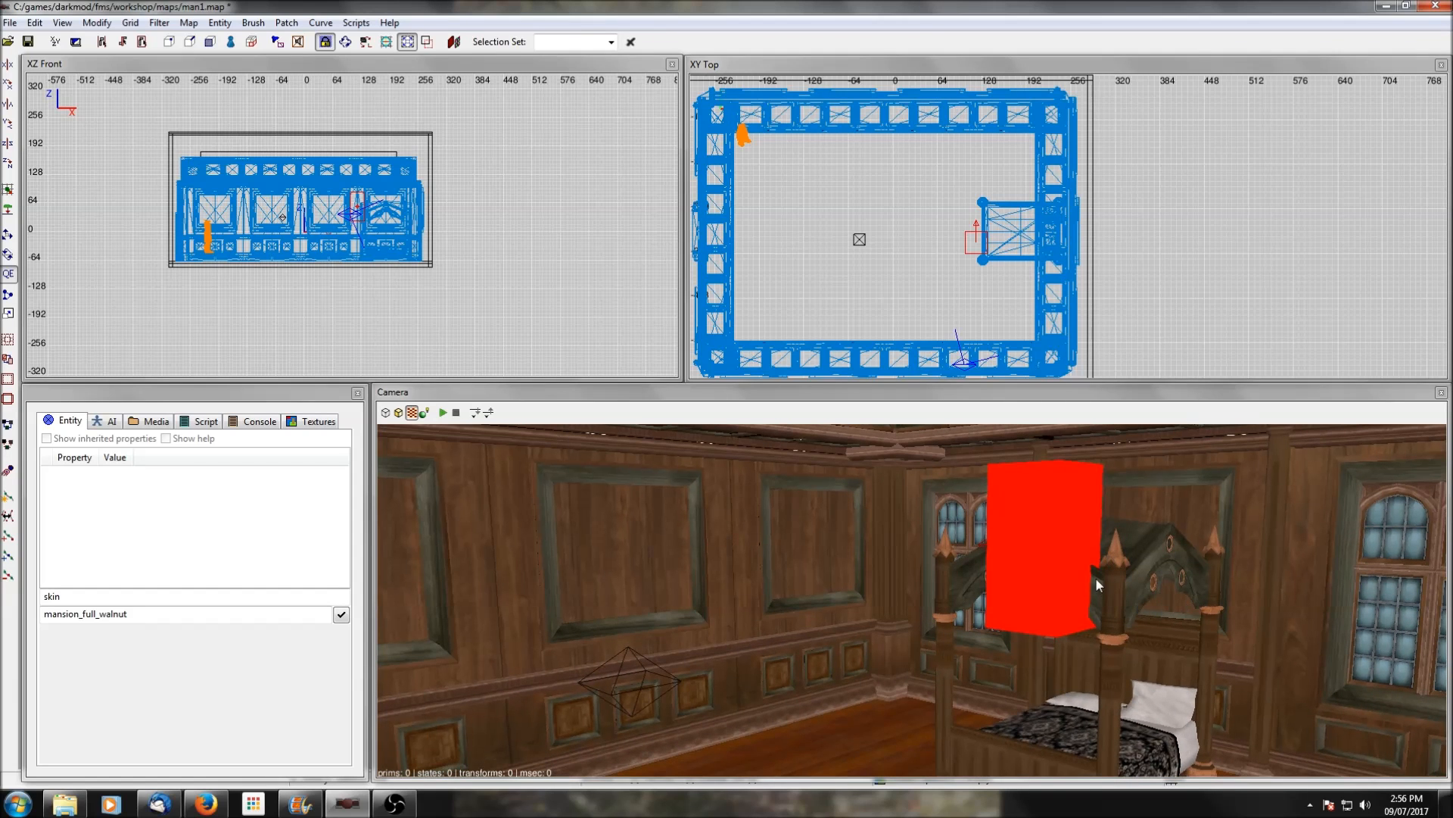
{"action": "left_click", "coordinate": [1051, 535], "text": "shift"}
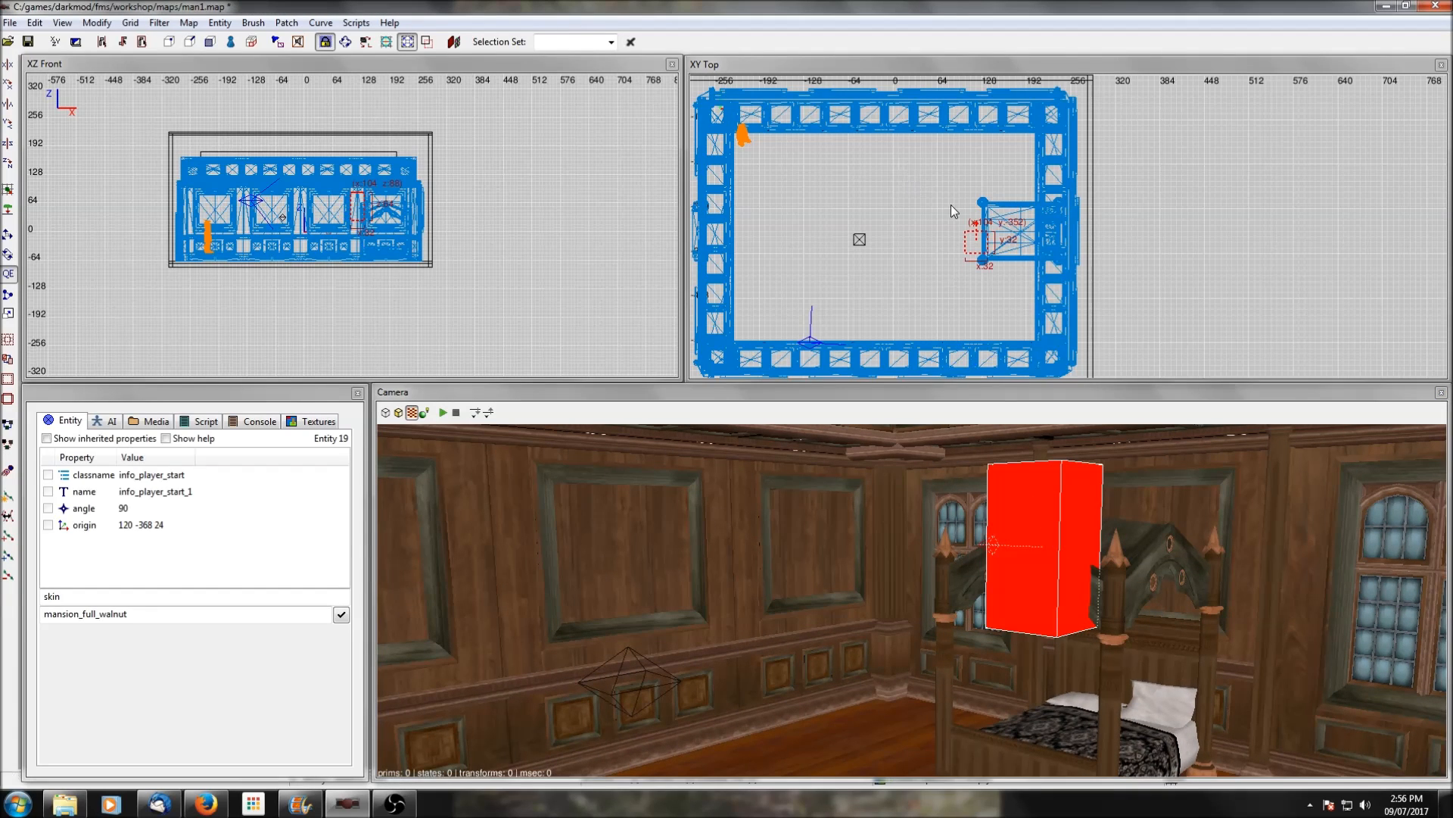
{"action": "left_click_drag", "start_coordinate": [975, 240], "coordinate": [899, 222]}
{"action": "key", "text": "Escape"}
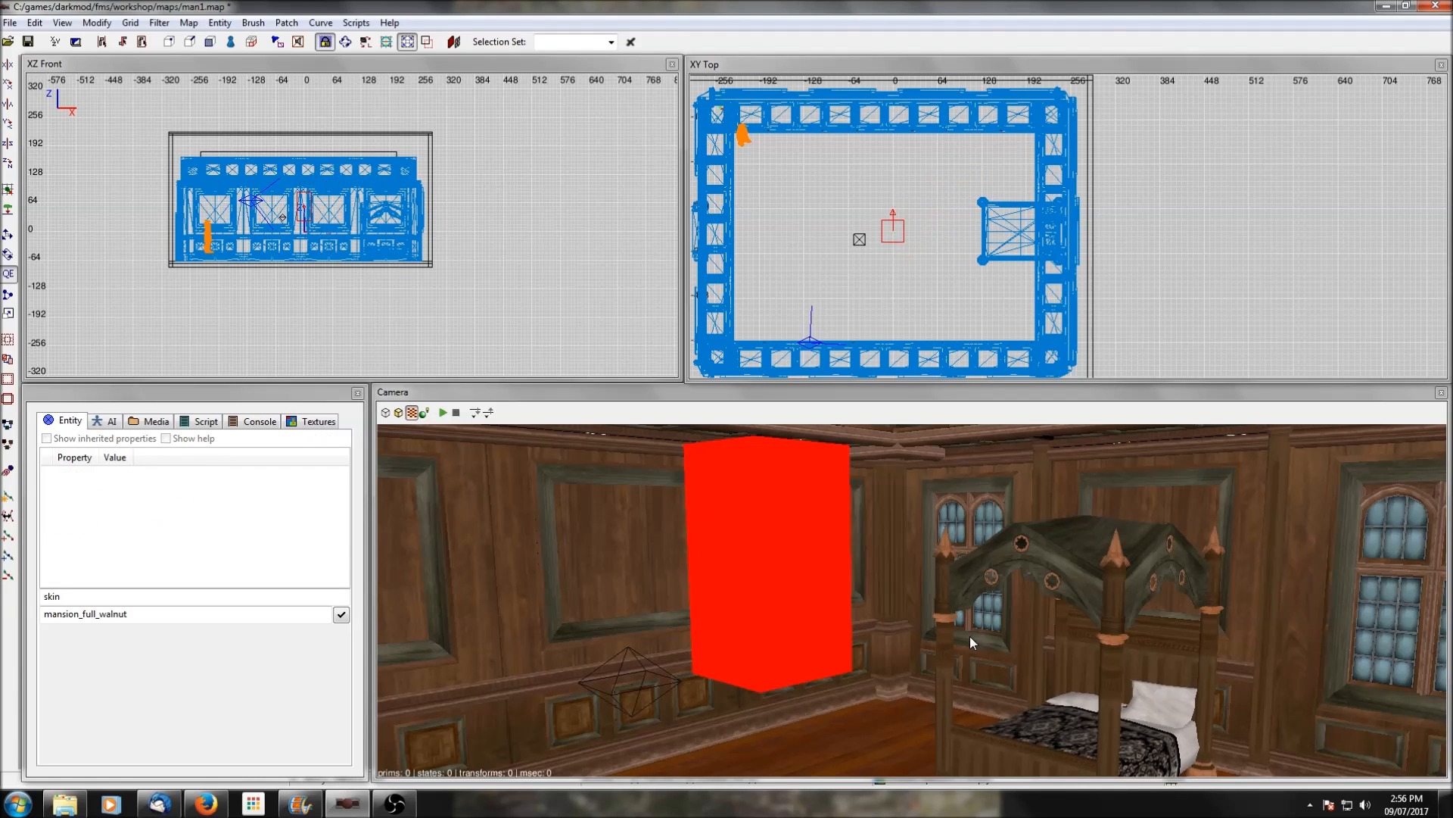
Examine the bed, the surrounding walls and the empty floor from several camera angles
{"action": "right_click", "coordinate": [970, 636]}
{"action": "right_click", "coordinate": [988, 686]}
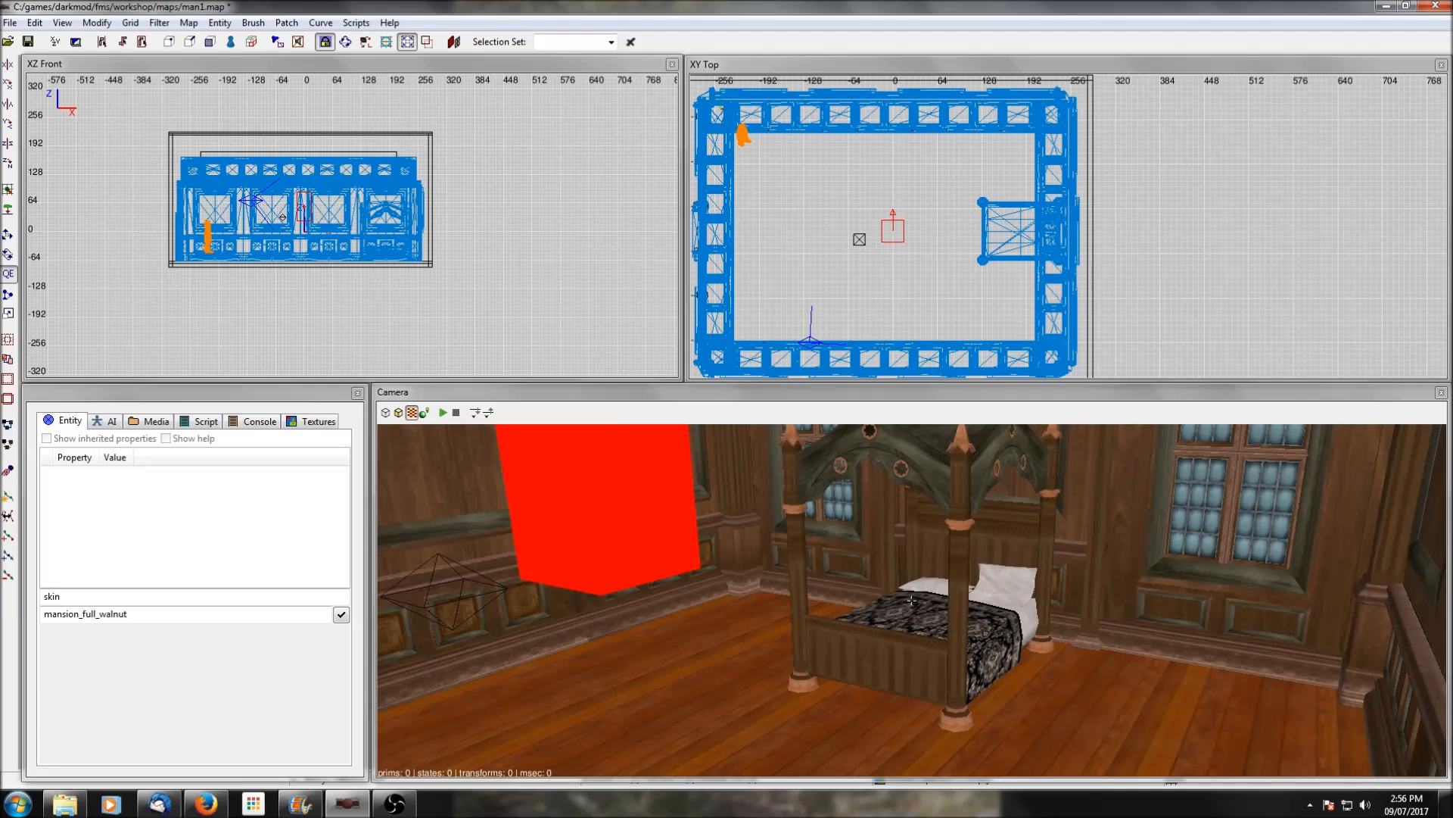
{"action": "right_click", "coordinate": [989, 687]}
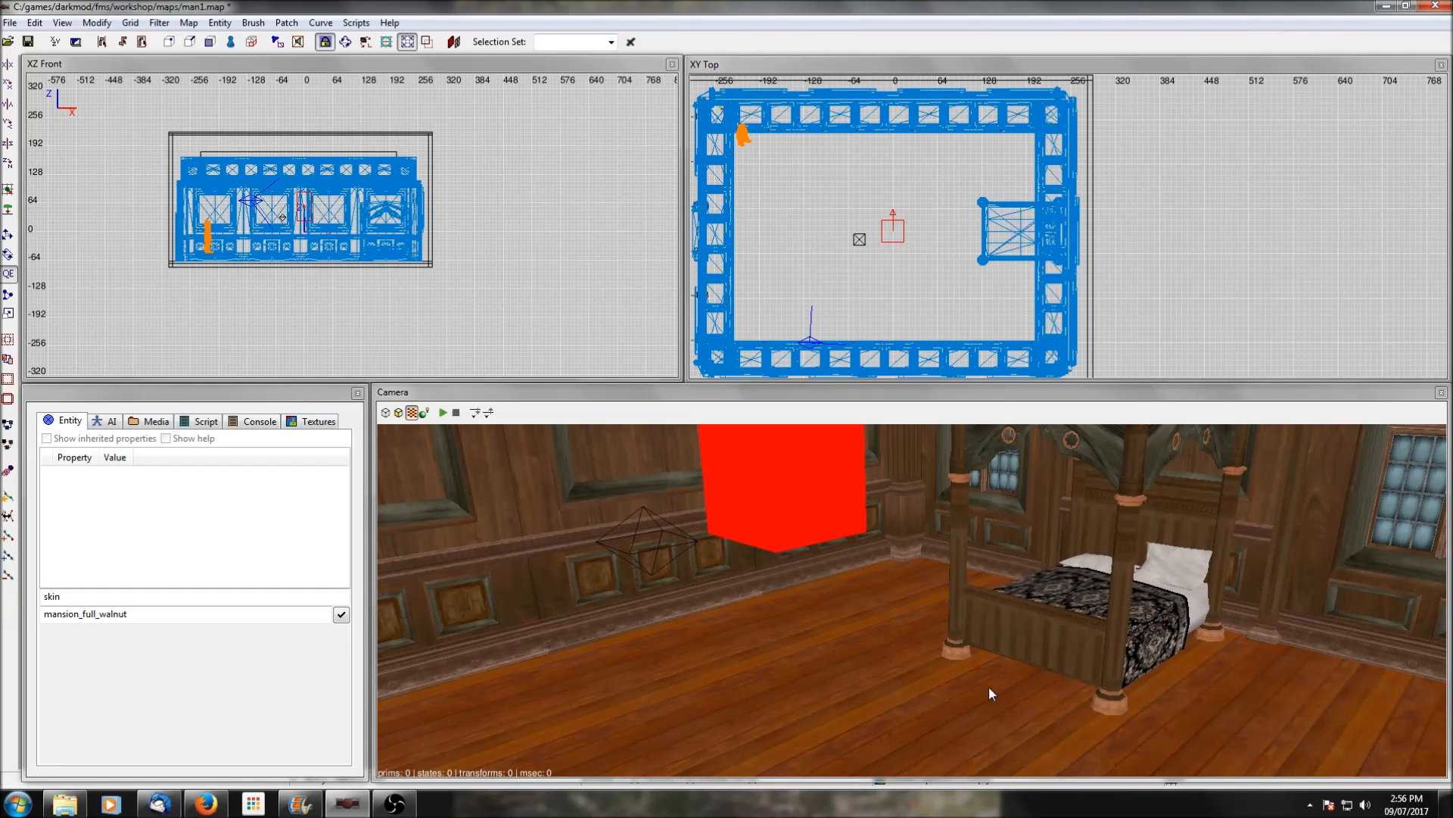
{"action": "right_click", "coordinate": [989, 687]}
{"action": "right_click", "coordinate": [989, 687]}
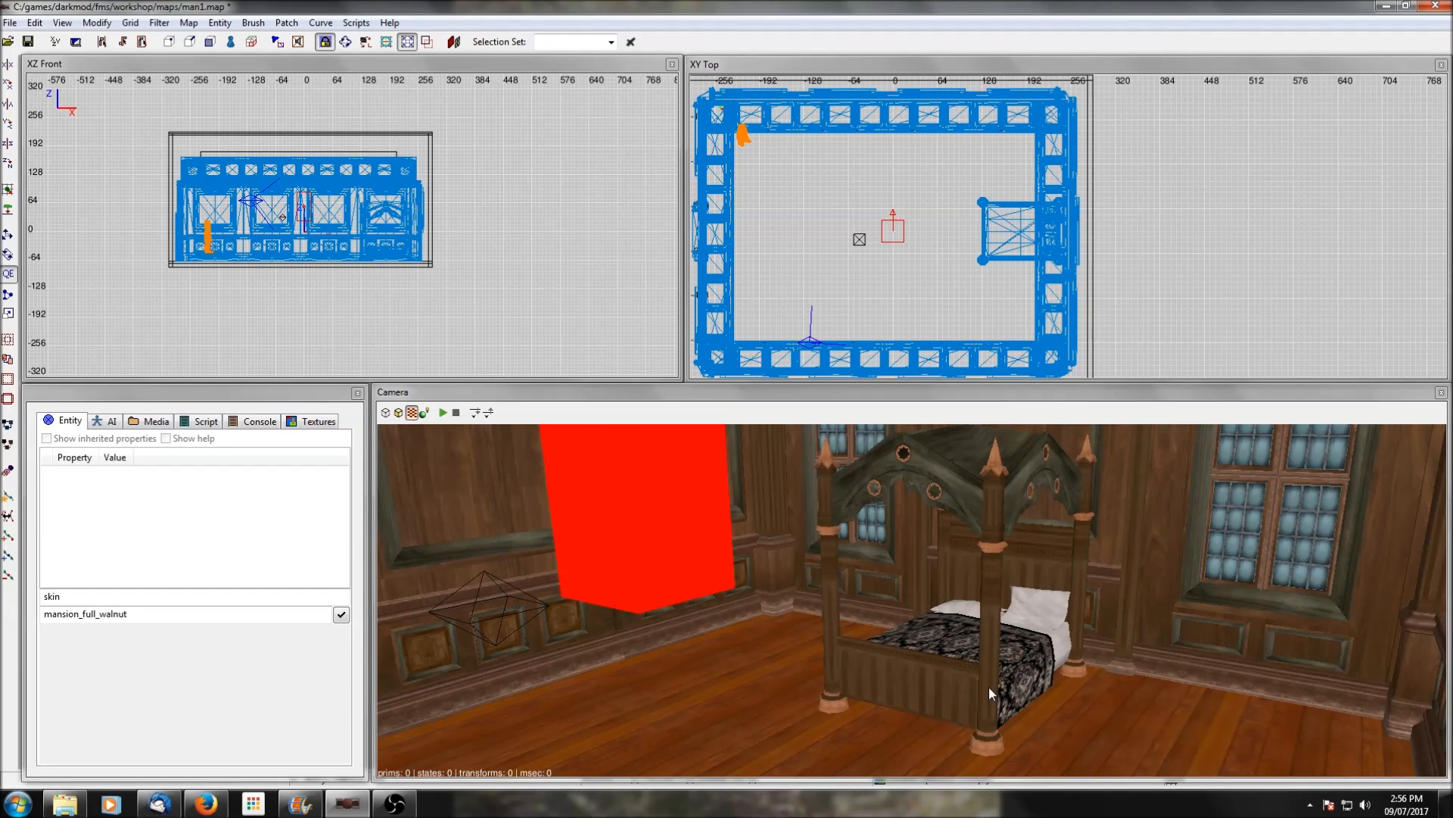
{"action": "right_click", "coordinate": [989, 686]}
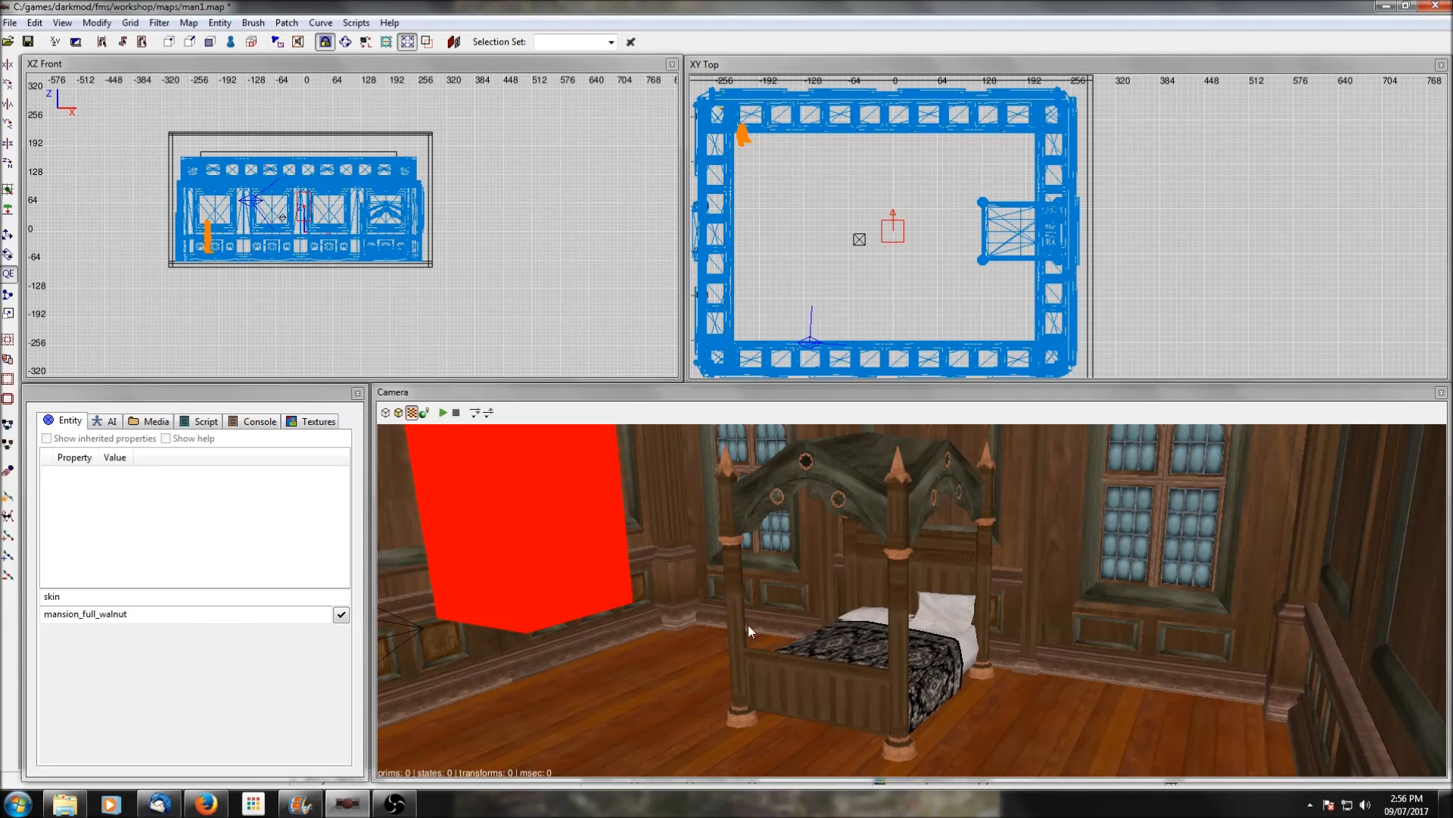
{"action": "right_click", "coordinate": [894, 643]}
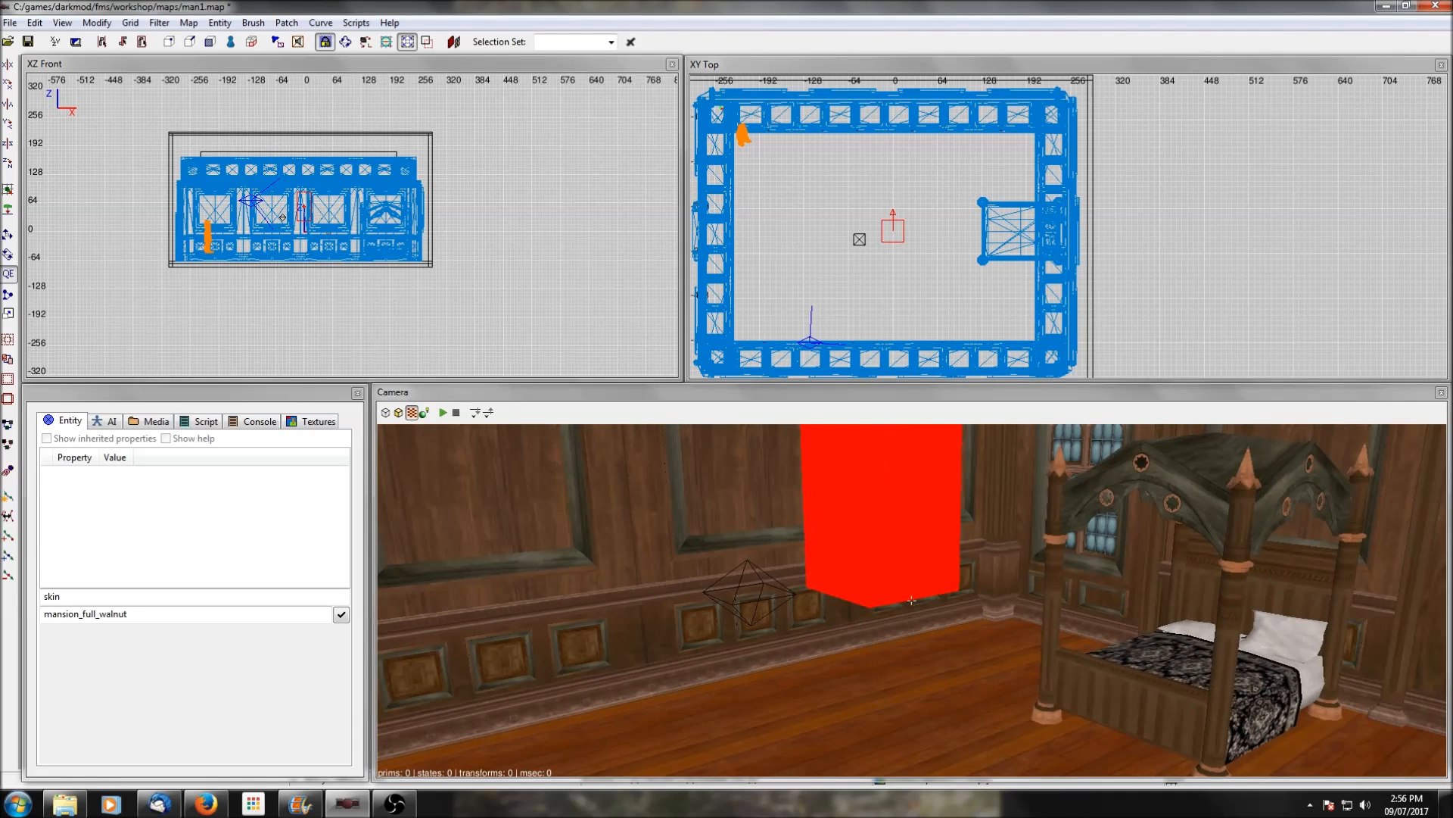
{"action": "right_click", "coordinate": [889, 644]}
{"action": "right_click", "coordinate": [889, 644]}
{"action": "right_click", "coordinate": [615, 656]}
{"action": "right_click", "coordinate": [615, 657]}
{"action": "right_click", "coordinate": [961, 637]}
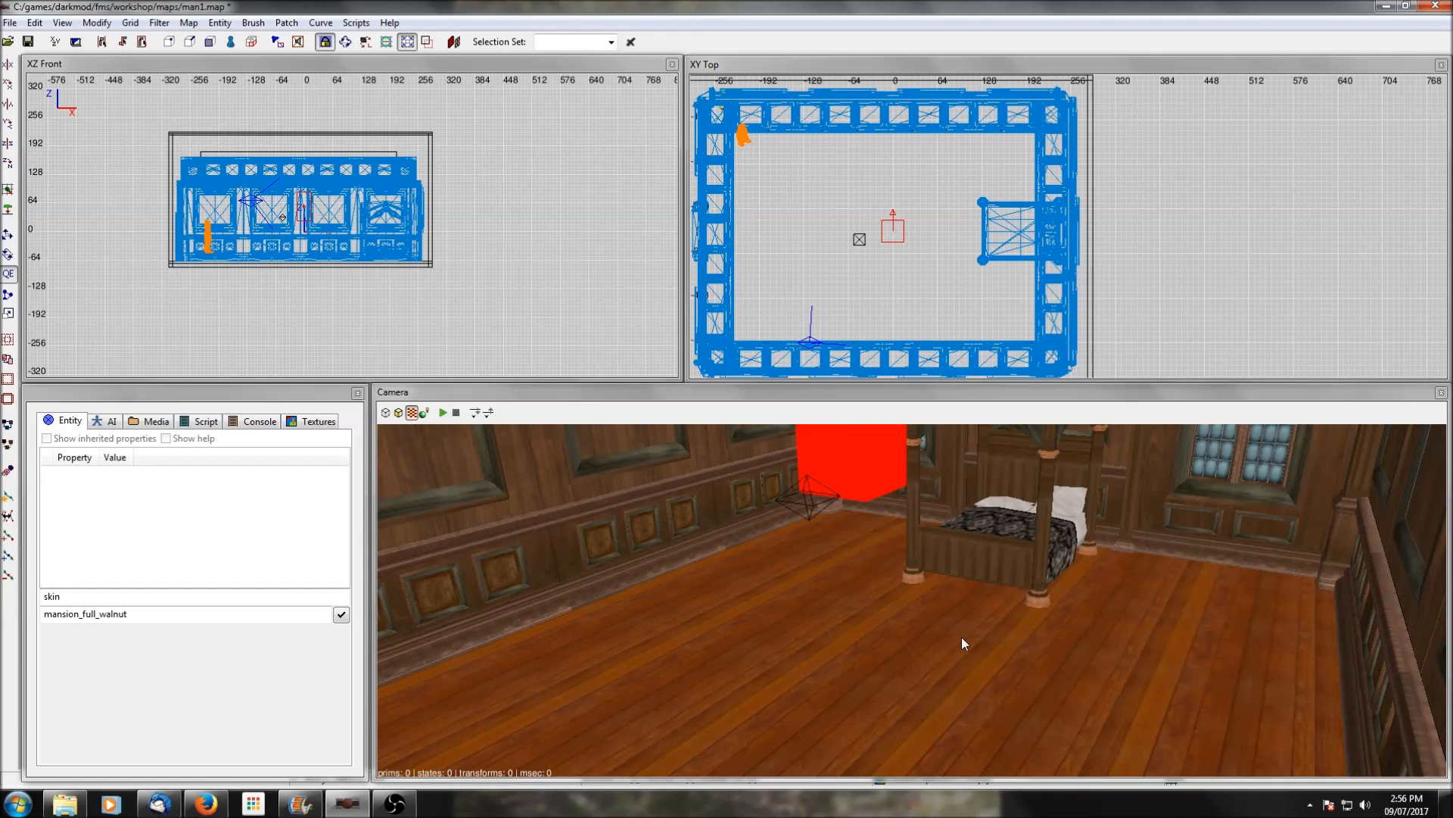
{"action": "right_click", "coordinate": [978, 667]}
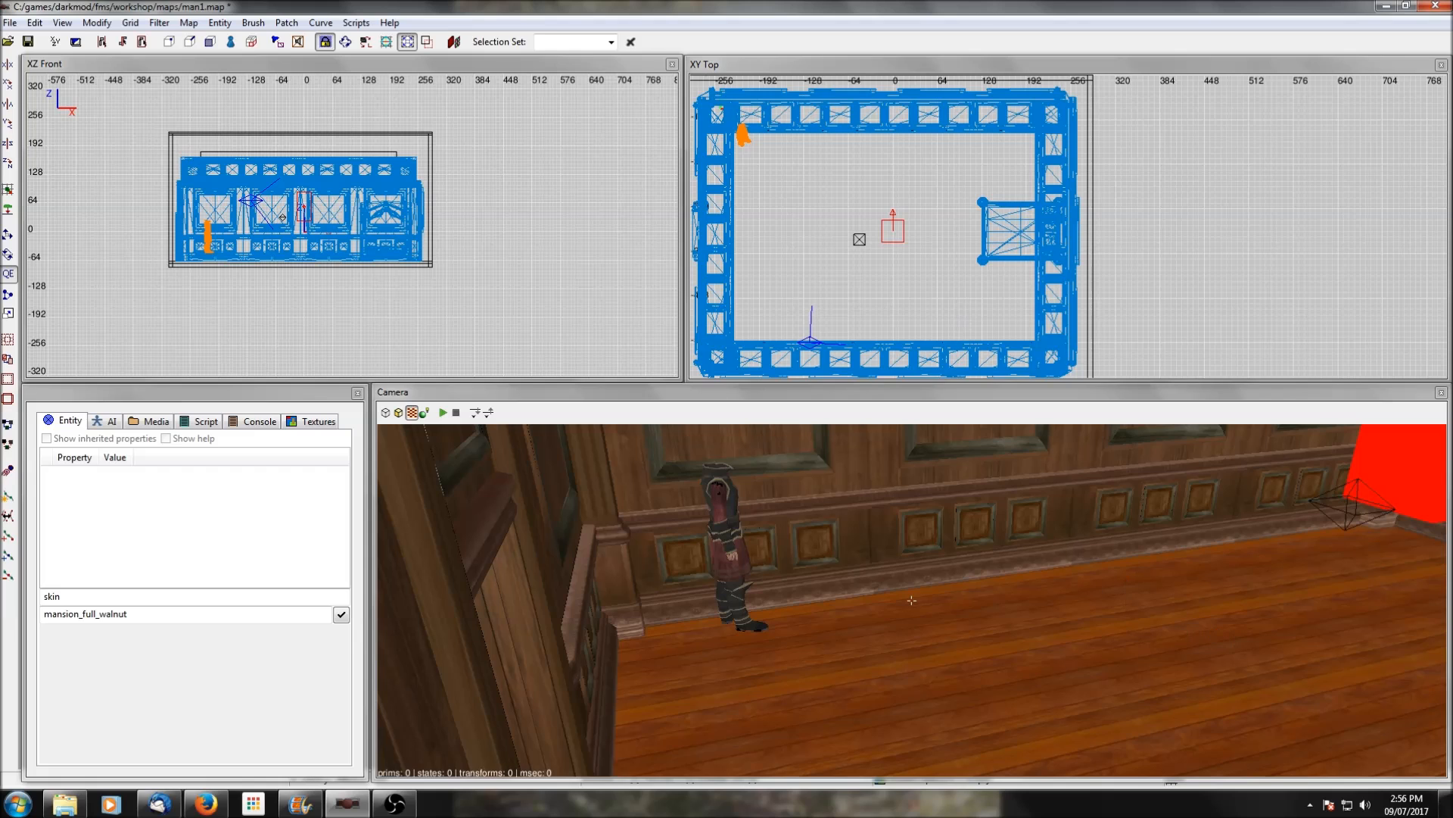
{"action": "right_click", "coordinate": [911, 601]}
{"action": "right_click", "coordinate": [1091, 585]}
{"action": "right_click", "coordinate": [912, 601]}
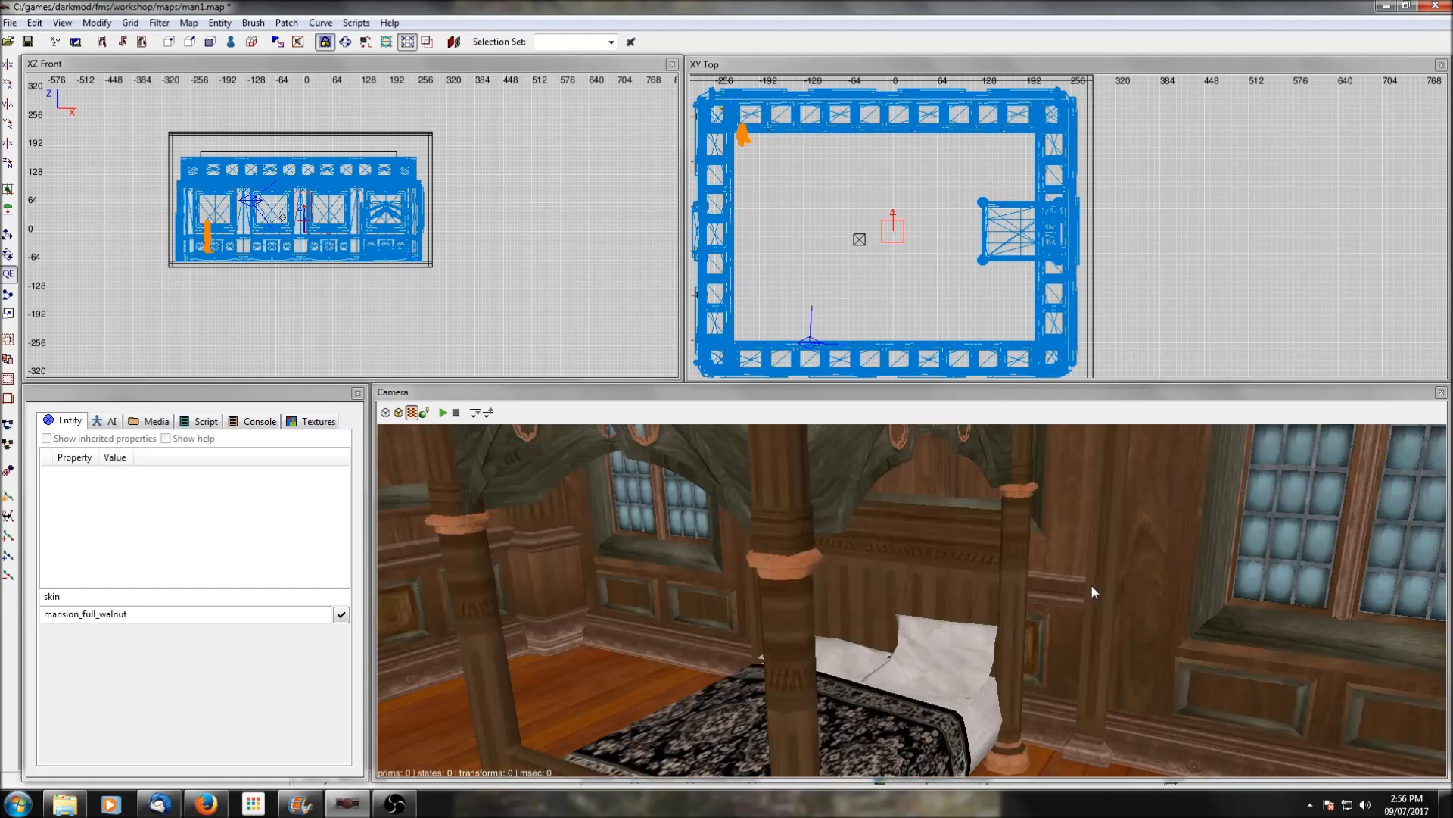
{"action": "right_click", "coordinate": [1091, 584]}
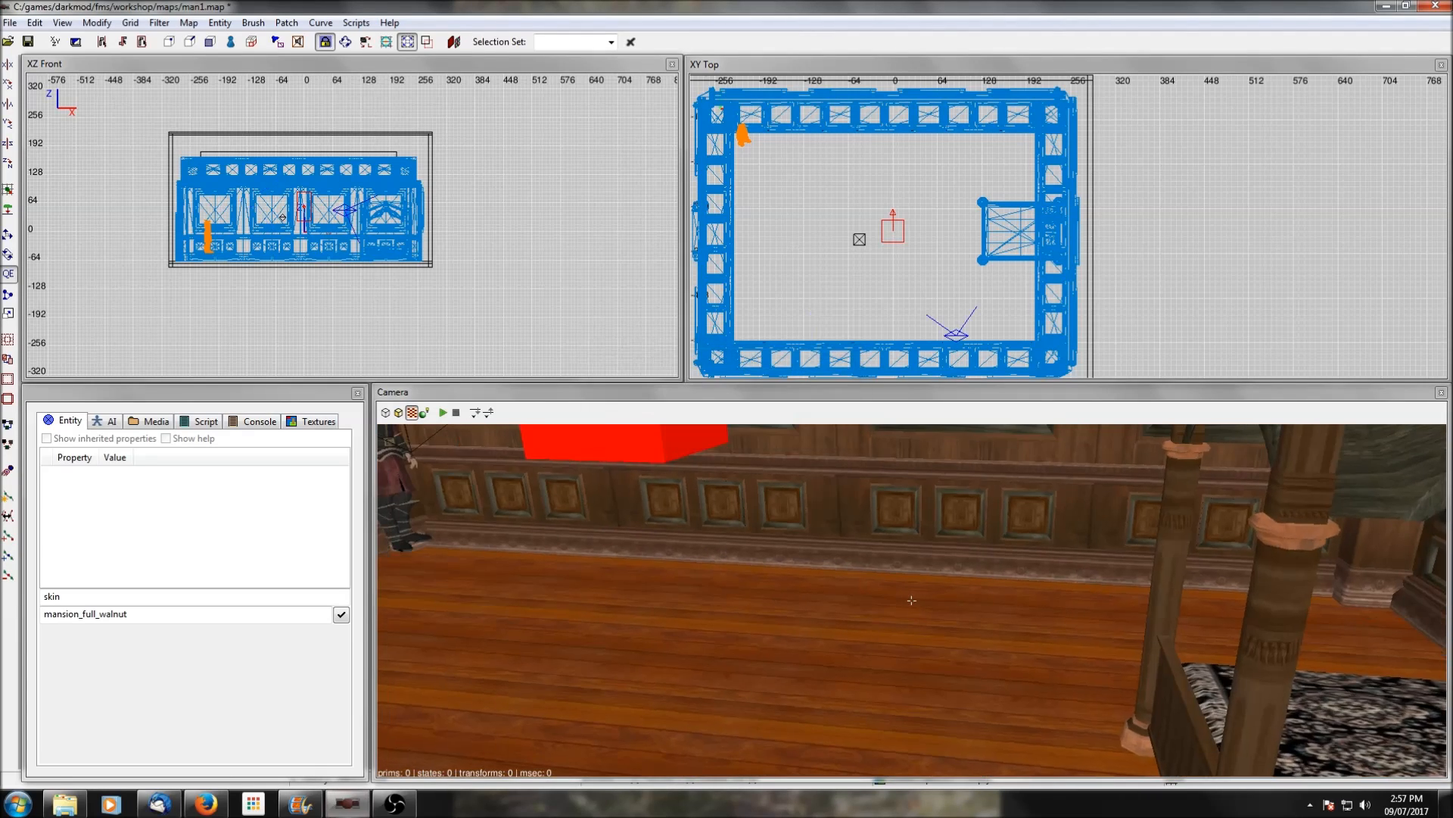
{"action": "right_click", "coordinate": [1078, 577]}
Open the prefab chooser for the room's empty floor and preview the cupboards and the flip-down desk among the furniture cabinets
{"action": "right_click", "coordinate": [899, 169]}
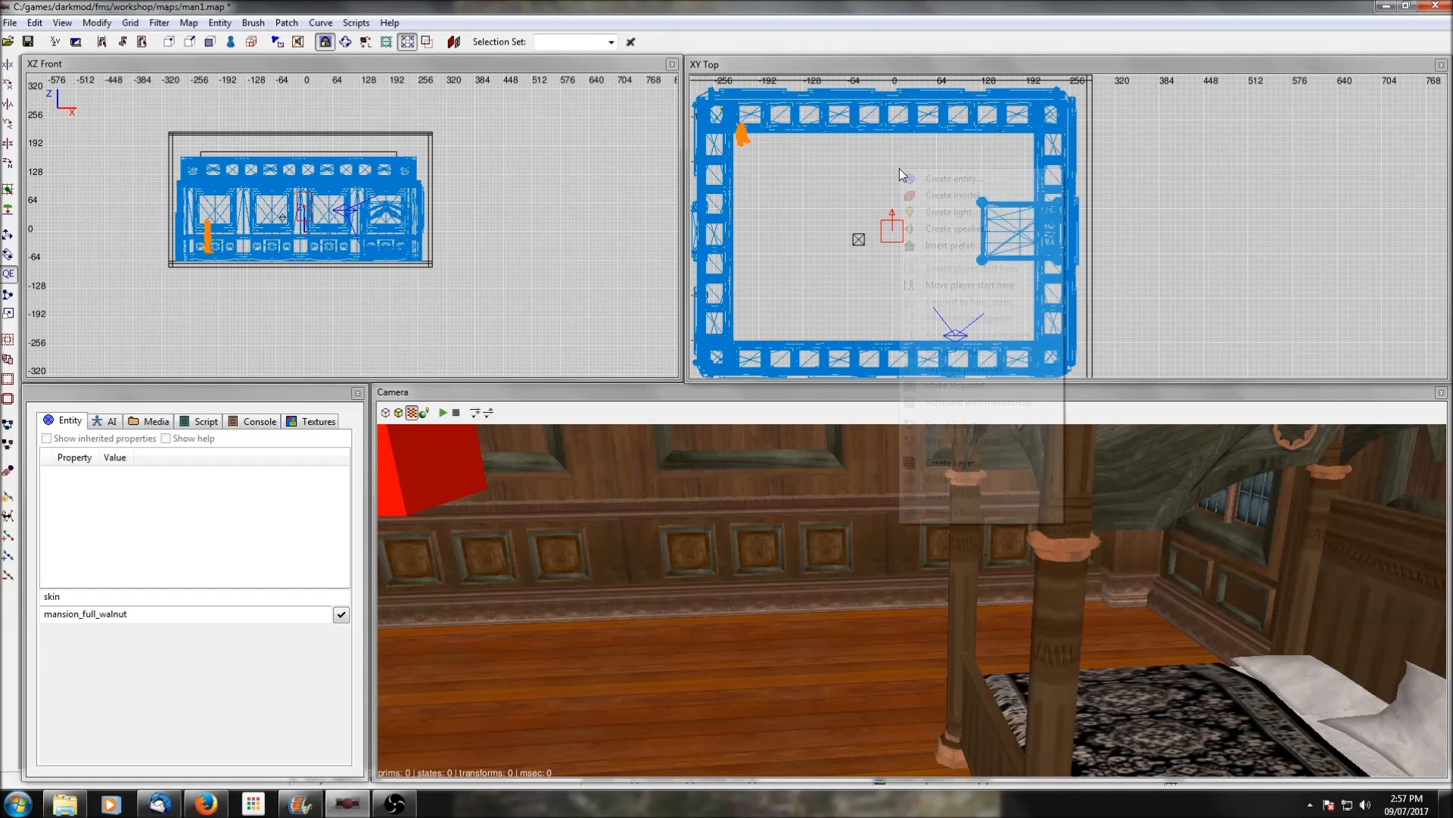
{"action": "left_click", "coordinate": [952, 245]}
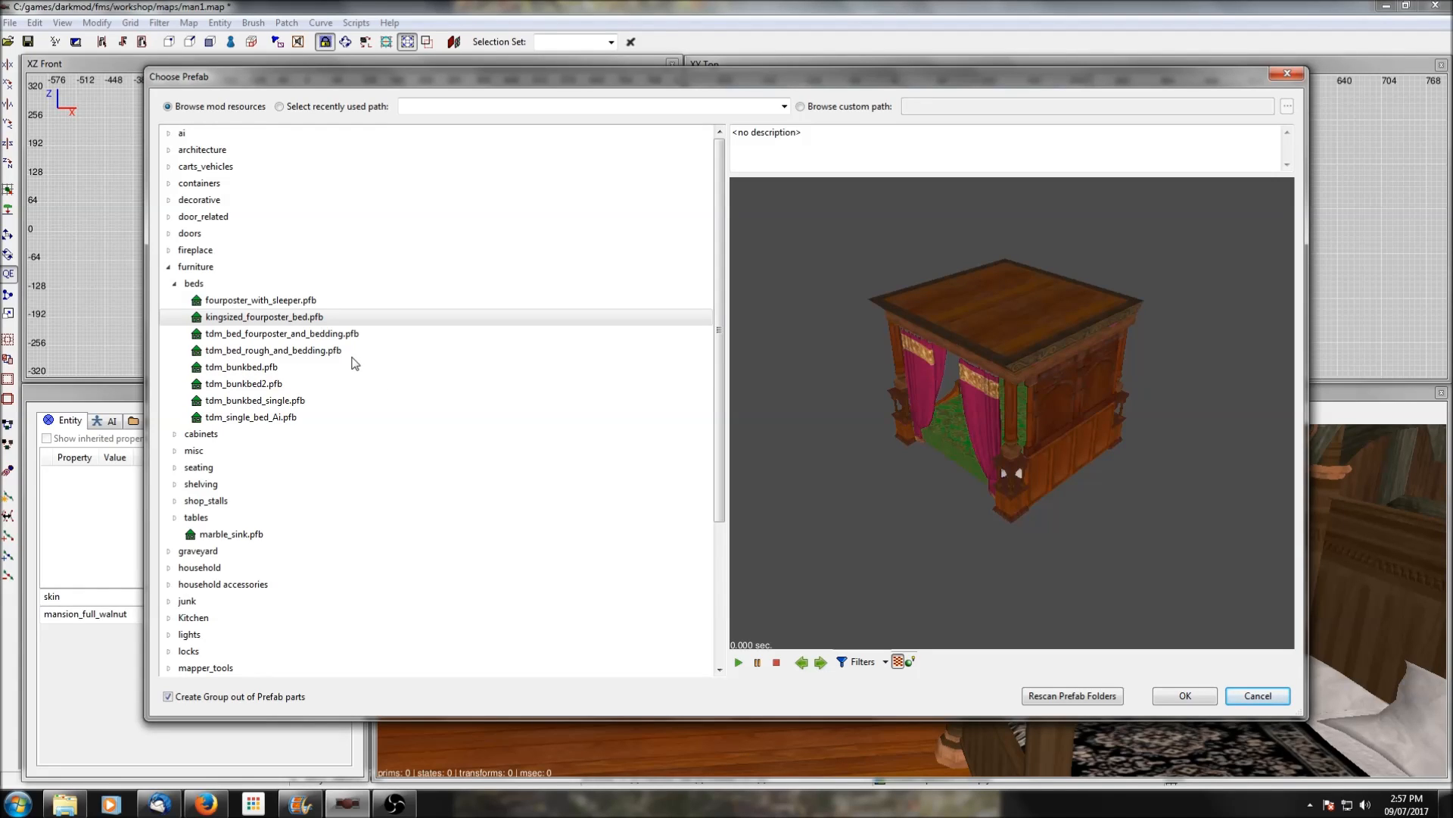
{"action": "left_click", "coordinate": [175, 284]}
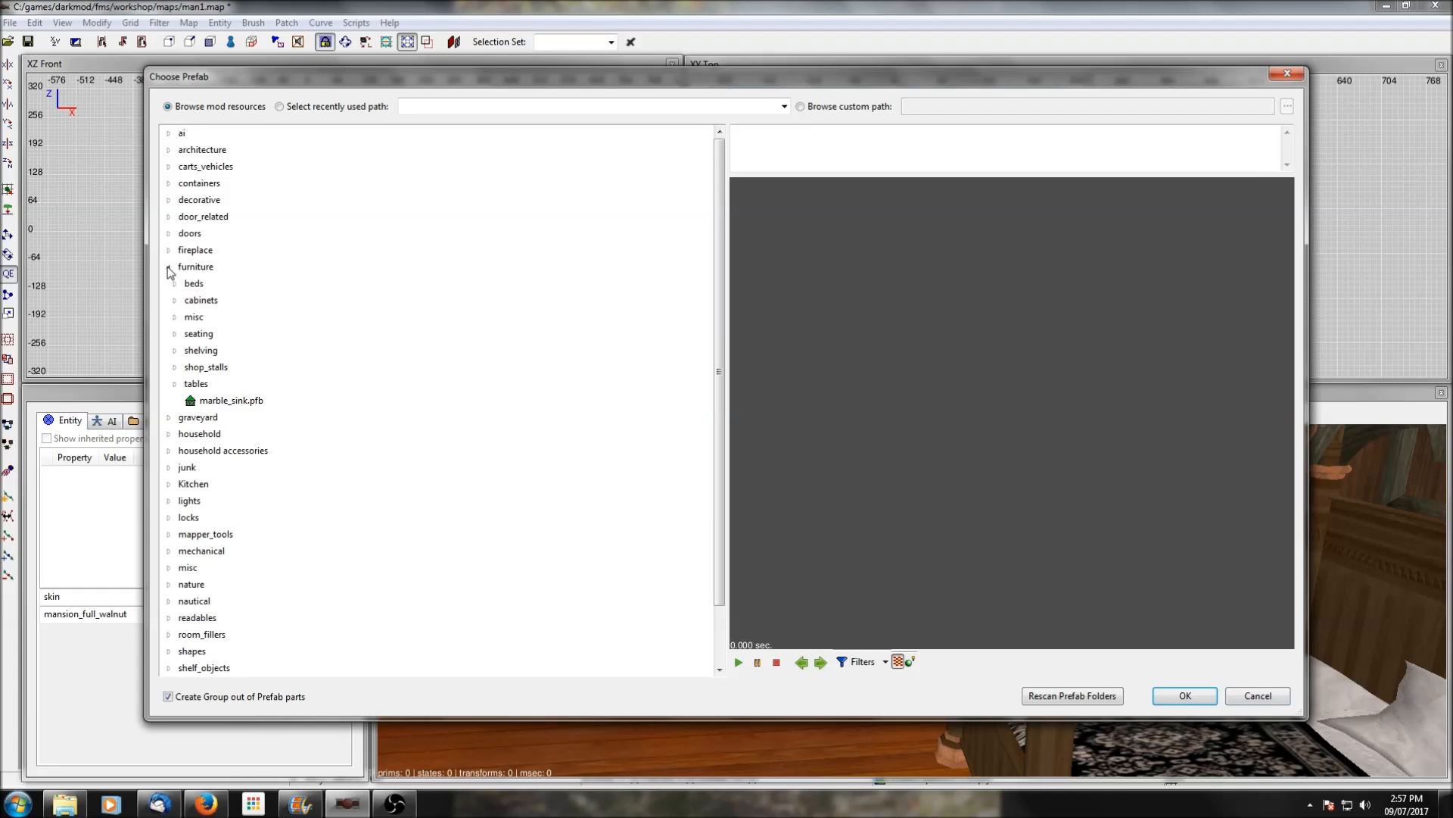
{"action": "left_click", "coordinate": [175, 302]}
{"action": "left_click", "coordinate": [243, 321]}
{"action": "left_click", "coordinate": [247, 346]}
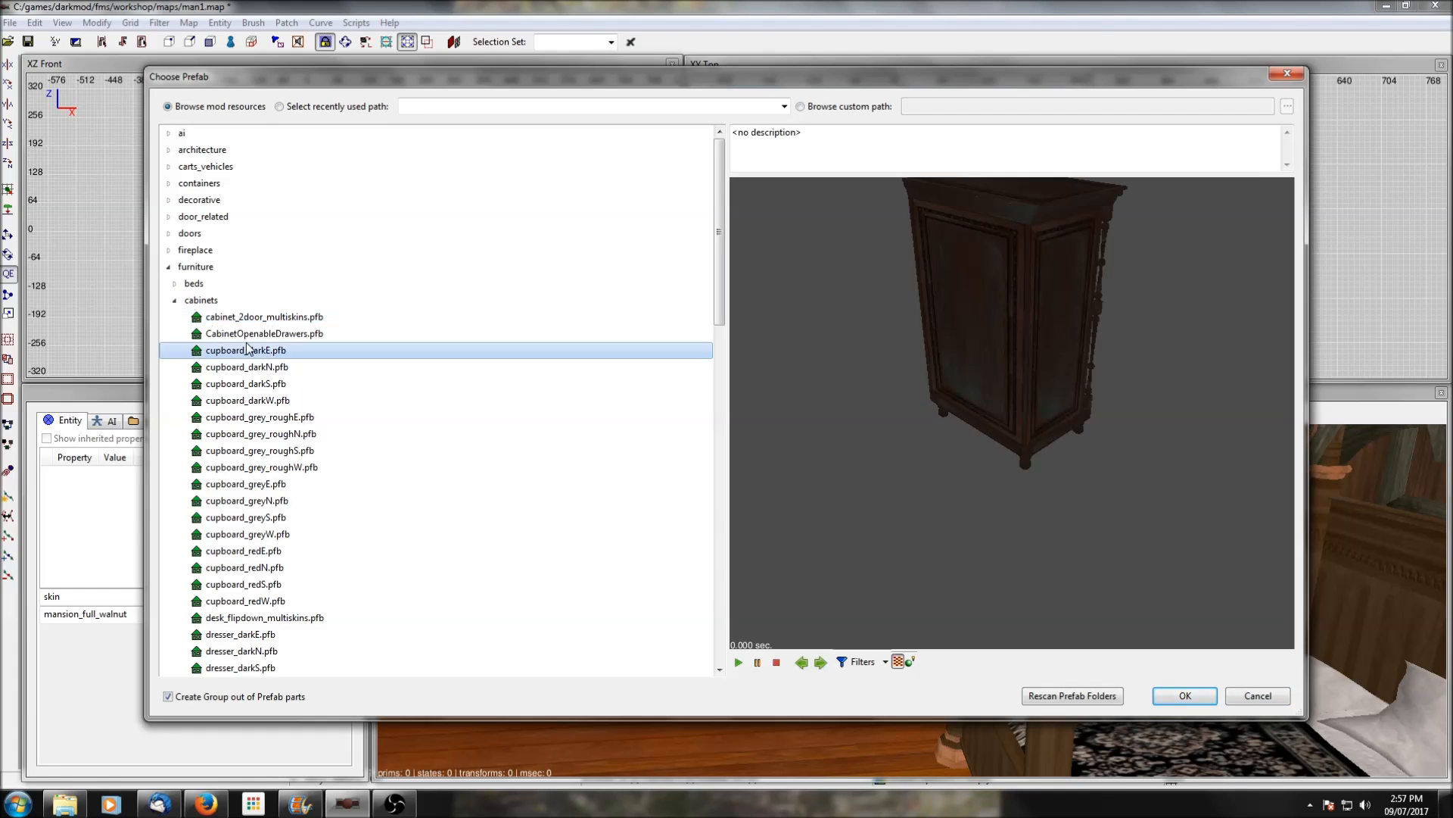
{"action": "left_click", "coordinate": [248, 370]}
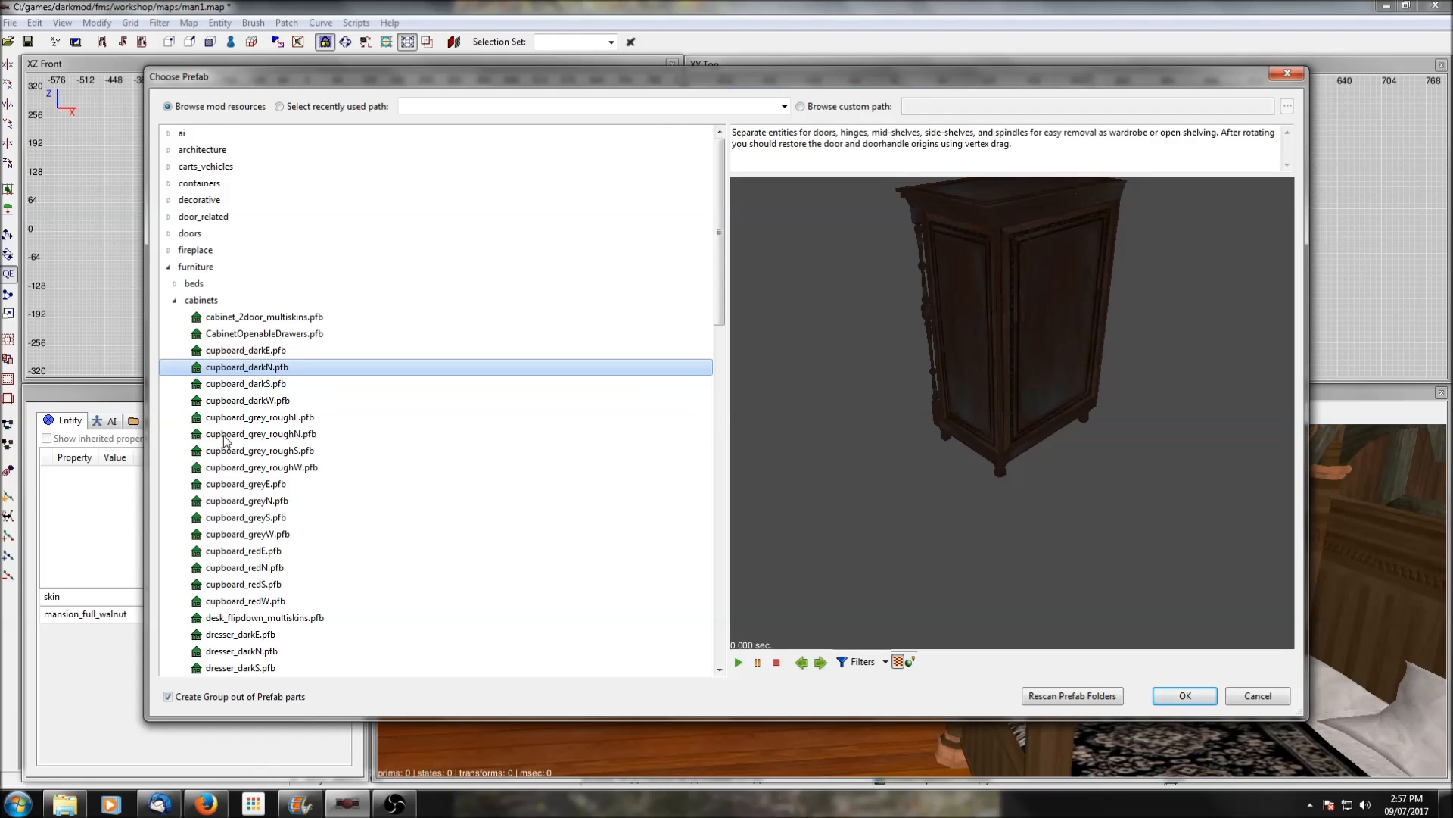
{"action": "left_click", "coordinate": [389, 439]}
{"action": "left_click", "coordinate": [247, 469]}
{"action": "scroll", "coordinate": [247, 469], "scroll_direction": "down", "scroll_amount": 3}
{"action": "left_click", "coordinate": [244, 472]}
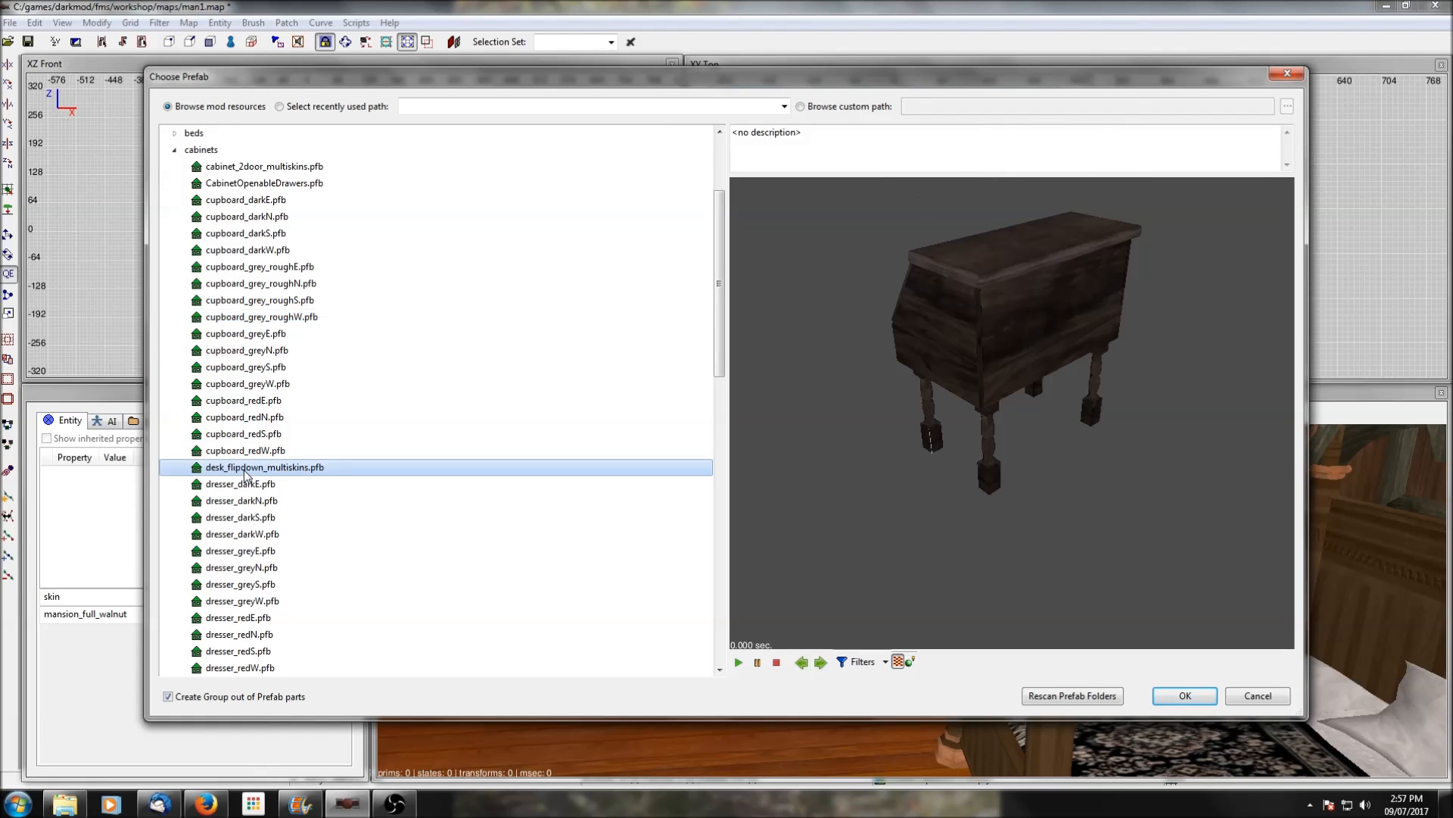
Preview the dresser and writing bureau prefabs further down the cabinets list
{"action": "scroll", "coordinate": [245, 473], "scroll_direction": "down", "scroll_amount": 2}
{"action": "left_click", "coordinate": [244, 485]}
{"action": "scroll", "coordinate": [244, 484], "scroll_direction": "down", "scroll_amount": 2}
{"action": "left_click", "coordinate": [243, 485]}
{"action": "scroll", "coordinate": [244, 488], "scroll_direction": "down", "scroll_amount": 1}
{"action": "left_click", "coordinate": [244, 484]}
{"action": "scroll", "coordinate": [244, 485], "scroll_direction": "down", "scroll_amount": 3}
{"action": "left_click", "coordinate": [242, 485]}
{"action": "scroll", "coordinate": [239, 466], "scroll_direction": "down", "scroll_amount": 3}
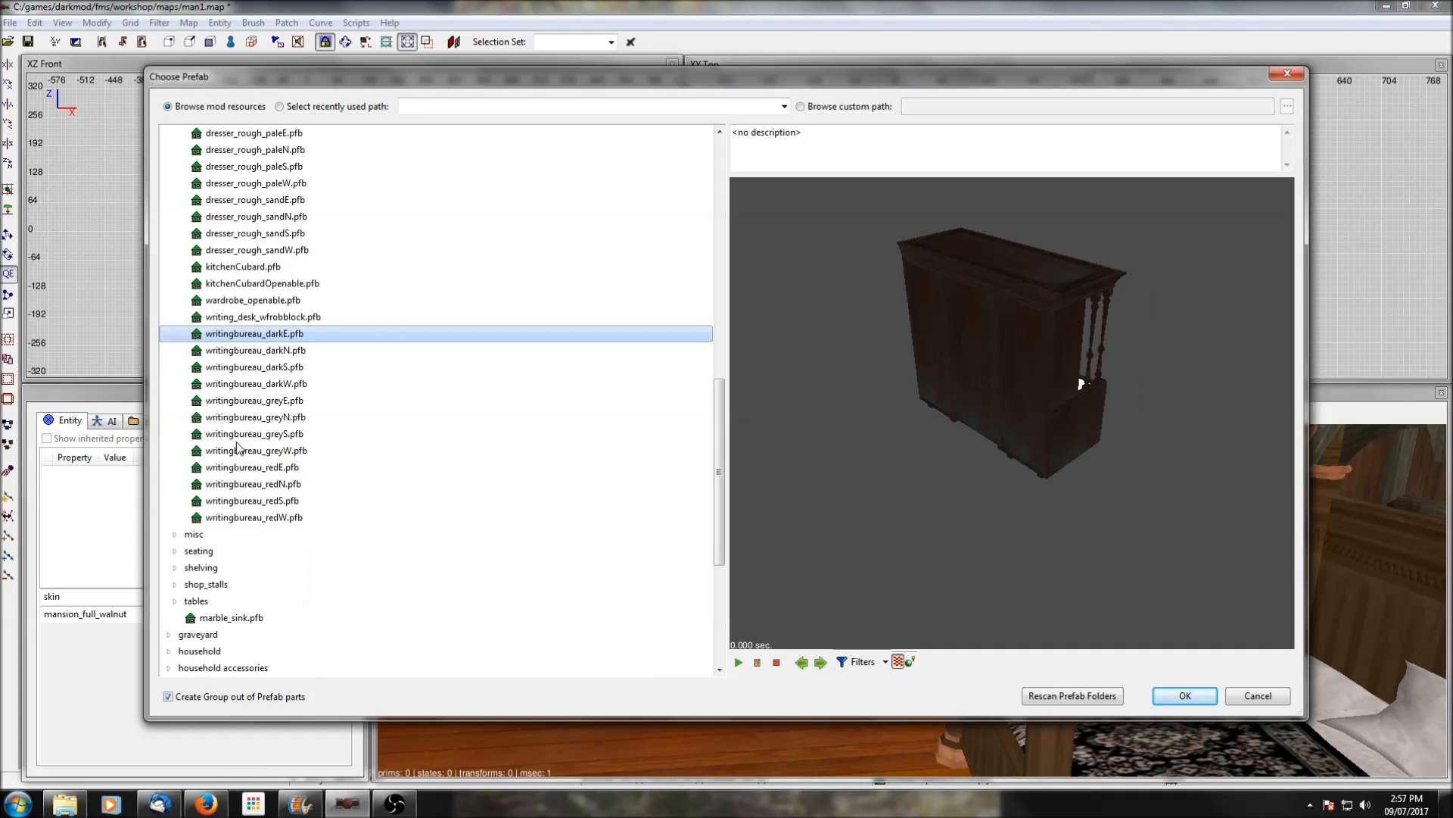
{"action": "scroll", "coordinate": [189, 518], "scroll_direction": "up", "scroll_amount": 2}
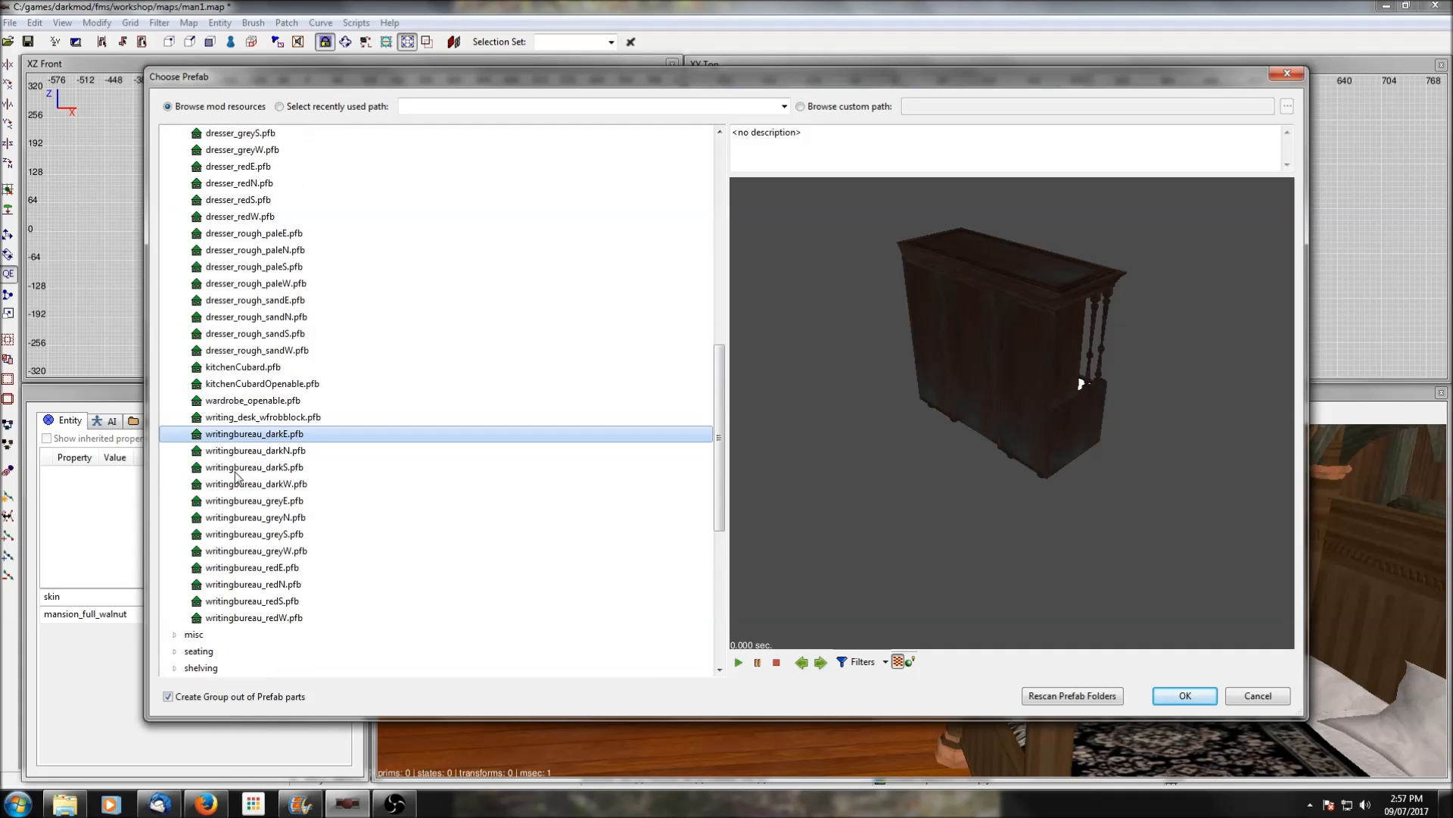
{"action": "scroll", "coordinate": [181, 441], "scroll_direction": "down", "scroll_amount": 5}
Browse the furniture misc prefabs and insert endtable_washbin.pfb into the room
{"action": "left_click", "coordinate": [175, 384]}
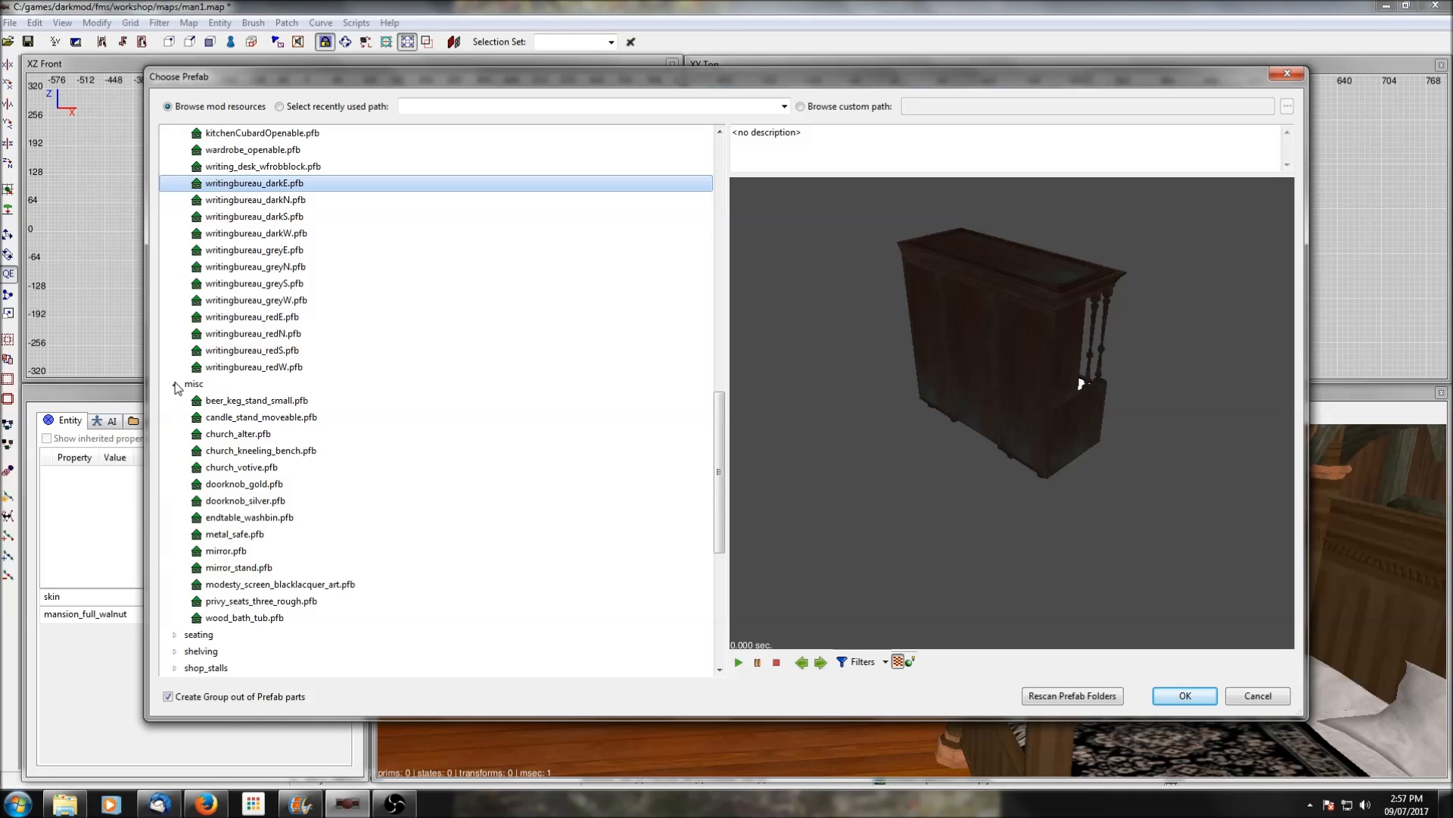
{"action": "left_click", "coordinate": [240, 421]}
{"action": "left_click", "coordinate": [242, 437]}
{"action": "left_click", "coordinate": [246, 501]}
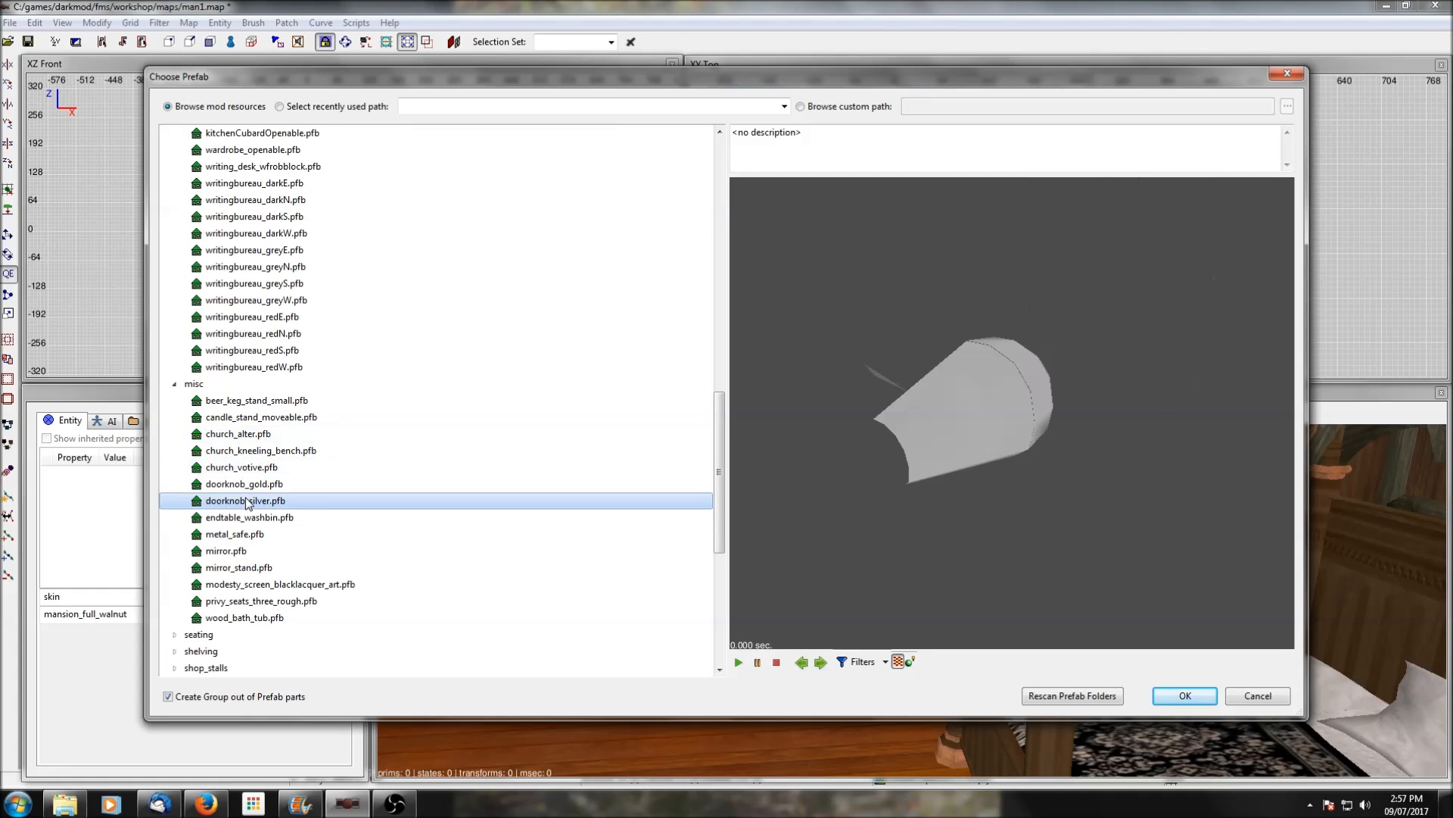
{"action": "left_click", "coordinate": [240, 519]}
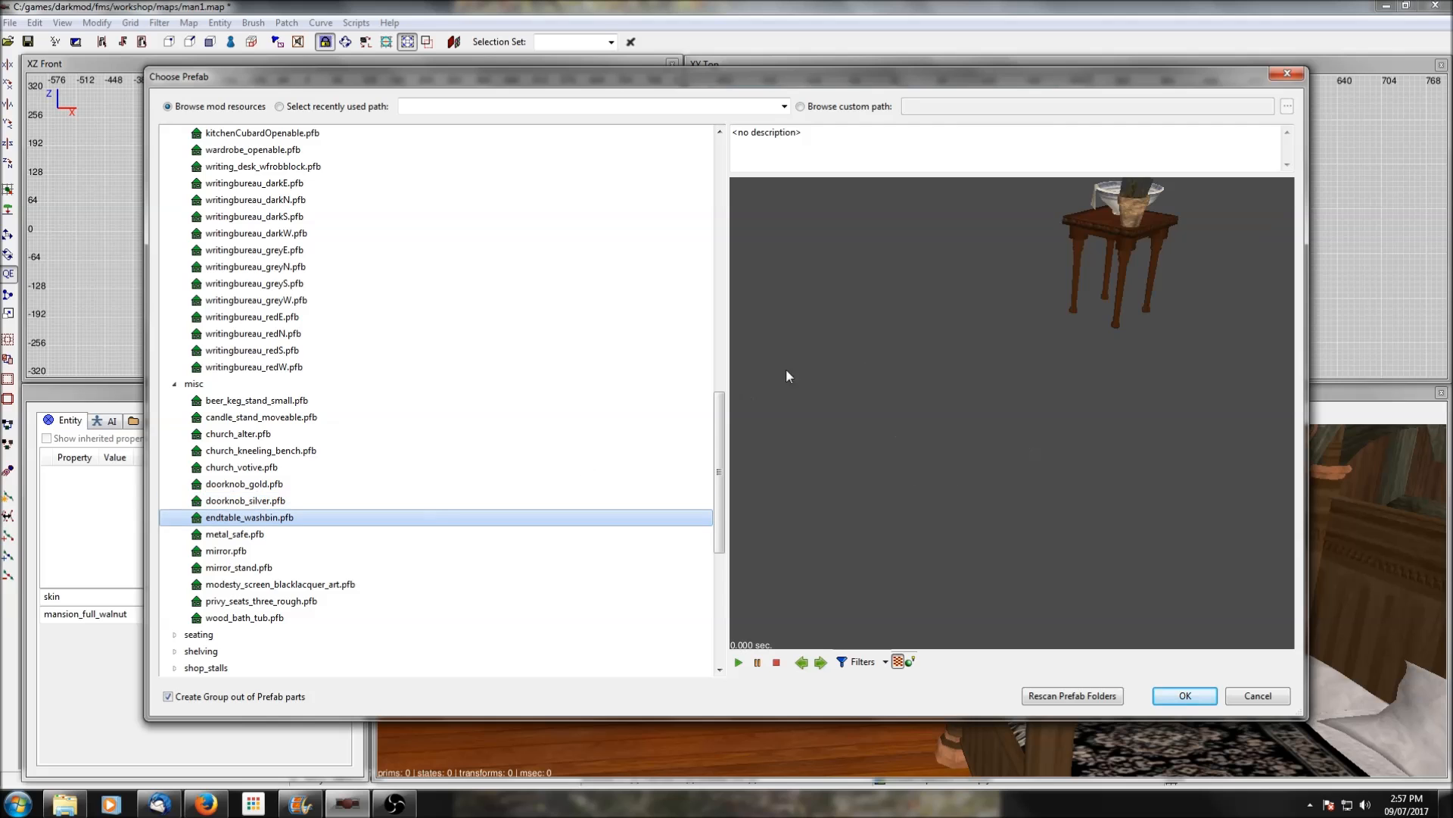
{"action": "left_click_drag", "start_coordinate": [1148, 266], "coordinate": [1132, 225]}
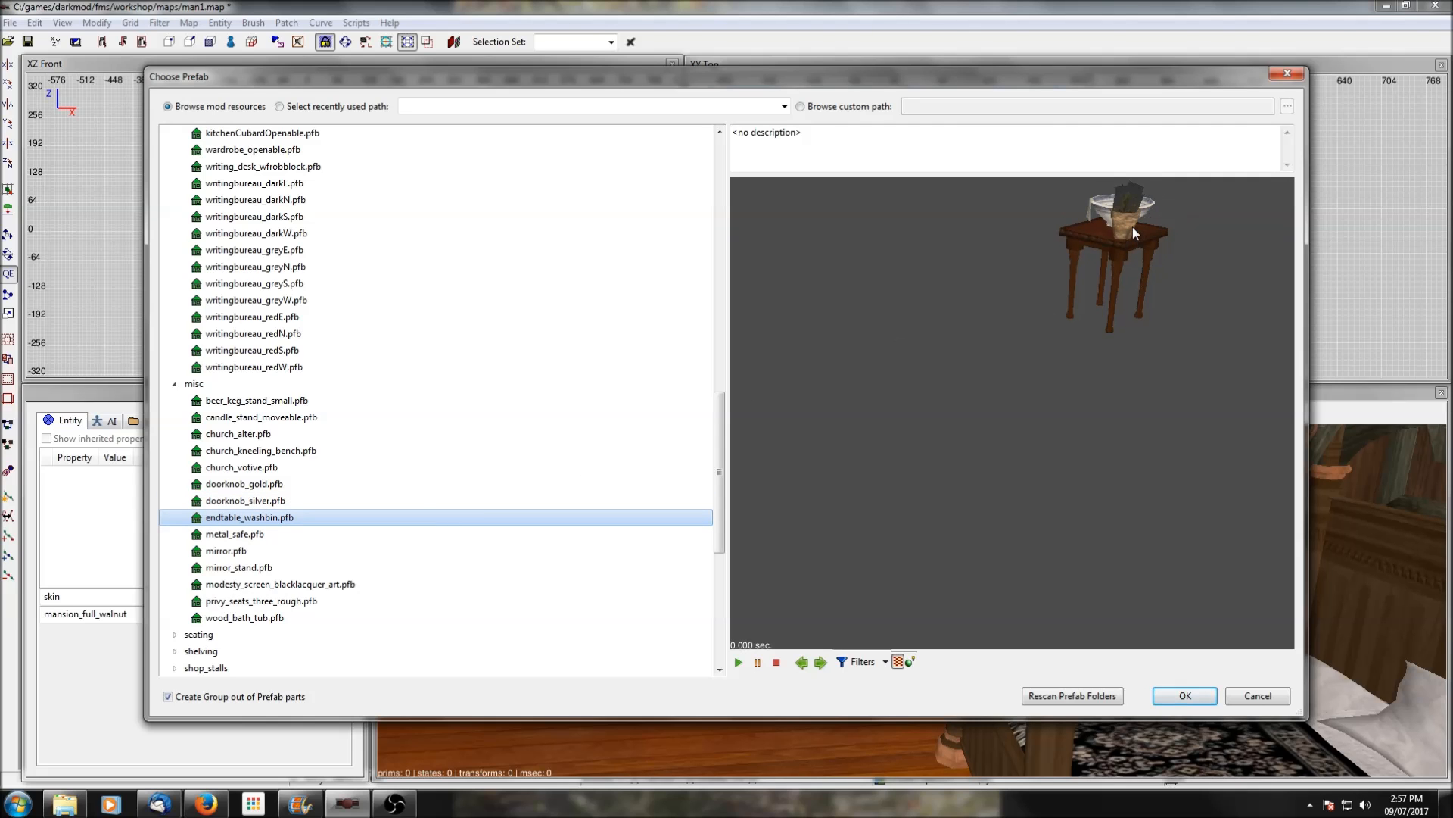
{"action": "left_click", "coordinate": [1186, 693]}
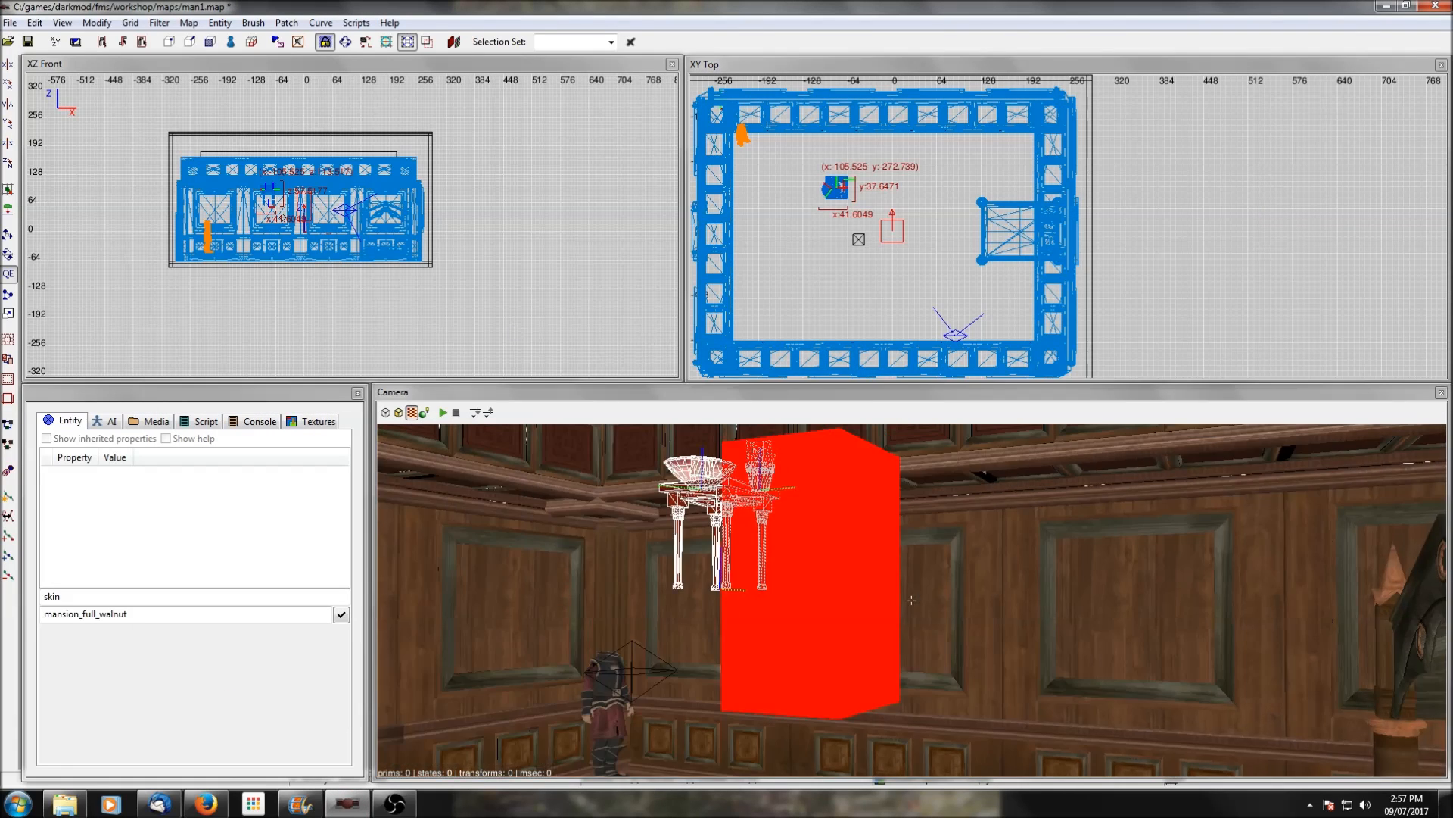
Try flooring the selected washbin end table prefab from its floating position below the ceiling
{"action": "right_click", "coordinate": [911, 600]}
{"action": "right_click", "coordinate": [738, 554]}
{"action": "right_click", "coordinate": [912, 600]}
{"action": "right_click", "coordinate": [707, 552]}
{"action": "scroll", "coordinate": [911, 600], "scroll_direction": "up", "scroll_amount": 4}
{"action": "scroll", "coordinate": [911, 600], "scroll_direction": "down", "scroll_amount": 4}
{"action": "right_click", "coordinate": [911, 600]}
{"action": "right_click", "coordinate": [707, 551]}
{"action": "right_click", "coordinate": [911, 599]}
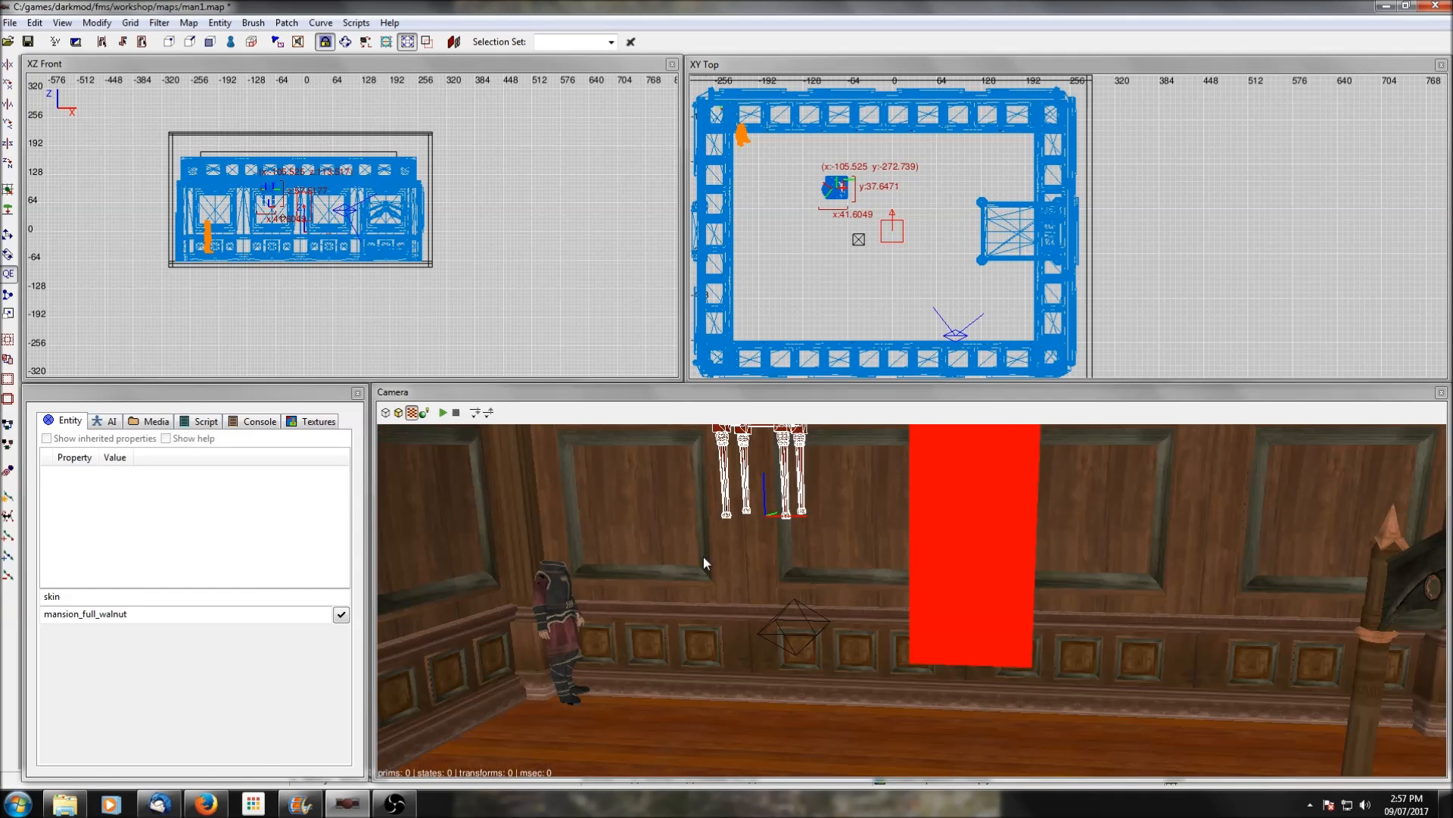
{"action": "right_click", "coordinate": [724, 575]}
{"action": "right_click", "coordinate": [911, 600]}
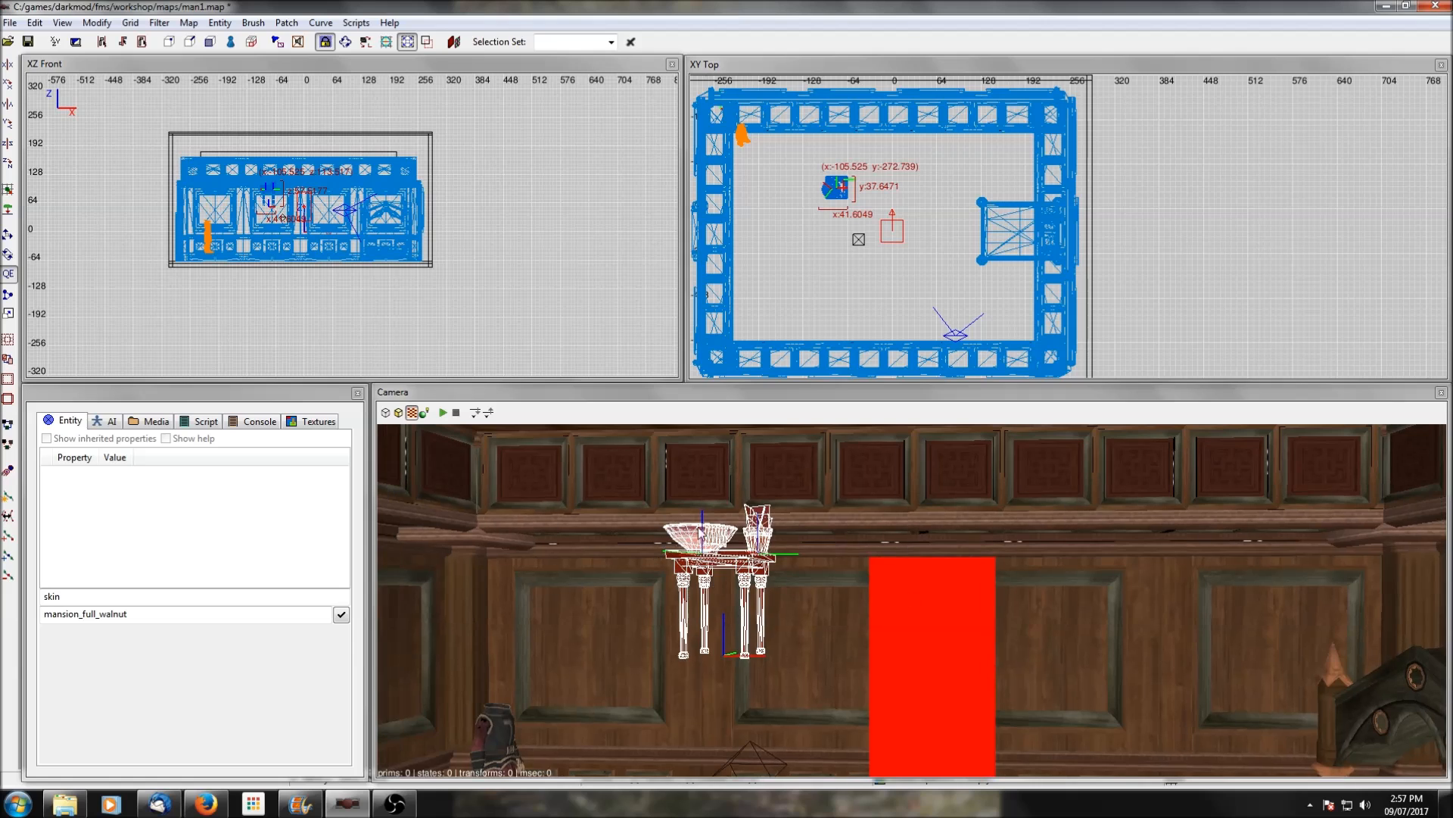
{"action": "right_click", "coordinate": [703, 552]}
{"action": "right_click", "coordinate": [703, 553]}
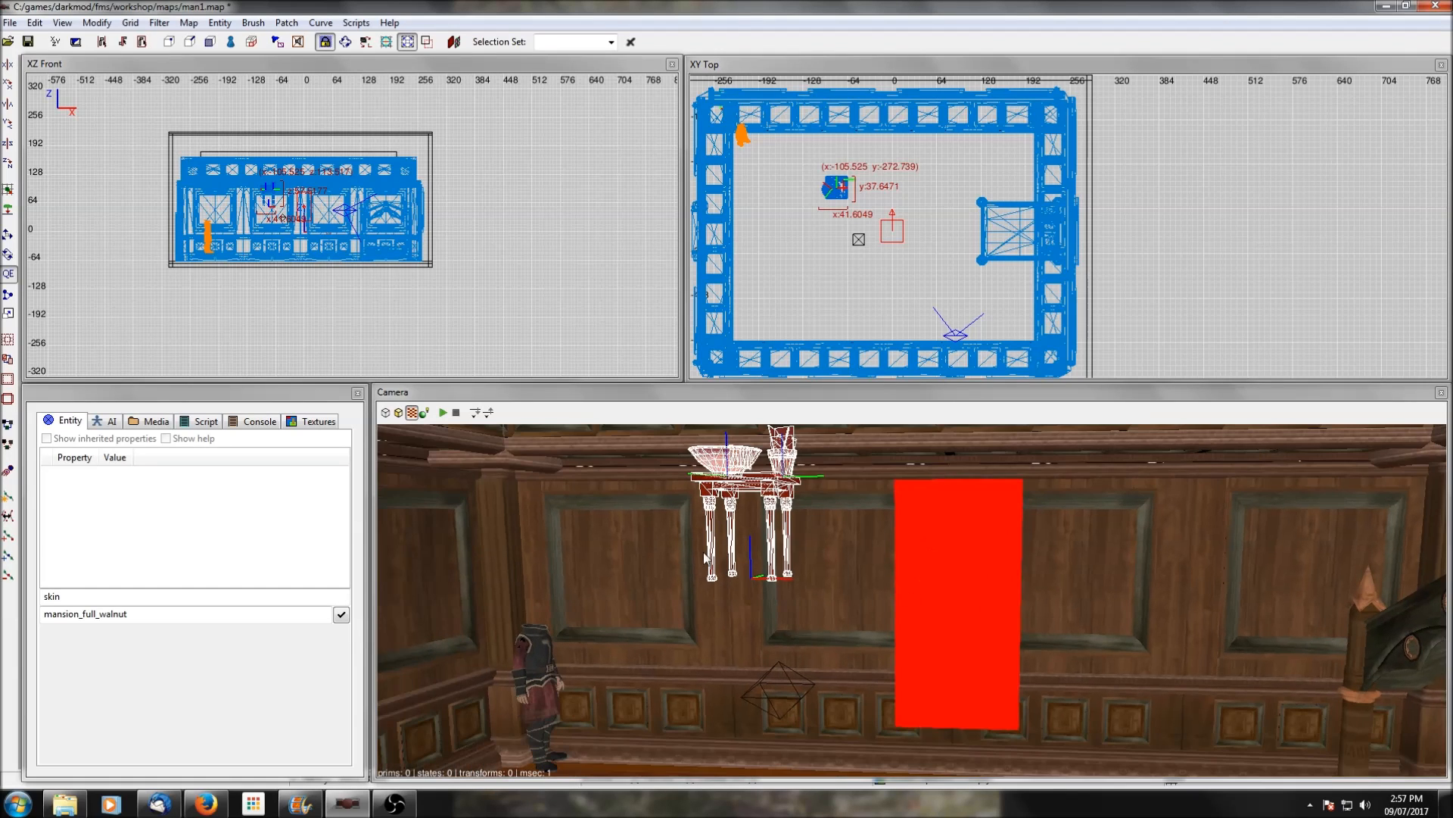
{"action": "left_click", "coordinate": [8, 212]}
{"action": "right_click", "coordinate": [626, 525]}
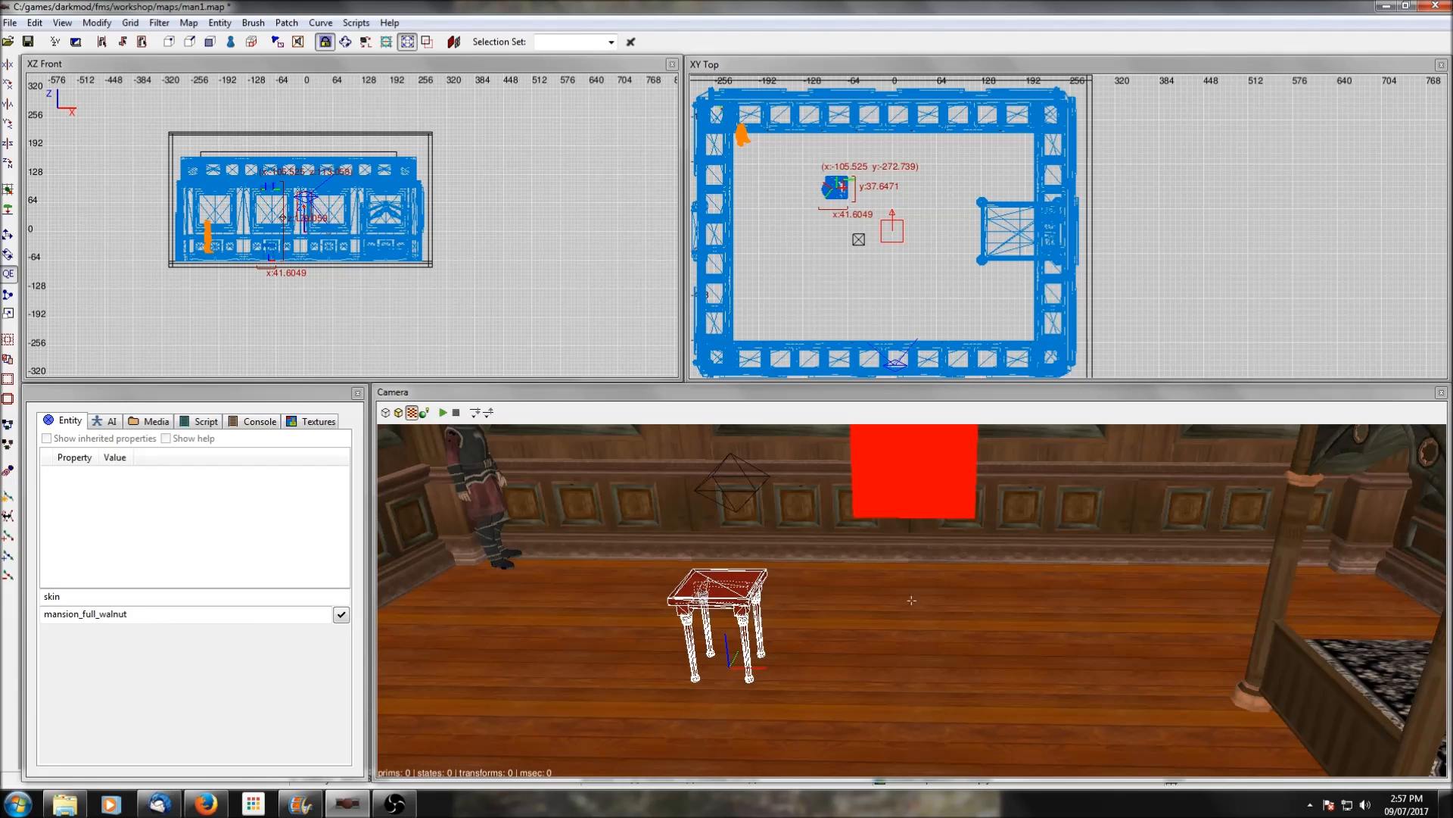
Floor the selection again so the basin and jug drop onto the table, and clear the selection
{"action": "mouse_move", "coordinate": [912, 599]}
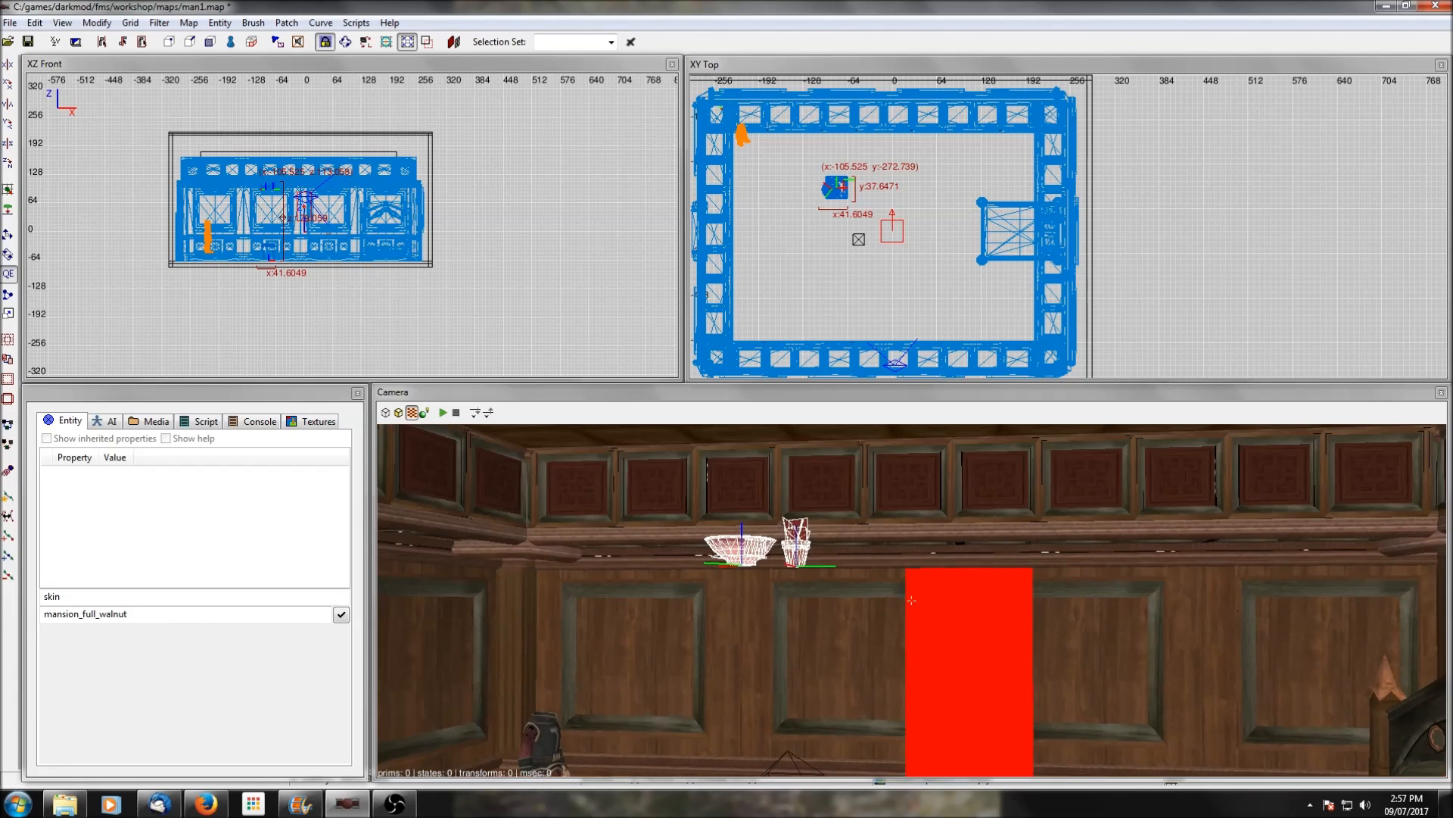
{"action": "right_click", "coordinate": [783, 565]}
{"action": "right_click", "coordinate": [779, 557]}
{"action": "right_click_drag", "start_coordinate": [820, 622], "coordinate": [808, 572]}
{"action": "left_click", "coordinate": [793, 539], "text": "shift"}
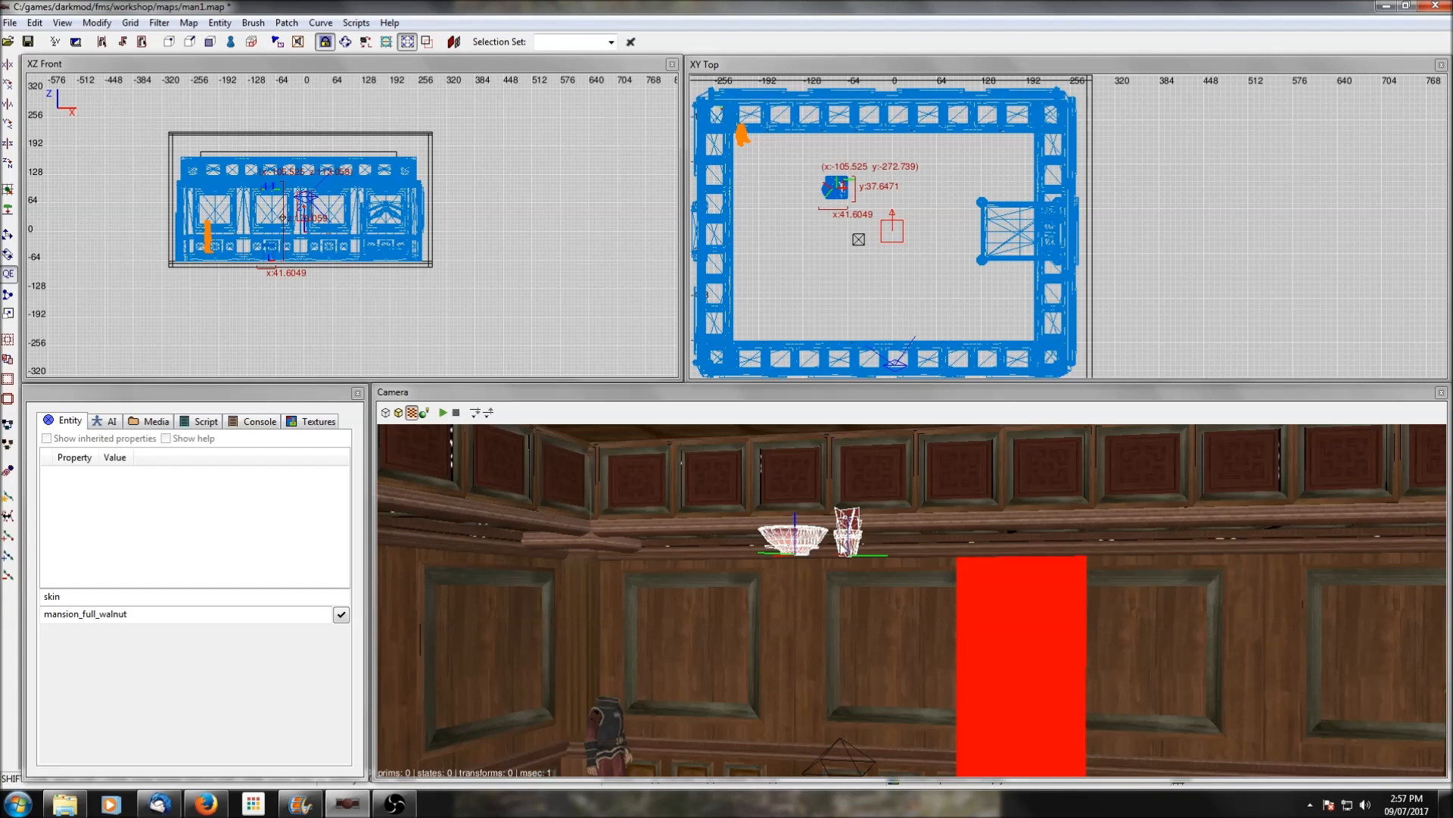
{"action": "left_click", "coordinate": [9, 210]}
{"action": "right_click", "coordinate": [735, 522]}
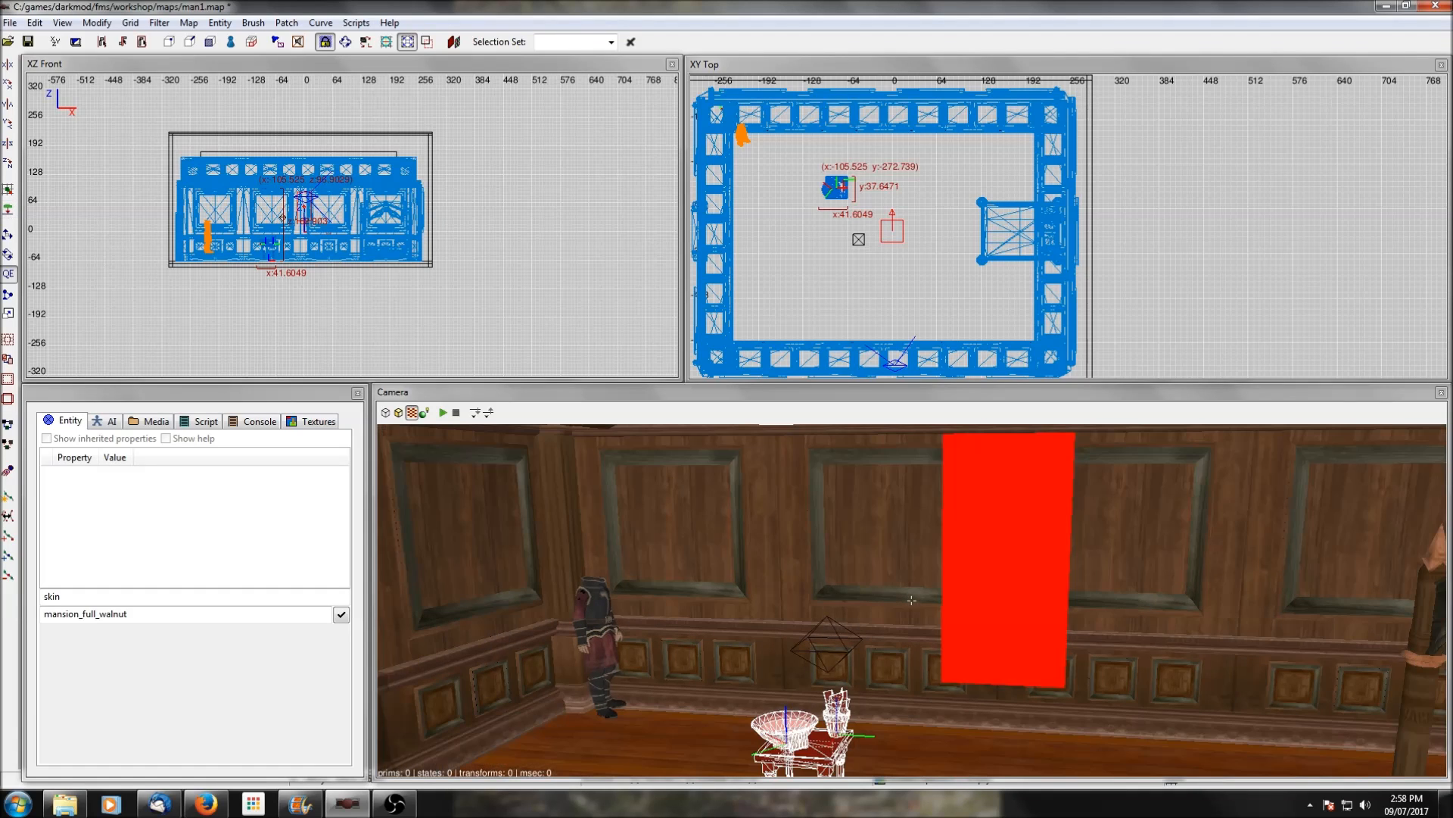
{"action": "right_click", "coordinate": [699, 559]}
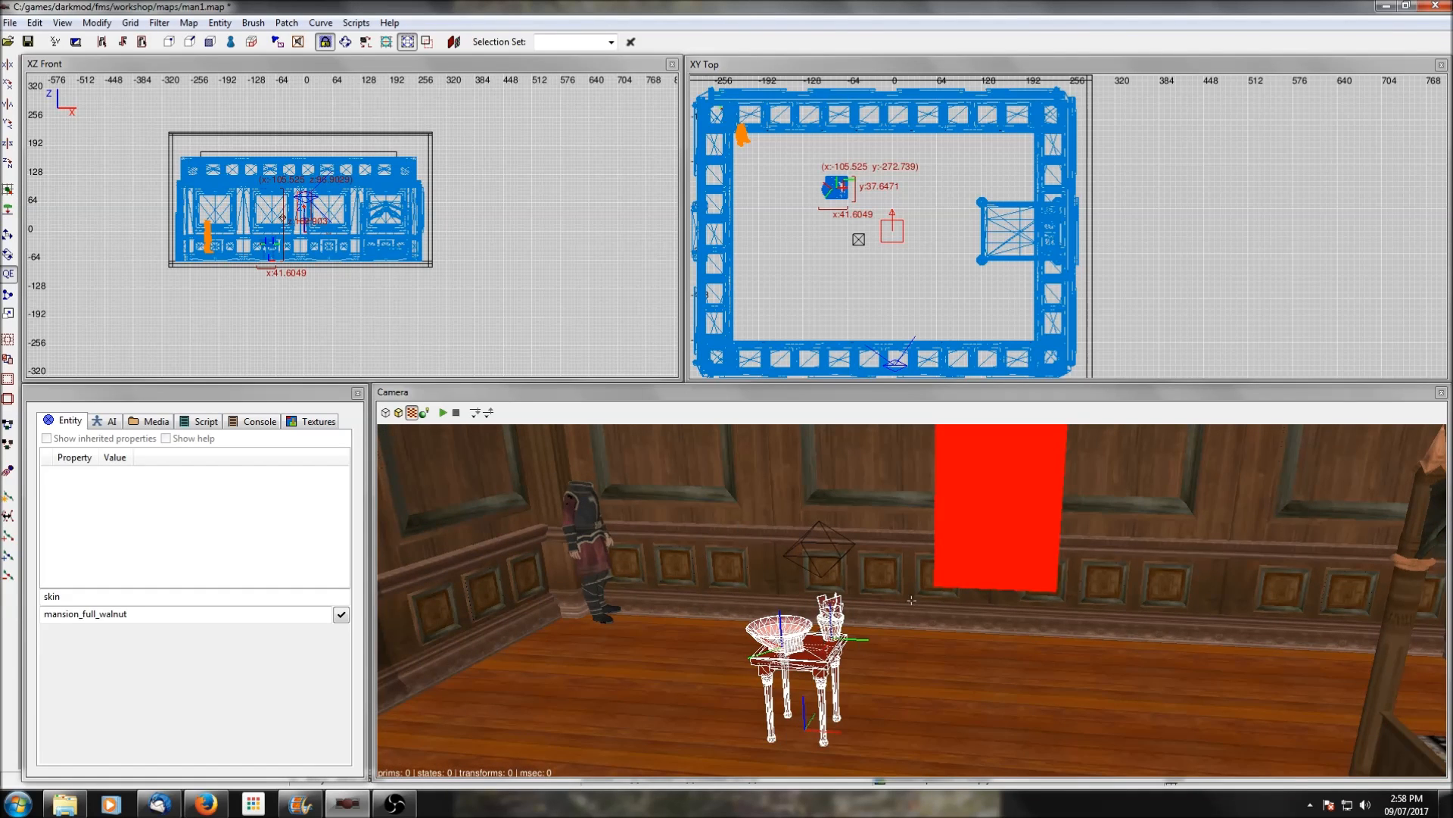
{"action": "right_click_drag", "start_coordinate": [700, 552], "coordinate": [783, 560]}
{"action": "key", "text": "Escape"}
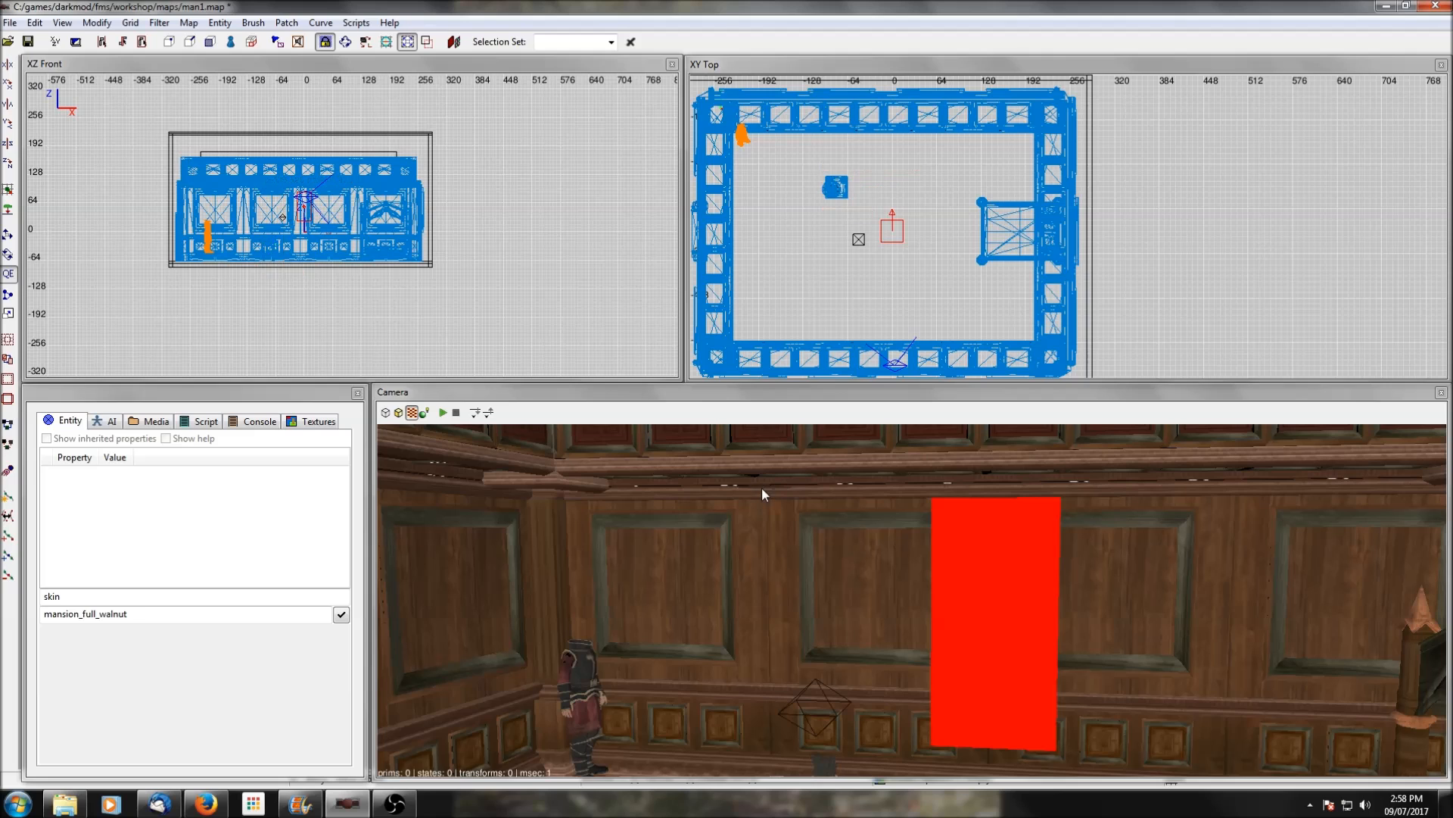
Reselect the washbin table group and undo the flooring moves
{"action": "key", "text": "d"}
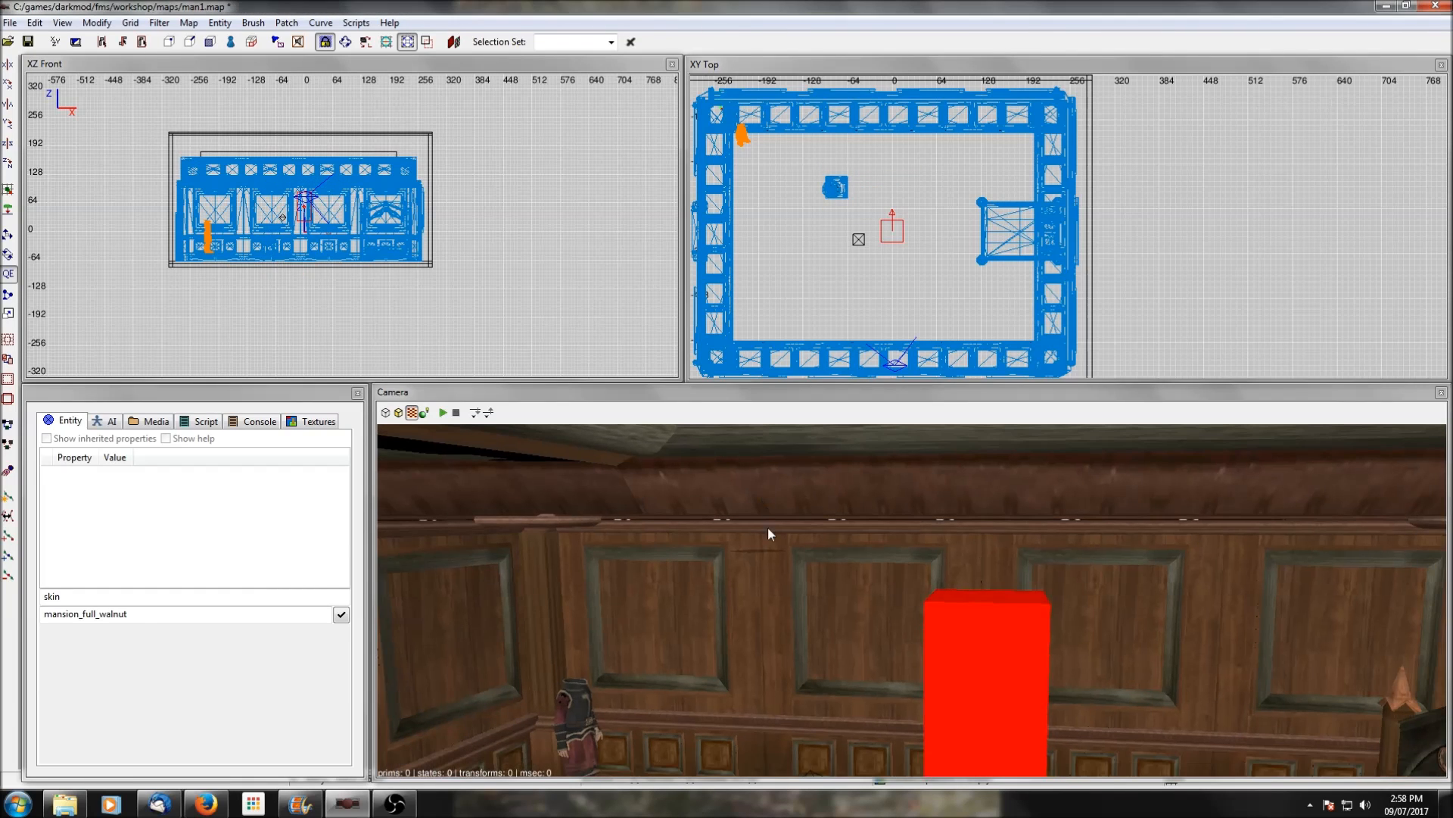
{"action": "left_click", "coordinate": [760, 552], "text": "shift"}
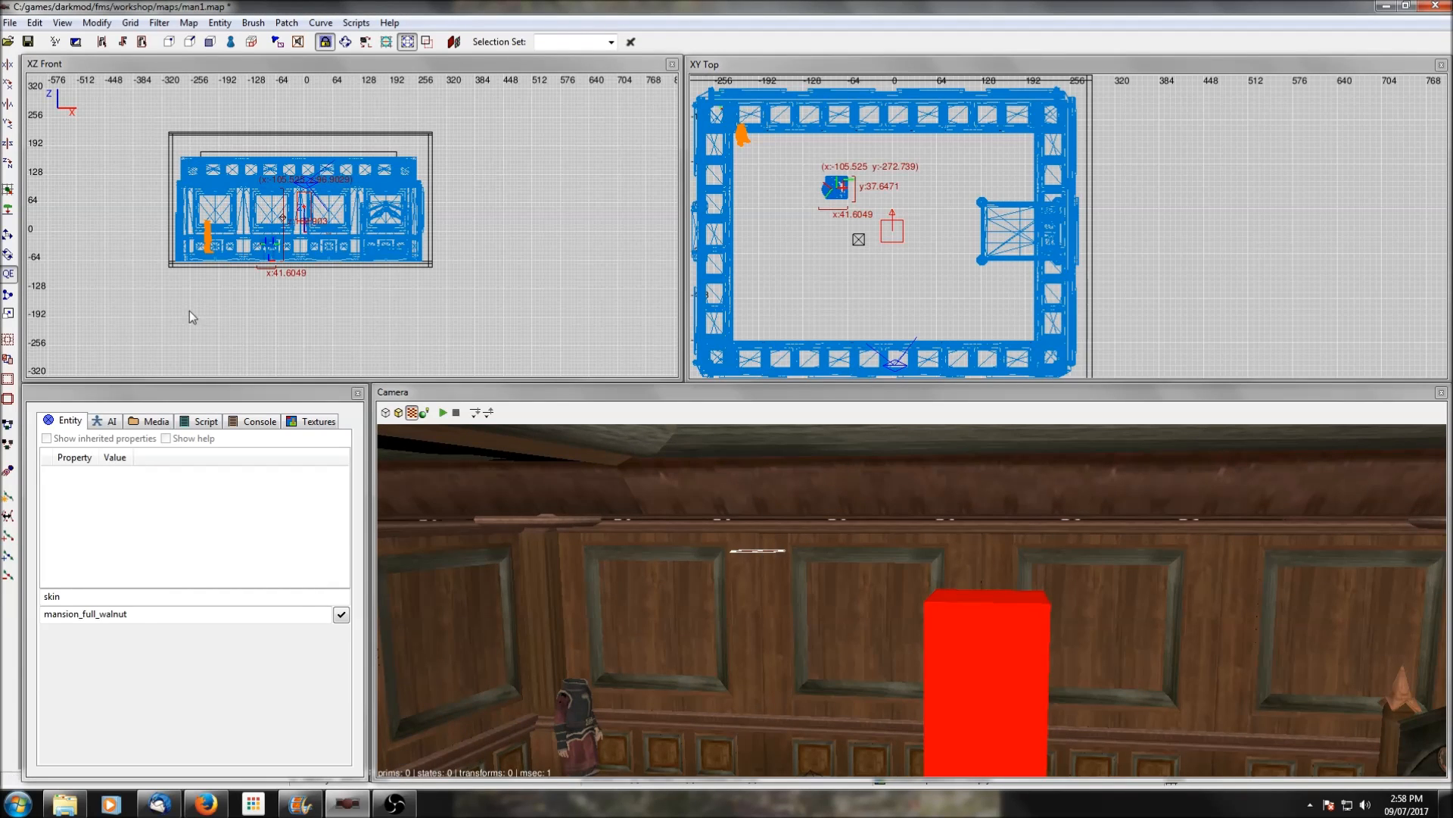
{"action": "right_click_drag", "start_coordinate": [757, 575], "coordinate": [760, 580]}
{"action": "scroll", "coordinate": [760, 574], "scroll_direction": "up", "scroll_amount": 2}
{"action": "right_click", "coordinate": [761, 578]}
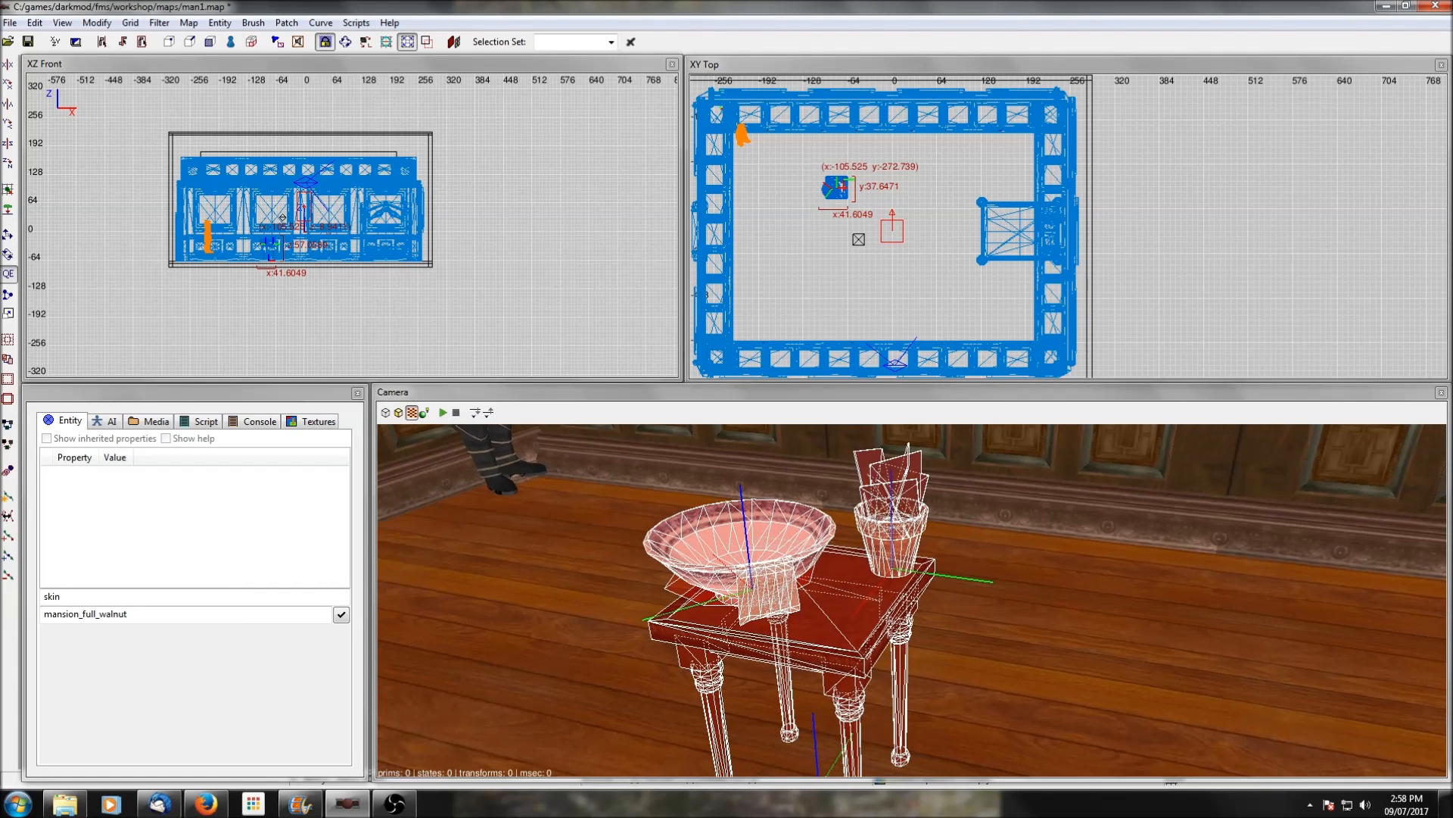
{"action": "key", "text": "ctrl+z"}
{"action": "key", "text": "ctrl+z"}
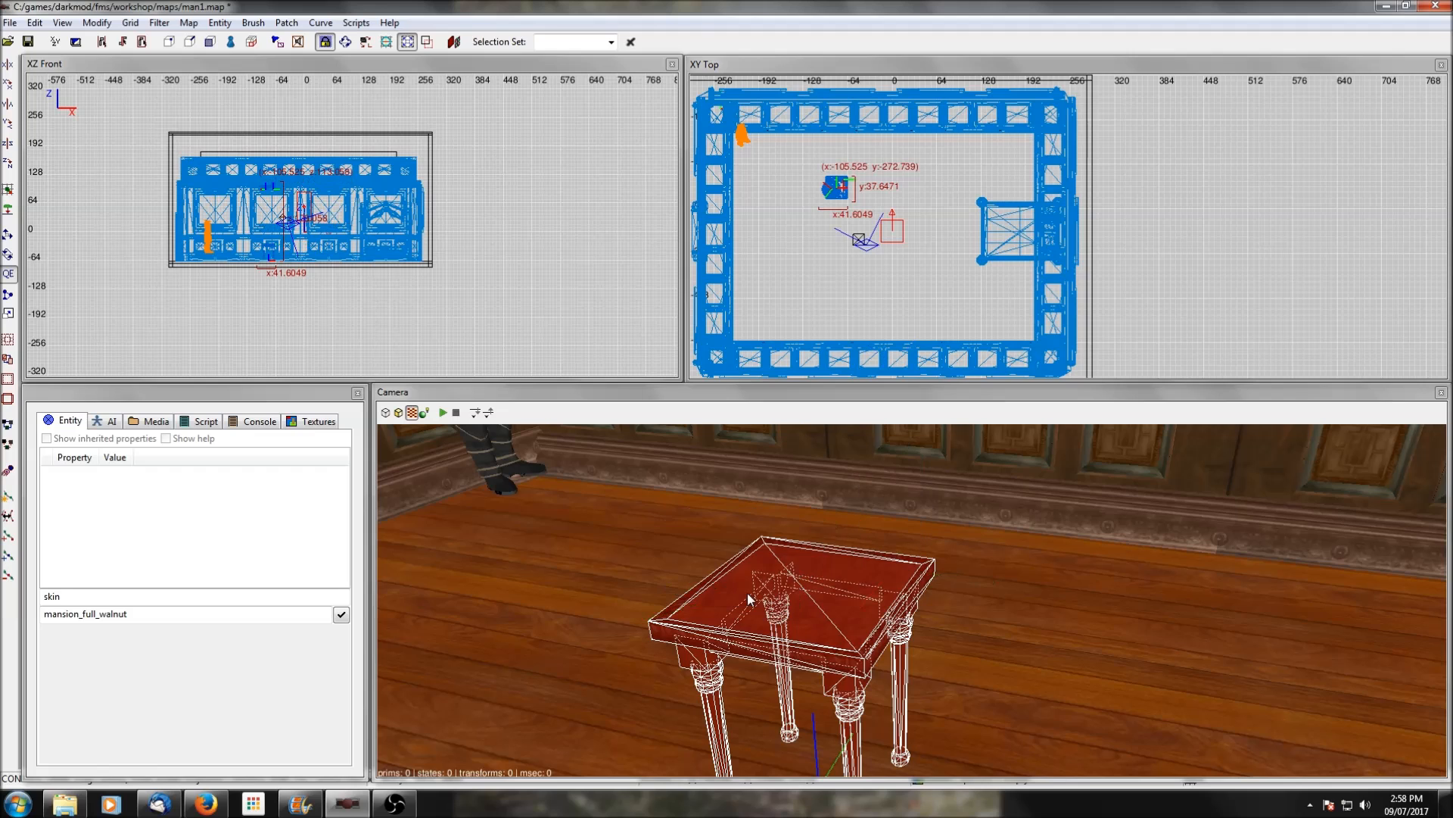
{"action": "right_click", "coordinate": [747, 600]}
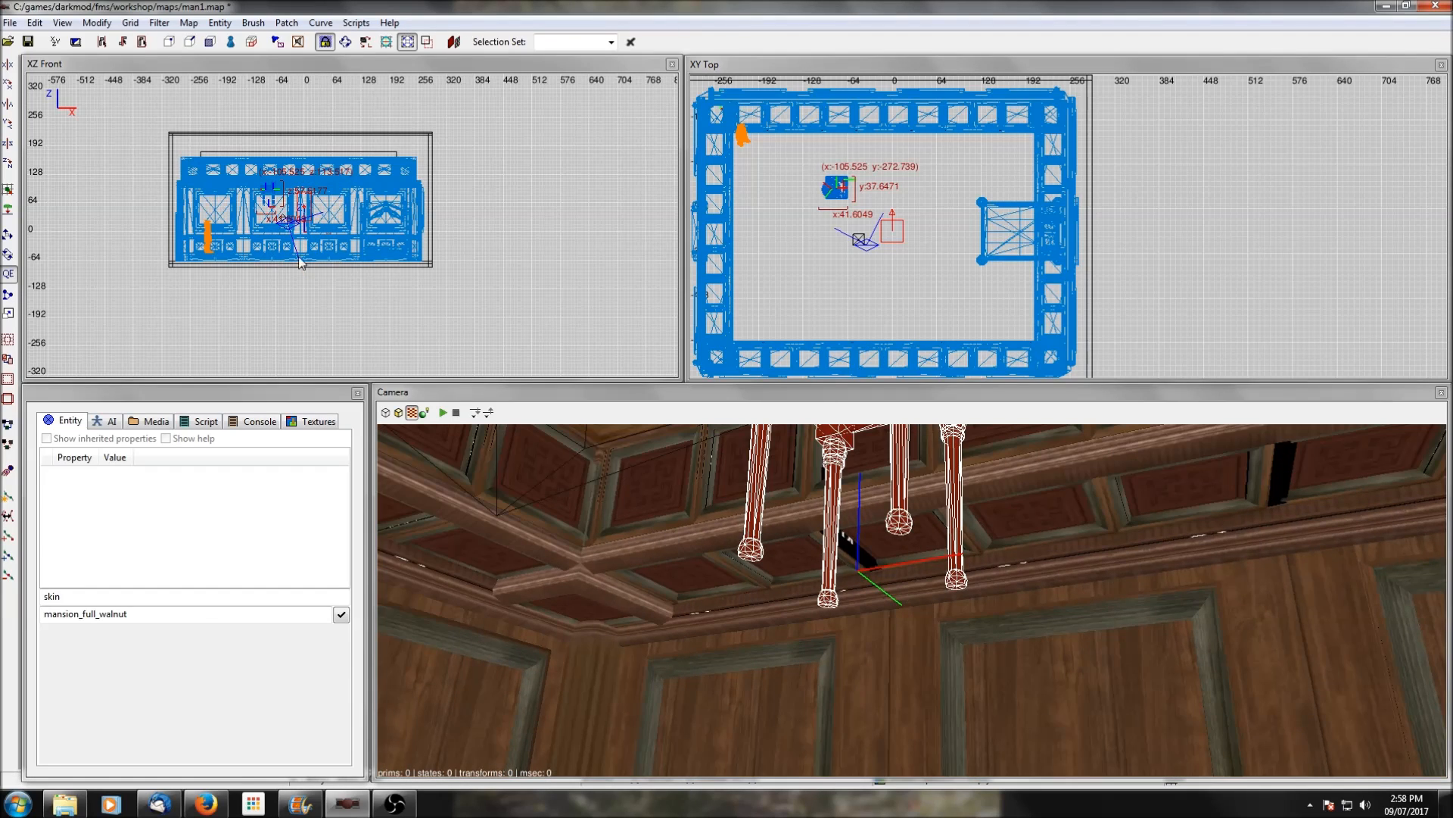
Lower the whole washbin table group in the front view until its feet are at about z -64, near the floor
{"action": "scroll", "coordinate": [281, 243], "scroll_direction": "up", "scroll_amount": 6}
{"action": "left_click_drag", "start_coordinate": [289, 136], "coordinate": [281, 332]}
{"action": "right_click", "coordinate": [656, 590]}
{"action": "right_click", "coordinate": [655, 590]}
Add the floor beneath the table to the selection, hide everything unselected, and clear the selection
{"action": "left_click", "coordinate": [603, 593], "text": "shift"}
{"action": "left_click", "coordinate": [604, 597], "text": "ctrl+shift"}
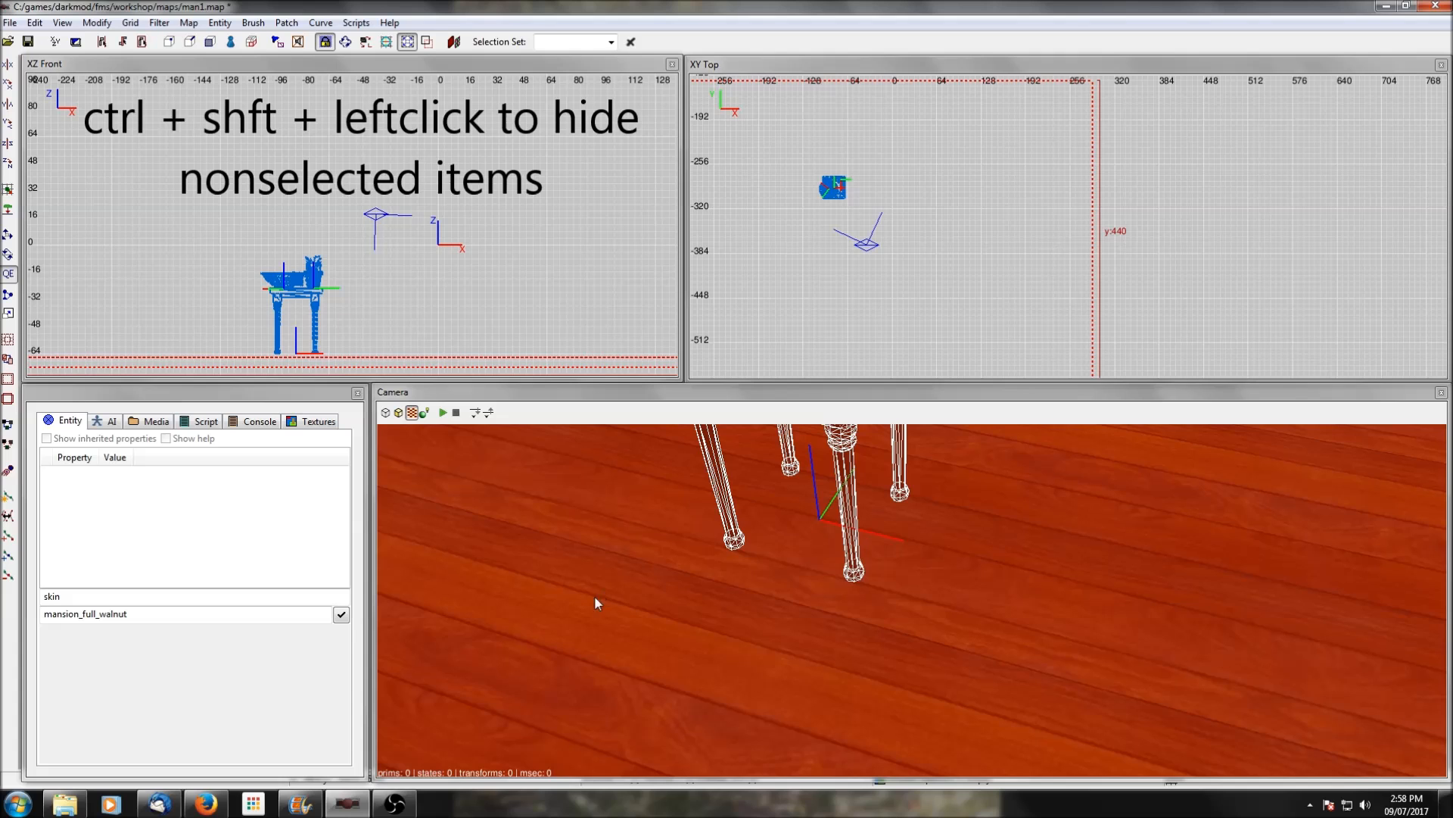
{"action": "right_click", "coordinate": [911, 601]}
{"action": "key", "text": "Escape"}
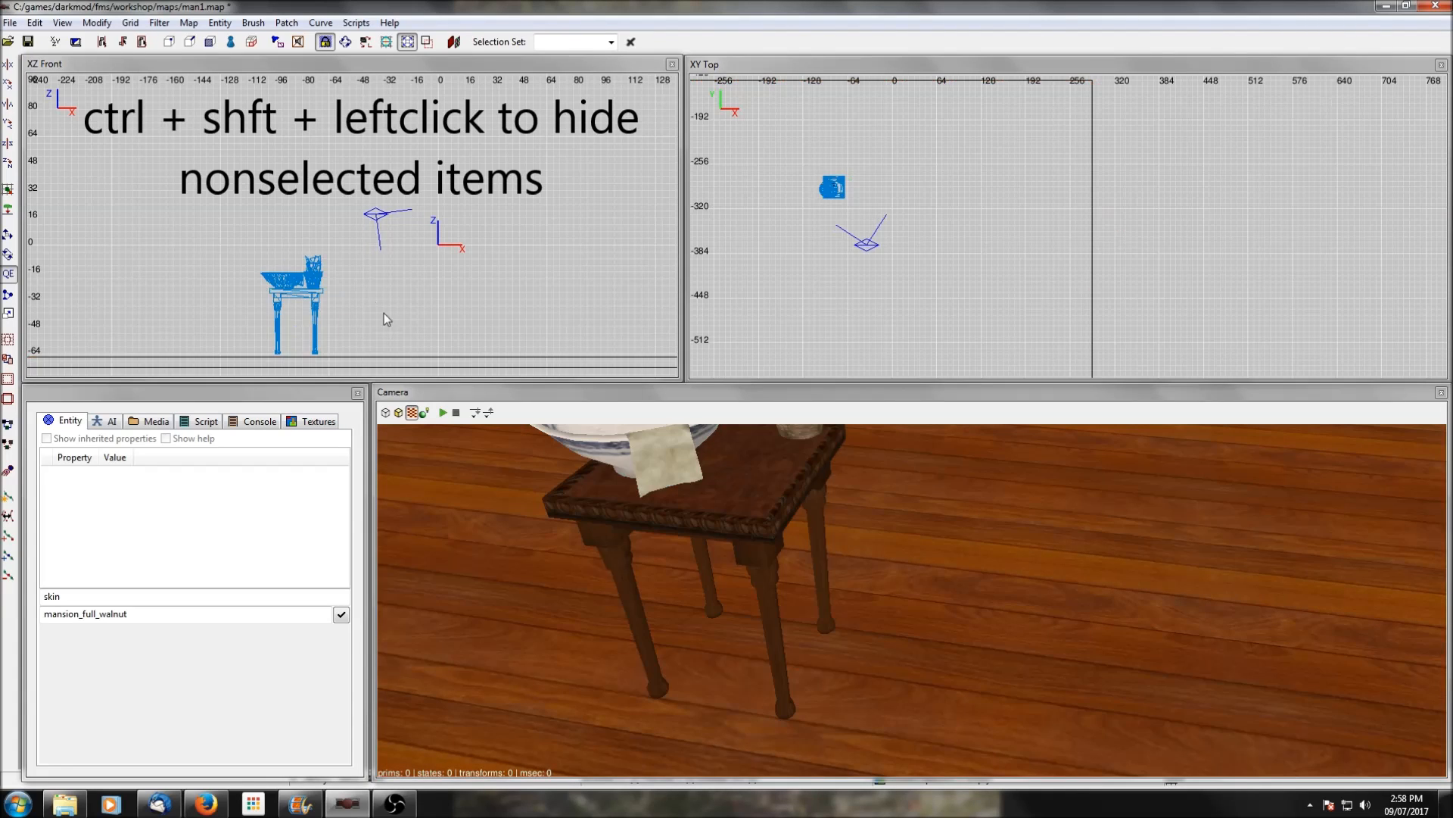
Reselect the washbin table group and move it about 4 units down in the front view
{"action": "right_click_drag", "start_coordinate": [367, 294], "coordinate": [382, 229]}
{"action": "left_click", "coordinate": [629, 496], "text": "shift"}
{"action": "scroll", "coordinate": [412, 289], "scroll_direction": "up", "scroll_amount": 5}
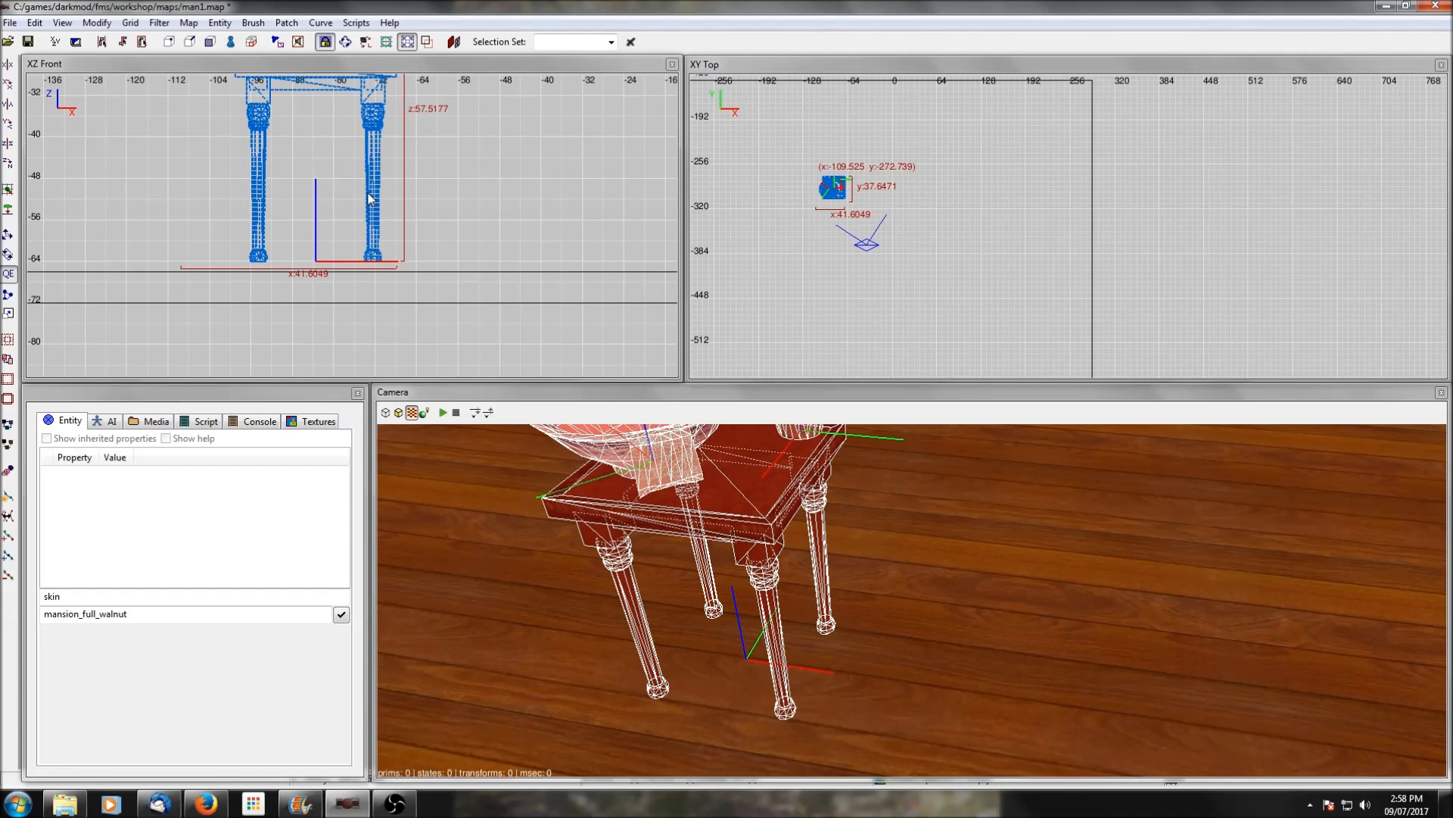
{"action": "left_click_drag", "start_coordinate": [370, 198], "coordinate": [370, 221]}
{"action": "mouse_move", "coordinate": [254, 283]}
{"action": "left_mouse_down"}
{"action": "mouse_move", "coordinate": [258, 266]}
{"action": "mouse_move", "coordinate": [264, 286]}
{"action": "left_mouse_up"}
Set the grid size to Grid1 and raise the table group about 2 units so its feet rest on the floor surface
{"action": "left_click", "coordinate": [130, 22]}
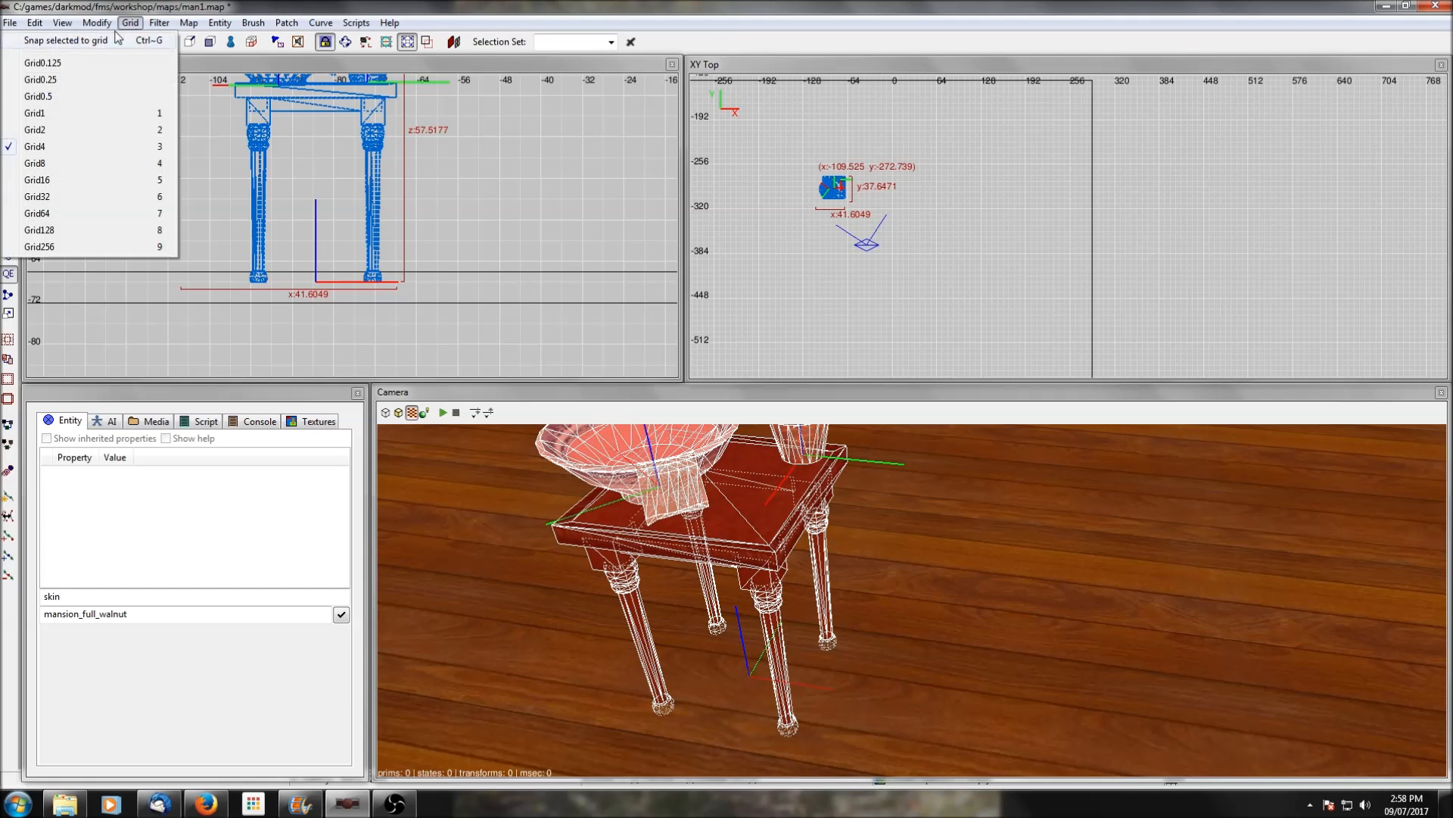
{"action": "left_click", "coordinate": [74, 113]}
{"action": "left_click_drag", "start_coordinate": [262, 247], "coordinate": [262, 238]}
Try the Grid8 spacing, and set the grid size to Grid4
{"action": "left_click", "coordinate": [127, 24]}
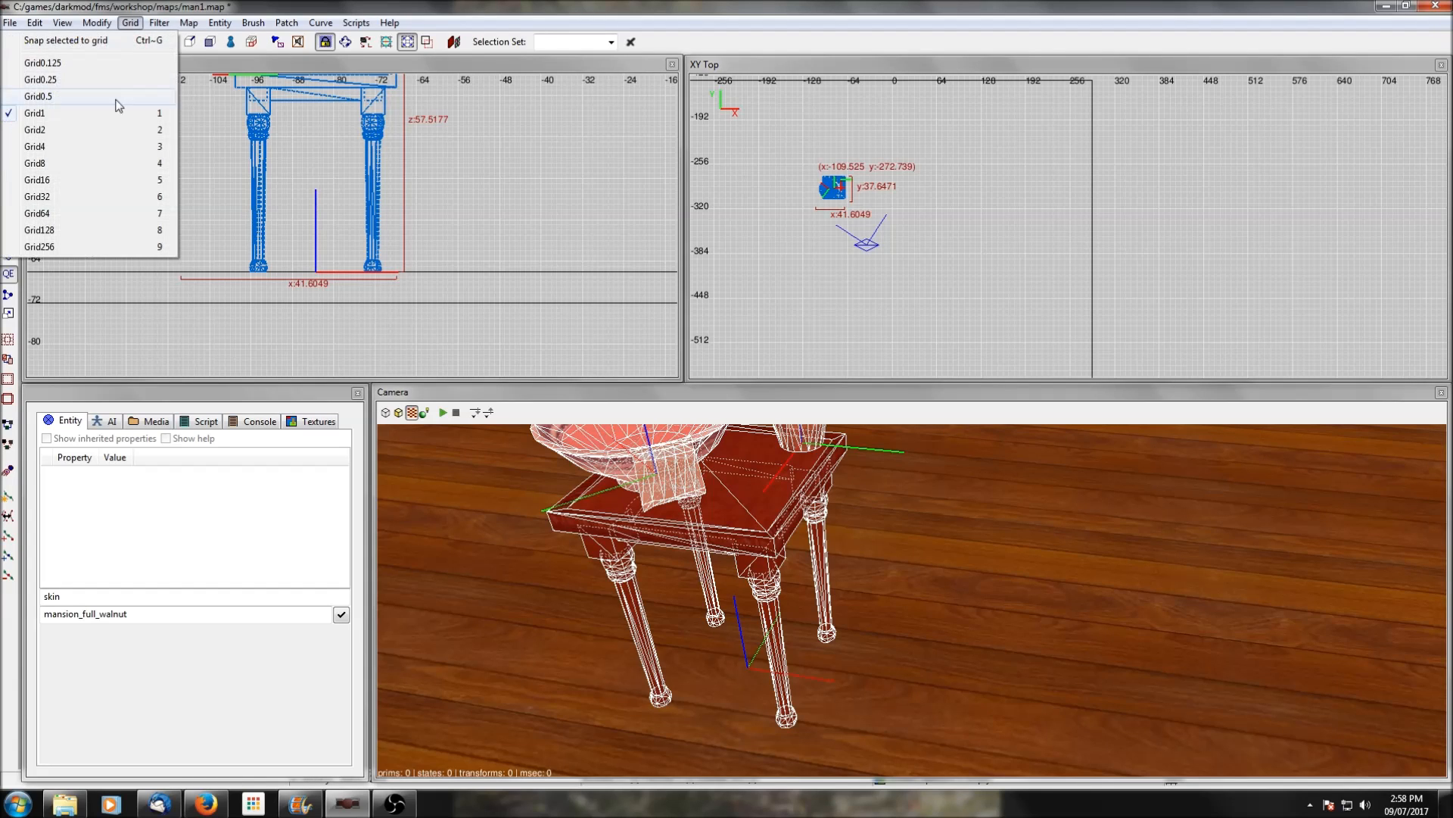
{"action": "left_click", "coordinate": [97, 166]}
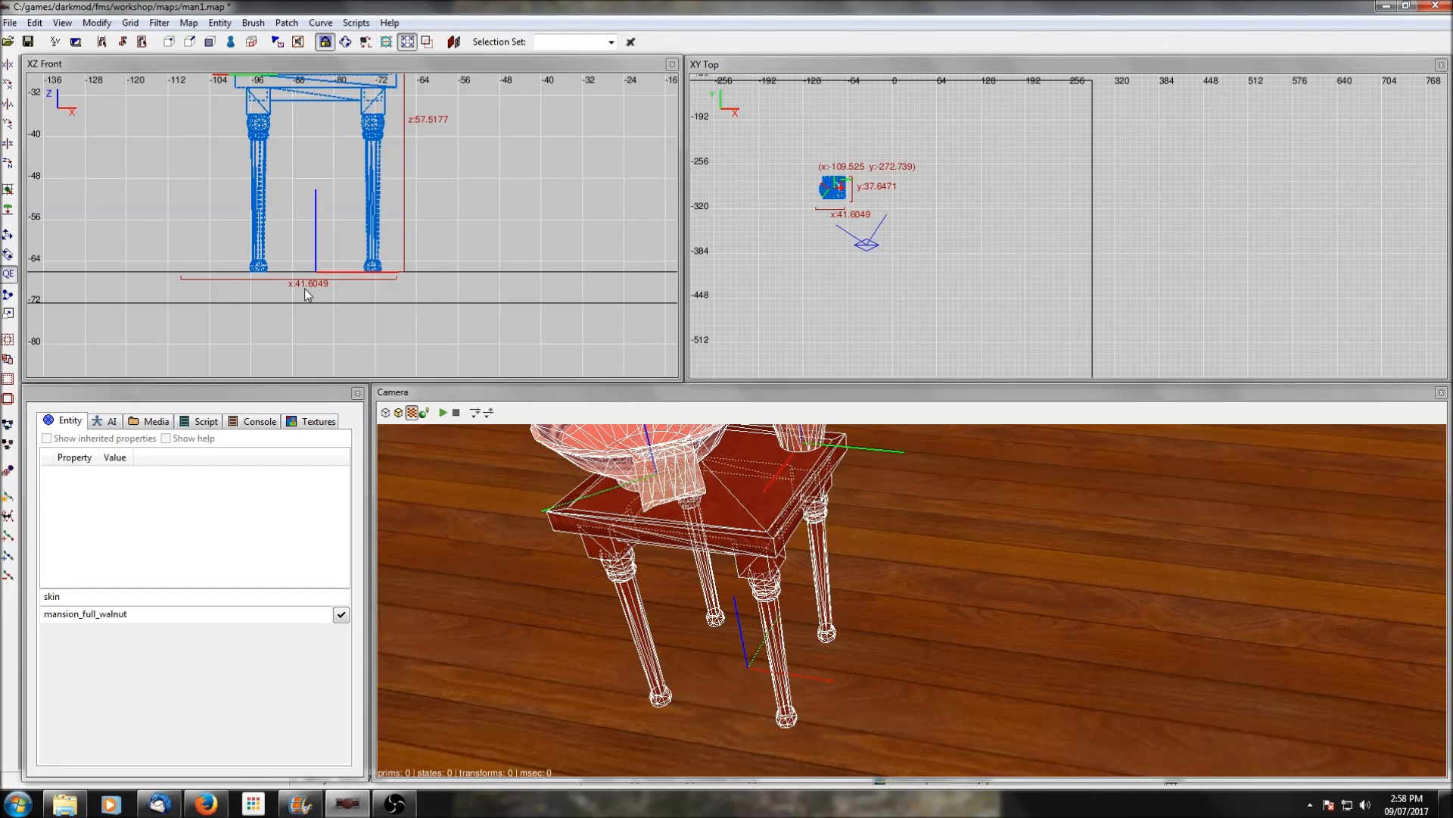
{"action": "left_click", "coordinate": [131, 22]}
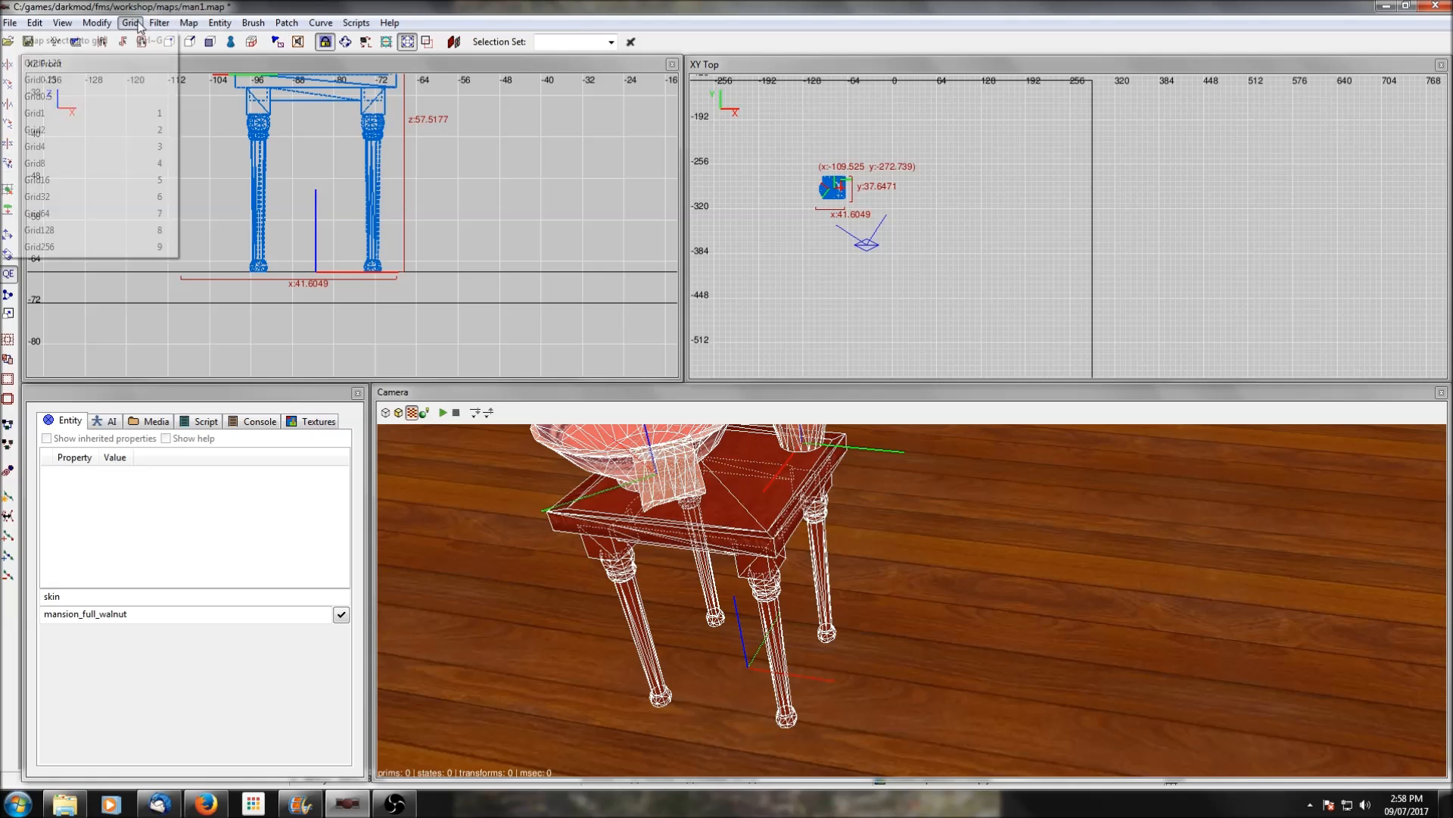
{"action": "left_click", "coordinate": [85, 148]}
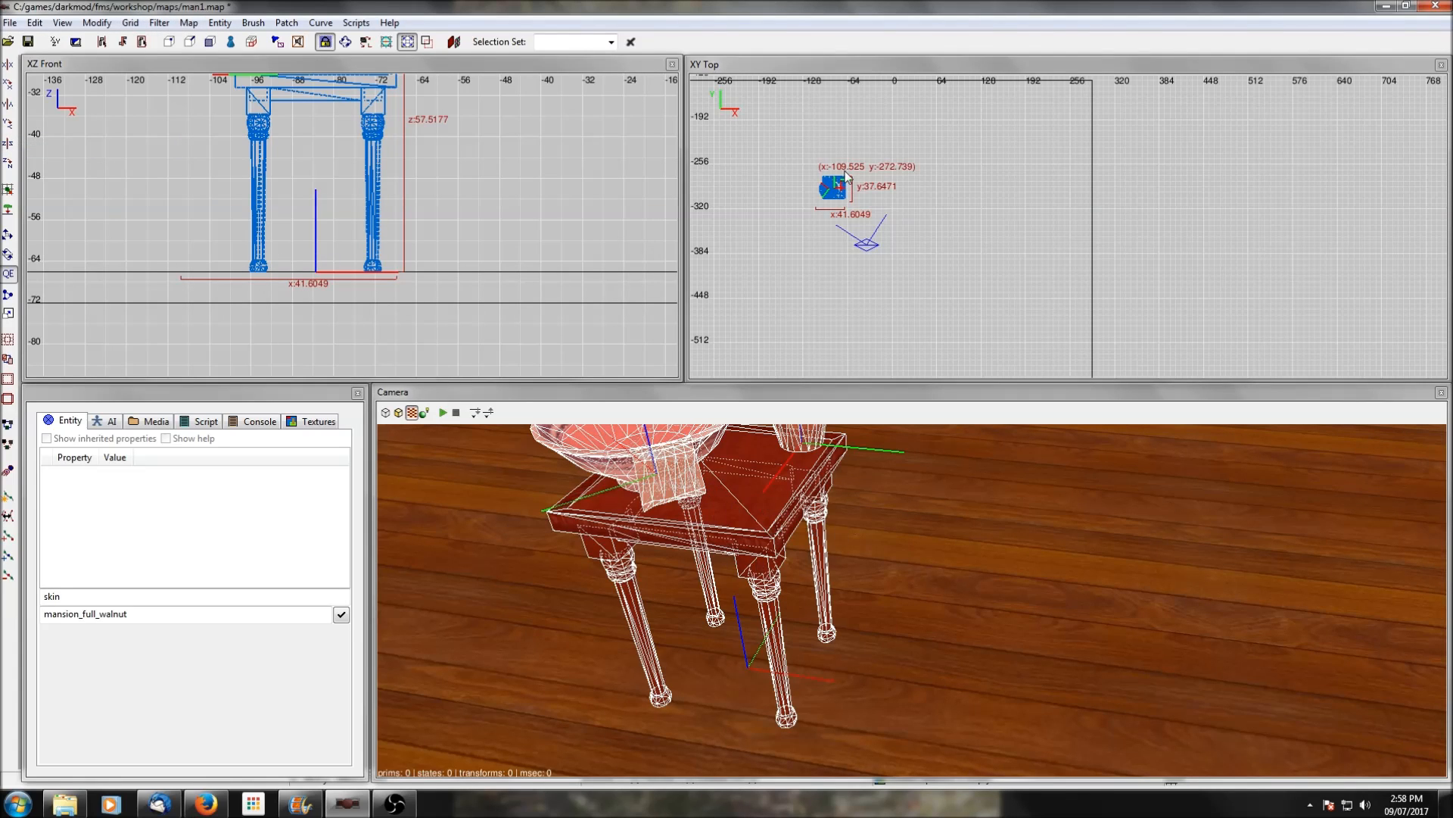
Unhide the room, move the washbin table group against the panelled north wall in the top view, and clear the selection
{"action": "scroll", "coordinate": [894, 152], "scroll_direction": "down", "scroll_amount": 3}
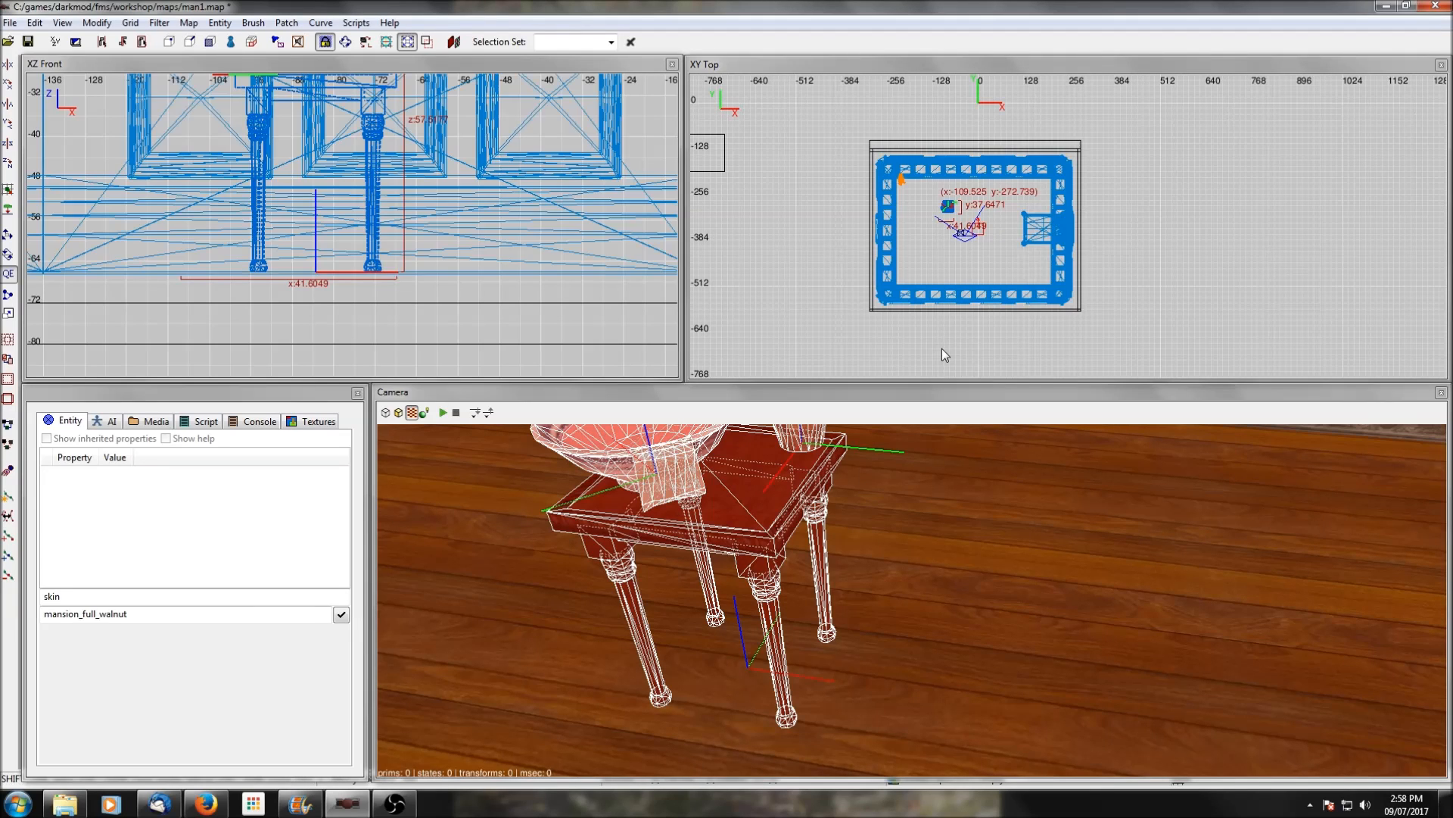
{"action": "scroll", "coordinate": [961, 265], "scroll_direction": "up", "scroll_amount": 3}
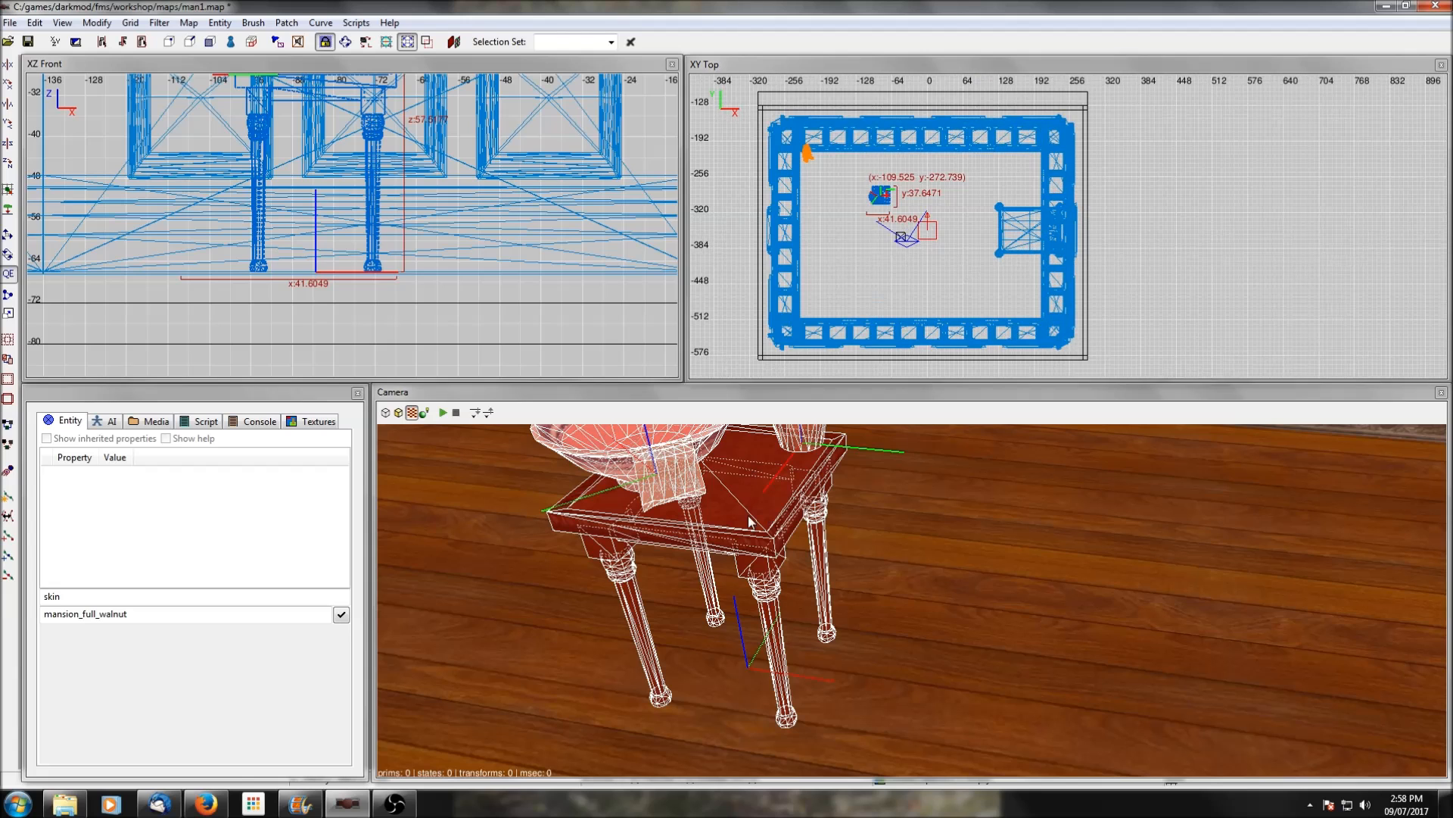
{"action": "scroll", "coordinate": [829, 184], "scroll_direction": "up", "scroll_amount": 3}
{"action": "left_click_drag", "start_coordinate": [789, 179], "coordinate": [938, 154]}
{"action": "right_click", "coordinate": [1098, 519]}
{"action": "right_click", "coordinate": [1098, 519]}
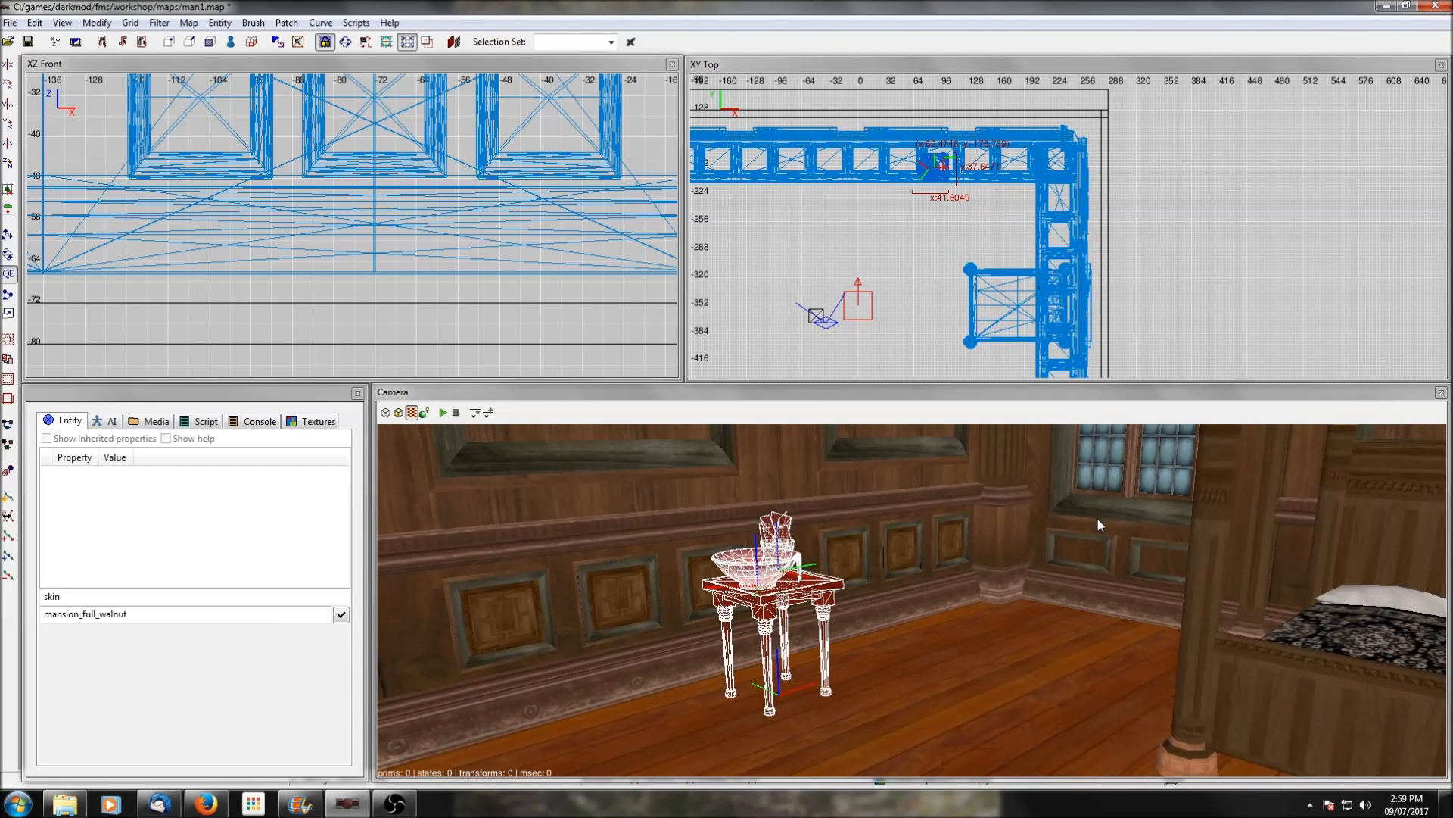
{"action": "key", "text": "Escape"}
Insert the modesty_screen_blacklacquer_art.pfb prefab on the open floor south of the washbin table
{"action": "right_click", "coordinate": [894, 247]}
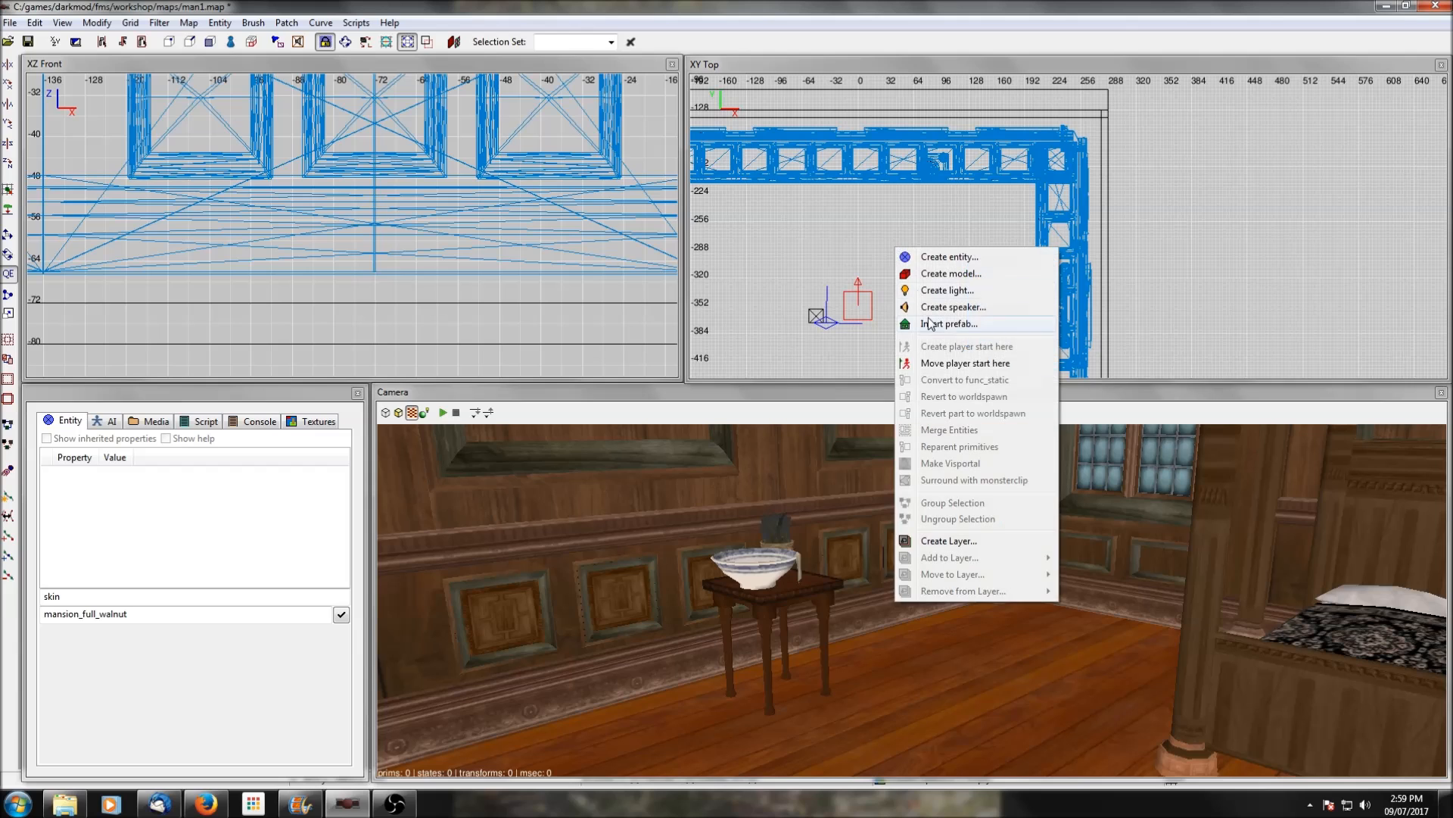
{"action": "left_click", "coordinate": [931, 324]}
{"action": "scroll", "coordinate": [250, 303], "scroll_direction": "down", "scroll_amount": 5}
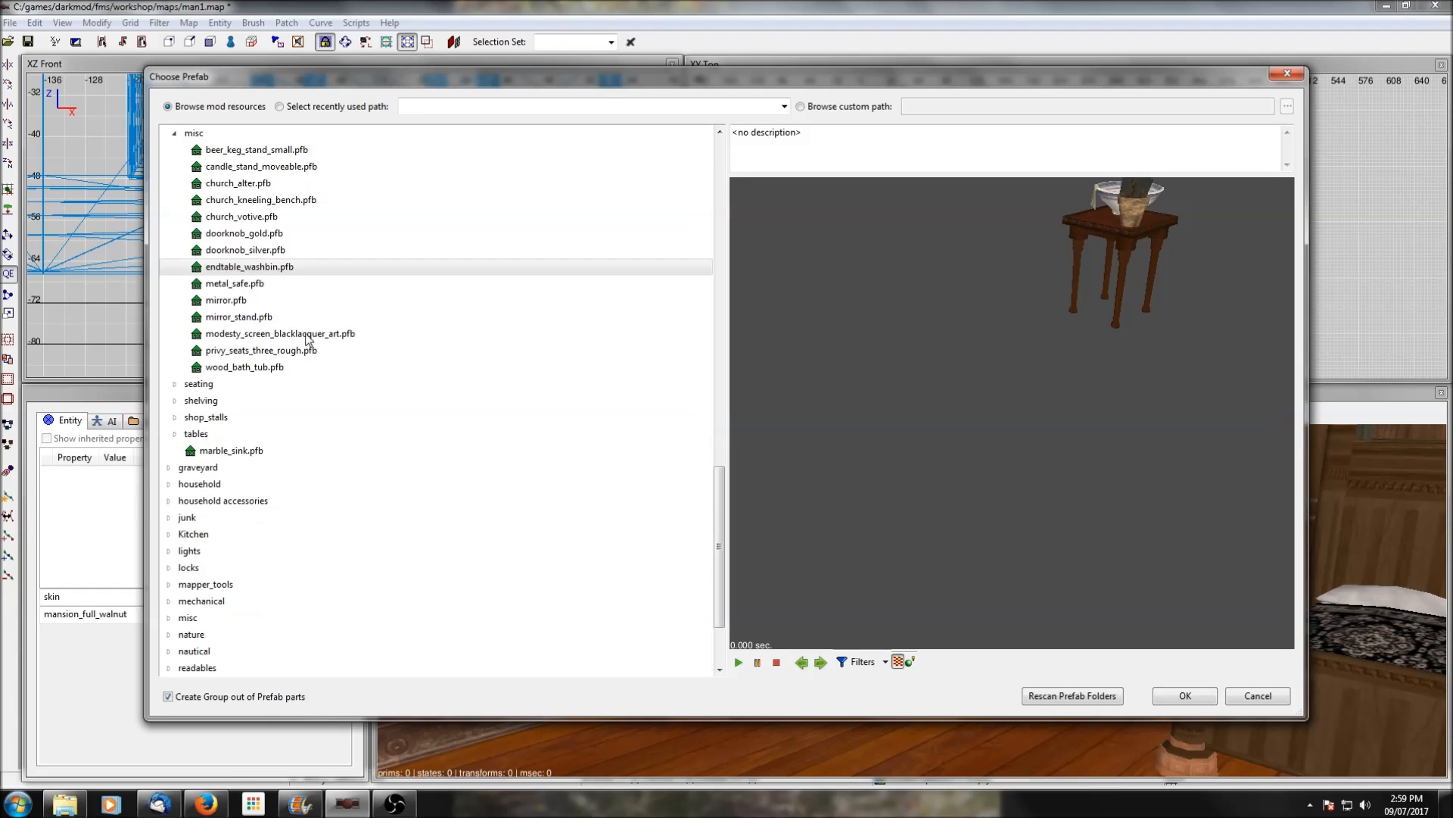
{"action": "left_click", "coordinate": [239, 303]}
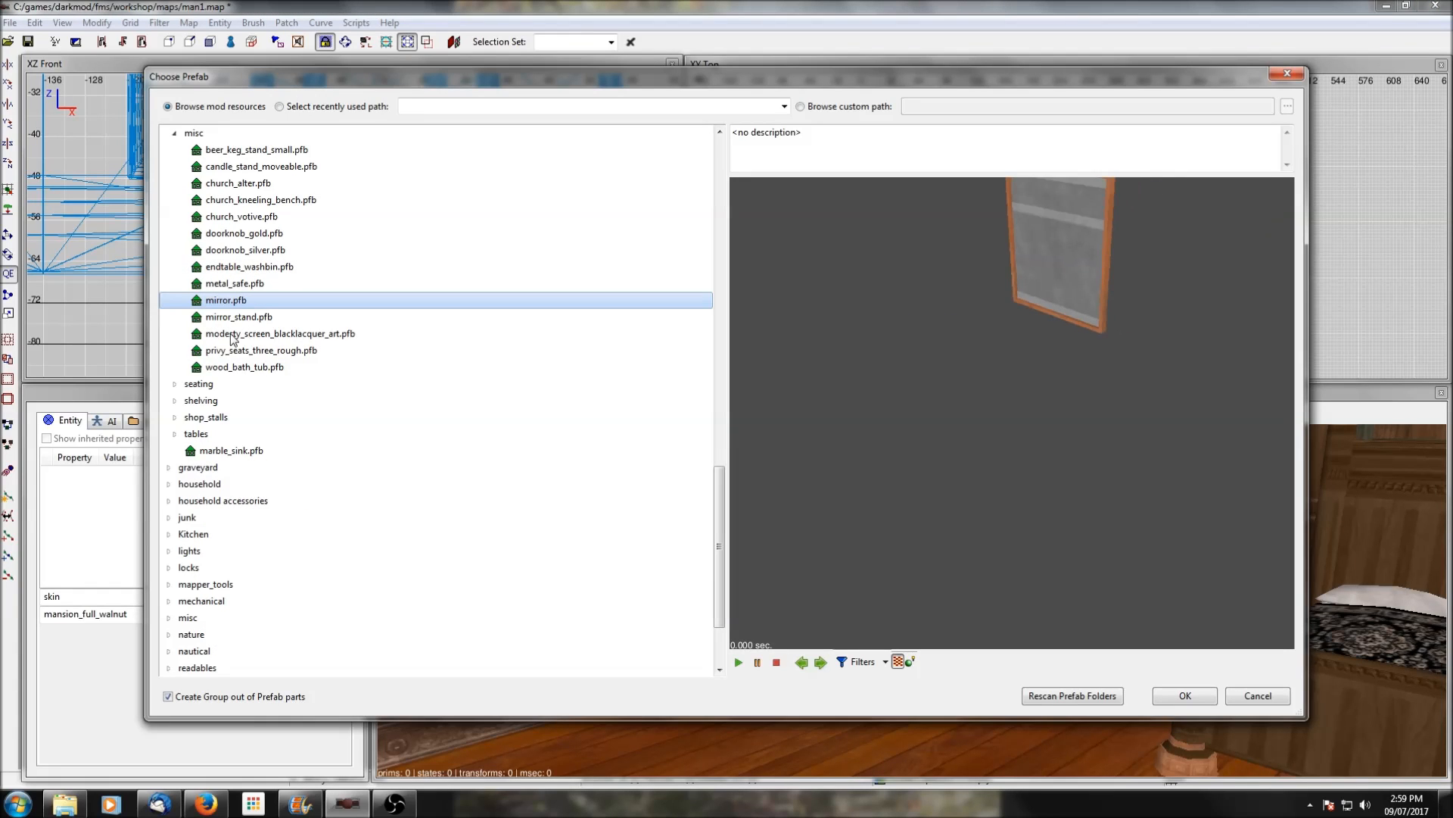
{"action": "left_click", "coordinate": [250, 333]}
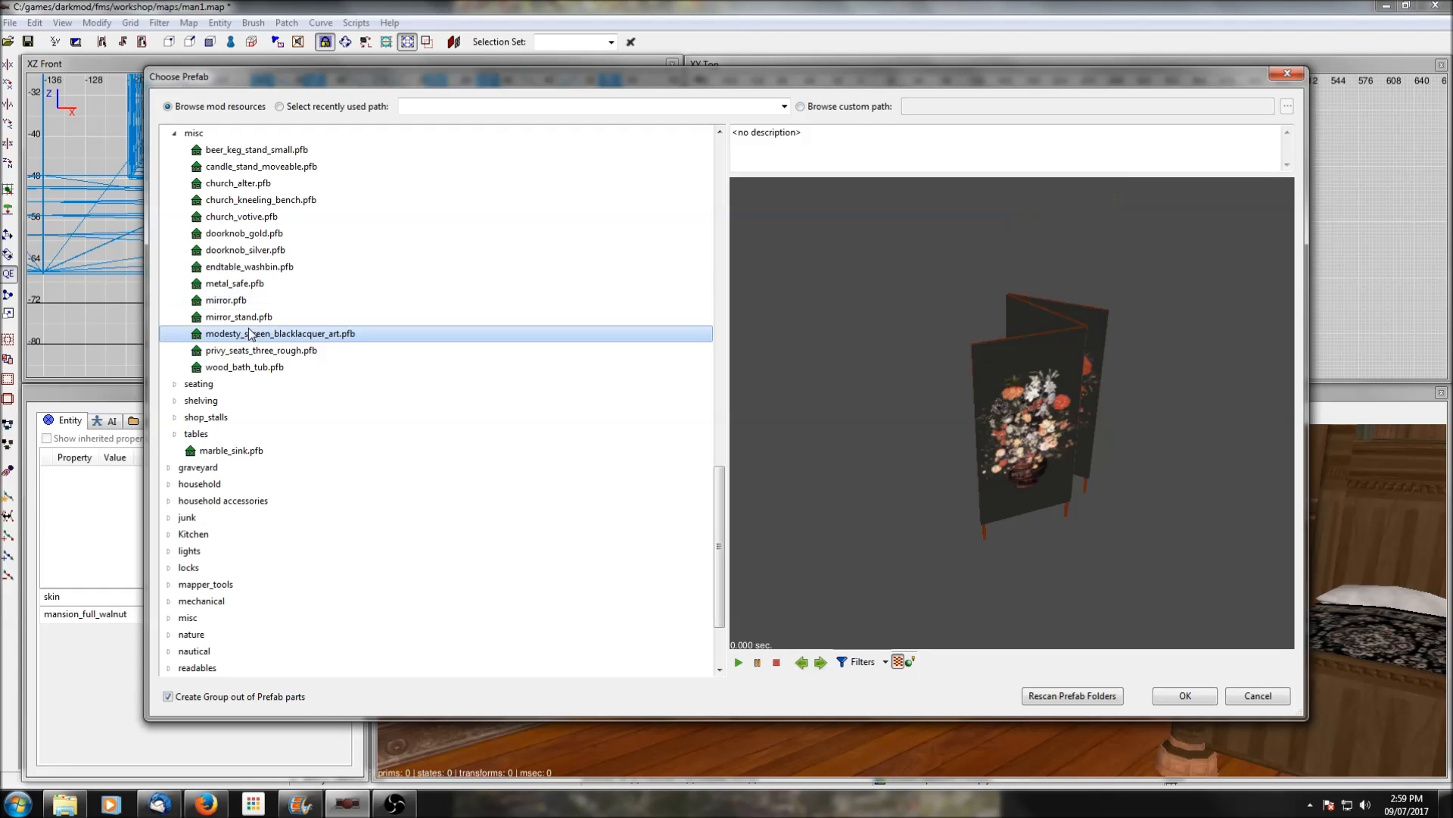
{"action": "left_click", "coordinate": [1179, 694]}
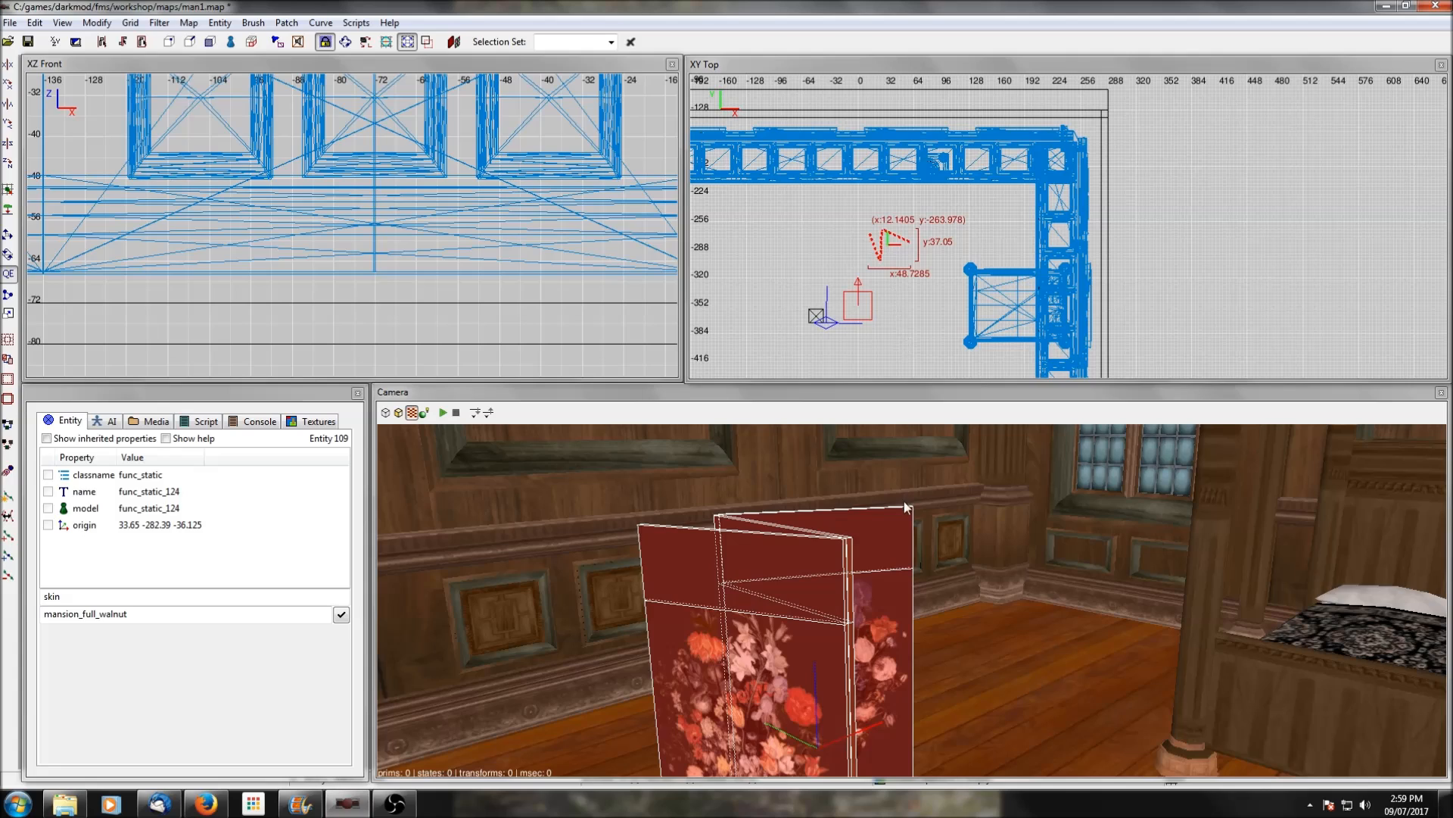
Raise the modesty screen about 8 units in the front view to bring its feet closer to the floor surface
{"action": "right_click", "coordinate": [905, 508]}
{"action": "right_click", "coordinate": [912, 513]}
{"action": "scroll", "coordinate": [426, 184], "scroll_direction": "down", "scroll_amount": 8}
{"action": "scroll", "coordinate": [449, 228], "scroll_direction": "up", "scroll_amount": 7}
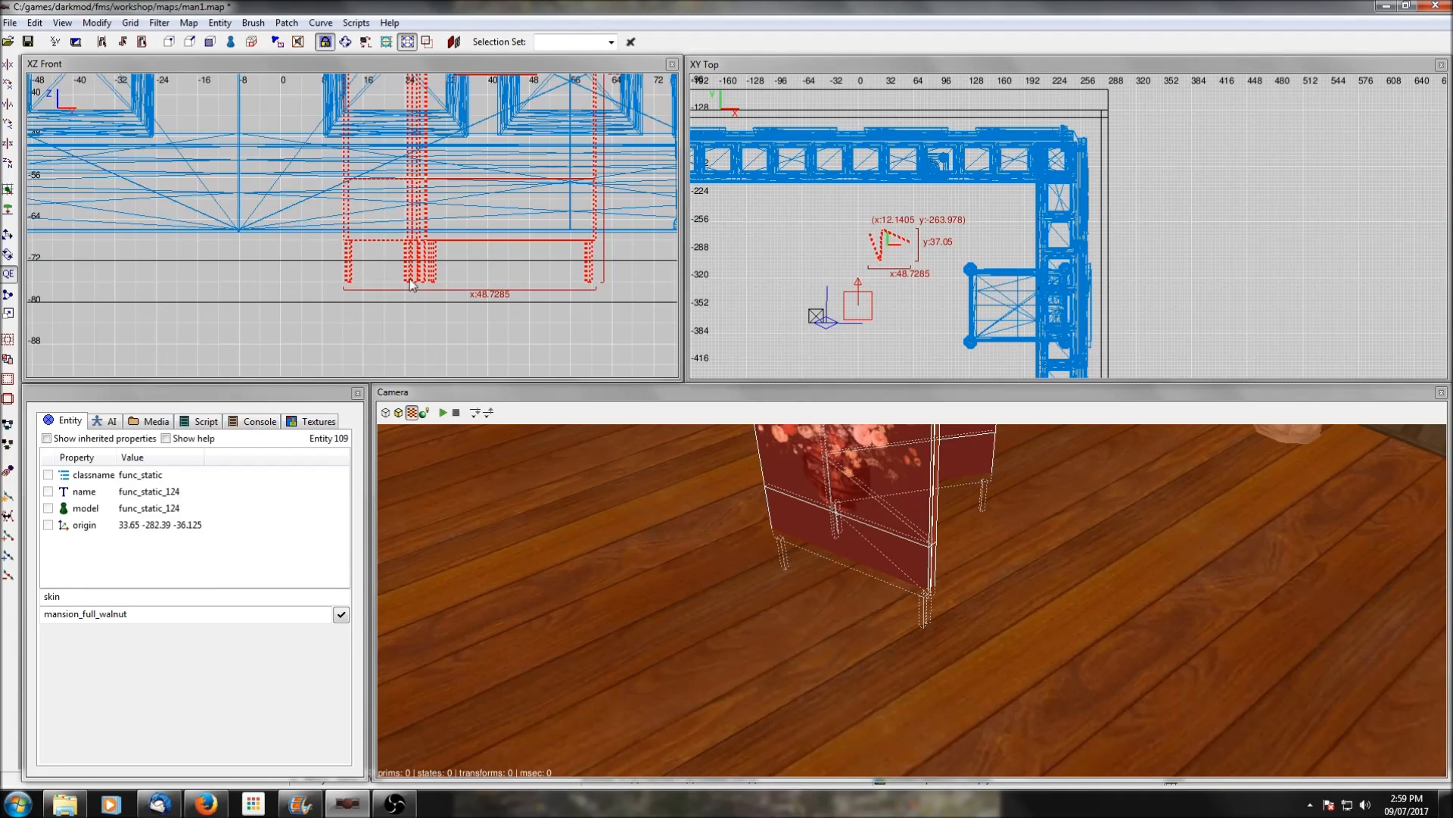
{"action": "left_click_drag", "start_coordinate": [410, 278], "coordinate": [410, 258]}
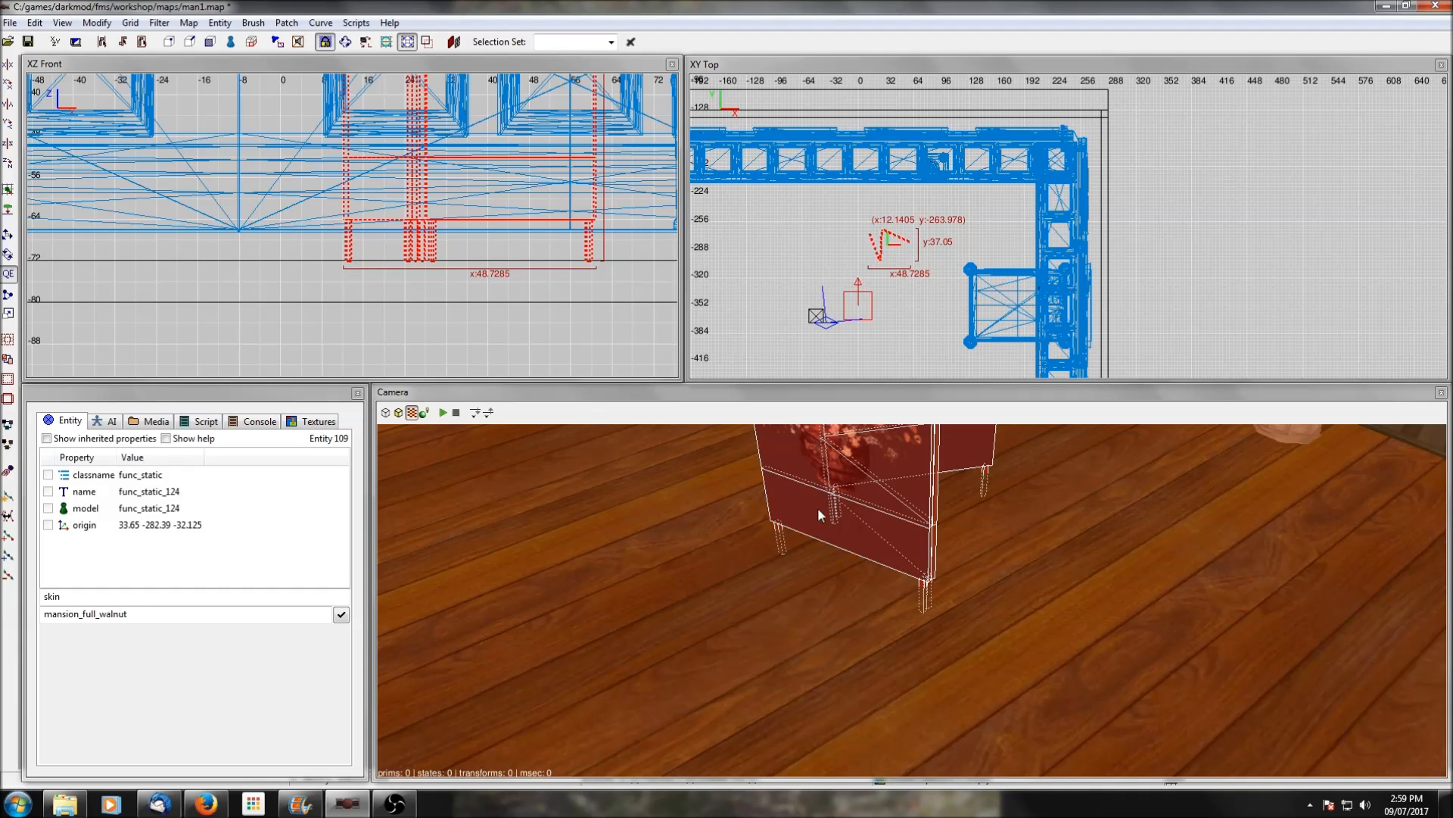
{"action": "key", "text": "Escape"}
{"action": "right_click", "coordinate": [875, 557]}
{"action": "right_click", "coordinate": [875, 556]}
{"action": "left_click", "coordinate": [875, 556], "text": "shift"}
{"action": "left_click", "coordinate": [746, 655], "text": "shift"}
{"action": "left_click", "coordinate": [747, 655], "text": "shift"}
{"action": "mouse_move", "coordinate": [405, 241]}
{"action": "left_mouse_down"}
{"action": "mouse_move", "coordinate": [407, 206]}
{"action": "mouse_move", "coordinate": [408, 221]}
{"action": "left_mouse_up"}
Add the floor to the selection, hide everything unselected, and drop the floor so only the modesty screen stays selected
{"action": "left_click", "coordinate": [632, 630], "text": "shift"}
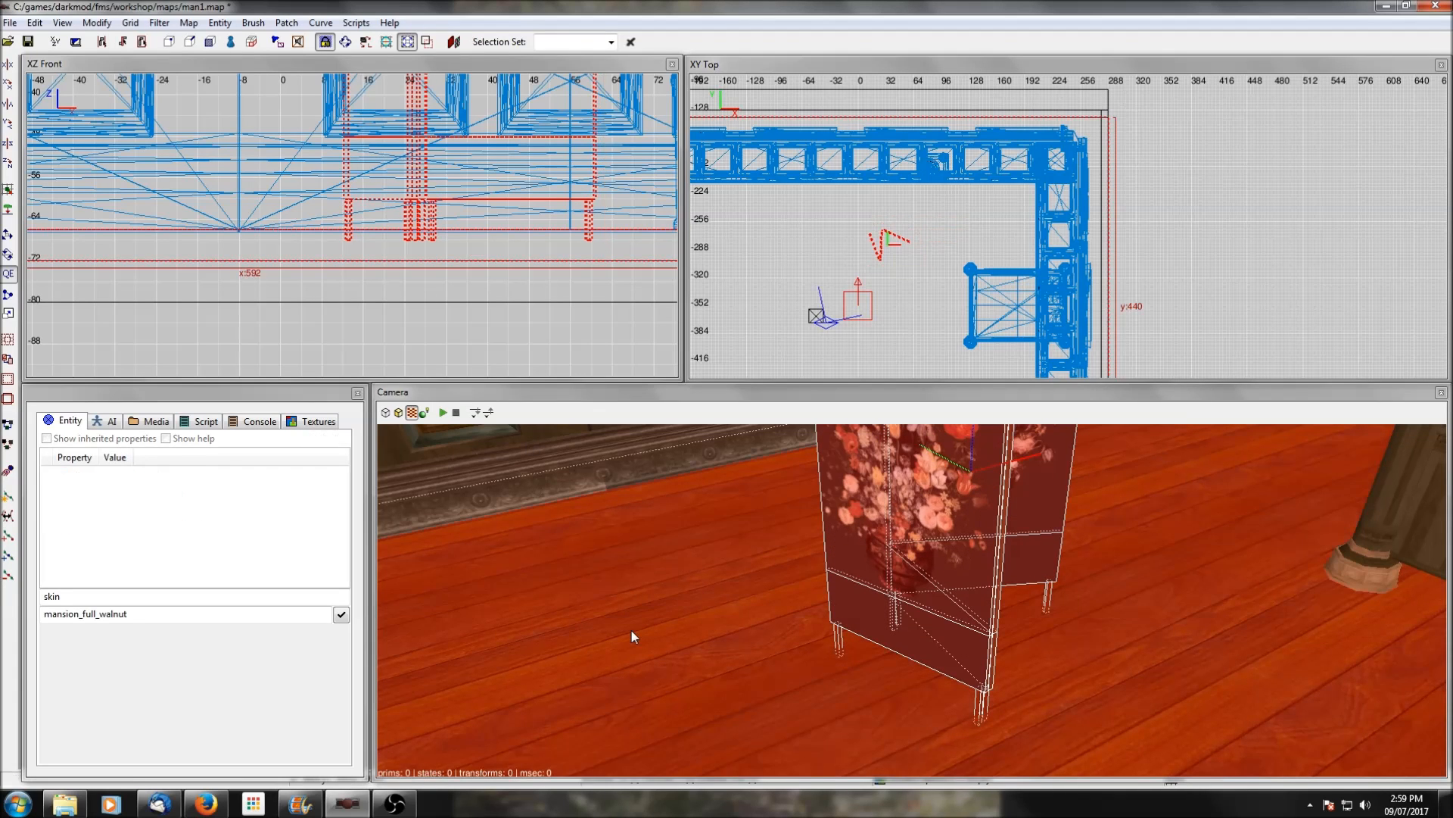
{"action": "key", "text": "ctrl+h"}
{"action": "left_click", "coordinate": [632, 630], "text": "shift"}
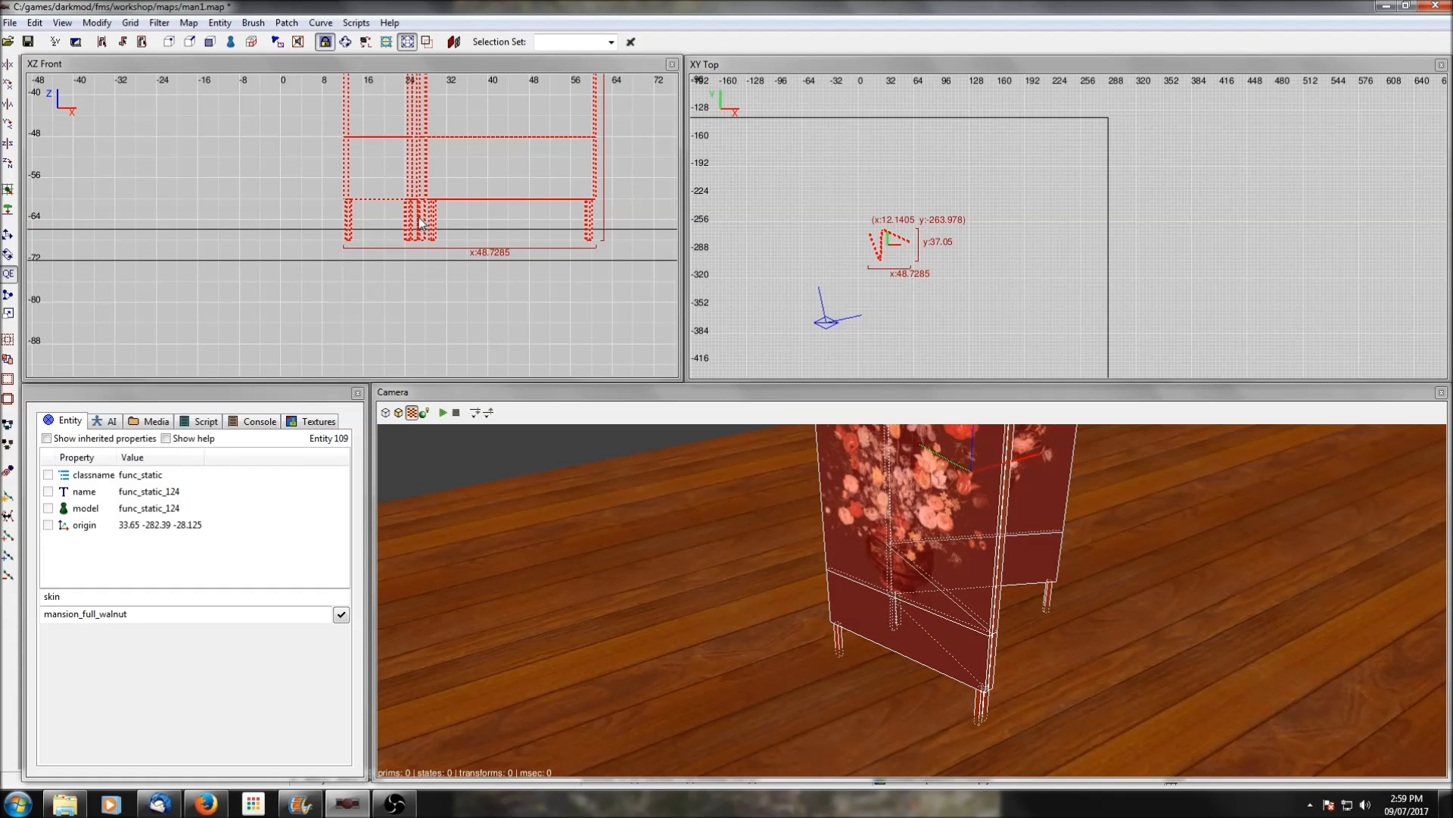
Raise the modesty screen 4 units, and with the grid set to Grid1 lower it about 2 units onto the floor surface
{"action": "left_click_drag", "start_coordinate": [422, 225], "coordinate": [420, 211]}
{"action": "left_click", "coordinate": [131, 22]}
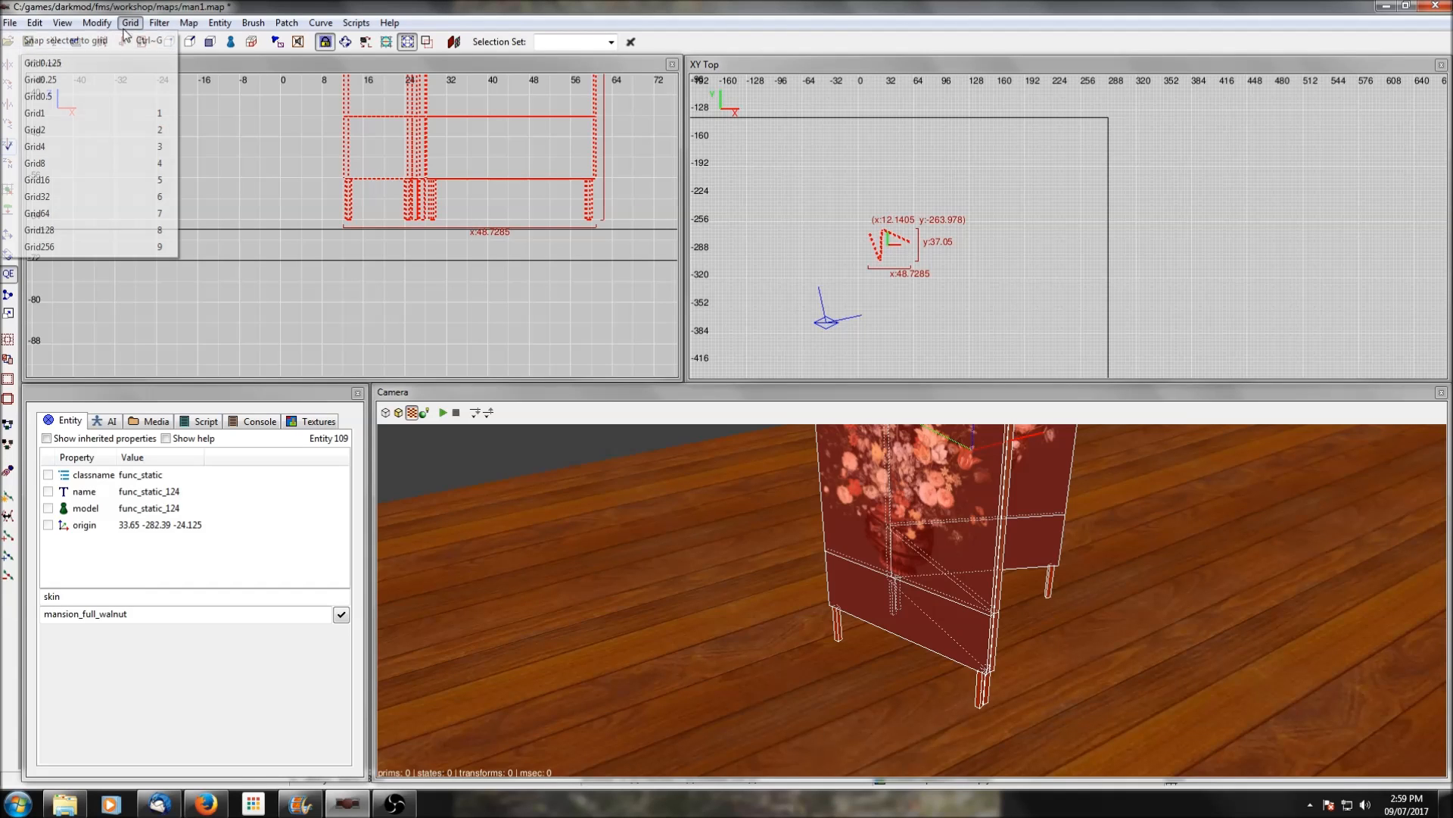
{"action": "left_click", "coordinate": [109, 114]}
{"action": "left_click_drag", "start_coordinate": [414, 157], "coordinate": [413, 167]}
{"action": "key", "text": "Escape"}
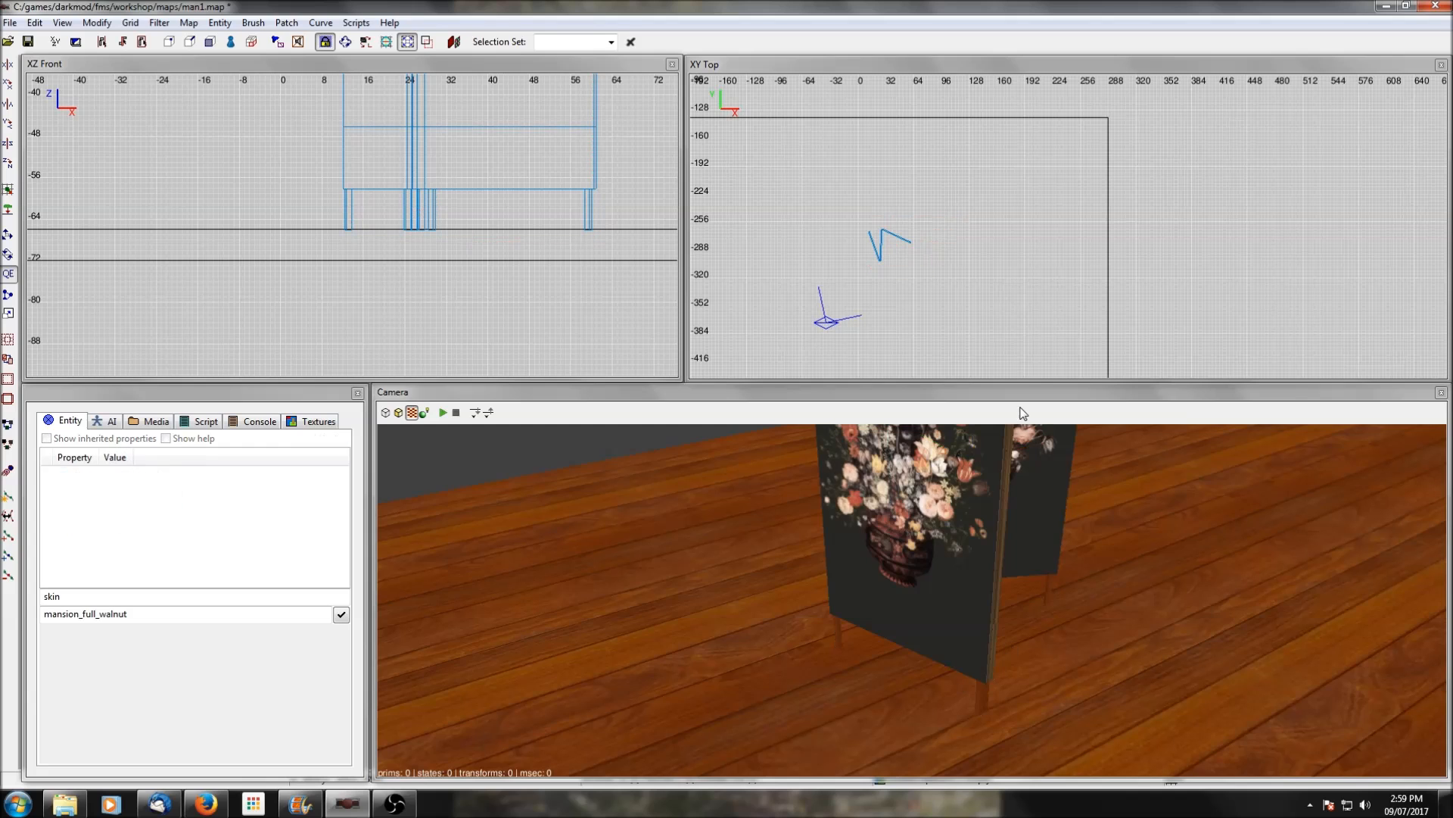
Start inserting a prefab south of the room's centre and examine the seating and shelving prefabs, including bookshelves, kitchen shelves and racks
{"action": "scroll", "coordinate": [966, 310], "scroll_direction": "down", "scroll_amount": 3}
{"action": "right_click", "coordinate": [942, 306]}
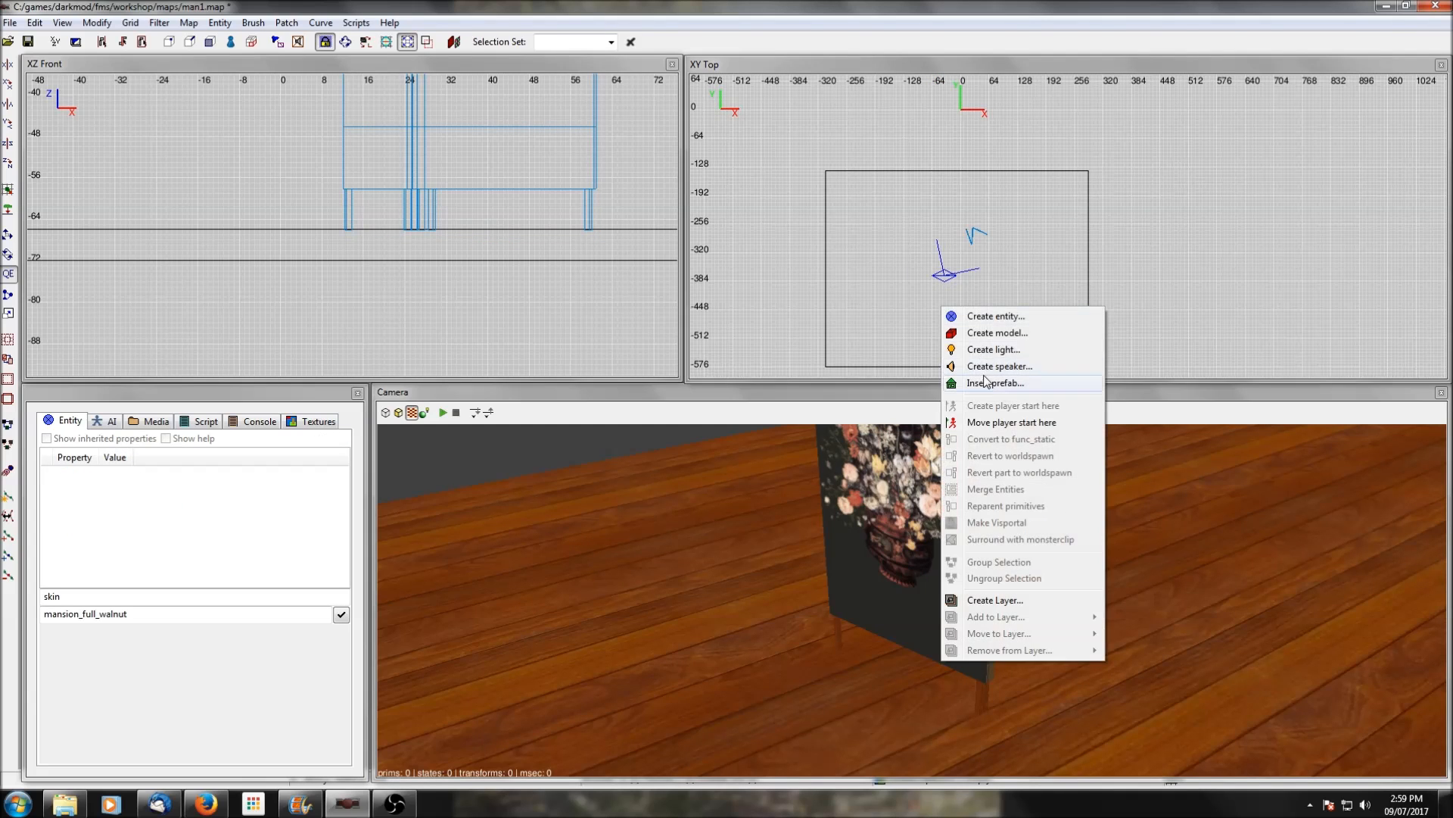
{"action": "left_click", "coordinate": [977, 378]}
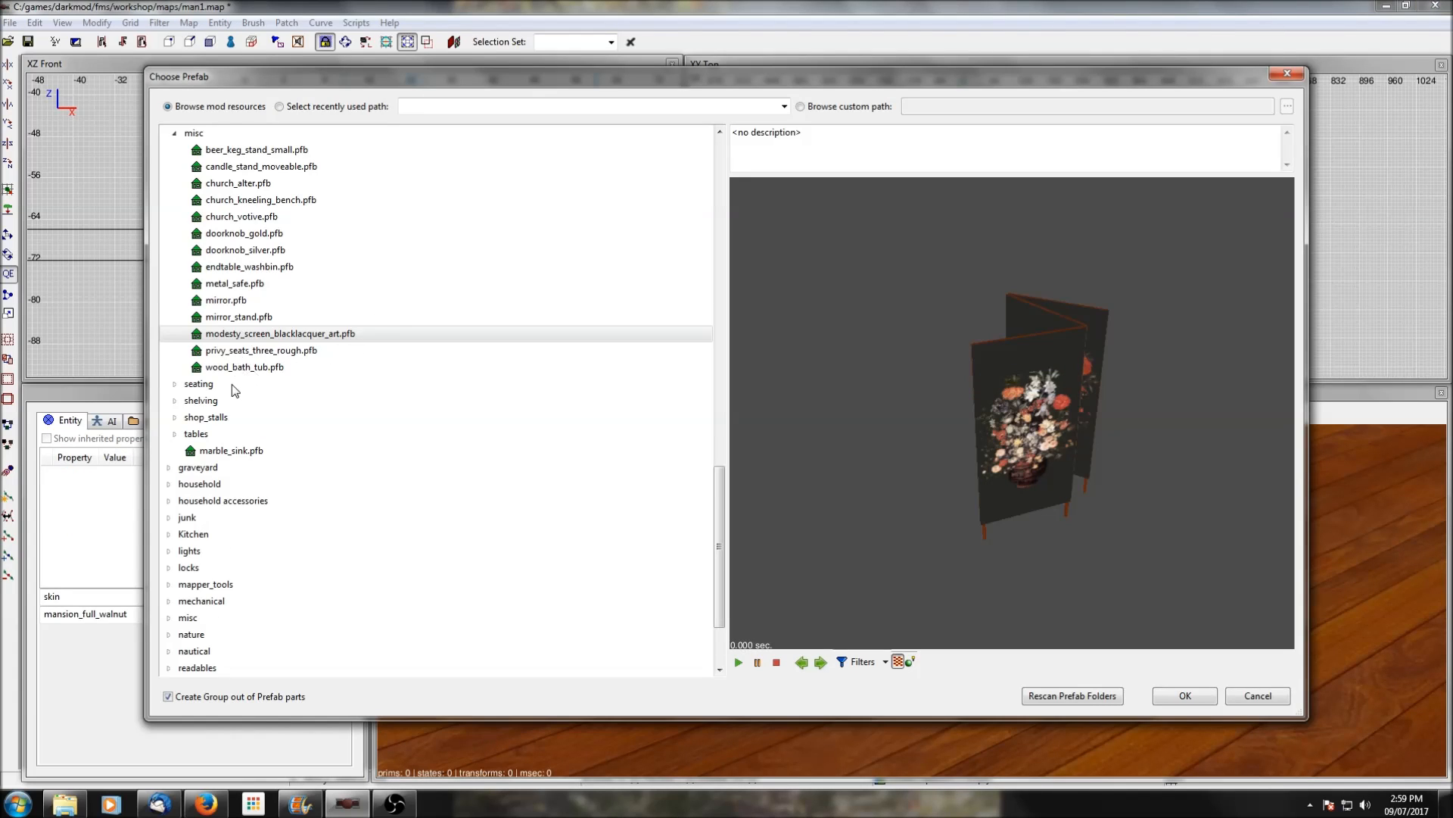
{"action": "scroll", "coordinate": [233, 389], "scroll_direction": "down", "scroll_amount": 2}
{"action": "left_click", "coordinate": [174, 284]}
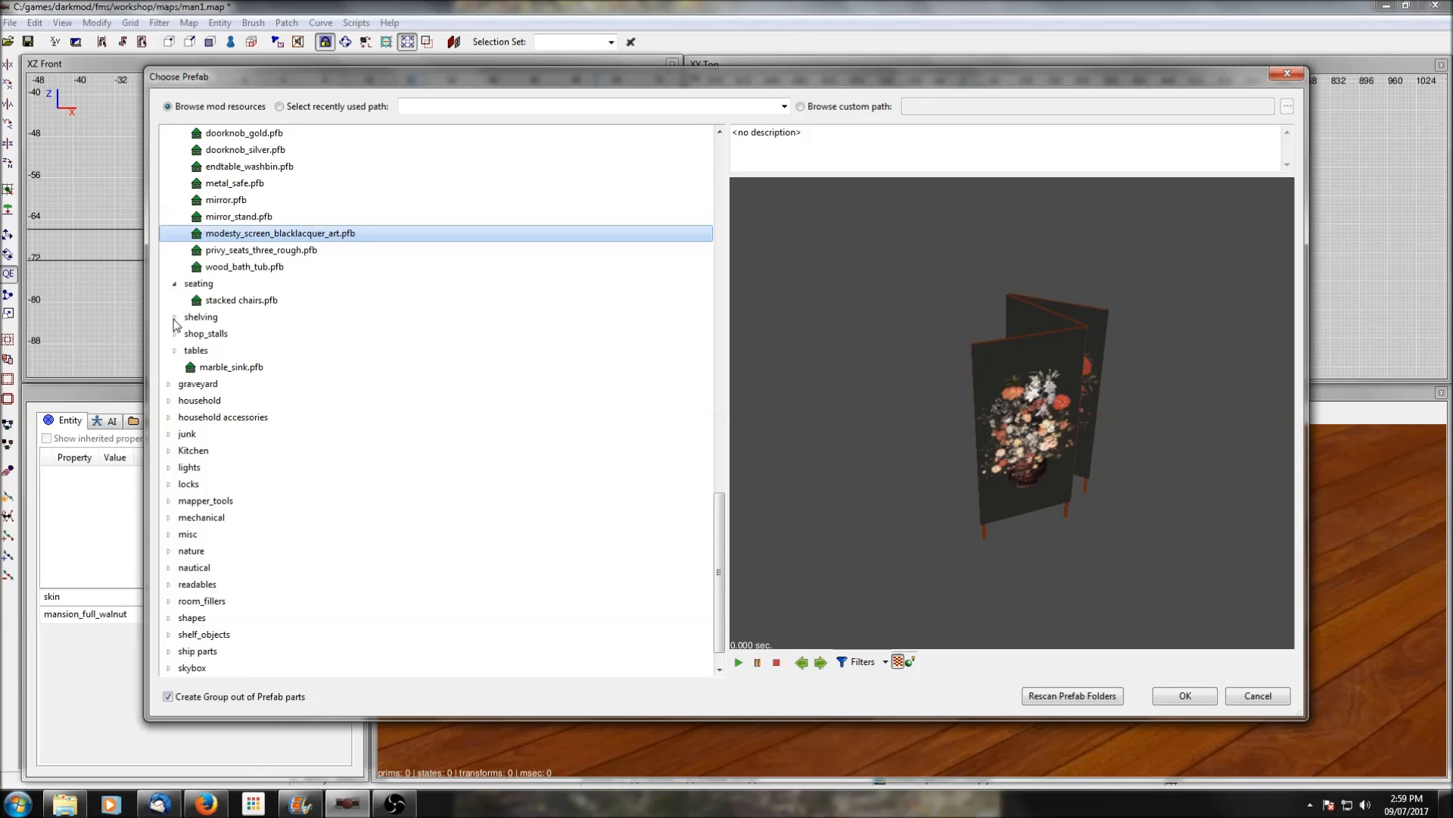
{"action": "left_click", "coordinate": [175, 317]}
{"action": "scroll", "coordinate": [216, 332], "scroll_direction": "down", "scroll_amount": 1}
{"action": "left_click", "coordinate": [241, 285]}
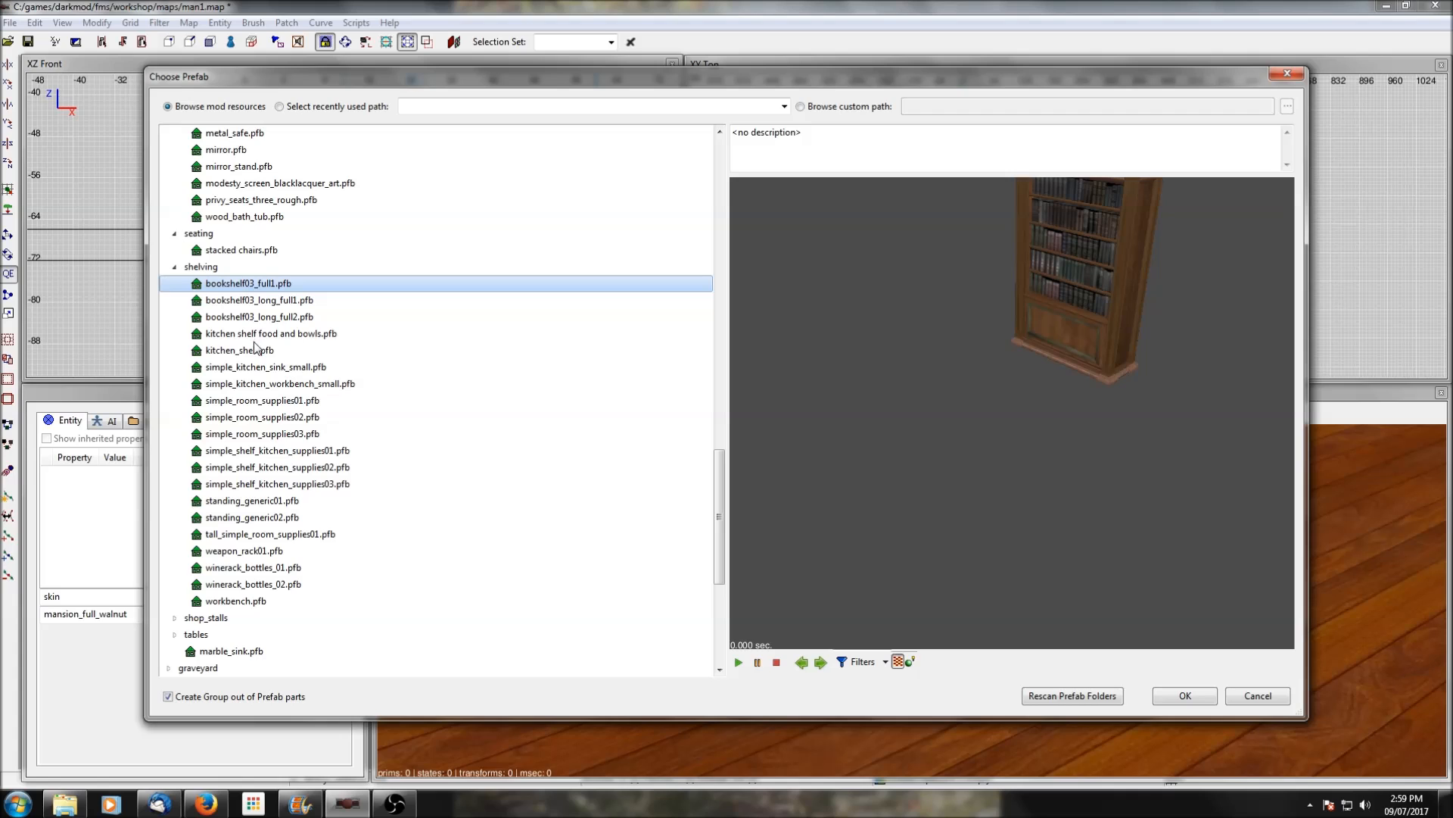
{"action": "left_click", "coordinate": [257, 417]}
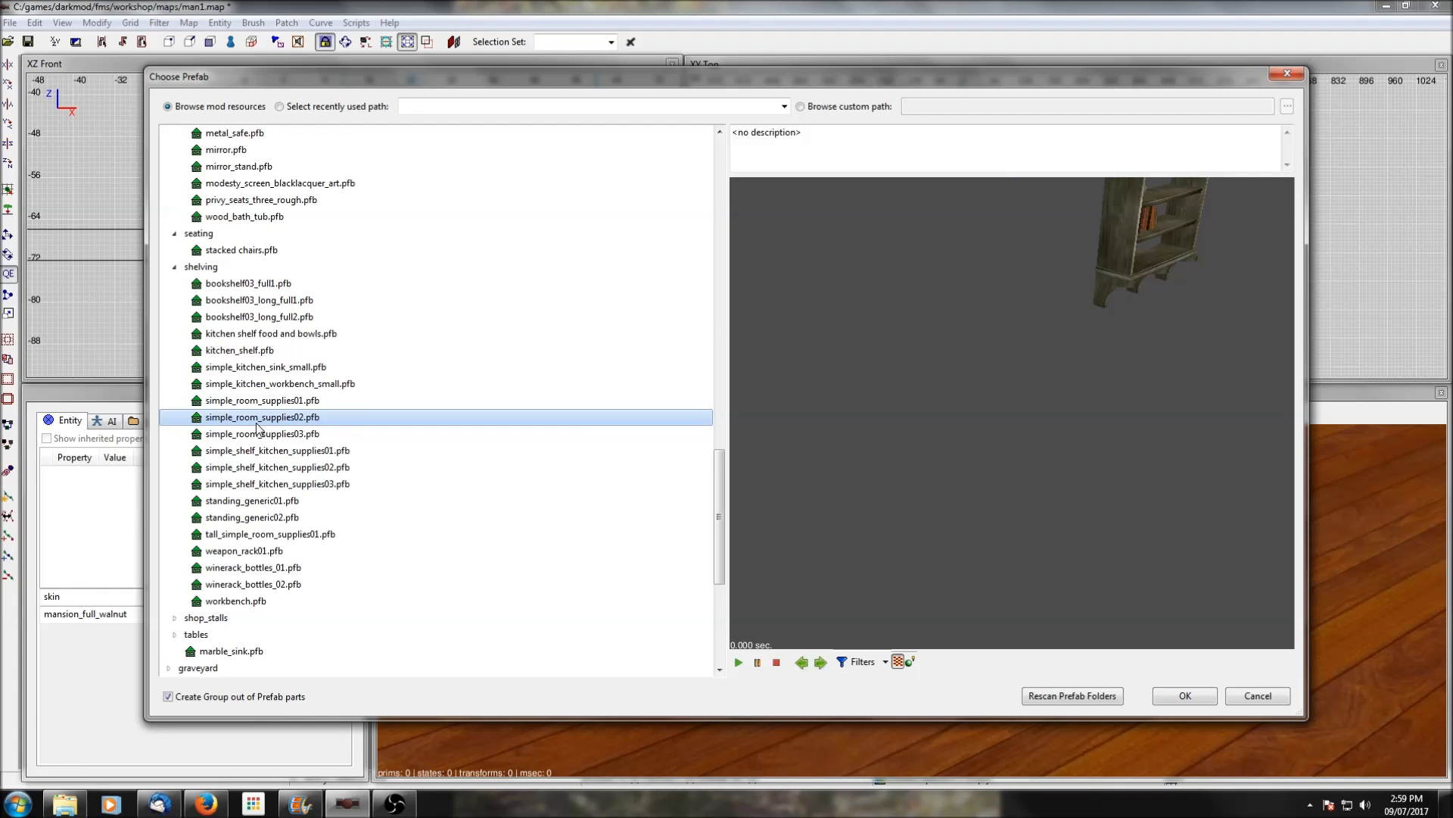
{"action": "scroll", "coordinate": [256, 433], "scroll_direction": "down", "scroll_amount": 1}
{"action": "scroll", "coordinate": [237, 503], "scroll_direction": "down", "scroll_amount": 1}
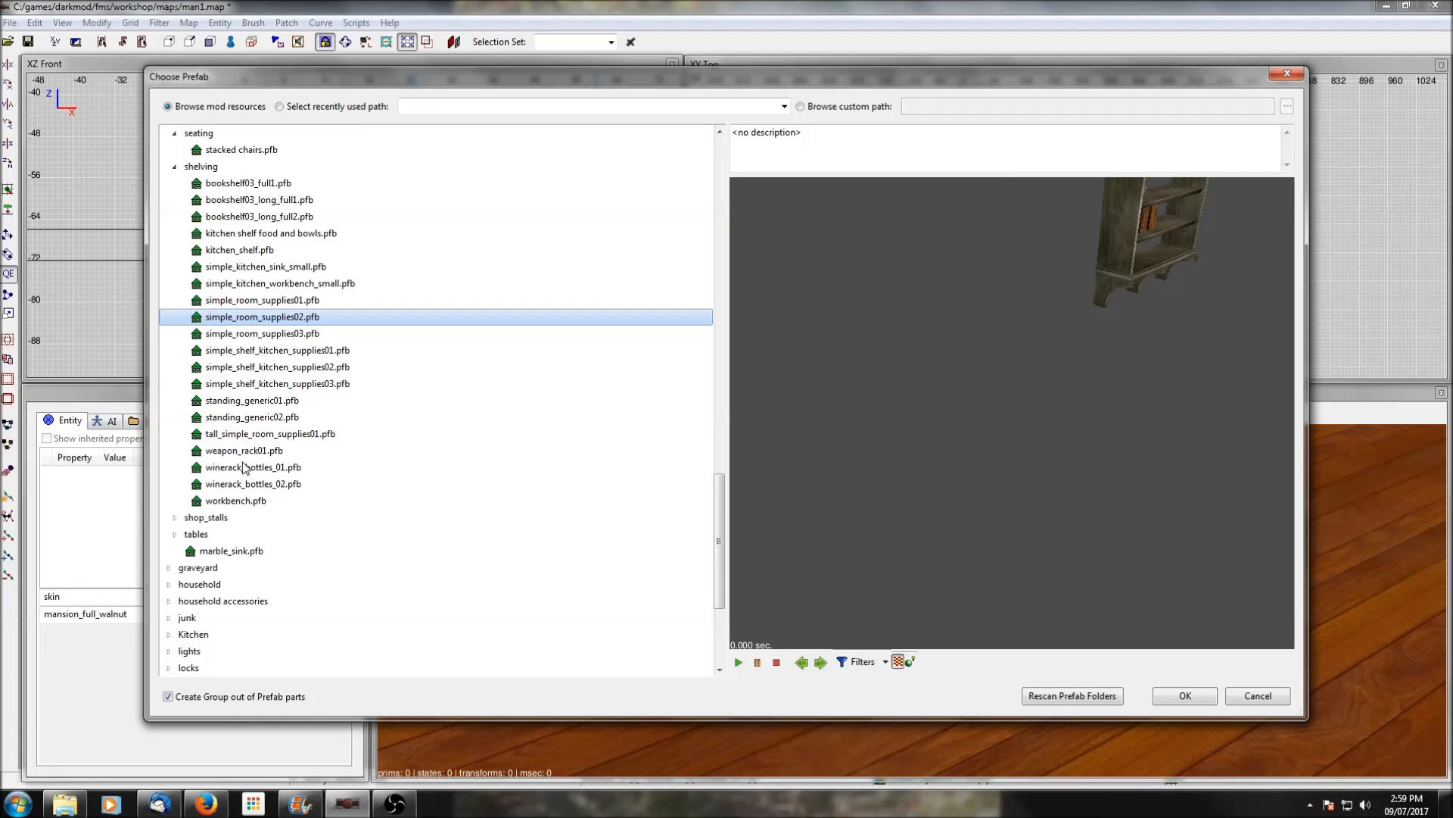
{"action": "left_click", "coordinate": [241, 383]}
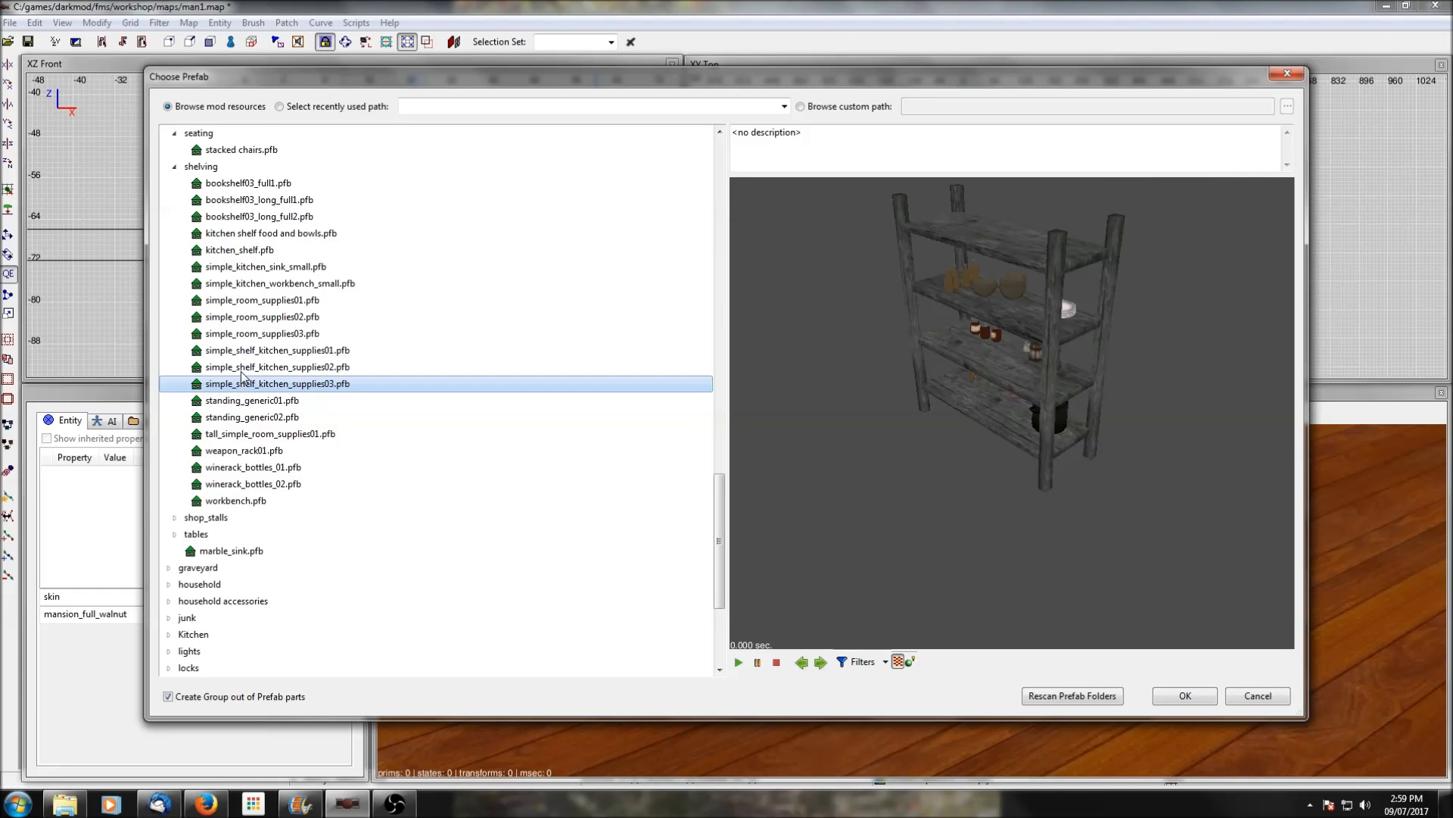
{"action": "left_click", "coordinate": [243, 351]}
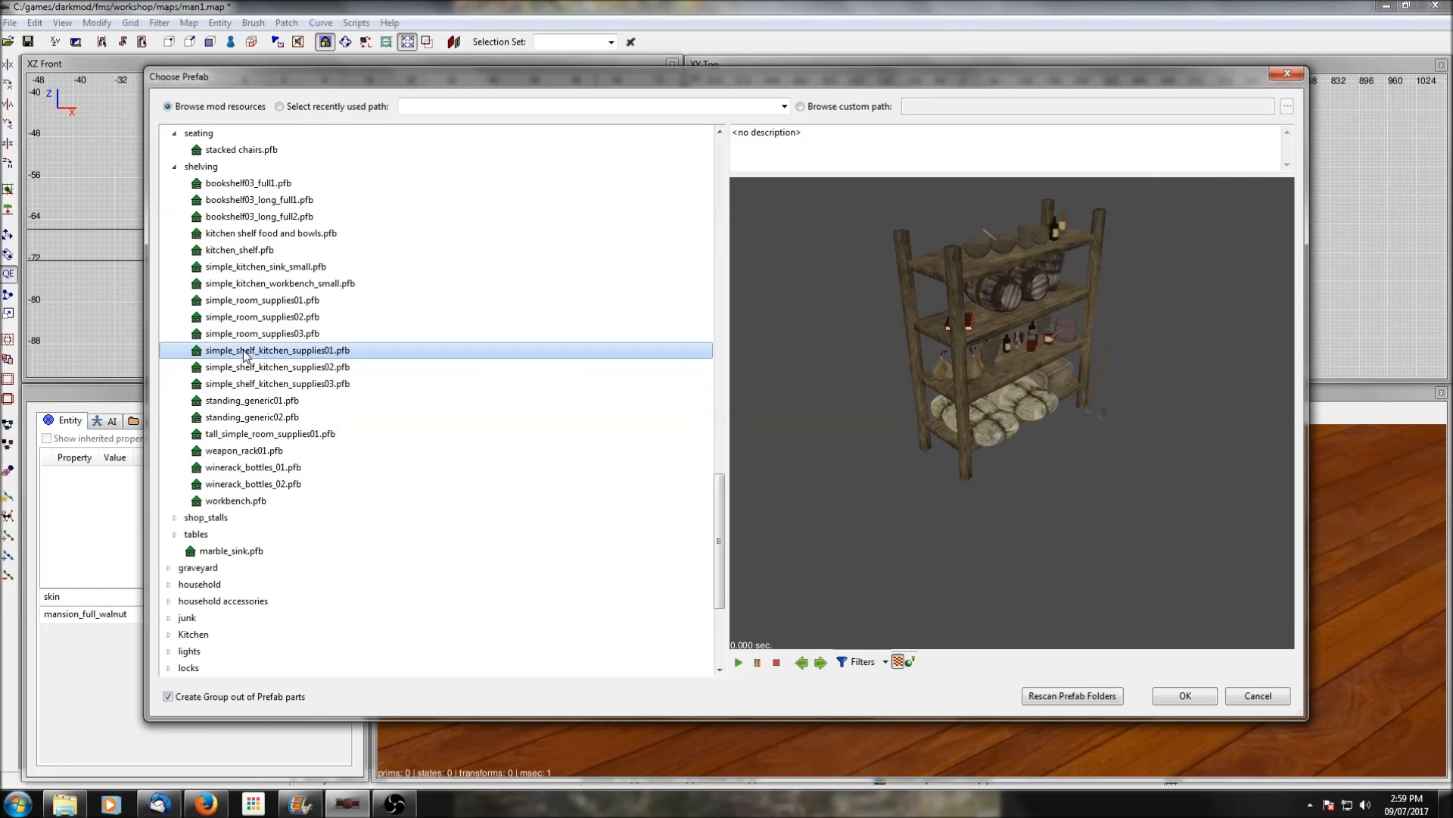
{"action": "left_click", "coordinate": [231, 467]}
{"action": "left_click", "coordinate": [232, 452]}
{"action": "scroll", "coordinate": [227, 439], "scroll_direction": "down", "scroll_amount": 2}
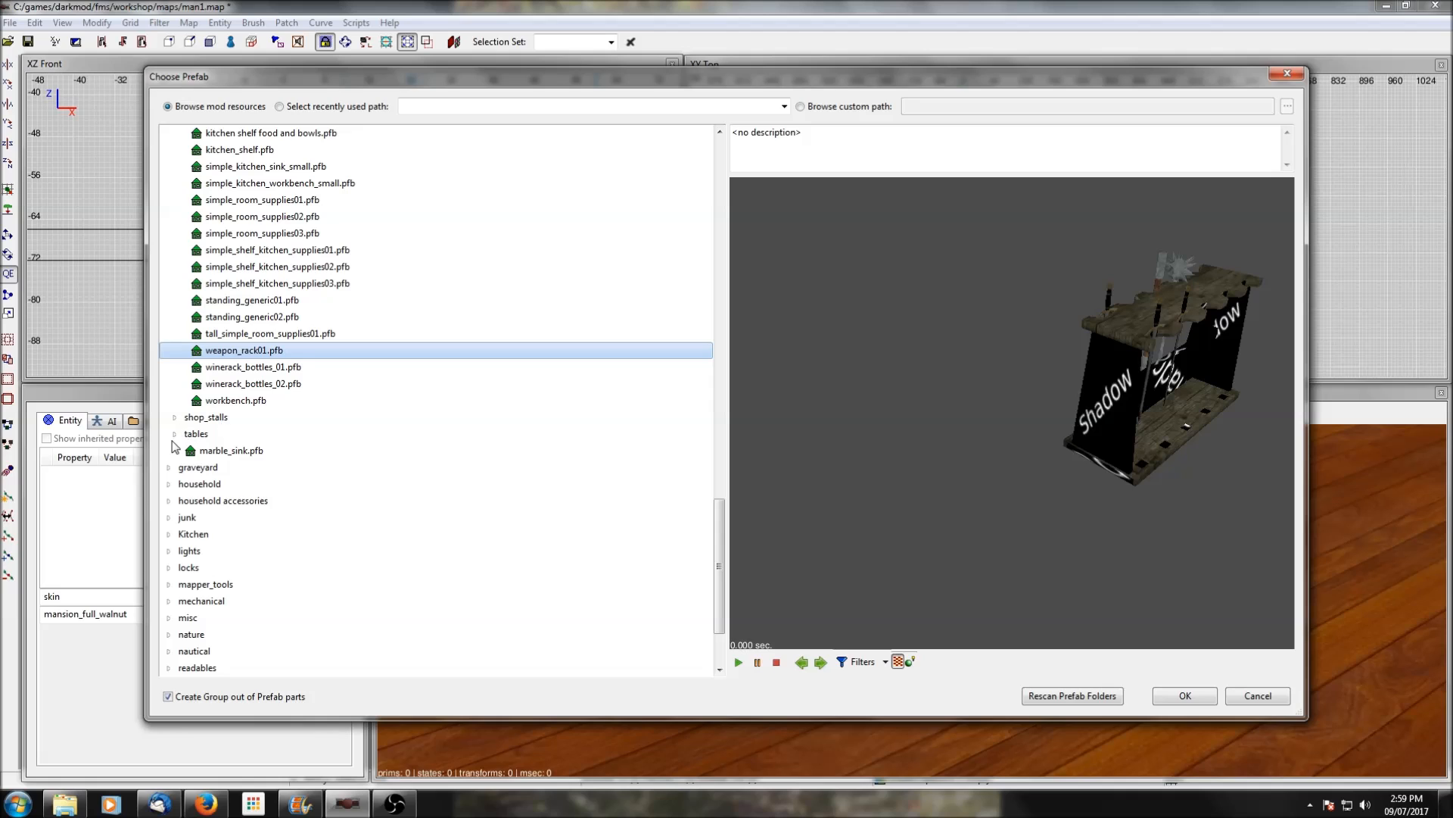
{"action": "scroll", "coordinate": [184, 441], "scroll_direction": "down", "scroll_amount": 2}
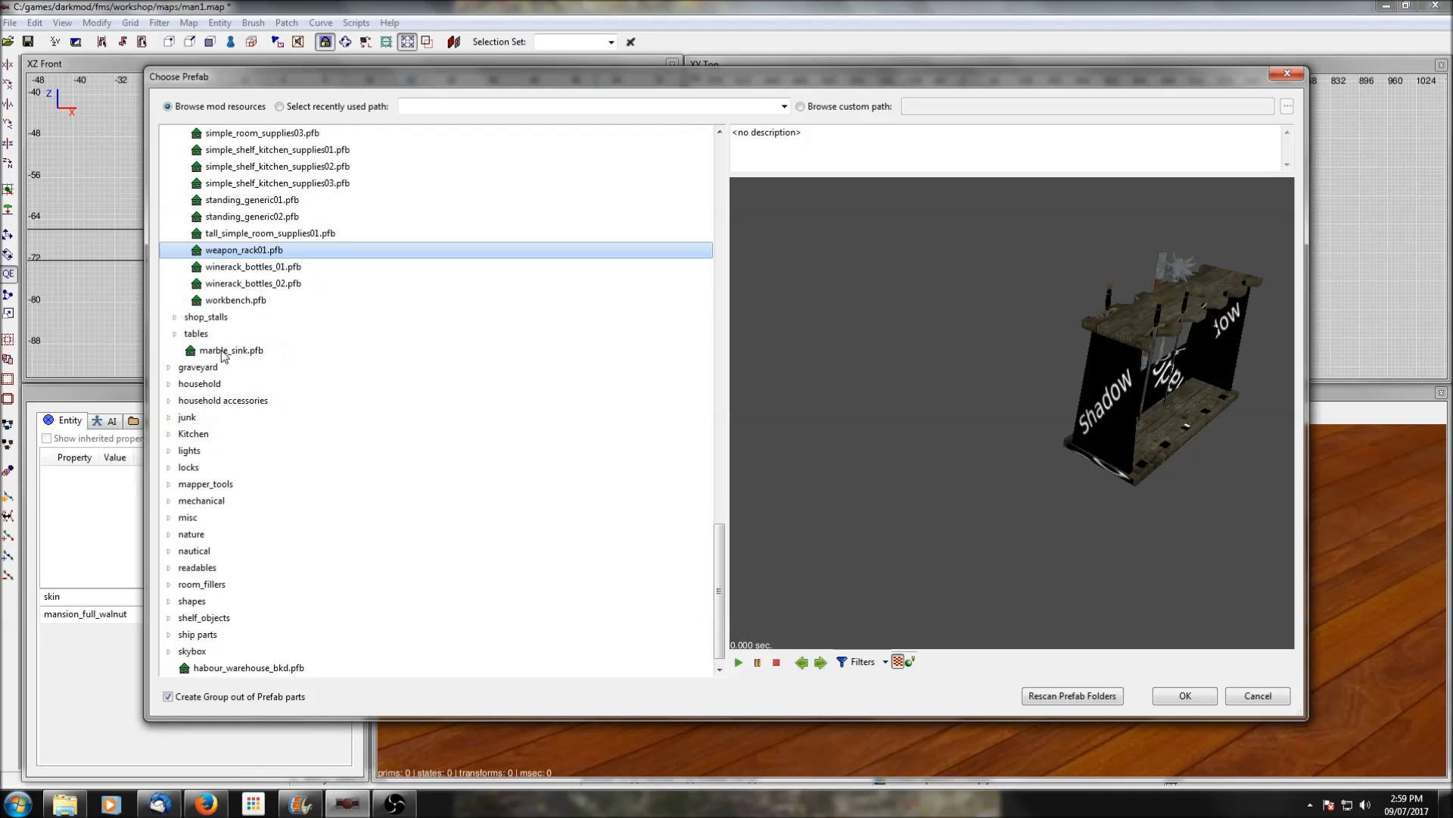
Preview the household accessories prefabs and insert clothes1.pfb south of the room's centre
{"action": "left_click", "coordinate": [169, 384]}
{"action": "scroll", "coordinate": [171, 388], "scroll_direction": "down", "scroll_amount": 1}
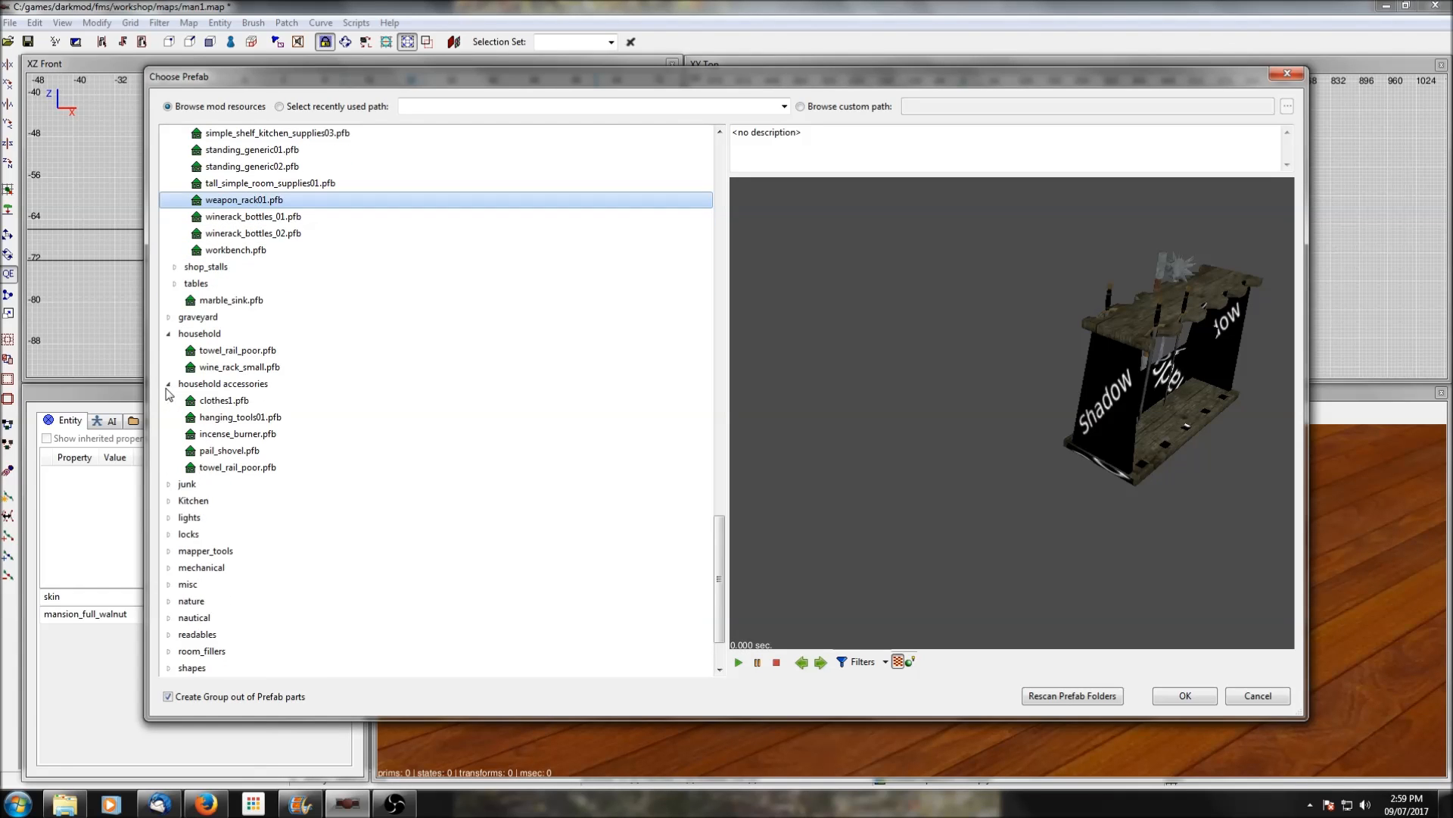
{"action": "left_click", "coordinate": [168, 384]}
{"action": "scroll", "coordinate": [173, 382], "scroll_direction": "down", "scroll_amount": 2}
{"action": "left_click", "coordinate": [209, 318]}
{"action": "left_click", "coordinate": [223, 333]}
{"action": "left_click", "coordinate": [230, 350]}
{"action": "left_click", "coordinate": [232, 333]}
{"action": "left_click", "coordinate": [230, 318]}
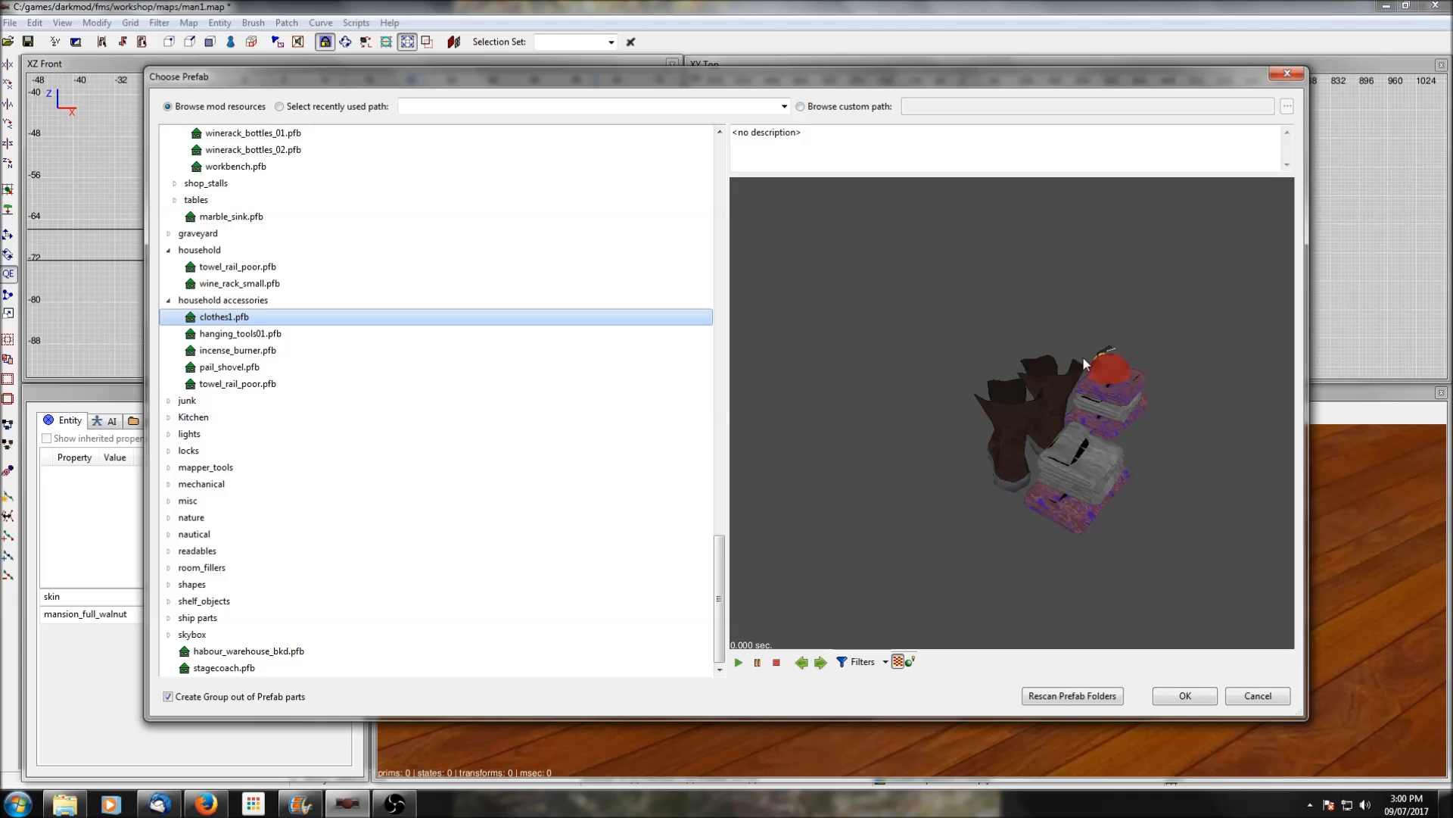
{"action": "left_click", "coordinate": [1186, 695]}
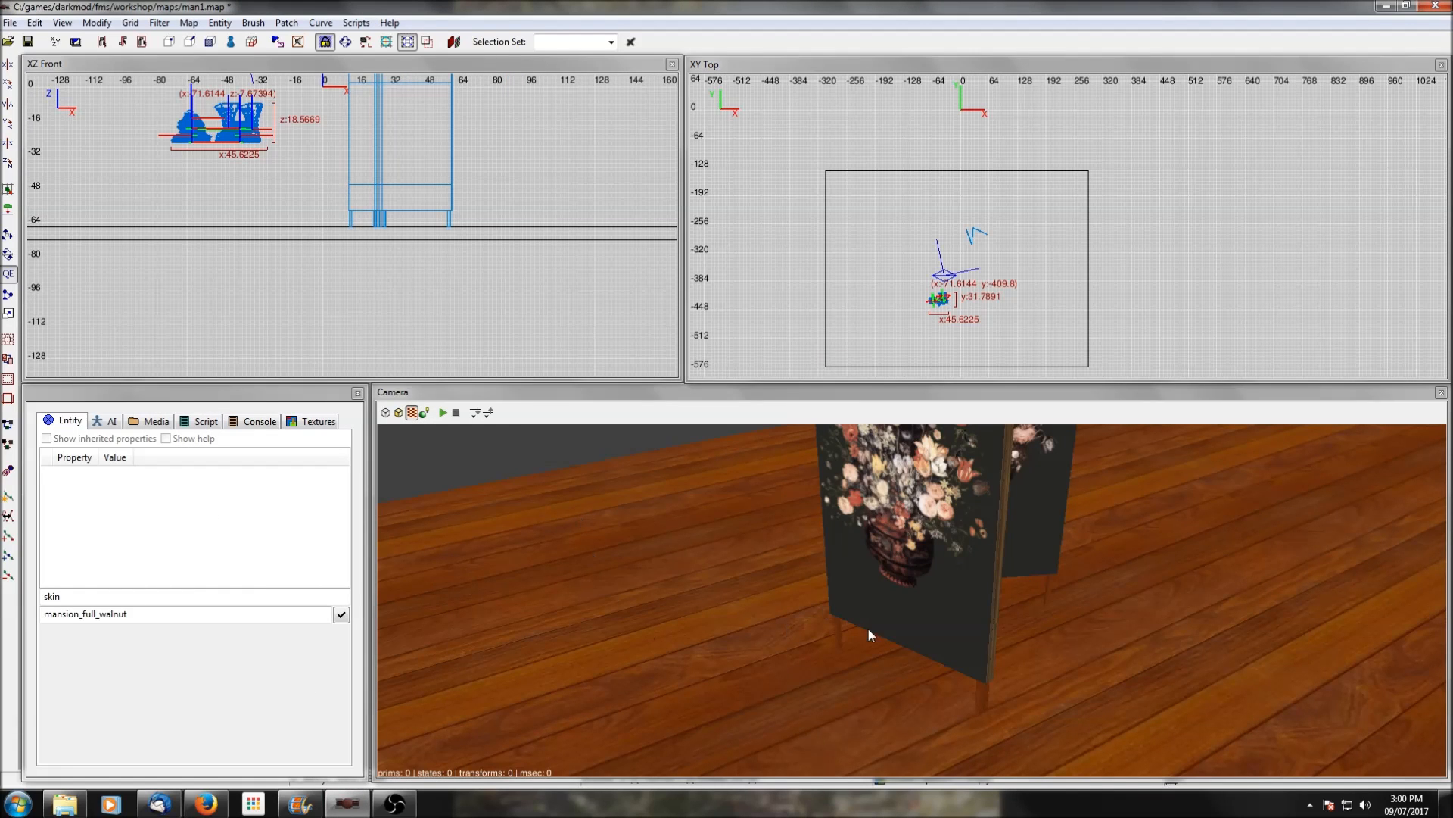
Clear the selection and insert the room_fillers prefab chairs_table01.pfb in the western part of the room
{"action": "key", "text": "Escape"}
{"action": "right_click", "coordinate": [884, 221]}
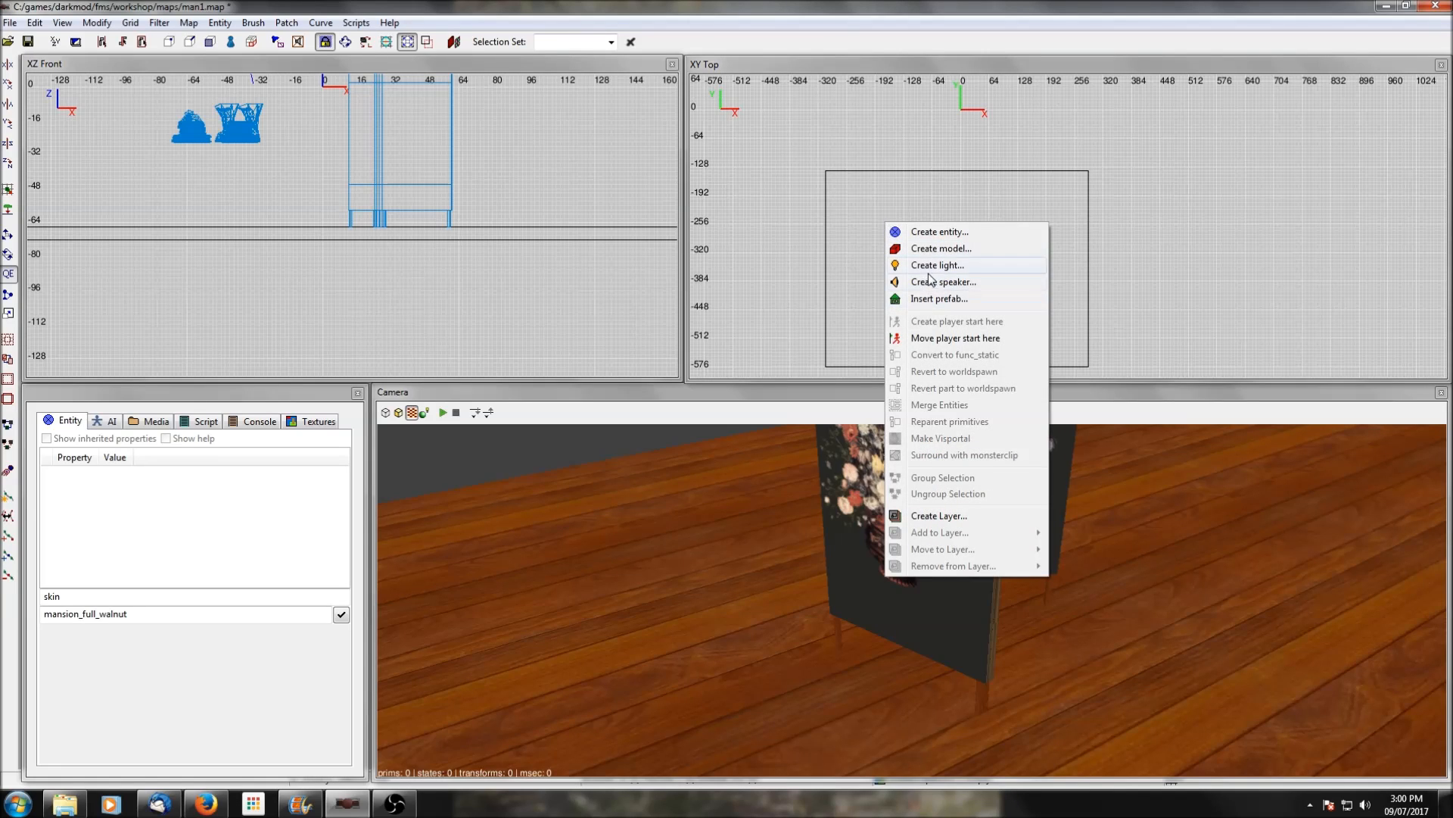
{"action": "left_click", "coordinate": [935, 300]}
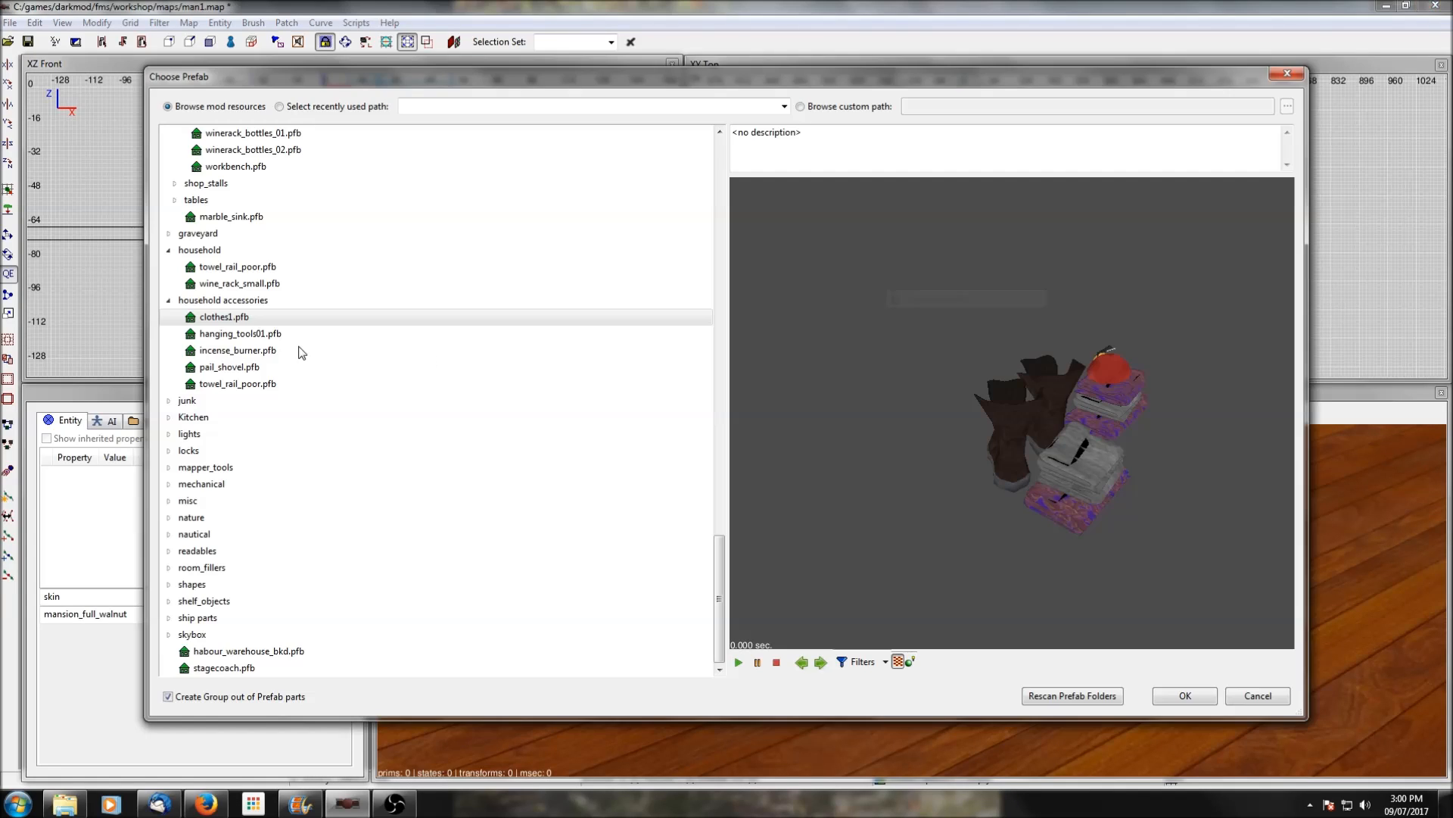
{"action": "left_click", "coordinate": [168, 419]}
{"action": "left_click", "coordinate": [169, 418]}
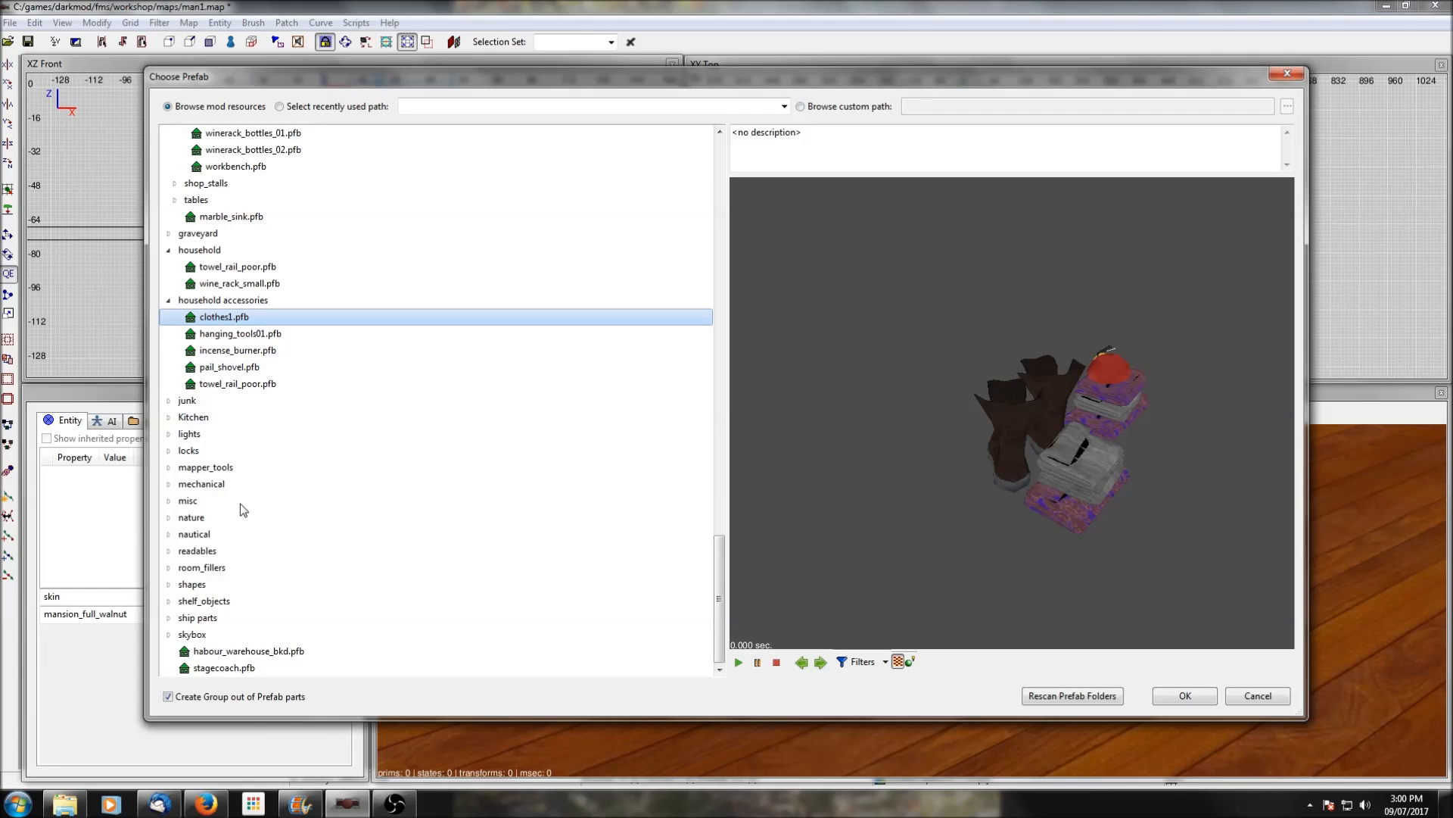
{"action": "left_click", "coordinate": [170, 567]}
{"action": "left_click", "coordinate": [213, 589]}
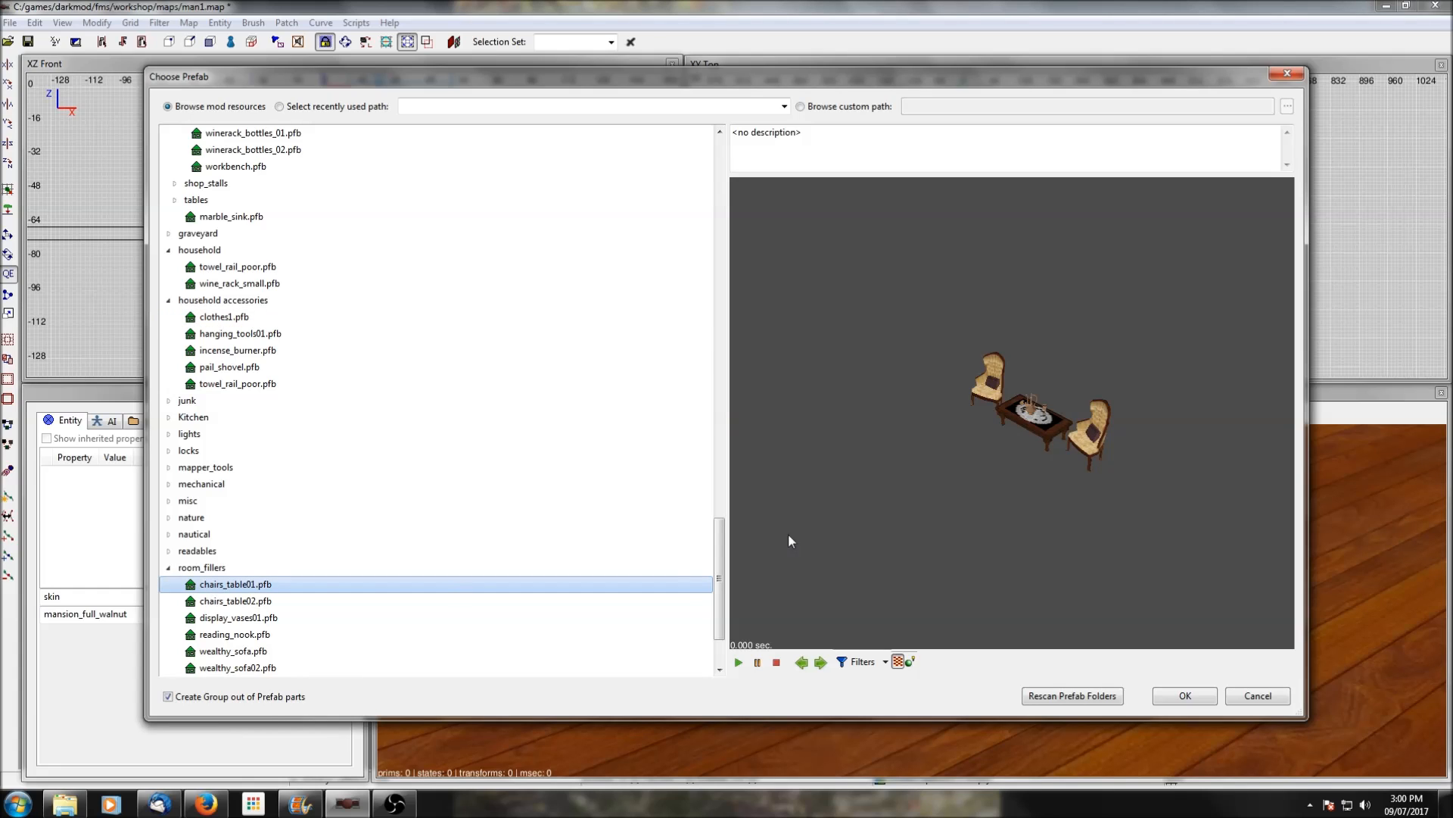
{"action": "scroll", "coordinate": [370, 484], "scroll_direction": "down", "scroll_amount": 2}
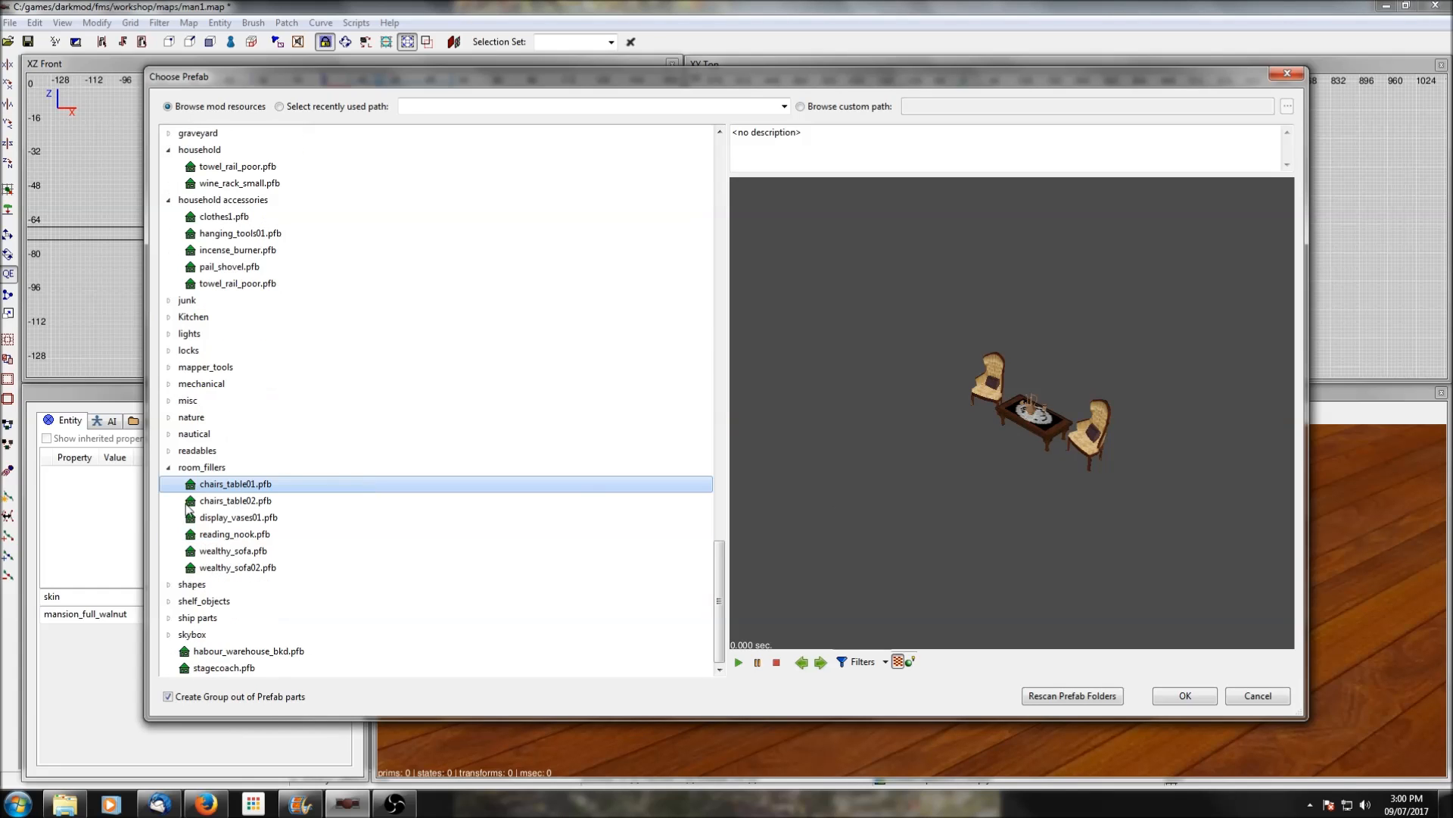
{"action": "scroll", "coordinate": [1003, 473], "scroll_direction": "up", "scroll_amount": 3}
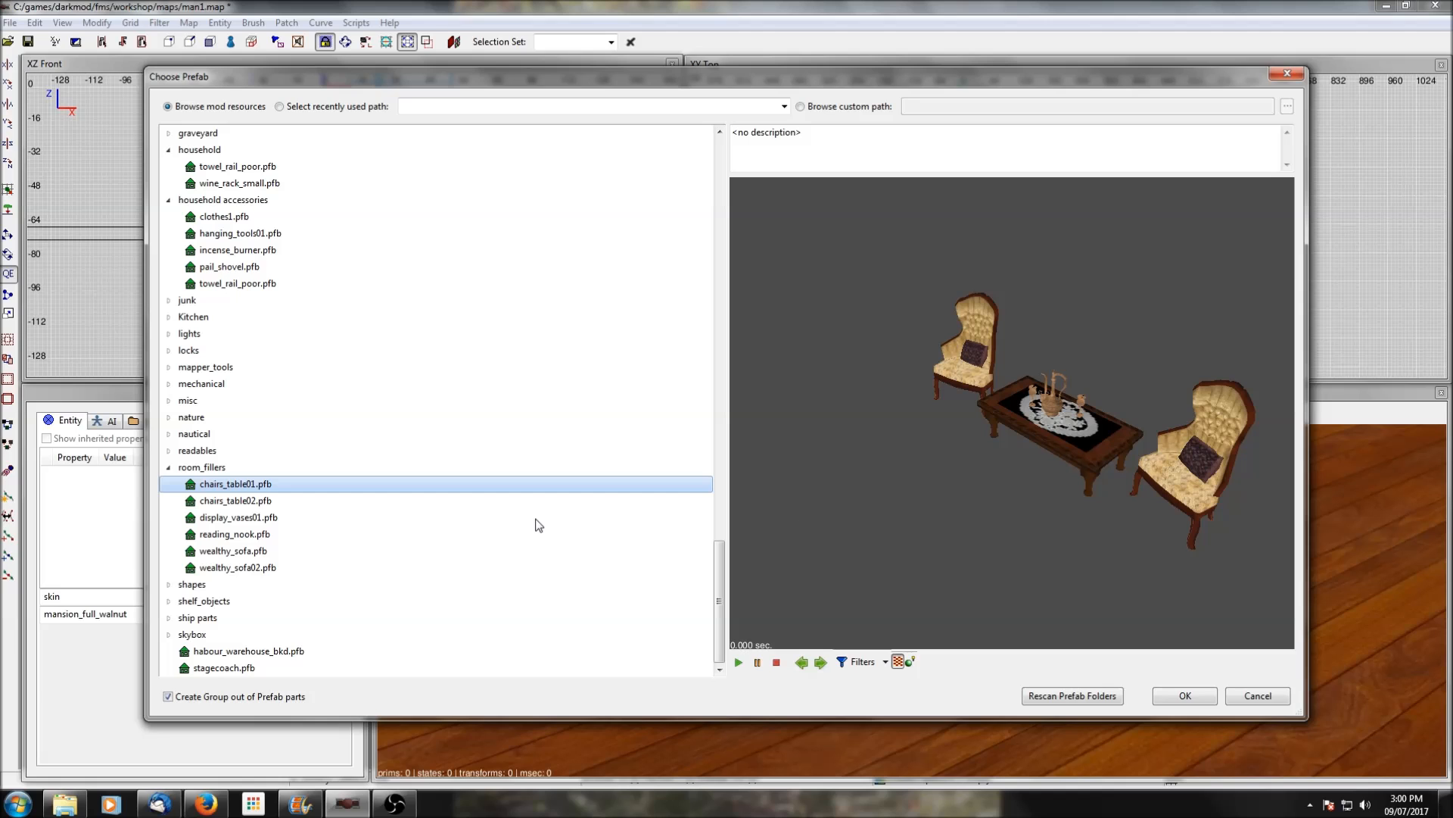
{"action": "left_click", "coordinate": [1182, 697]}
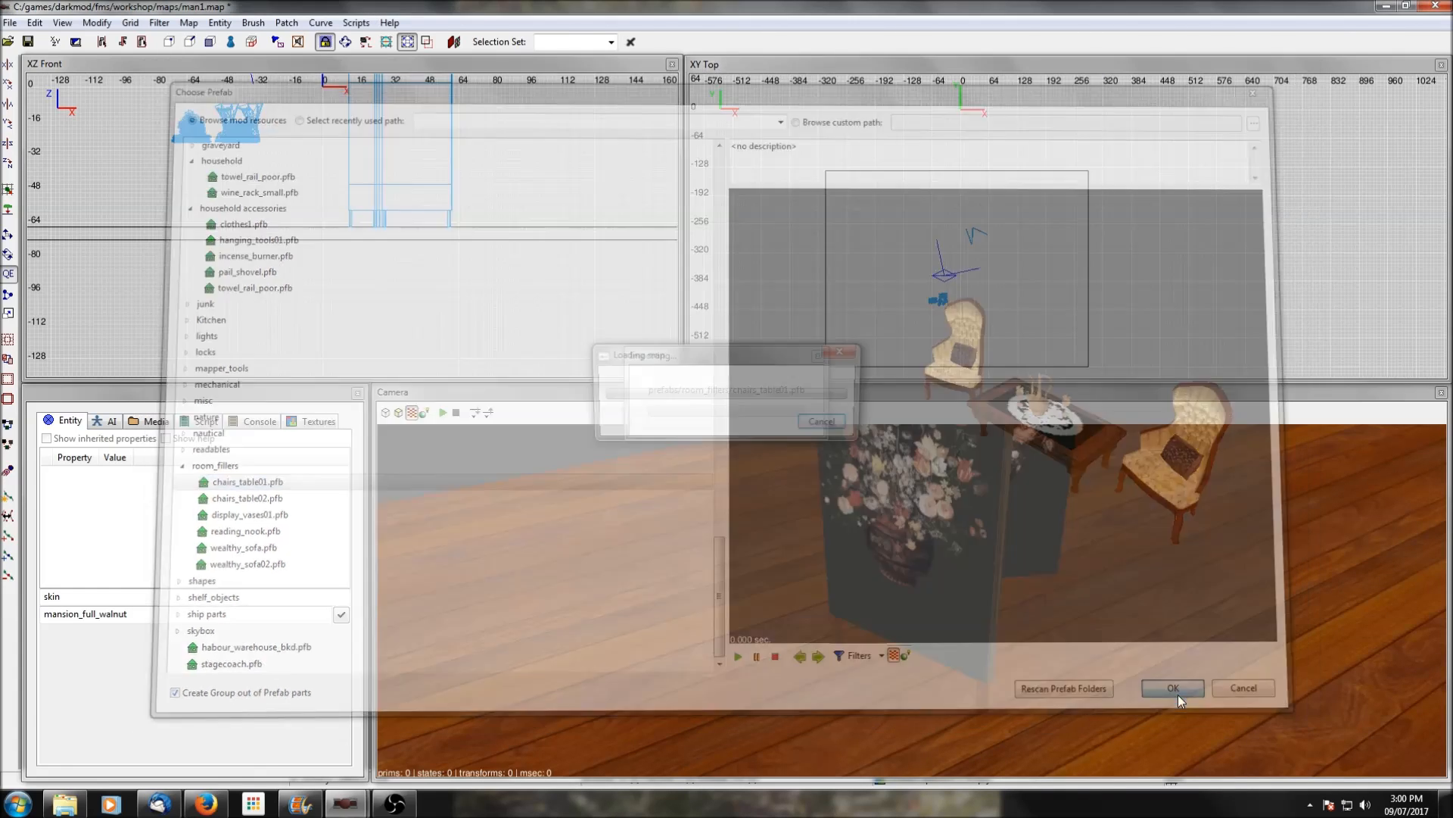
Move the chairs and table group south in the top view so it stands midway along the room's west side
{"action": "left_click_drag", "start_coordinate": [843, 261], "coordinate": [891, 276]}
{"action": "scroll", "coordinate": [260, 182], "scroll_direction": "down", "scroll_amount": 6}
{"action": "scroll", "coordinate": [324, 204], "scroll_direction": "up", "scroll_amount": 6}
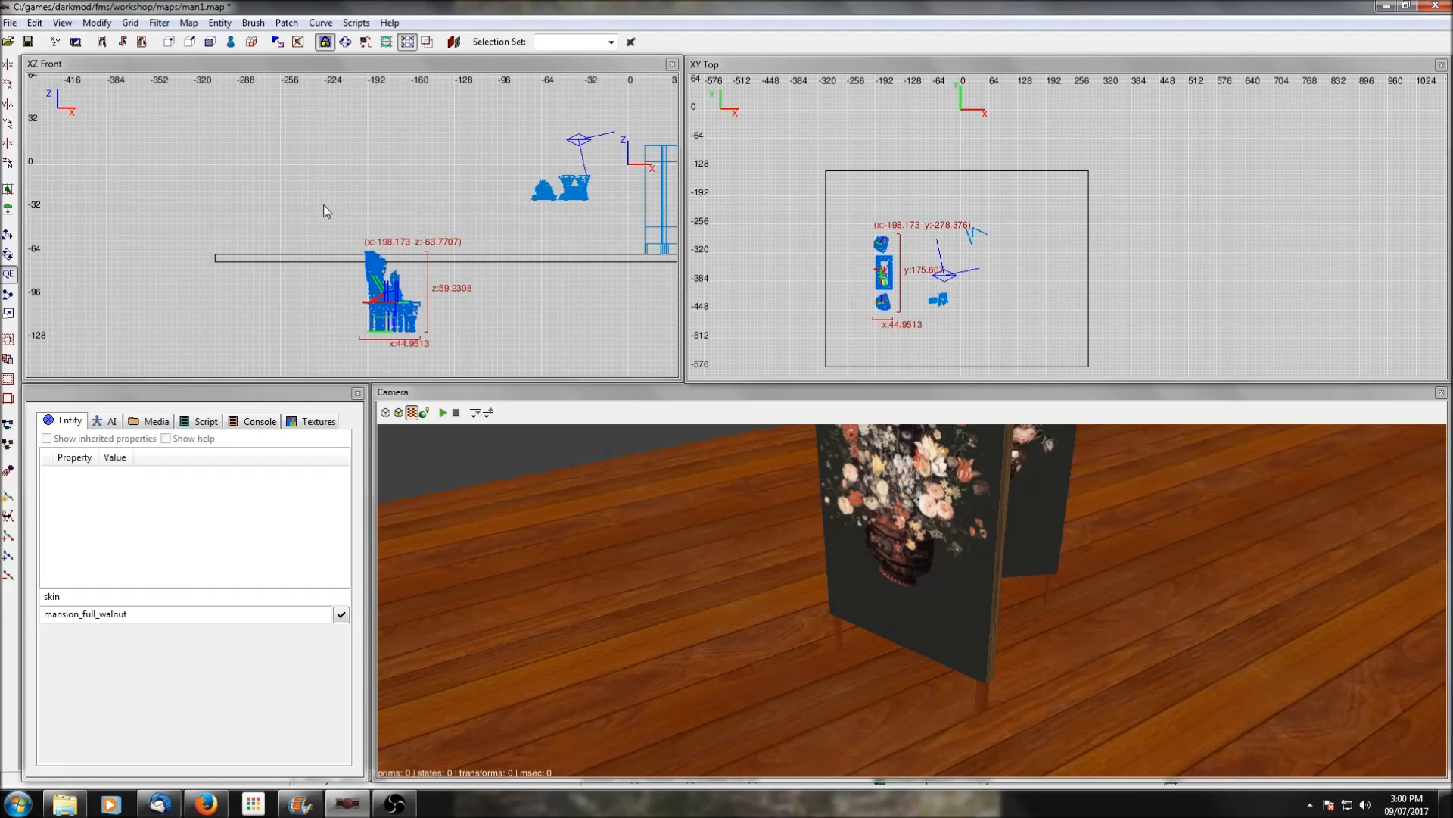
Raise the chairs and table group in the front view so its legs rest on the room's floor
{"action": "left_click_drag", "start_coordinate": [428, 342], "coordinate": [412, 234]}
{"action": "scroll", "coordinate": [424, 261], "scroll_direction": "up", "scroll_amount": 9}
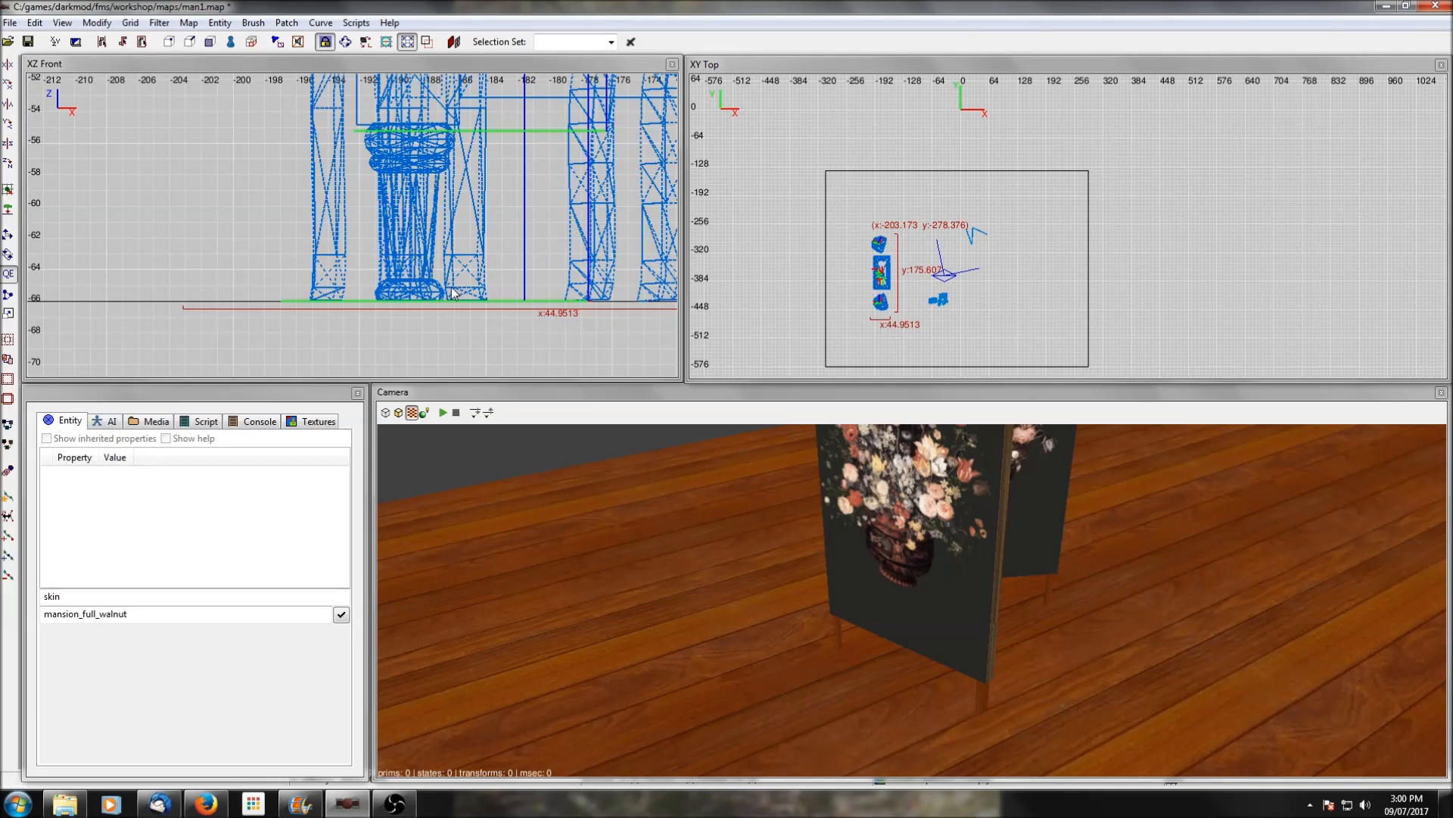
{"action": "scroll", "coordinate": [484, 287], "scroll_direction": "down", "scroll_amount": 2}
{"action": "scroll", "coordinate": [492, 295], "scroll_direction": "up", "scroll_amount": 3}
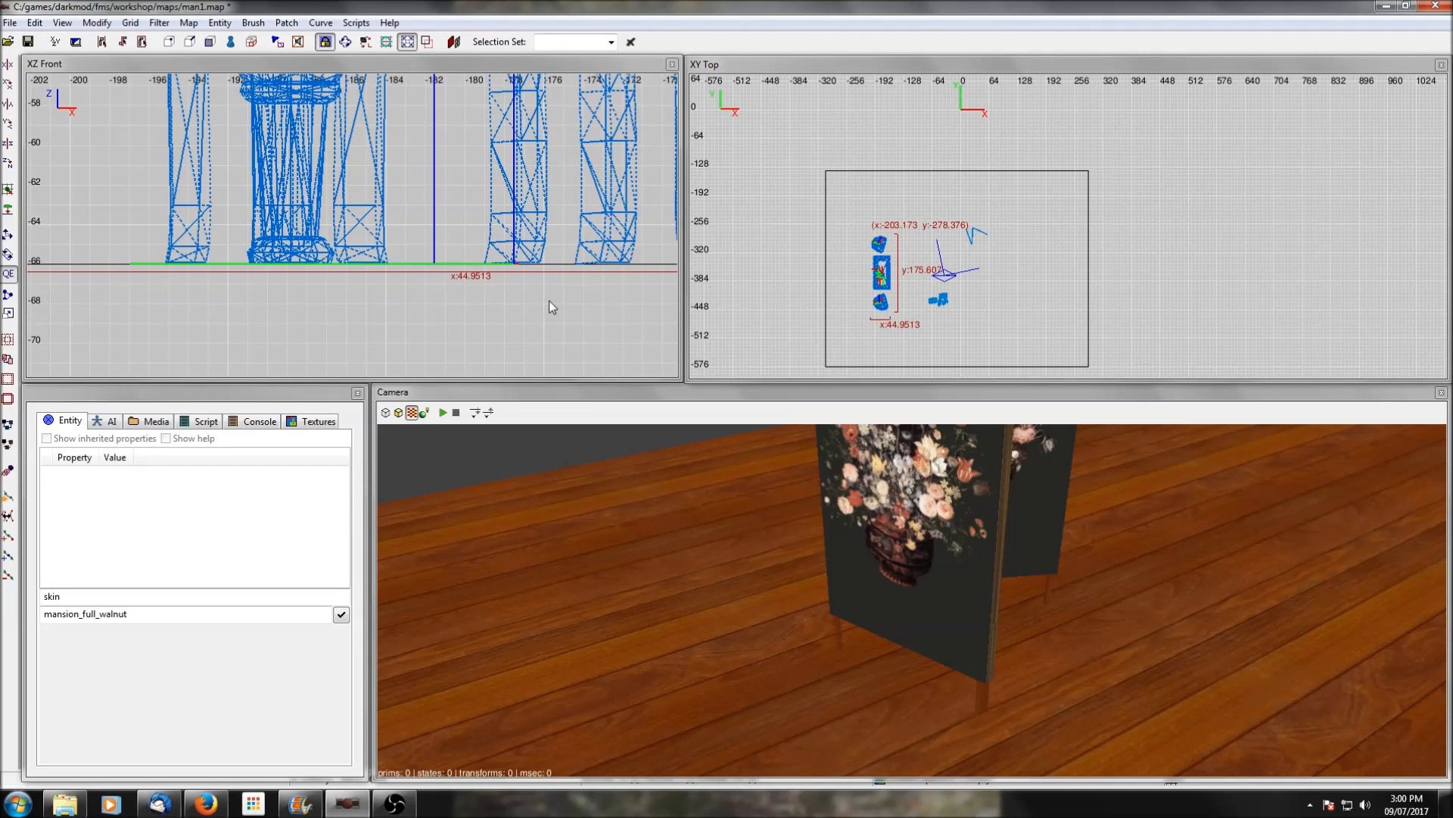
{"action": "scroll", "coordinate": [548, 302], "scroll_direction": "down", "scroll_amount": 8}
{"action": "scroll", "coordinate": [874, 284], "scroll_direction": "down", "scroll_amount": 1}
{"action": "scroll", "coordinate": [923, 309], "scroll_direction": "up", "scroll_amount": 3}
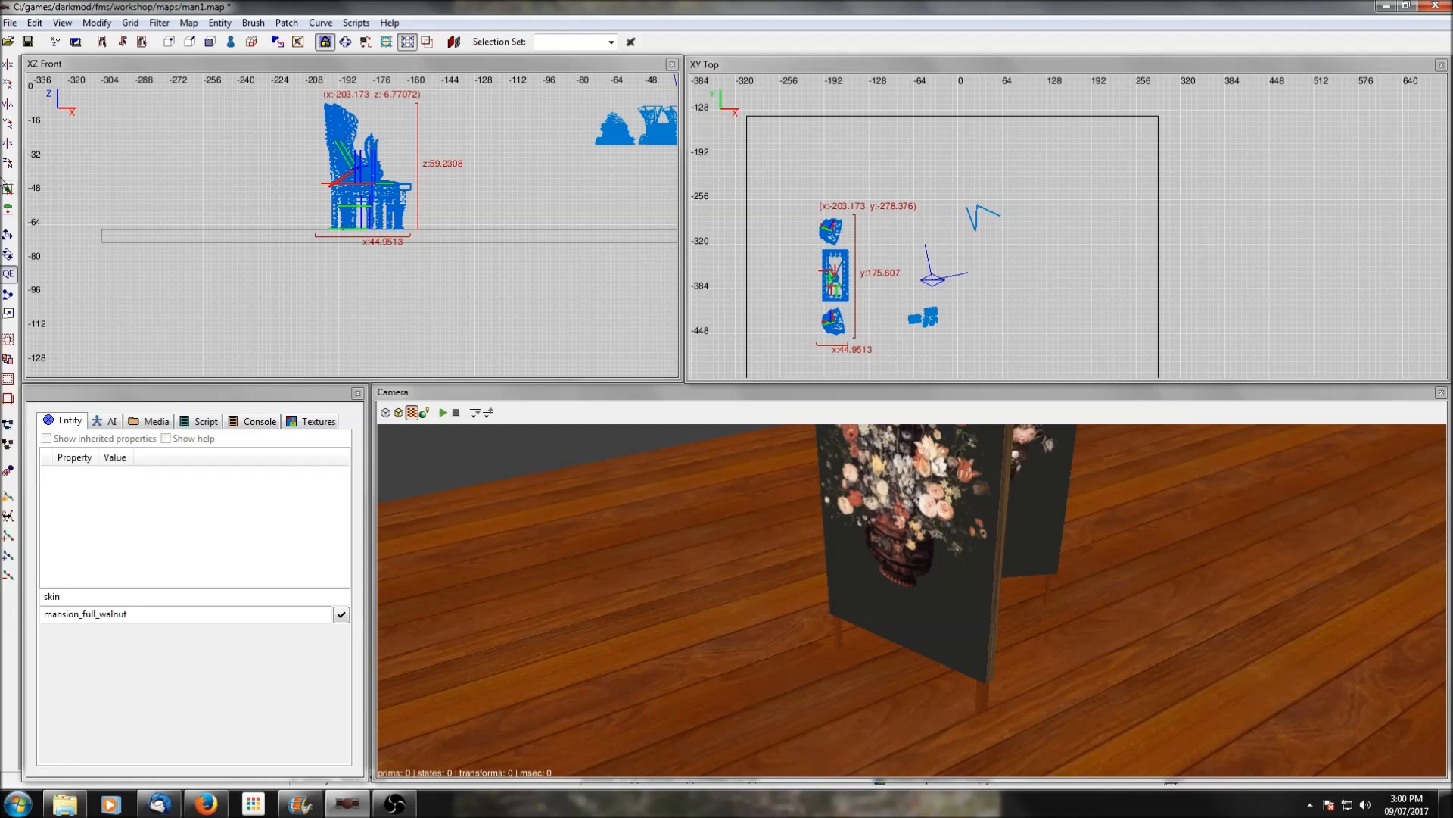
Rotate the chairs and table group about the vertical axis until it runs east-west, and place it in the southern part of the room
{"action": "left_click", "coordinate": [7, 163]}
{"action": "scroll", "coordinate": [917, 326], "scroll_direction": "down", "scroll_amount": 1}
{"action": "left_click_drag", "start_coordinate": [917, 273], "coordinate": [945, 266]}
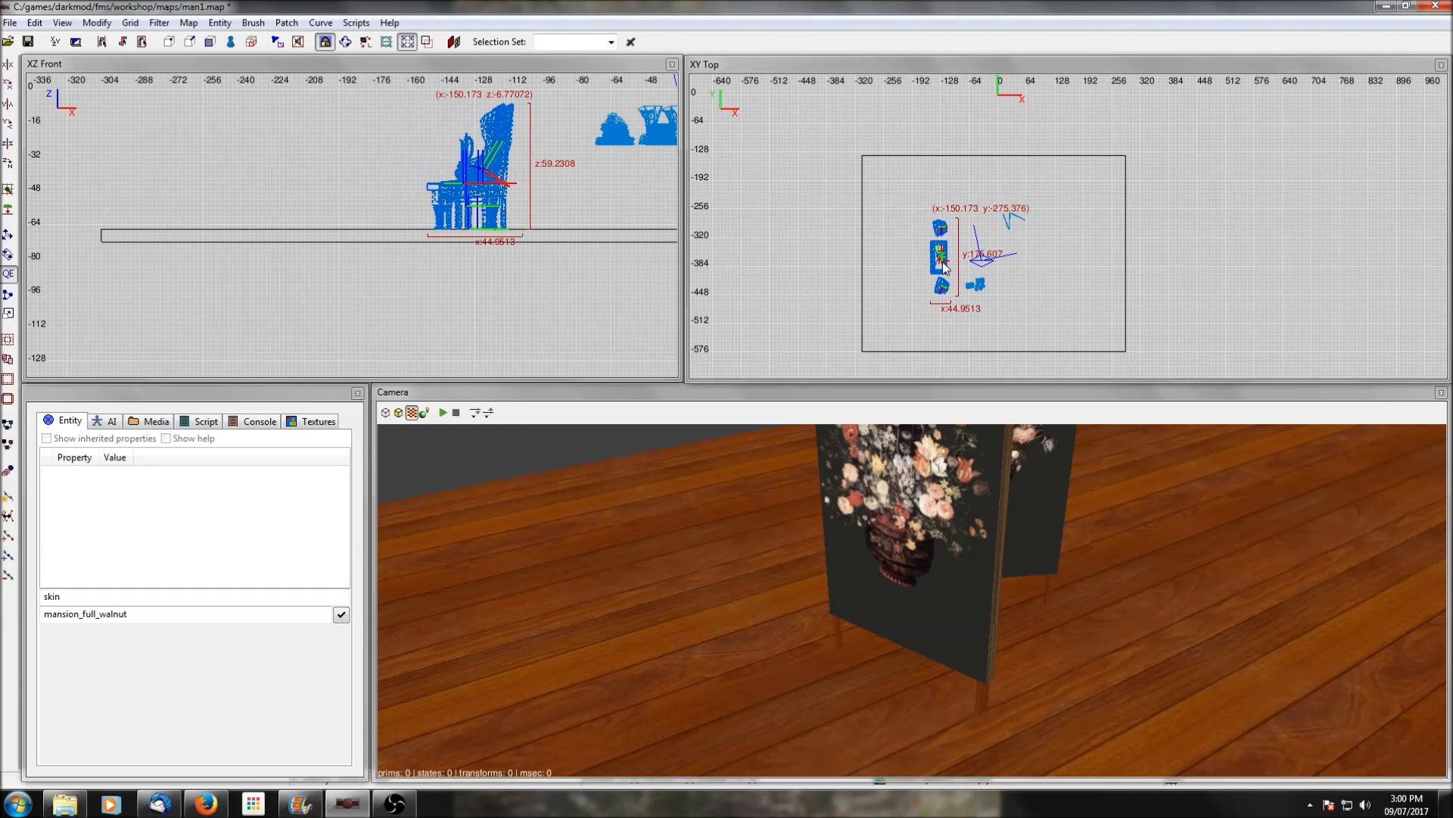
{"action": "scroll", "coordinate": [1096, 271], "scroll_direction": "down", "scroll_amount": 2}
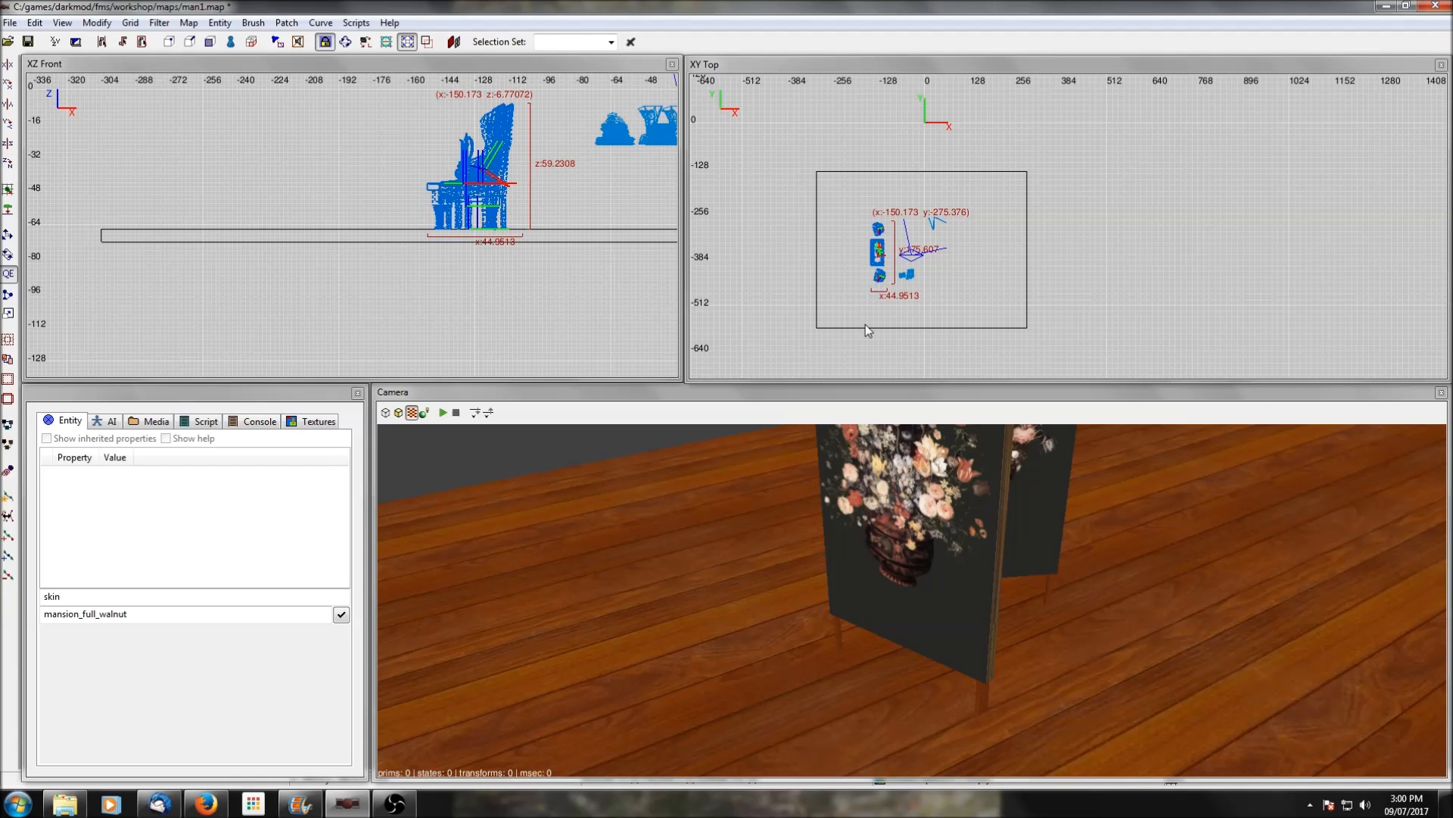
{"action": "left_click", "coordinate": [7, 163]}
{"action": "scroll", "coordinate": [884, 283], "scroll_direction": "up", "scroll_amount": 1}
{"action": "scroll", "coordinate": [887, 289], "scroll_direction": "up", "scroll_amount": 1}
{"action": "left_click_drag", "start_coordinate": [769, 265], "coordinate": [817, 305]}
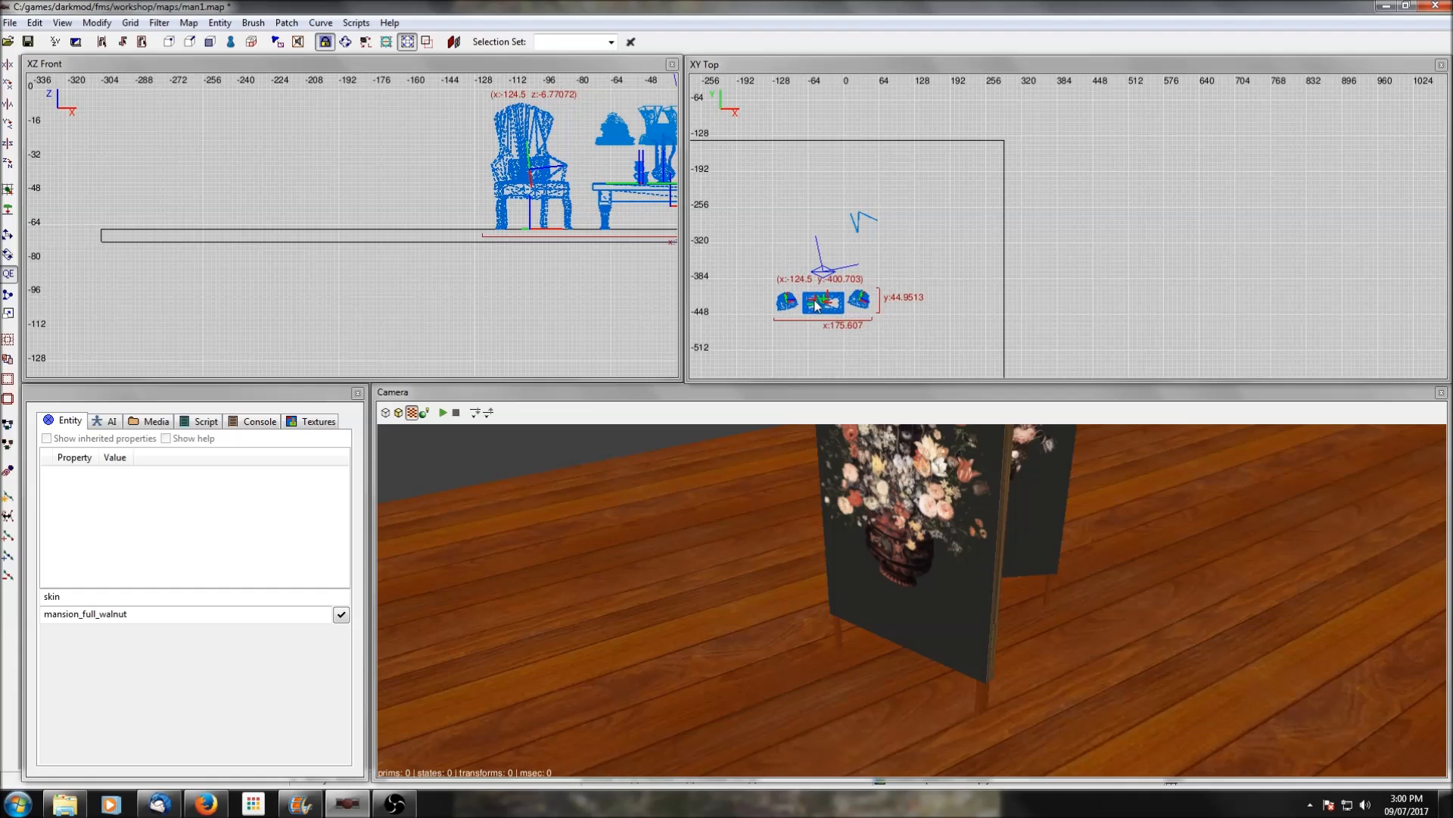
Select the clothes group overlapping the table, move it northeast clear of the furniture, and clear the selection
{"action": "scroll", "coordinate": [853, 330], "scroll_direction": "up", "scroll_amount": 2}
{"action": "right_click_drag", "start_coordinate": [869, 316], "coordinate": [937, 313]}
{"action": "right_click", "coordinate": [871, 485]}
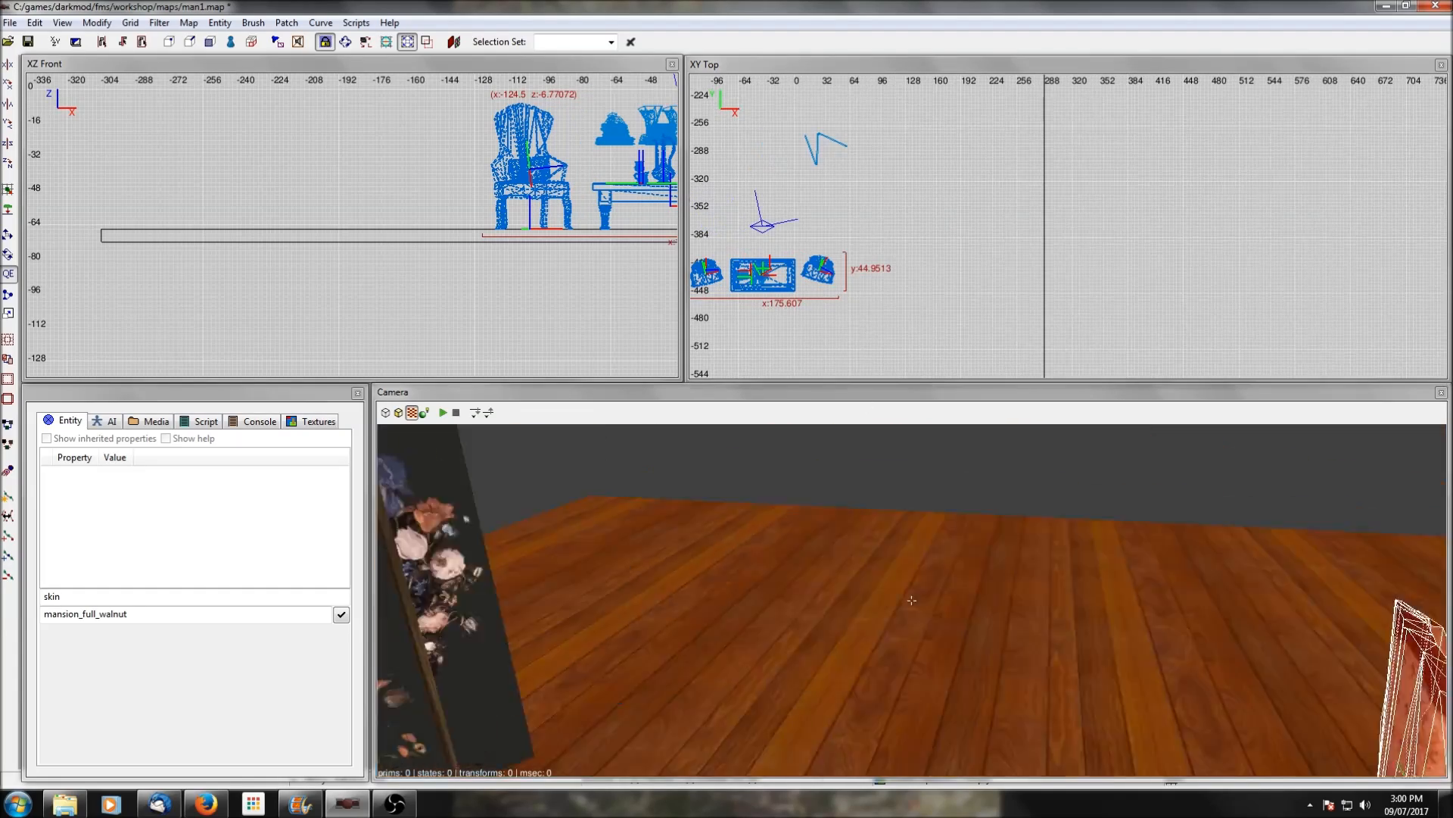
{"action": "right_click", "coordinate": [932, 542]}
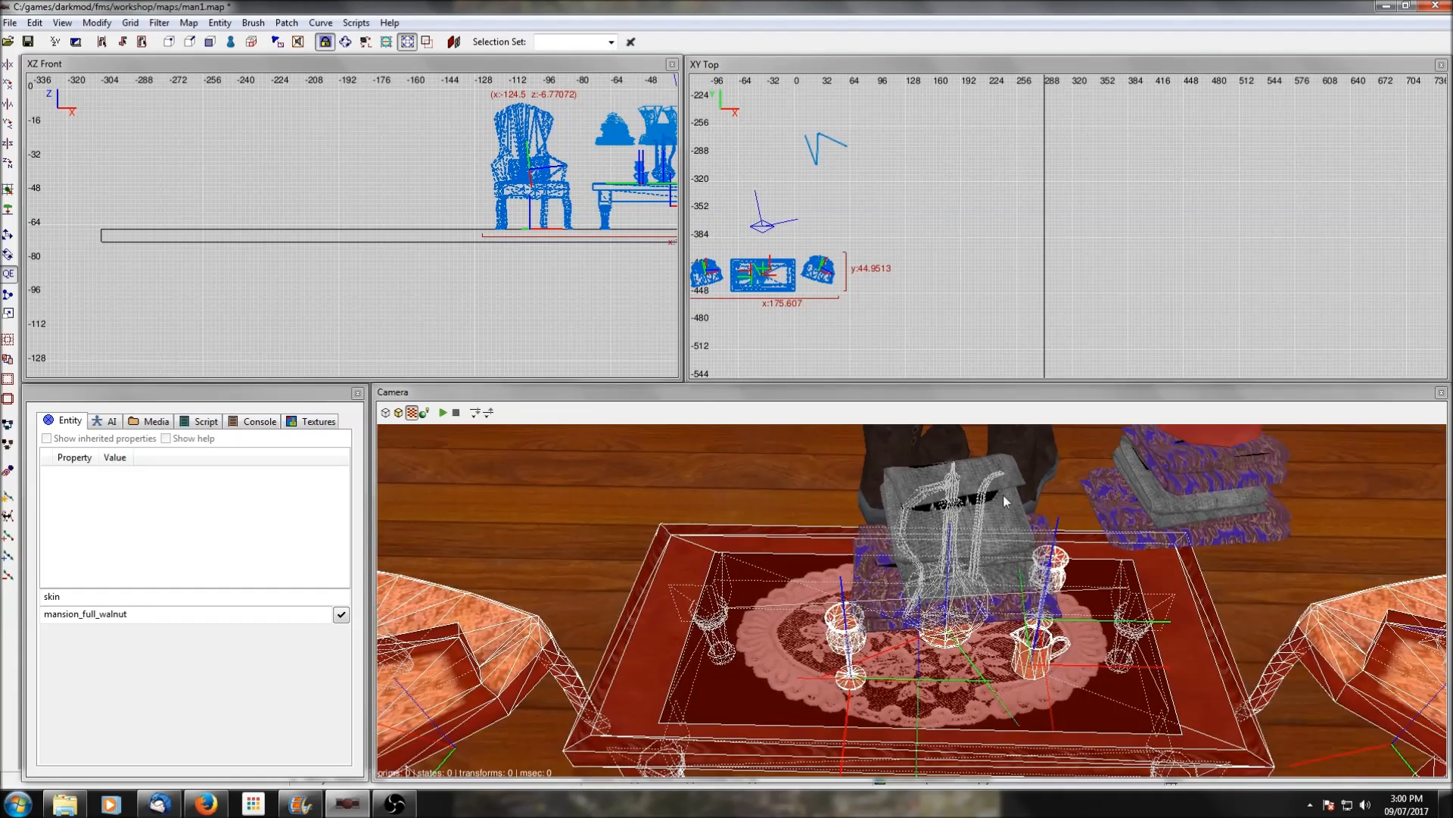
{"action": "key", "text": "Escape"}
{"action": "left_click", "coordinate": [1020, 474], "text": "shift"}
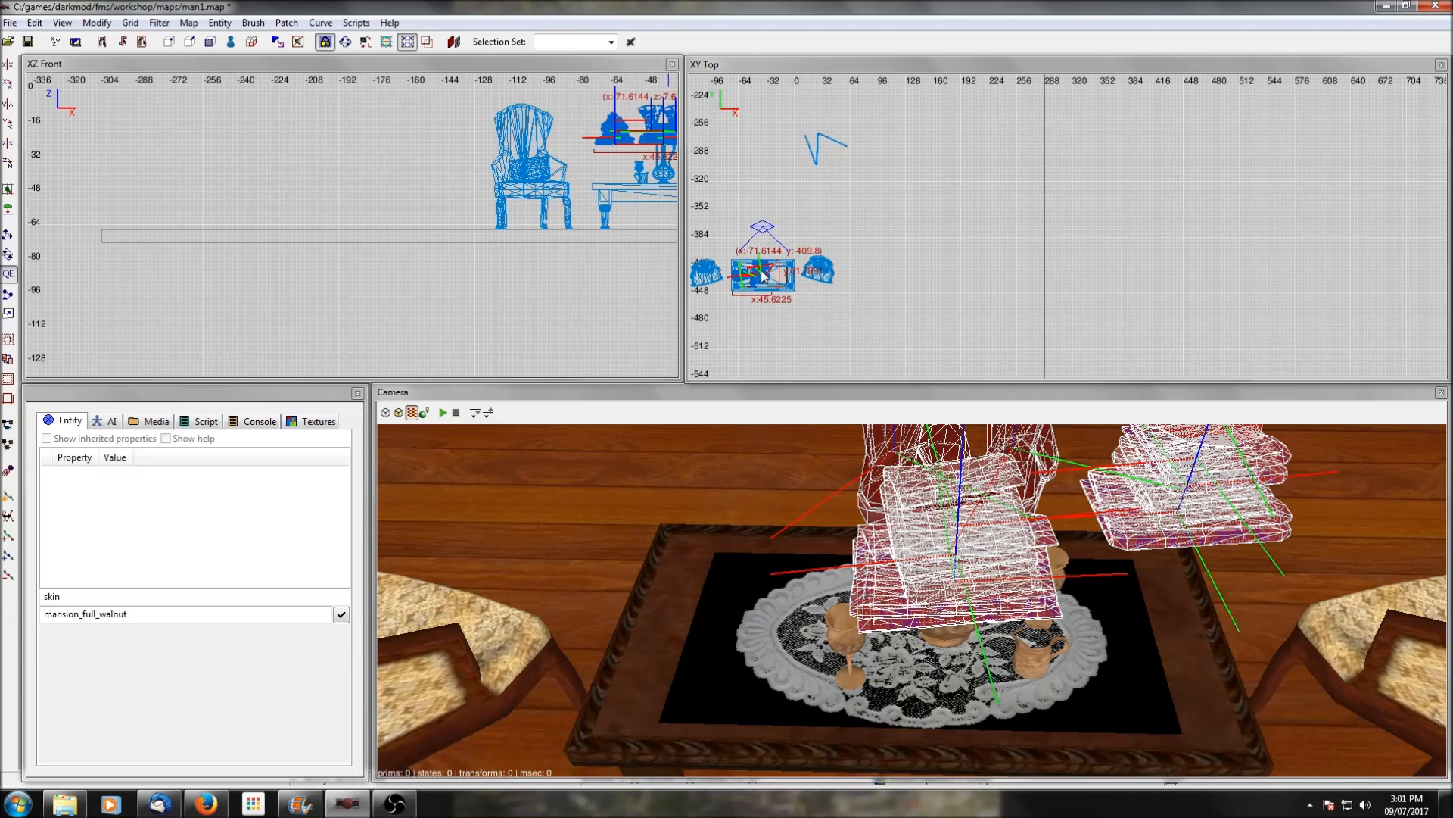
{"action": "left_click_drag", "start_coordinate": [763, 276], "coordinate": [841, 154]}
{"action": "key", "text": "Escape"}
Start inserting another prefab, collapse the room_fillers and furniture folders, and open the fireplace folder
{"action": "scroll", "coordinate": [993, 270], "scroll_direction": "down", "scroll_amount": 2}
{"action": "right_click", "coordinate": [896, 270]}
{"action": "left_click", "coordinate": [921, 347]}
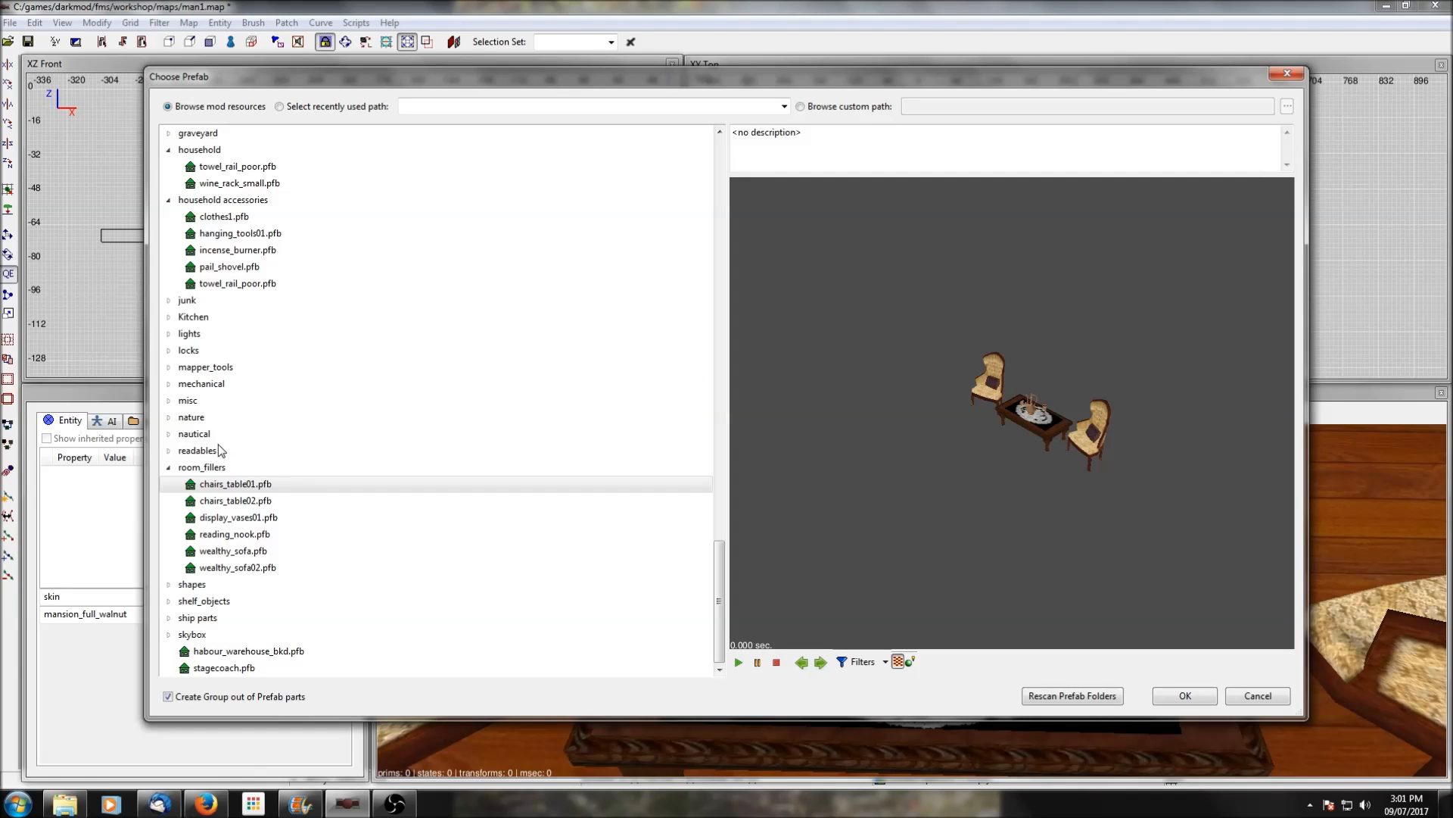
{"action": "left_click", "coordinate": [170, 469]}
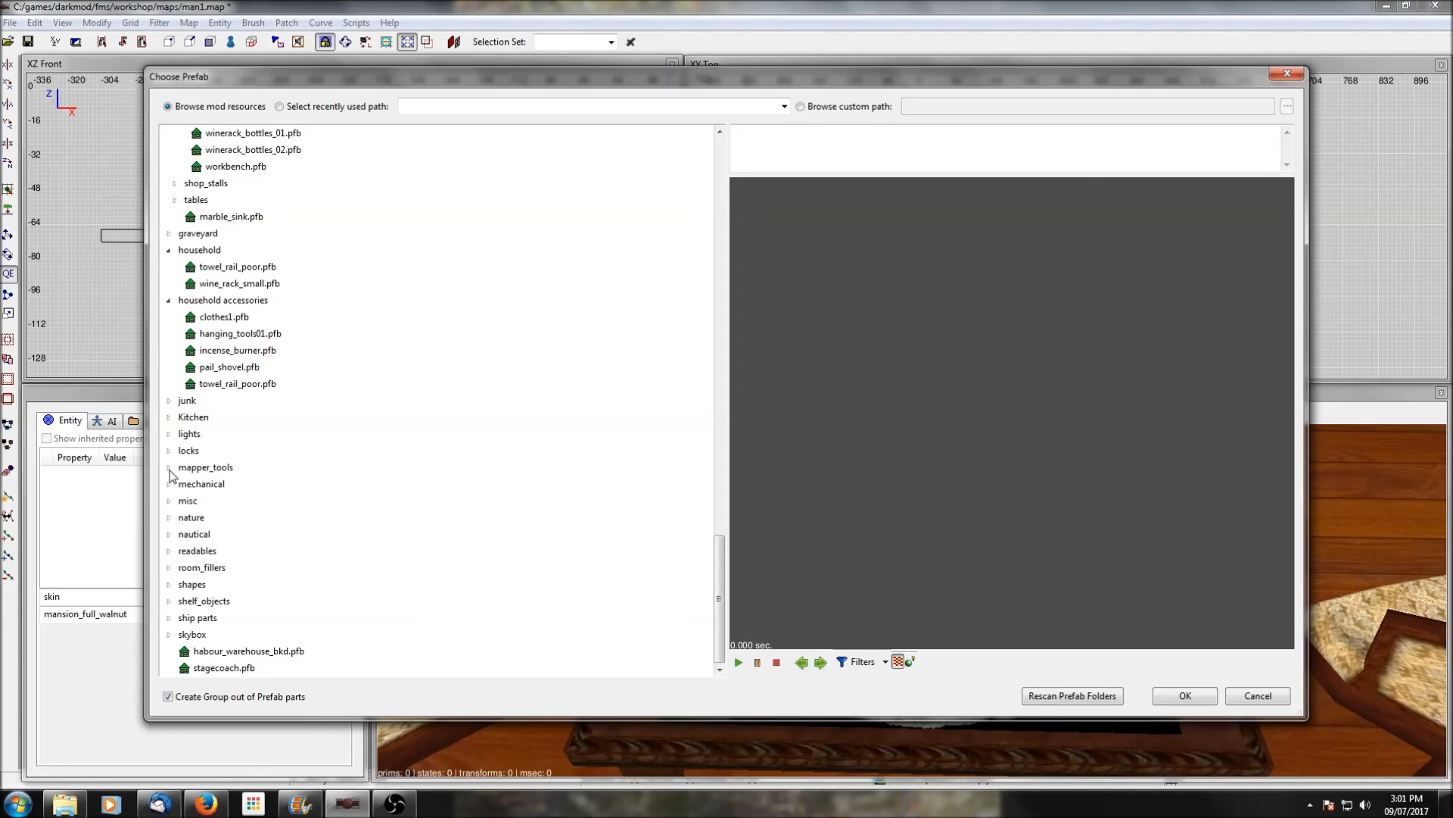
{"action": "scroll", "coordinate": [174, 454], "scroll_direction": "up", "scroll_amount": 10}
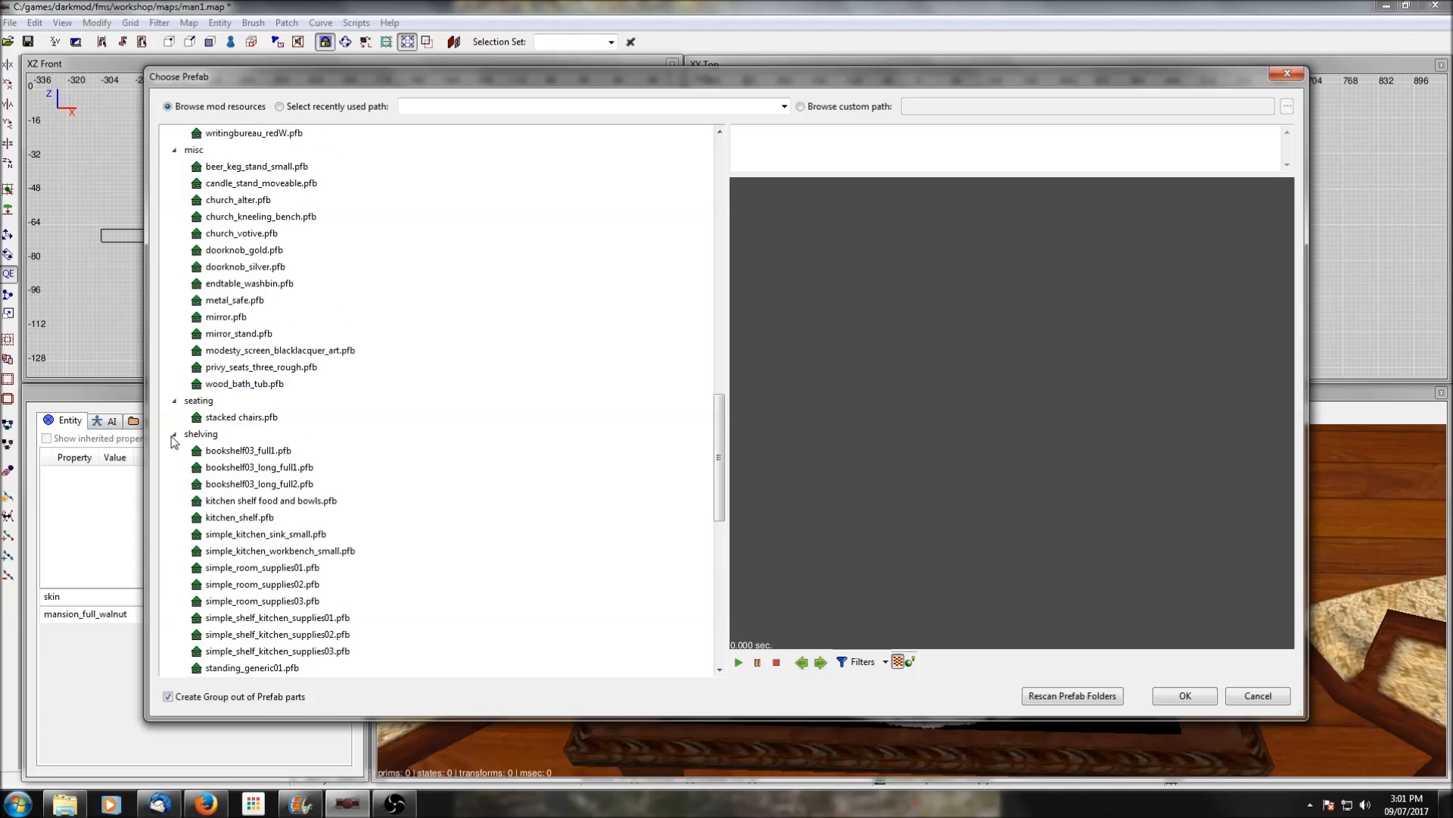
{"action": "scroll", "coordinate": [174, 250], "scroll_direction": "up", "scroll_amount": 15}
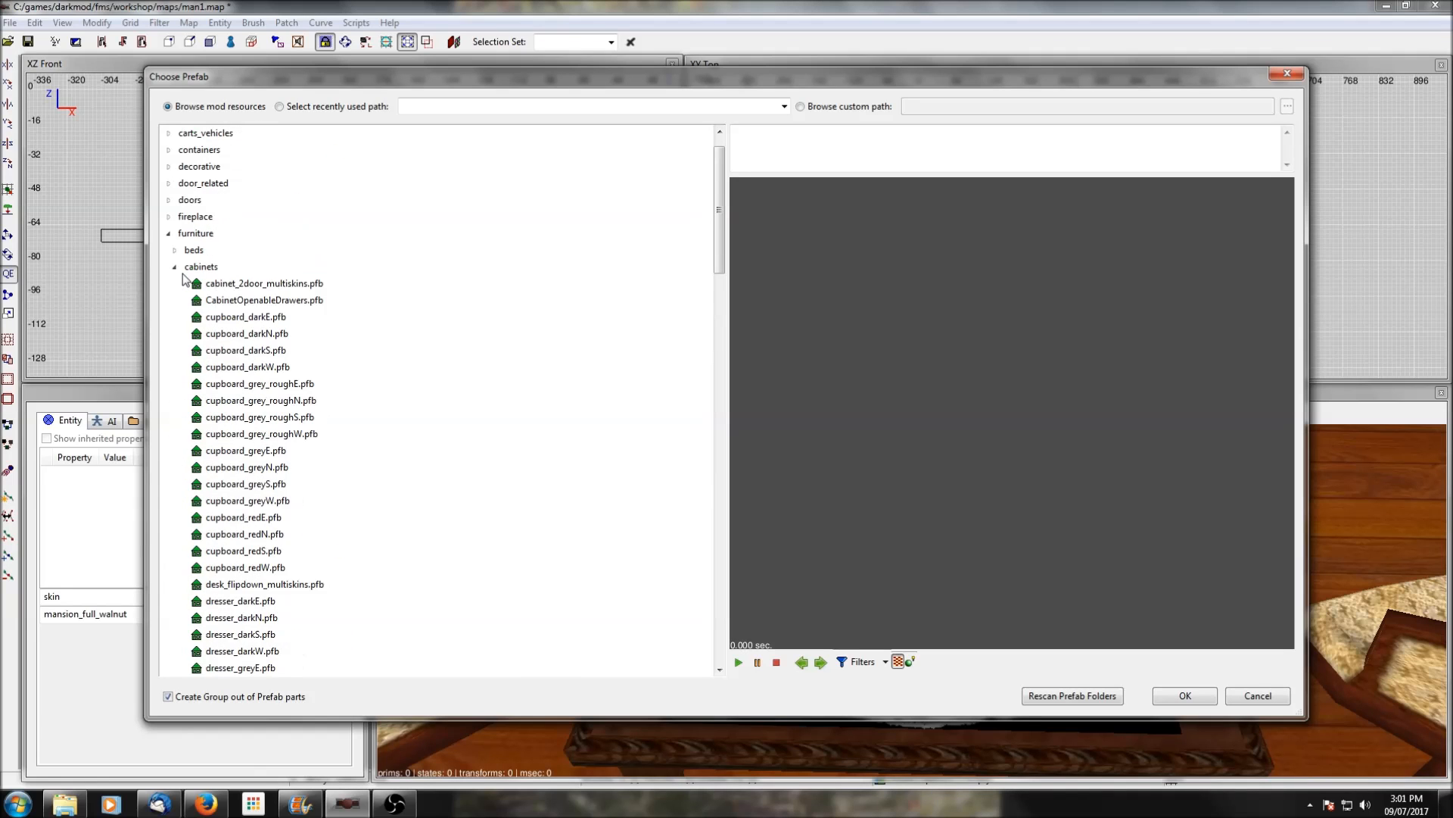
{"action": "left_click", "coordinate": [168, 233]}
{"action": "left_click", "coordinate": [168, 216]}
Preview the fireplace prefabs and insert mansion01_fireplace_lit.pfb
{"action": "left_click", "coordinate": [231, 234]}
{"action": "left_click", "coordinate": [232, 252]}
{"action": "left_click", "coordinate": [232, 268]}
{"action": "left_click", "coordinate": [233, 285]}
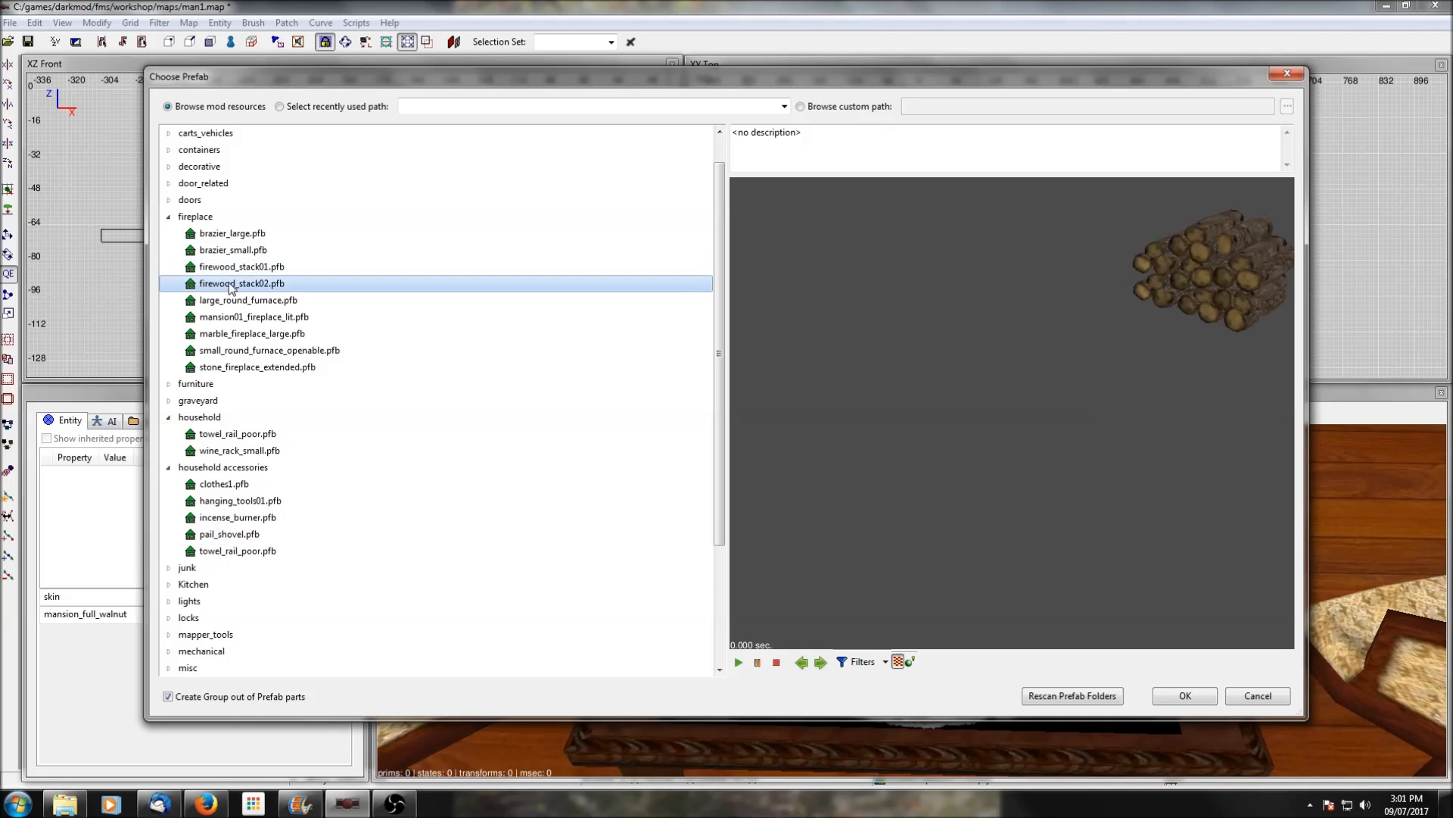
{"action": "left_click", "coordinate": [236, 303]}
{"action": "left_click", "coordinate": [236, 318]}
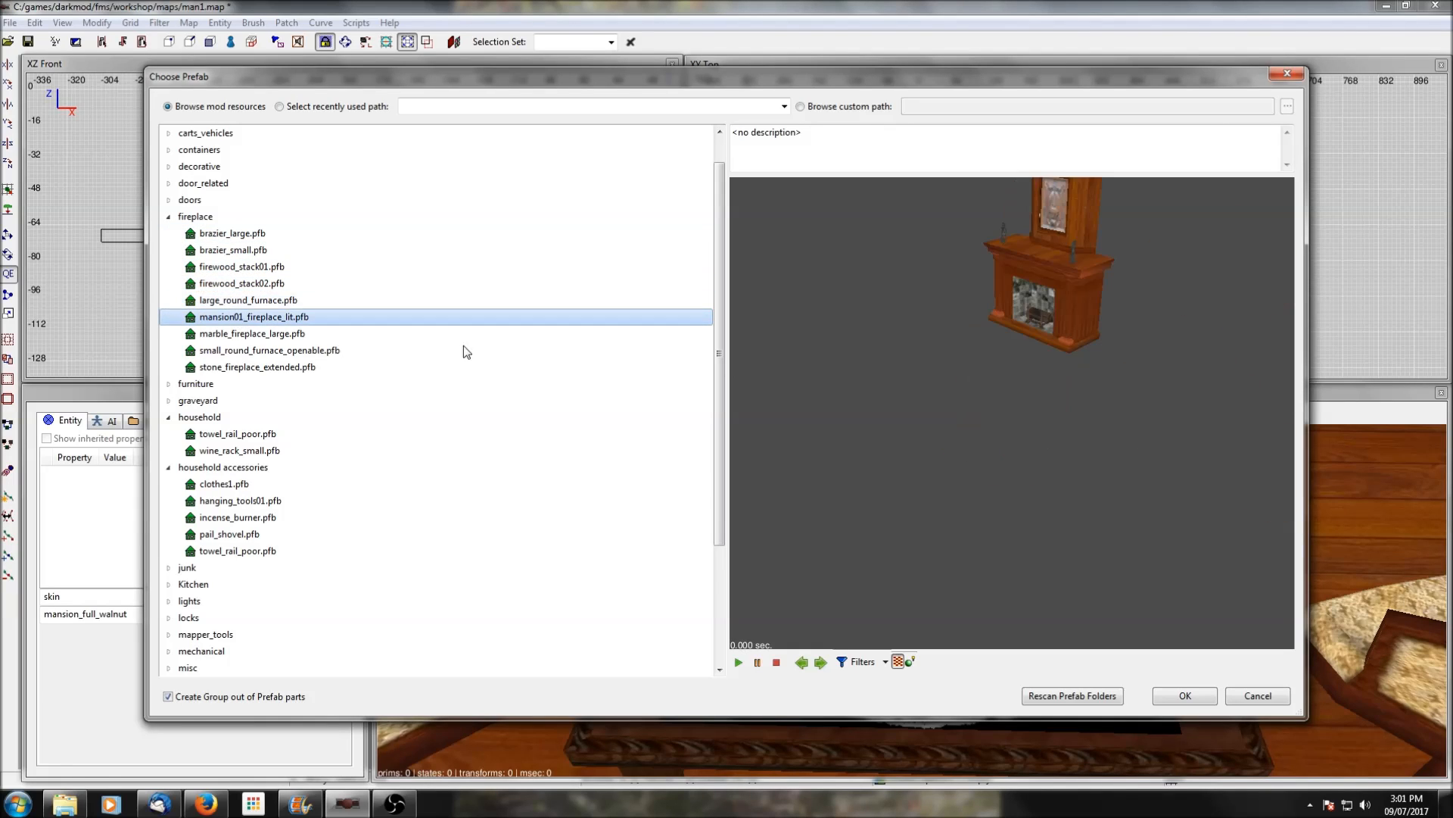
{"action": "left_click", "coordinate": [1205, 698]}
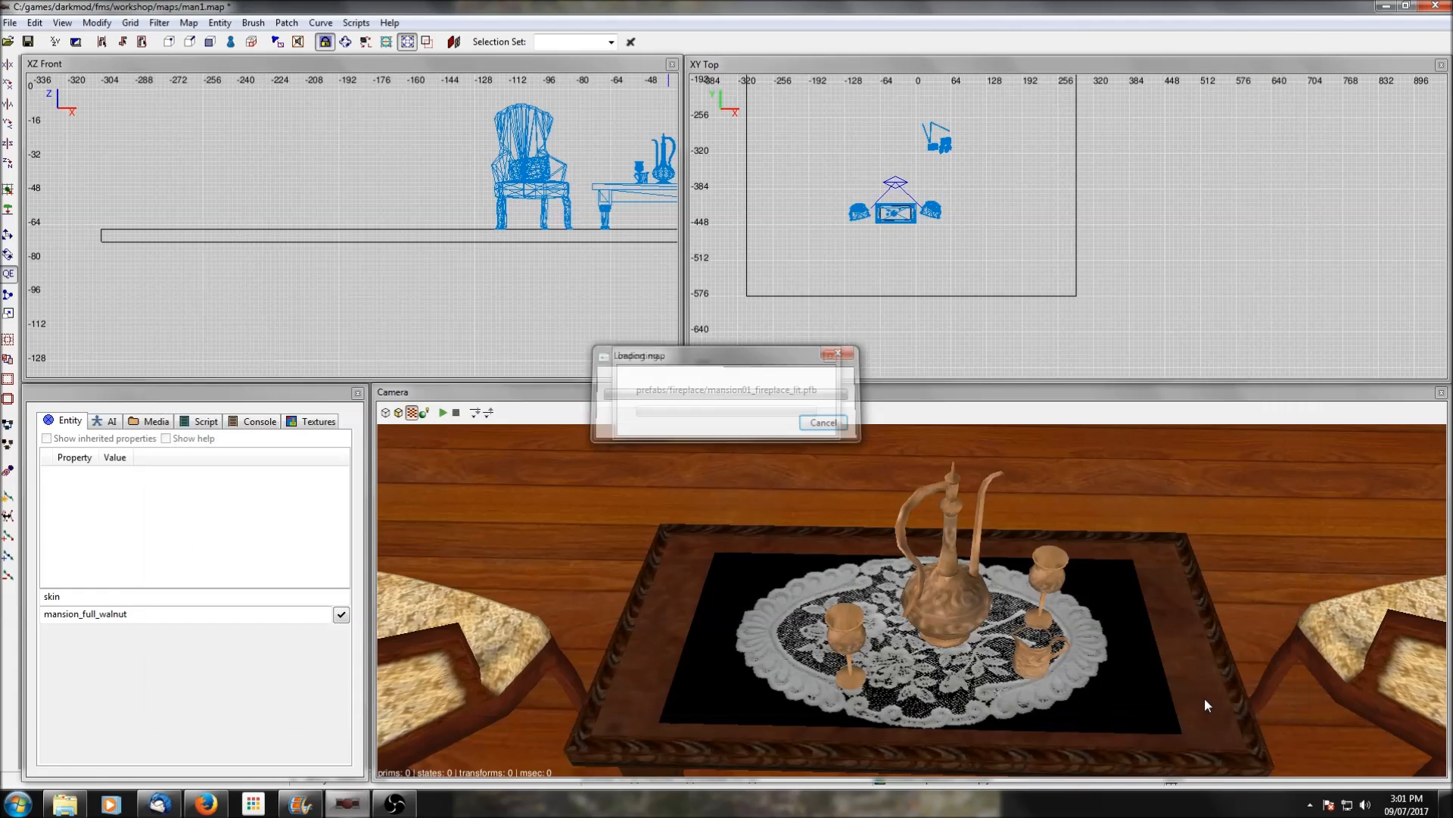
Rotate the fireplace to run east-west and place it along the room's south edge, behind the chairs and table
{"action": "left_click_drag", "start_coordinate": [819, 333], "coordinate": [897, 284]}
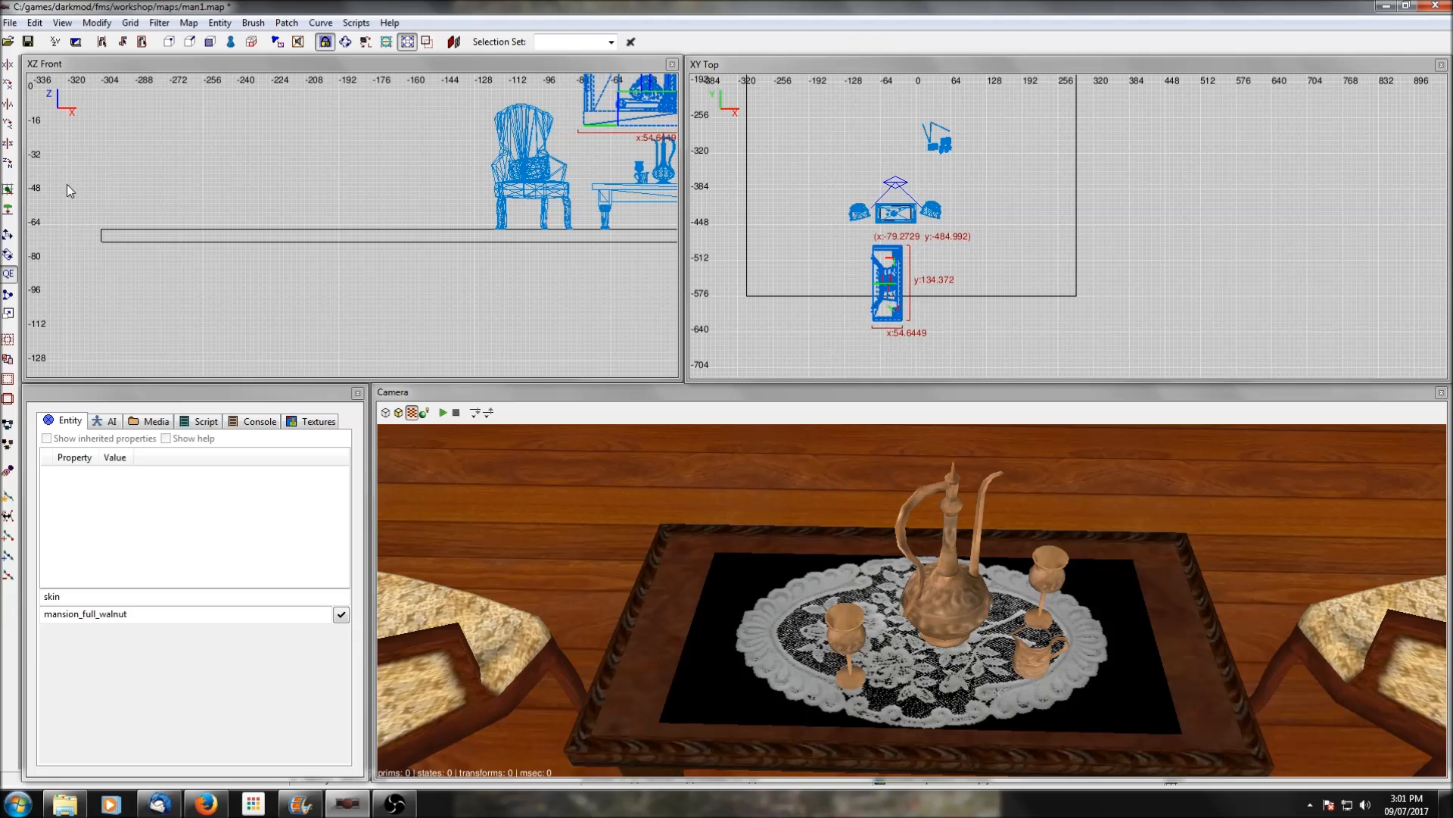
{"action": "left_click", "coordinate": [7, 164]}
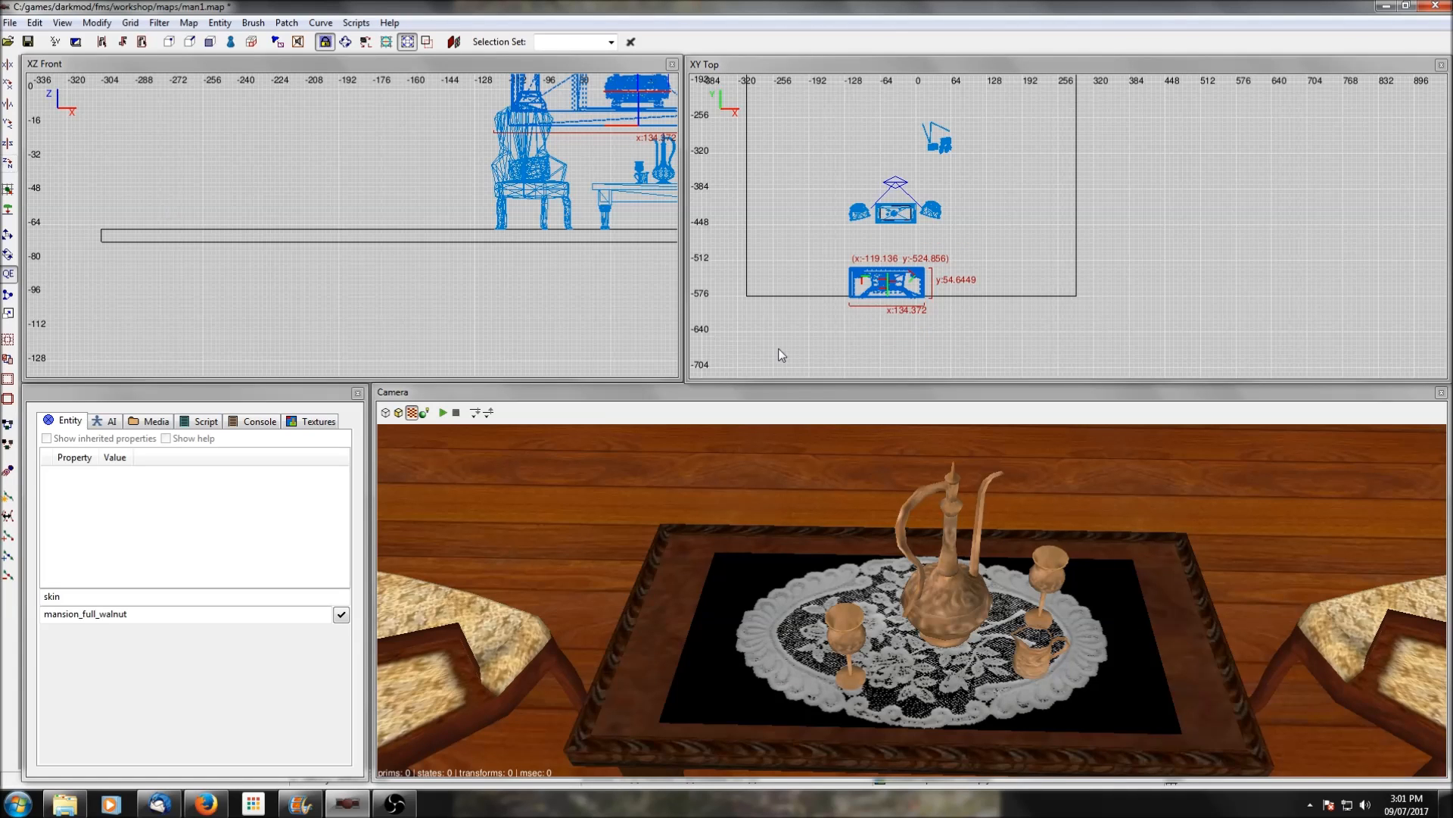
{"action": "scroll", "coordinate": [778, 348], "scroll_direction": "up", "scroll_amount": 5}
{"action": "left_click_drag", "start_coordinate": [832, 312], "coordinate": [900, 312]}
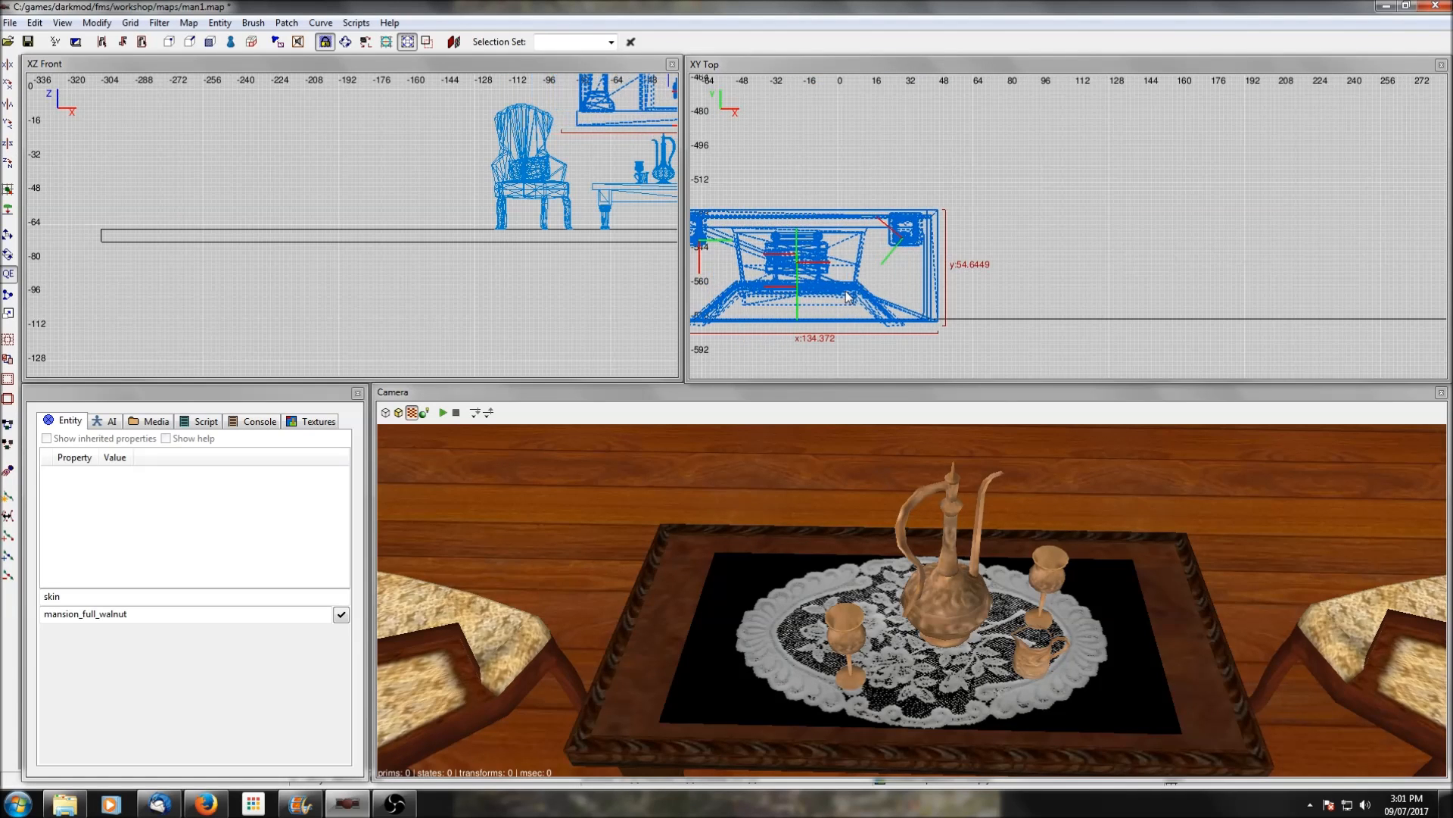
{"action": "scroll", "coordinate": [583, 140], "scroll_direction": "down", "scroll_amount": 1}
Lower the fireplace in the front view so its base sits on the floor
{"action": "left_click_drag", "start_coordinate": [577, 138], "coordinate": [574, 140]}
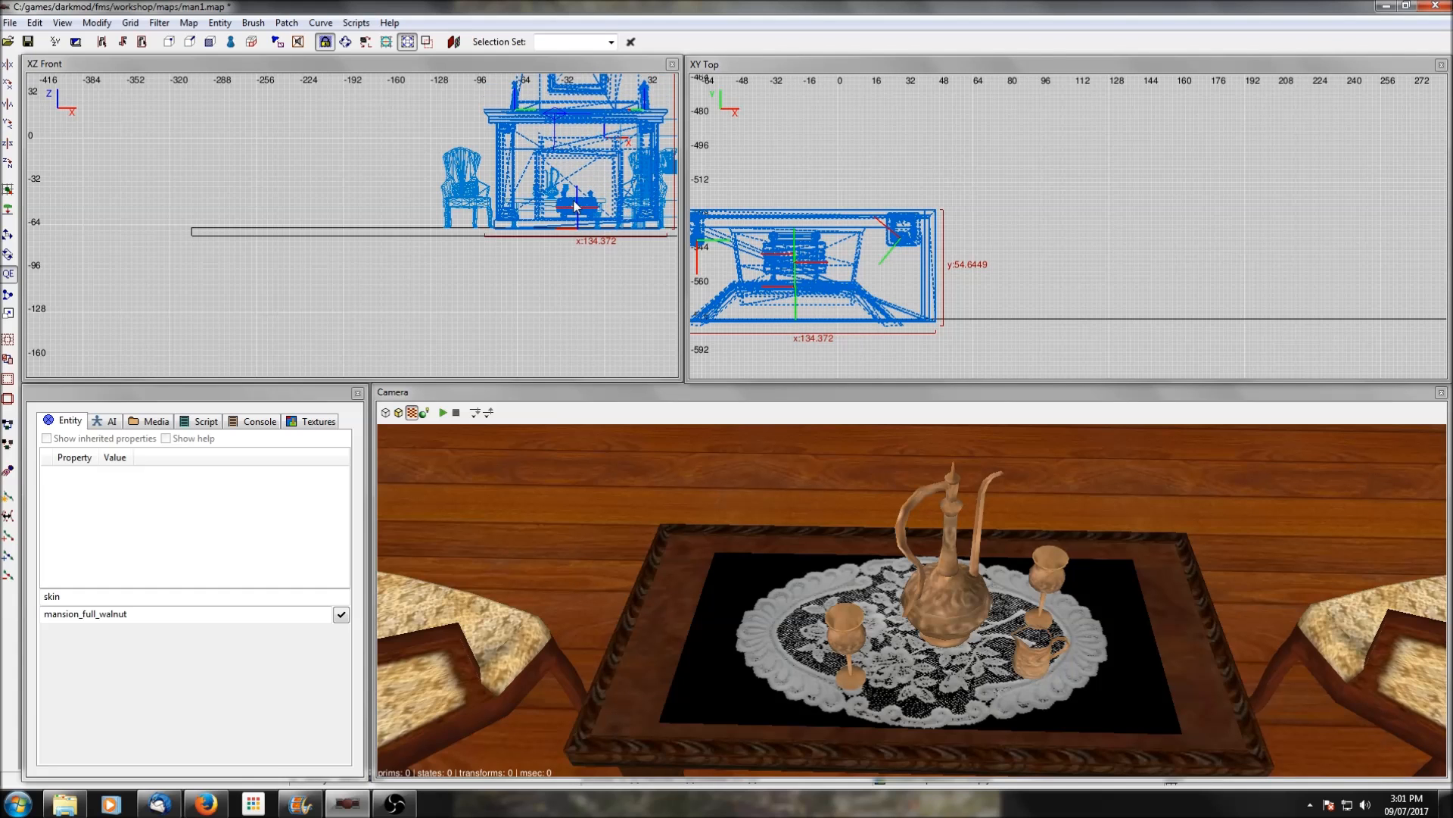
{"action": "scroll", "coordinate": [564, 240], "scroll_direction": "up", "scroll_amount": 4}
{"action": "left_click_drag", "start_coordinate": [551, 245], "coordinate": [549, 218]}
View the fireplace and seating group in the camera, and unhide the room's hidden walls and objects
{"action": "right_click", "coordinate": [864, 563]}
{"action": "right_click", "coordinate": [863, 563]}
{"action": "scroll", "coordinate": [863, 562], "scroll_direction": "down", "scroll_amount": 2}
{"action": "right_click", "coordinate": [863, 562]}
{"action": "right_click", "coordinate": [864, 562]}
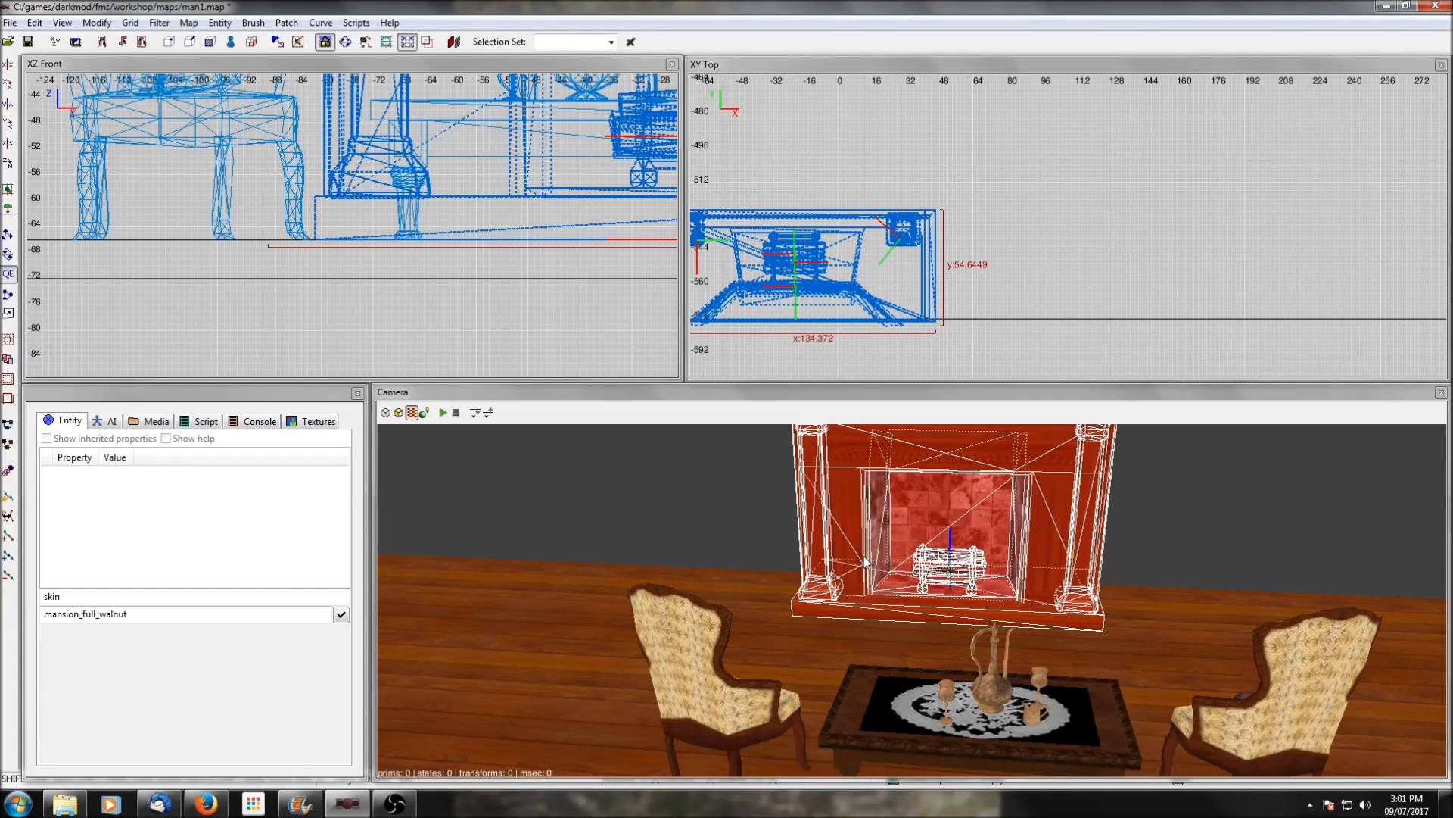
{"action": "key", "text": "shift+h"}
{"action": "right_click", "coordinate": [864, 562]}
{"action": "right_click", "coordinate": [864, 562]}
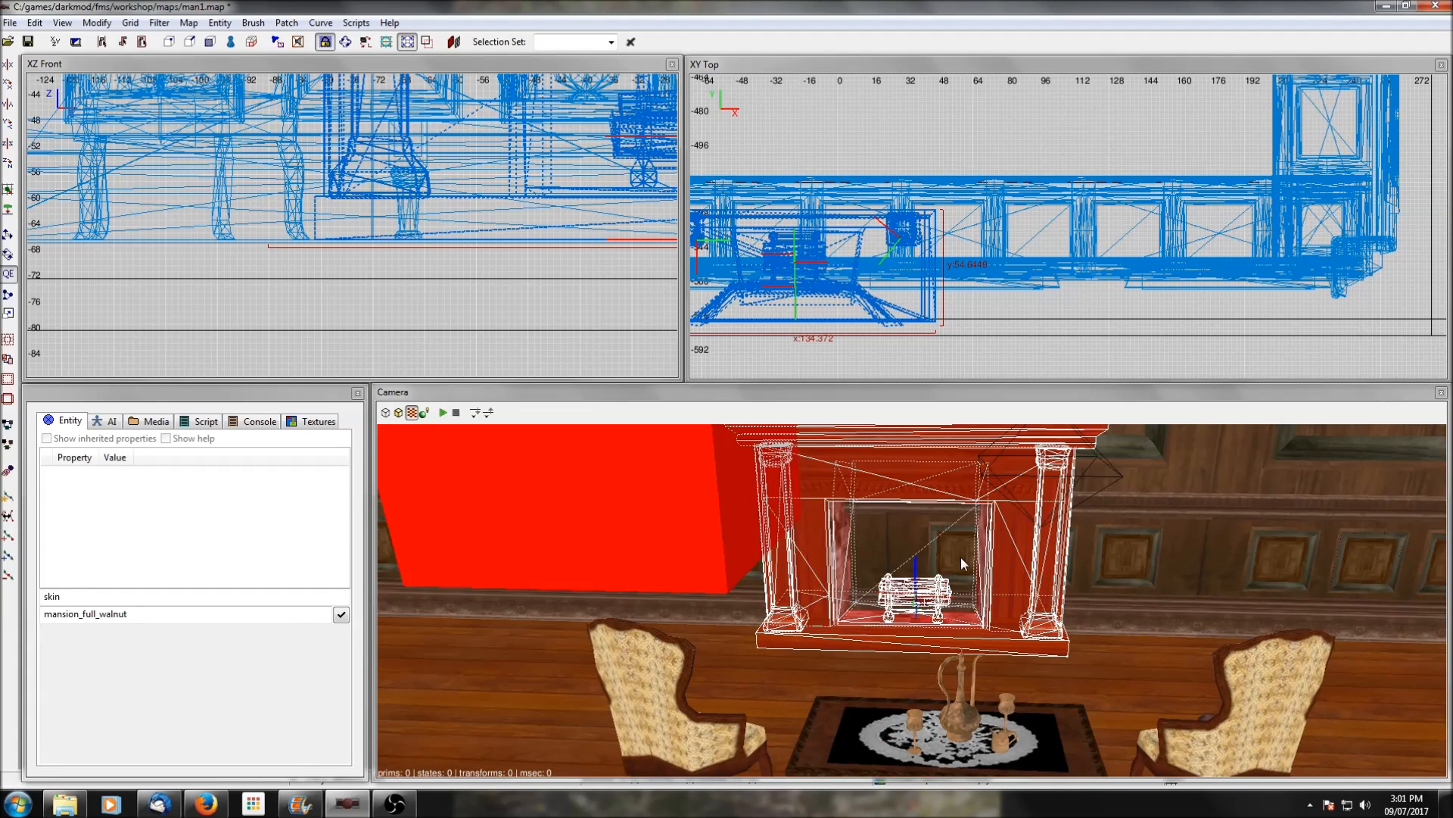
Move the fireplace north in the top view so it stands out from the panelled south wall, and clear the selection
{"action": "right_click_drag", "start_coordinate": [894, 341], "coordinate": [1009, 344]}
{"action": "left_click_drag", "start_coordinate": [921, 288], "coordinate": [922, 262]}
{"action": "right_click", "coordinate": [929, 634]}
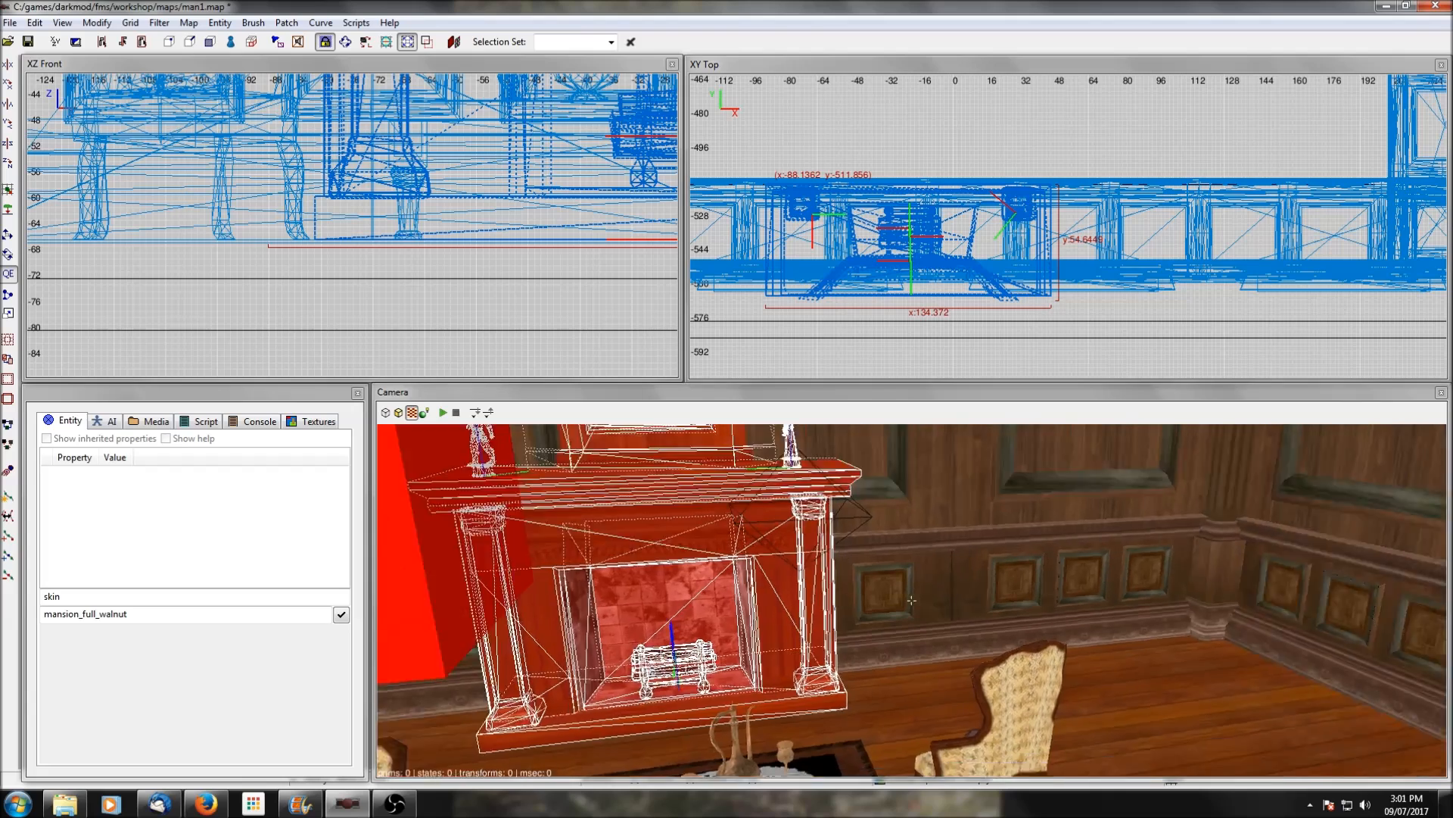
{"action": "right_click", "coordinate": [912, 599]}
{"action": "key", "text": "Escape"}
Examine the furnished room in the camera view, from the doorway and bed canopy back to the fireplace wall
{"action": "right_click", "coordinate": [930, 634]}
{"action": "right_click", "coordinate": [911, 600]}
{"action": "right_click", "coordinate": [930, 635]}
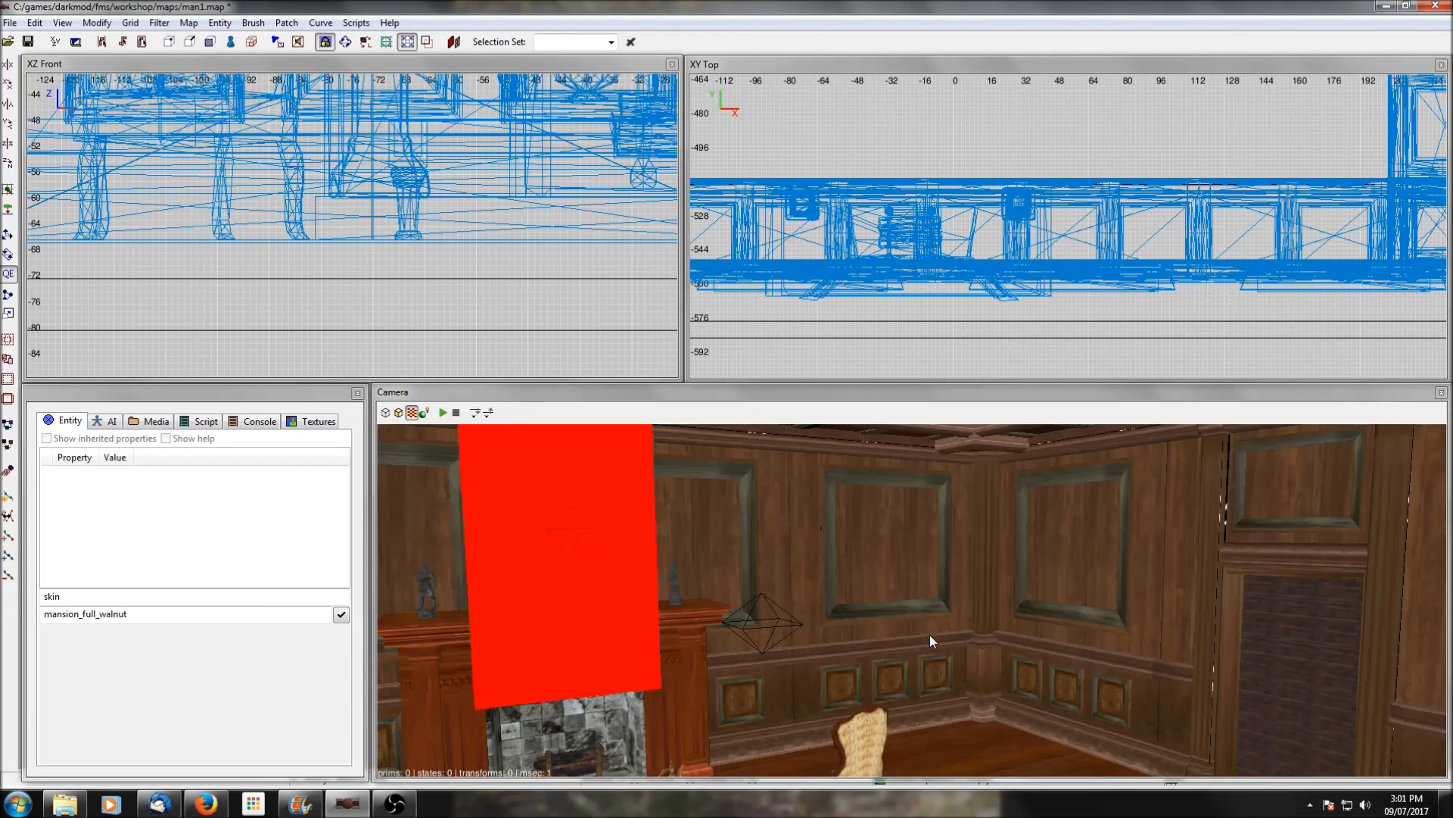
{"action": "right_click", "coordinate": [911, 599]}
{"action": "right_click", "coordinate": [929, 634]}
{"action": "right_click", "coordinate": [911, 599]}
{"action": "right_click", "coordinate": [930, 634]}
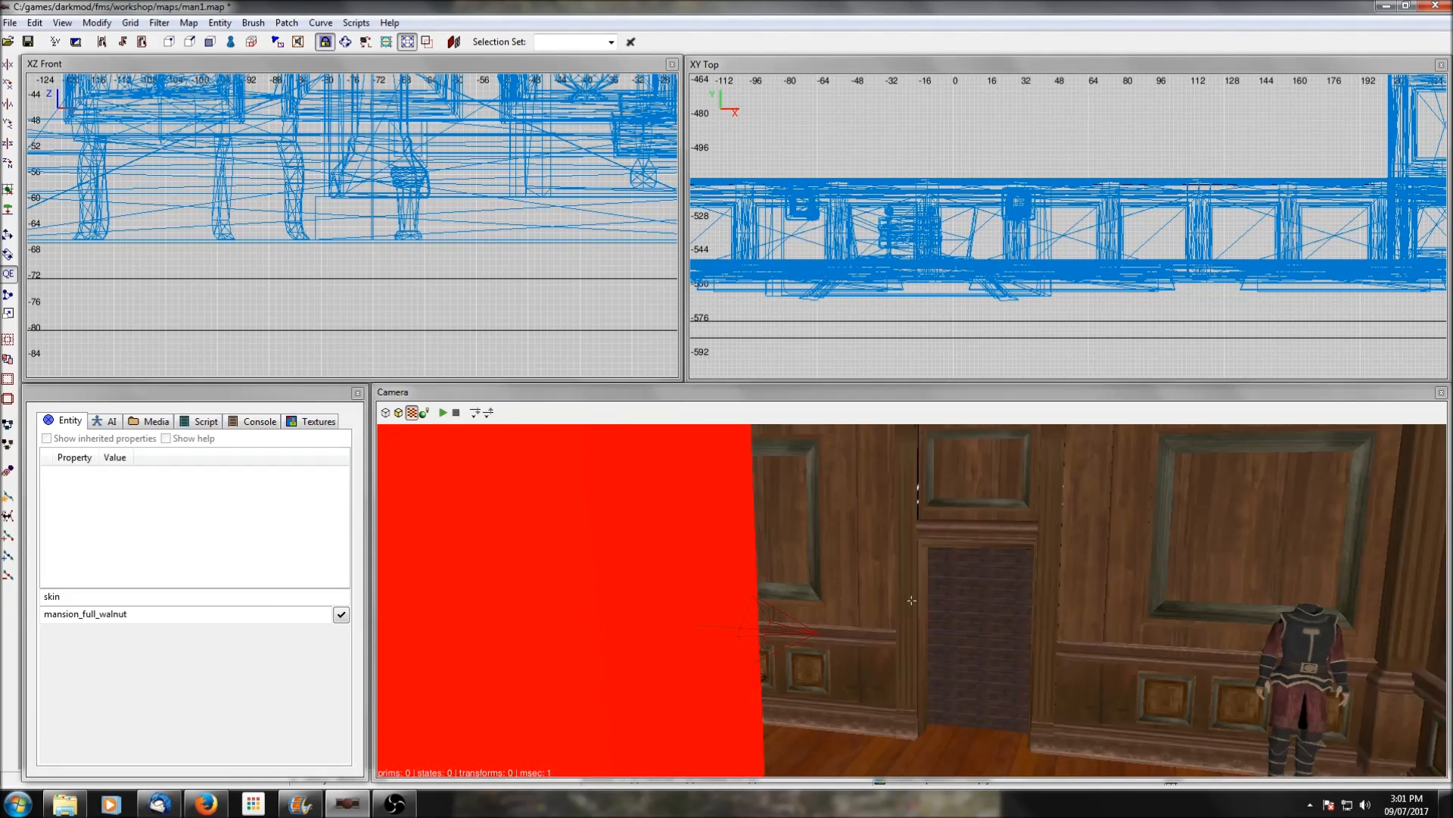
{"action": "right_click", "coordinate": [911, 600]}
{"action": "scroll", "coordinate": [929, 634], "scroll_direction": "down", "scroll_amount": 3}
{"action": "right_click", "coordinate": [930, 634]}
{"action": "right_click", "coordinate": [911, 600]}
{"action": "scroll", "coordinate": [930, 634], "scroll_direction": "down", "scroll_amount": 3}
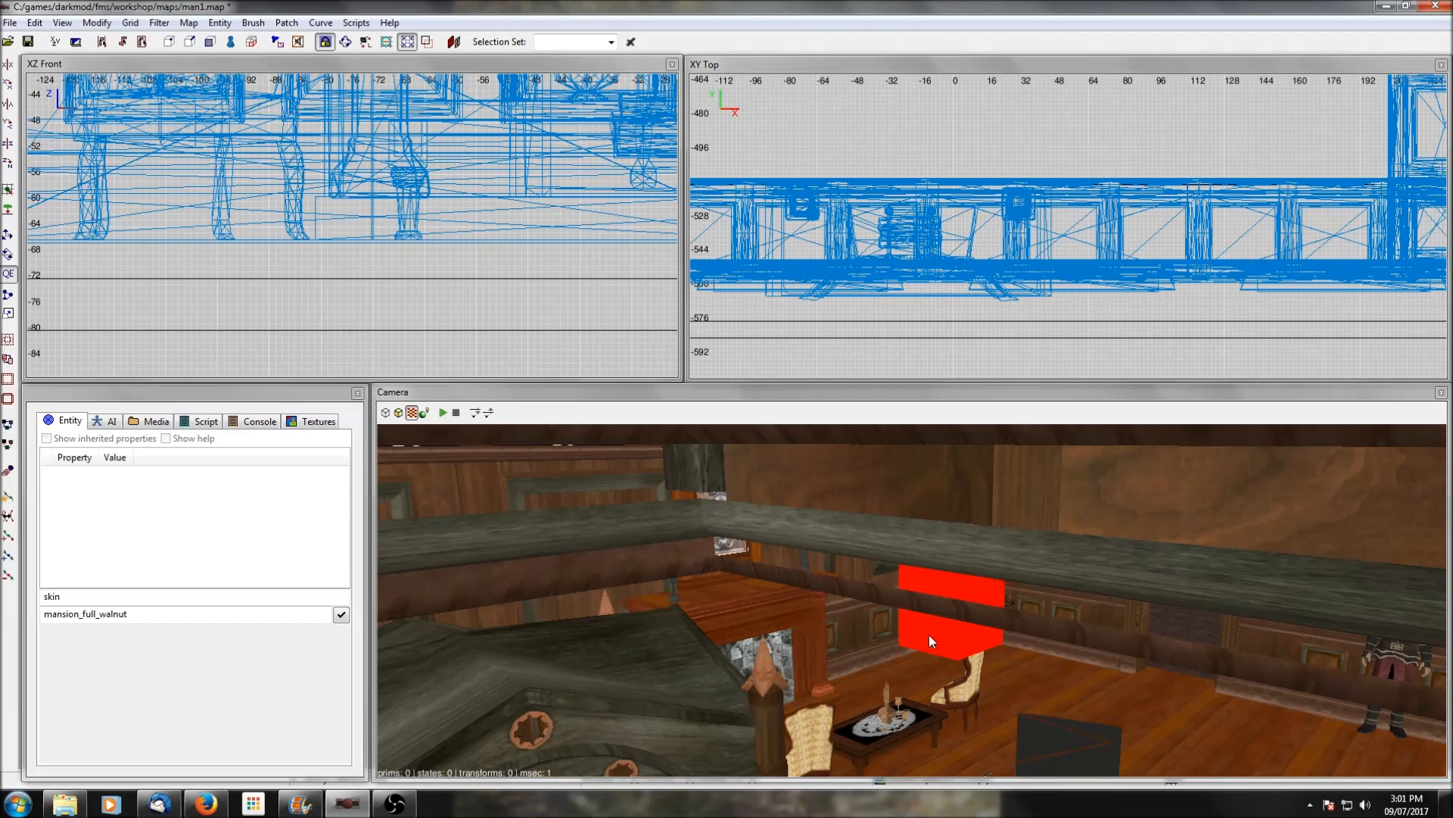
{"action": "right_click", "coordinate": [928, 634]}
{"action": "right_click", "coordinate": [929, 635]}
{"action": "scroll", "coordinate": [929, 634], "scroll_direction": "up", "scroll_amount": 5}
{"action": "right_click", "coordinate": [929, 634]}
{"action": "right_click", "coordinate": [929, 634]}
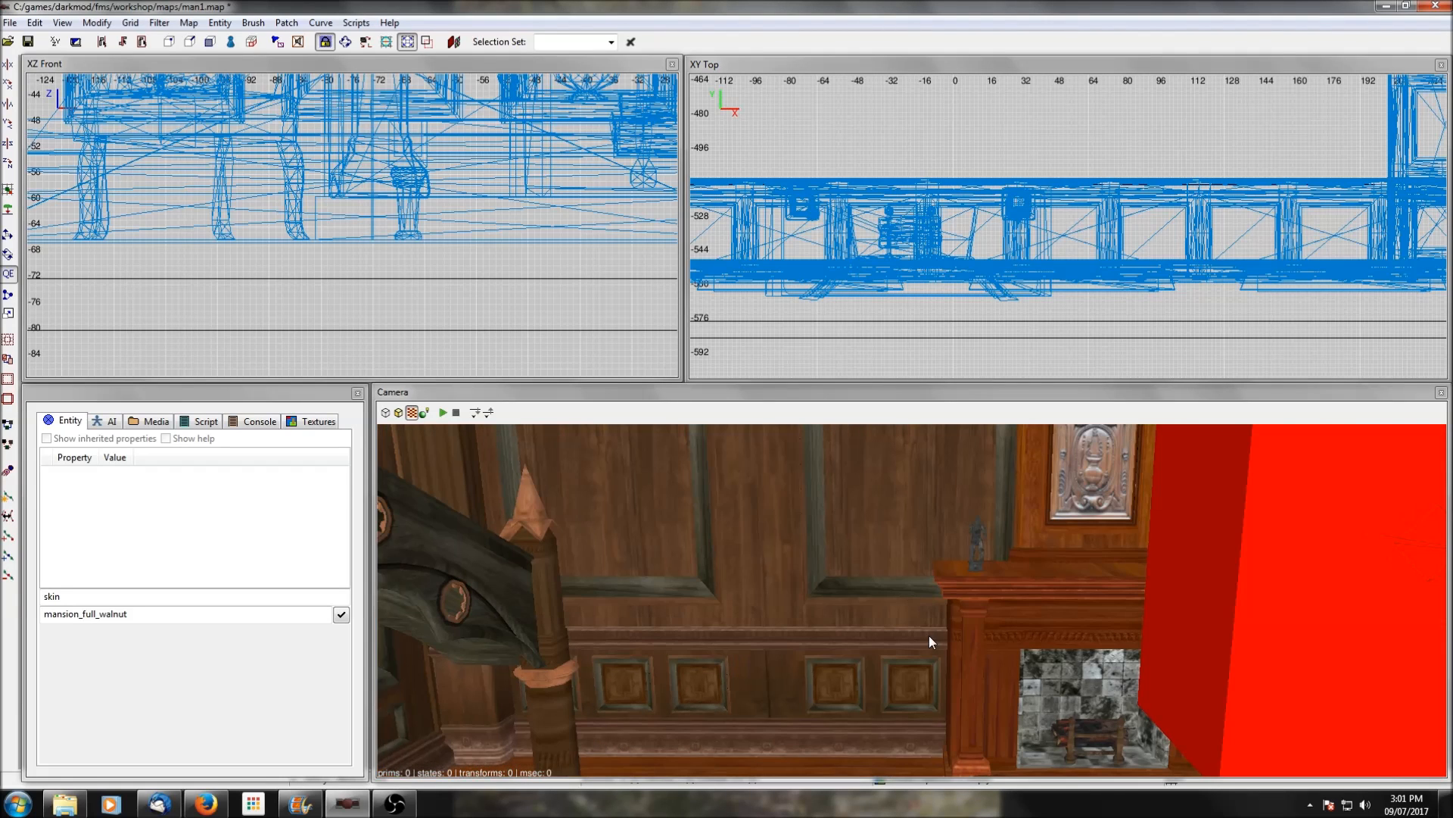
Select the fireplace group, ungroup it into its separate parts, and clear the selection
{"action": "left_click", "coordinate": [997, 579], "text": "shift"}
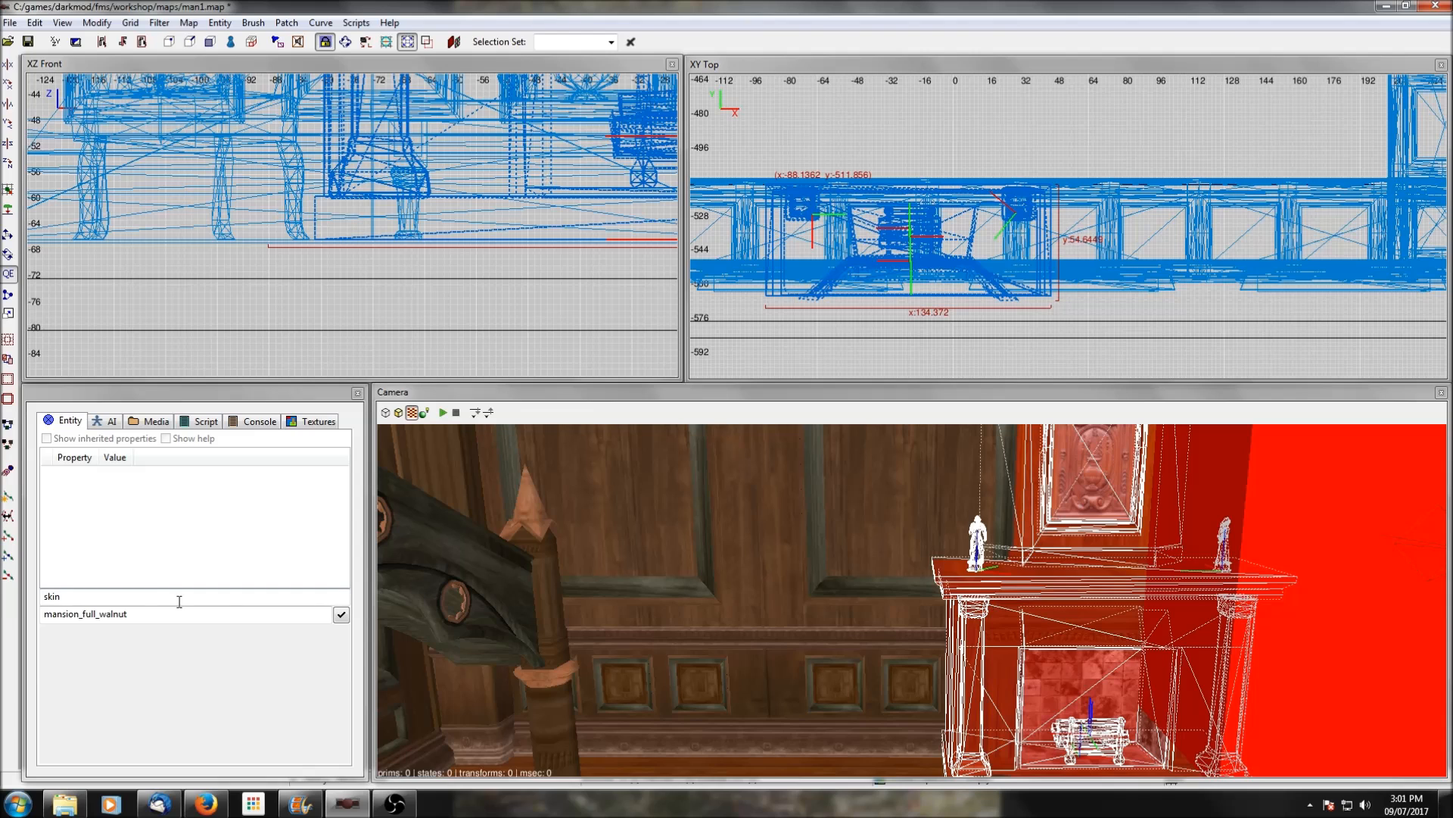
{"action": "left_click", "coordinate": [64, 424]}
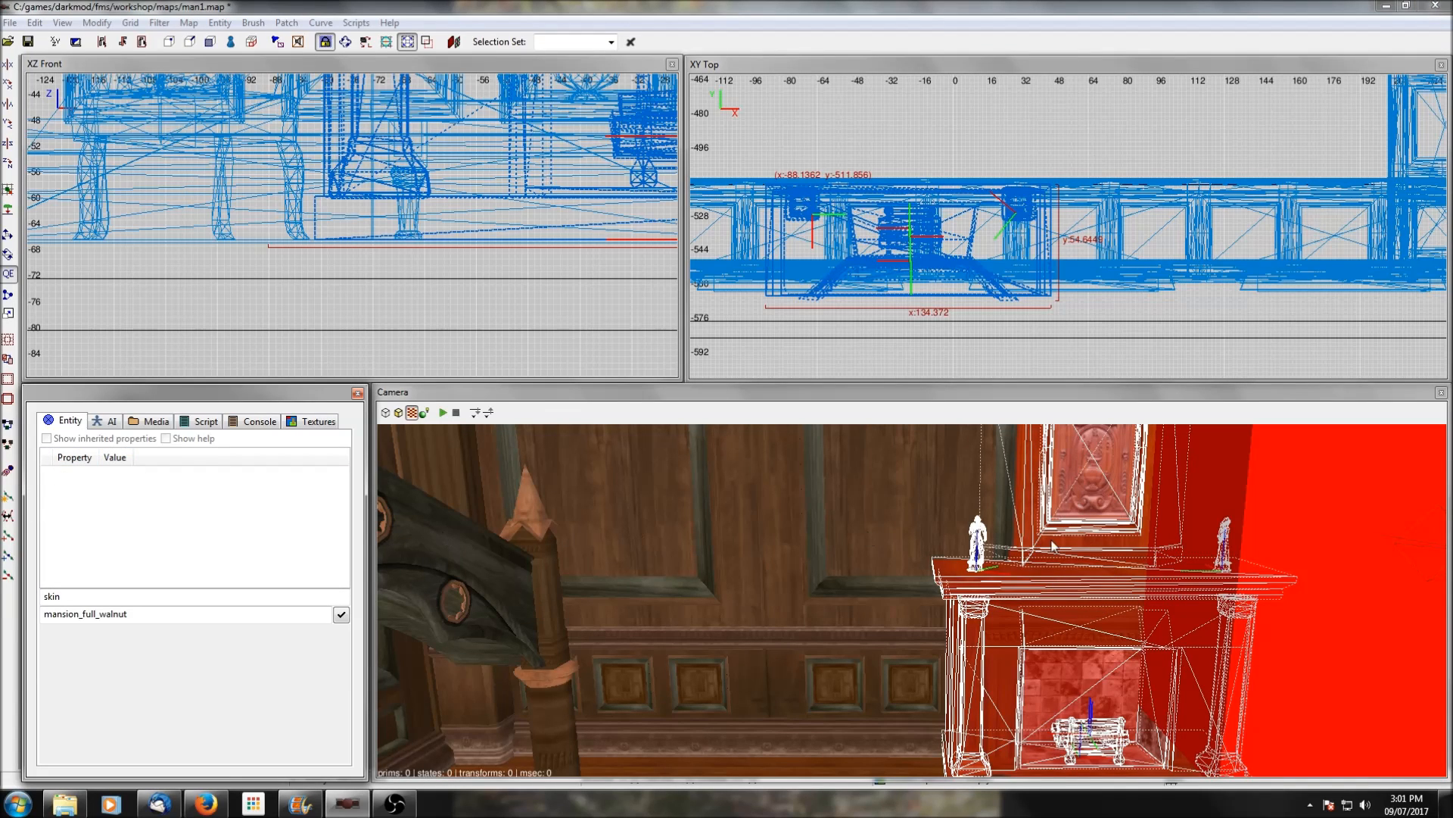
{"action": "right_click", "coordinate": [991, 594]}
{"action": "scroll", "coordinate": [991, 594], "scroll_direction": "up", "scroll_amount": 2}
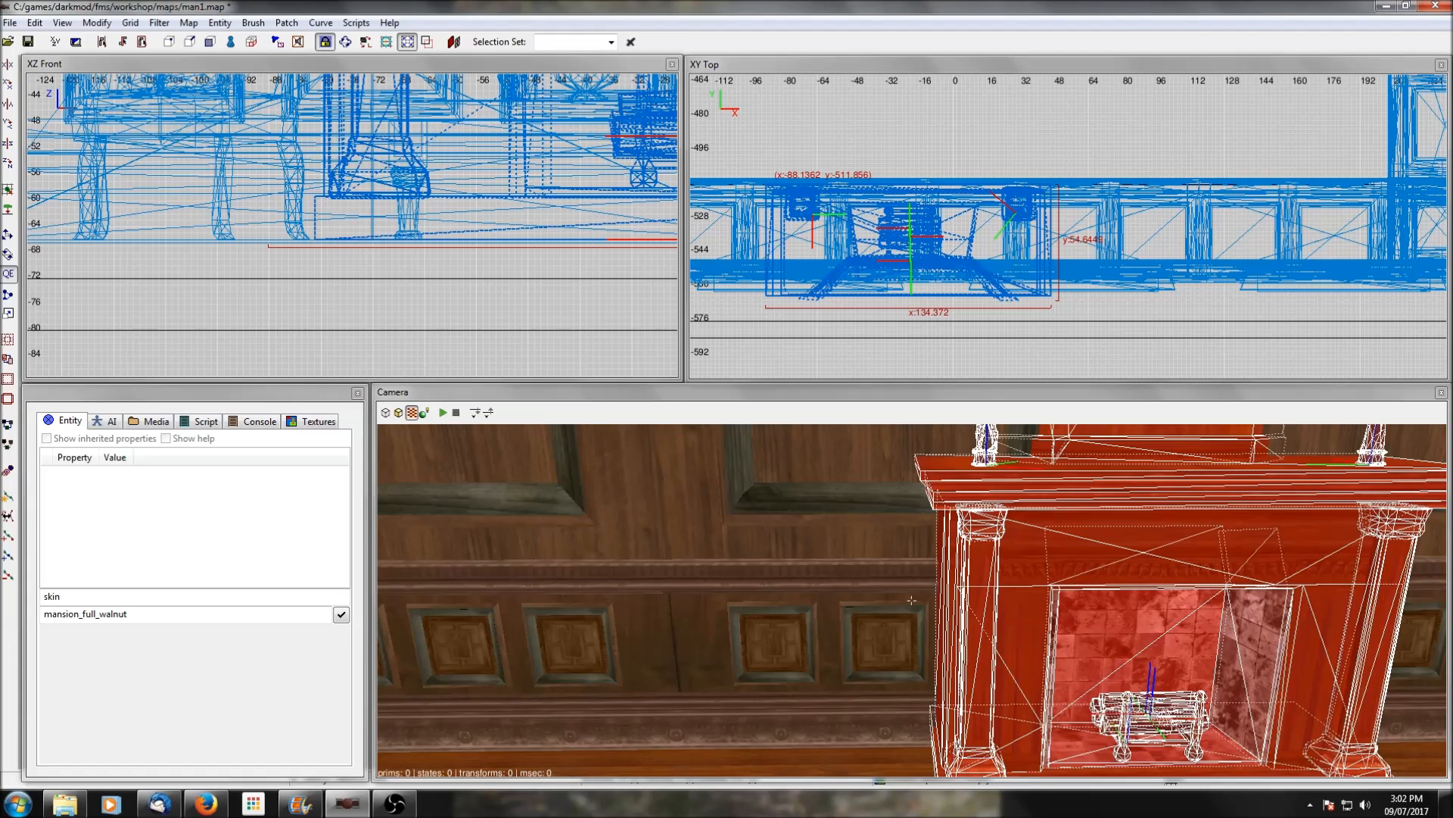
{"action": "right_click", "coordinate": [911, 600]}
{"action": "right_click", "coordinate": [1066, 584]}
{"action": "right_click", "coordinate": [1066, 584]}
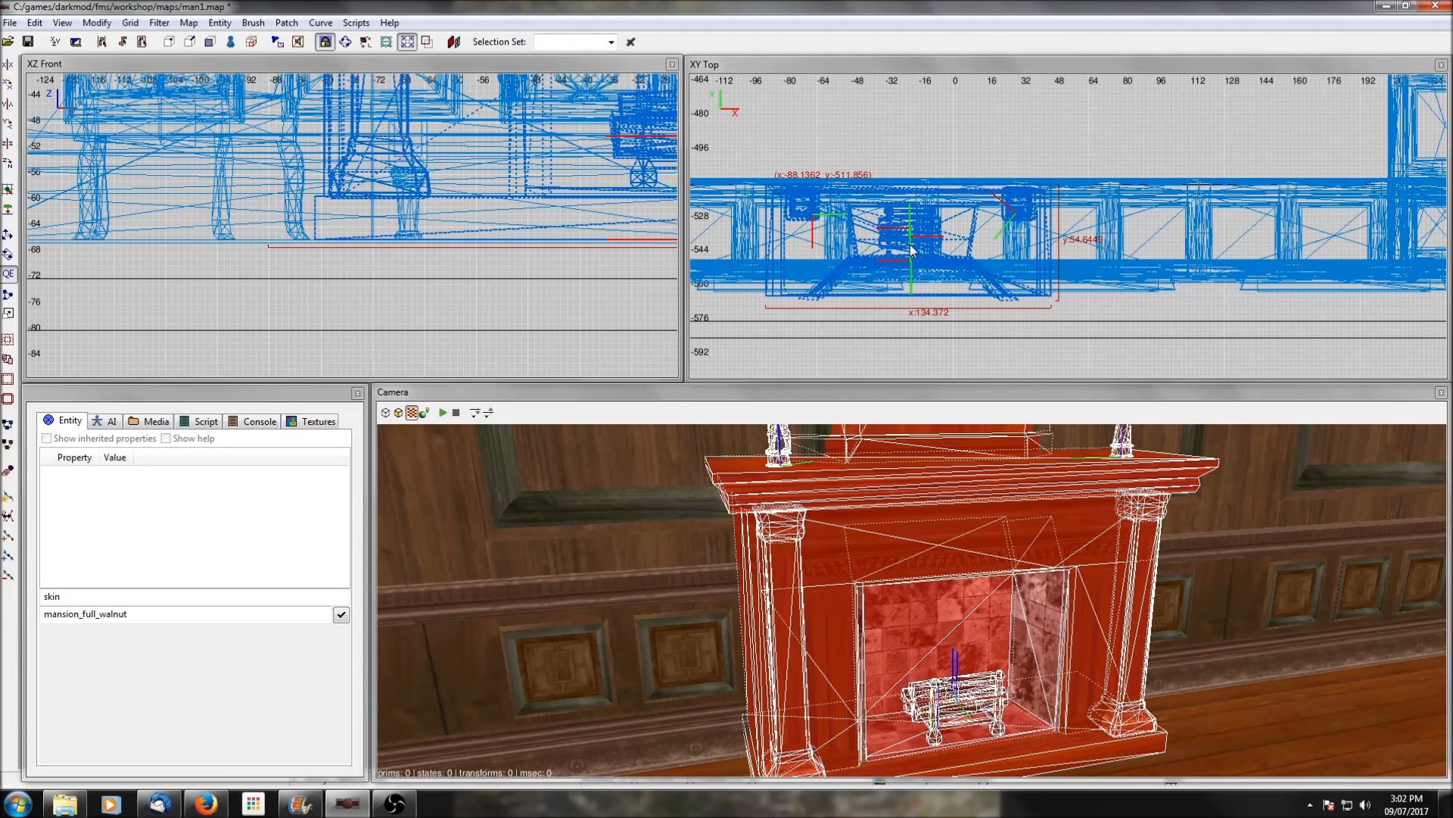
{"action": "right_click", "coordinate": [891, 141]}
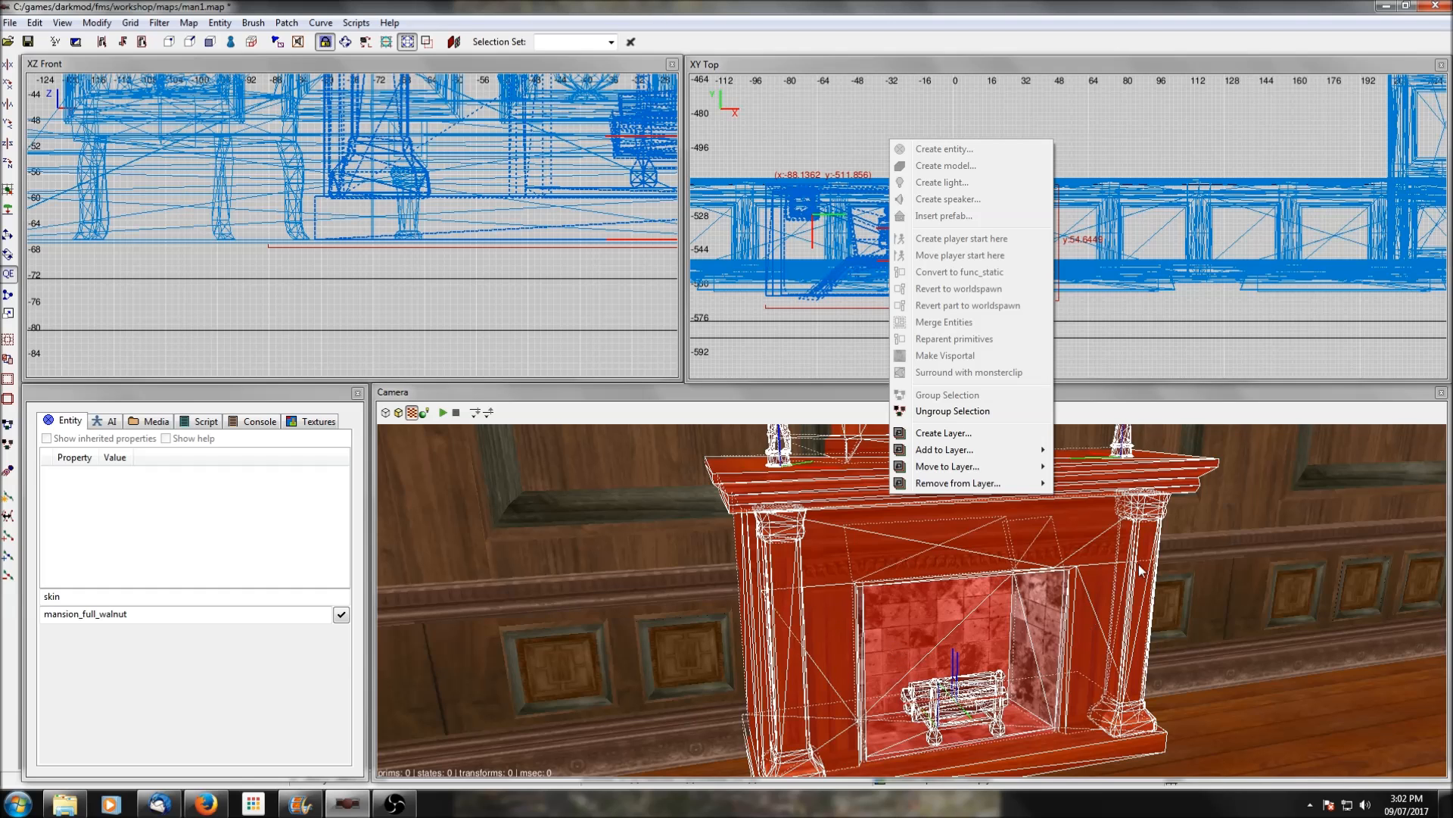
{"action": "left_click", "coordinate": [952, 411]}
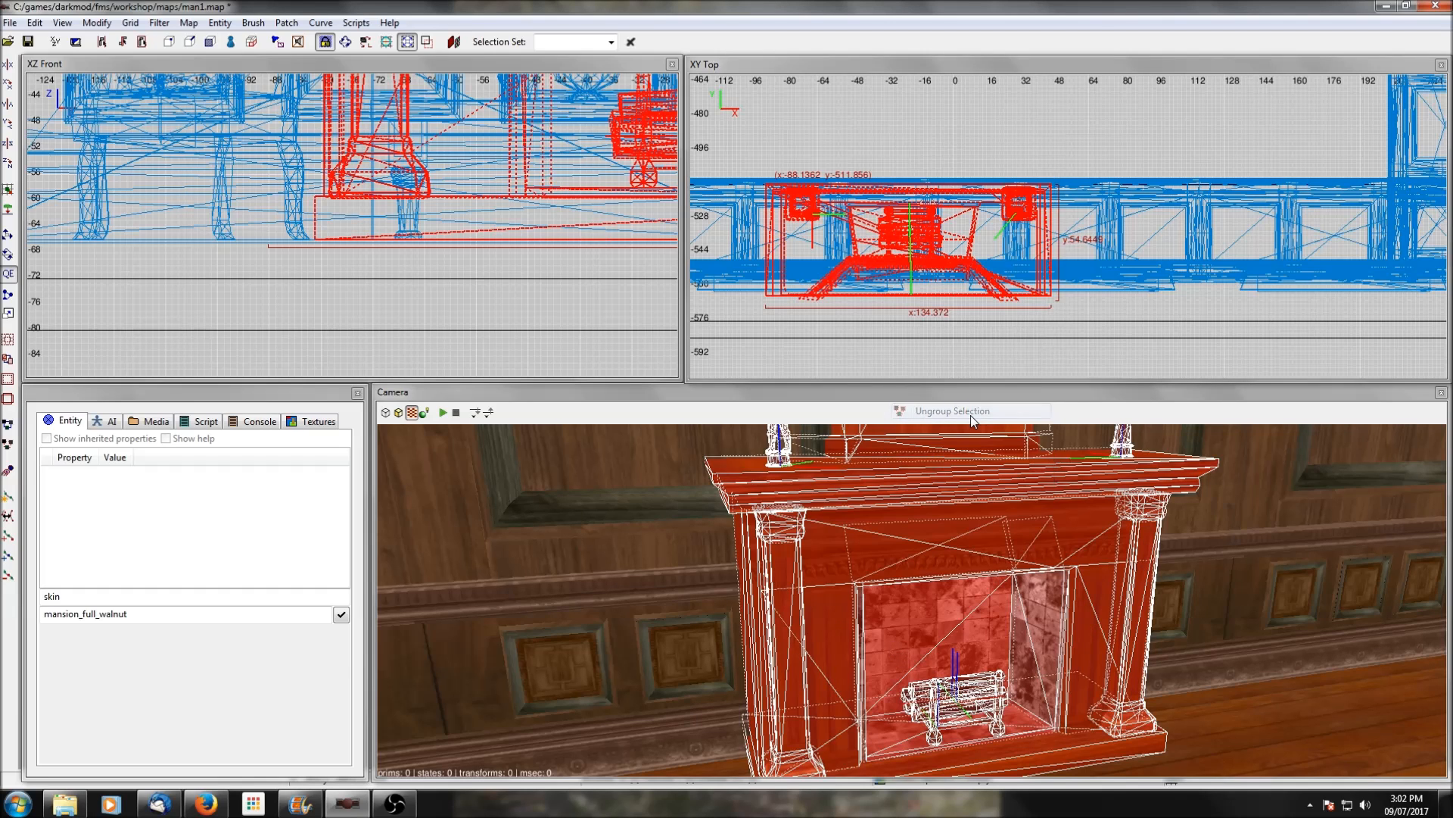
{"action": "key", "text": "Escape"}
Select the fireplace surround and the log grate individually to check the ungrouped parts, clearing the selection each time
{"action": "left_click", "coordinate": [898, 554], "text": "shift"}
{"action": "key", "text": "Escape"}
{"action": "left_click", "coordinate": [963, 686], "text": "shift"}
{"action": "key", "text": "Escape"}
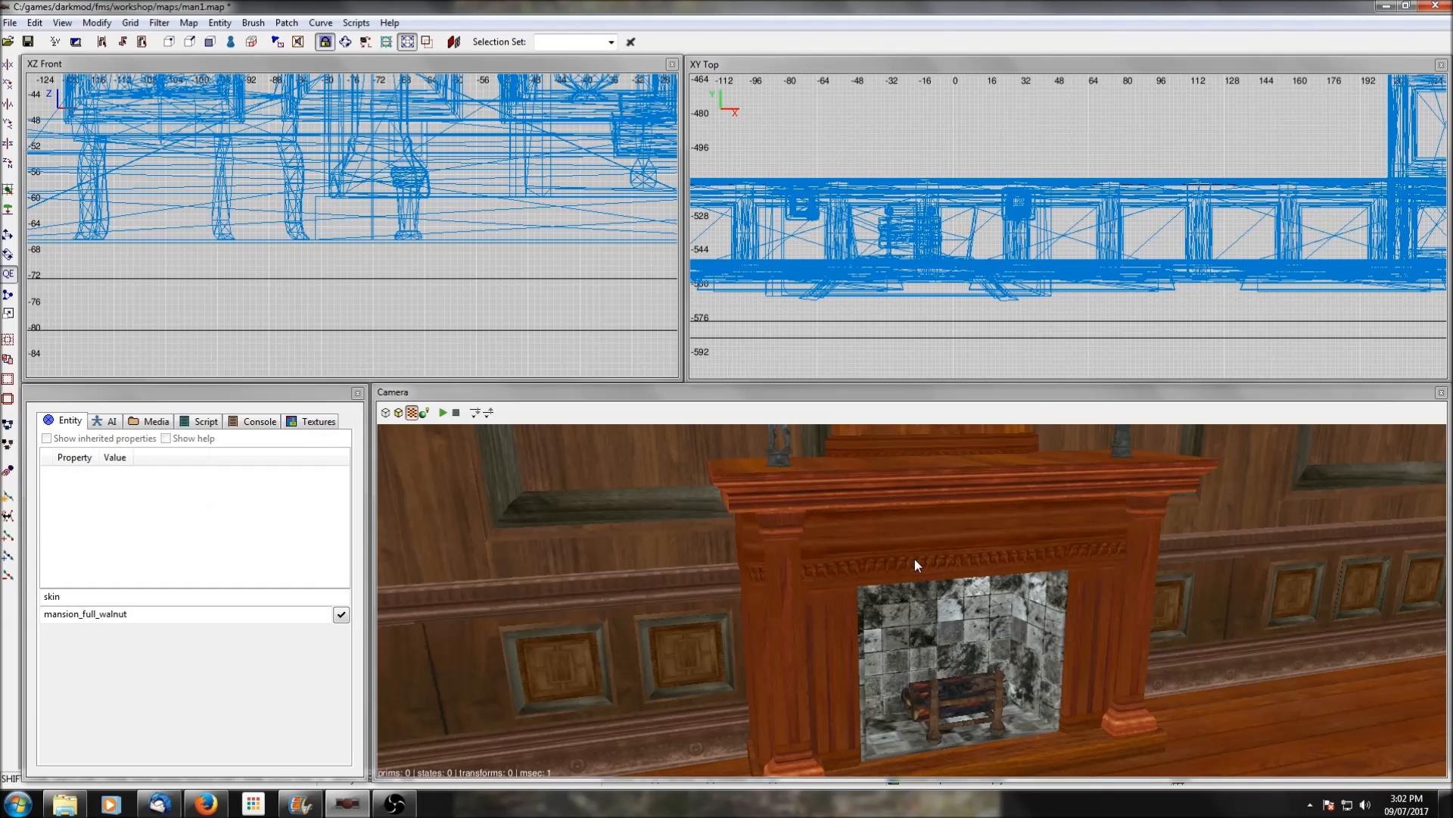
{"action": "left_click", "coordinate": [915, 559], "text": "shift"}
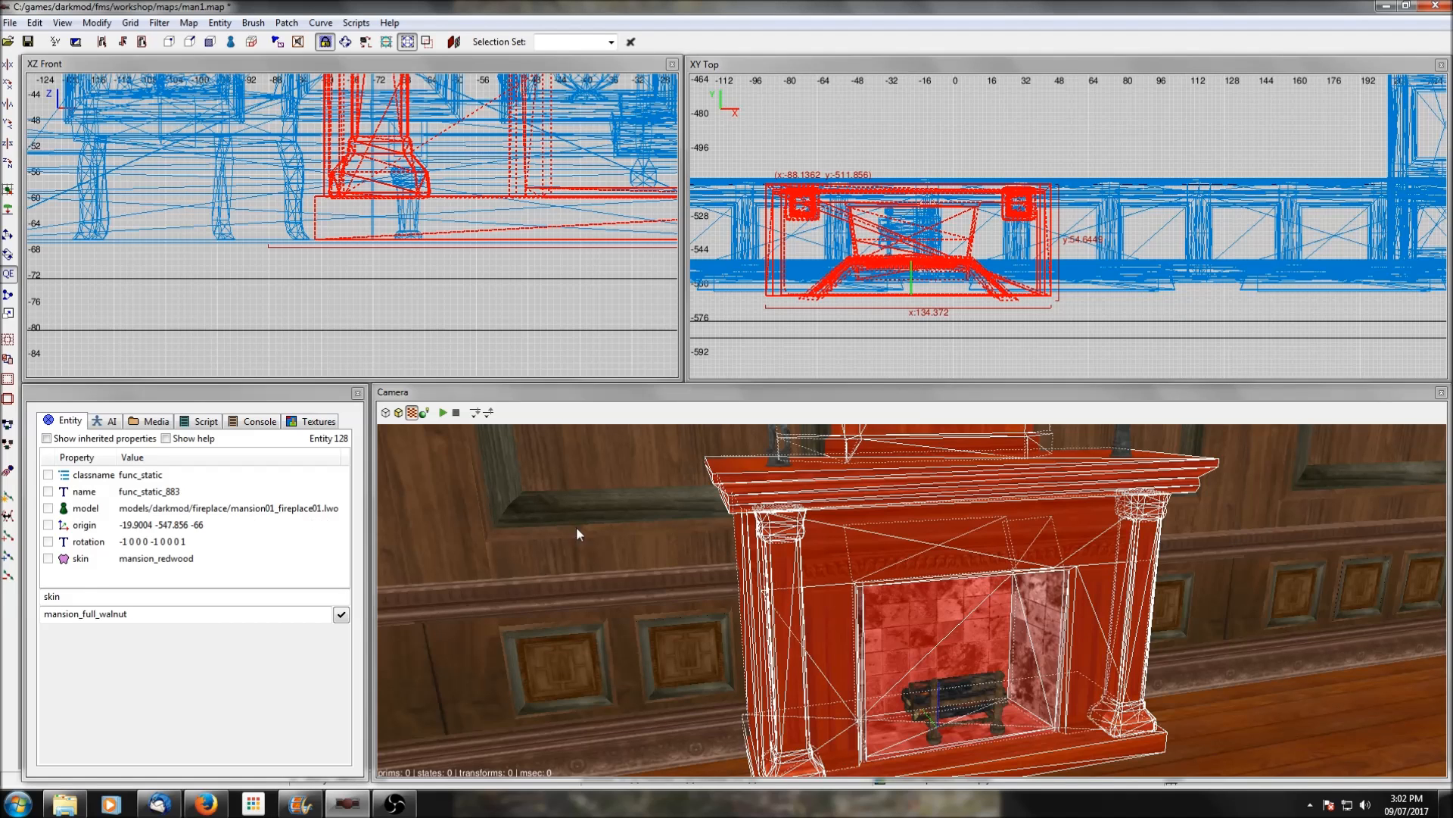
{"action": "key", "text": "Escape"}
Apply the adjoining wall panel's skin, mansion_full_walnut, to the fireplace surround and clear the selection
{"action": "right_click", "coordinate": [941, 552]}
{"action": "right_click", "coordinate": [936, 551]}
{"action": "left_click", "coordinate": [711, 541], "text": "shift"}
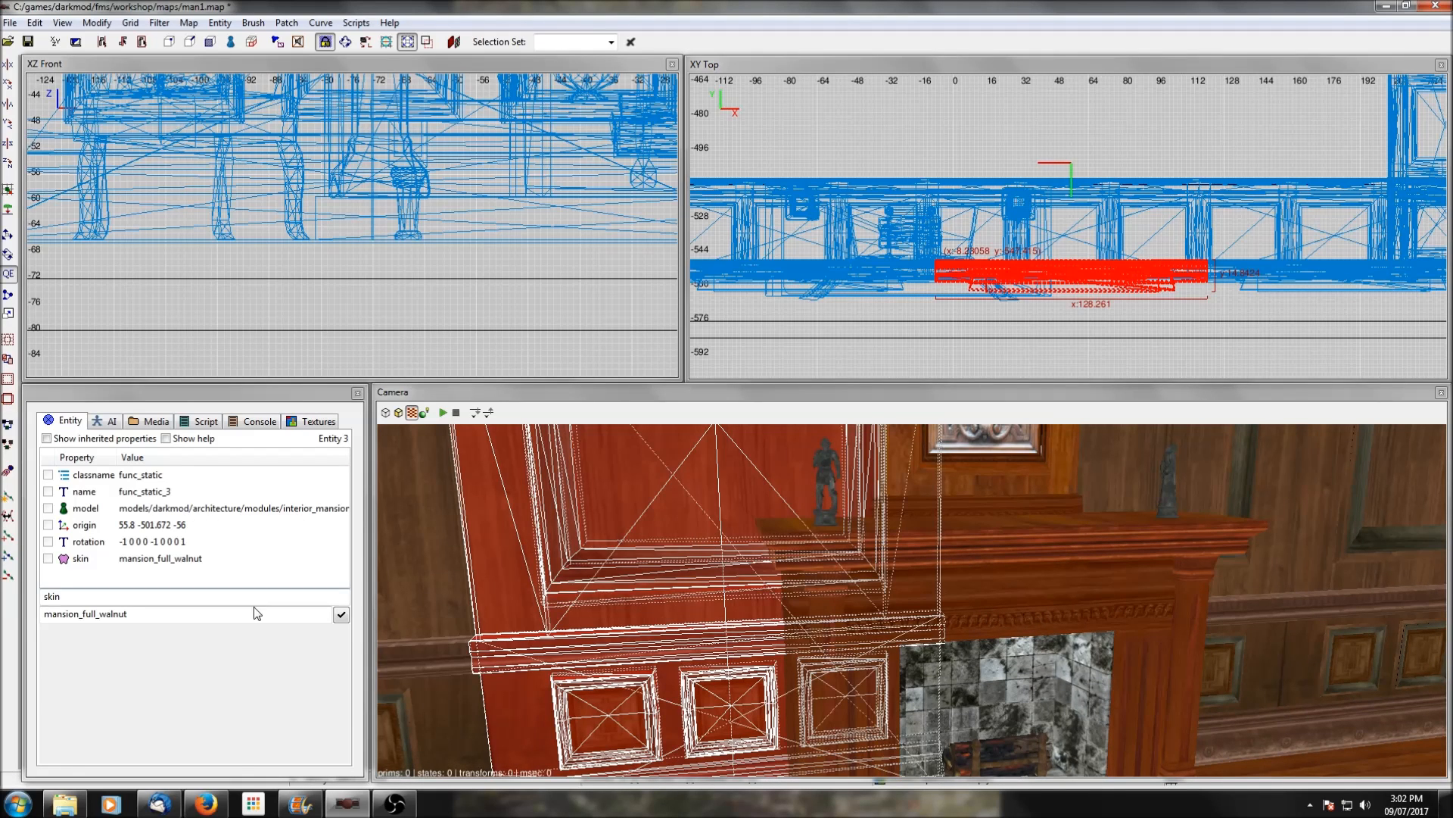
{"action": "left_click", "coordinate": [194, 510]}
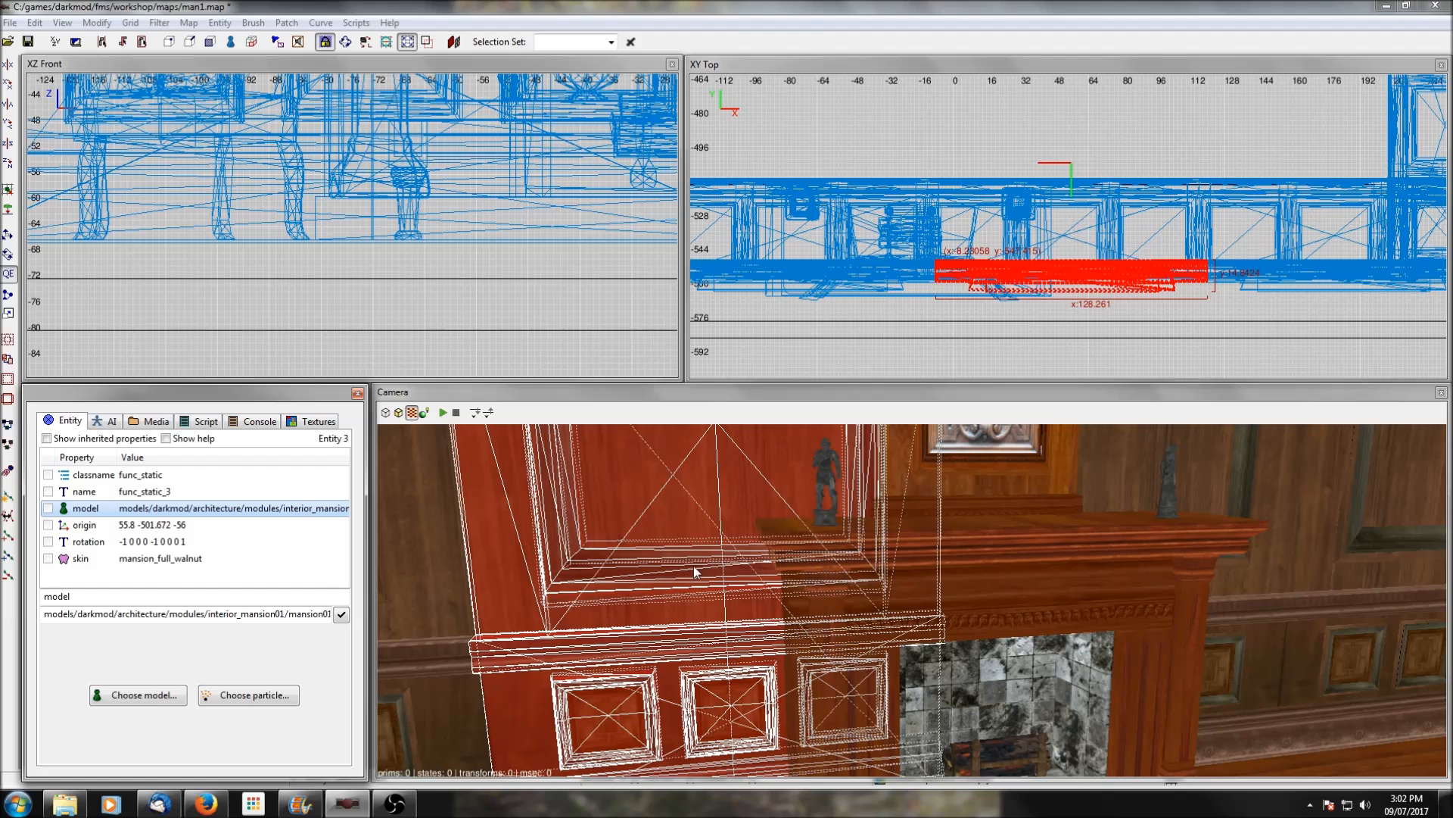
{"action": "left_click", "coordinate": [201, 564]}
{"action": "key", "text": "Escape"}
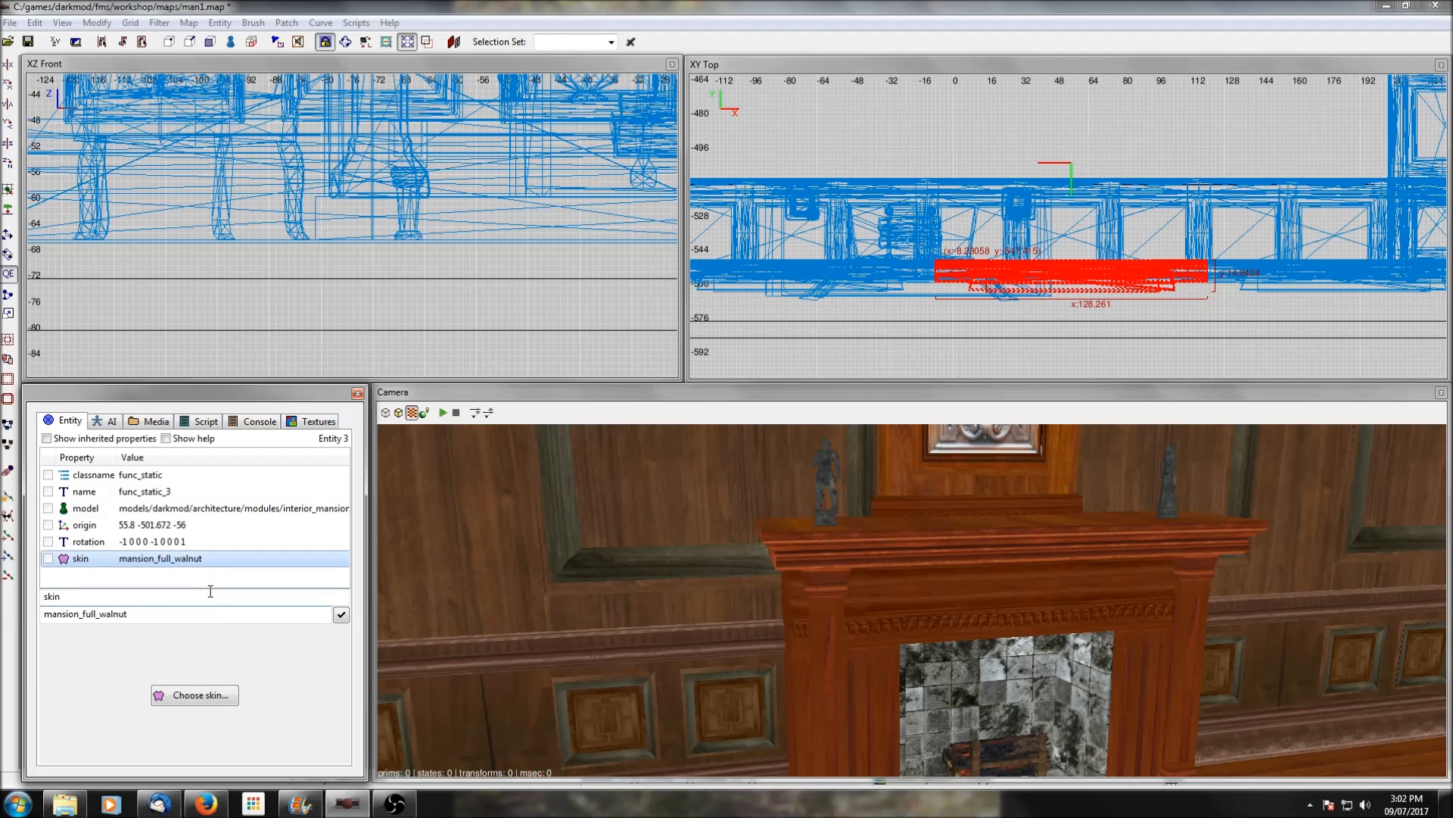
{"action": "left_click", "coordinate": [869, 573], "text": "shift"}
{"action": "left_click", "coordinate": [342, 616]}
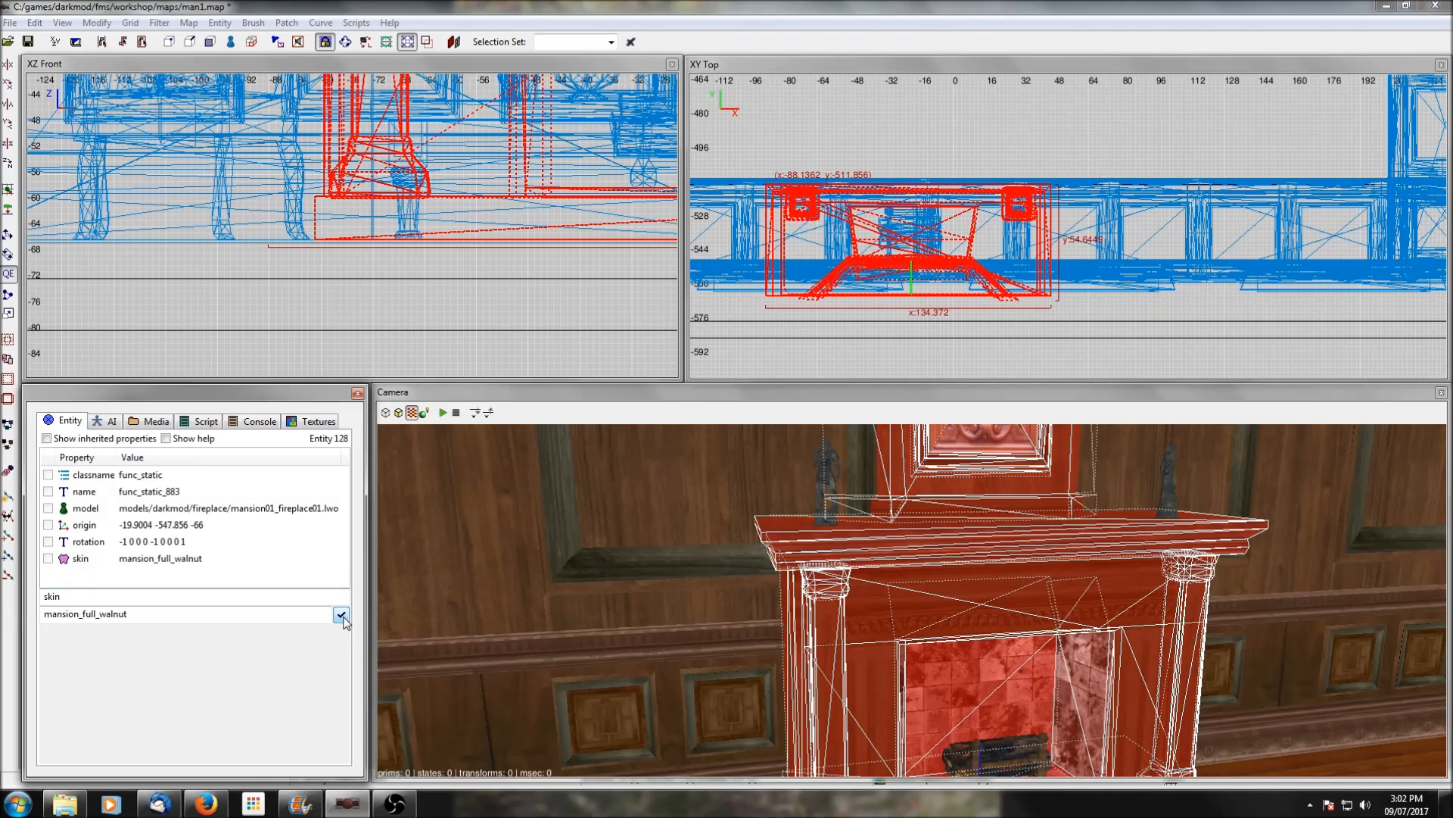
{"action": "key", "text": "Escape"}
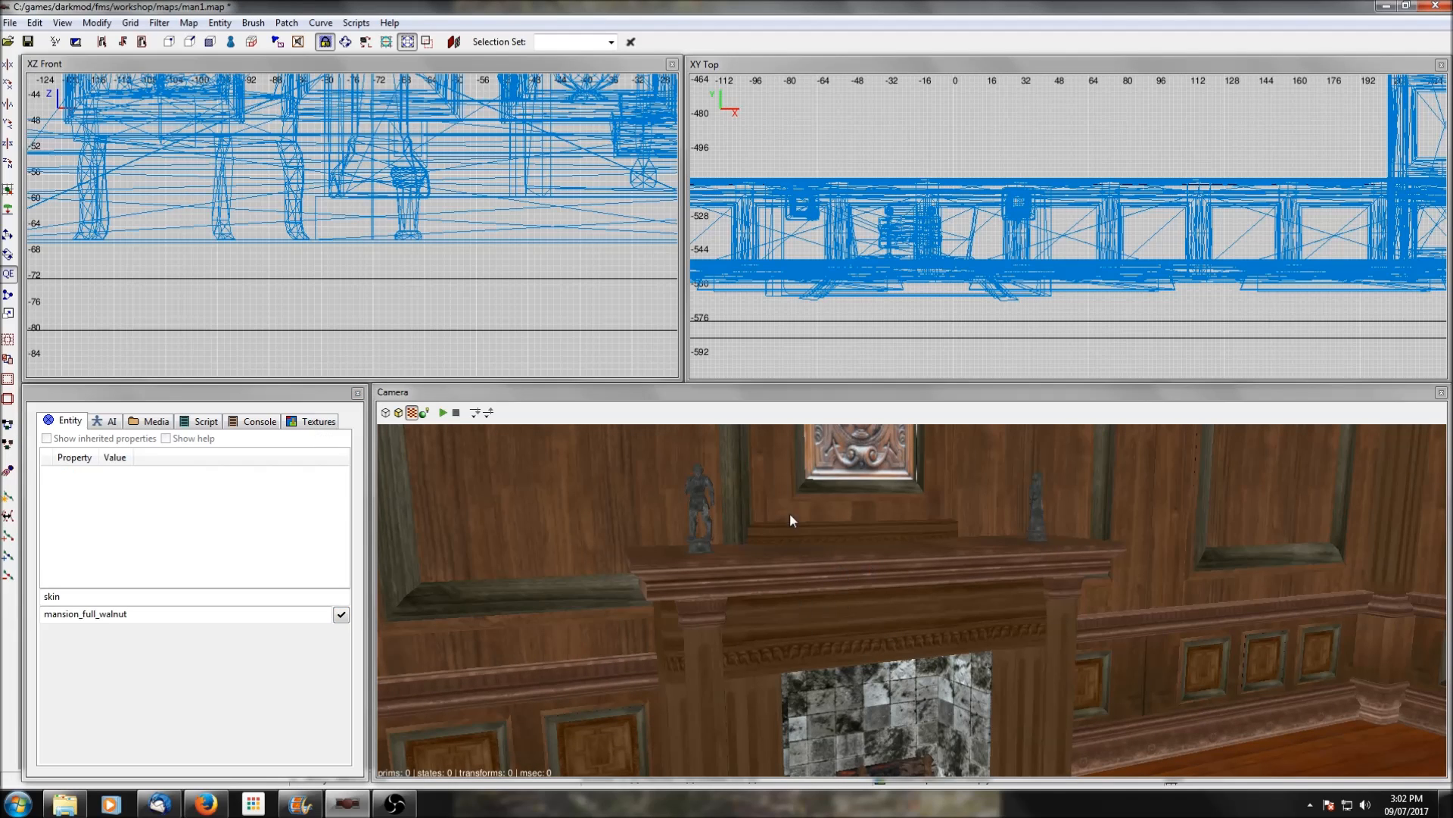
Examine the reskinned fireplace against the panelling, along with the bed, doorway, seating and washstand, in the camera view
{"action": "right_click", "coordinate": [803, 582]}
{"action": "scroll", "coordinate": [803, 582], "scroll_direction": "down", "scroll_amount": 2}
{"action": "right_click", "coordinate": [802, 581]}
{"action": "scroll", "coordinate": [802, 581], "scroll_direction": "up", "scroll_amount": 1}
{"action": "scroll", "coordinate": [803, 581], "scroll_direction": "down", "scroll_amount": 2}
{"action": "right_click", "coordinate": [804, 583]}
{"action": "right_click", "coordinate": [804, 583]}
{"action": "right_click", "coordinate": [804, 583]}
{"action": "right_click", "coordinate": [804, 582]}
{"action": "right_click", "coordinate": [804, 582]}
{"action": "scroll", "coordinate": [911, 600], "scroll_direction": "up", "scroll_amount": 3}
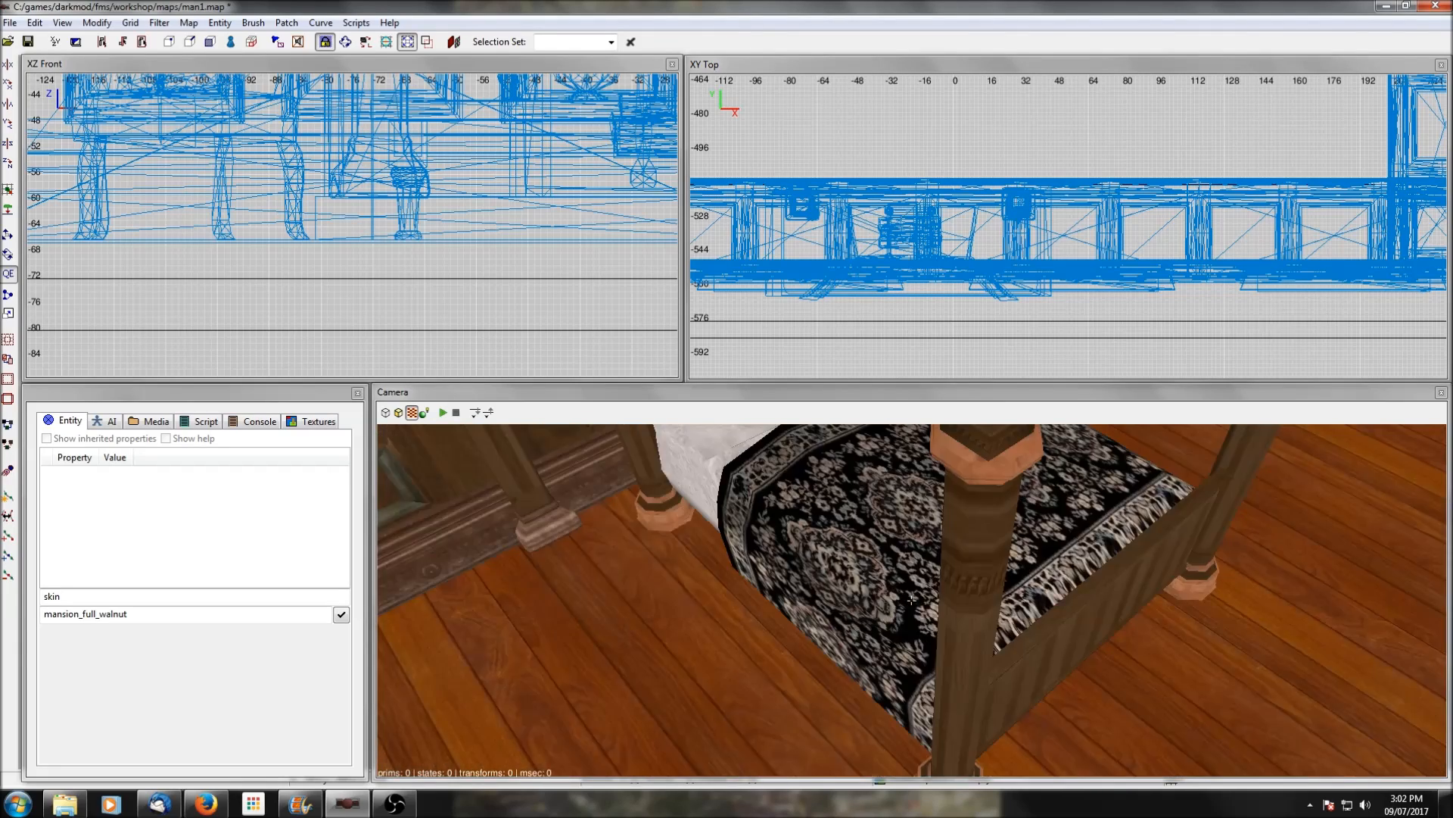
{"action": "right_click", "coordinate": [912, 600]}
{"action": "right_click", "coordinate": [811, 546]}
{"action": "right_click", "coordinate": [812, 527]}
{"action": "scroll", "coordinate": [812, 534], "scroll_direction": "up", "scroll_amount": 2}
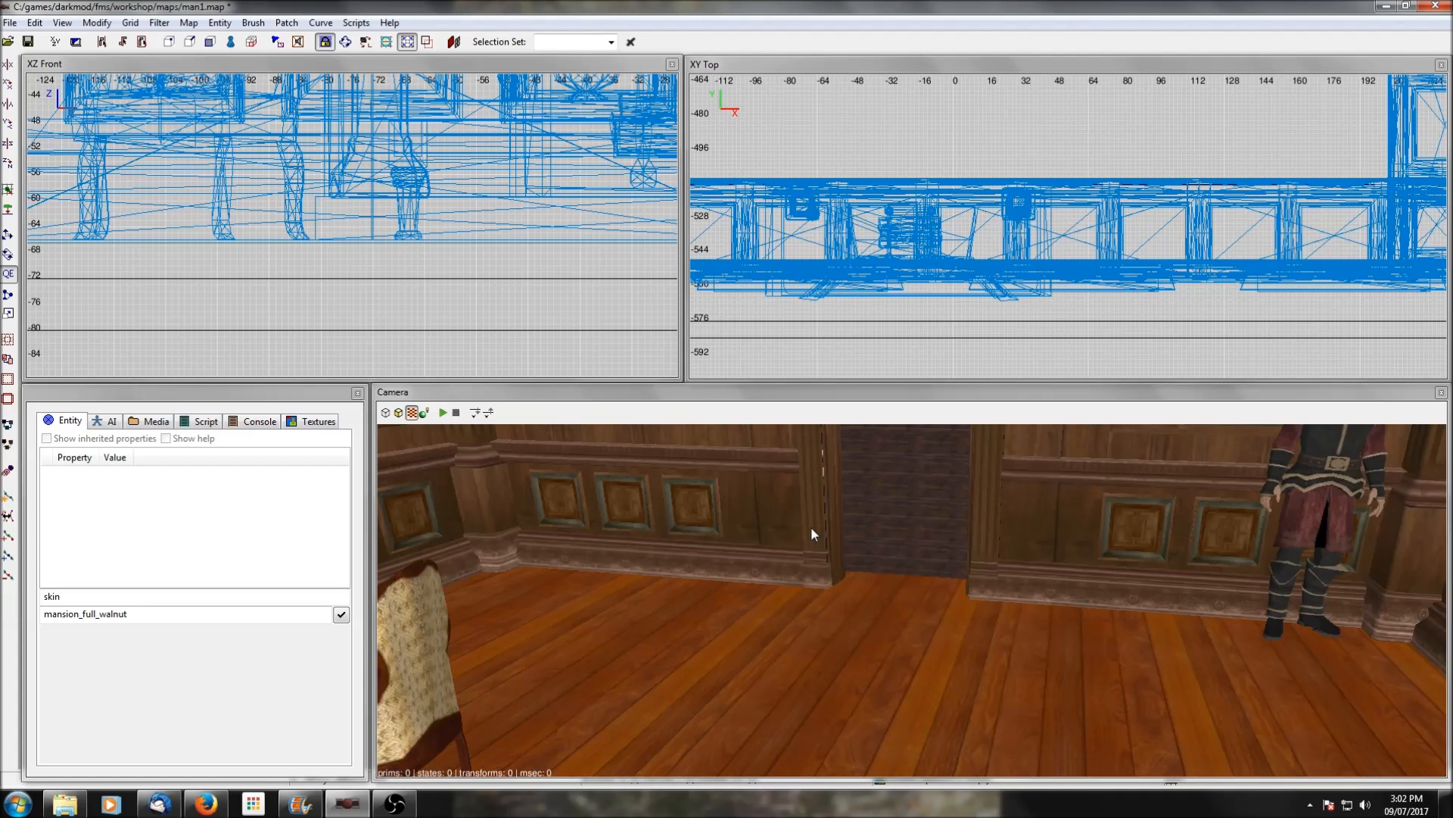
{"action": "right_click", "coordinate": [811, 532]}
{"action": "right_click", "coordinate": [911, 600]}
{"action": "scroll", "coordinate": [812, 529], "scroll_direction": "up", "scroll_amount": 3}
{"action": "right_click", "coordinate": [812, 527]}
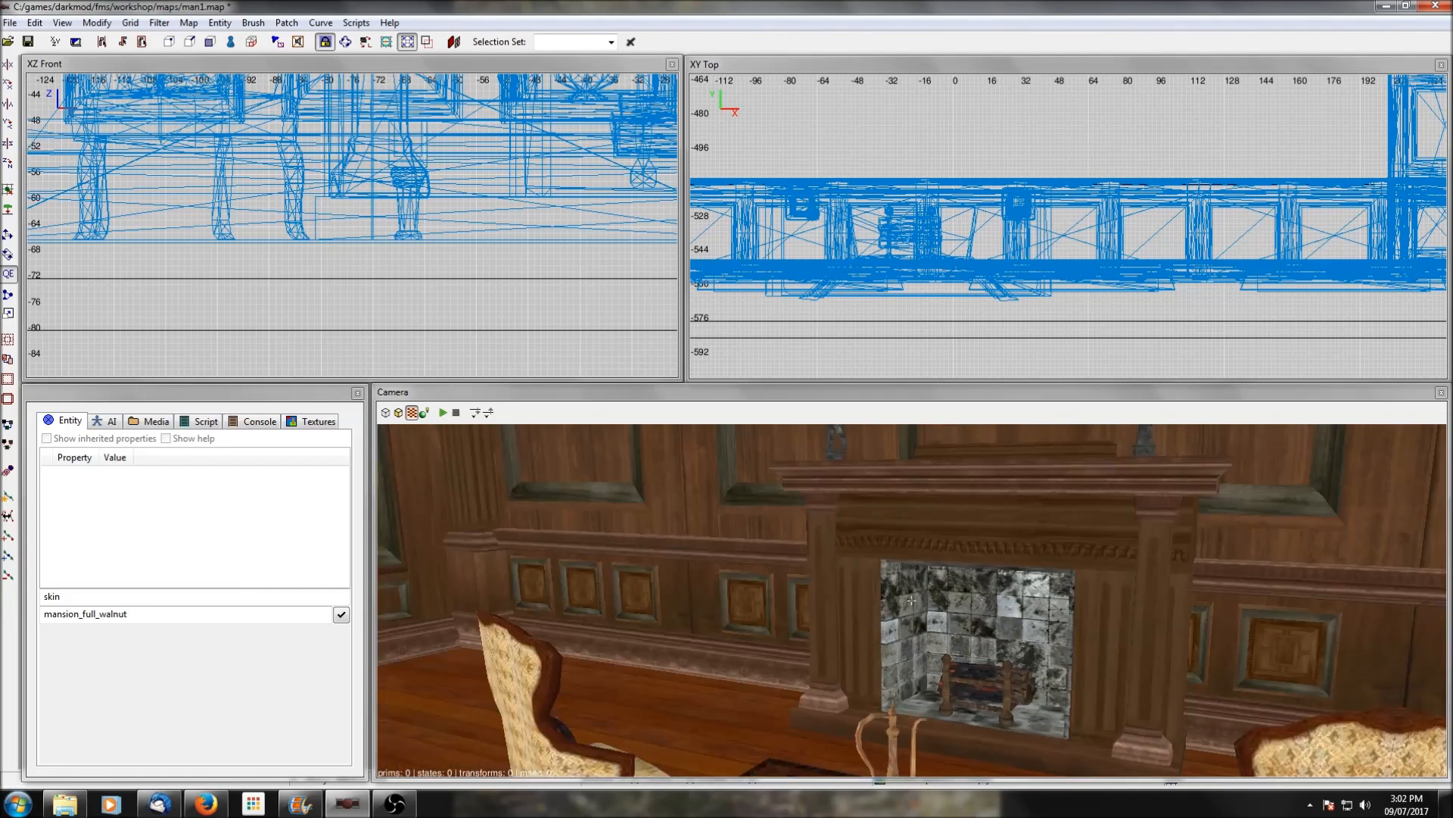
{"action": "right_click", "coordinate": [788, 540]}
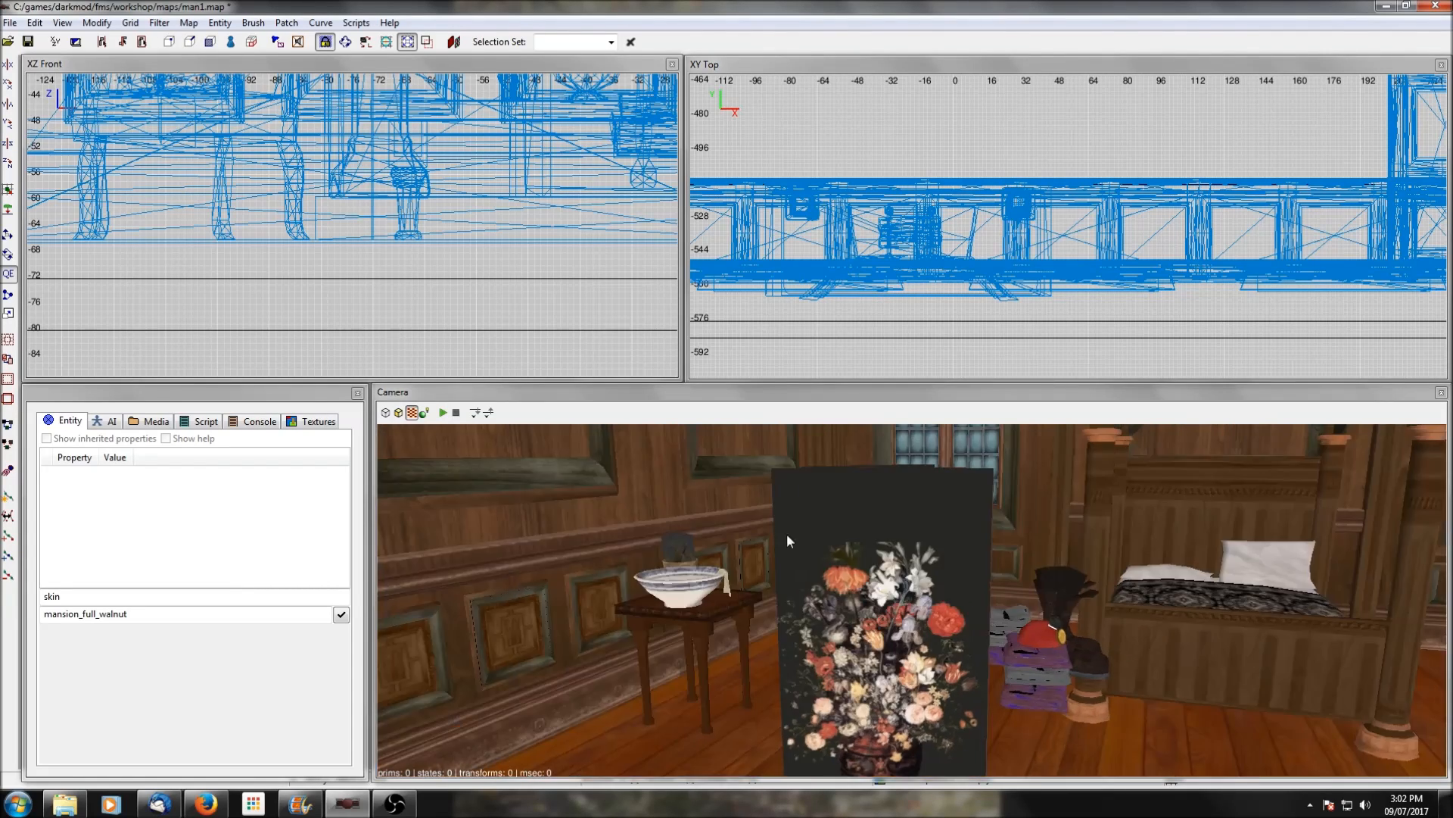
Move the washbasin table in the top view to the east wall just north of the bed, and clear the selection
{"action": "left_click", "coordinate": [691, 592], "text": "shift"}
{"action": "scroll", "coordinate": [871, 348], "scroll_direction": "down", "scroll_amount": 3}
{"action": "scroll", "coordinate": [974, 307], "scroll_direction": "down", "scroll_amount": 3}
{"action": "mouse_move", "coordinate": [1023, 220]}
{"action": "right_mouse_down"}
{"action": "mouse_move", "coordinate": [958, 373]}
{"action": "mouse_move", "coordinate": [998, 210]}
{"action": "right_mouse_up"}
{"action": "scroll", "coordinate": [1025, 221], "scroll_direction": "up", "scroll_amount": 3}
{"action": "left_click_drag", "start_coordinate": [963, 174], "coordinate": [1111, 254]}
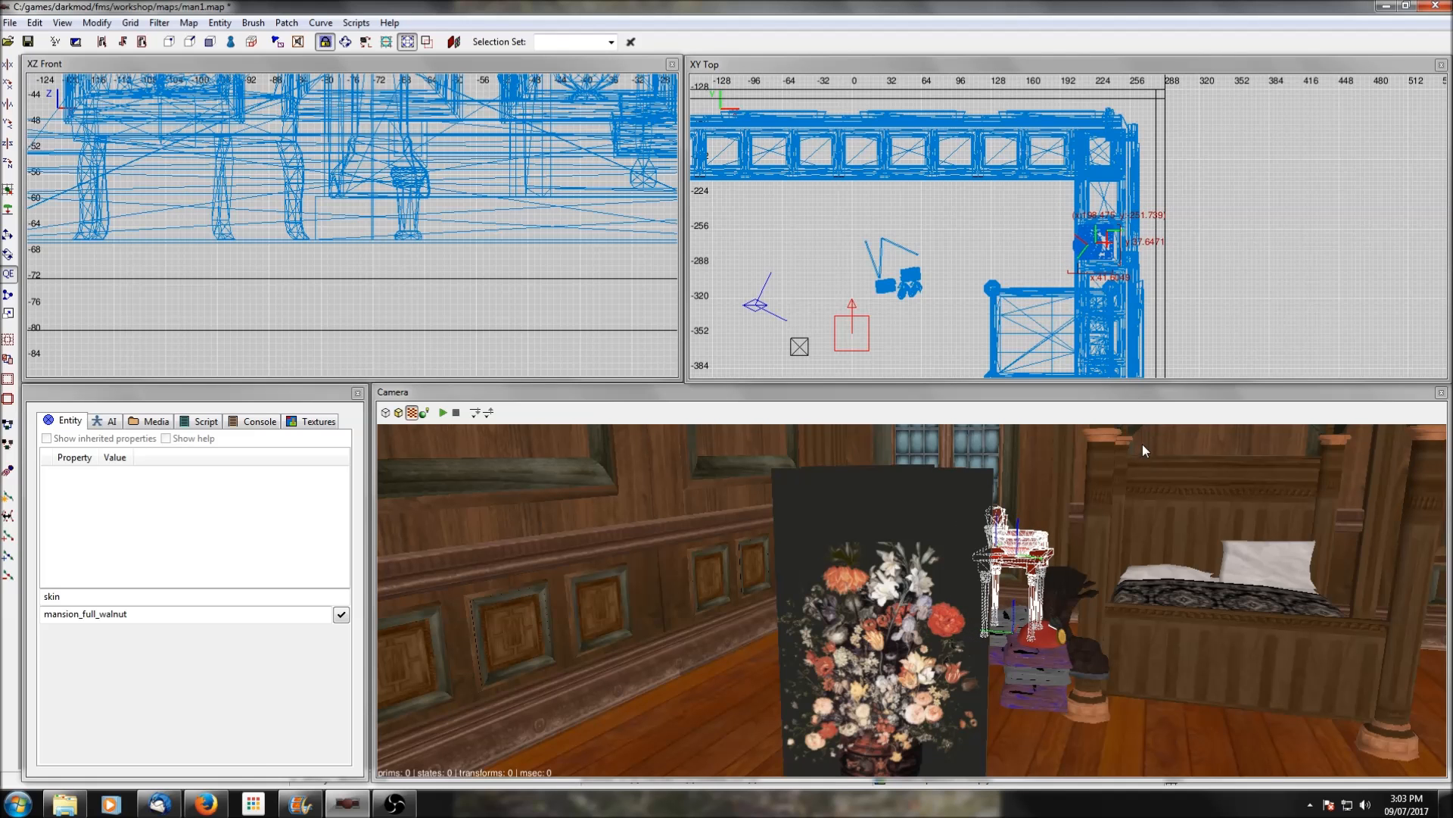
{"action": "key", "text": "Escape"}
Examine the room from the bed and fireplace to the panelled corner in the camera, and its overall layout in the top view
{"action": "right_click", "coordinate": [1151, 515]}
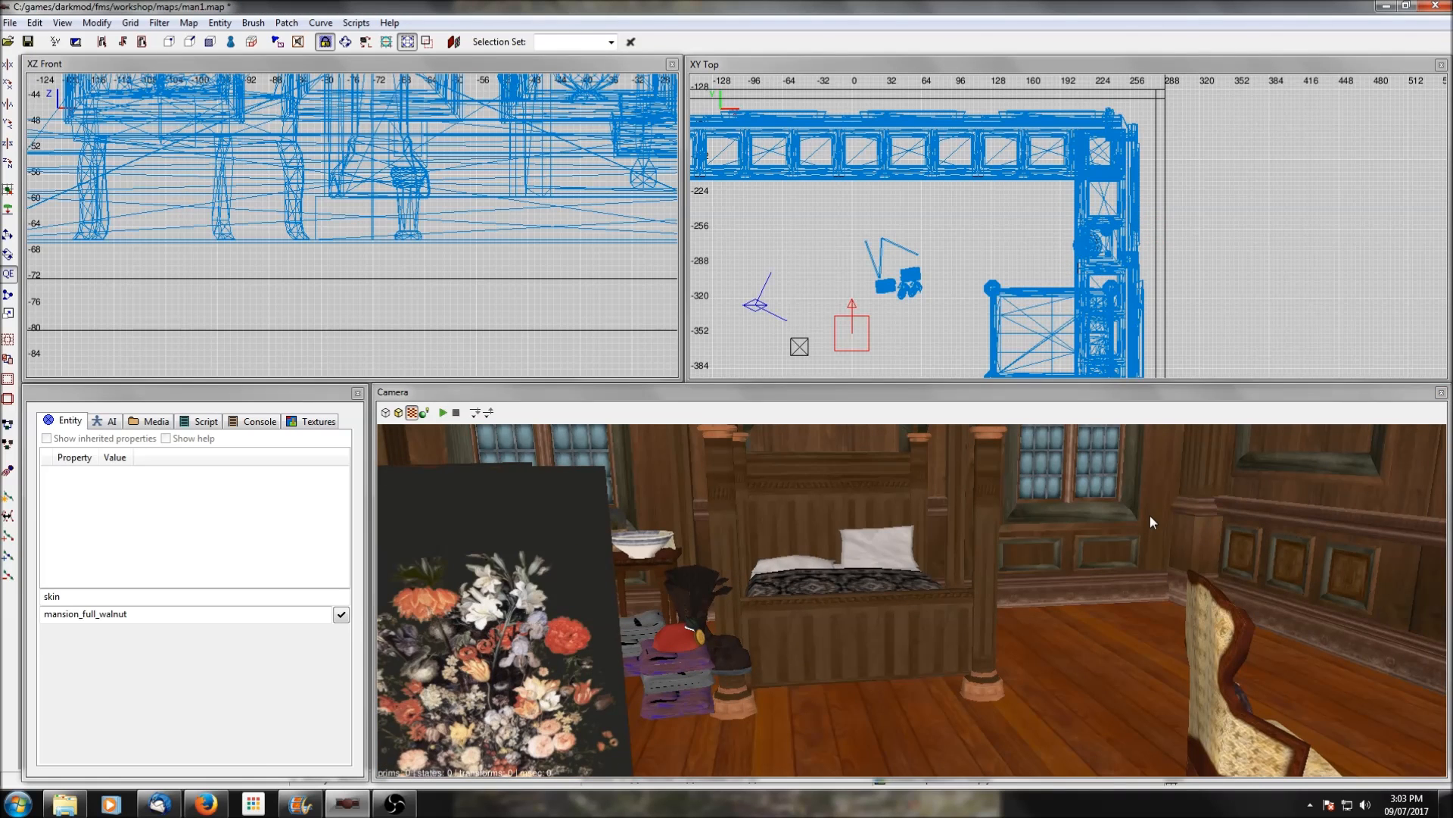
{"action": "right_click", "coordinate": [1014, 619]}
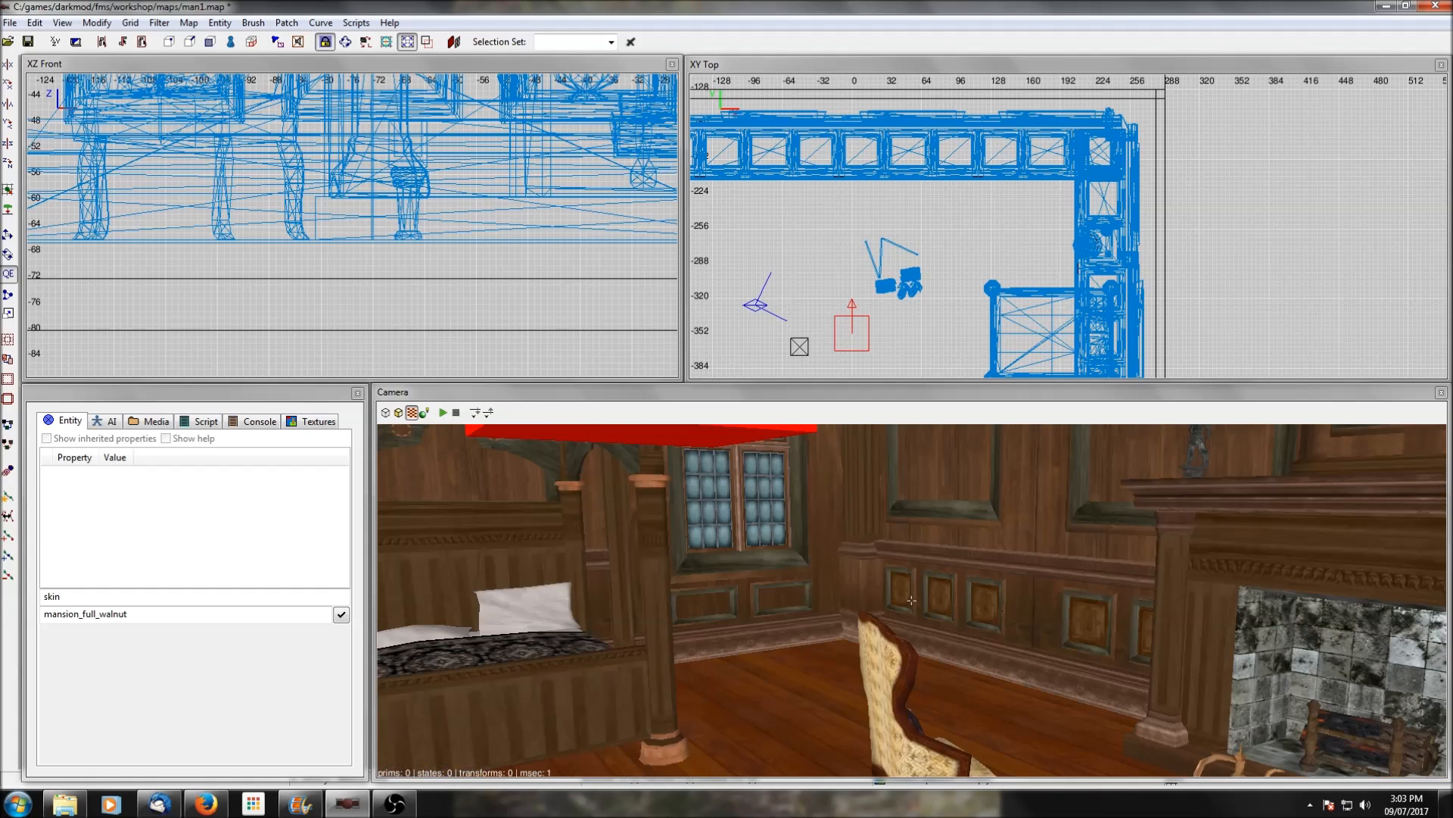
{"action": "right_click", "coordinate": [1016, 625]}
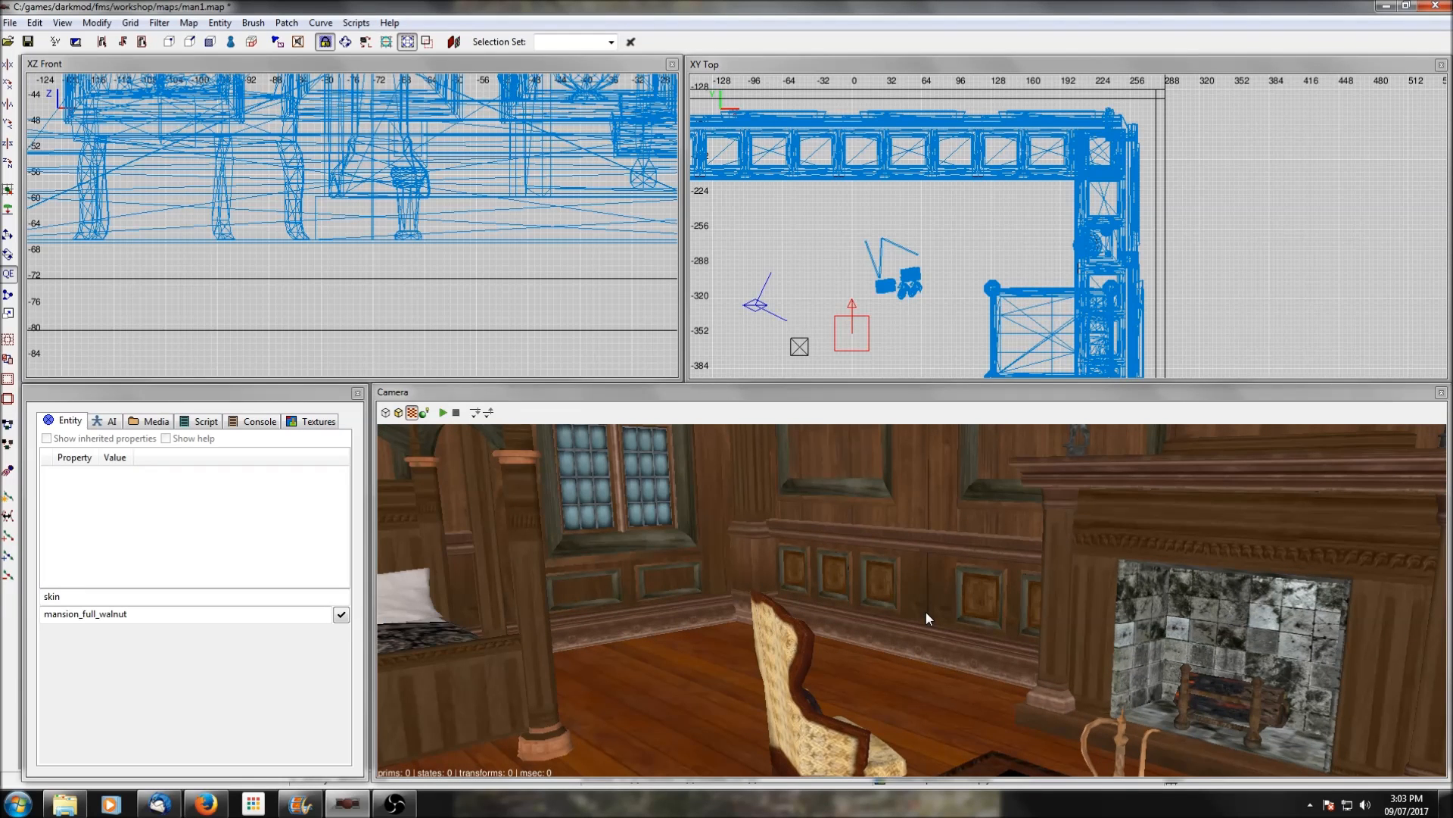
{"action": "scroll", "coordinate": [913, 316], "scroll_direction": "down", "scroll_amount": 2}
{"action": "right_click", "coordinate": [912, 600]}
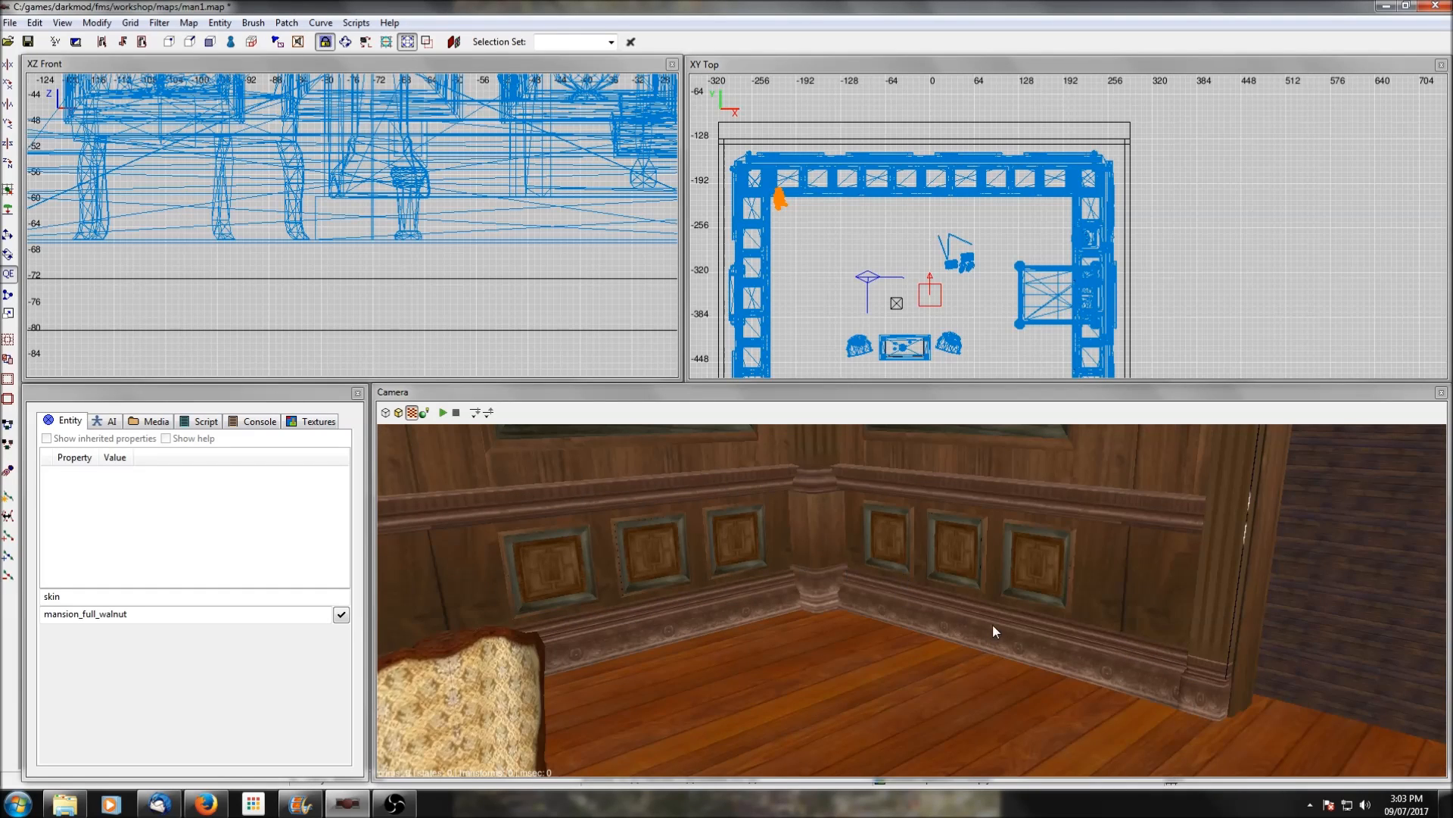
{"action": "right_click", "coordinate": [958, 611]}
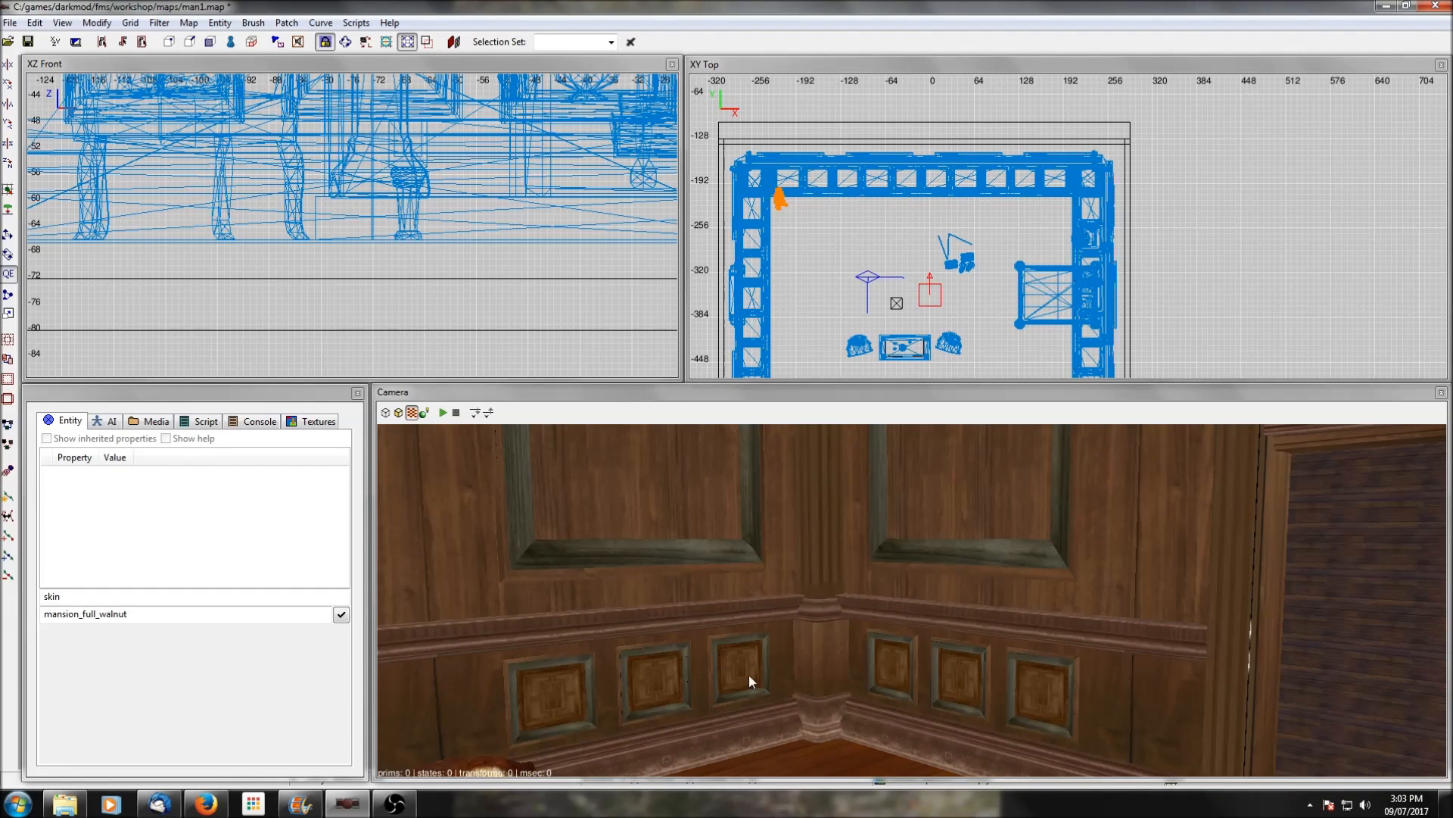
{"action": "right_click", "coordinate": [849, 692]}
{"action": "right_click", "coordinate": [849, 691]}
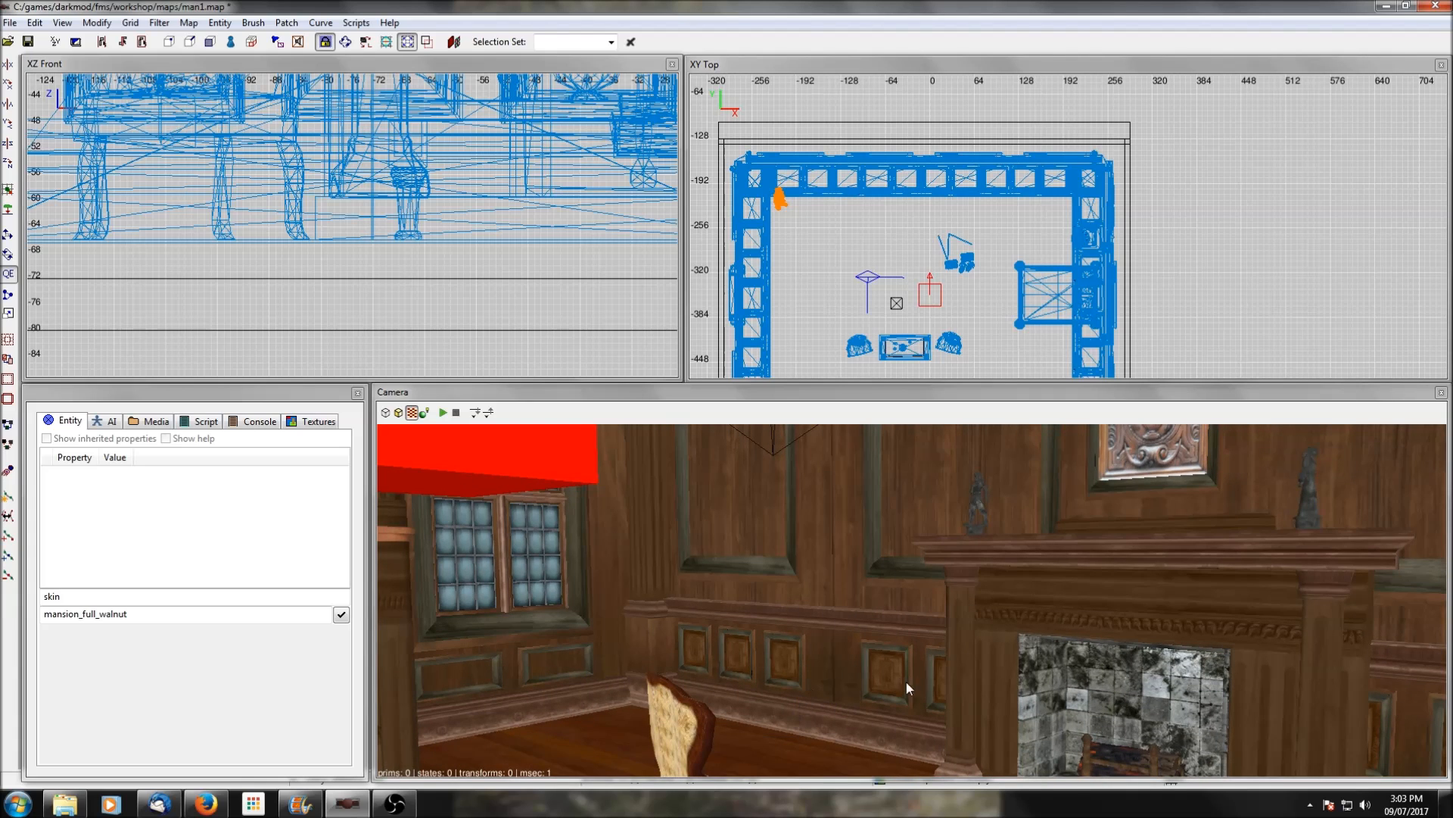
{"action": "scroll", "coordinate": [946, 321], "scroll_direction": "down", "scroll_amount": 2}
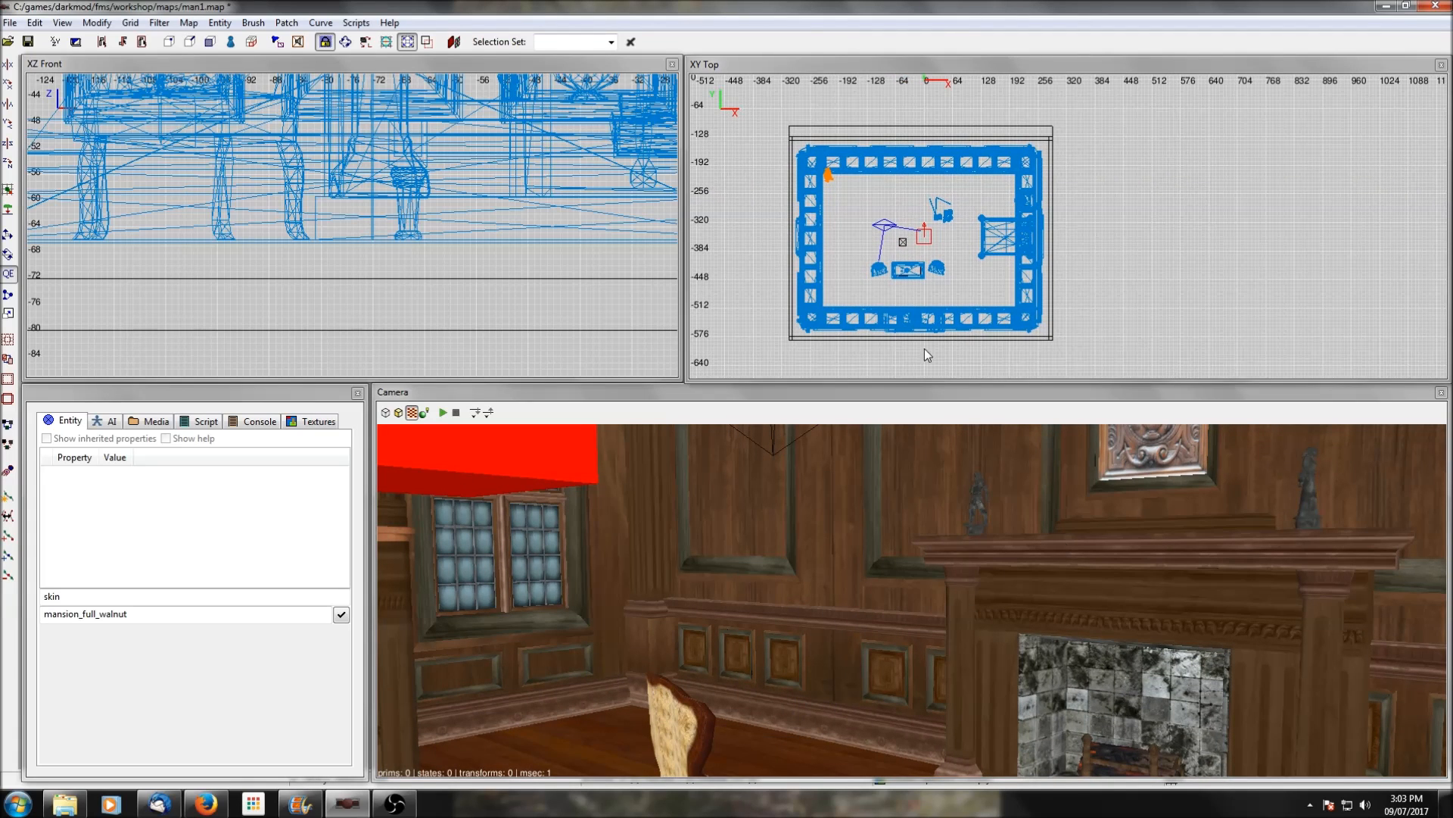
{"action": "scroll", "coordinate": [898, 329], "scroll_direction": "up", "scroll_amount": 3}
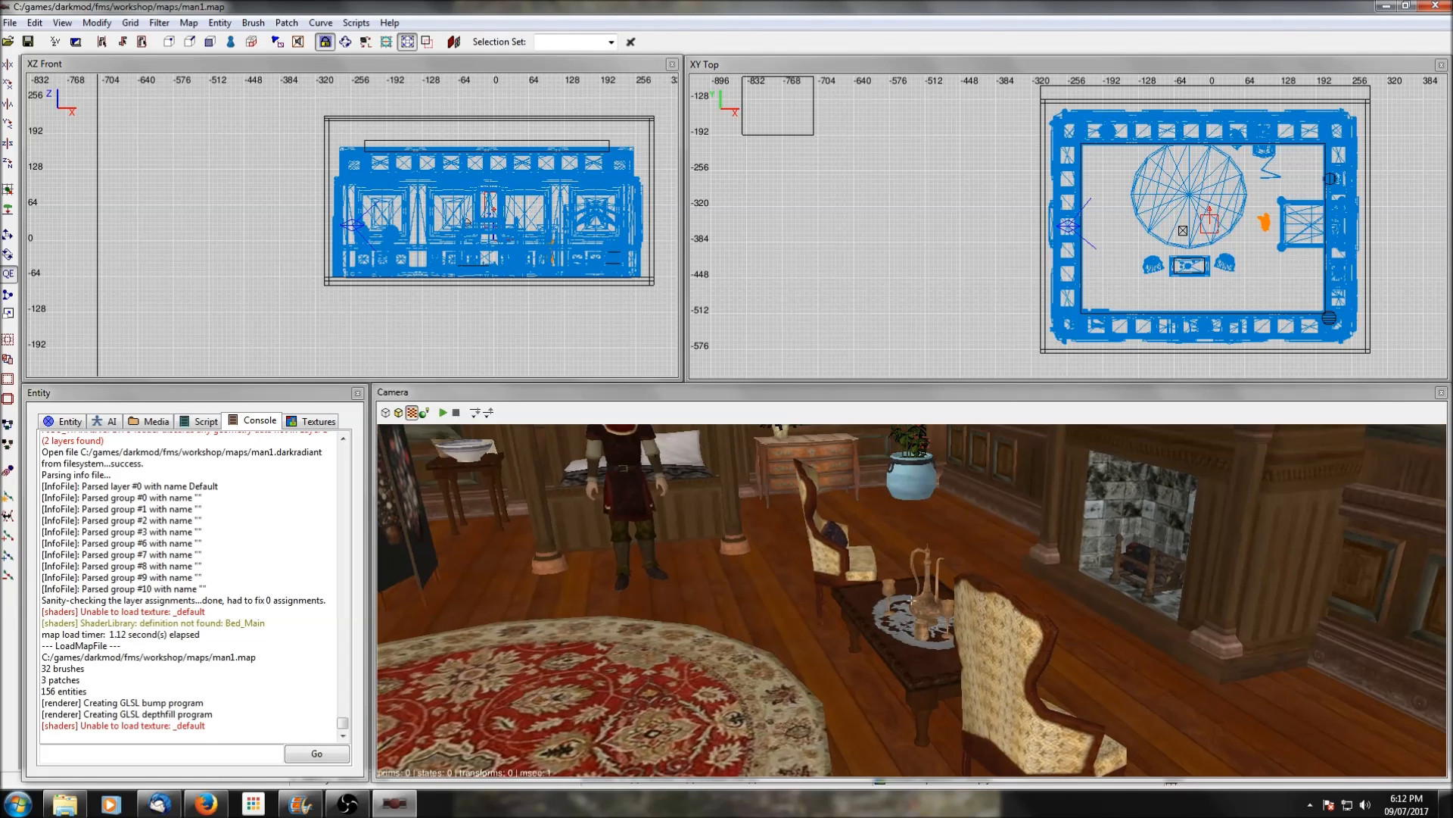
View the seating group and fireplace in the furnished room, selecting the fireplace group and deselecting it again
{"action": "right_click", "coordinate": [911, 599]}
{"action": "right_click", "coordinate": [888, 530]}
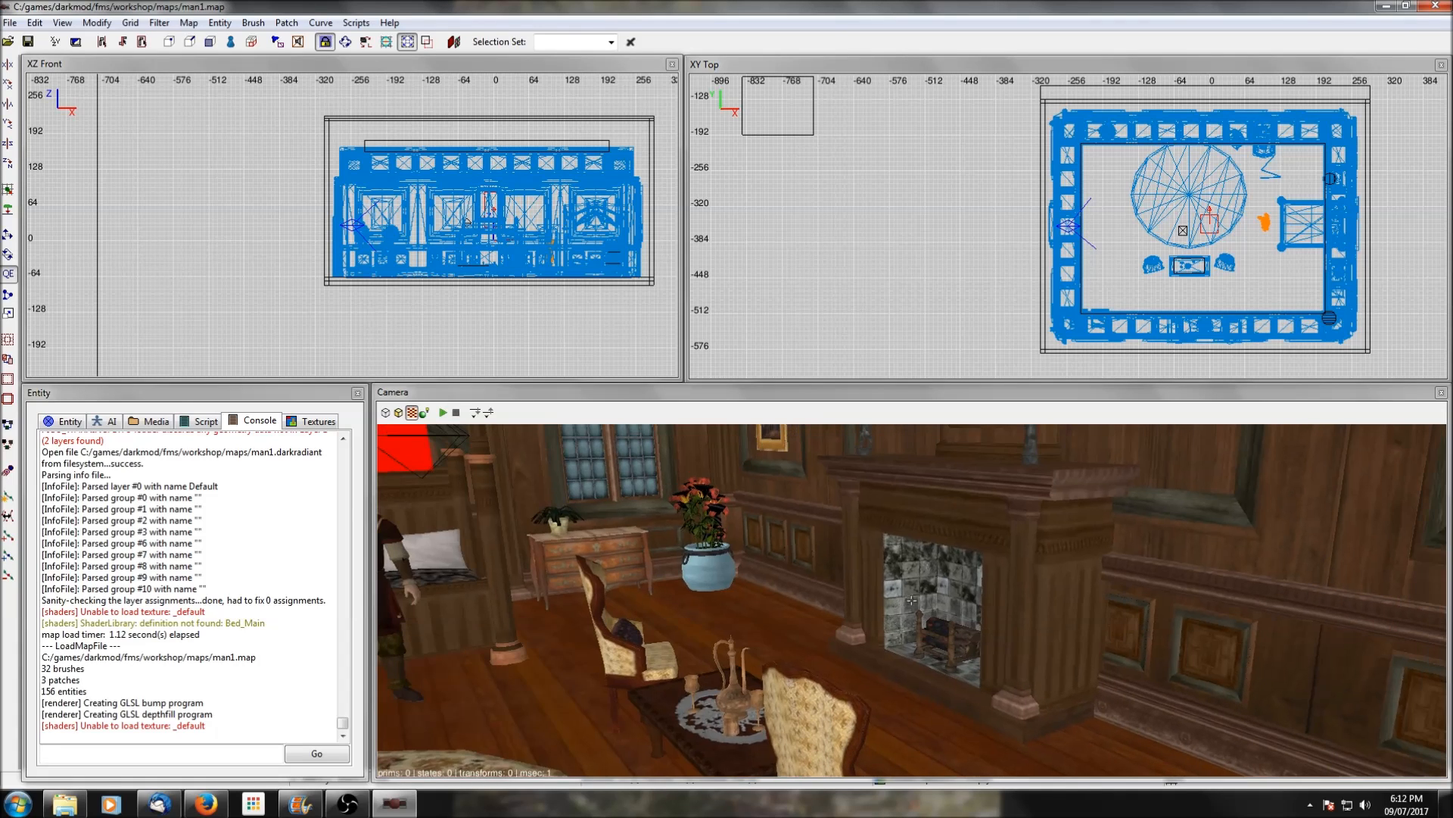
{"action": "left_click", "coordinate": [1047, 593], "text": "shift"}
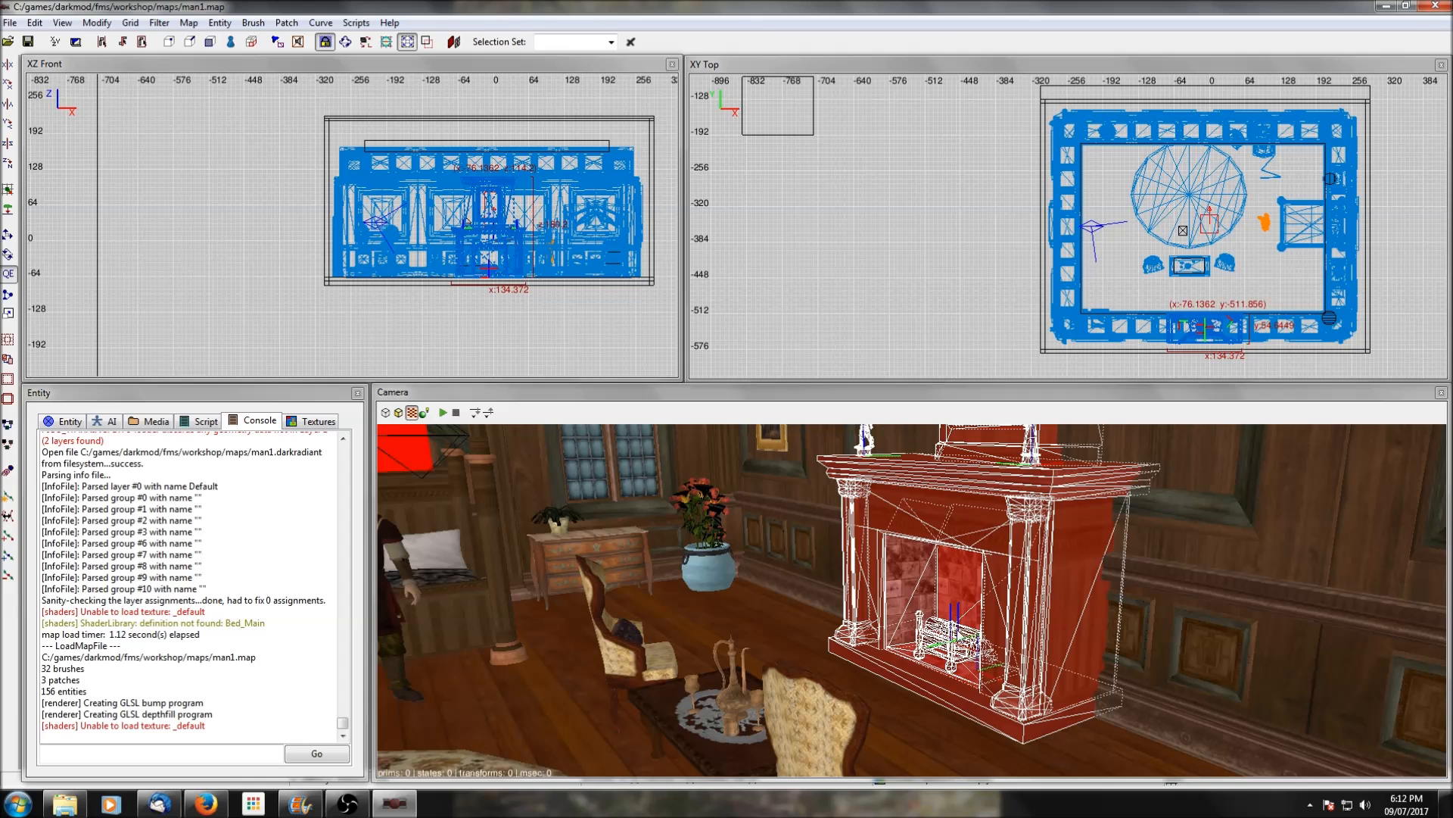
{"action": "left_click", "coordinate": [951, 624], "text": "shift"}
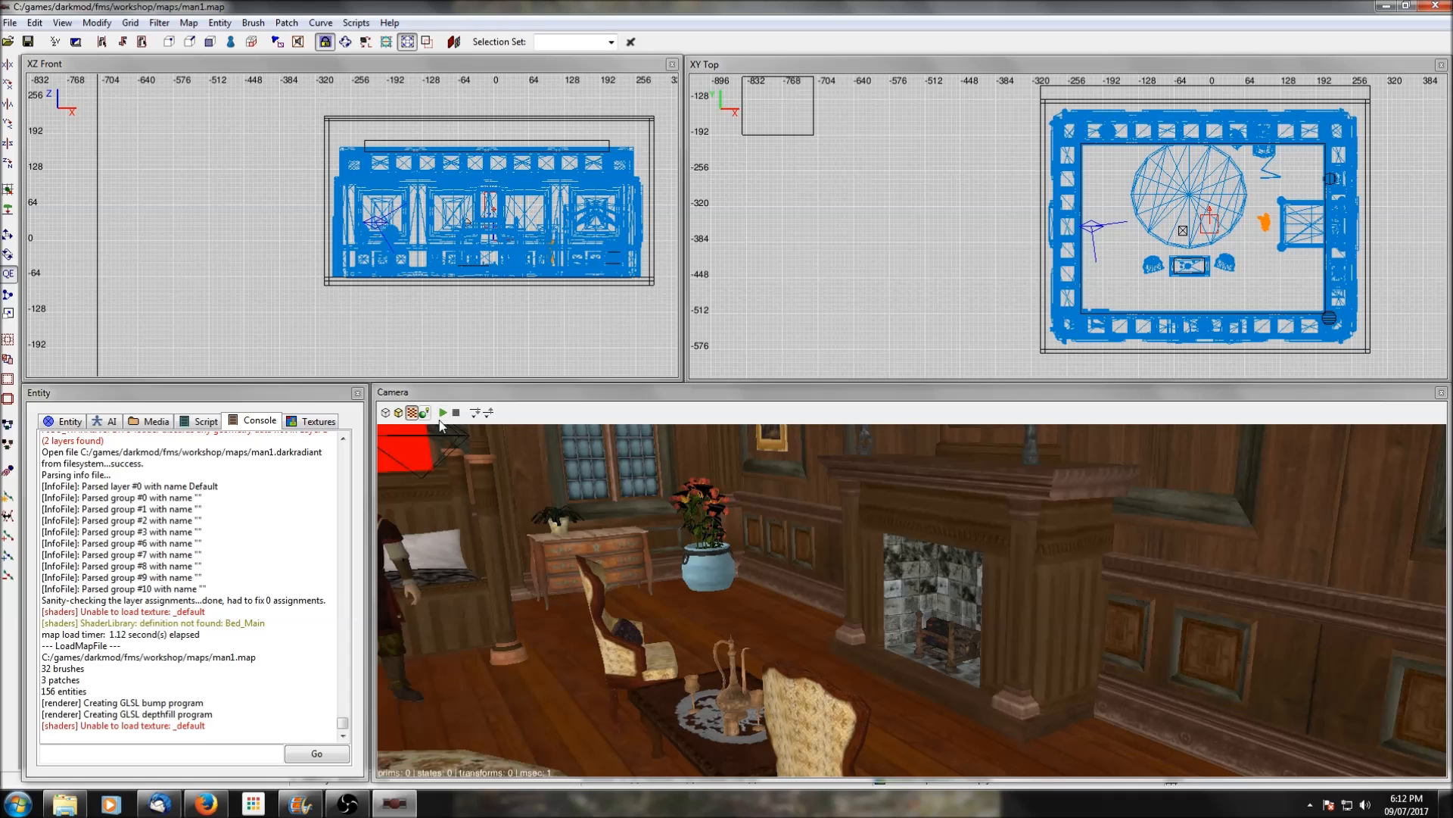
Compare the camera's wireframe, flat shaded, fullbright textured and lighting preview render modes, and look around the room in lighting preview
{"action": "left_click", "coordinate": [386, 412]}
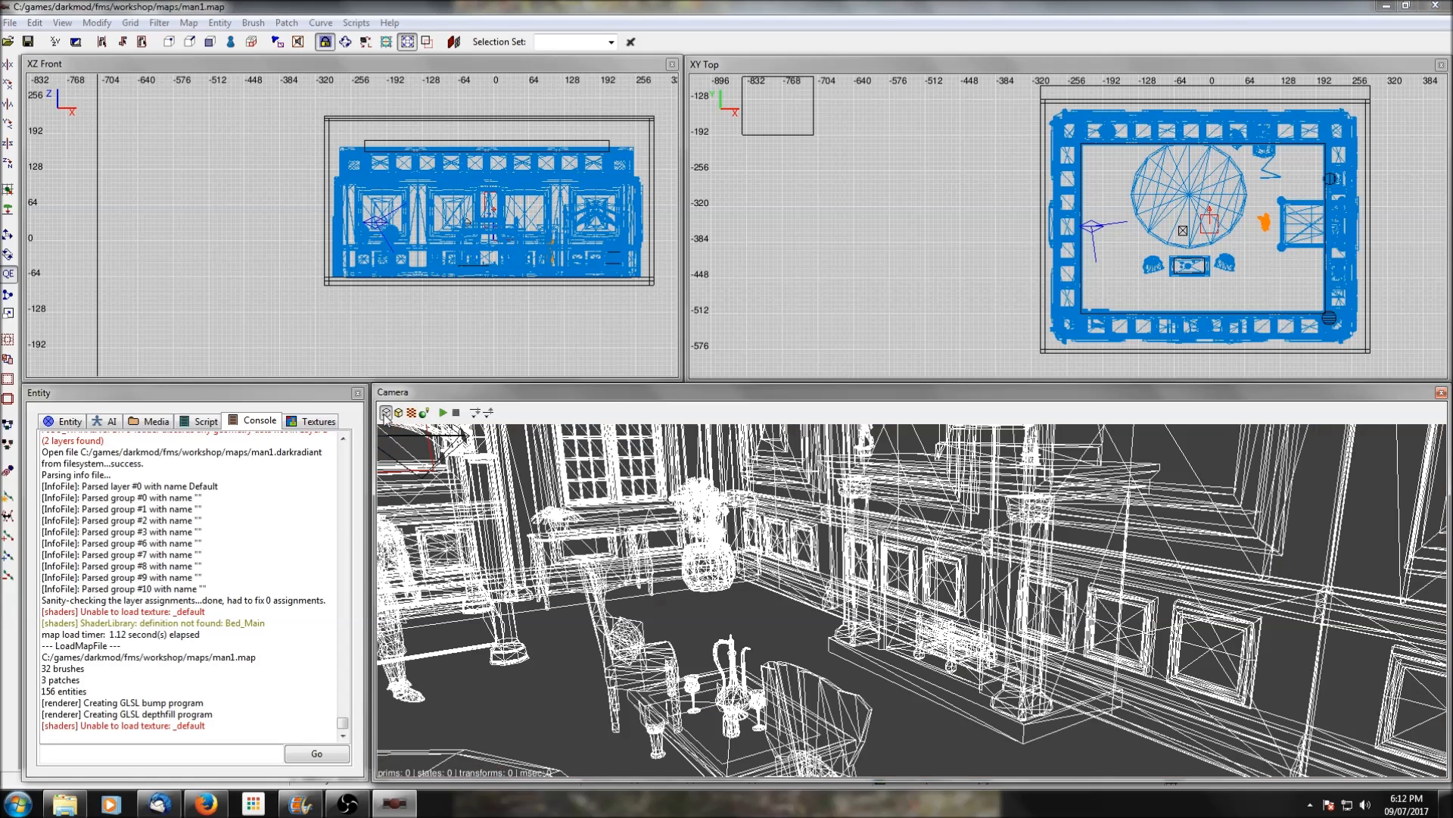
{"action": "left_click", "coordinate": [399, 412]}
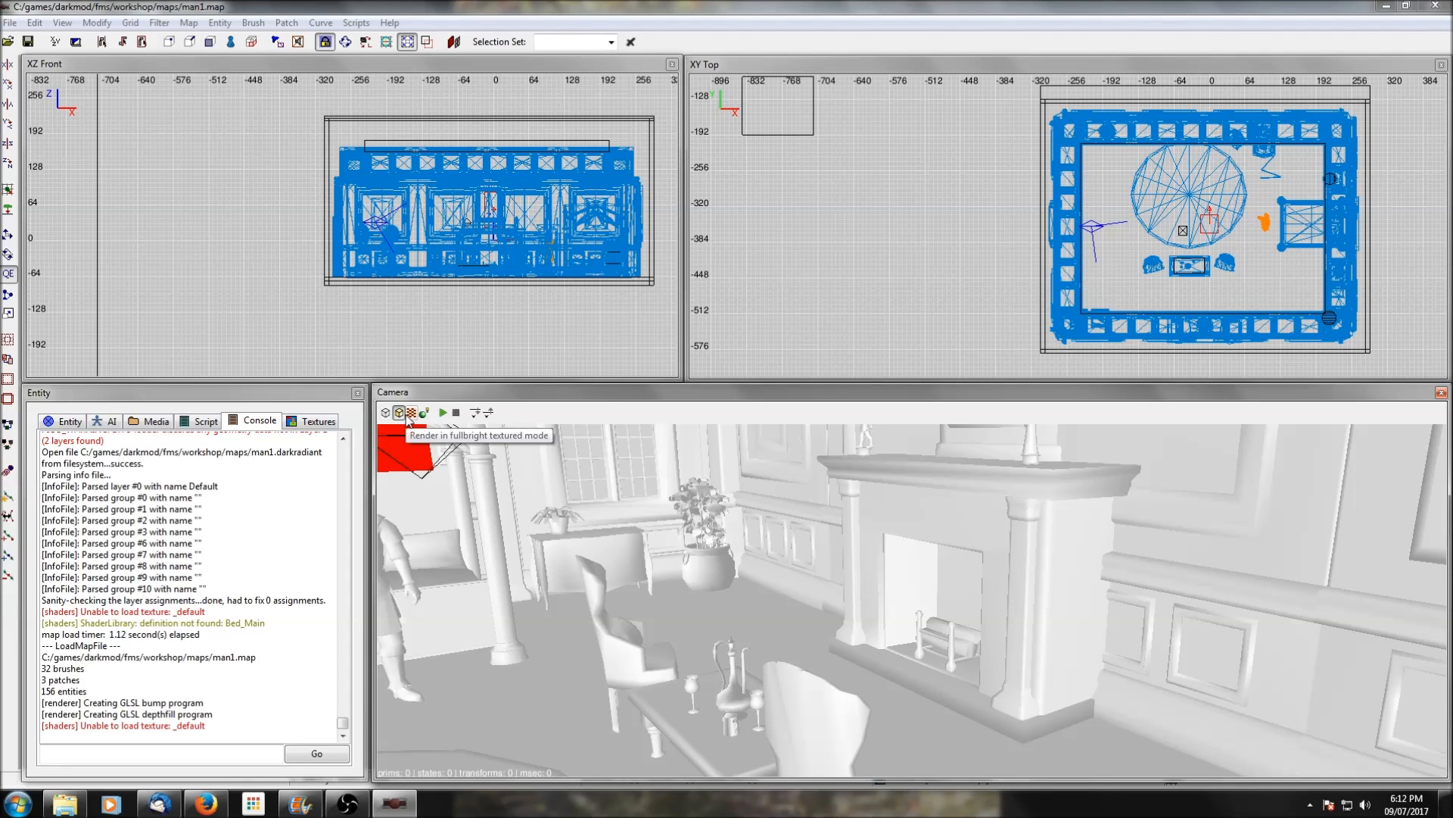
{"action": "left_click", "coordinate": [411, 412]}
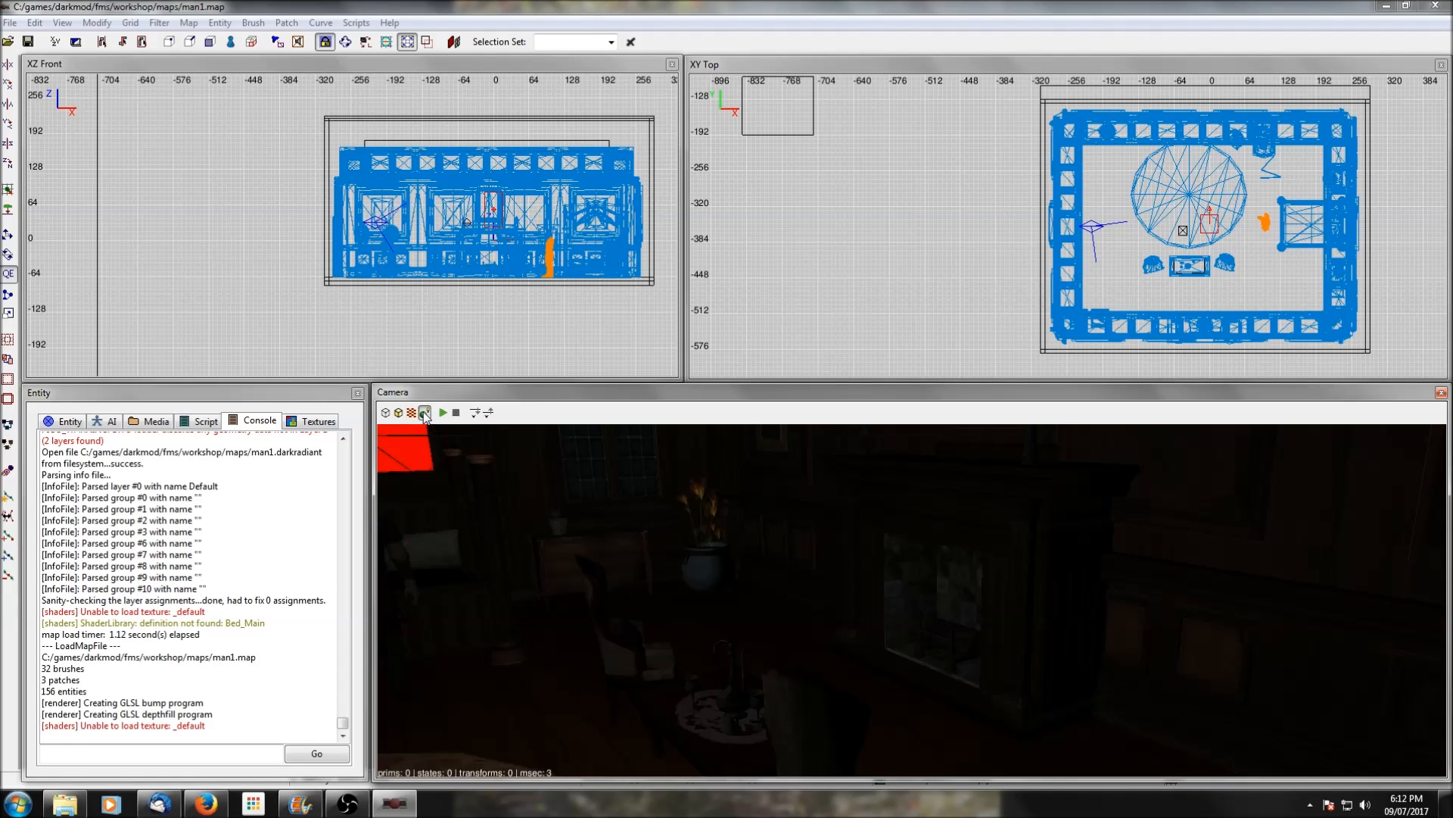
{"action": "left_click", "coordinate": [425, 413]}
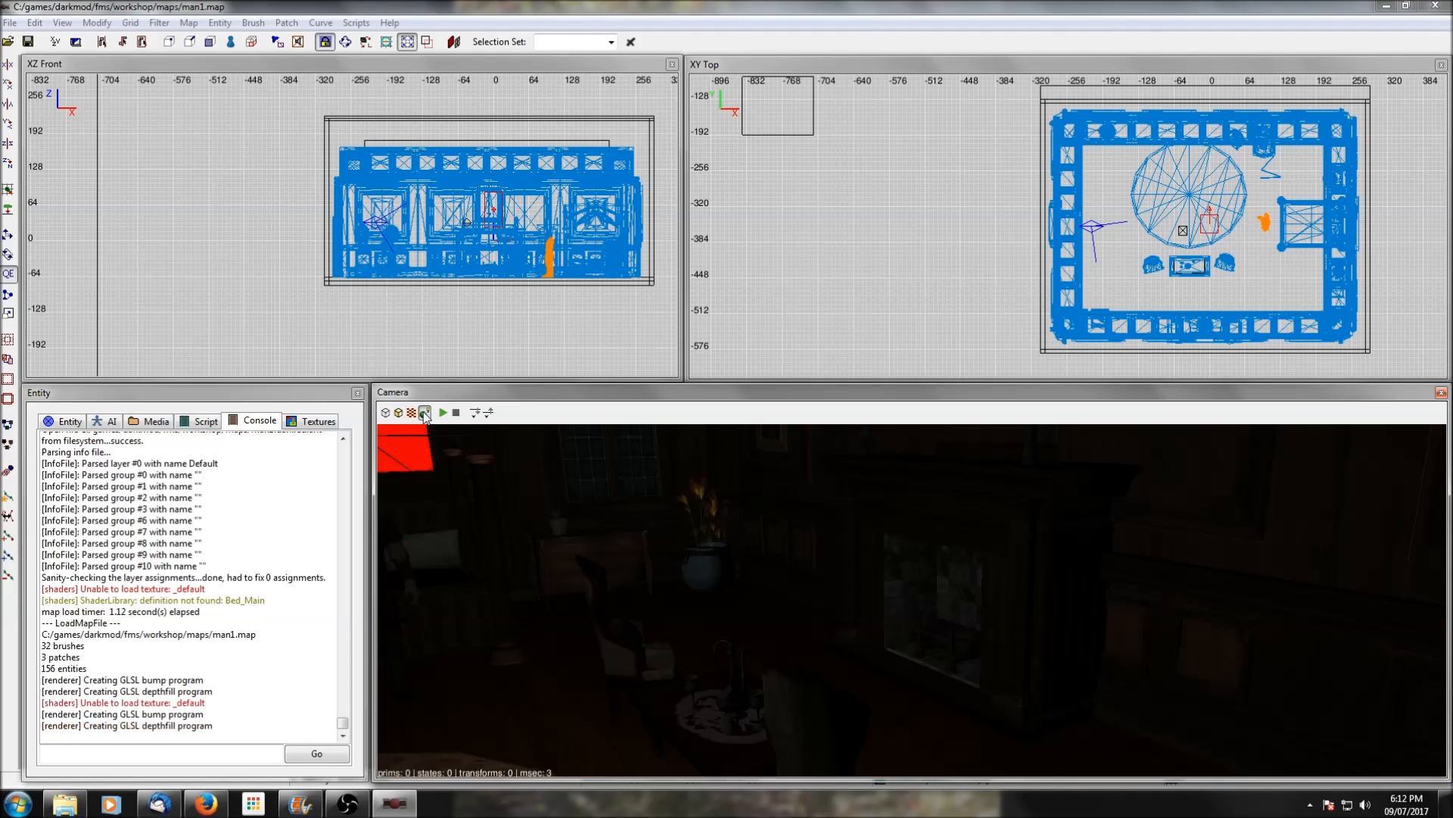
{"action": "right_click", "coordinate": [610, 527]}
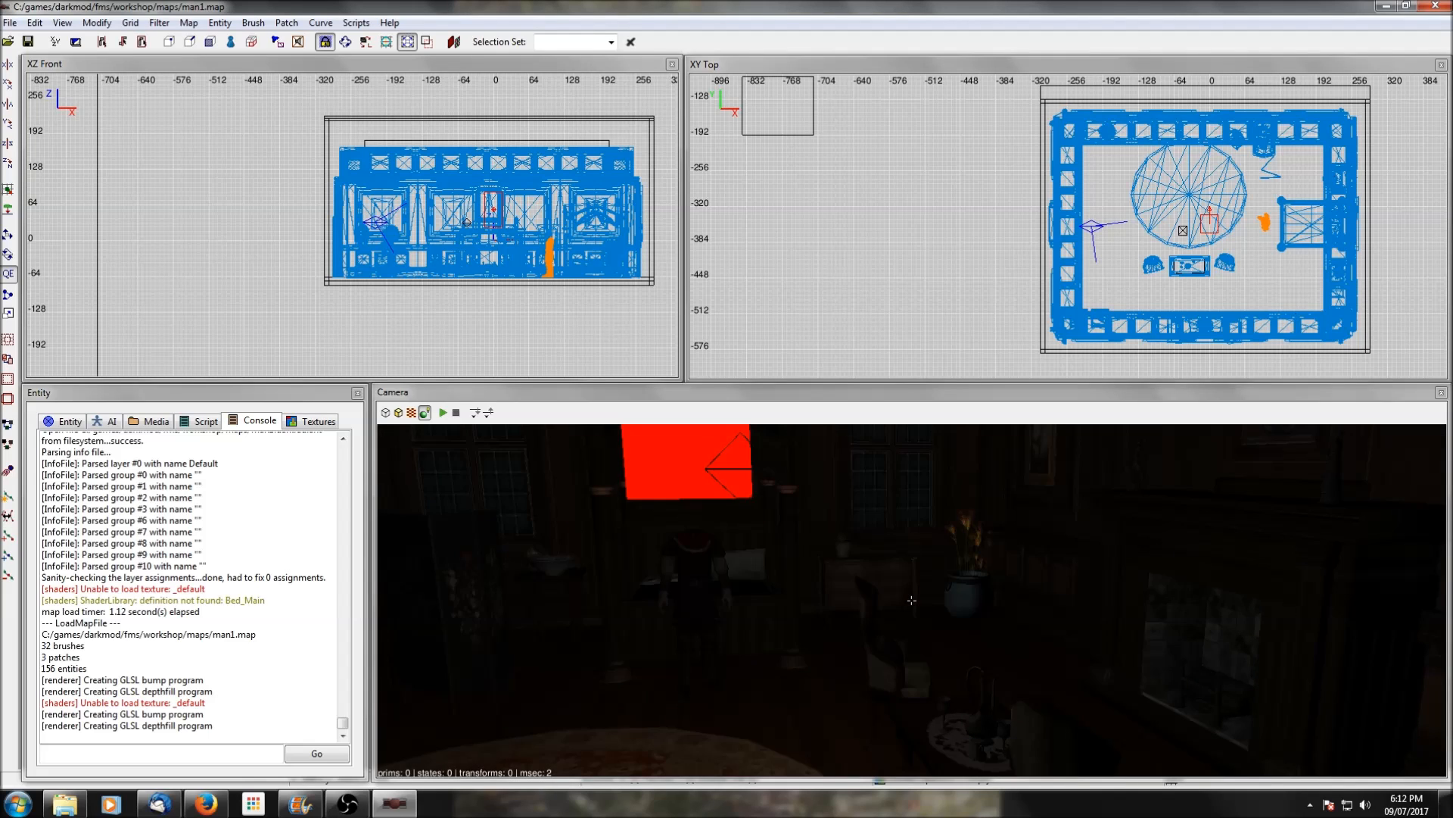
{"action": "right_click", "coordinate": [580, 539]}
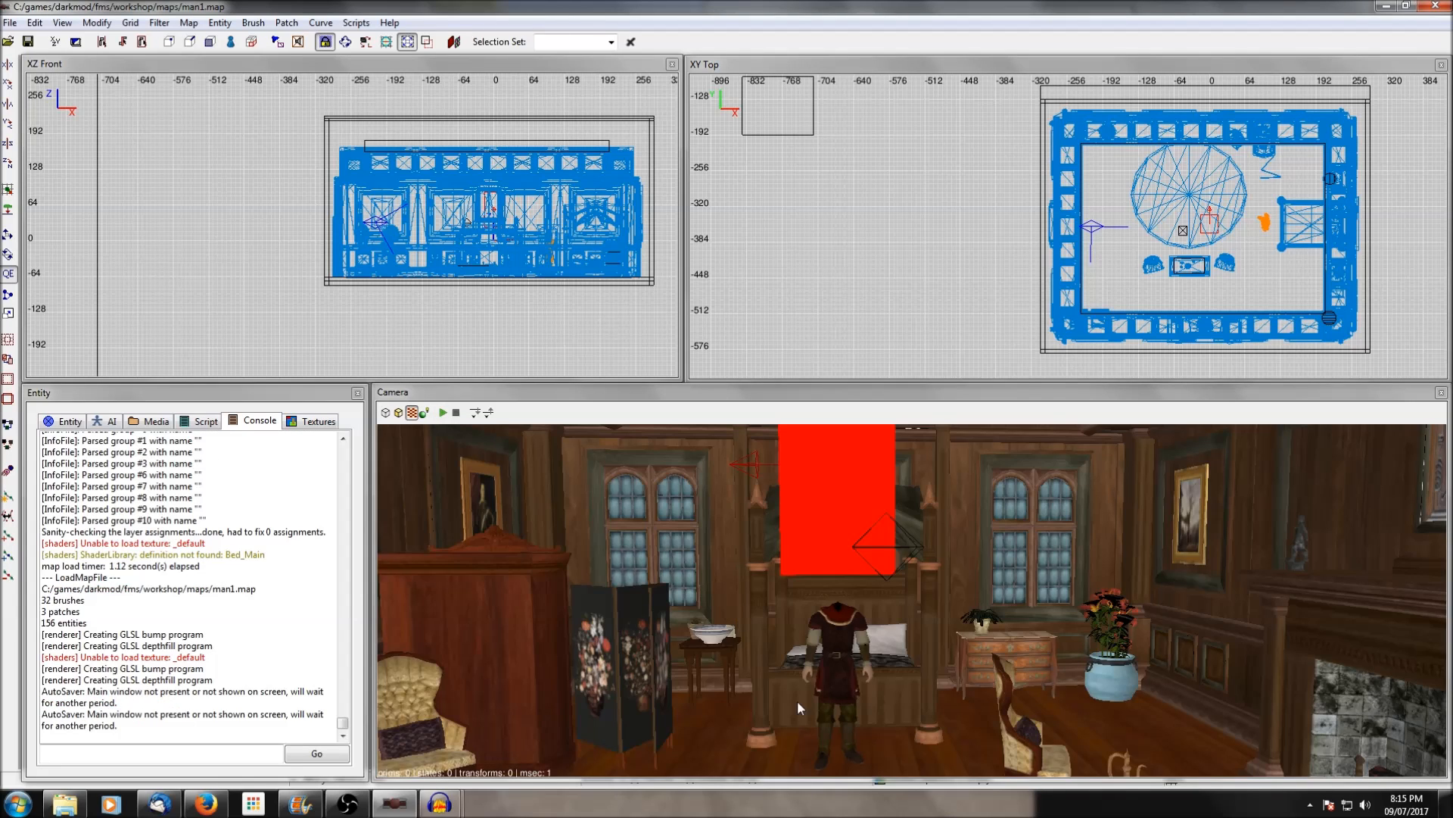
Save a copy of the map as man2 in the workshop maps folder
{"action": "left_click", "coordinate": [9, 22]}
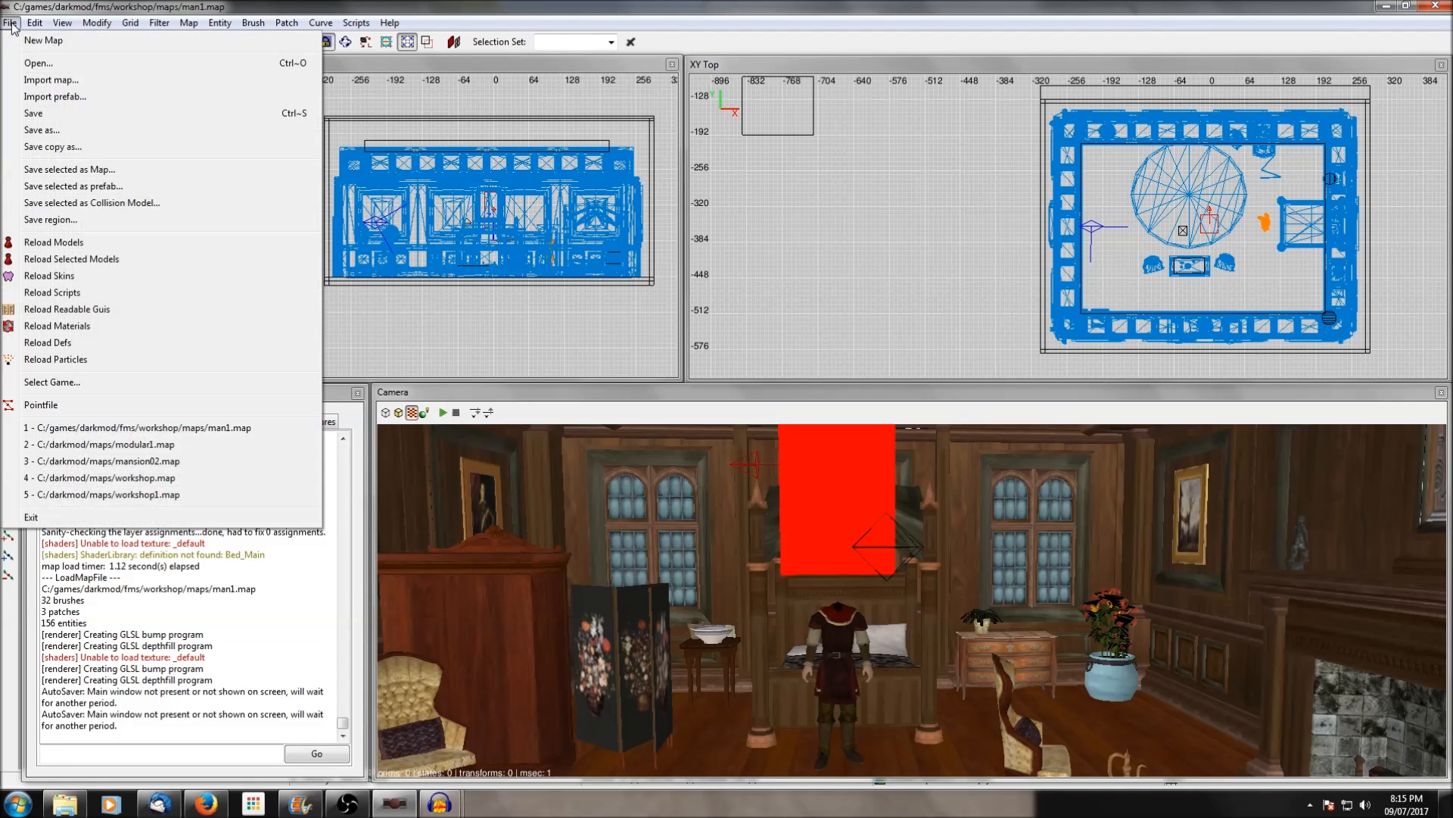
{"action": "left_click", "coordinate": [55, 148]}
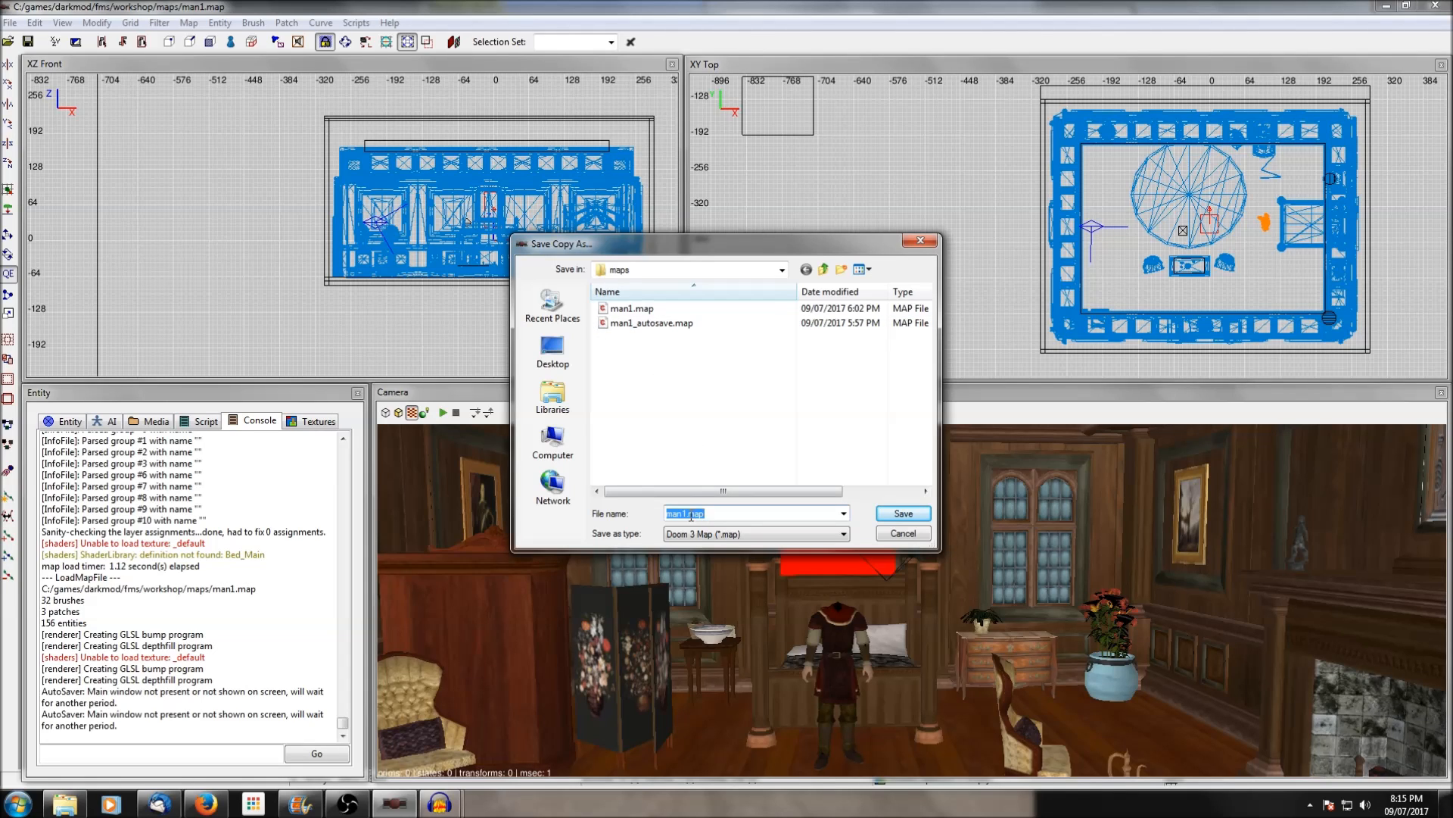
{"action": "left_click", "coordinate": [704, 538]}
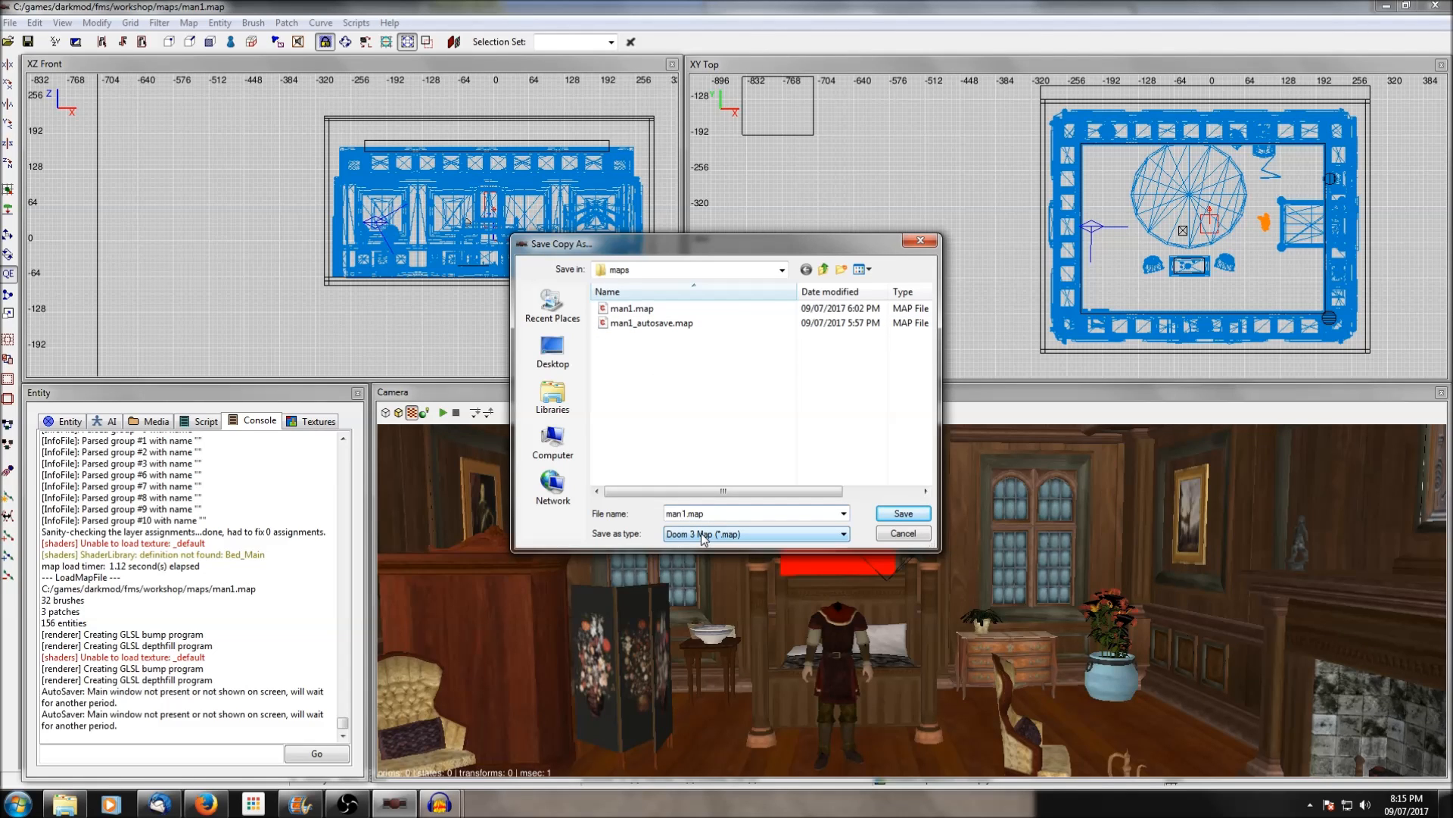
{"action": "type", "text": "2"}
{"action": "key", "text": "Return"}
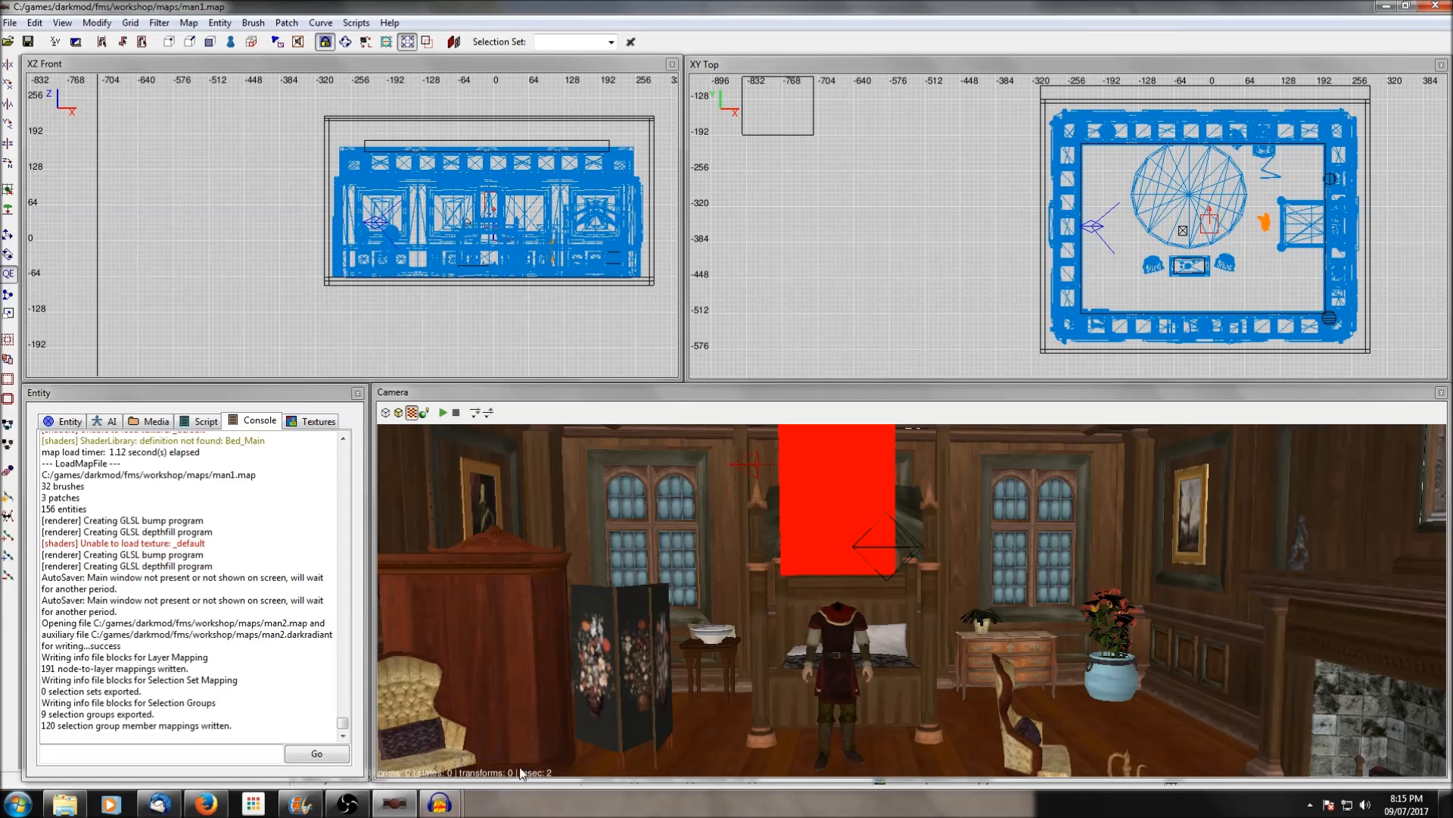
Switch to The Dark Mod and compile the man1 map from the game console with "dmap man1"
{"action": "left_click", "coordinate": [461, 799]}
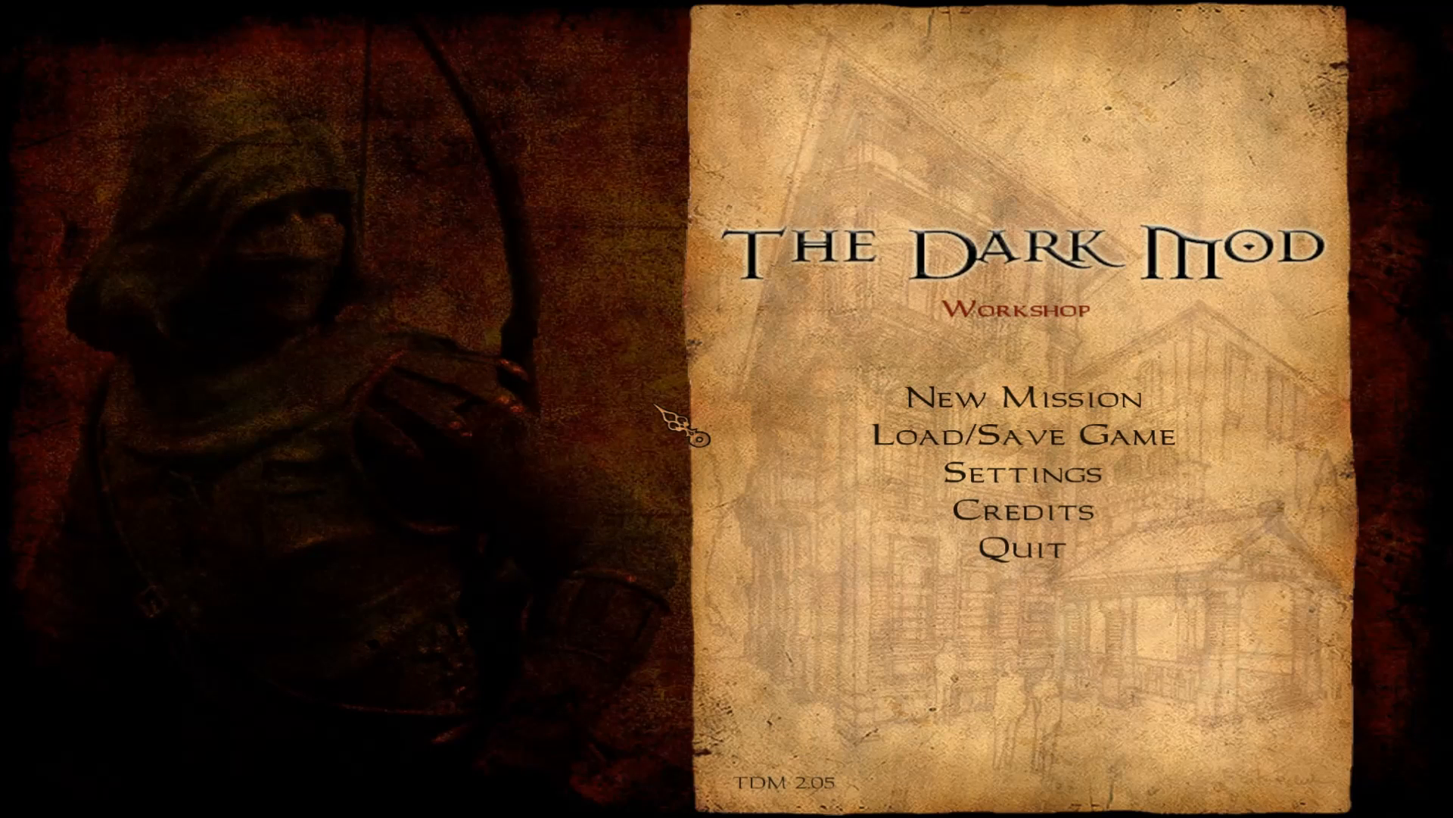
{"action": "key", "text": "grave"}
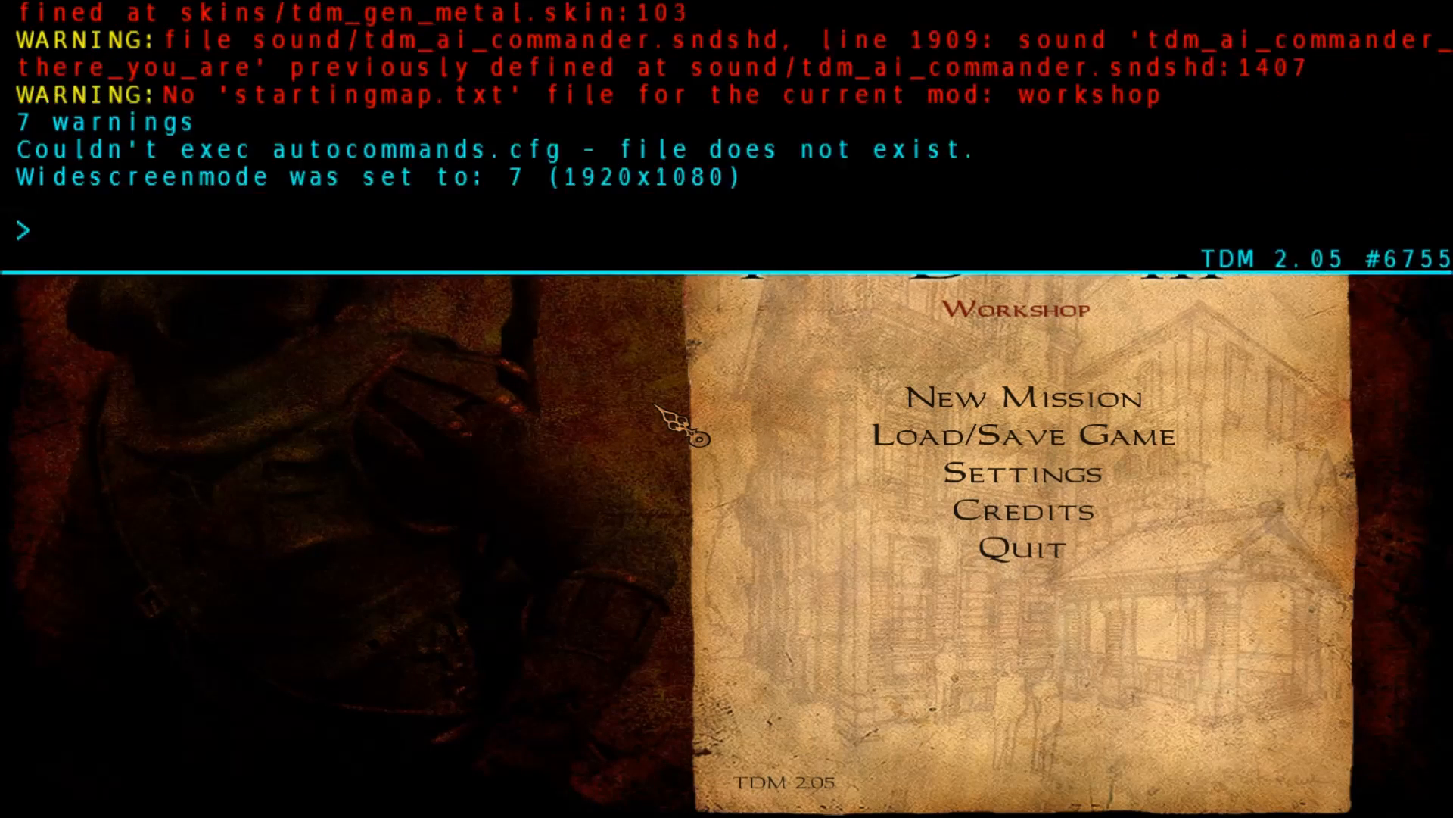
{"action": "type", "text": "dm"}
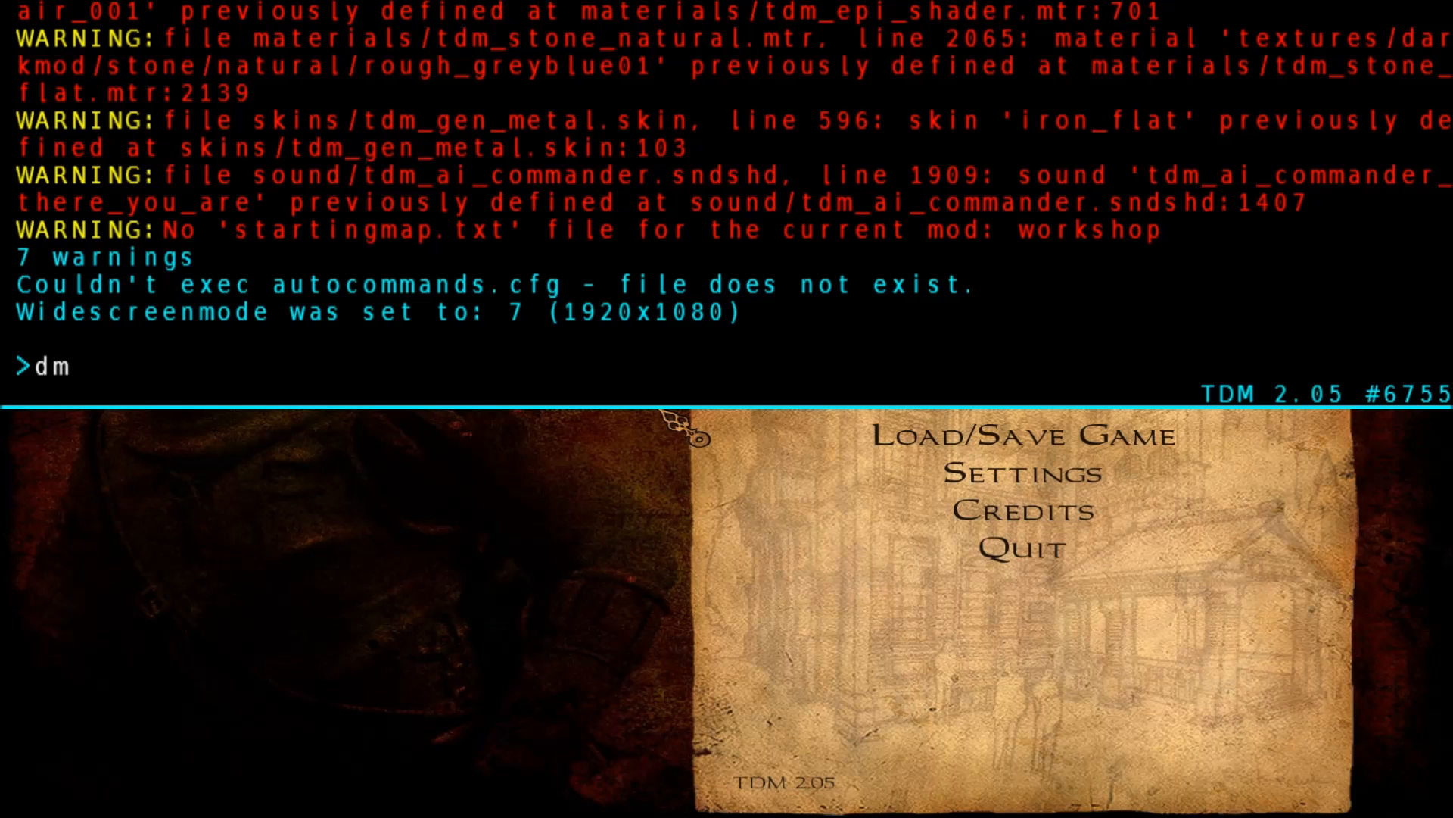
{"action": "type", "text": "ap man1"}
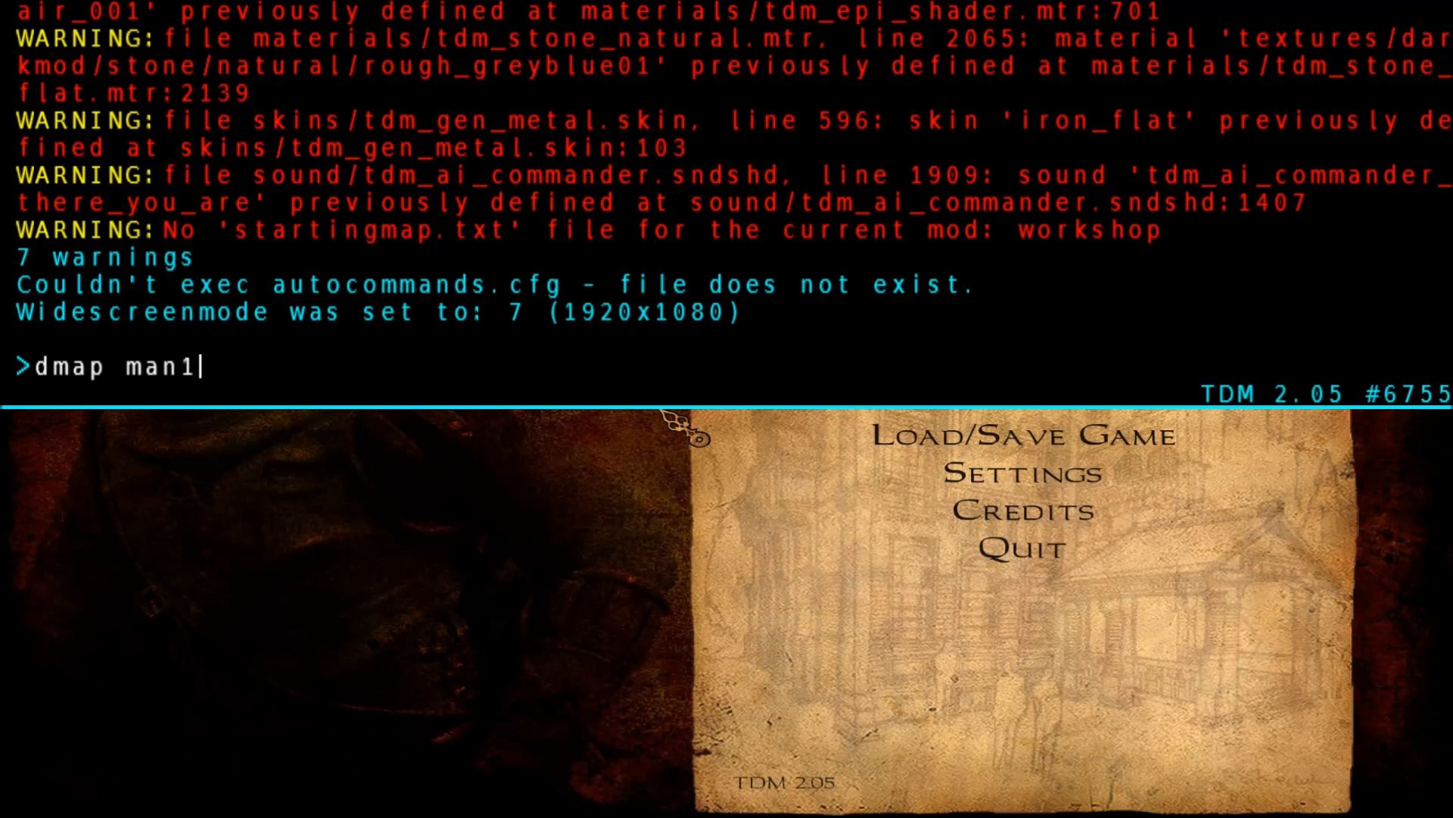
{"action": "key", "text": "Return"}
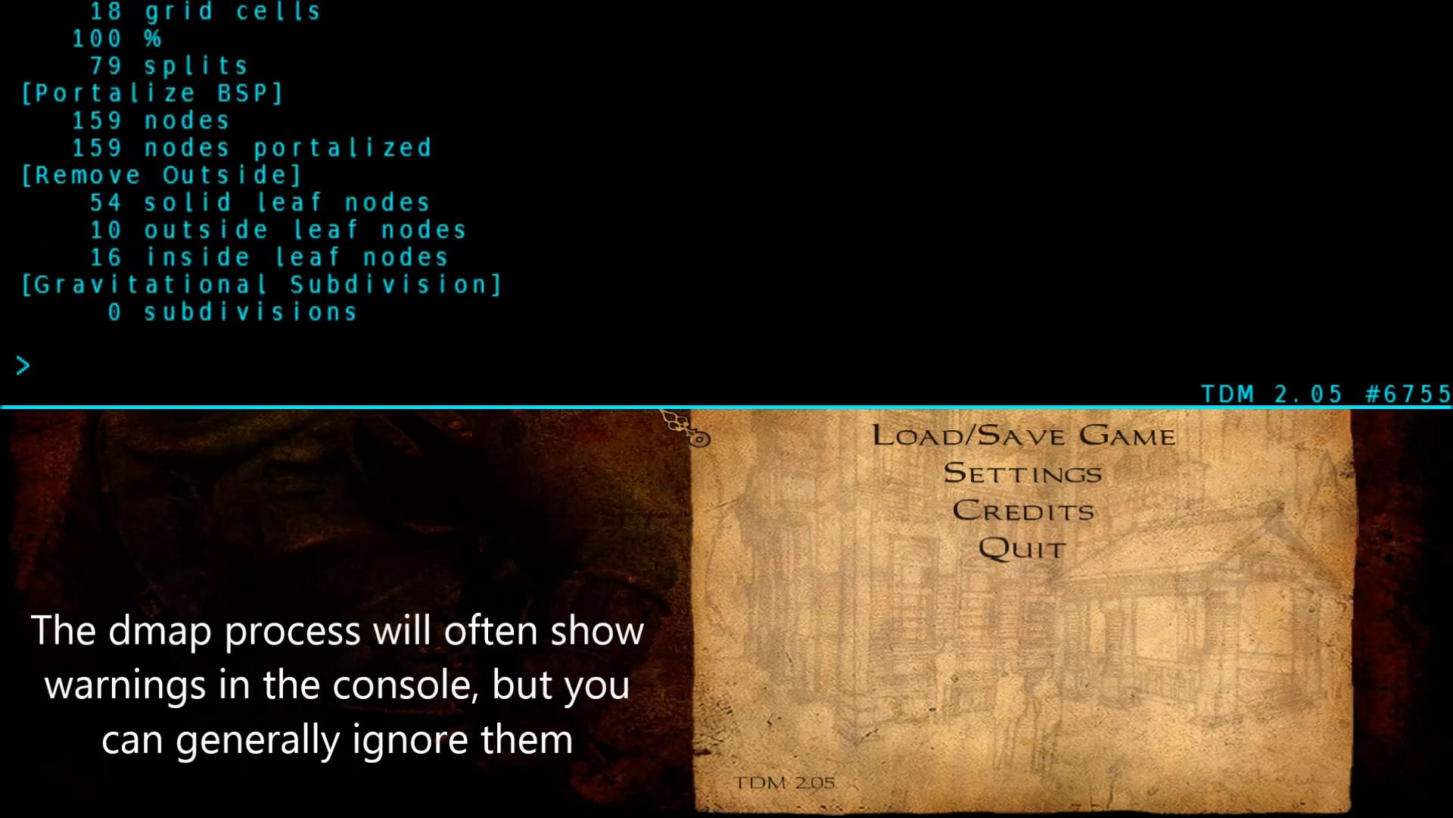
Load the compiled man1 map from the console by reusing the previous command as "map man1", and start the mission
{"action": "key", "text": "Up"}
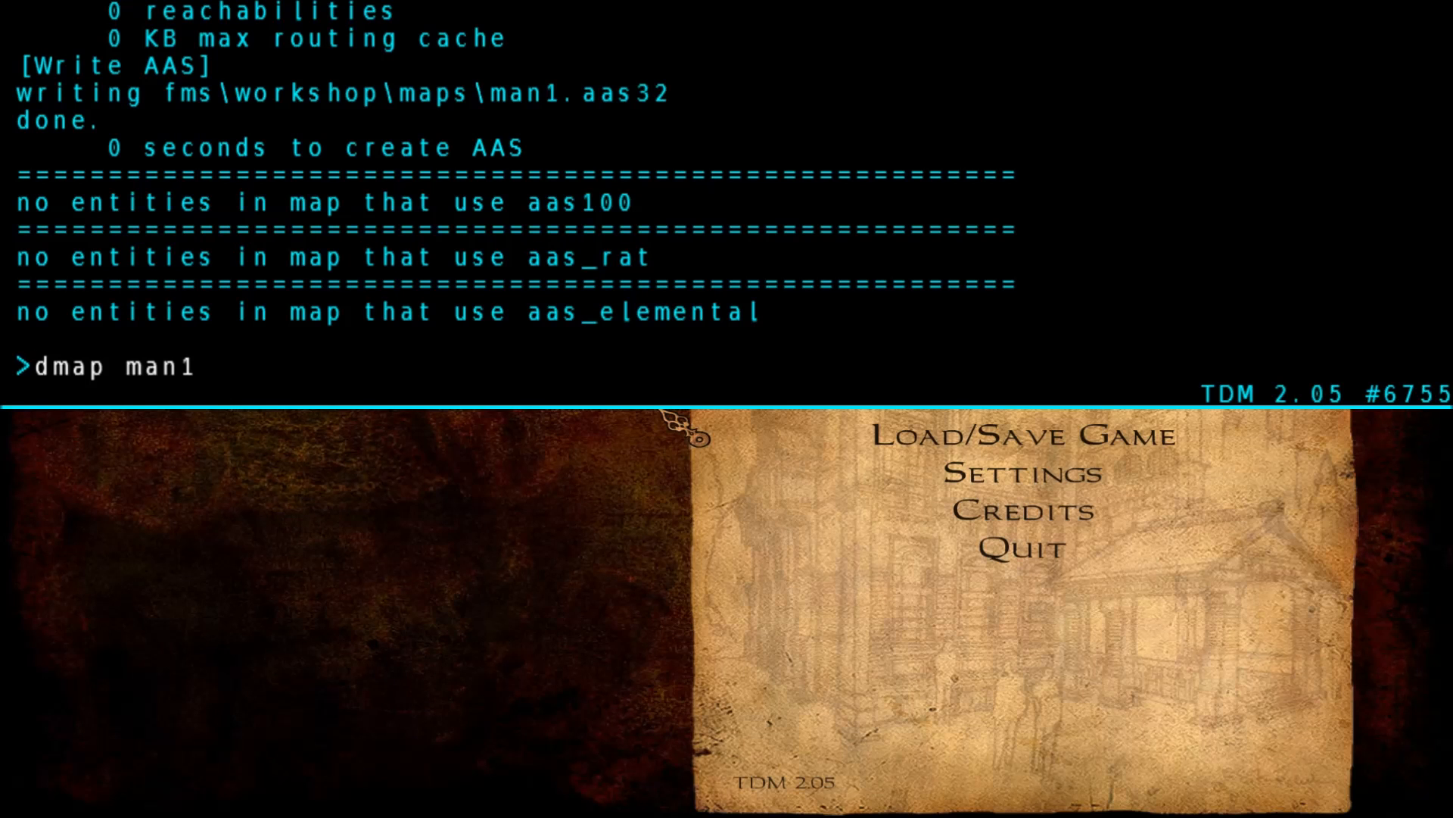
{"action": "key", "text": "Delete"}
{"action": "key", "text": "ctrl+alt+grave"}
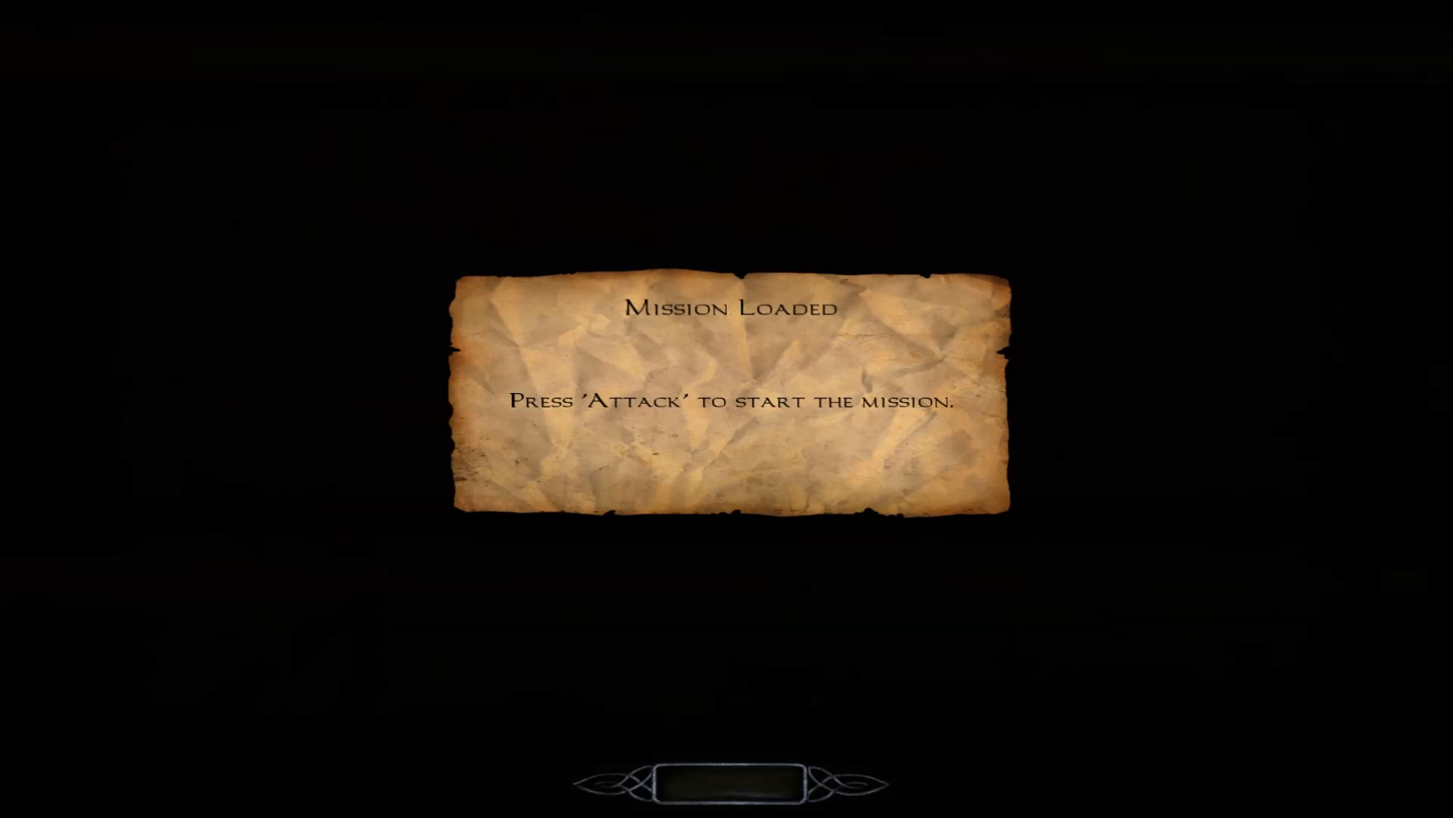
{"action": "left_click", "coordinate": [727, 409]}
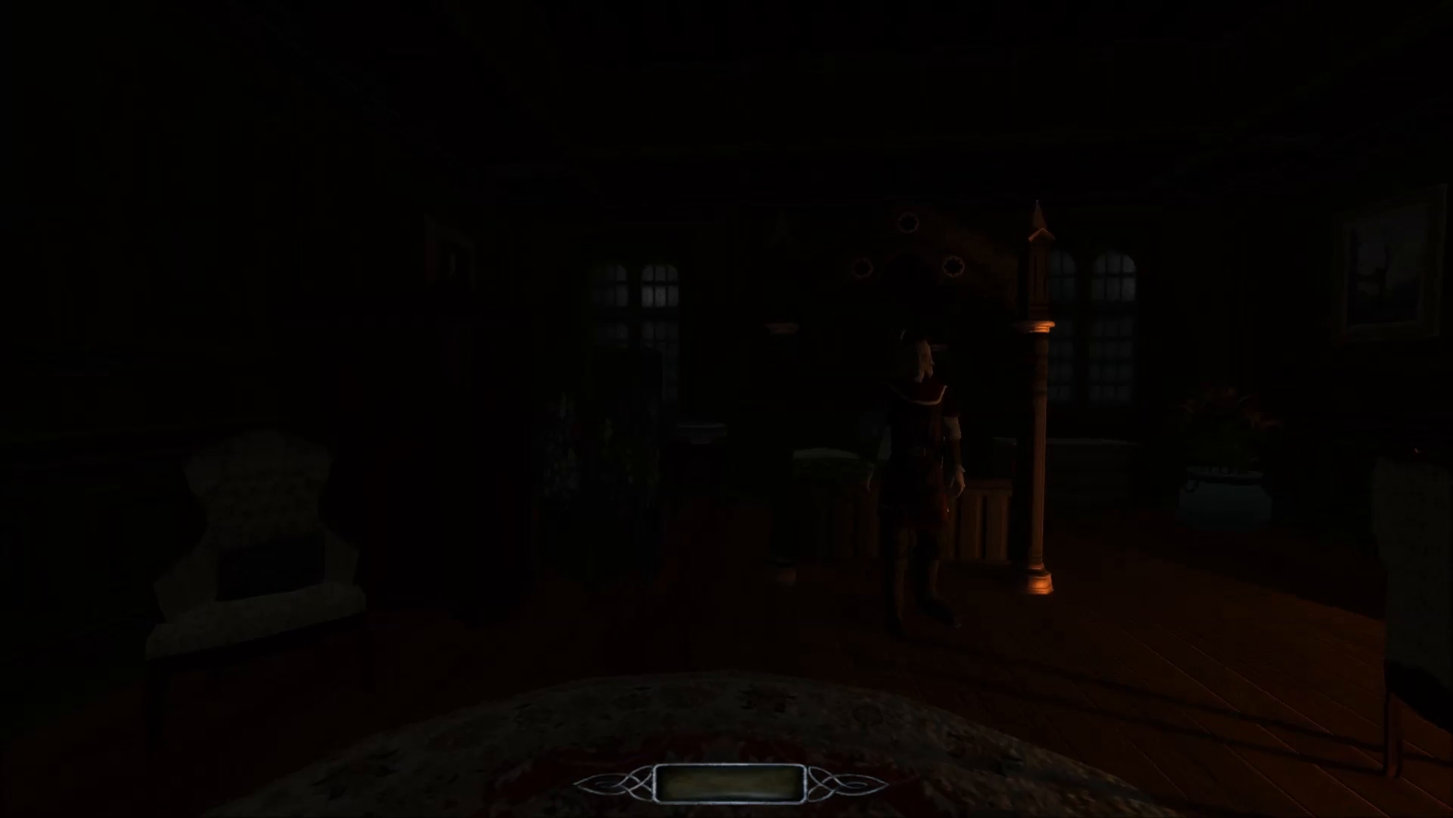
Equip the water arrows and shoot one into the burning fireplace to test putting out its fire
{"action": "key", "text": "5"}
{"action": "key", "text": "4"}
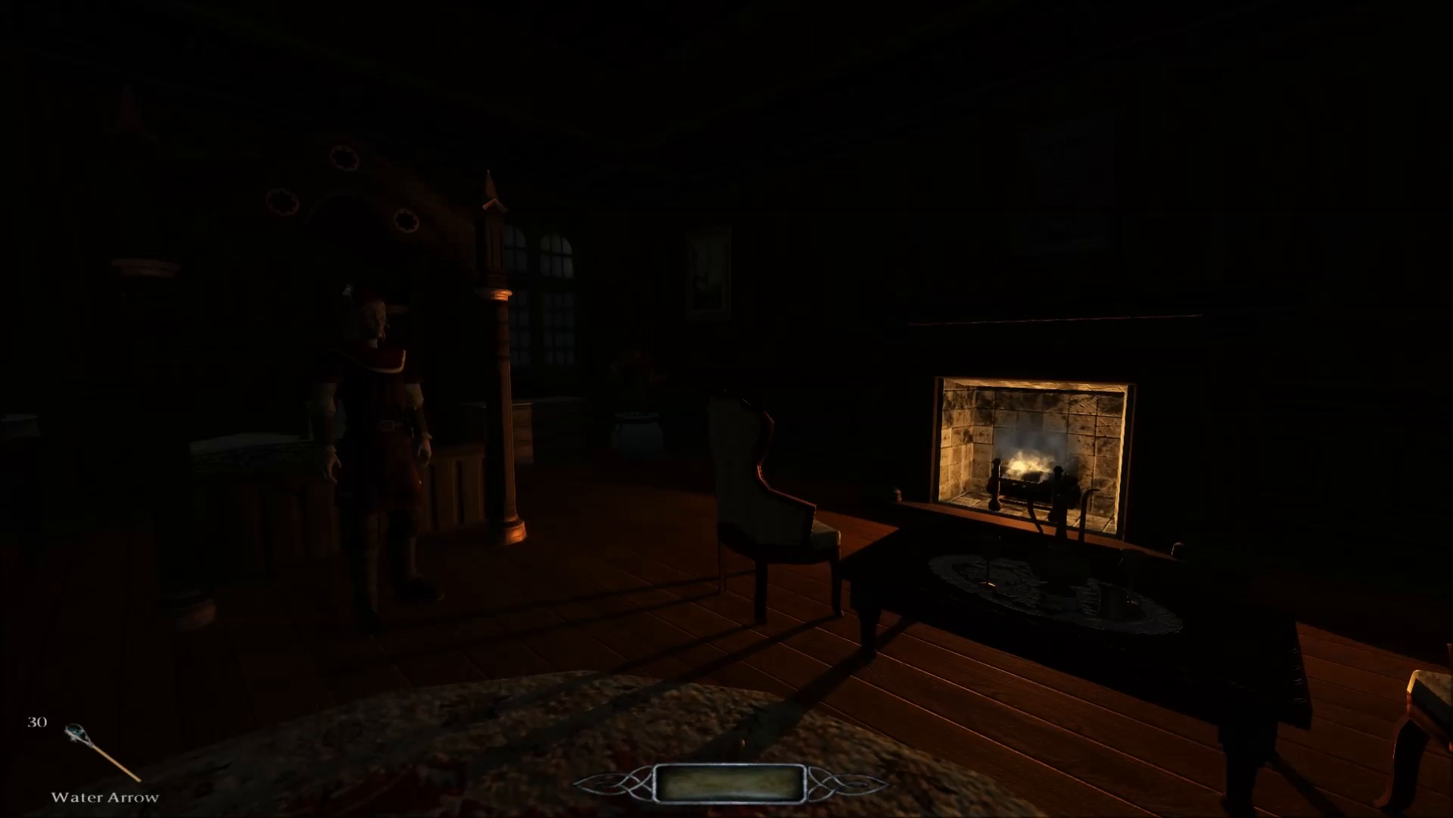
{"action": "left_click", "coordinate": [727, 408]}
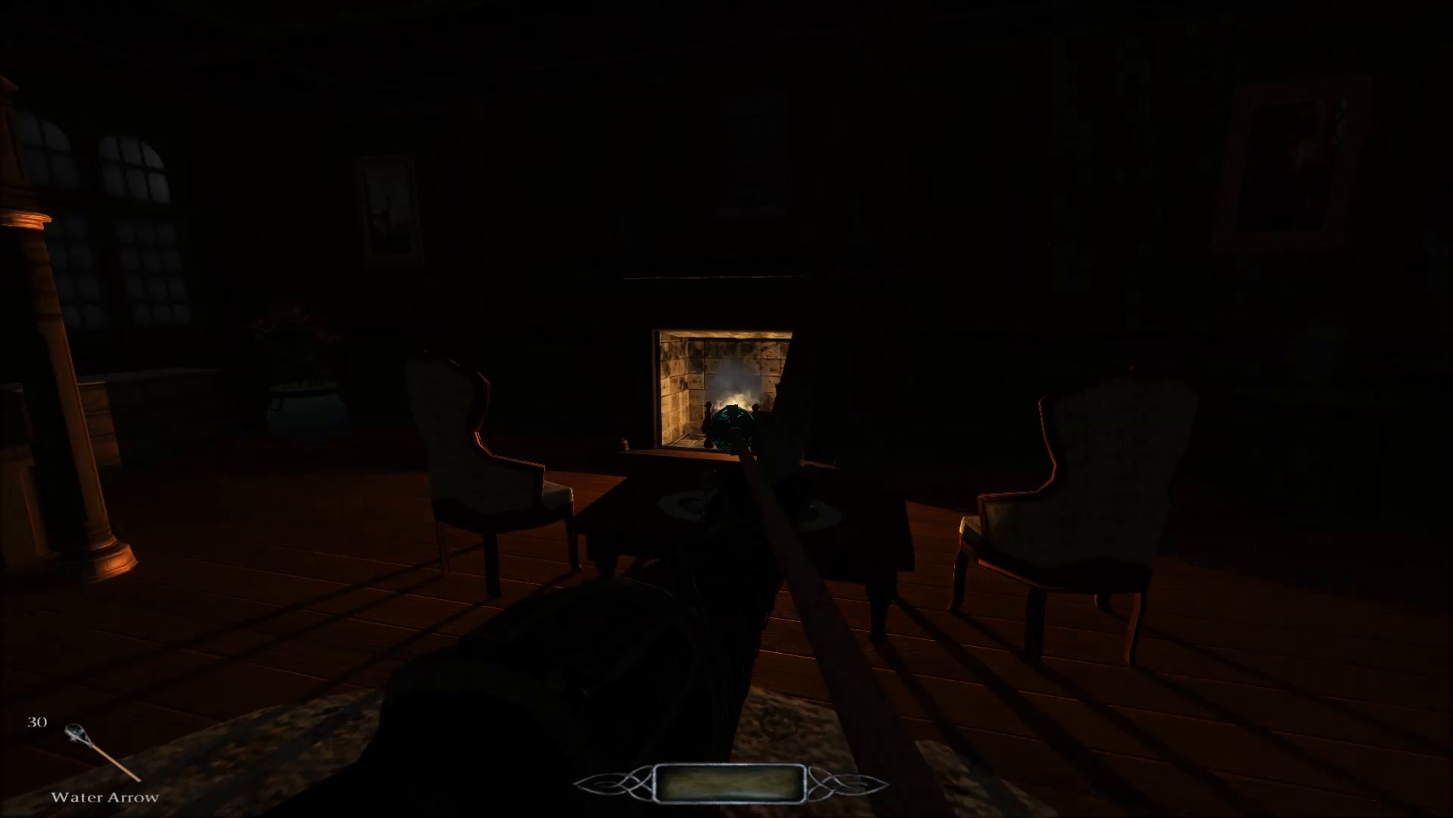
{"action": "left_click", "coordinate": [727, 409]}
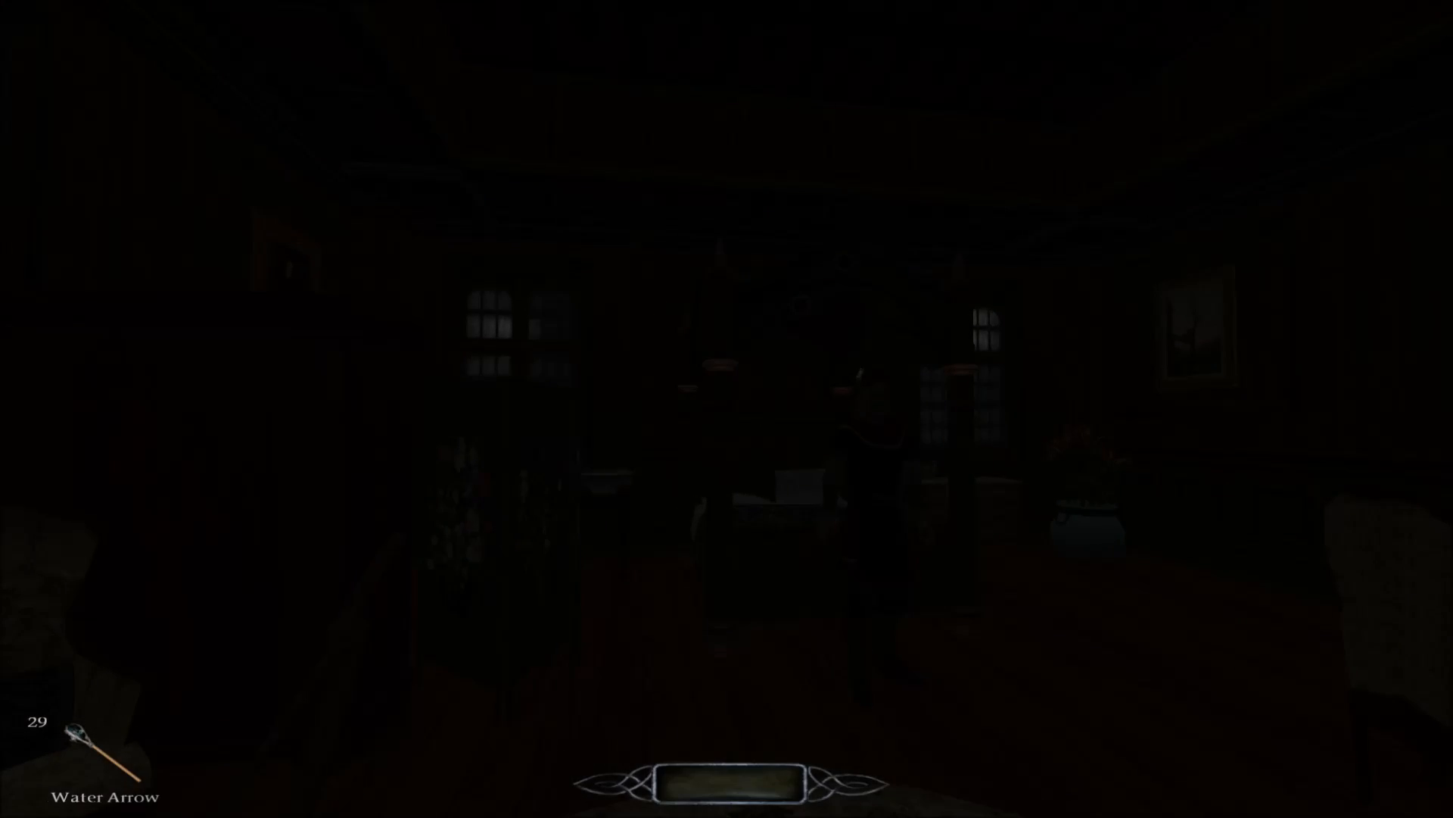
Quit the running test mission and return to the game's main menu
{"action": "key", "text": "Escape"}
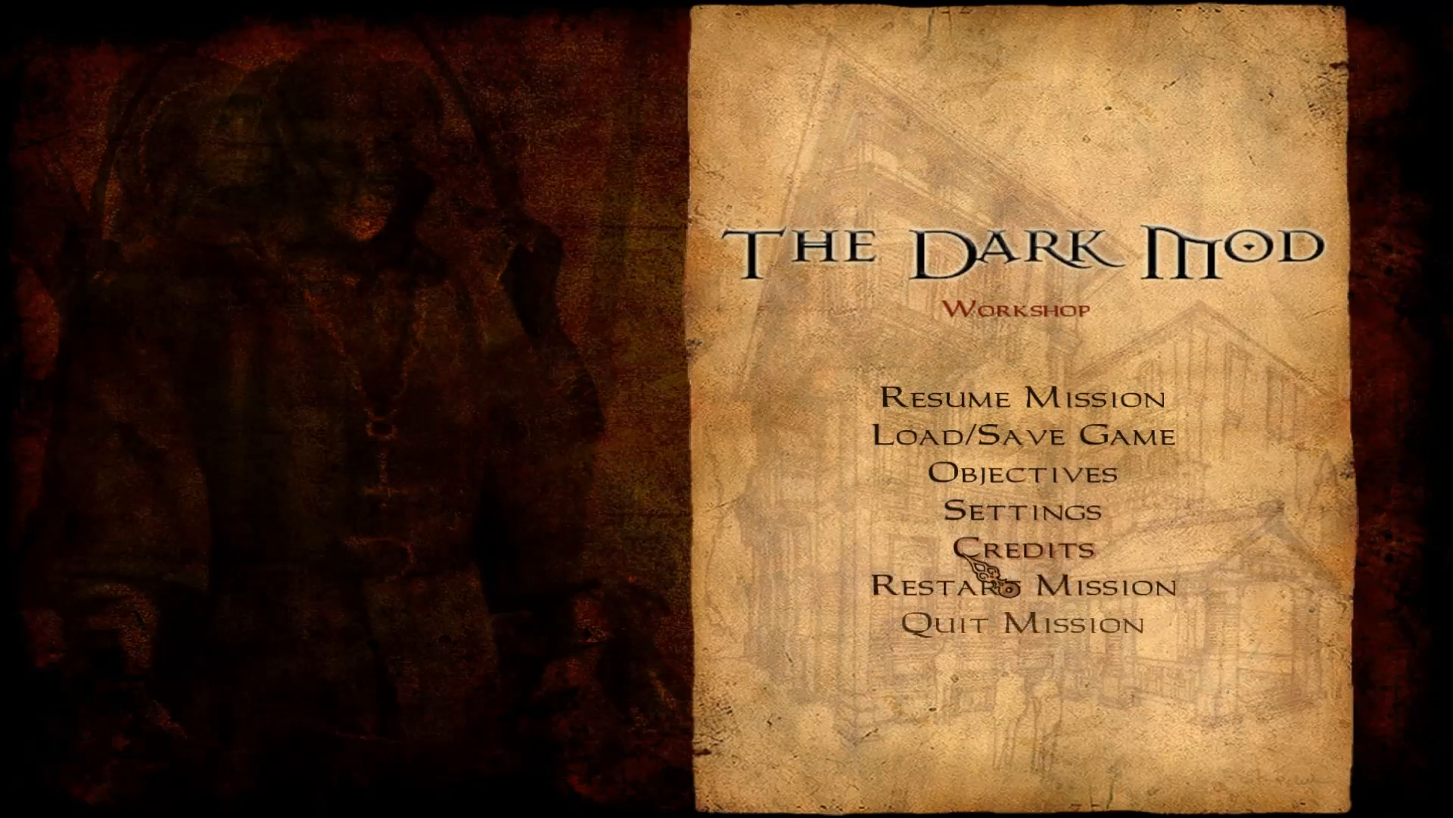
{"action": "left_click", "coordinate": [975, 627]}
{"action": "left_click", "coordinate": [661, 439]}
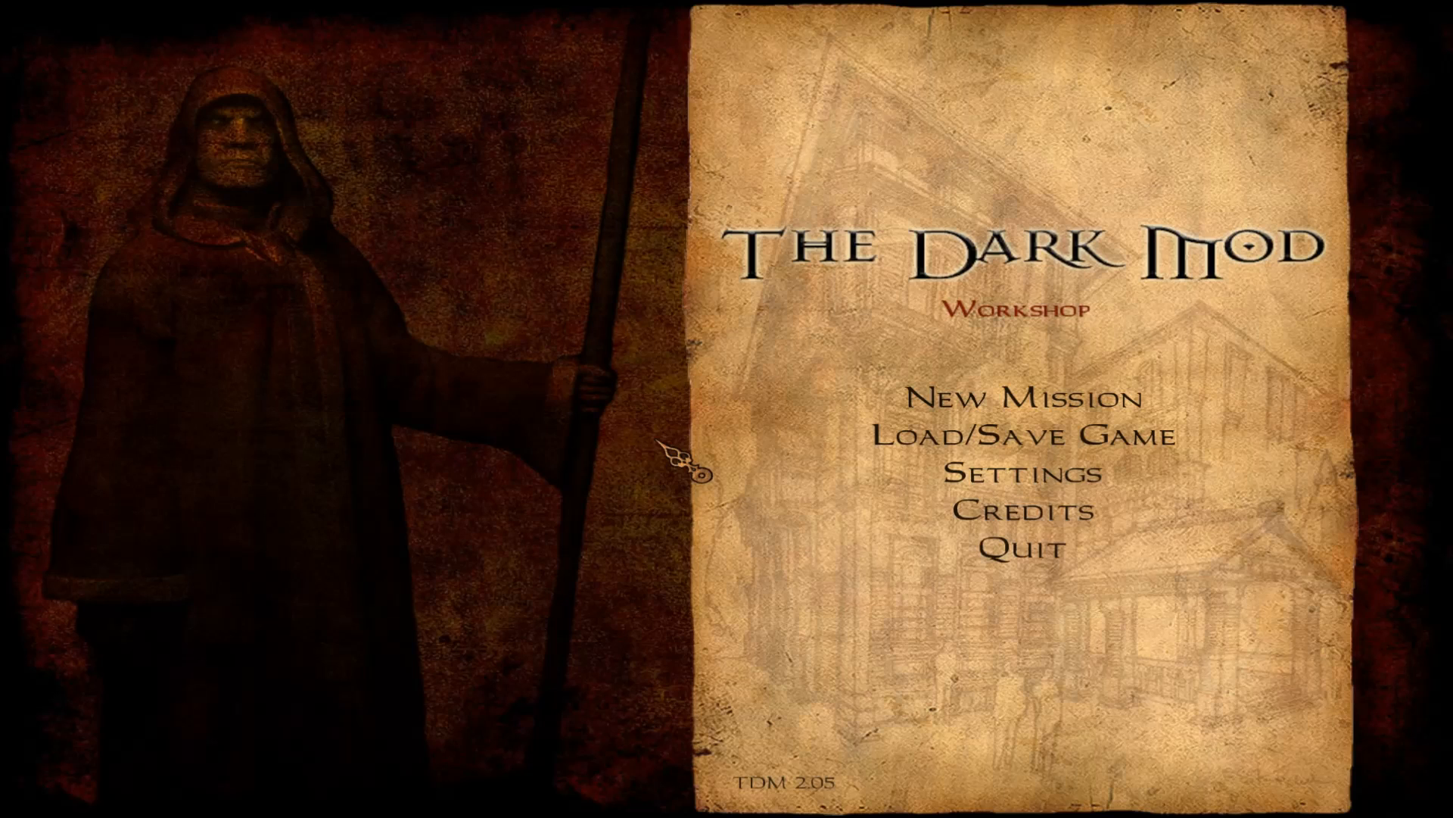
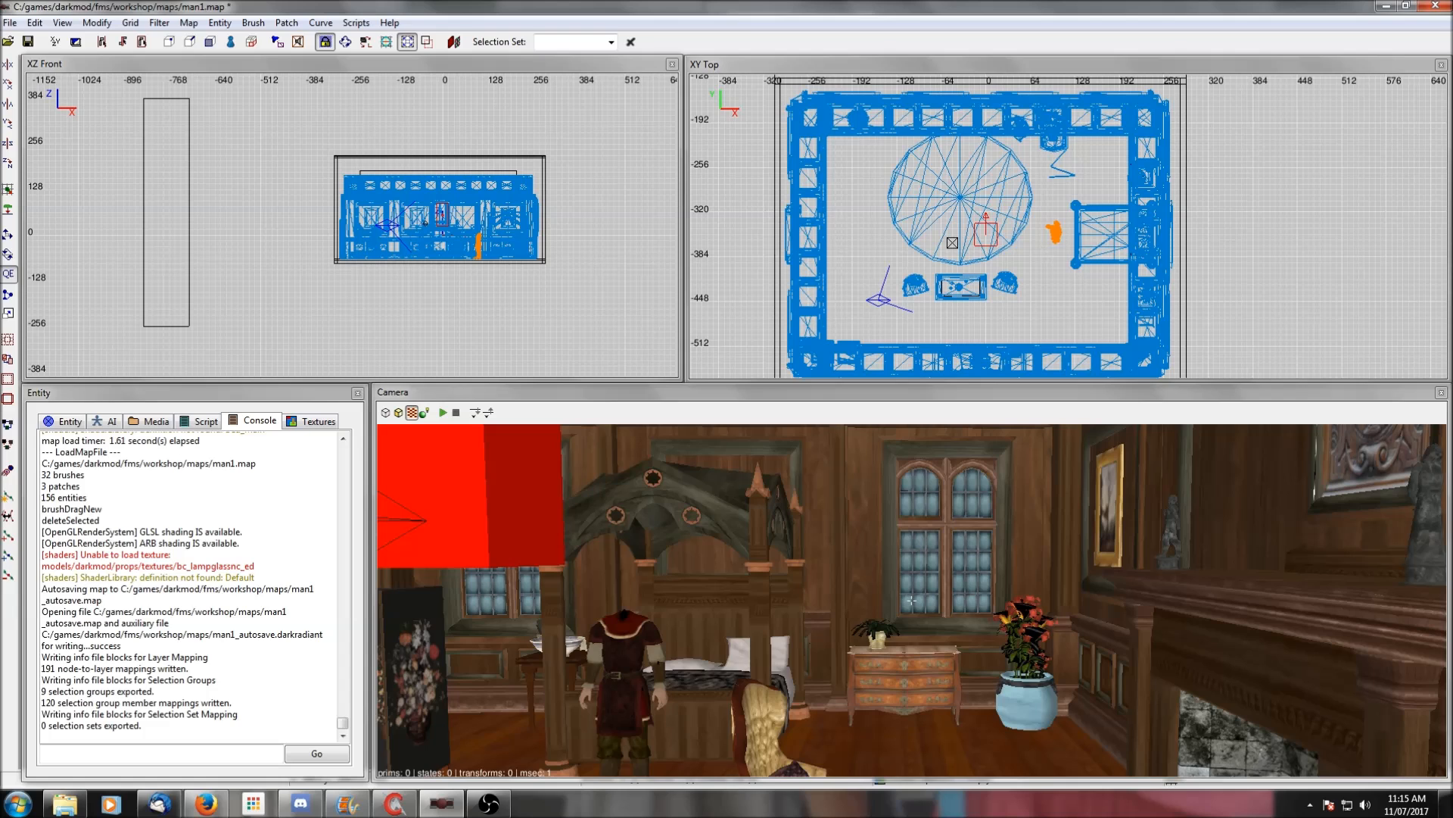
Examine the unlit bedroom in the camera's lighting preview, and return the camera to the textured render mode
{"action": "right_click_drag", "start_coordinate": [911, 600], "coordinate": [911, 600]}
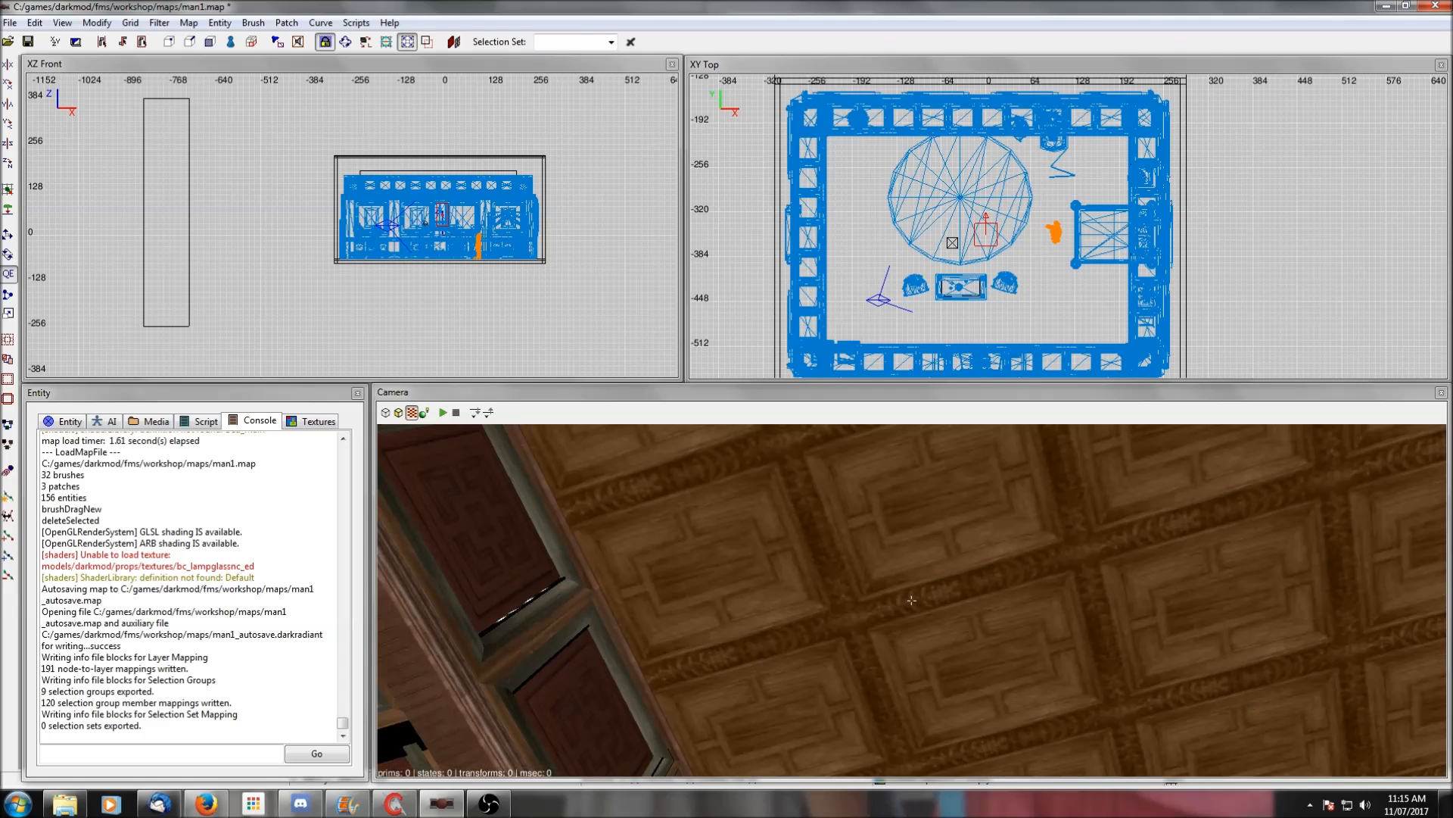
{"action": "left_click", "coordinate": [424, 413]}
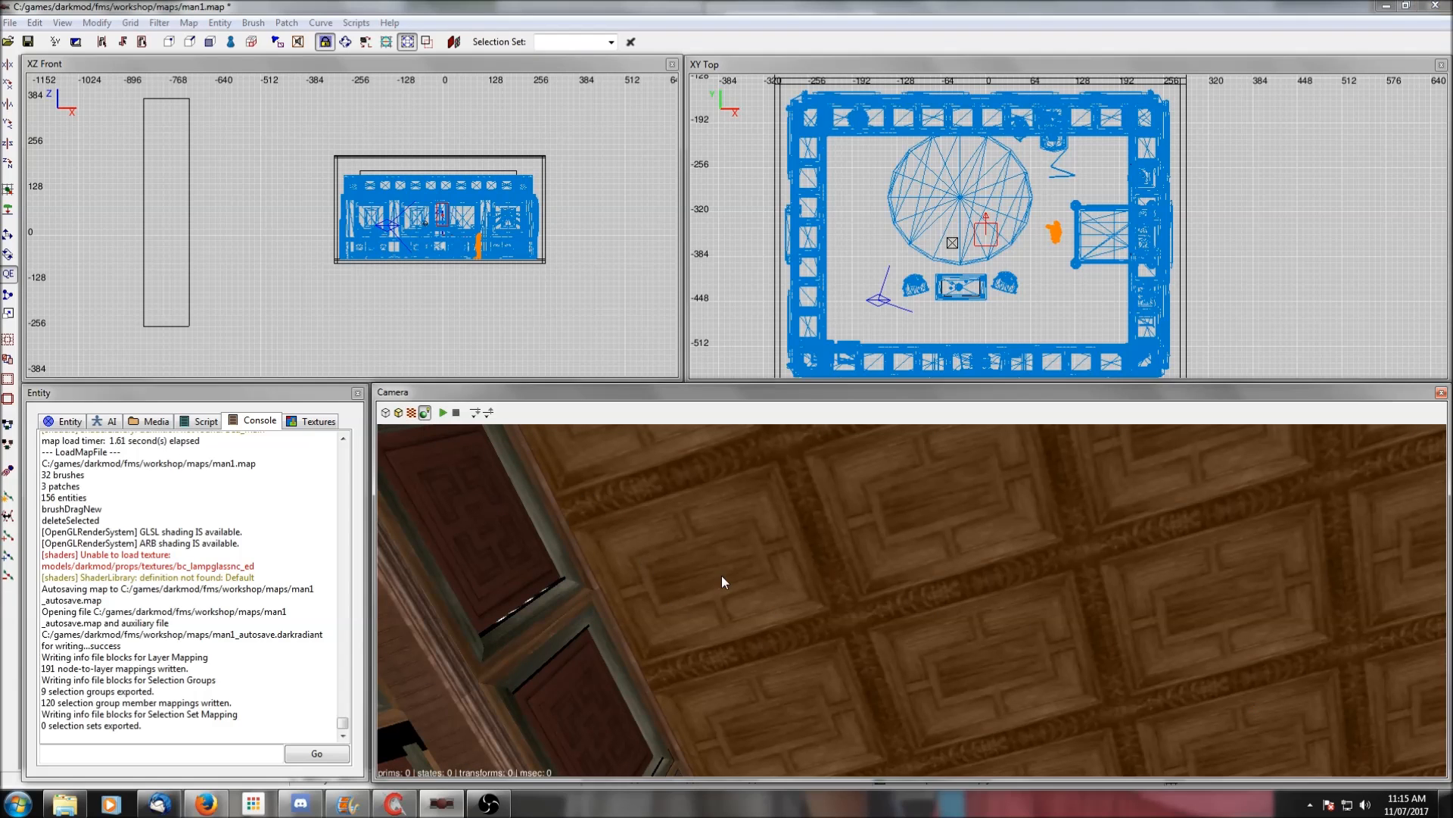
{"action": "right_click", "coordinate": [866, 578]}
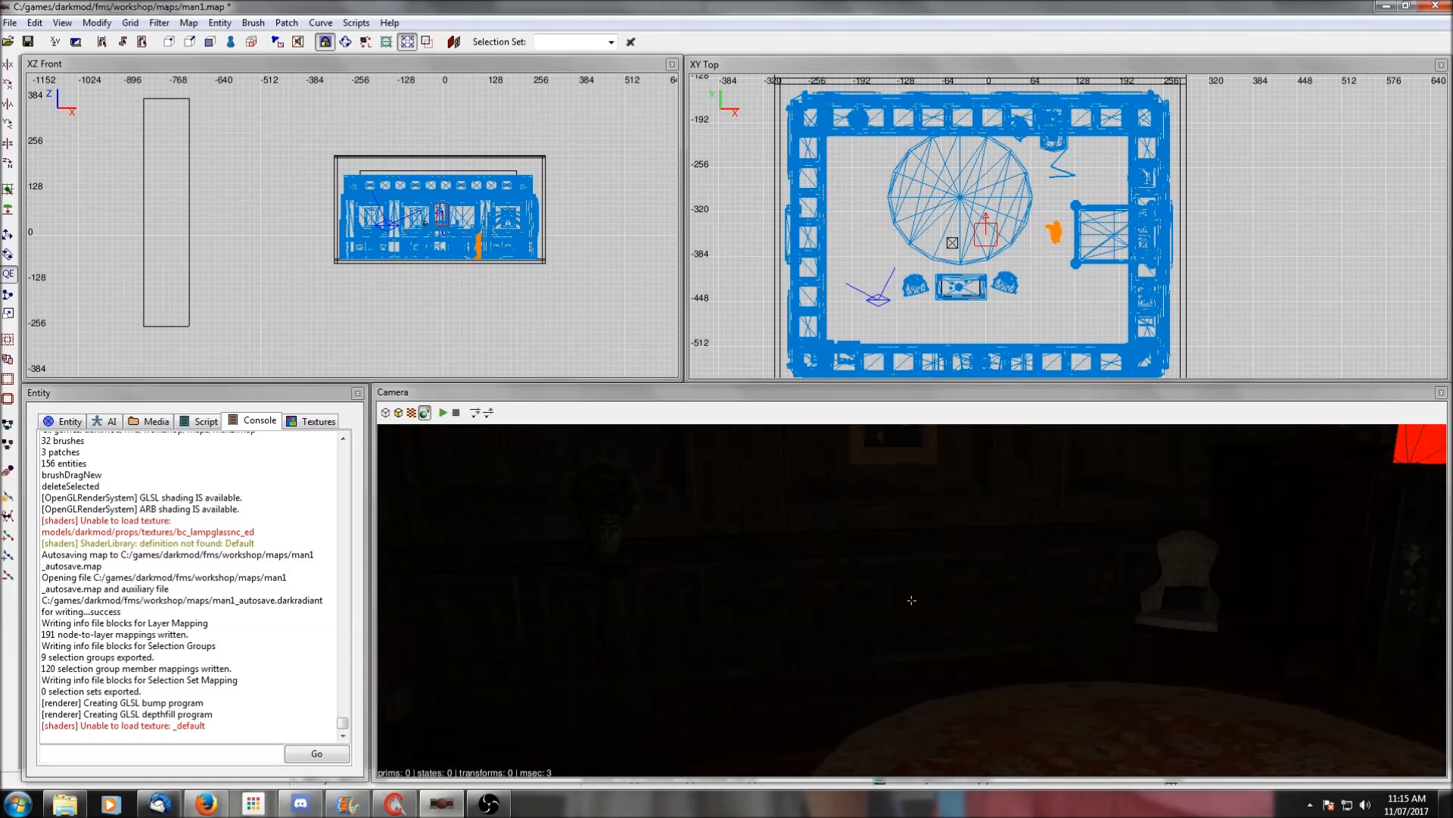
{"action": "right_click", "coordinate": [893, 649]}
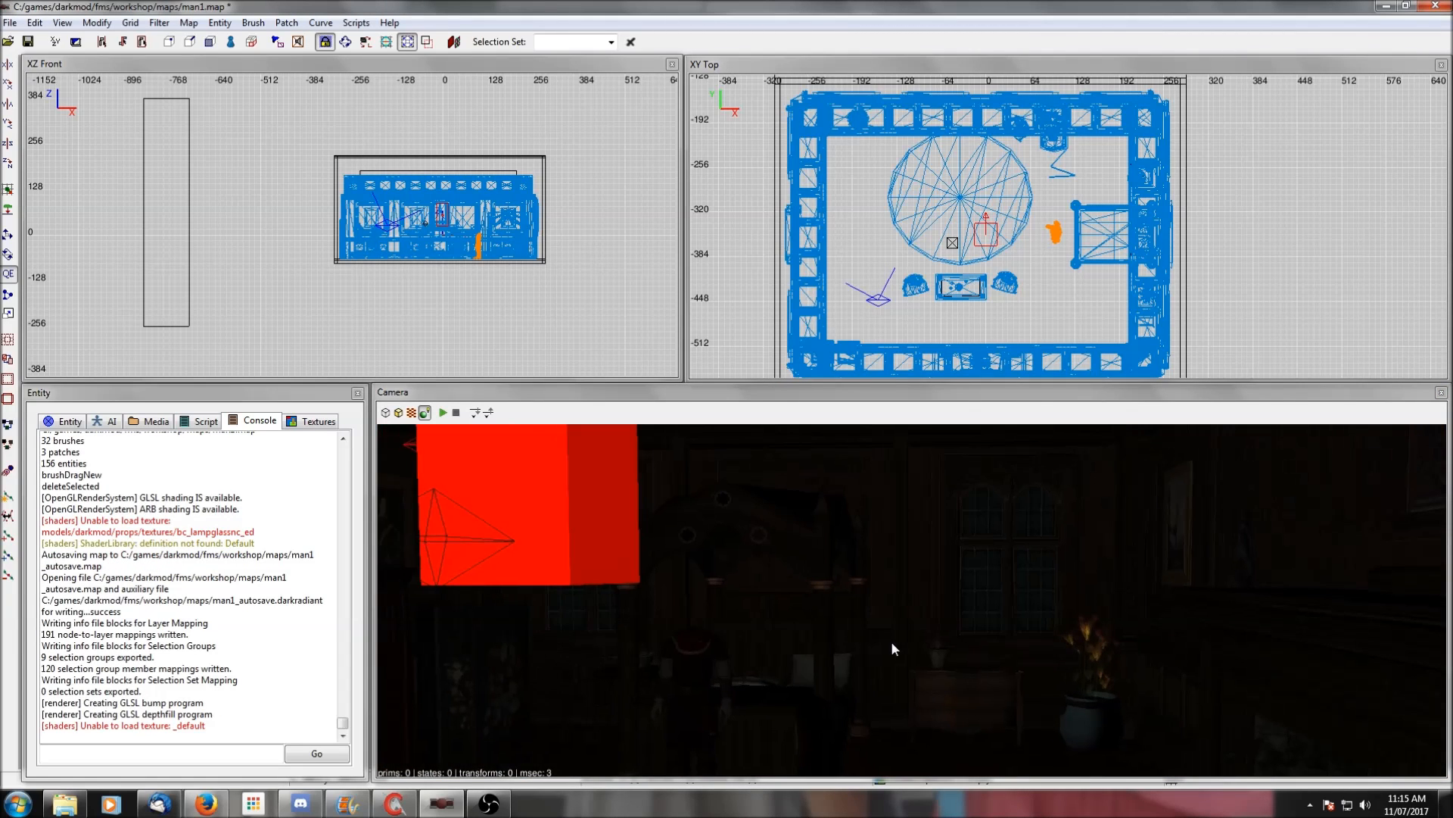
{"action": "left_click", "coordinate": [412, 412]}
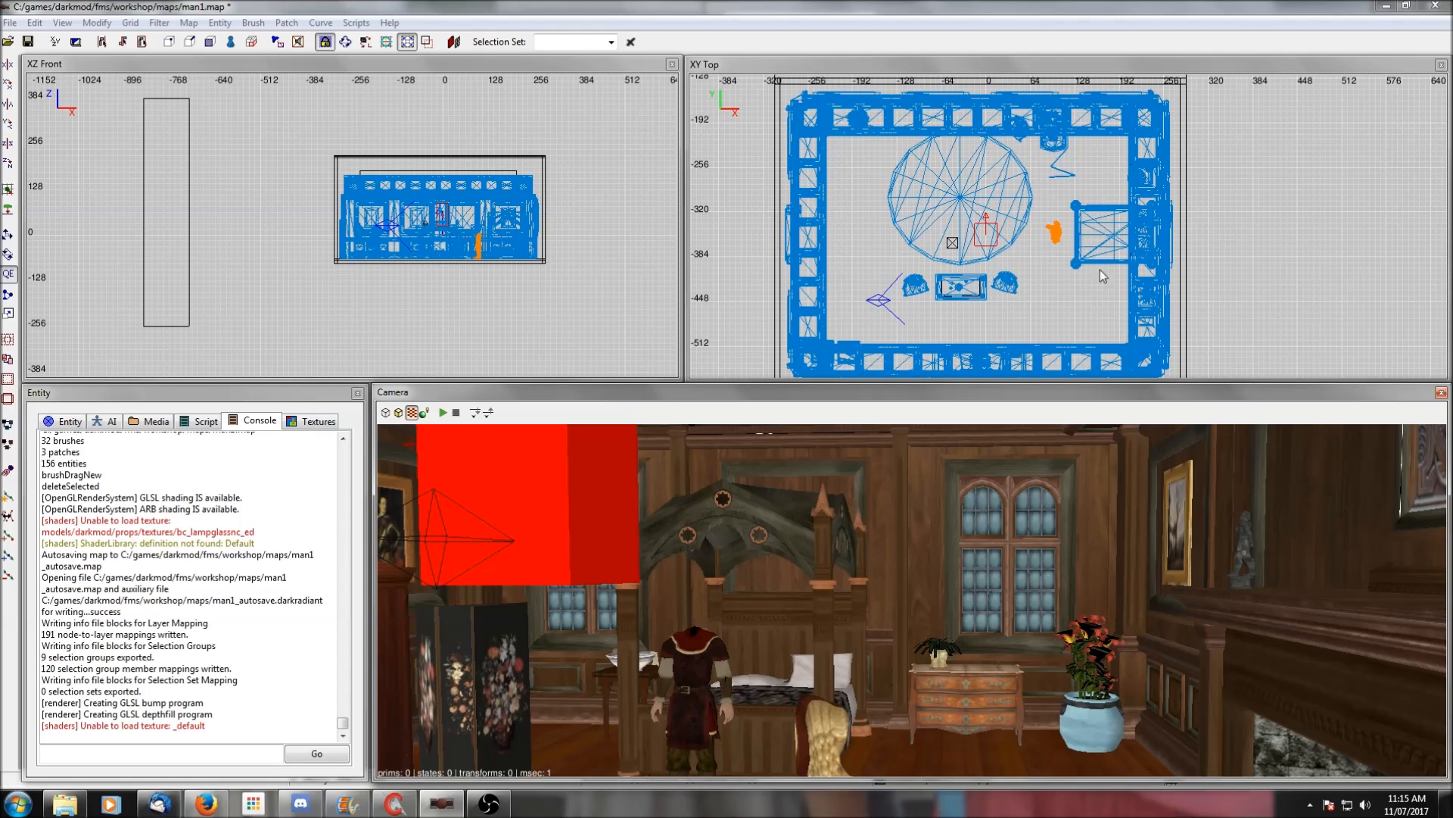
Start creating an entity beside the seating group in the top view, and collapse the tdm_base01.pk4 and tdm_defs01.pk4 class folders
{"action": "right_click", "coordinate": [1042, 293]}
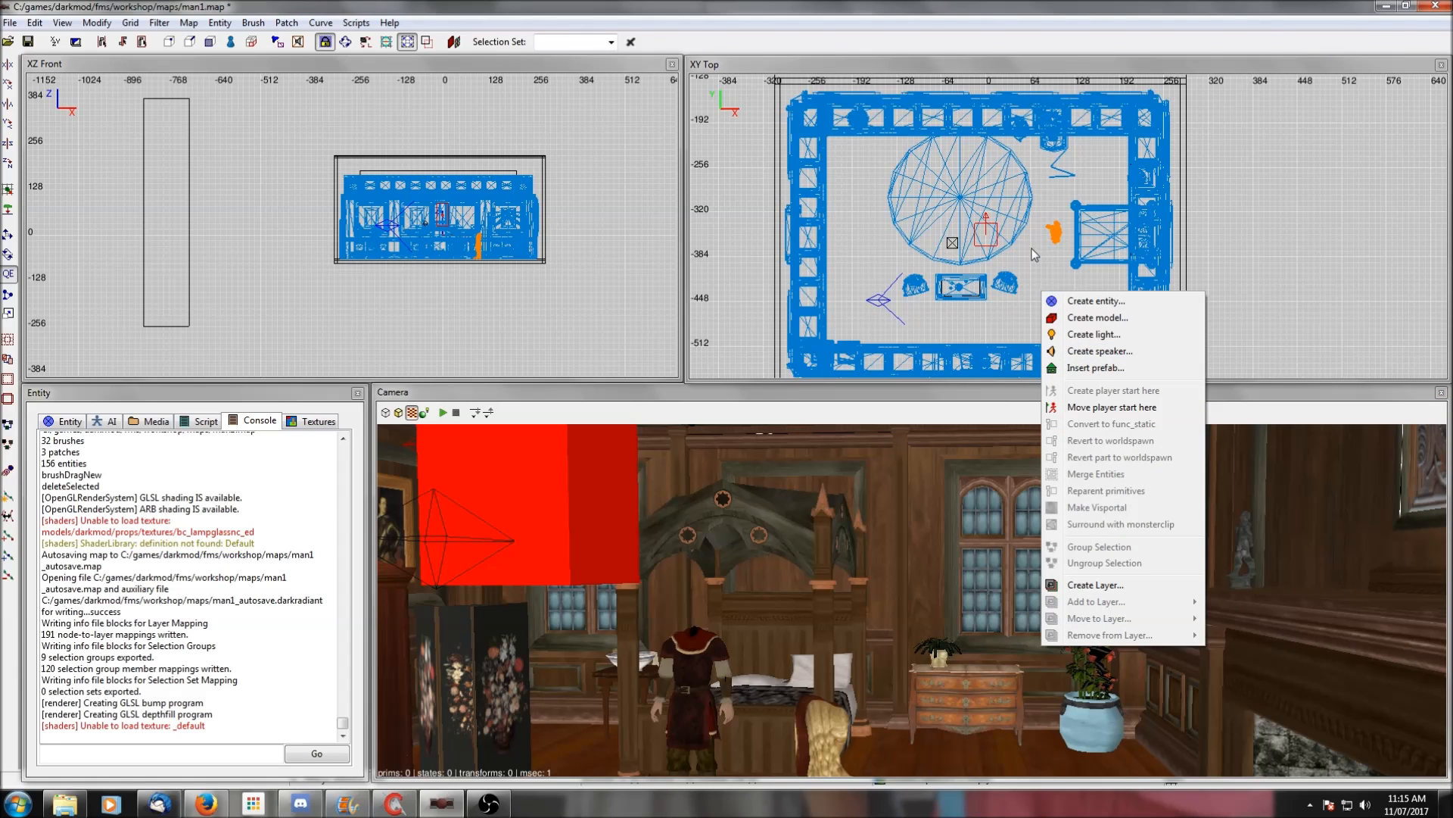
{"action": "left_click", "coordinate": [1092, 302]}
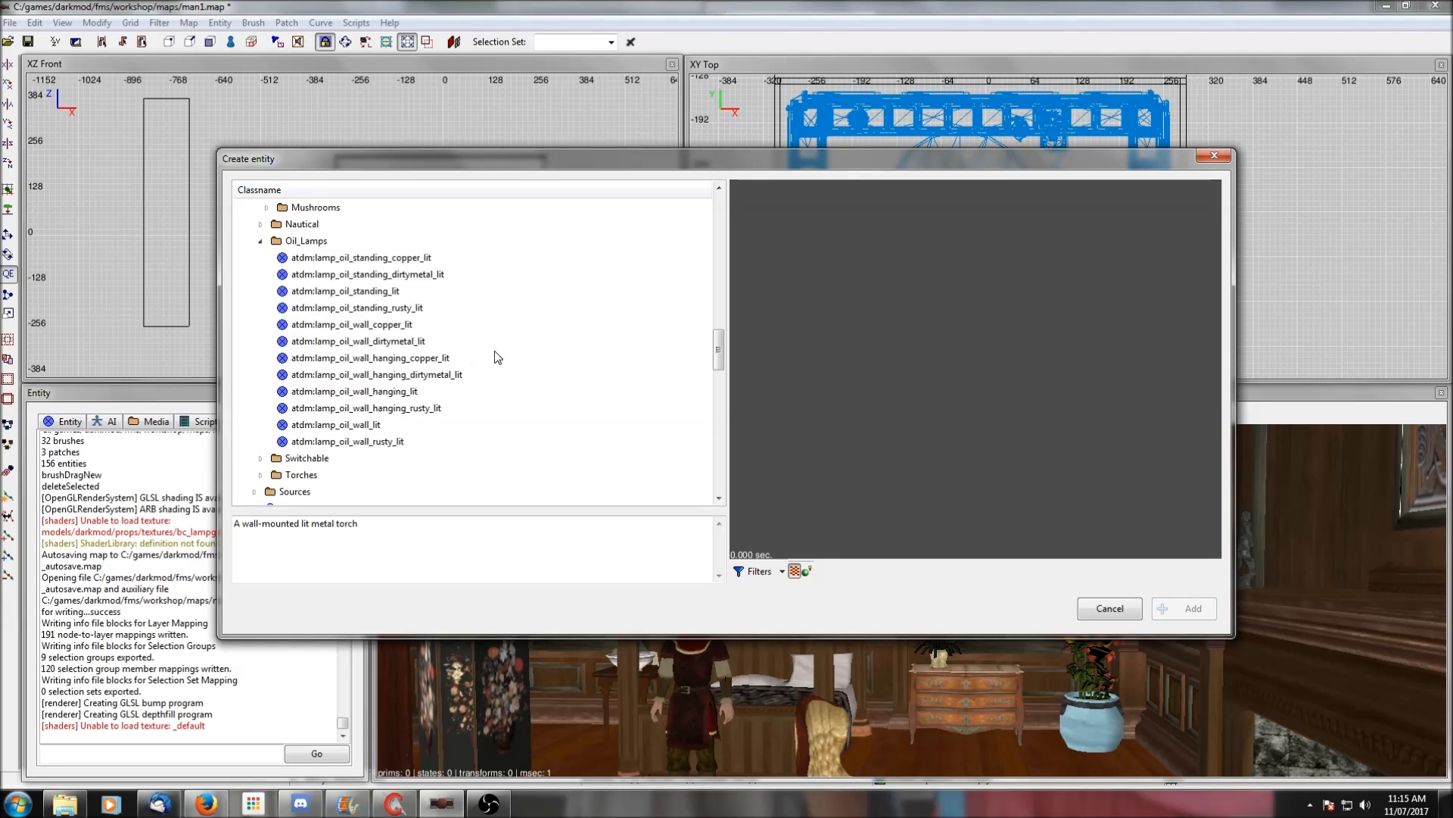
{"action": "scroll", "coordinate": [246, 211], "scroll_direction": "up", "scroll_amount": 20}
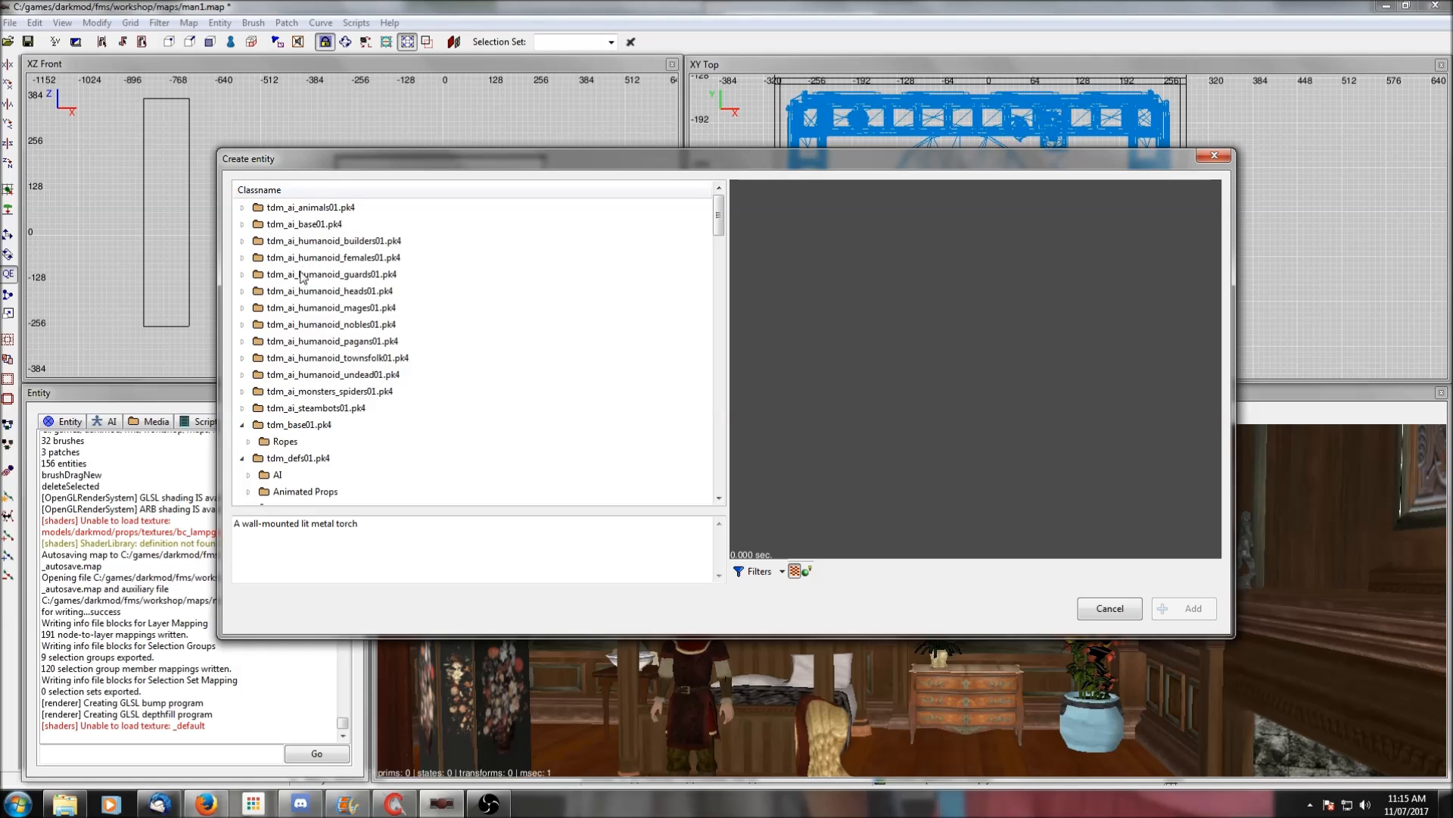
{"action": "scroll", "coordinate": [306, 371], "scroll_direction": "down", "scroll_amount": 2}
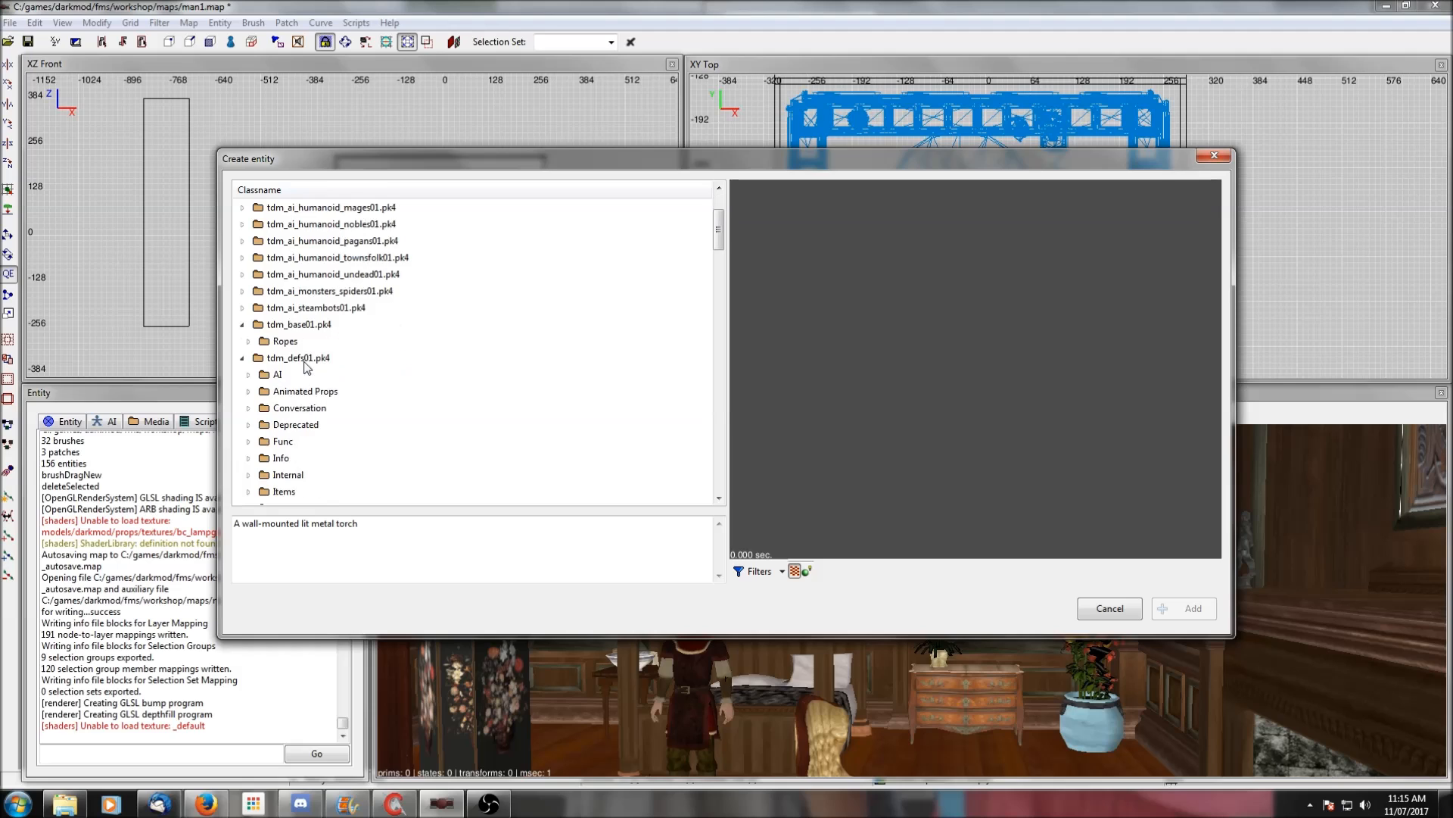
{"action": "scroll", "coordinate": [322, 276], "scroll_direction": "up", "scroll_amount": 2}
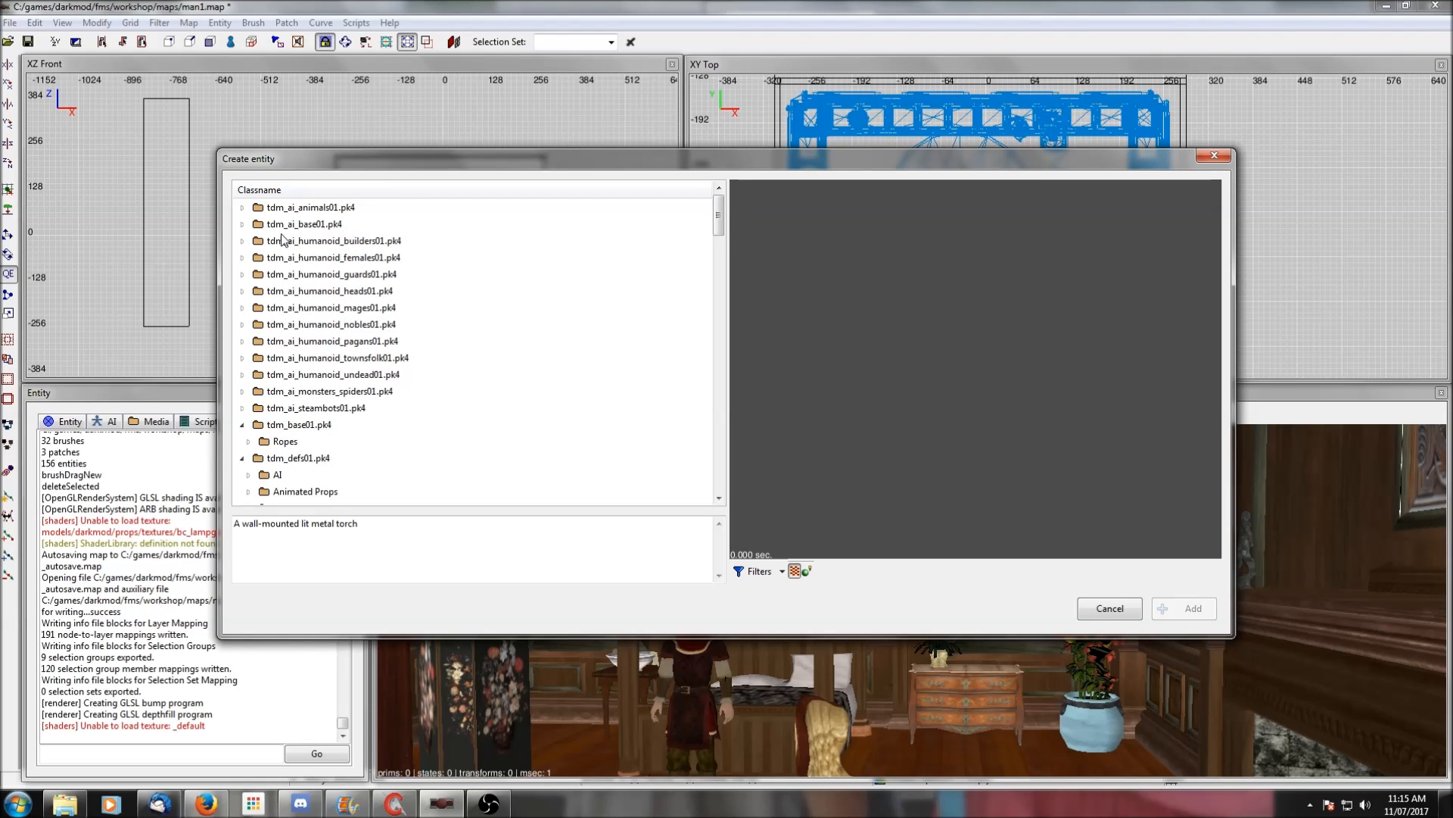
{"action": "scroll", "coordinate": [290, 316], "scroll_direction": "down", "scroll_amount": 1}
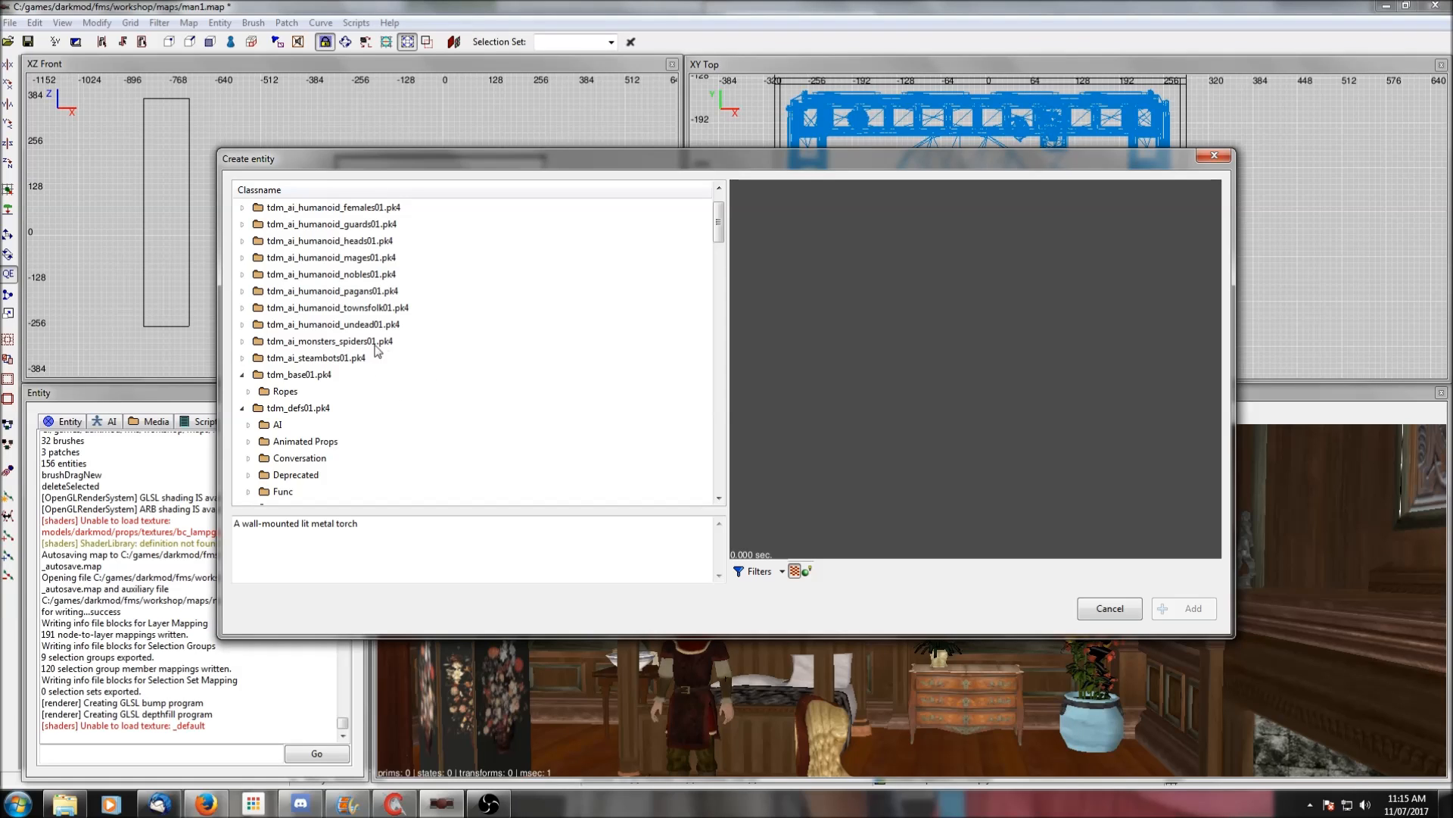
{"action": "scroll", "coordinate": [375, 346], "scroll_direction": "down", "scroll_amount": 1}
{"action": "left_click", "coordinate": [242, 358]}
{"action": "left_click", "coordinate": [242, 424]}
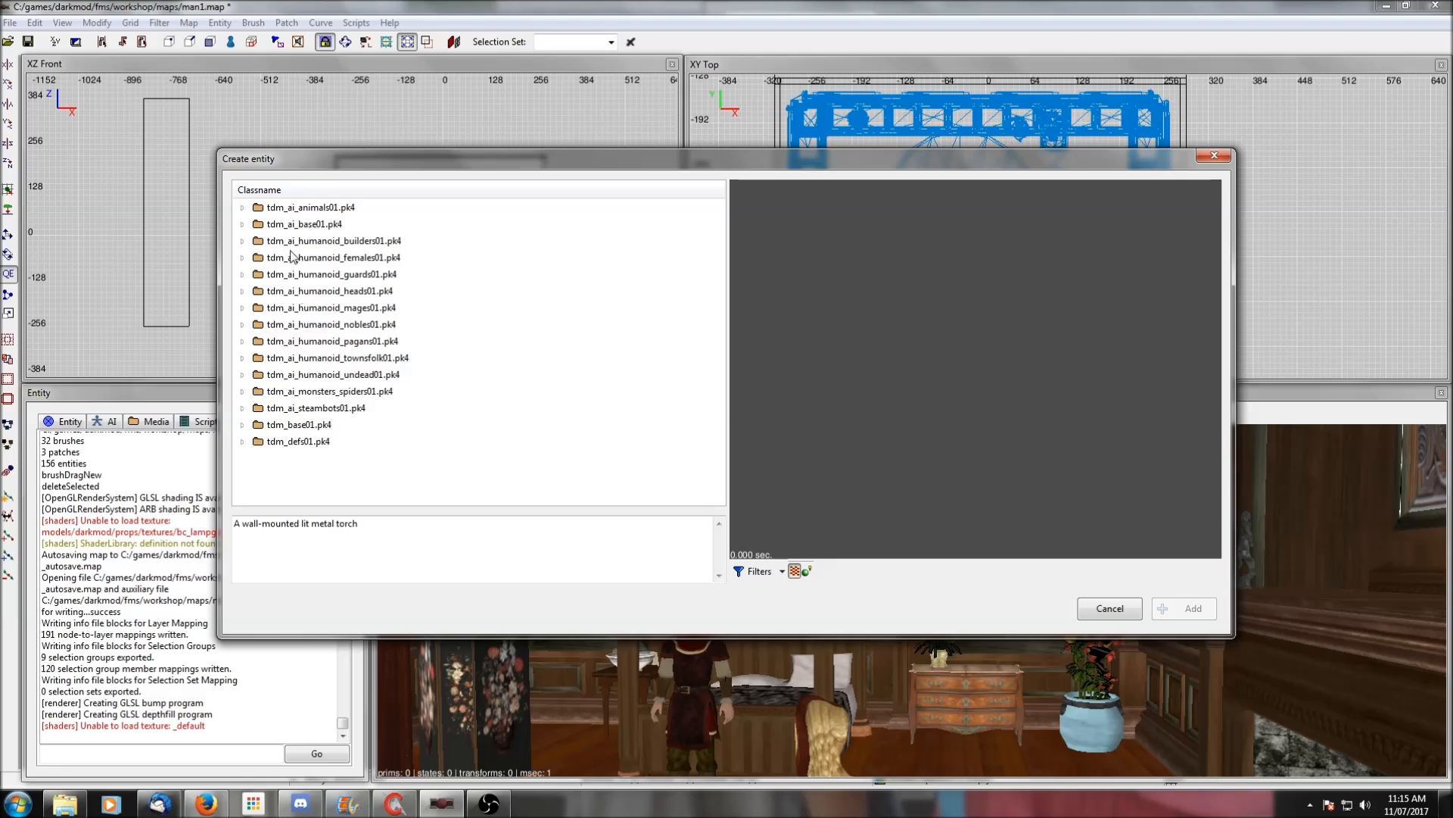
Expand tdm_defs01.pk4, go to its Lights category, and examine the Light Sources subfolders before collapsing them again
{"action": "left_click", "coordinate": [242, 441]}
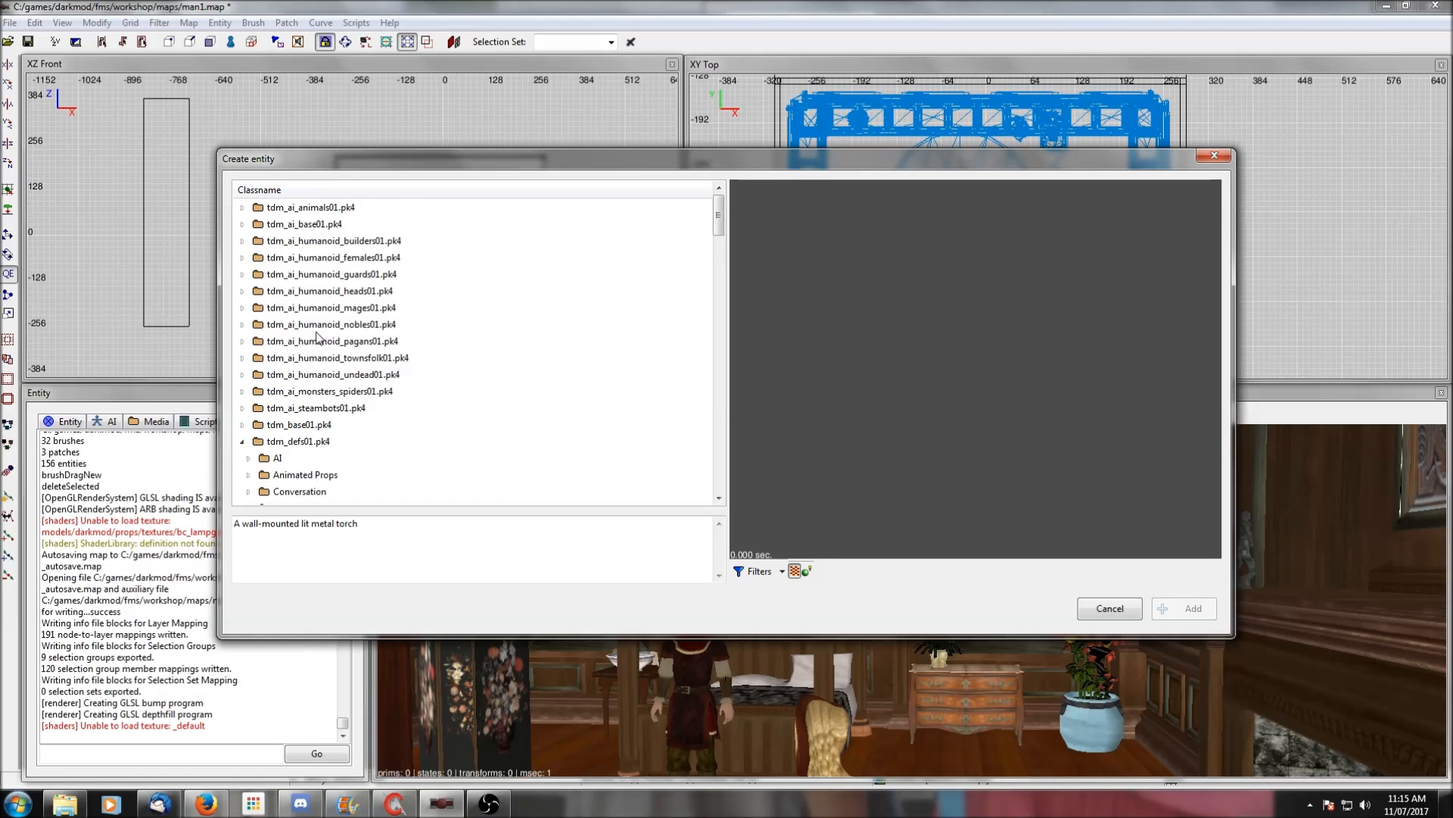
{"action": "scroll", "coordinate": [314, 346], "scroll_direction": "down", "scroll_amount": 4}
{"action": "scroll", "coordinate": [300, 338], "scroll_direction": "down", "scroll_amount": 1}
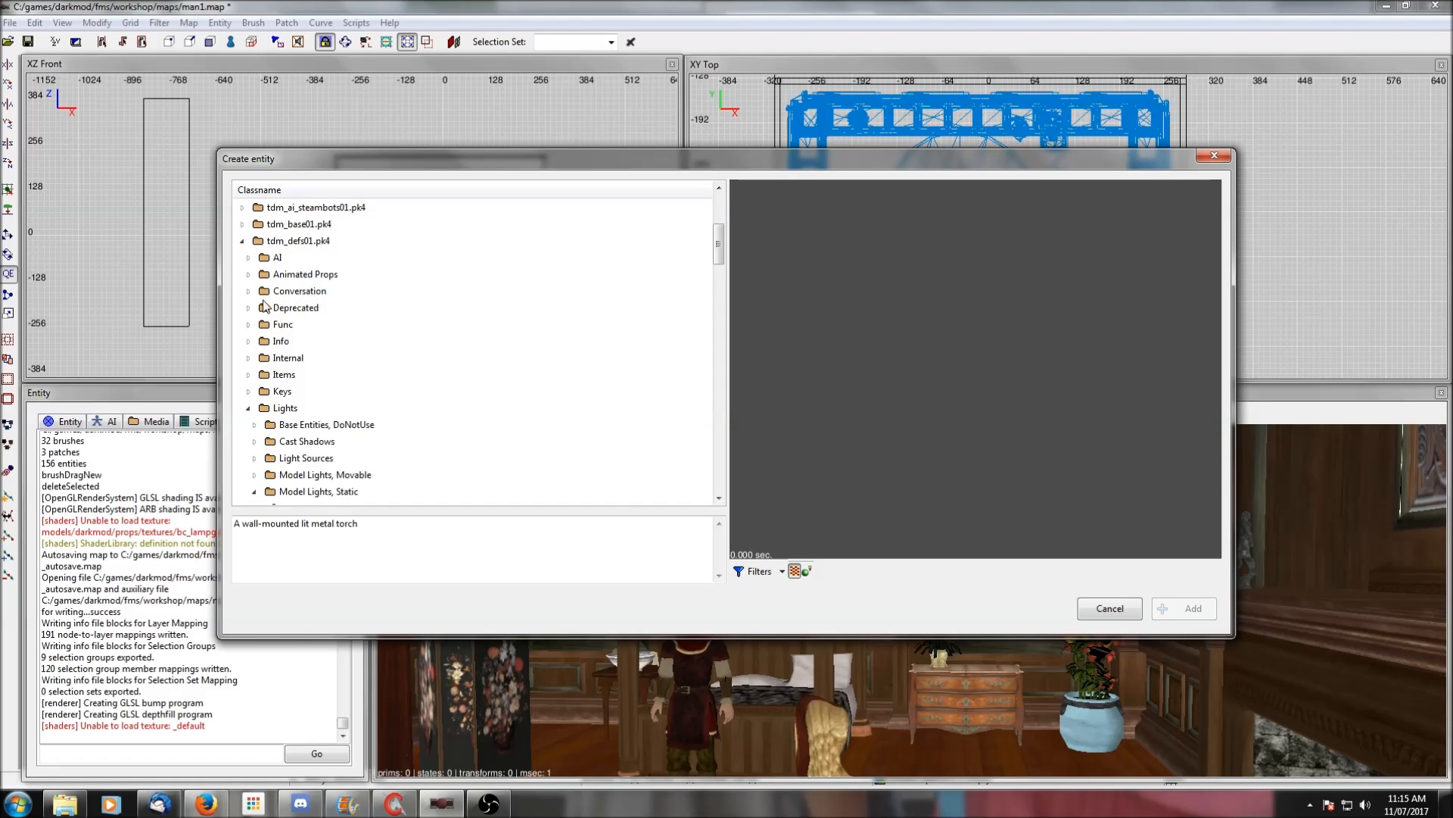
{"action": "scroll", "coordinate": [324, 288], "scroll_direction": "down", "scroll_amount": 2}
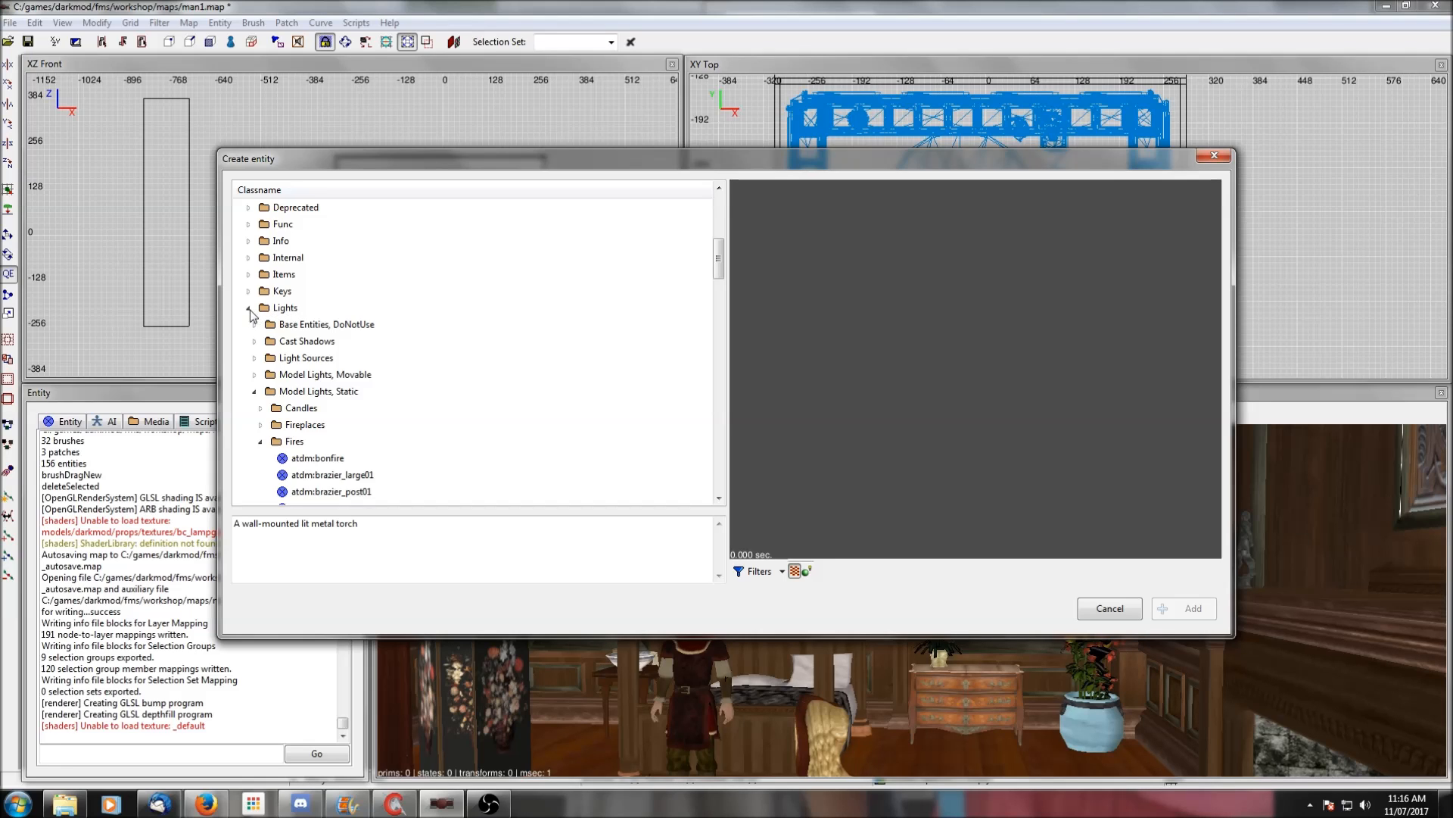
{"action": "scroll", "coordinate": [339, 324], "scroll_direction": "down", "scroll_amount": 1}
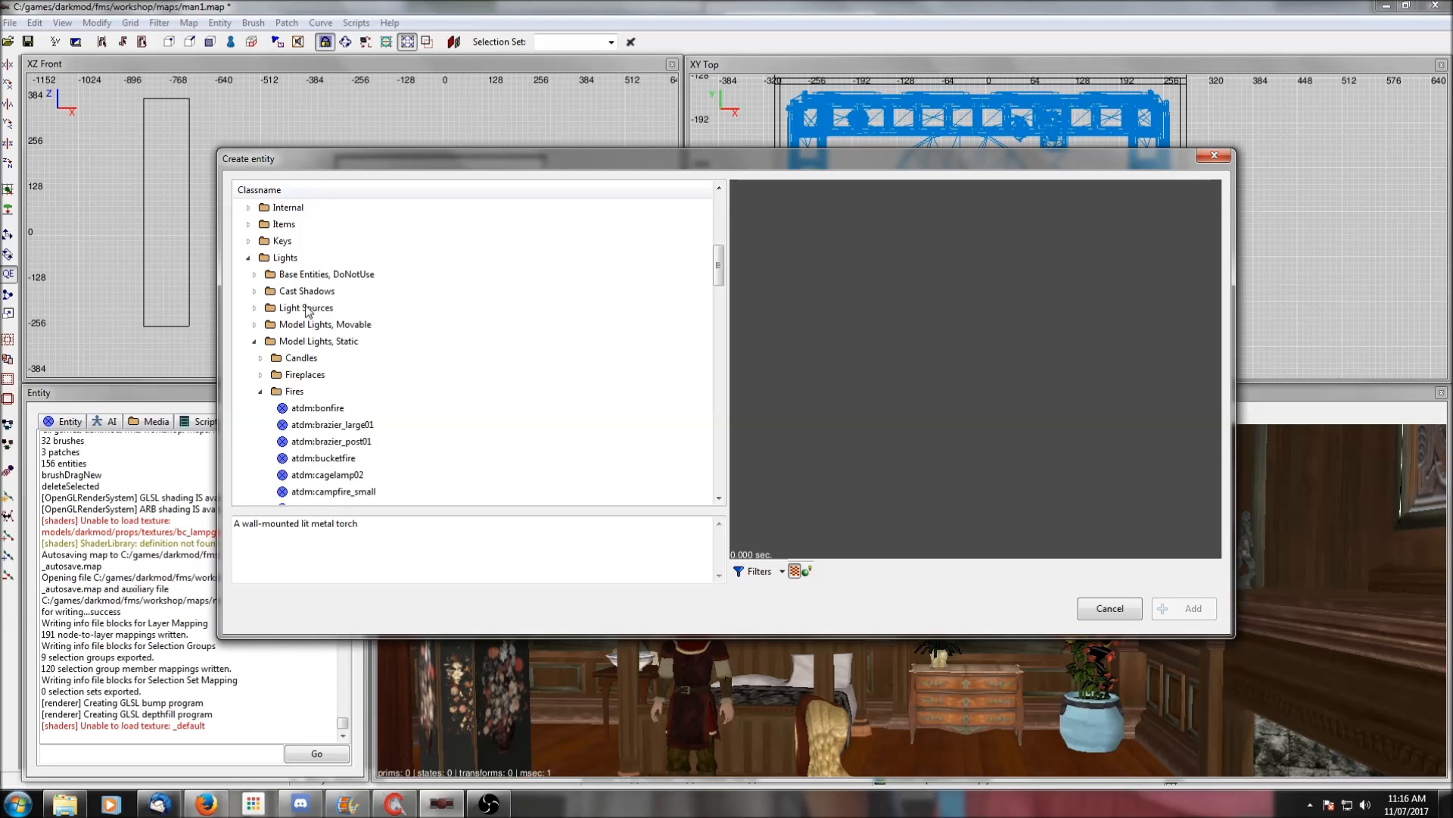
{"action": "left_click", "coordinate": [255, 308]}
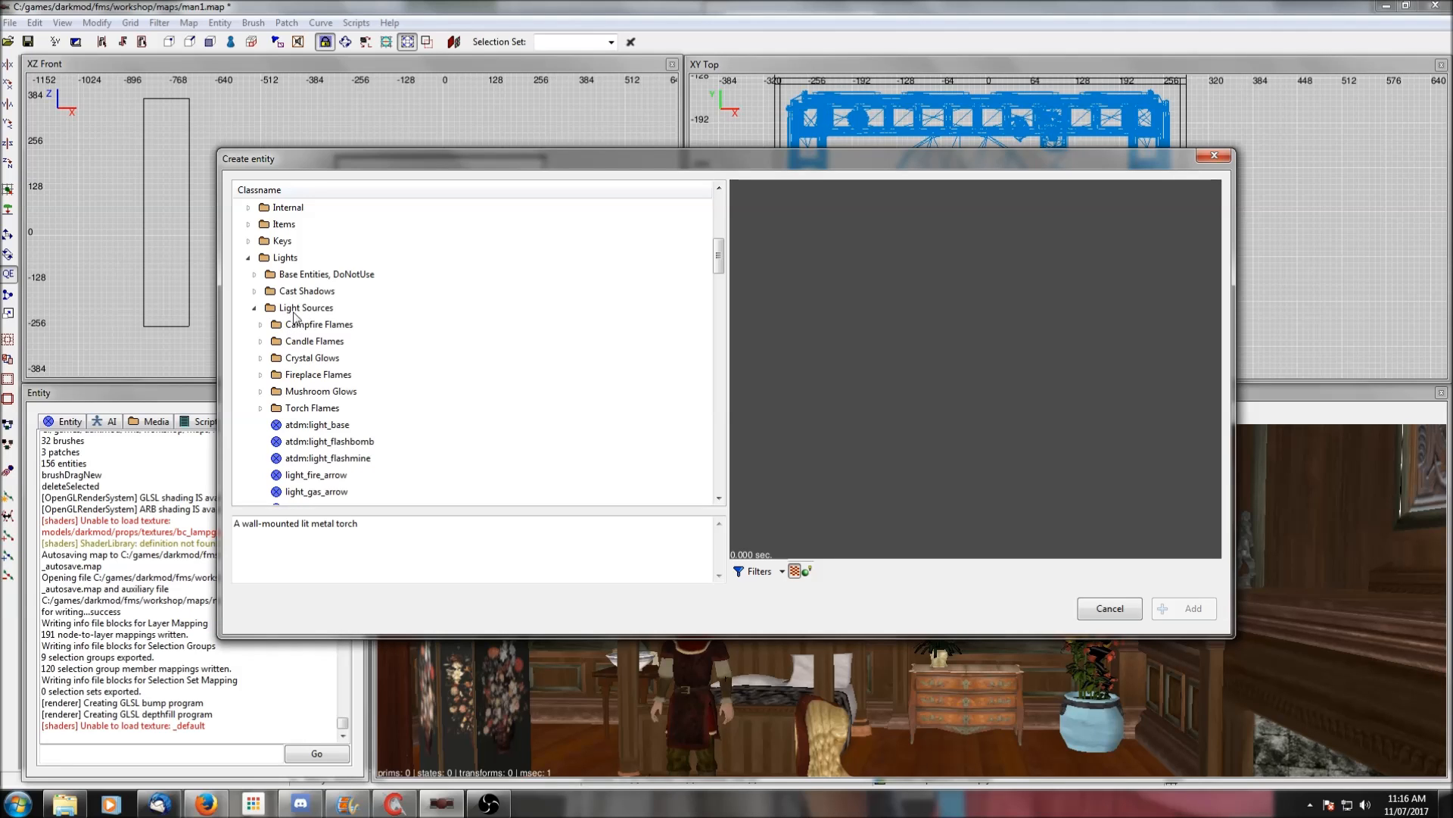
{"action": "left_click", "coordinate": [255, 309]}
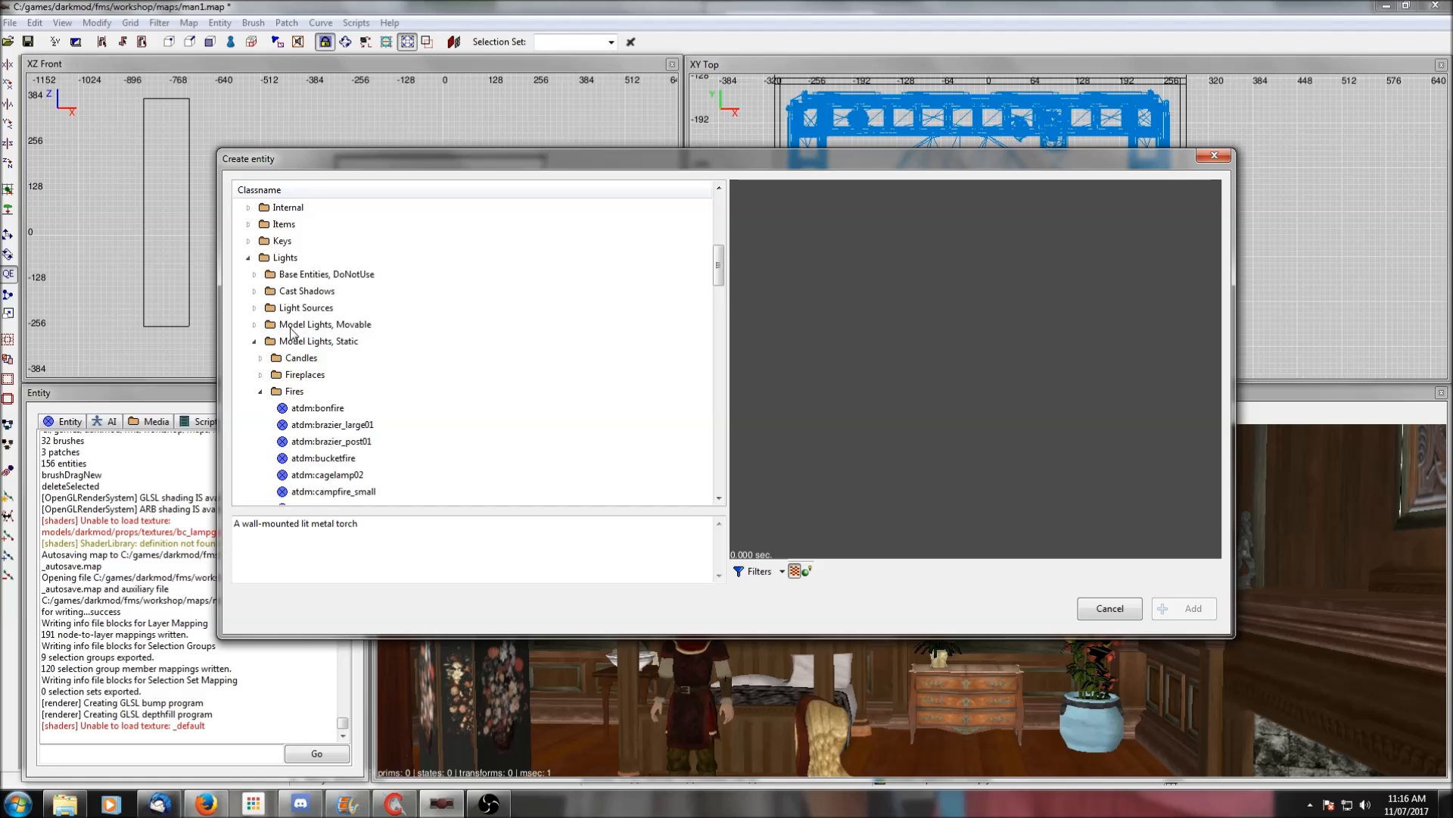
Expand the Model Lights, Static folder and collapse its Fires, Gas, Hanging, Natural and Oil_Lamps subfolders
{"action": "left_click", "coordinate": [255, 349]}
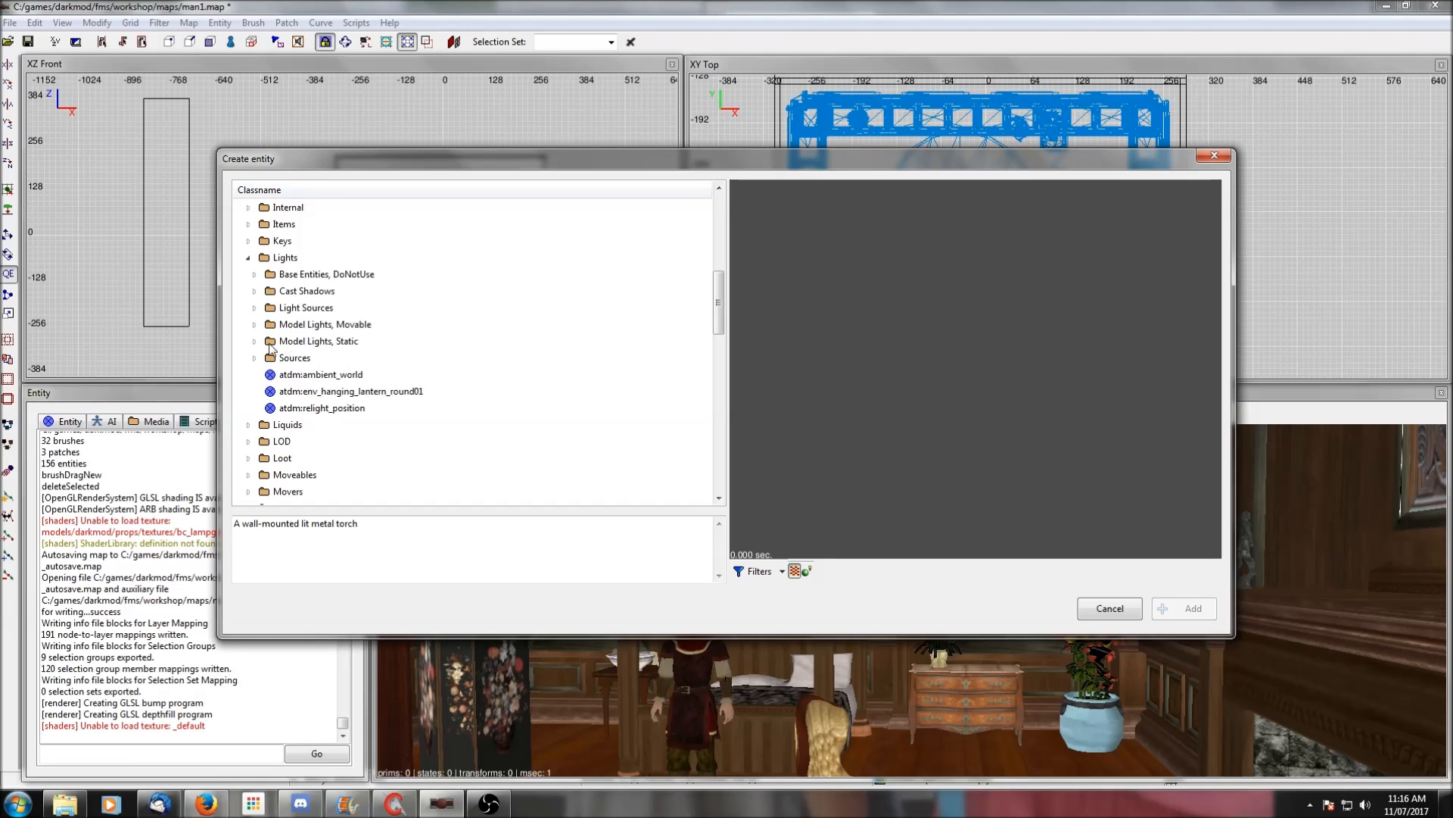
{"action": "left_click", "coordinate": [255, 341]}
{"action": "scroll", "coordinate": [396, 338], "scroll_direction": "down", "scroll_amount": 1}
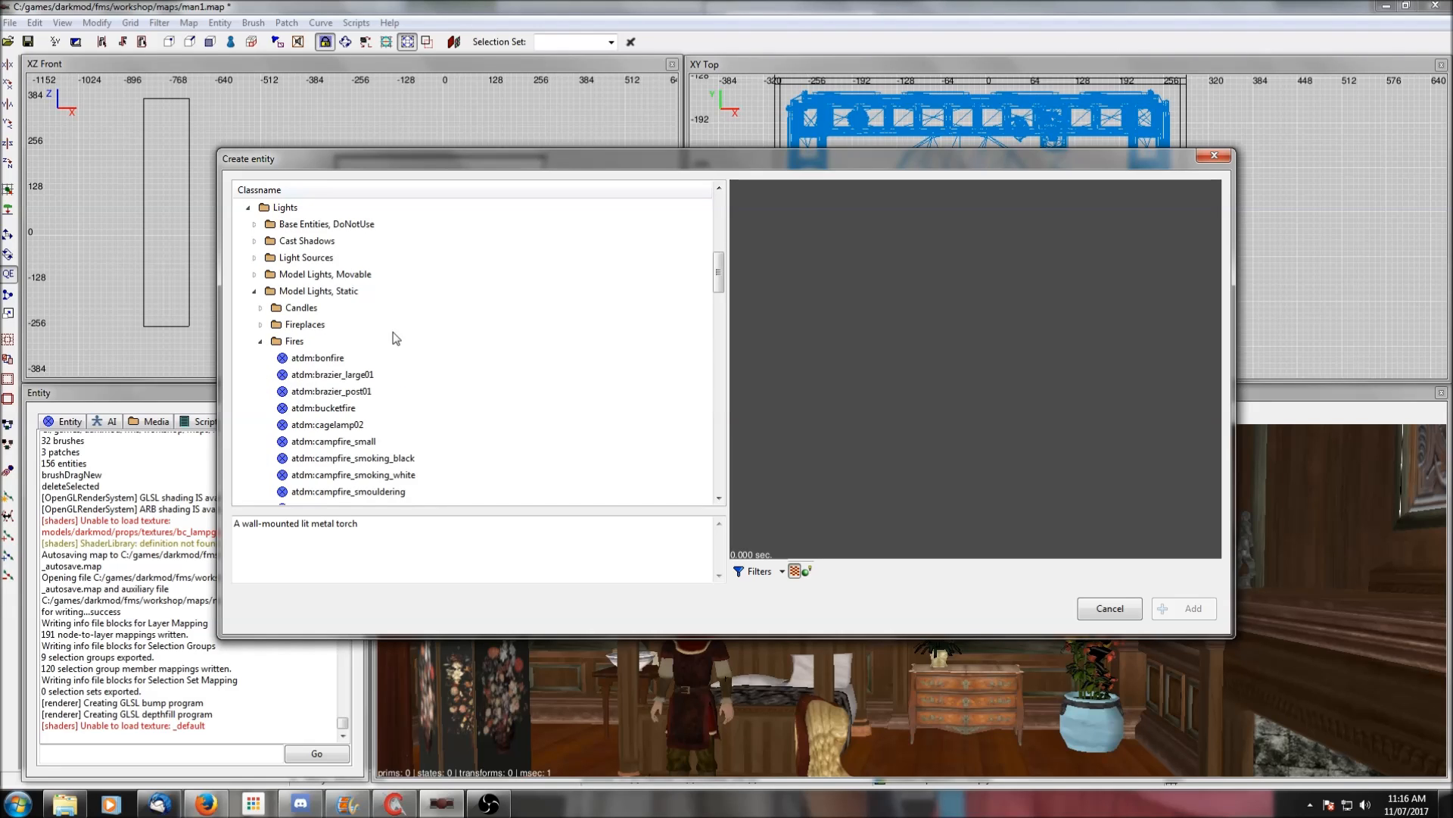
{"action": "scroll", "coordinate": [327, 294], "scroll_direction": "down", "scroll_amount": 1}
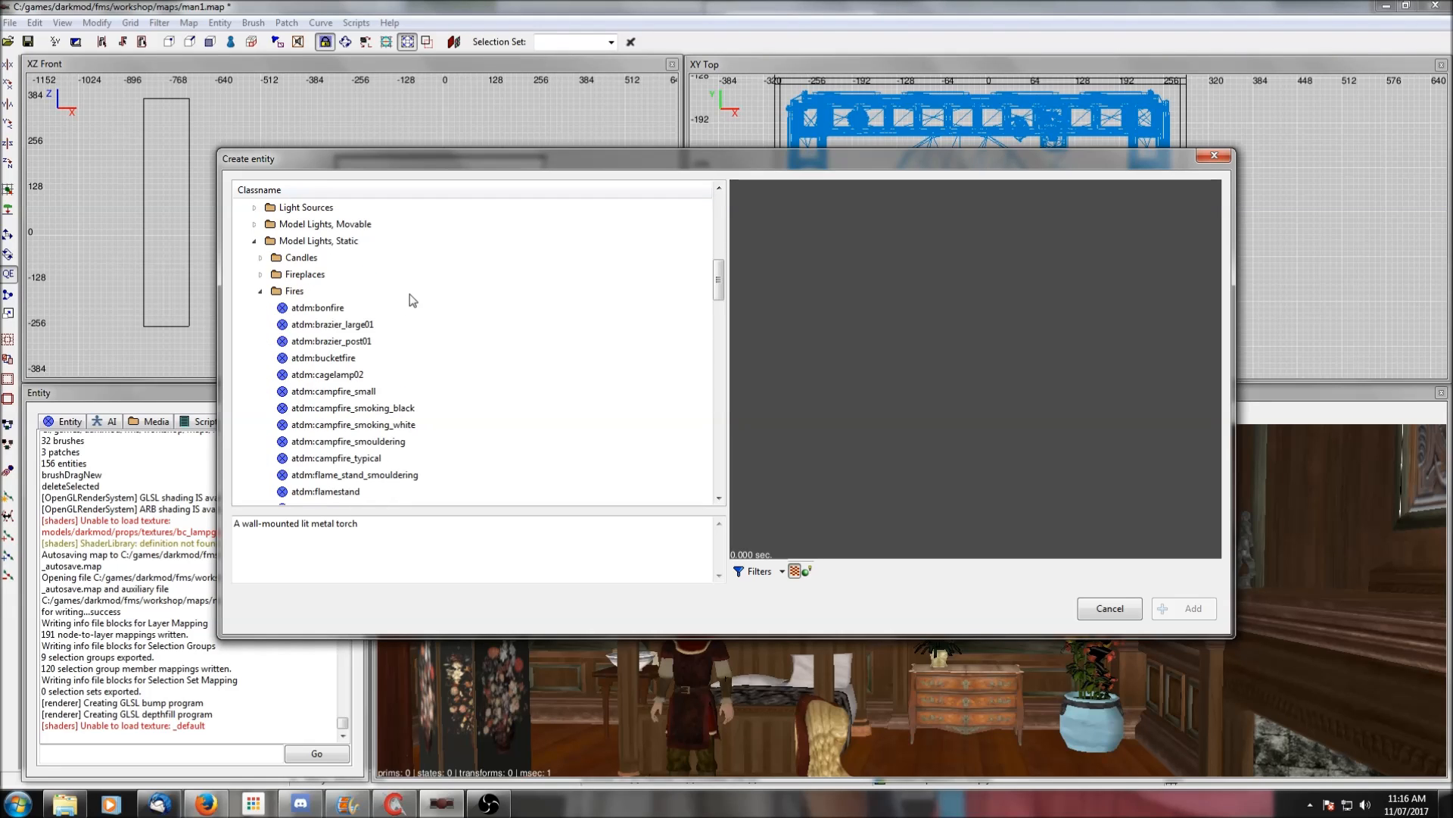
{"action": "left_click", "coordinate": [261, 291]}
{"action": "left_click", "coordinate": [262, 308]}
{"action": "left_click", "coordinate": [260, 324]}
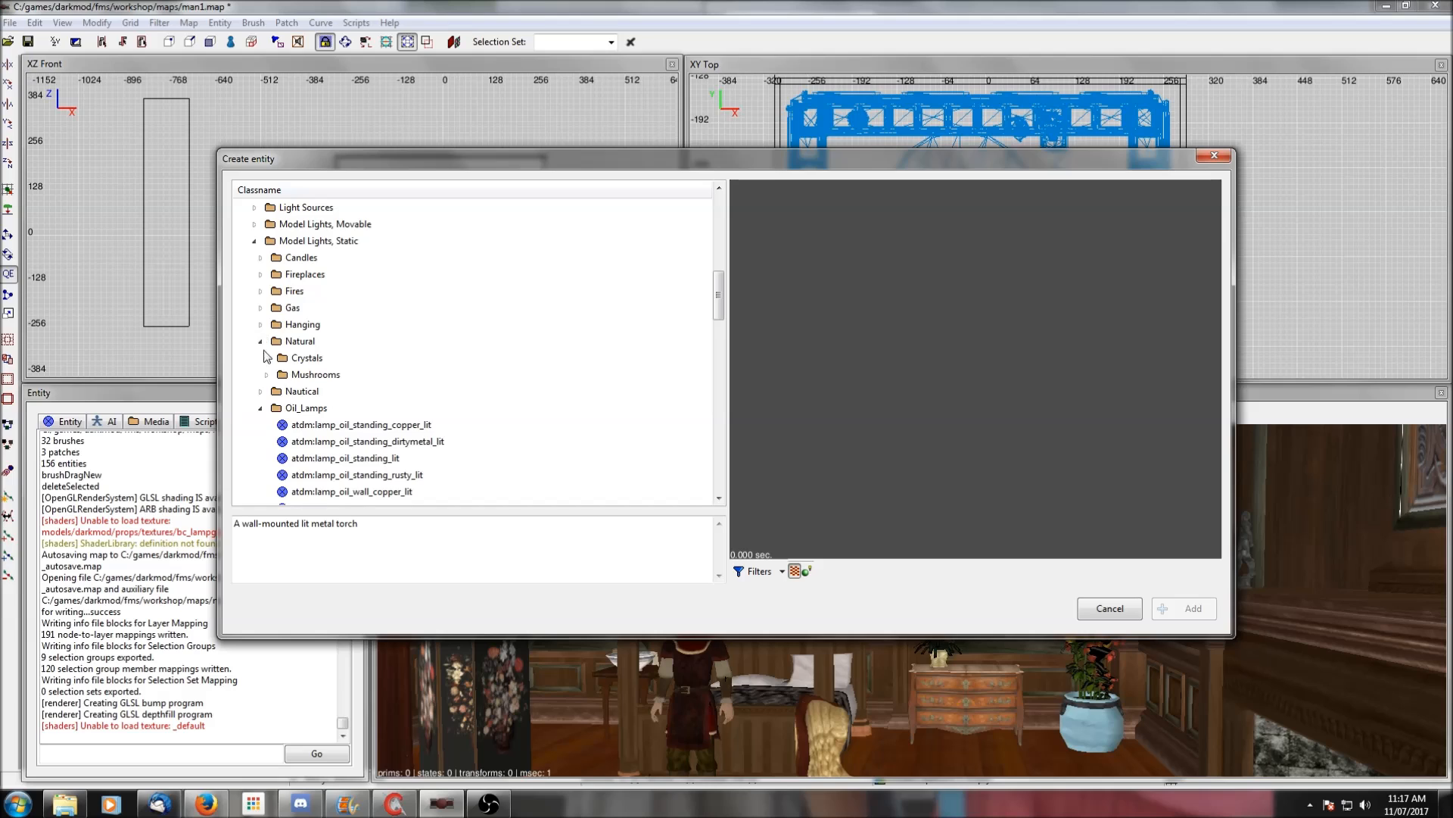
{"action": "left_click", "coordinate": [260, 341]}
{"action": "left_click", "coordinate": [261, 375]}
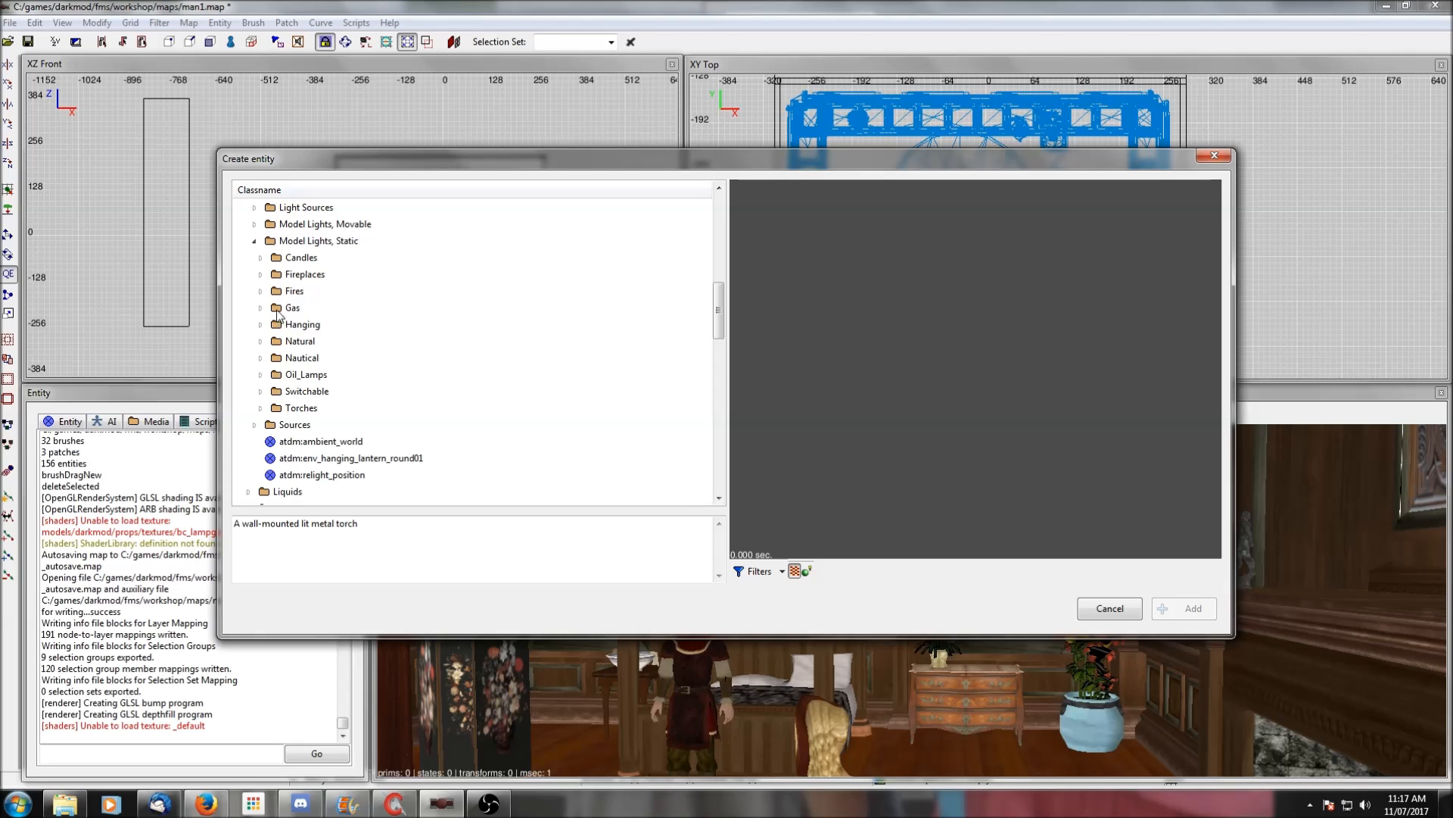
Preview the stone fireplace, wooden fireplace and small square stove in the Fireplaces subfolder, and collapse it again
{"action": "left_click", "coordinate": [261, 274]}
{"action": "left_click", "coordinate": [314, 326]}
{"action": "left_click", "coordinate": [321, 345]}
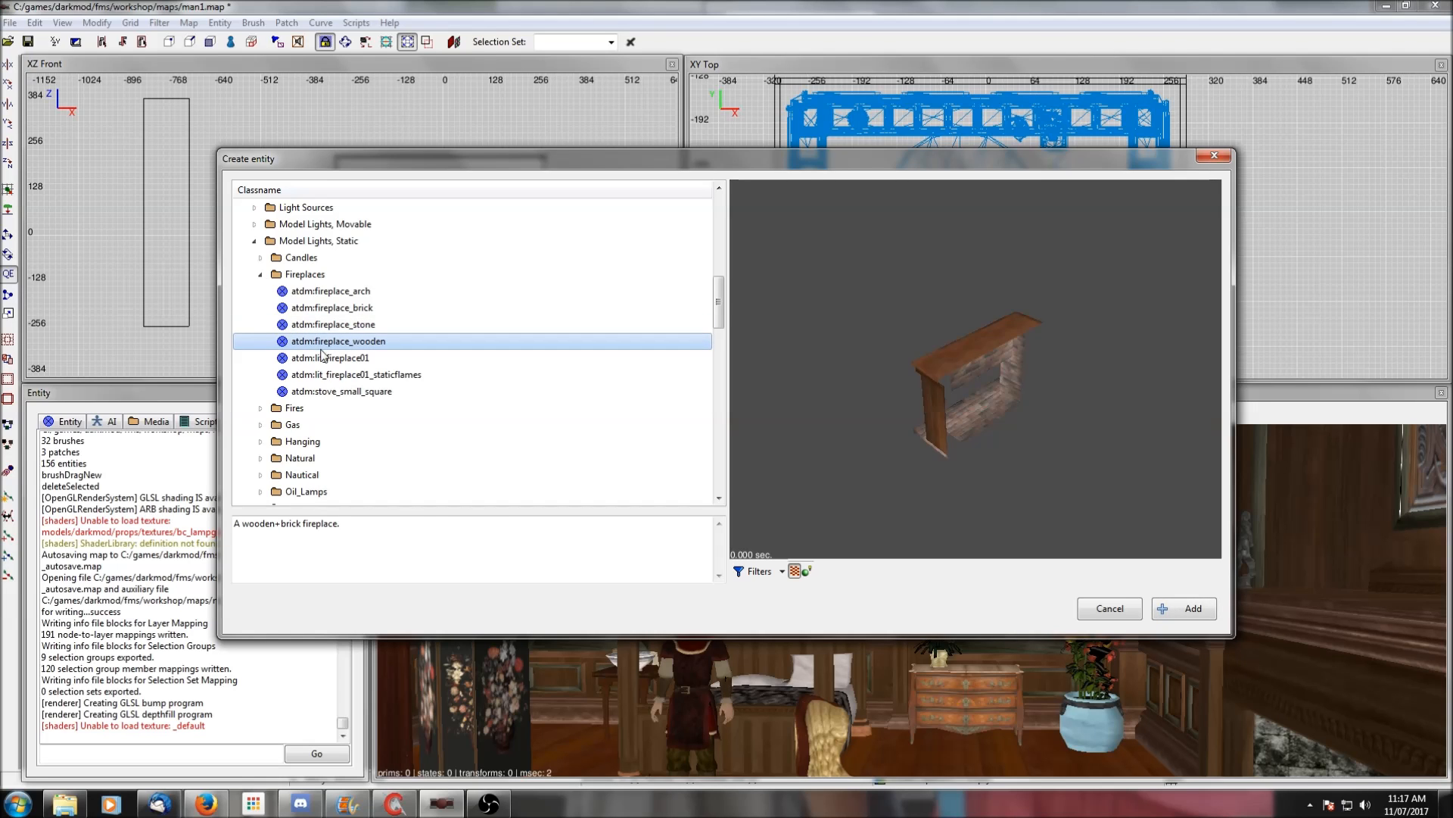
{"action": "left_click", "coordinate": [330, 390]}
{"action": "left_click_drag", "start_coordinate": [948, 338], "coordinate": [900, 352]}
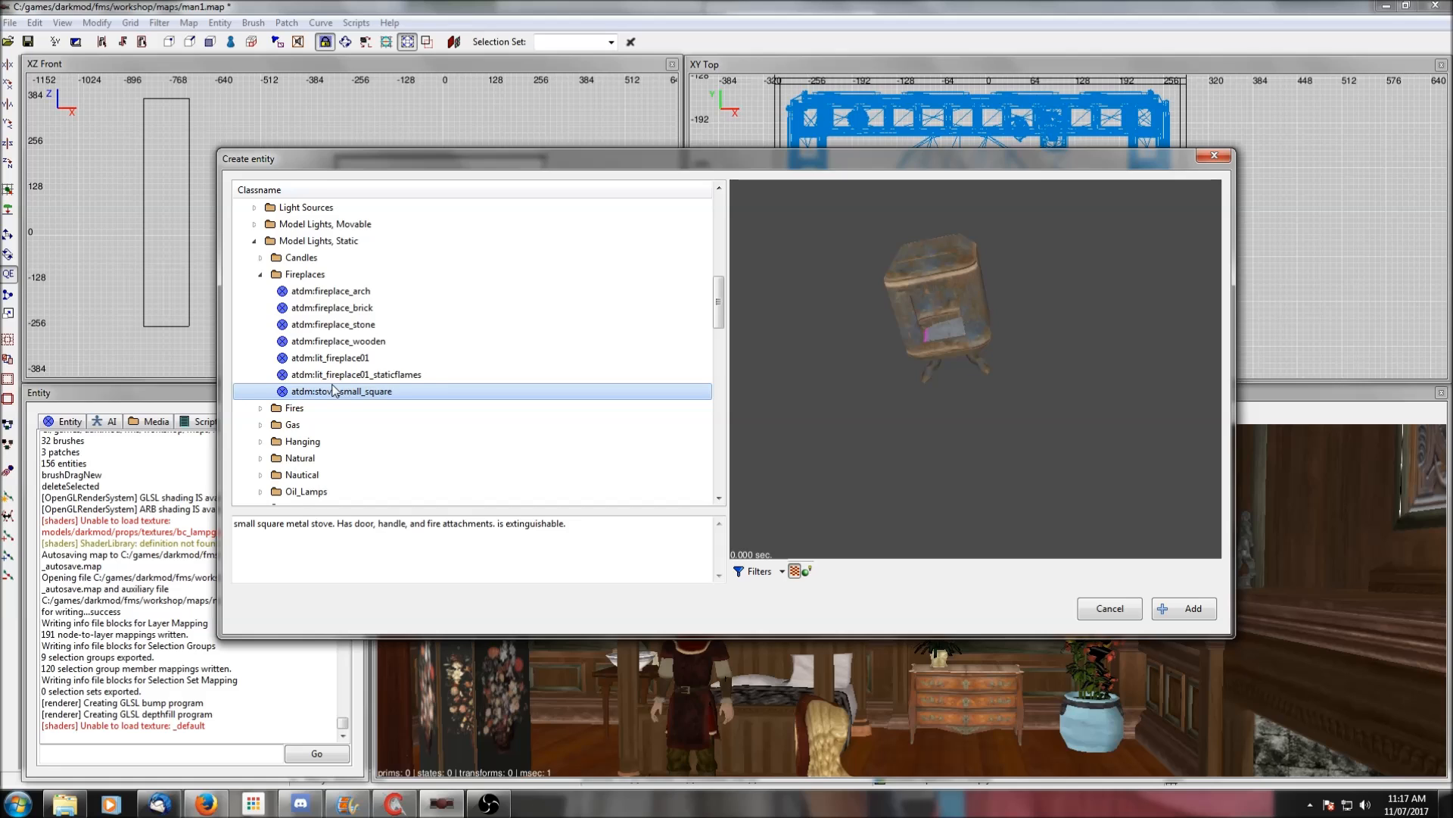
{"action": "left_click", "coordinate": [260, 275]}
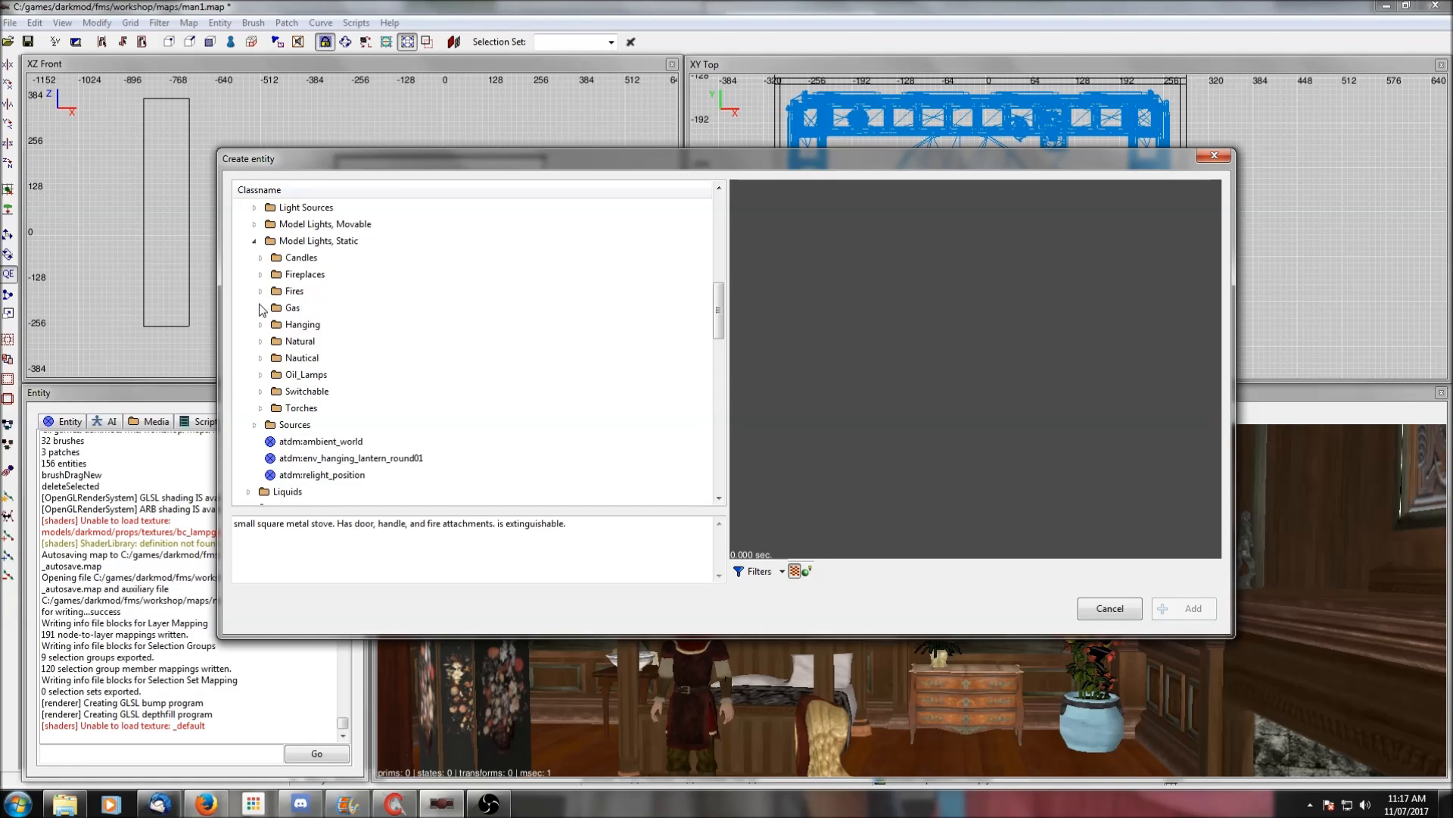
Preview atdm:lamp_wall_gasflame03_lit in the Gas subfolder of the static model lights, and collapse the subfolder
{"action": "left_click", "coordinate": [261, 307]}
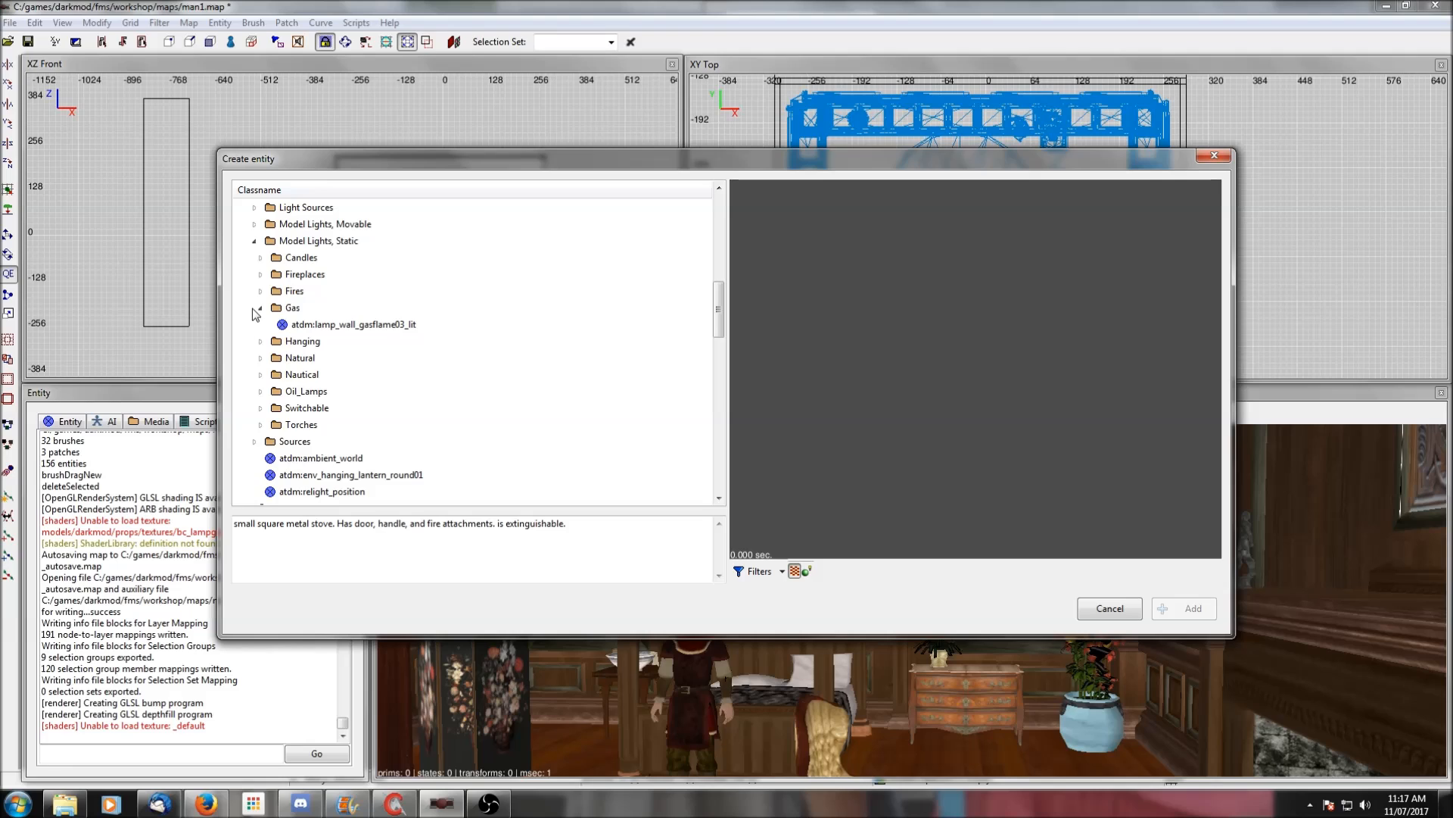
{"action": "left_click", "coordinate": [318, 330]}
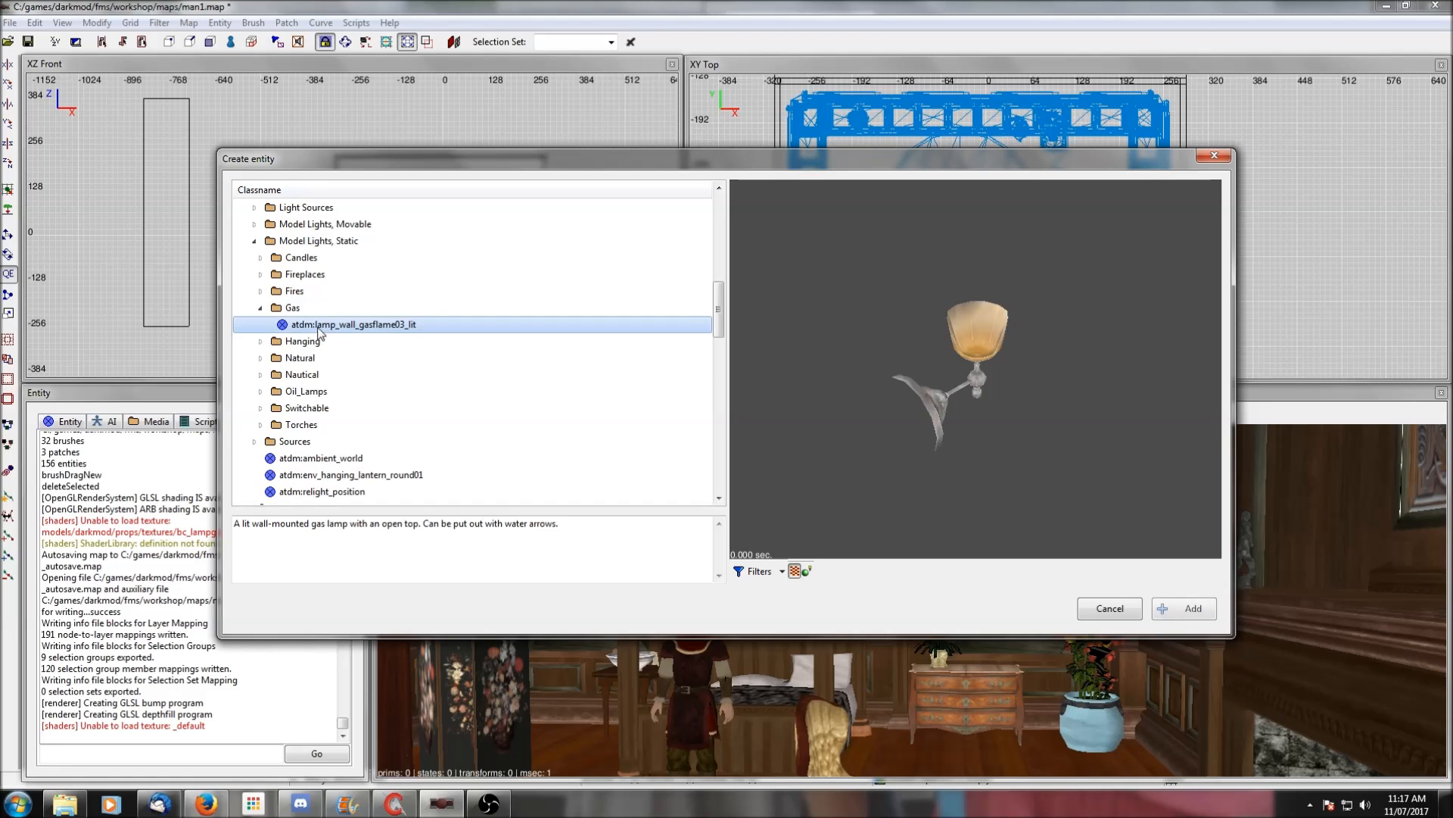
{"action": "left_click", "coordinate": [258, 308]}
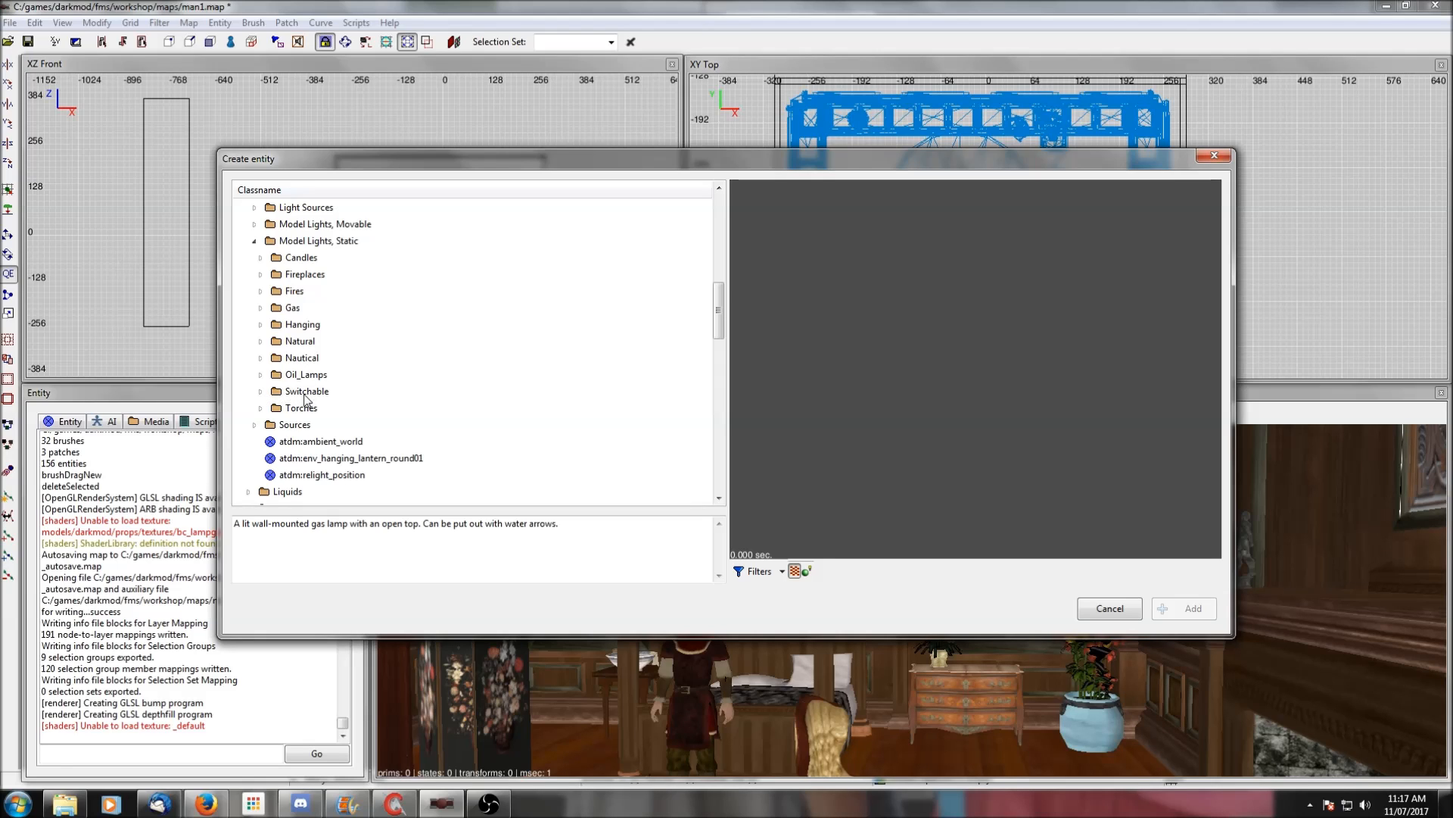
Examine the Switchable lights and their Gas subfolder, and collapse both again
{"action": "left_click", "coordinate": [260, 390]}
{"action": "scroll", "coordinate": [477, 387], "scroll_direction": "down", "scroll_amount": 1}
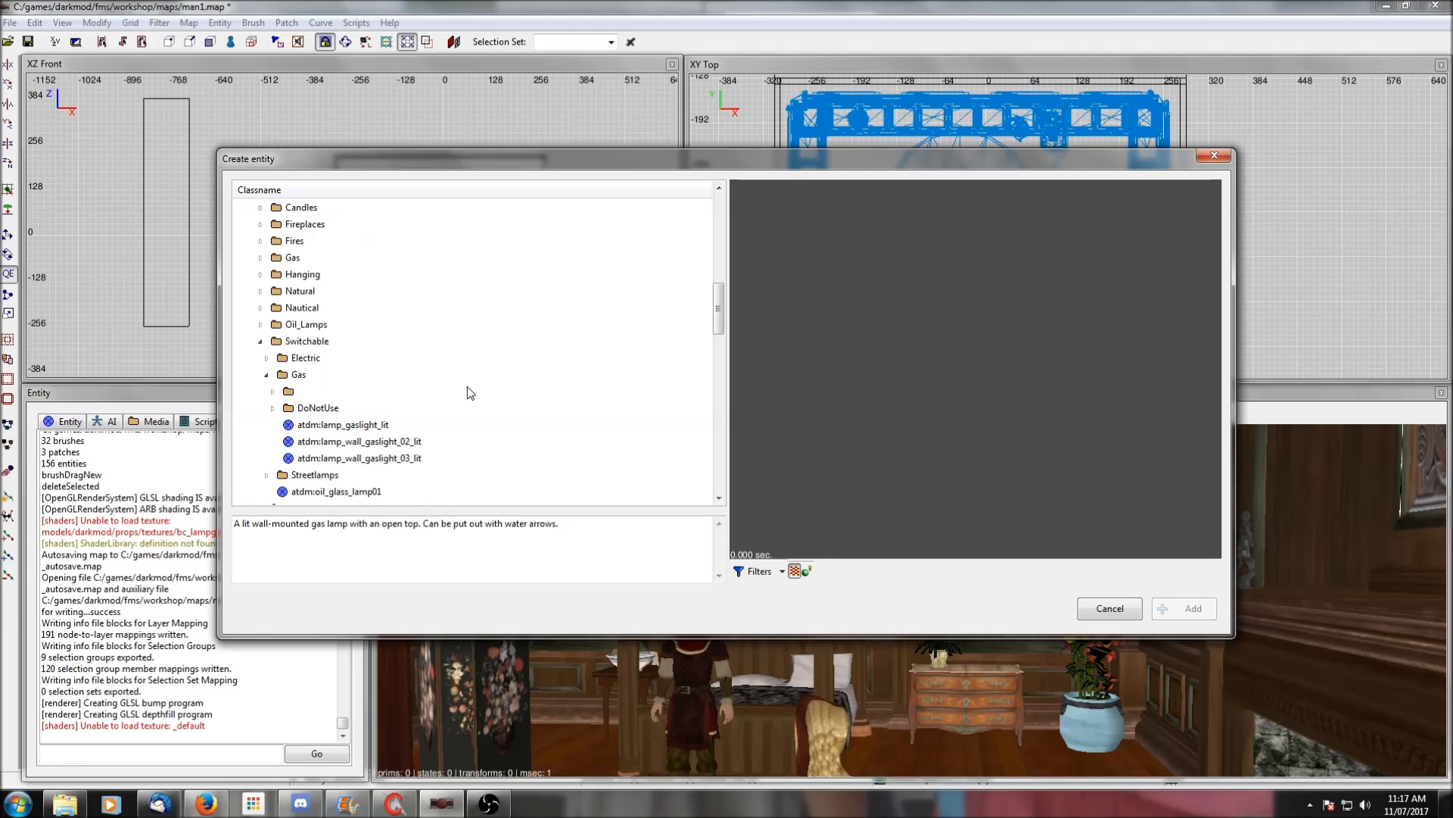
{"action": "left_click", "coordinate": [268, 376]}
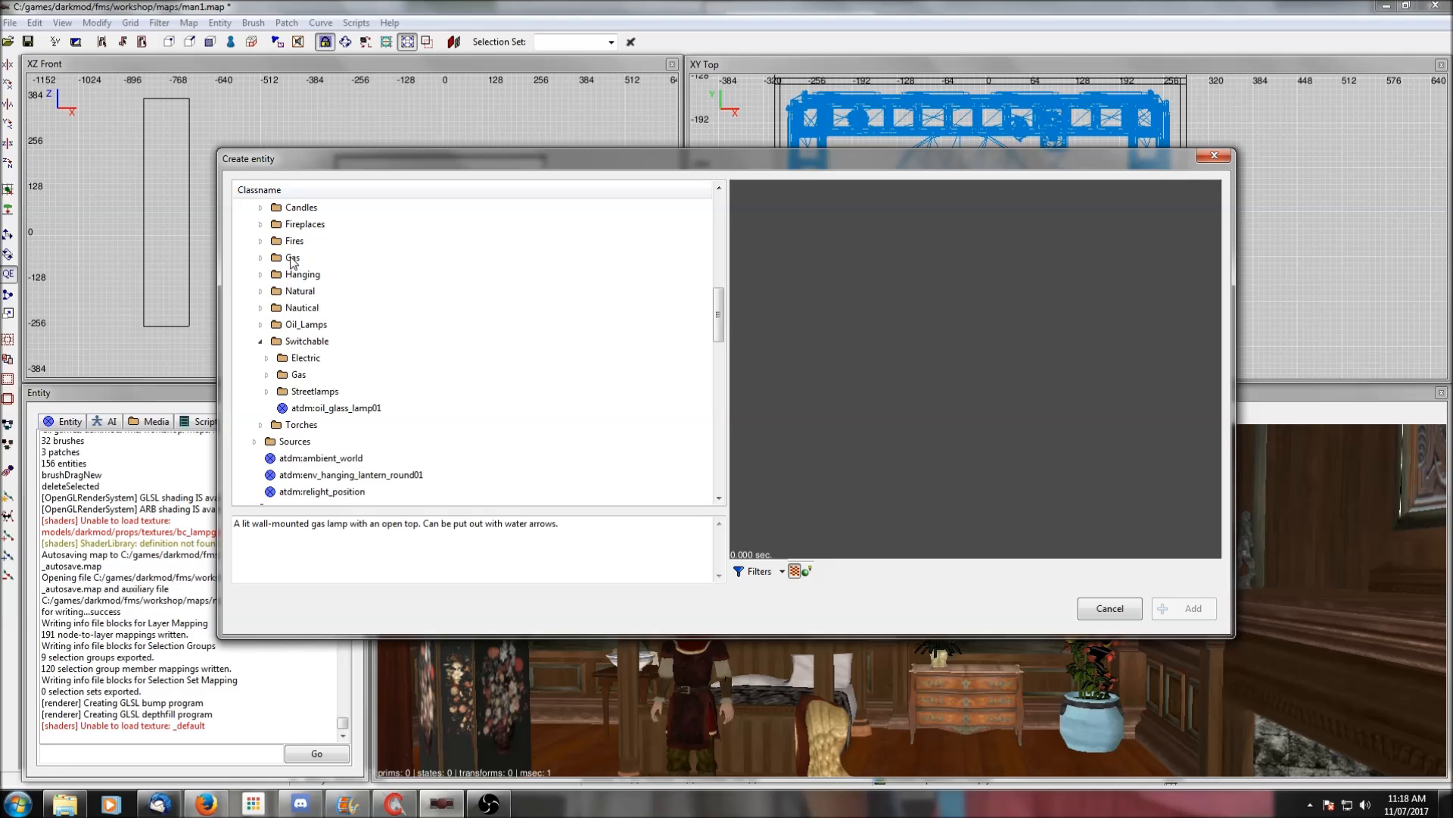
{"action": "left_click", "coordinate": [261, 343]}
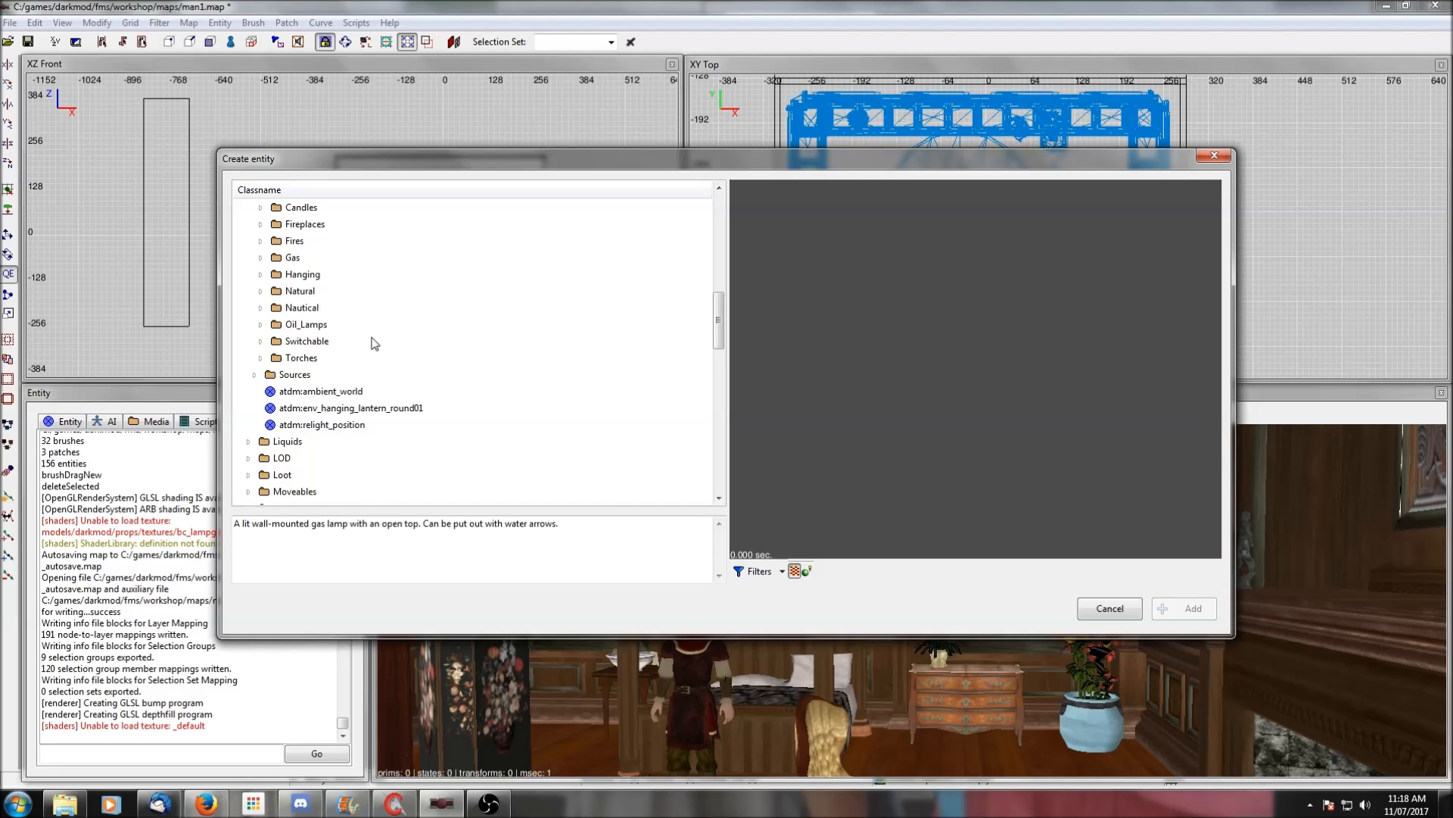
{"action": "scroll", "coordinate": [374, 344], "scroll_direction": "up", "scroll_amount": 1}
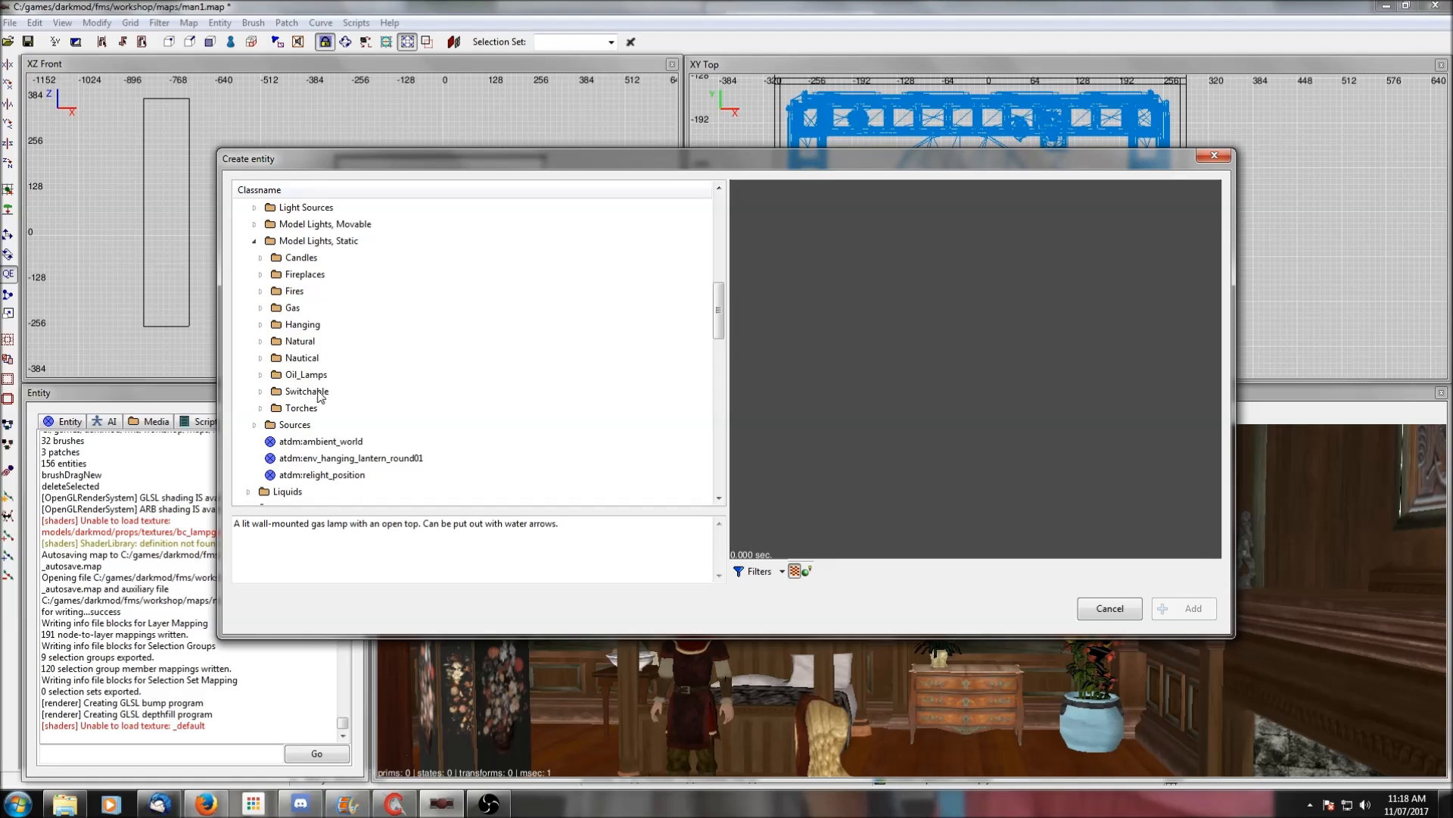
{"action": "scroll", "coordinate": [347, 403], "scroll_direction": "up", "scroll_amount": 1}
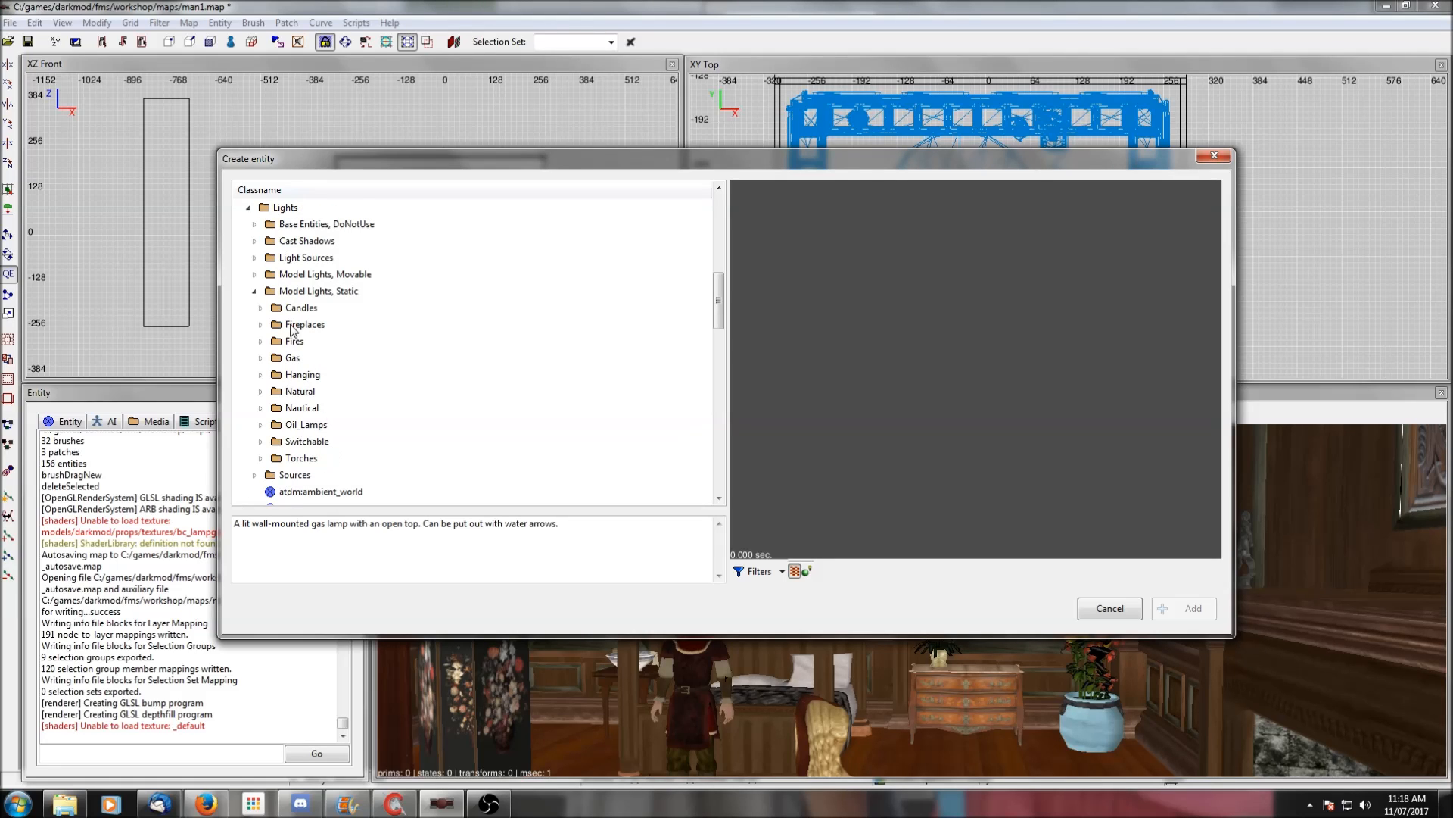
Compare the gas wall lamp with atdm:lamp_oil_wall_lit from the Oil_Lamps subfolder
{"action": "left_click", "coordinate": [260, 359]}
{"action": "left_click", "coordinate": [327, 377]}
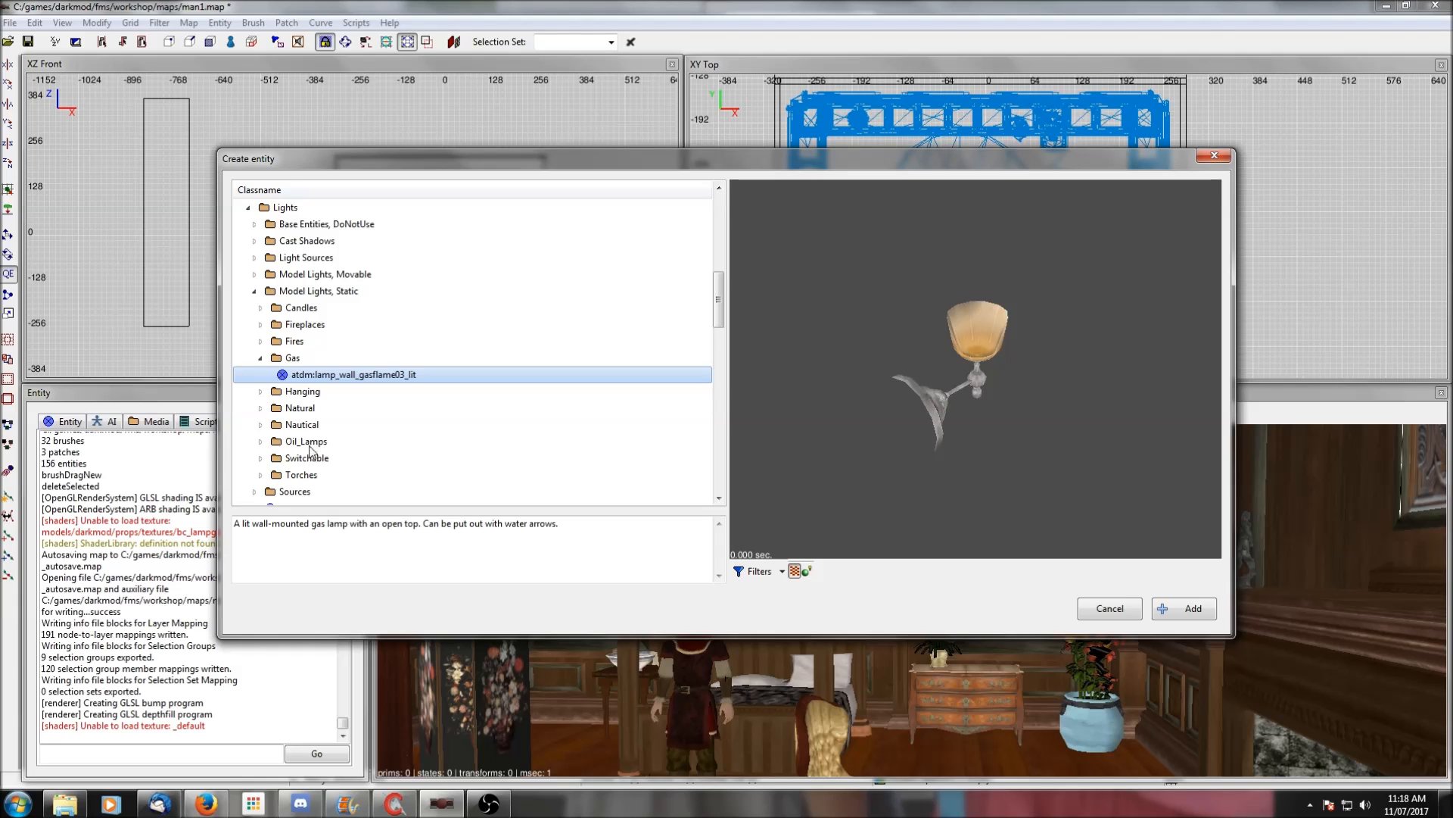
{"action": "left_click", "coordinate": [261, 442]}
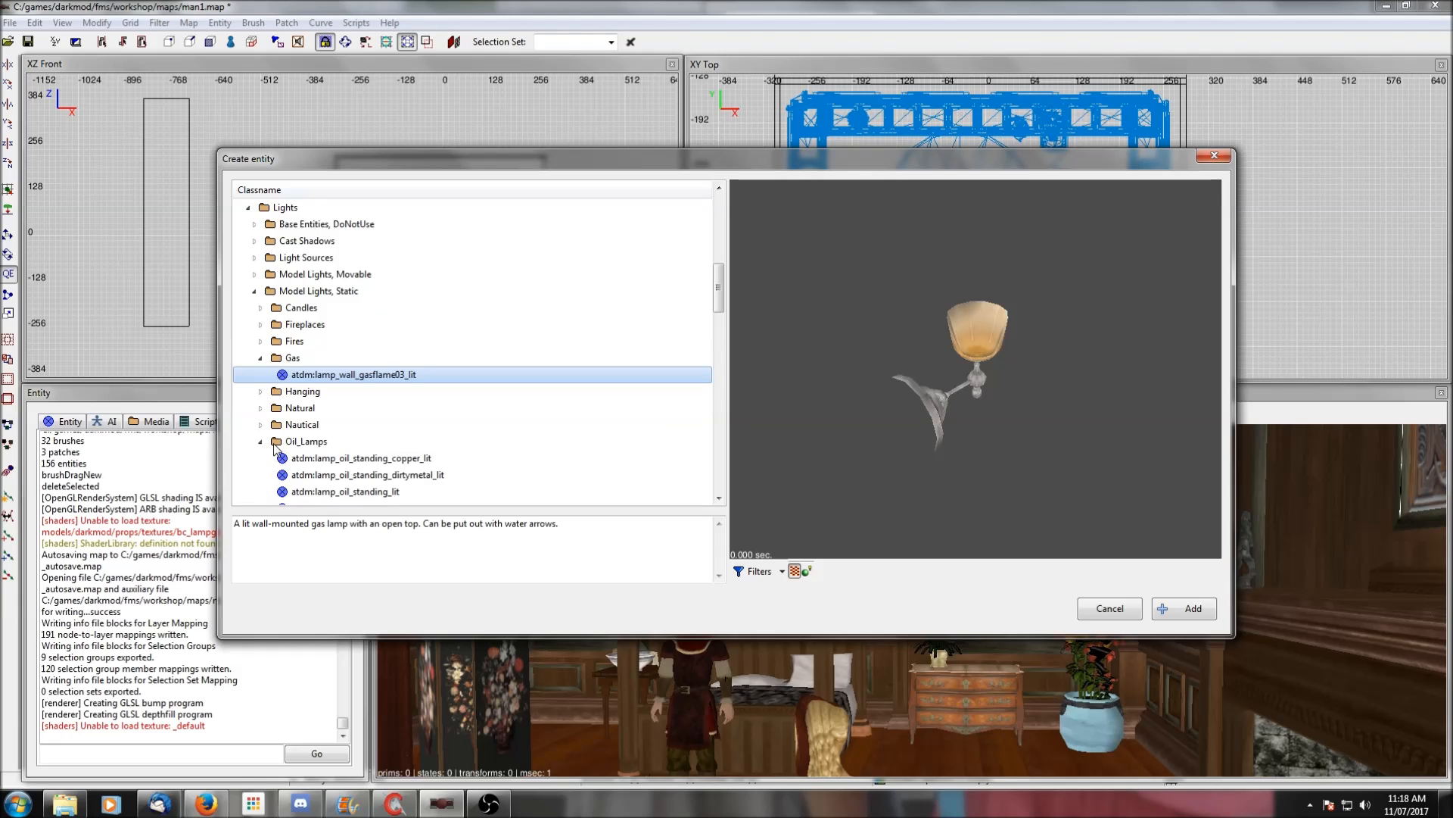
{"action": "scroll", "coordinate": [269, 446], "scroll_direction": "down", "scroll_amount": 1}
{"action": "scroll", "coordinate": [352, 412], "scroll_direction": "down", "scroll_amount": 1}
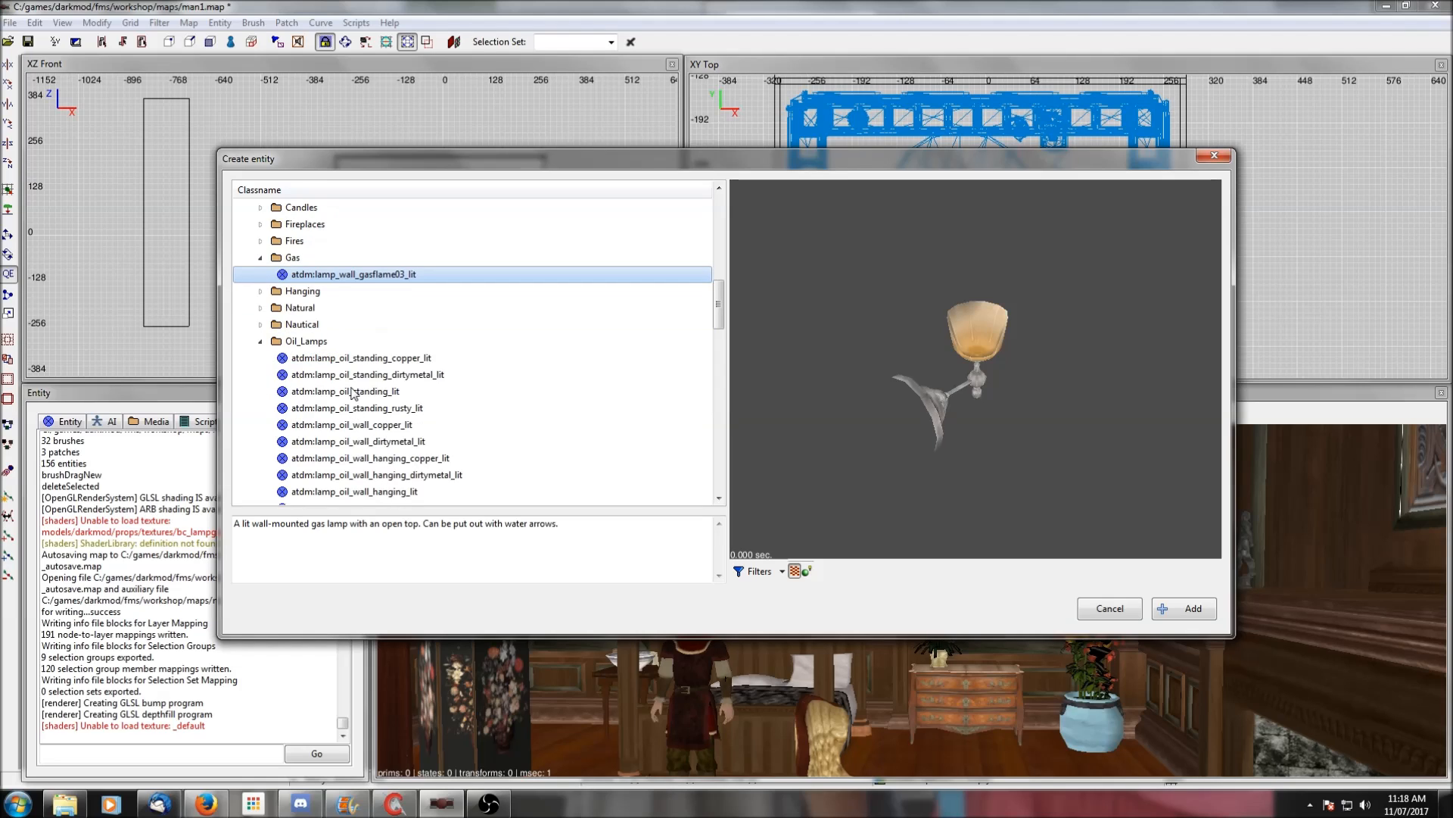
{"action": "scroll", "coordinate": [360, 479], "scroll_direction": "down", "scroll_amount": 1}
{"action": "left_click", "coordinate": [356, 479]}
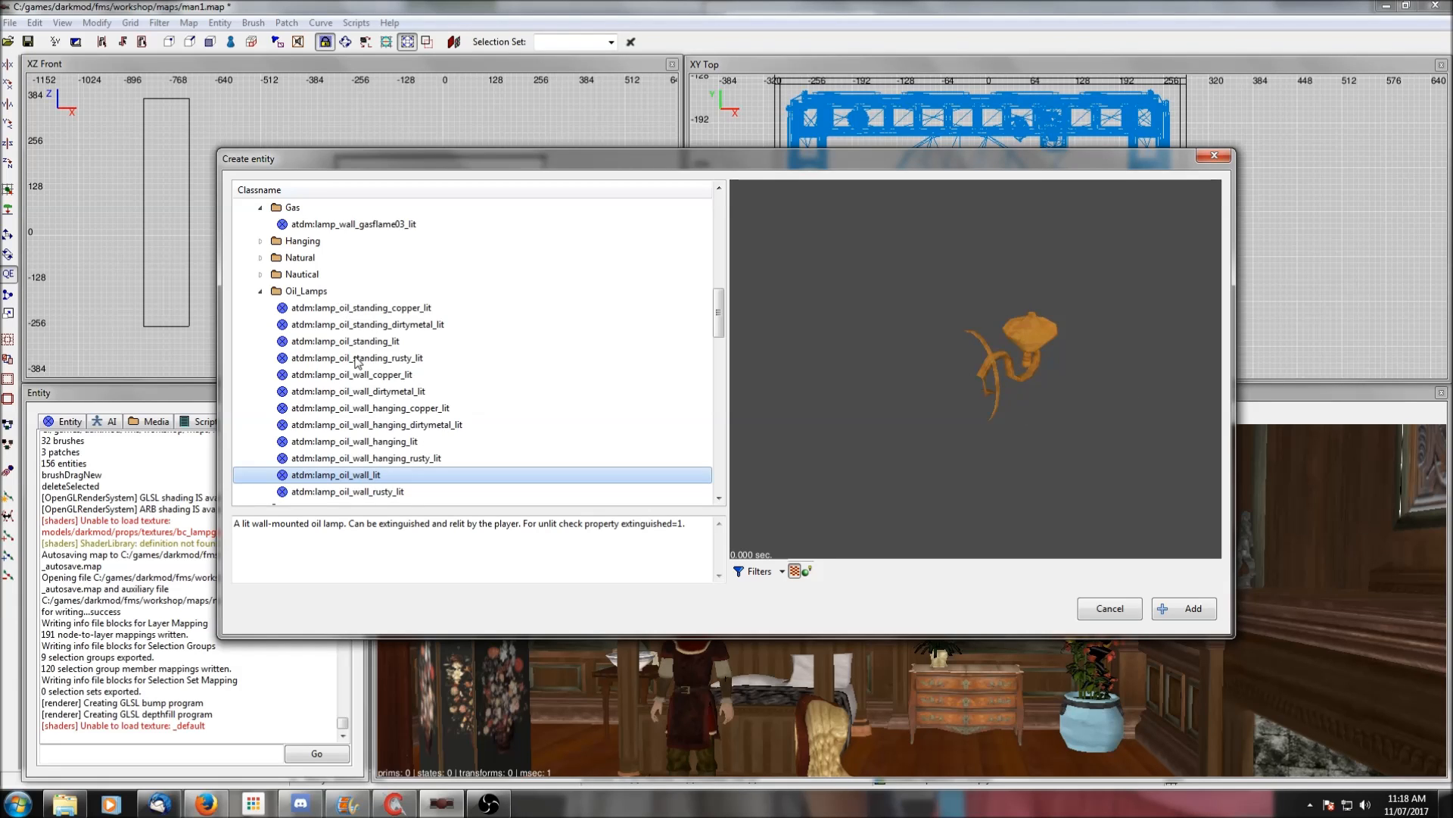
Inspect the model of atdm:lamp_wall_gasflame03_lit from several angles and add this lamp to the map
{"action": "left_click", "coordinate": [383, 225]}
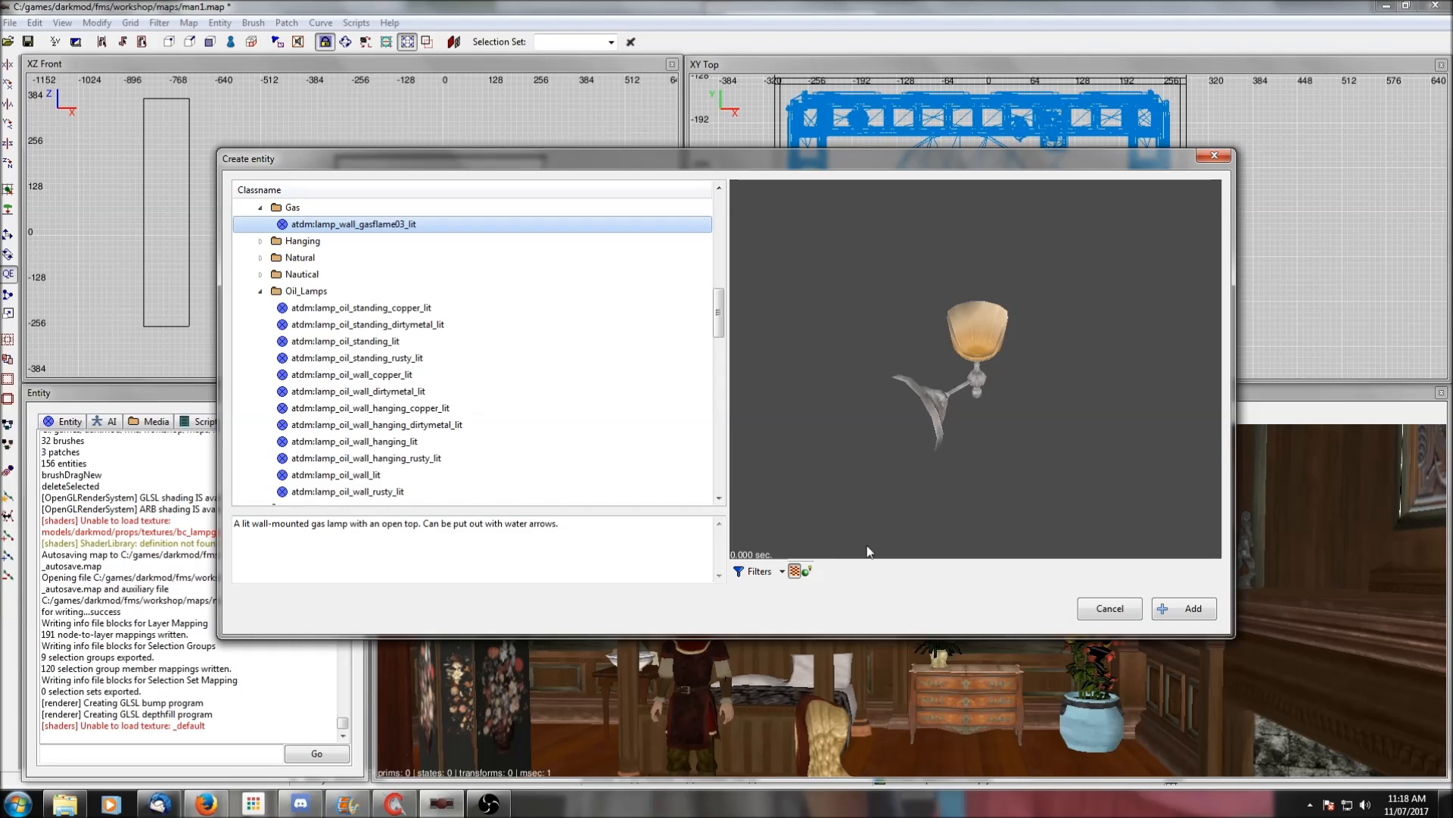
{"action": "left_click_drag", "start_coordinate": [906, 389], "coordinate": [904, 343]}
{"action": "left_click_drag", "start_coordinate": [999, 349], "coordinate": [997, 388]}
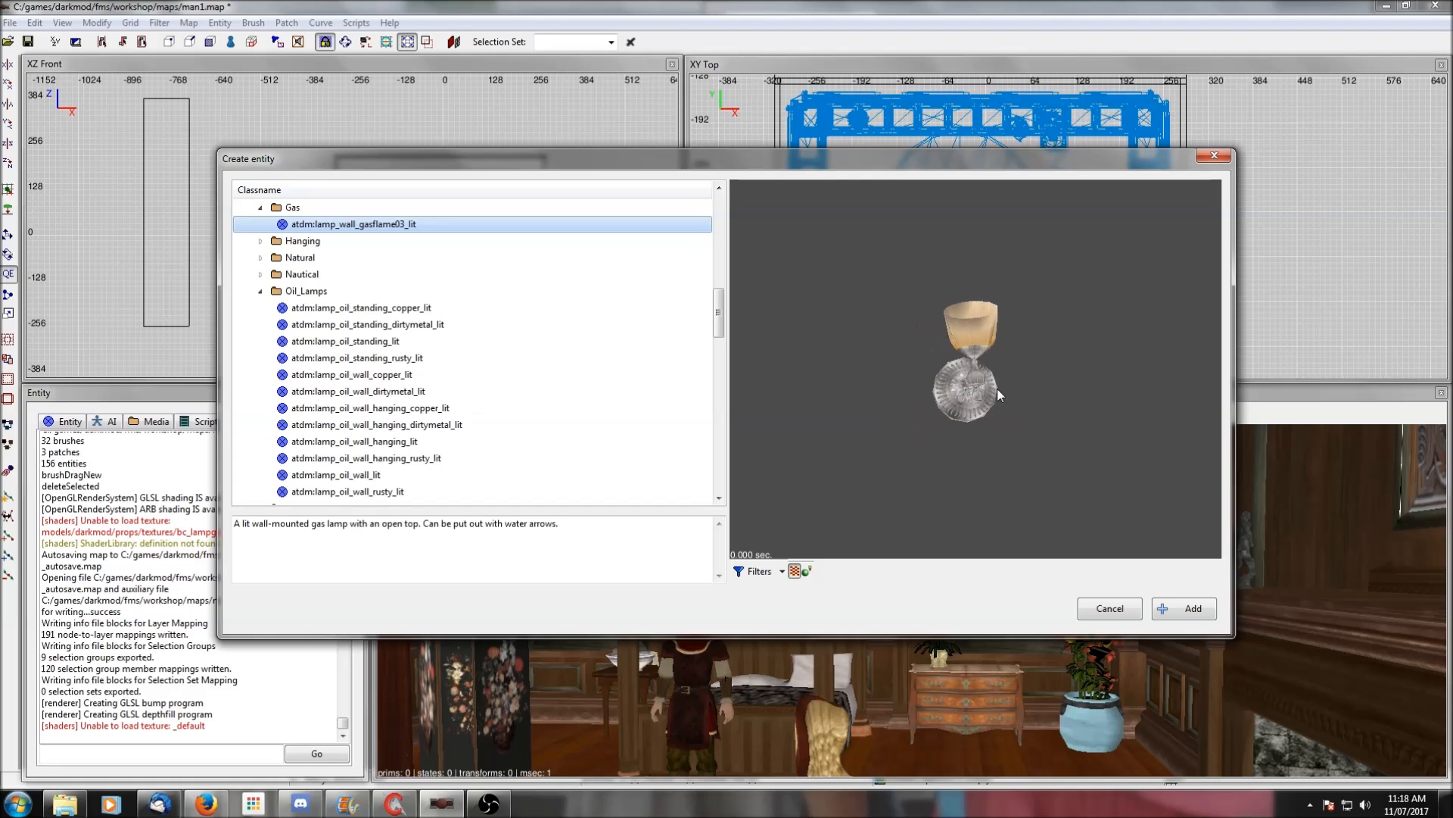
{"action": "left_click", "coordinate": [1185, 608]}
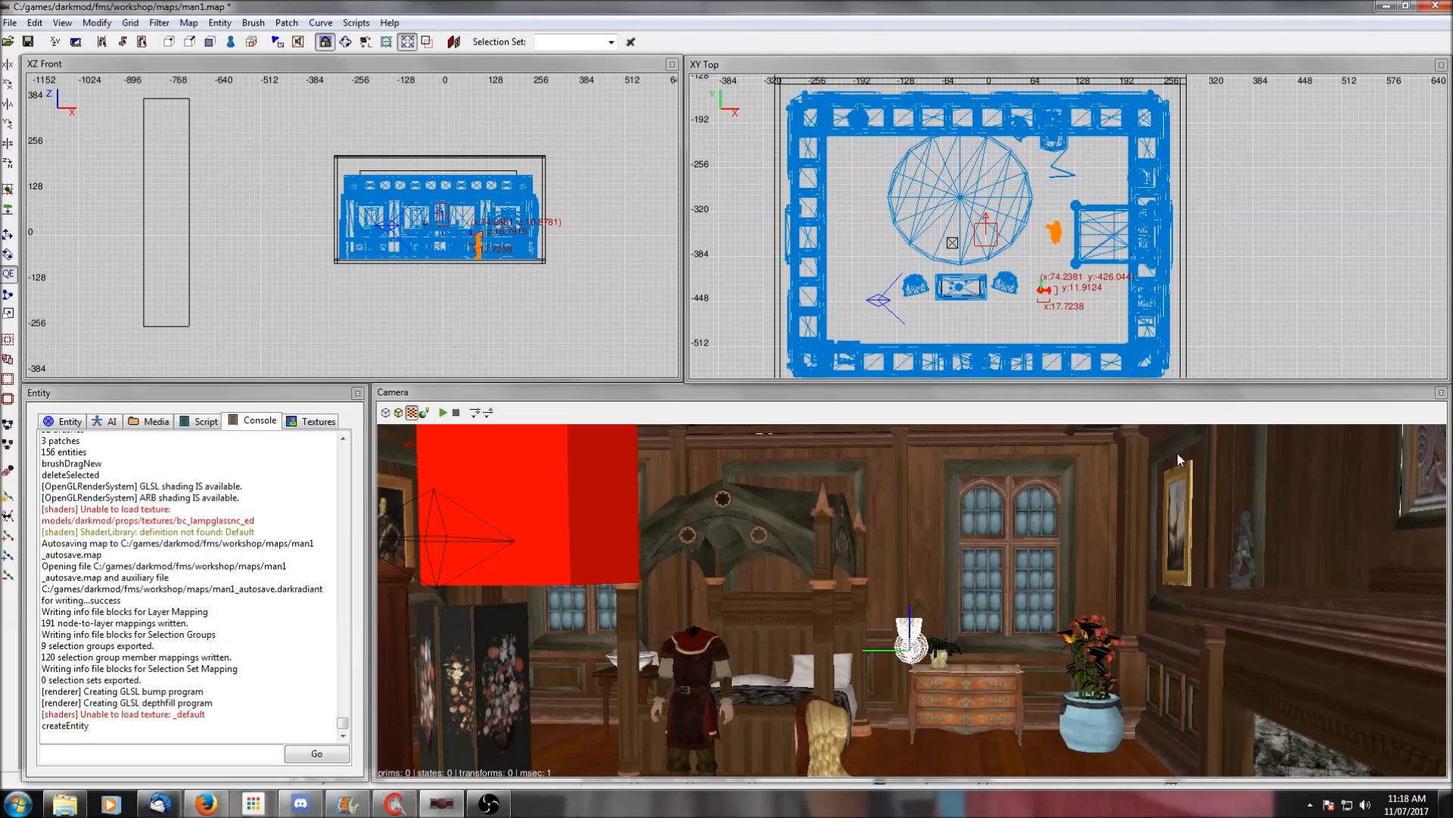
Examine the new gas lamp in the camera's lighting preview, and return the camera to the textured render mode
{"action": "right_click_drag", "start_coordinate": [1043, 320], "coordinate": [965, 269]}
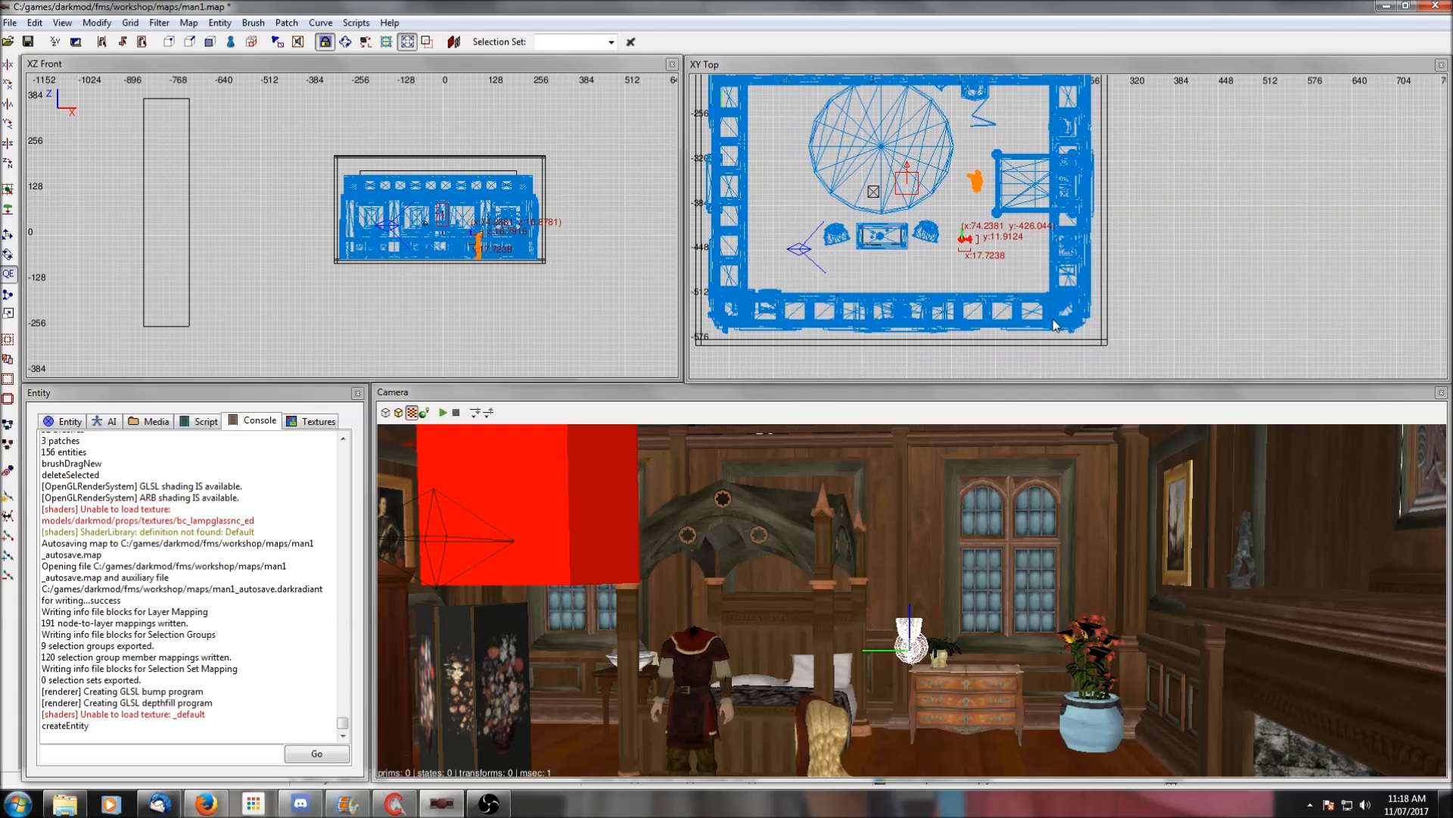
{"action": "scroll", "coordinate": [931, 287], "scroll_direction": "up", "scroll_amount": 6}
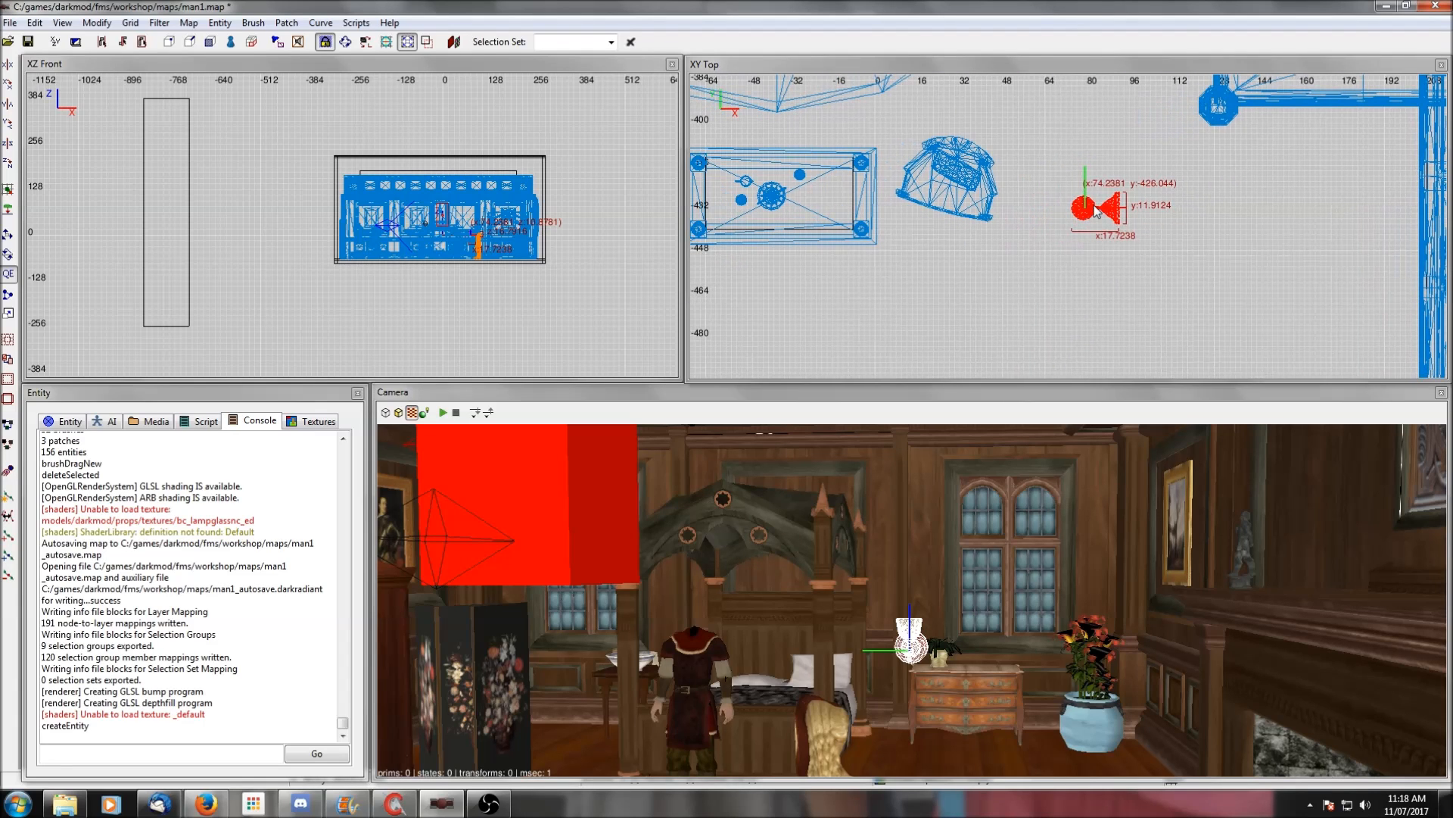
{"action": "right_click", "coordinate": [984, 616]}
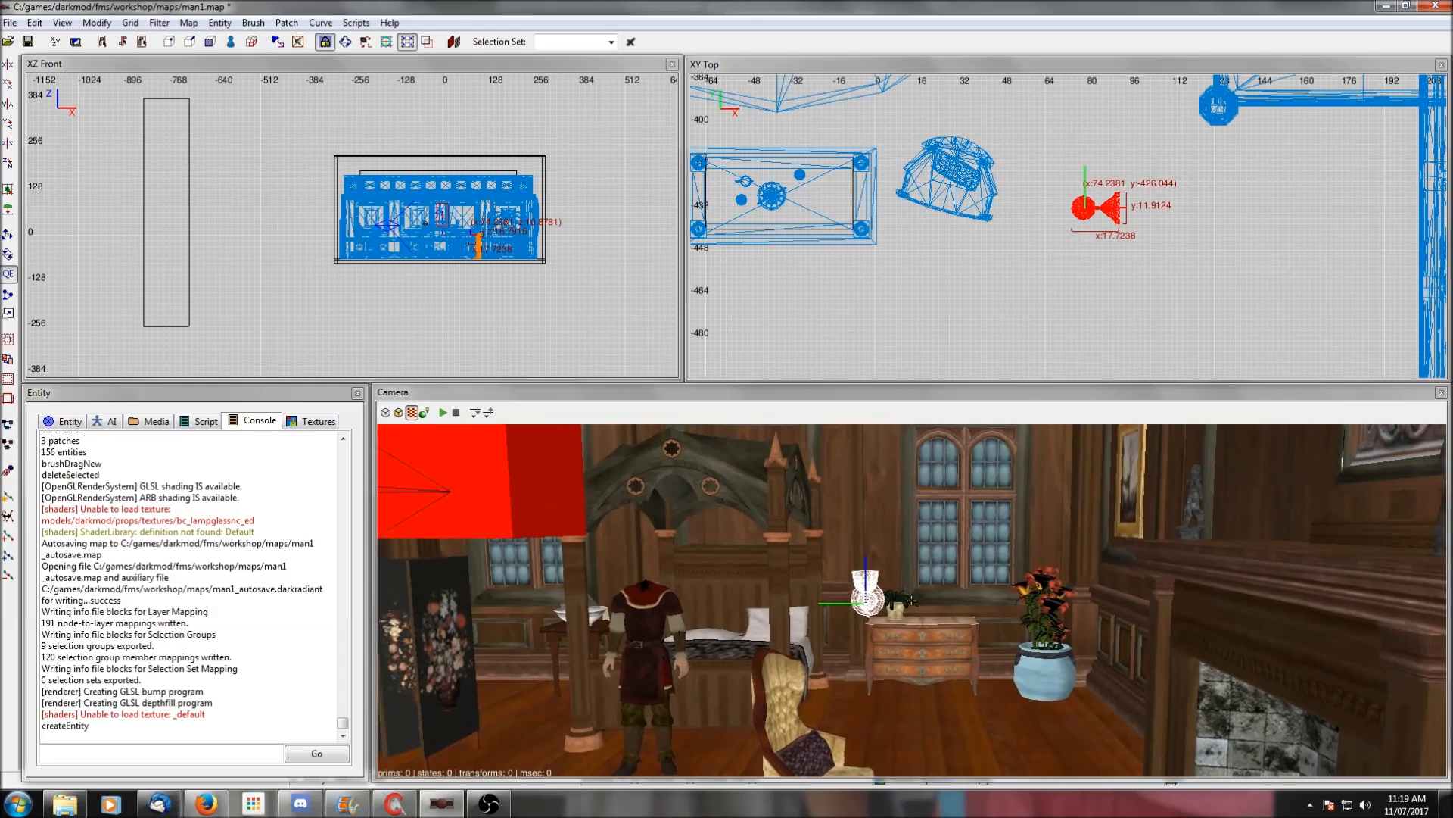
{"action": "right_click", "coordinate": [912, 600]}
{"action": "scroll", "coordinate": [1007, 298], "scroll_direction": "down", "scroll_amount": 3}
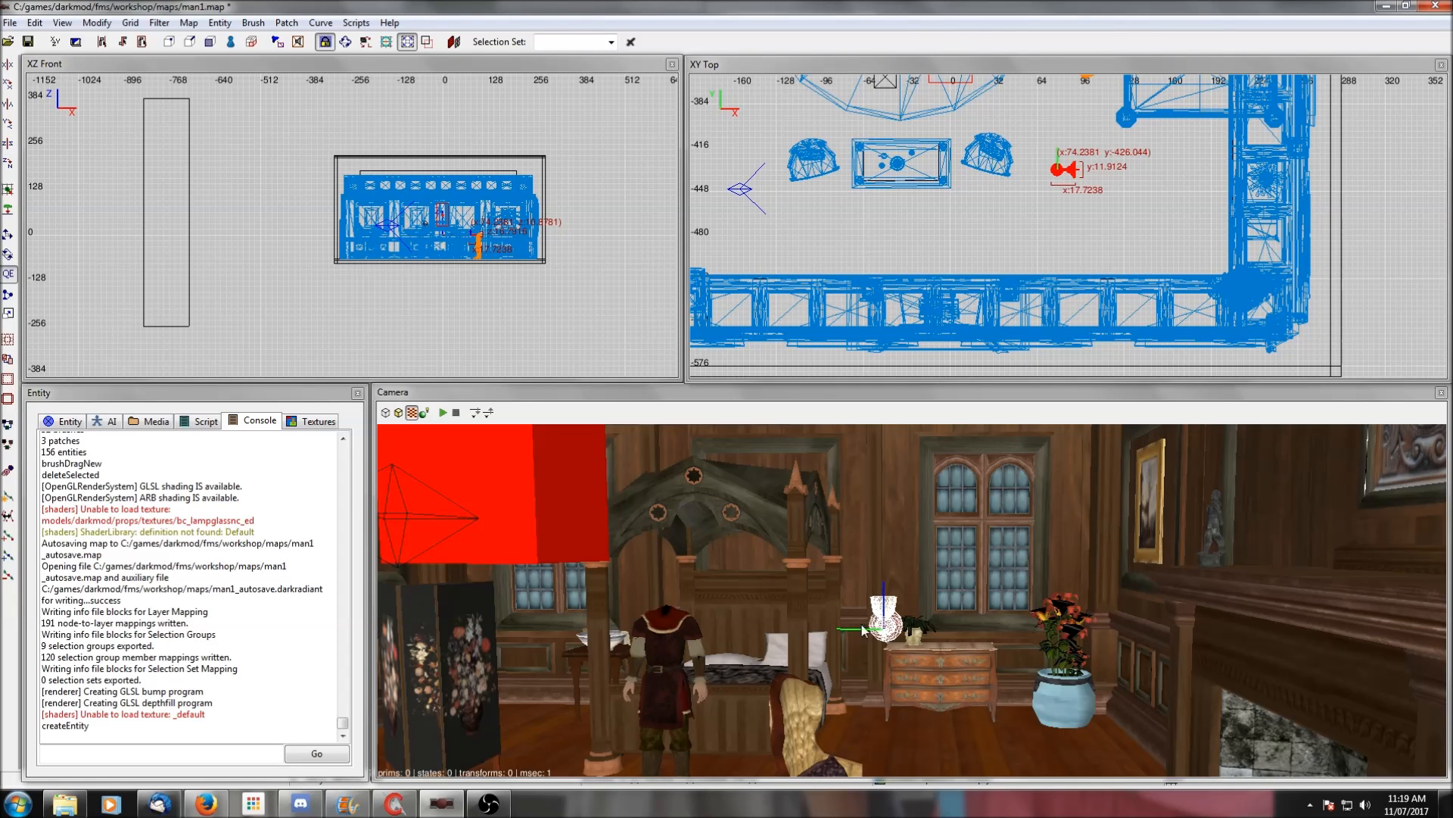
{"action": "left_click", "coordinate": [424, 413]}
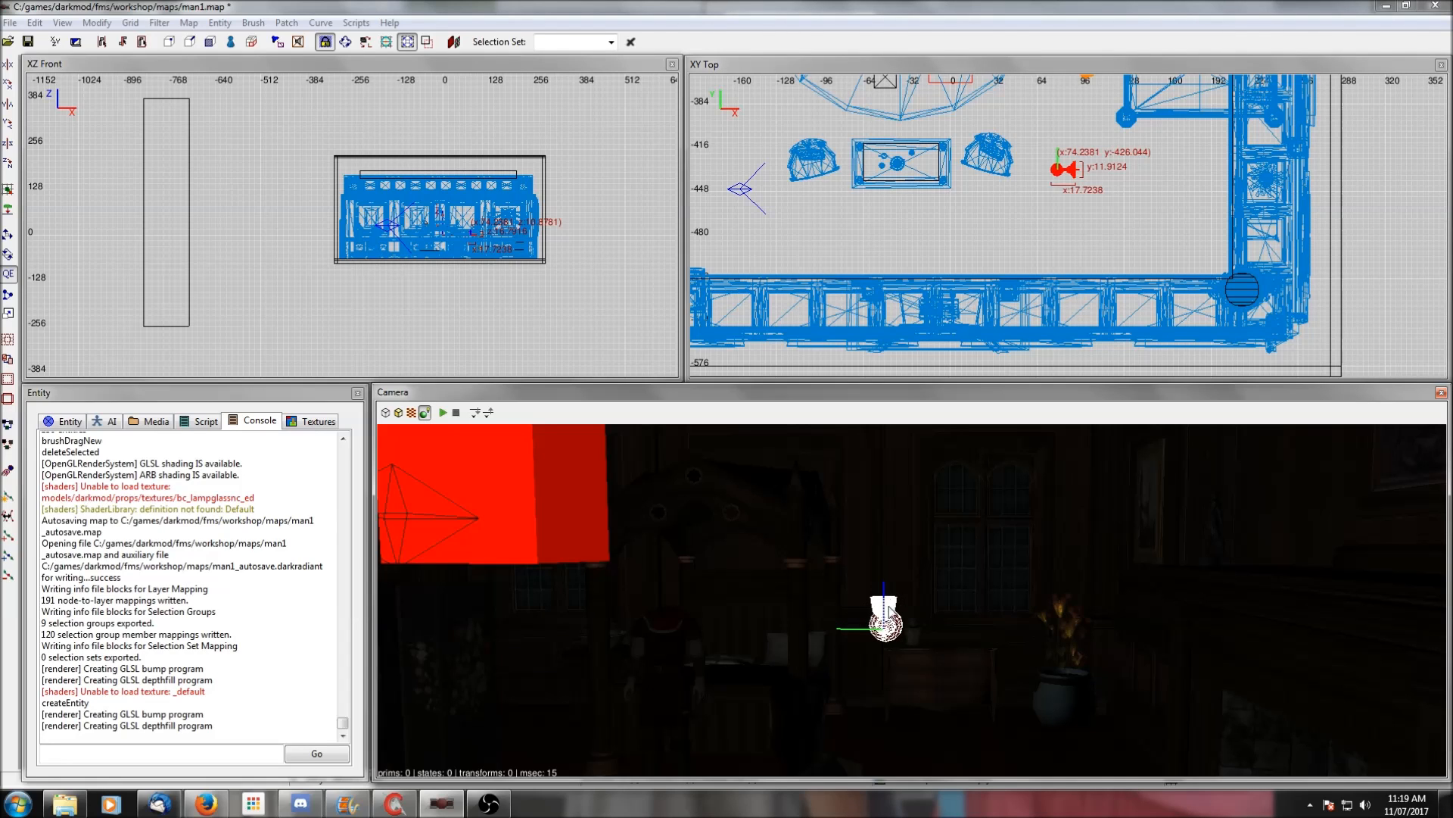
{"action": "left_click", "coordinate": [412, 412]}
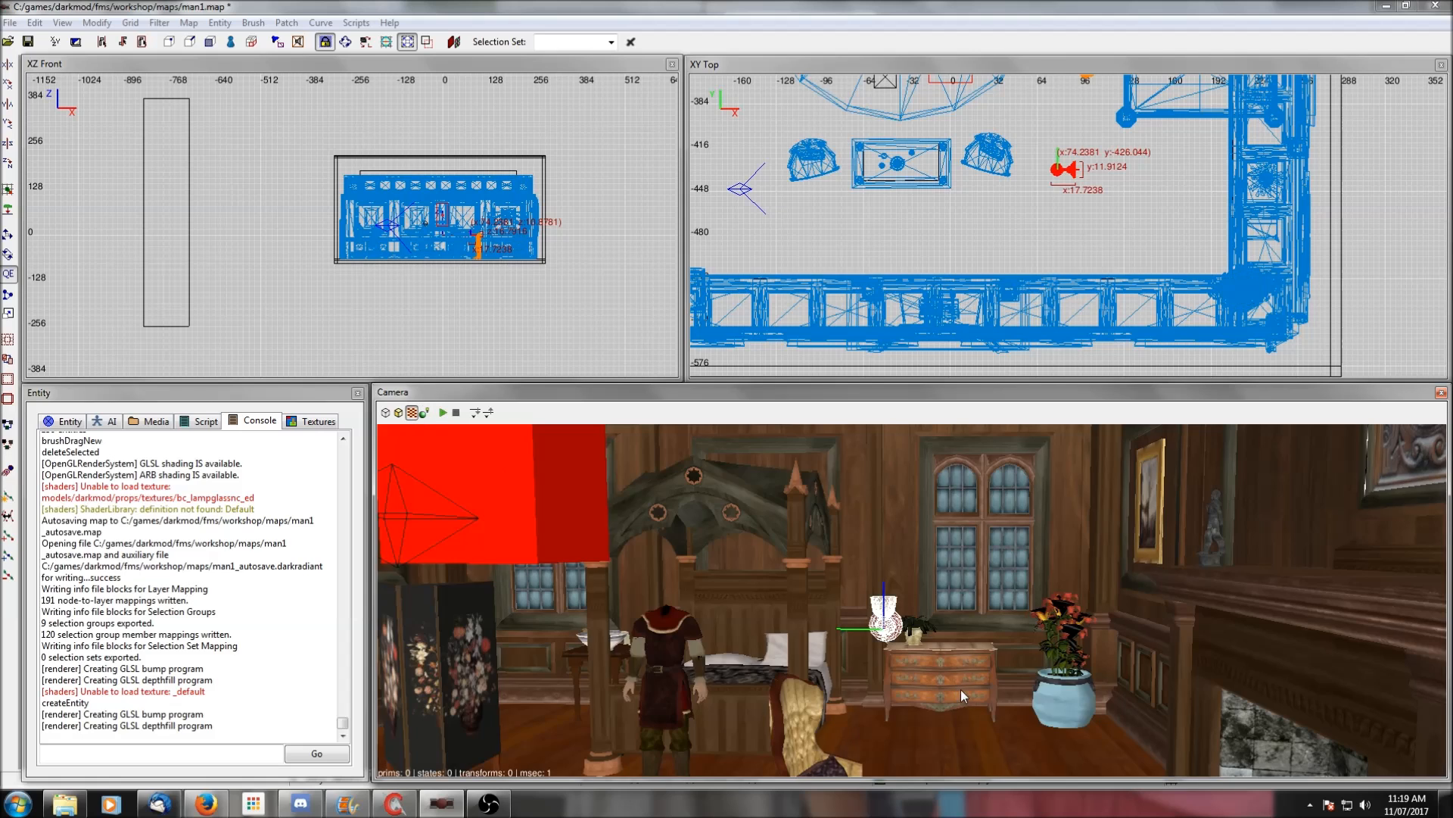
Move the gas lamp from beside the seating group to the panelled wall behind the round rug
{"action": "right_click", "coordinate": [957, 608]}
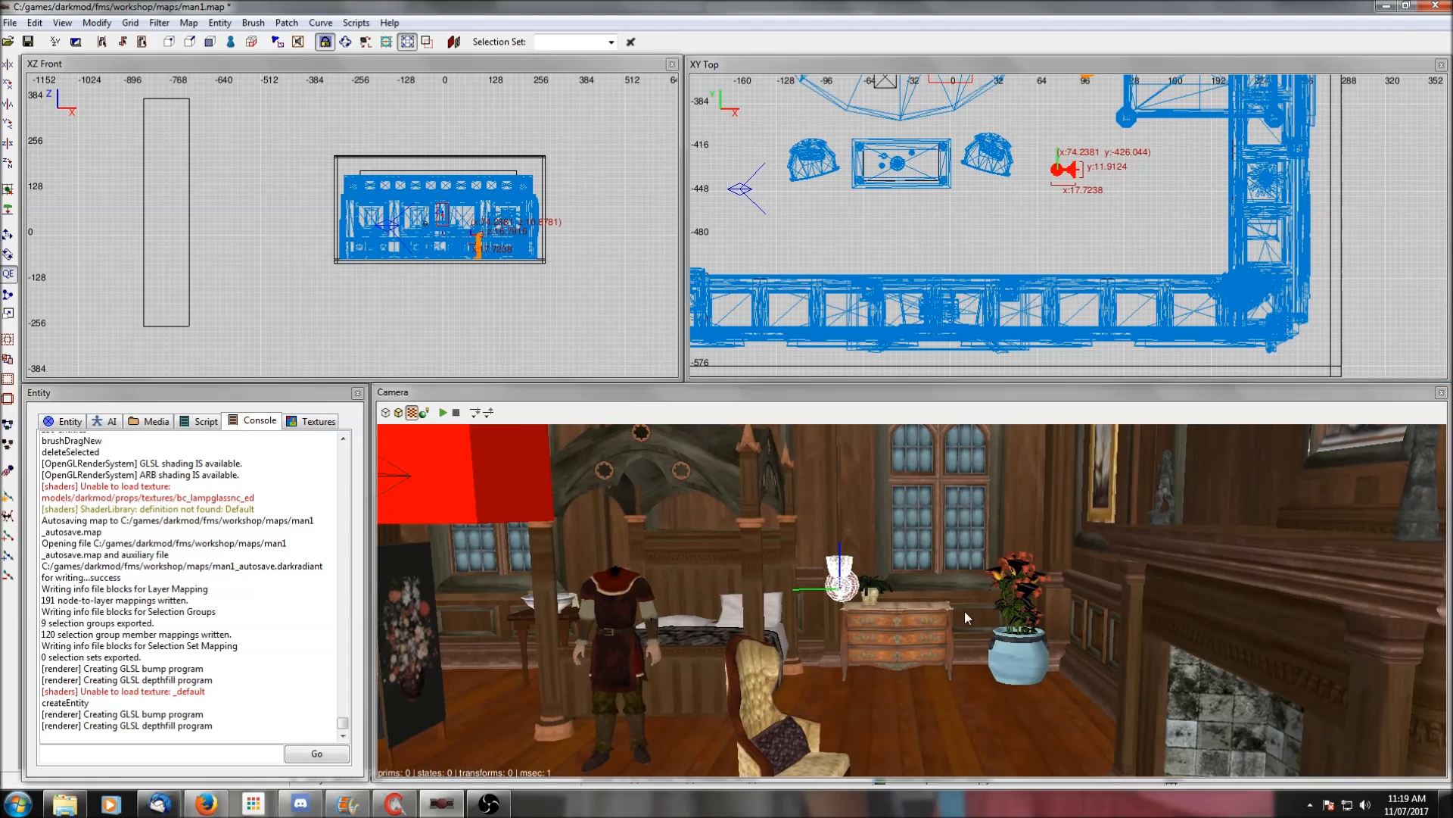
{"action": "scroll", "coordinate": [1085, 204], "scroll_direction": "down", "scroll_amount": 2}
{"action": "right_click_drag", "start_coordinate": [1069, 147], "coordinate": [1101, 342]}
{"action": "left_click_drag", "start_coordinate": [1102, 342], "coordinate": [1037, 143]}
{"action": "right_click", "coordinate": [912, 601]}
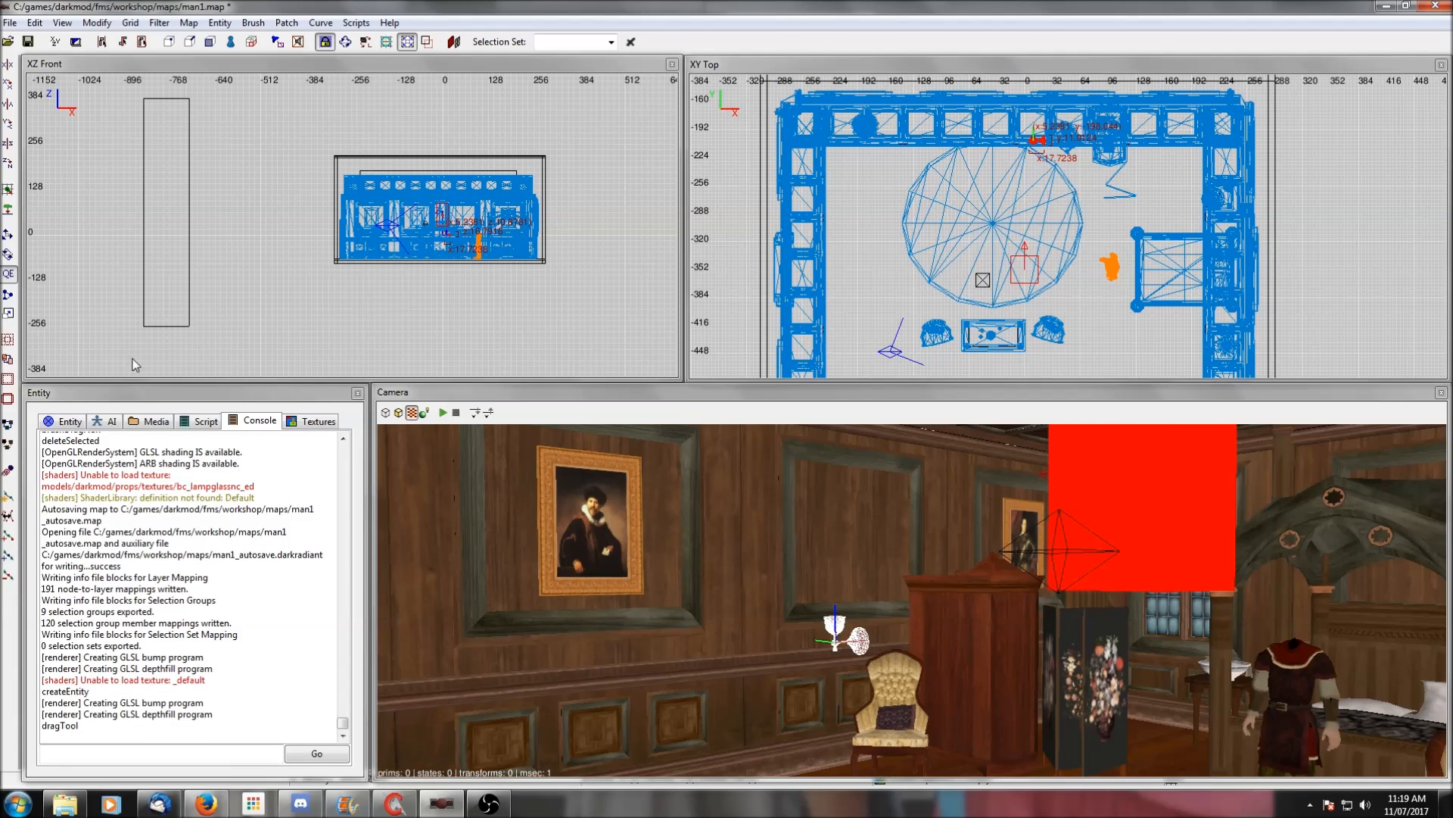
Rotate the gas lamp around the z axis in 90-degree steps until its mounting plate faces the panelled wall
{"action": "left_click", "coordinate": [8, 165]}
{"action": "left_click", "coordinate": [8, 167]}
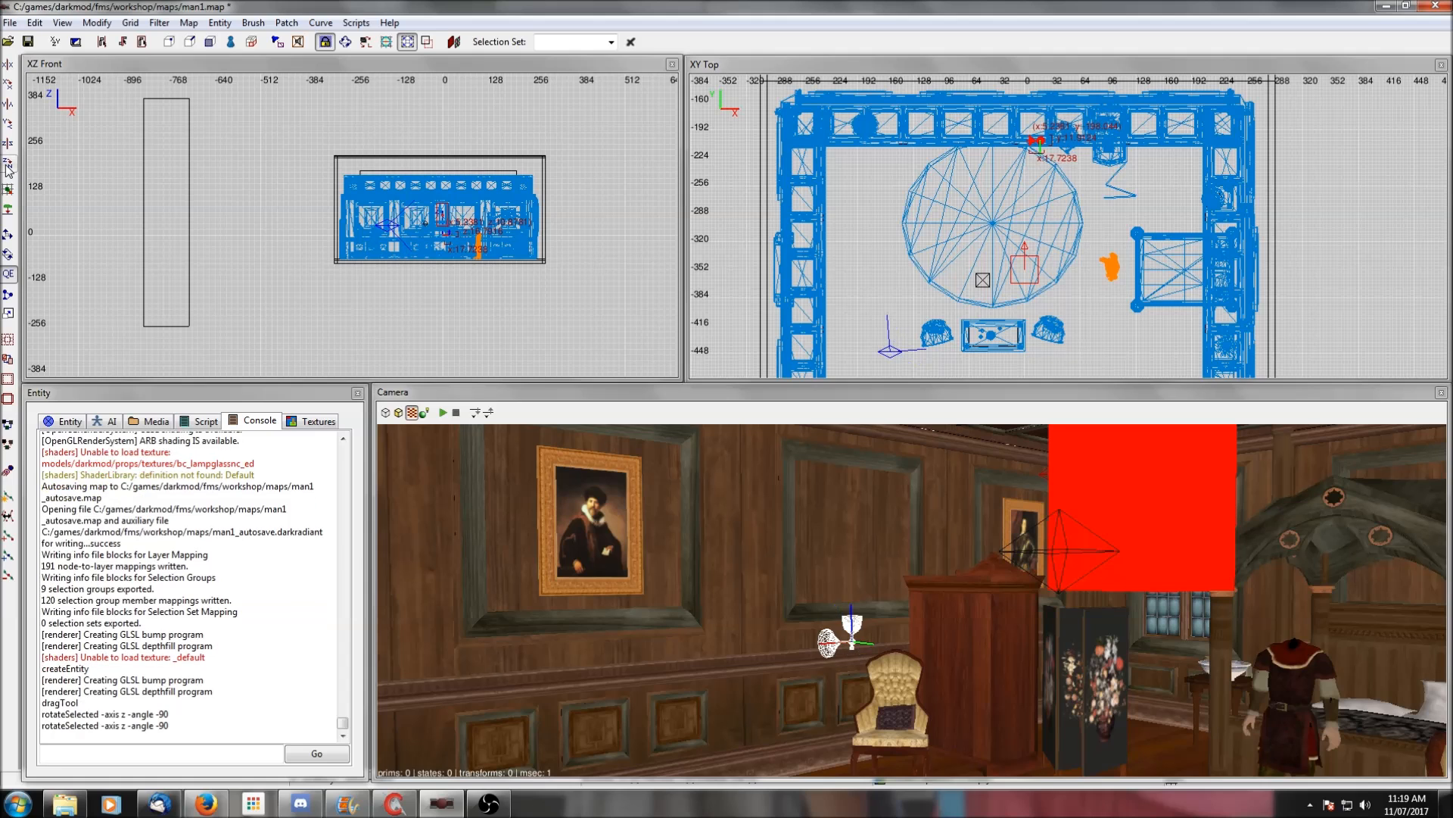
{"action": "scroll", "coordinate": [932, 228], "scroll_direction": "up", "scroll_amount": 4}
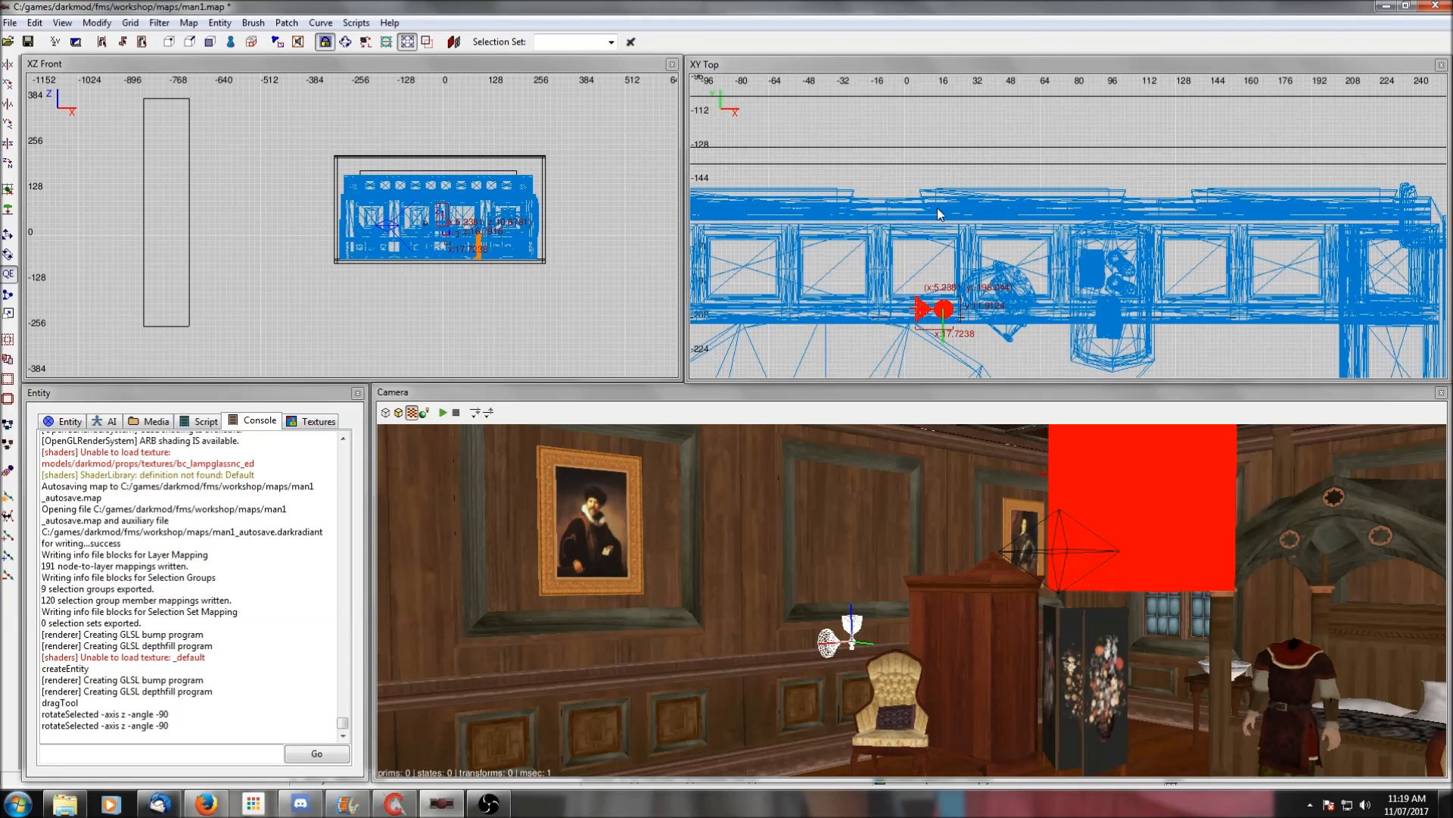
{"action": "left_click", "coordinate": [8, 165]}
{"action": "left_click", "coordinate": [8, 165]}
{"action": "left_click", "coordinate": [8, 165]}
{"action": "left_click", "coordinate": [9, 166]}
{"action": "left_click", "coordinate": [8, 165]}
Move the gas lamp deeper into the wall panelling between the portrait and the wardrobe, and bring it into the camera view
{"action": "left_click_drag", "start_coordinate": [1010, 286], "coordinate": [1009, 247]}
{"action": "right_click", "coordinate": [911, 600]}
{"action": "right_click", "coordinate": [912, 600]}
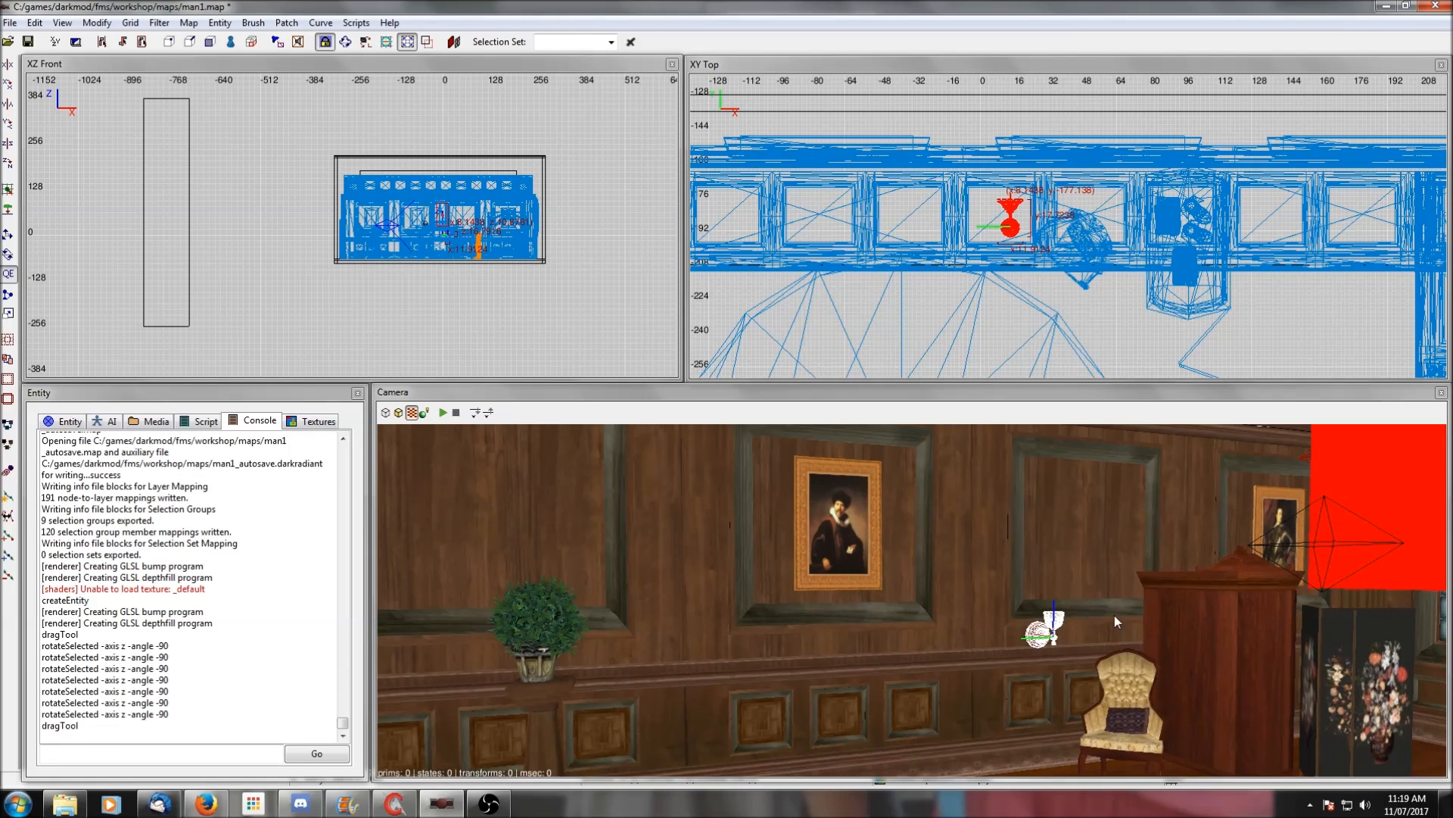
{"action": "right_click_drag", "start_coordinate": [1114, 615], "coordinate": [1152, 618]}
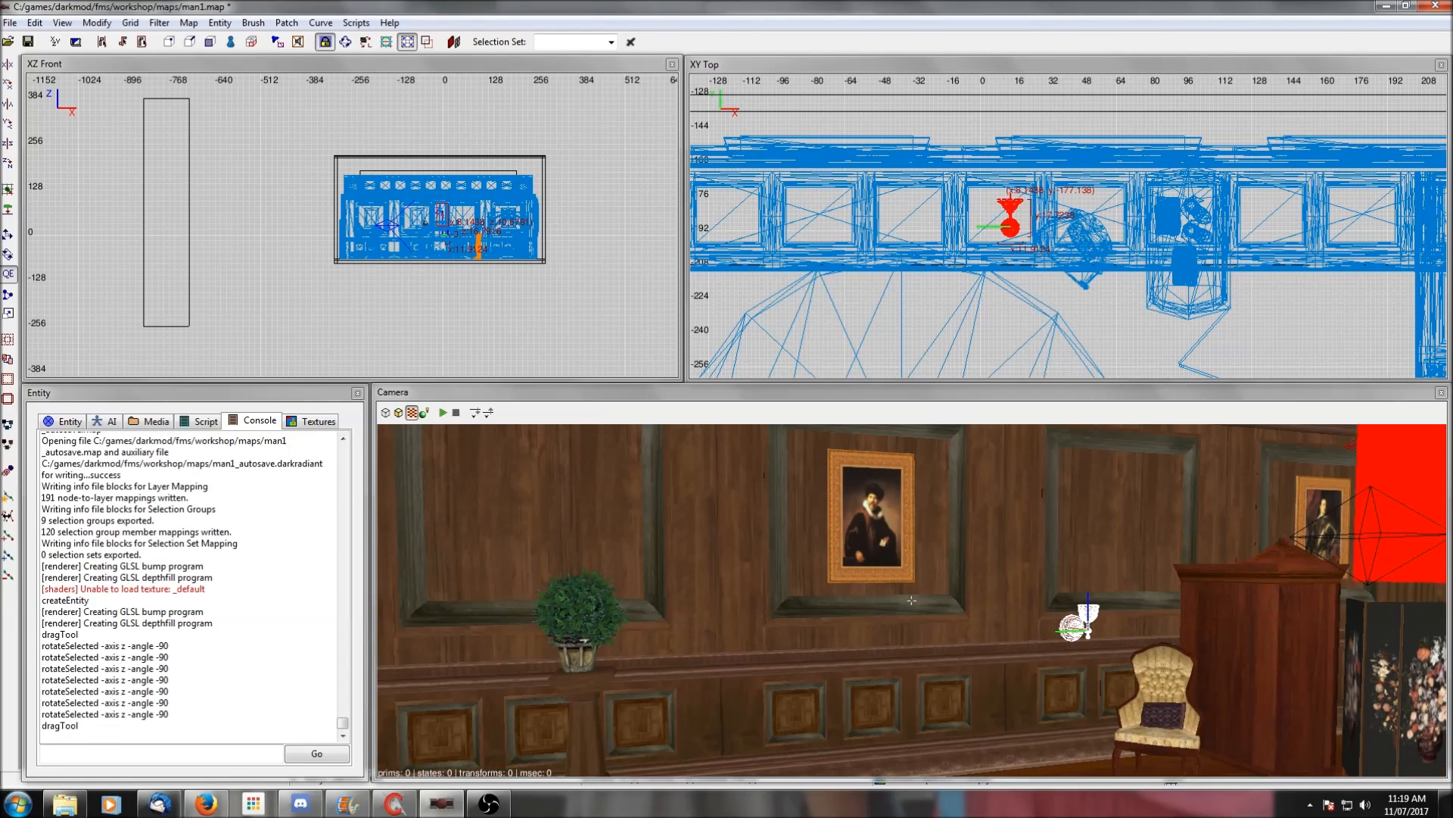
Isolate the gas lamp and the wall panel section behind it by hiding everything else in the map
{"action": "left_click", "coordinate": [1085, 575], "text": "shift"}
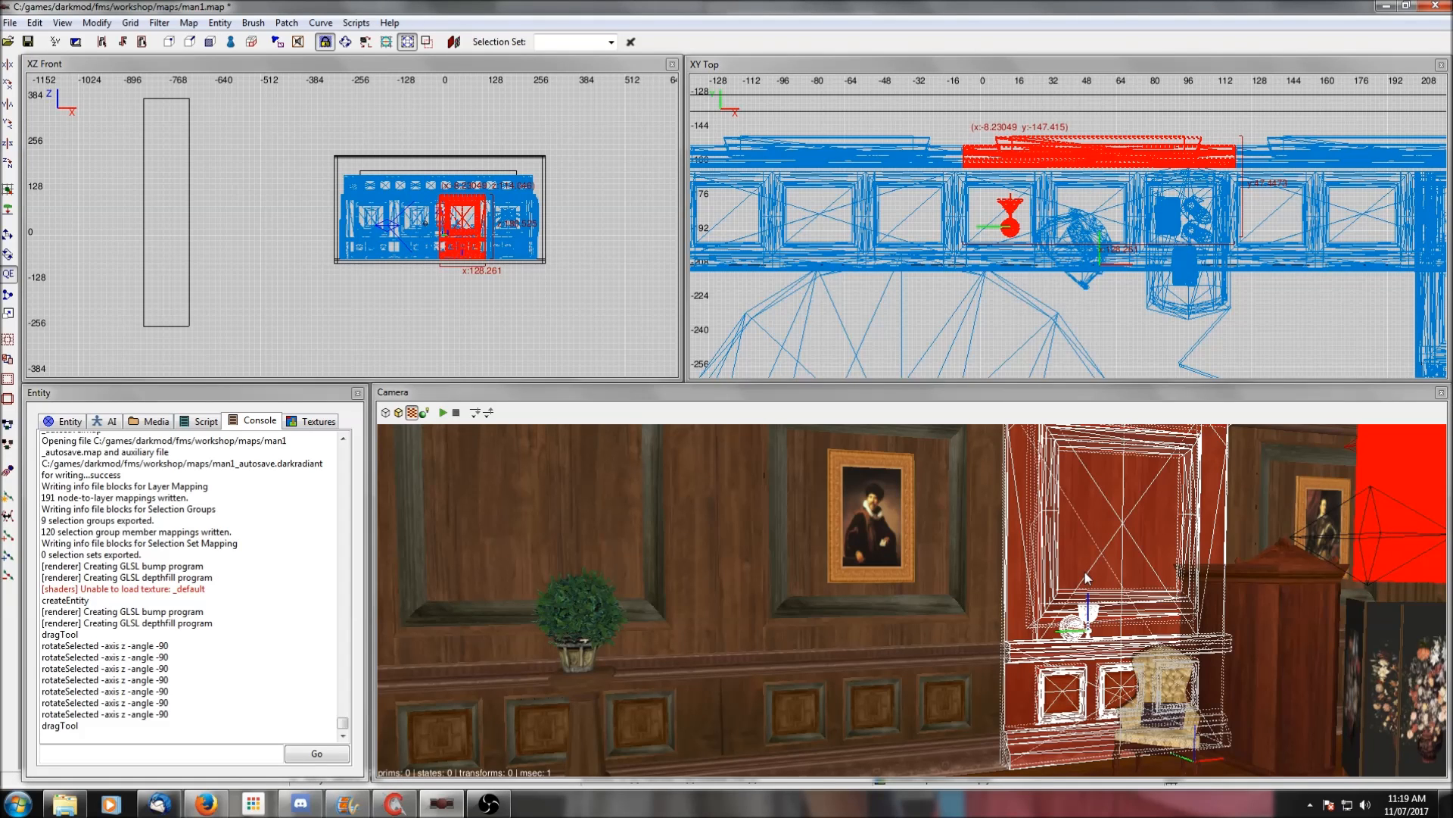
{"action": "key", "text": "shift+h"}
{"action": "key", "text": "Escape"}
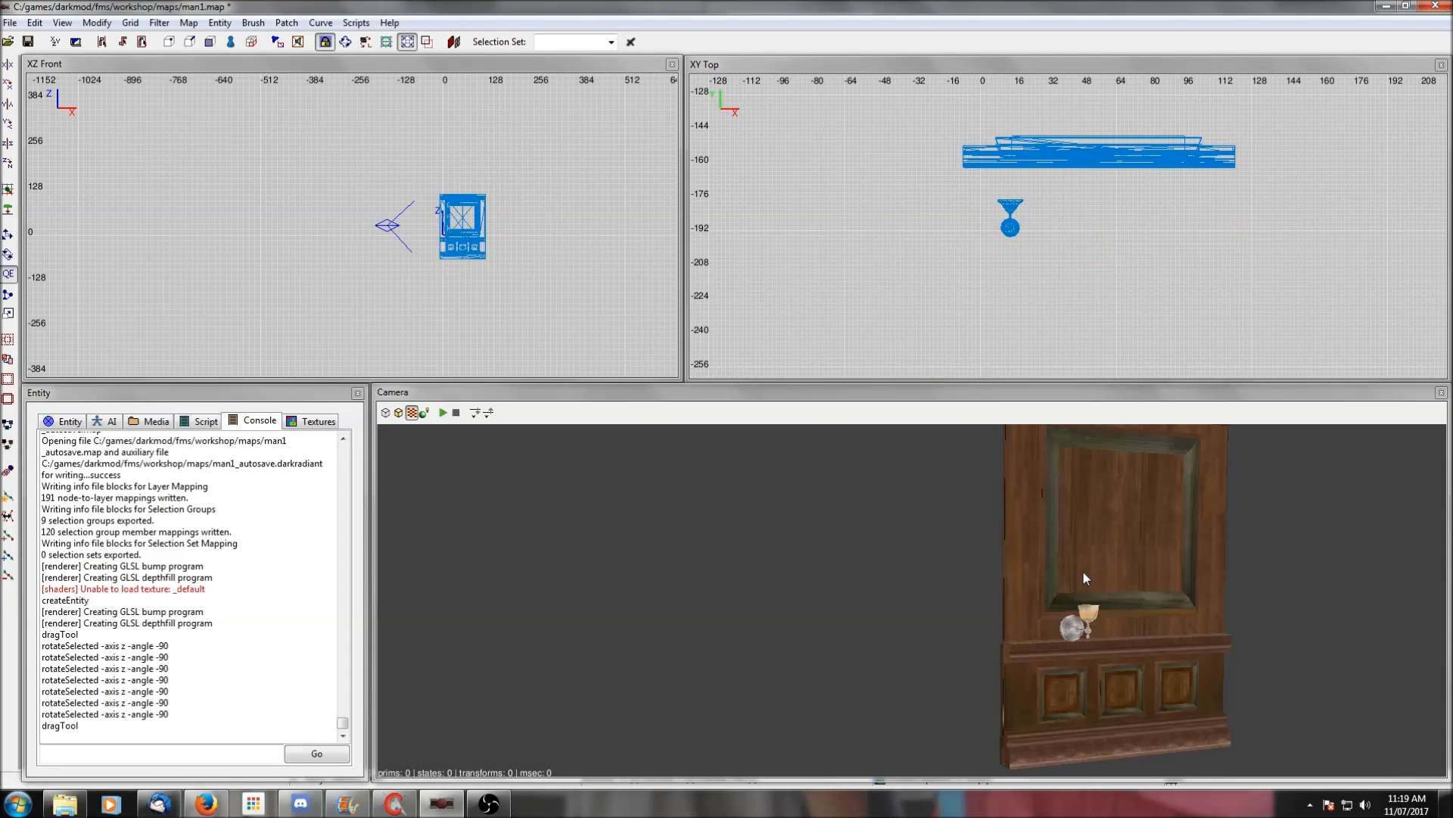
Move the gas lamp to the middle of the isolated wall section, with its mounting plate sunk into the panelling
{"action": "left_click", "coordinate": [1083, 634], "text": "shift"}
{"action": "scroll", "coordinate": [879, 238], "scroll_direction": "up", "scroll_amount": 3}
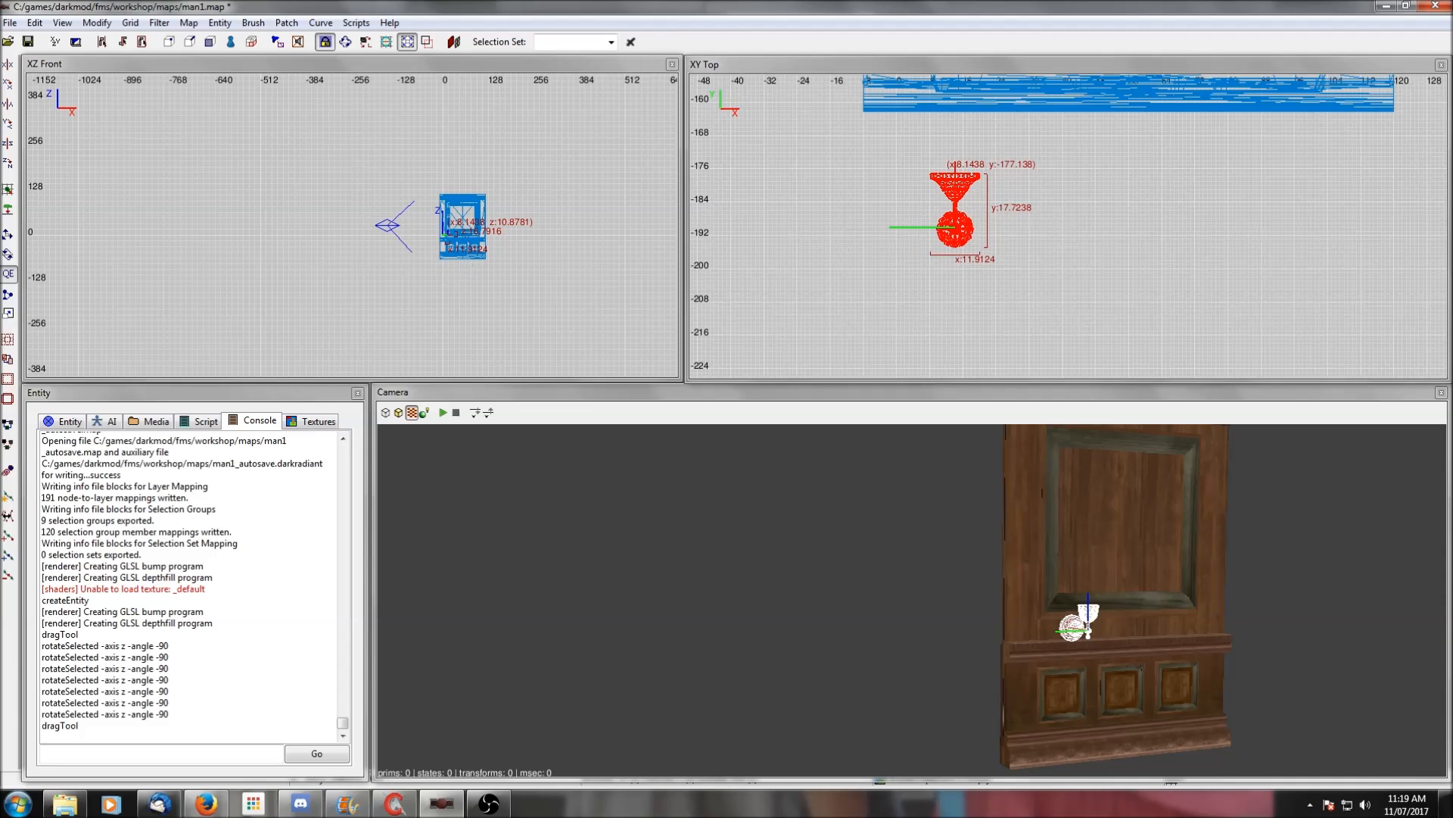
{"action": "left_click_drag", "start_coordinate": [964, 193], "coordinate": [1146, 204]}
{"action": "left_click_drag", "start_coordinate": [1070, 239], "coordinate": [1086, 206]}
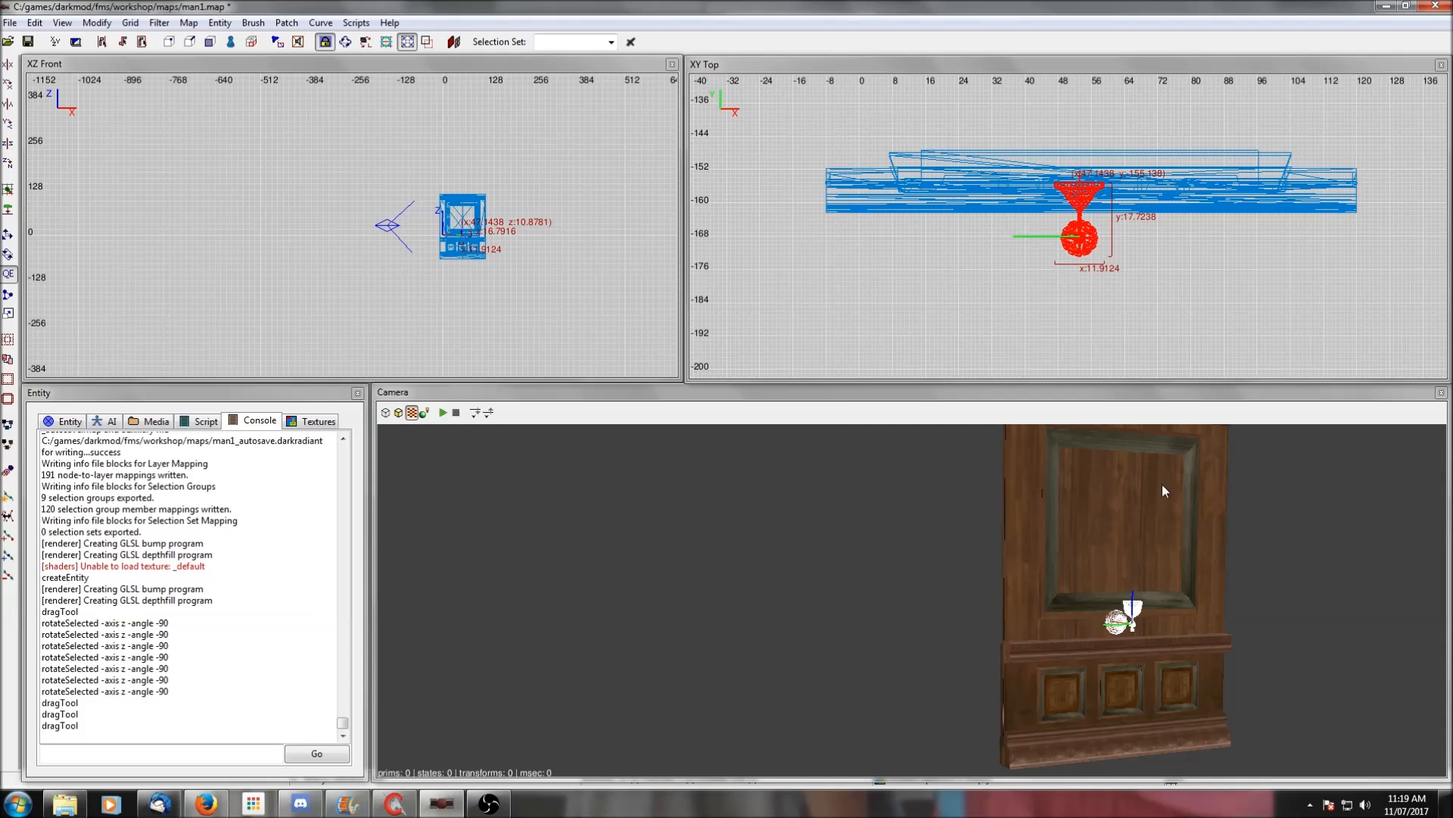
Raise the gas lamp to the centre of the large upper frame of the wall panel
{"action": "right_click", "coordinate": [1162, 539]}
{"action": "scroll", "coordinate": [1159, 539], "scroll_direction": "up", "scroll_amount": 2}
{"action": "right_click", "coordinate": [1160, 538]}
{"action": "right_click", "coordinate": [1059, 584]}
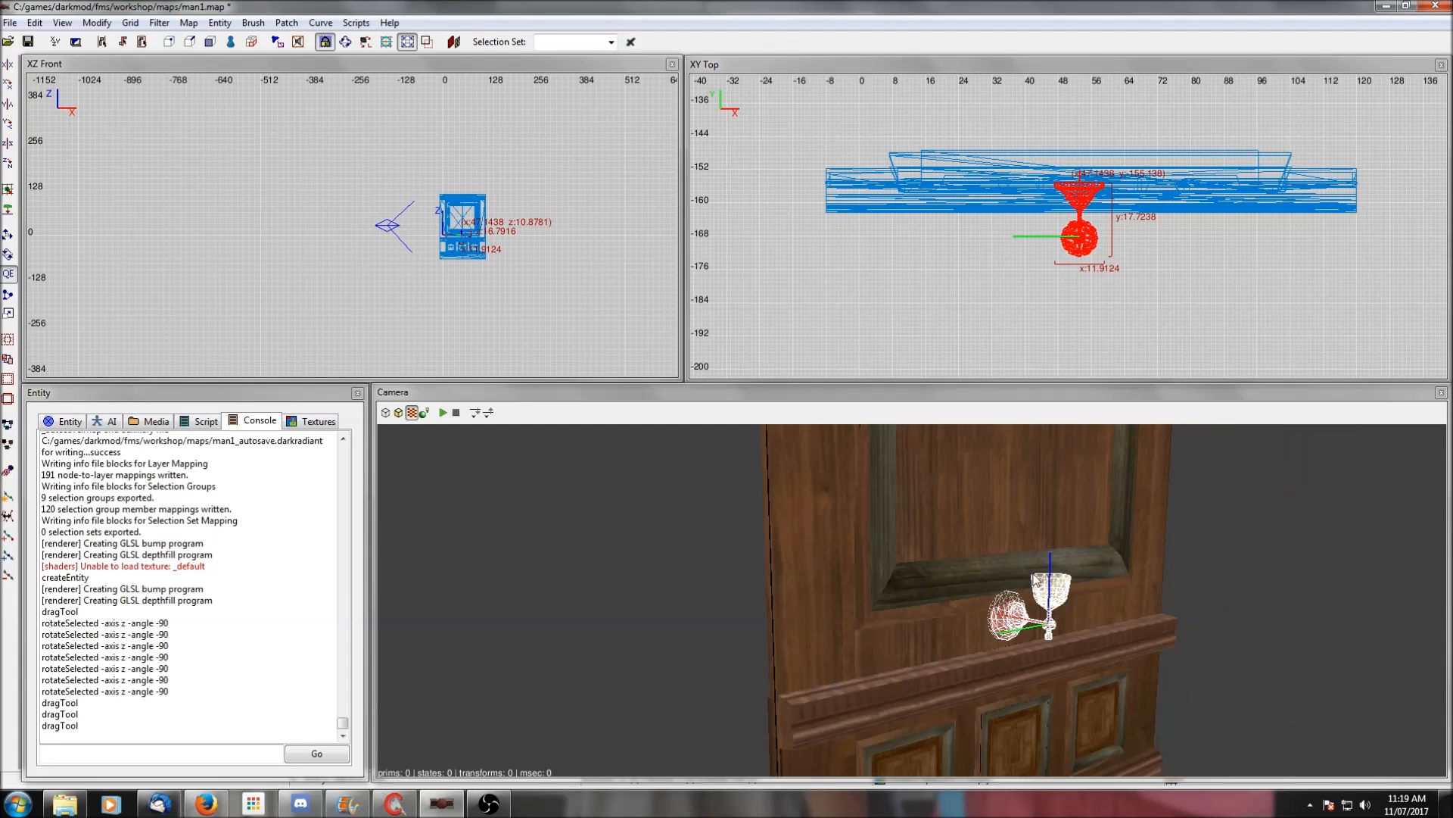
{"action": "scroll", "coordinate": [334, 195], "scroll_direction": "up", "scroll_amount": 6}
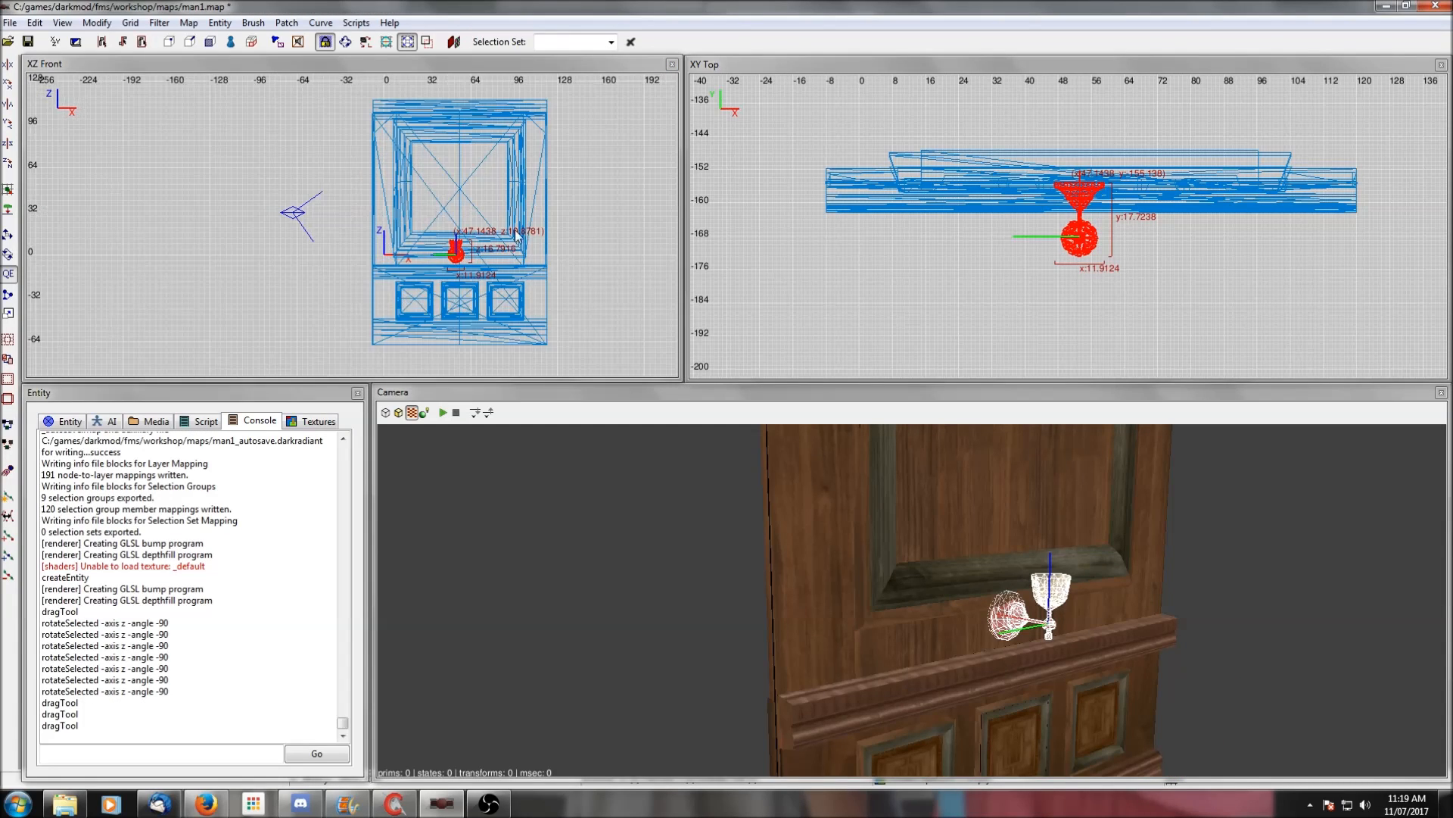
{"action": "left_click_drag", "start_coordinate": [462, 255], "coordinate": [464, 195]}
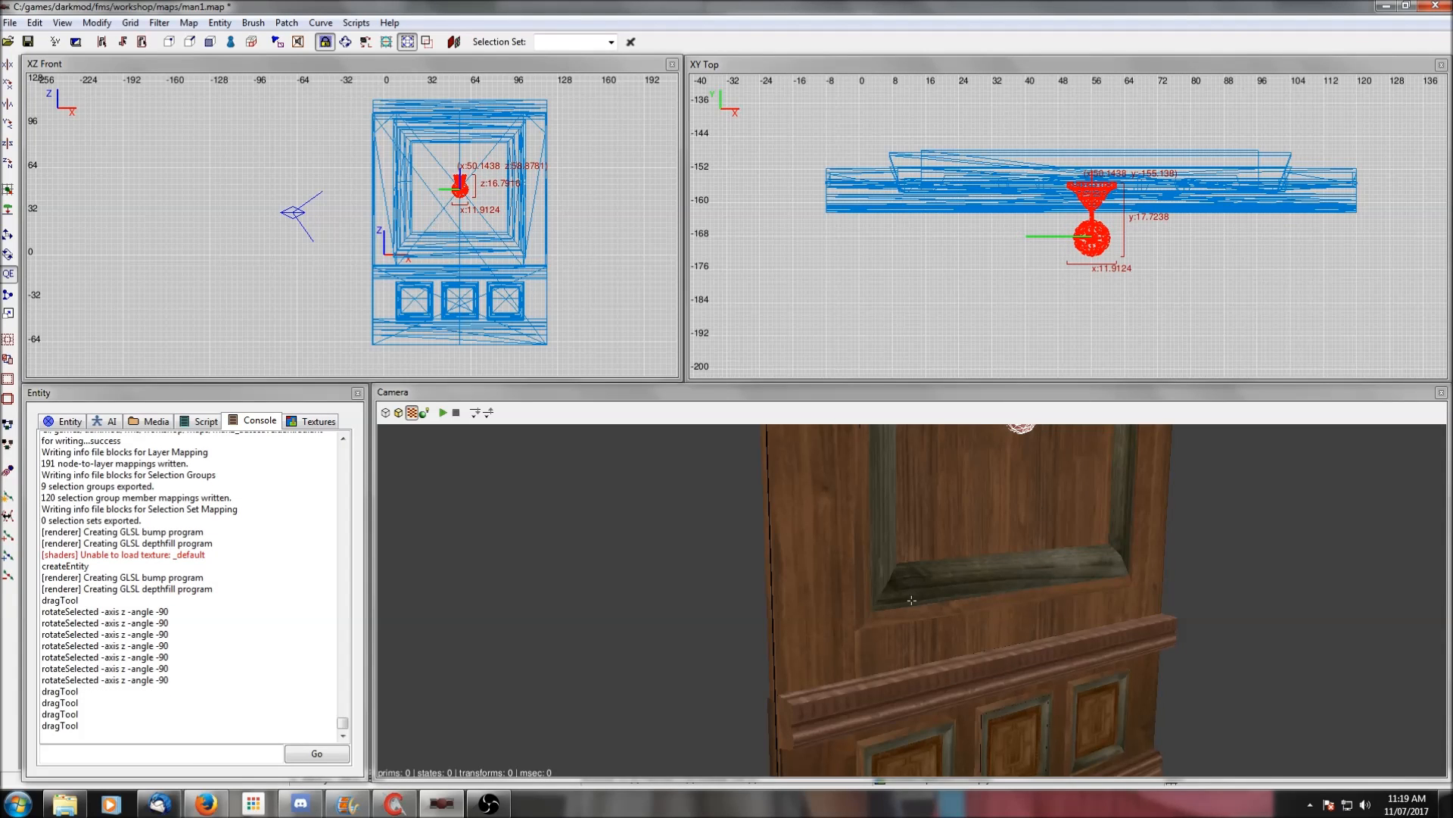
Fine-tune the gas lamp's depth against the panel surface and nudge it sideways to x 51.1438
{"action": "scroll", "coordinate": [1015, 606], "scroll_direction": "up", "scroll_amount": 3}
{"action": "scroll", "coordinate": [1014, 606], "scroll_direction": "up", "scroll_amount": 4}
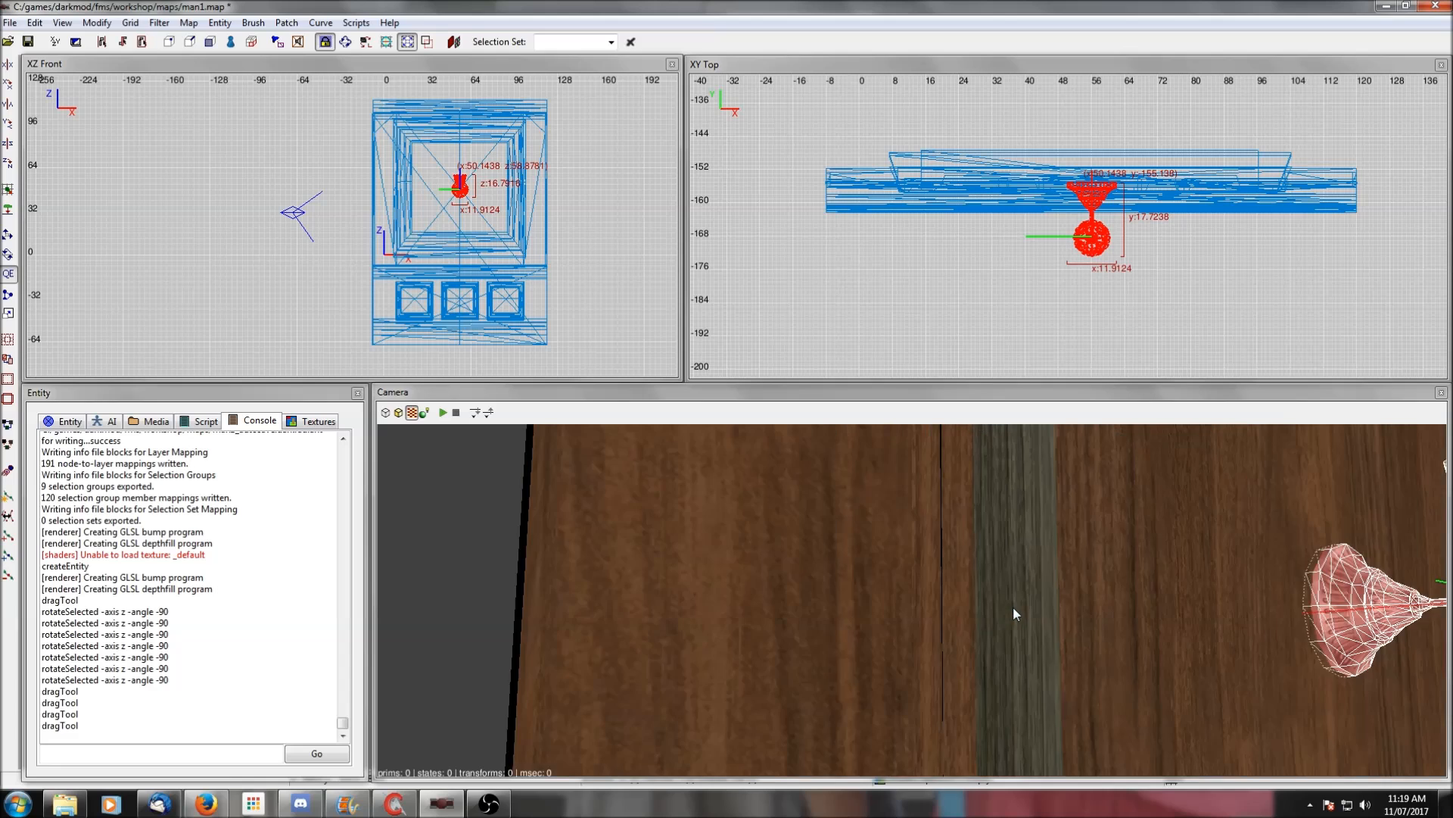
{"action": "scroll", "coordinate": [1013, 607], "scroll_direction": "down", "scroll_amount": 3}
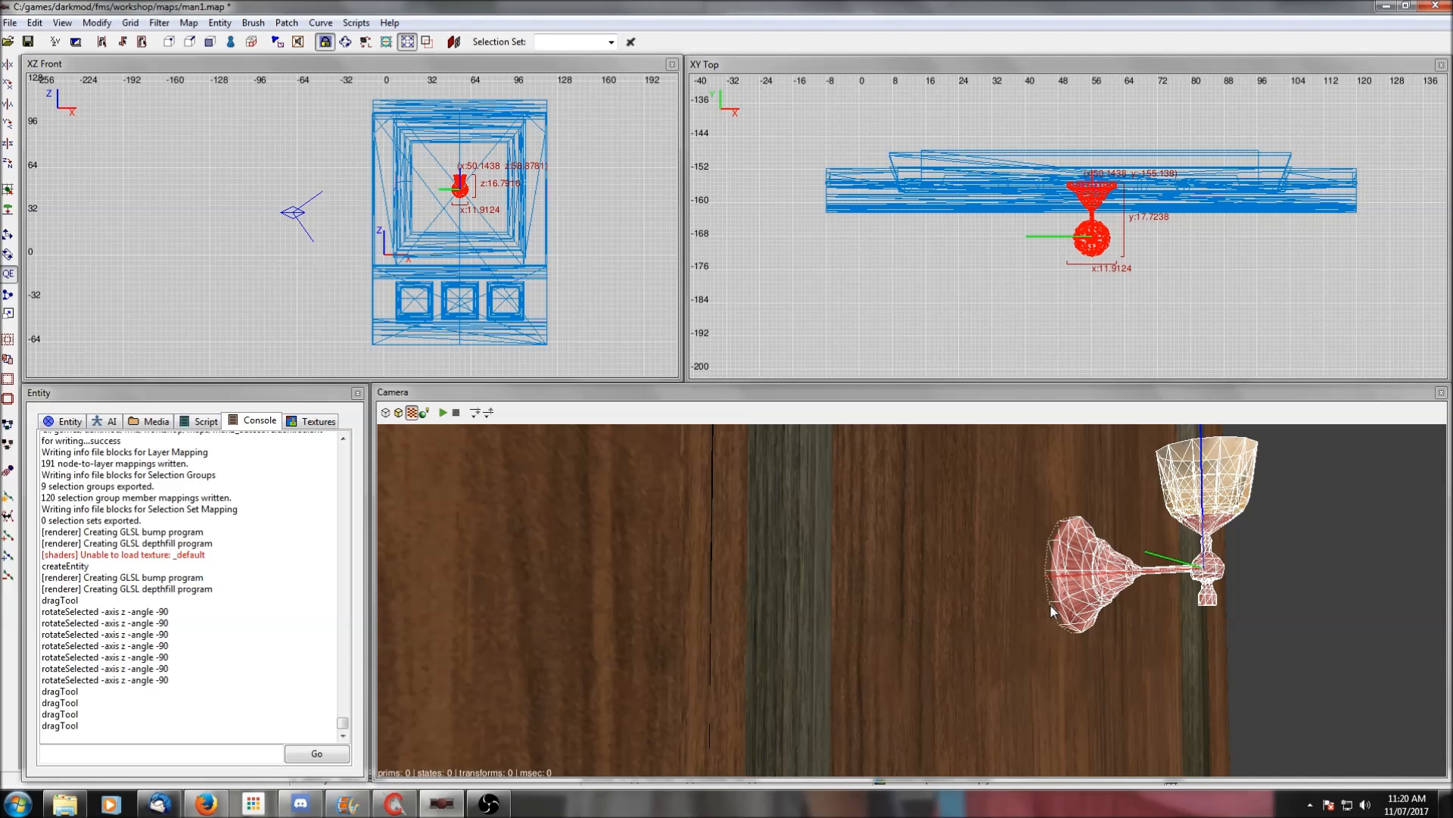
{"action": "left_click_drag", "start_coordinate": [1091, 195], "coordinate": [1092, 201]}
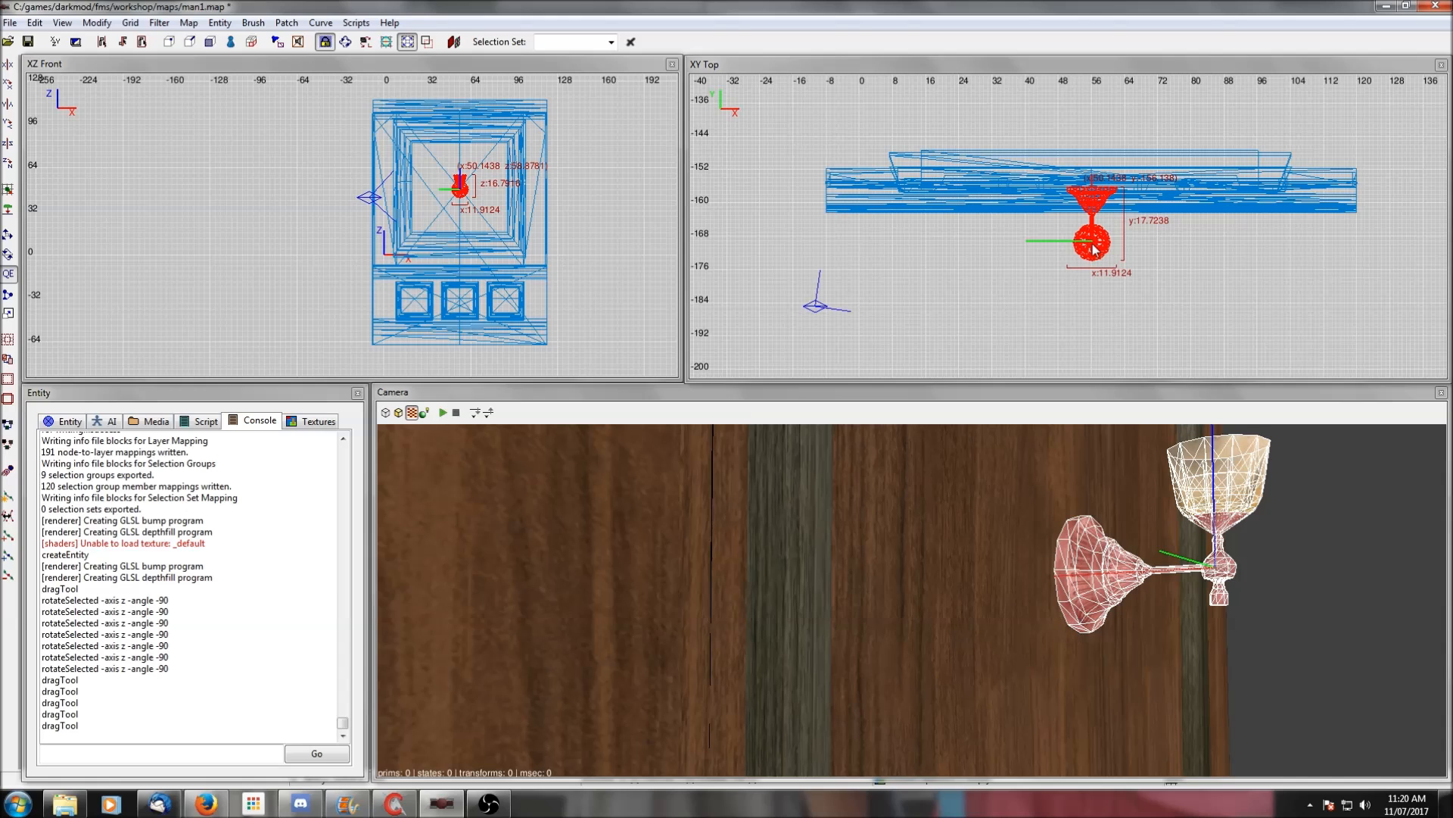
{"action": "left_click_drag", "start_coordinate": [1094, 246], "coordinate": [1093, 240]}
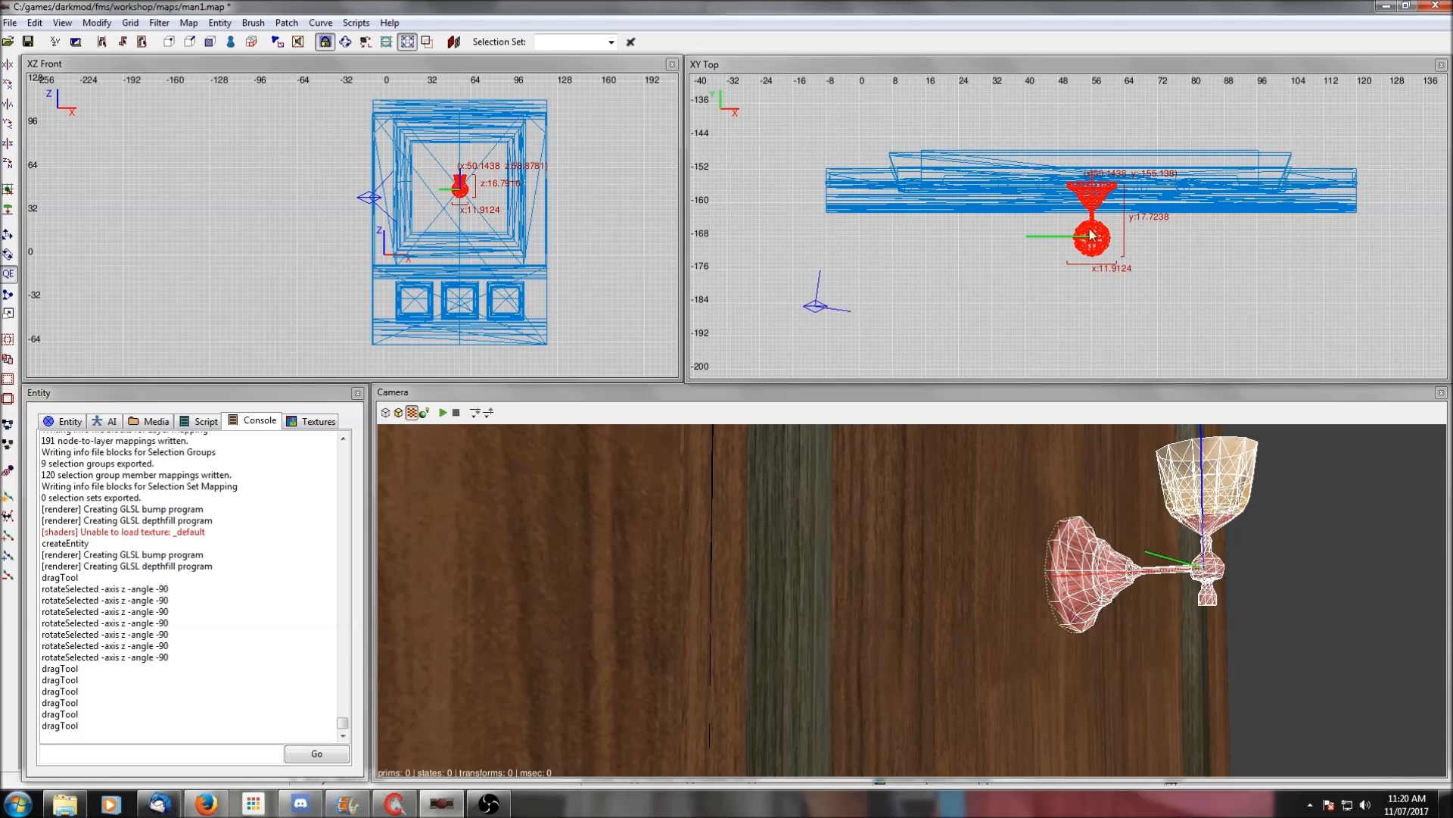
{"action": "mouse_move", "coordinate": [1091, 254]}
{"action": "left_mouse_down"}
{"action": "mouse_move", "coordinate": [1090, 241]}
{"action": "mouse_move", "coordinate": [1096, 253]}
{"action": "left_mouse_up"}
{"action": "key", "text": "Escape"}
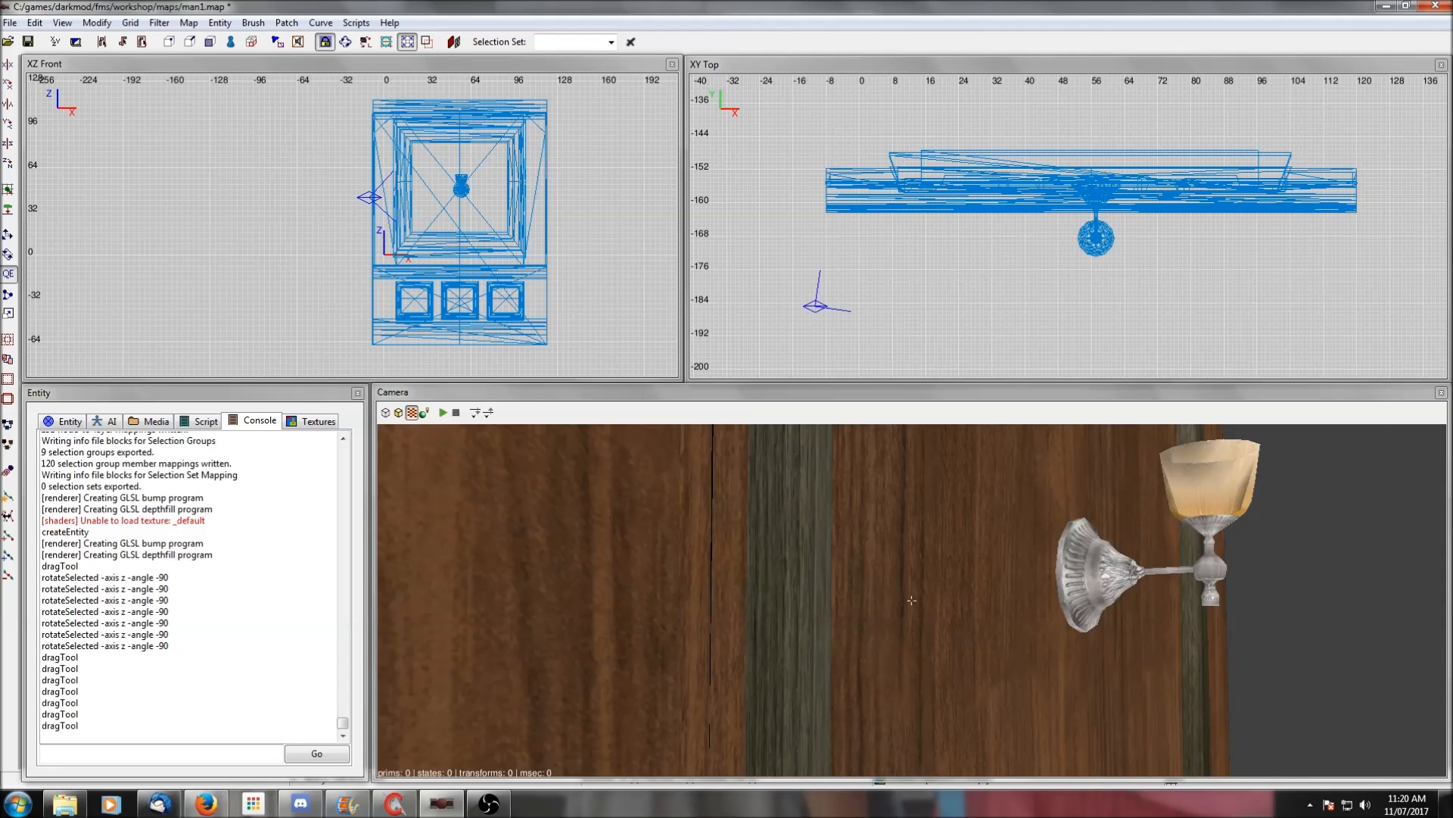
Check the lamp on the isolated panel, select it and bring the hidden room objects back
{"action": "scroll", "coordinate": [1080, 566], "scroll_direction": "up", "scroll_amount": 1}
{"action": "right_click", "coordinate": [1079, 567]}
{"action": "scroll", "coordinate": [911, 599], "scroll_direction": "down", "scroll_amount": 5}
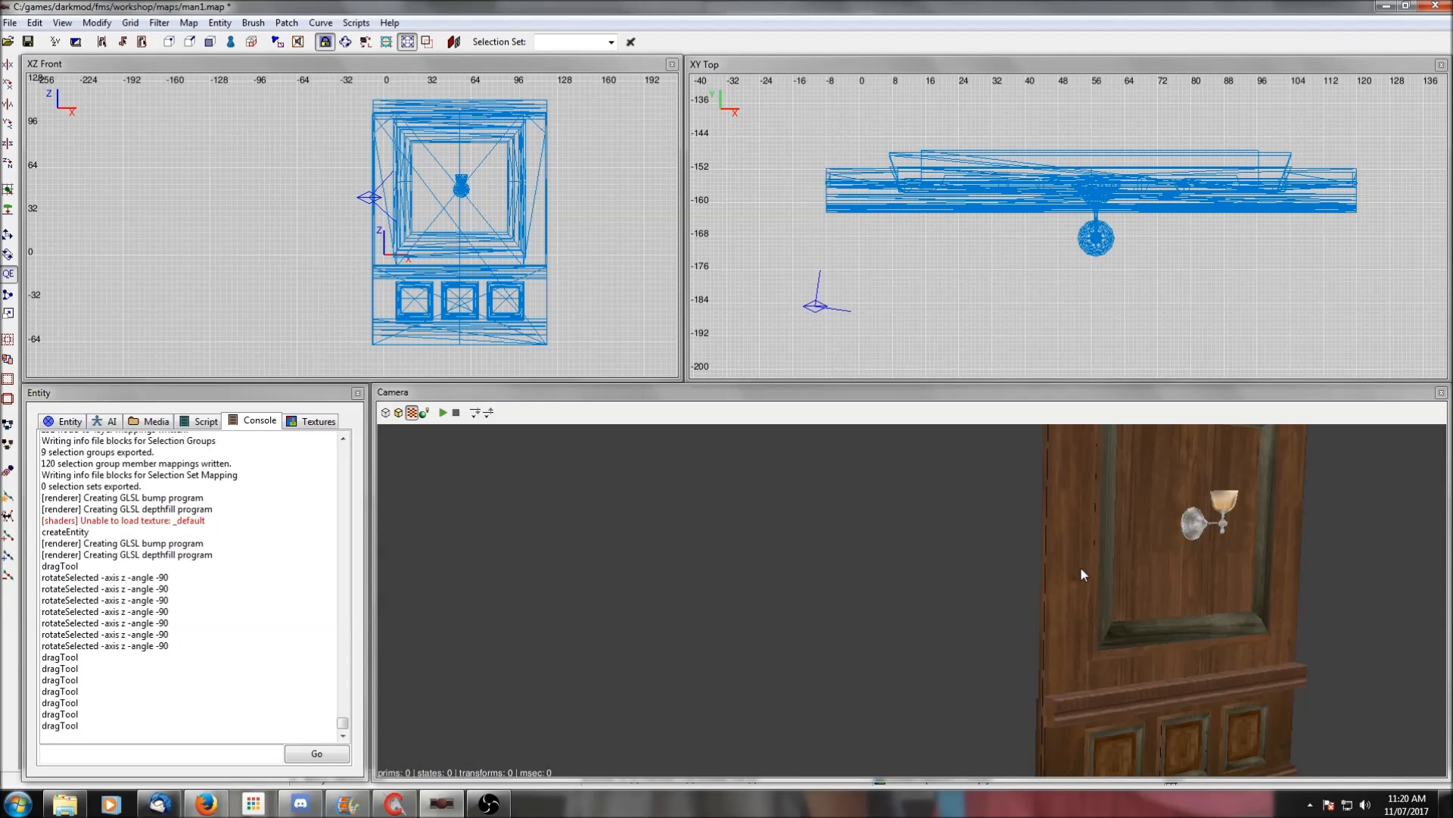
{"action": "left_click", "coordinate": [1204, 525], "text": "shift"}
{"action": "key", "text": "shift+h"}
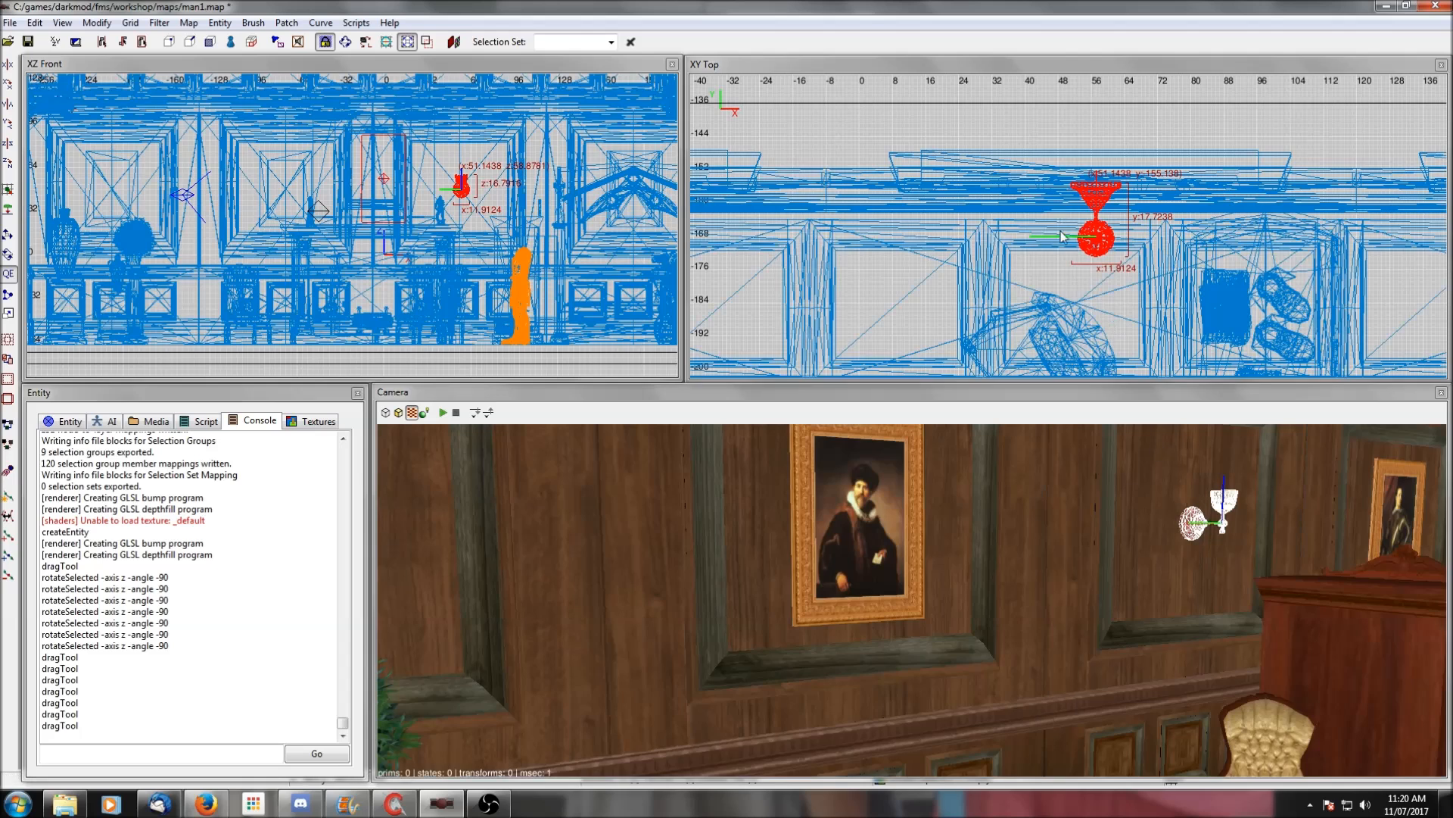
Duplicate the gas lamp and centre the copy on the wall panel above the potted bush, at x -207.856
{"action": "scroll", "coordinate": [1062, 234], "scroll_direction": "down", "scroll_amount": 3}
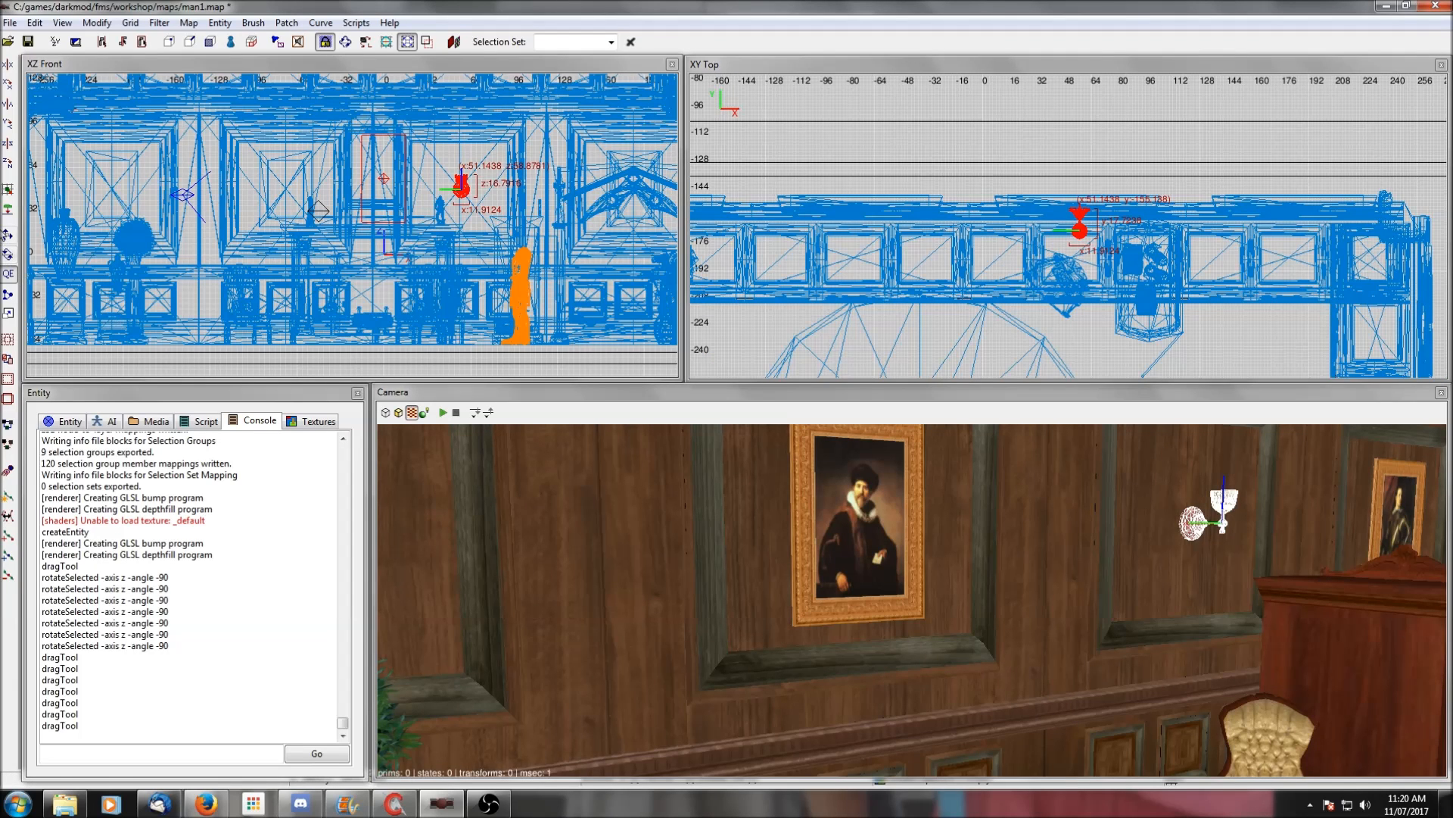
{"action": "key", "text": "w"}
{"action": "scroll", "coordinate": [969, 274], "scroll_direction": "down", "scroll_amount": 5}
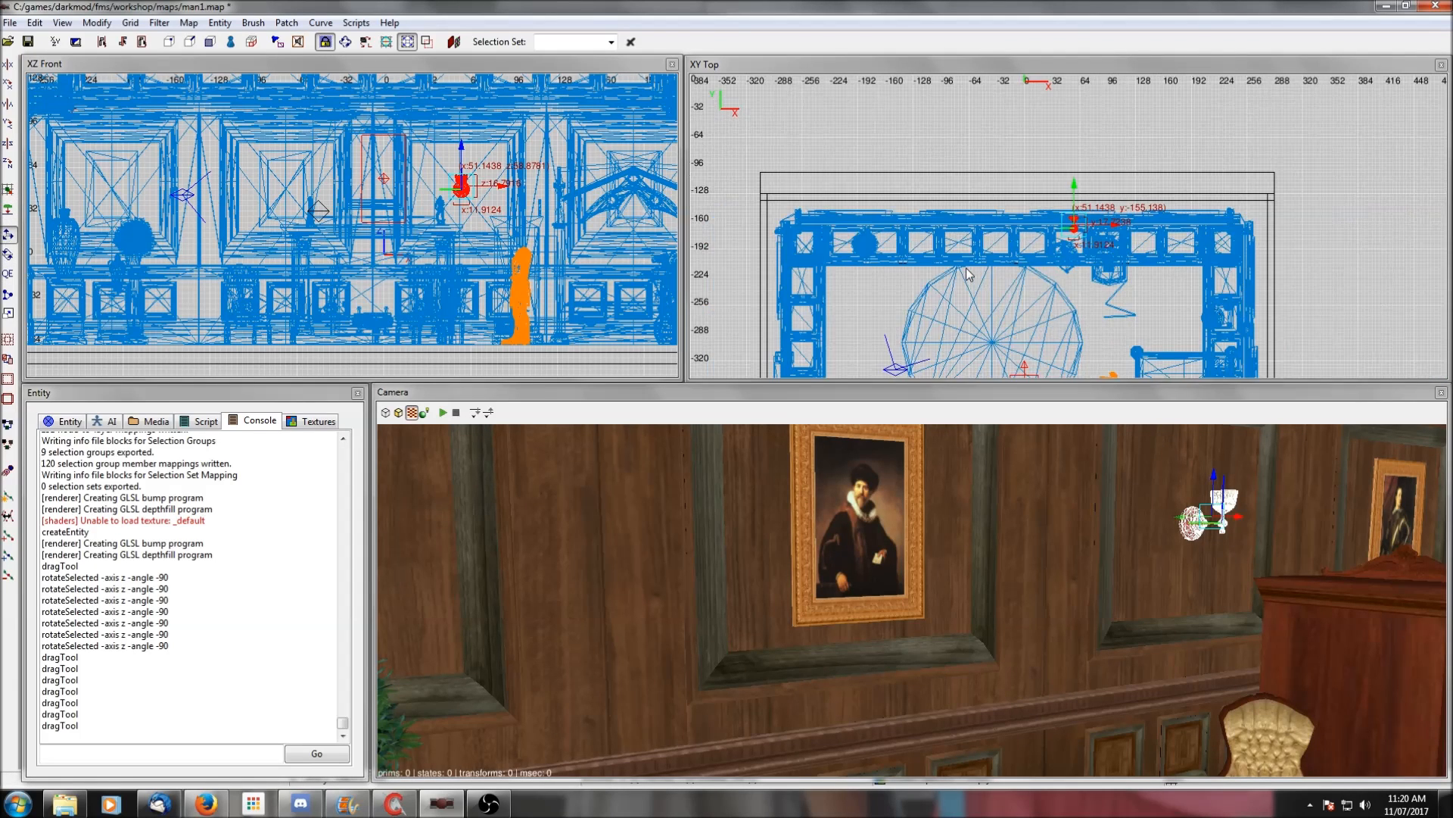
{"action": "key", "text": "space"}
{"action": "left_click_drag", "start_coordinate": [1146, 219], "coordinate": [964, 224]}
{"action": "right_click", "coordinate": [932, 616]}
{"action": "right_click", "coordinate": [932, 616]}
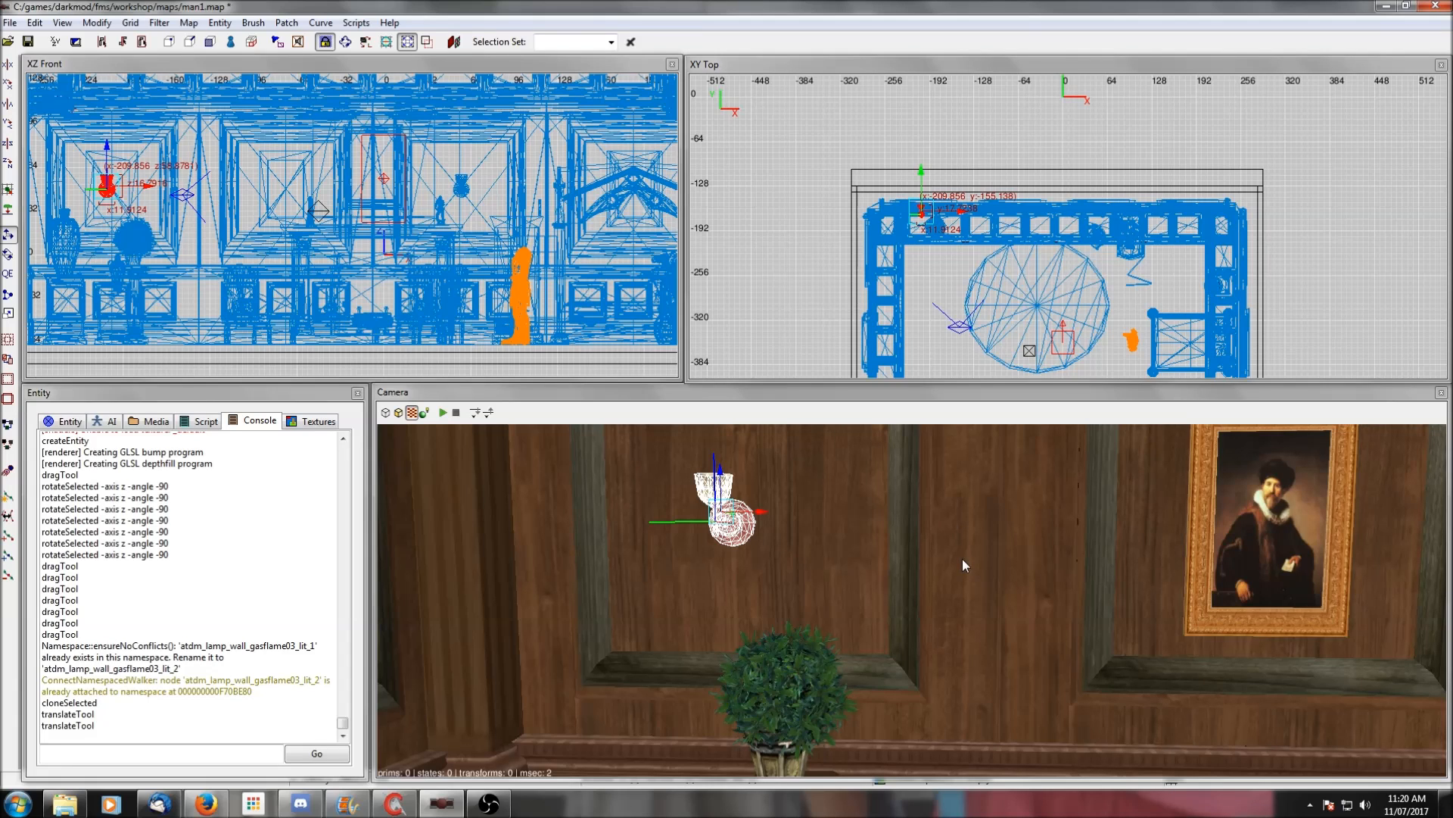
{"action": "left_click_drag", "start_coordinate": [150, 187], "coordinate": [153, 187]}
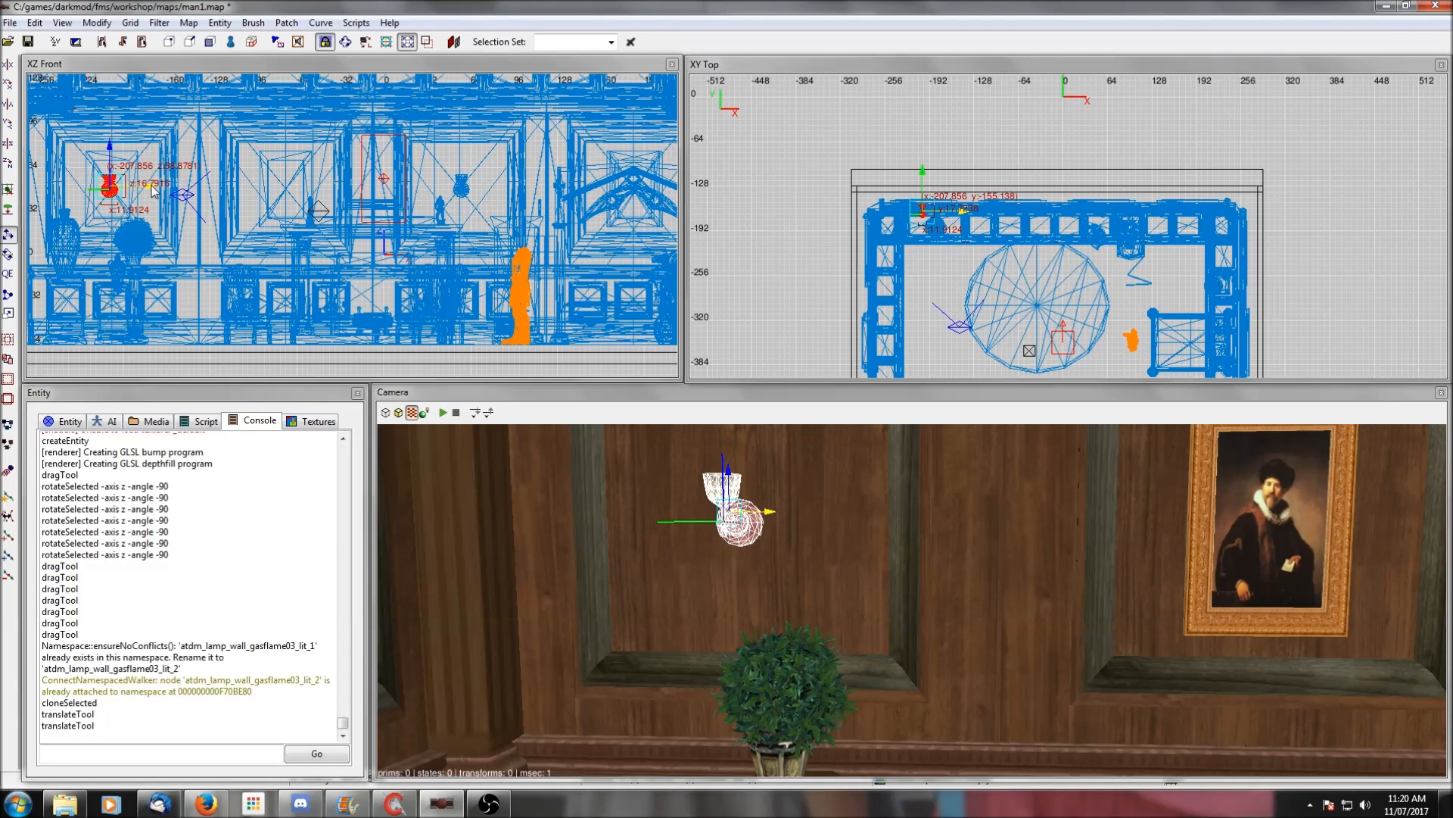
{"action": "key", "text": "Escape"}
Examine the lamps' wall, the bed and the chest of drawers in the camera to find where more light is needed
{"action": "right_click", "coordinate": [753, 545]}
{"action": "right_click", "coordinate": [753, 545]}
{"action": "scroll", "coordinate": [753, 545], "scroll_direction": "down", "scroll_amount": 2}
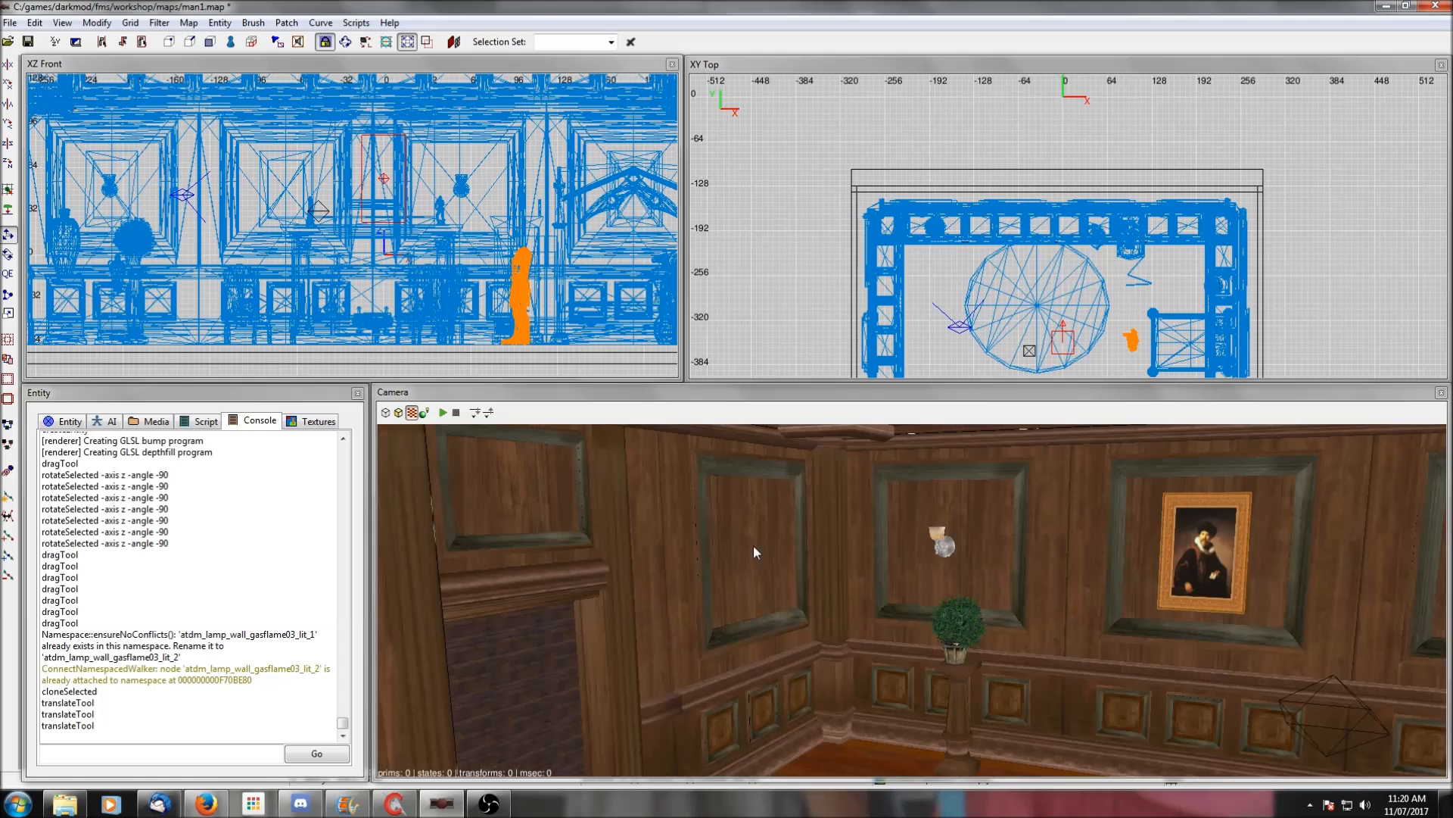
{"action": "right_click", "coordinate": [753, 545]}
{"action": "right_click", "coordinate": [753, 545]}
{"action": "scroll", "coordinate": [752, 545], "scroll_direction": "up", "scroll_amount": 1}
{"action": "right_click", "coordinate": [753, 545]}
{"action": "scroll", "coordinate": [752, 545], "scroll_direction": "up", "scroll_amount": 2}
{"action": "right_click", "coordinate": [752, 545]}
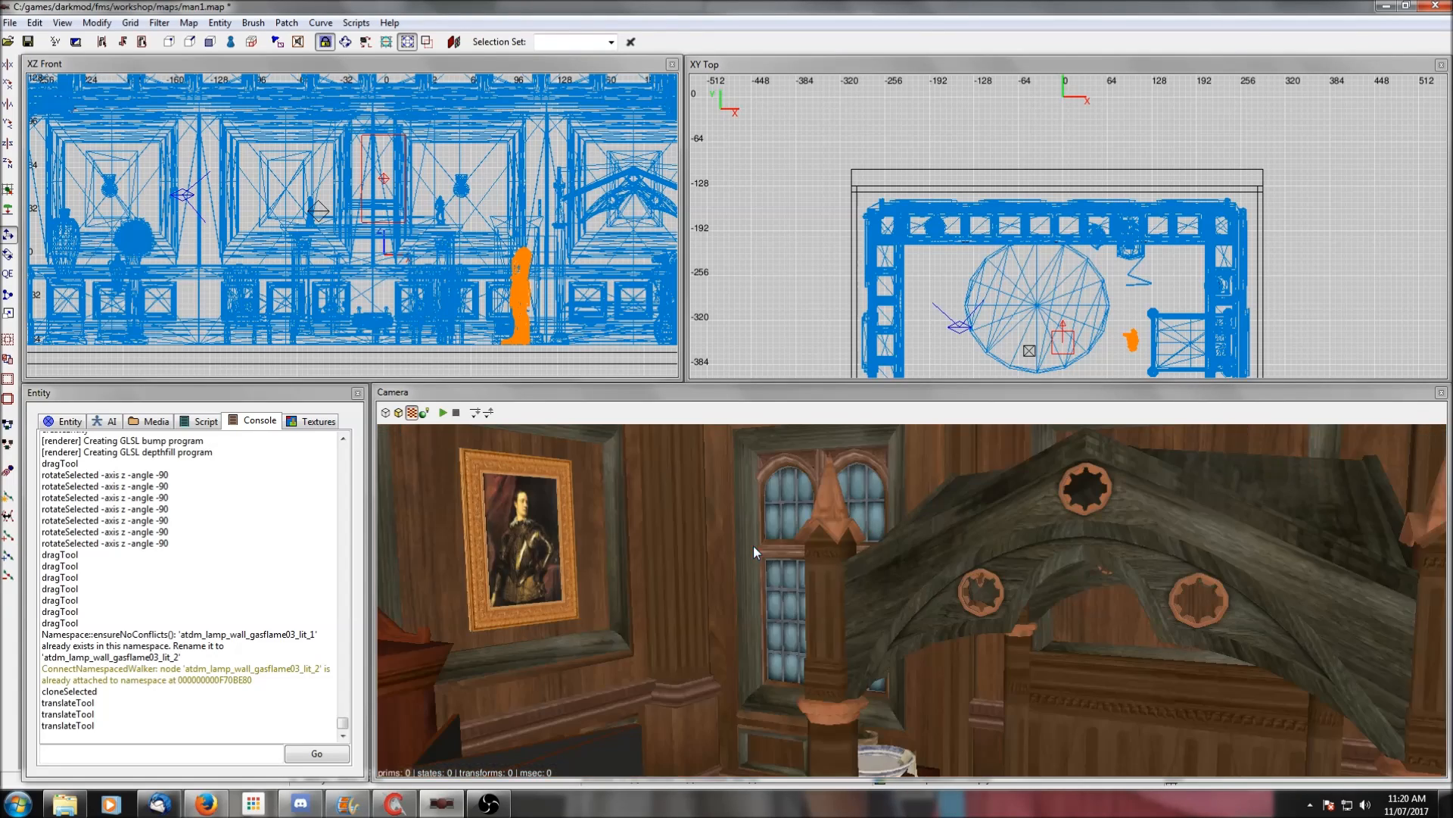
{"action": "right_click", "coordinate": [752, 545]}
{"action": "right_click", "coordinate": [752, 545]}
{"action": "right_click", "coordinate": [753, 545]}
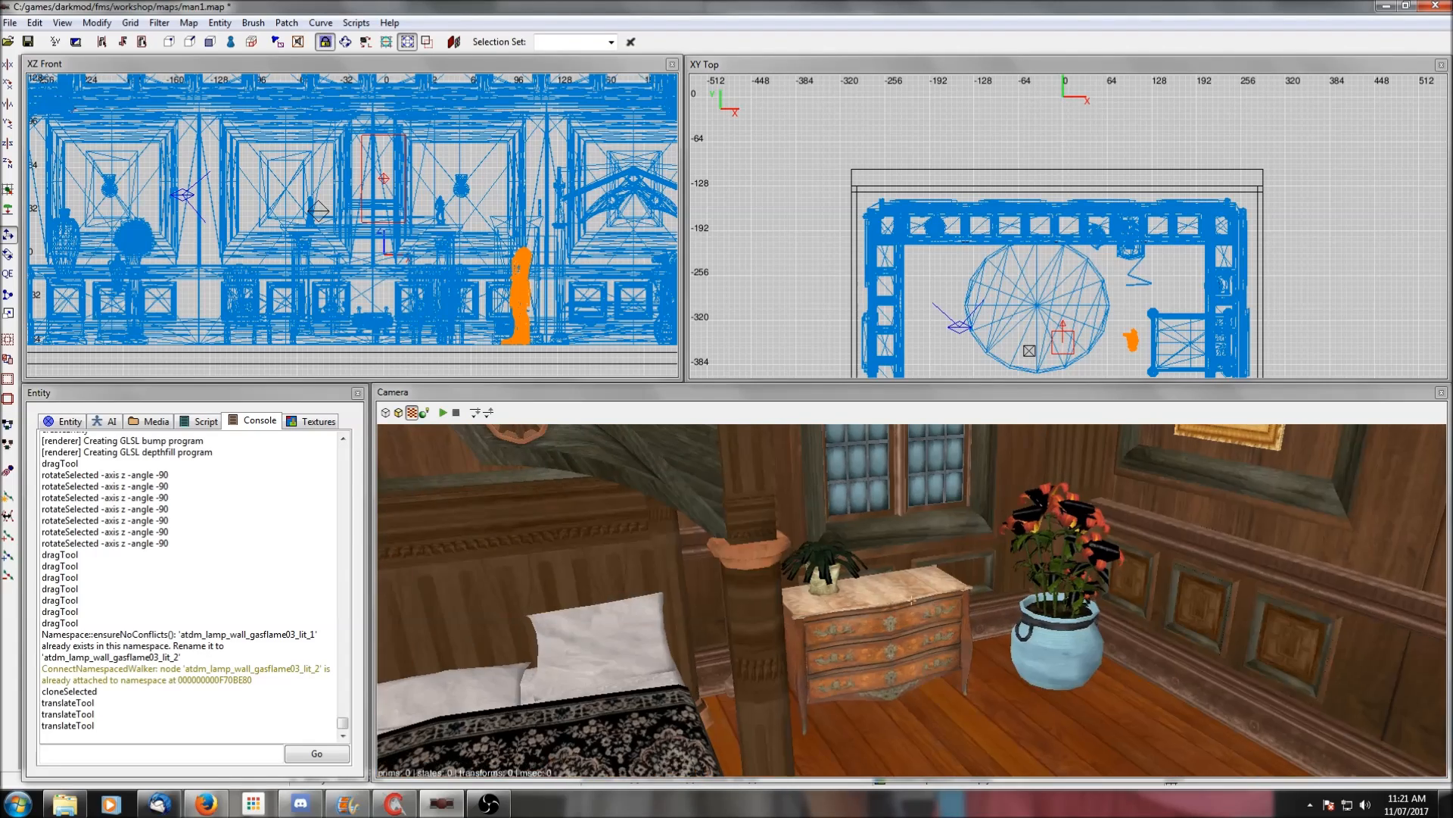
Start creating an entity beside the potted flowers in the bed corner, and browse the movable candle model lights
{"action": "right_click_drag", "start_coordinate": [1105, 329], "coordinate": [1032, 140]}
{"action": "scroll", "coordinate": [1140, 324], "scroll_direction": "up", "scroll_amount": 4}
{"action": "right_click", "coordinate": [1123, 227]}
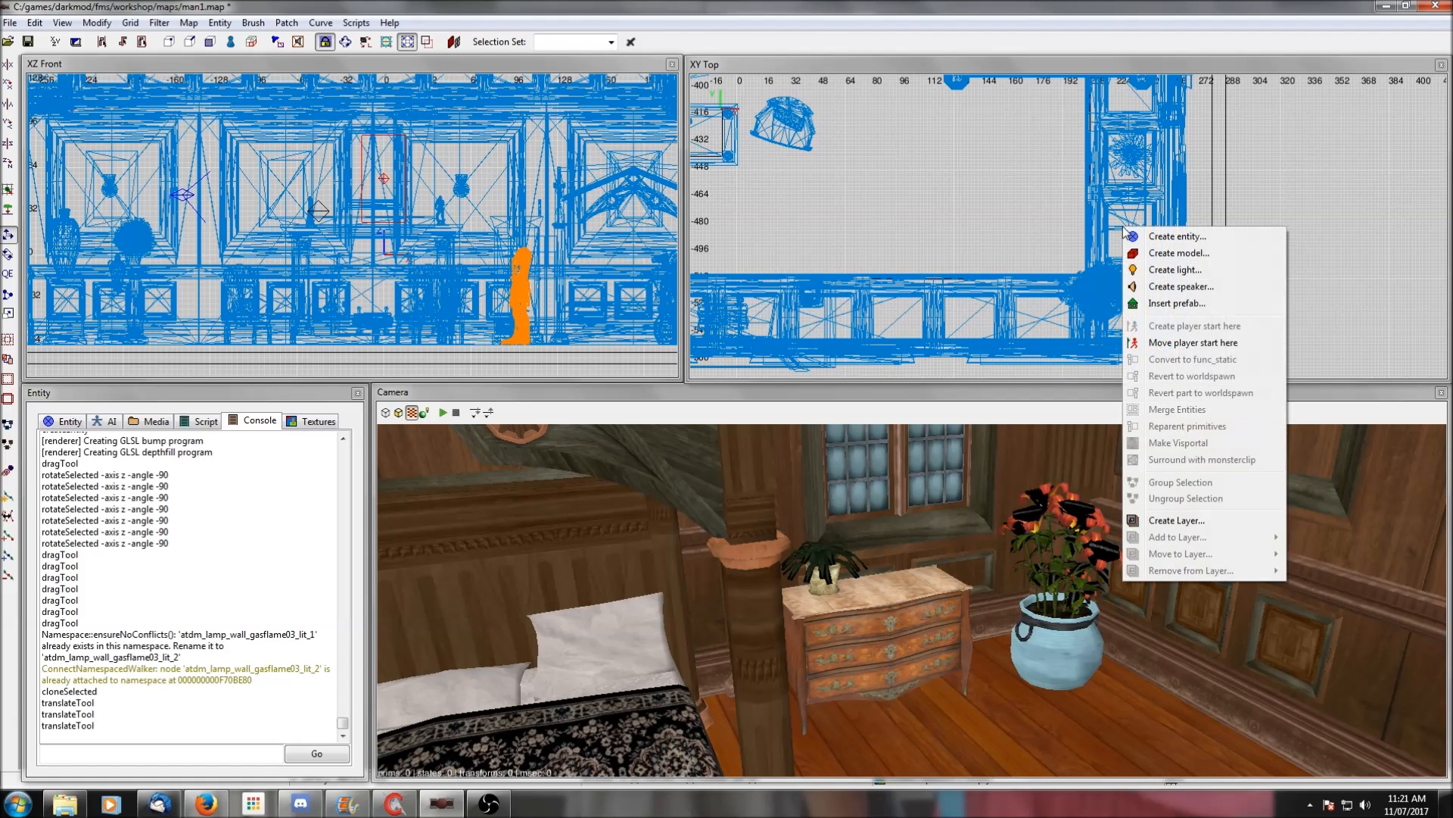
{"action": "left_click", "coordinate": [1139, 237]}
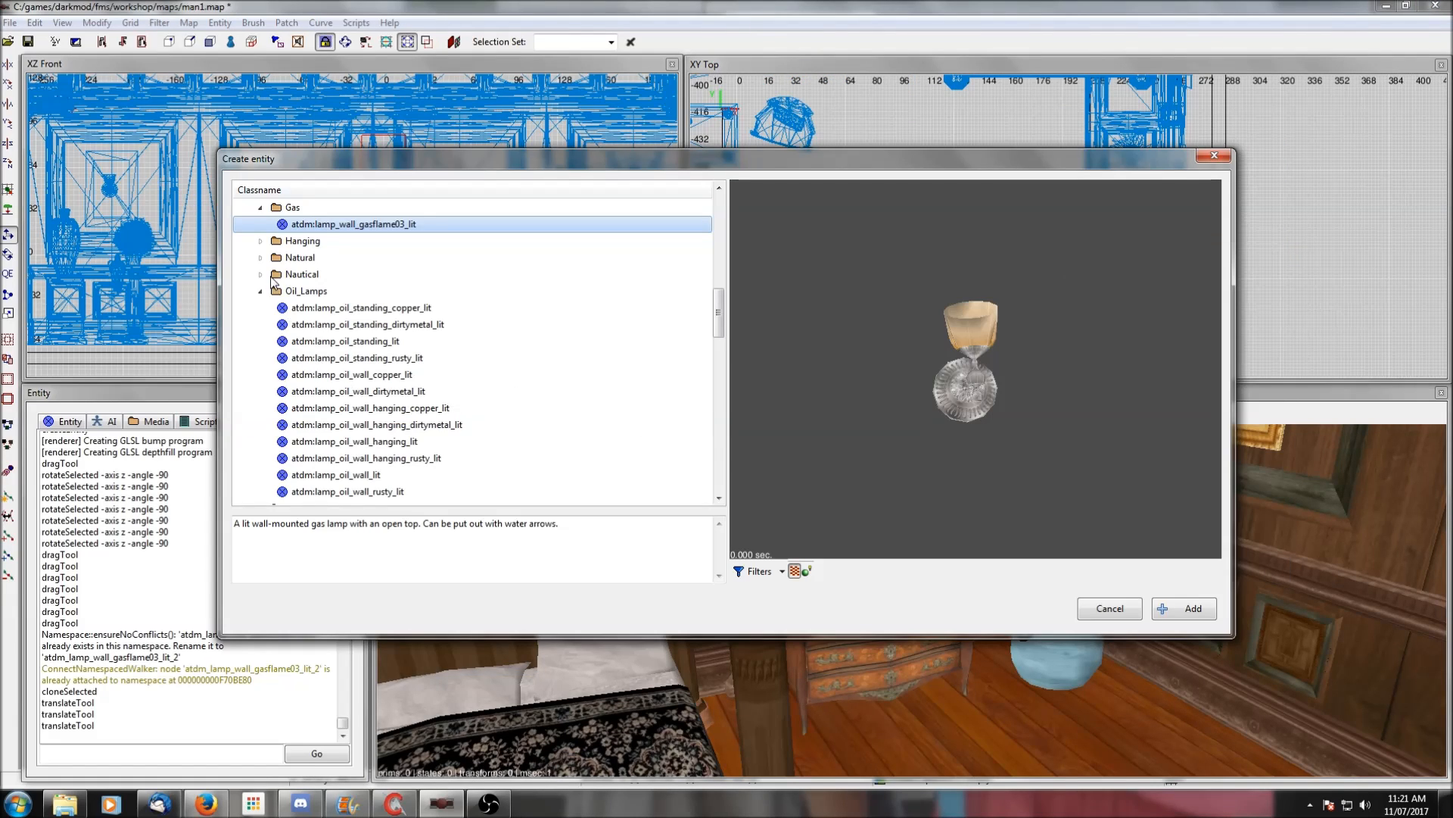
{"action": "scroll", "coordinate": [262, 318], "scroll_direction": "up", "scroll_amount": 6}
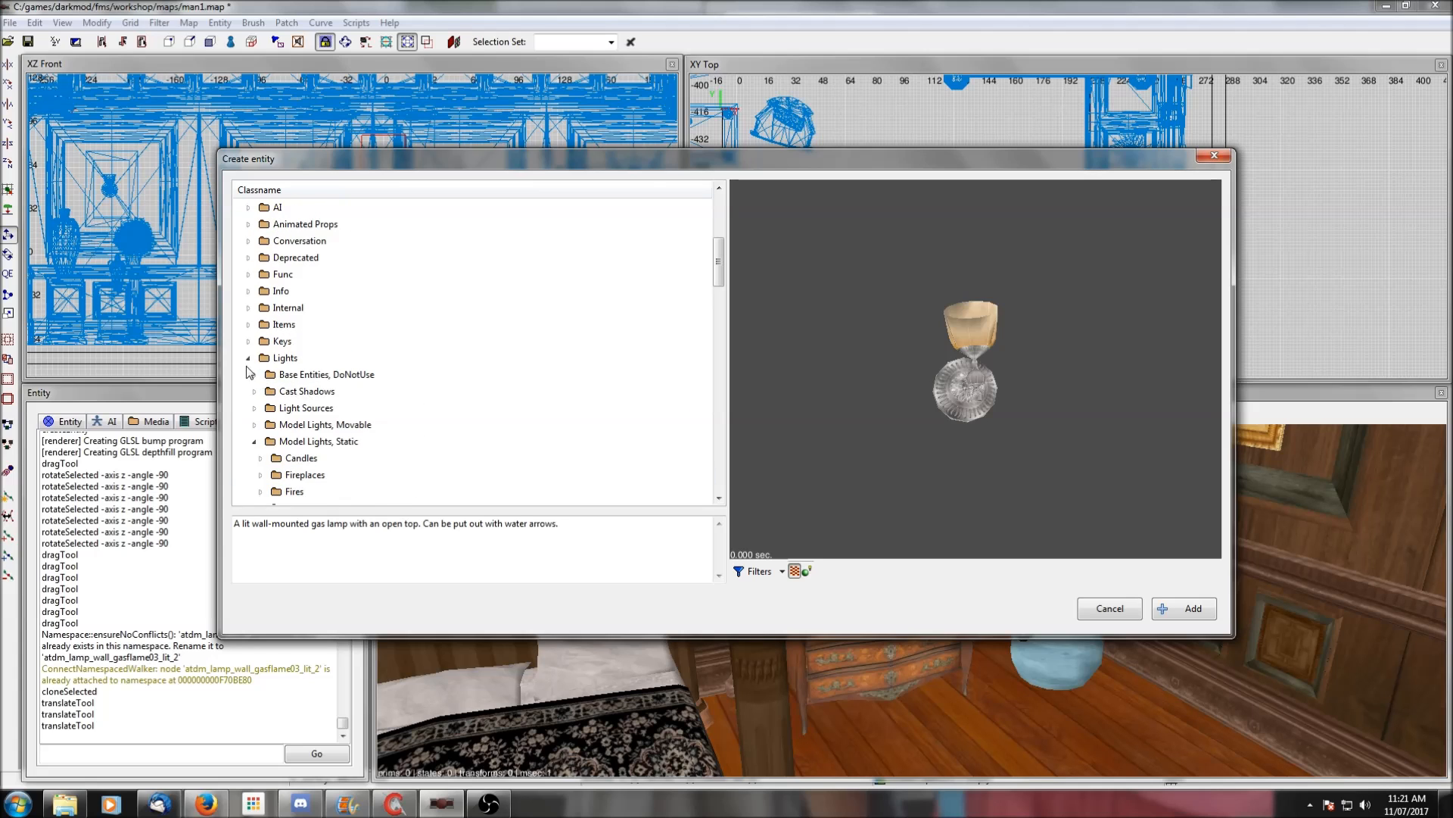
{"action": "left_click", "coordinate": [253, 424]}
{"action": "scroll", "coordinate": [257, 424], "scroll_direction": "down", "scroll_amount": 3}
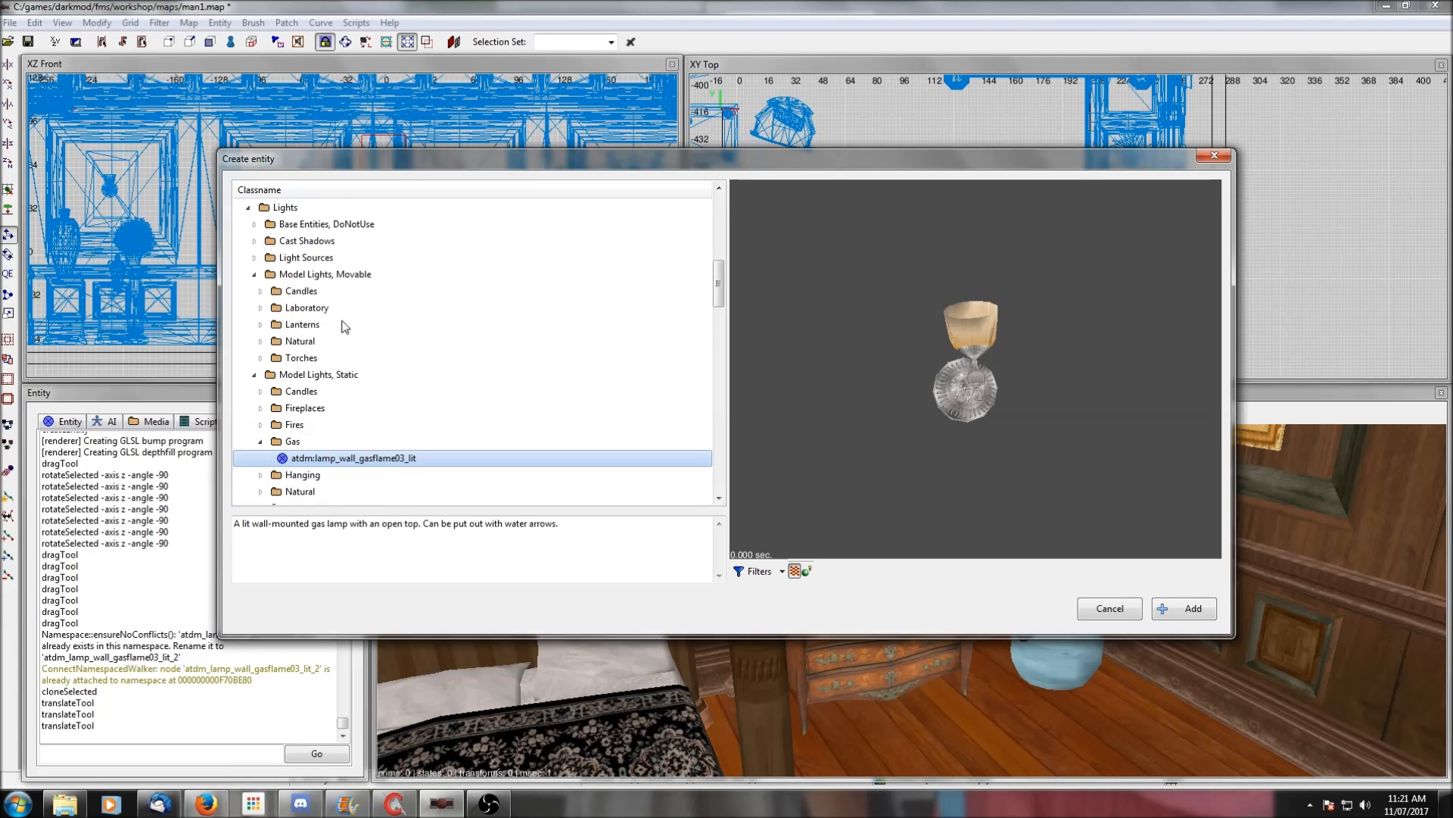
{"action": "left_click", "coordinate": [261, 290]}
{"action": "scroll", "coordinate": [404, 295], "scroll_direction": "down", "scroll_amount": 1}
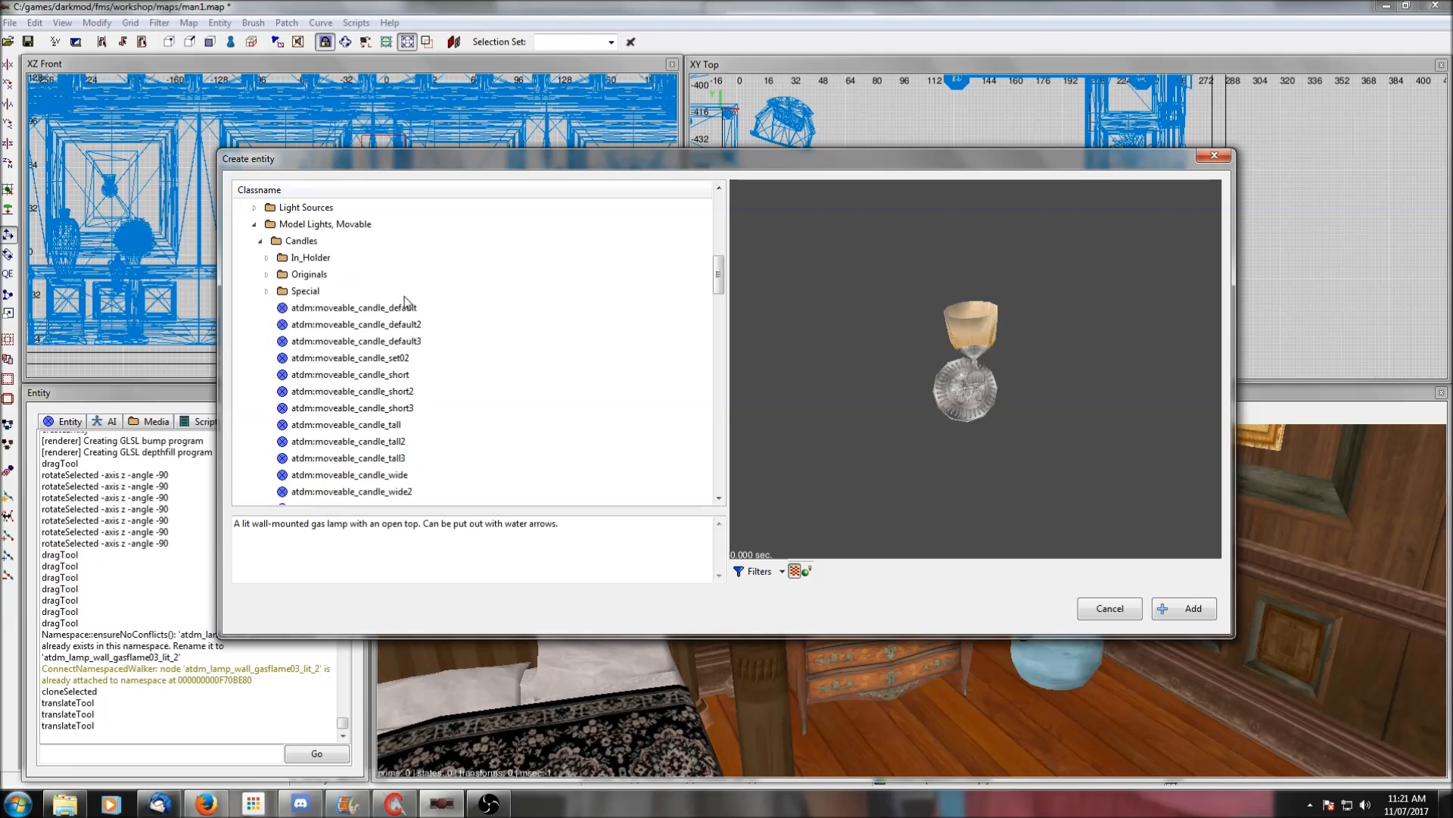
Preview the plain movable candles, comparing the default, set02, short, tall and wide variants
{"action": "left_click", "coordinate": [328, 374]}
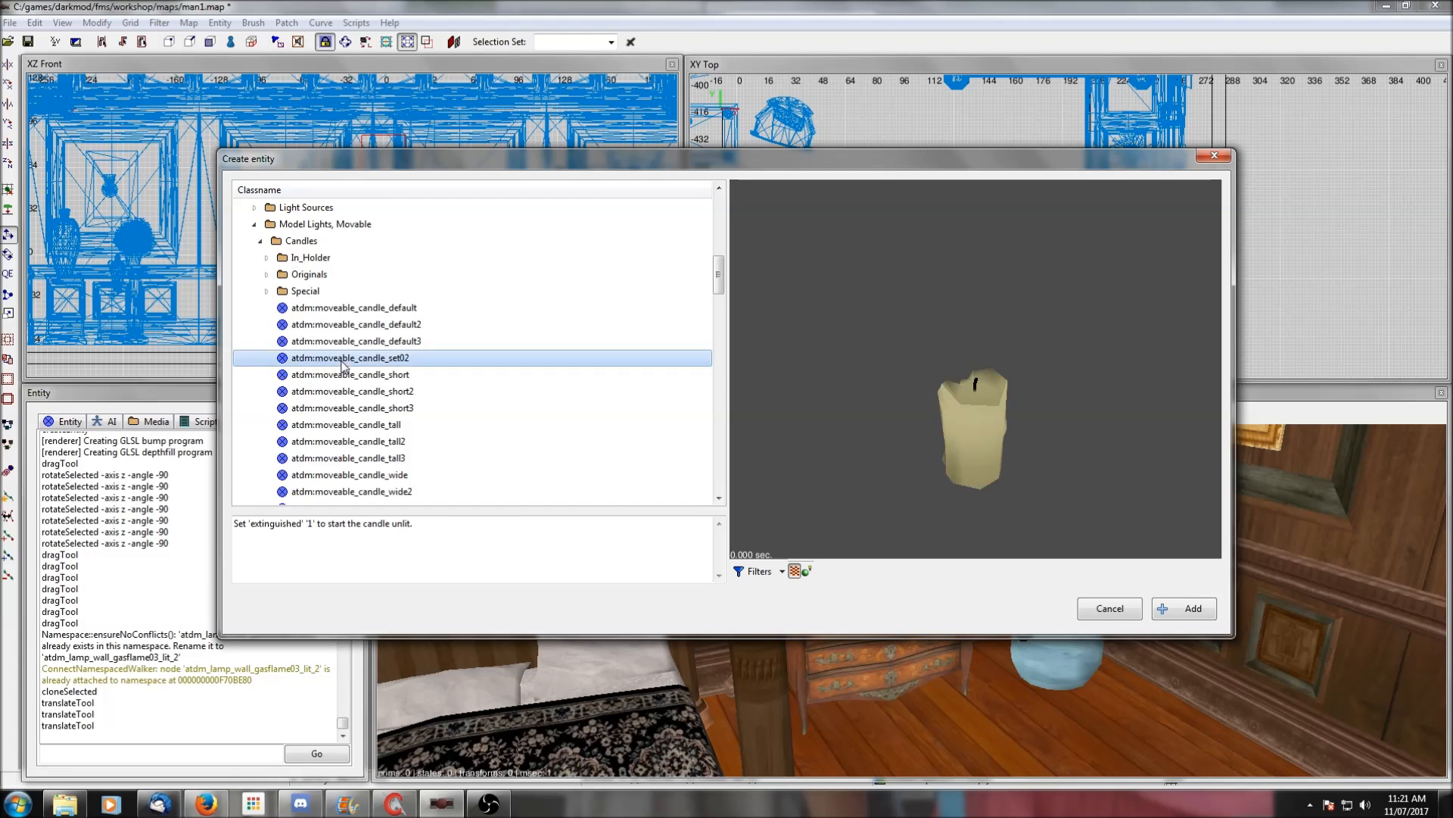
{"action": "left_click", "coordinate": [353, 408]}
{"action": "left_click", "coordinate": [359, 373]}
{"action": "left_click", "coordinate": [361, 325]}
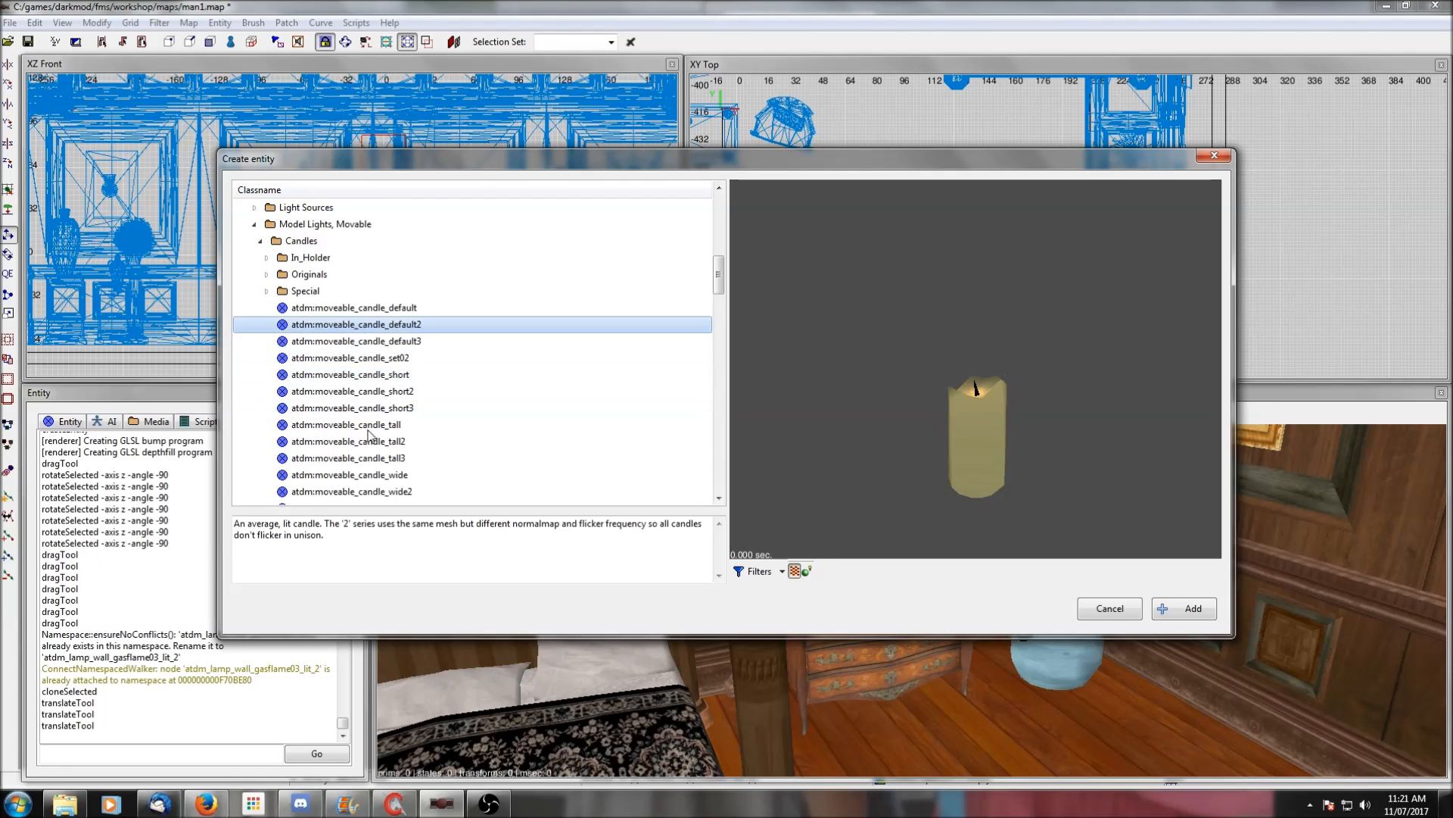
{"action": "left_click", "coordinate": [371, 439]}
{"action": "left_click", "coordinate": [376, 477]}
{"action": "left_click", "coordinate": [379, 391]}
{"action": "left_click", "coordinate": [376, 343]}
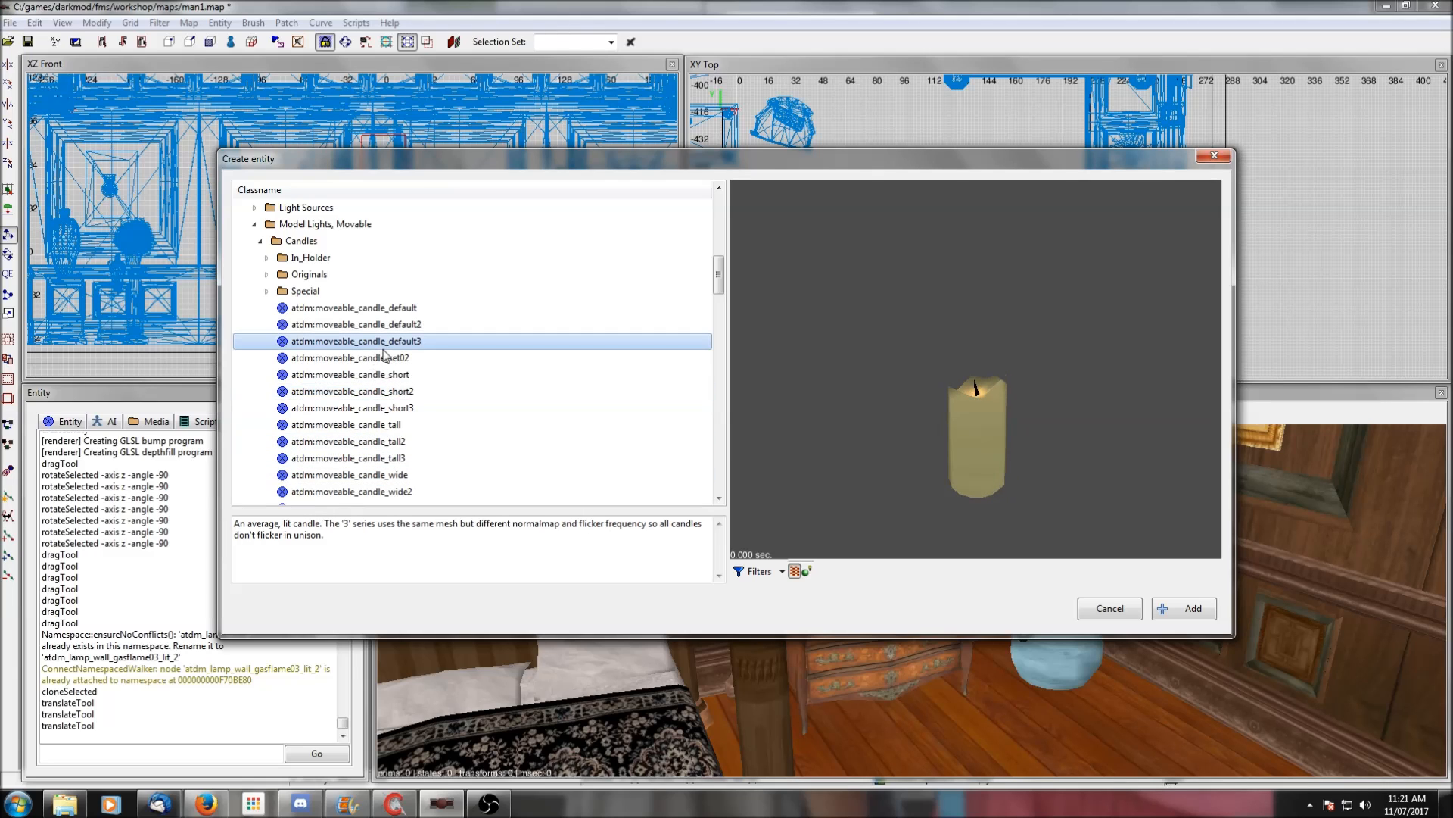
Browse the In_Holder candles and preview the round, small and tall holder variants
{"action": "left_click", "coordinate": [267, 259]}
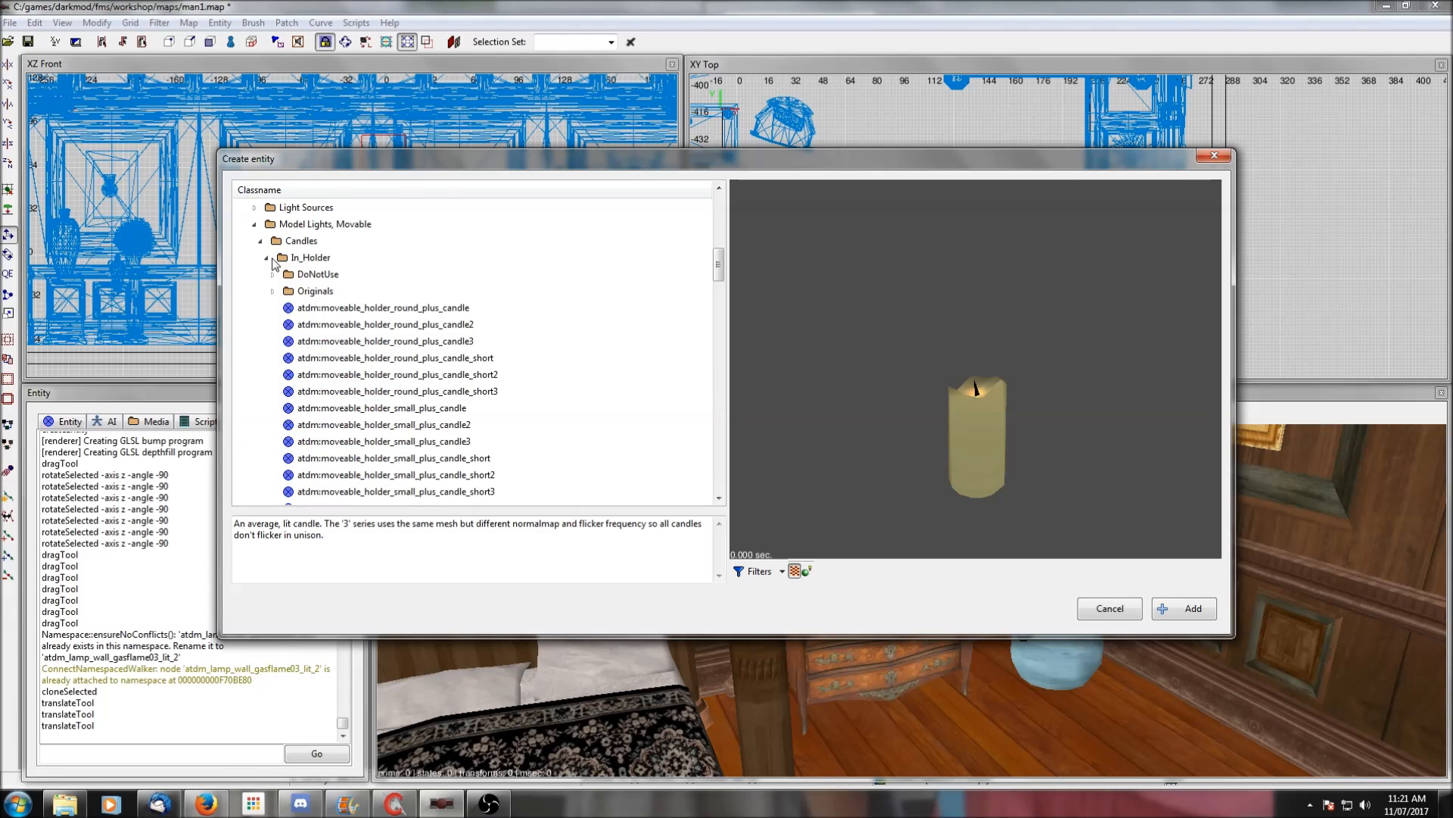
{"action": "left_click", "coordinate": [403, 342]}
{"action": "left_click", "coordinate": [403, 375]}
{"action": "scroll", "coordinate": [399, 370], "scroll_direction": "down", "scroll_amount": 2}
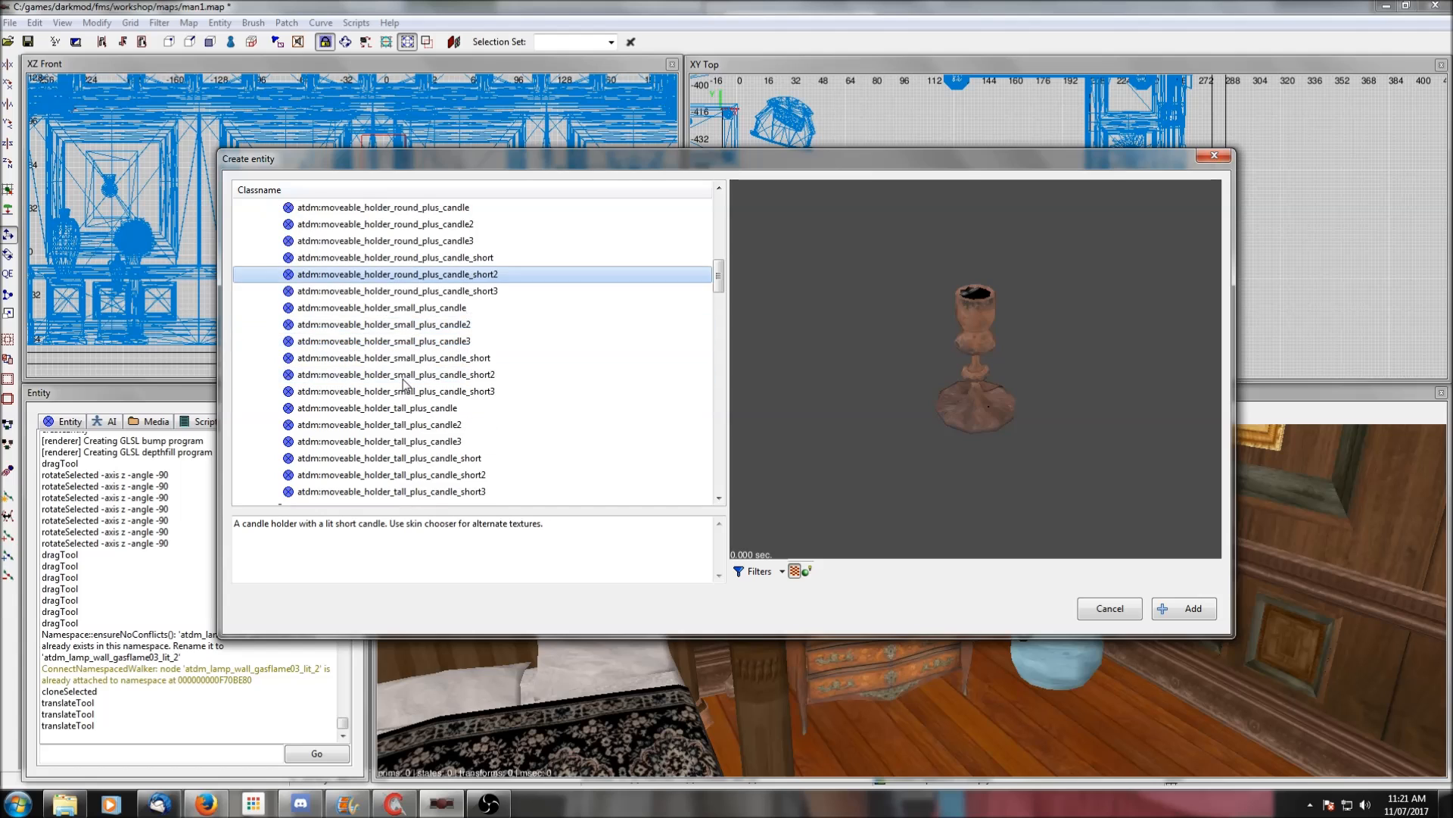
{"action": "left_click", "coordinate": [395, 359]}
{"action": "scroll", "coordinate": [394, 361], "scroll_direction": "down", "scroll_amount": 2}
{"action": "left_click", "coordinate": [393, 359]}
{"action": "left_click", "coordinate": [402, 326]}
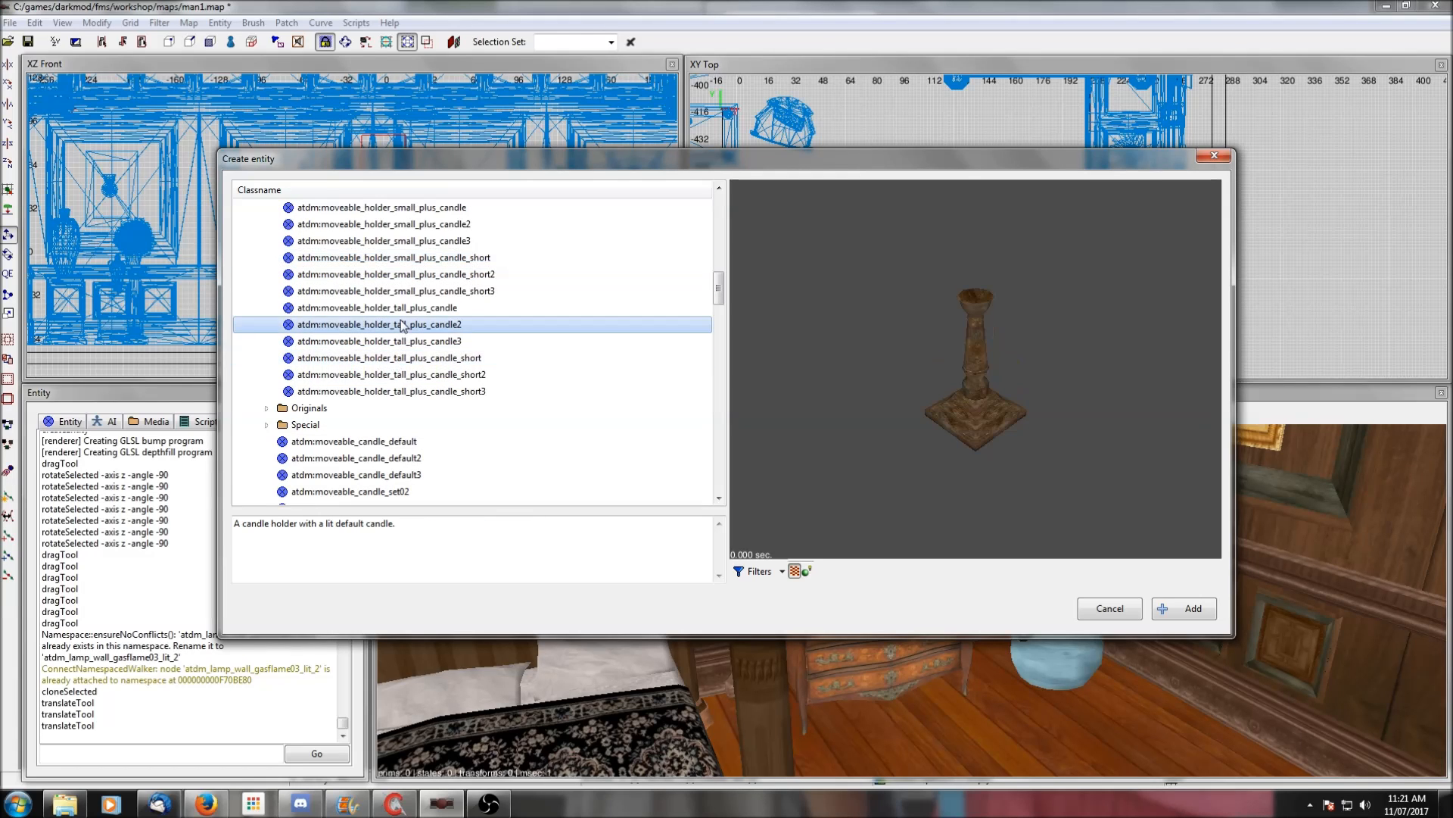
{"action": "scroll", "coordinate": [404, 327], "scroll_direction": "up", "scroll_amount": 3}
{"action": "left_click", "coordinate": [404, 359]}
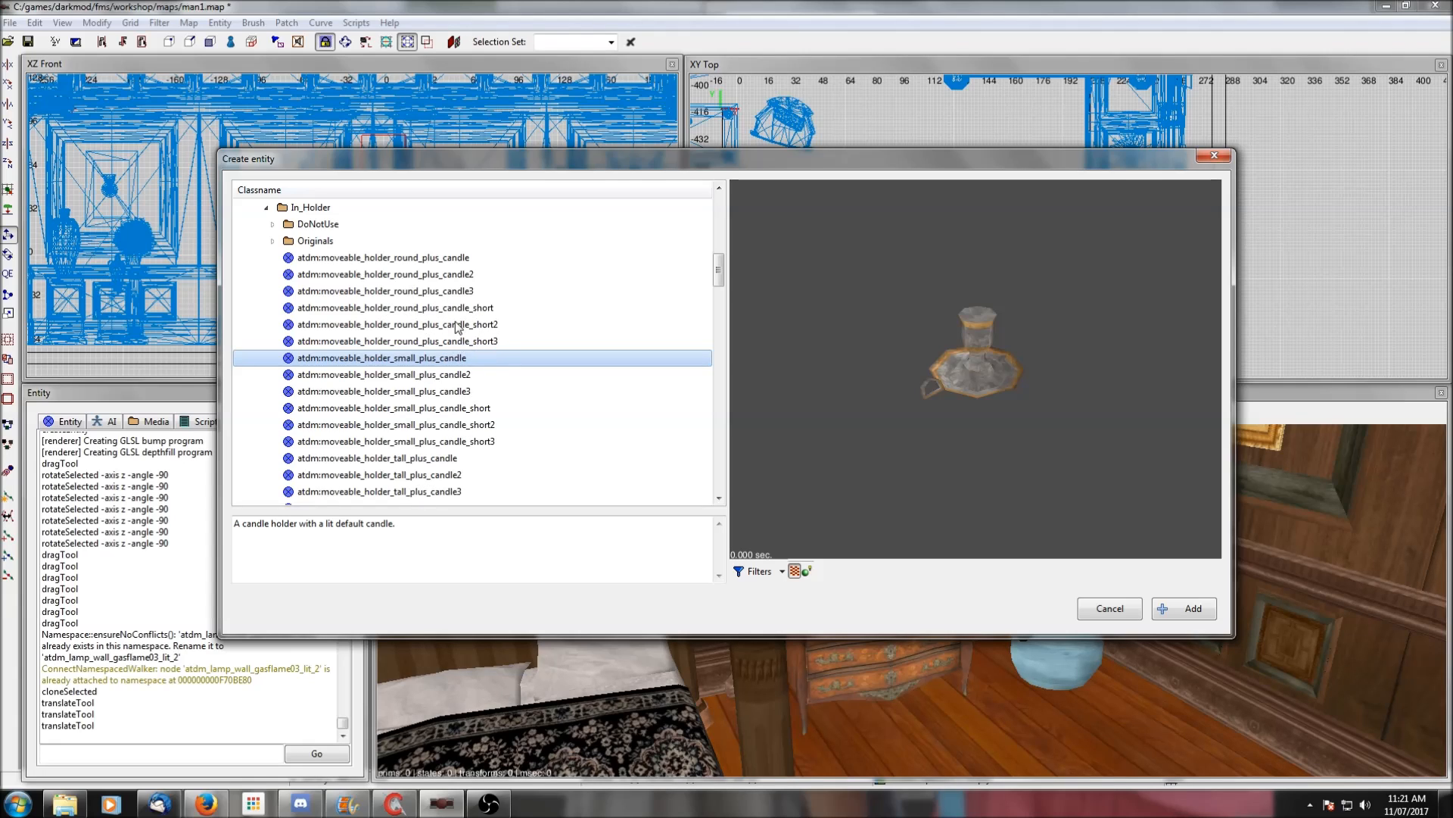
Compare more round and tall candle holder variants, and add atdm:moveable_holder_round_plus_candle_short to the map
{"action": "left_click", "coordinate": [394, 293]}
{"action": "left_click", "coordinate": [398, 341]}
{"action": "scroll", "coordinate": [399, 342], "scroll_direction": "down", "scroll_amount": 1}
{"action": "left_click", "coordinate": [406, 374]}
{"action": "scroll", "coordinate": [407, 376], "scroll_direction": "down", "scroll_amount": 1}
{"action": "left_click", "coordinate": [407, 374]}
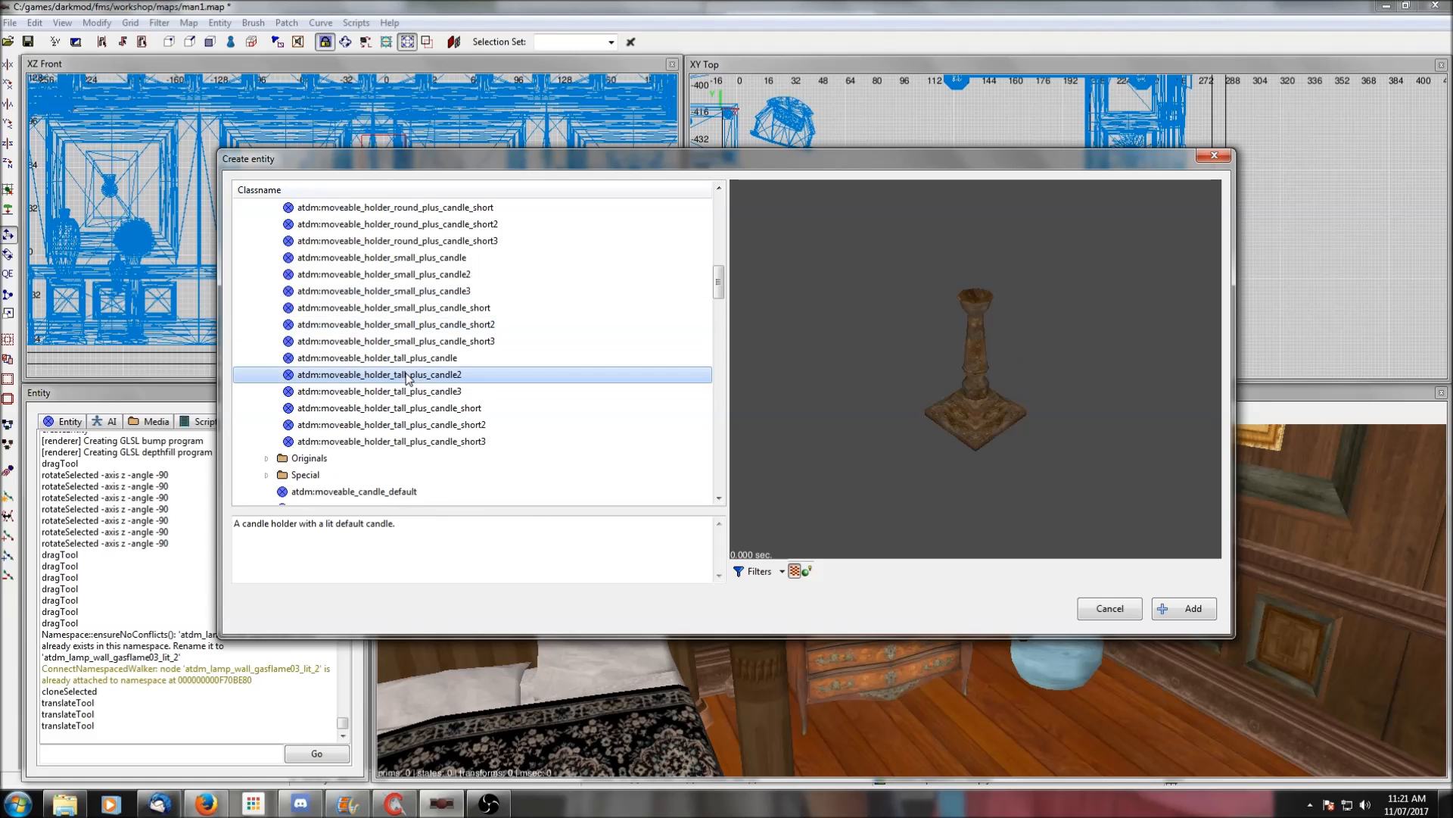
{"action": "left_click", "coordinate": [407, 407]}
{"action": "left_click", "coordinate": [413, 442]}
{"action": "scroll", "coordinate": [407, 361], "scroll_direction": "up", "scroll_amount": 2}
{"action": "left_click", "coordinate": [406, 312]}
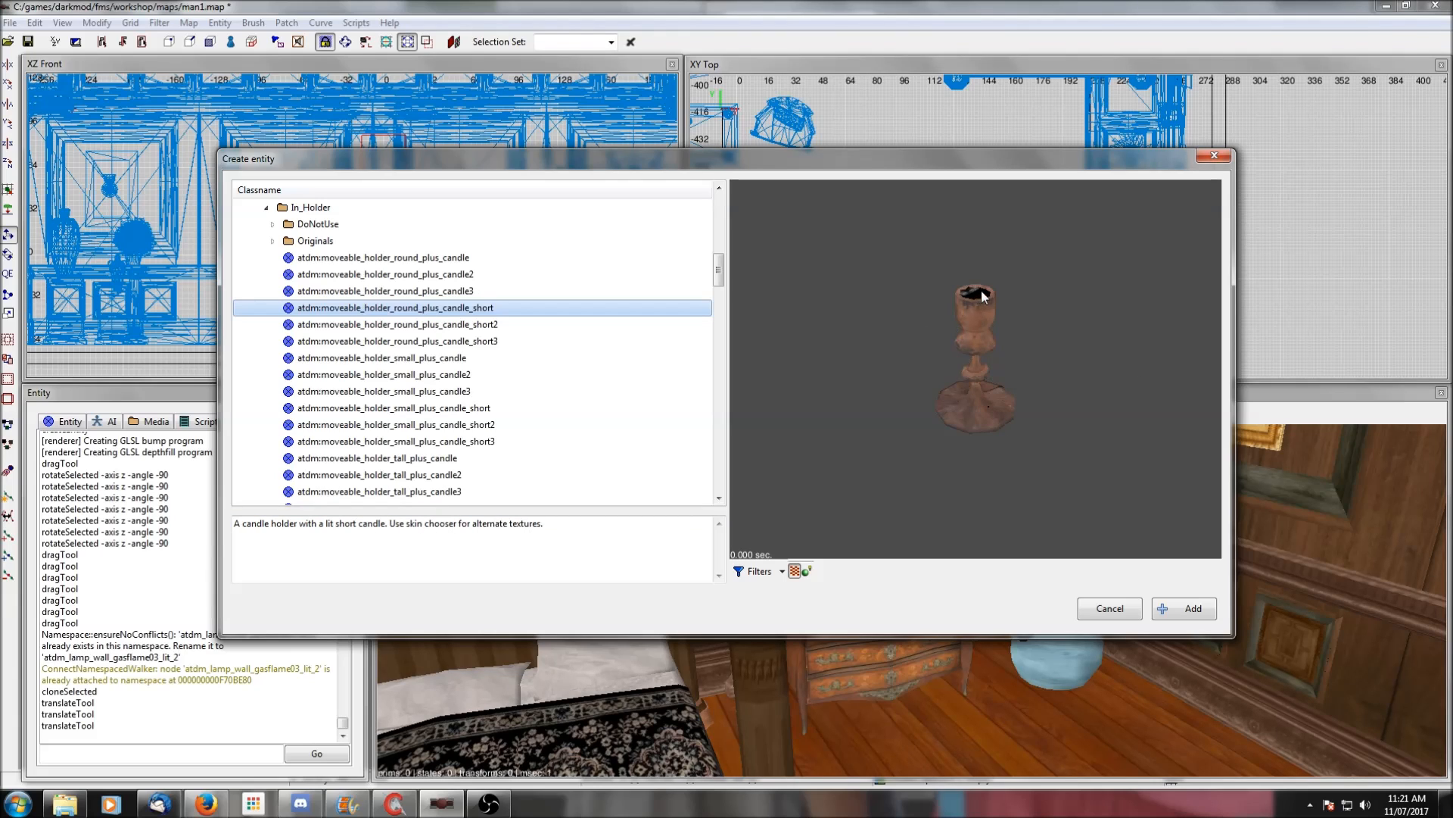
{"action": "left_click", "coordinate": [1188, 611]}
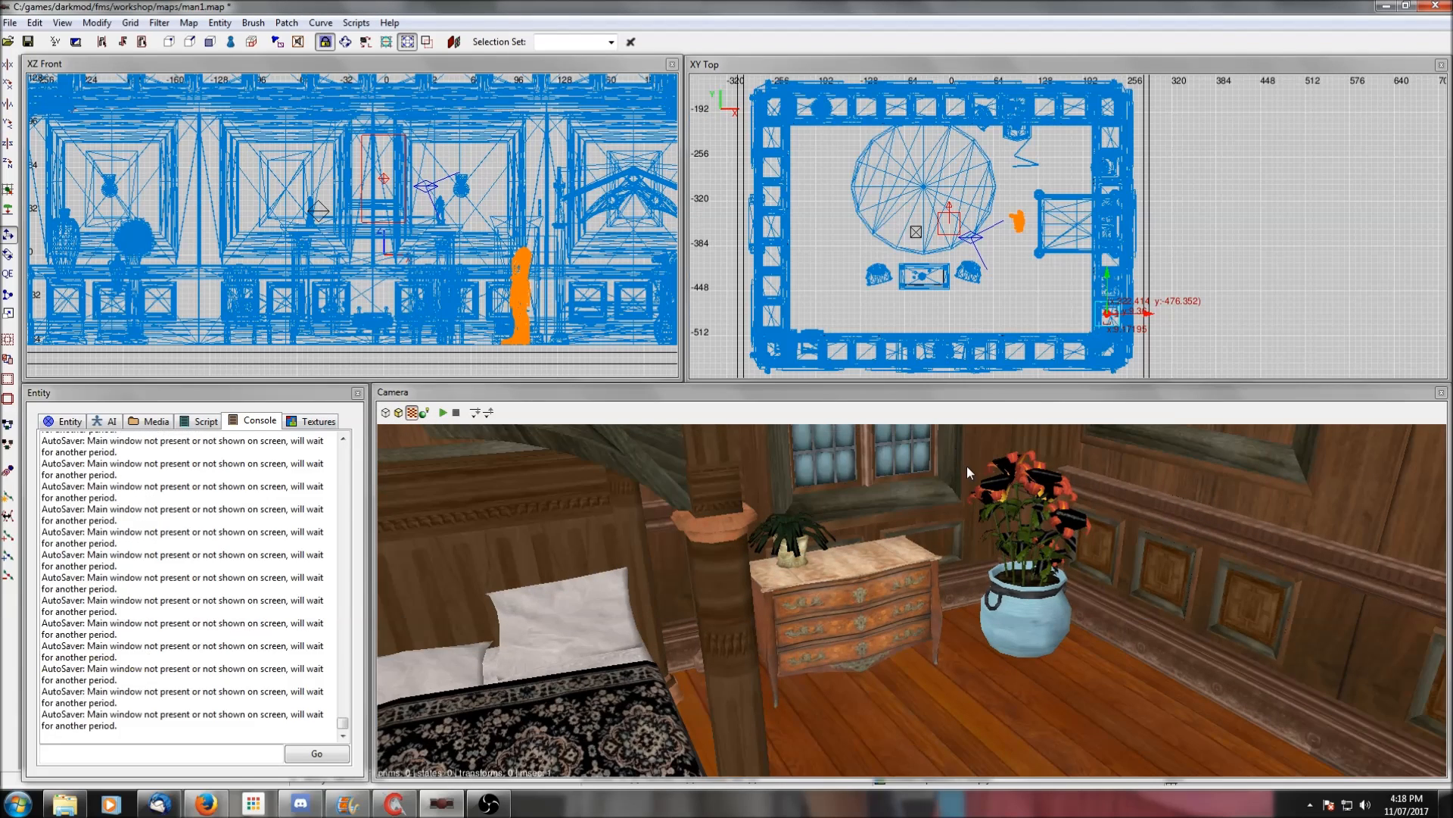
Drop the new candle holder straight down to the floor and locate it by the chest of drawers
{"action": "right_click", "coordinate": [966, 465]}
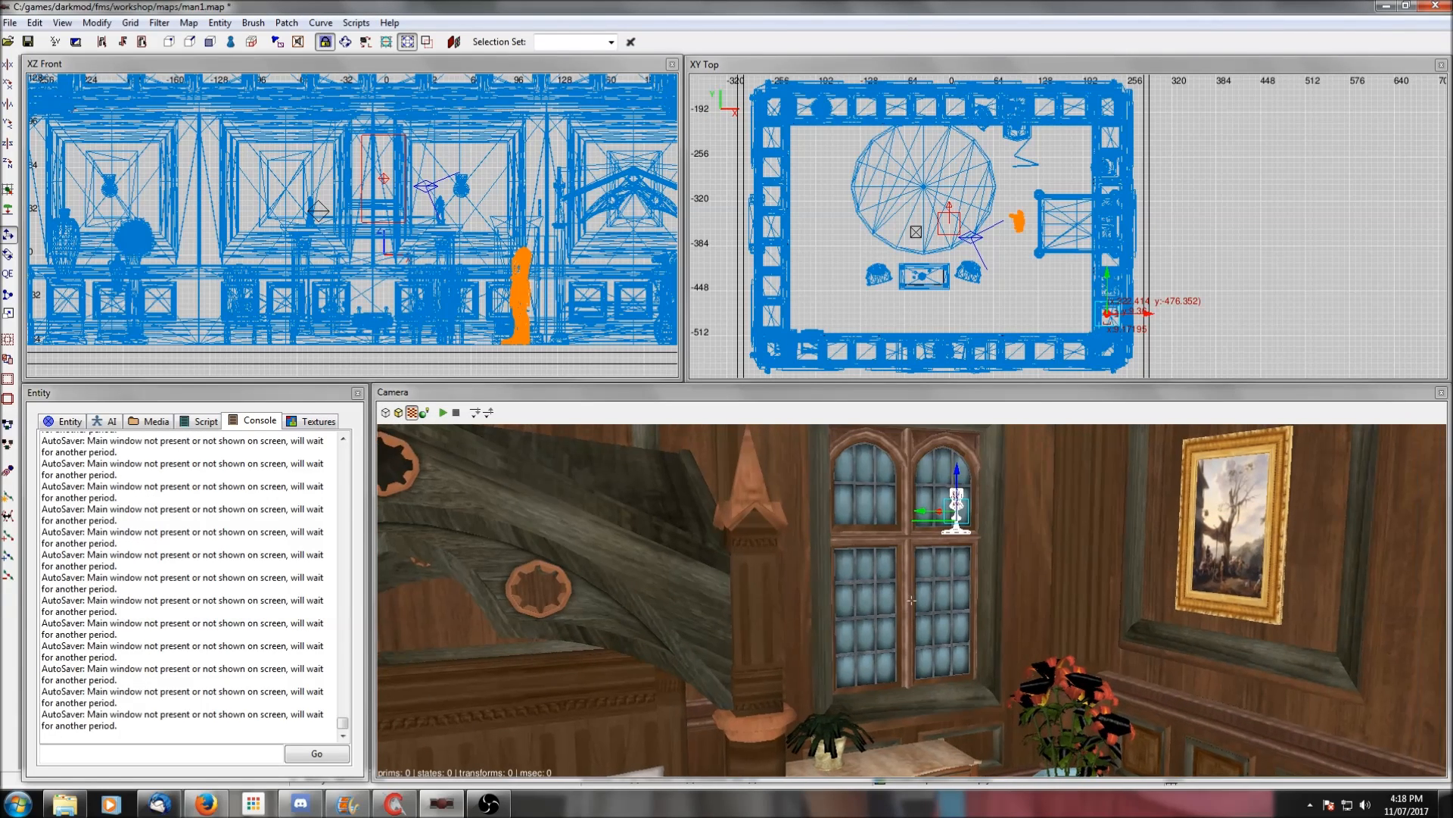
{"action": "right_click", "coordinate": [966, 465]}
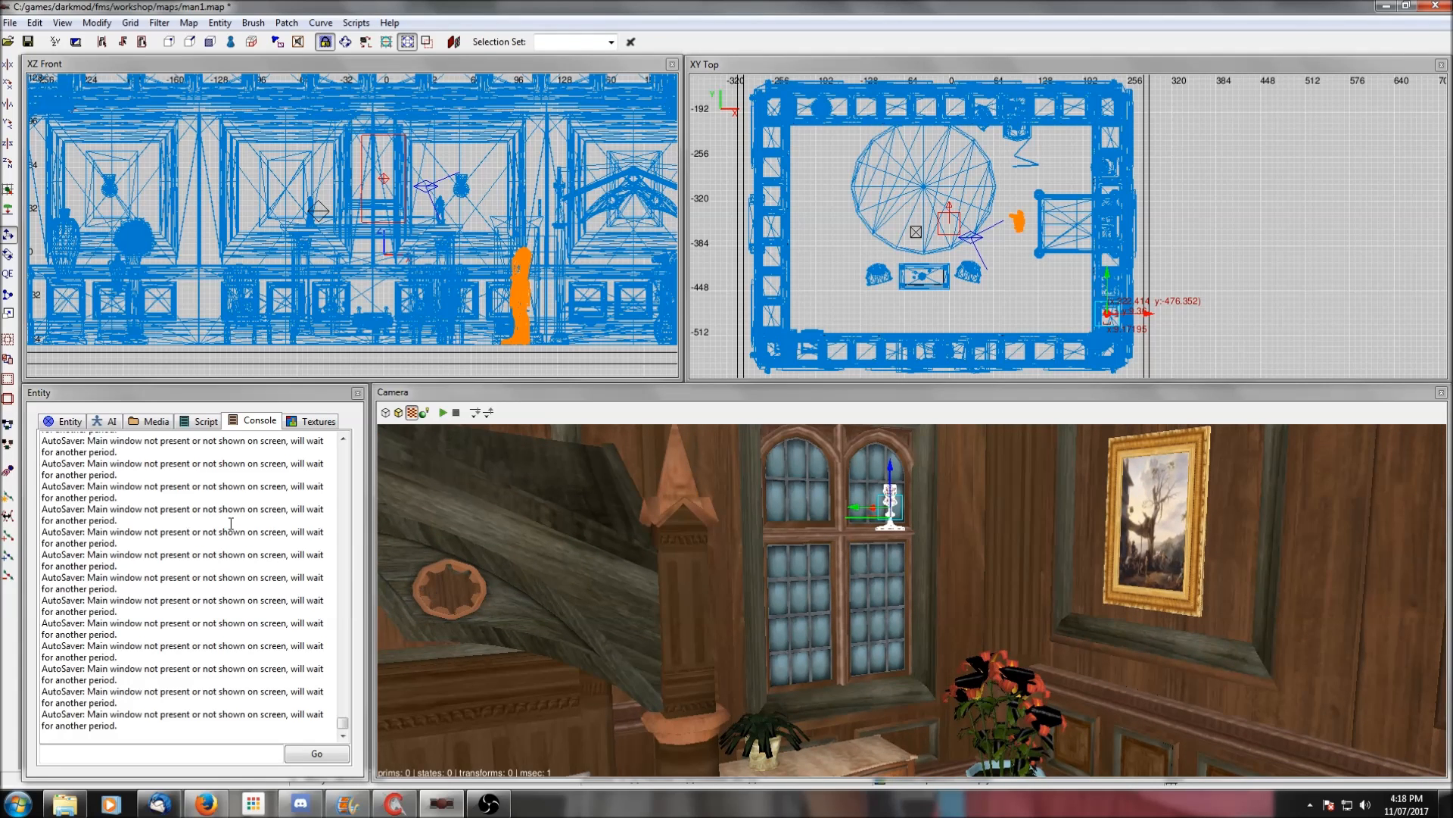
{"action": "left_click", "coordinate": [8, 210]}
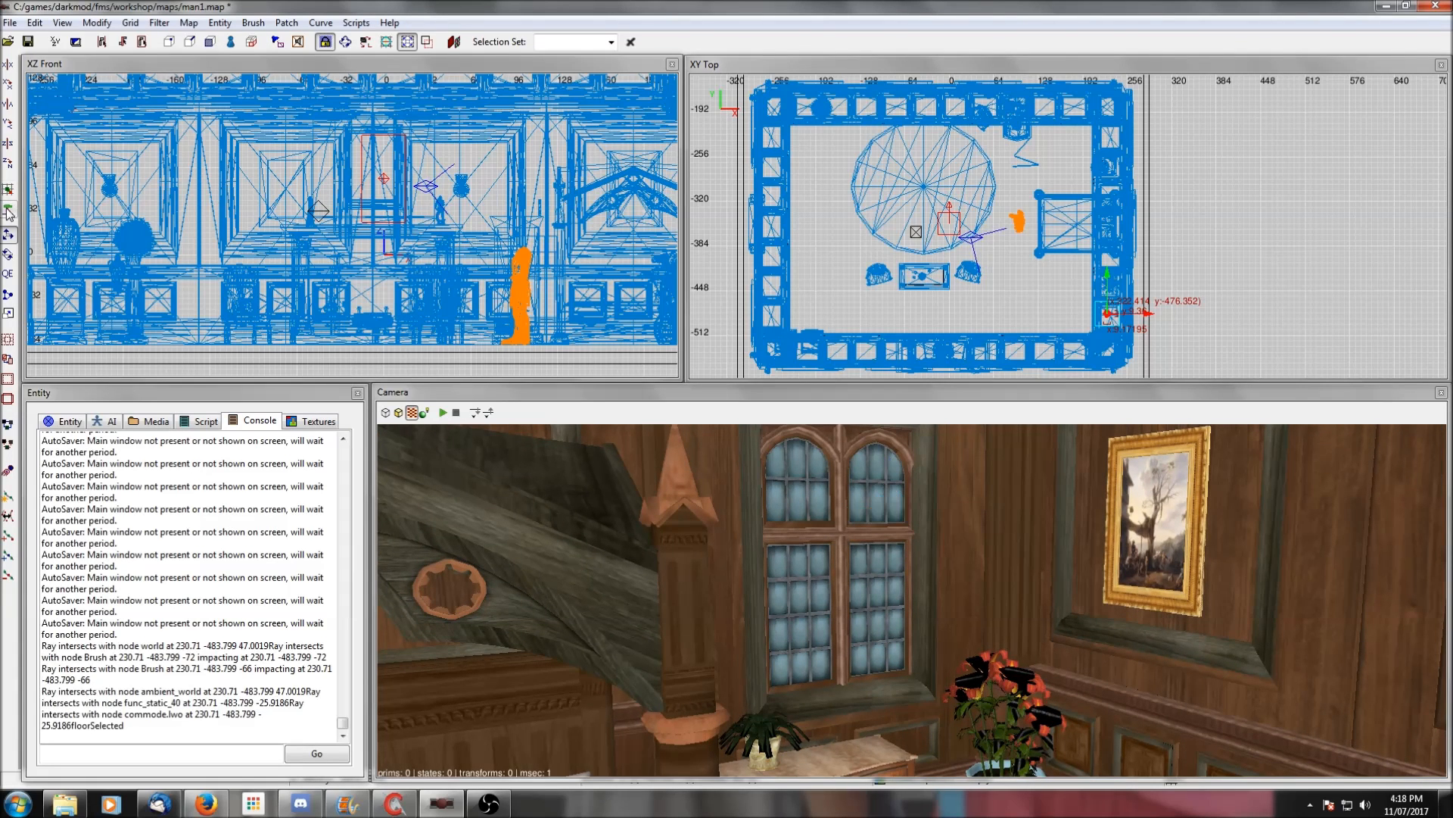
{"action": "right_click", "coordinate": [762, 575]}
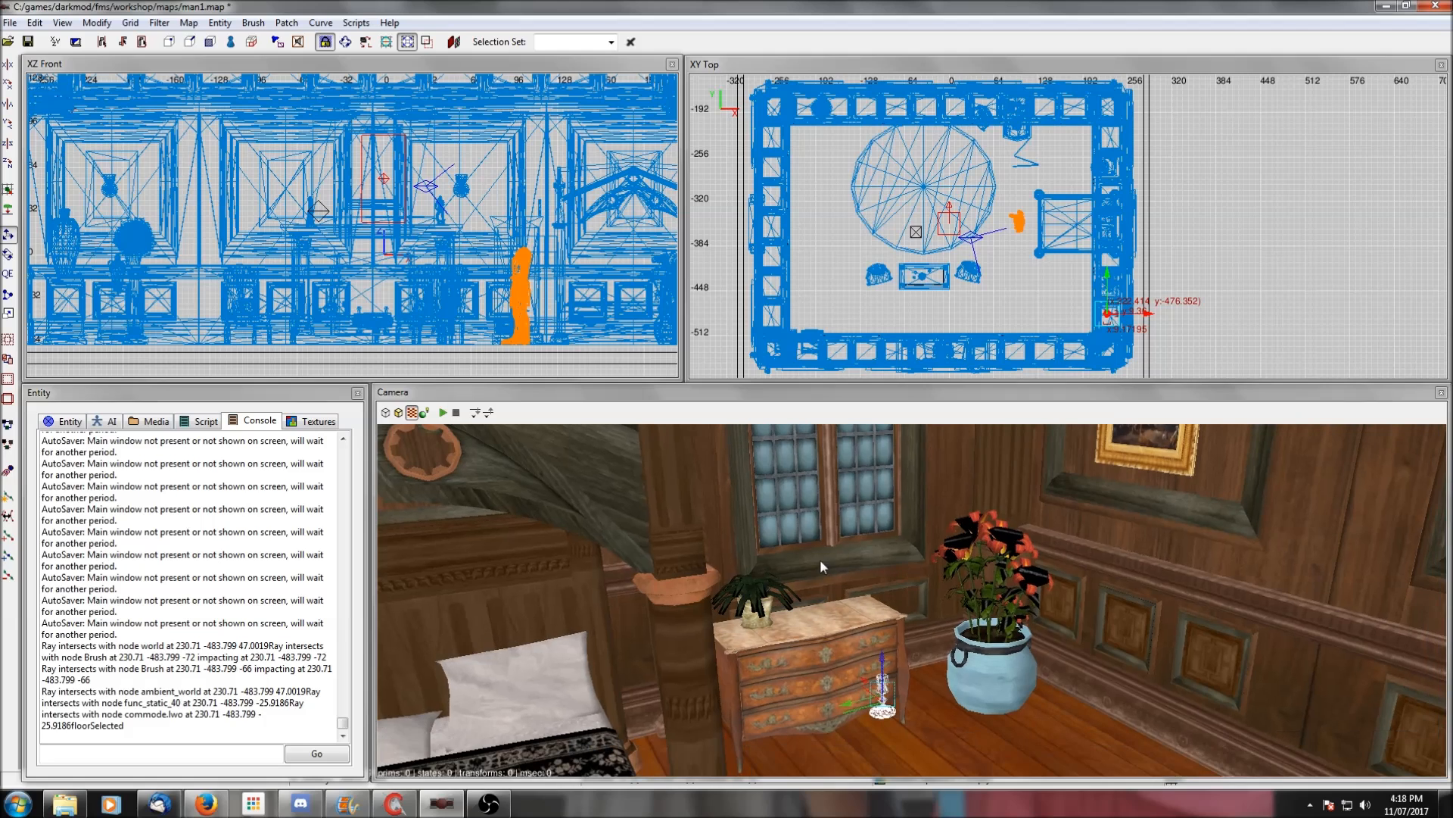
{"action": "right_click", "coordinate": [820, 558]}
{"action": "scroll", "coordinate": [757, 592], "scroll_direction": "up", "scroll_amount": 3}
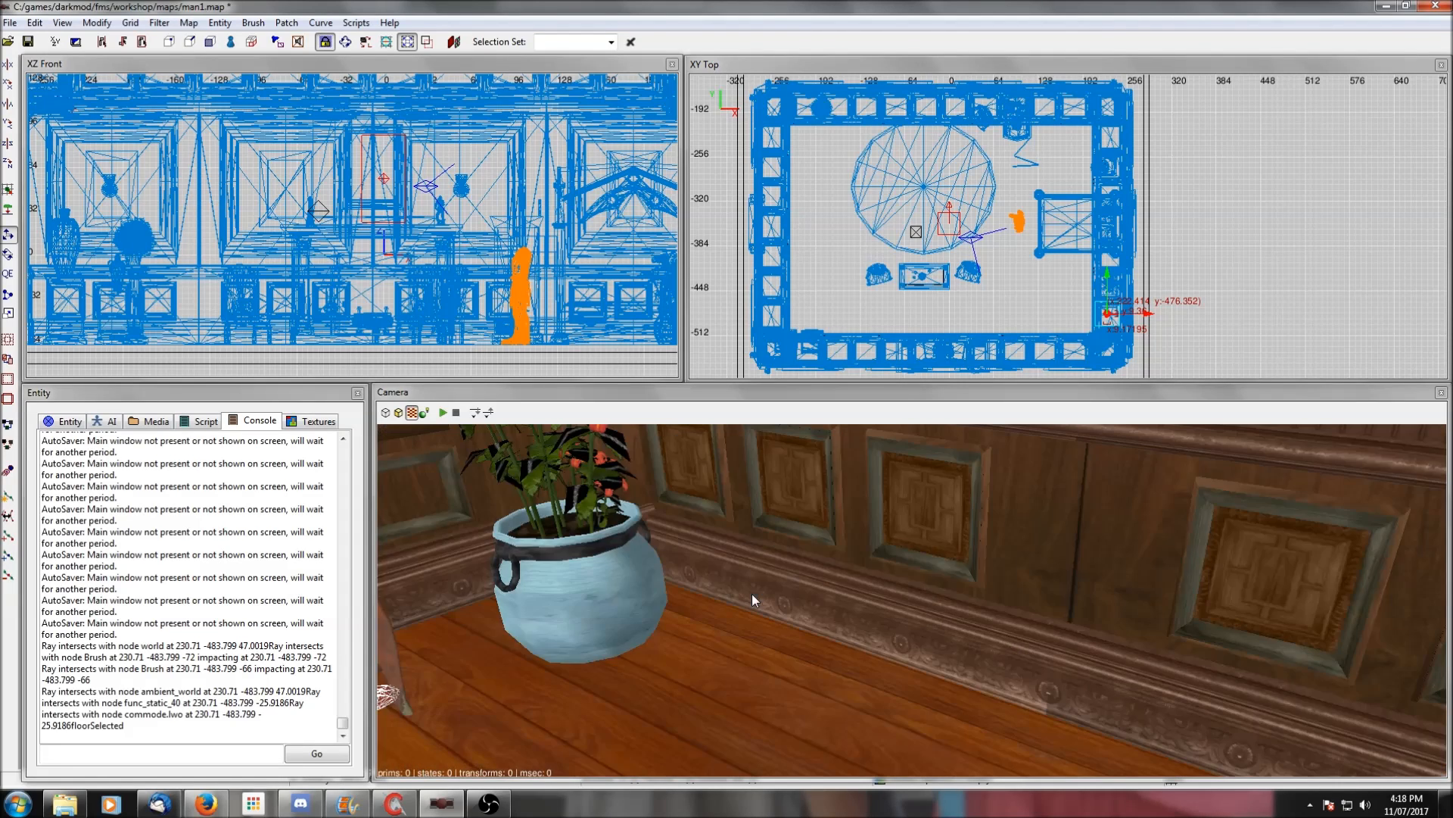
{"action": "right_click", "coordinate": [752, 594]}
{"action": "right_click", "coordinate": [752, 593]}
Raise the candle holder from the floor up to the top surface of the chest of drawers
{"action": "left_click", "coordinate": [762, 543], "text": "shift"}
{"action": "scroll", "coordinate": [1060, 227], "scroll_direction": "up", "scroll_amount": 3}
{"action": "right_click_drag", "start_coordinate": [1060, 228], "coordinate": [952, 85]}
{"action": "scroll", "coordinate": [1093, 295], "scroll_direction": "up", "scroll_amount": 6}
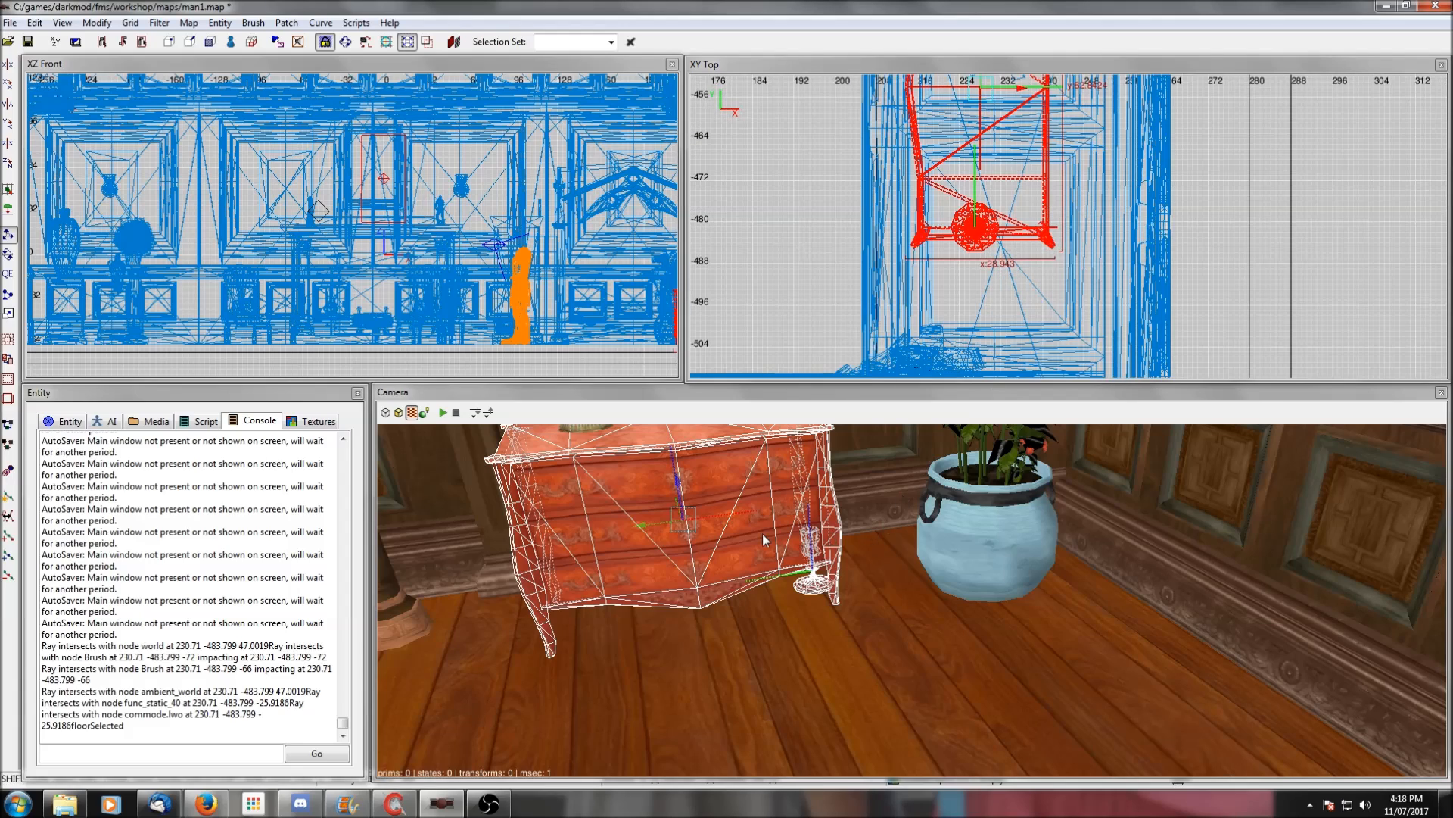
{"action": "left_click", "coordinate": [788, 538], "text": "shift"}
{"action": "scroll", "coordinate": [447, 273], "scroll_direction": "down", "scroll_amount": 1}
{"action": "right_click_drag", "start_coordinate": [524, 301], "coordinate": [413, 277]}
{"action": "scroll", "coordinate": [519, 319], "scroll_direction": "up", "scroll_amount": 3}
{"action": "right_click_drag", "start_coordinate": [520, 319], "coordinate": [327, 289]}
{"action": "left_click_drag", "start_coordinate": [469, 286], "coordinate": [467, 193]}
Isolate the chest of drawers and the candle holder by hiding everything else, keeping only the holder selected
{"action": "right_click", "coordinate": [665, 569]}
{"action": "right_click", "coordinate": [665, 570]}
{"action": "left_click", "coordinate": [693, 641], "text": "shift"}
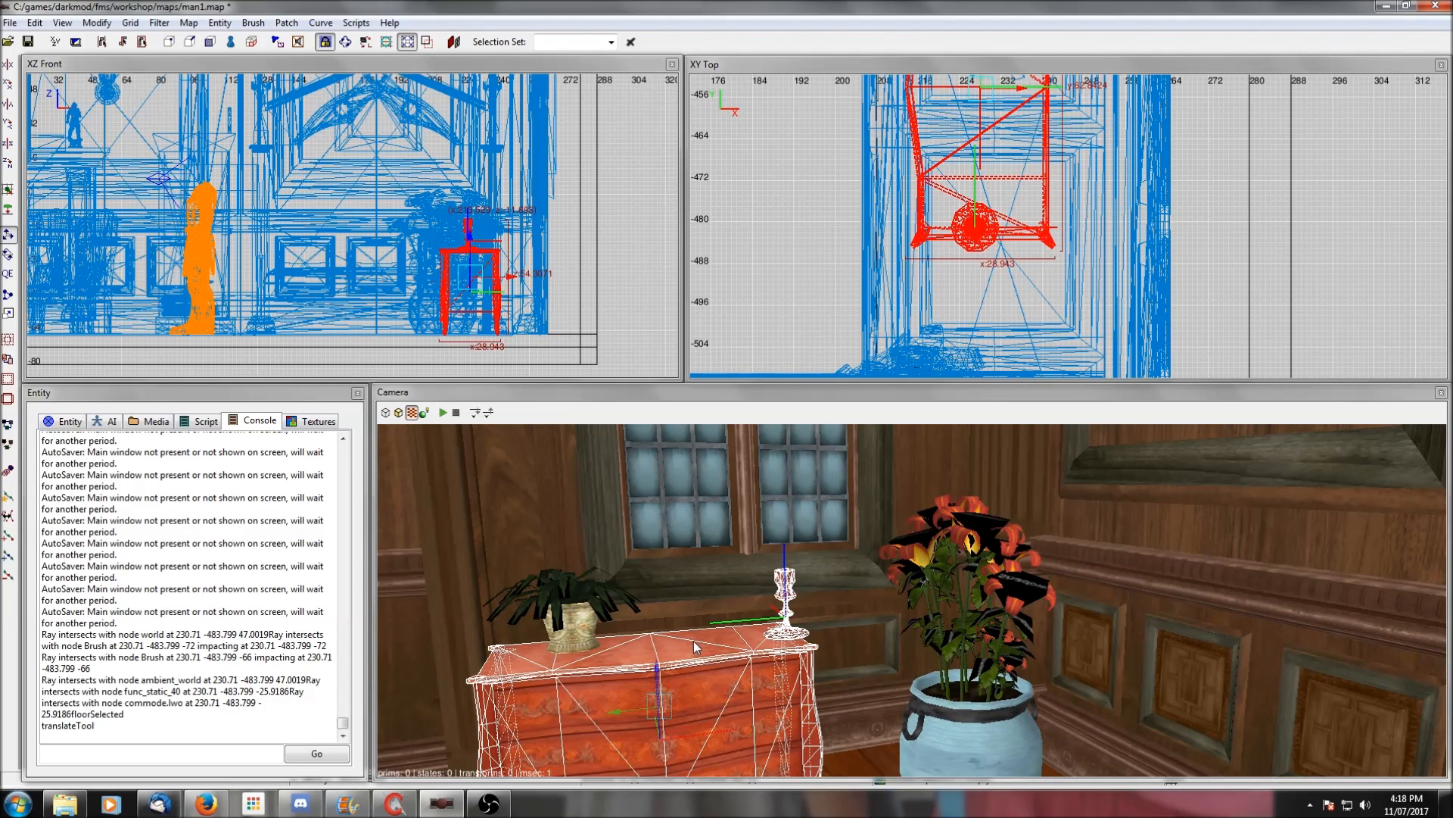
{"action": "key", "text": "ctrl+h"}
{"action": "left_click", "coordinate": [545, 651], "text": "shift"}
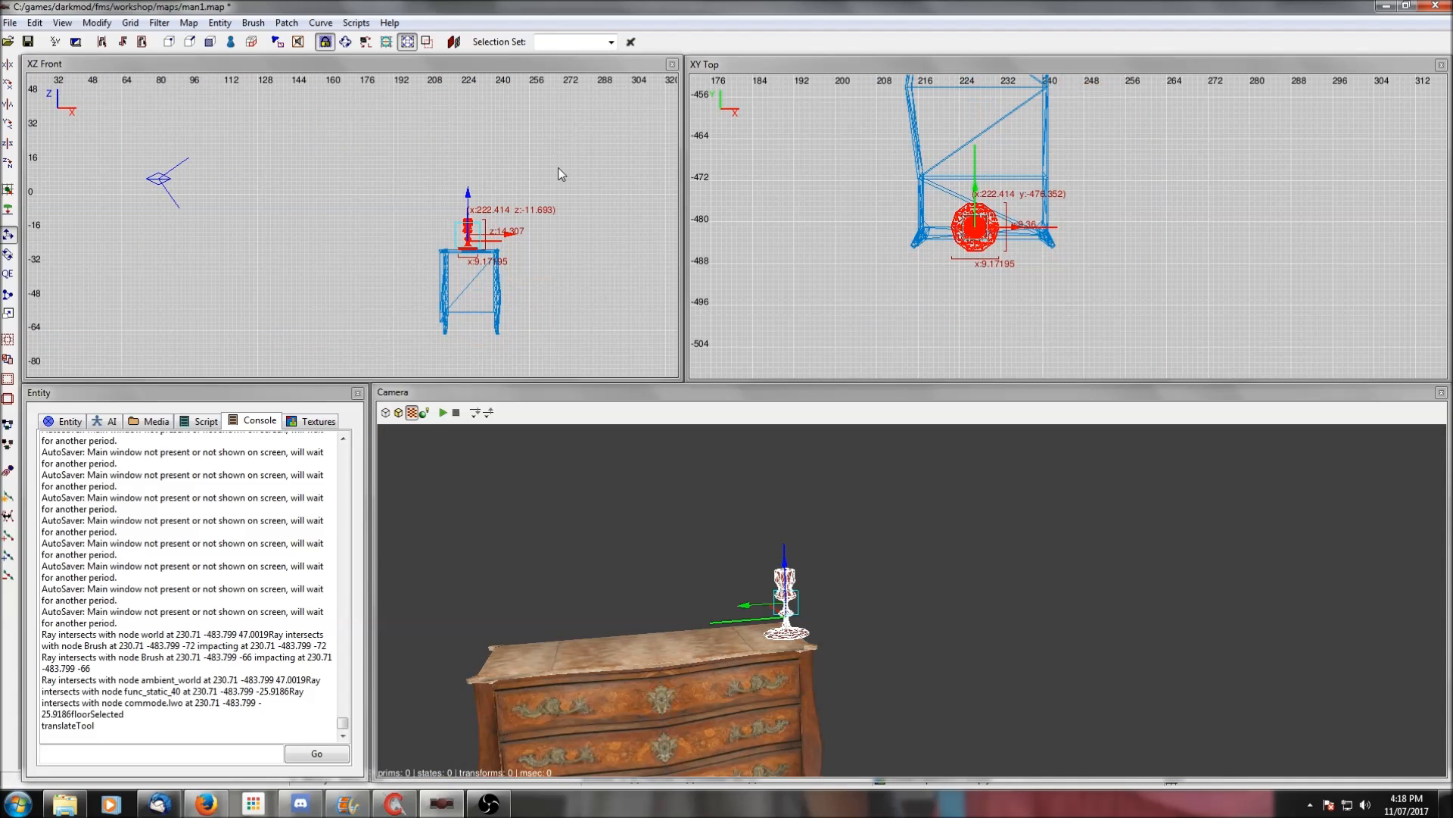
Move the candle holder about 5 units inward along Y, away from the end of the chest top
{"action": "scroll", "coordinate": [564, 178], "scroll_direction": "up", "scroll_amount": 7}
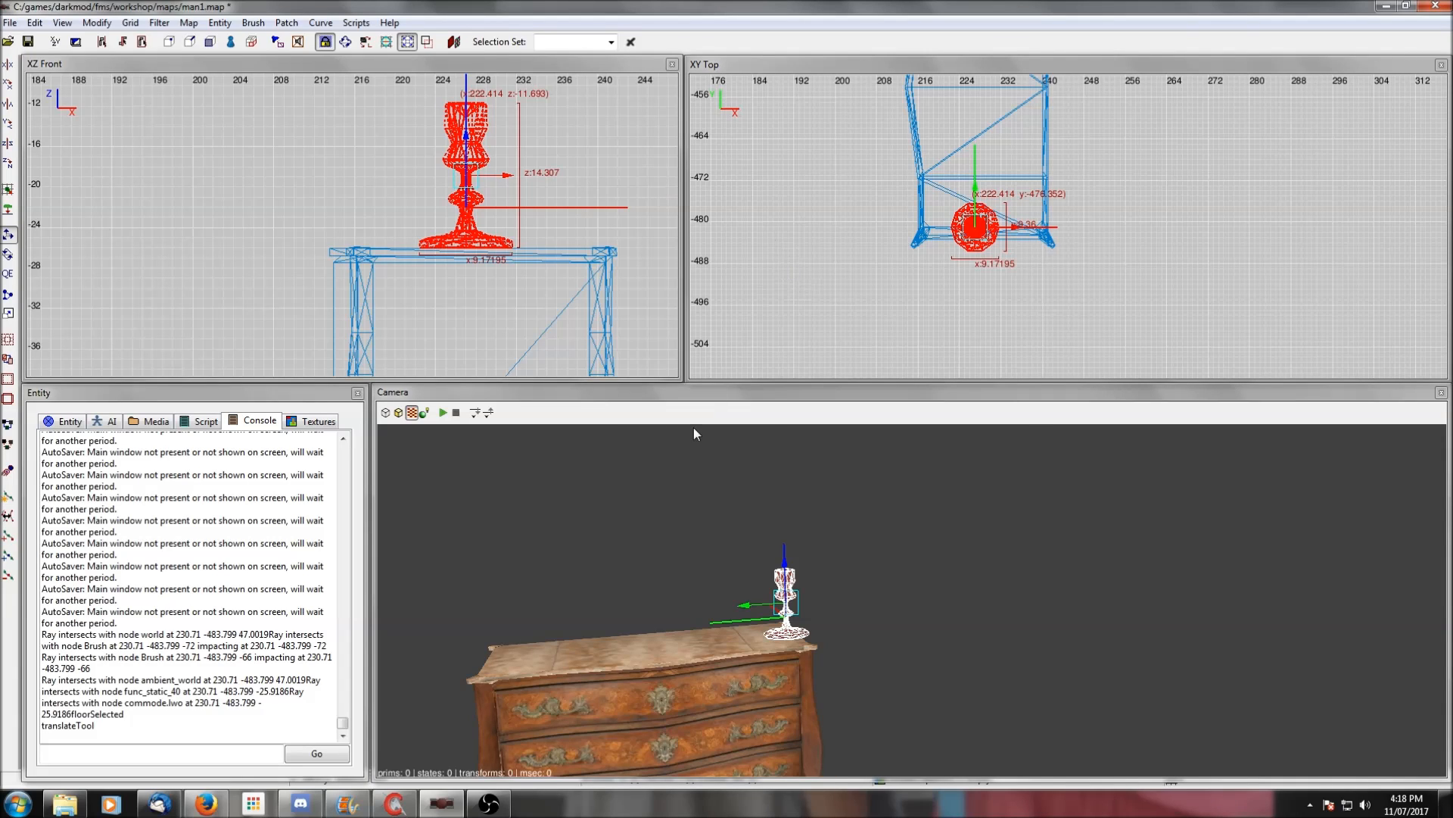
{"action": "left_click_drag", "start_coordinate": [976, 186], "coordinate": [969, 159]}
{"action": "right_click_drag", "start_coordinate": [530, 232], "coordinate": [633, 302]}
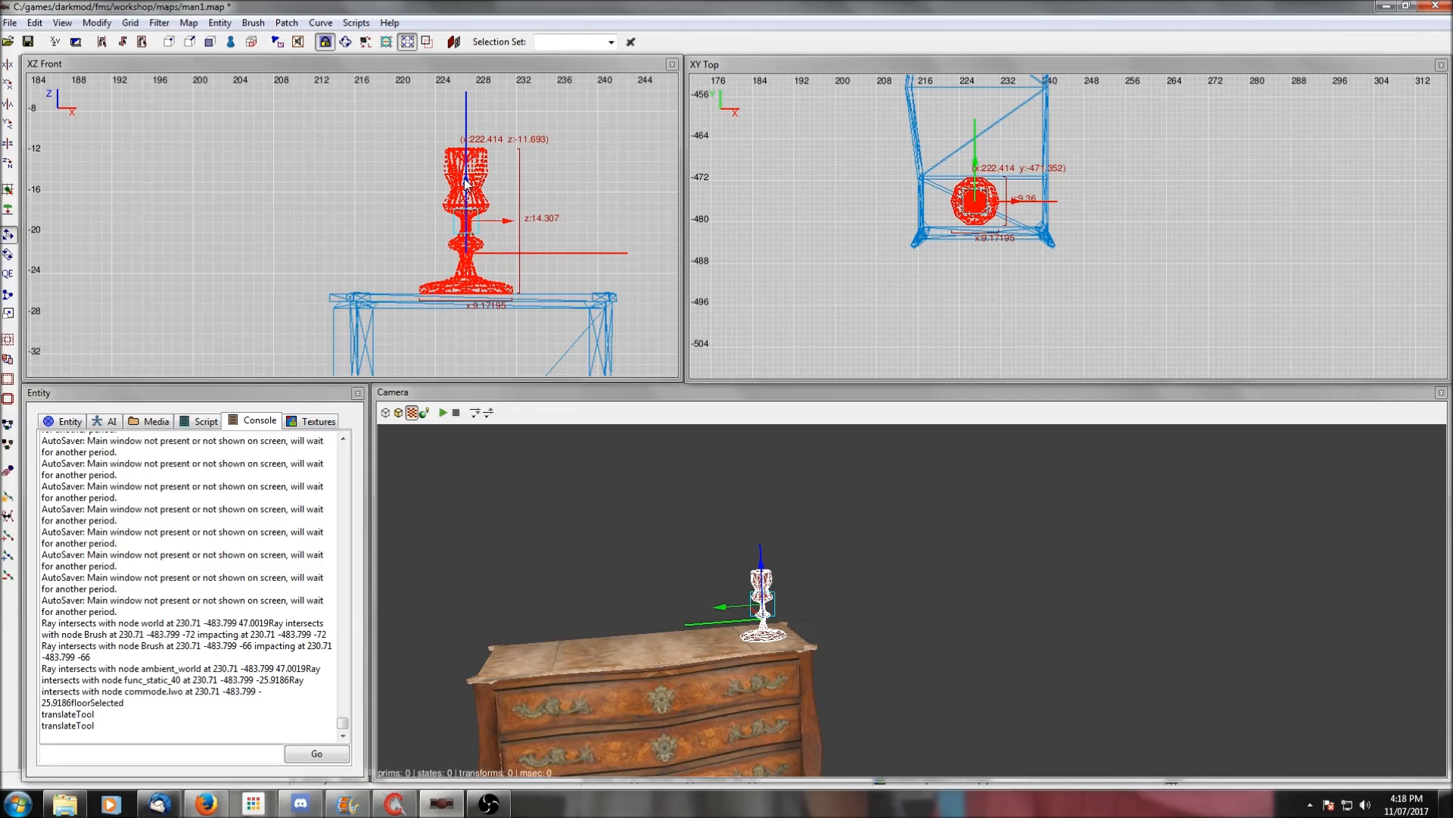
Lift the holder 4 units, lower it slightly into the chest top, and inspect where the two models overlap
{"action": "left_click_drag", "start_coordinate": [465, 188], "coordinate": [468, 144]}
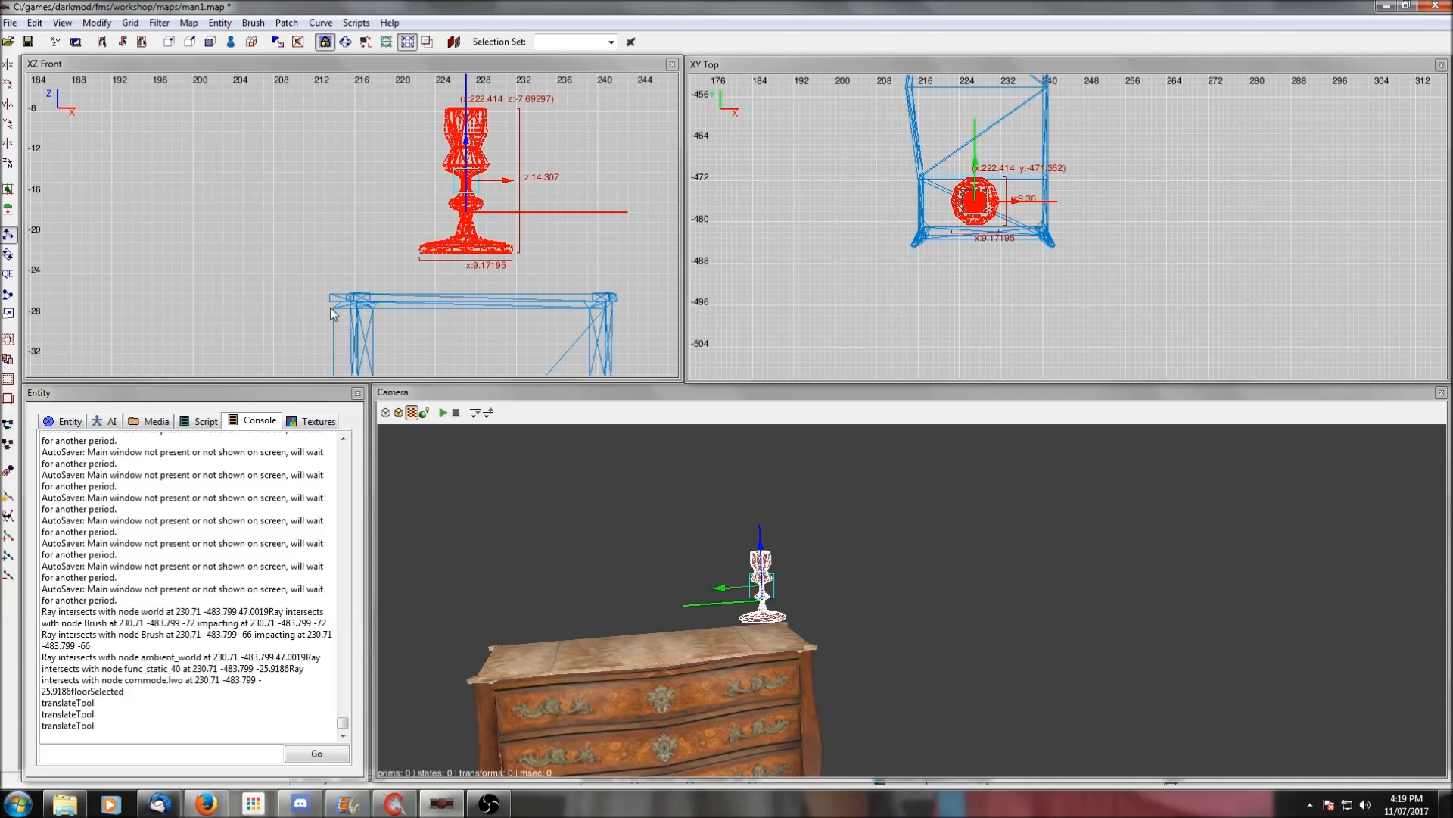
{"action": "left_click_drag", "start_coordinate": [471, 148], "coordinate": [468, 194]}
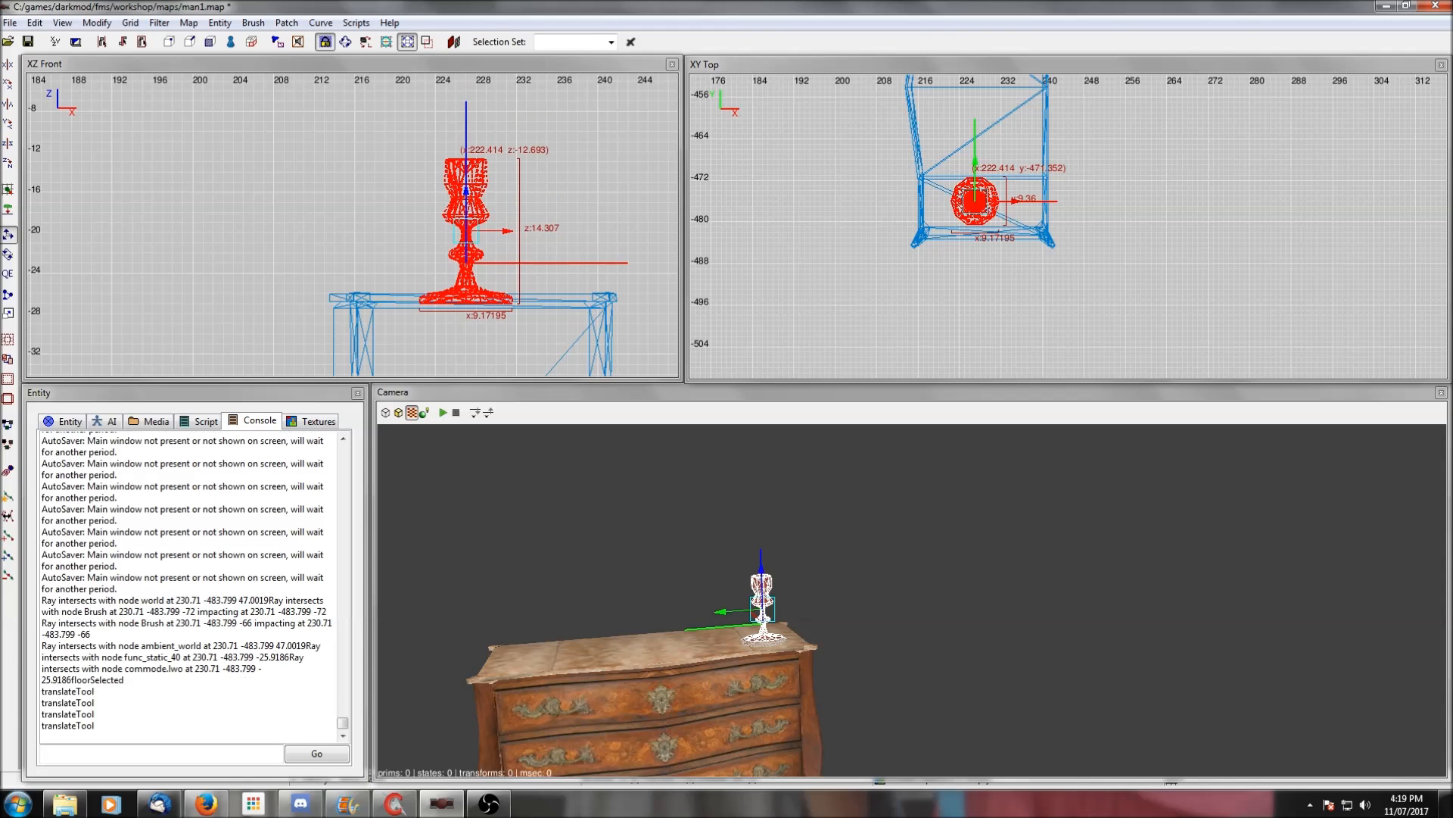
{"action": "right_click_drag", "start_coordinate": [554, 262], "coordinate": [561, 179]}
{"action": "scroll", "coordinate": [553, 262], "scroll_direction": "up", "scroll_amount": 3}
{"action": "right_click_drag", "start_coordinate": [560, 241], "coordinate": [459, 234]}
{"action": "scroll", "coordinate": [560, 239], "scroll_direction": "up", "scroll_amount": 2}
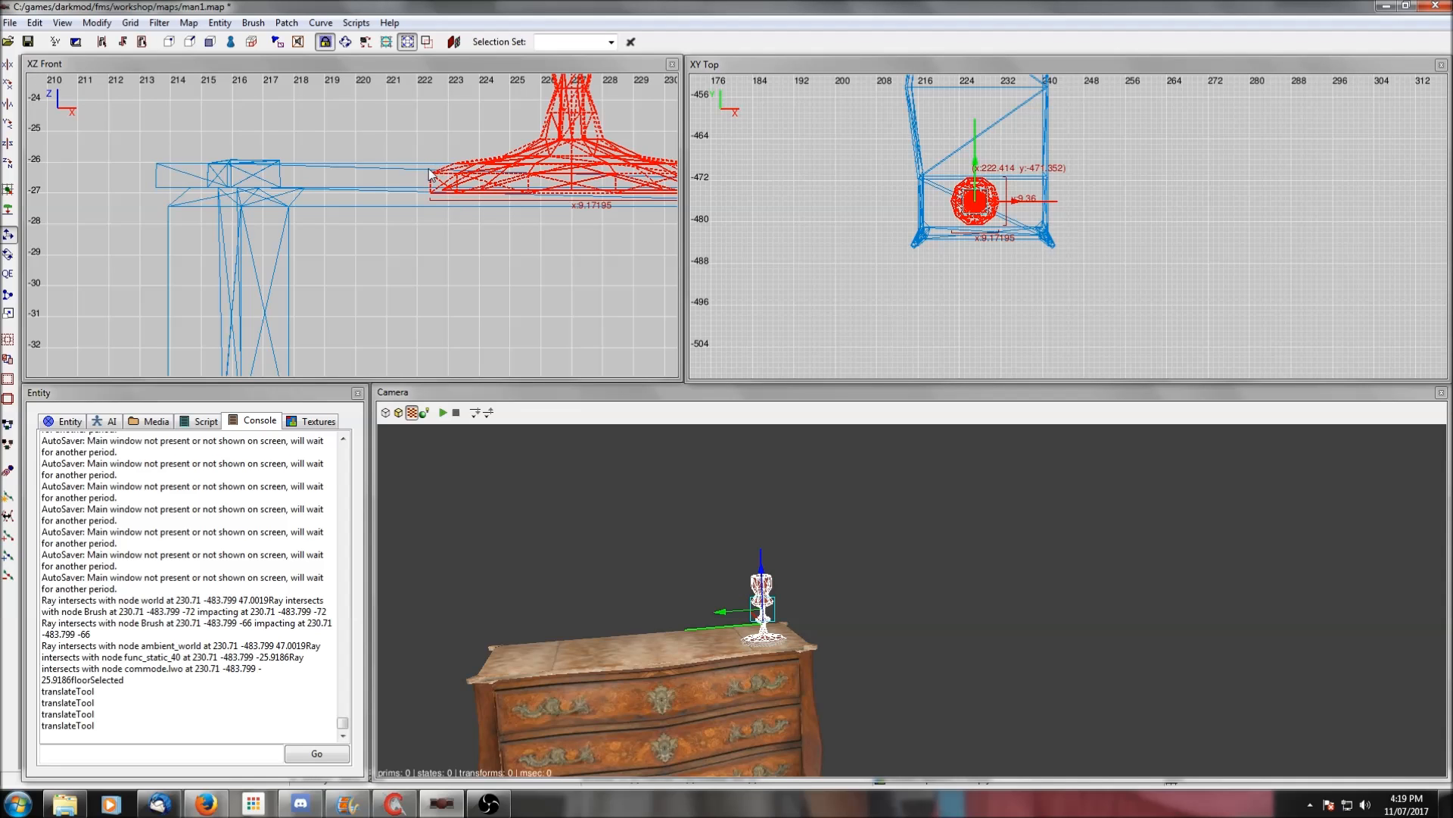
{"action": "scroll", "coordinate": [527, 165], "scroll_direction": "down", "scroll_amount": 3}
{"action": "right_click_drag", "start_coordinate": [526, 165], "coordinate": [561, 375]}
{"action": "scroll", "coordinate": [521, 215], "scroll_direction": "down", "scroll_amount": 1}
{"action": "right_click_drag", "start_coordinate": [521, 215], "coordinate": [542, 140]}
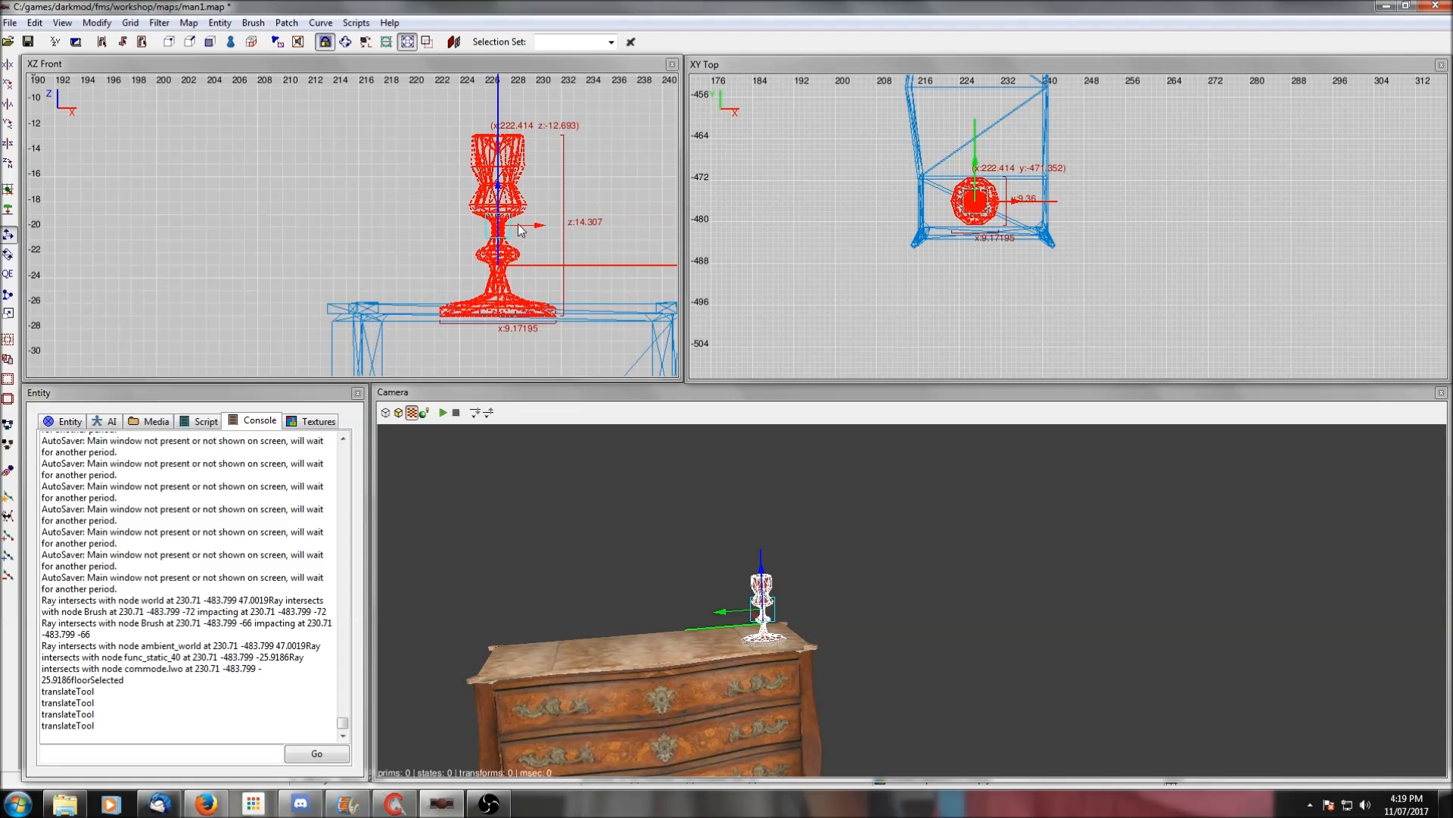
Raise the holder 4 units clear of the chest top and shift it about 7 units along Y, to origin 227 -469 -19.0019
{"action": "left_click_drag", "start_coordinate": [498, 193], "coordinate": [468, 148]}
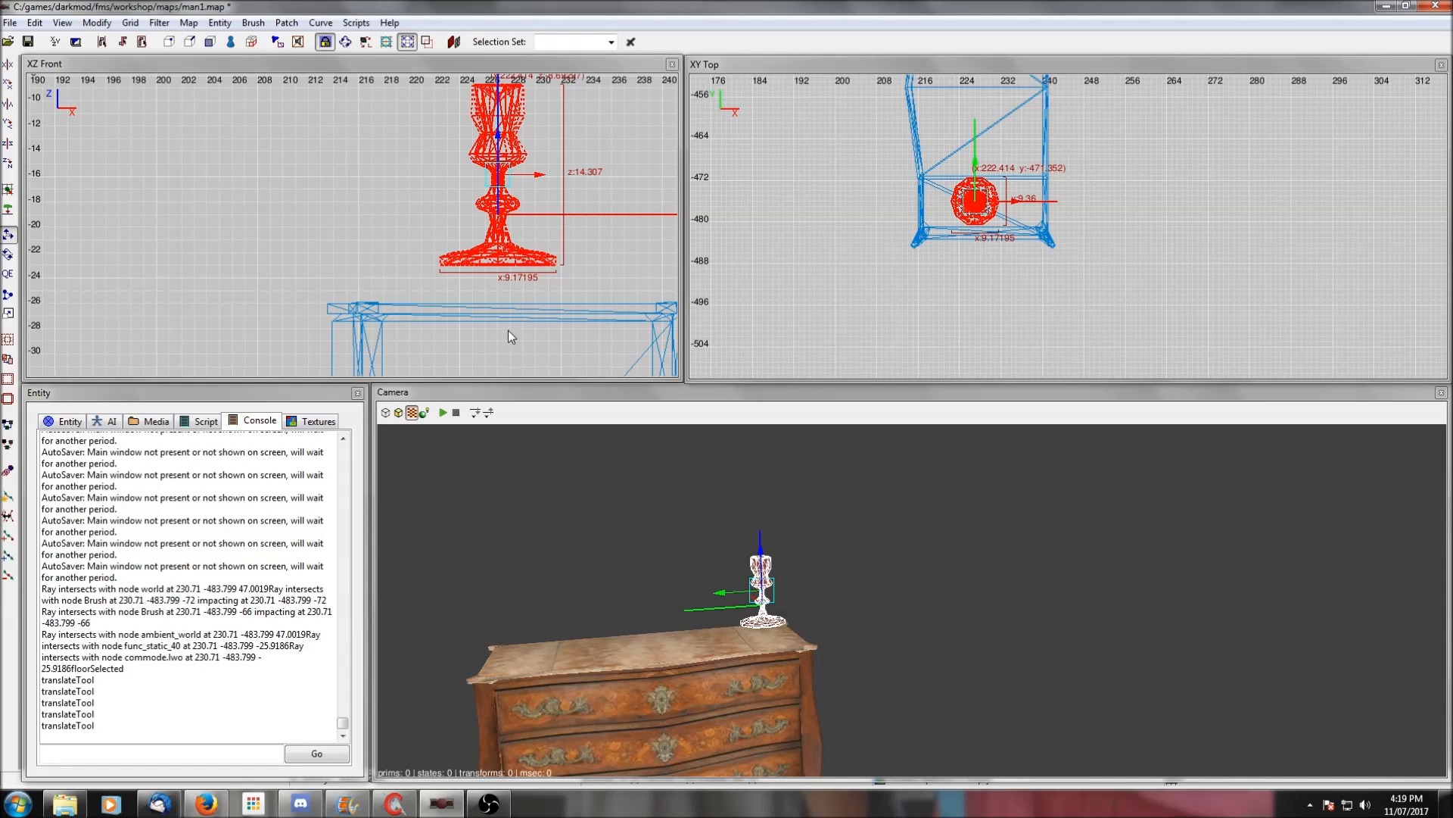
{"action": "left_click_drag", "start_coordinate": [976, 168], "coordinate": [978, 130]}
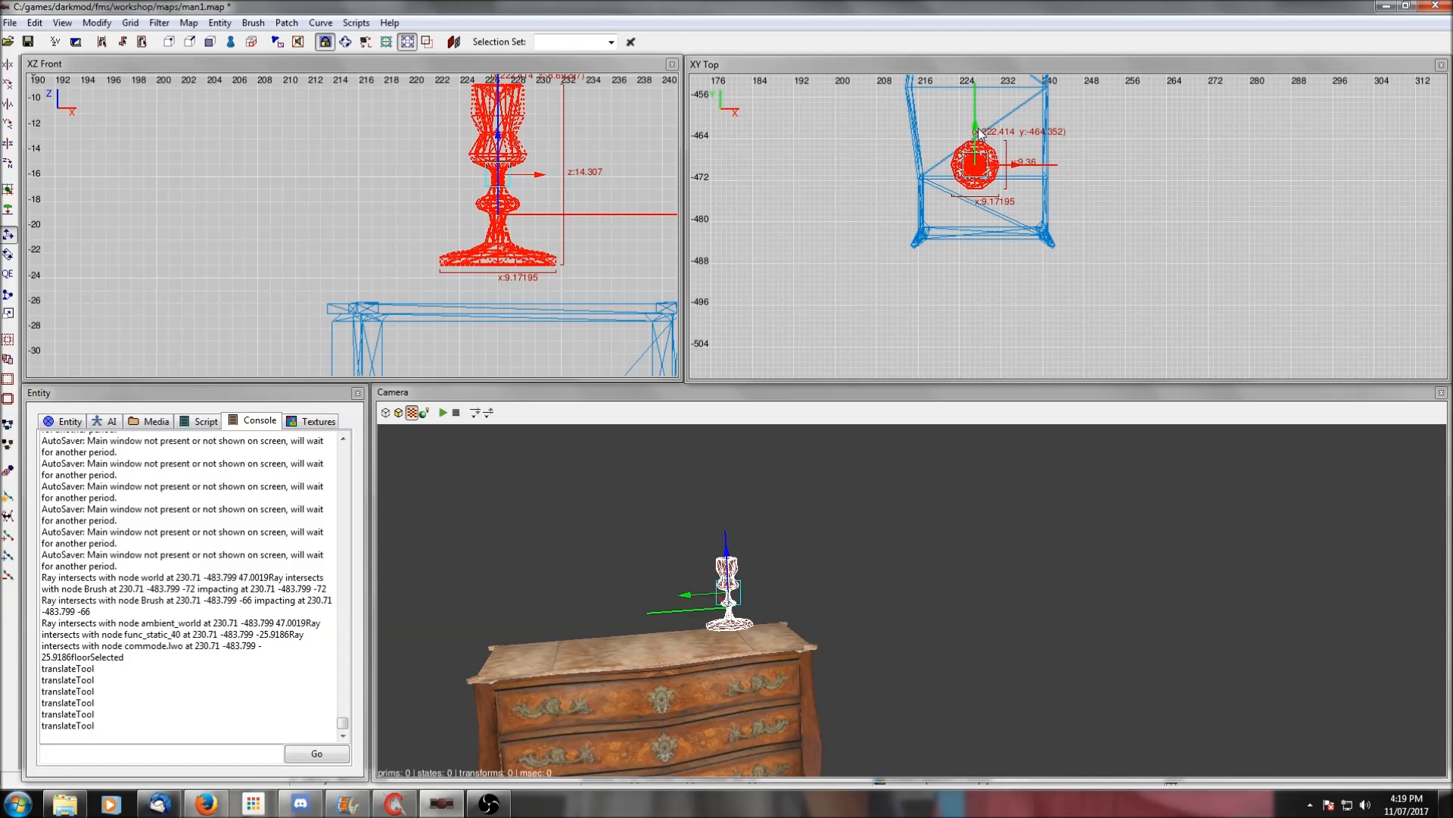
{"action": "left_click", "coordinate": [51, 424]}
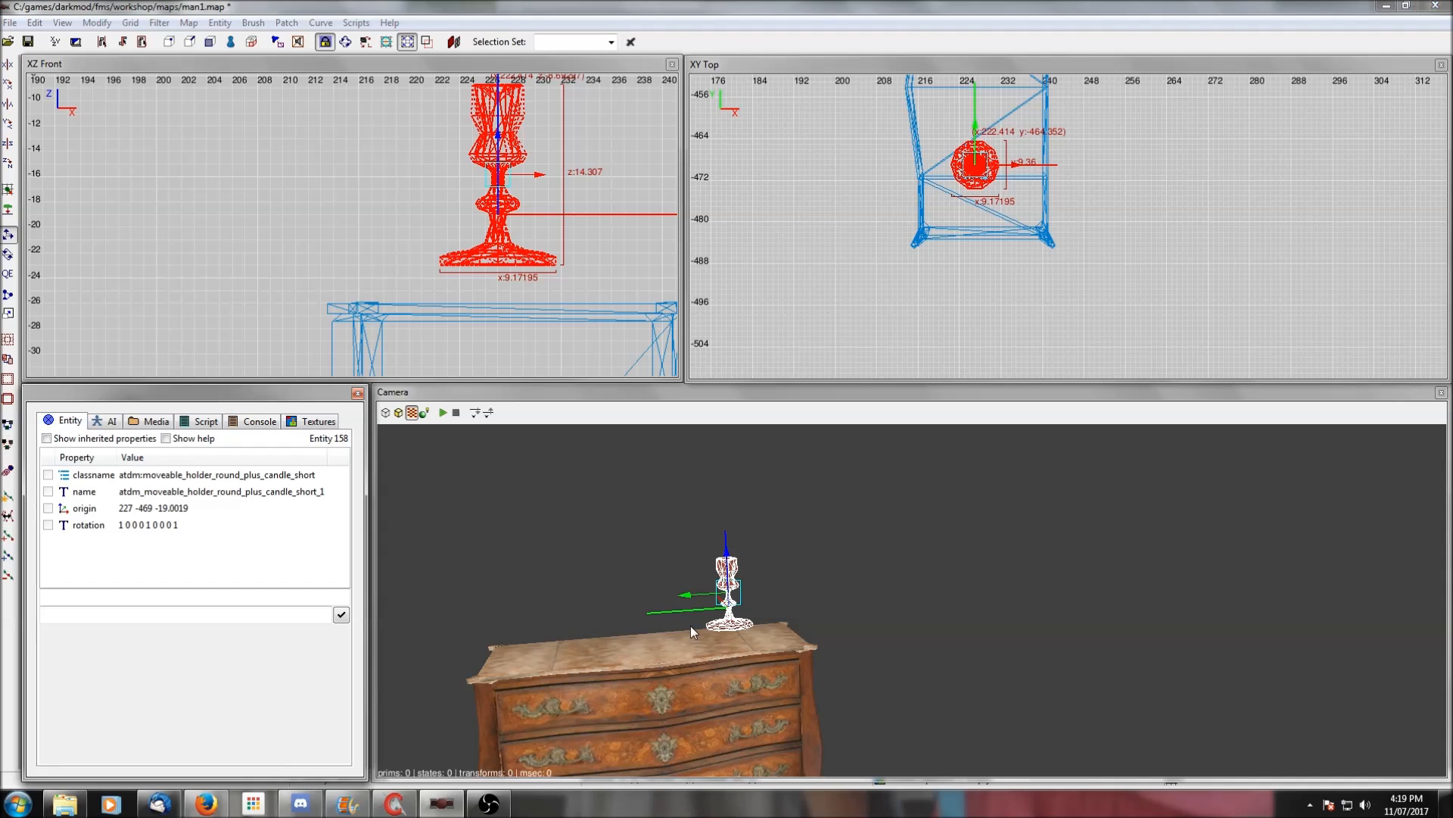
Unhide the rest of the room, then bring the candle holder up close in the camera and deselect it
{"action": "right_click", "coordinate": [745, 642]}
{"action": "right_click", "coordinate": [744, 642]}
{"action": "key", "text": "shift+h"}
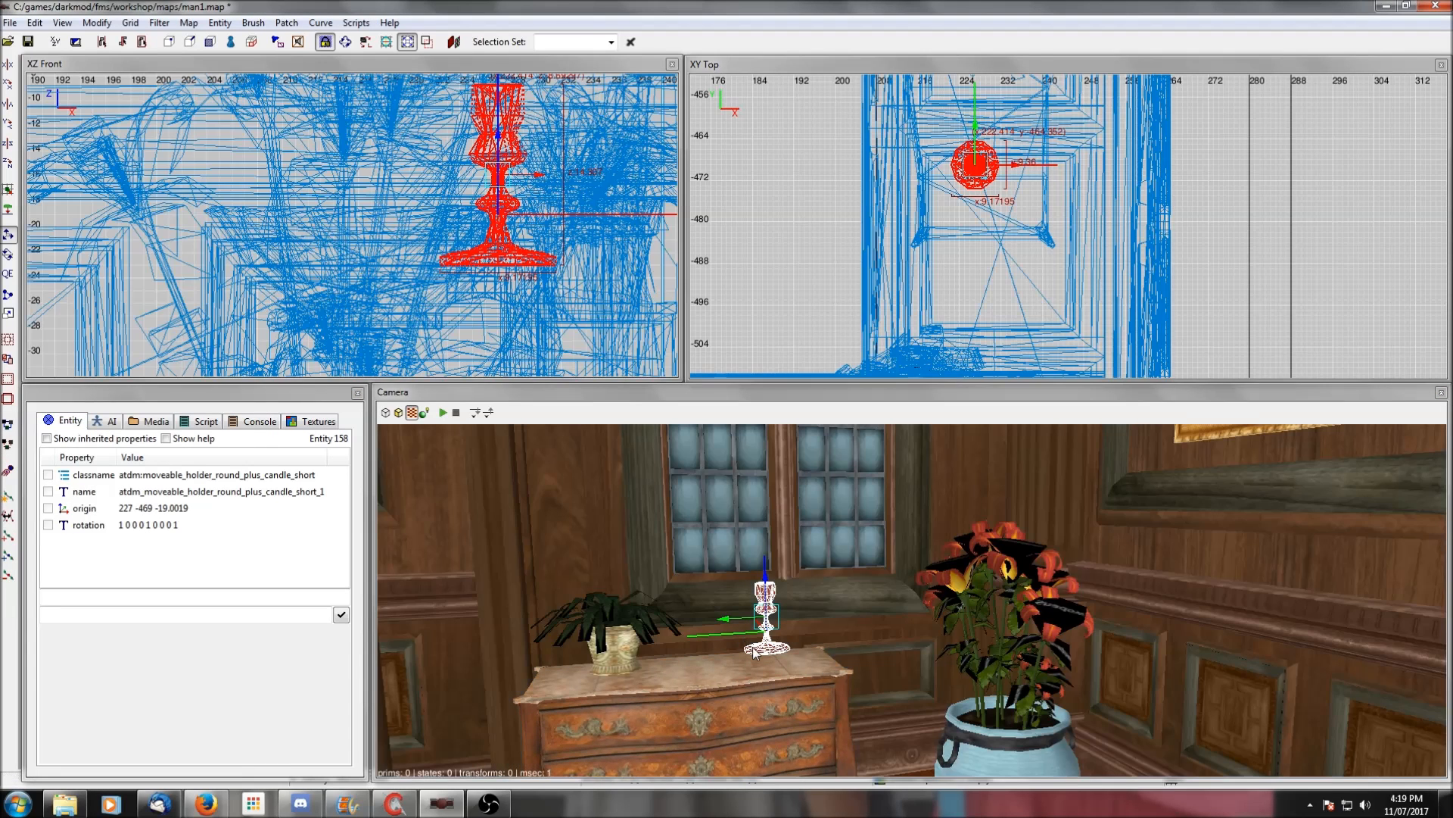
{"action": "right_click", "coordinate": [744, 642]}
{"action": "right_click", "coordinate": [745, 641]}
{"action": "scroll", "coordinate": [793, 636], "scroll_direction": "up", "scroll_amount": 2}
{"action": "right_click", "coordinate": [794, 634]}
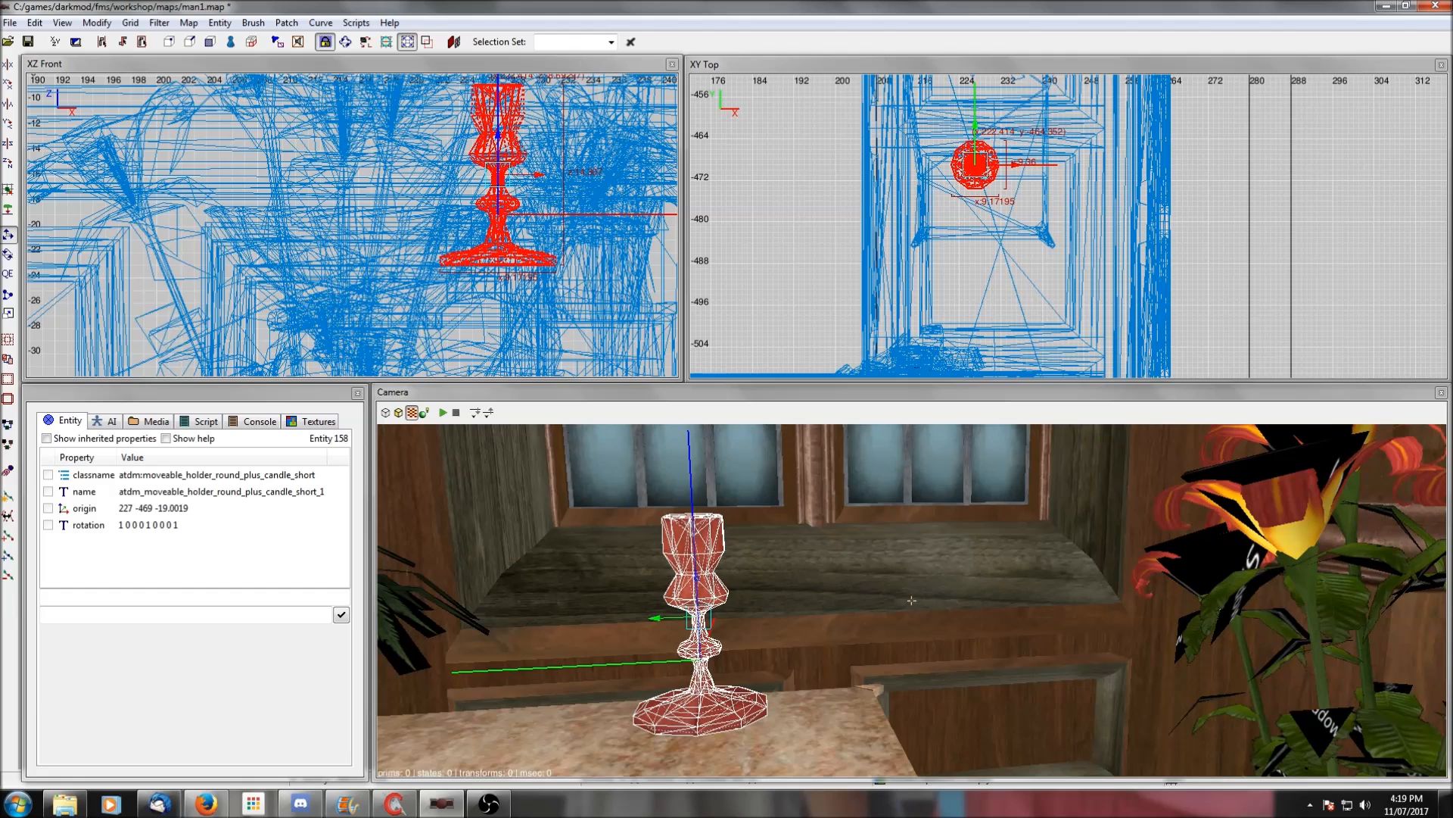
{"action": "right_click", "coordinate": [793, 634]}
{"action": "key", "text": "Escape"}
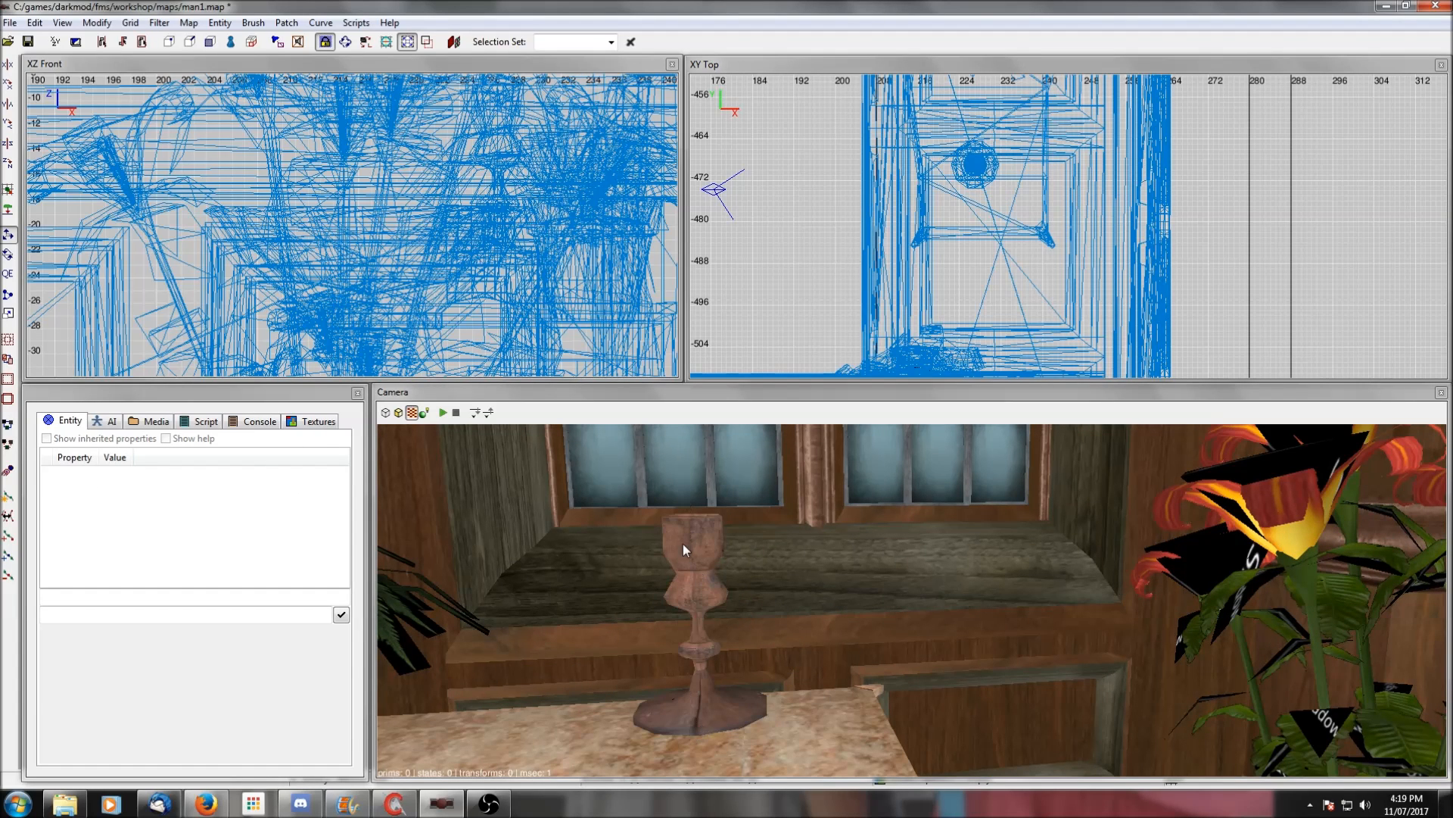
Add a skin property with the placeholder value 234 to the candle holder
{"action": "left_click", "coordinate": [683, 543], "text": "shift"}
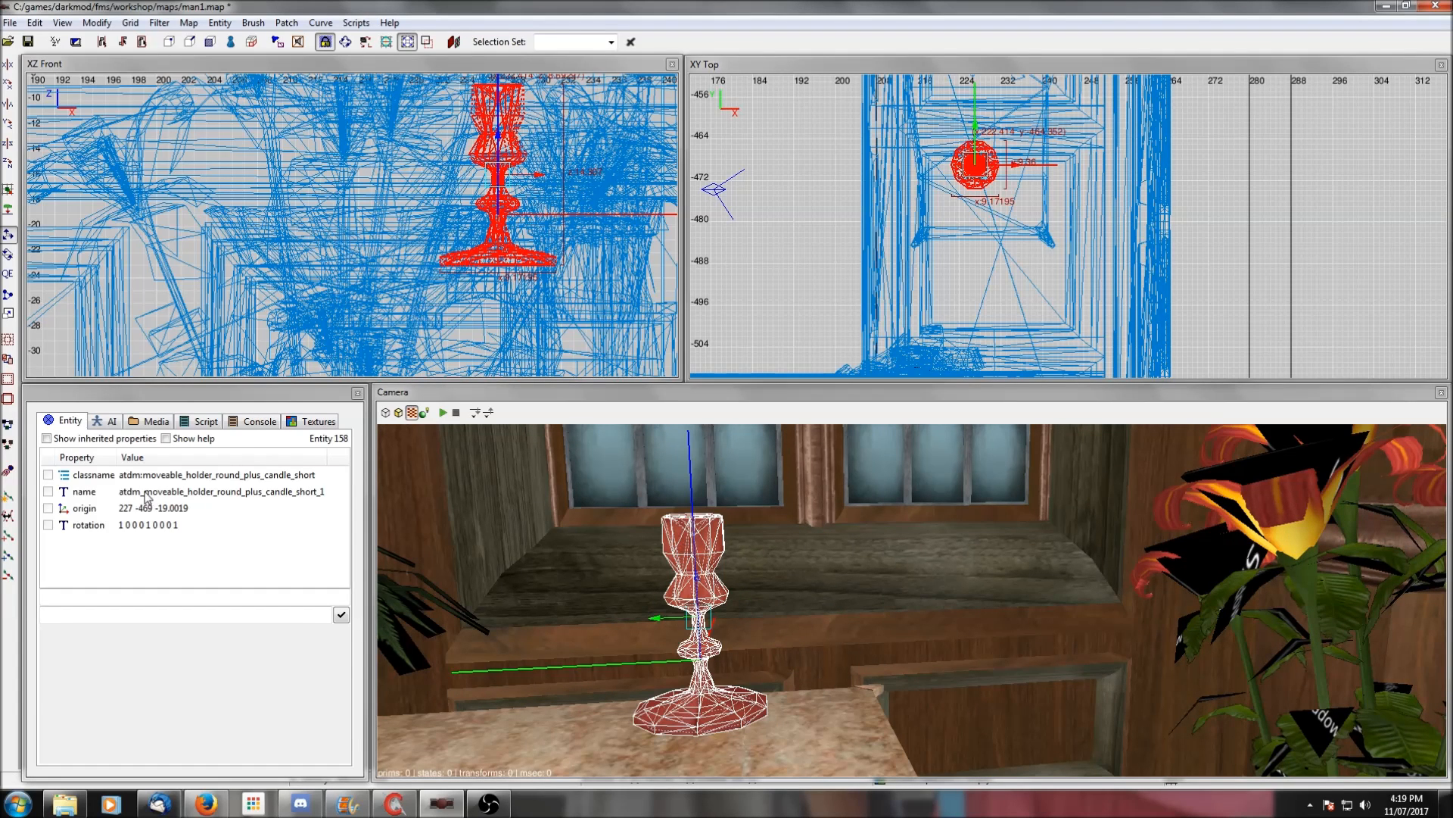
{"action": "left_click", "coordinate": [94, 601]}
{"action": "type", "text": "skin"}
{"action": "key", "text": "Return"}
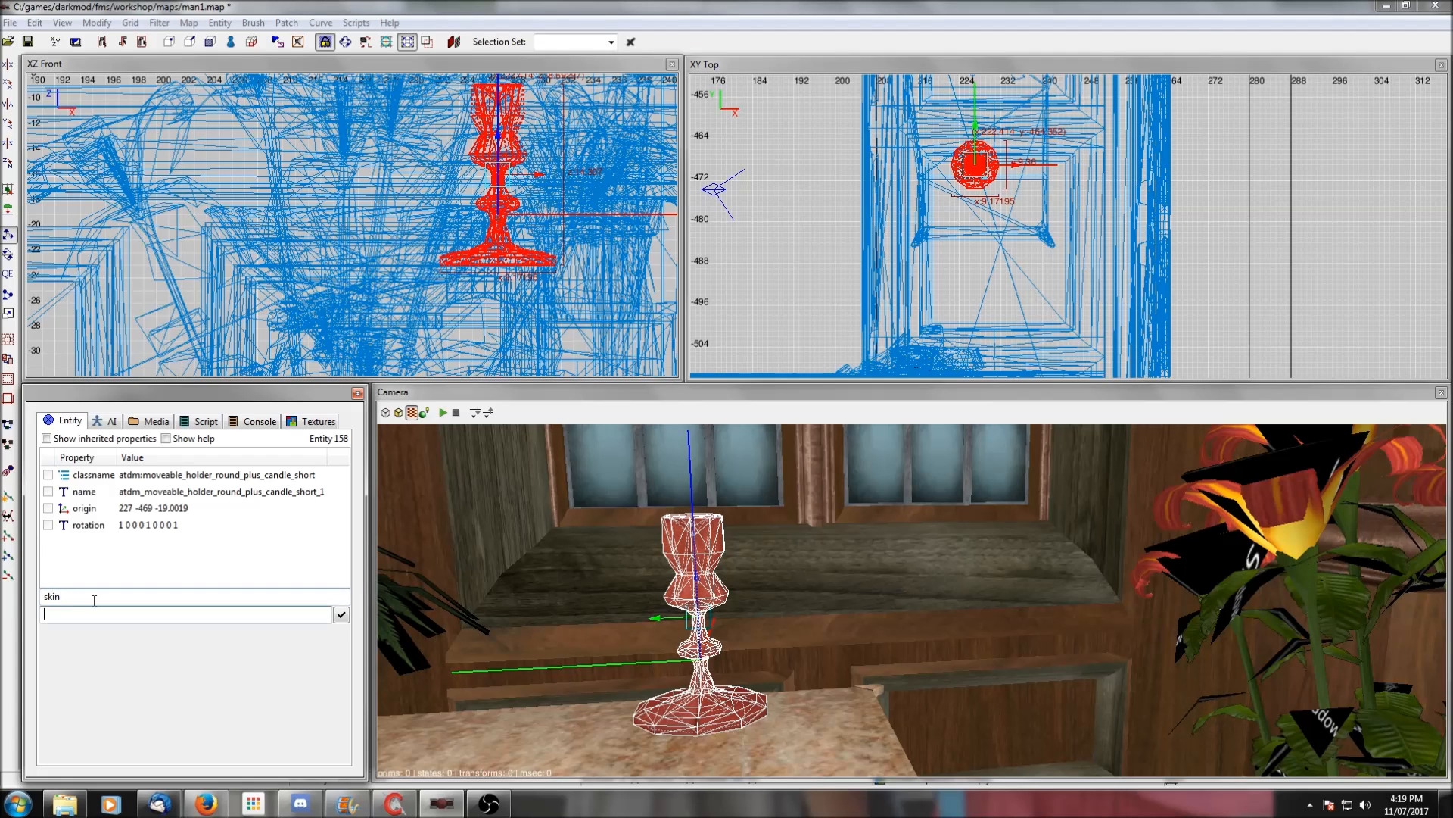
{"action": "type", "text": "234"}
{"action": "left_click", "coordinate": [341, 615]}
{"action": "left_click", "coordinate": [83, 545]}
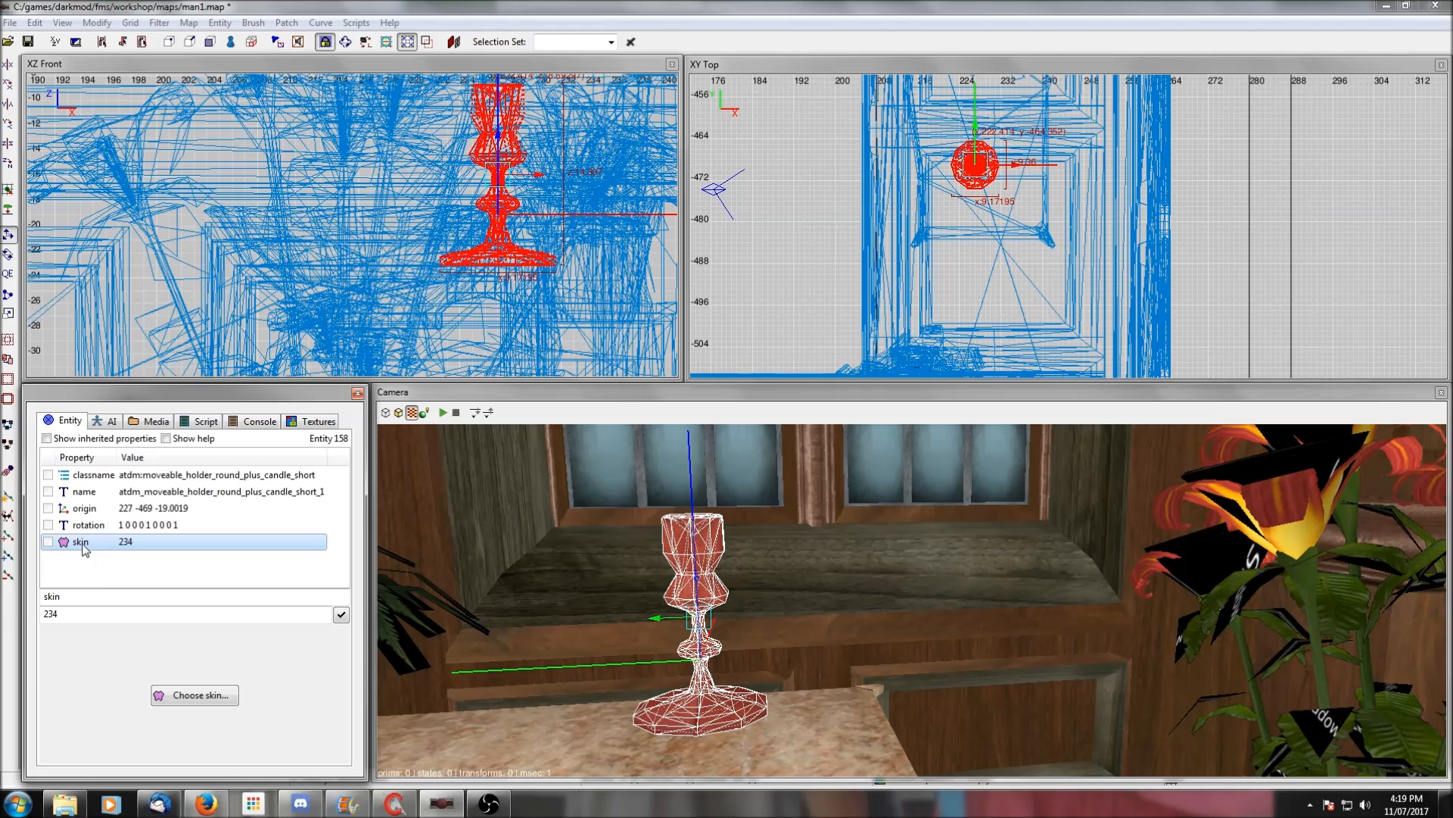
Preview the holder's matching pewter, iron and copper skins, and apply candle_holder_round_copper
{"action": "left_click", "coordinate": [171, 700]}
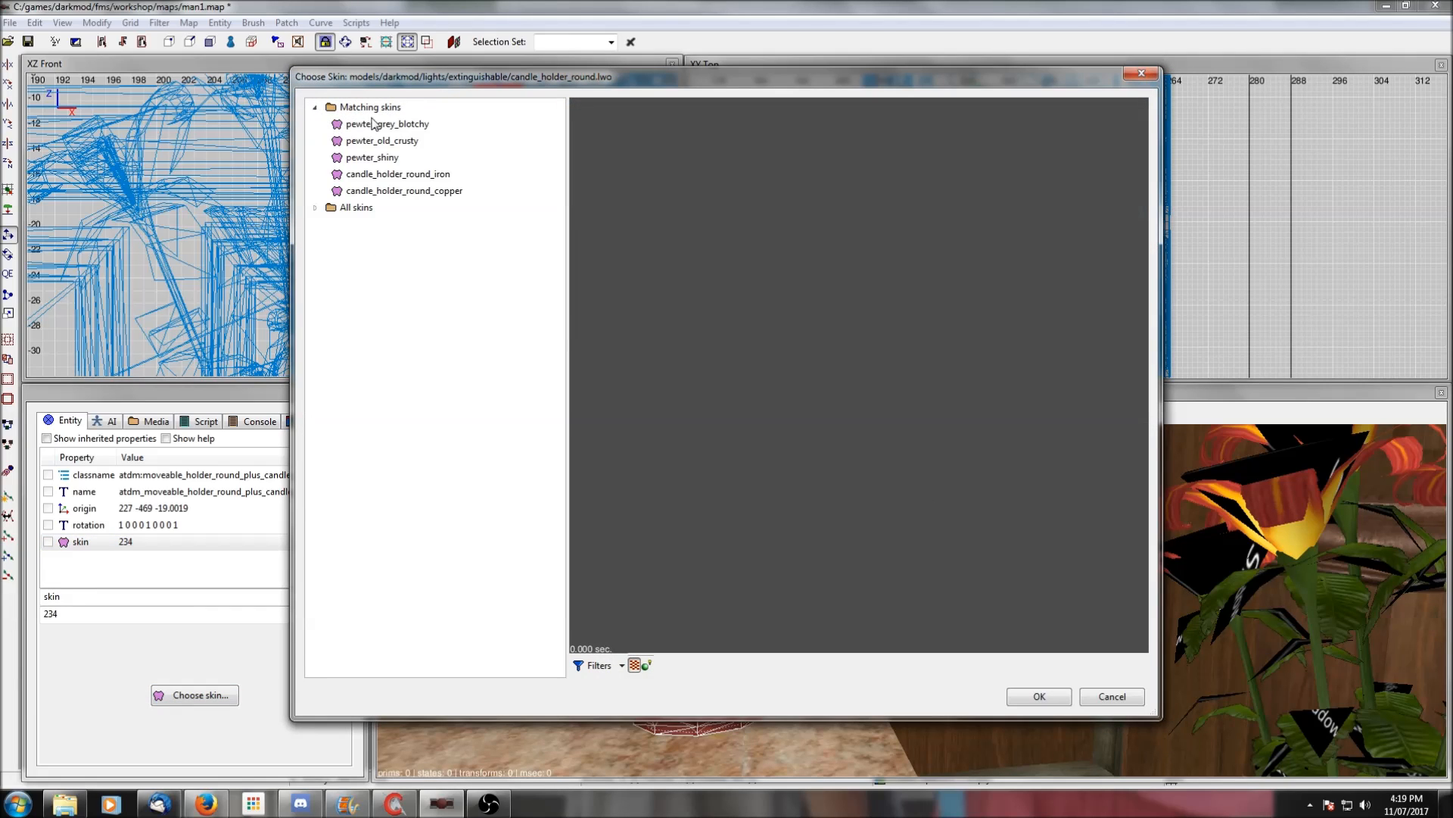
{"action": "left_click", "coordinate": [405, 128]}
{"action": "left_click", "coordinate": [397, 146]}
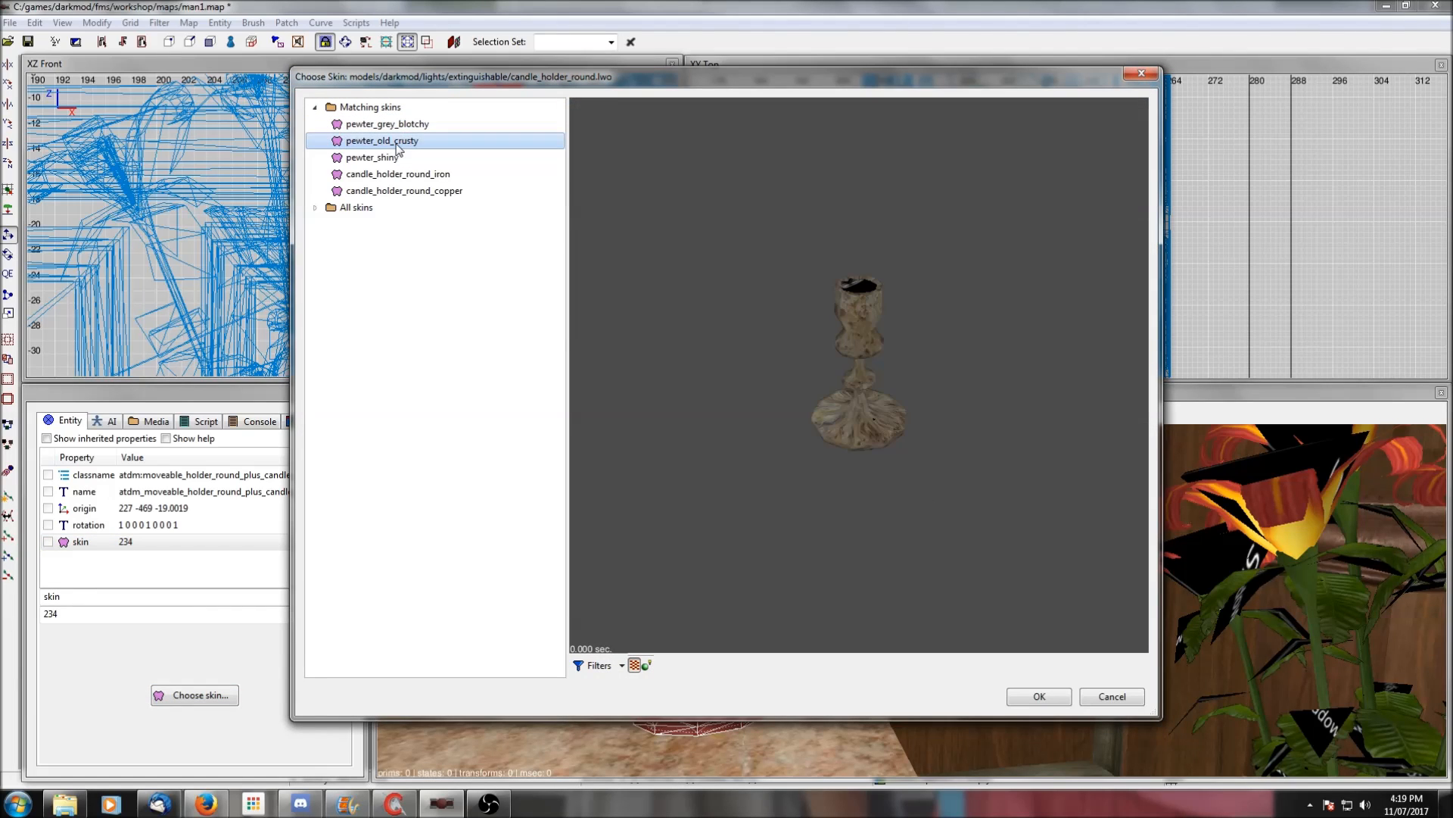
{"action": "left_click", "coordinate": [382, 162]}
{"action": "left_click", "coordinate": [385, 114]}
{"action": "left_click", "coordinate": [384, 129]}
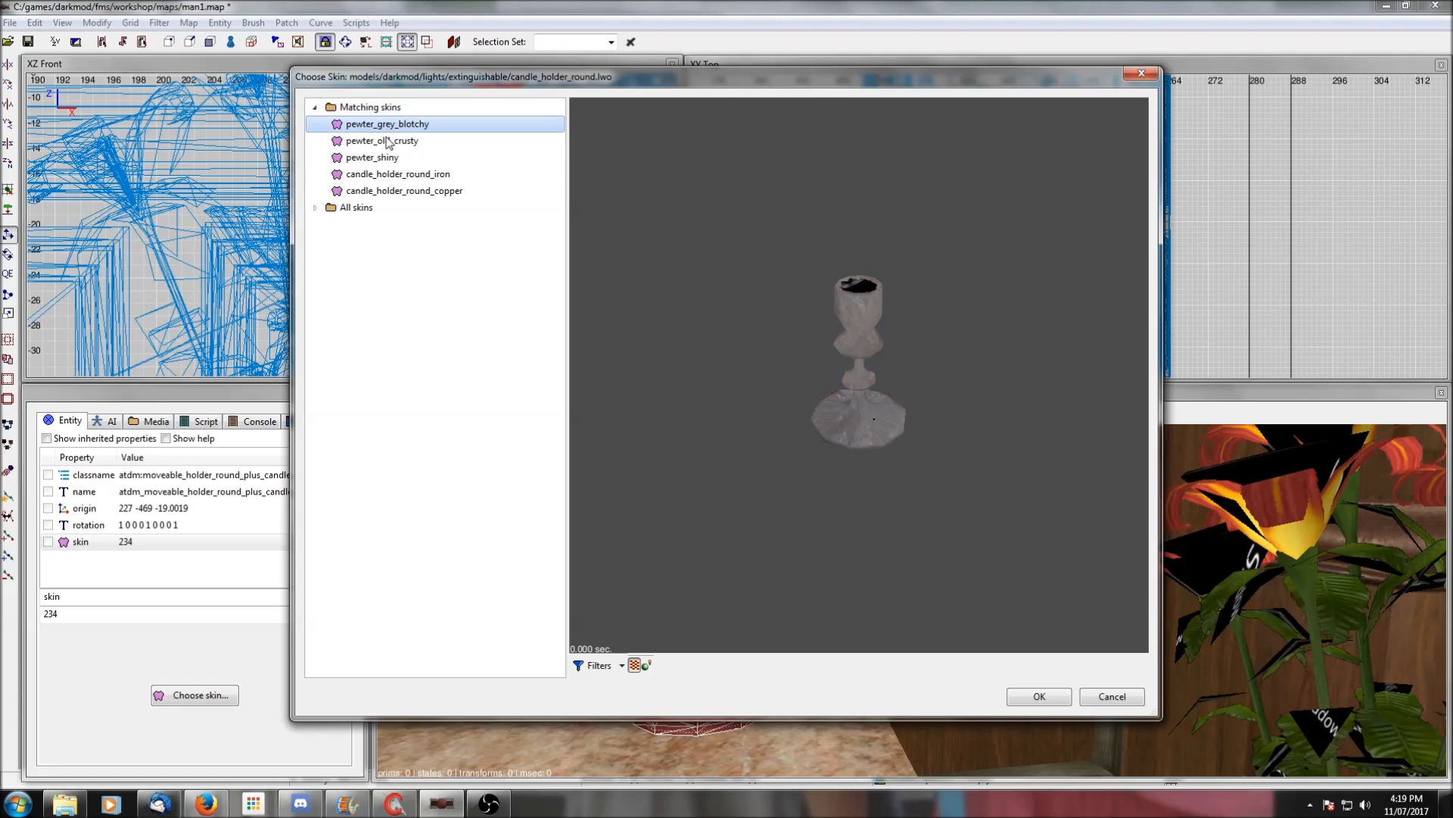
{"action": "left_click", "coordinate": [387, 174]}
{"action": "left_click", "coordinate": [395, 191]}
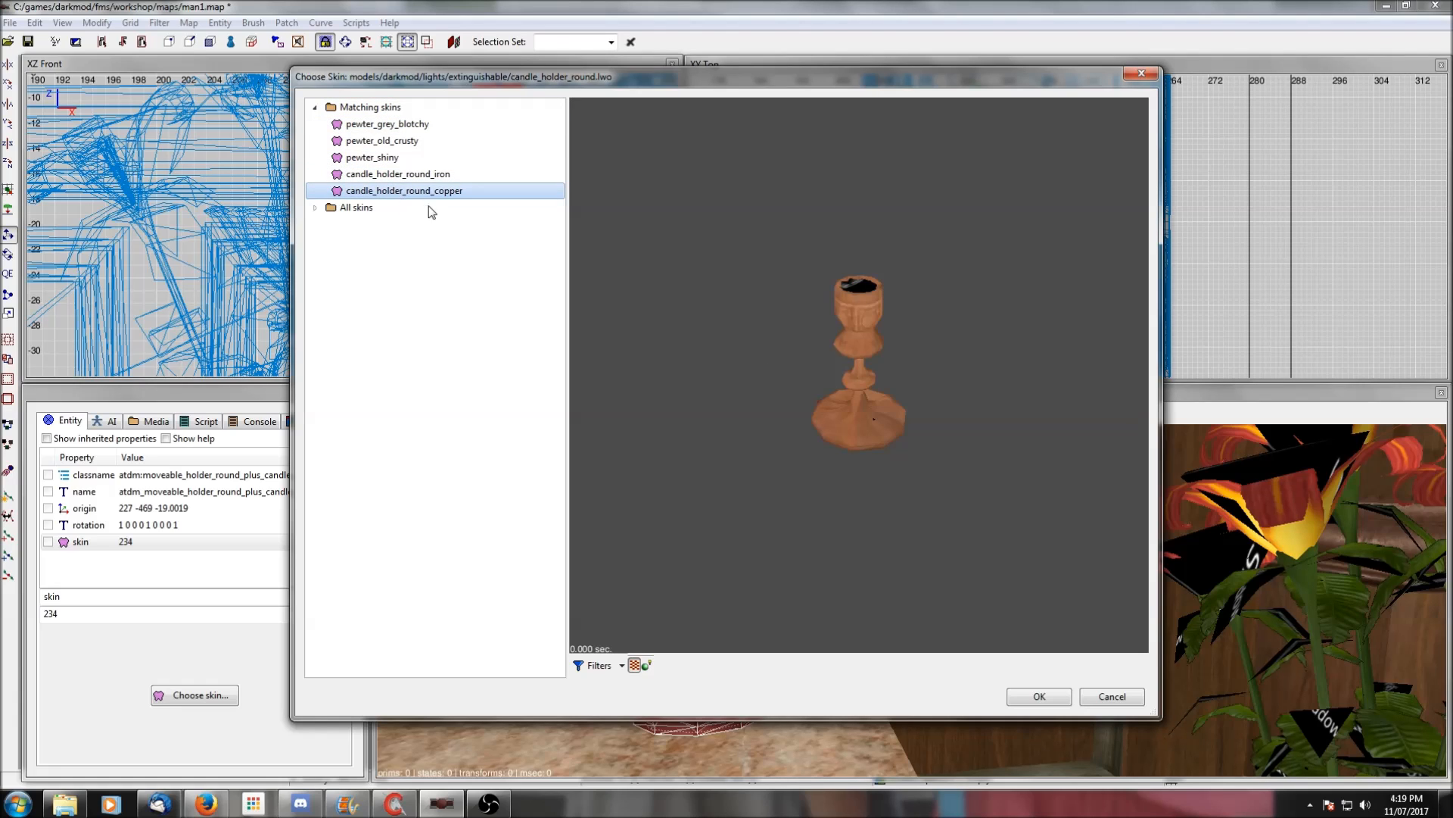
{"action": "left_click", "coordinate": [365, 159]}
{"action": "left_click", "coordinate": [379, 192]}
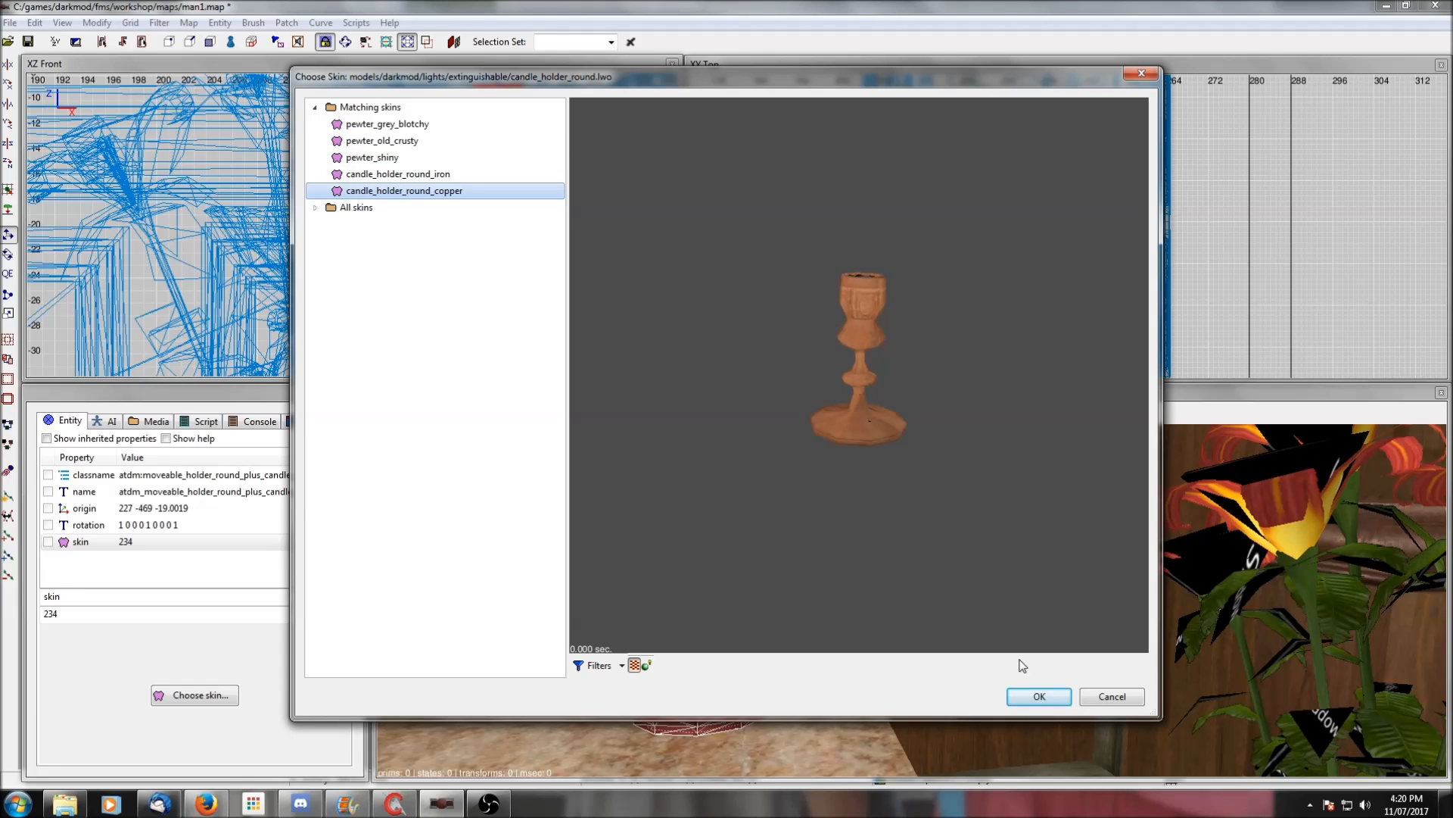
{"action": "left_click", "coordinate": [1030, 696]}
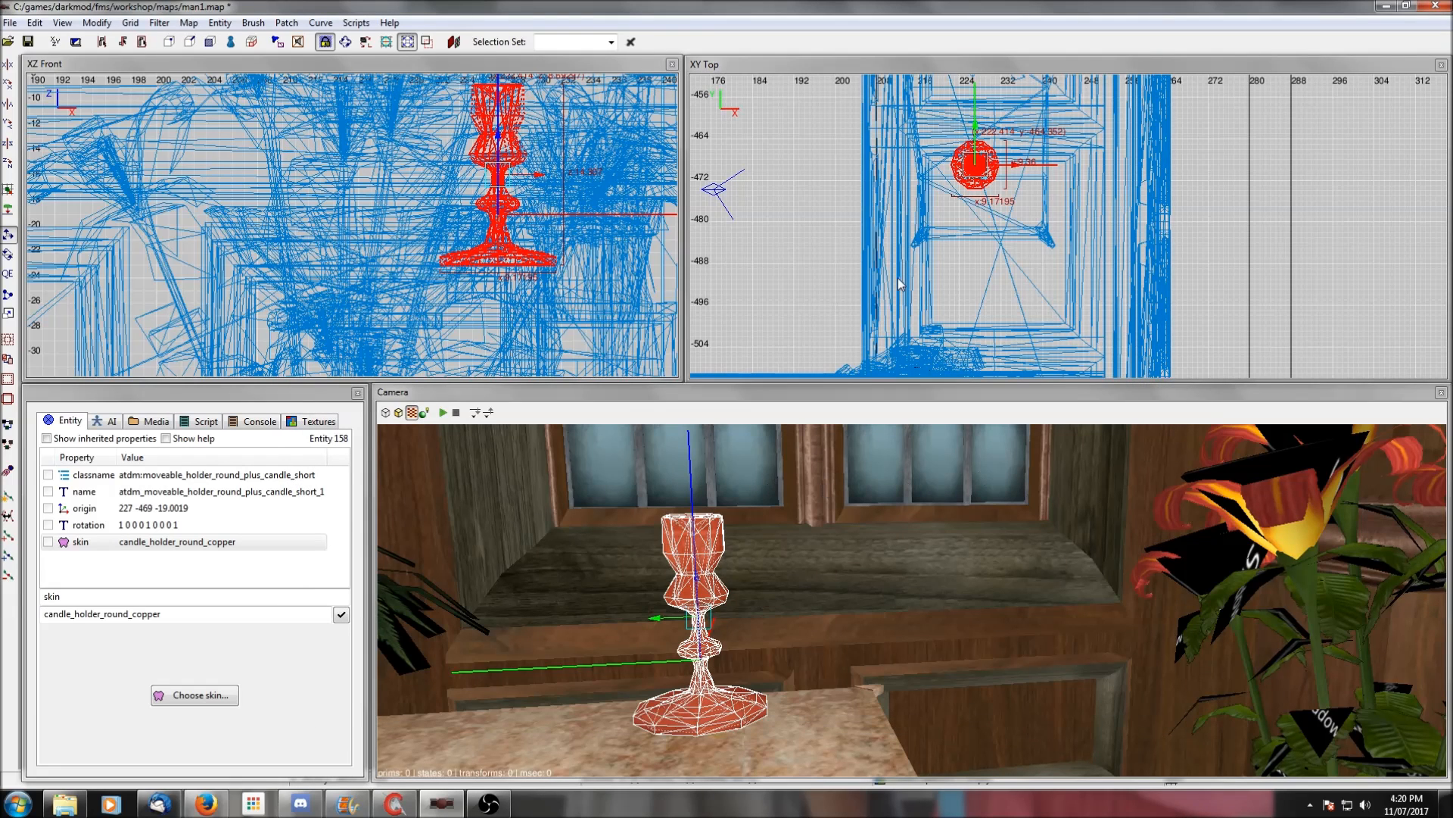
{"action": "key", "text": "Escape"}
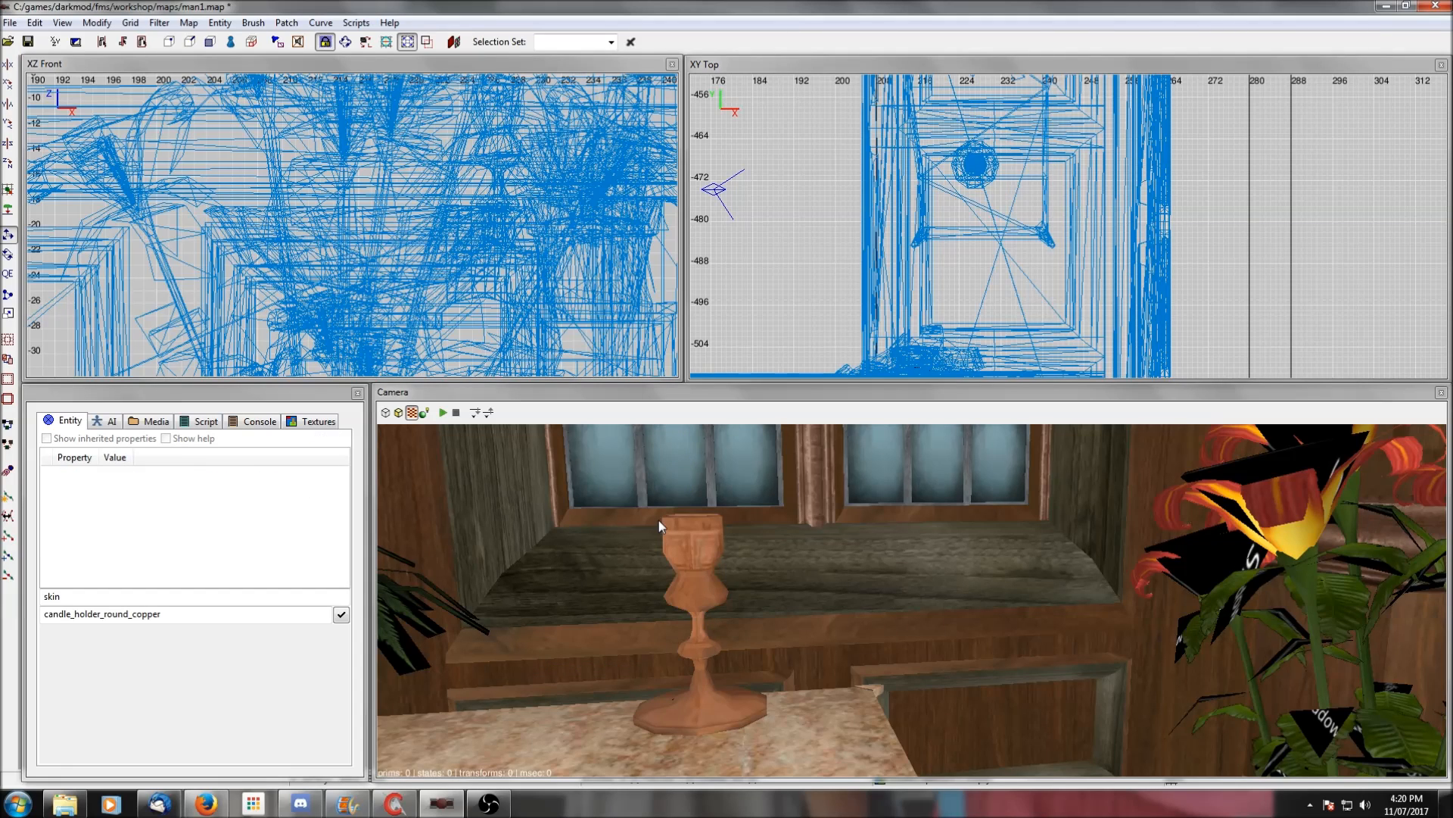
Survey the room in the camera from the bed and chest of drawers round to the doorway wall and the gas lamp corner
{"action": "right_click", "coordinate": [653, 565]}
{"action": "scroll", "coordinate": [652, 566], "scroll_direction": "down", "scroll_amount": 6}
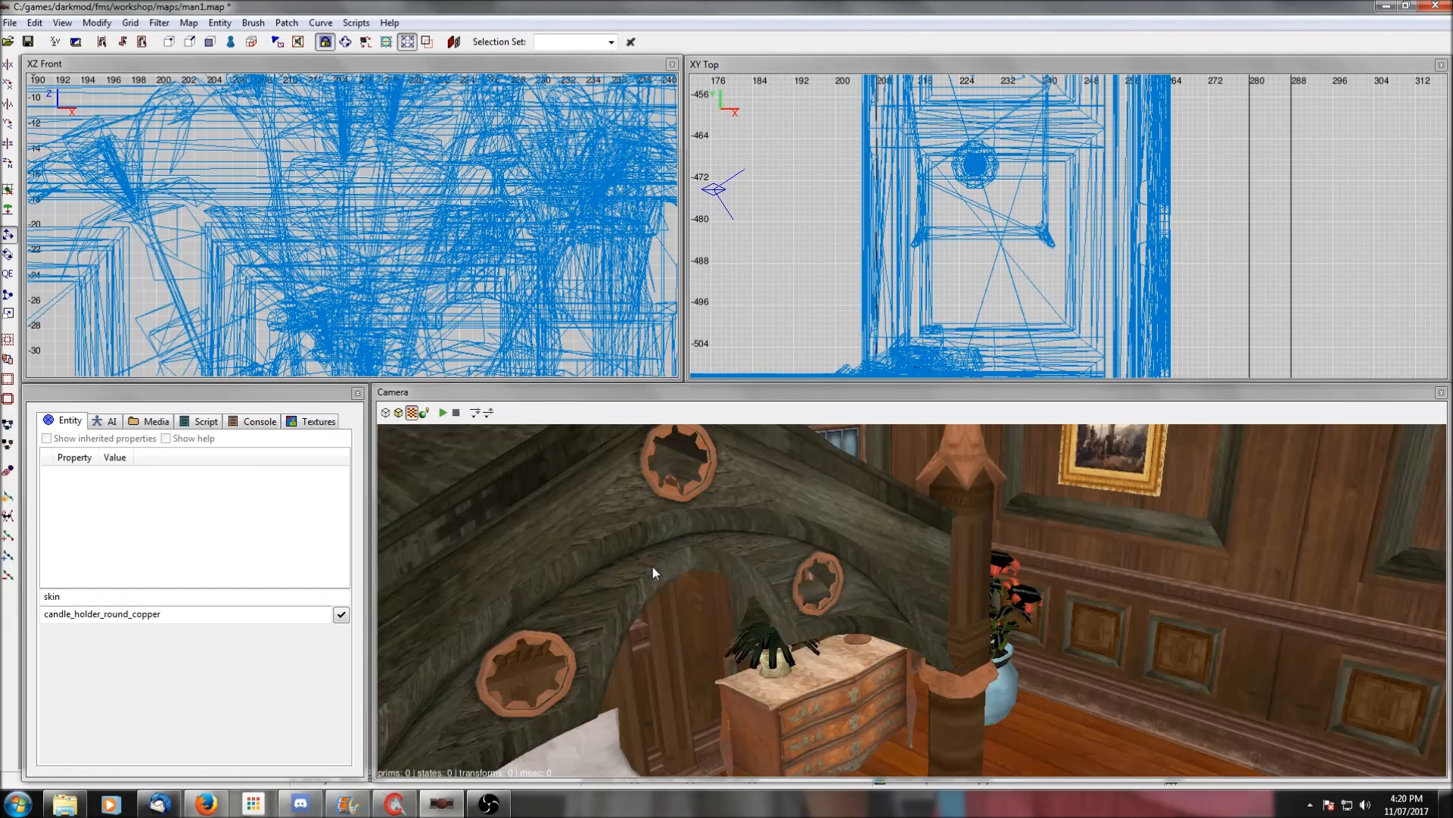
{"action": "right_click", "coordinate": [653, 566]}
{"action": "right_click", "coordinate": [653, 566]}
{"action": "right_click", "coordinate": [653, 567]}
{"action": "scroll", "coordinate": [652, 566], "scroll_direction": "down", "scroll_amount": 4}
{"action": "right_click", "coordinate": [652, 566]}
{"action": "right_click", "coordinate": [653, 567]}
{"action": "scroll", "coordinate": [653, 567], "scroll_direction": "up", "scroll_amount": 3}
{"action": "right_click", "coordinate": [653, 567]}
{"action": "right_click", "coordinate": [692, 582]}
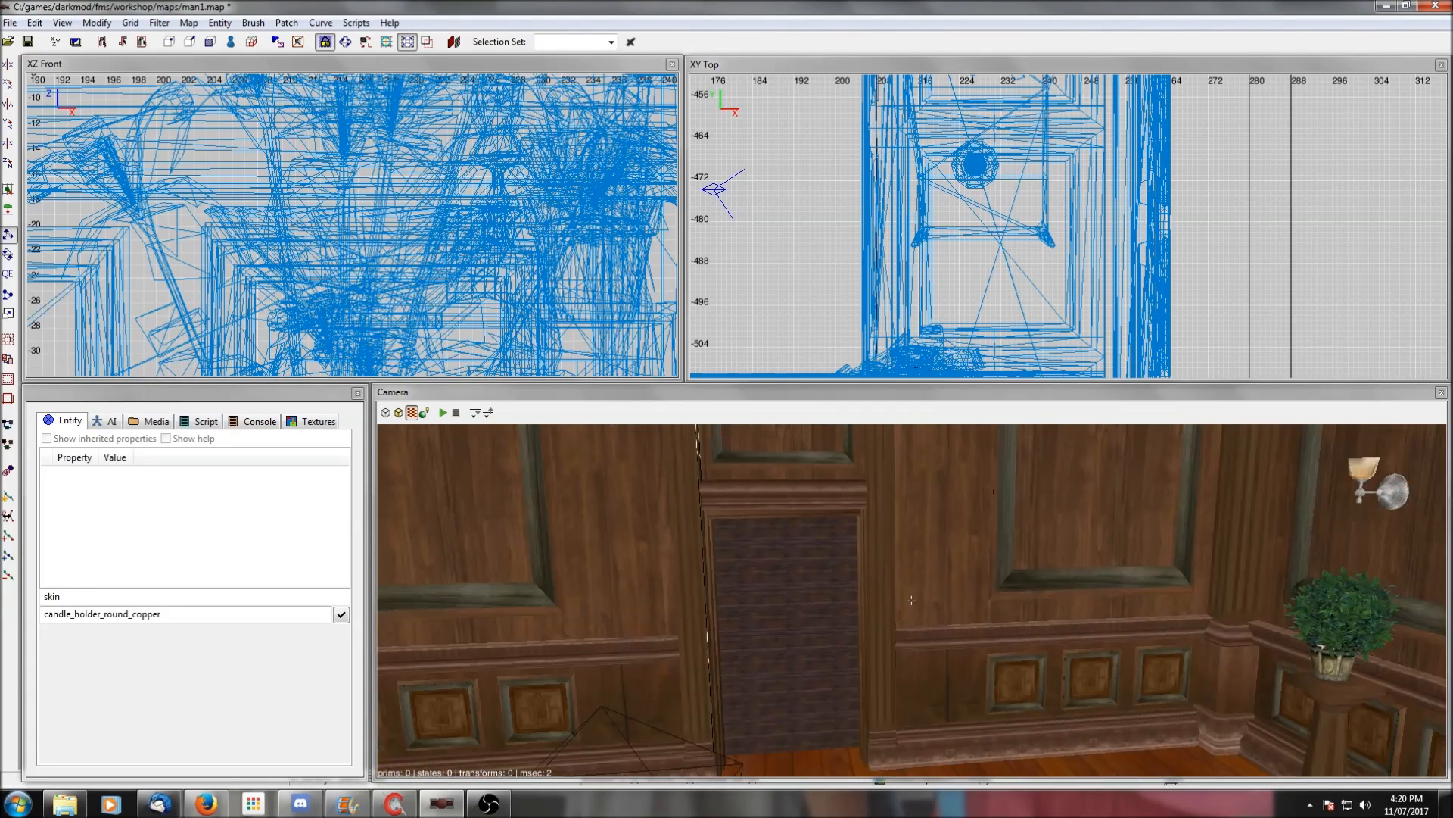
Survey the furnished room in the camera from the doorway past the wardrobe and bed to the fireplace seating
{"action": "right_click", "coordinate": [691, 581]}
{"action": "right_click", "coordinate": [695, 584]}
{"action": "scroll", "coordinate": [695, 584], "scroll_direction": "up", "scroll_amount": 2}
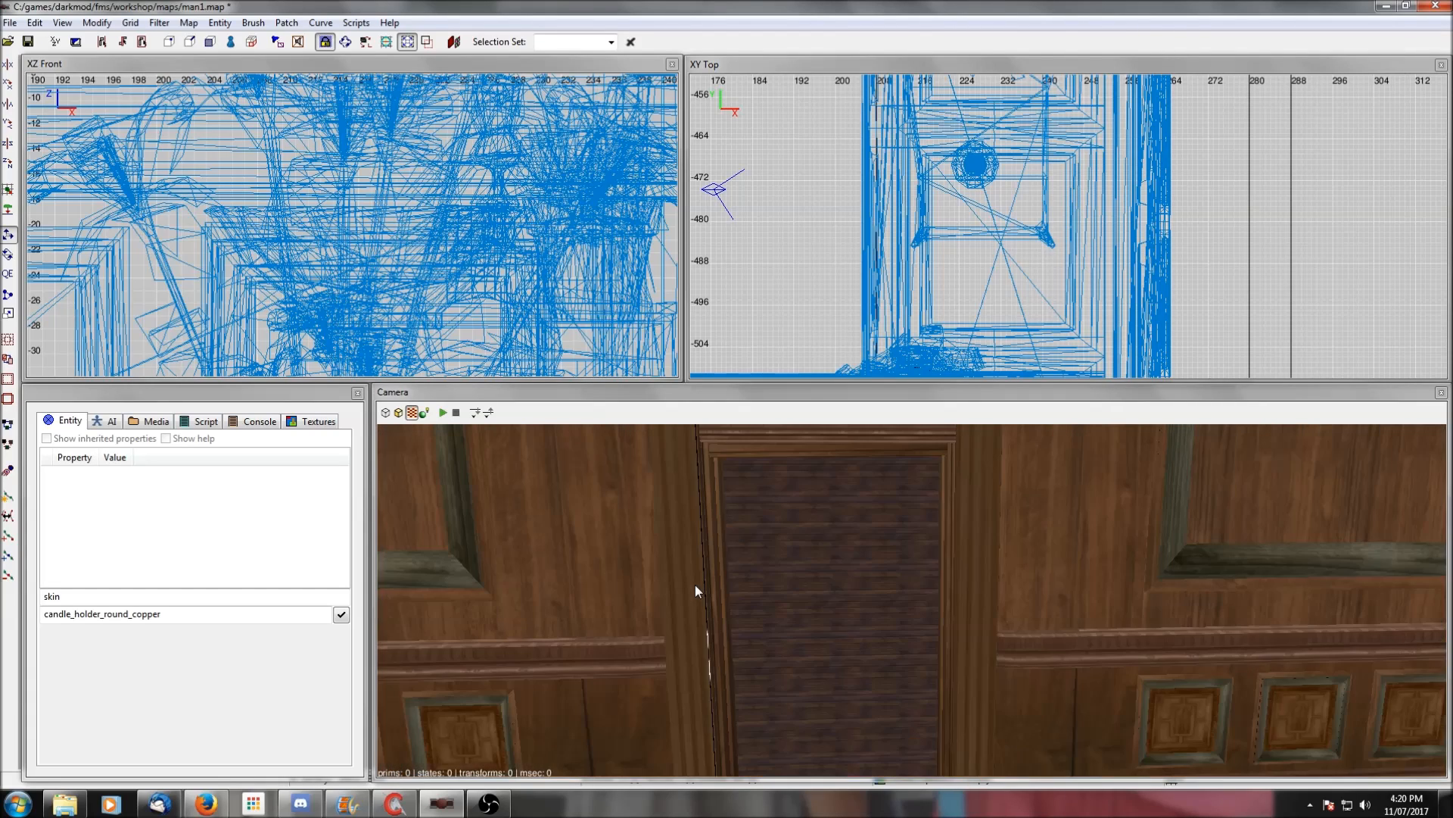
{"action": "right_click", "coordinate": [695, 584]}
{"action": "right_click", "coordinate": [695, 584]}
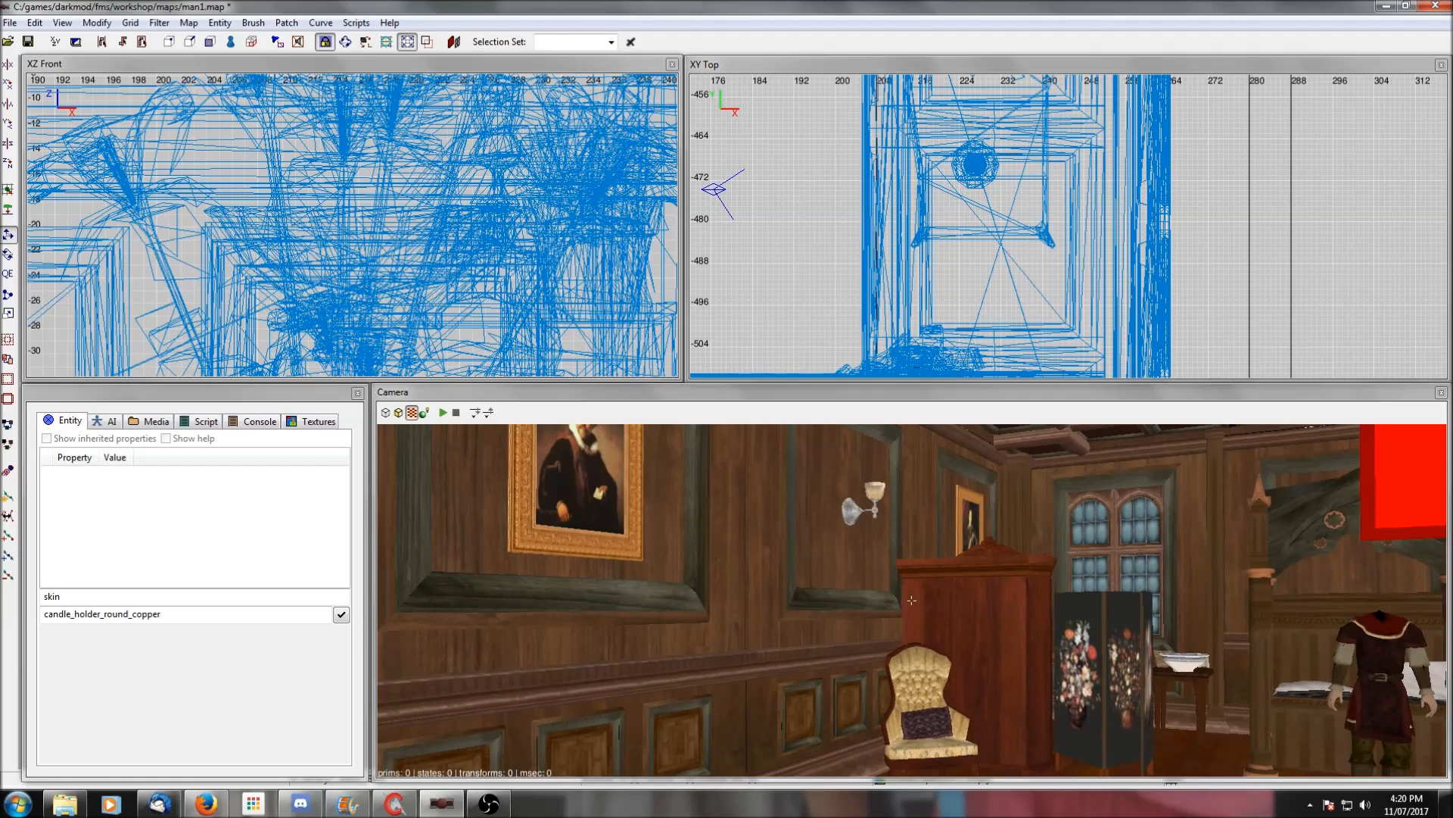
{"action": "right_click", "coordinate": [697, 590]}
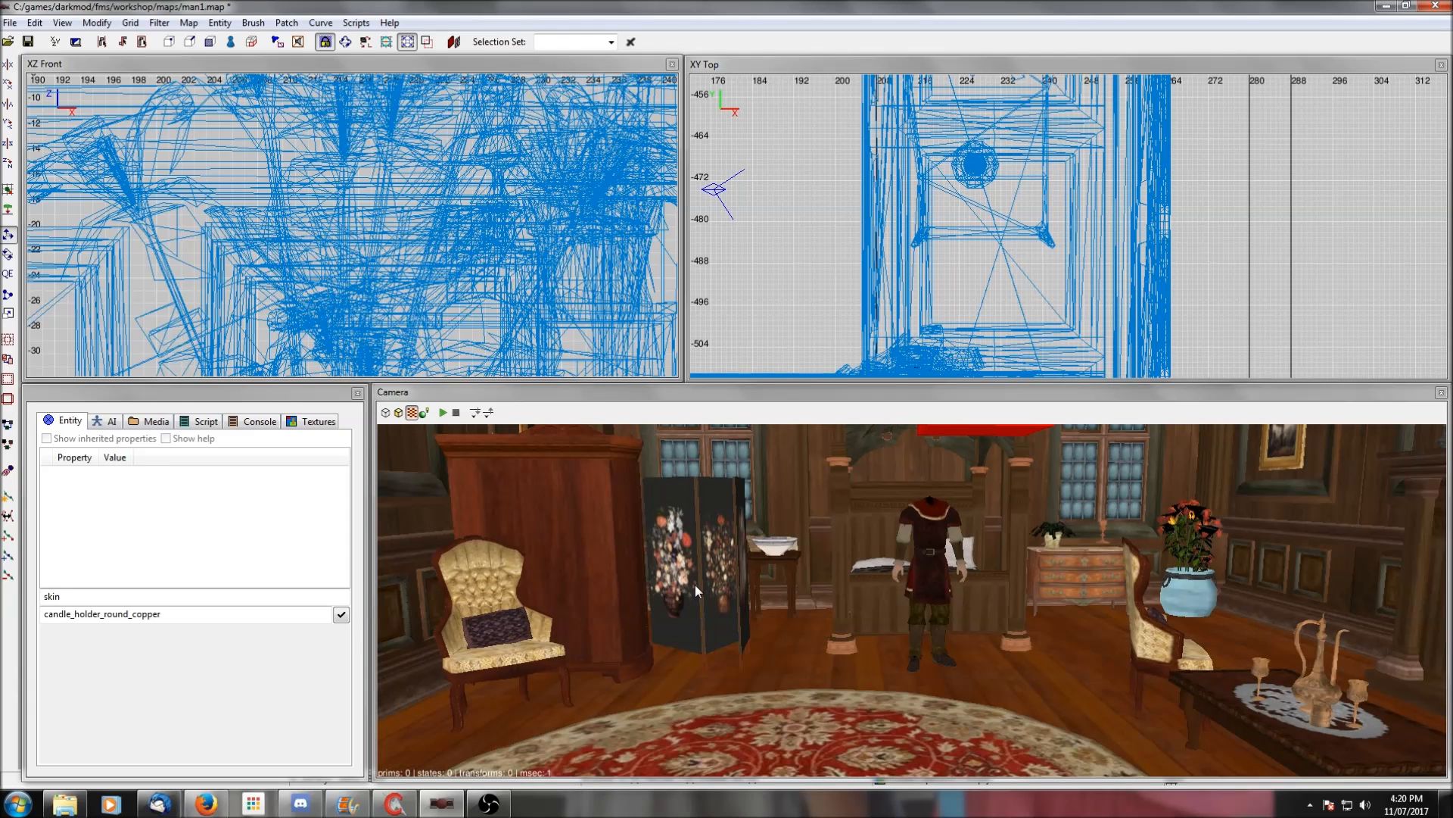
{"action": "right_click", "coordinate": [728, 551]}
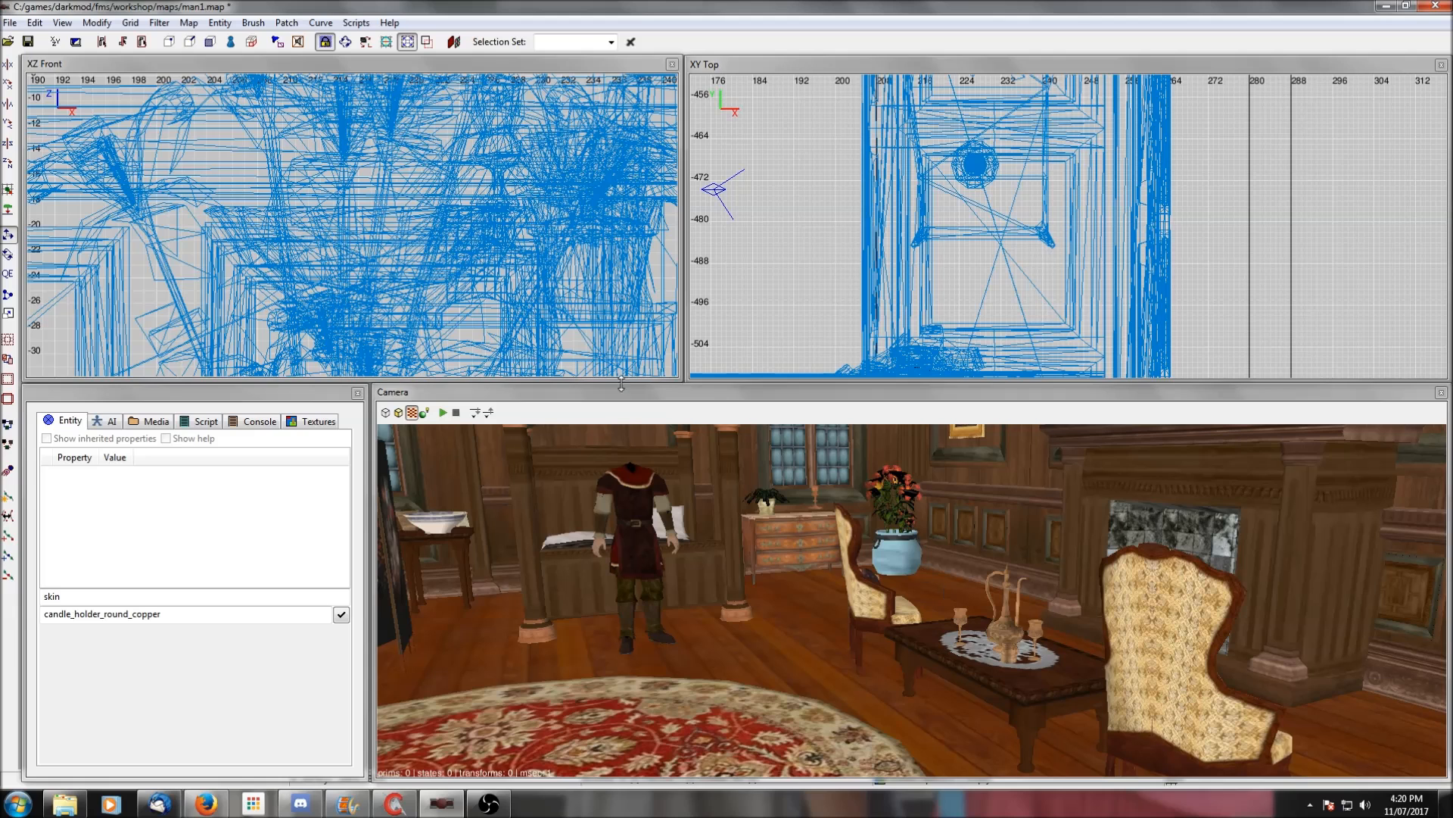
Save the map, and preview the camera in lighting mode before returning it to textured mode
{"action": "left_click", "coordinate": [27, 41]}
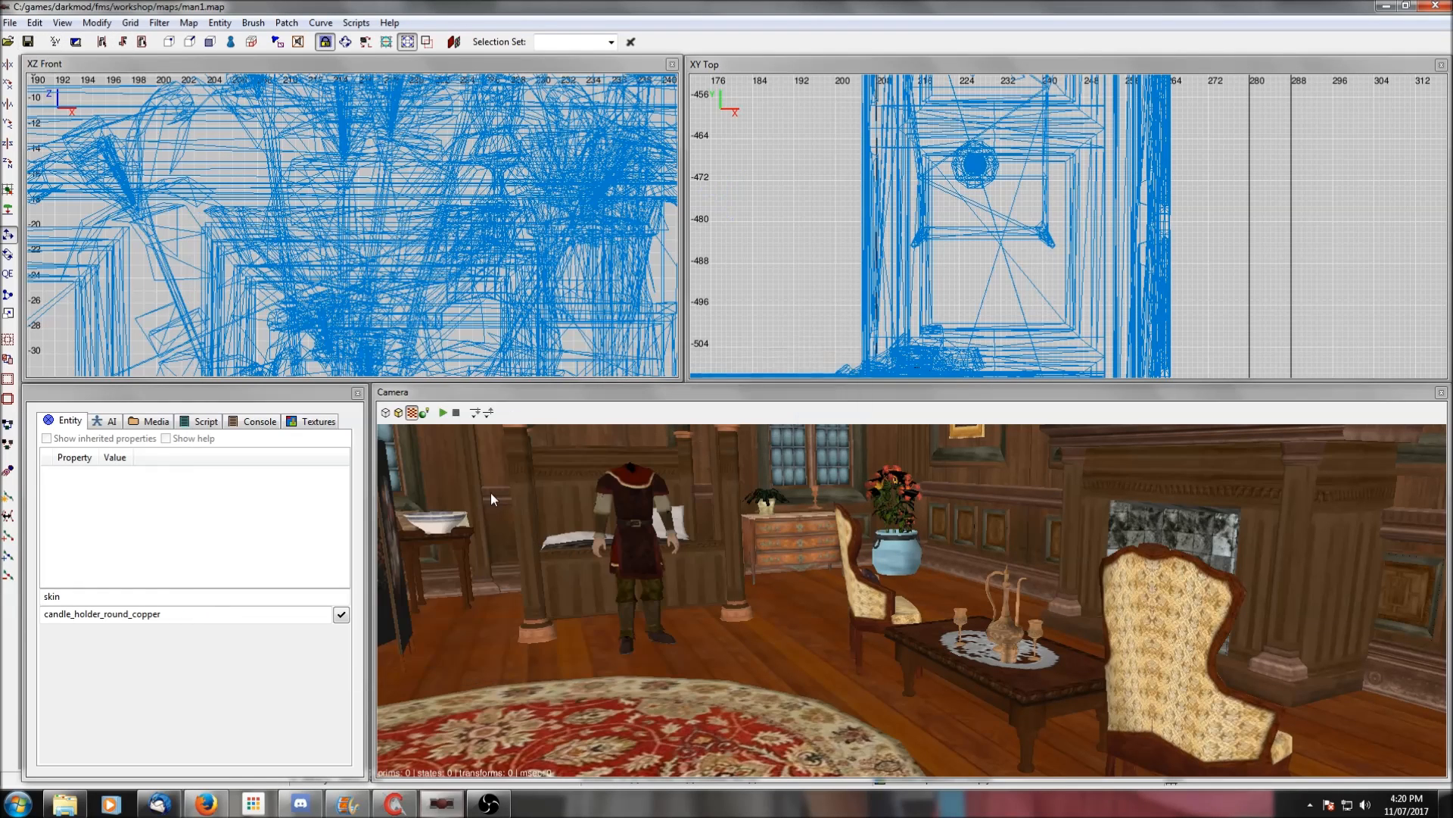
{"action": "left_click", "coordinate": [425, 412]}
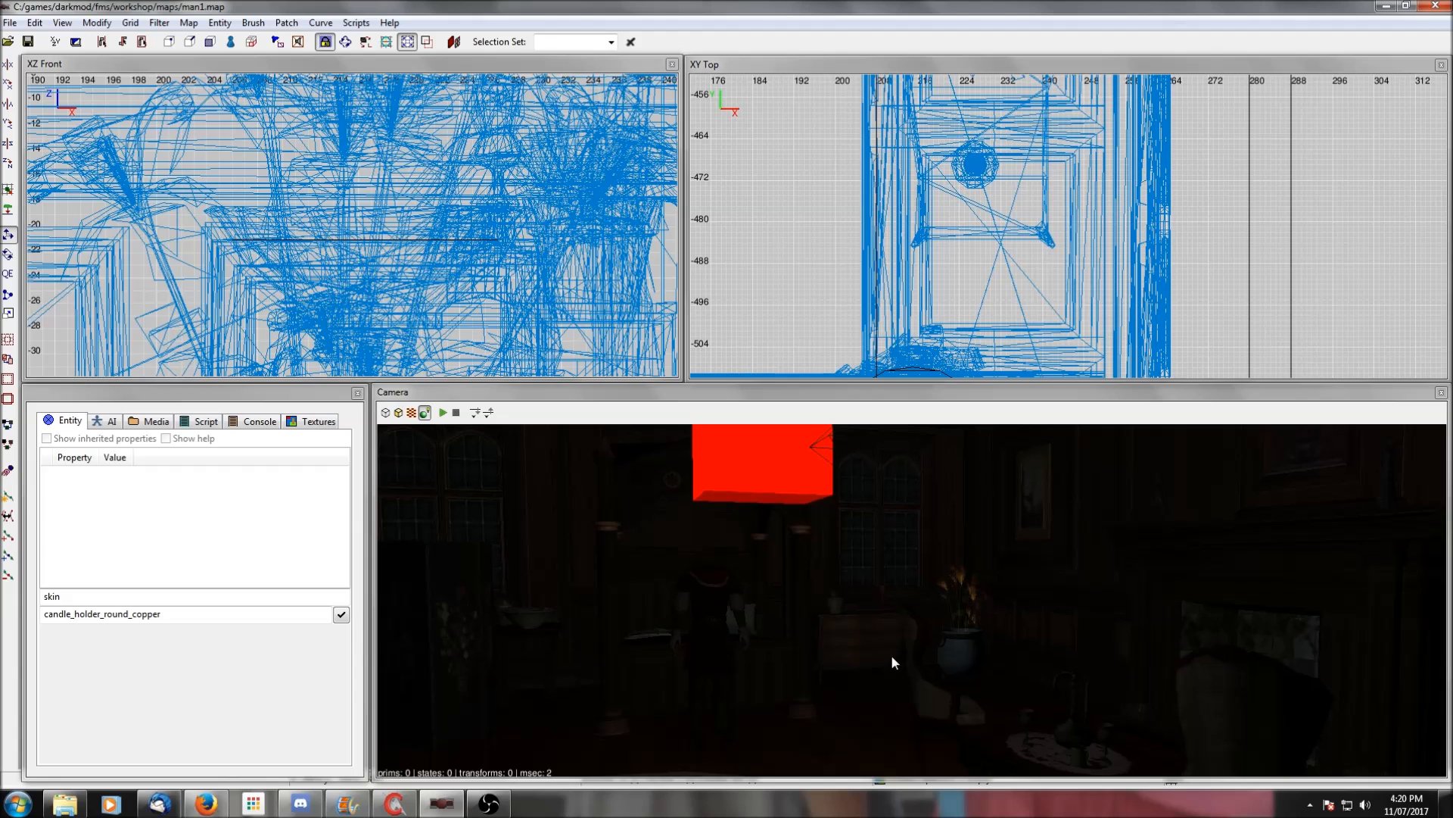
{"action": "left_click", "coordinate": [412, 412]}
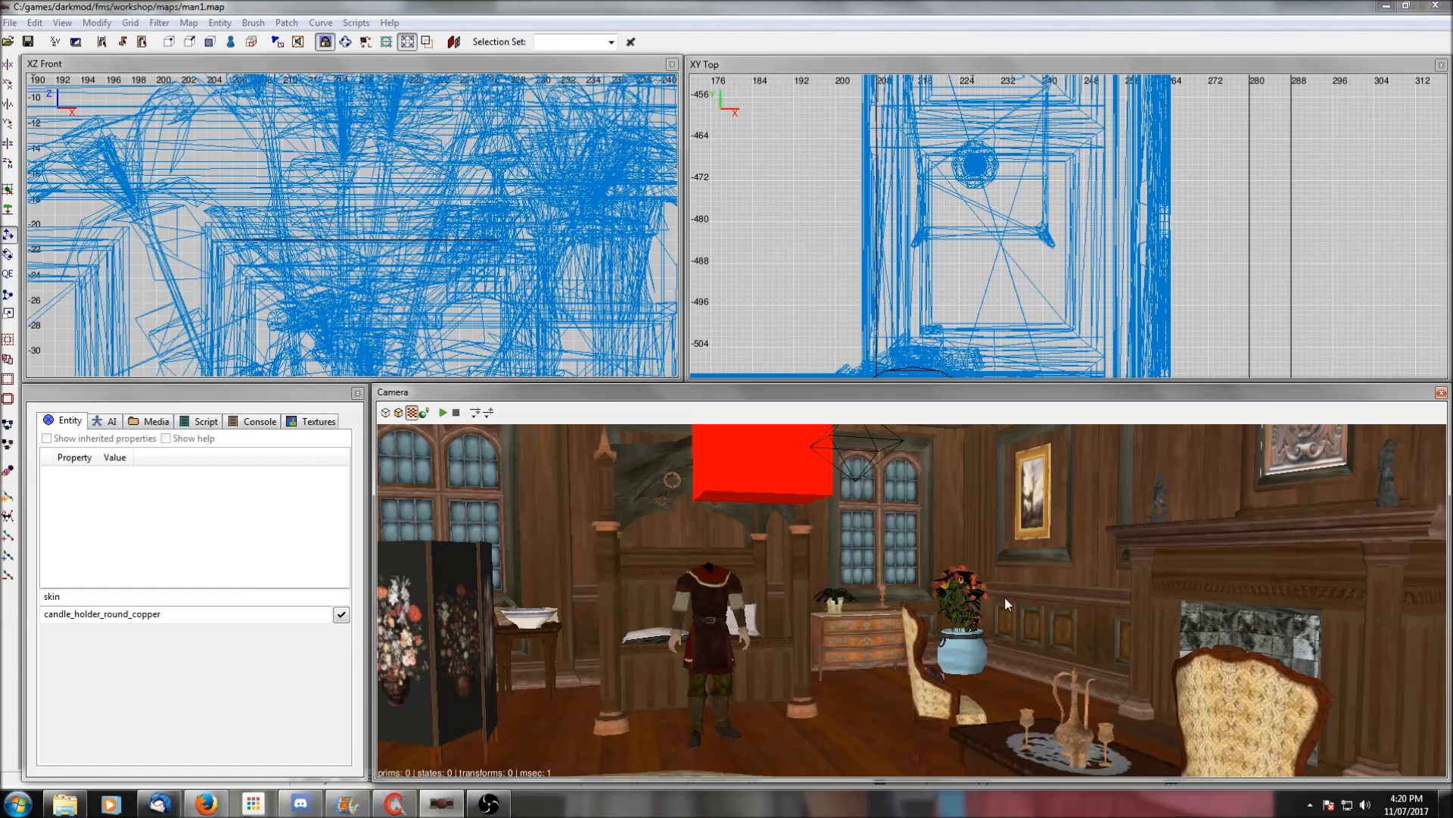
Switch to The Dark Mod, load the map from the console with "map man1", and start the mission
{"action": "left_click", "coordinate": [488, 803]}
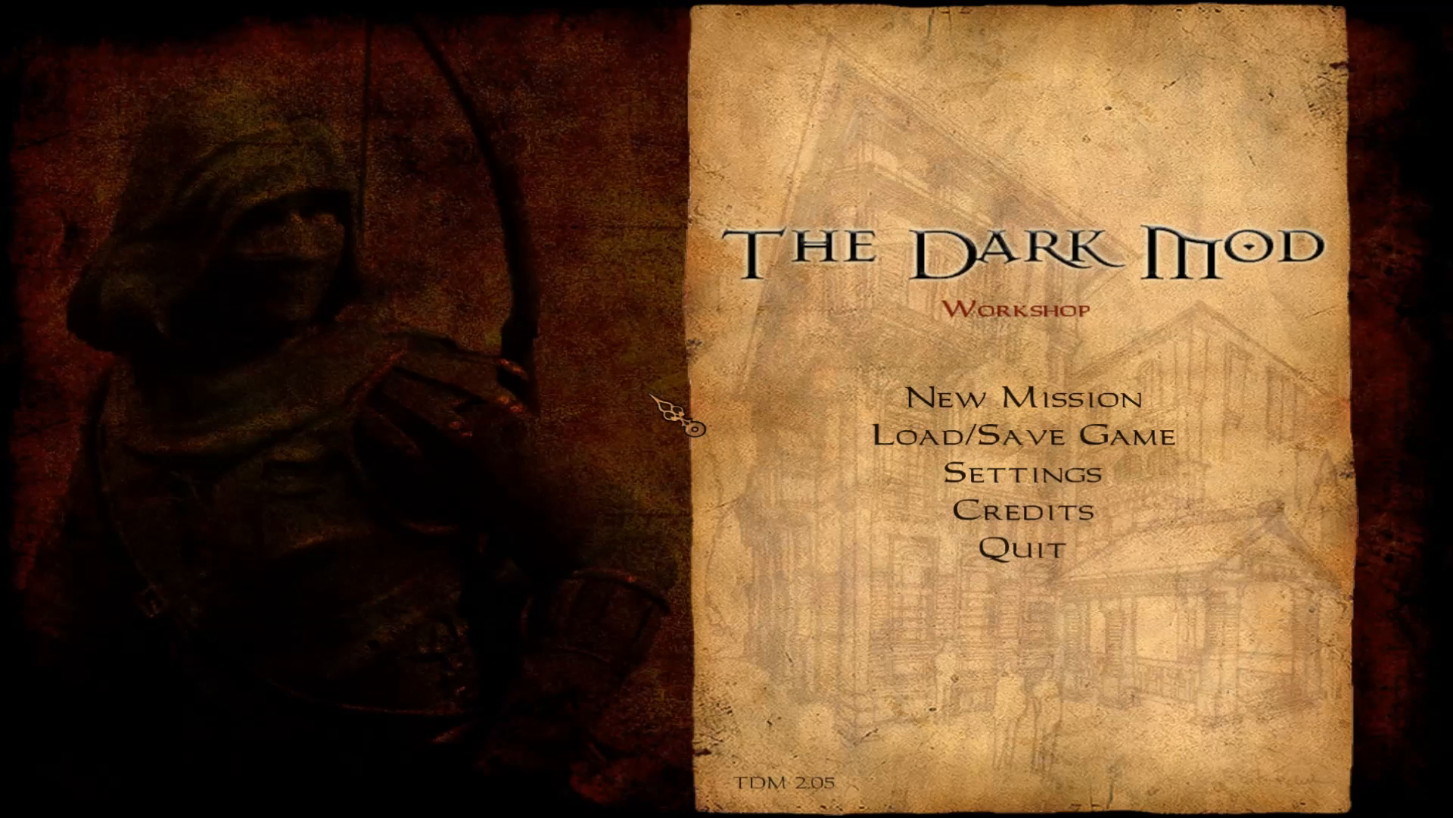
{"action": "key", "text": "ctrl+alt+grave"}
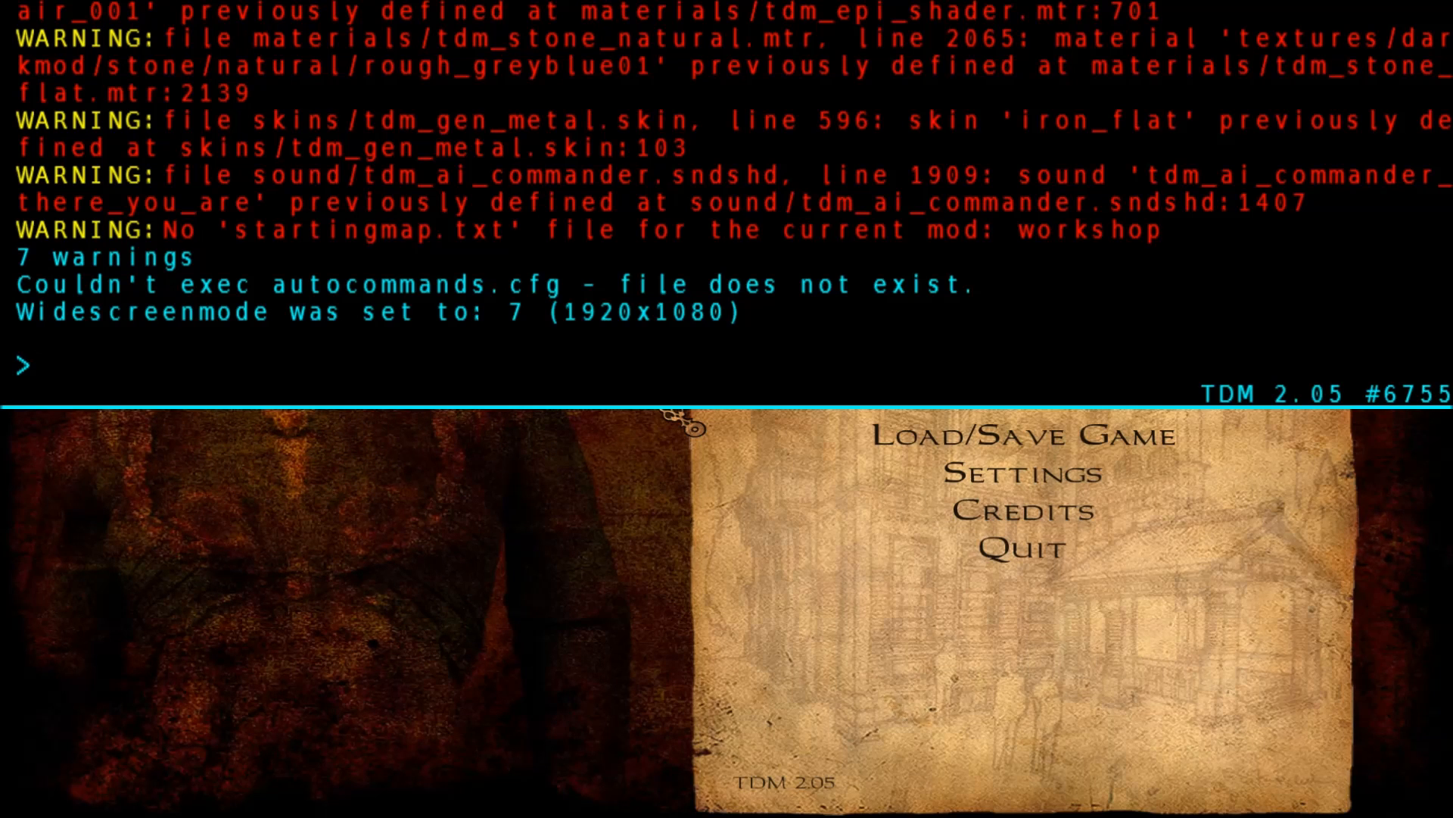
{"action": "type", "text": "map man1"}
{"action": "key", "text": "Return"}
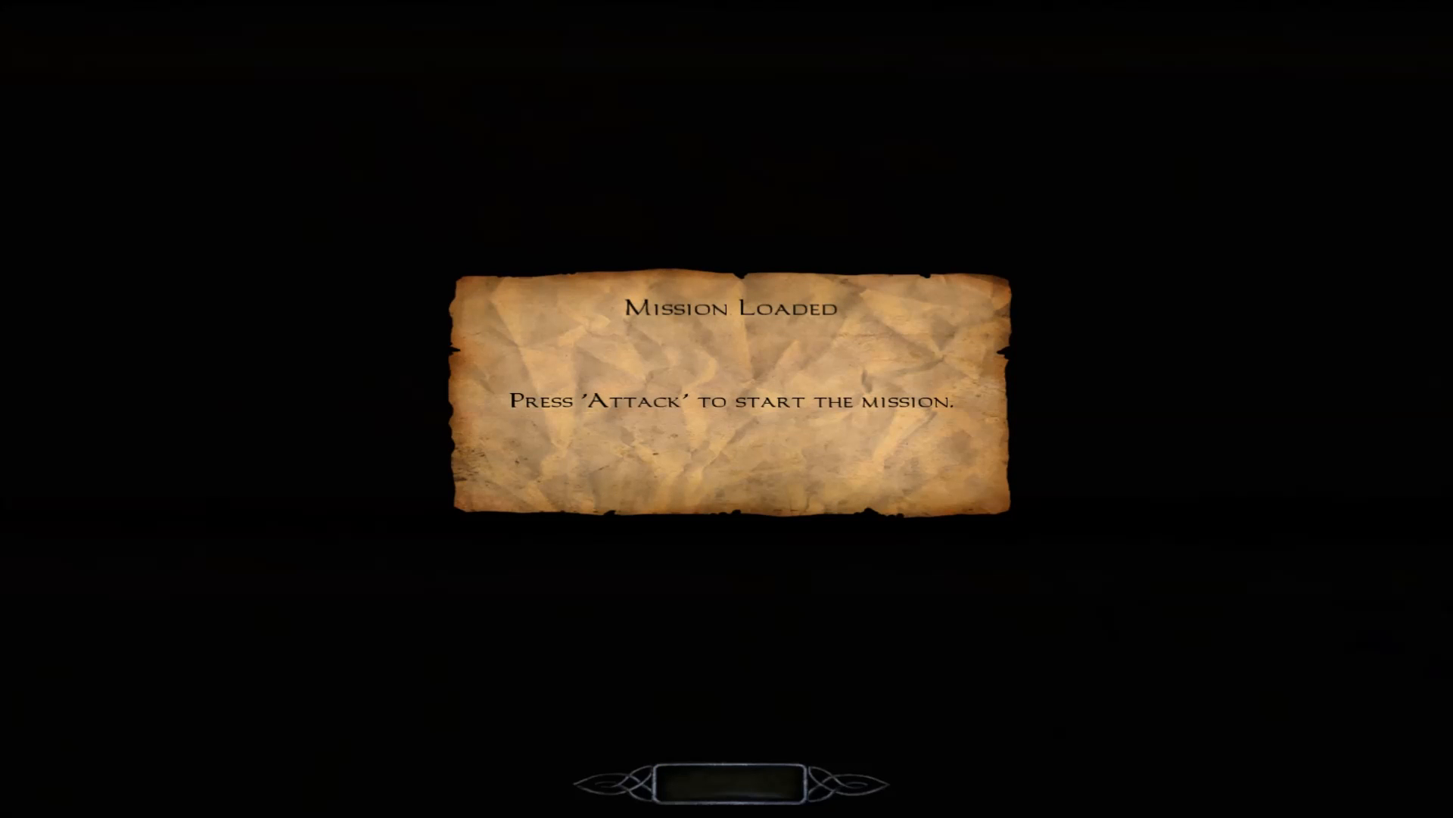
{"action": "left_click", "coordinate": [726, 409]}
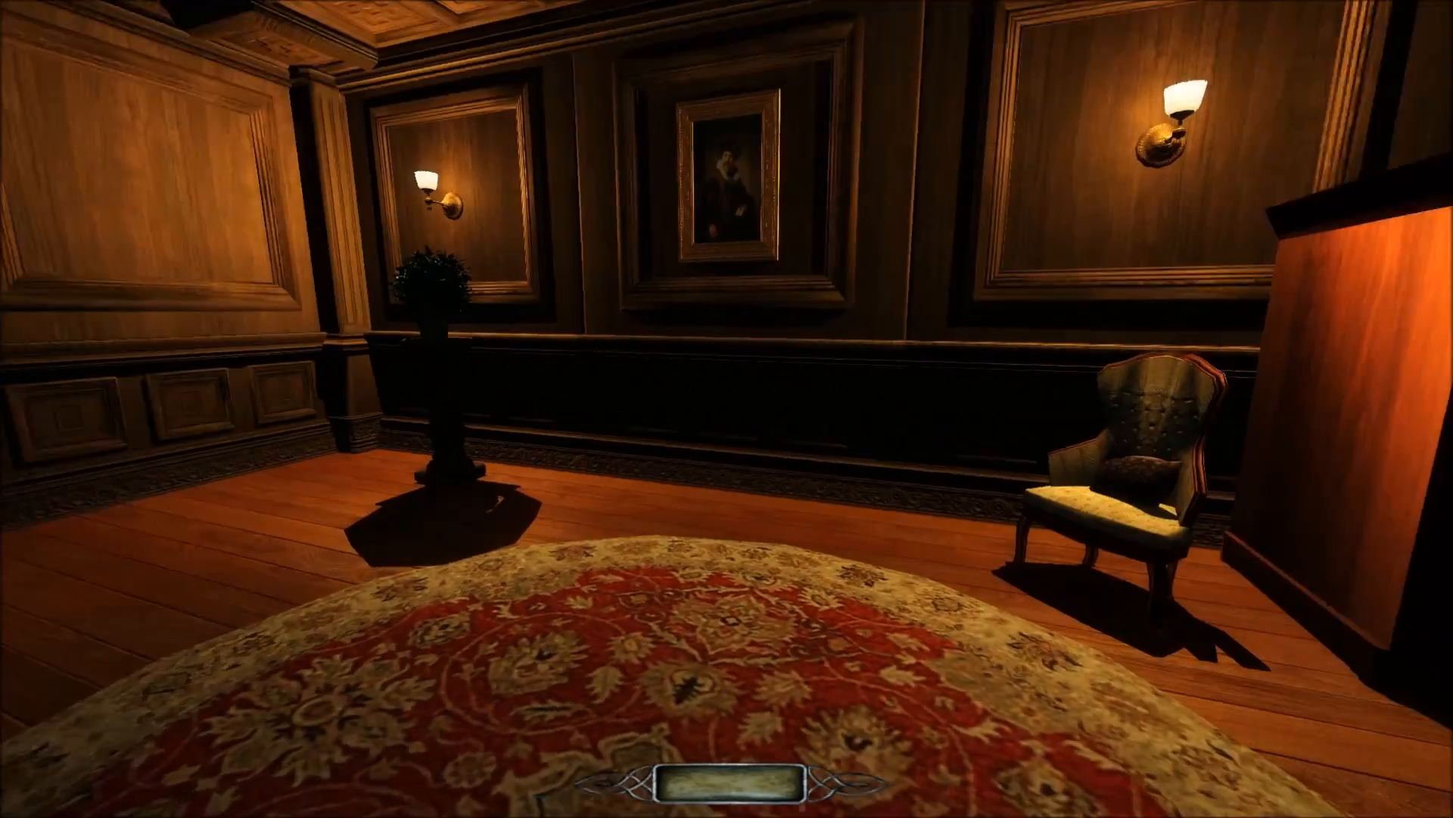
Walk through the bedroom and check the lighting around the bed, the folding screen and the dark corner beside the fireplace
{"action": "key", "text": "a"}
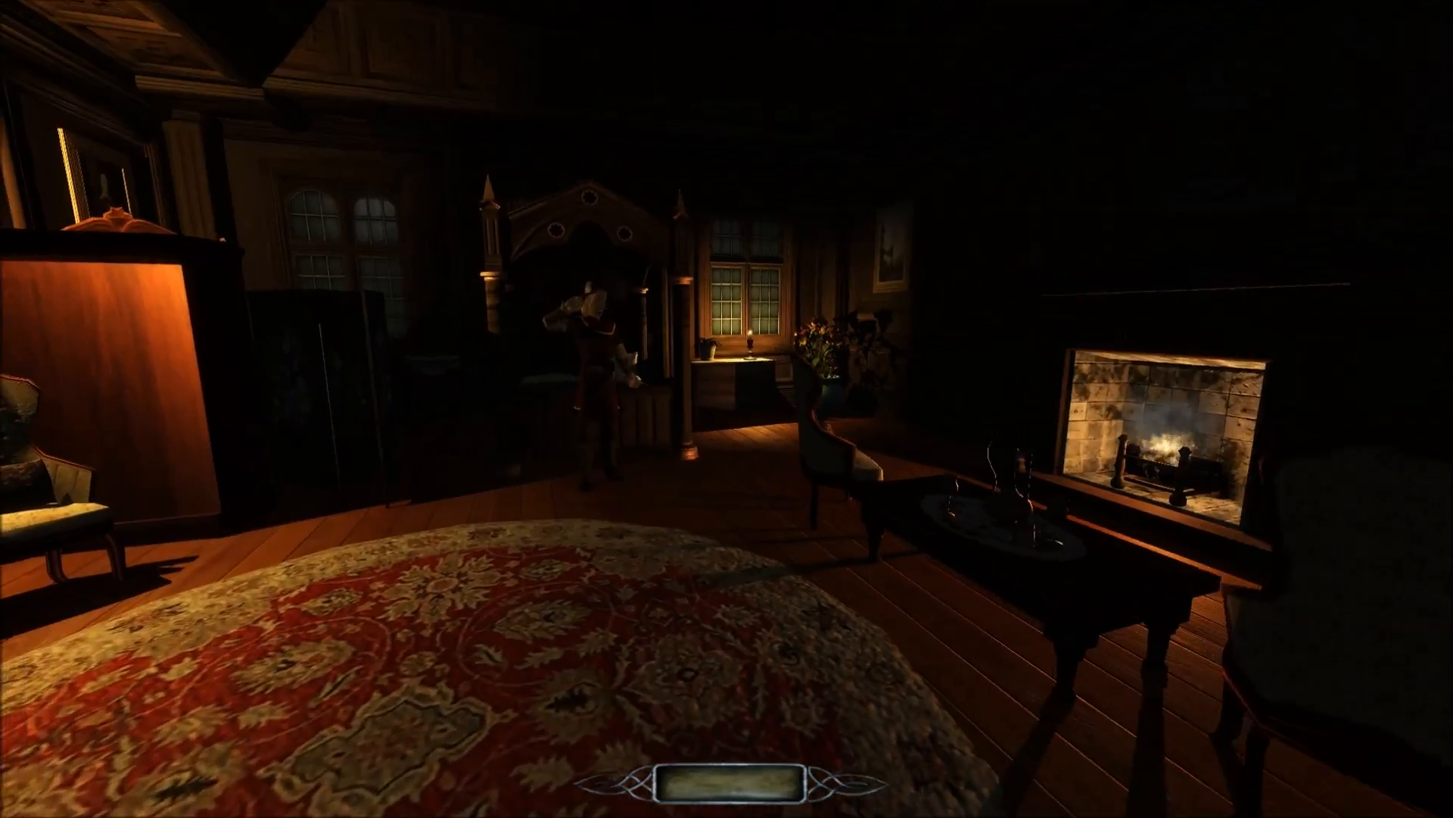
{"action": "key", "text": "w"}
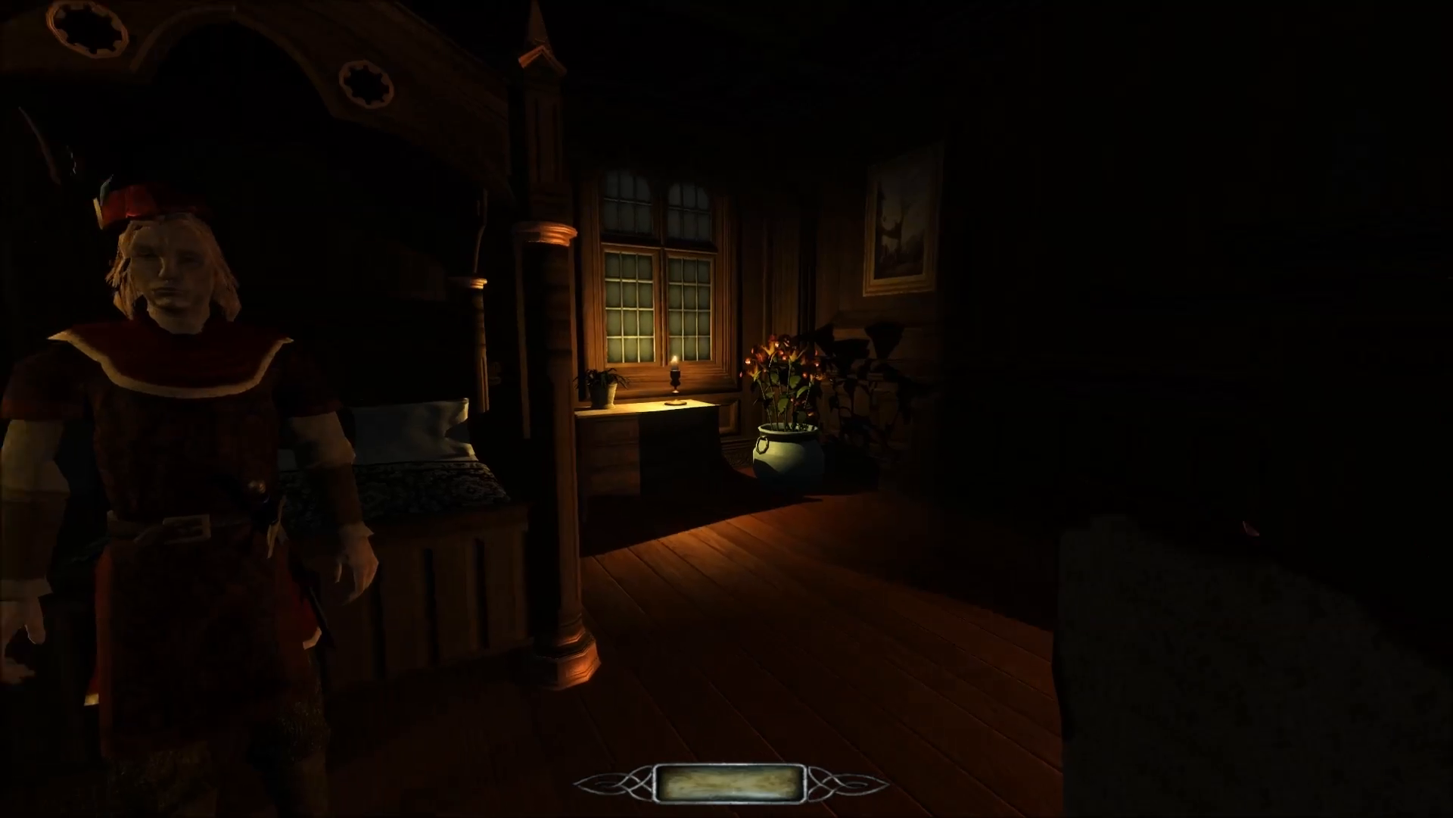
{"action": "key", "text": "s"}
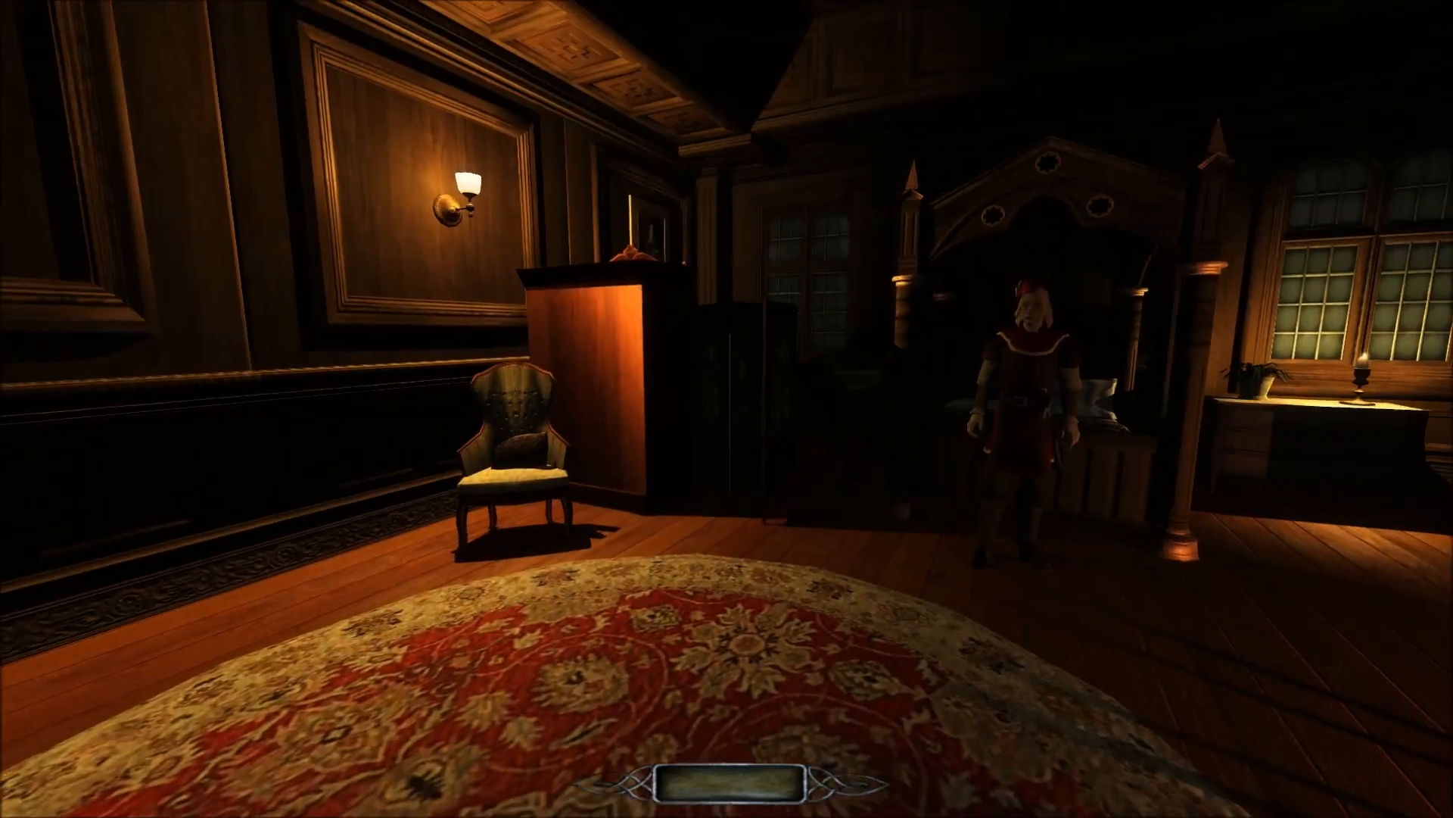
{"action": "key", "text": "w"}
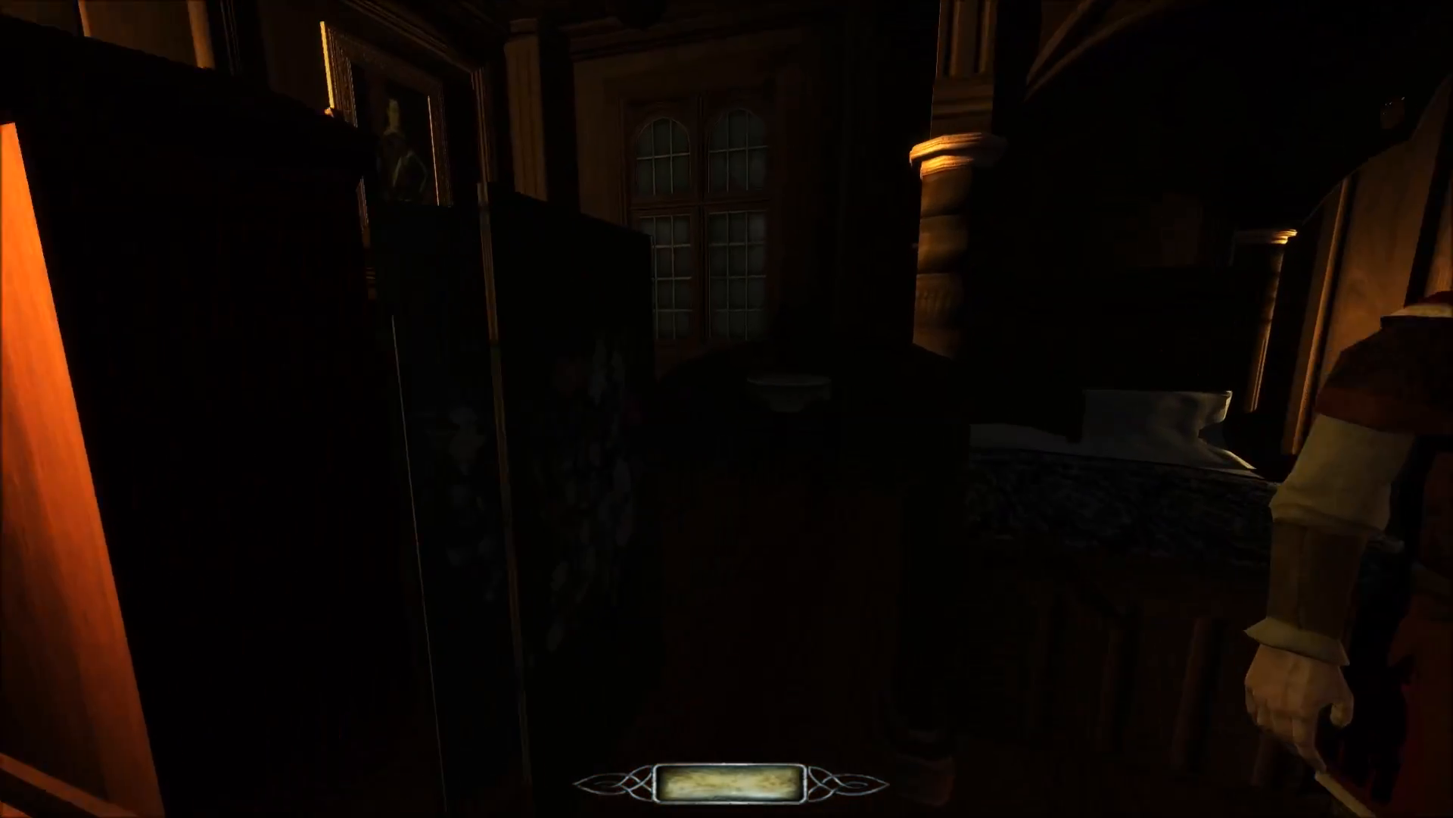
{"action": "key", "text": "w"}
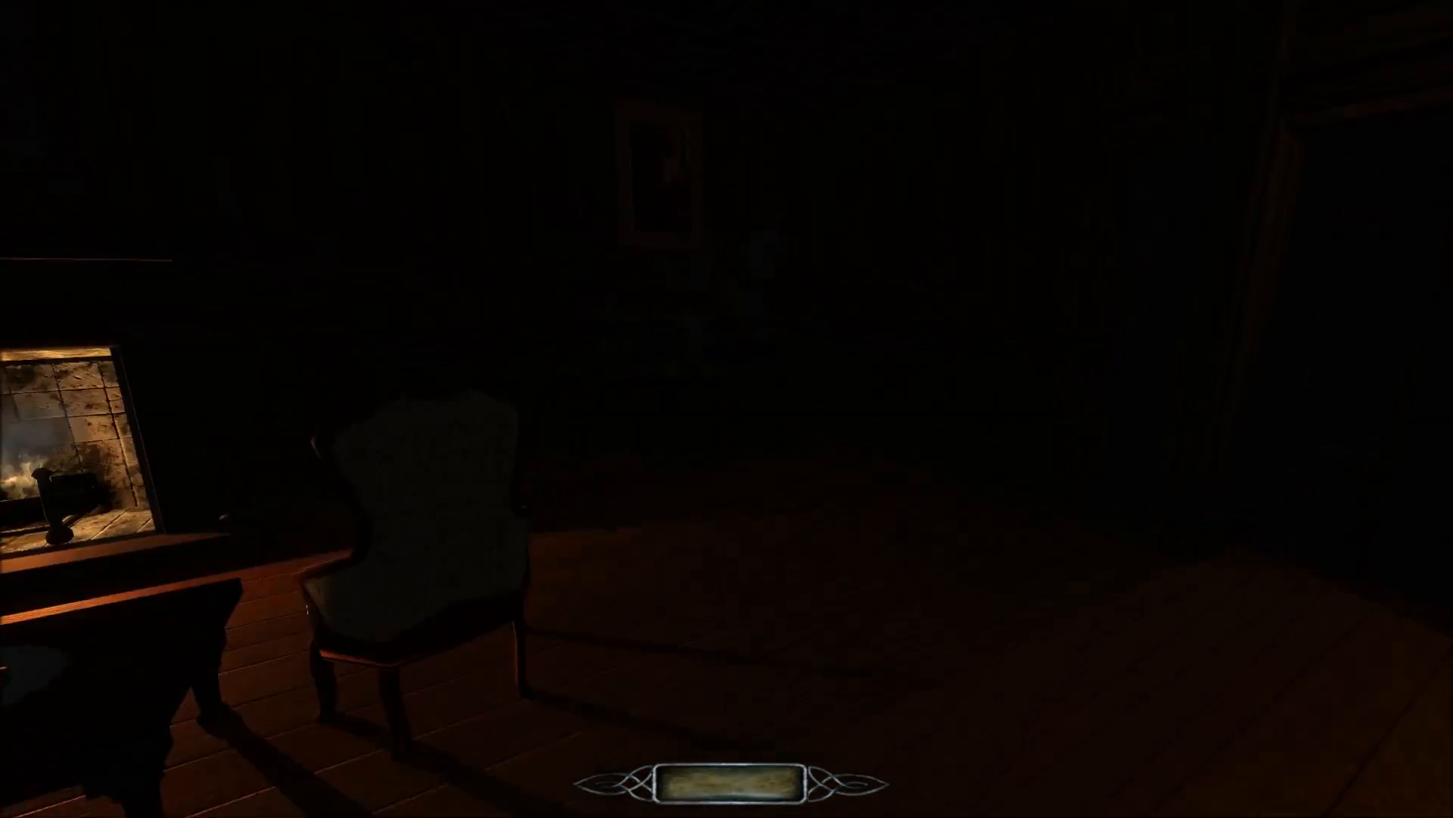
{"action": "key", "text": "w"}
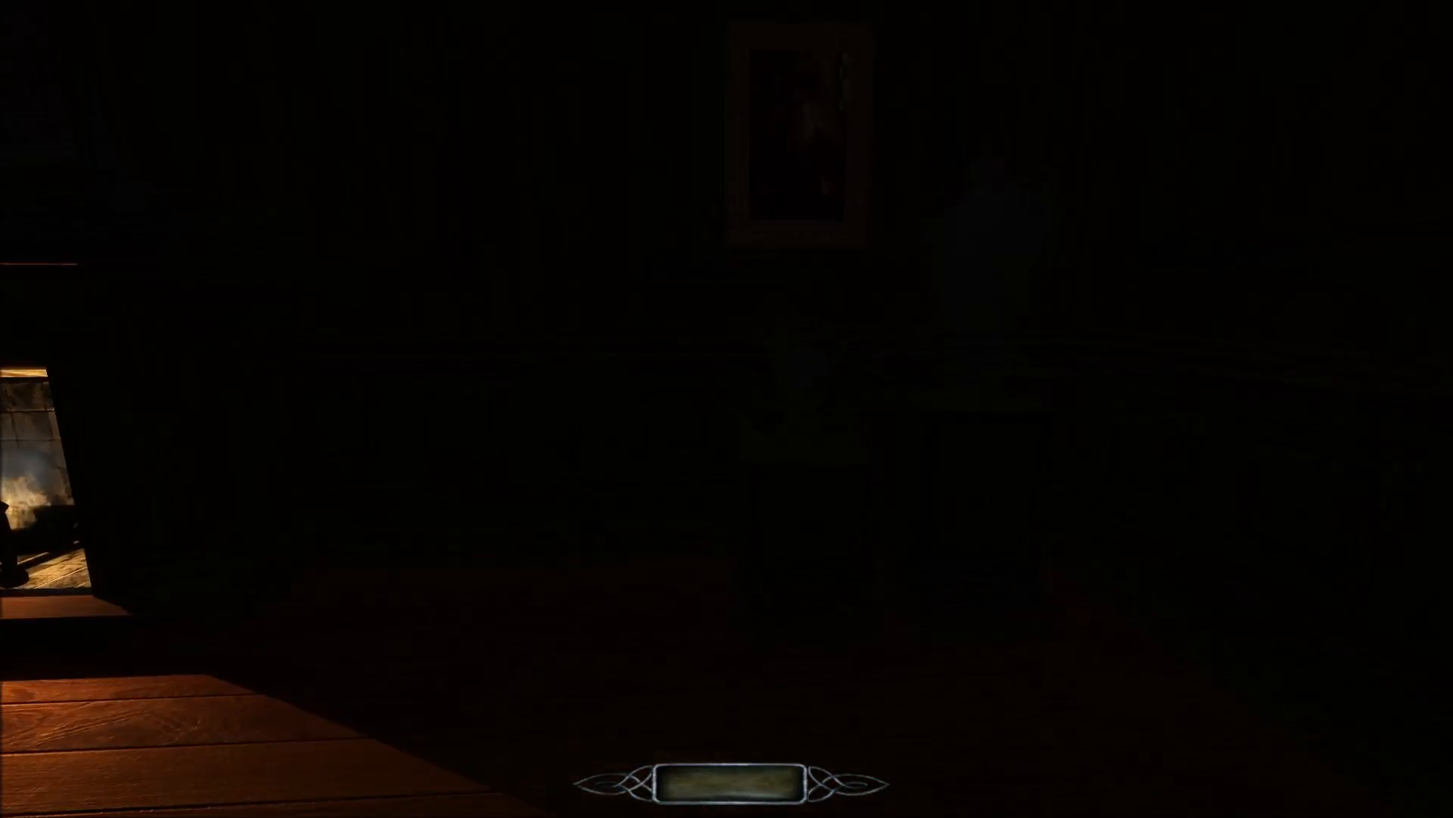
{"action": "key", "text": "s"}
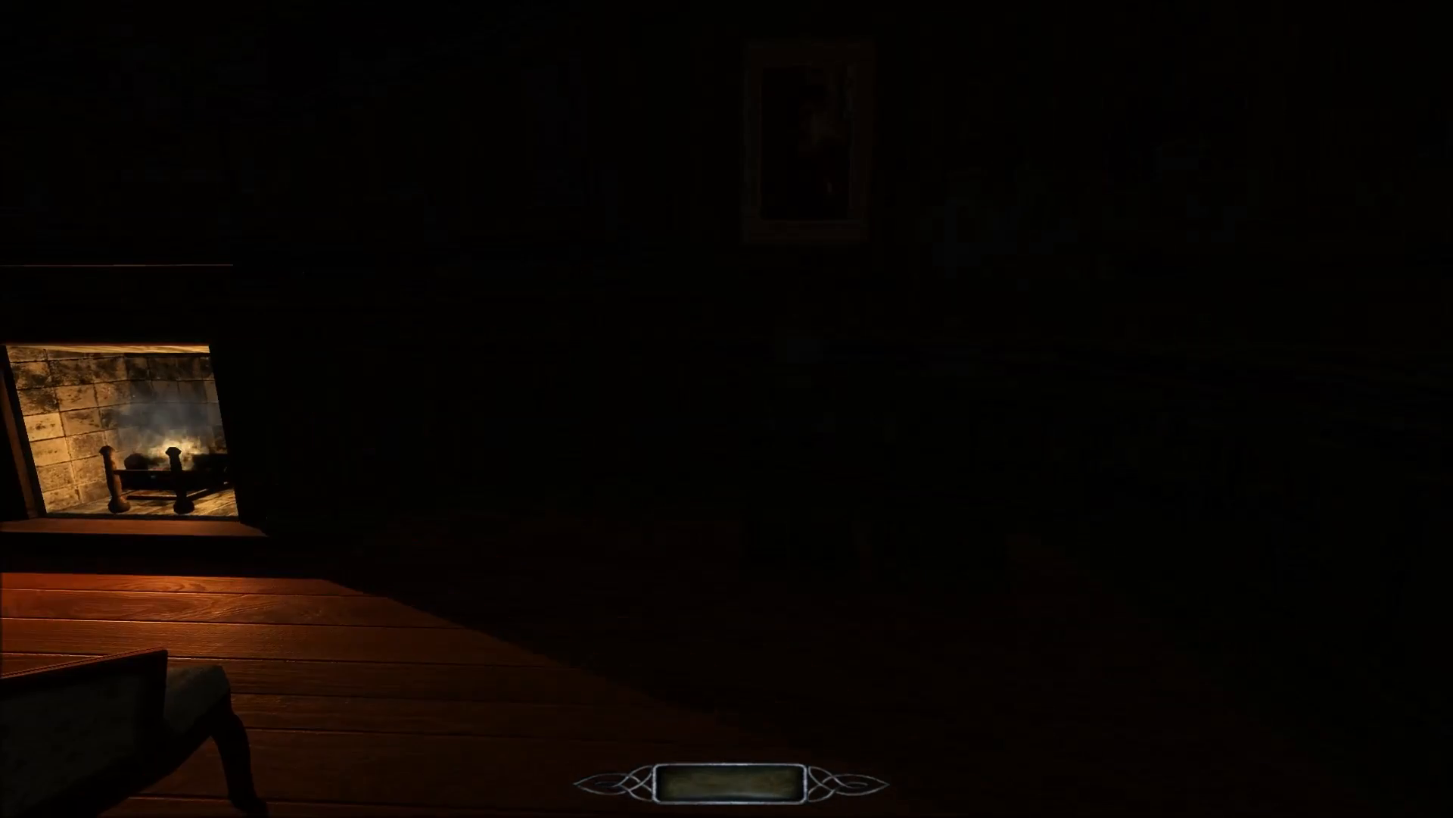
{"action": "key", "text": "s"}
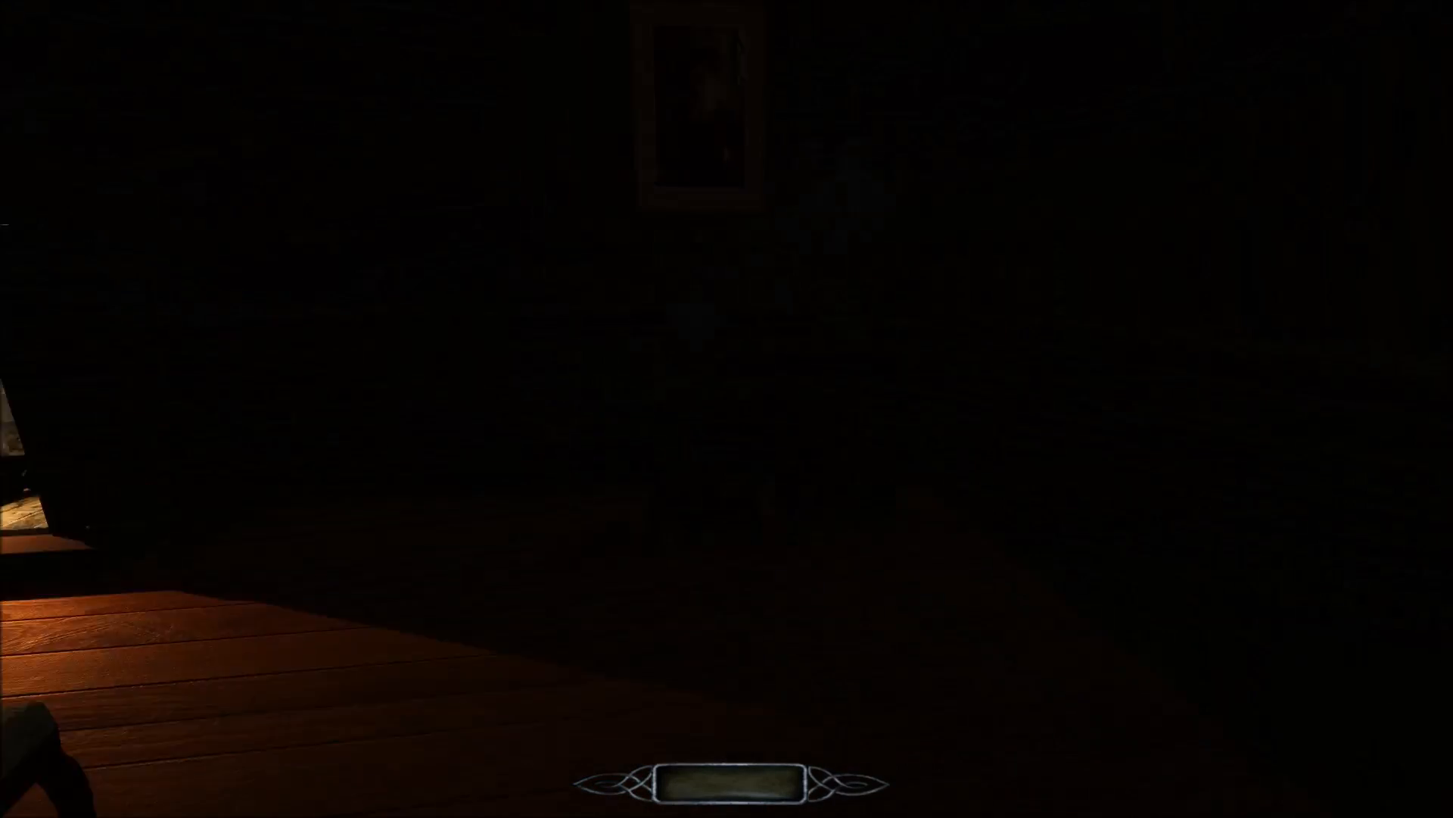
Examine the overall lighting across the rug, wardrobe and fireplace seating from the far end of the room
{"action": "key", "text": "s"}
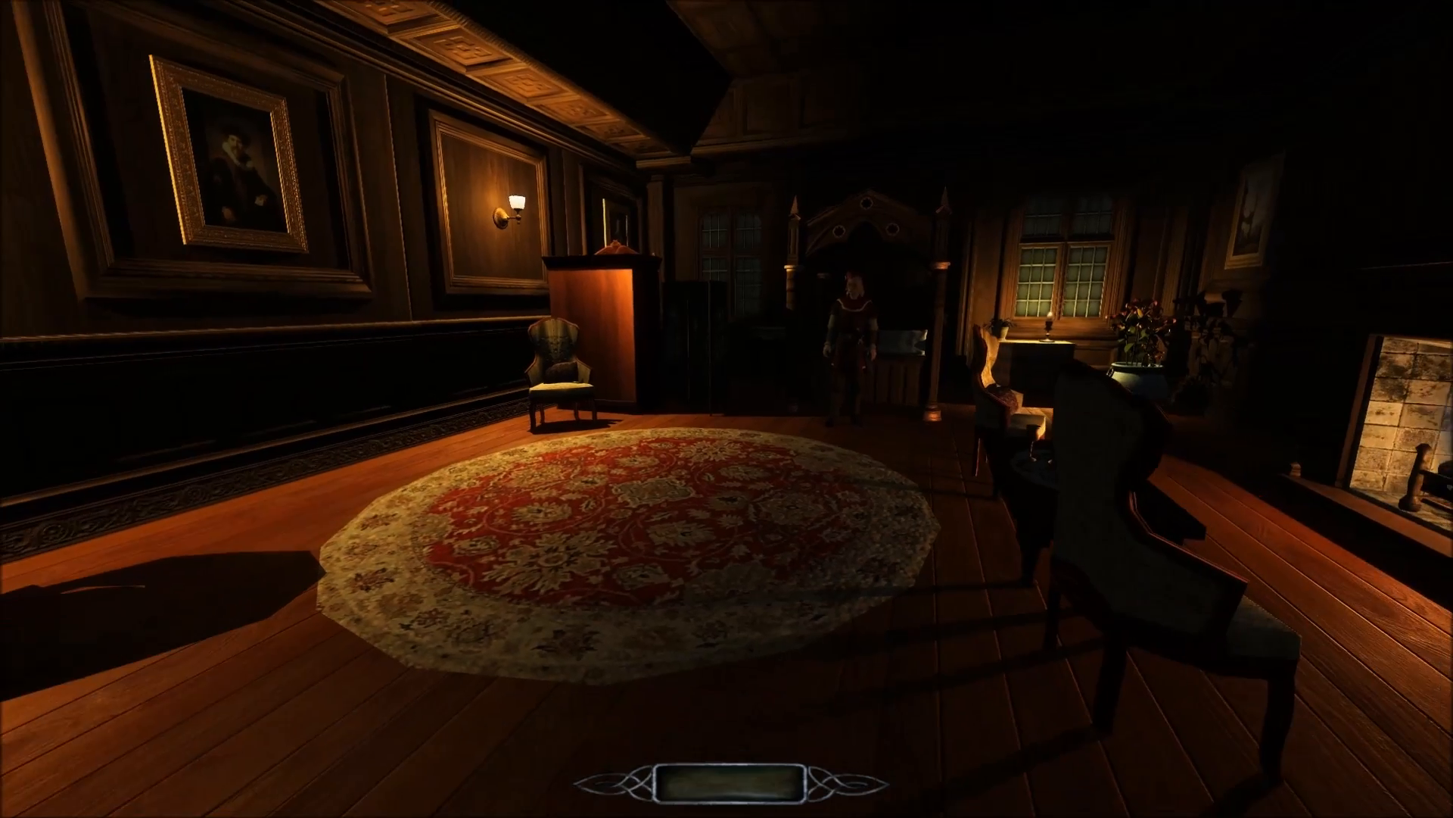
{"action": "key", "text": "s"}
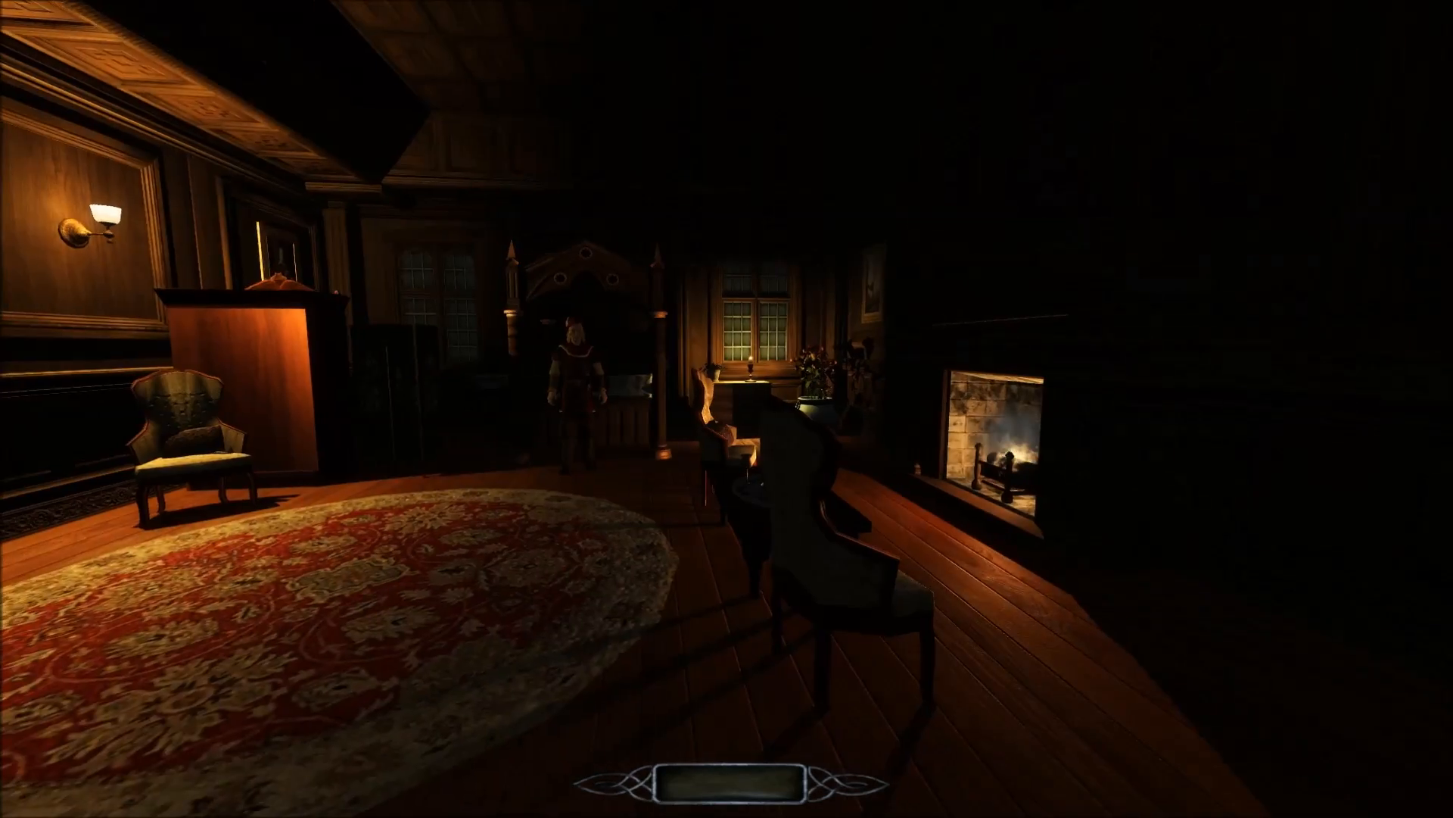
{"action": "key", "text": "w"}
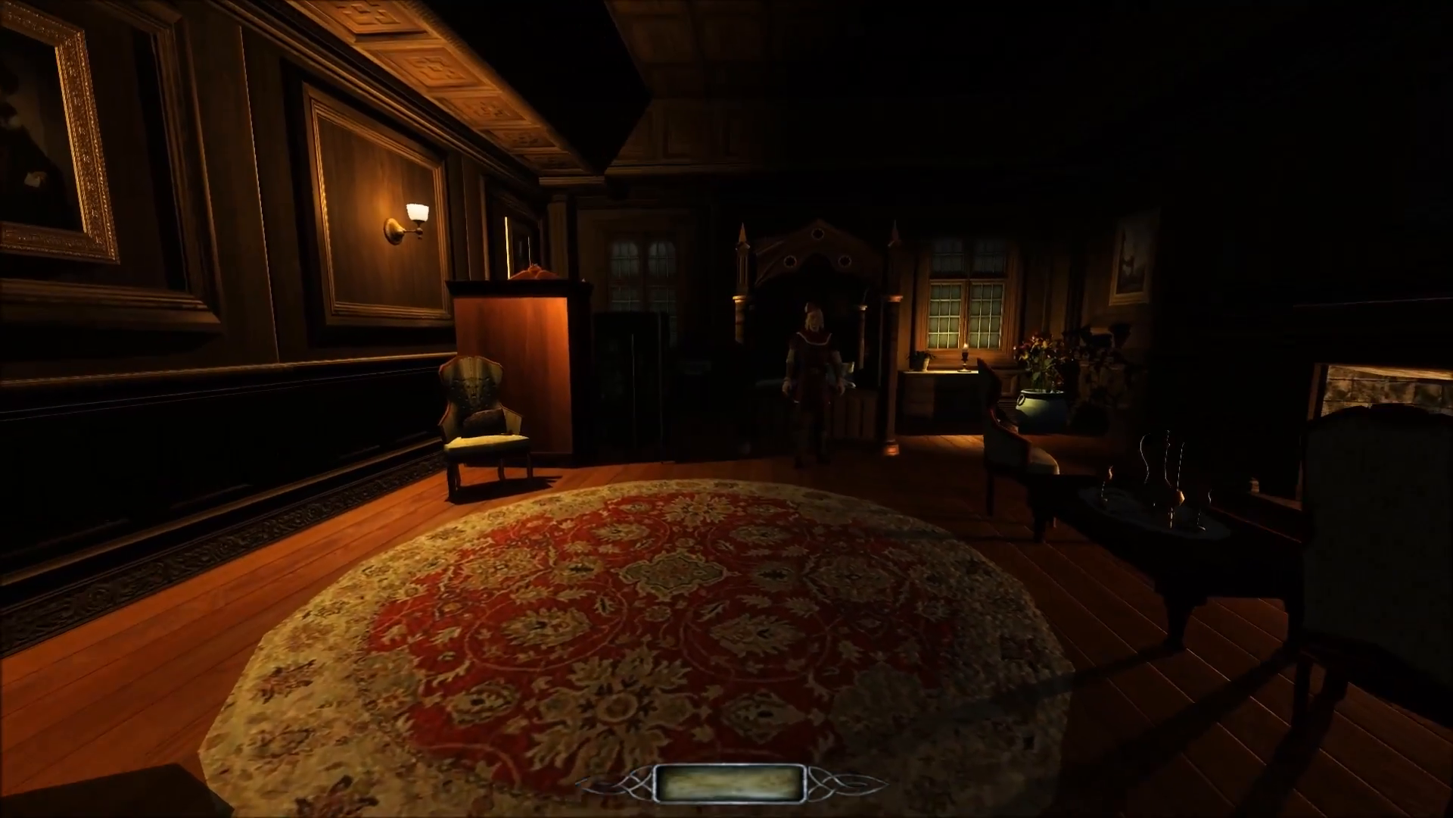
{"action": "key", "text": "w"}
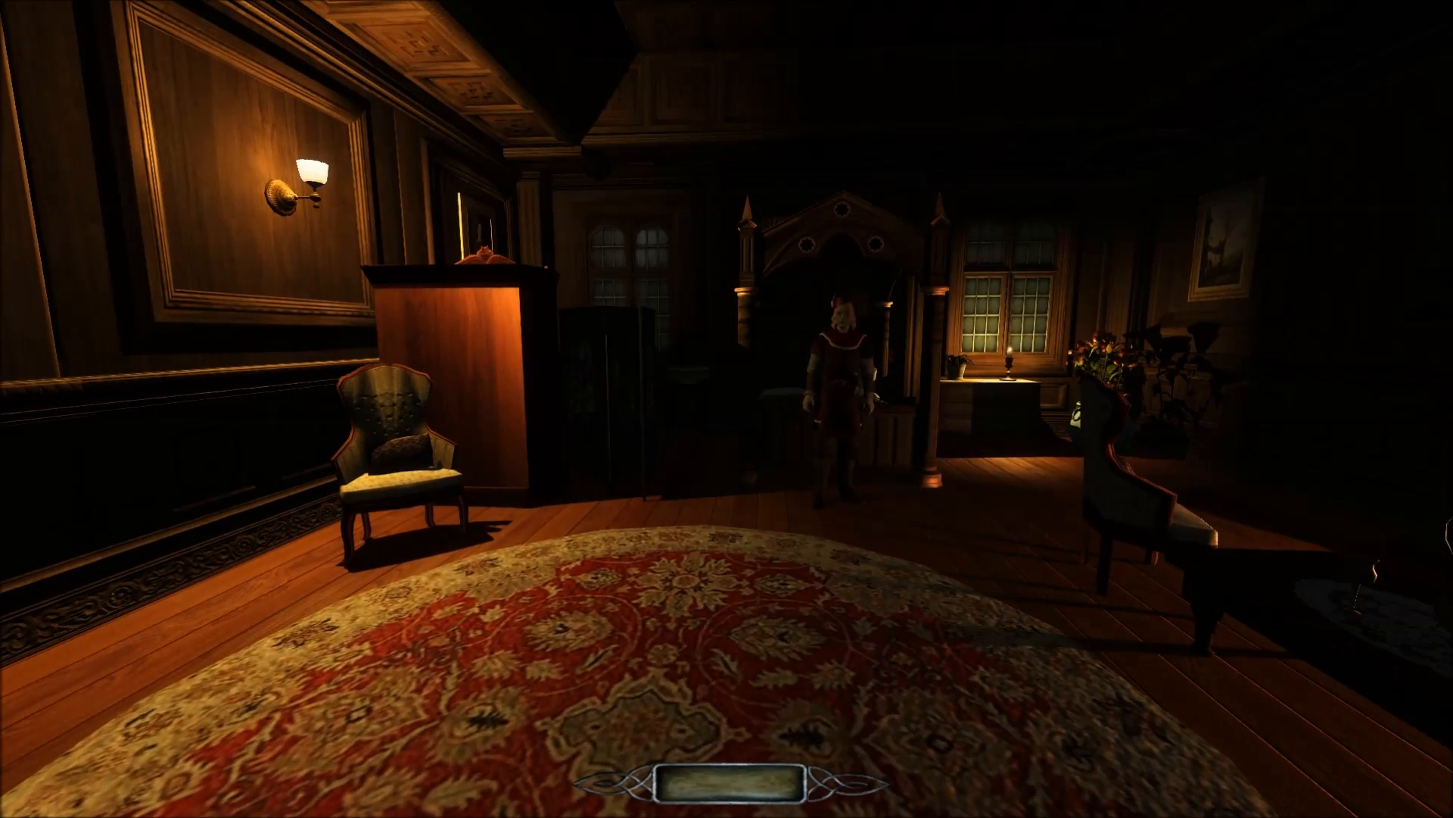
{"action": "key", "text": "s"}
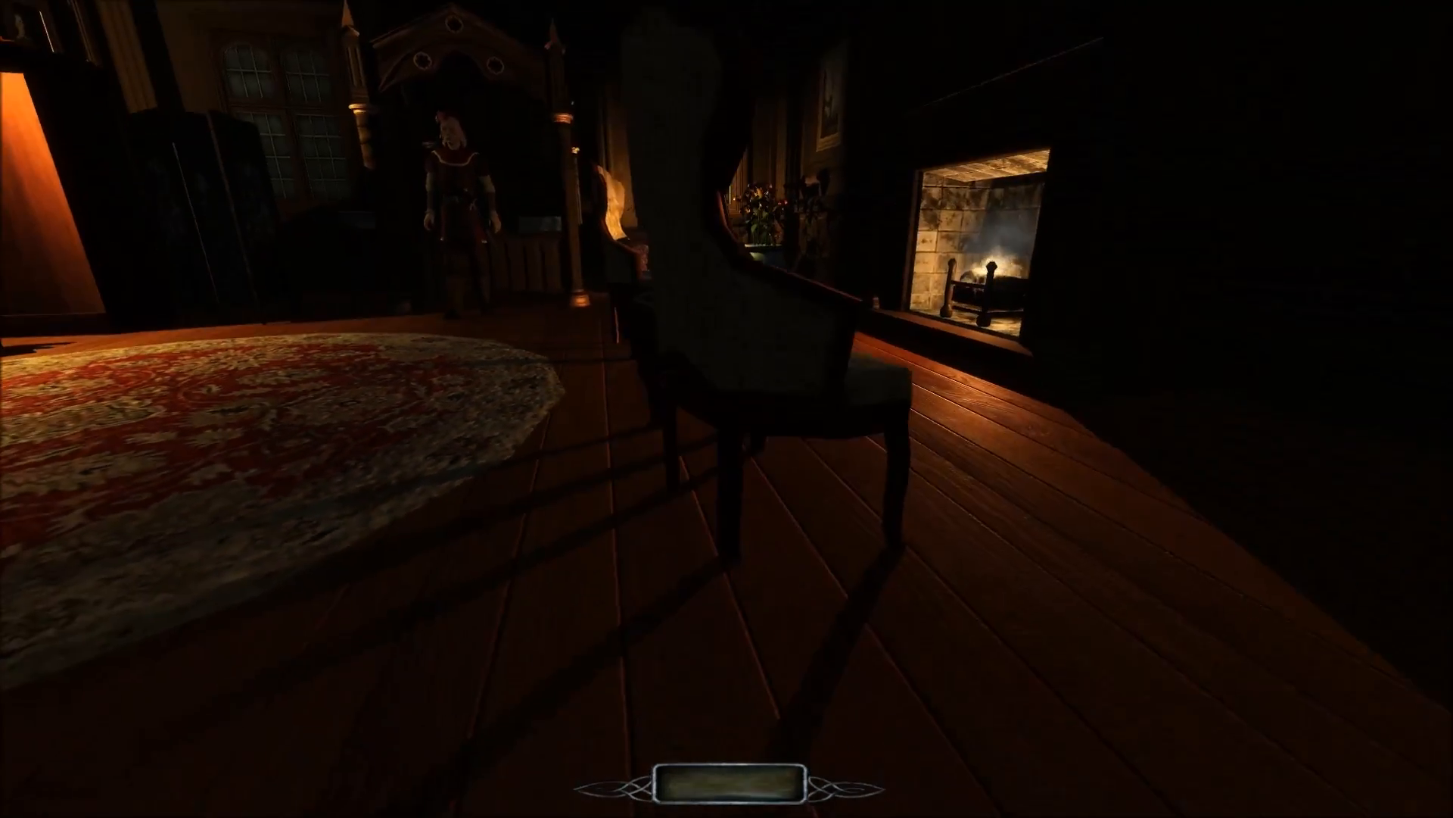
Walk up to the plant stand below the gas lamp and inspect the shadow it casts
{"action": "key", "text": "w"}
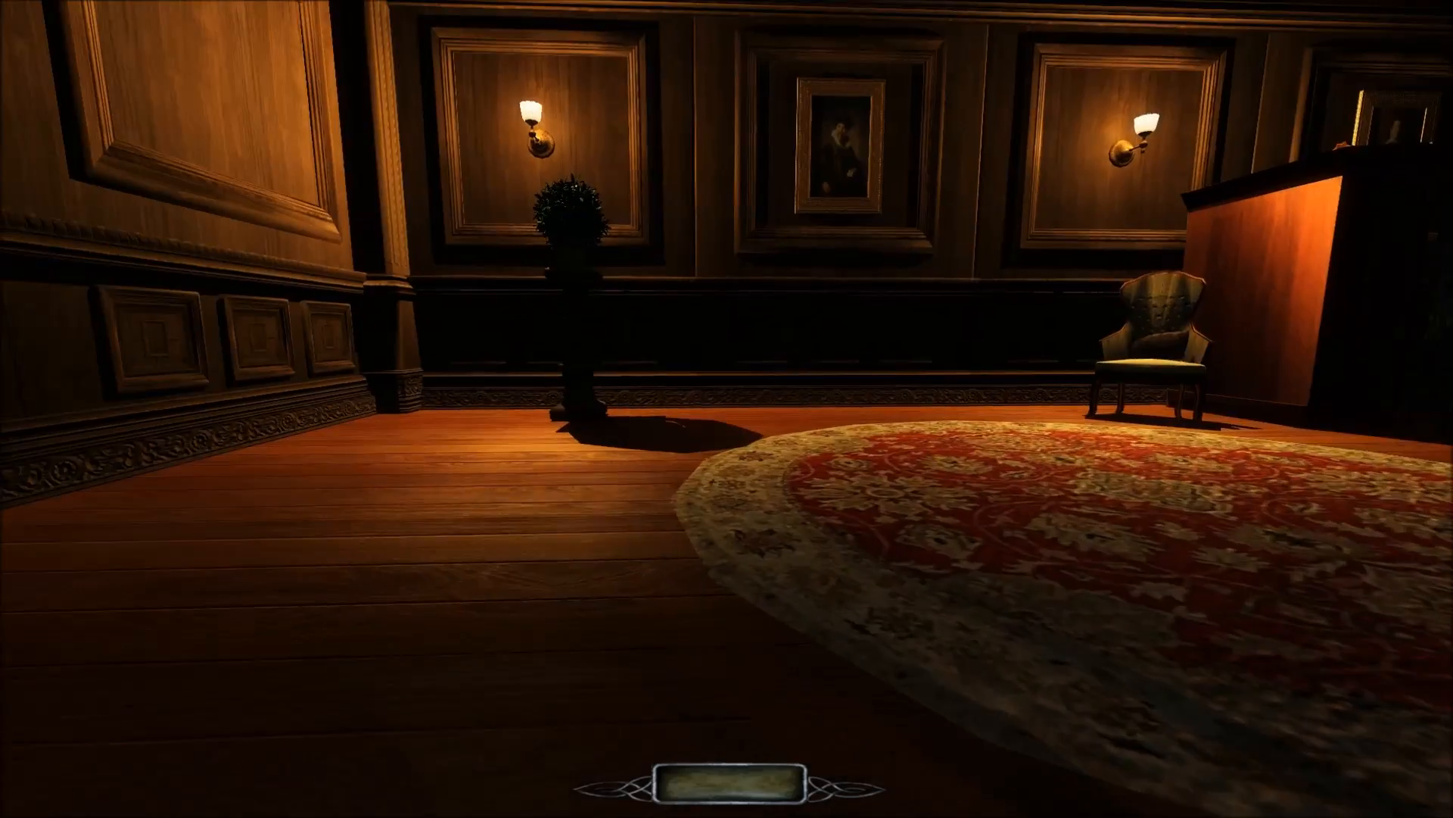
{"action": "key", "text": "w"}
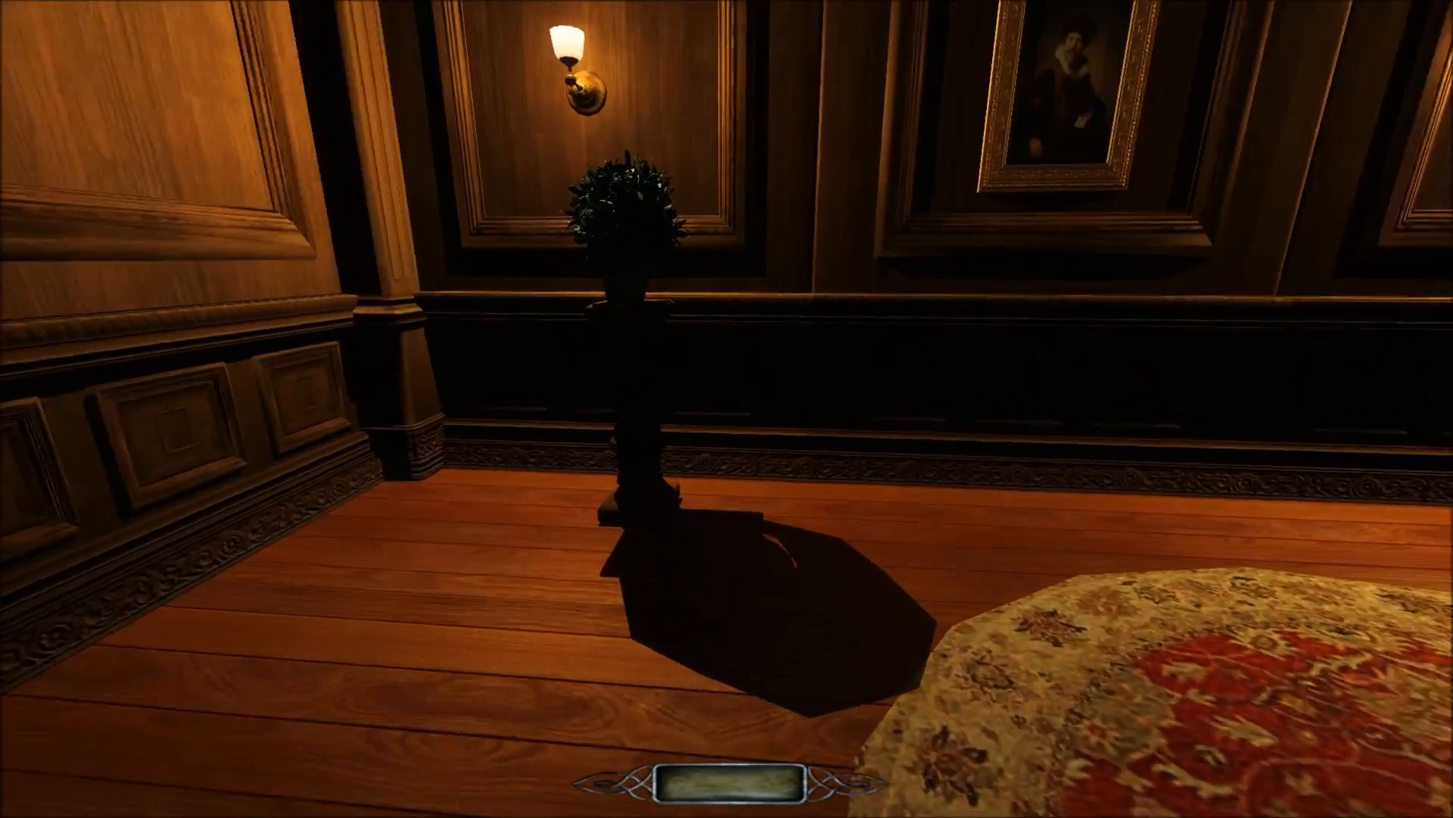
{"action": "key", "text": "w"}
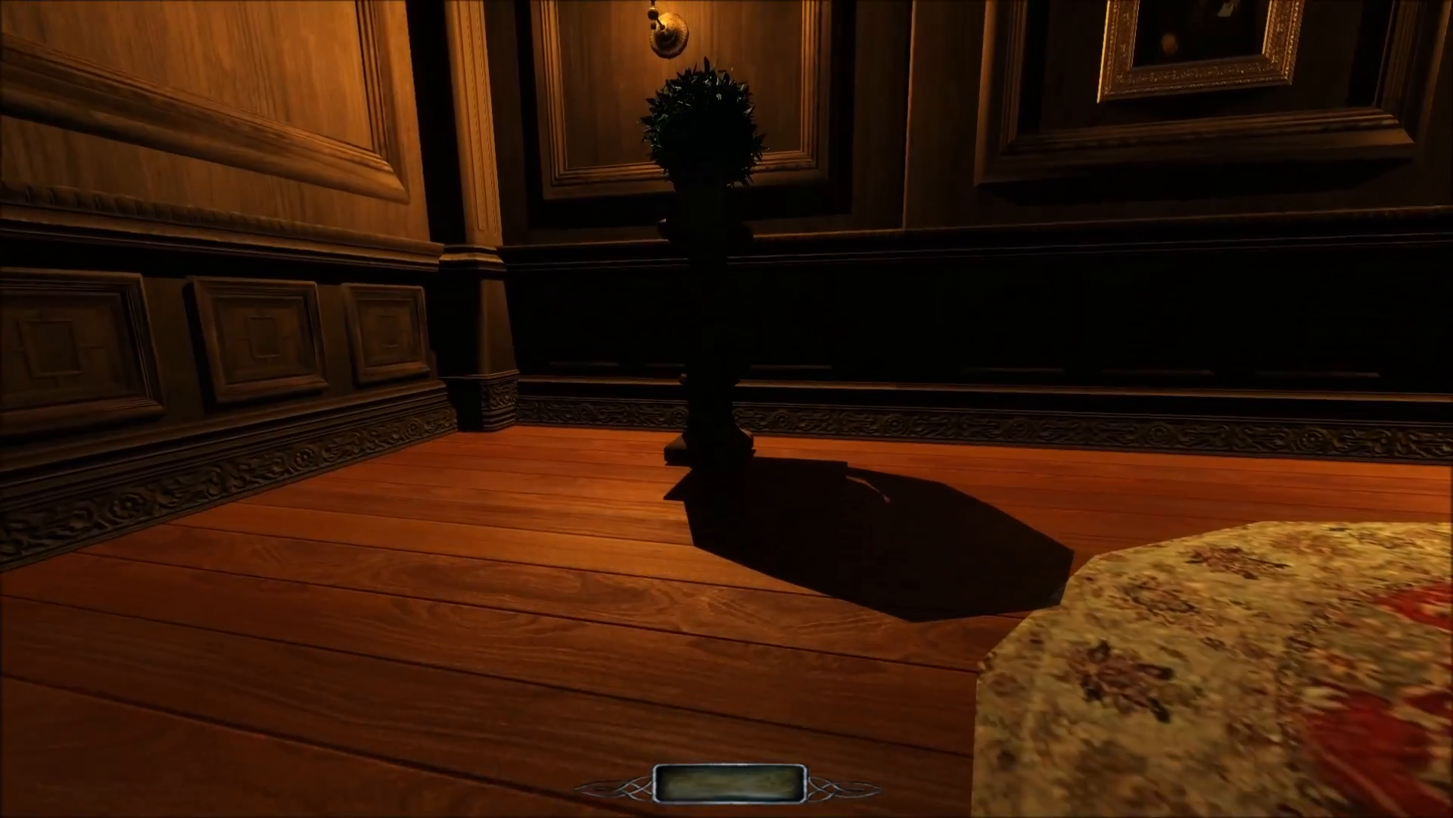
{"action": "key", "text": "w"}
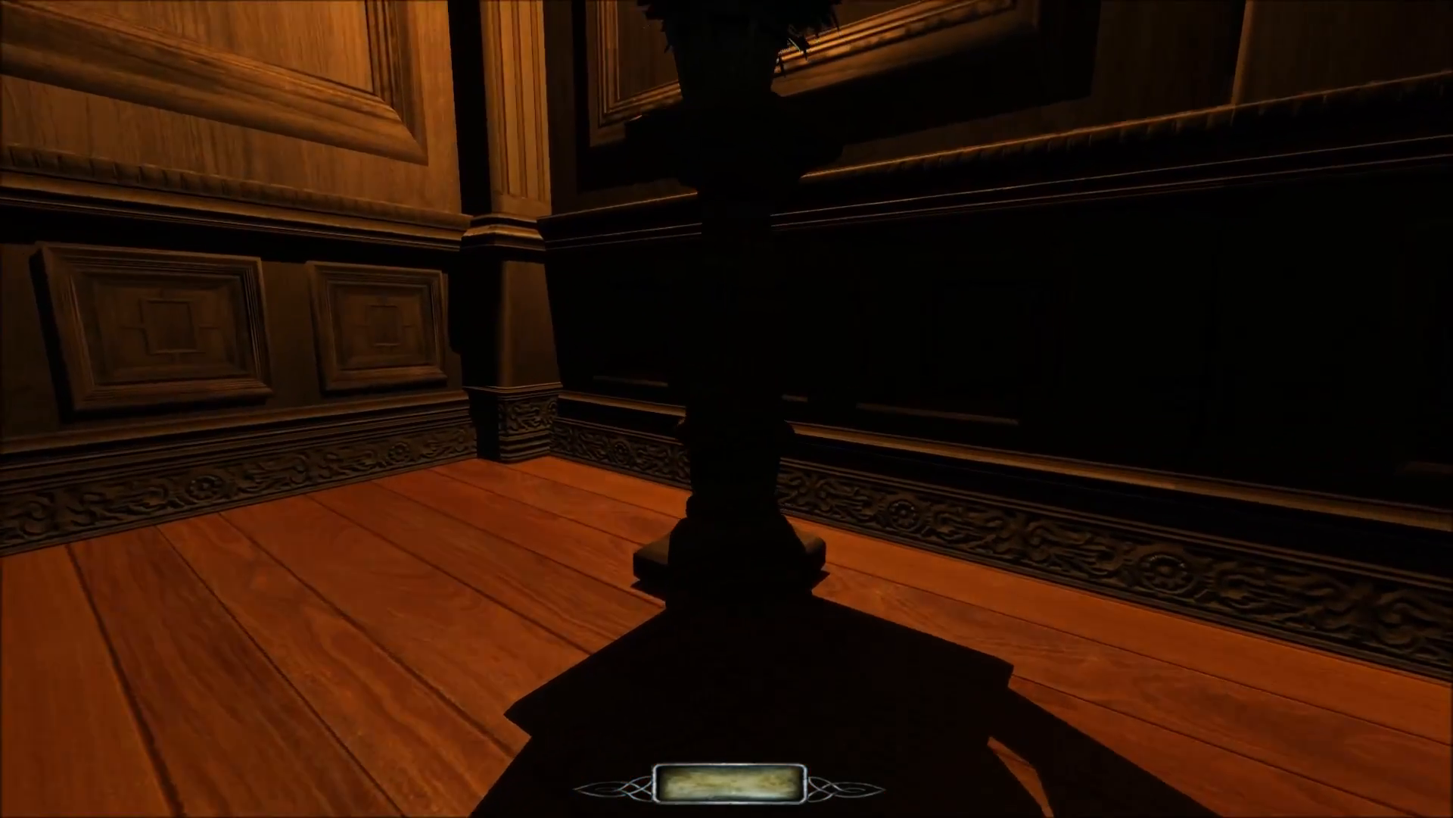
Go past the bed to the chest of drawers and inspect the candle's light on the window and flowers
{"action": "key", "text": "w"}
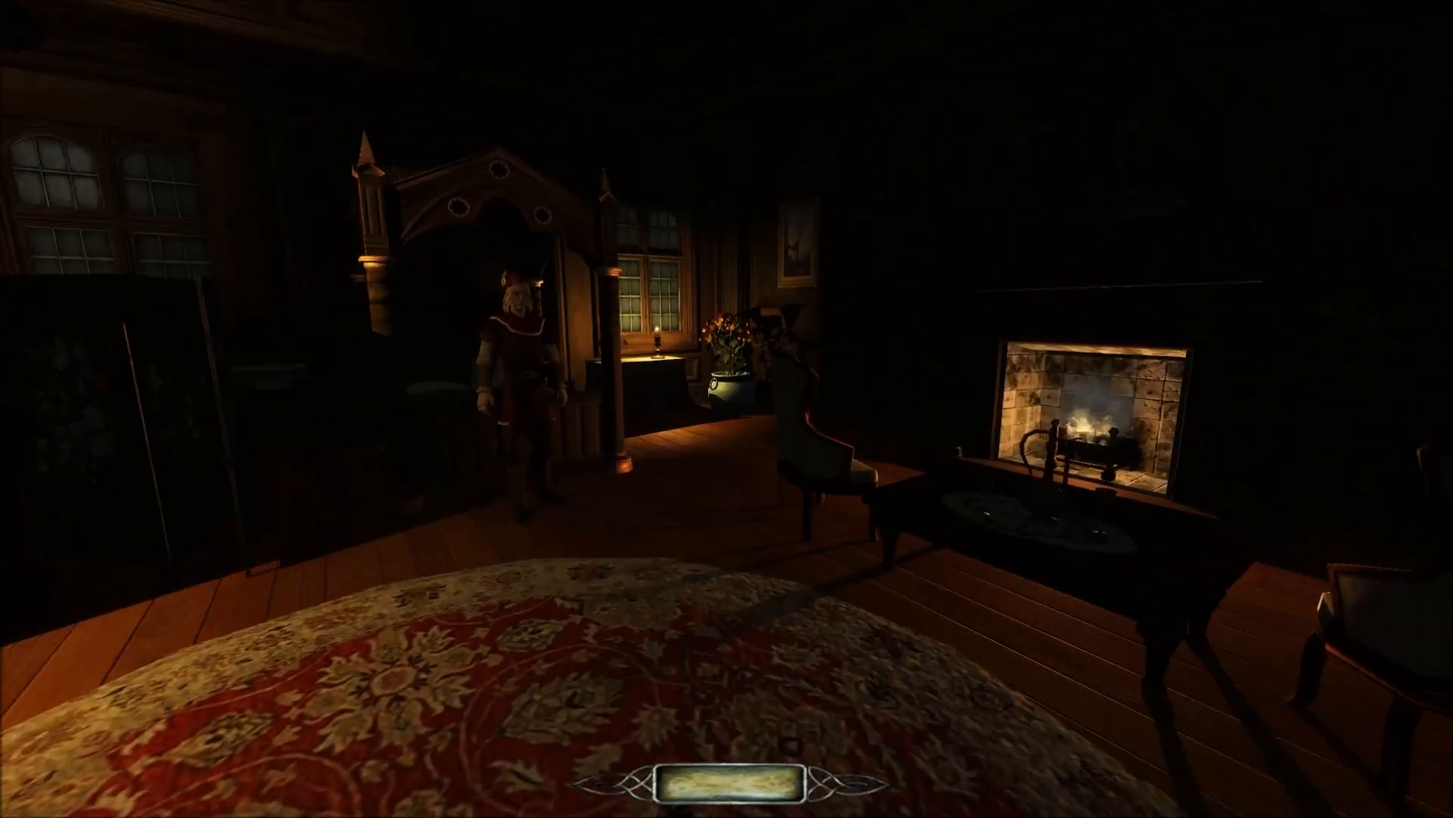
{"action": "key", "text": "w"}
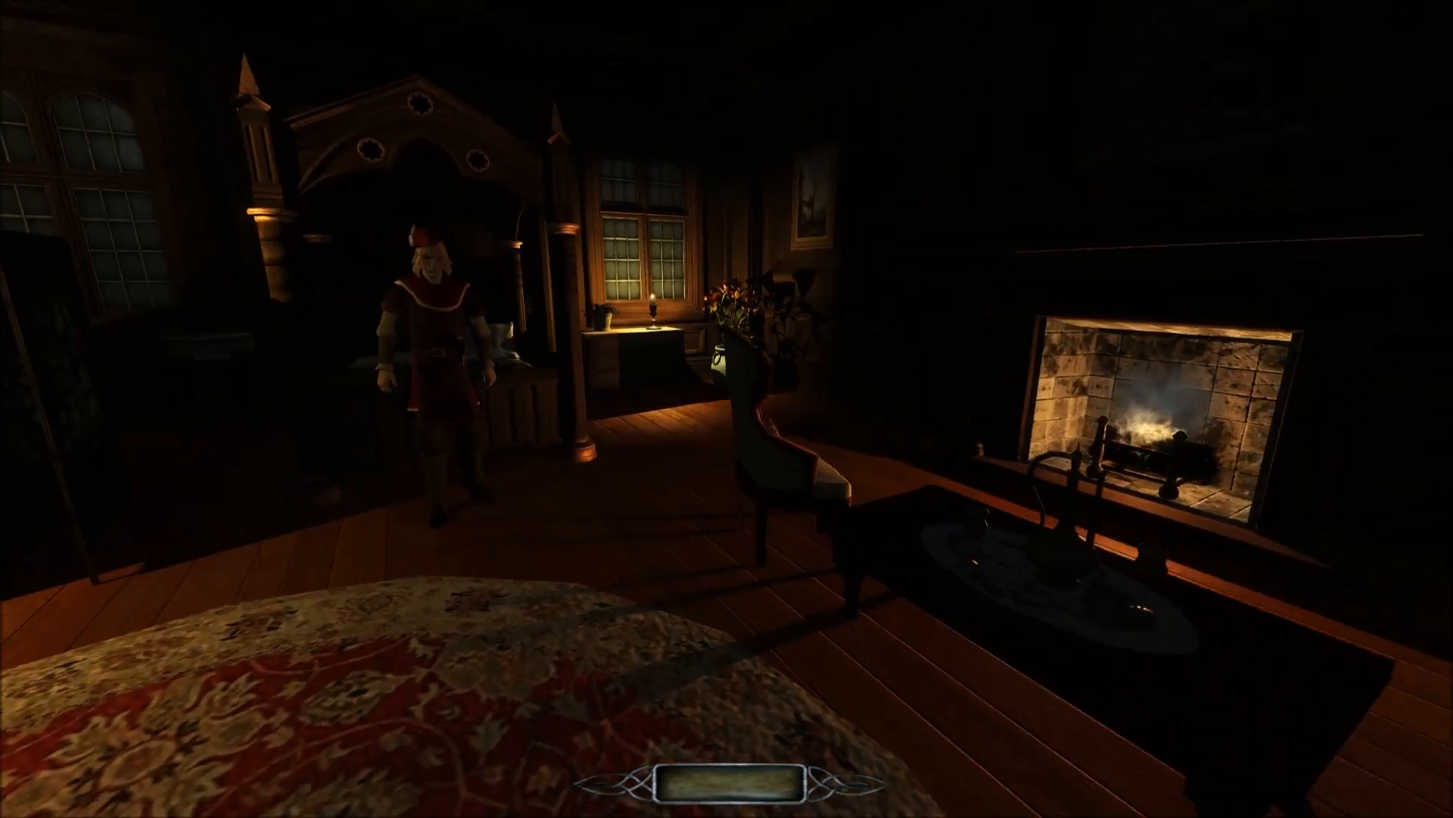
{"action": "key", "text": "w"}
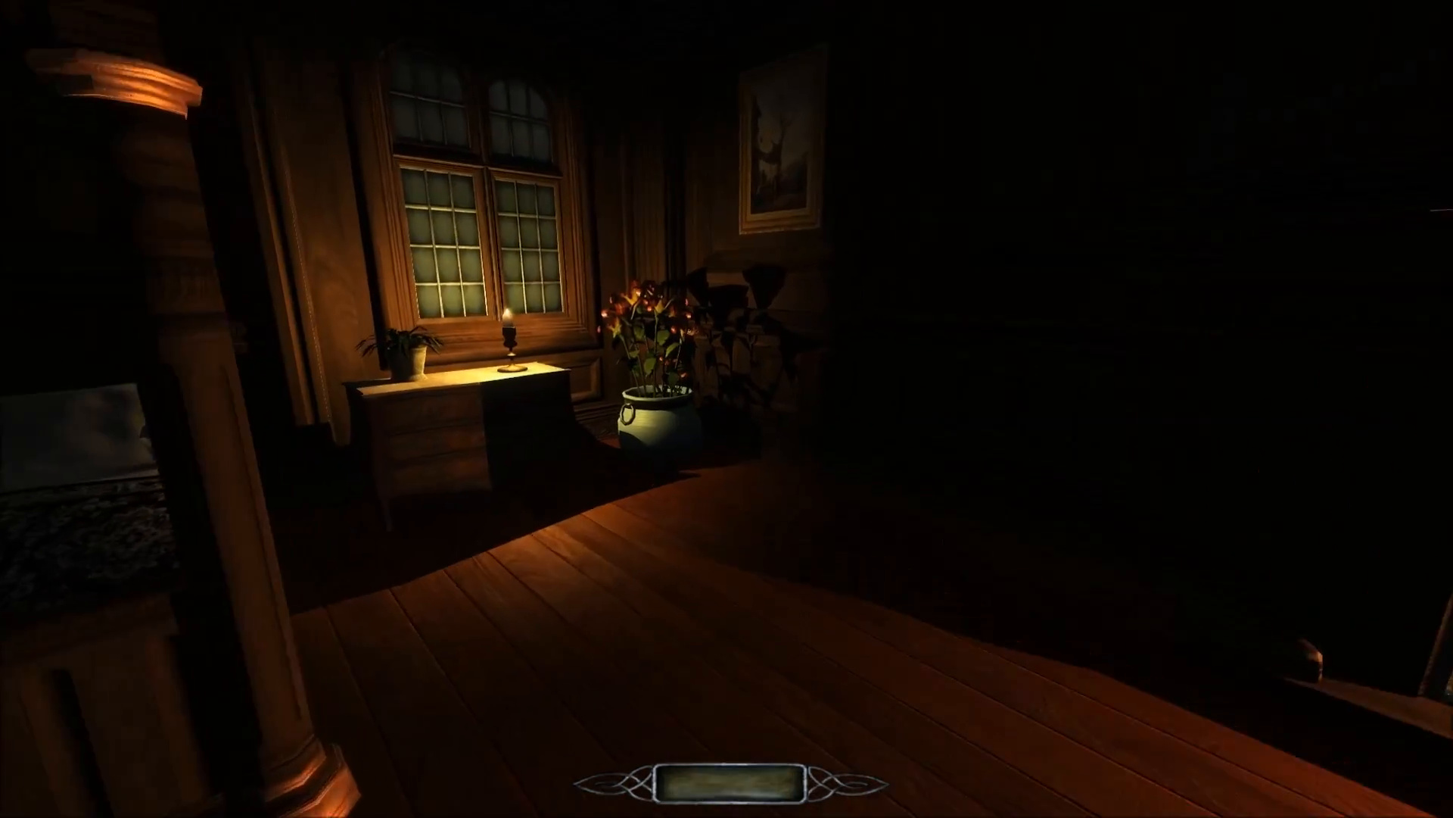
{"action": "key", "text": "w"}
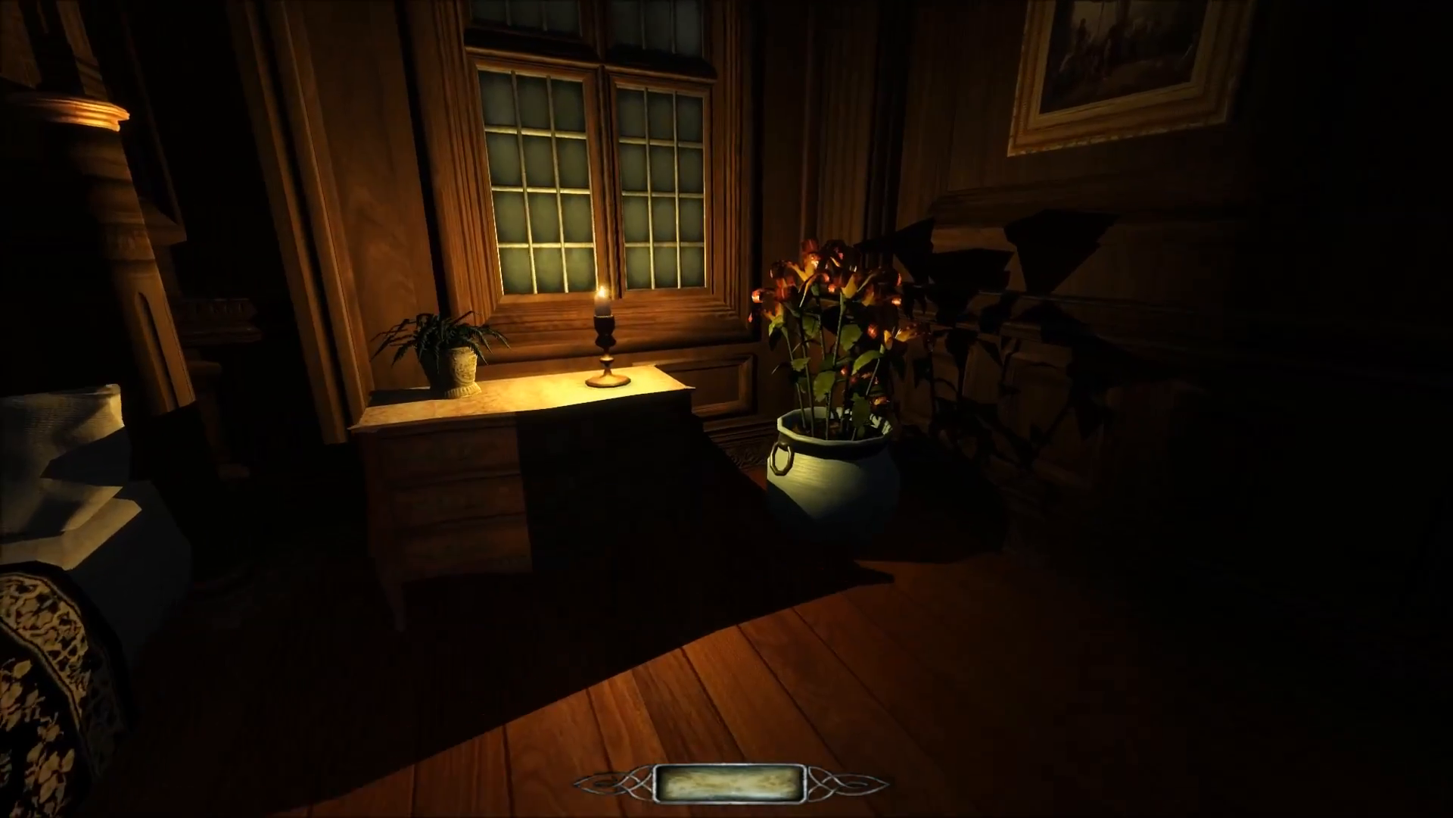
Compare the unlit fireplace wall with the gas-lit side of the room, looking across the rug towards the bed
{"action": "key", "text": "d"}
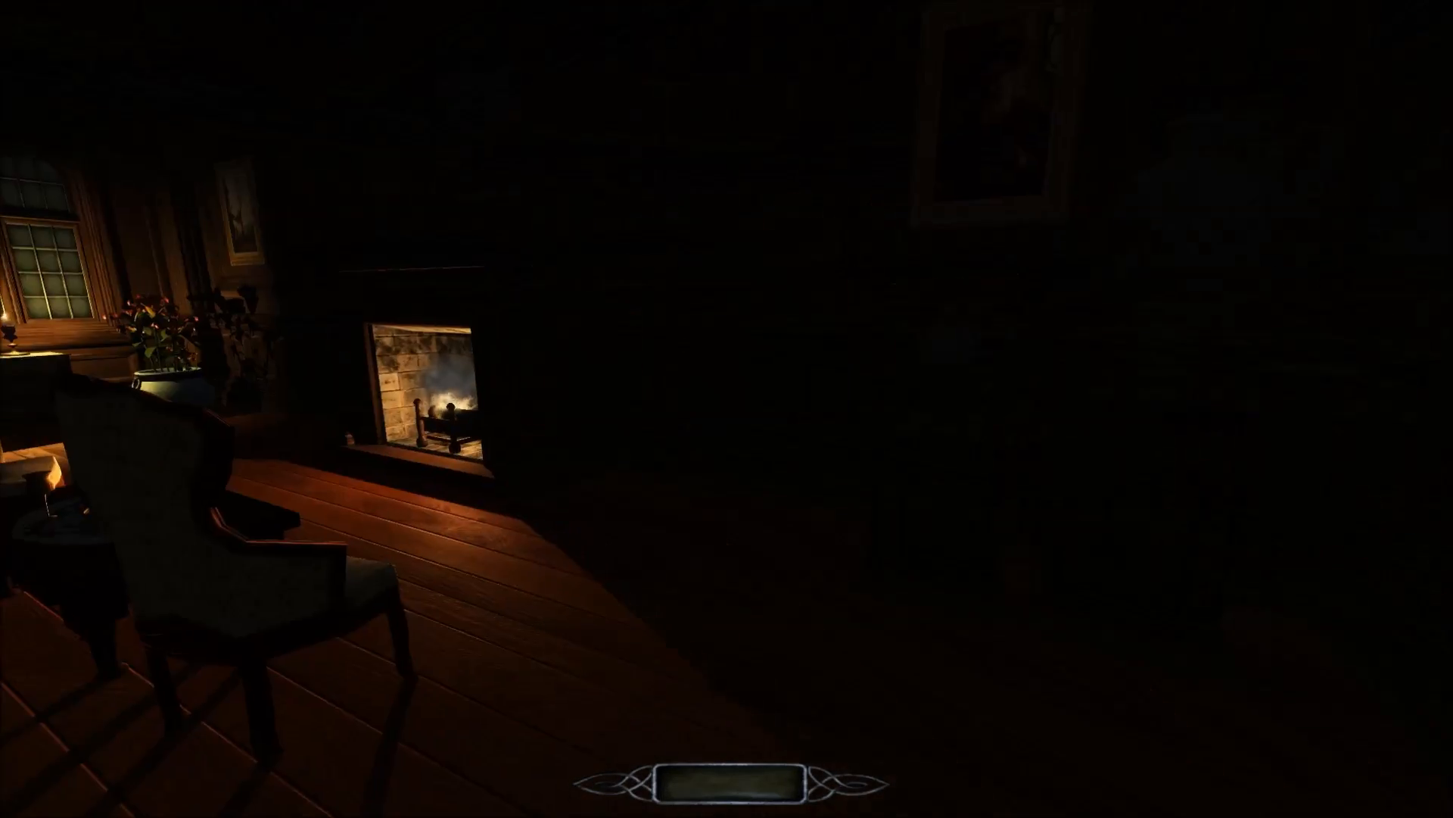
{"action": "key", "text": "w"}
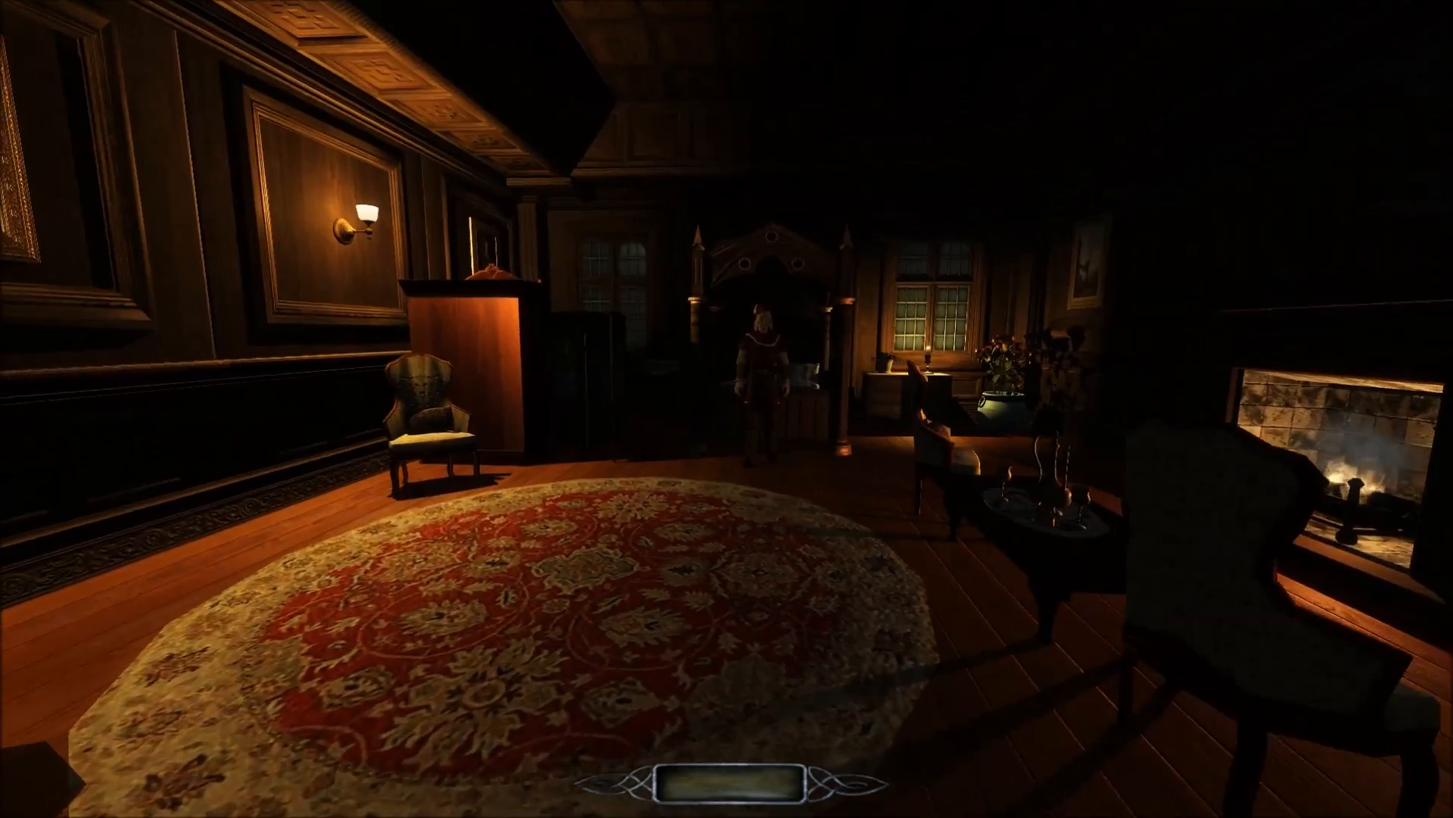
{"action": "key", "text": "w"}
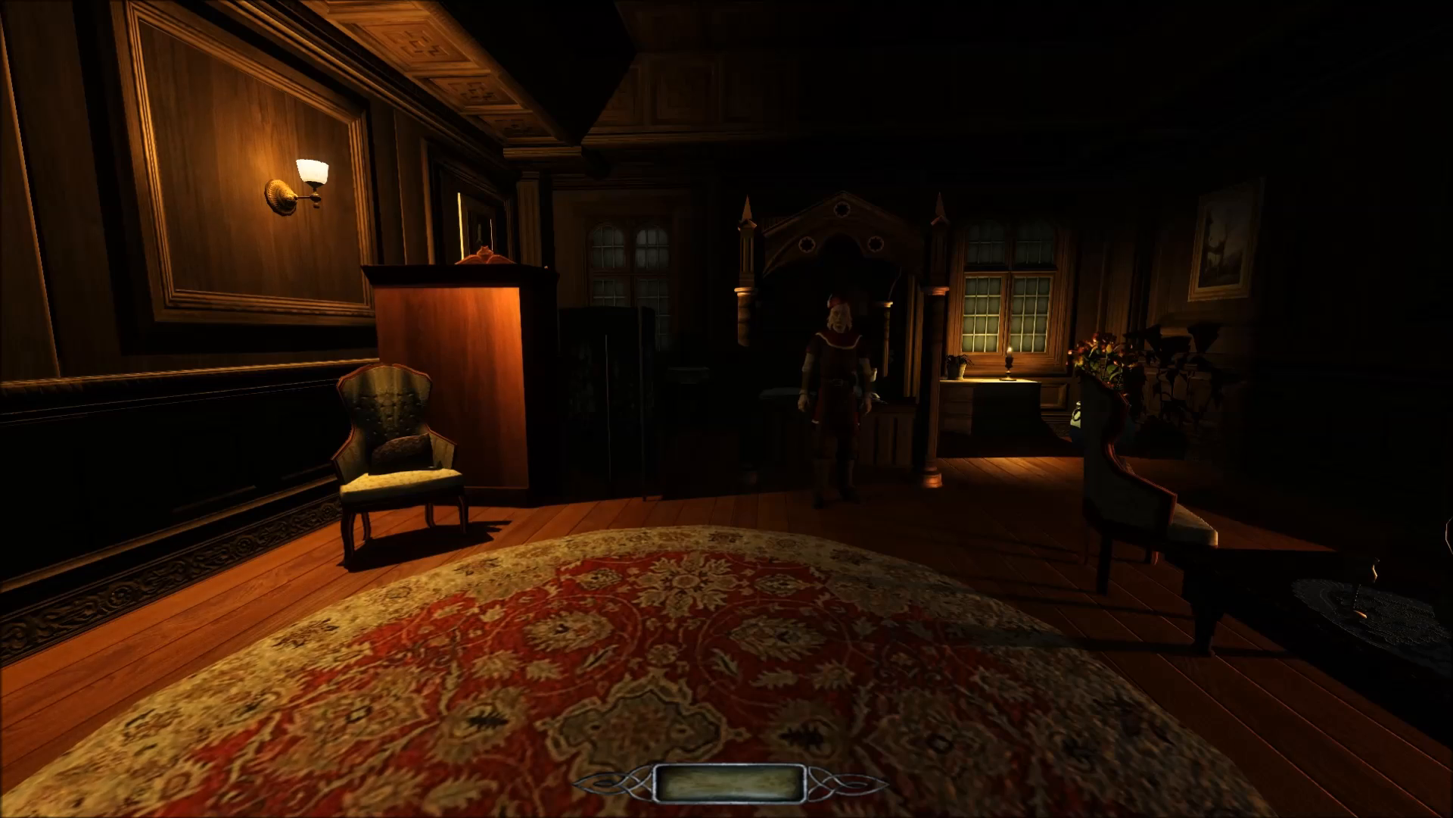
{"action": "key", "text": "Right"}
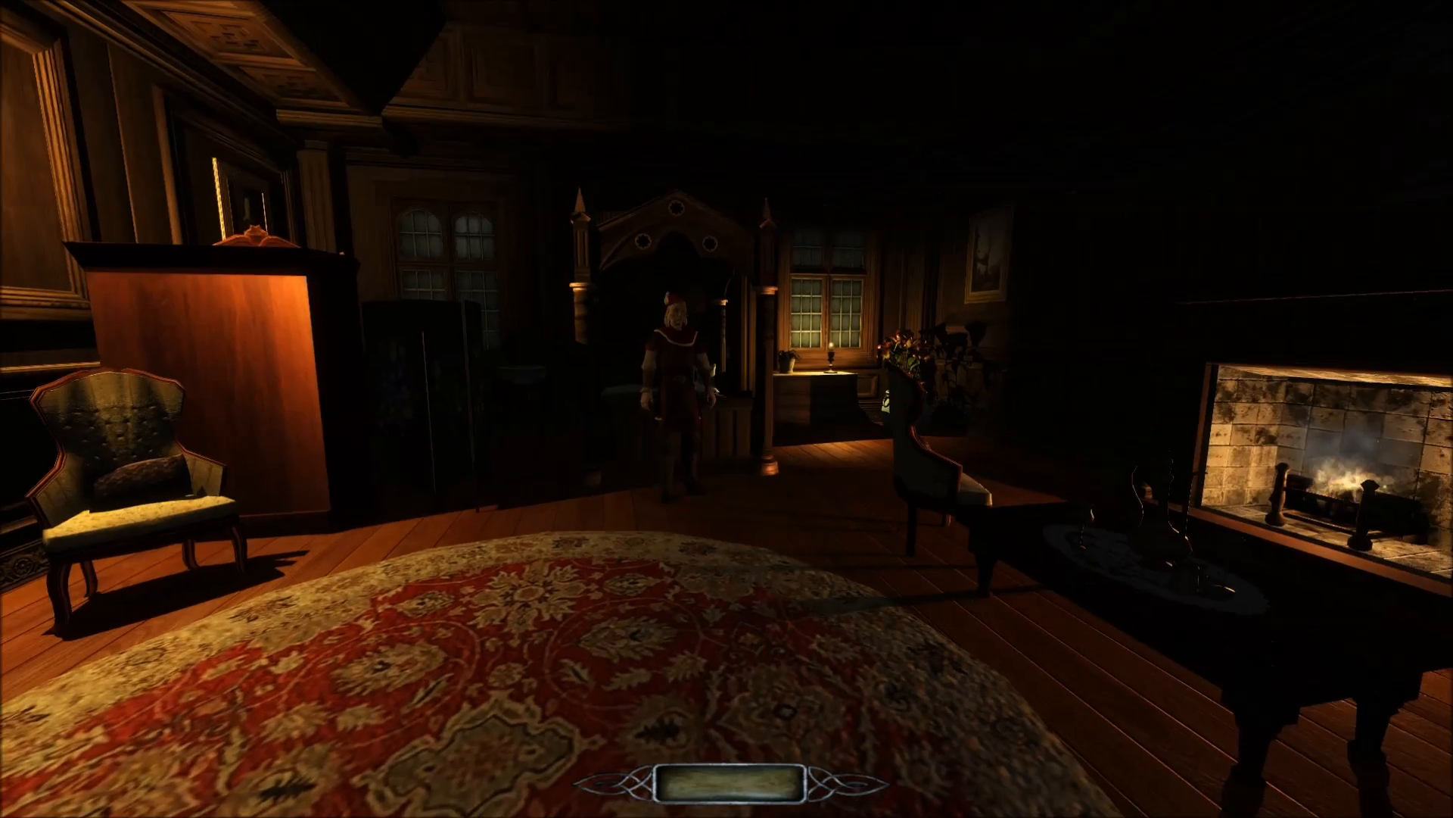
{"action": "key", "text": "Right"}
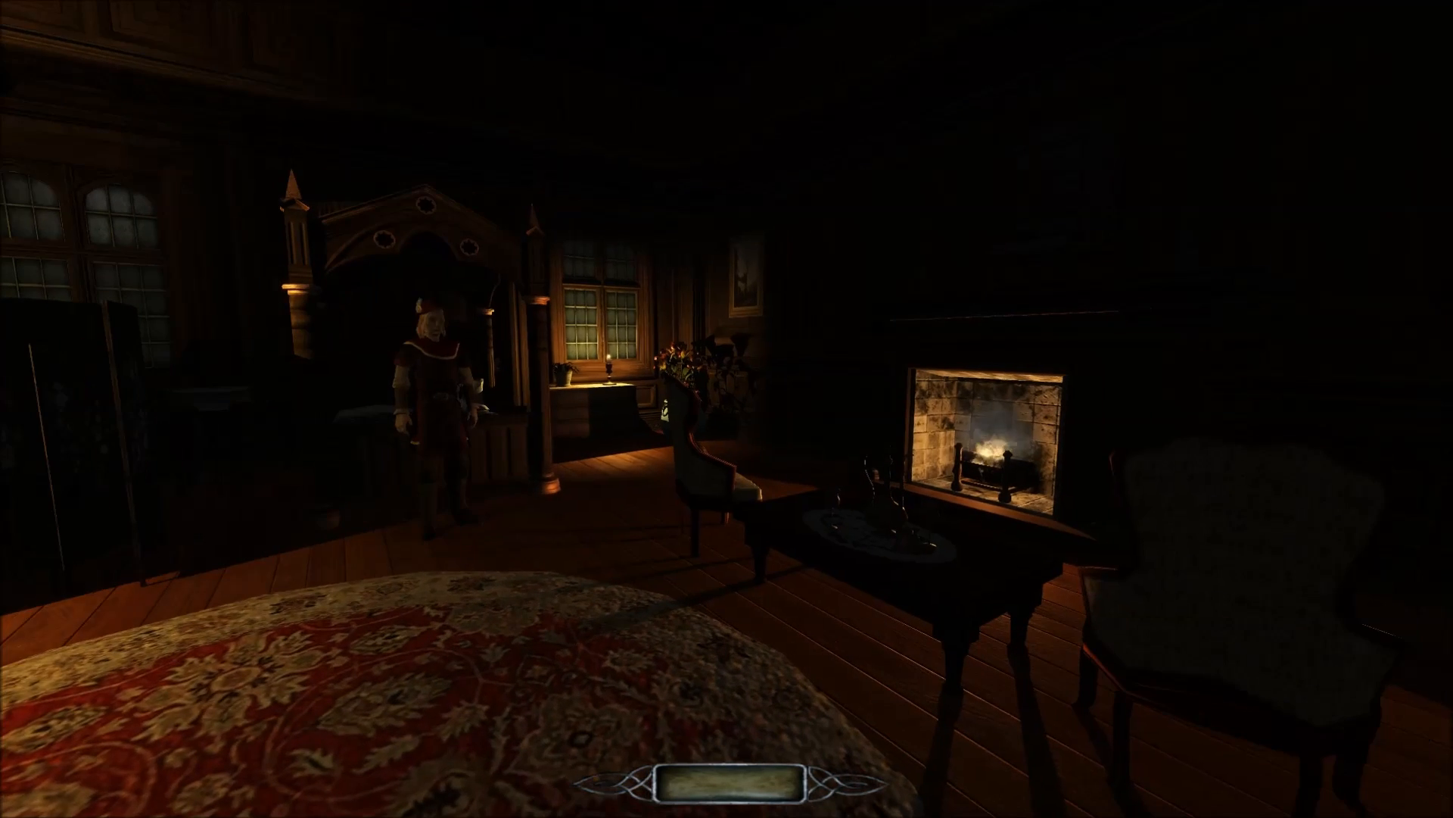
{"action": "key", "text": "Left"}
{"action": "key", "text": "Left"}
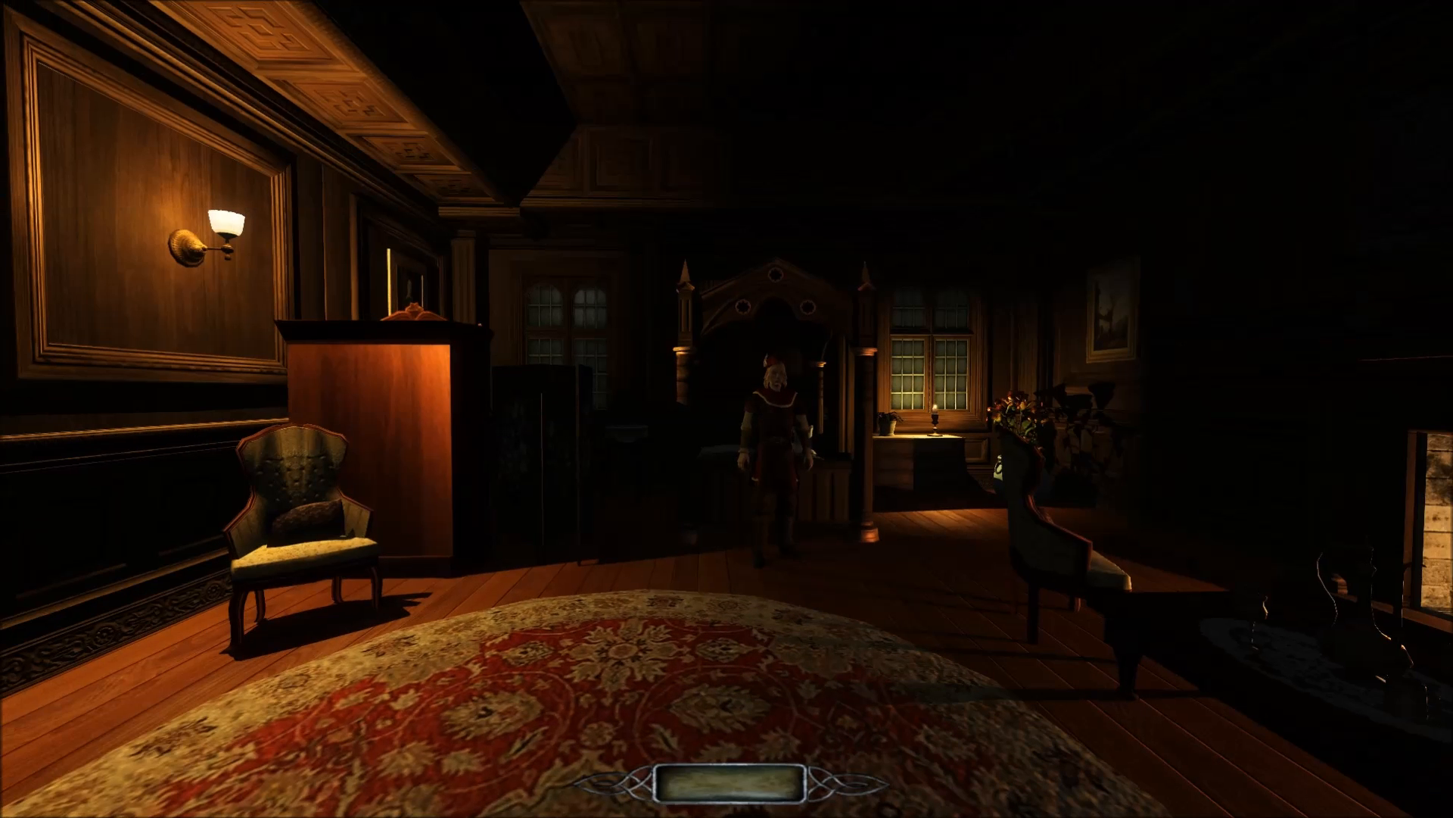